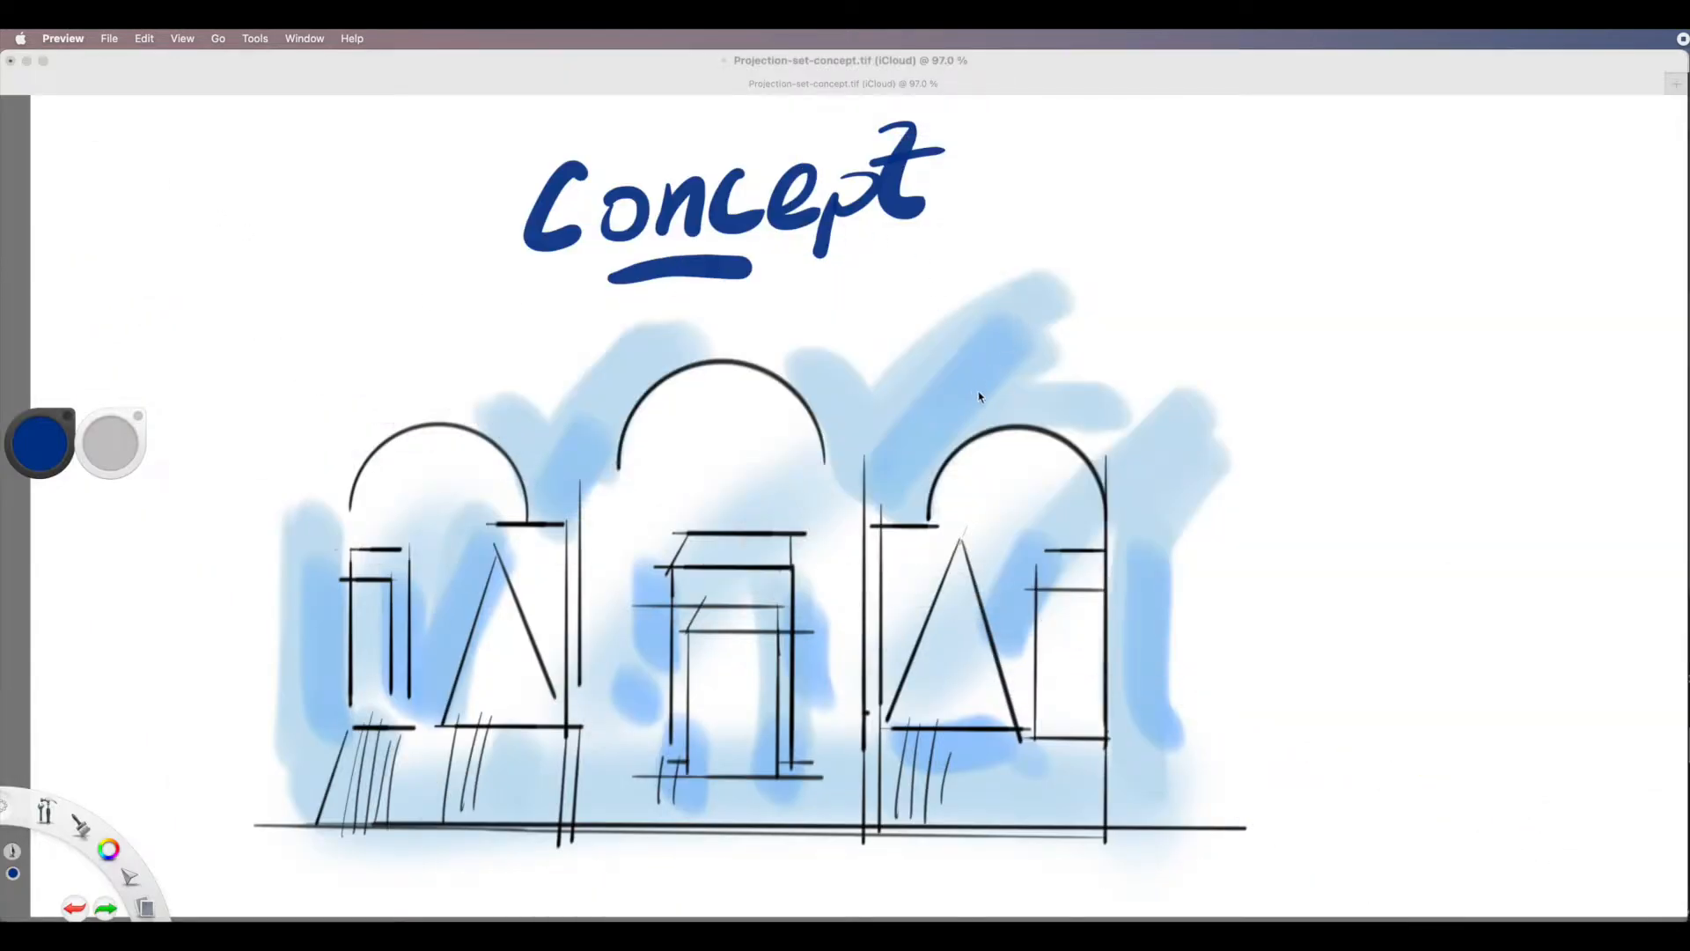
# Draw a dark blue arrow pointing at the concept's right-hand arch, plus a small rectangle and an oval beside it.
pyautogui.click(1176, 309)
pyautogui.moveTo(1177, 308); pyautogui.dragTo(1092, 431)
pyautogui.moveTo(1107, 365); pyautogui.dragTo(1161, 431)
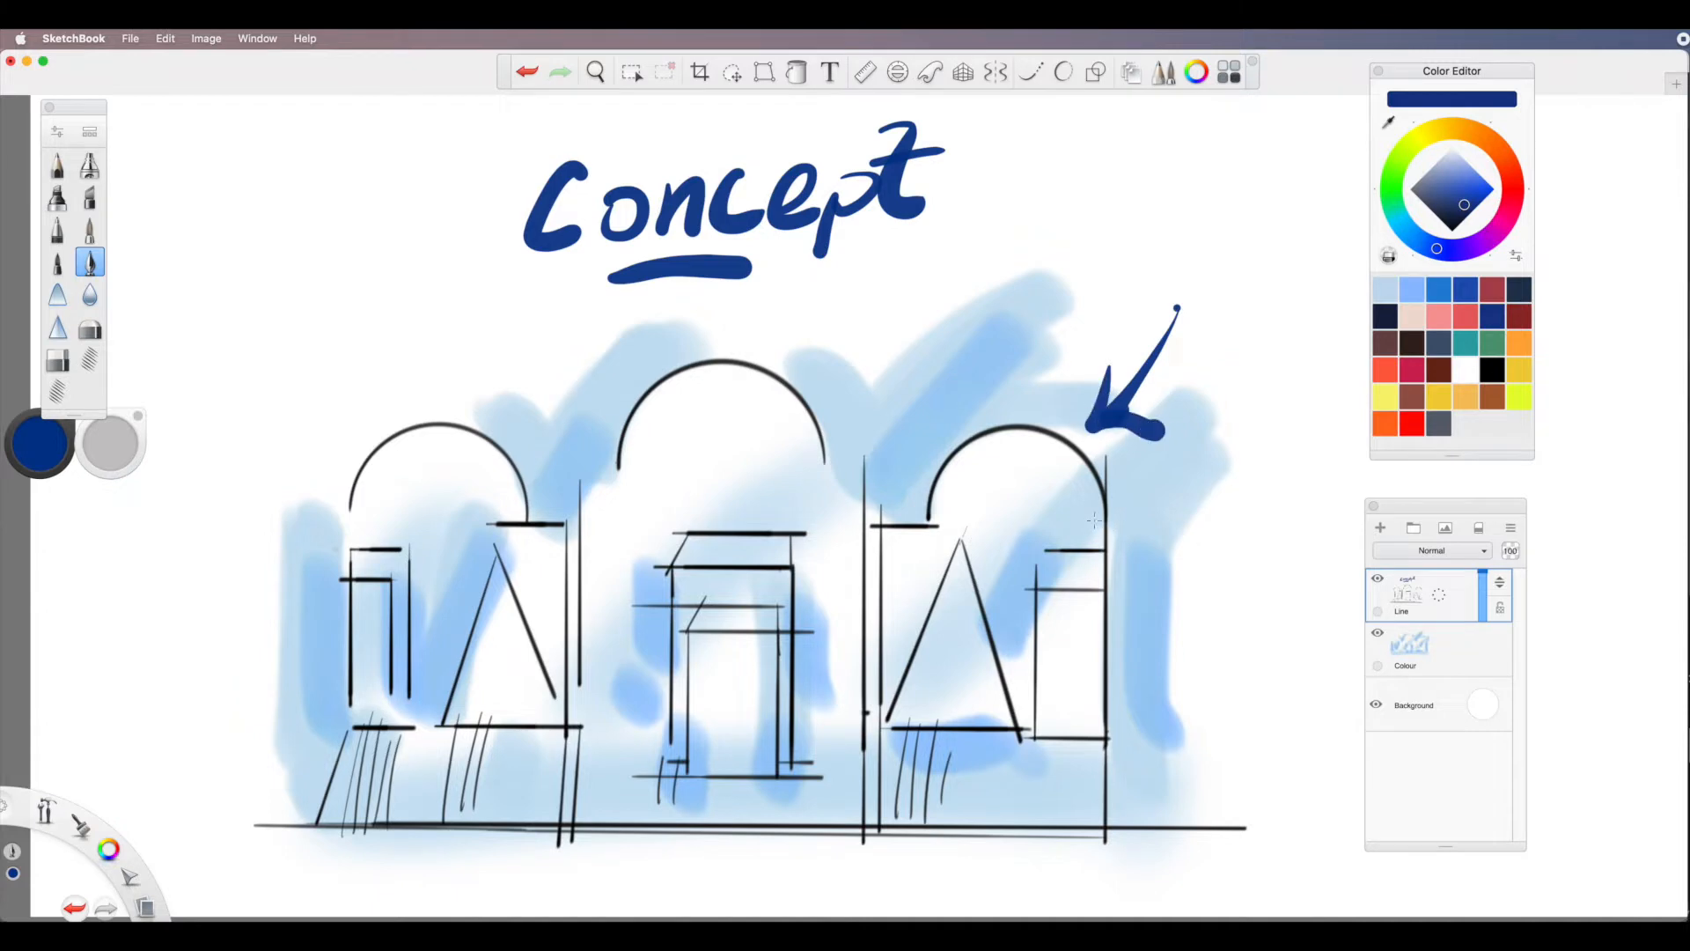
pyautogui.moveTo(1224, 458)
pyautogui.mouseDown()
pyautogui.moveTo(1268, 443)
pyautogui.moveTo(1219, 460)
pyautogui.moveTo(1317, 332)
pyautogui.moveTo(1294, 408)
pyautogui.moveTo(1325, 414)
pyautogui.mouseUp()
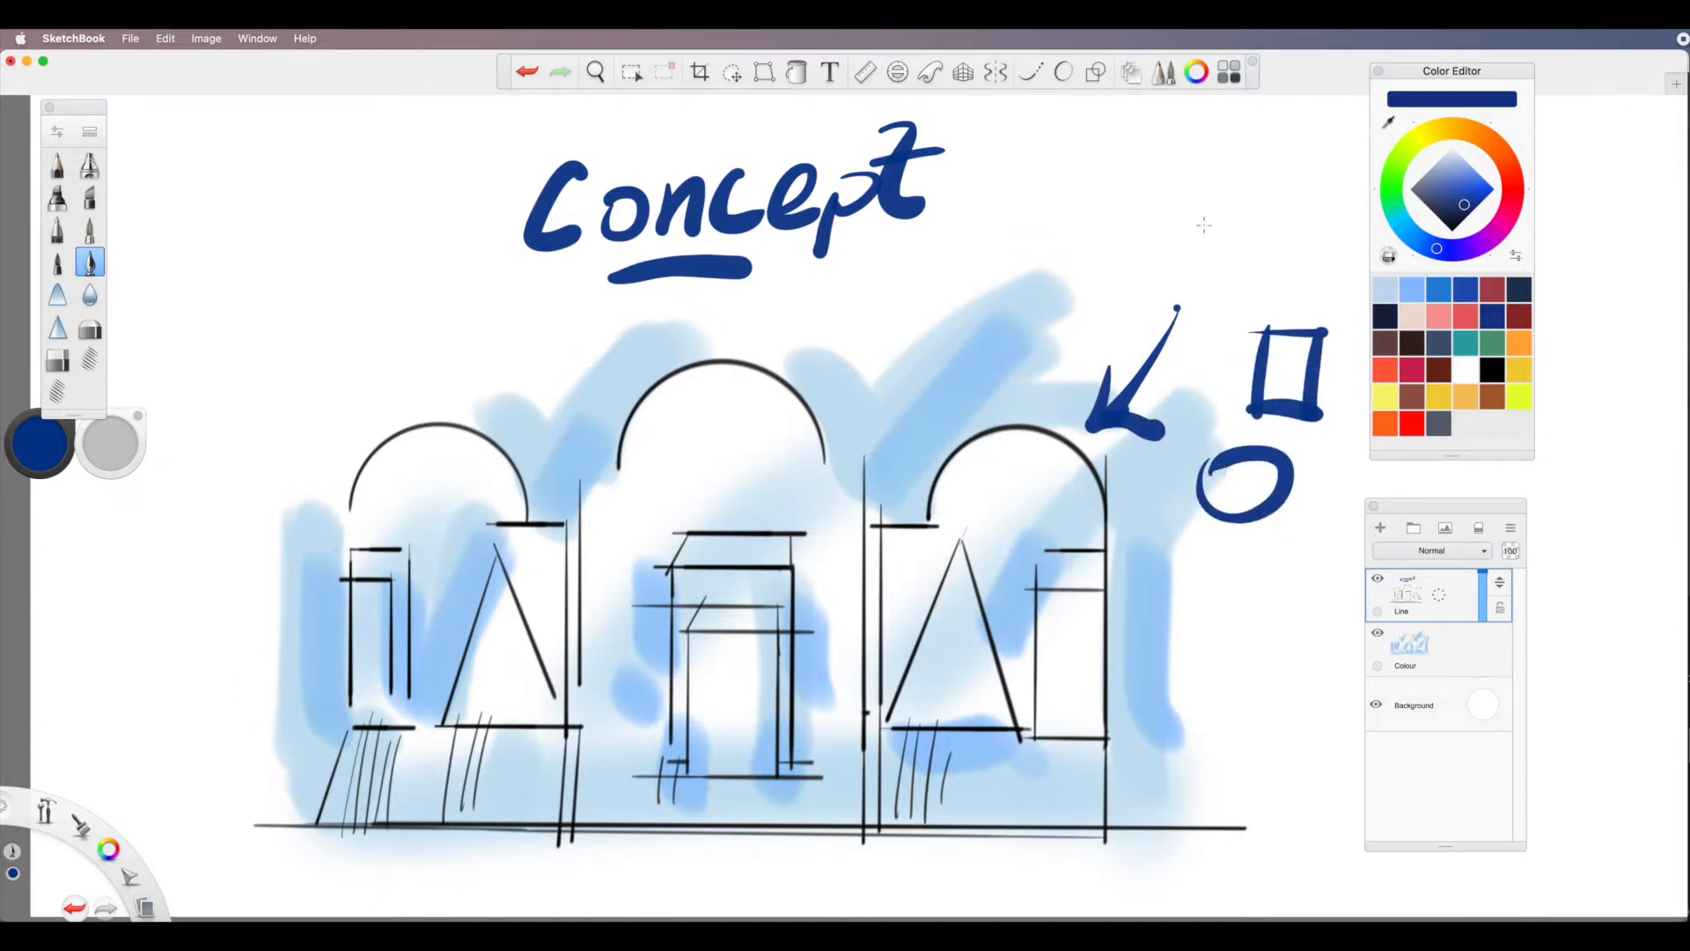
pyautogui.moveTo(1245, 184)
pyautogui.mouseDown()
pyautogui.moveTo(1164, 257)
pyautogui.moveTo(1261, 264)
pyautogui.mouseUp()
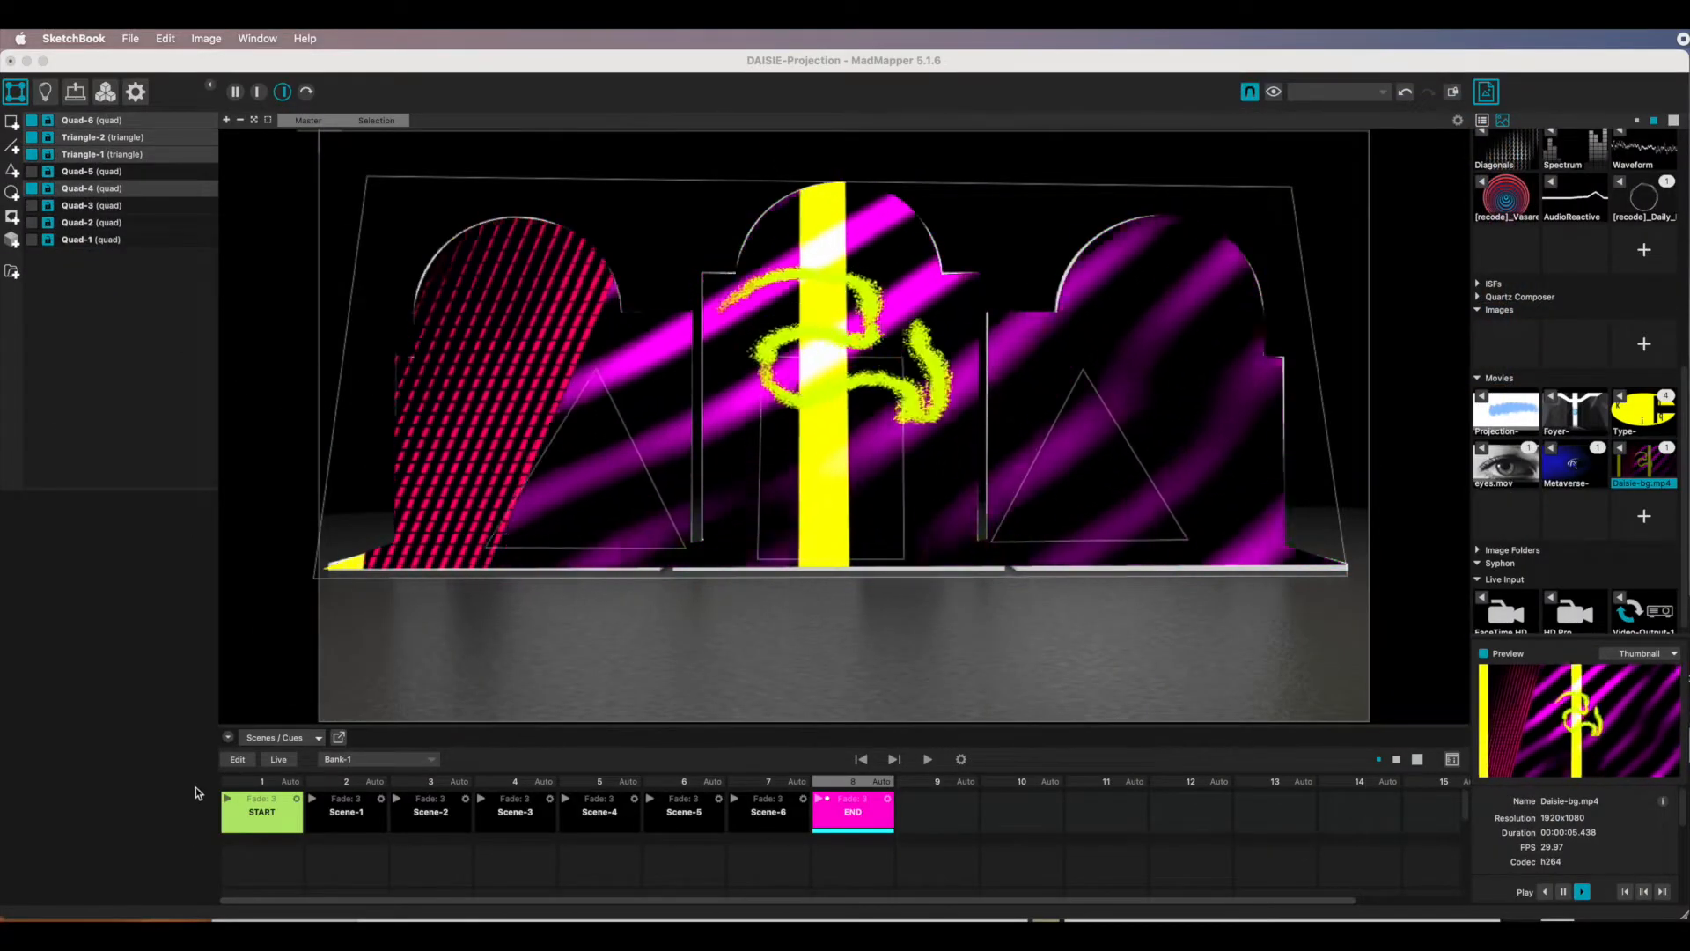
# Switch to MadMapper and trigger the START cue, then Scene-1, Scene-2, Scene-4 and Scene-5 to preview the projections.
pyautogui.click(225, 785)
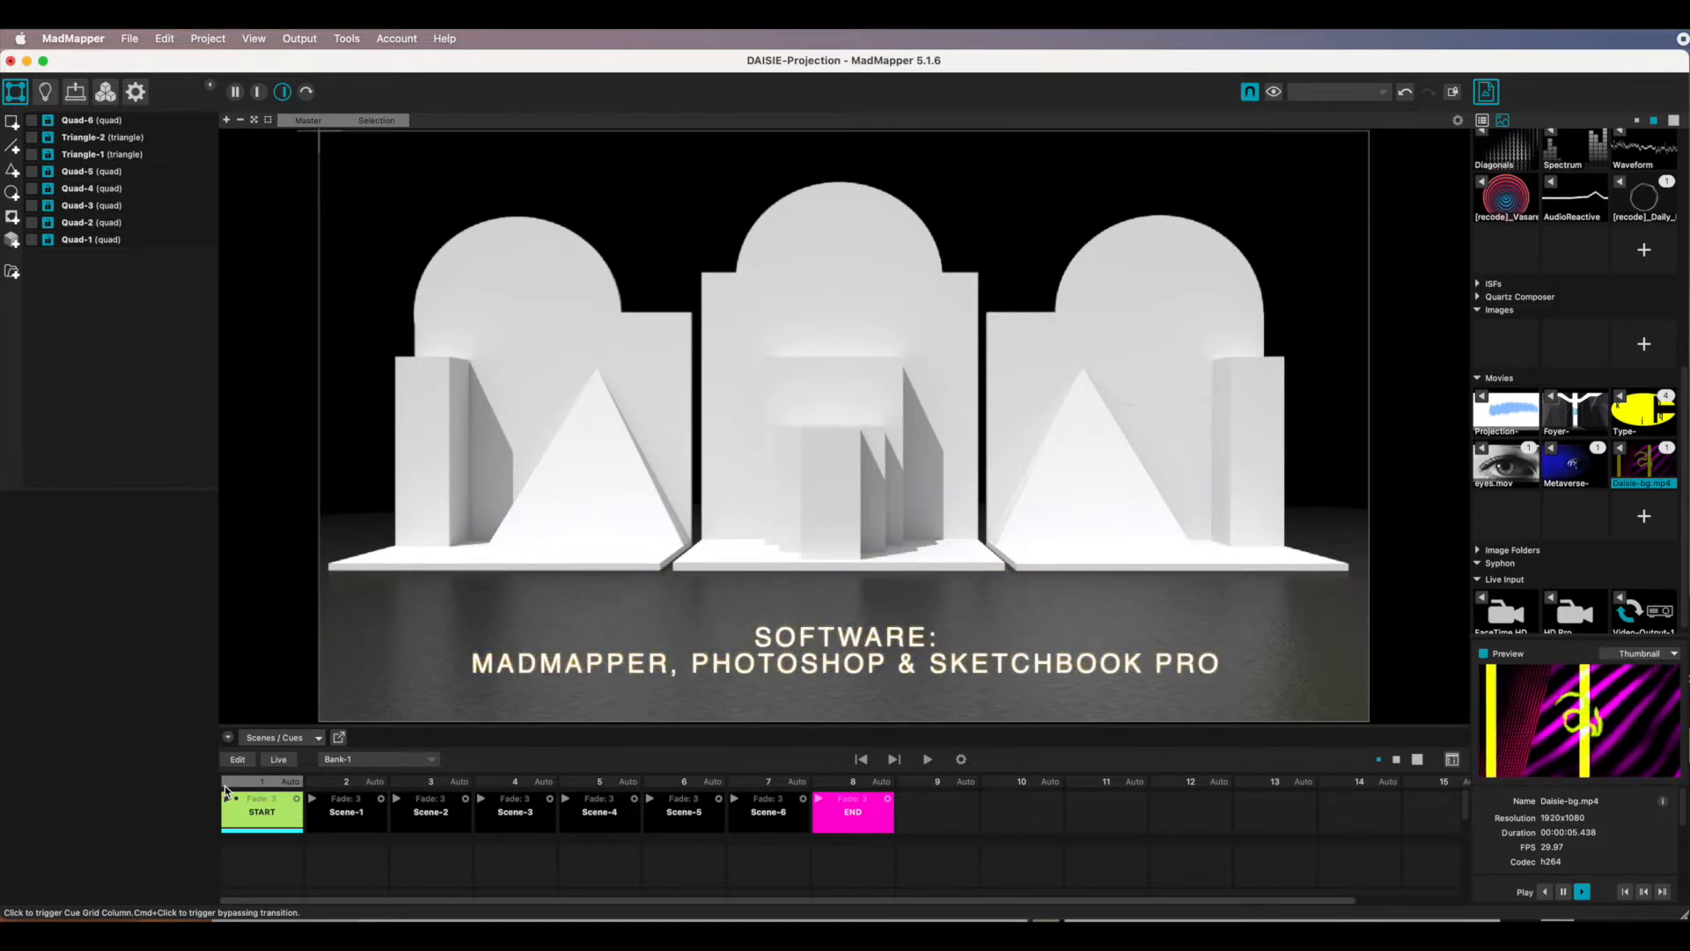
pyautogui.click(313, 801)
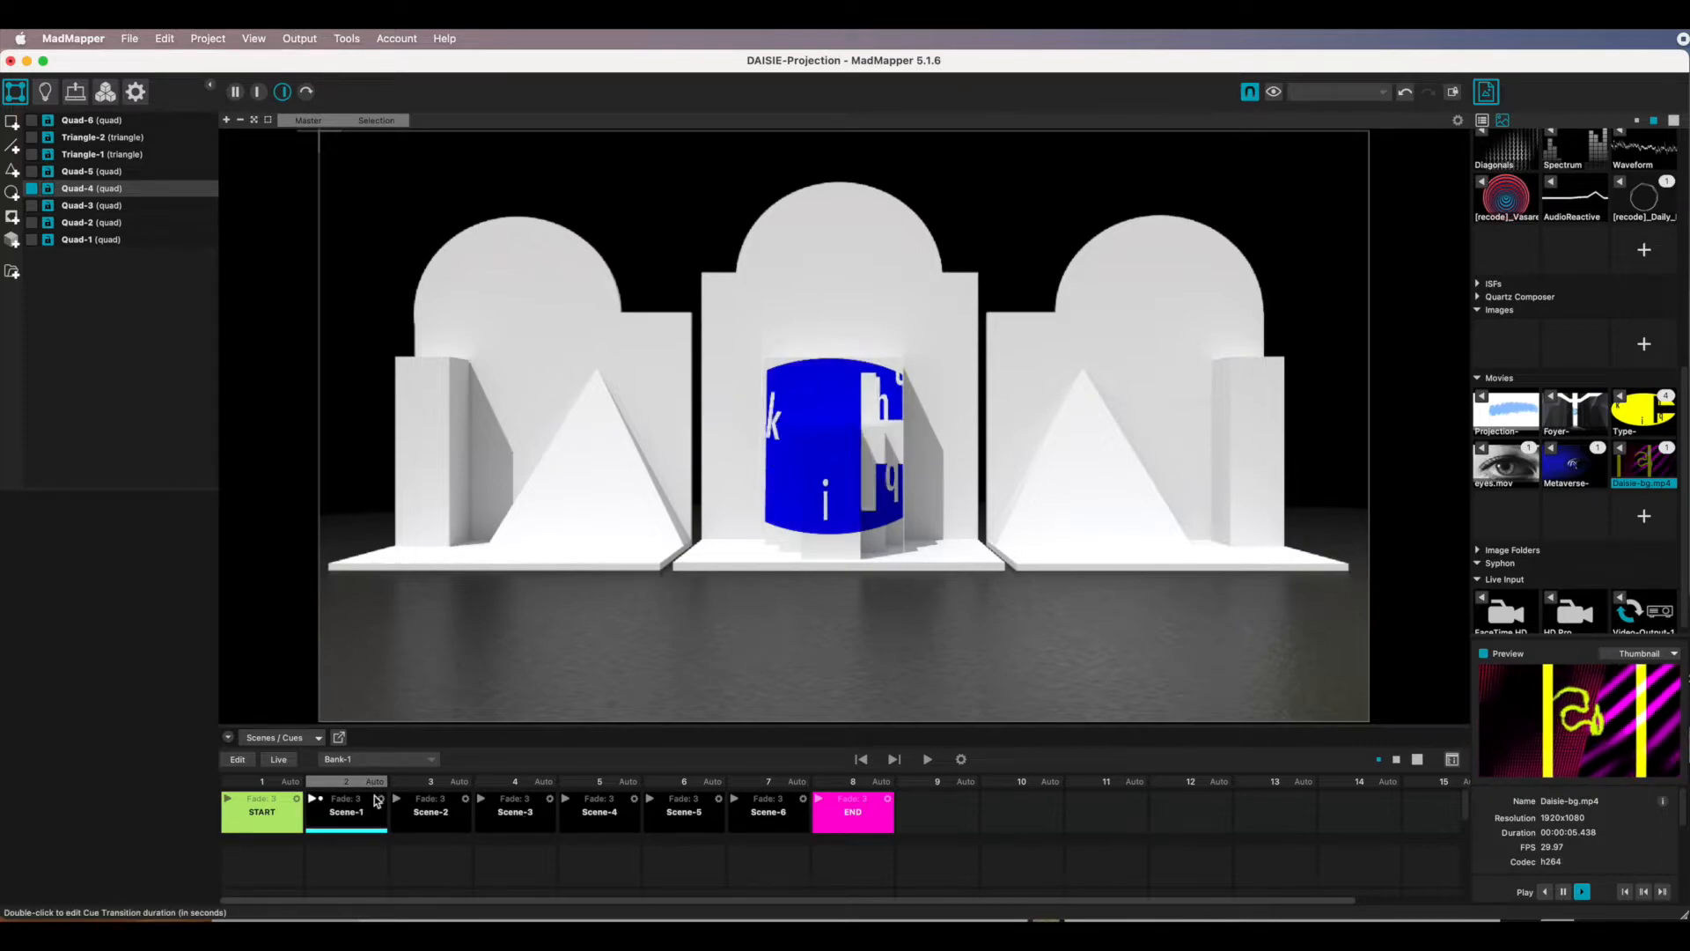
pyautogui.click(396, 799)
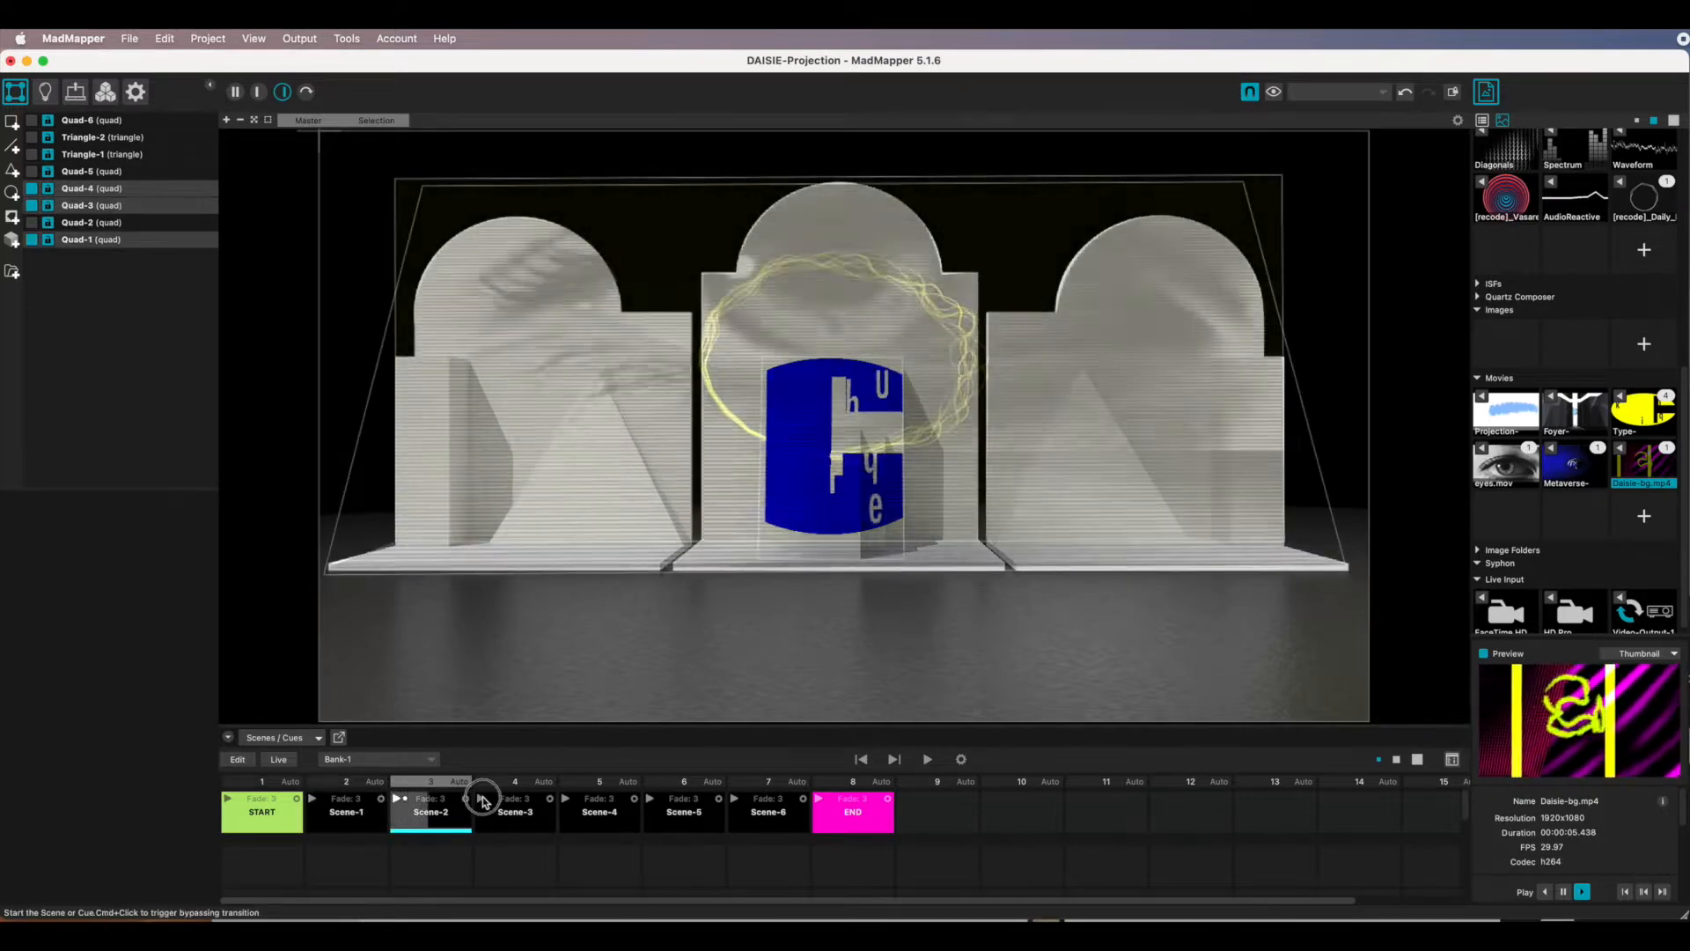
pyautogui.click(565, 798)
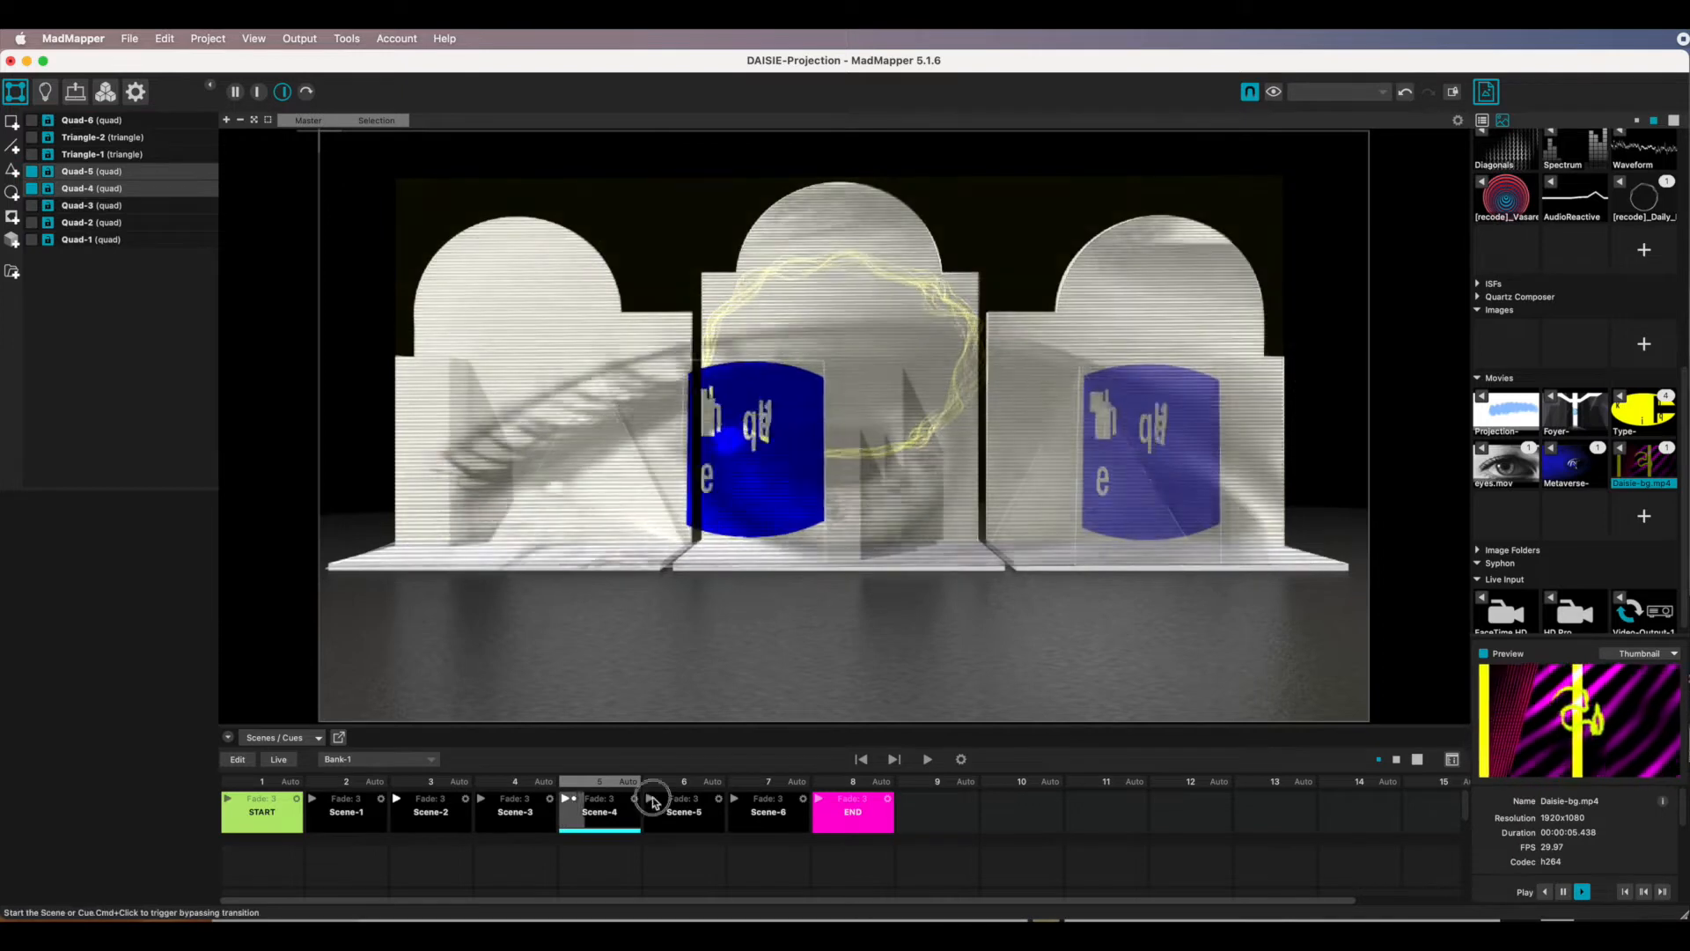
pyautogui.click(651, 799)
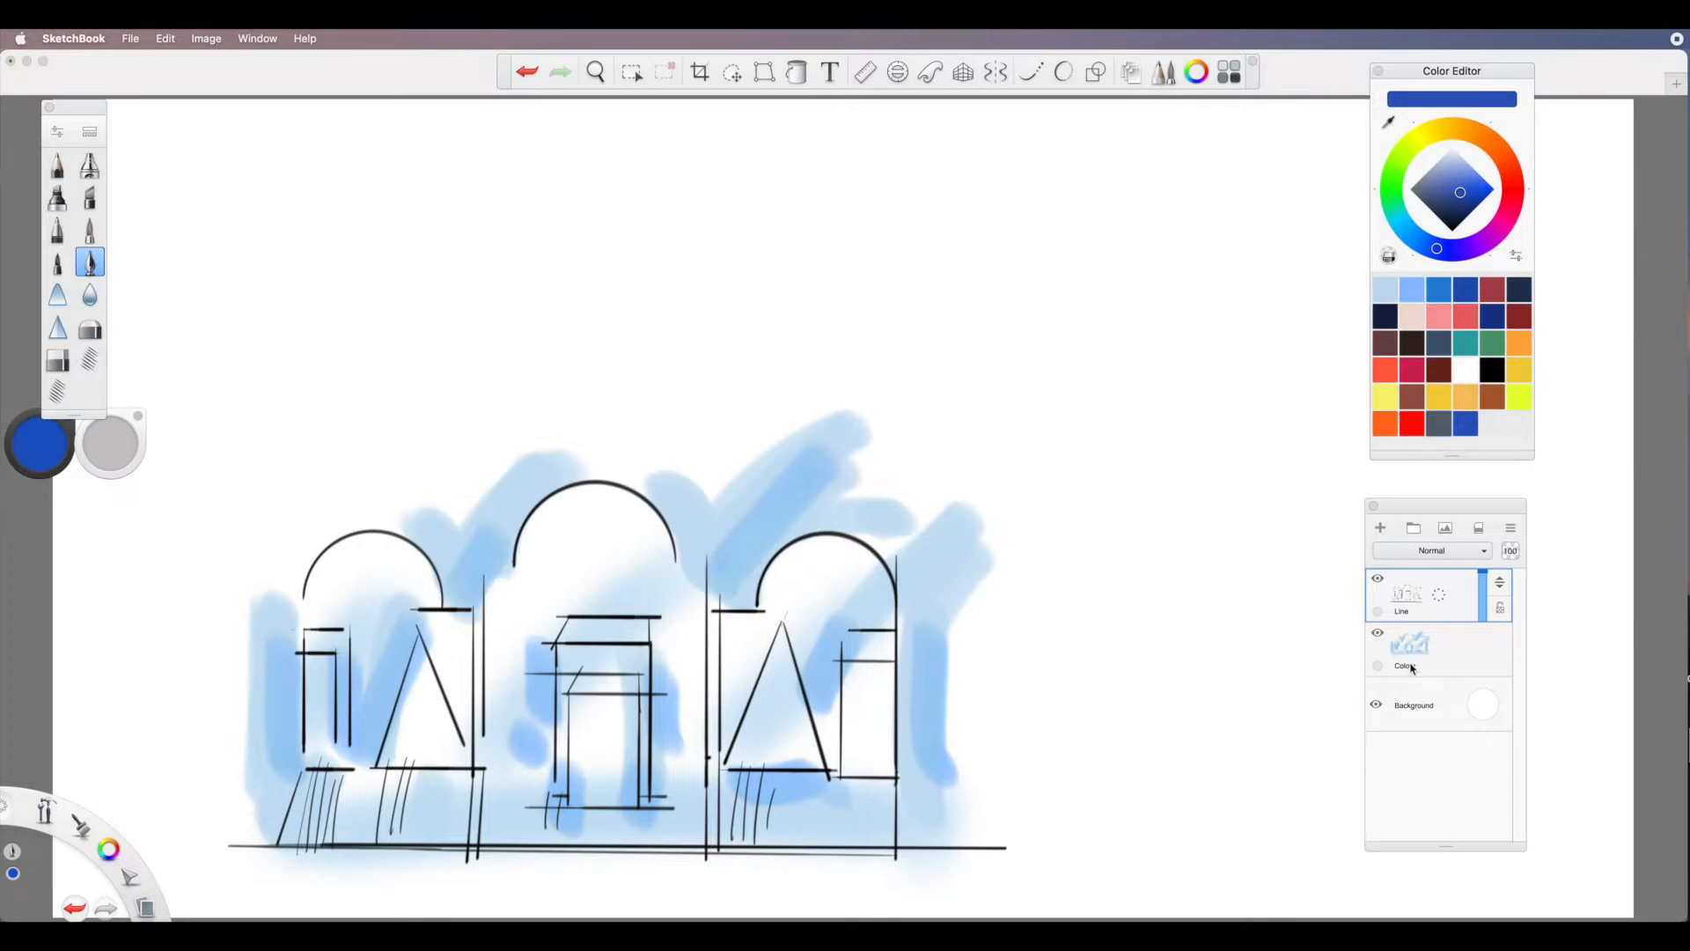
# Hide the Line and Colour layers of the SketchBook concept drawing, and show both again to check their contents.
pyautogui.click(1378, 580)
pyautogui.click(1378, 632)
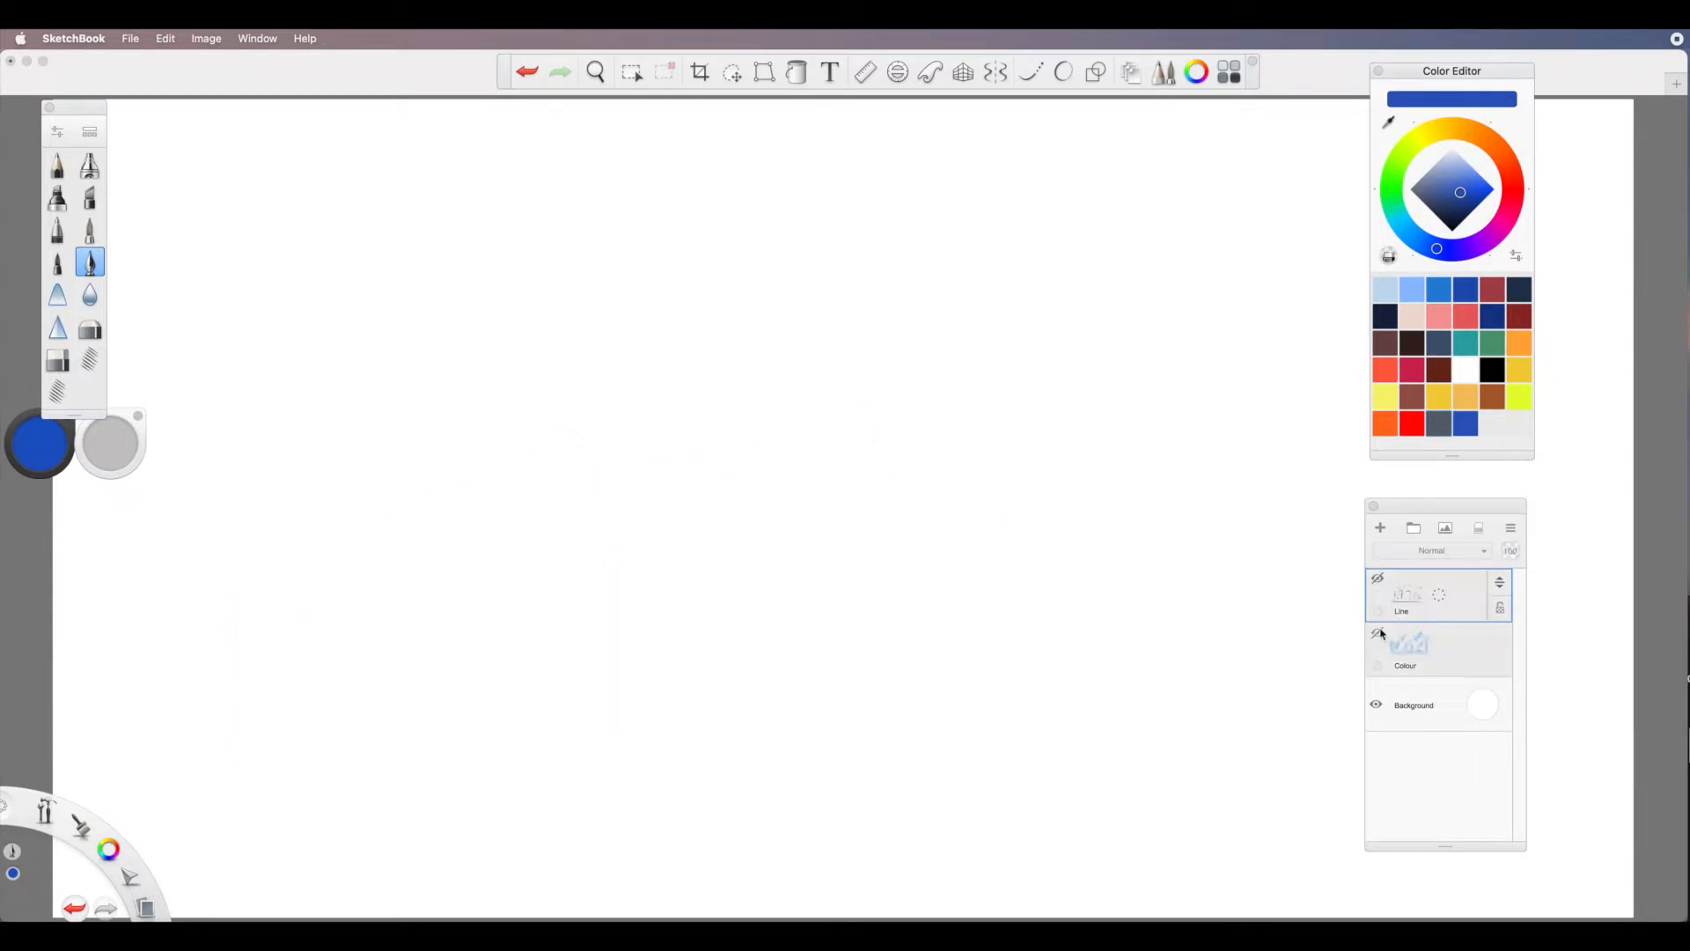
pyautogui.click(1378, 632)
pyautogui.click(1378, 578)
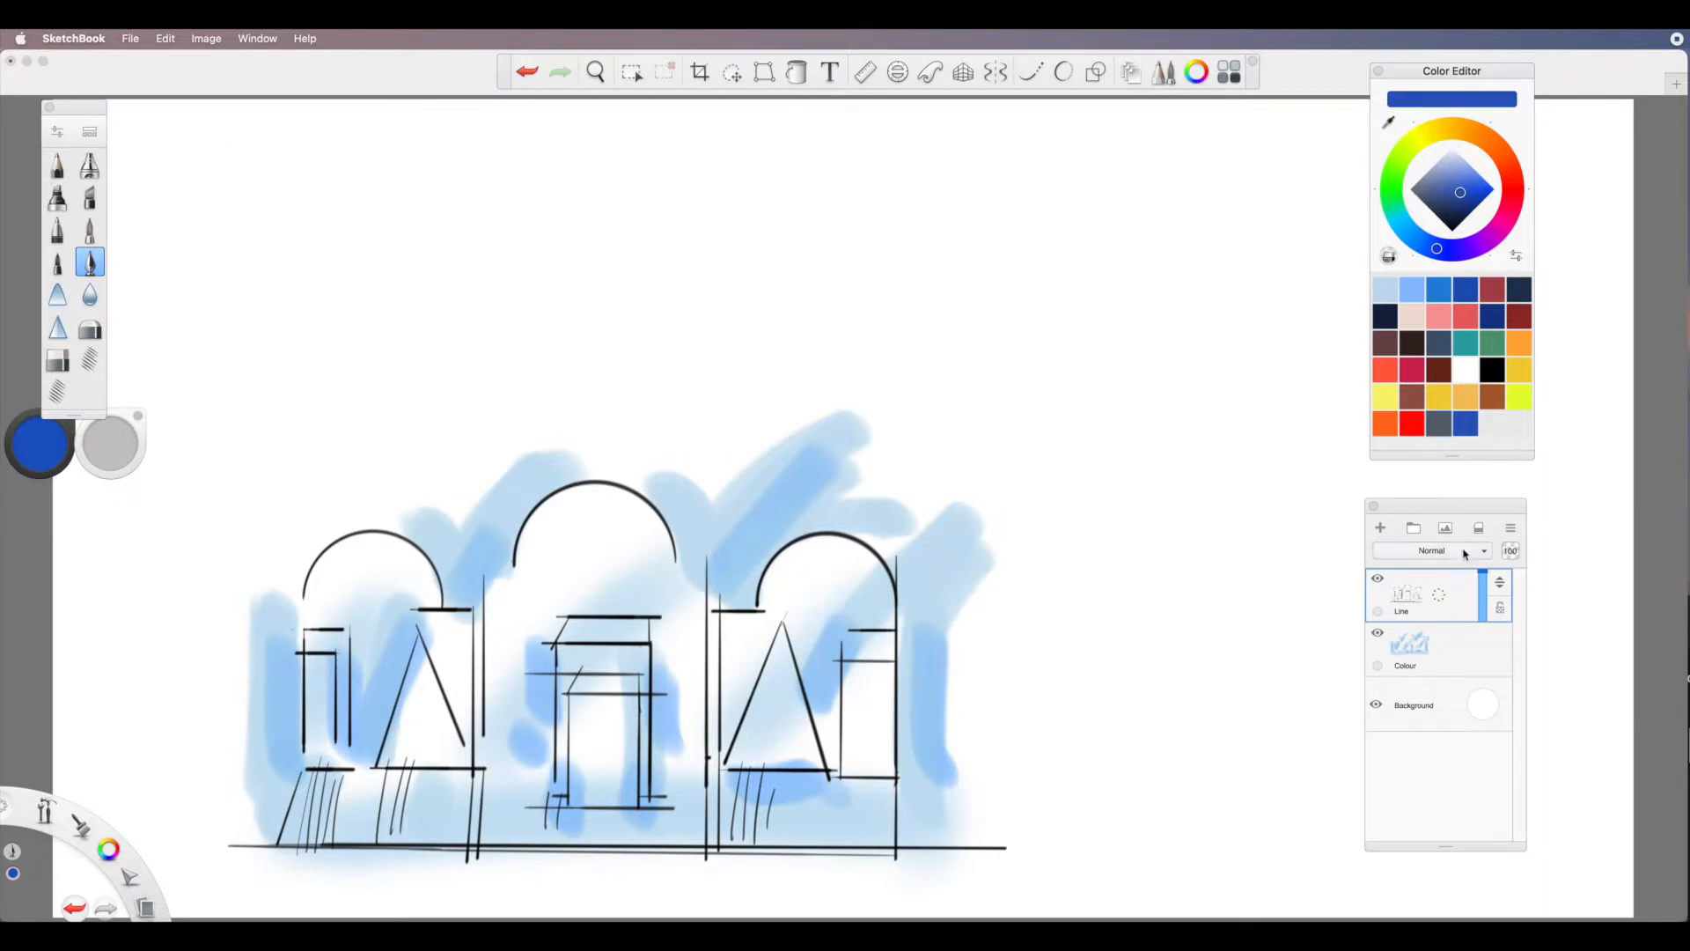
# Add a new layer above the Line layer and name it sketch.
pyautogui.click(1441, 600)
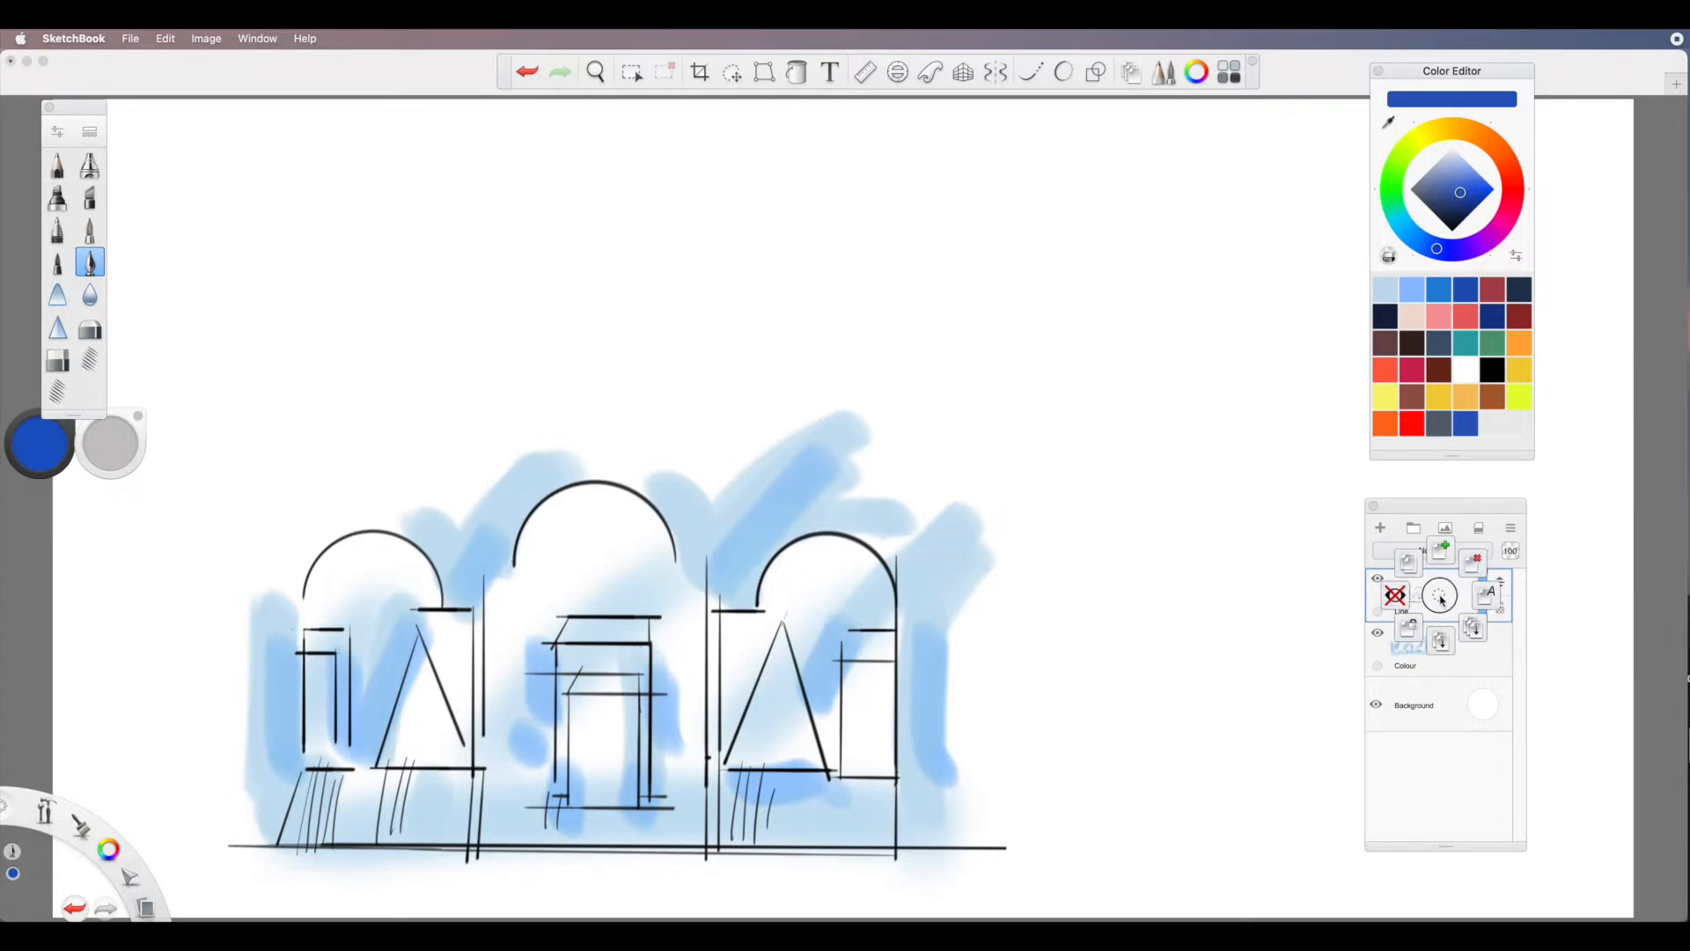
pyautogui.click(1441, 551)
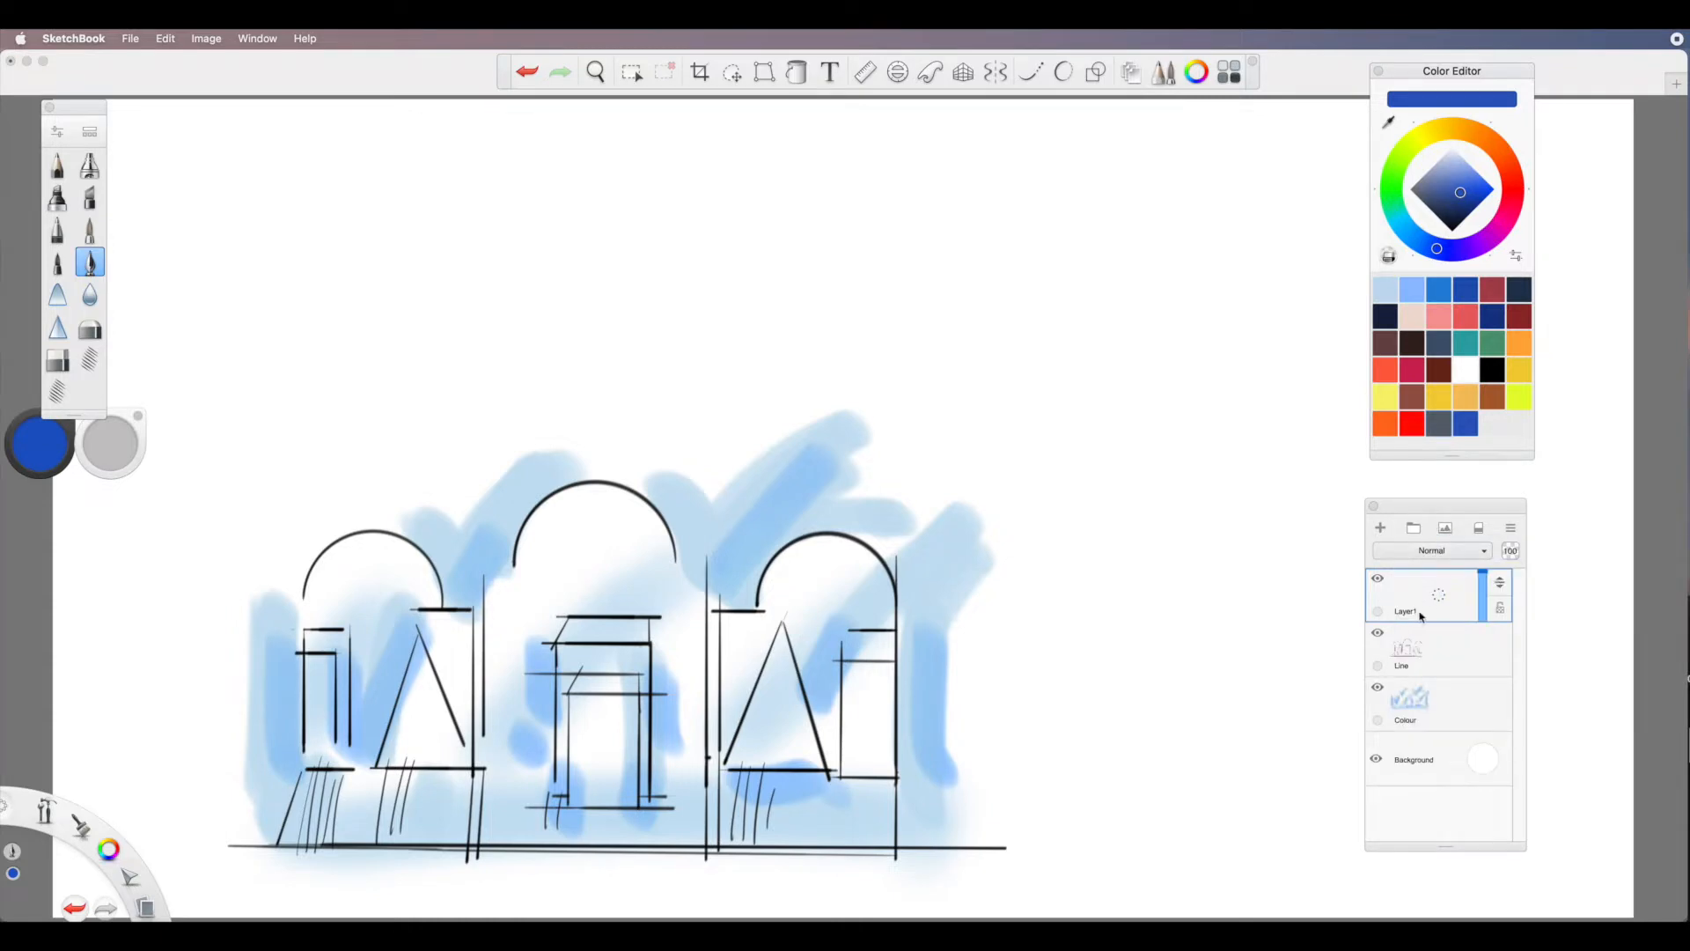
pyautogui.click(1439, 597)
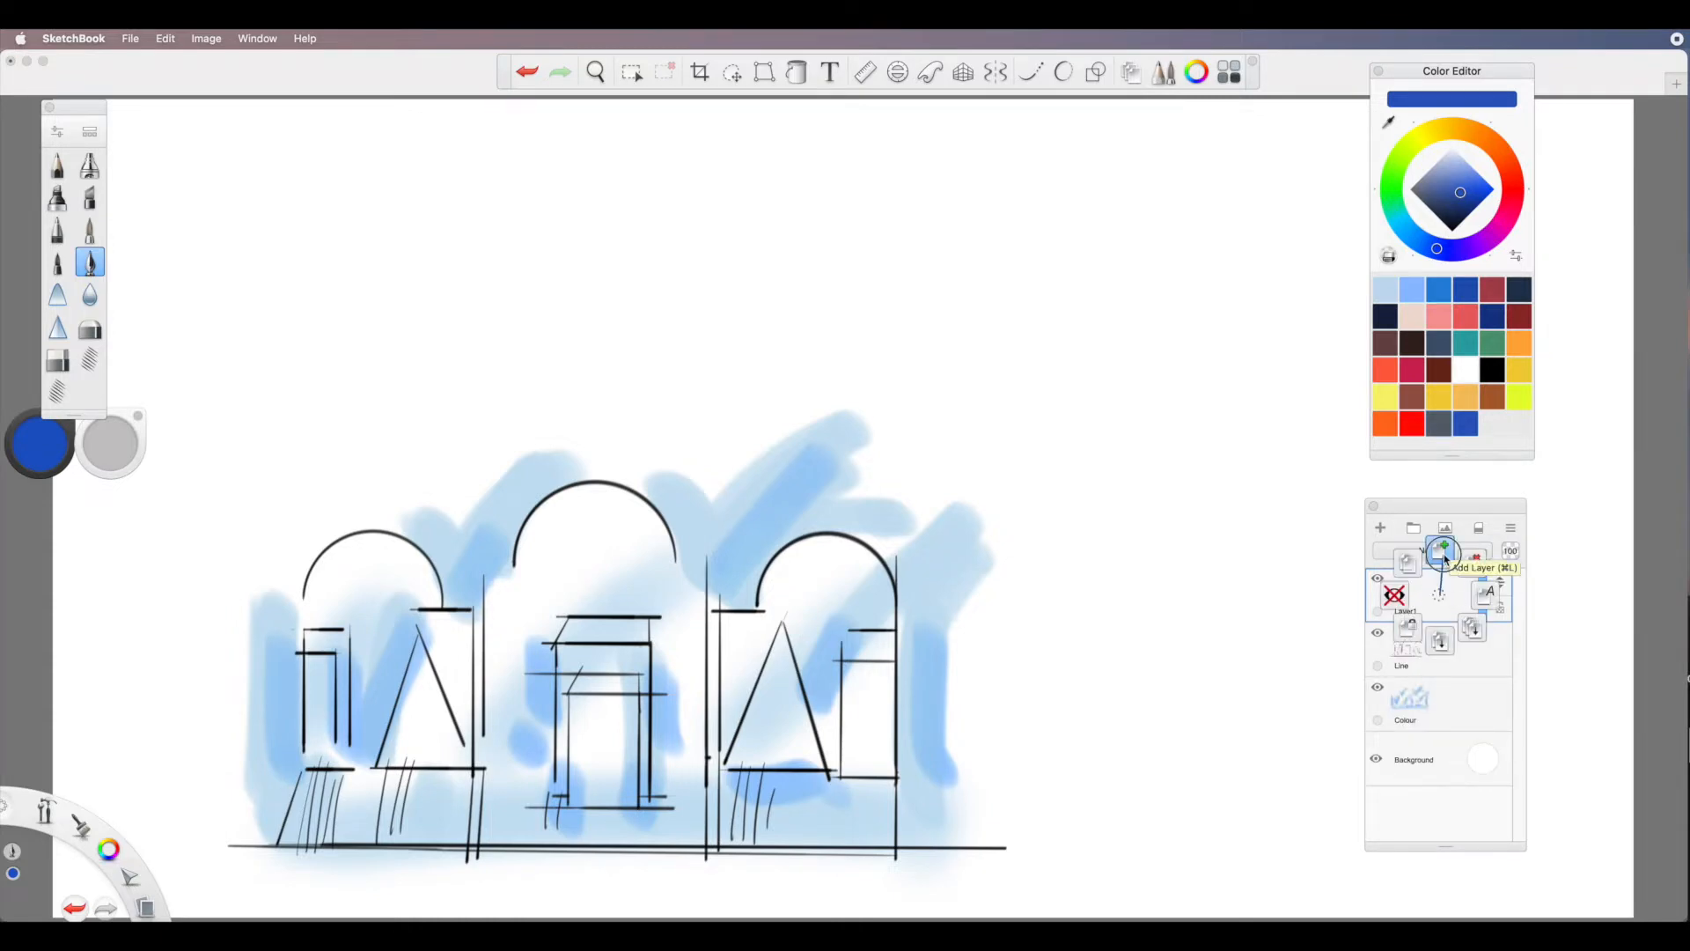
pyautogui.click(1497, 590)
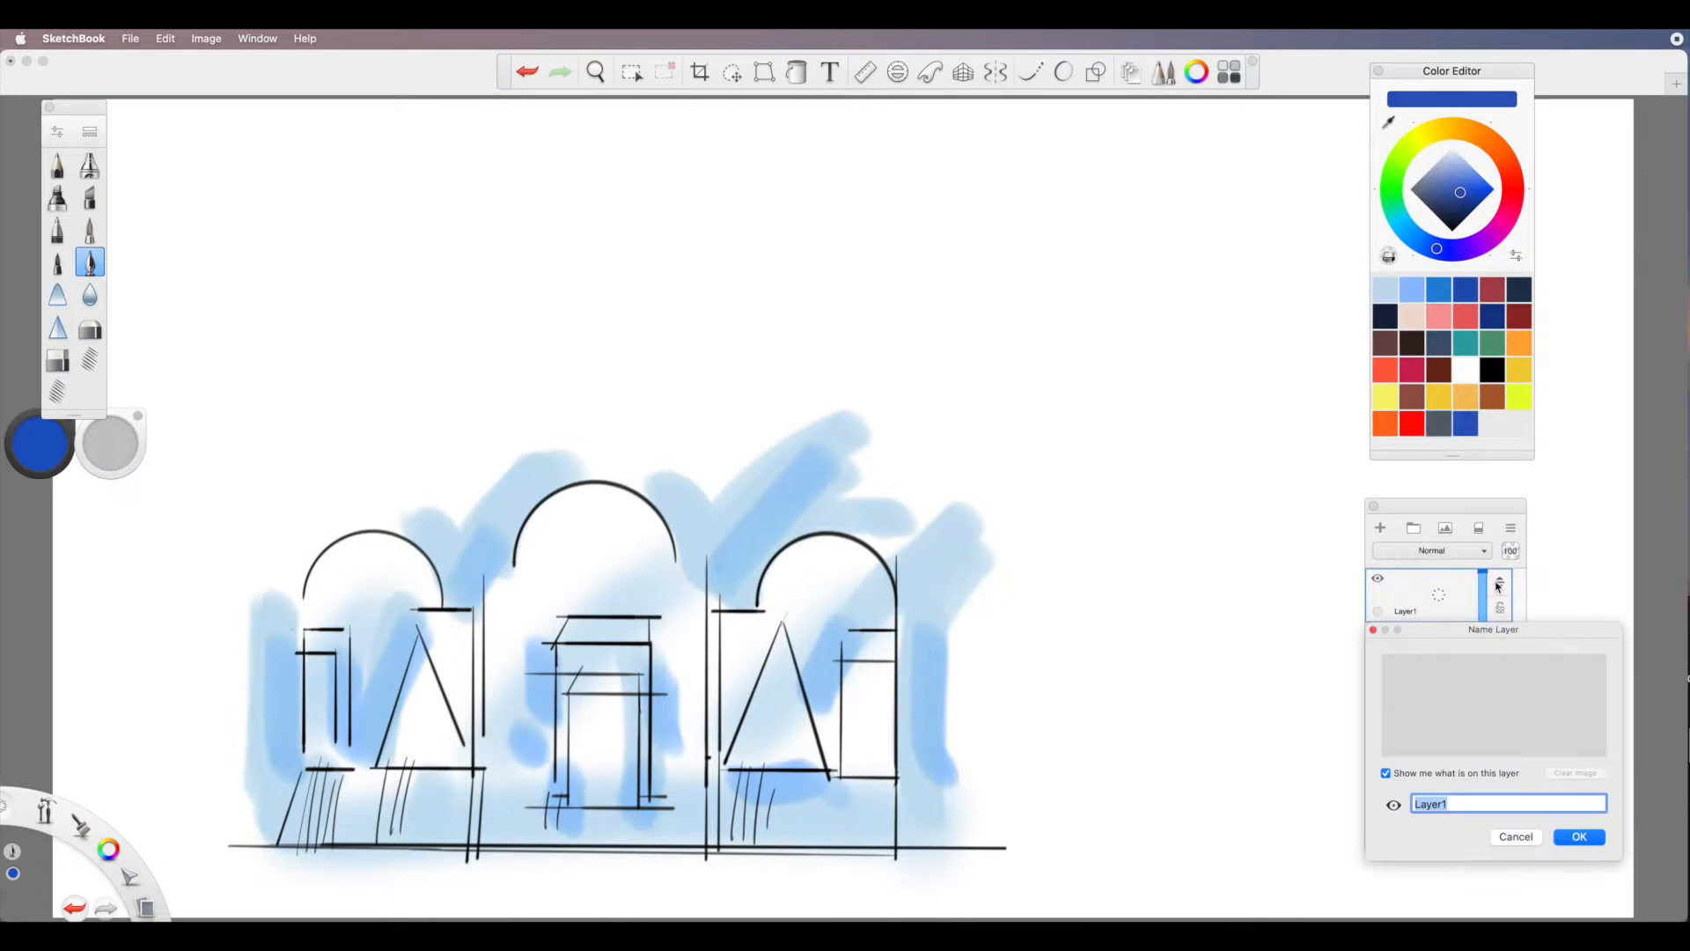
pyautogui.write('sketch')
pyautogui.click(1578, 837)
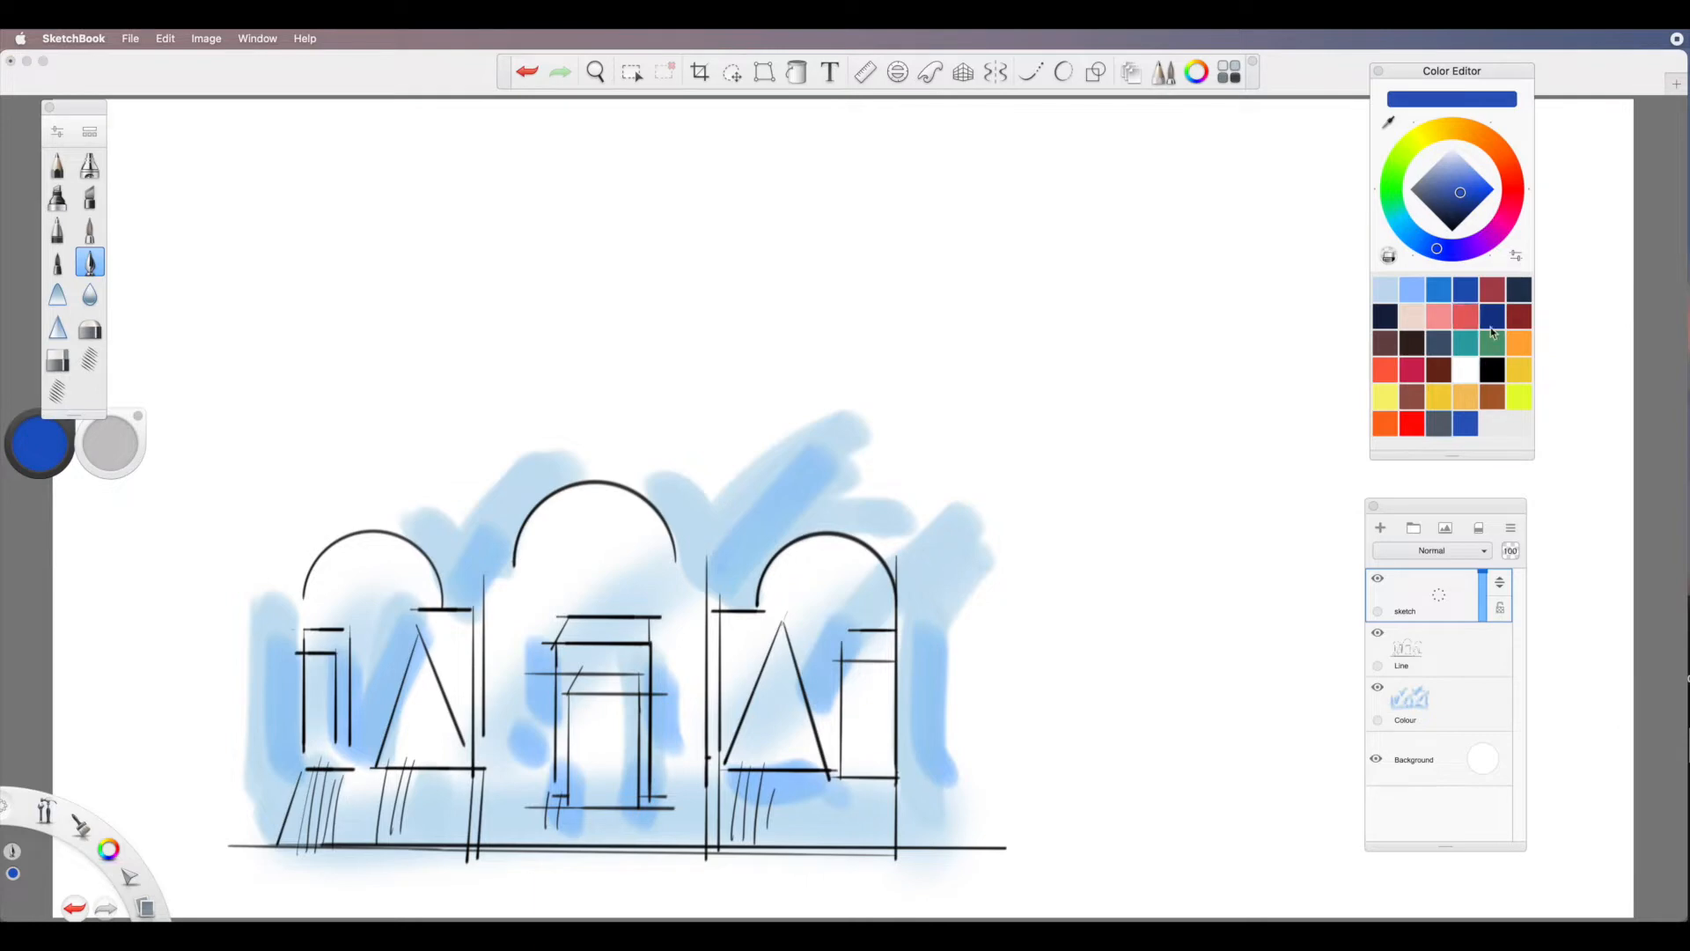
# With the ink pen in bright medium blue, sketch two large circles side by side, joined by box outlines above and below.
pyautogui.click(1498, 291)
pyautogui.click(1414, 287)
pyautogui.click(1440, 289)
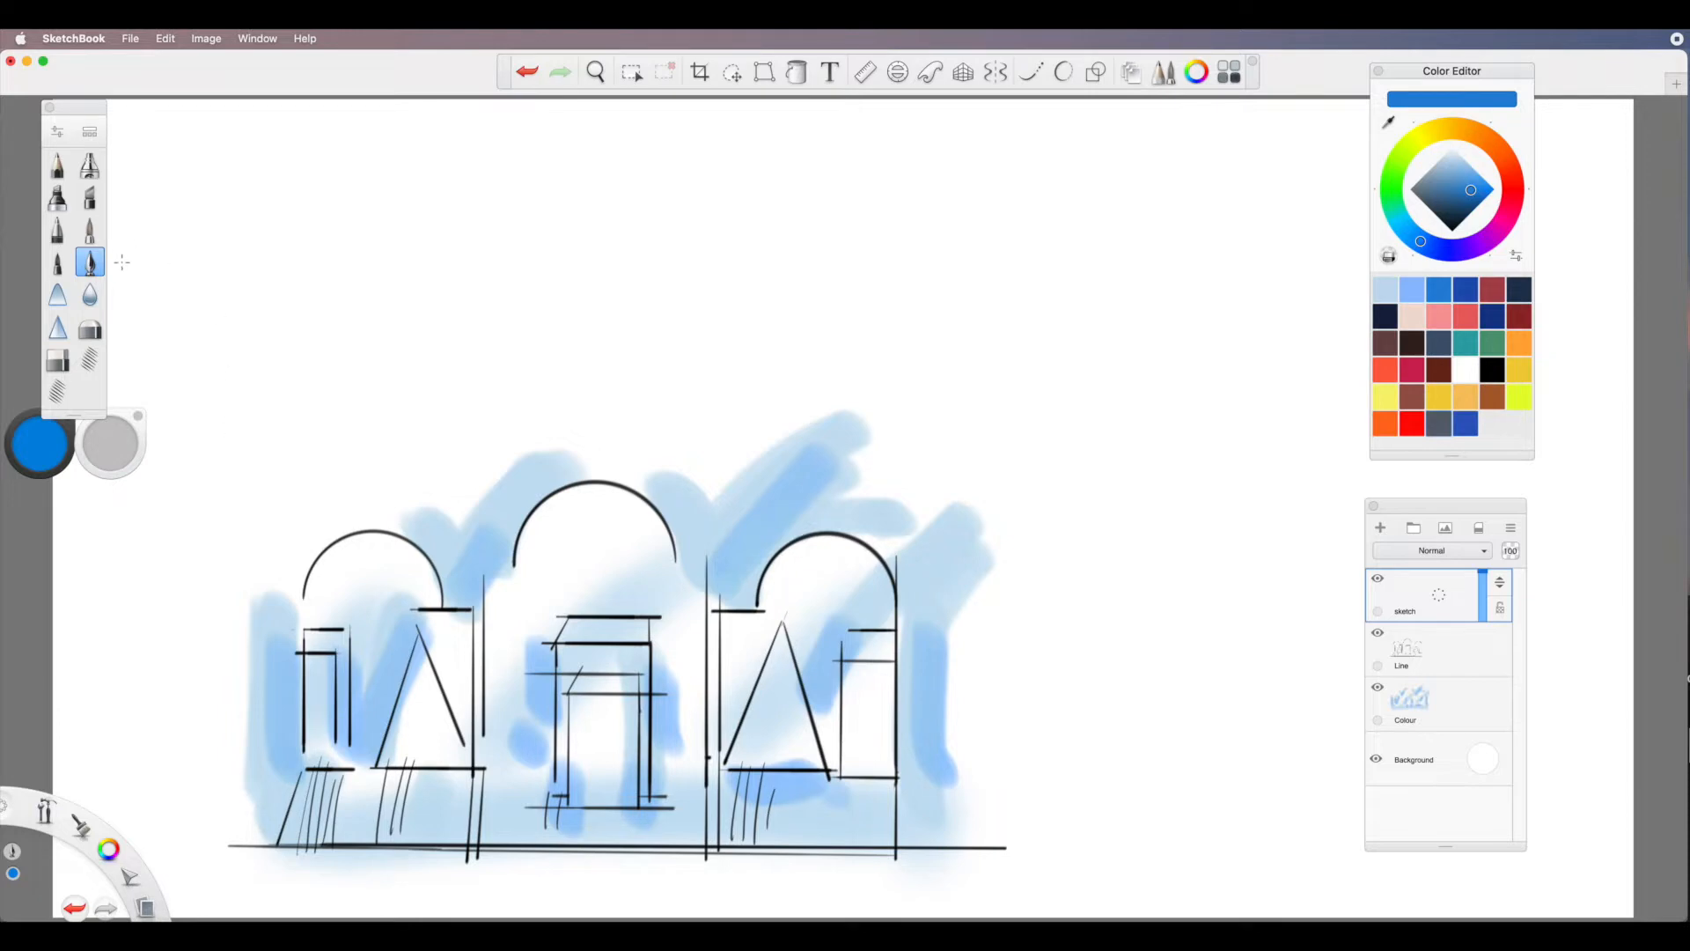
pyautogui.click(58, 165)
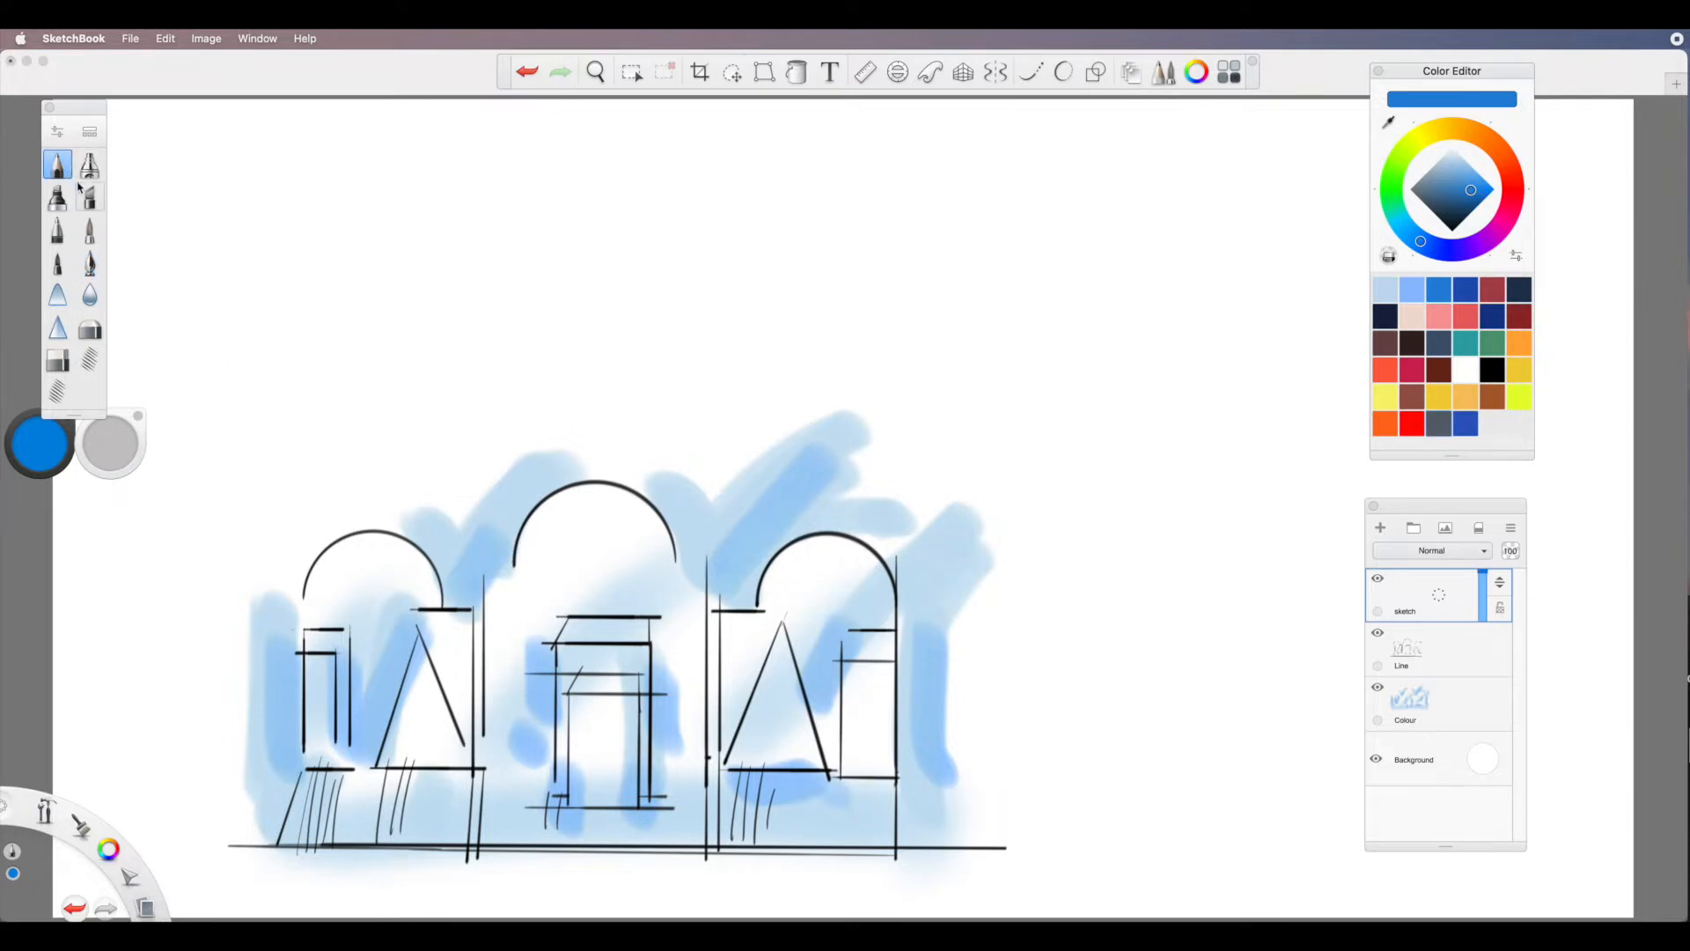
pyautogui.click(90, 262)
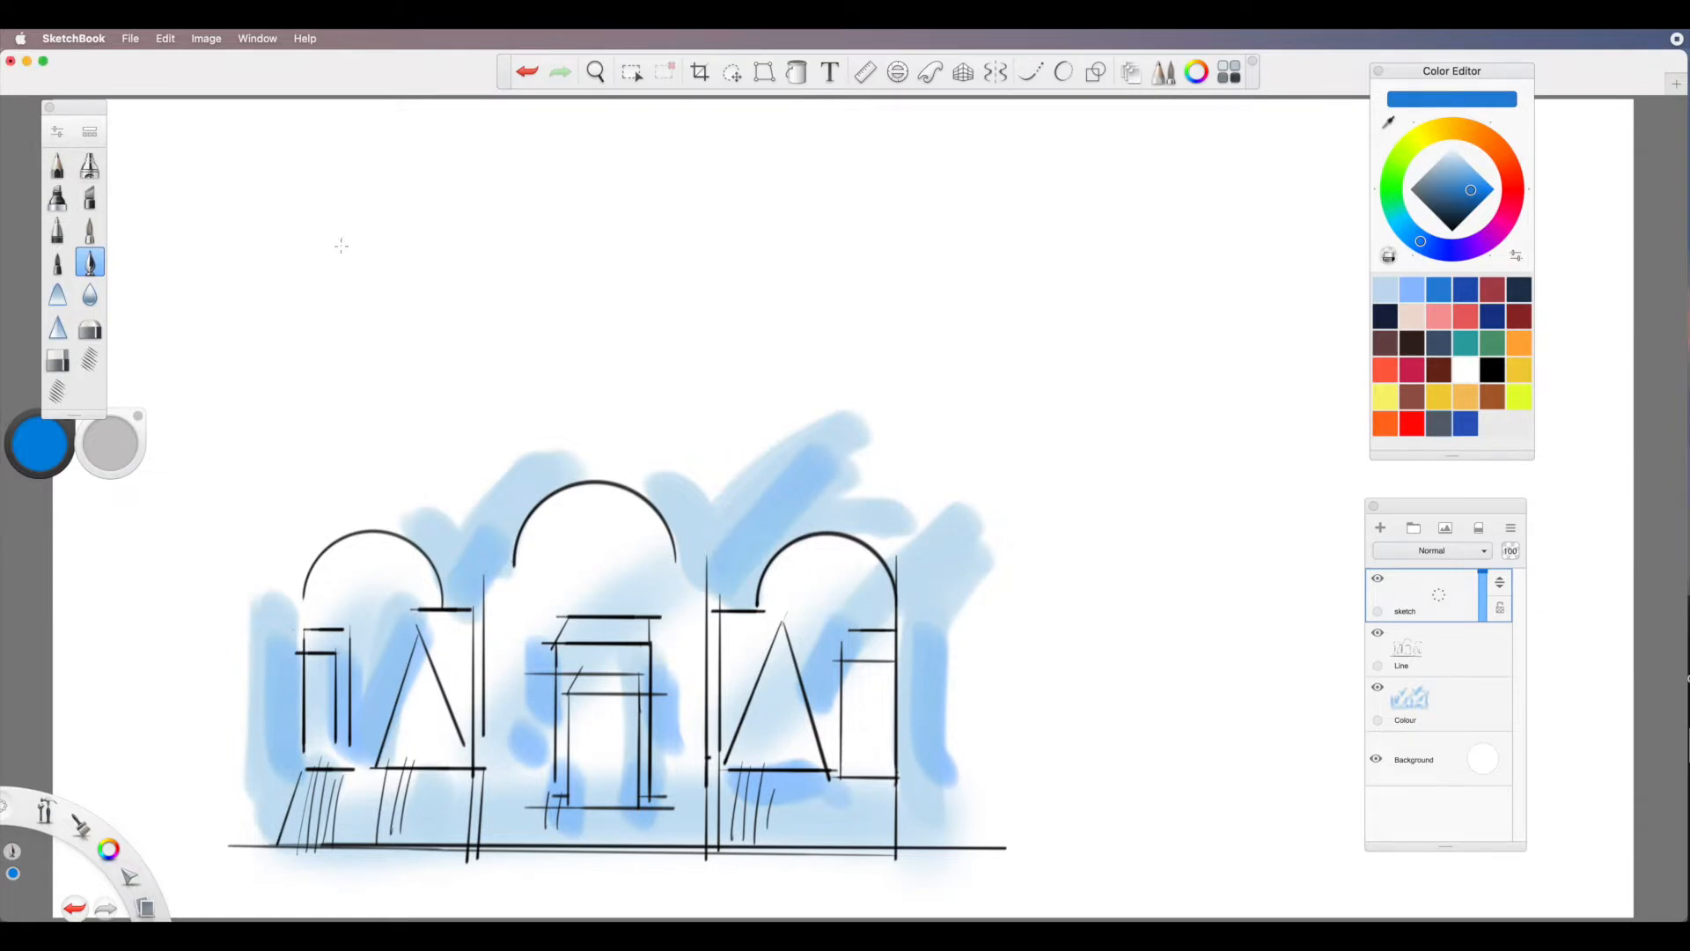
pyautogui.moveTo(322, 292)
pyautogui.mouseDown()
pyautogui.moveTo(361, 332)
pyautogui.moveTo(302, 257)
pyautogui.mouseUp()
pyautogui.moveTo(596, 200)
pyautogui.mouseDown()
pyautogui.moveTo(570, 197)
pyautogui.moveTo(645, 208)
pyautogui.moveTo(597, 189)
pyautogui.mouseUp()
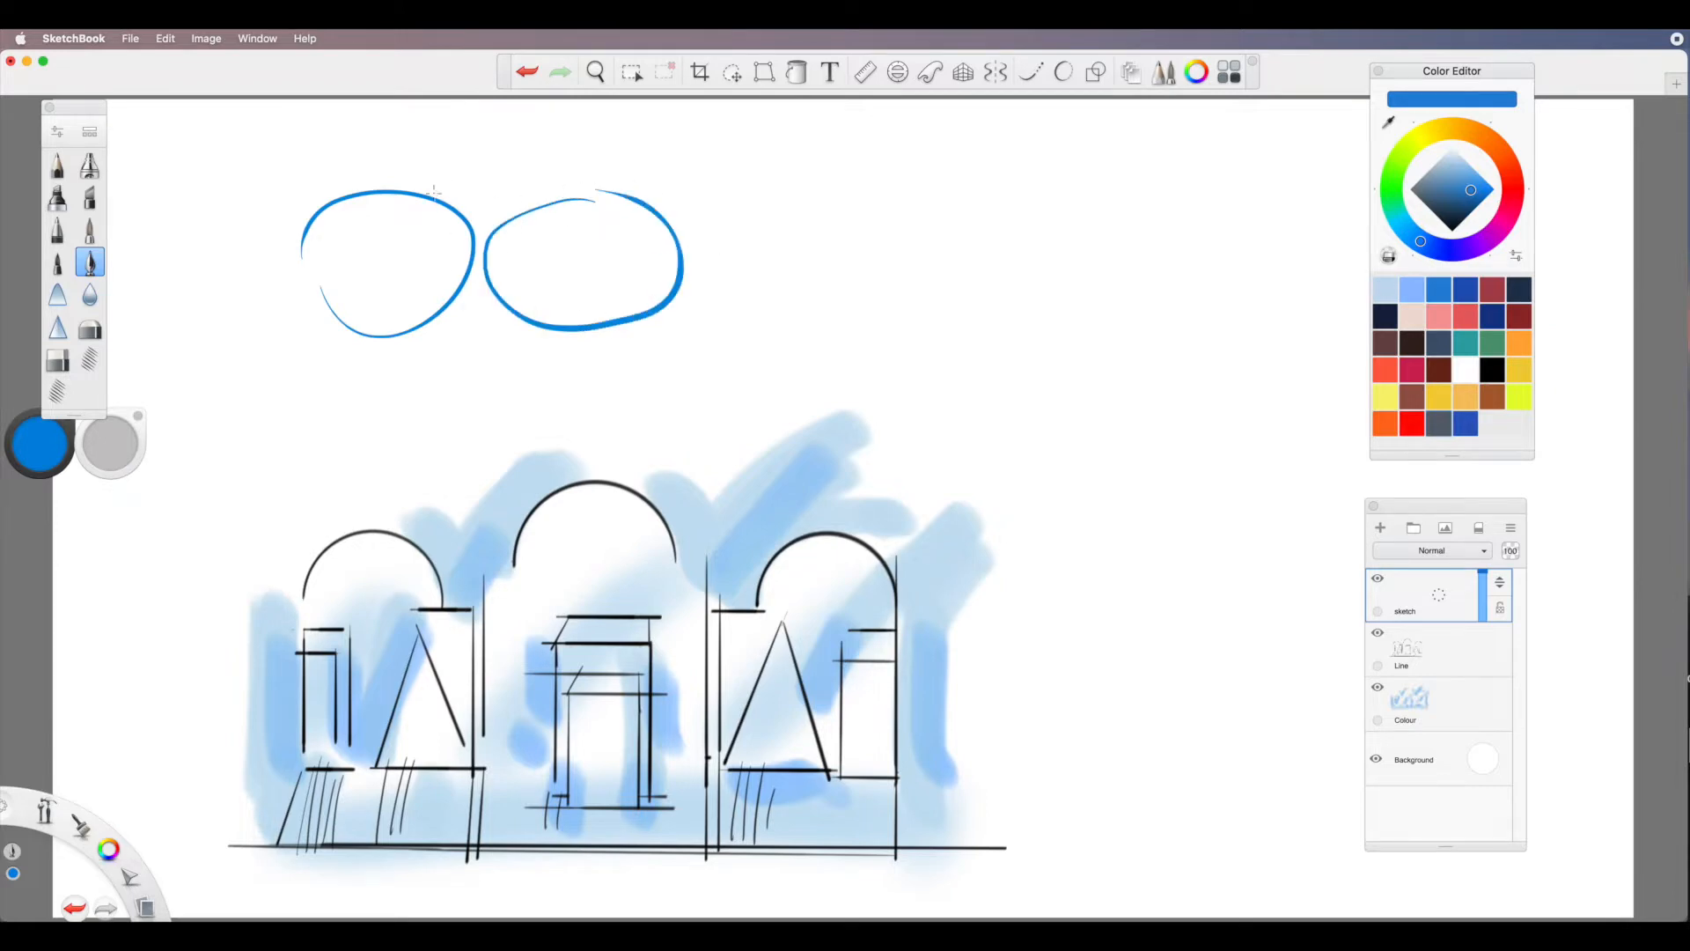
pyautogui.moveTo(414, 179)
pyautogui.mouseDown()
pyautogui.moveTo(534, 164)
pyautogui.moveTo(537, 205)
pyautogui.mouseUp()
pyautogui.moveTo(442, 314)
pyautogui.mouseDown()
pyautogui.moveTo(441, 343)
pyautogui.moveTo(475, 354)
pyautogui.moveTo(539, 313)
pyautogui.mouseUp()
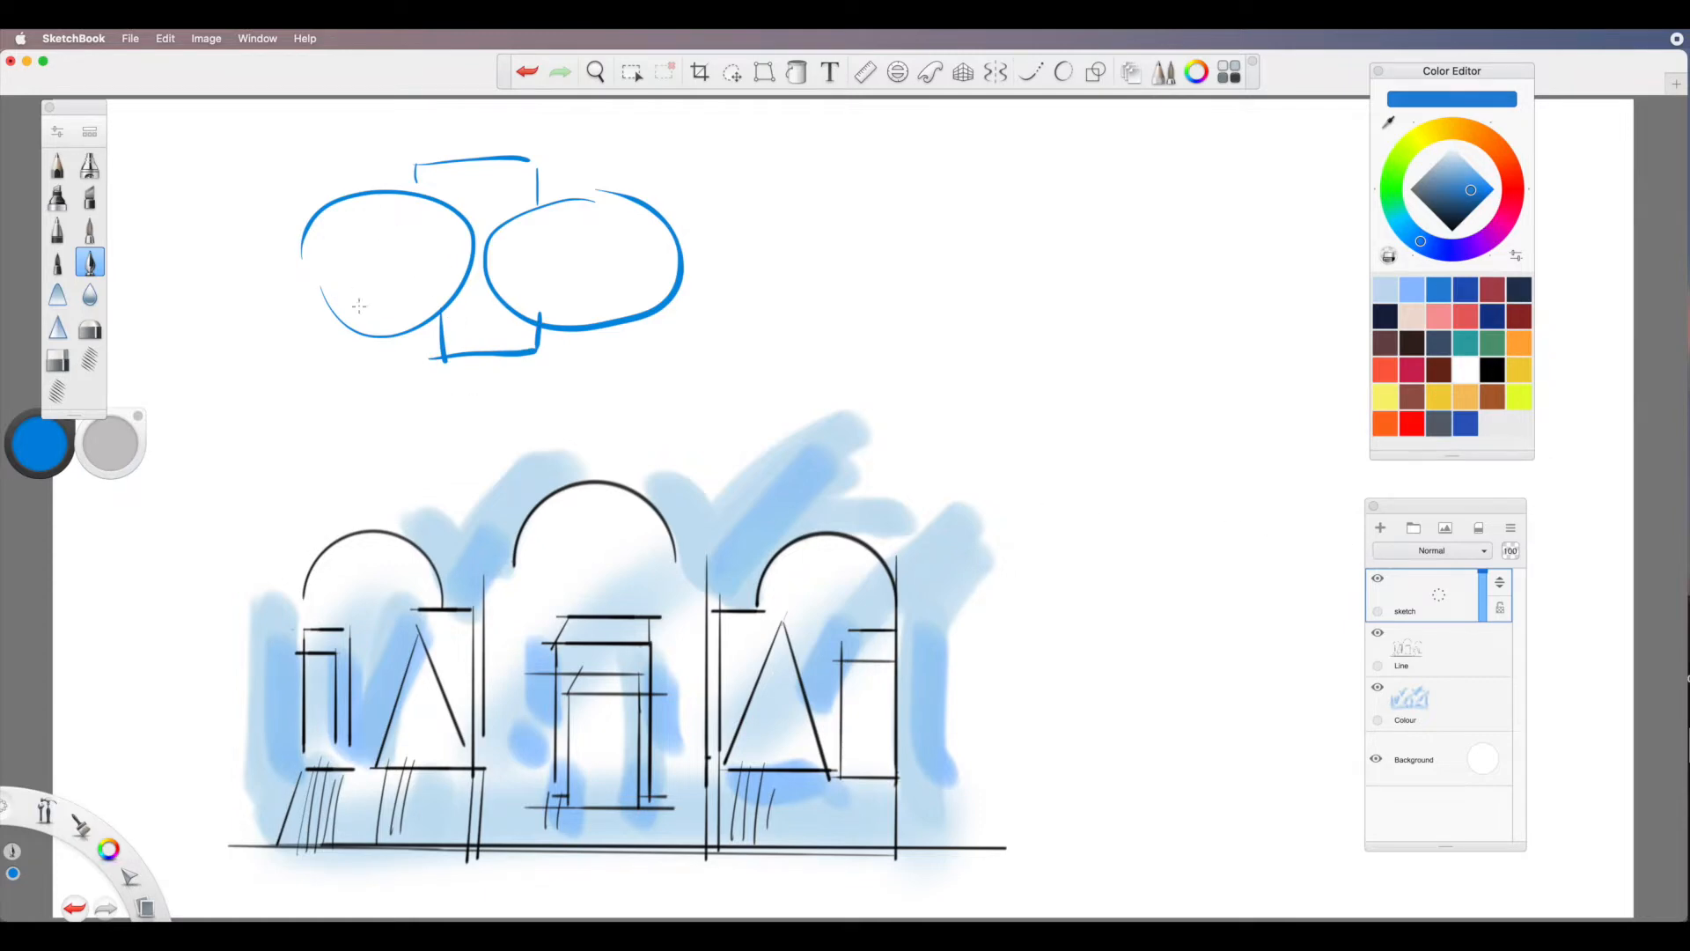
# Add short supports under the two circles and draw a wide trapezoid platform beneath them.
pyautogui.moveTo(371, 340); pyautogui.dragTo(376, 363)
pyautogui.moveTo(622, 331); pyautogui.dragTo(616, 356)
pyautogui.moveTo(344, 365); pyautogui.dragTo(679, 350)
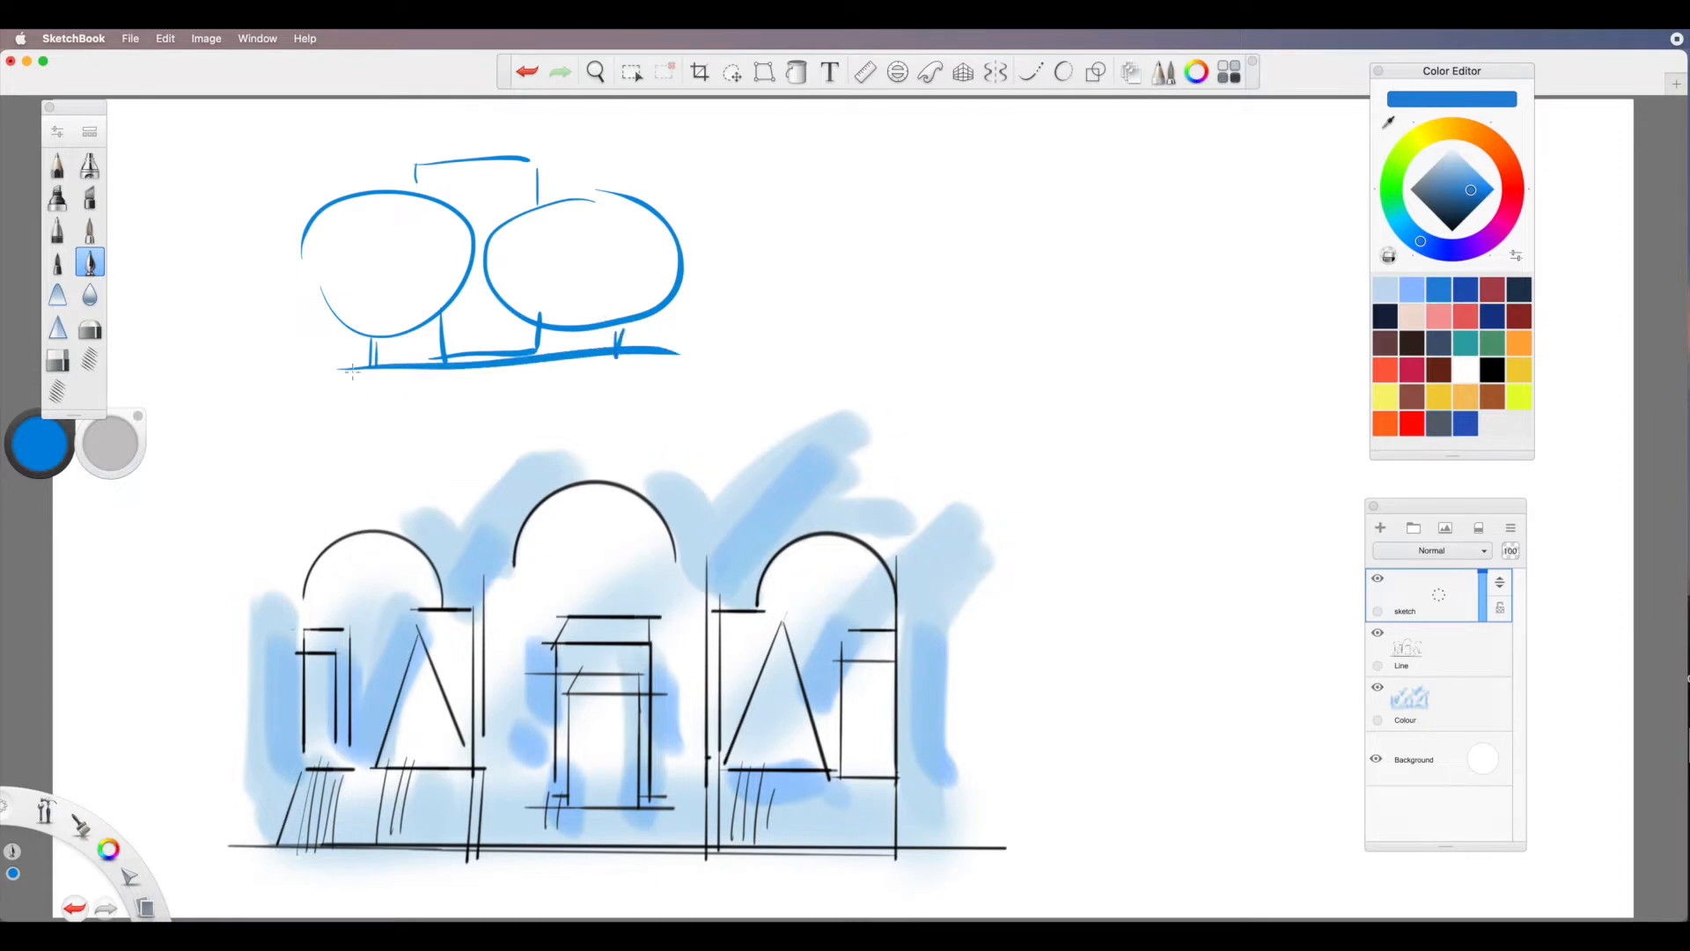
pyautogui.moveTo(340, 362); pyautogui.dragTo(298, 407)
pyautogui.moveTo(689, 353); pyautogui.dragTo(722, 407)
pyautogui.moveTo(268, 425); pyautogui.dragTo(744, 417)
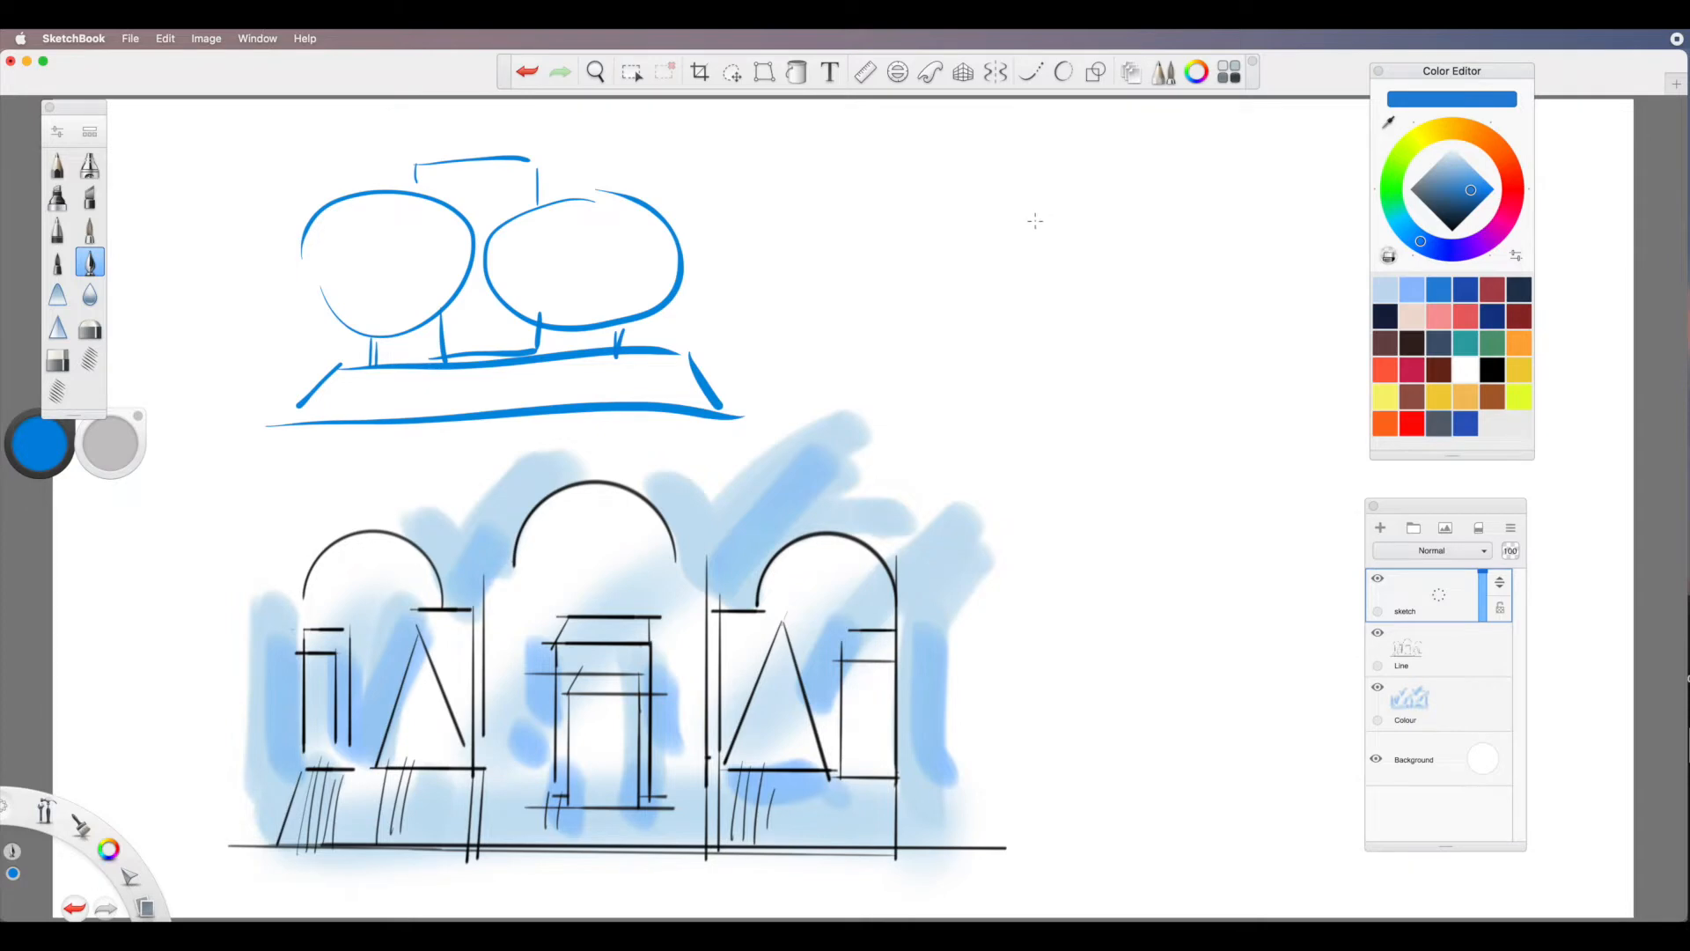
# Sketch a row of angled panels beside the circles, with a protruding box at its centre.
pyautogui.moveTo(831, 213)
pyautogui.mouseDown()
pyautogui.moveTo(826, 312)
pyautogui.moveTo(889, 185)
pyautogui.moveTo(890, 257)
pyautogui.moveTo(847, 298)
pyautogui.mouseUp()
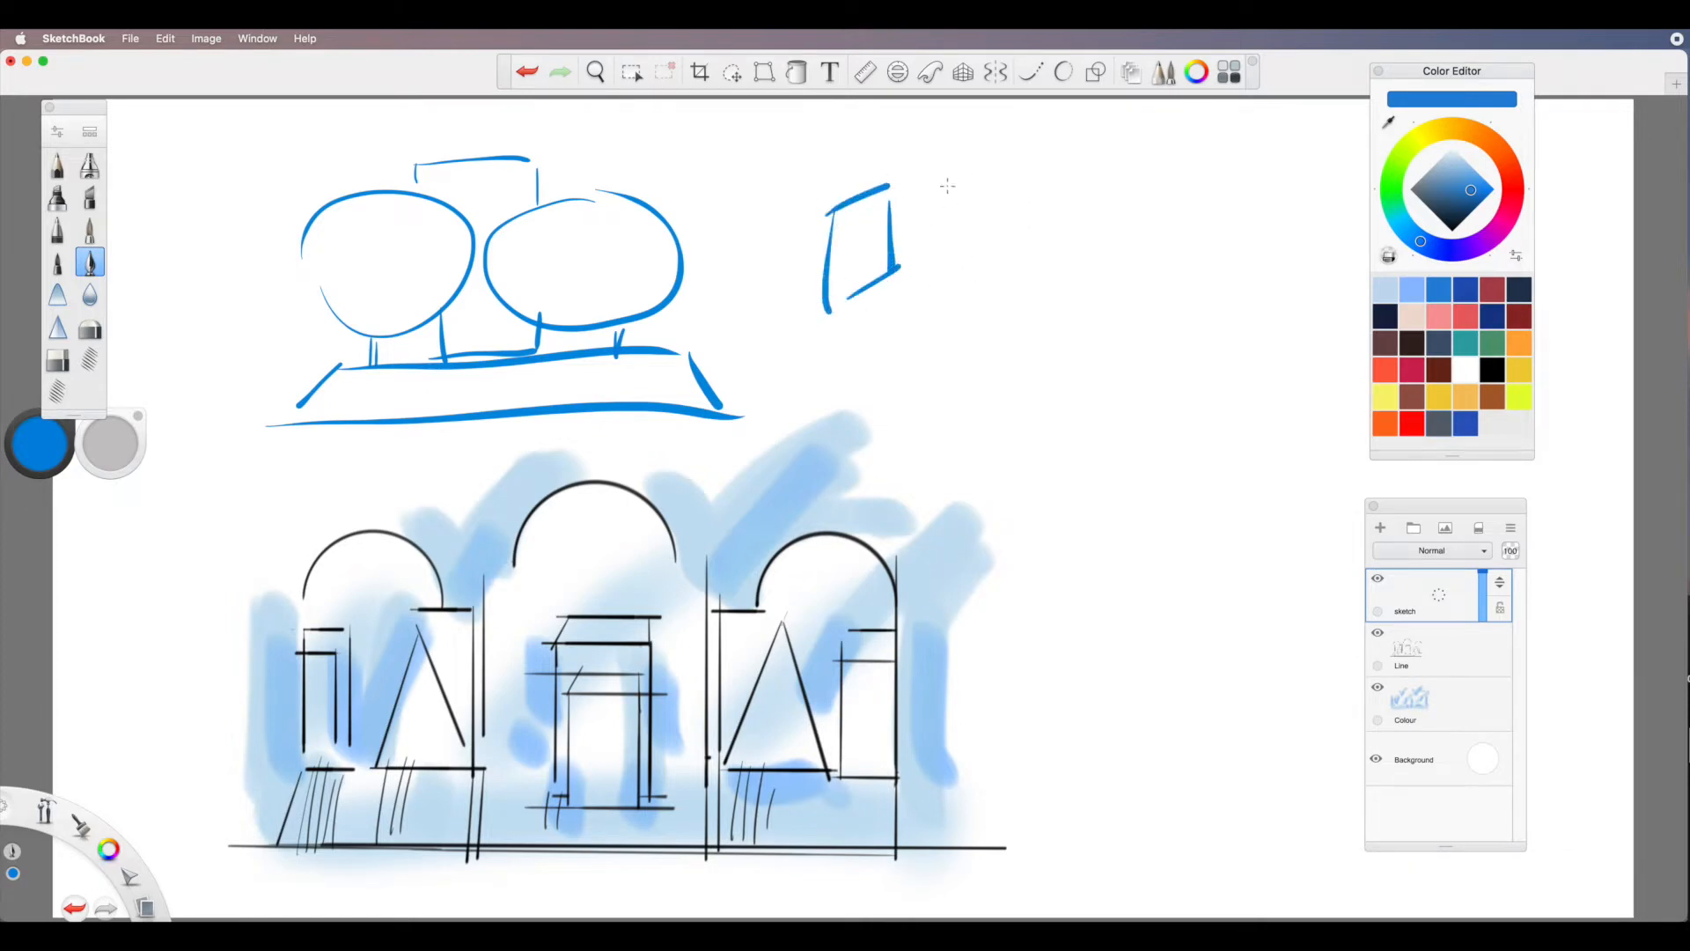
pyautogui.moveTo(891, 179)
pyautogui.mouseDown()
pyautogui.moveTo(1022, 186)
pyautogui.moveTo(1002, 261)
pyautogui.mouseUp()
pyautogui.moveTo(890, 264); pyautogui.dragTo(1021, 275)
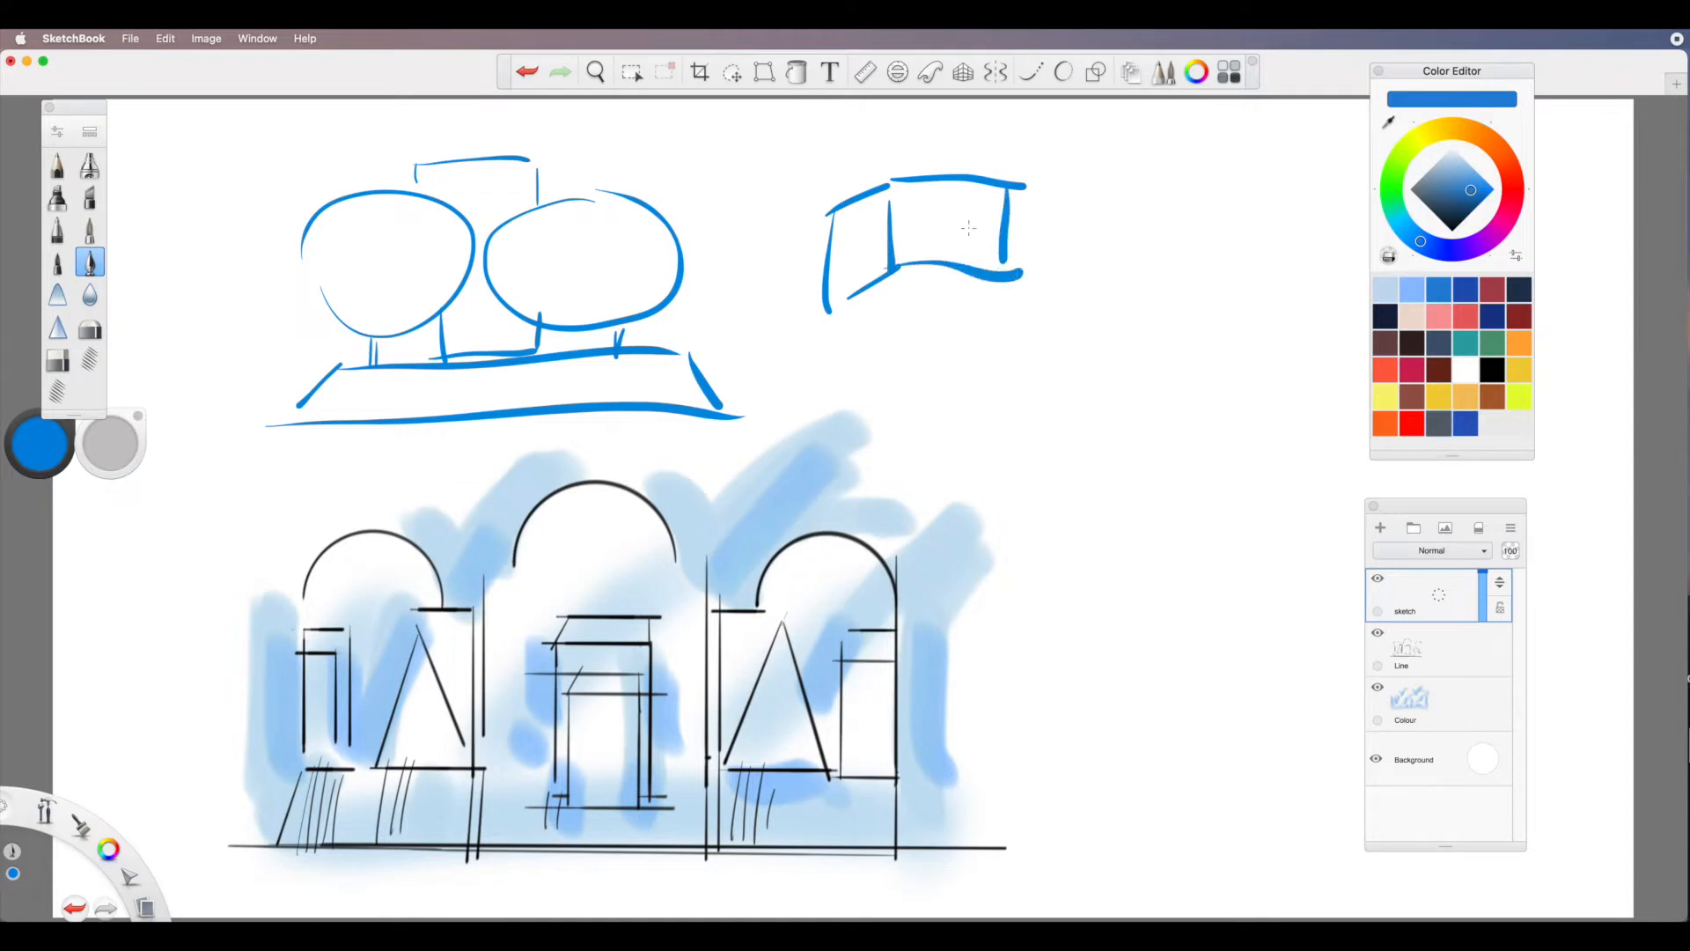
pyautogui.moveTo(1008, 195)
pyautogui.mouseDown()
pyautogui.moveTo(1037, 231)
pyautogui.moveTo(1118, 227)
pyautogui.moveTo(1147, 177)
pyautogui.moveTo(1162, 182)
pyautogui.moveTo(1125, 208)
pyautogui.moveTo(1122, 298)
pyautogui.mouseUp()
pyautogui.moveTo(1036, 243)
pyautogui.mouseDown()
pyautogui.moveTo(1028, 304)
pyautogui.moveTo(1131, 305)
pyautogui.mouseUp()
pyautogui.moveTo(1107, 225)
pyautogui.mouseDown()
pyautogui.moveTo(1112, 298)
pyautogui.moveTo(1166, 249)
pyautogui.mouseUp()
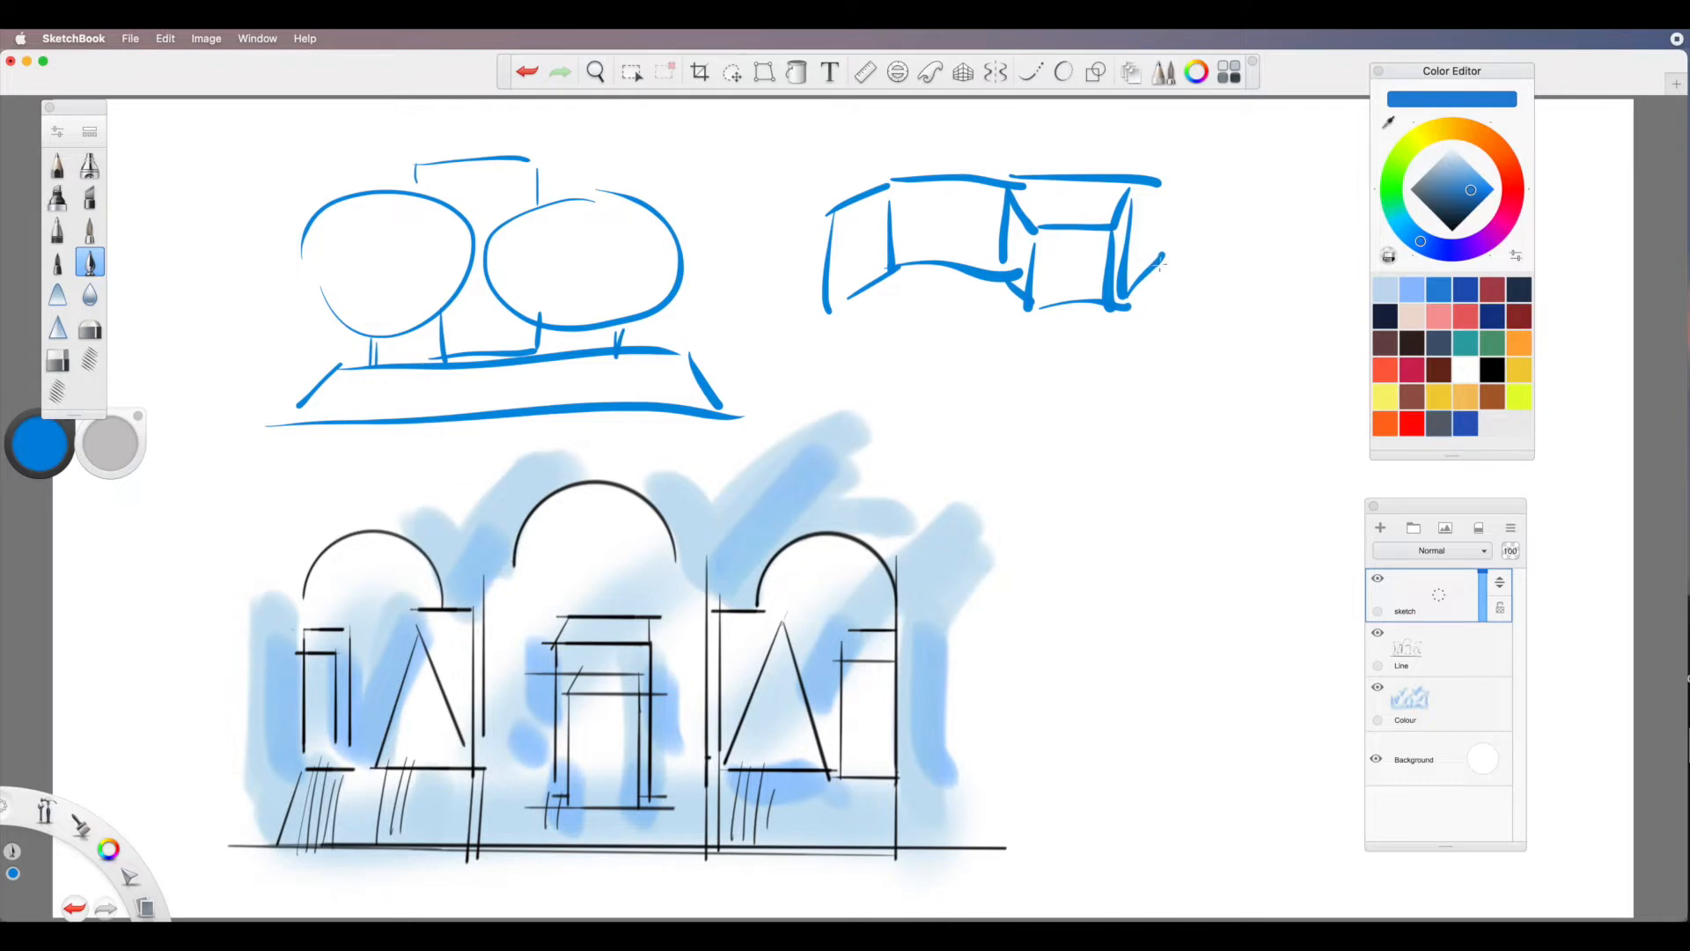
# Complete the panel row's far side with a flat panel and a slanted end panel.
pyautogui.moveTo(1161, 185)
pyautogui.mouseDown()
pyautogui.moveTo(1162, 255)
pyautogui.moveTo(1265, 180)
pyautogui.moveTo(1256, 252)
pyautogui.mouseUp()
pyautogui.moveTo(1268, 189); pyautogui.dragTo(1327, 230)
pyautogui.moveTo(1257, 258); pyautogui.dragTo(1311, 305)
pyautogui.moveTo(1325, 229); pyautogui.dragTo(1309, 310)
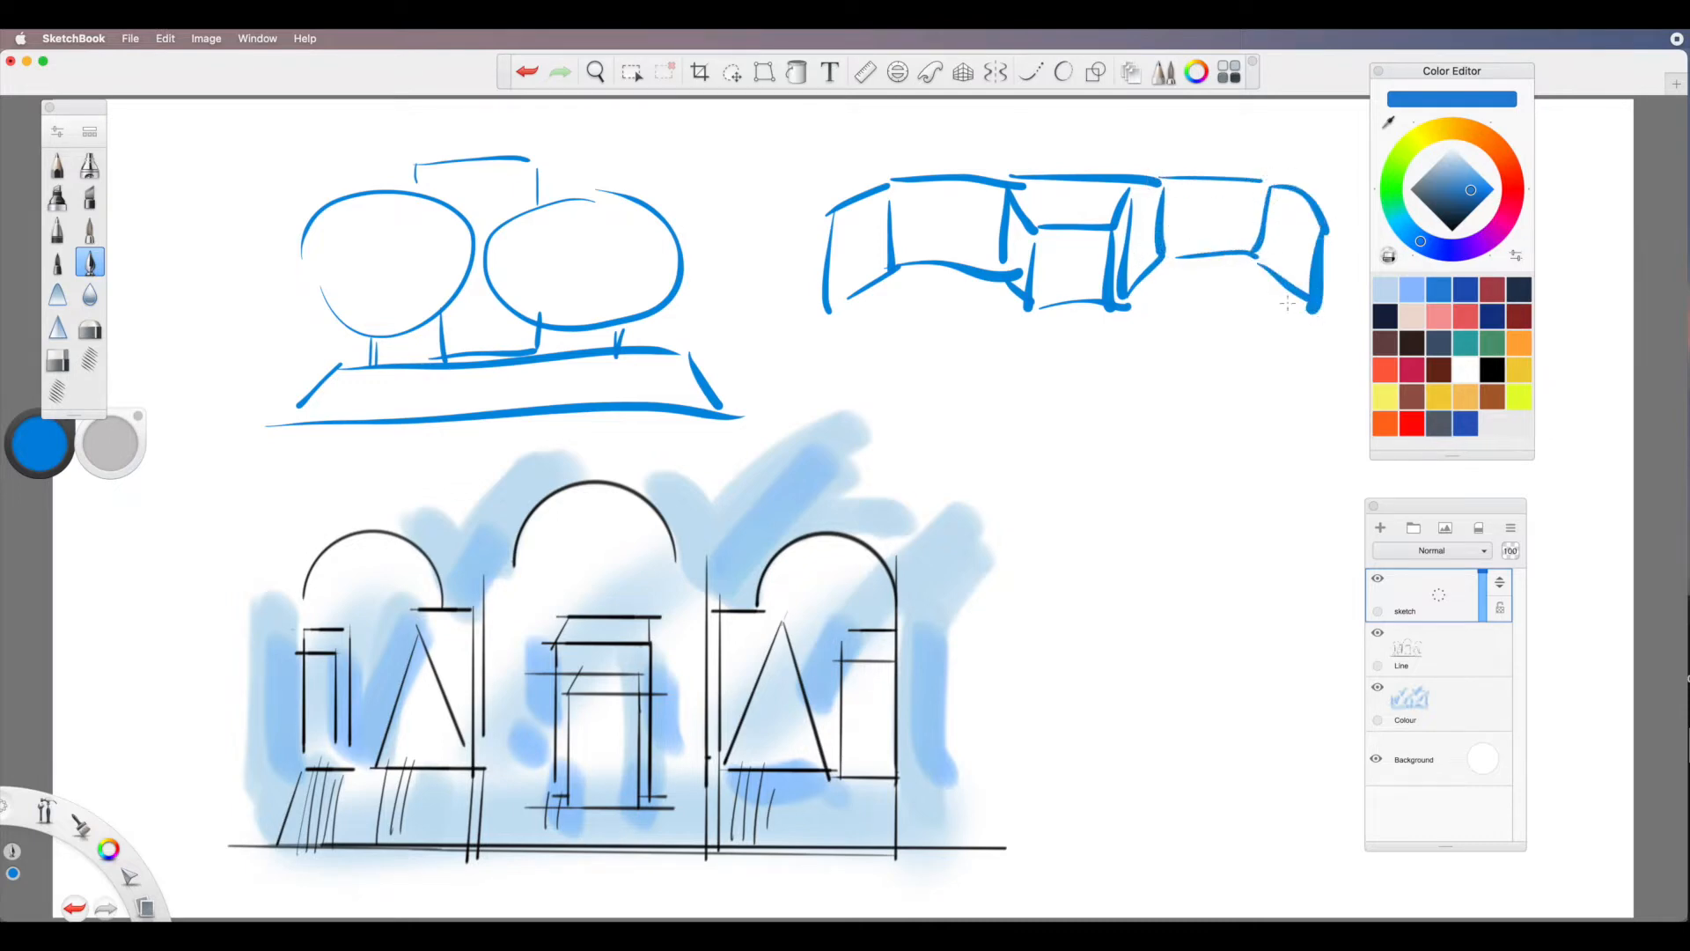
# Draw two triangles below the panel row and a circle centred beneath them.
pyautogui.moveTo(935, 314)
pyautogui.mouseDown()
pyautogui.moveTo(883, 398)
pyautogui.moveTo(985, 402)
pyautogui.mouseUp()
pyautogui.moveTo(1196, 308)
pyautogui.mouseDown()
pyautogui.moveTo(1152, 381)
pyautogui.moveTo(1241, 385)
pyautogui.mouseUp()
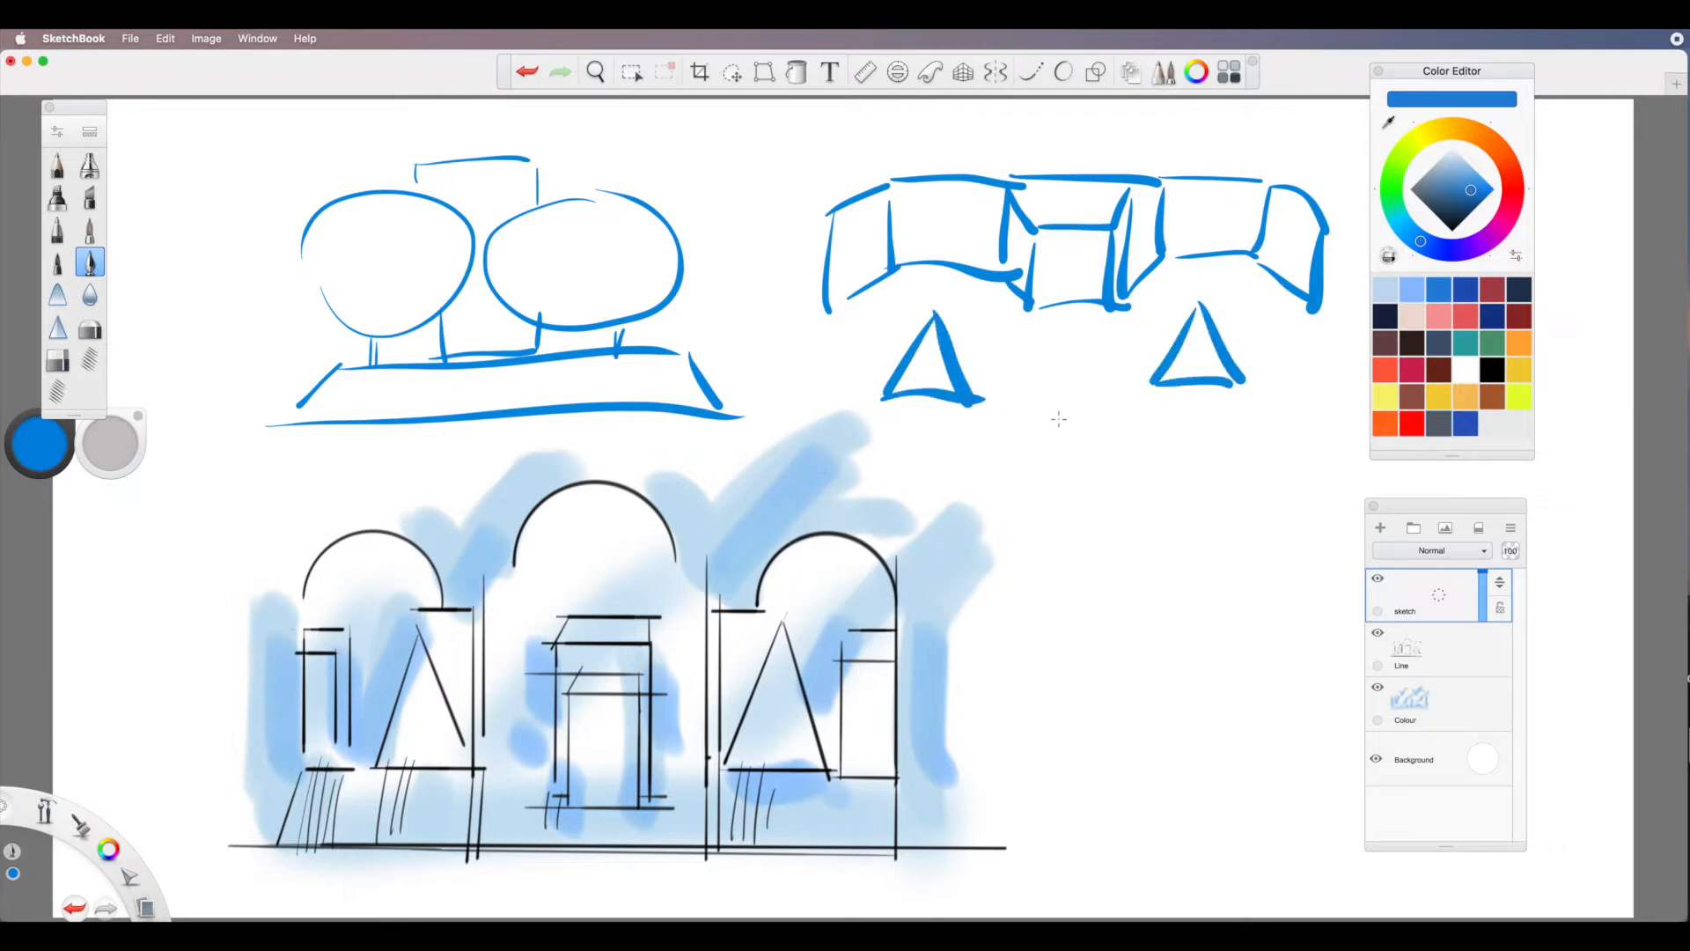
pyautogui.moveTo(1069, 419)
pyautogui.mouseDown()
pyautogui.moveTo(1132, 426)
pyautogui.moveTo(1063, 423)
pyautogui.mouseUp()
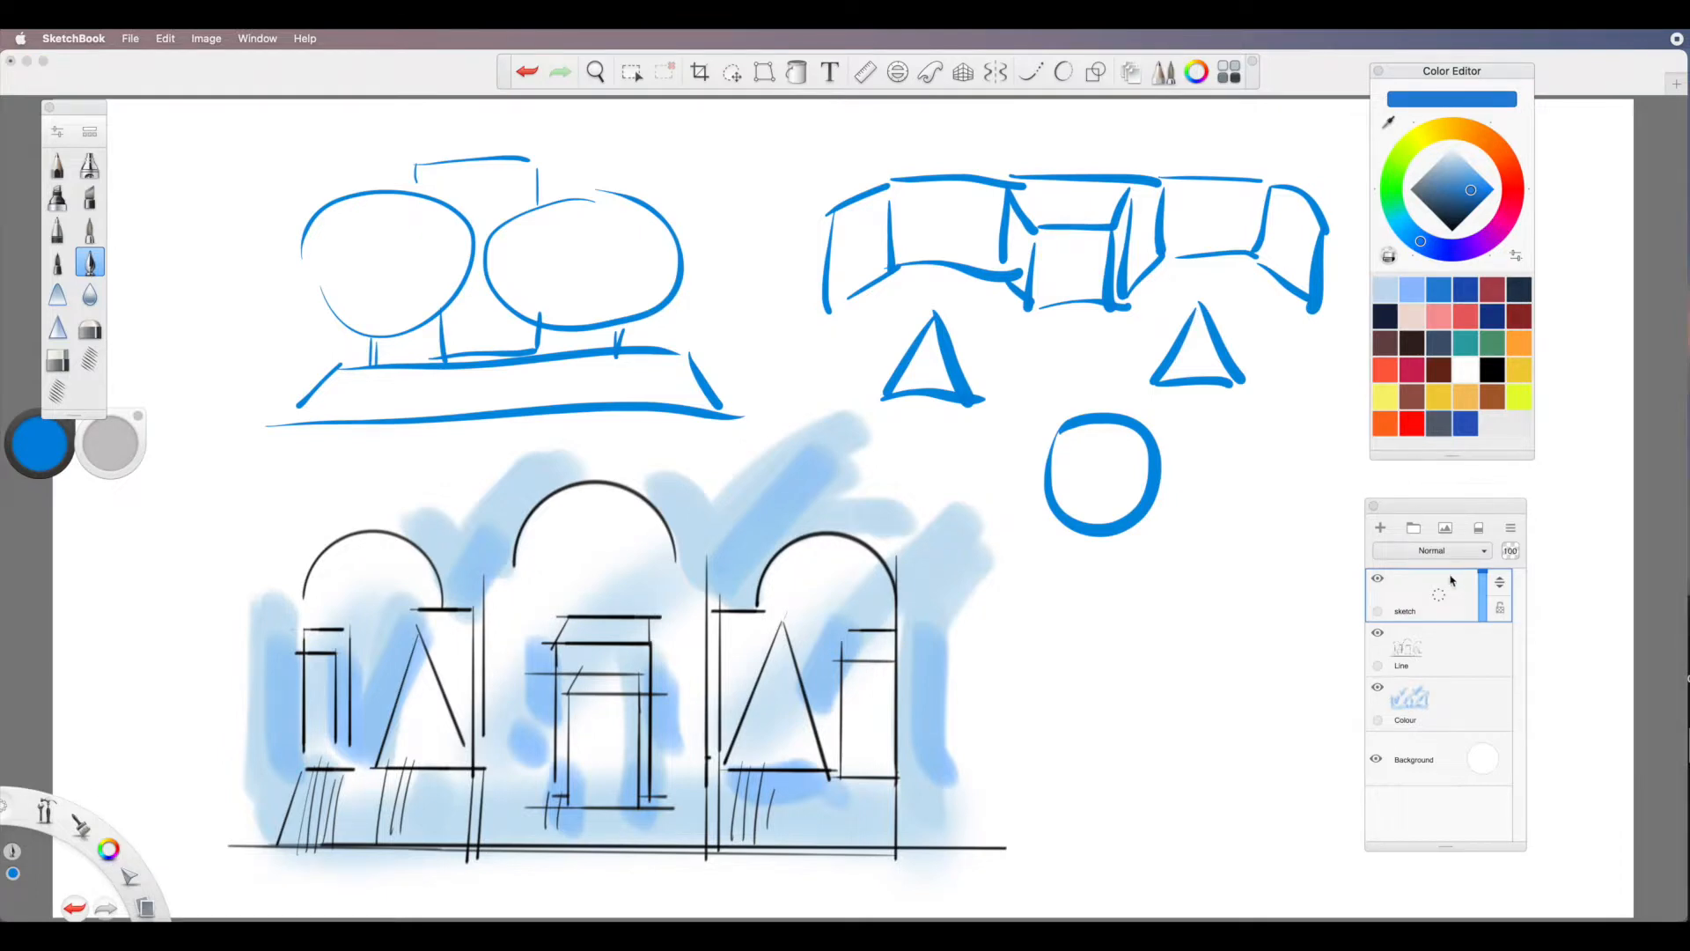
# Reduce the sketch layer's opacity to 29% and add a new layer above it.
pyautogui.moveTo(1488, 576); pyautogui.dragTo(1483, 609)
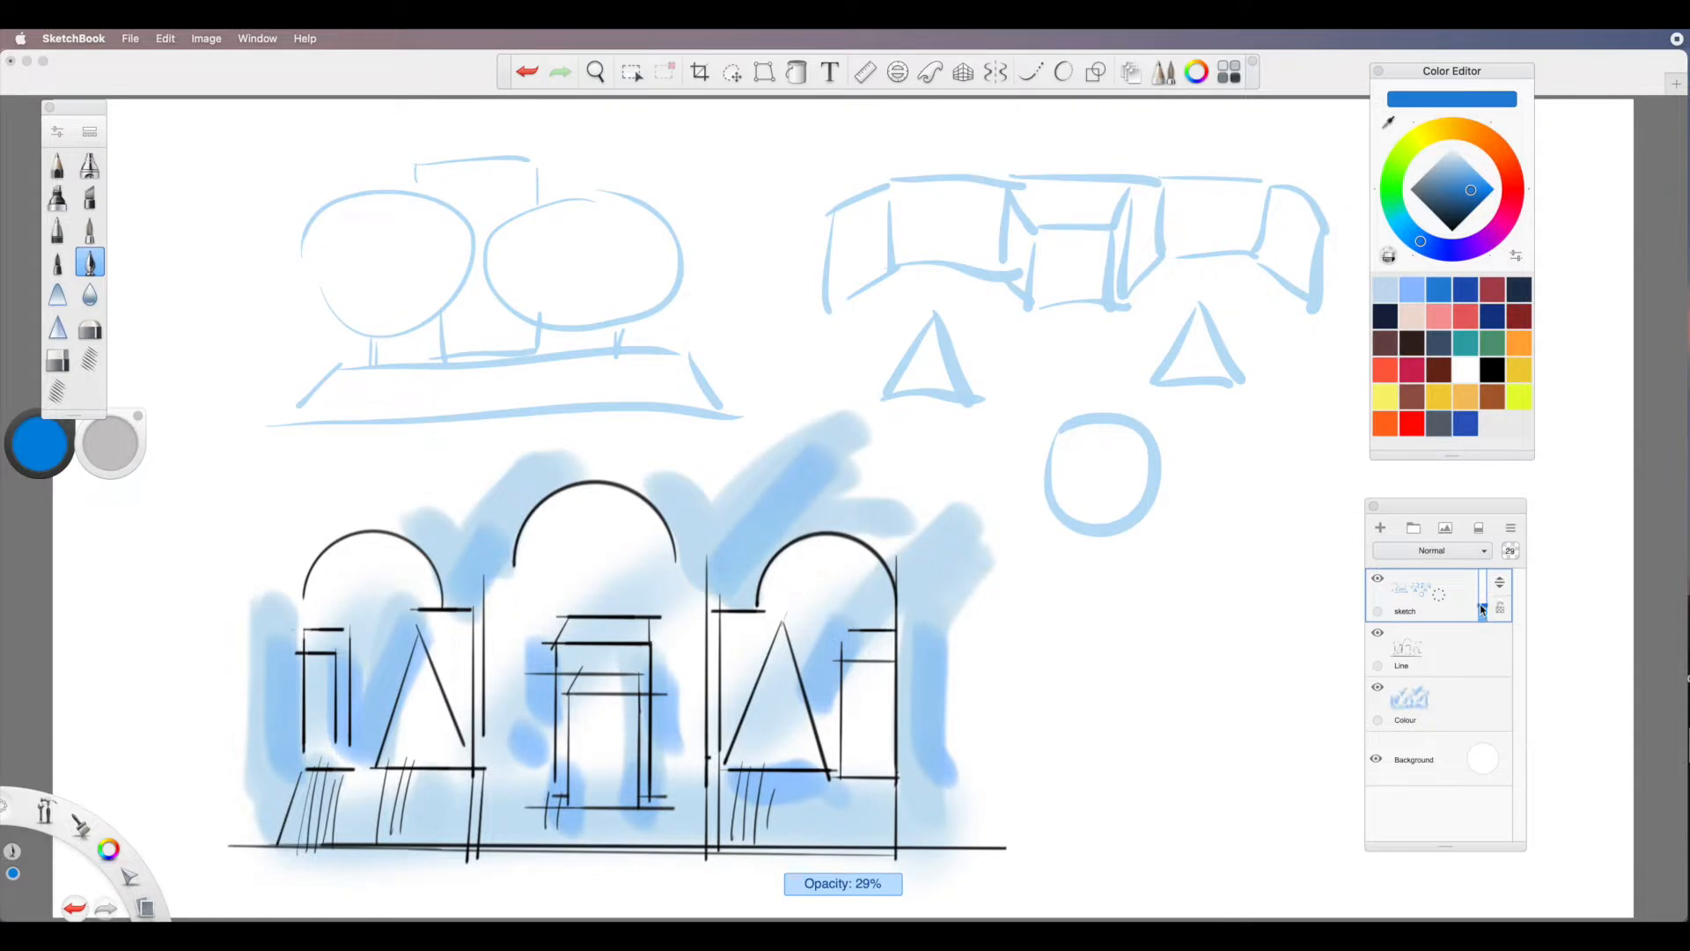
pyautogui.click(1442, 601)
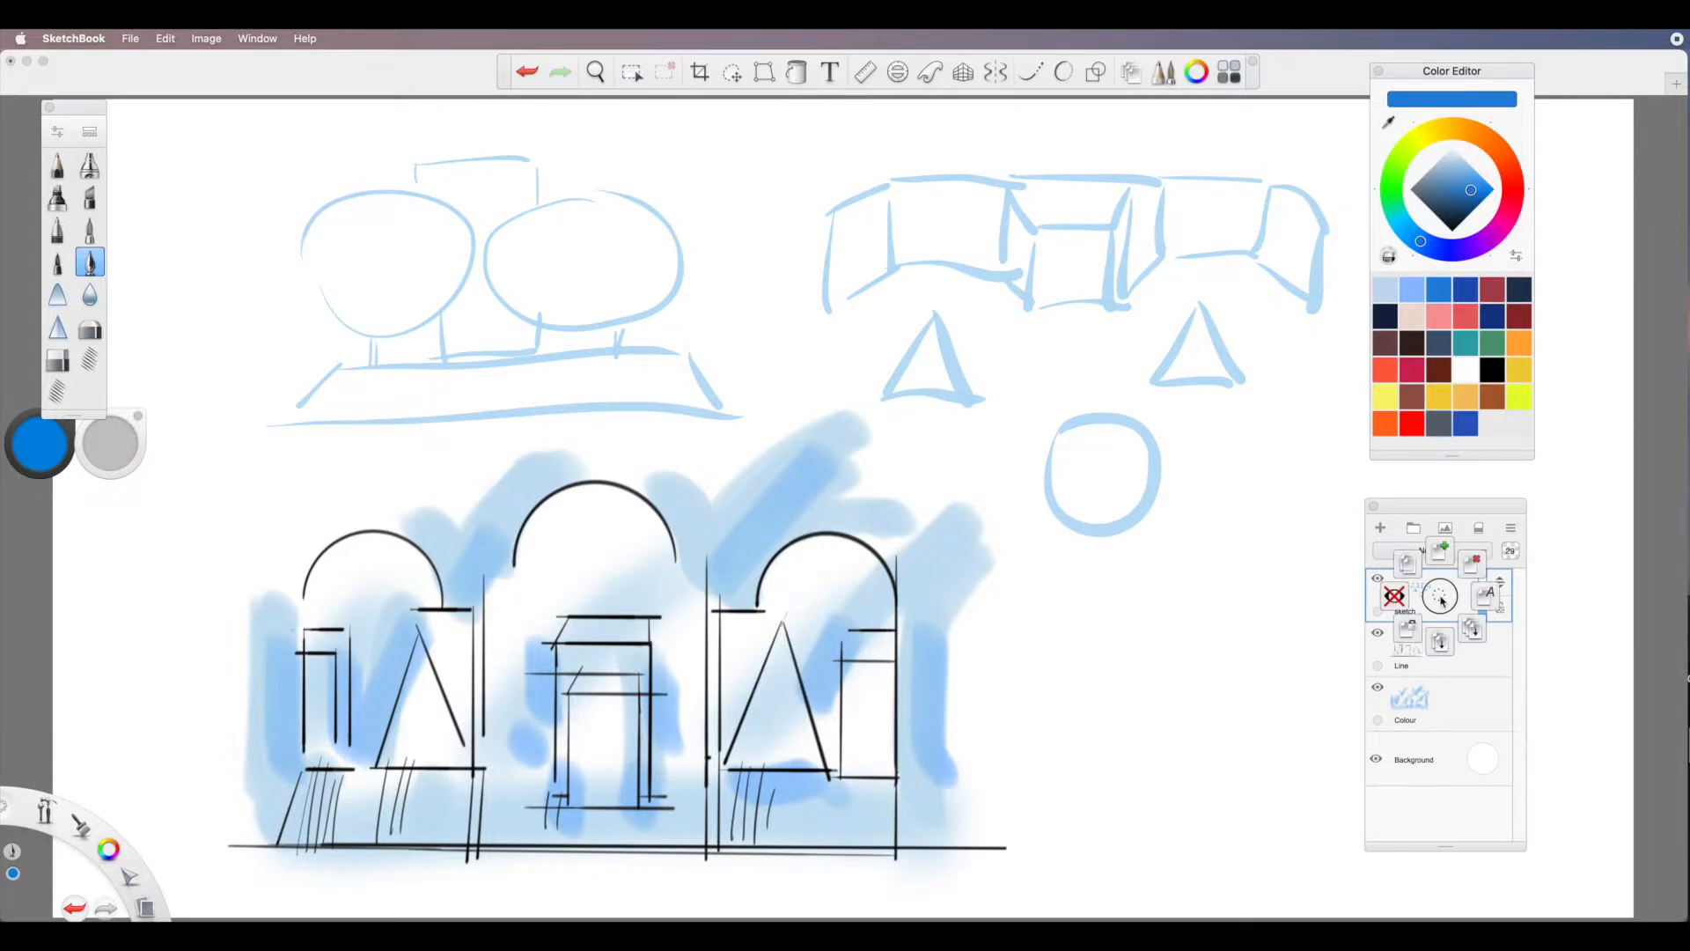
pyautogui.click(1441, 552)
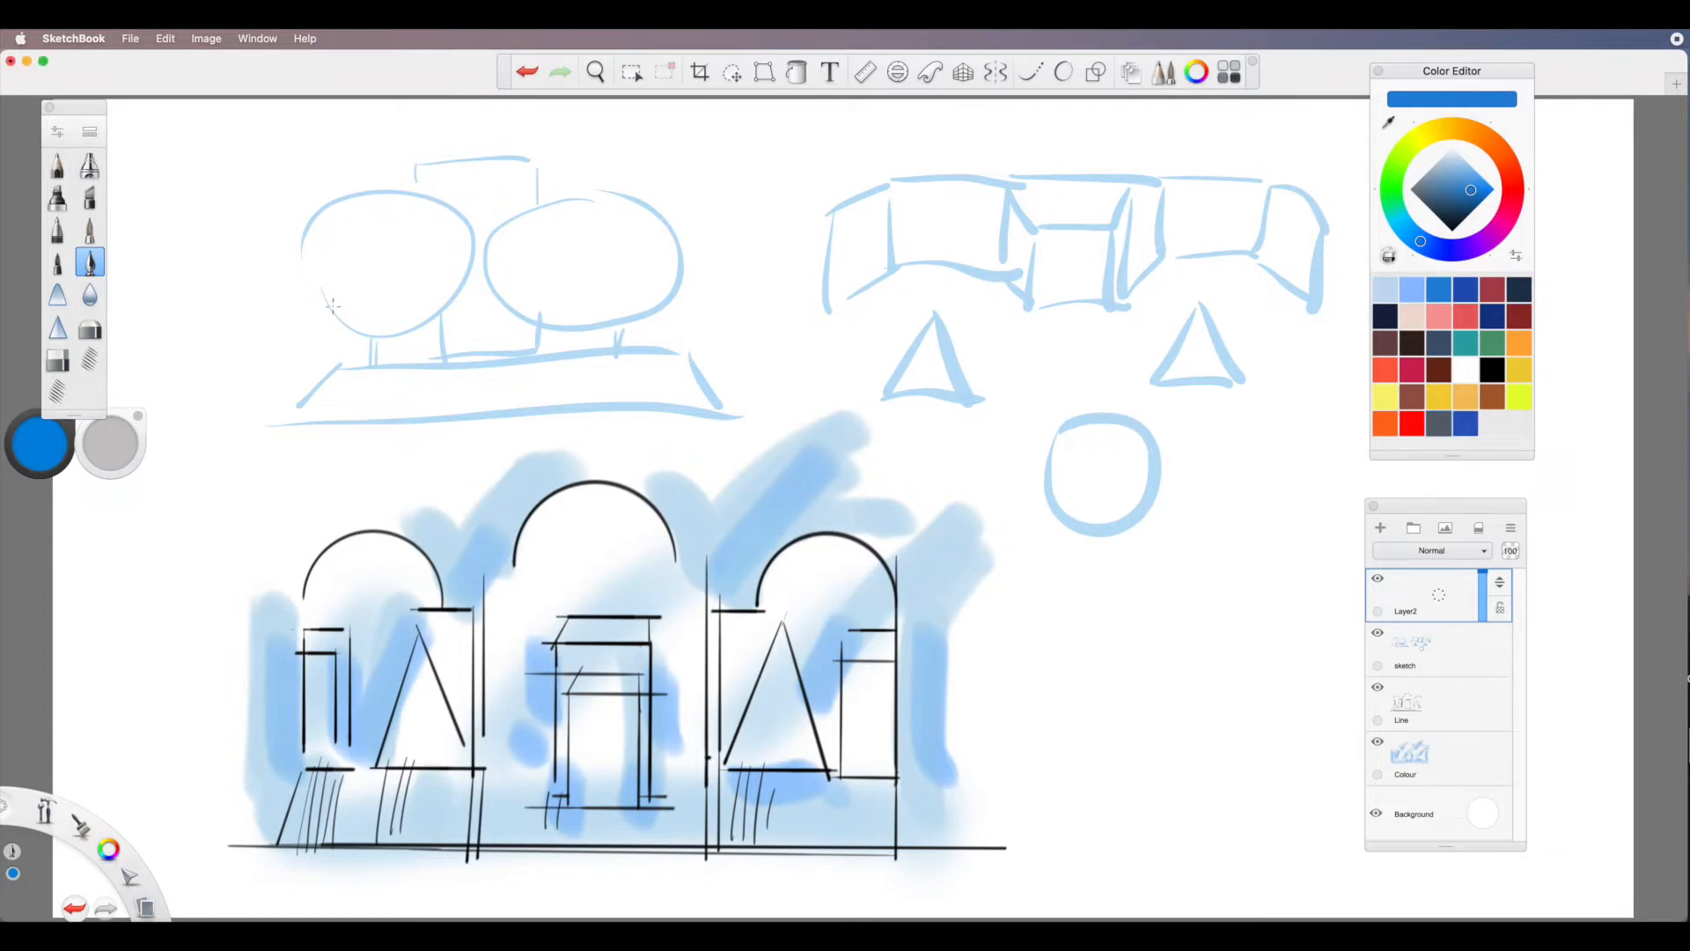
# Trace the two rough circles as equal perfect circles in dark navy pencil on the new layer, using the ellipse guide.
pyautogui.click(56, 166)
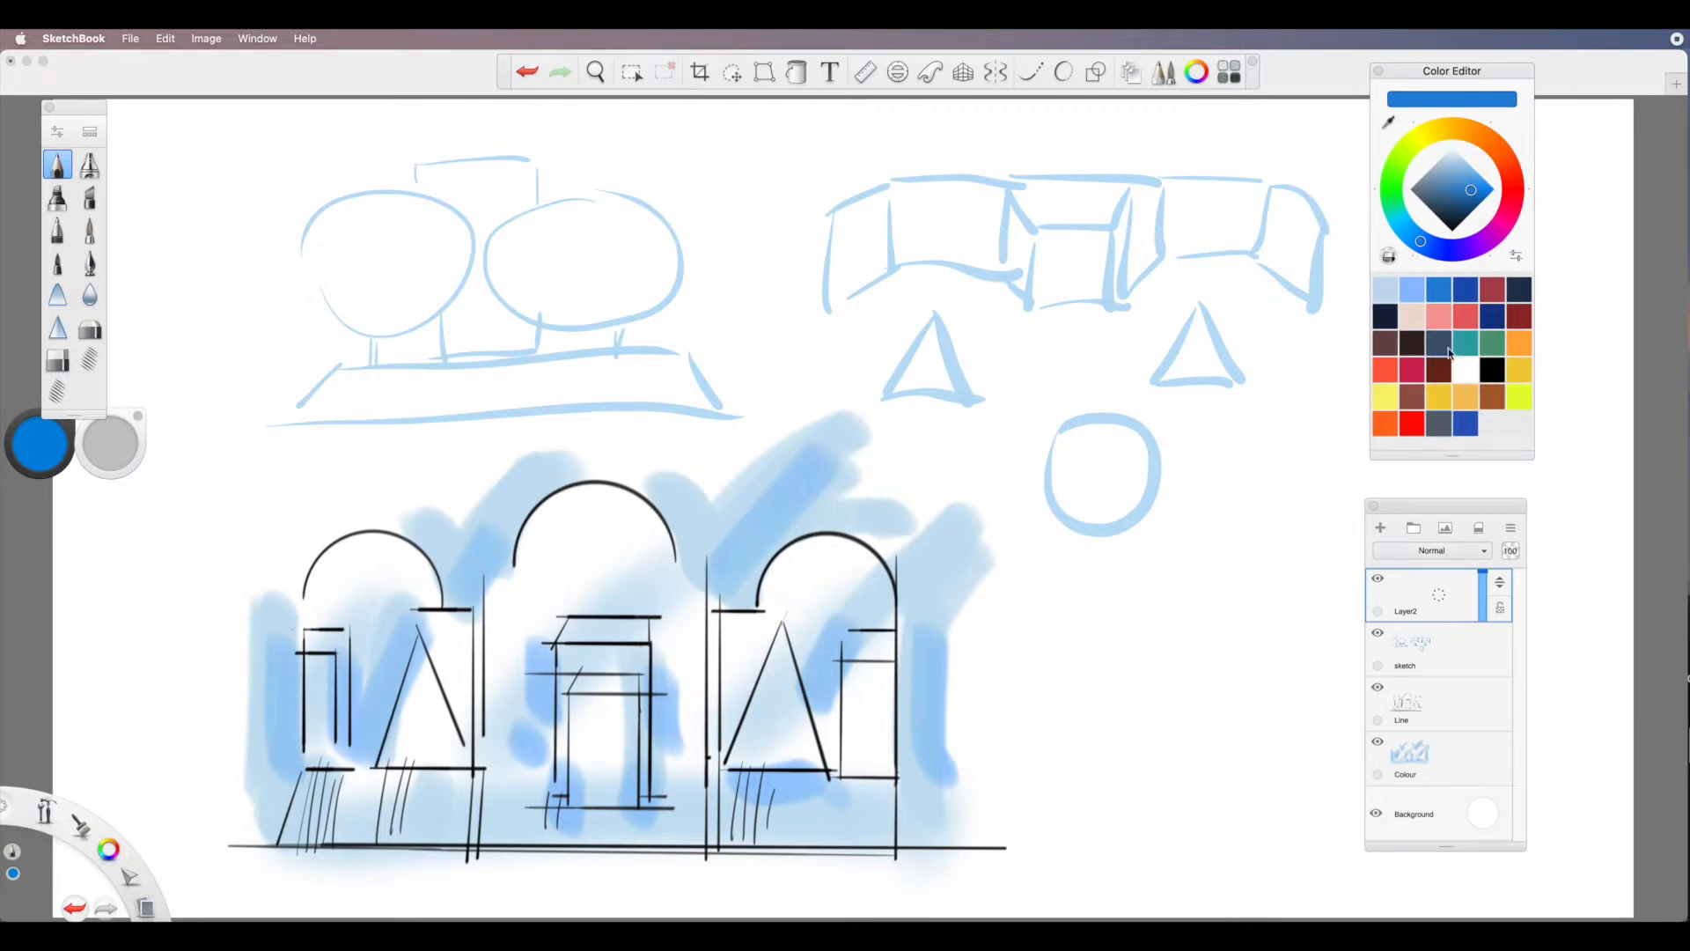
pyautogui.click(1384, 316)
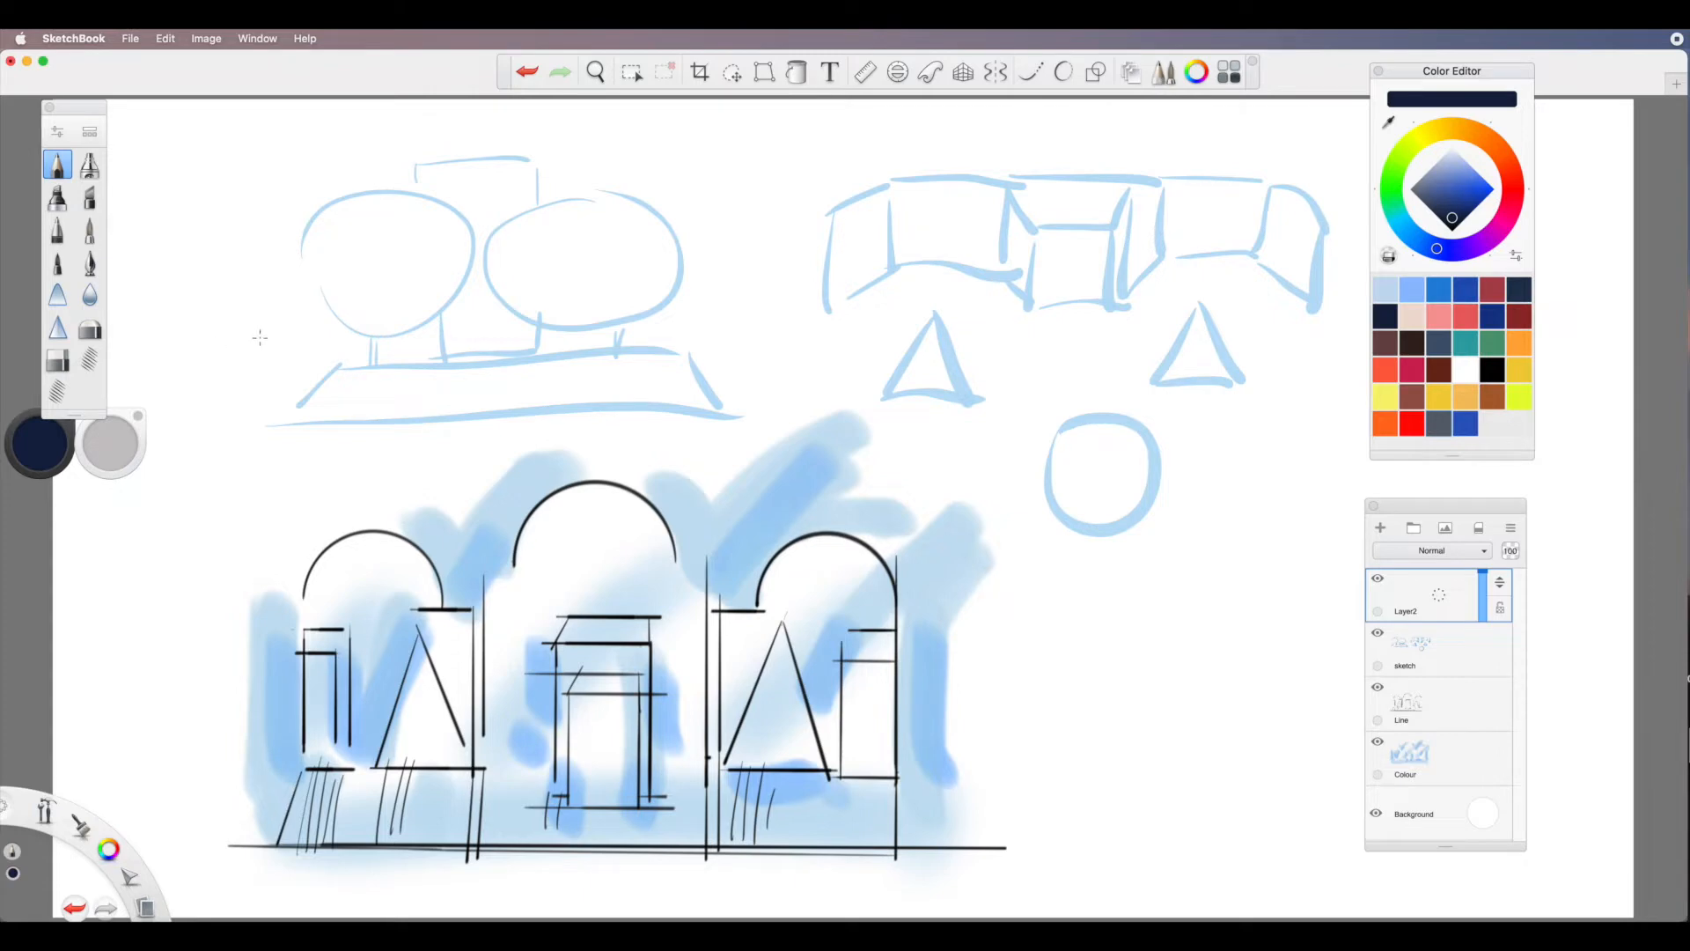
pyautogui.moveTo(123, 448)
pyautogui.mouseDown()
pyautogui.moveTo(470, 518)
pyautogui.moveTo(474, 238)
pyautogui.mouseUp()
pyautogui.click(896, 77)
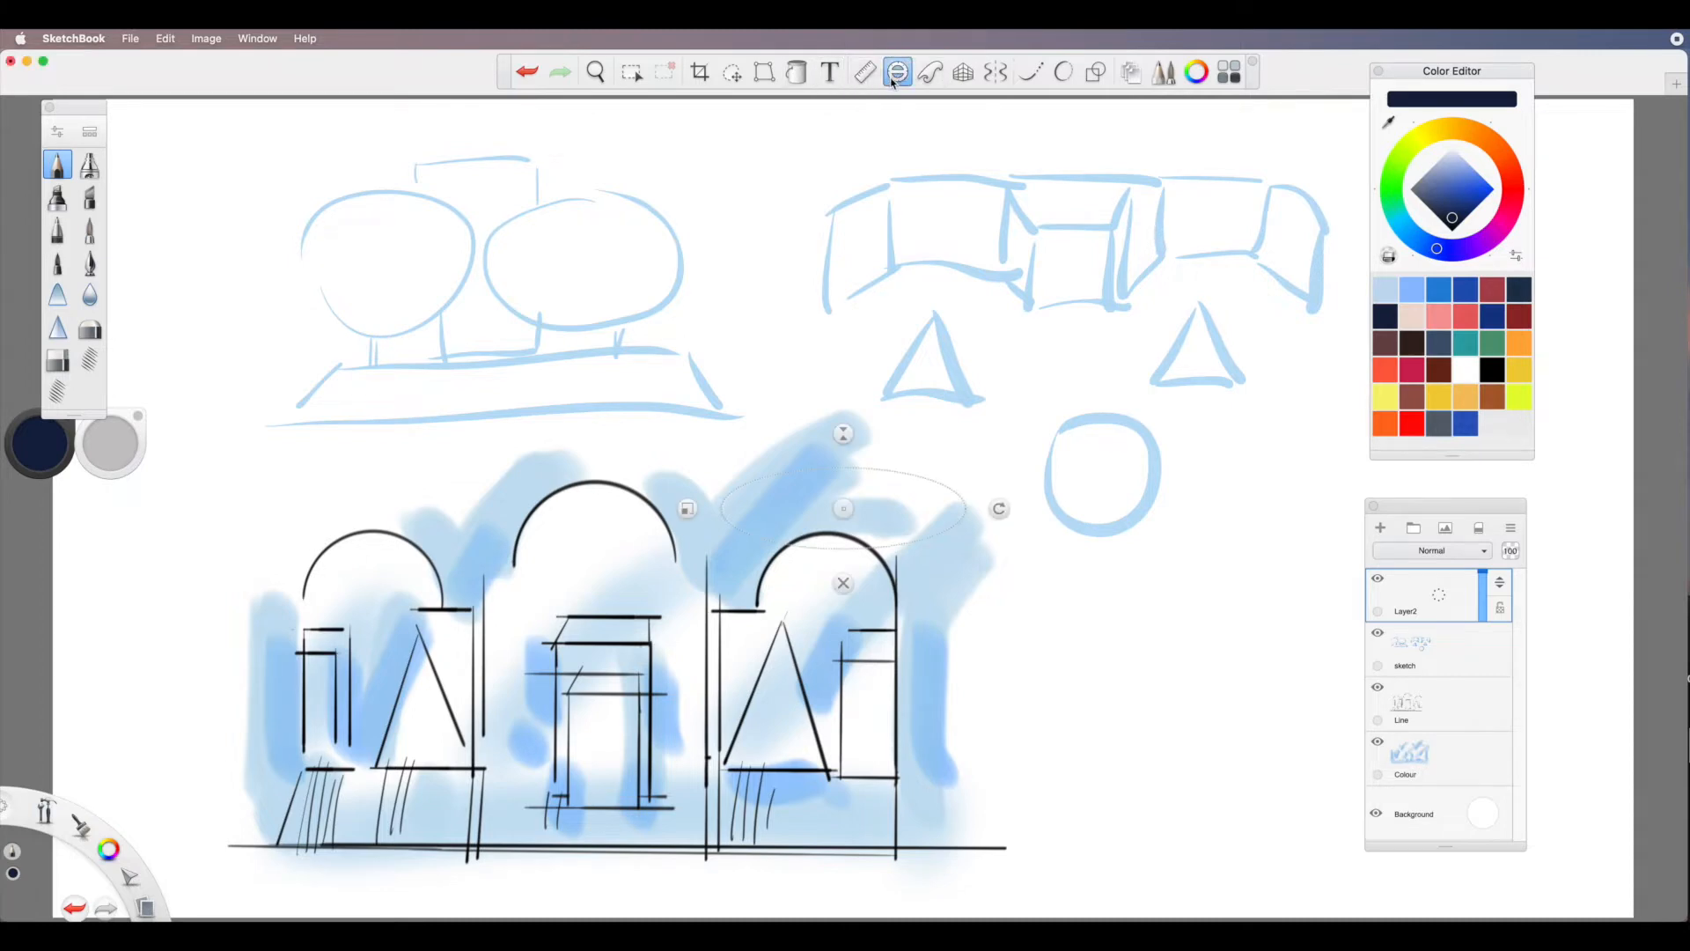
pyautogui.moveTo(844, 509); pyautogui.dragTo(414, 262)
pyautogui.moveTo(260, 262)
pyautogui.mouseDown()
pyautogui.moveTo(332, 233)
pyautogui.moveTo(253, 271)
pyautogui.moveTo(262, 260)
pyautogui.mouseUp()
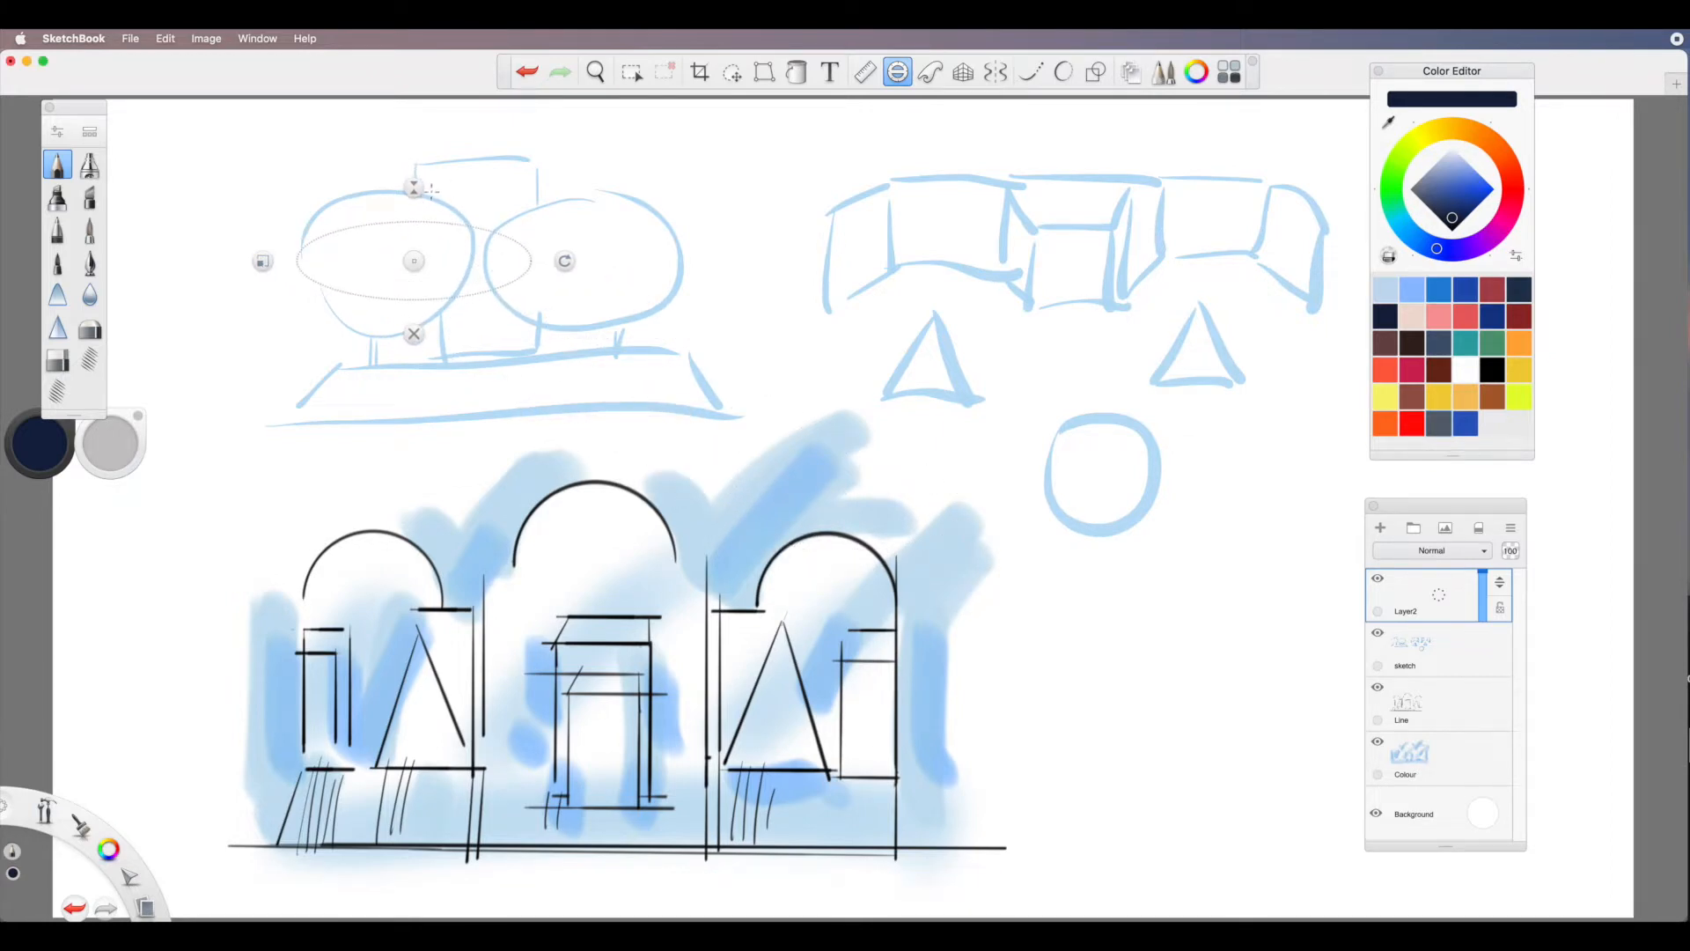
pyautogui.click(262, 261)
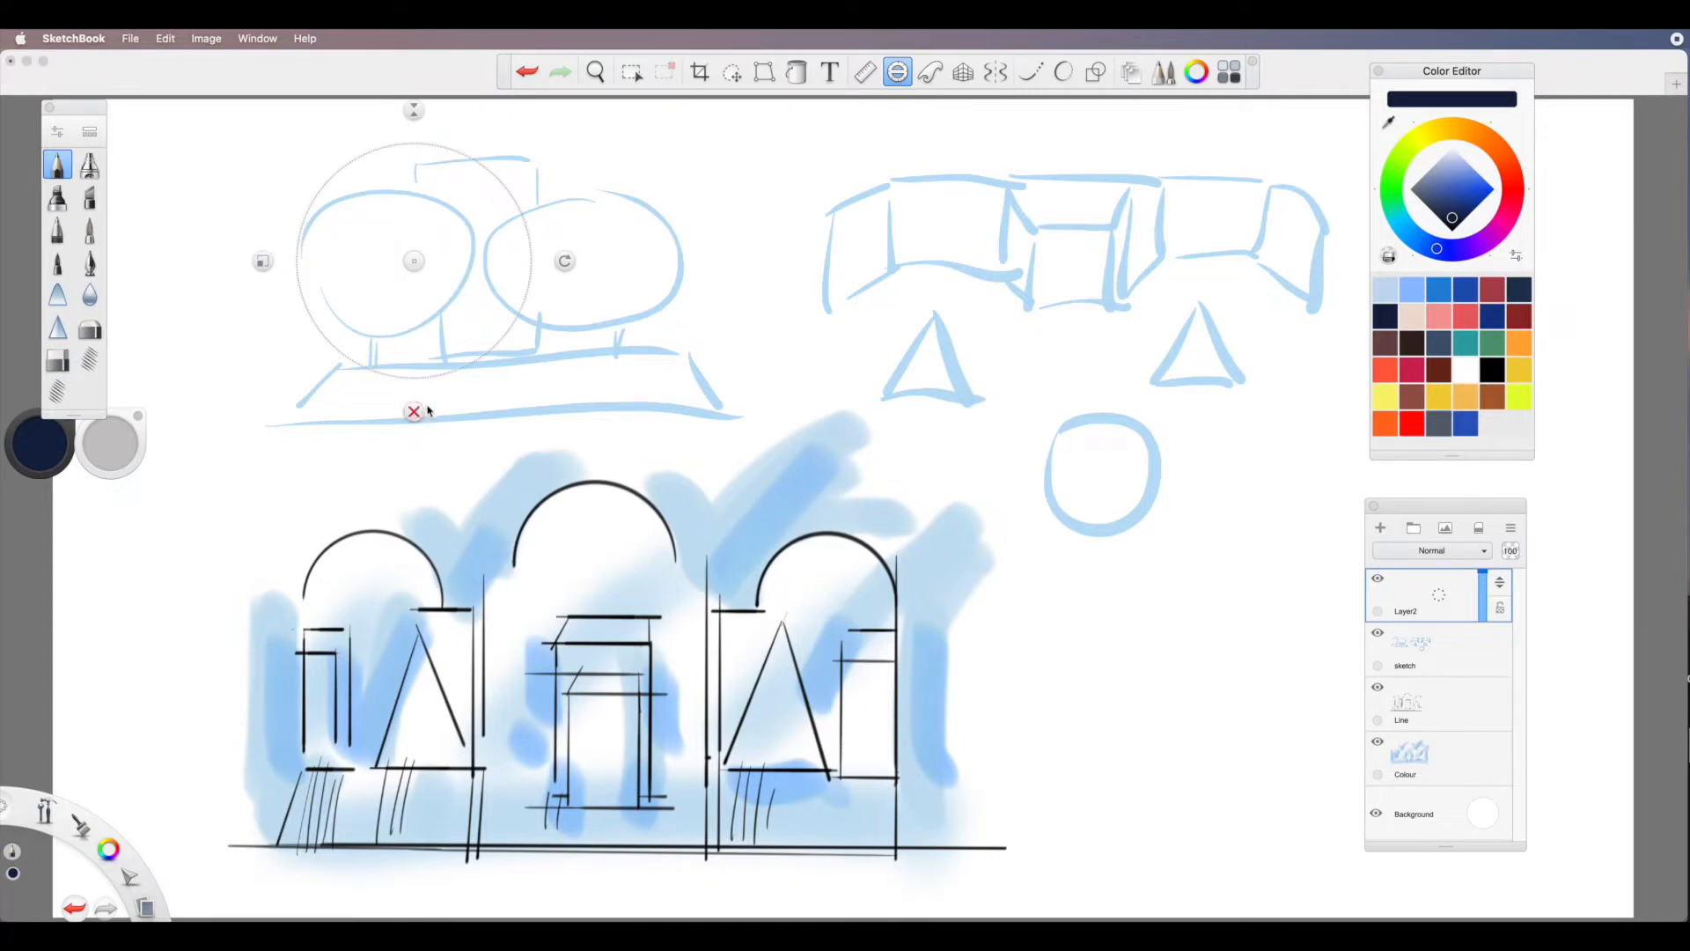
pyautogui.moveTo(267, 266); pyautogui.dragTo(304, 255)
pyautogui.moveTo(414, 261)
pyautogui.mouseDown()
pyautogui.moveTo(370, 257)
pyautogui.moveTo(468, 241)
pyautogui.moveTo(358, 185)
pyautogui.moveTo(312, 326)
pyautogui.moveTo(426, 329)
pyautogui.moveTo(475, 264)
pyautogui.moveTo(468, 215)
pyautogui.mouseUp()
pyautogui.moveTo(388, 255)
pyautogui.mouseDown()
pyautogui.moveTo(604, 257)
pyautogui.moveTo(566, 252)
pyautogui.moveTo(586, 252)
pyautogui.moveTo(608, 174)
pyautogui.moveTo(632, 326)
pyautogui.moveTo(500, 234)
pyautogui.moveTo(524, 194)
pyautogui.mouseUp()
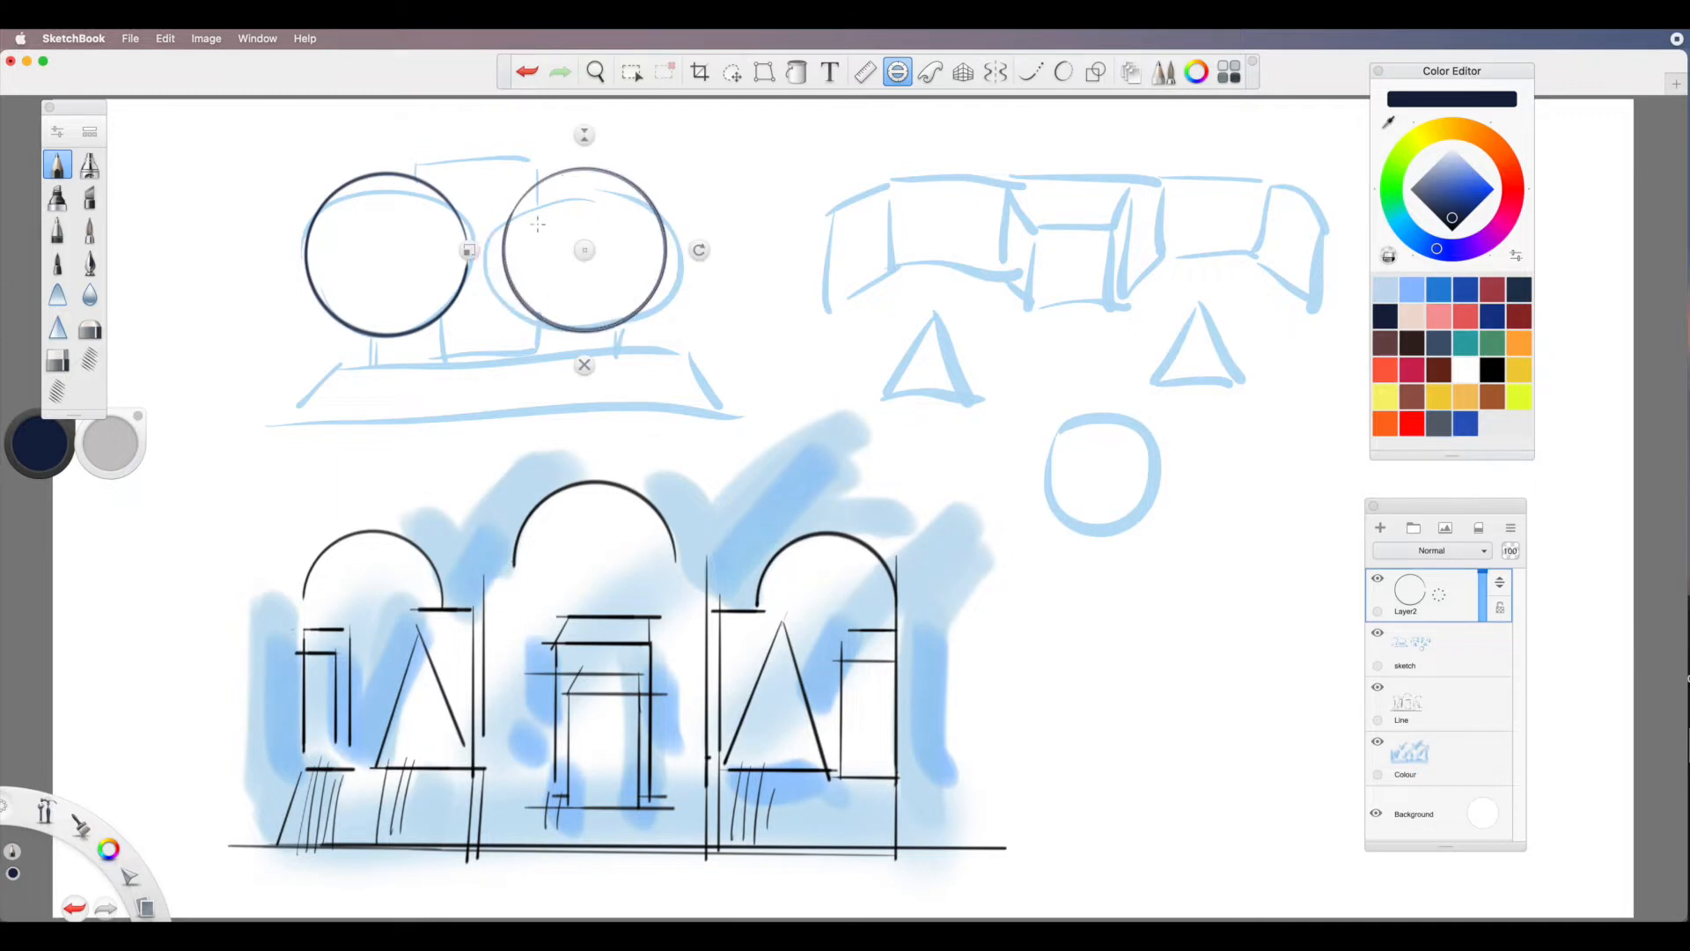
# With a horizontal ruler, trace the raised box's top edge and the upper and lower edges of the platform beneath the circles.
pyautogui.click(864, 71)
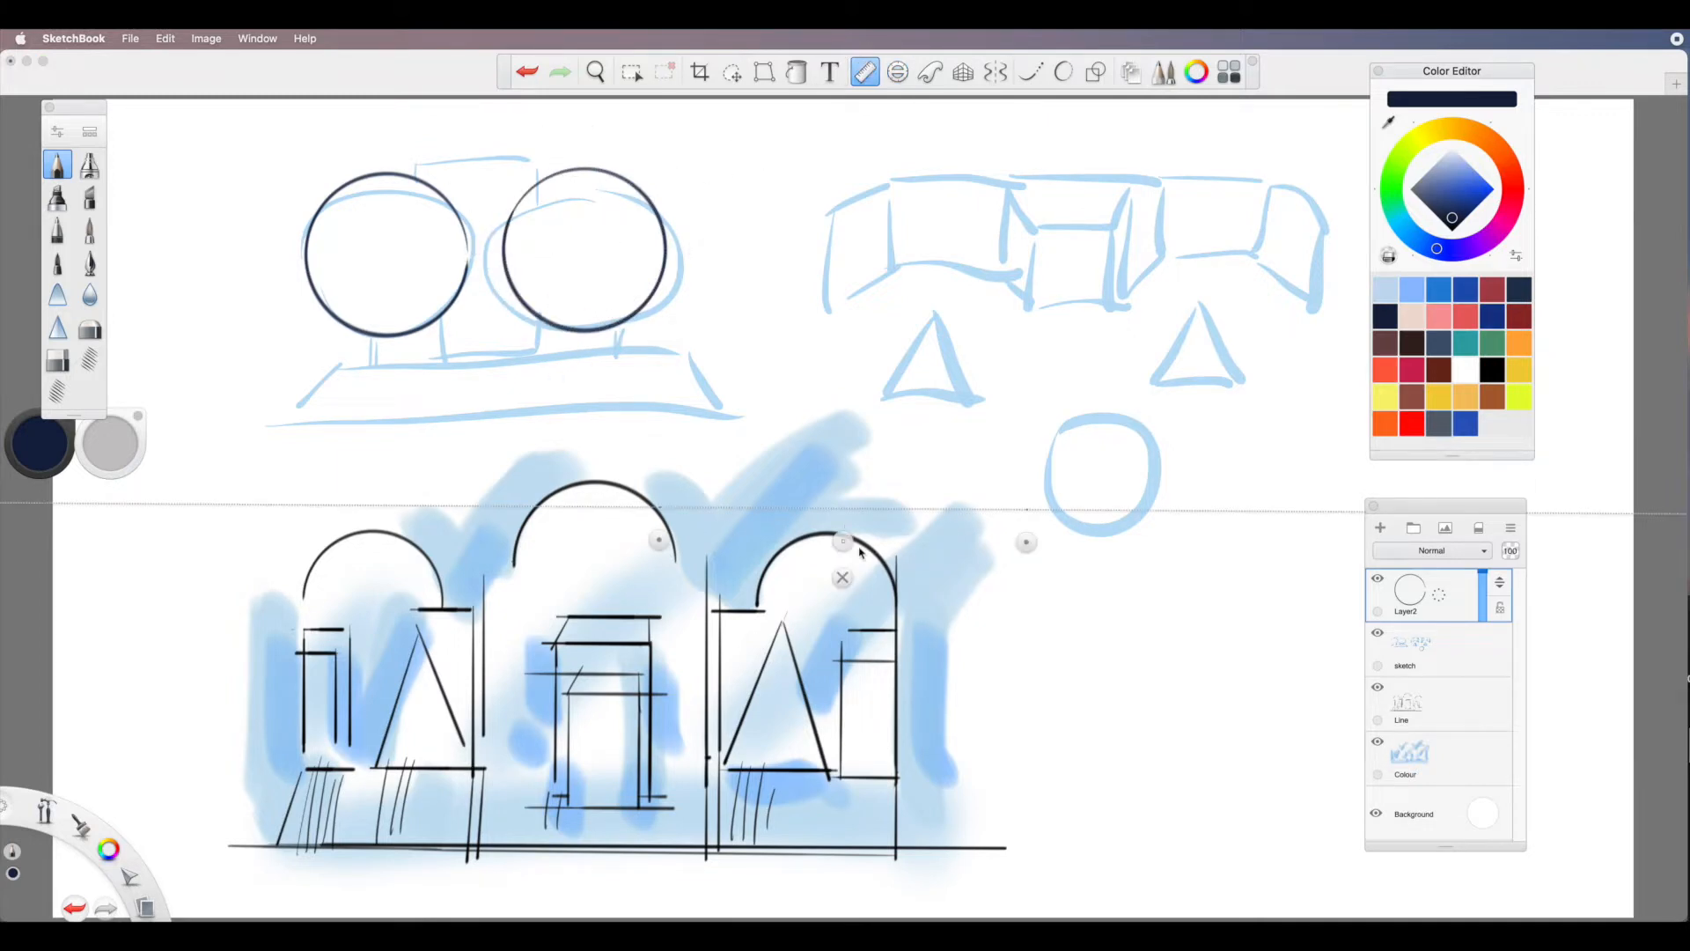
pyautogui.moveTo(845, 543); pyautogui.dragTo(499, 169)
pyautogui.moveTo(681, 188)
pyautogui.mouseDown()
pyautogui.moveTo(686, 167)
pyautogui.moveTo(683, 203)
pyautogui.moveTo(690, 173)
pyautogui.moveTo(691, 190)
pyautogui.mouseUp()
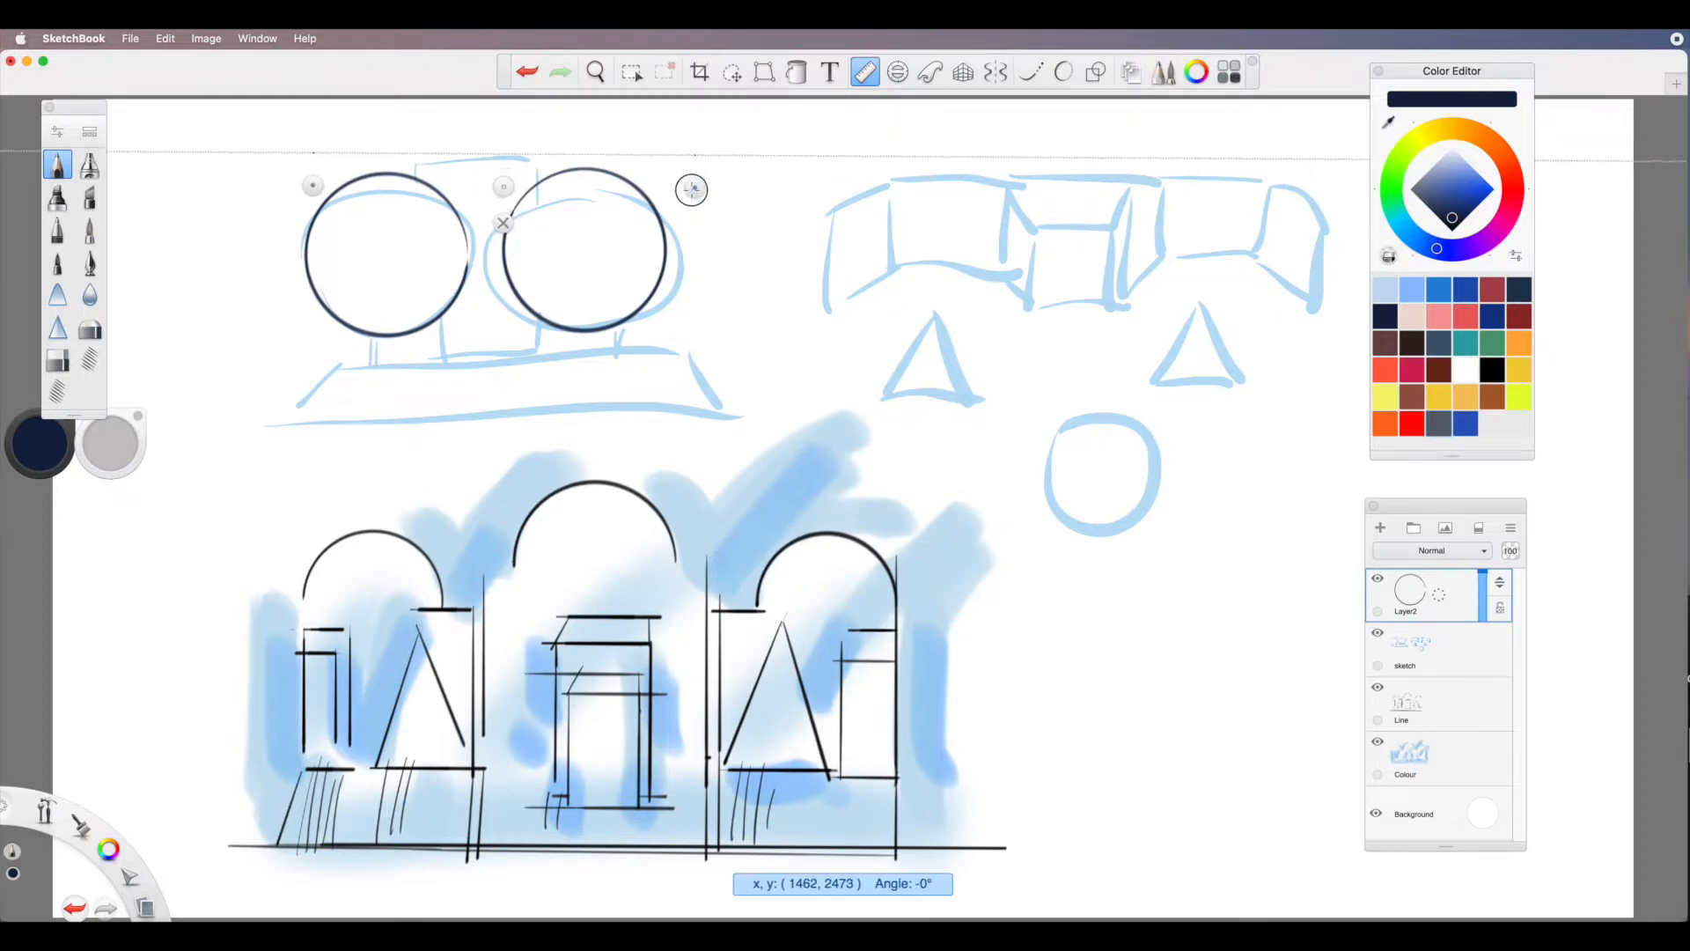
pyautogui.moveTo(546, 163)
pyautogui.mouseDown()
pyautogui.moveTo(419, 163)
pyautogui.moveTo(502, 362)
pyautogui.moveTo(498, 396)
pyautogui.mouseUp()
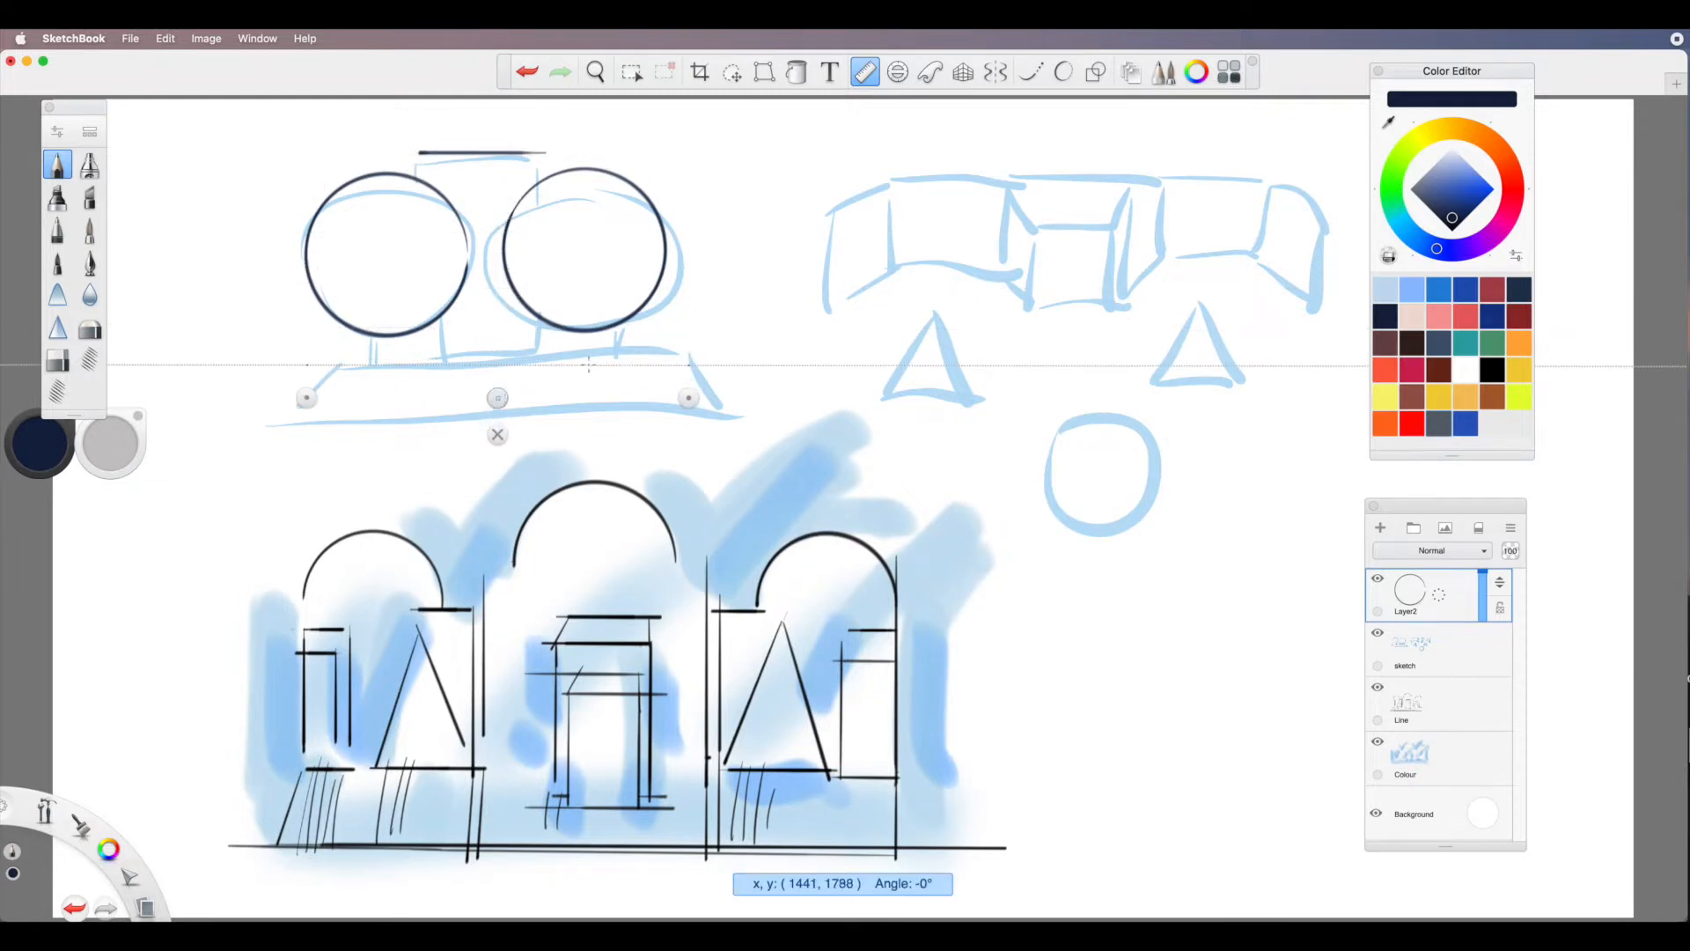
pyautogui.moveTo(695, 361); pyautogui.dragTo(317, 361)
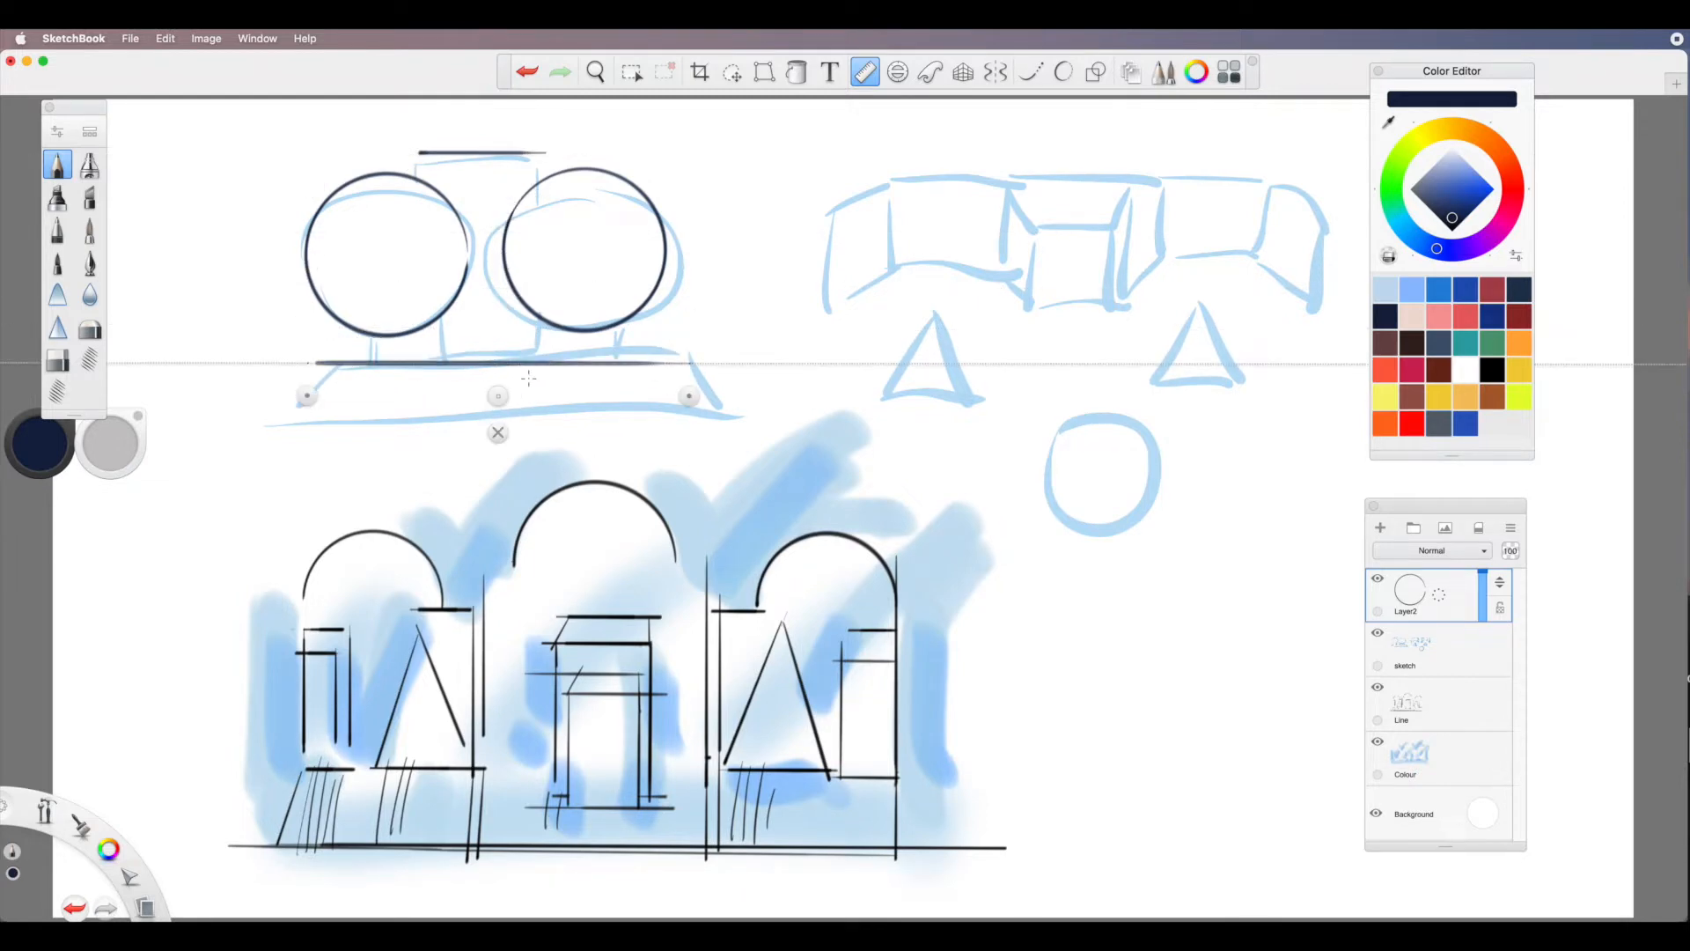
pyautogui.moveTo(490, 435)
pyautogui.mouseDown()
pyautogui.moveTo(486, 467)
pyautogui.moveTo(493, 451)
pyautogui.mouseUp()
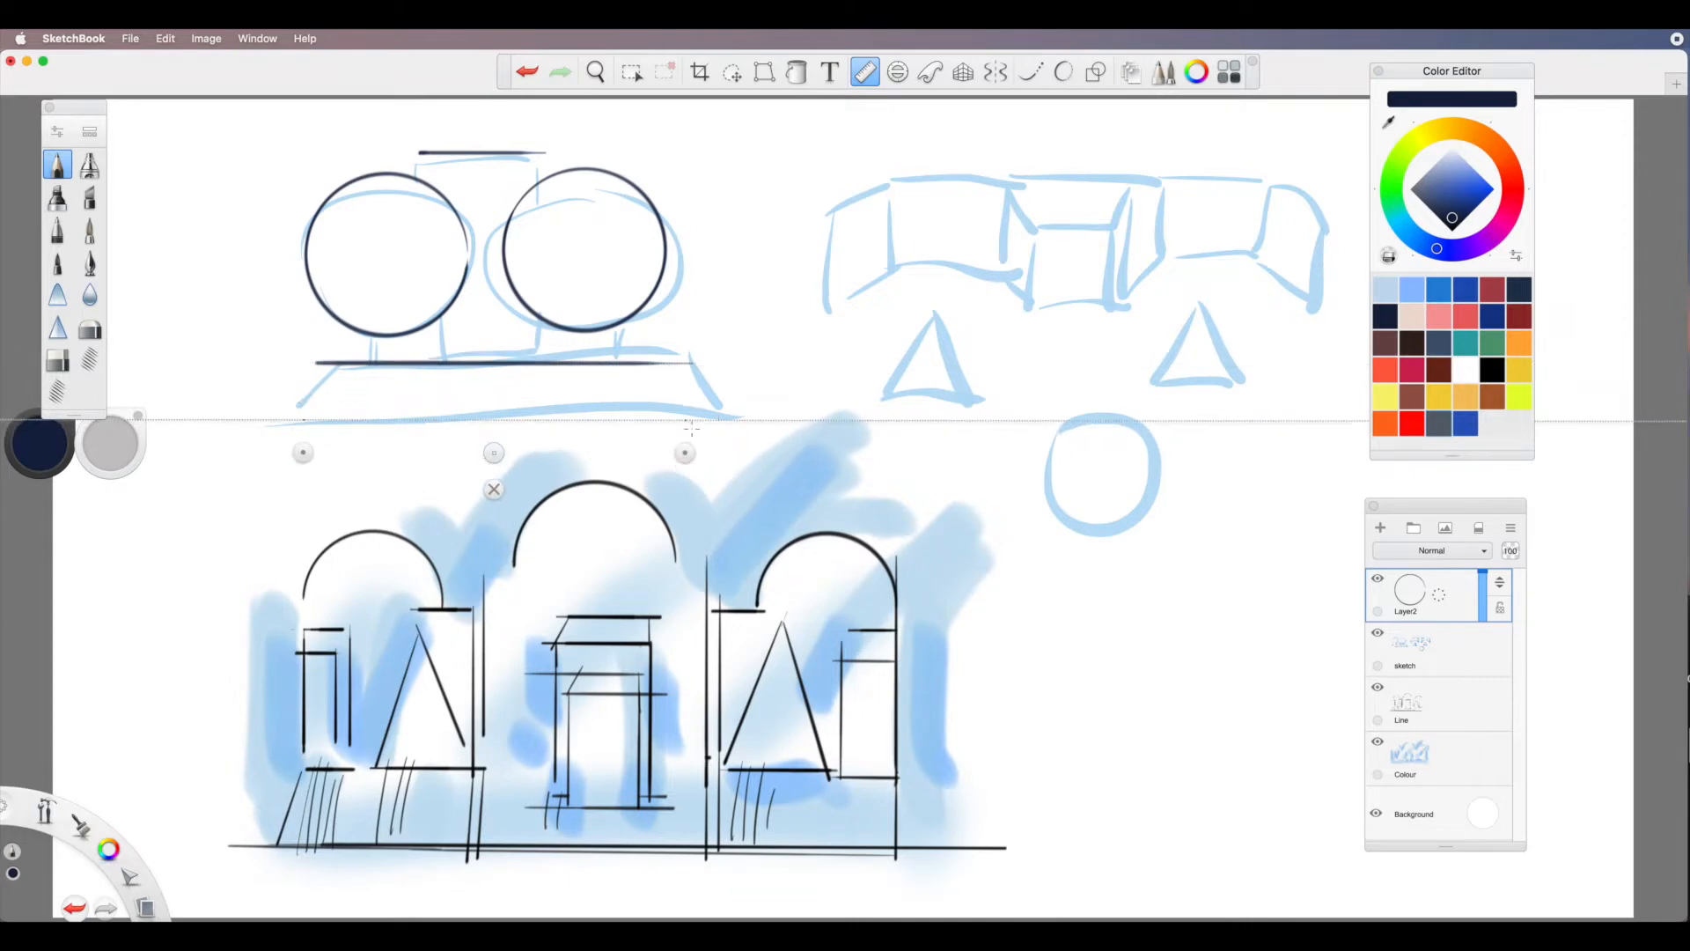
pyautogui.moveTo(729, 416)
pyautogui.mouseDown()
pyautogui.moveTo(272, 422)
pyautogui.moveTo(566, 405)
pyautogui.moveTo(702, 366)
pyautogui.moveTo(680, 377)
pyautogui.moveTo(715, 440)
pyautogui.mouseUp()
# Trace the platform's two slanted ends along the angled ruler.
pyautogui.moveTo(692, 363); pyautogui.dragTo(753, 438)
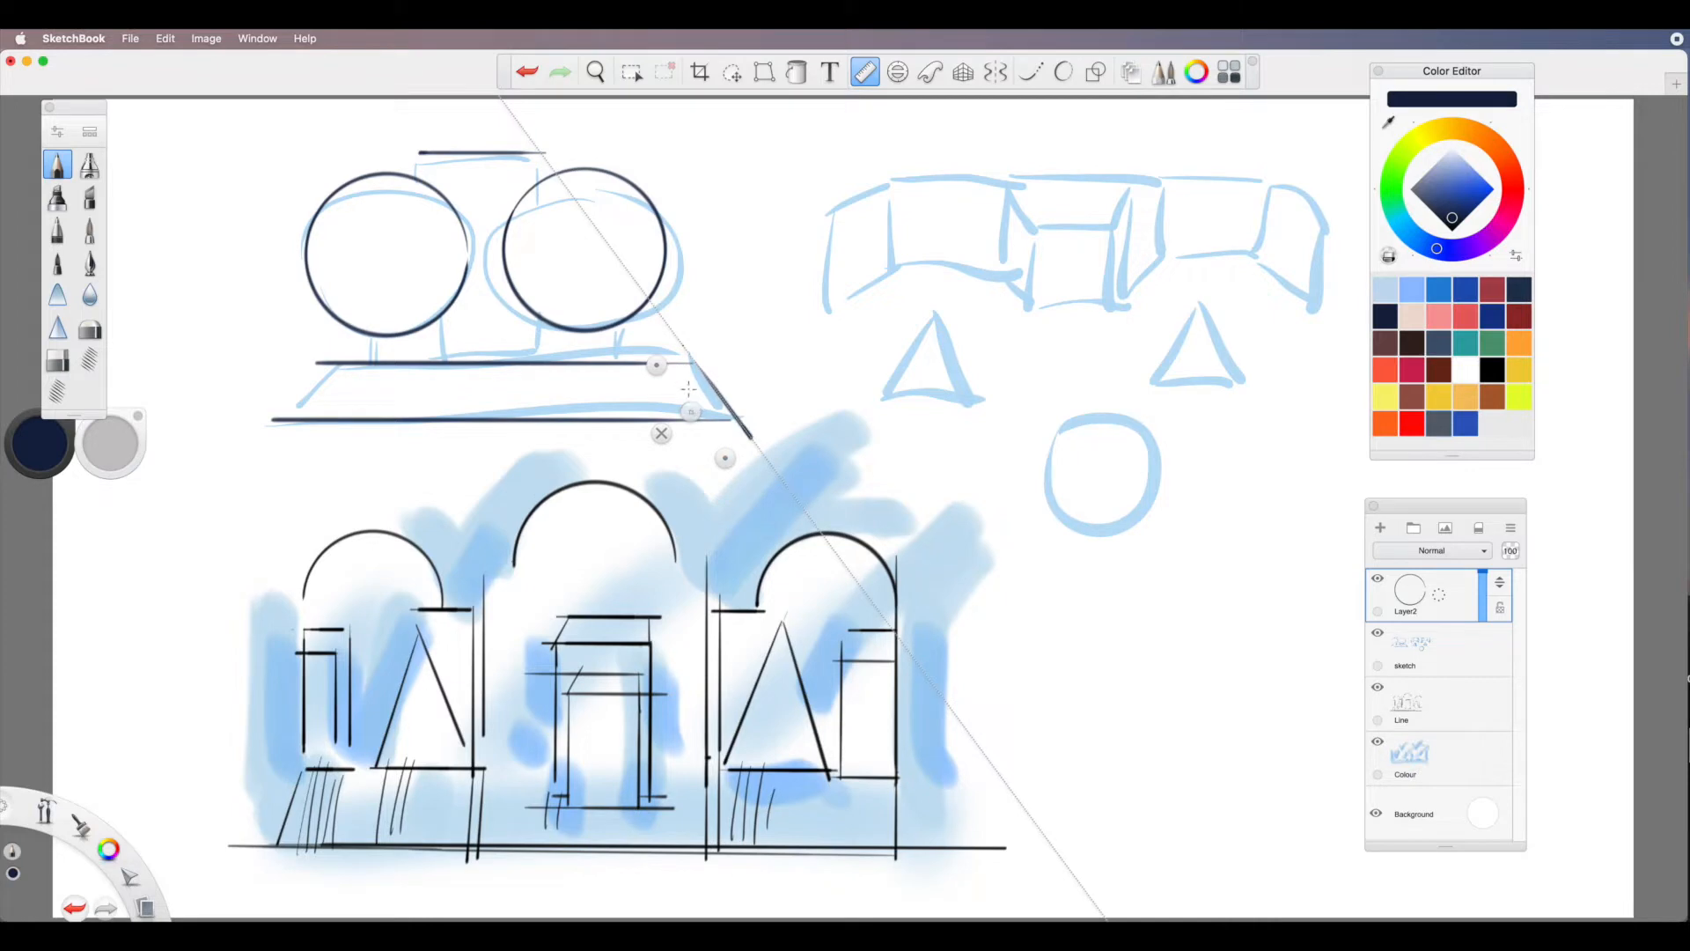
pyautogui.moveTo(727, 457); pyautogui.dragTo(575, 447)
pyautogui.moveTo(667, 407); pyautogui.dragTo(316, 410)
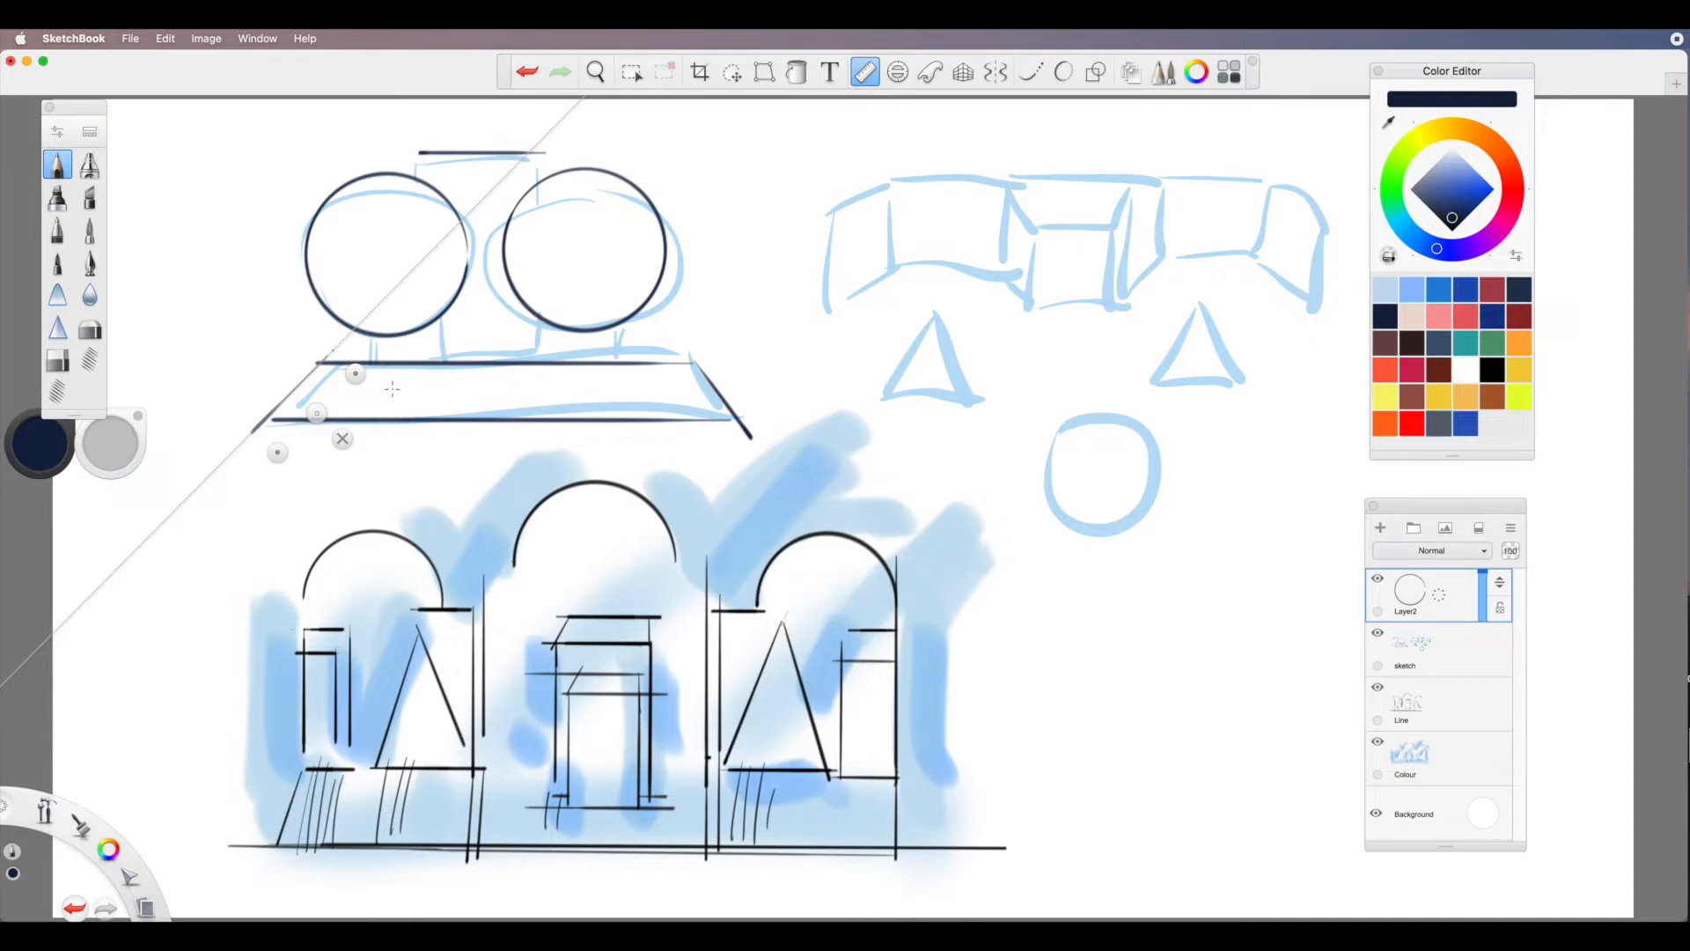
# Trace the raised box's vertical sides above the circles and down to the platform along the ruler, then put the ruler away.
pyautogui.moveTo(354, 373); pyautogui.dragTo(567, 172)
pyautogui.moveTo(276, 457)
pyautogui.mouseDown()
pyautogui.moveTo(584, 385)
pyautogui.moveTo(561, 404)
pyautogui.mouseUp()
pyautogui.moveTo(543, 154); pyautogui.dragTo(543, 190)
pyautogui.moveTo(542, 358)
pyautogui.mouseDown()
pyautogui.moveTo(528, 266)
pyautogui.moveTo(446, 264)
pyautogui.mouseUp()
pyautogui.moveTo(414, 327); pyautogui.dragTo(412, 363)
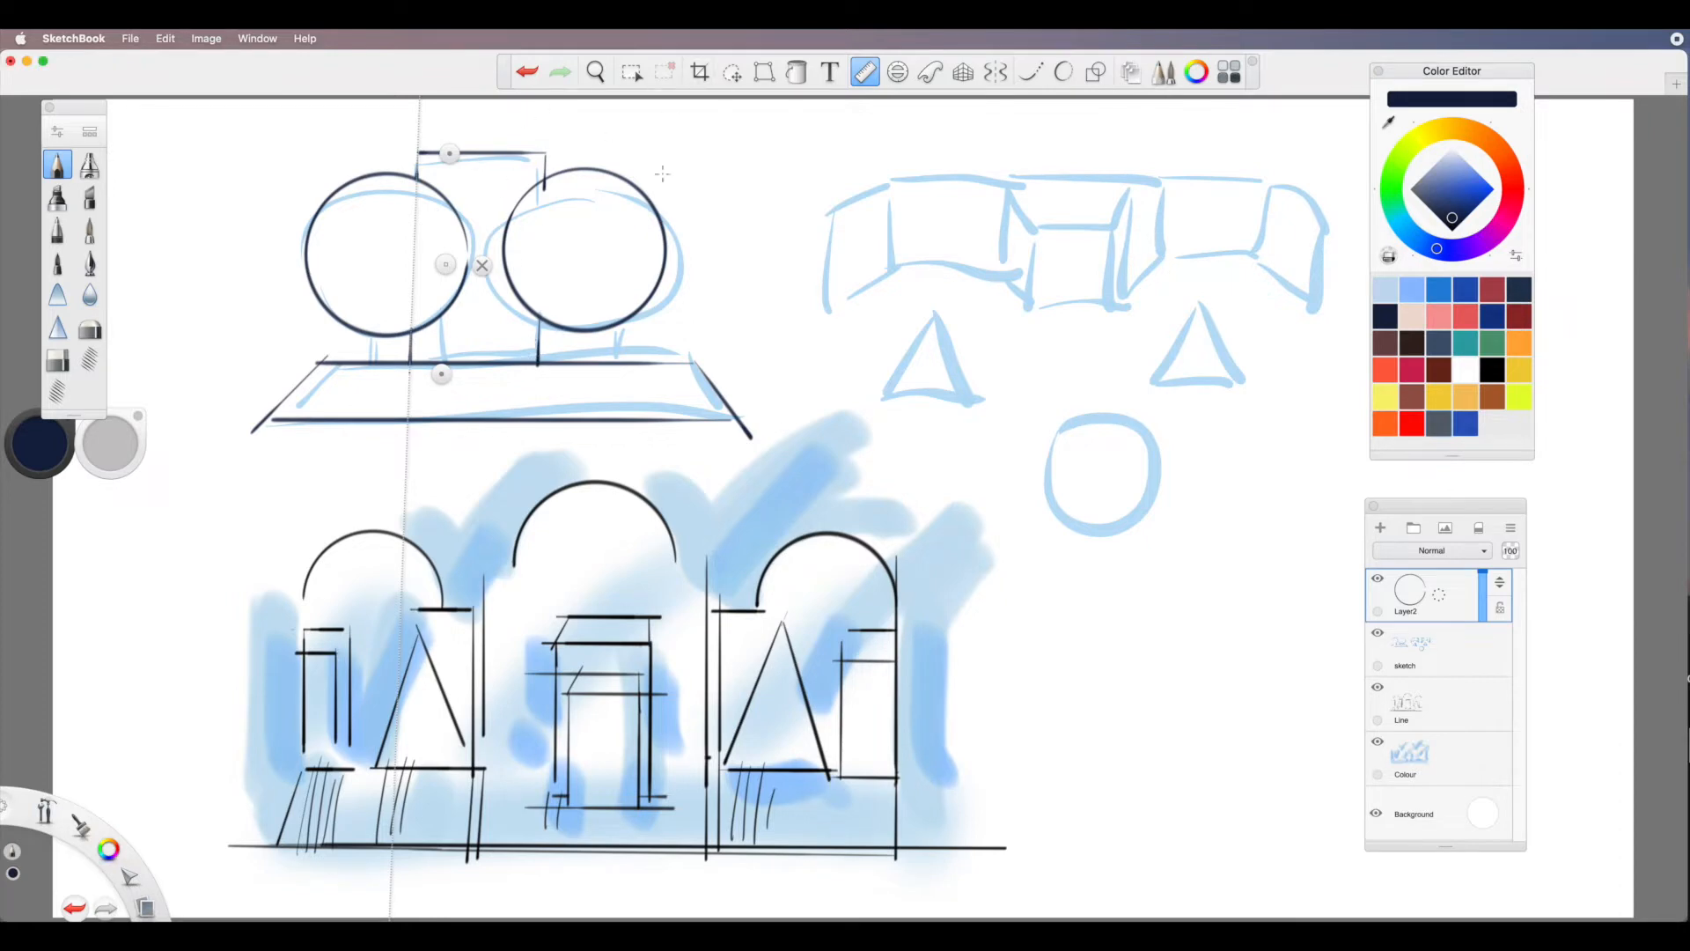
pyautogui.click(865, 74)
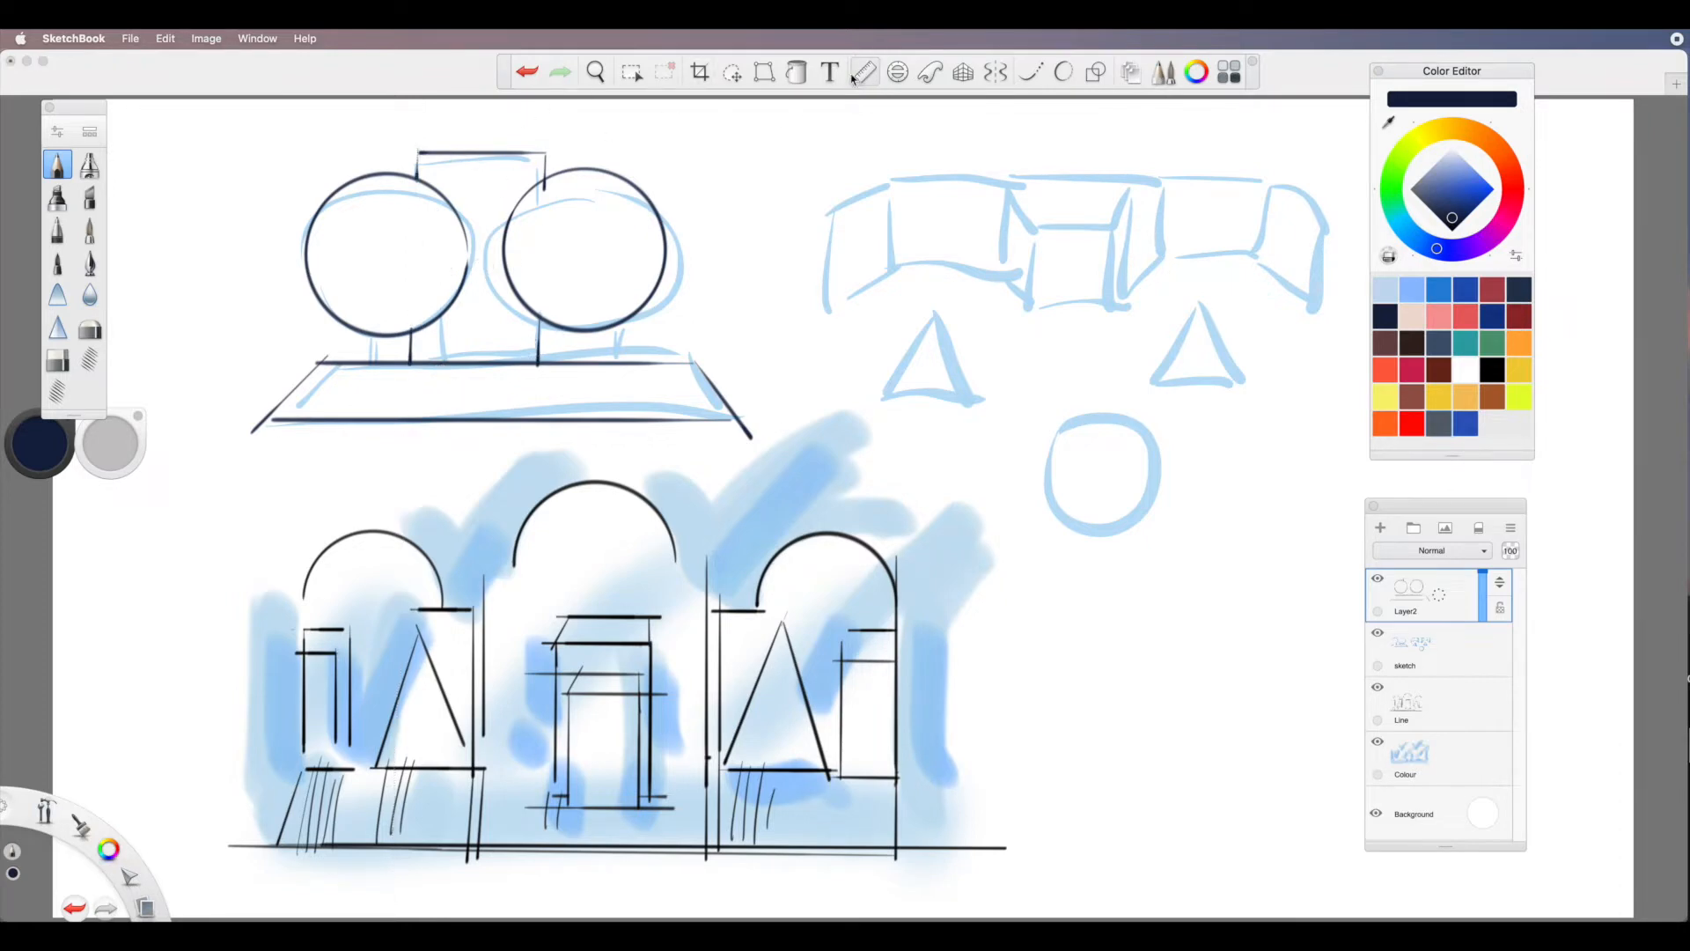
# Add a new layer directly above the sketch layer and hide the sketch layer.
pyautogui.click(1422, 655)
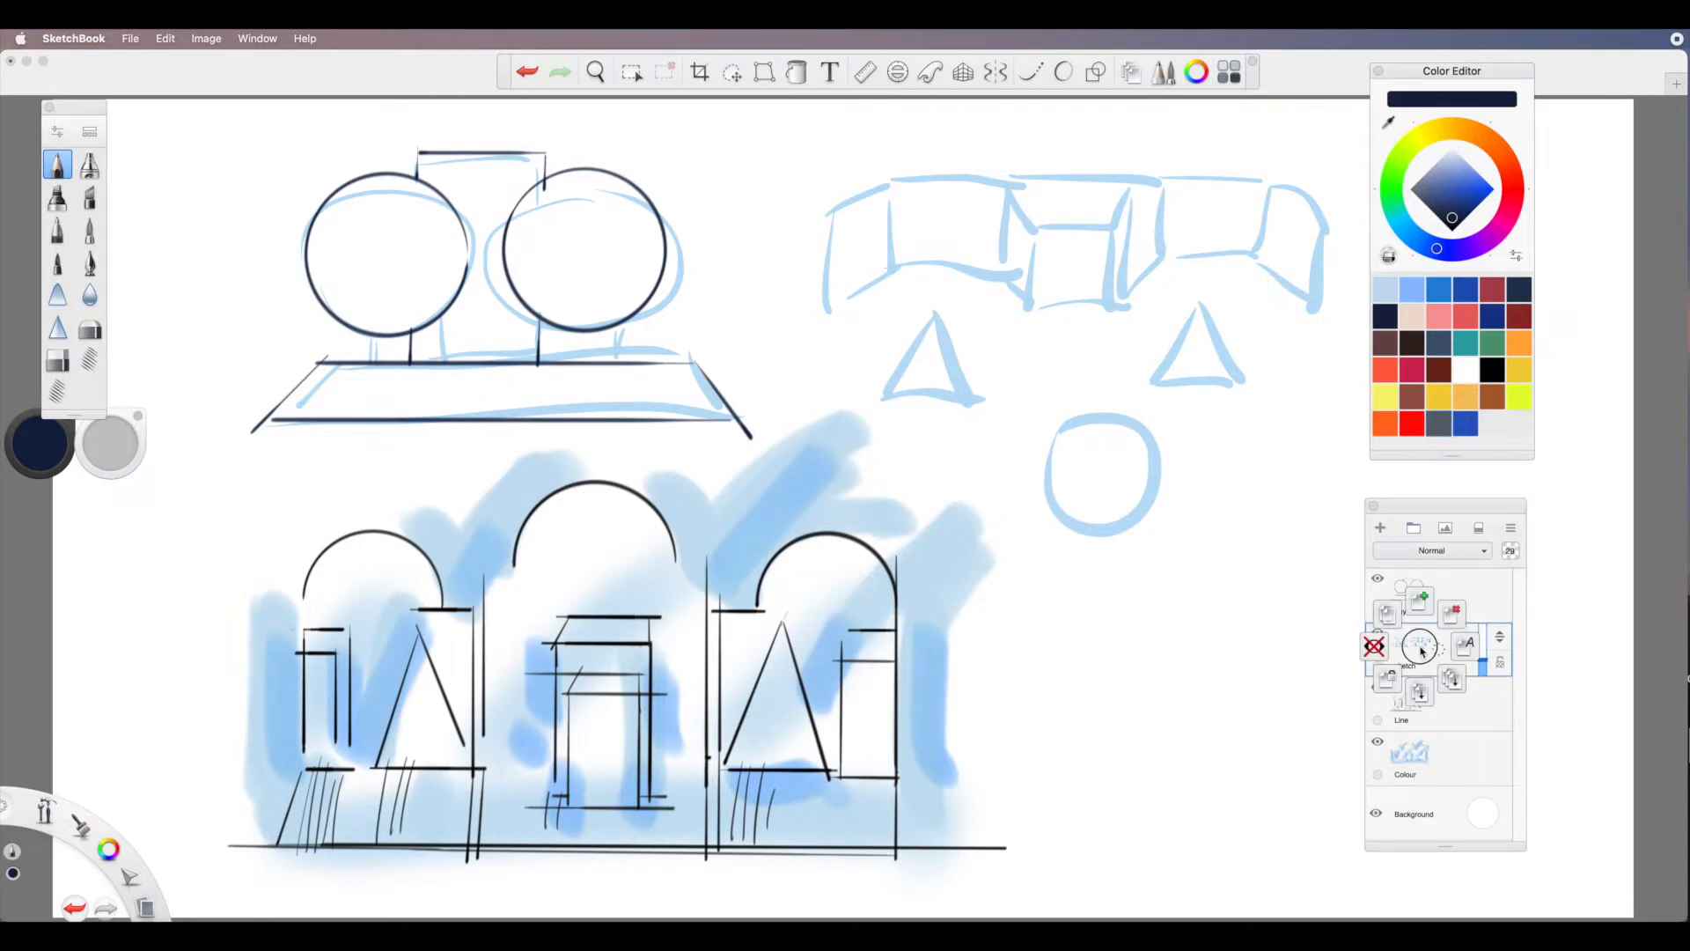
pyautogui.moveTo(1419, 653); pyautogui.dragTo(1440, 592)
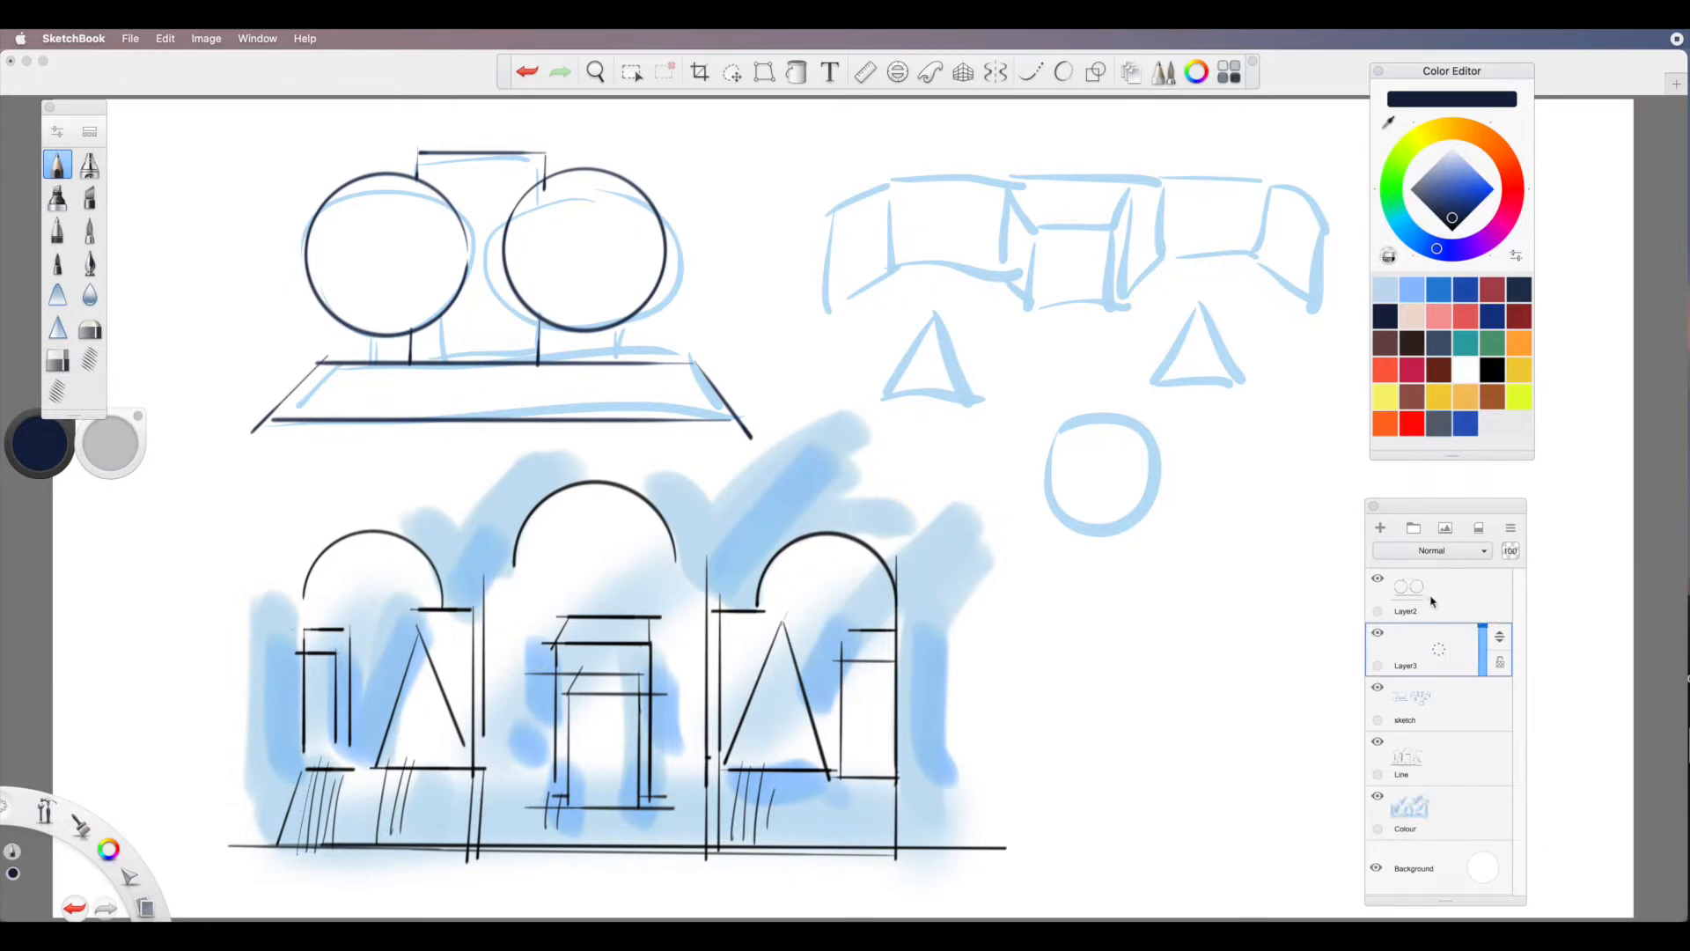
pyautogui.click(1378, 689)
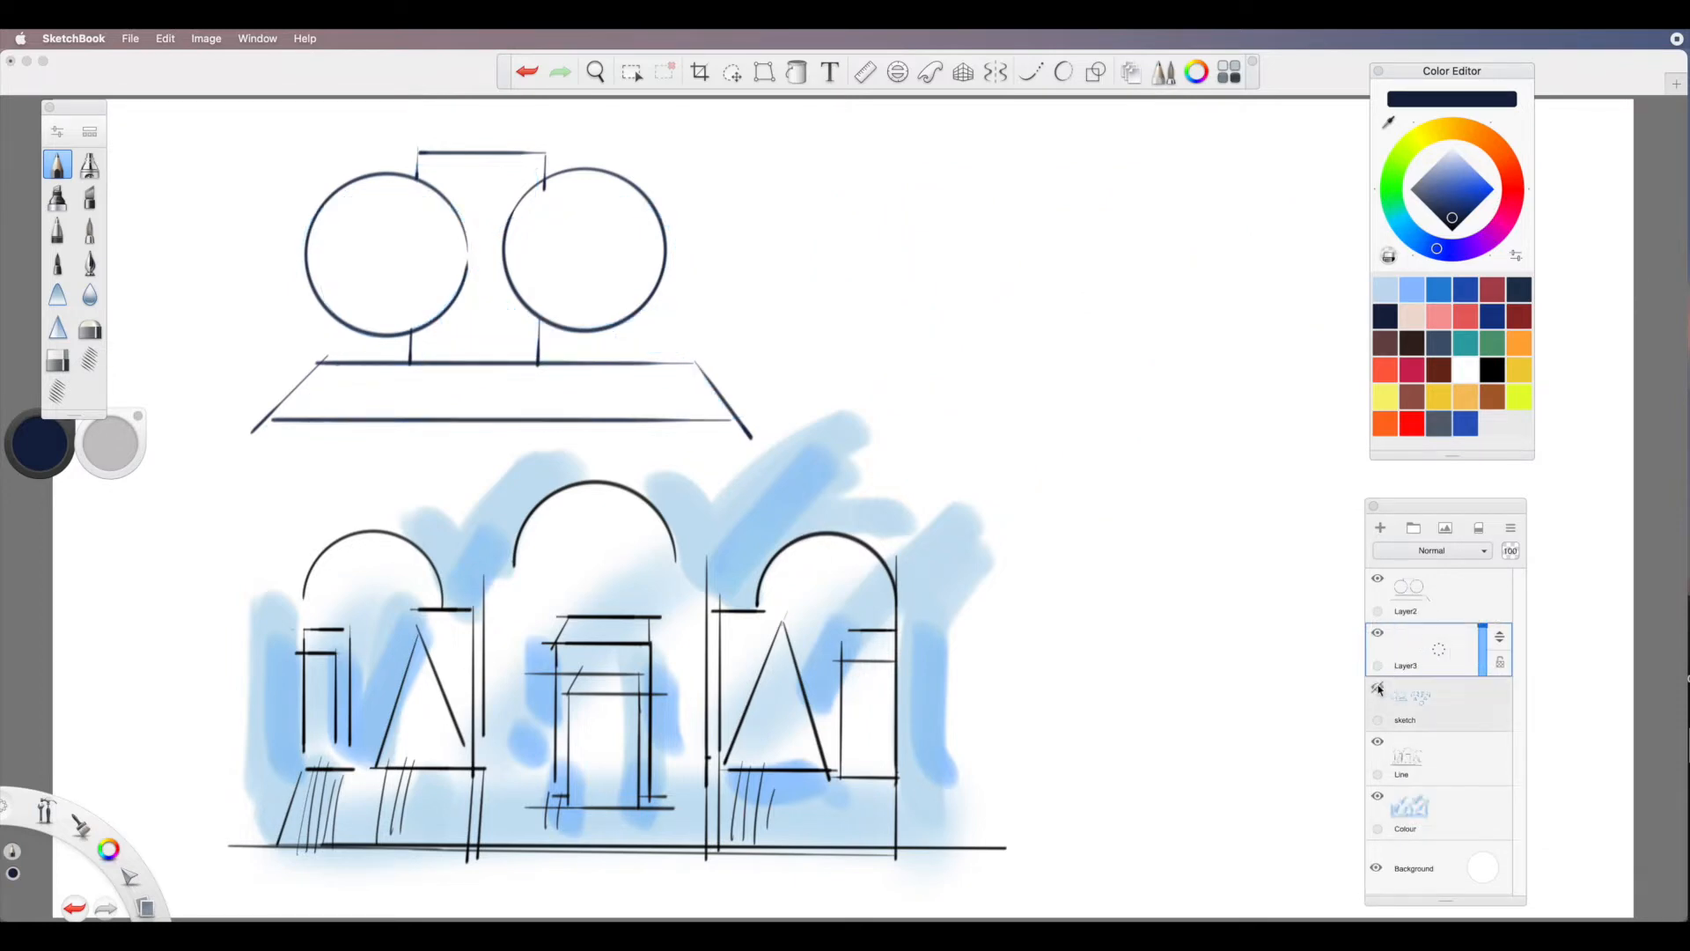
pyautogui.click(1379, 690)
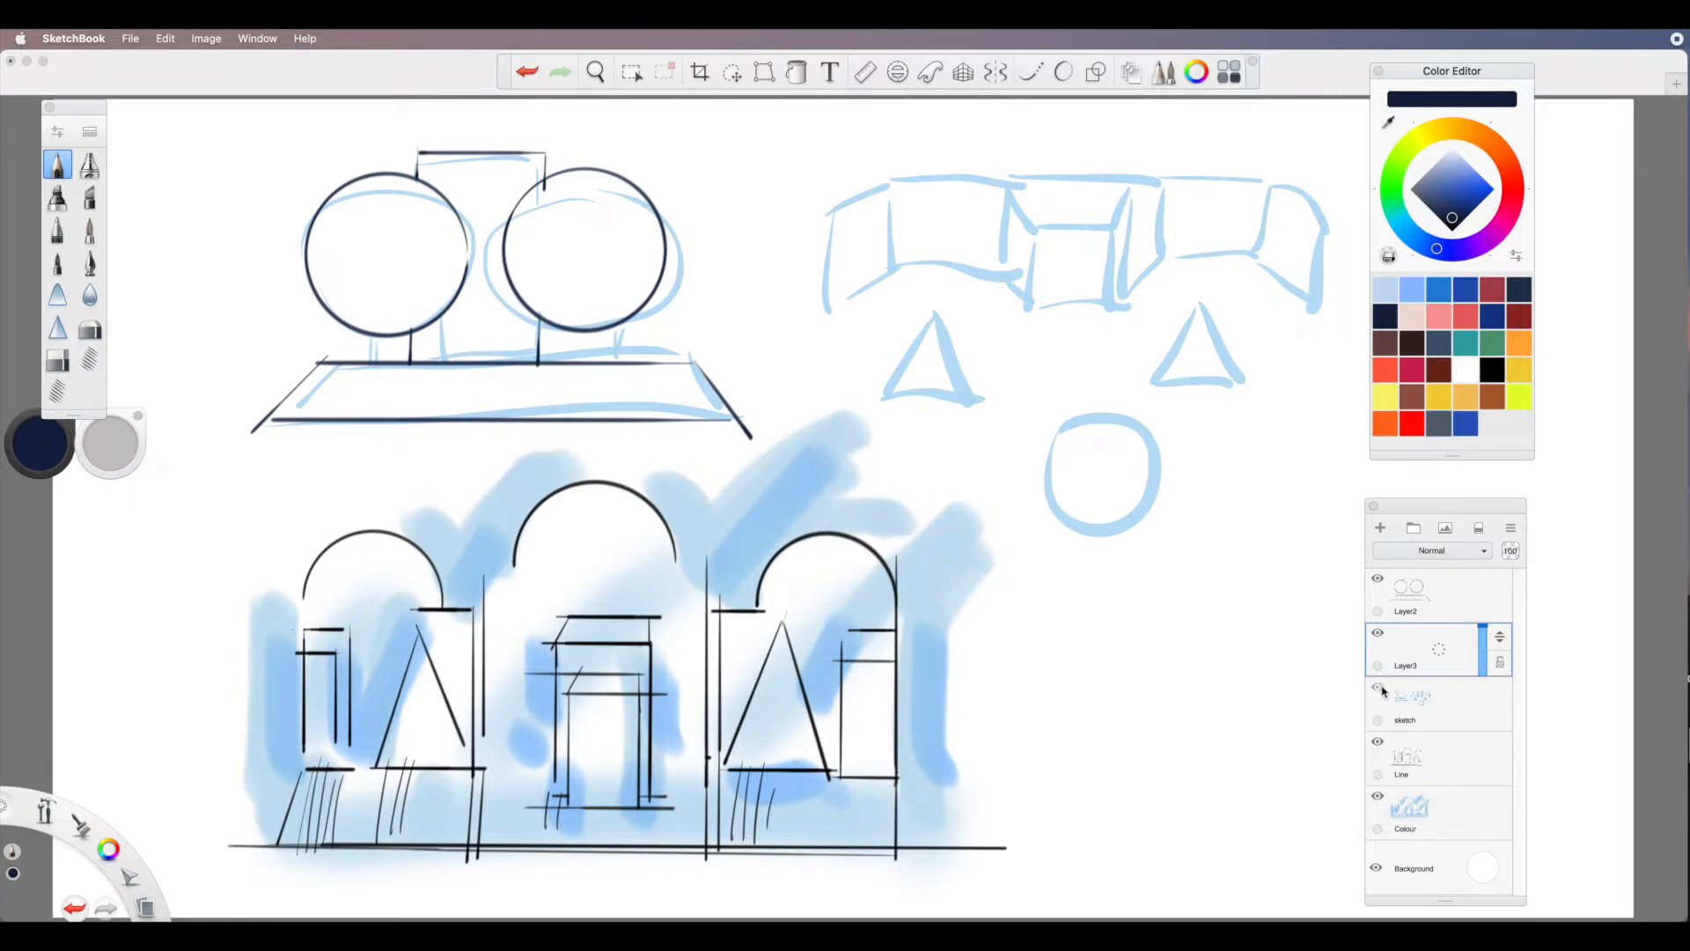
pyautogui.click(1379, 688)
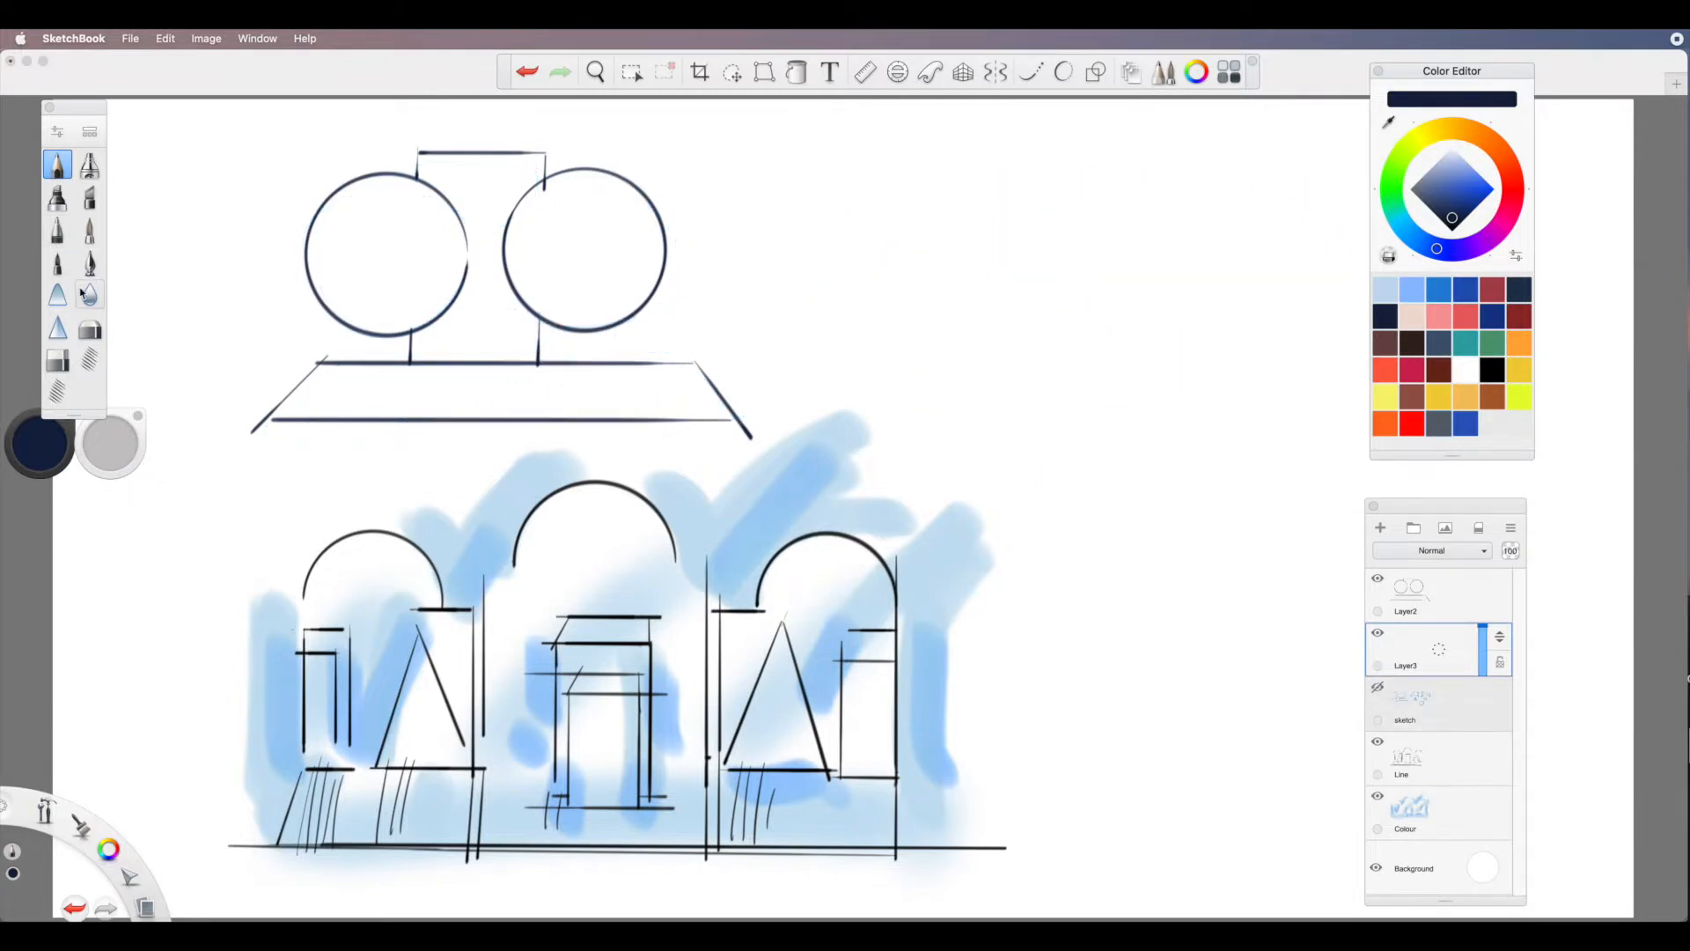
# Choose a soft brush in pale blue and rename the new layer bground.
pyautogui.click(59, 203)
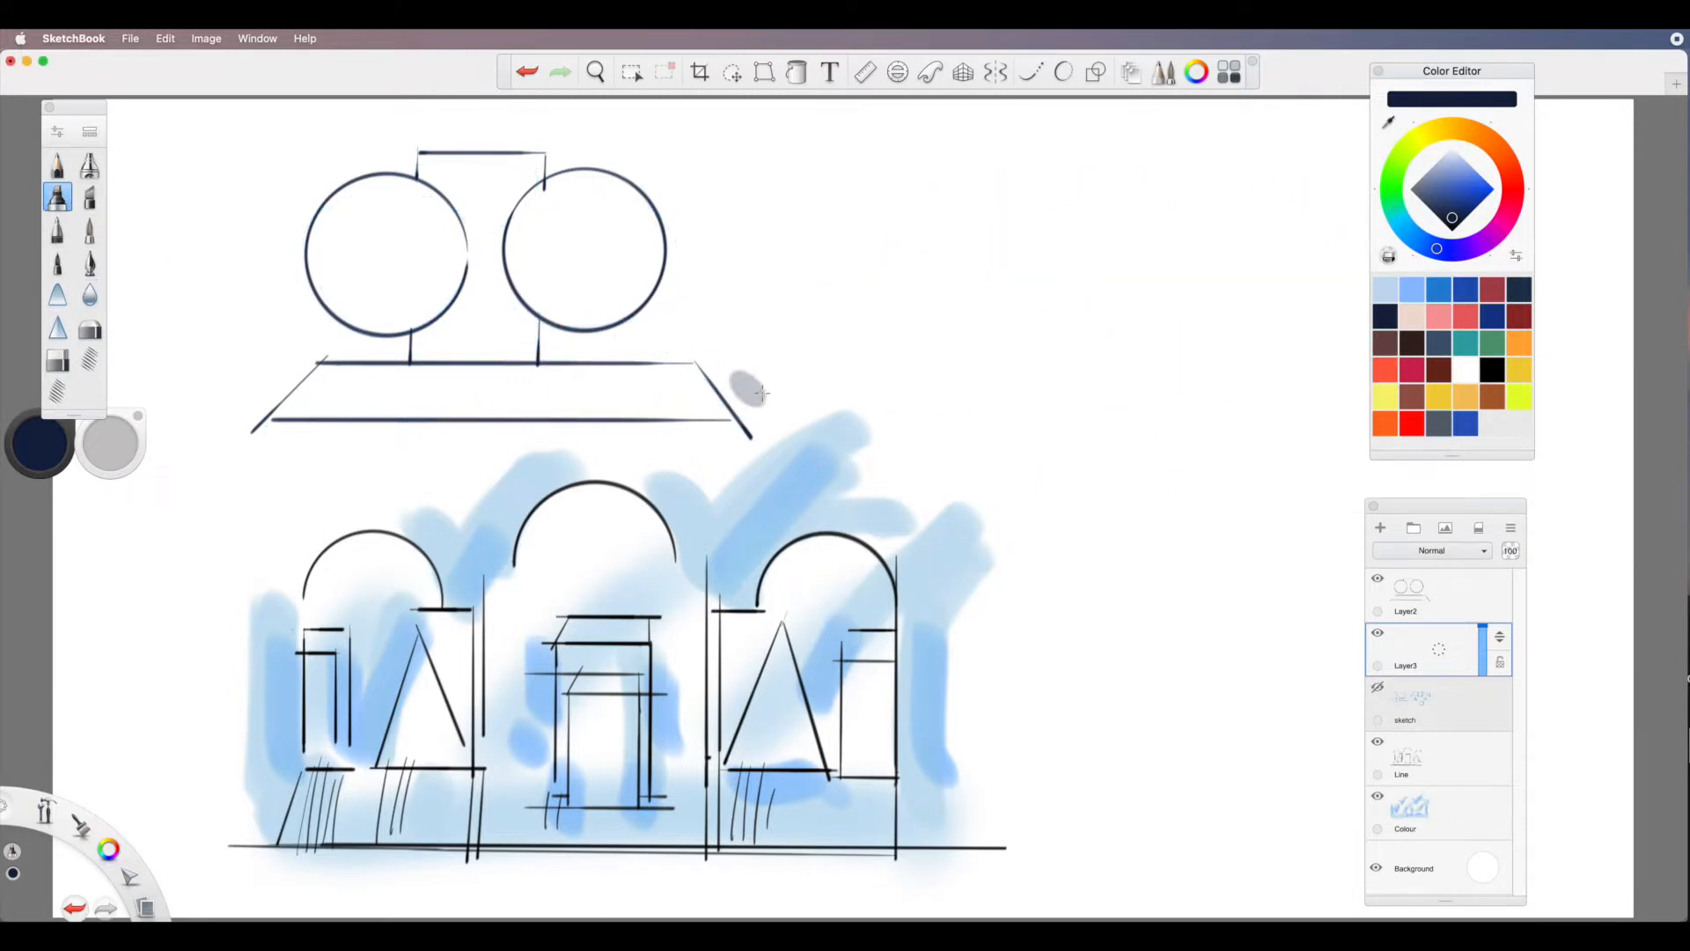
pyautogui.click(1384, 289)
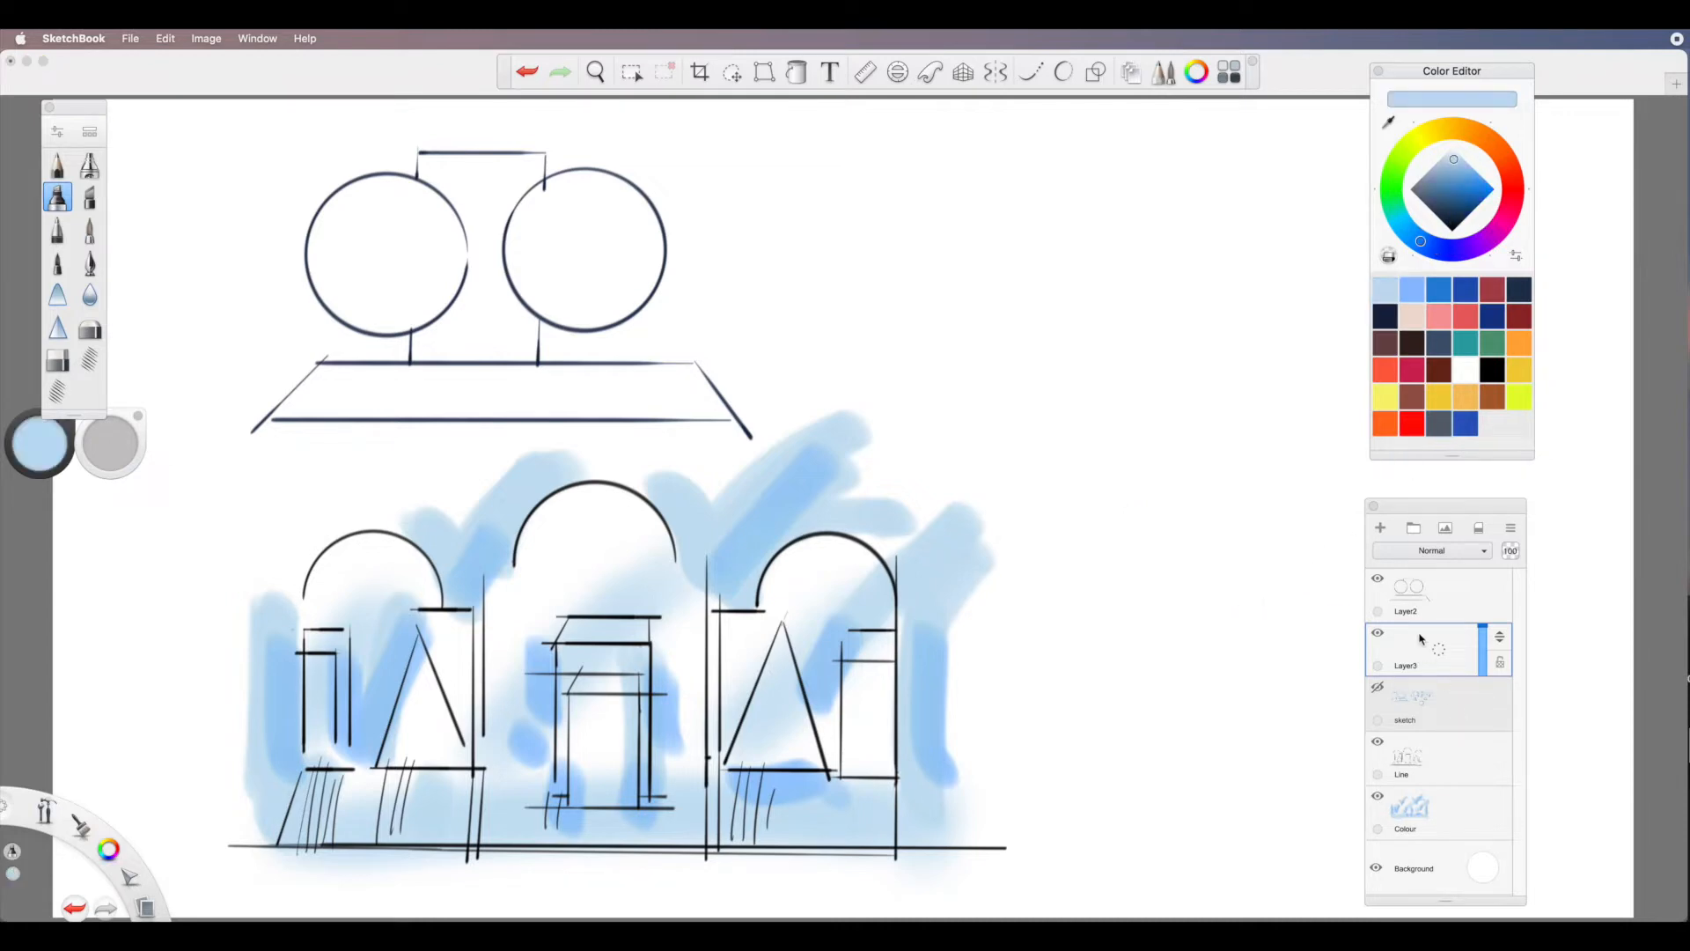
pyautogui.moveTo(1439, 656); pyautogui.dragTo(1484, 646)
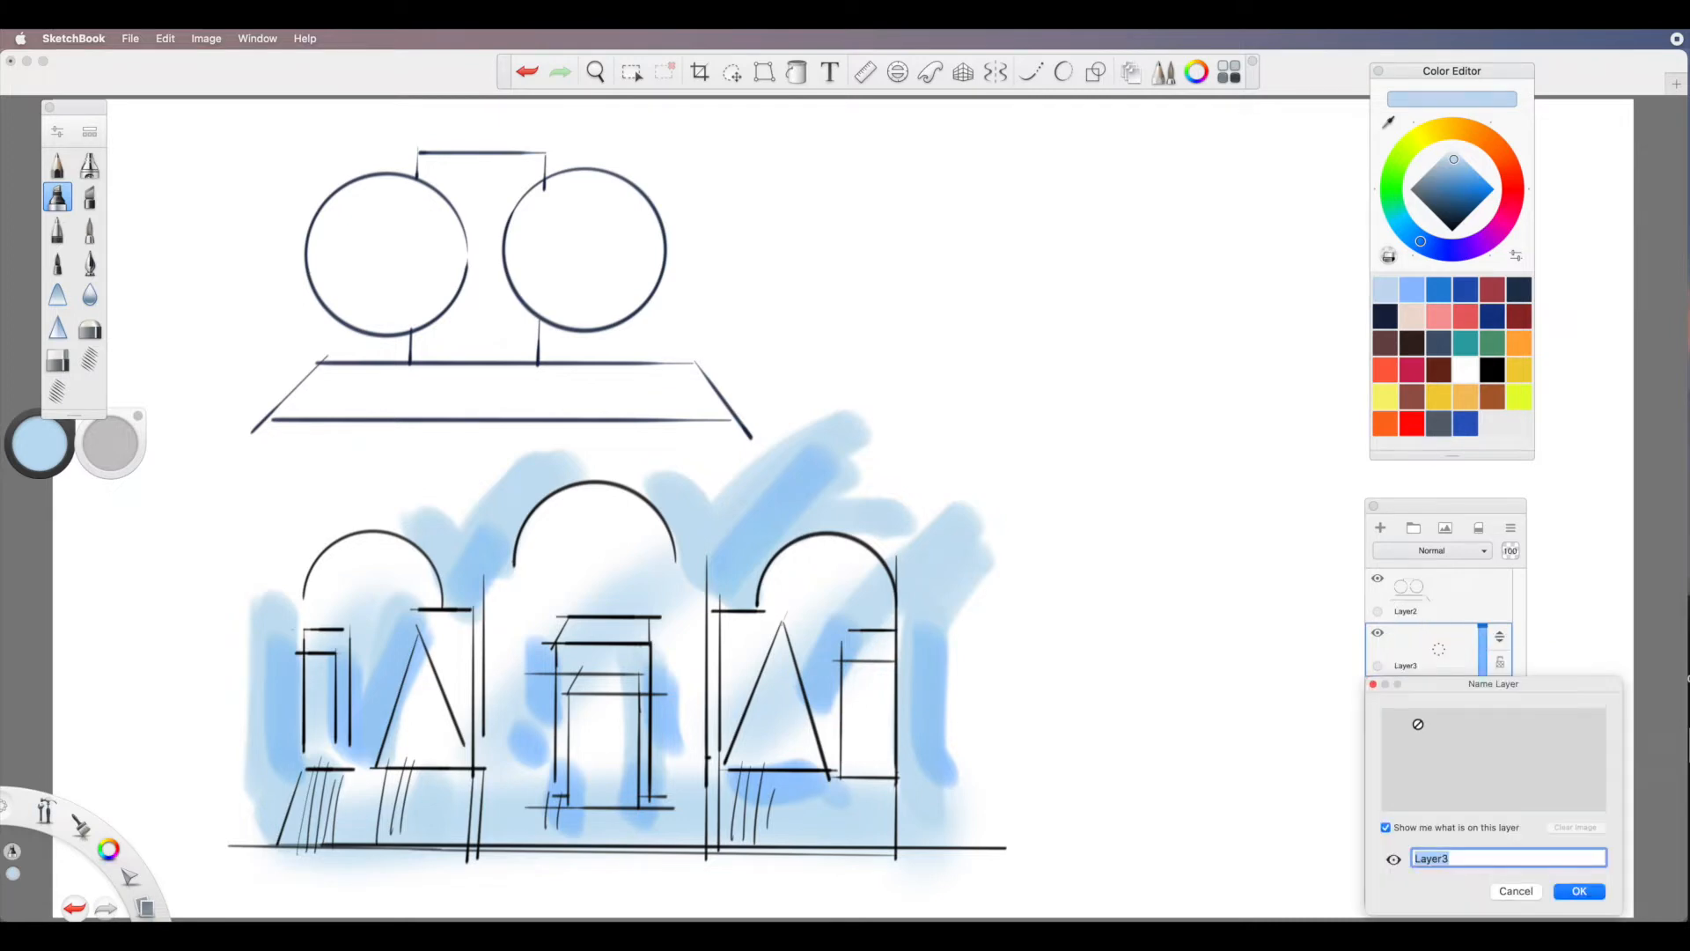
pyautogui.write('bground')
pyautogui.press('Return')
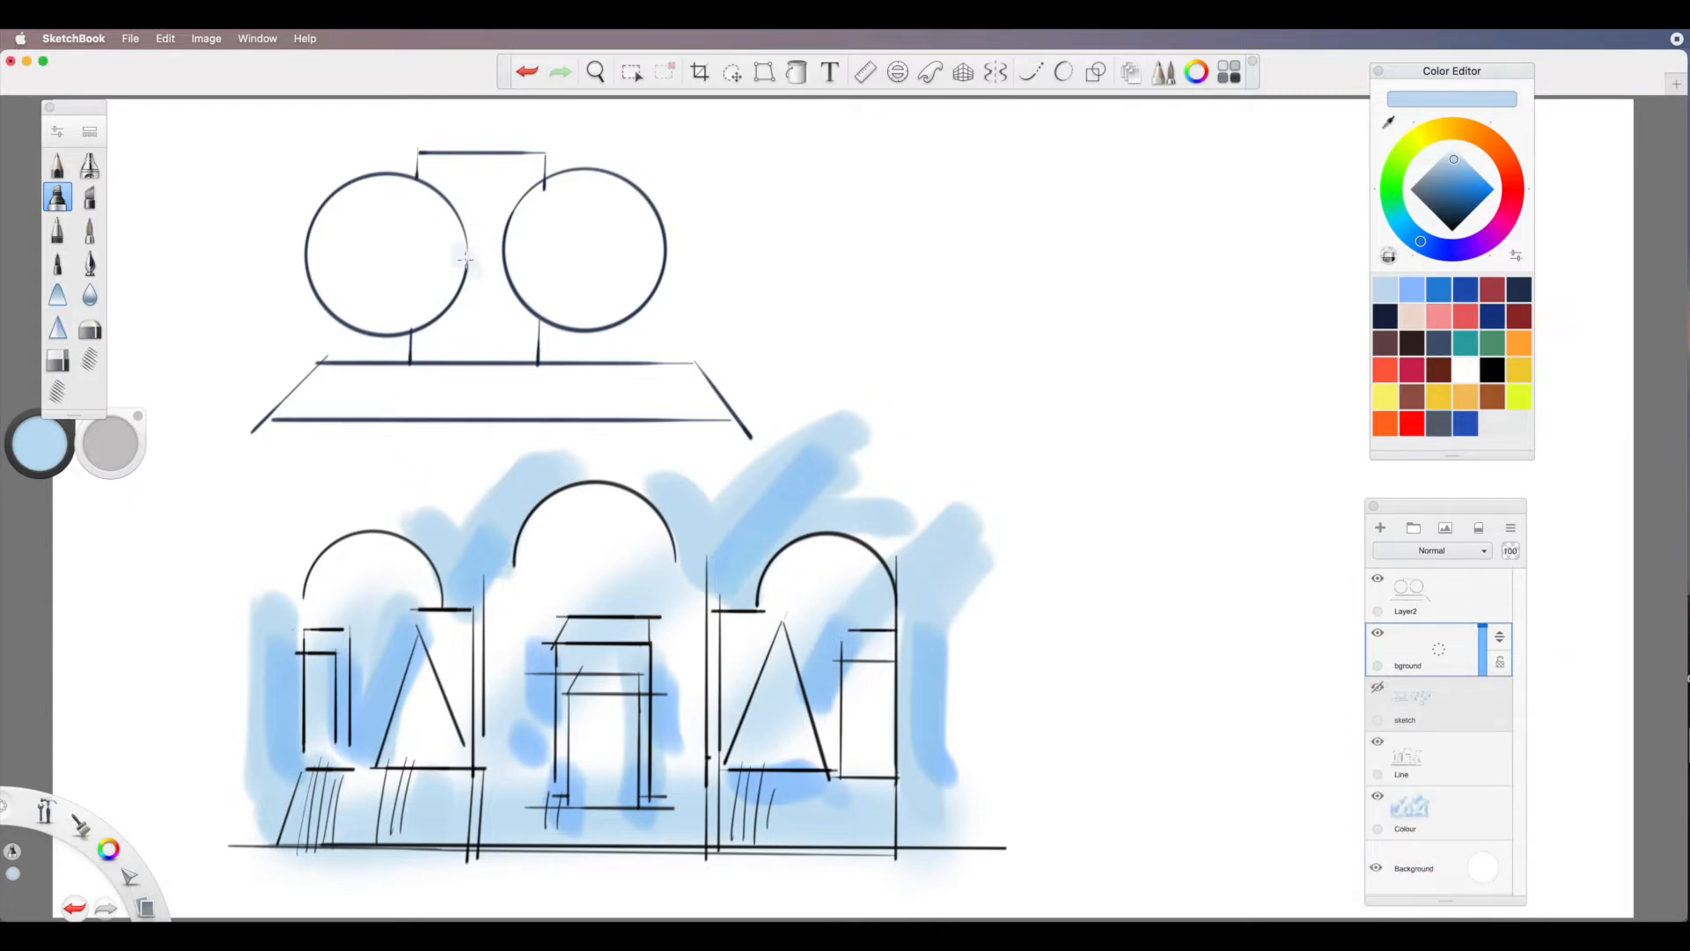
# Shade loosely in pale blue inside and around the first circle, above the second circle and in the gap between them.
pyautogui.moveTo(343, 220); pyautogui.dragTo(348, 318)
pyautogui.moveTo(323, 167)
pyautogui.mouseDown()
pyautogui.moveTo(287, 237)
pyautogui.moveTo(343, 281)
pyautogui.mouseUp()
pyautogui.moveTo(563, 147); pyautogui.dragTo(604, 148)
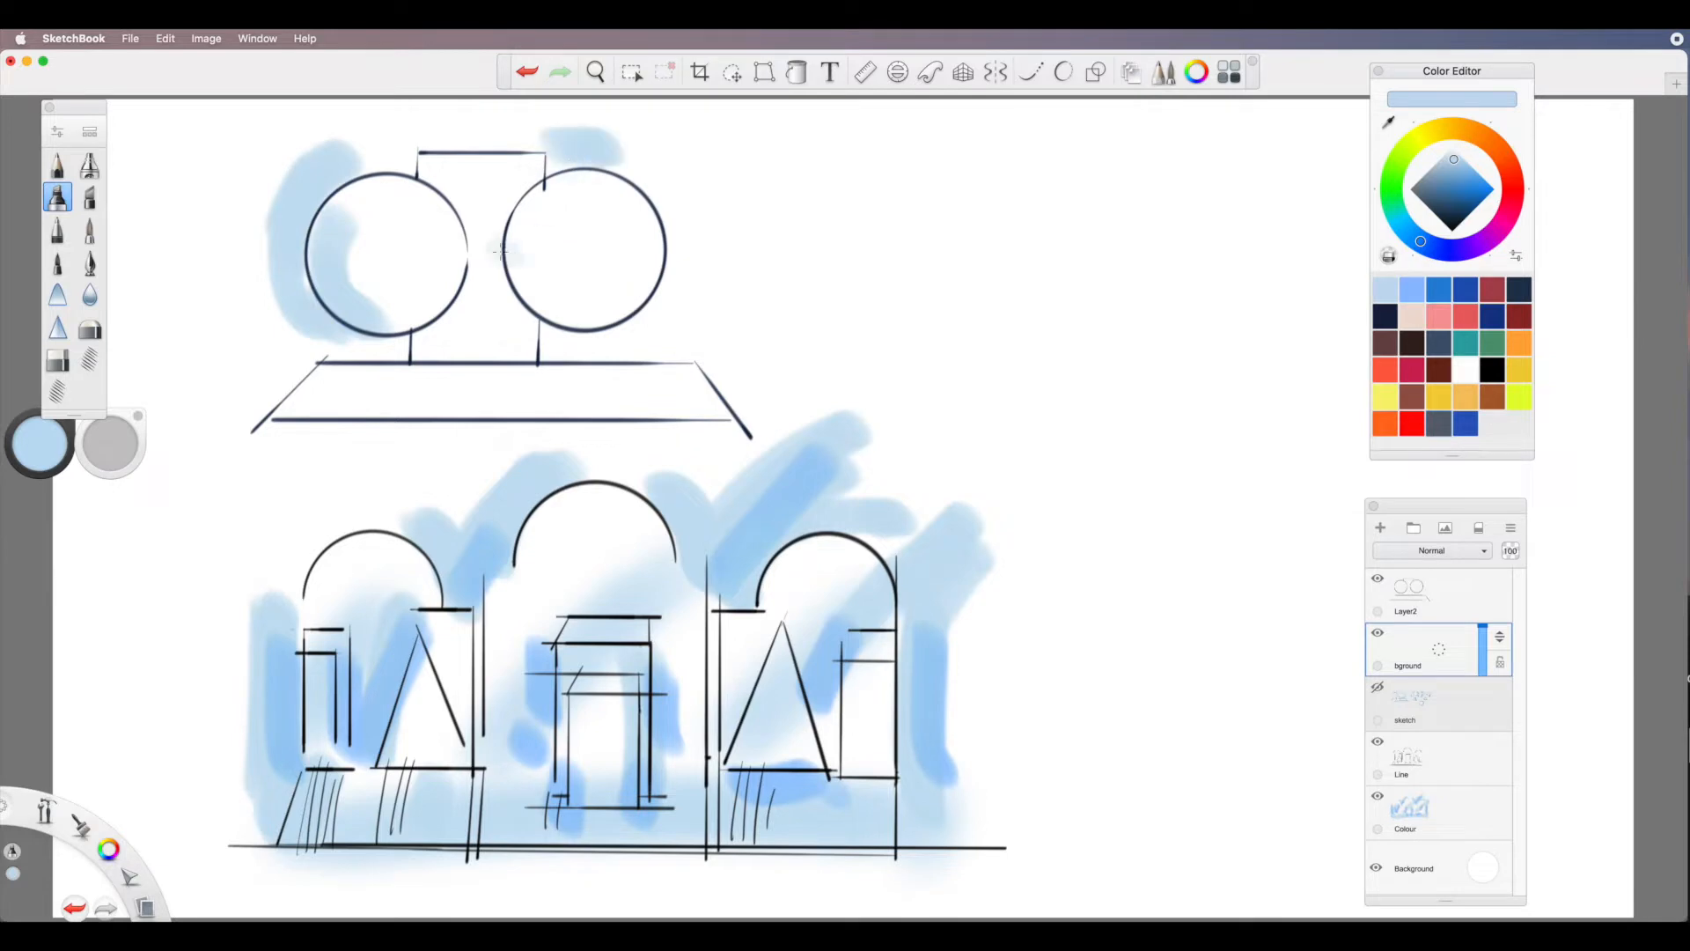
pyautogui.moveTo(500, 188); pyautogui.dragTo(498, 238)
pyautogui.moveTo(496, 308); pyautogui.dragTo(515, 329)
# Shade in pale blue beneath both circles, along the platform's slanted ends and below its lower edge.
pyautogui.moveTo(280, 368)
pyautogui.mouseDown()
pyautogui.moveTo(239, 425)
pyautogui.moveTo(631, 412)
pyautogui.mouseUp()
pyautogui.moveTo(565, 339); pyautogui.dragTo(676, 304)
pyautogui.moveTo(408, 354); pyautogui.dragTo(359, 344)
pyautogui.moveTo(658, 437); pyautogui.dragTo(509, 440)
pyautogui.moveTo(574, 160); pyautogui.dragTo(593, 162)
pyautogui.moveTo(676, 336); pyautogui.dragTo(685, 339)
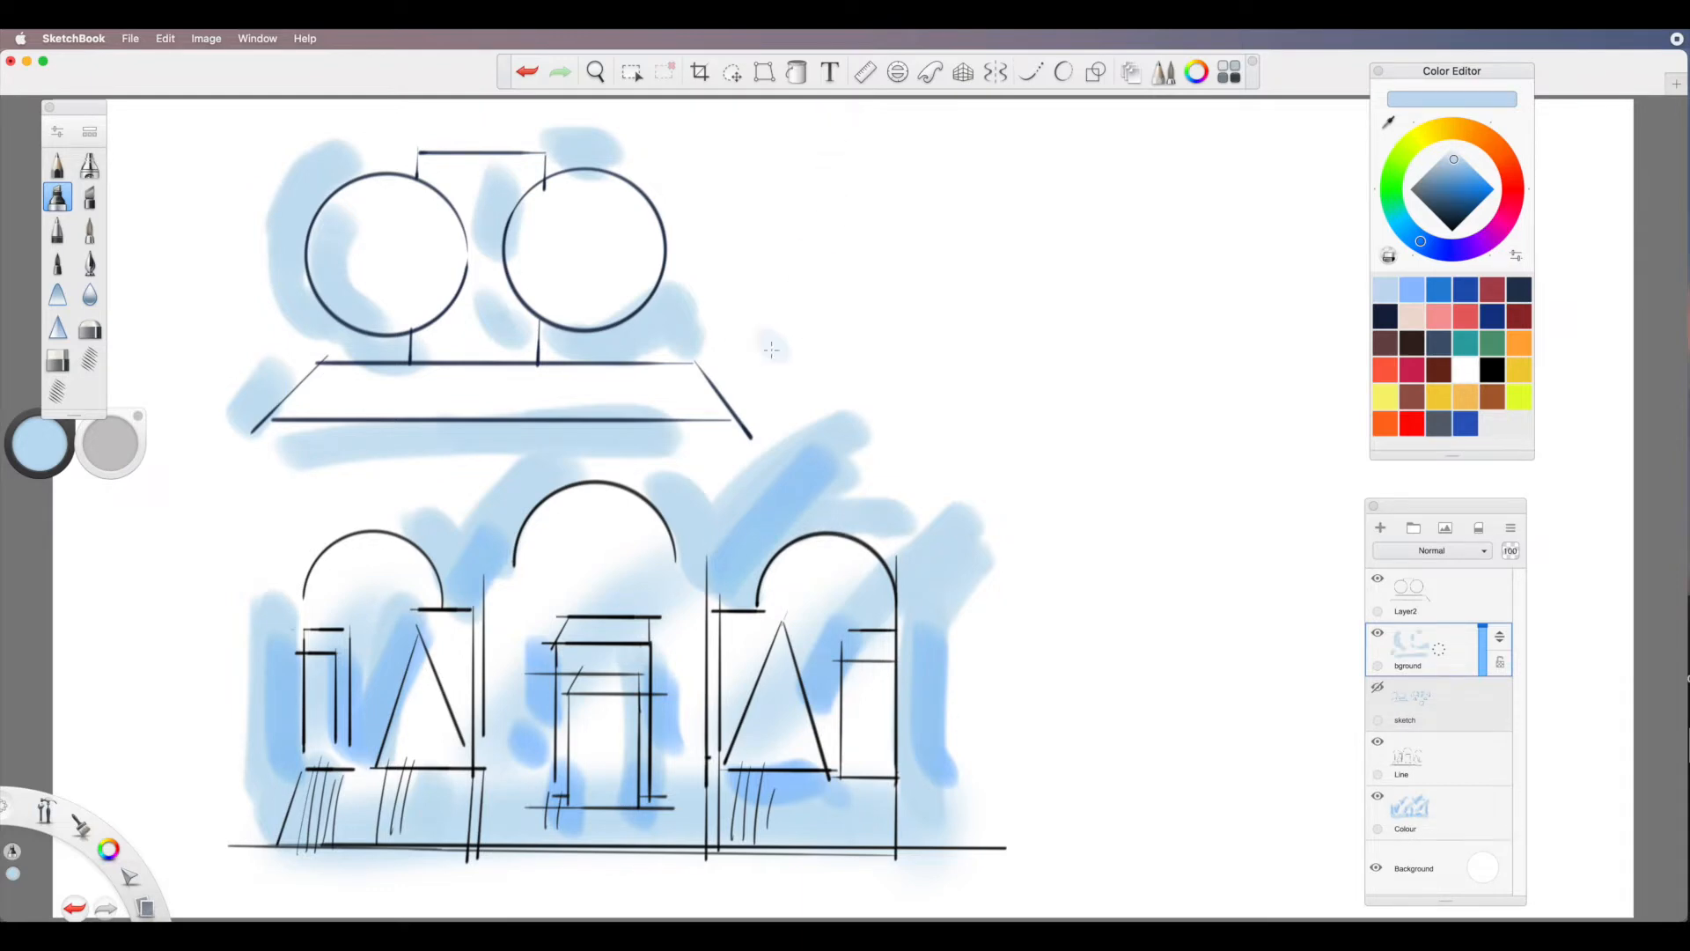
pyautogui.moveTo(704, 366); pyautogui.dragTo(762, 442)
pyautogui.moveTo(251, 380); pyautogui.dragTo(279, 365)
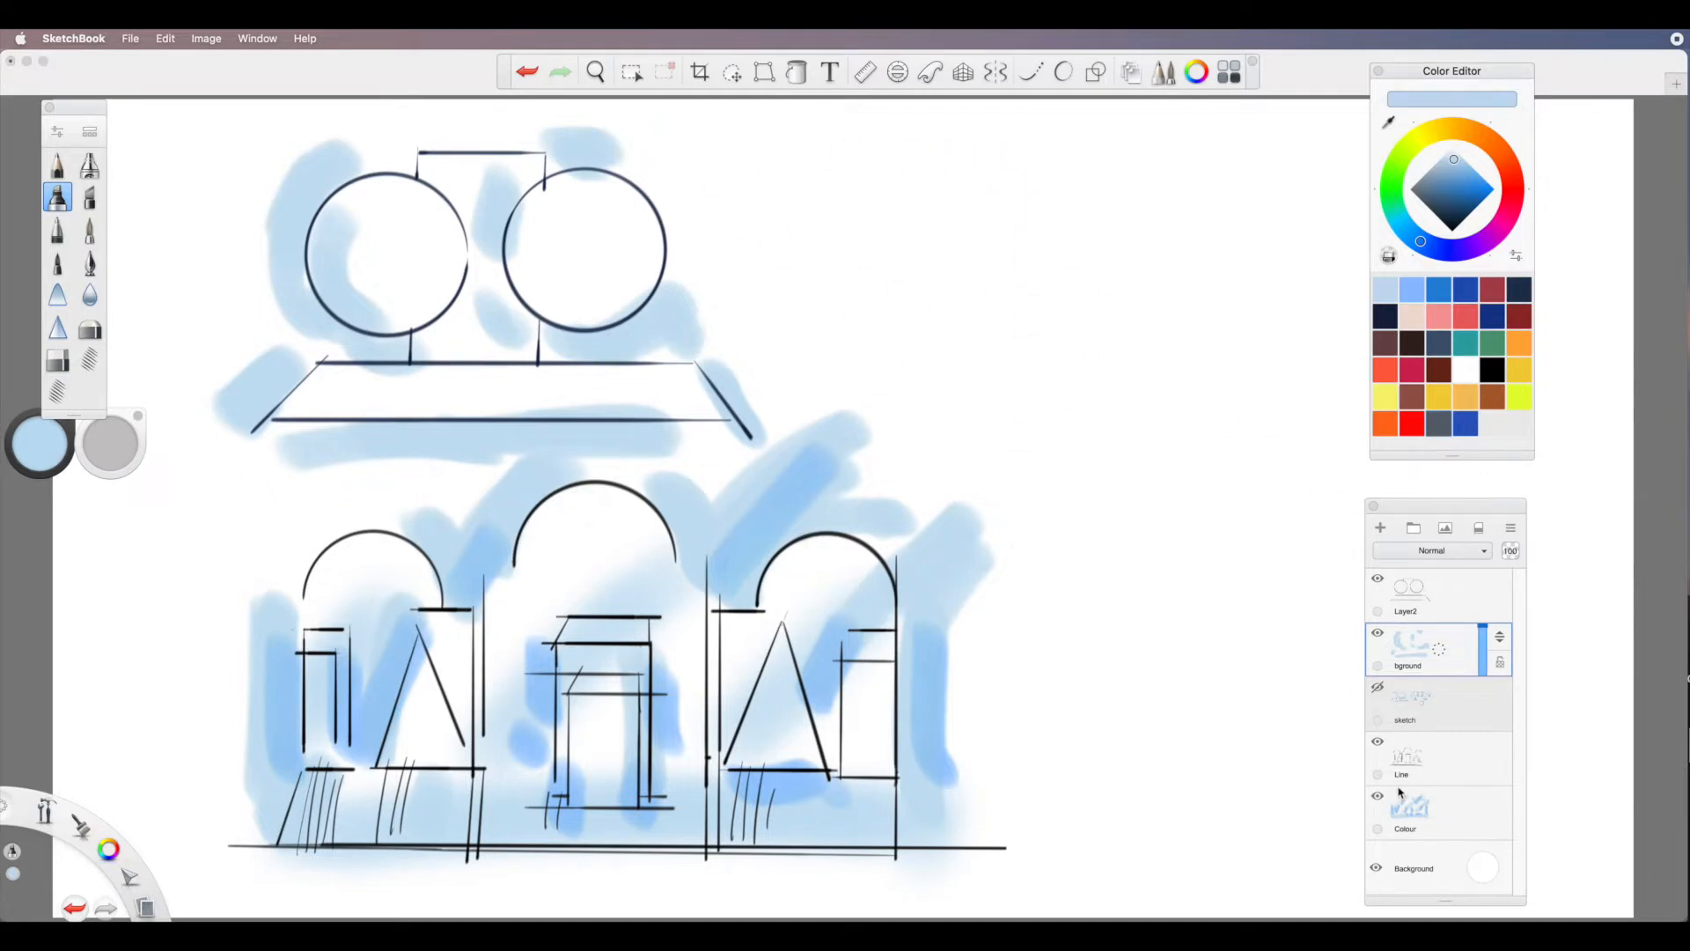
# Hide and reshow the bground layer, then turn the sketch layer's visibility back on.
pyautogui.click(1377, 635)
pyautogui.click(1376, 633)
pyautogui.click(1378, 690)
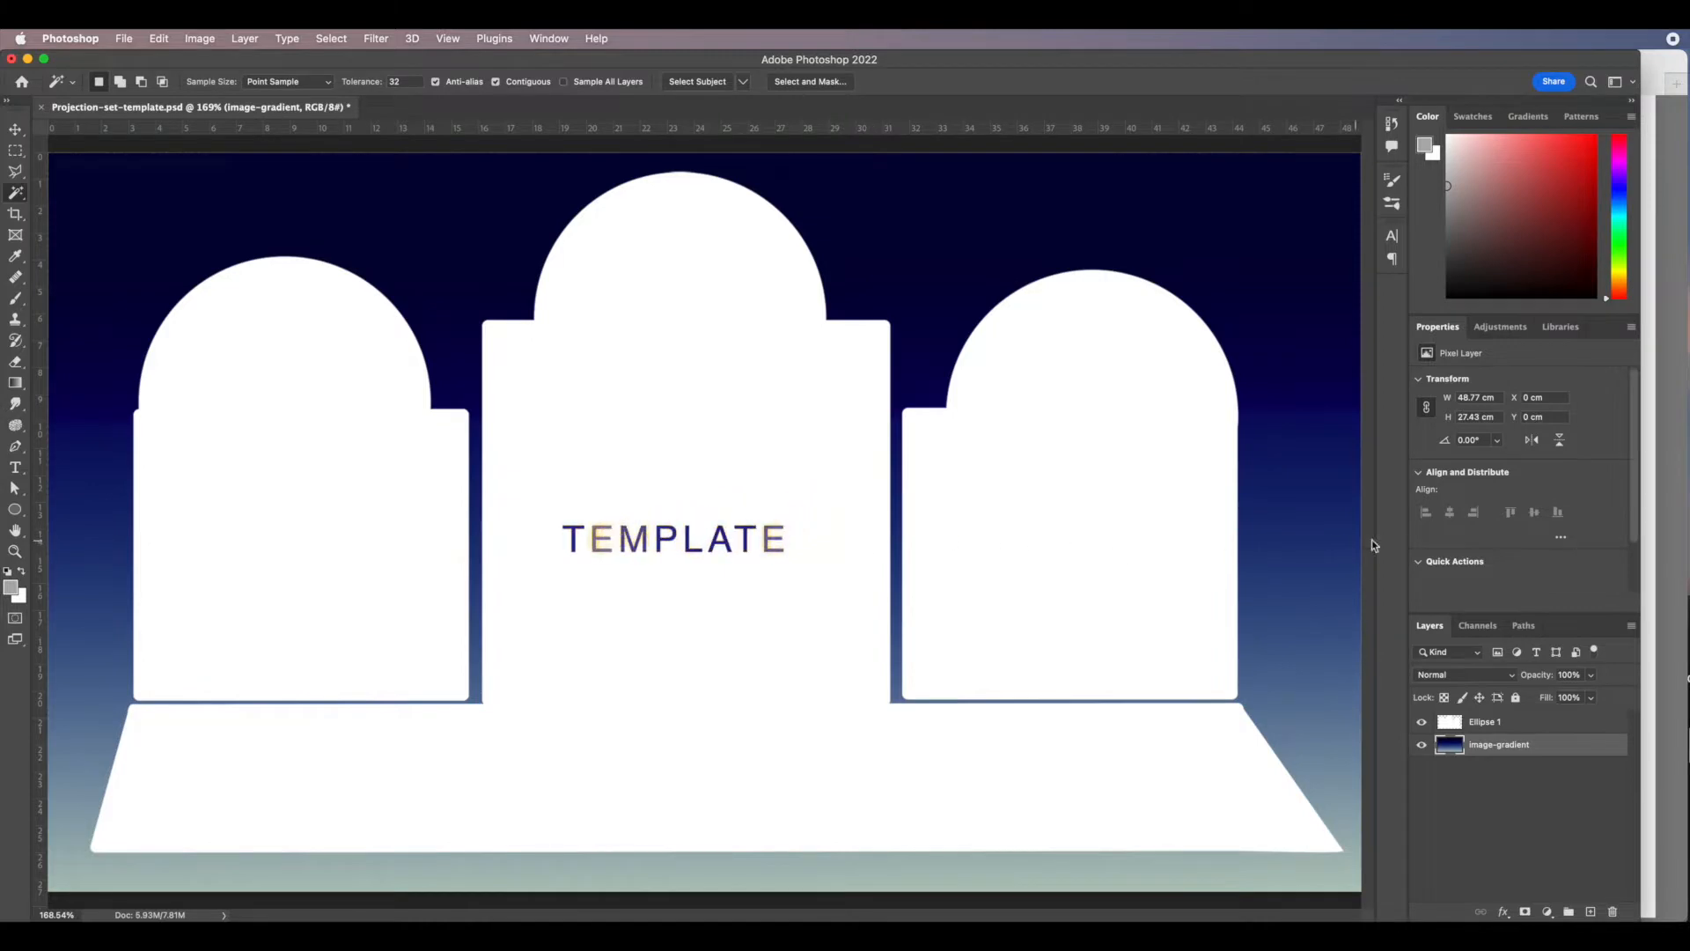
# In Photoshop, add a new empty layer above Ellipse 1 in Projection-set-template.psd.
pyautogui.click(15, 128)
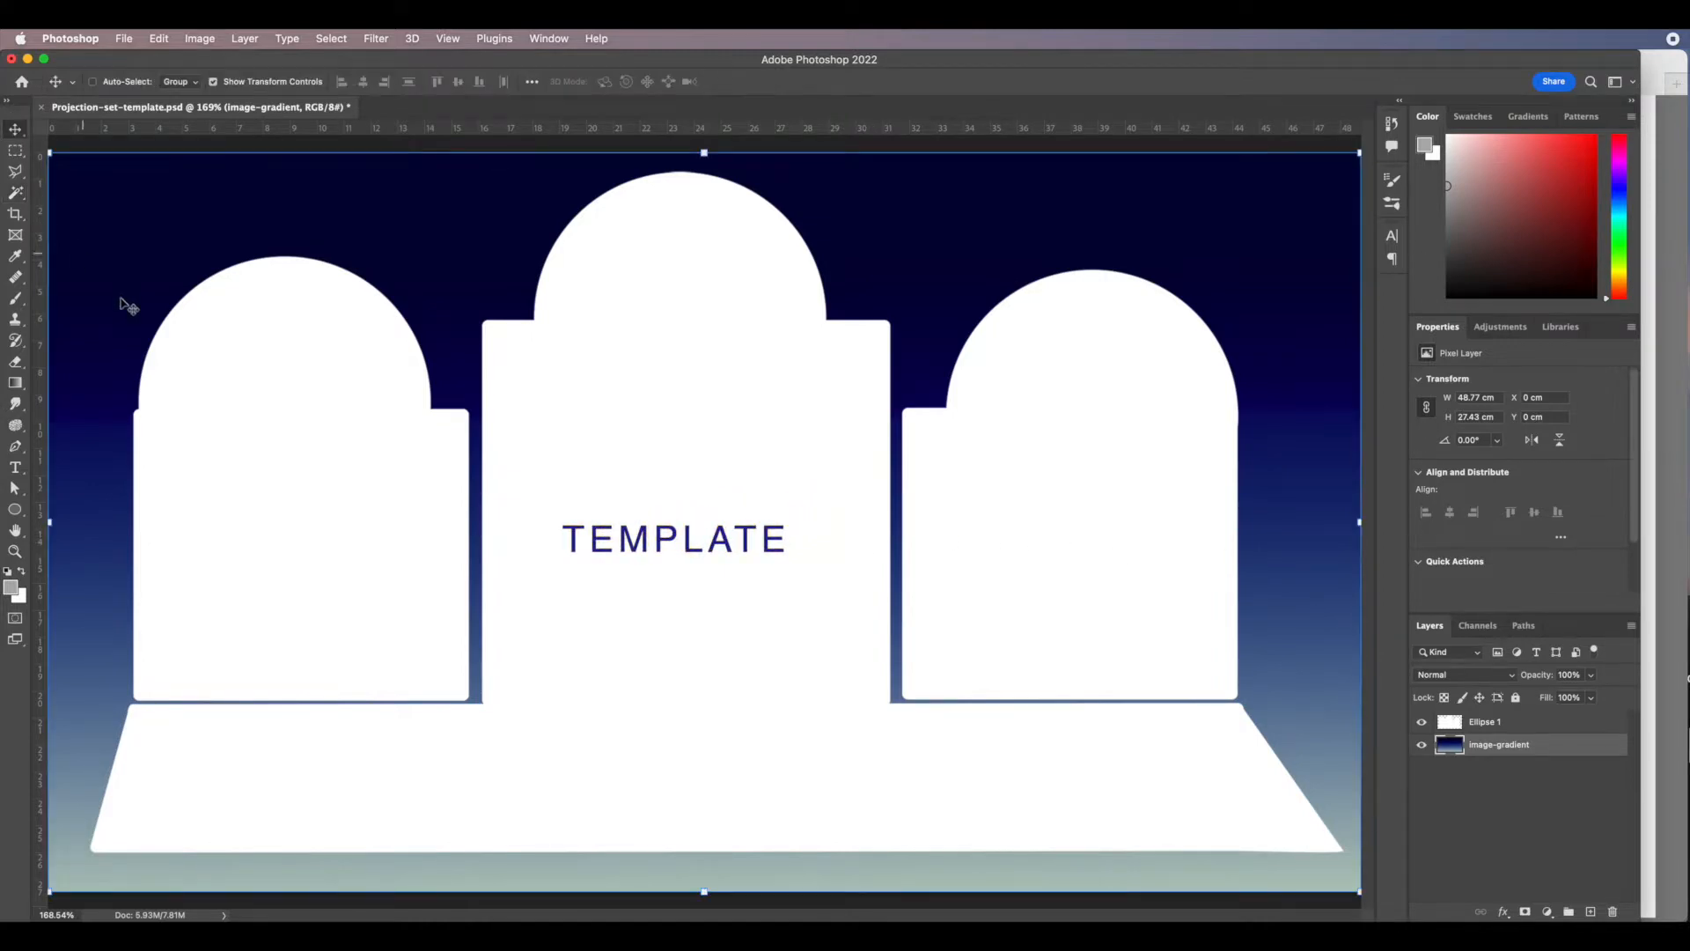
pyautogui.click(1520, 812)
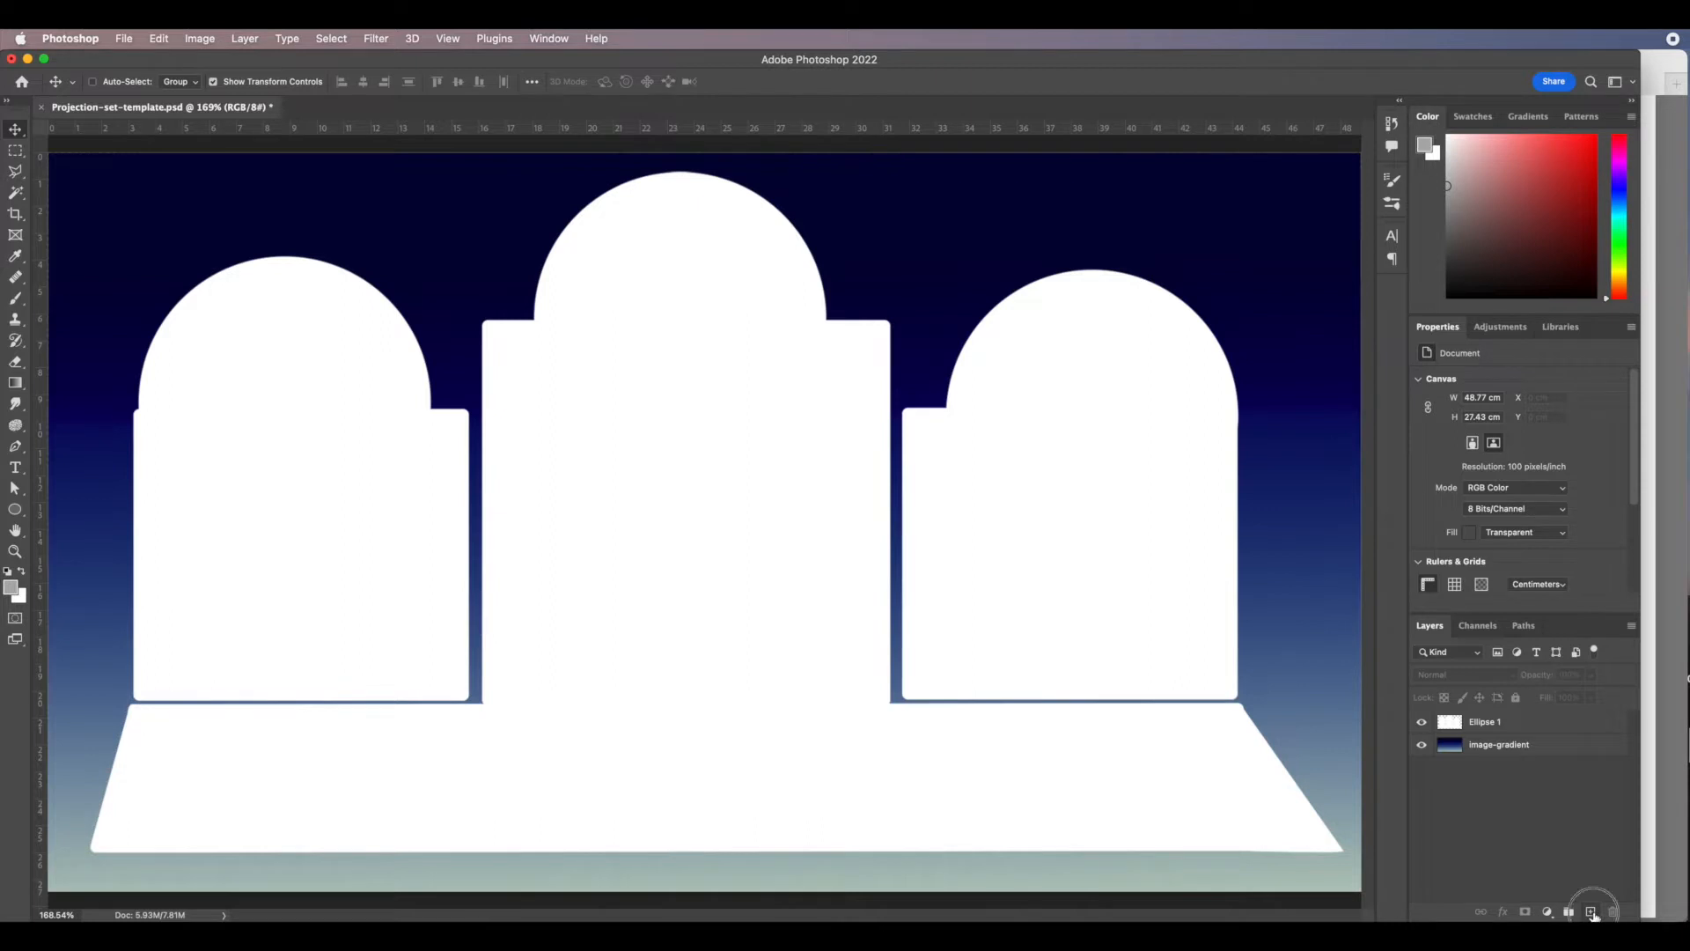
pyautogui.click(1591, 912)
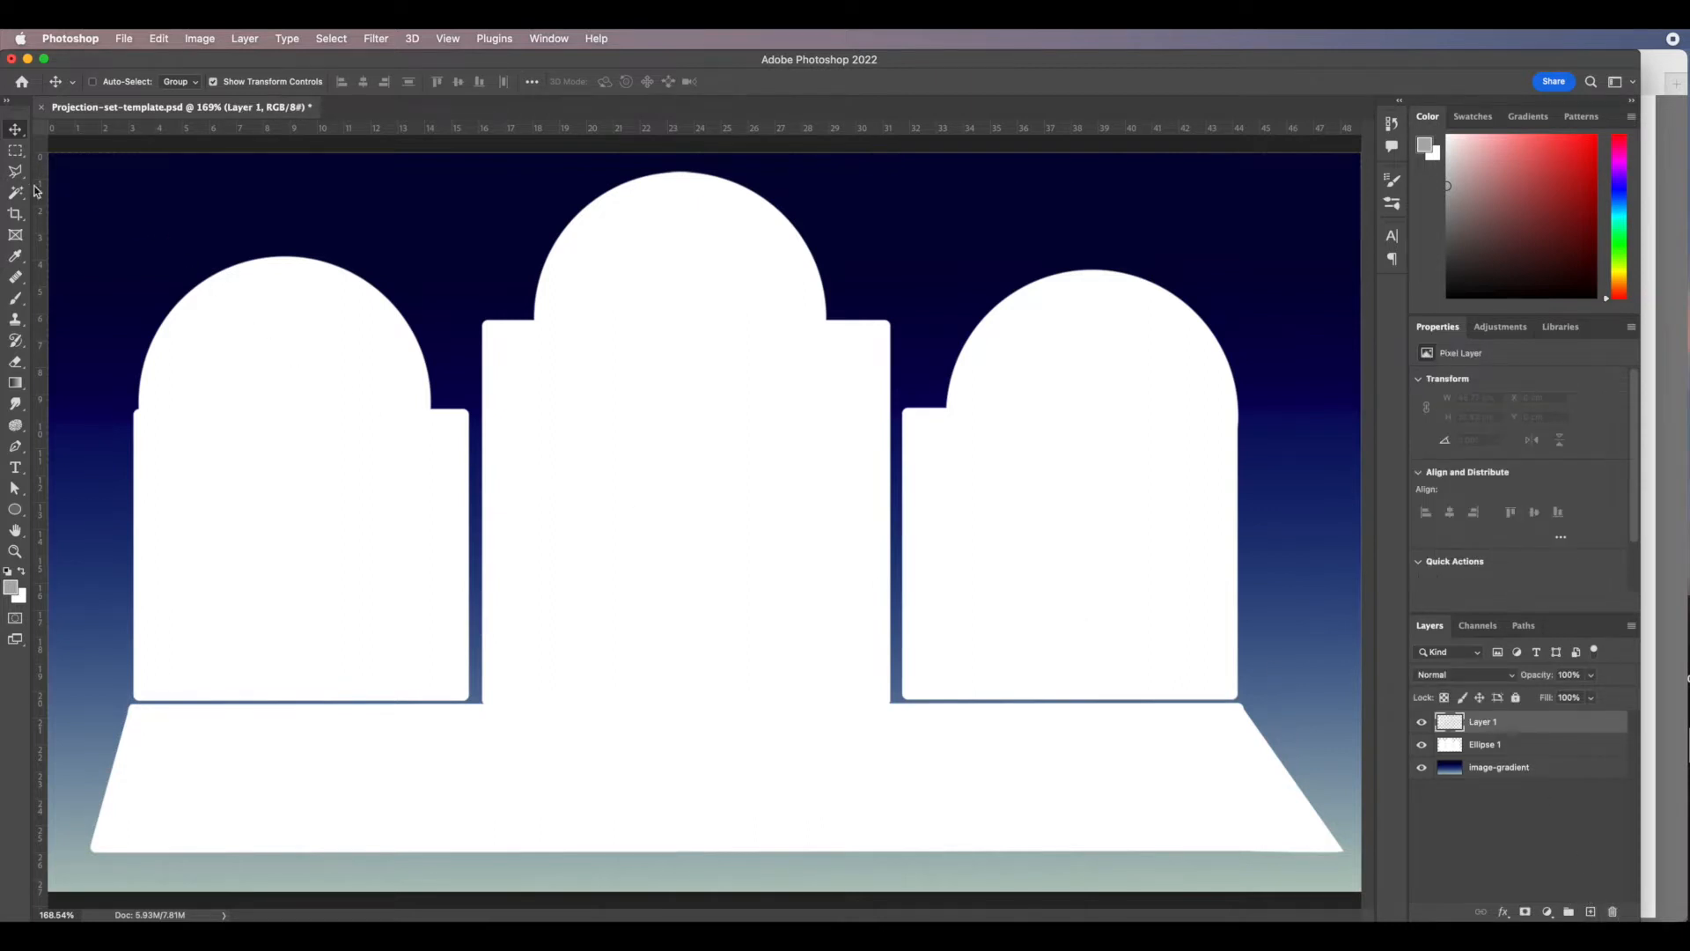
# Reset the colours to default and set the foreground colour to grey ada9a9.
pyautogui.click(7, 572)
pyautogui.click(13, 589)
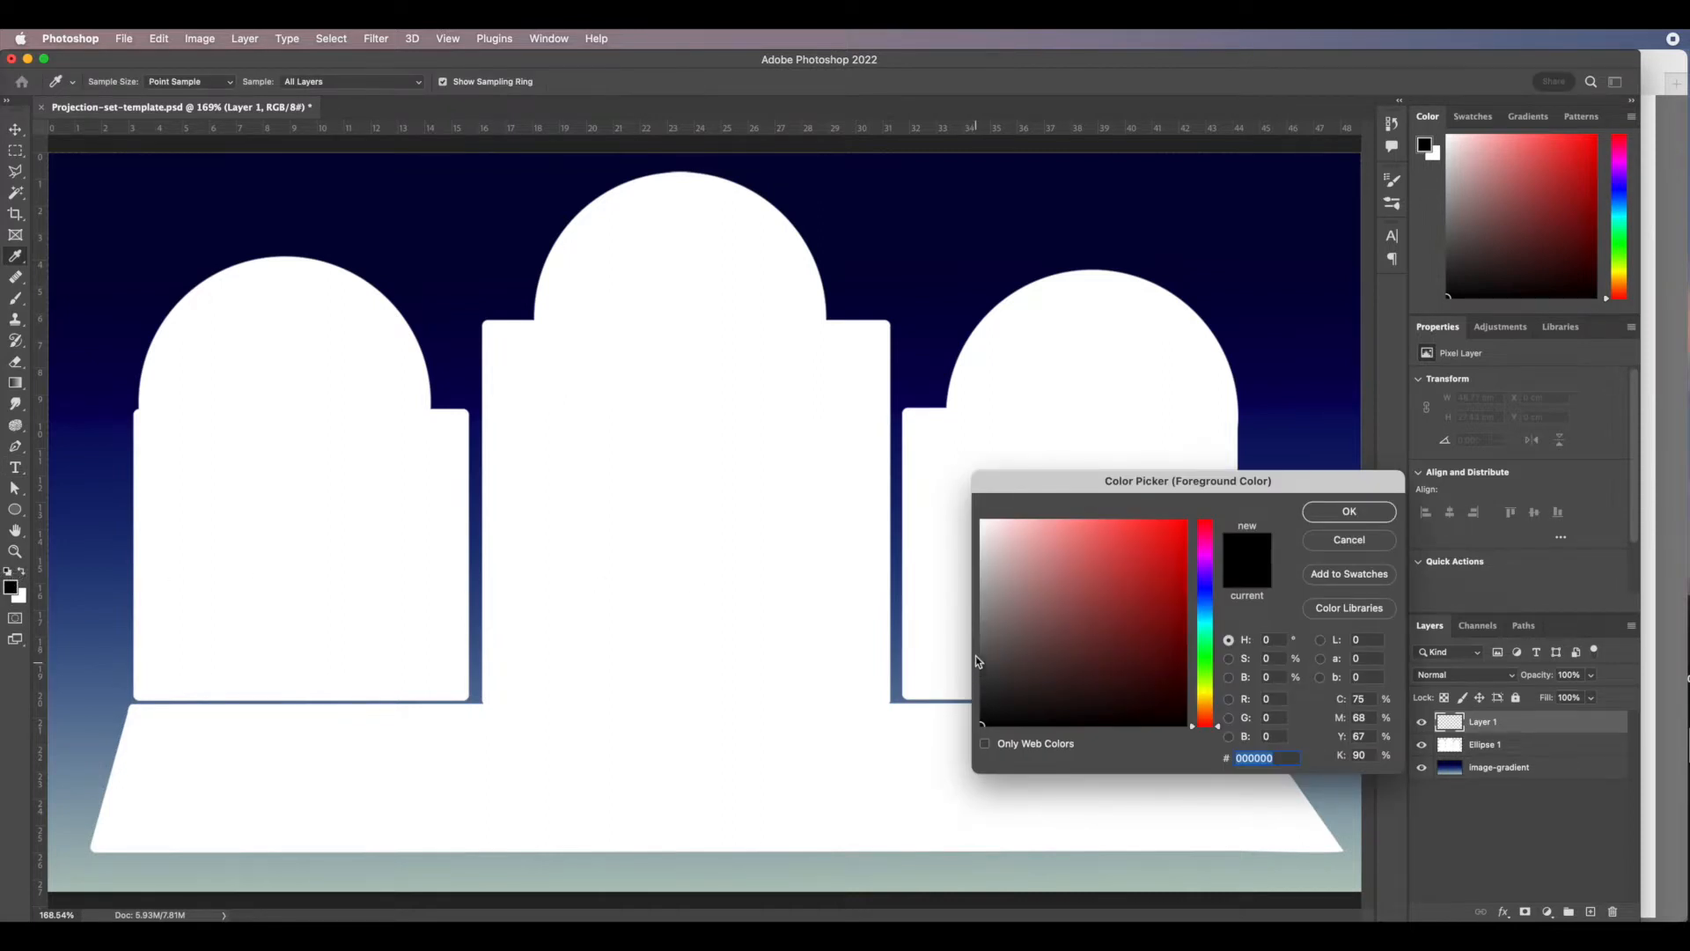
pyautogui.click(985, 586)
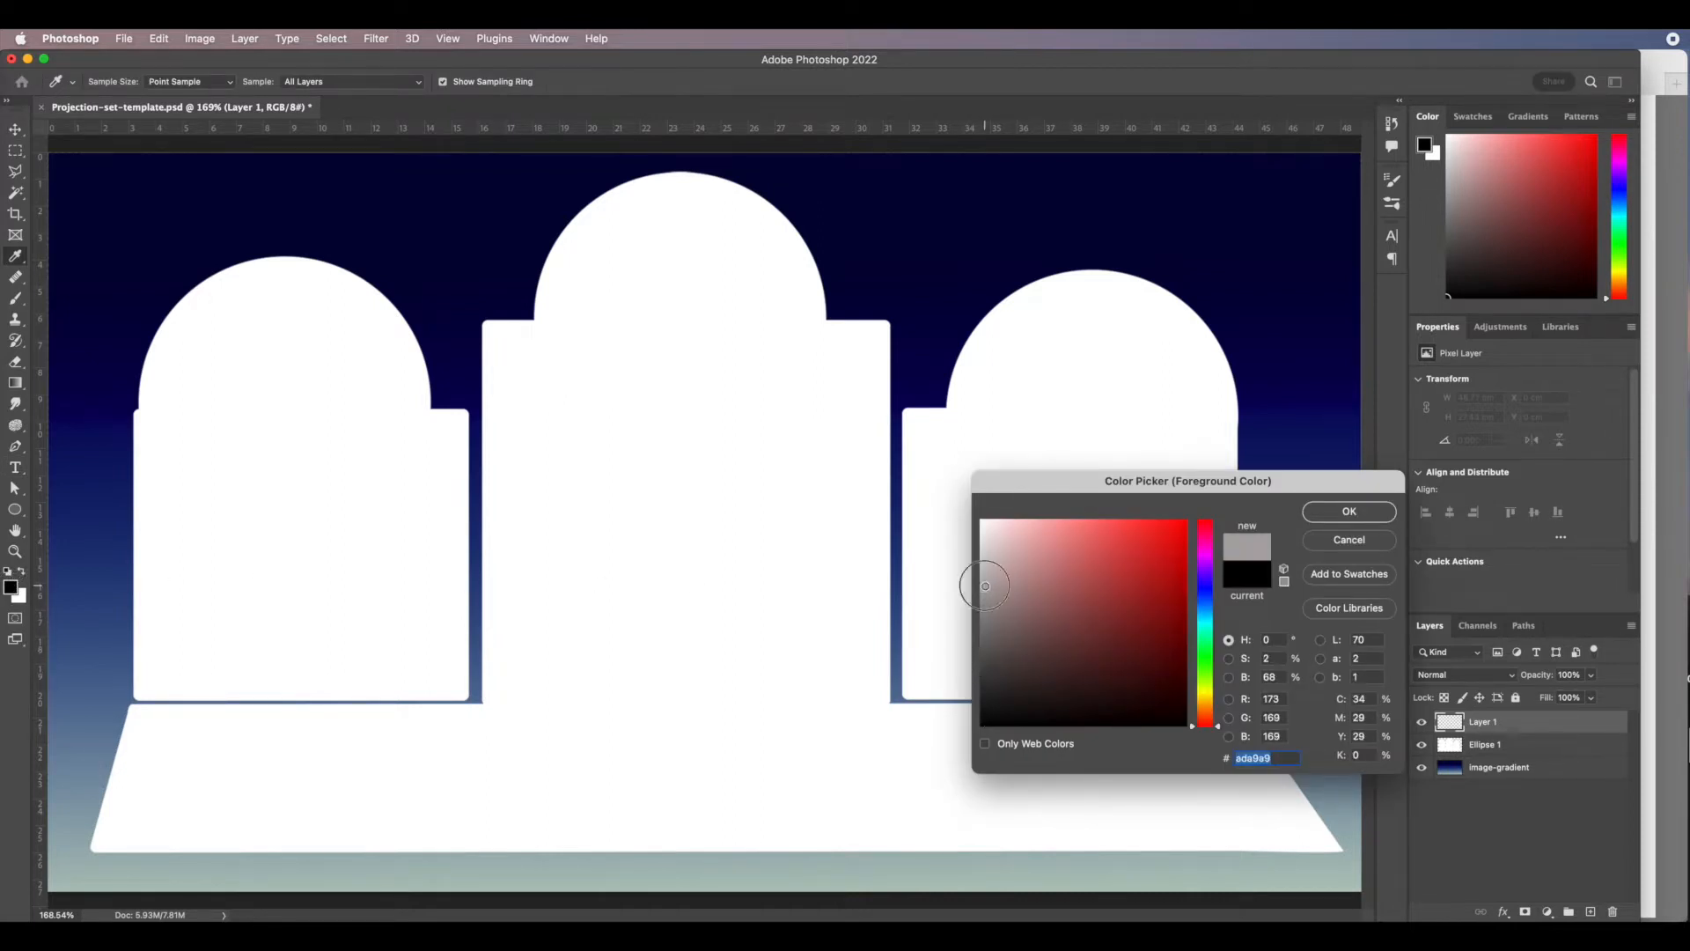
pyautogui.click(1370, 512)
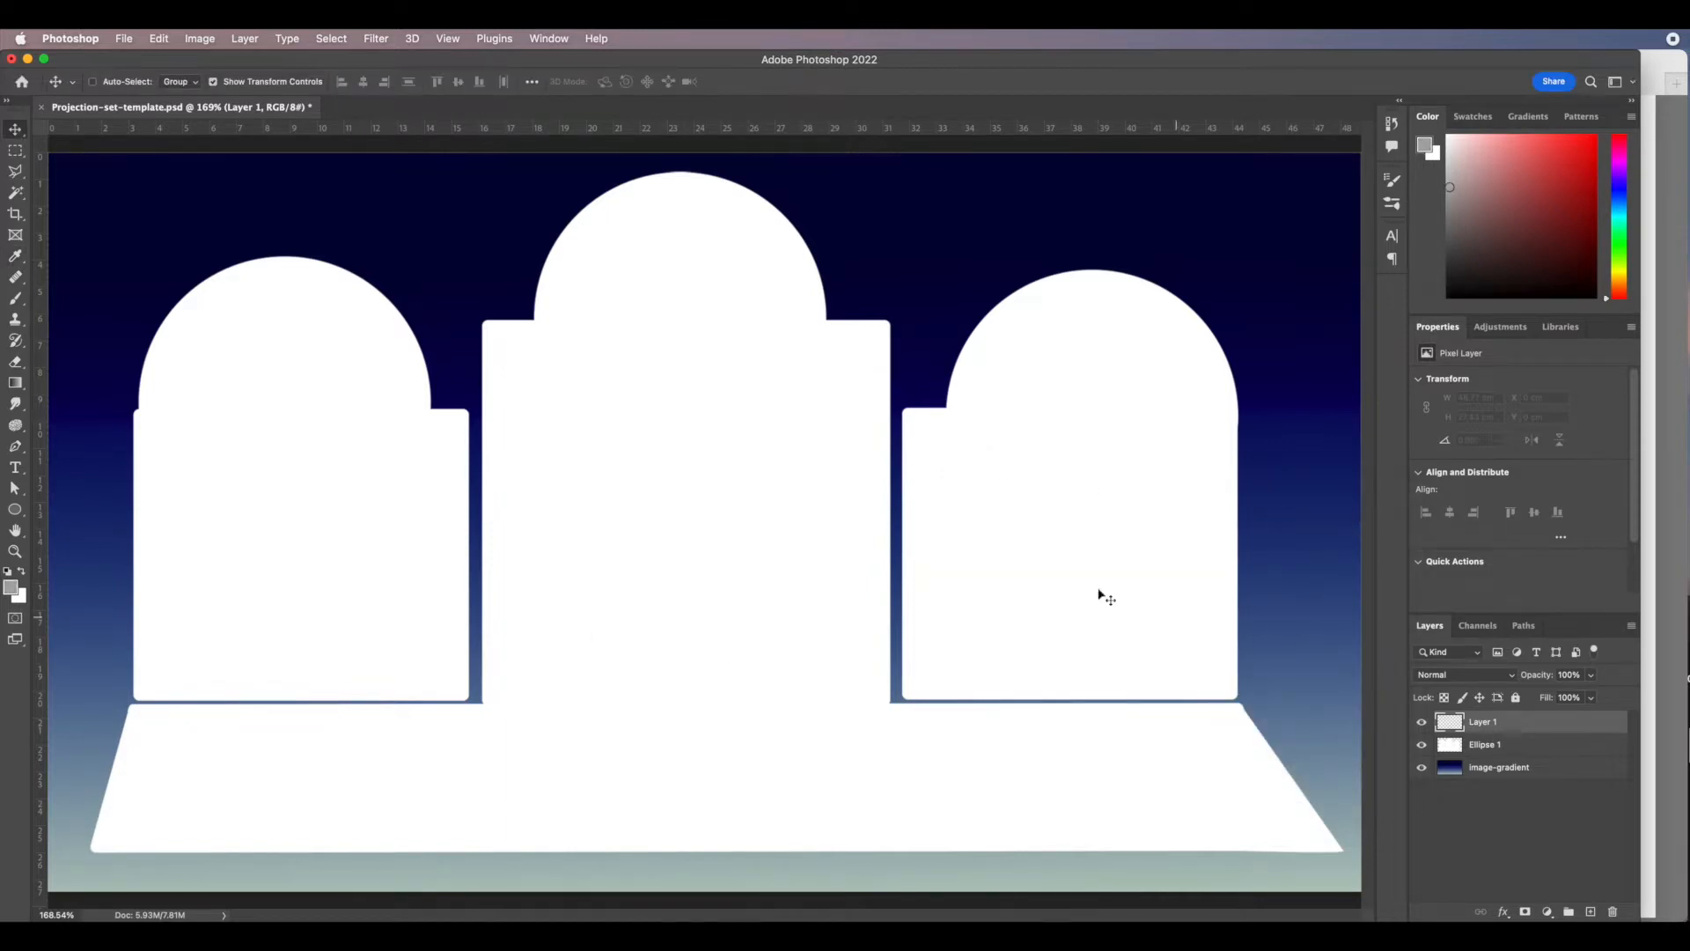
# On Layer 1, marquee-select the area above the stage floor, apply a grey gradient fading upwards behind the selection, and deselect.
pyautogui.click(15, 151)
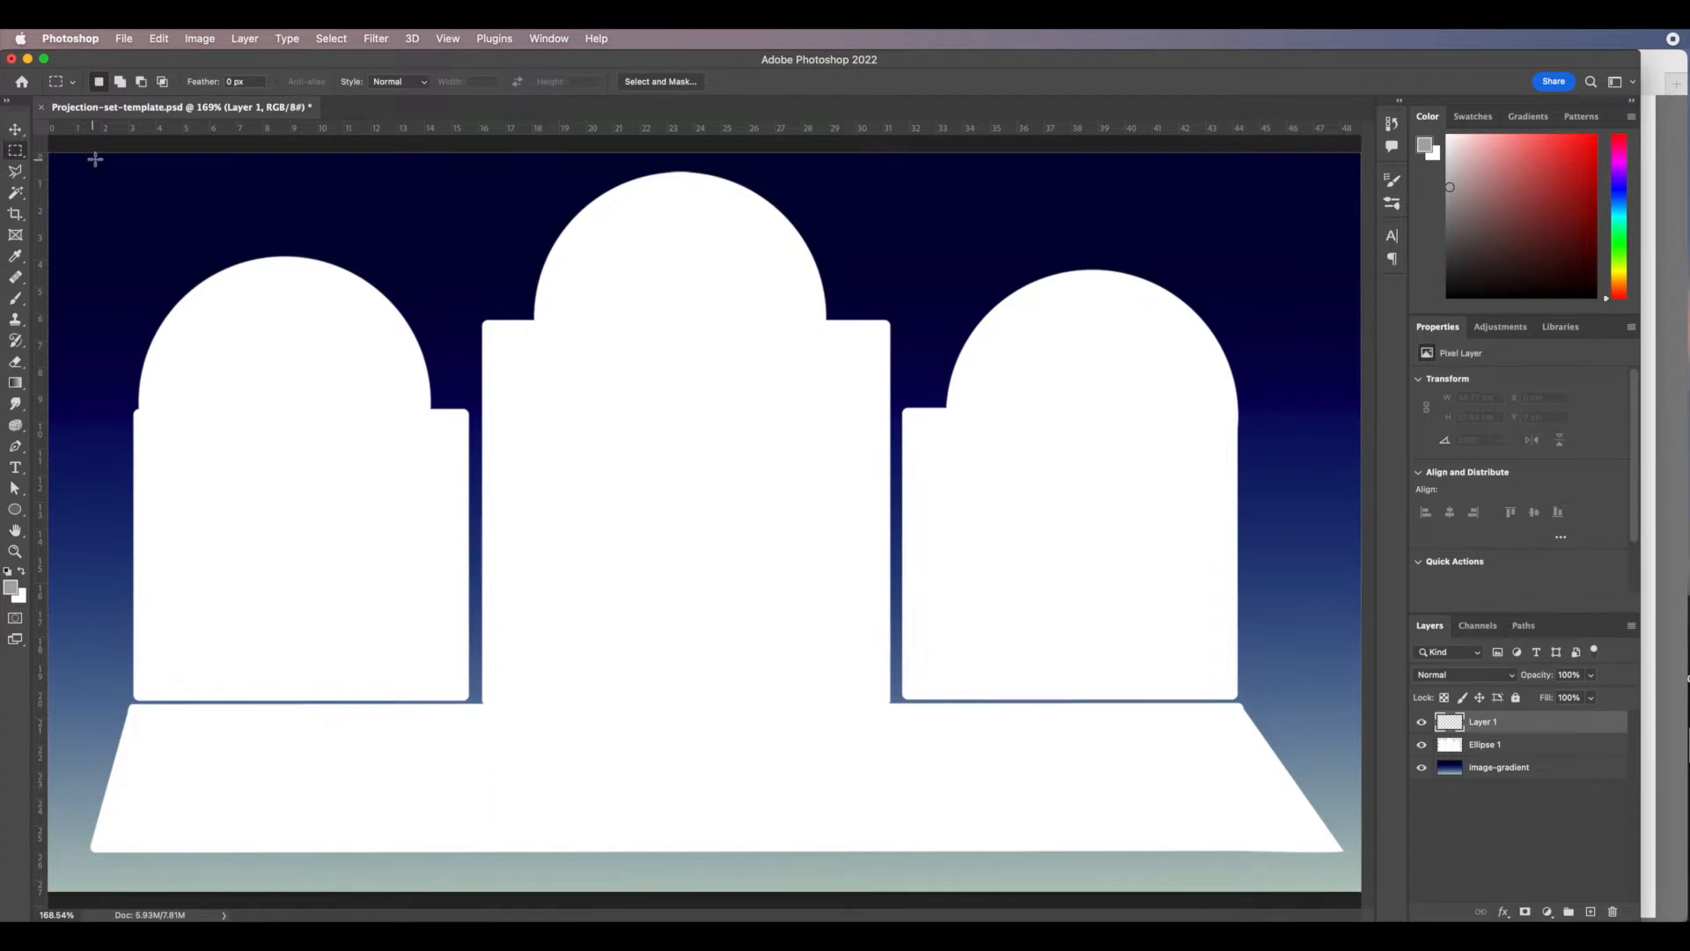
pyautogui.moveTo(100, 154); pyautogui.dragTo(1273, 701)
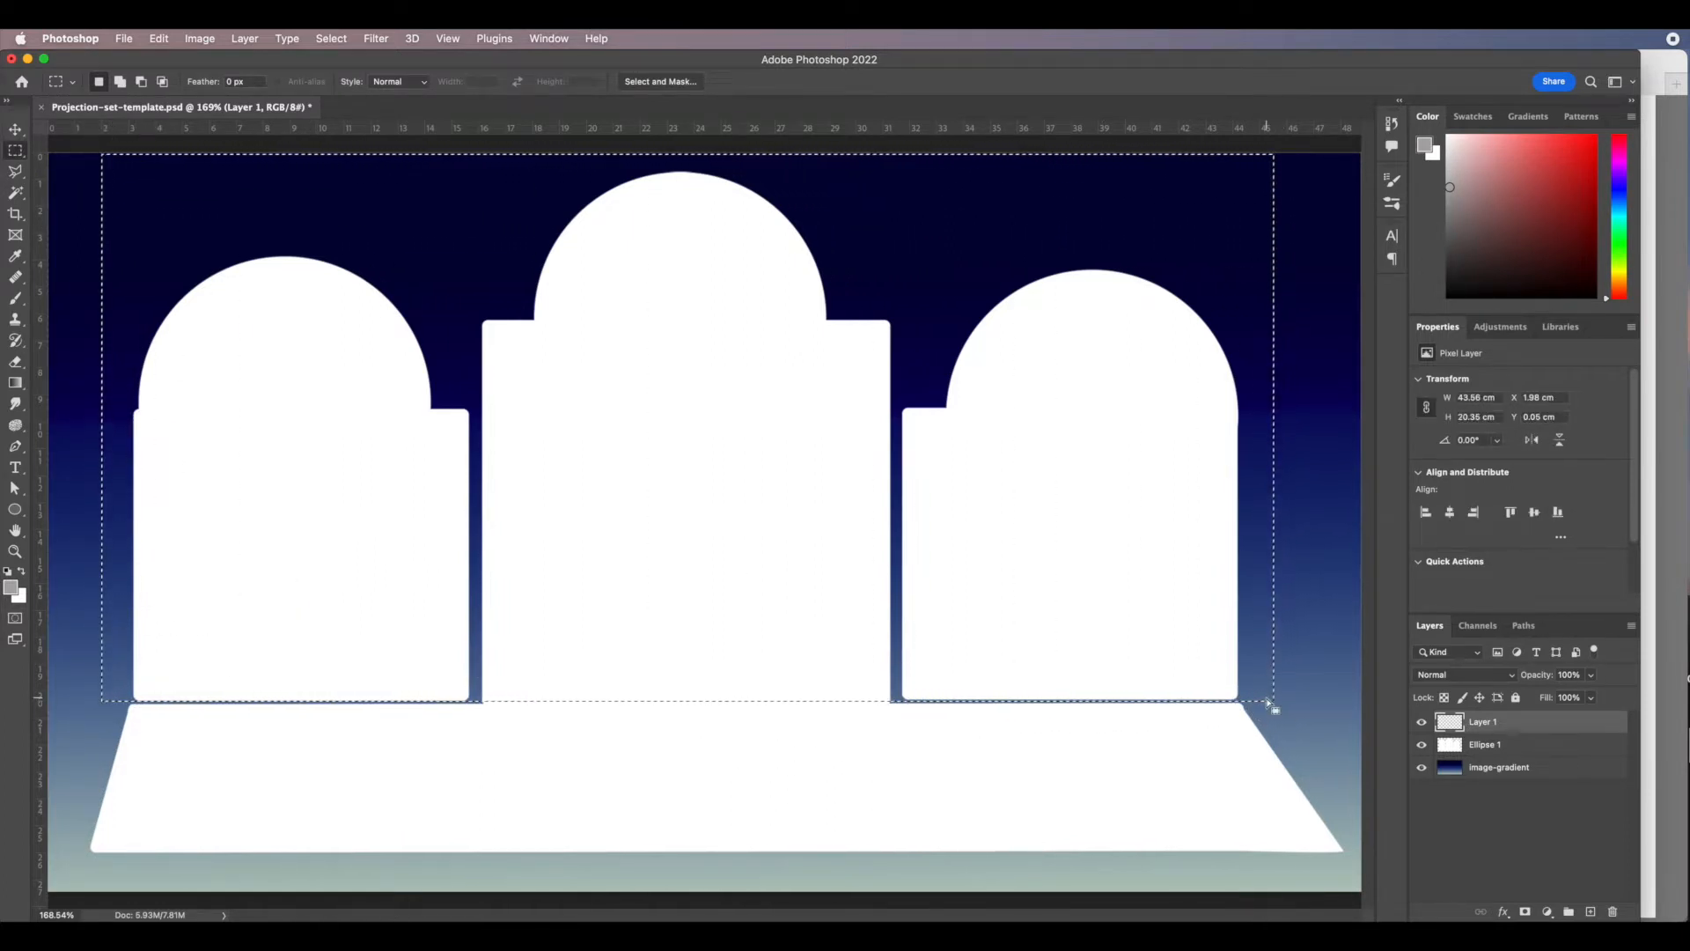
pyautogui.click(14, 382)
pyautogui.moveTo(737, 800); pyautogui.dragTo(736, 428)
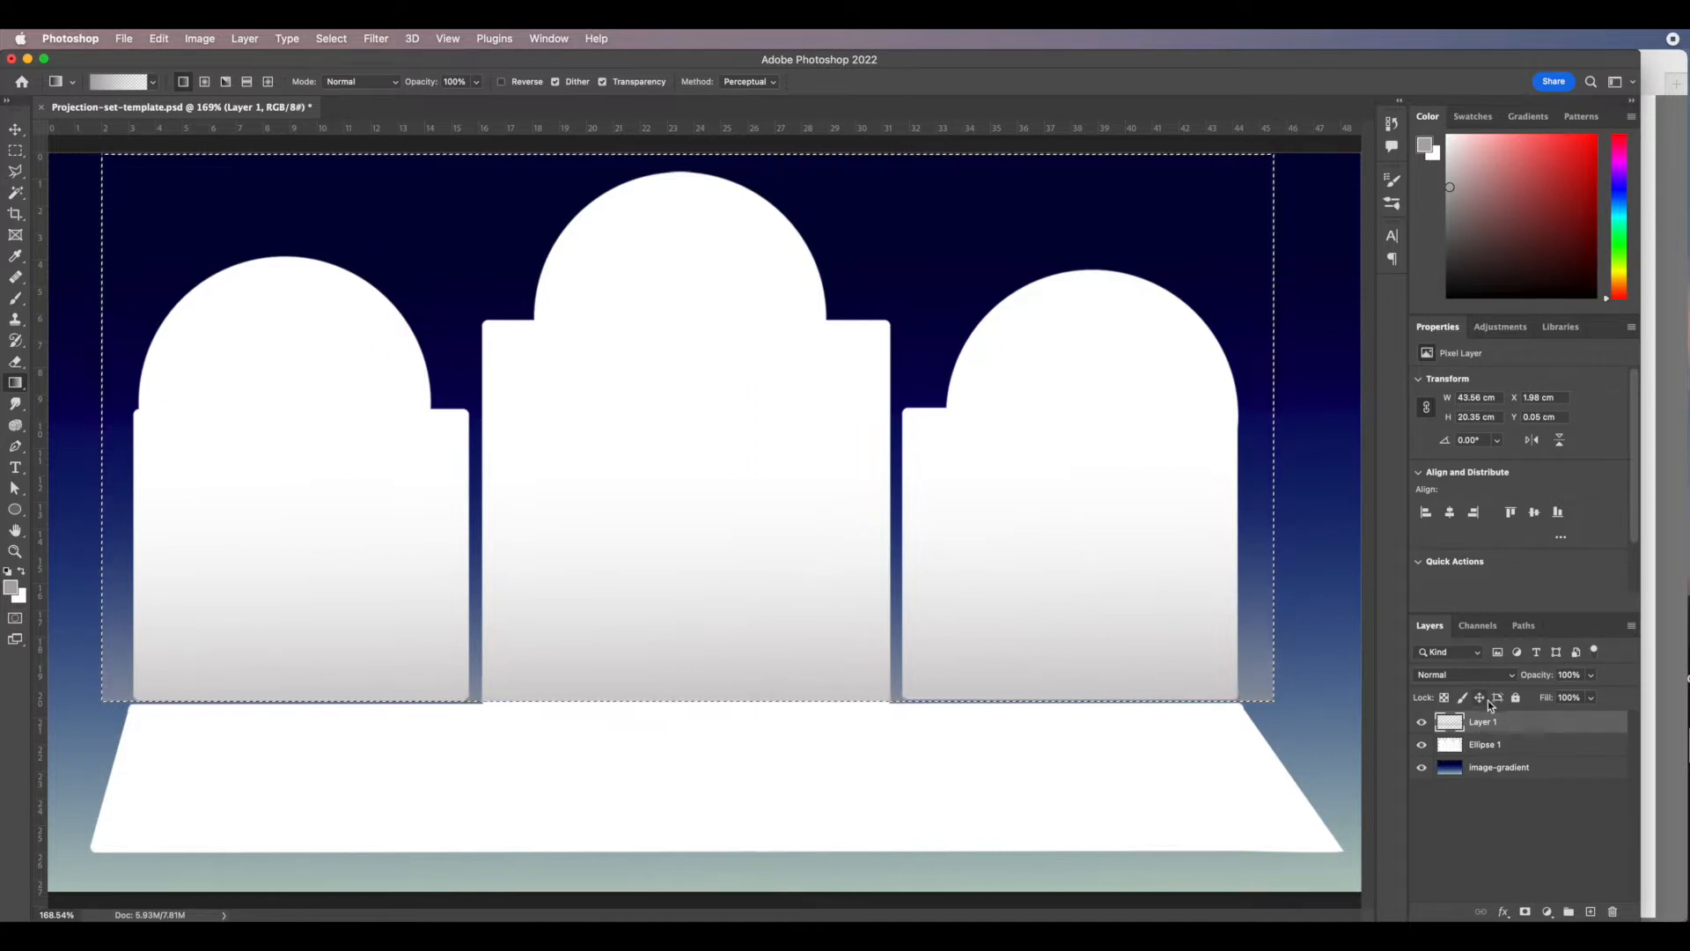
pyautogui.click(342, 39)
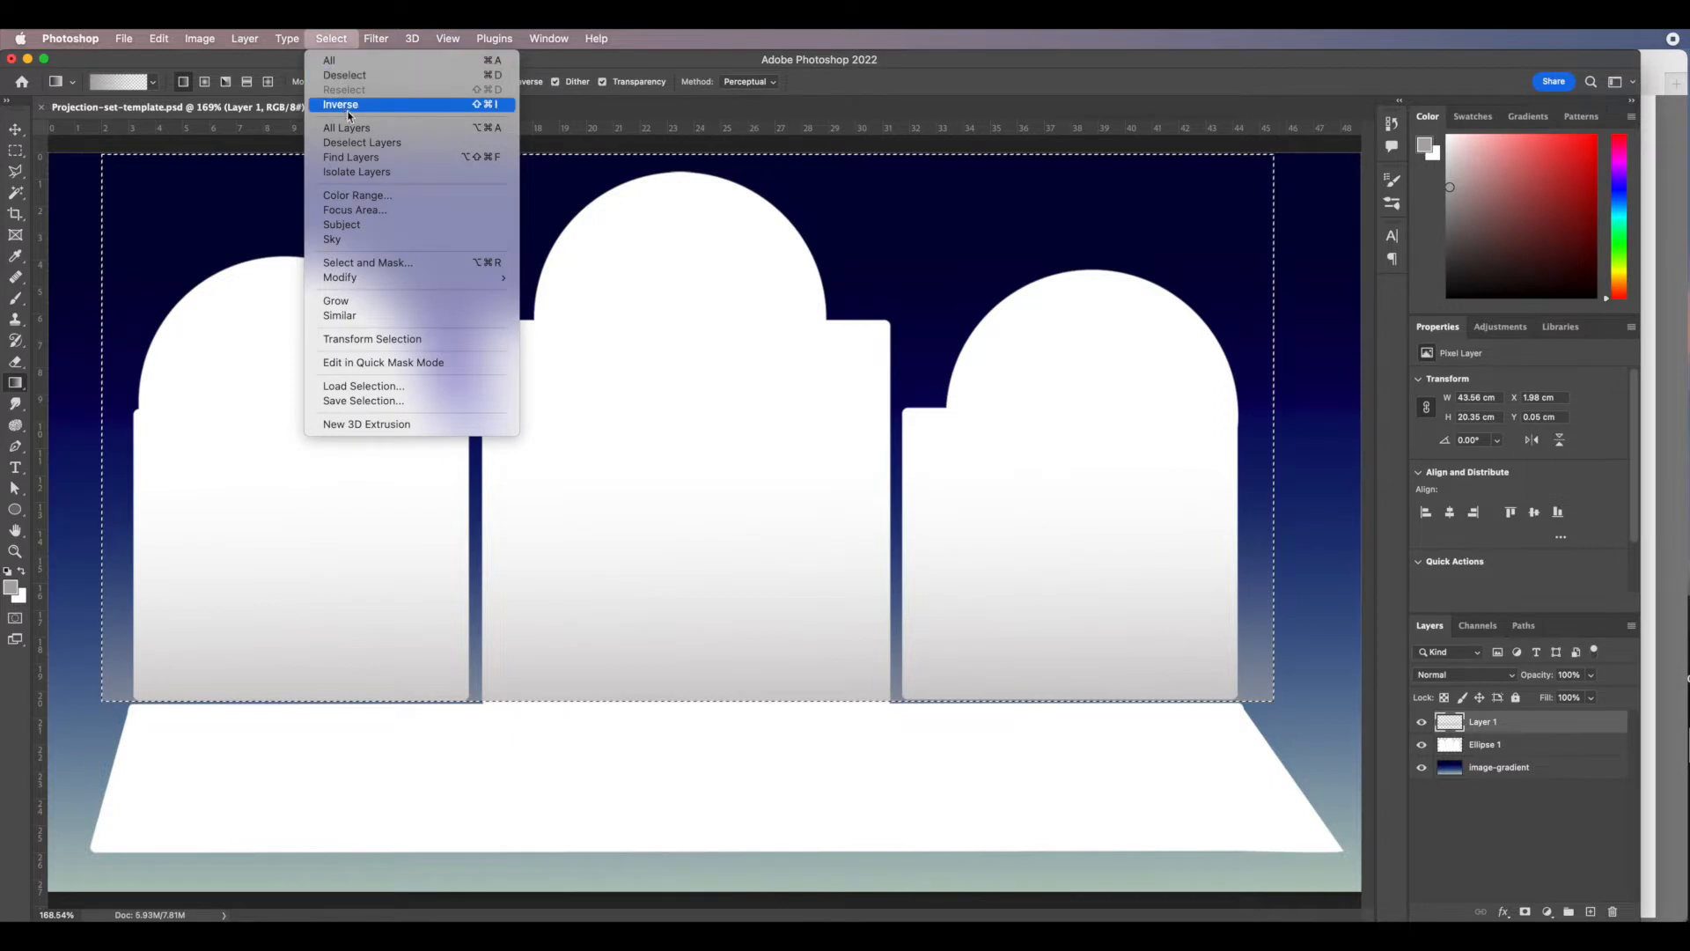
pyautogui.click(345, 76)
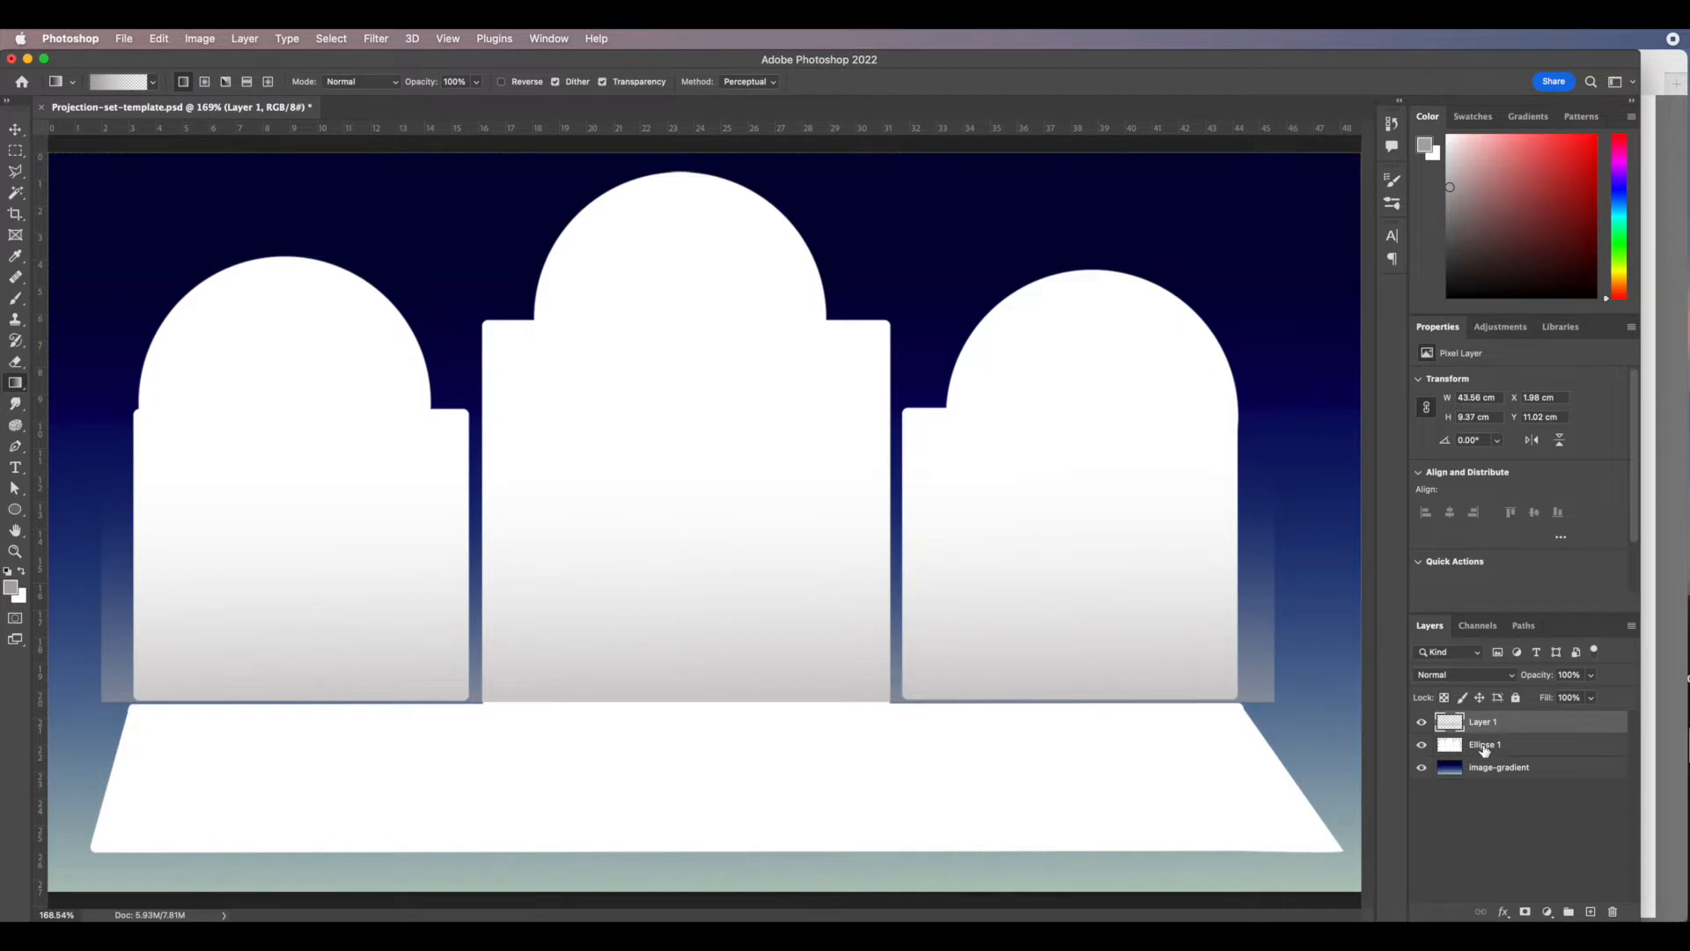
# Select the three arched panels and the floor from Ellipse 1 with the Magic Wand, and mask Layer 1 with that selection.
pyautogui.click(1453, 751)
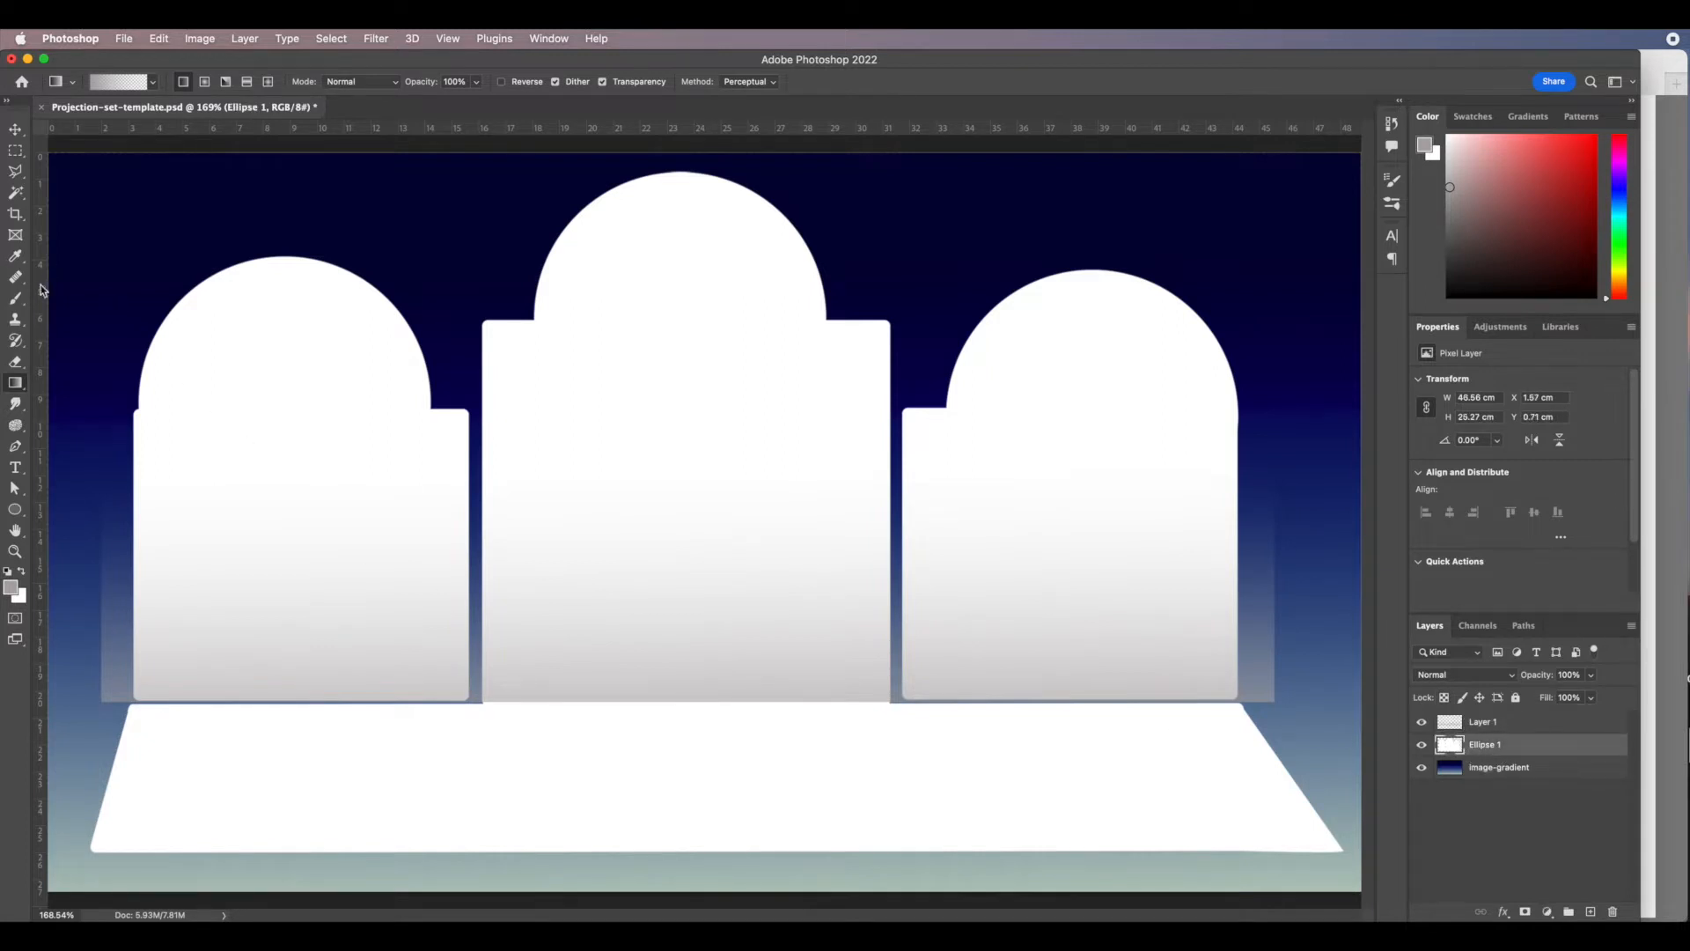
pyautogui.click(16, 193)
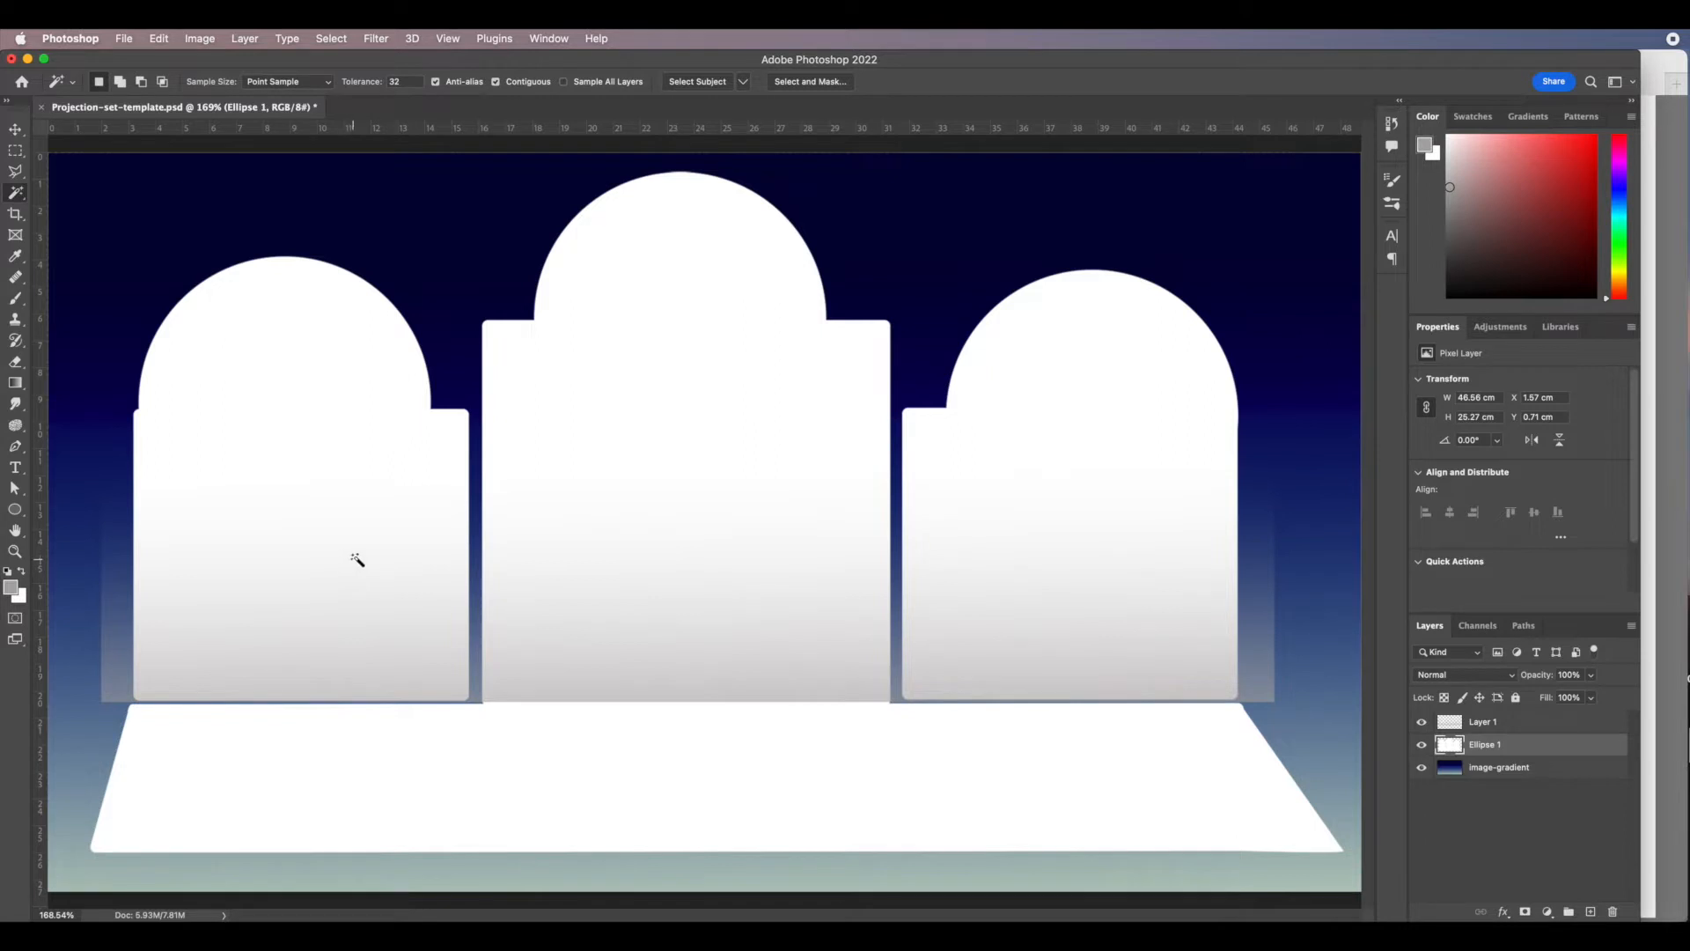
pyautogui.click(416, 543)
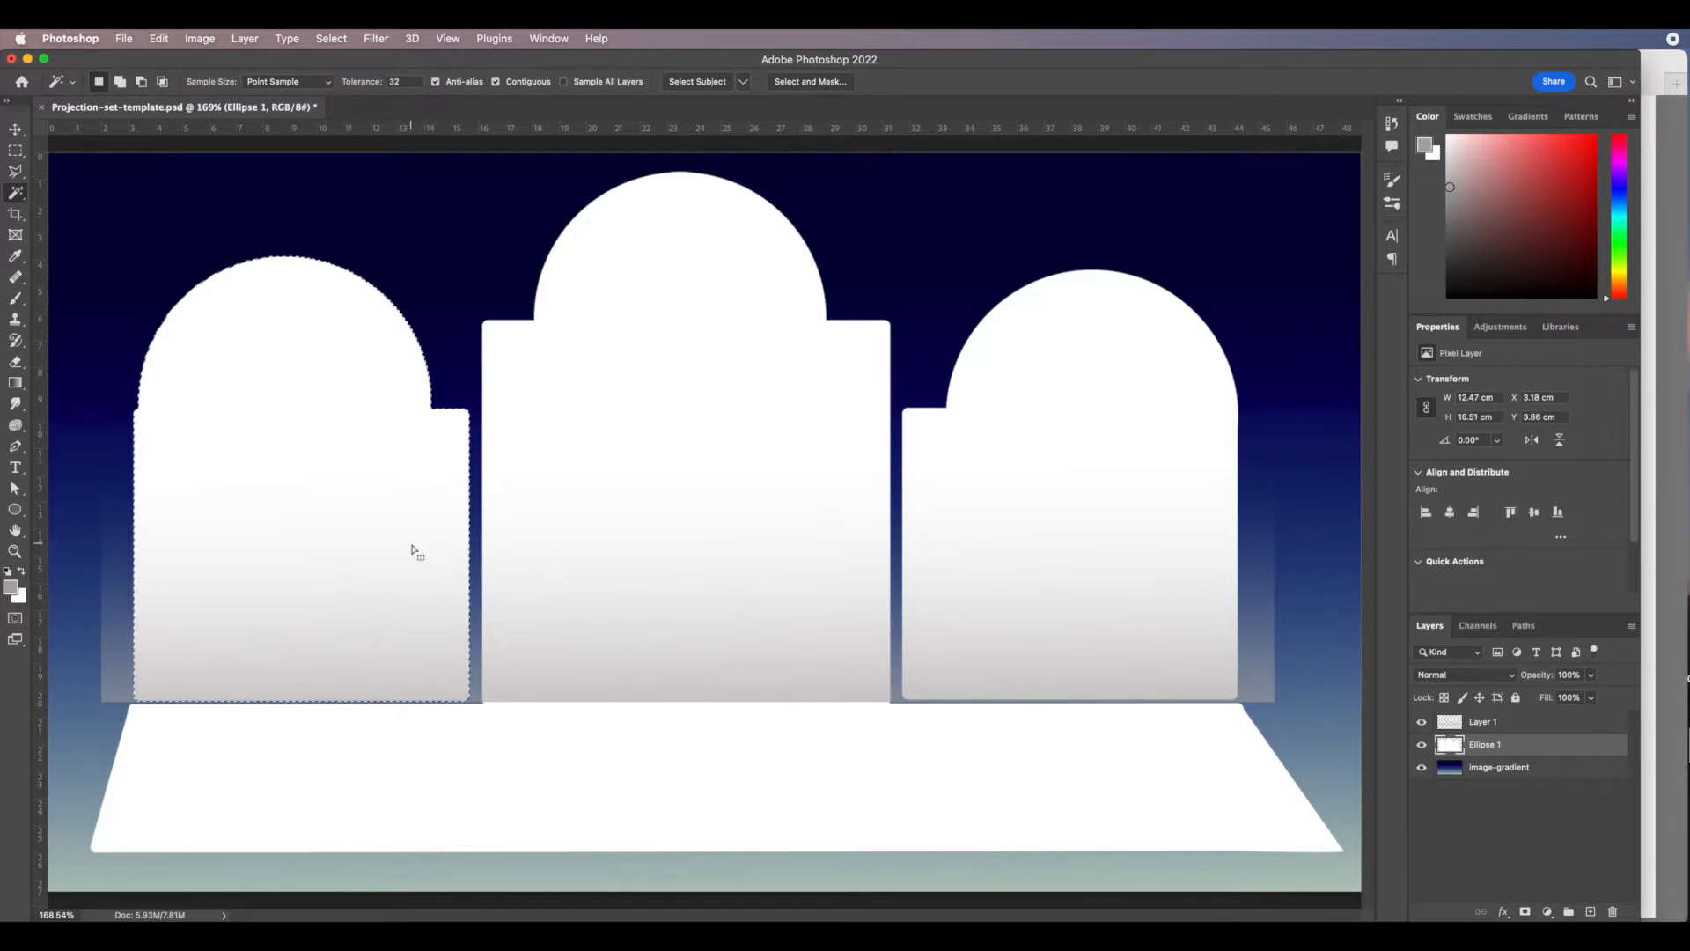
pyautogui.keyDown('shift'); pyautogui.click(800, 581); pyautogui.keyUp('shift')
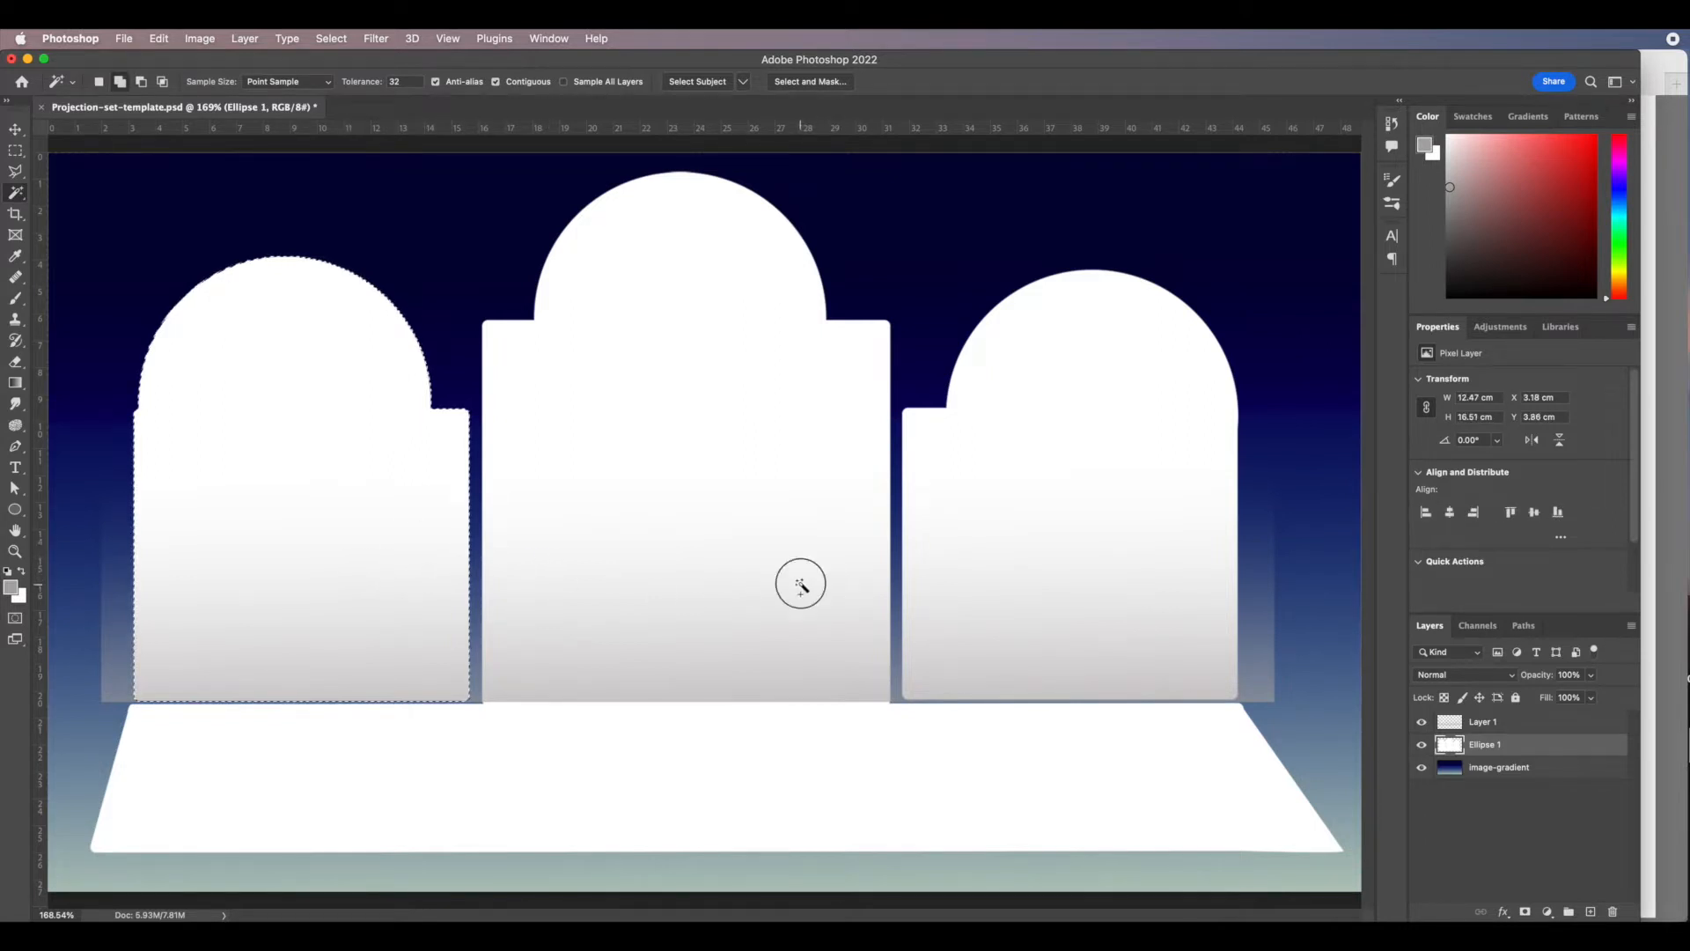
pyautogui.keyDown('shift'); pyautogui.click(1056, 599); pyautogui.keyUp('shift')
pyautogui.keyDown('shift'); pyautogui.click(755, 810); pyautogui.keyUp('shift')
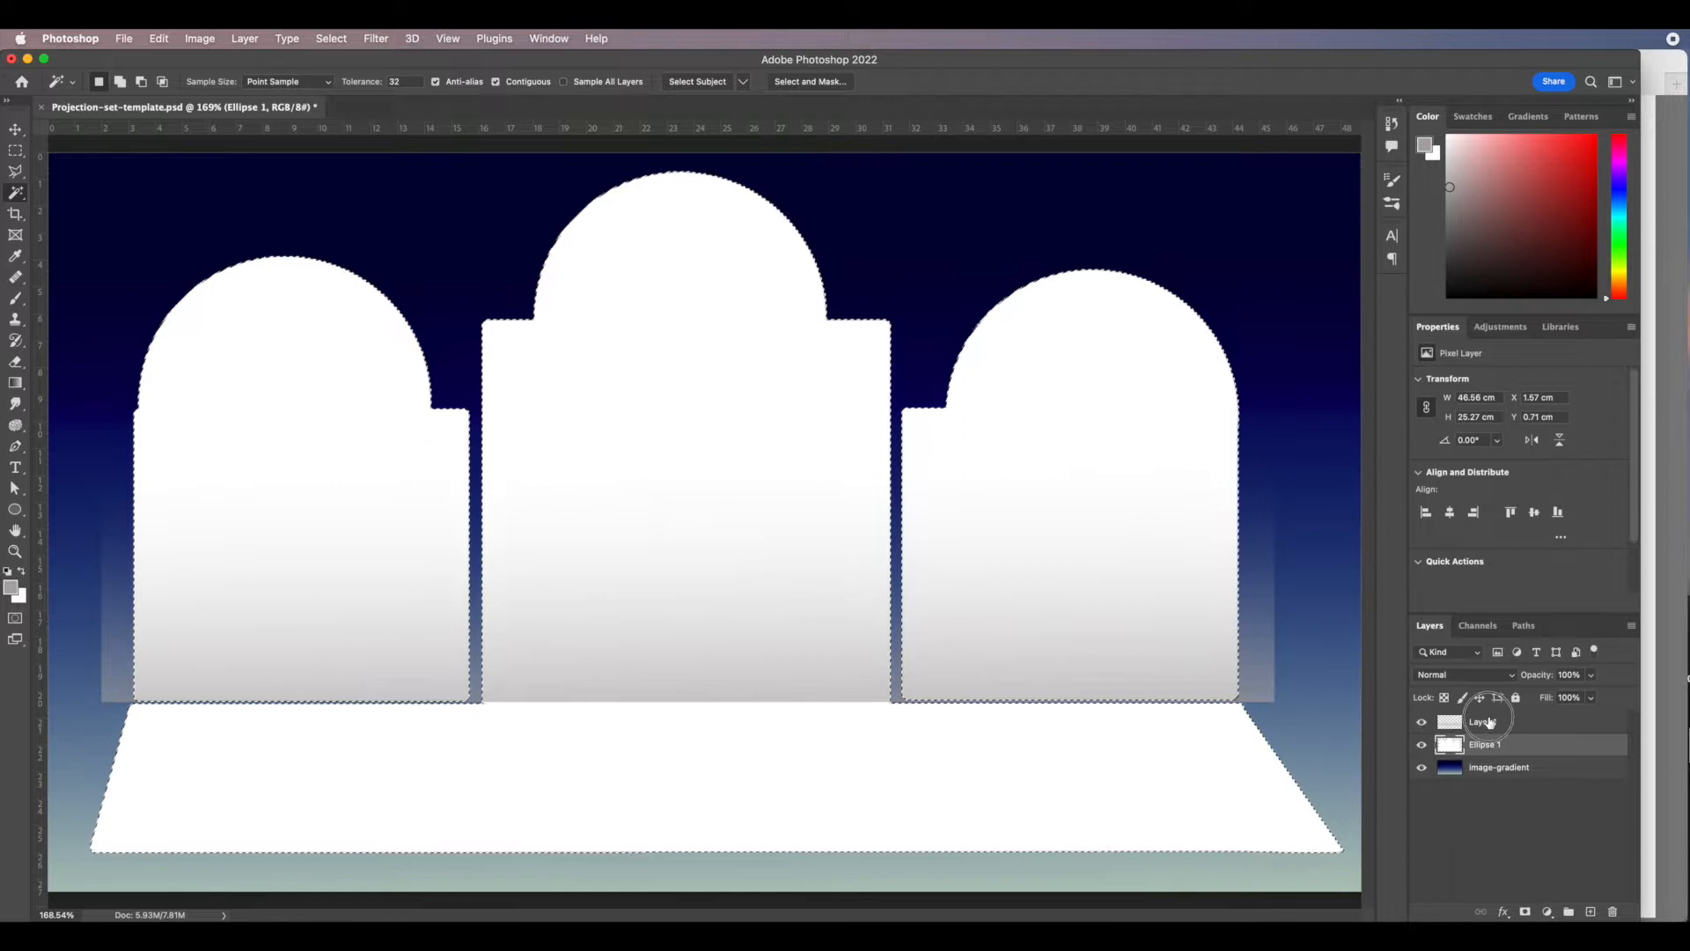
pyautogui.click(1489, 722)
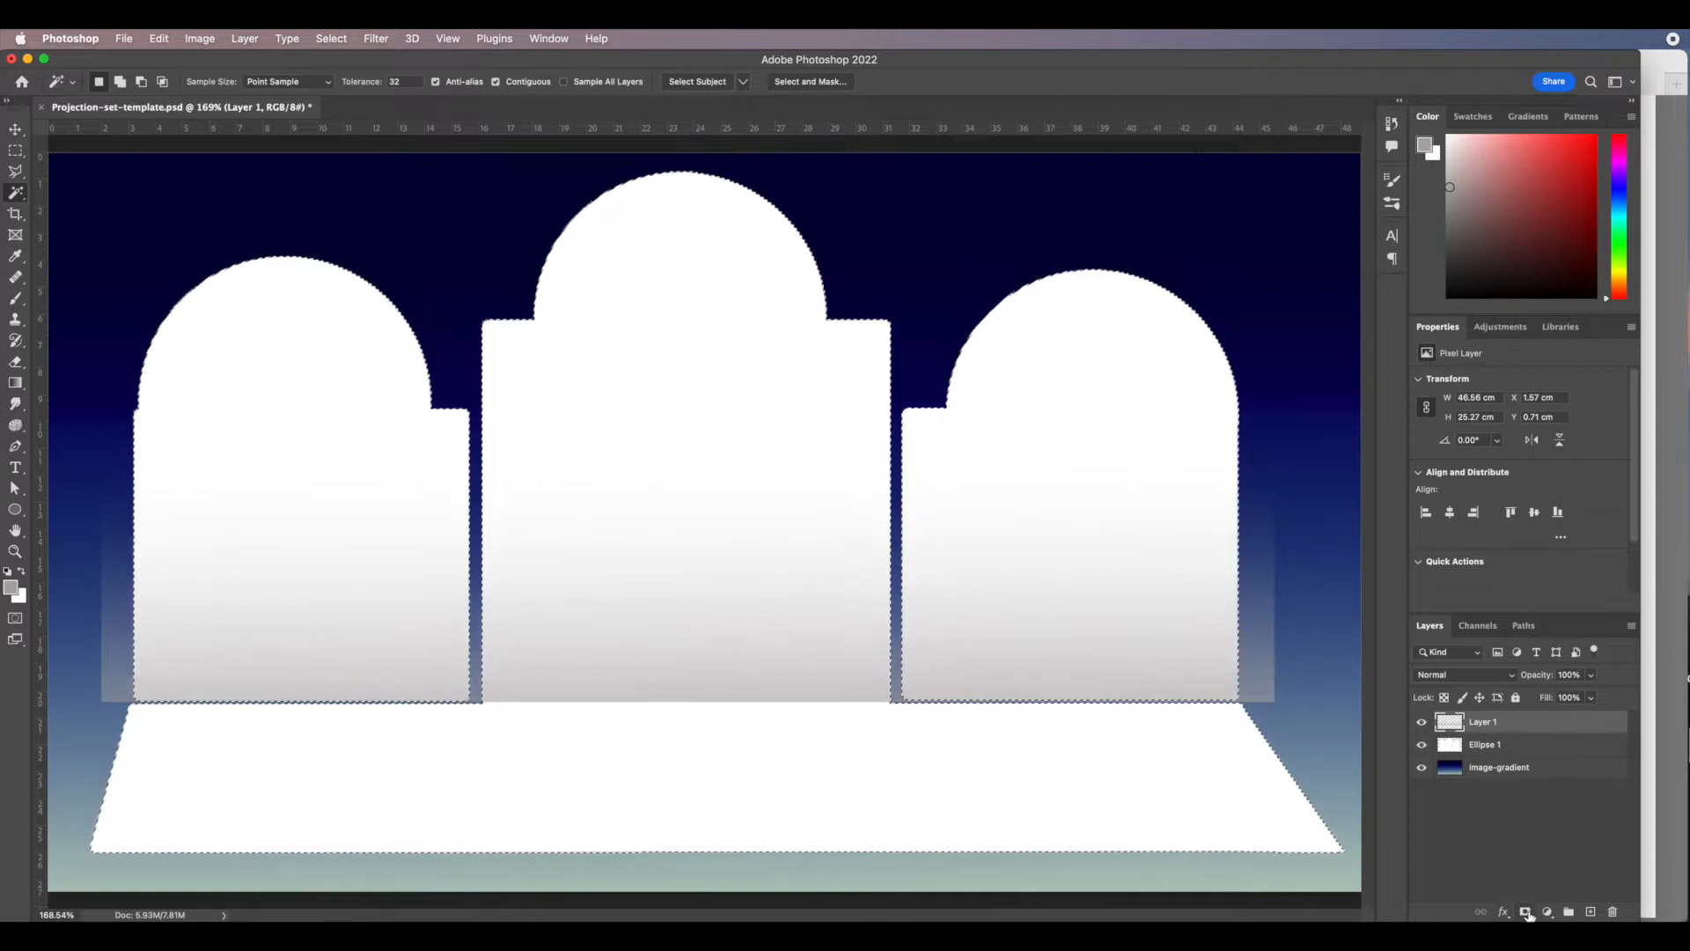
pyautogui.click(1526, 912)
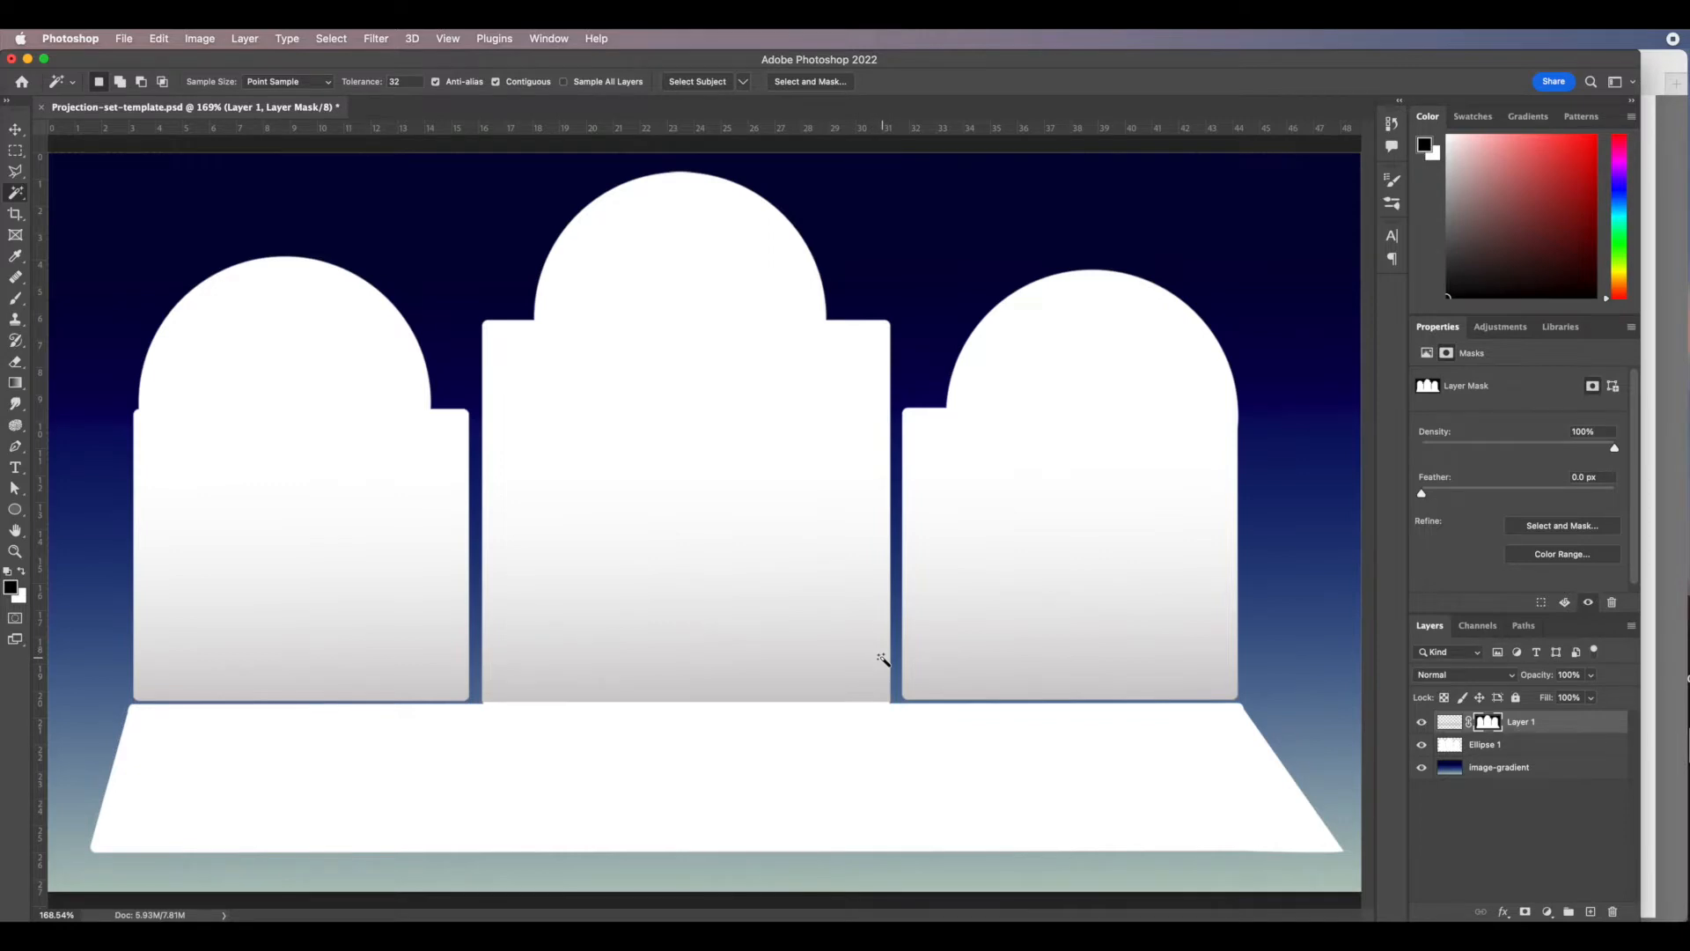
# Minimise the open document windows and view the 3D set renders Daisie-3D_set-front.png and Daisie-3D-top.png in Preview.
pyautogui.click(27, 62)
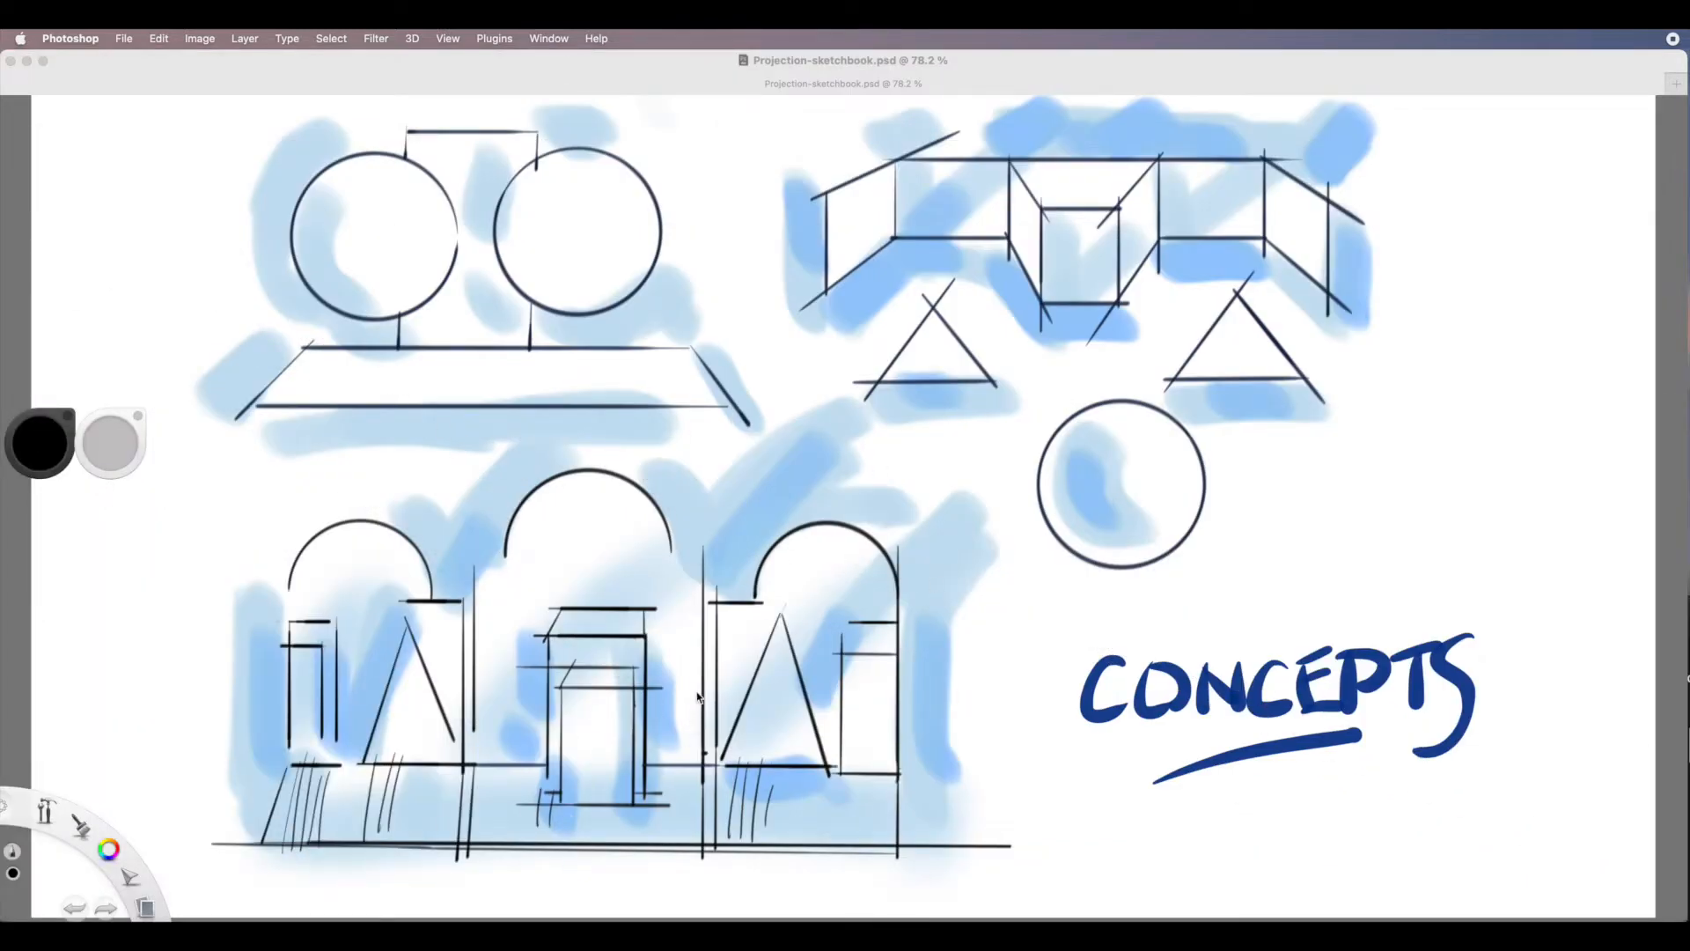
pyautogui.click(27, 61)
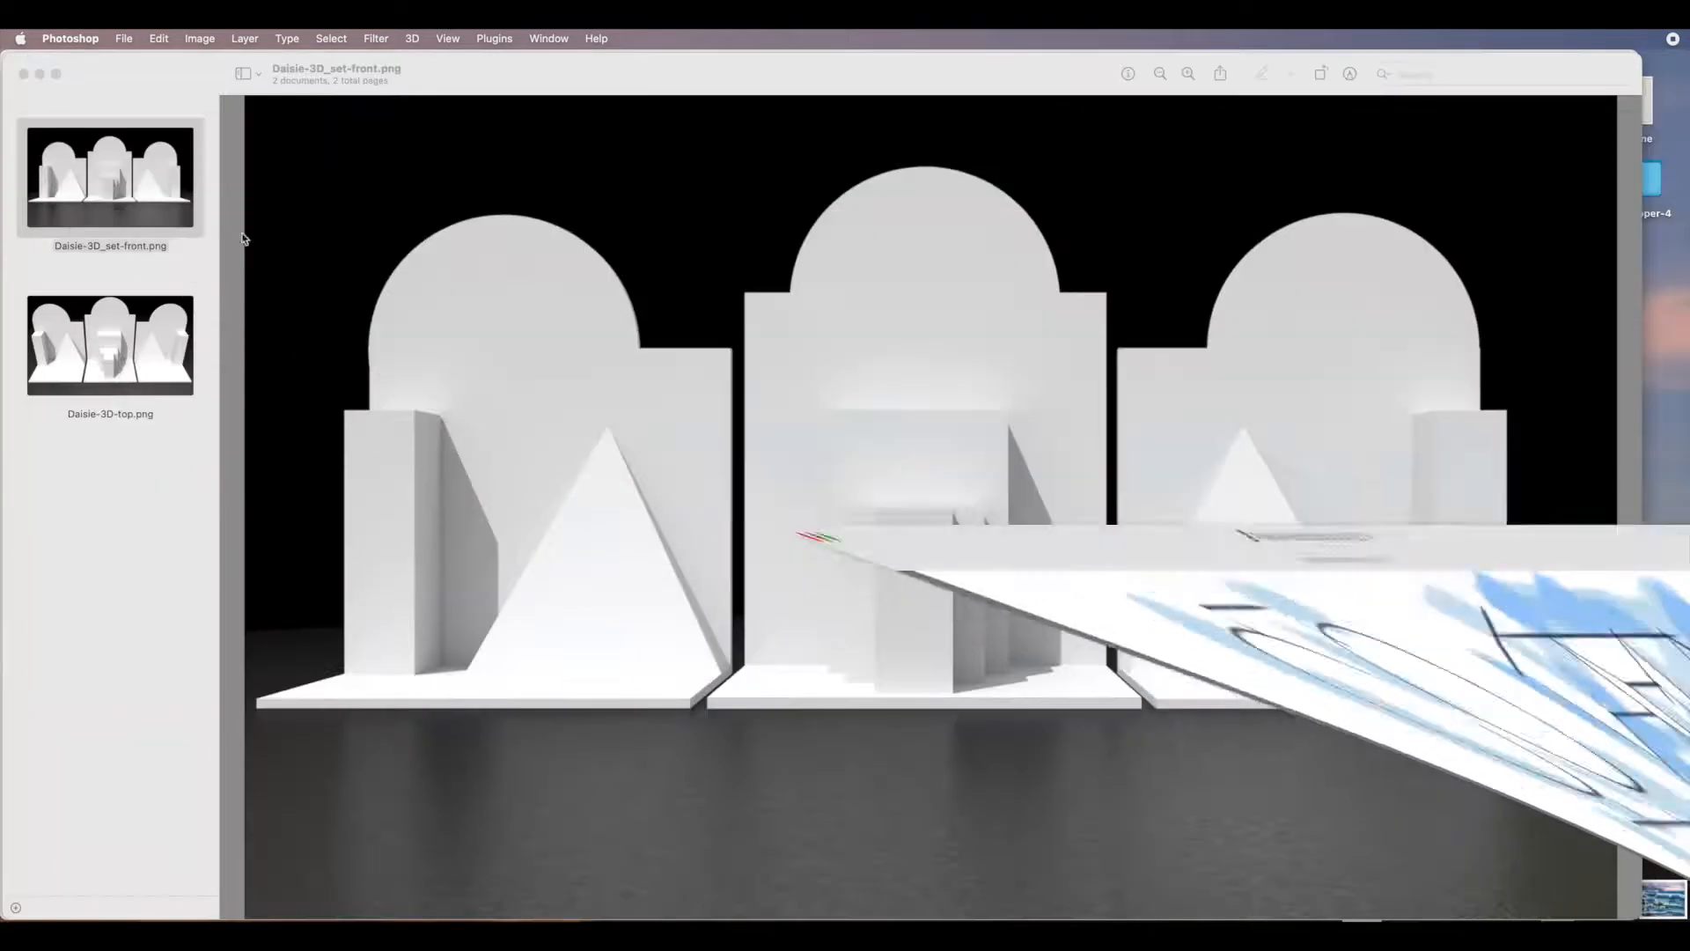
pyautogui.click(120, 314)
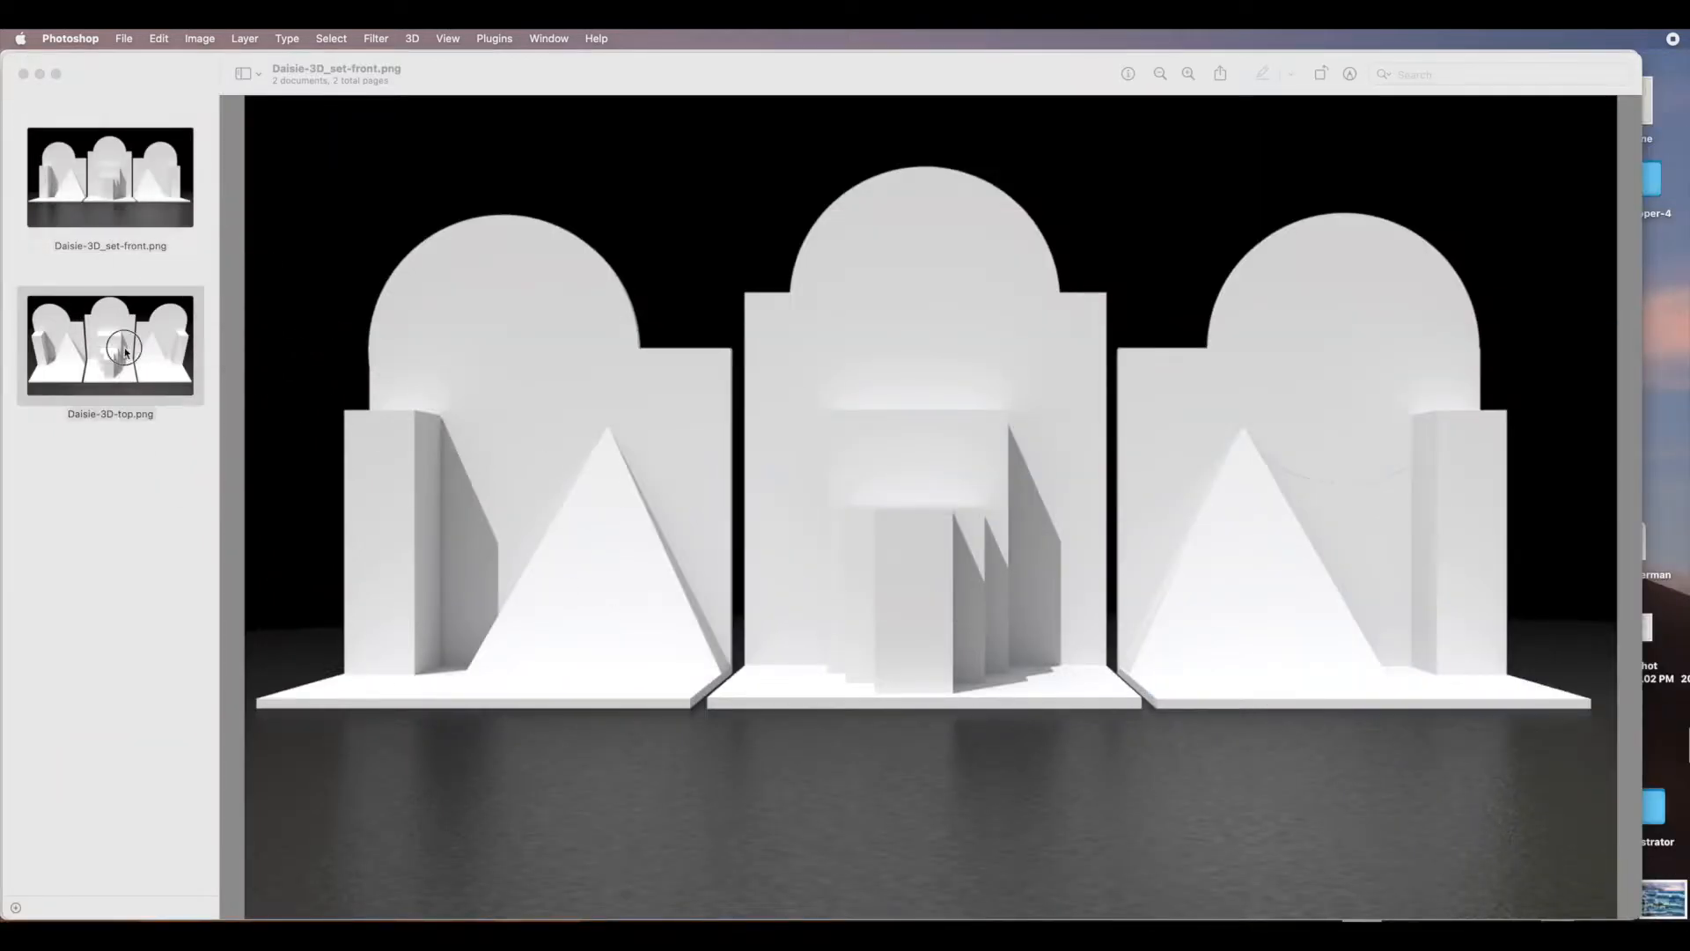
pyautogui.moveTo(147, 193); pyautogui.dragTo(138, 355)
pyautogui.click(139, 356)
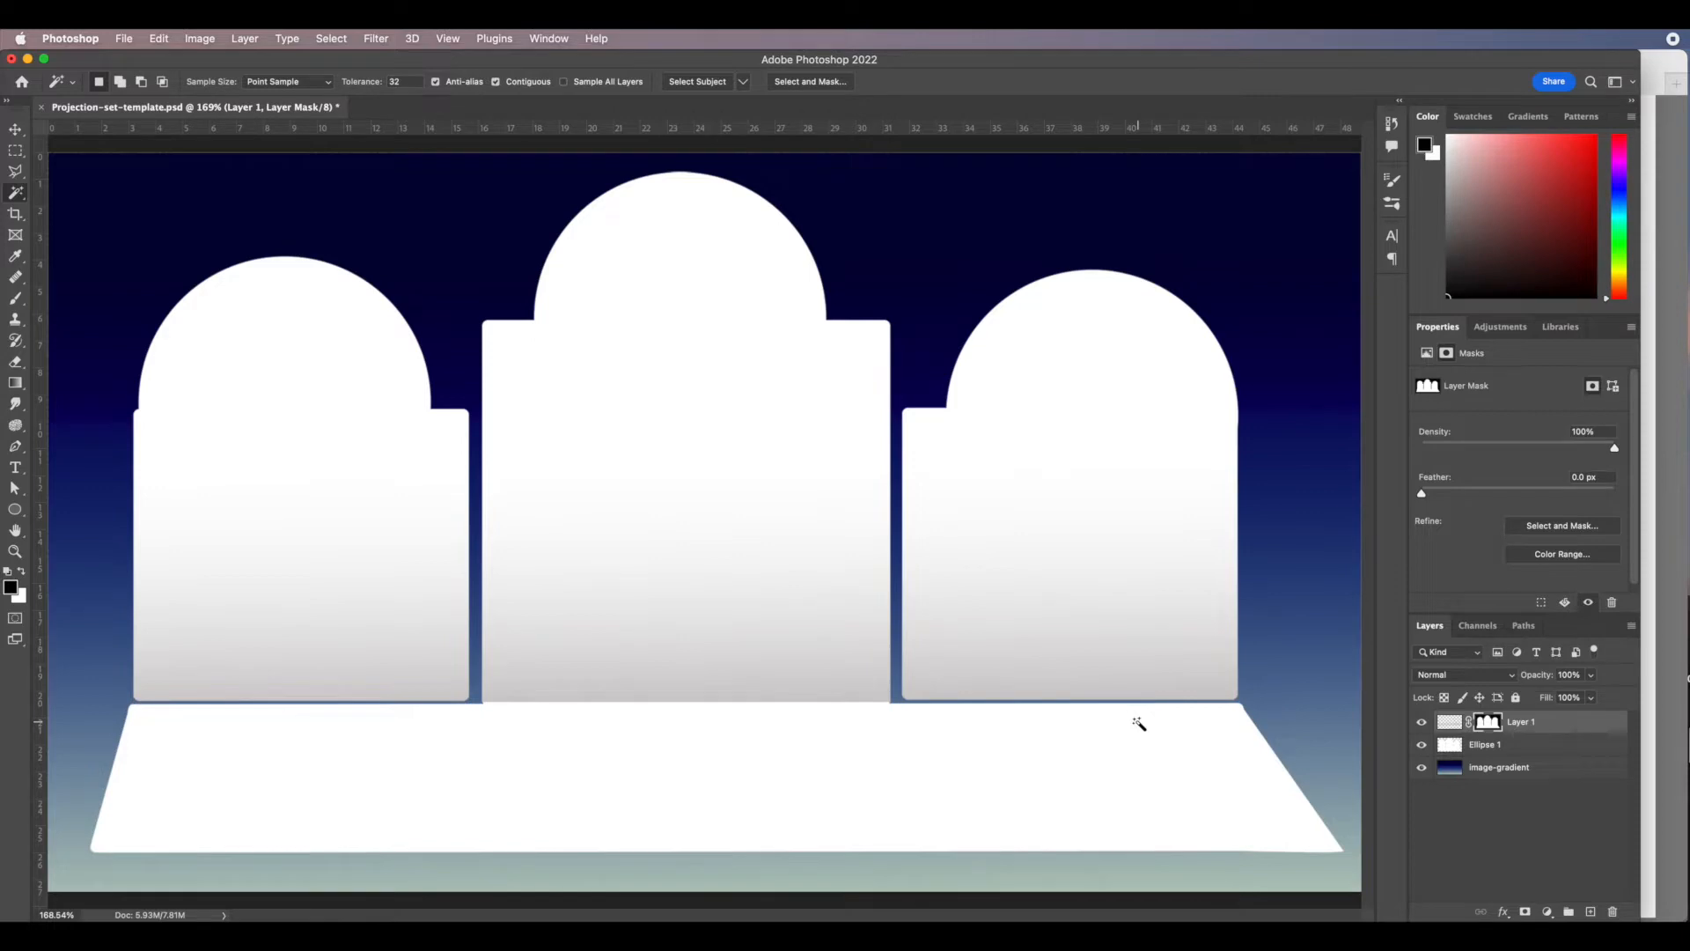
# Switch to SketchBook, close Projection-sketchbook.psd without saving, and close the Preview window with the 3D renders.
pyautogui.click(28, 59)
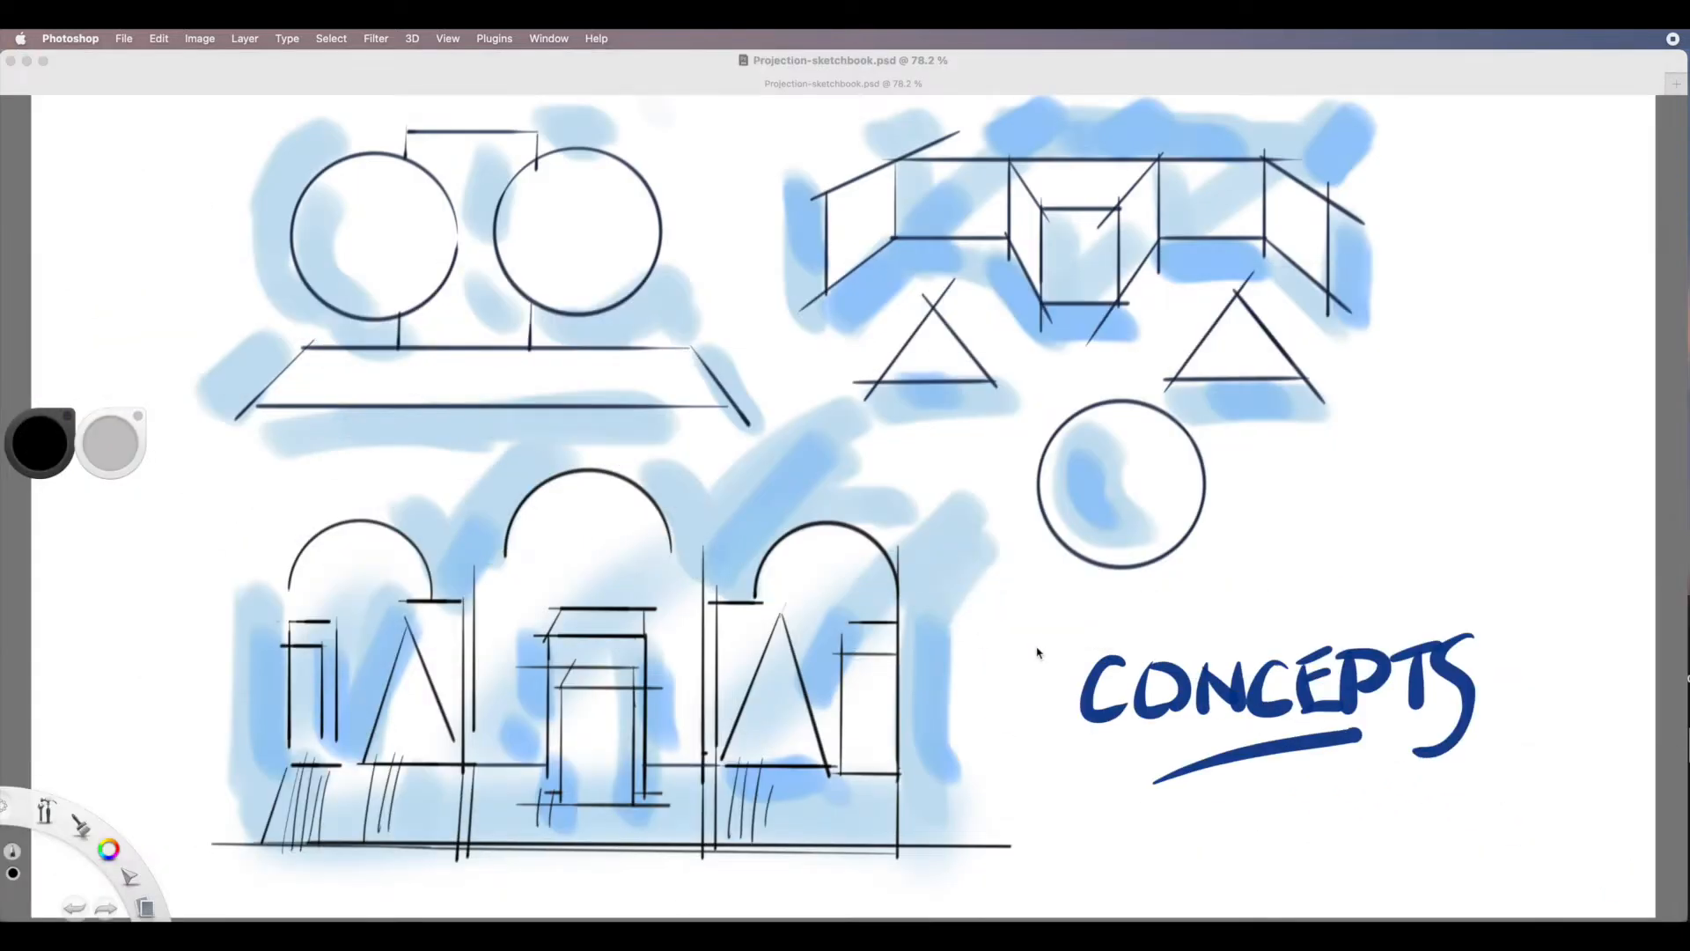
pyautogui.click(1135, 806)
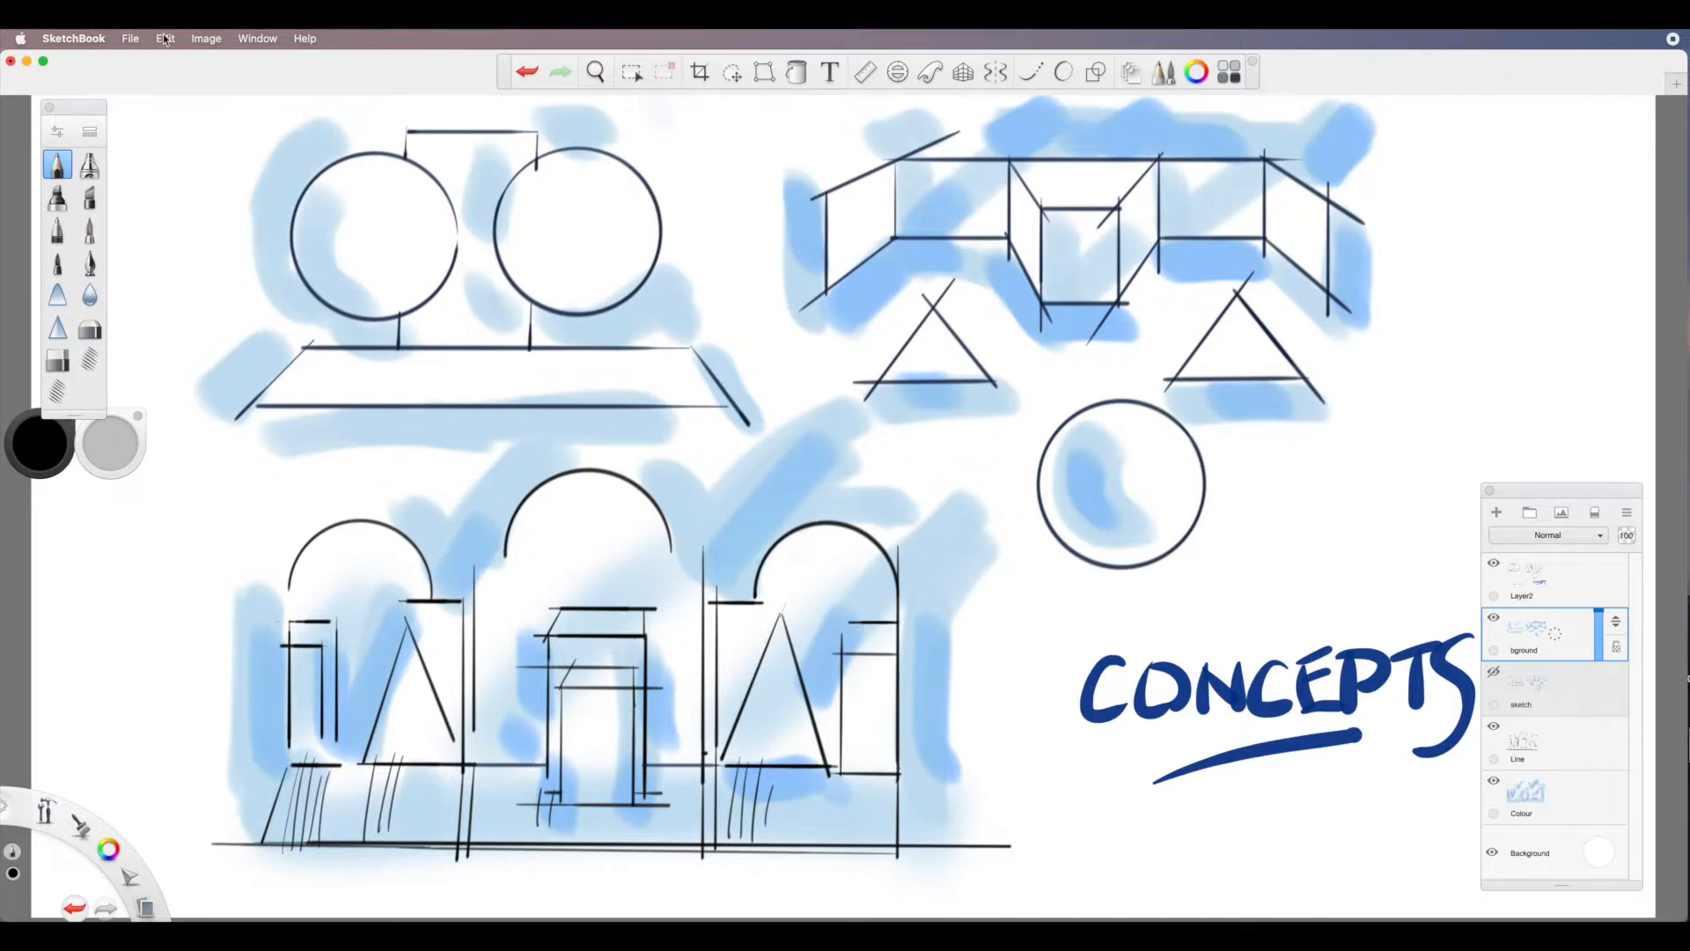
pyautogui.click(129, 38)
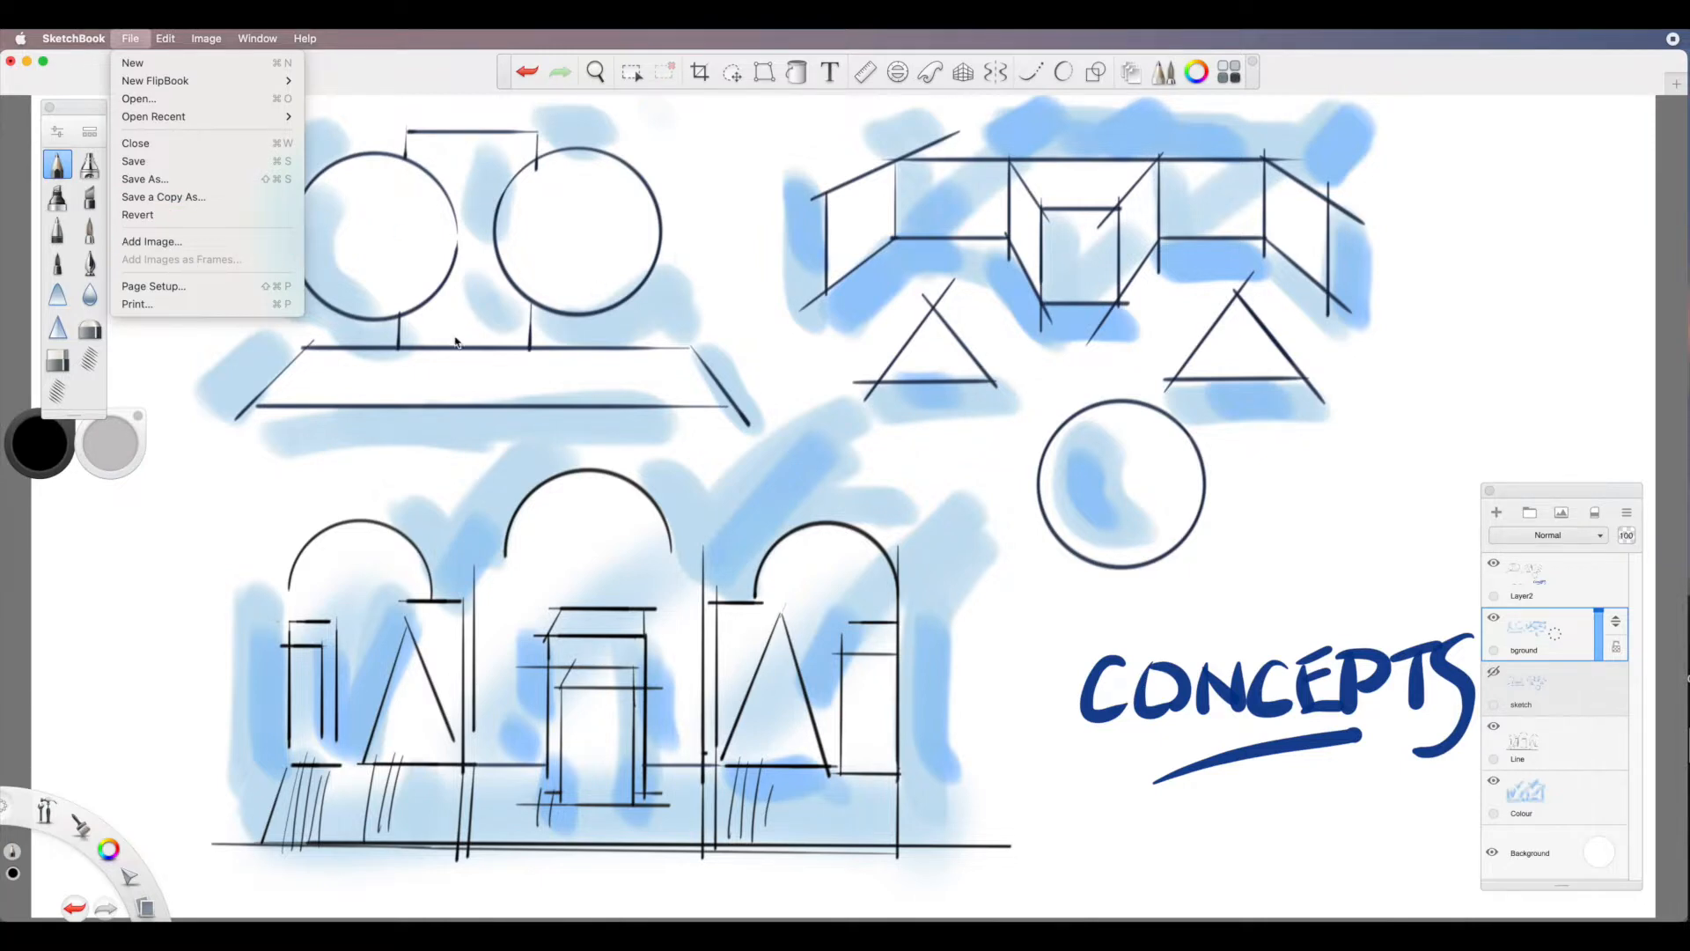
pyautogui.click(10, 63)
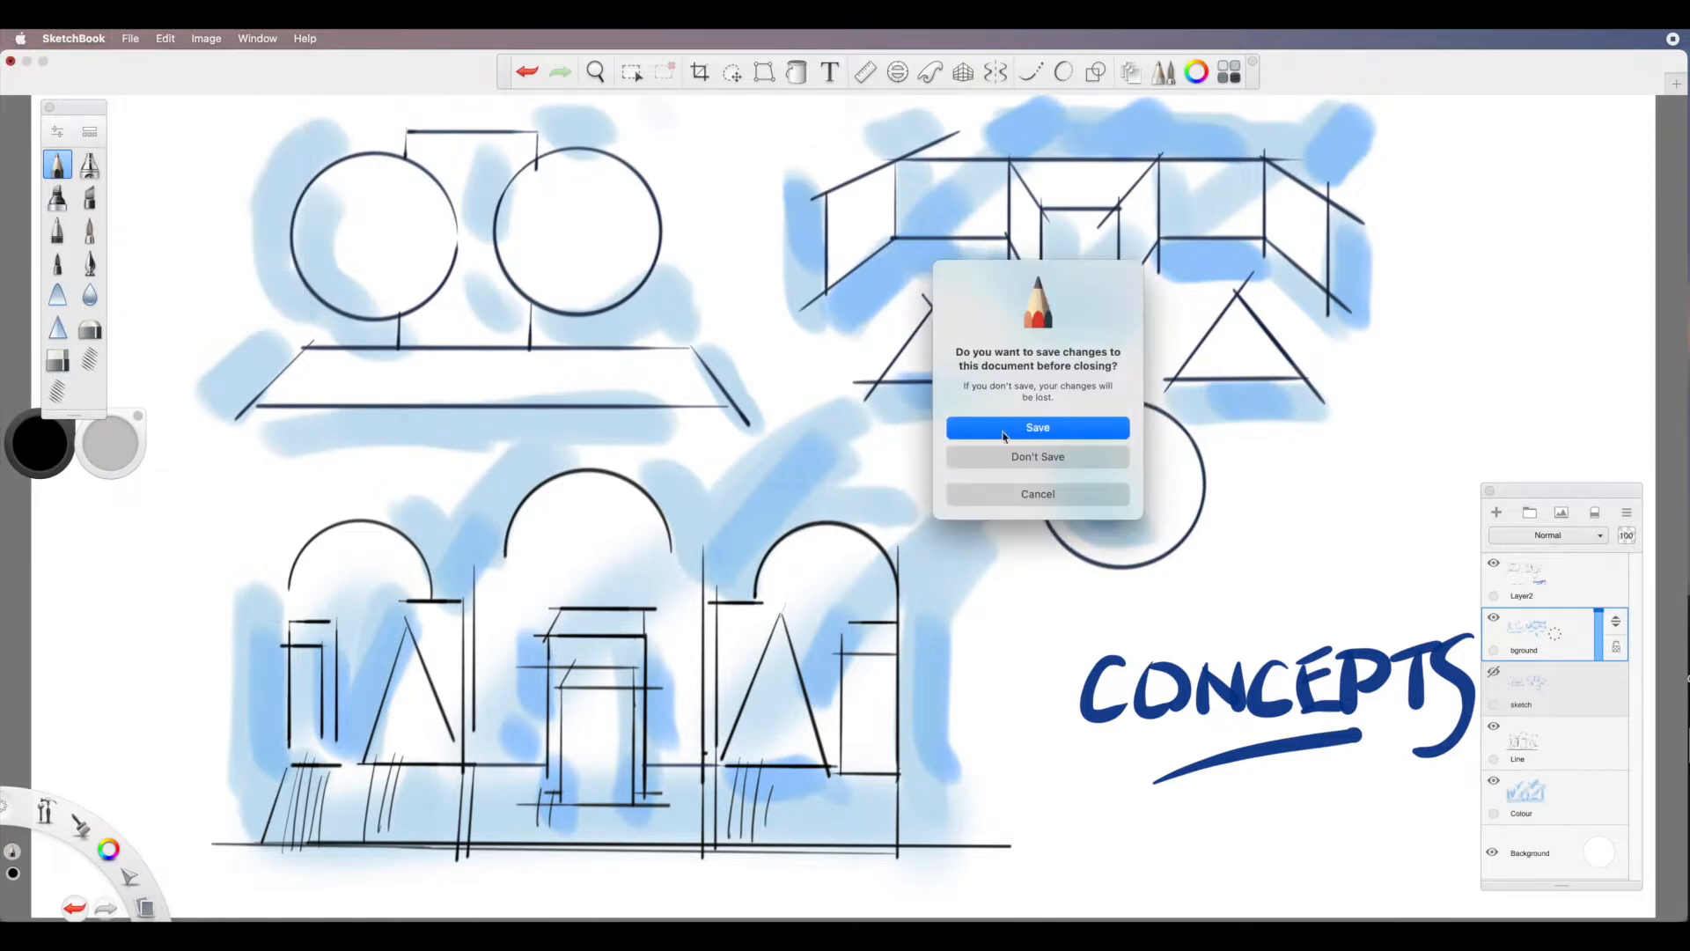
pyautogui.click(1048, 459)
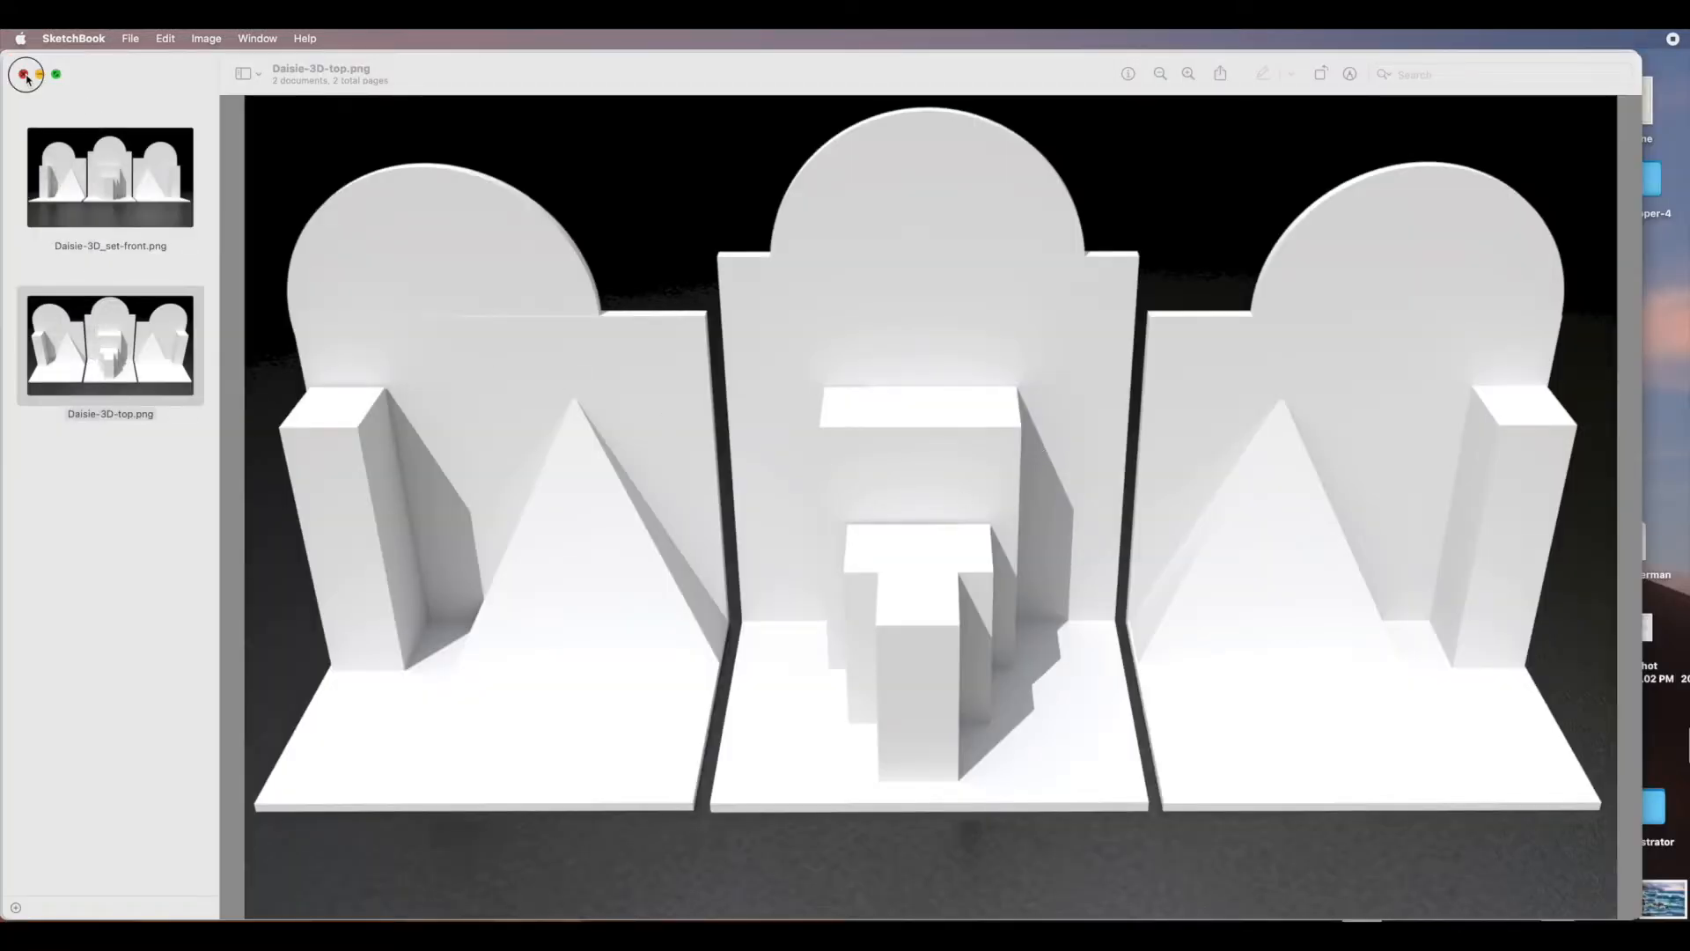
pyautogui.click(23, 73)
# Open Projection-sketchbook-concepts.jpg from the Daisie-projection-show folder in Photoshop and add a new empty layer to it.
pyautogui.click(532, 231)
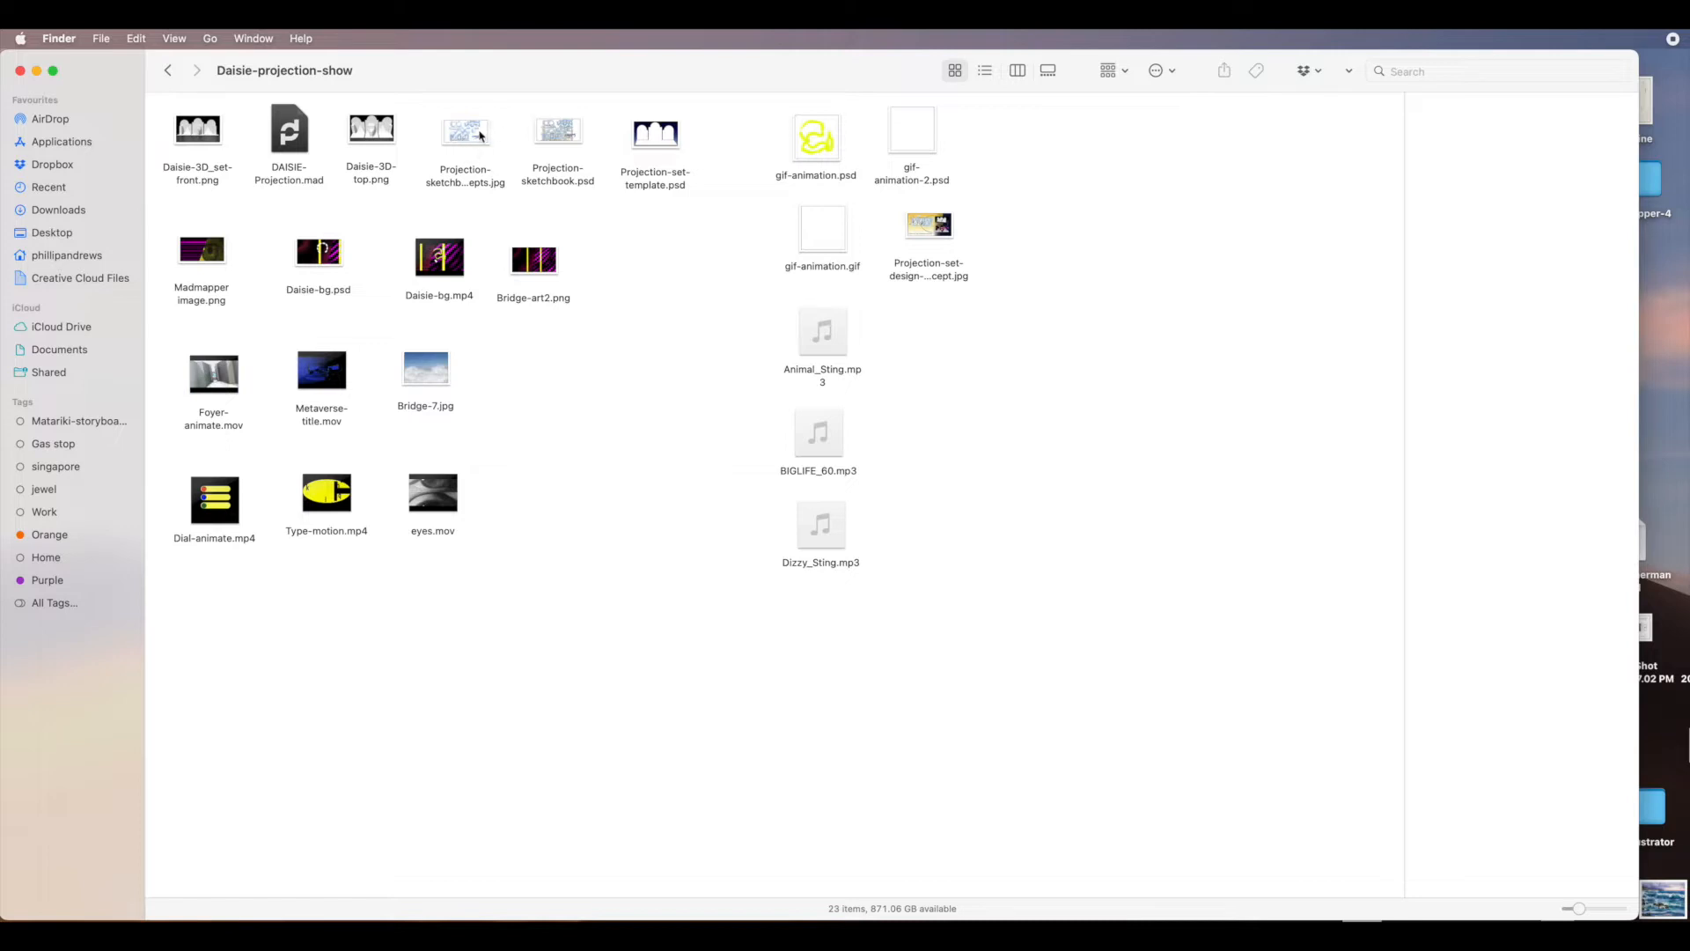
pyautogui.moveTo(474, 141)
pyautogui.mouseDown()
pyautogui.moveTo(591, 550)
pyautogui.moveTo(836, 893)
pyautogui.moveTo(876, 878)
pyautogui.moveTo(780, 784)
pyautogui.mouseUp()
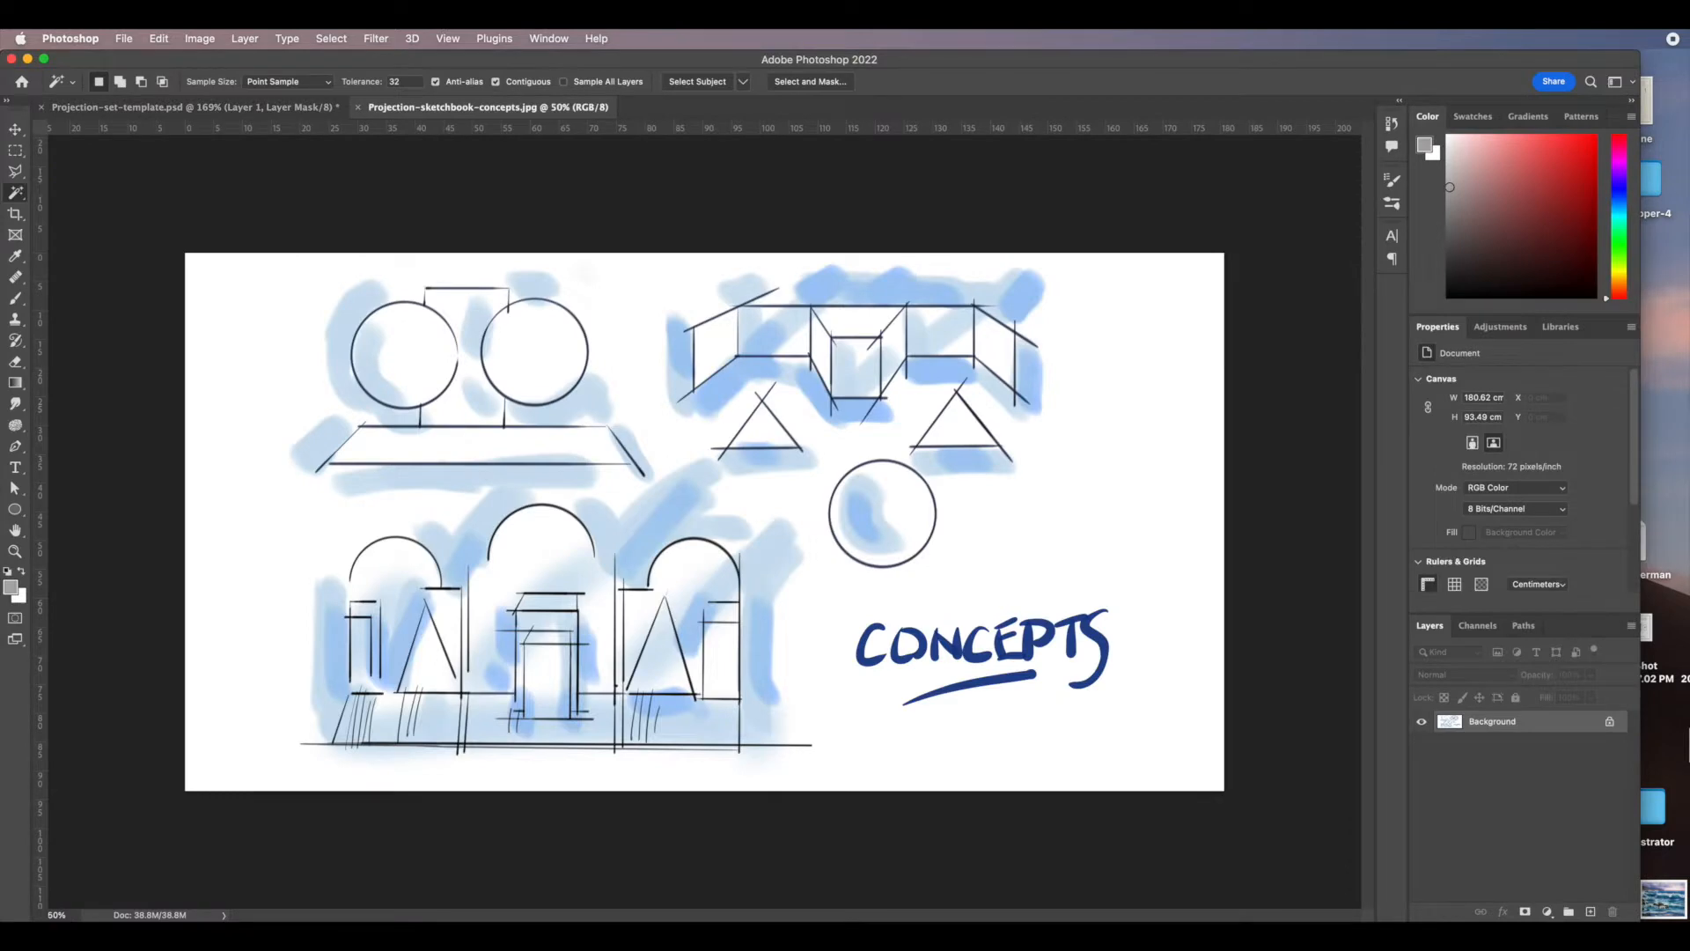
pyautogui.click(279, 106)
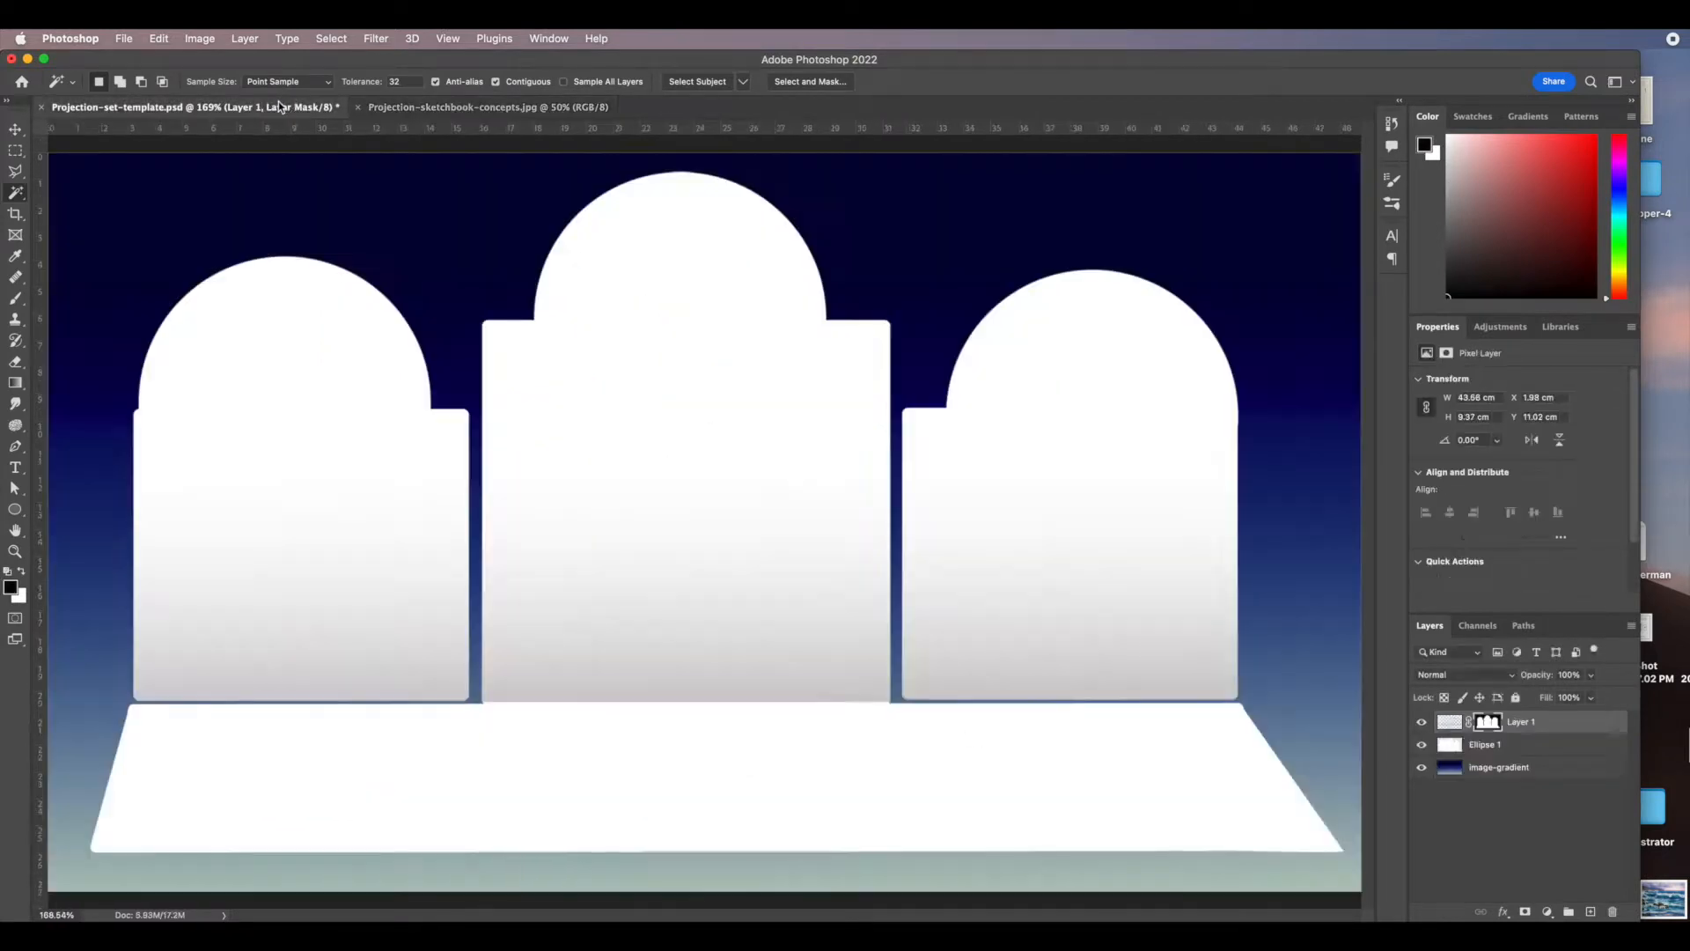
pyautogui.click(433, 110)
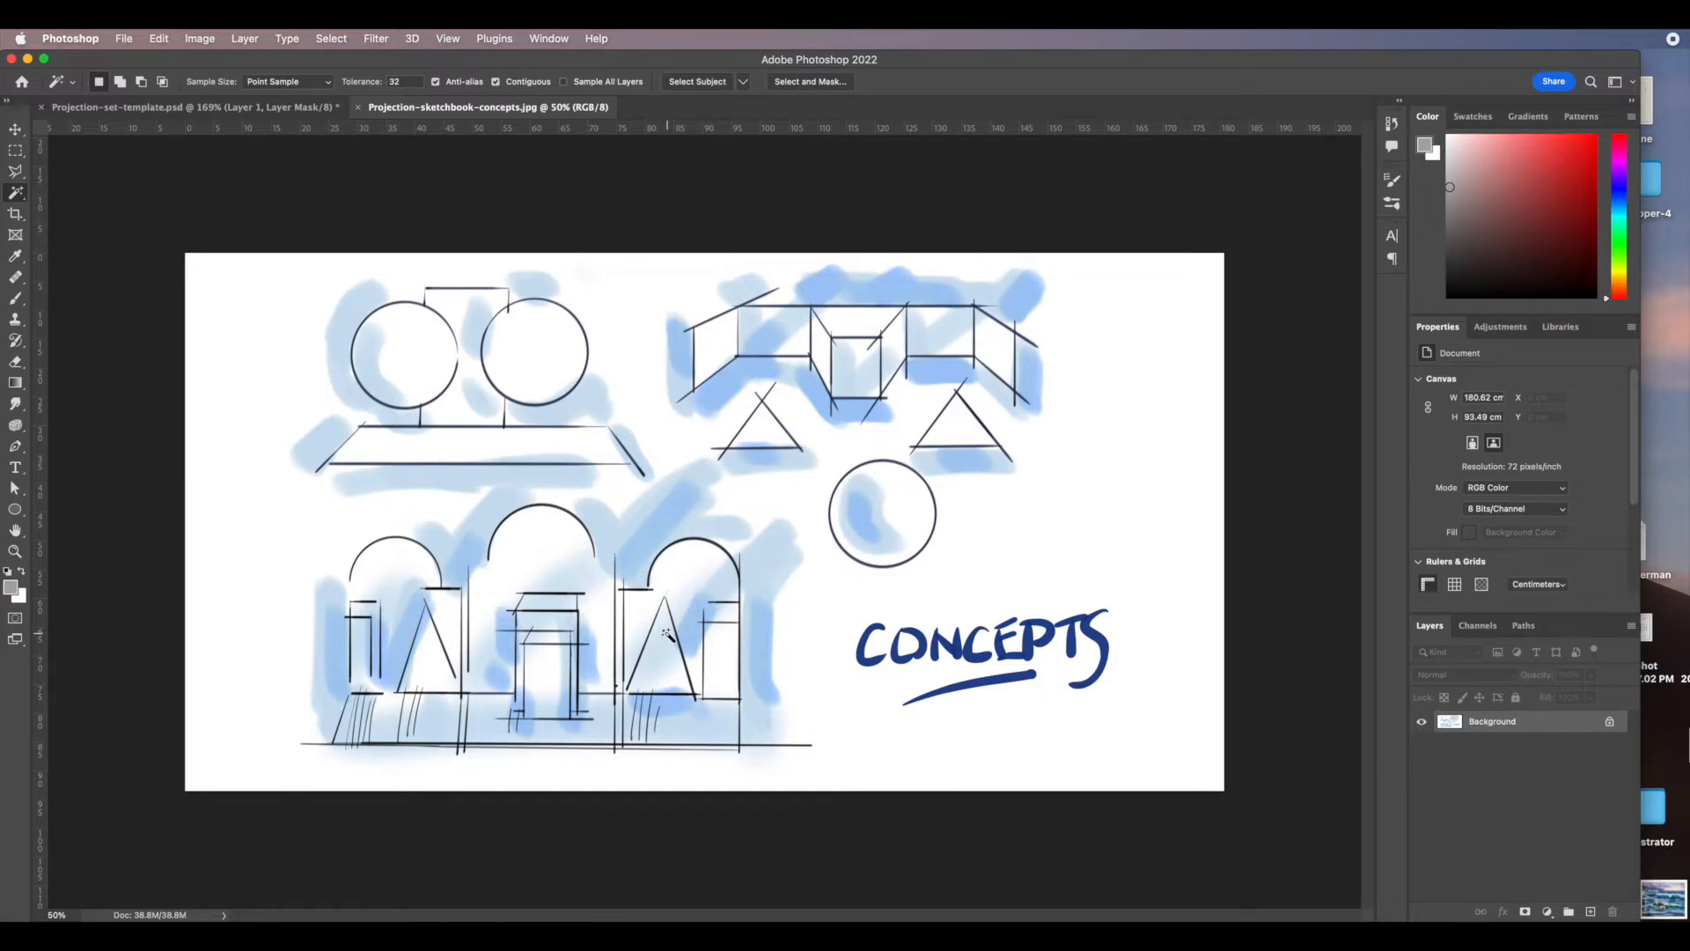
pyautogui.click(1591, 911)
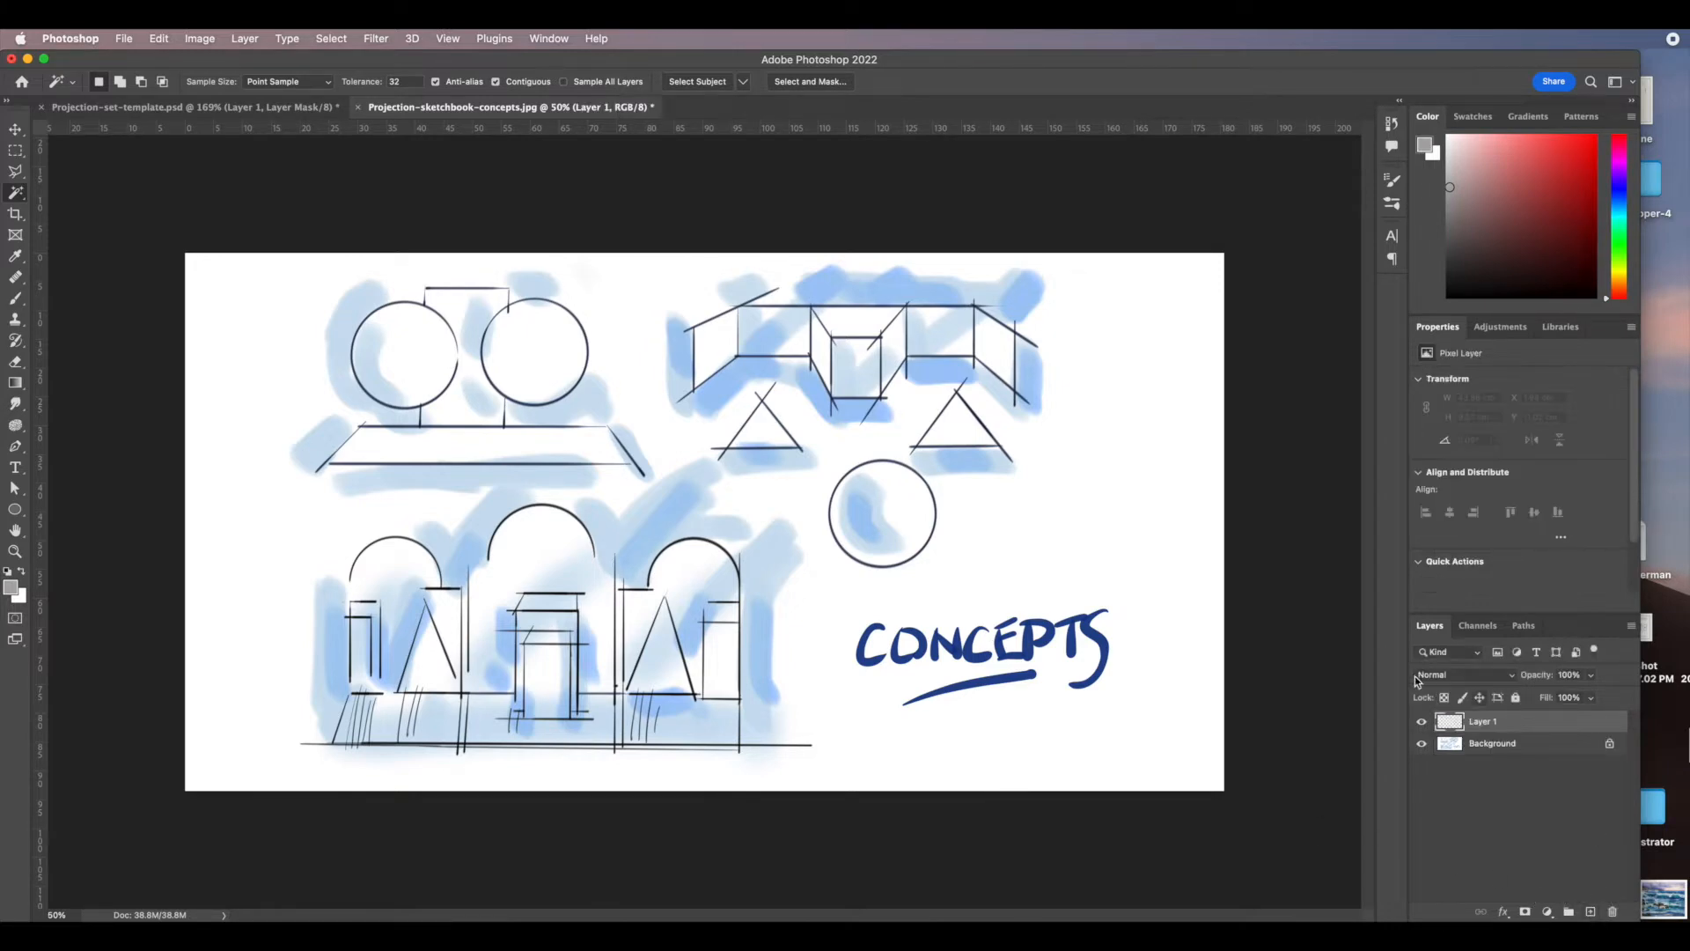
# Check the image size of the concept sketch document without changing it.
pyautogui.click(201, 40)
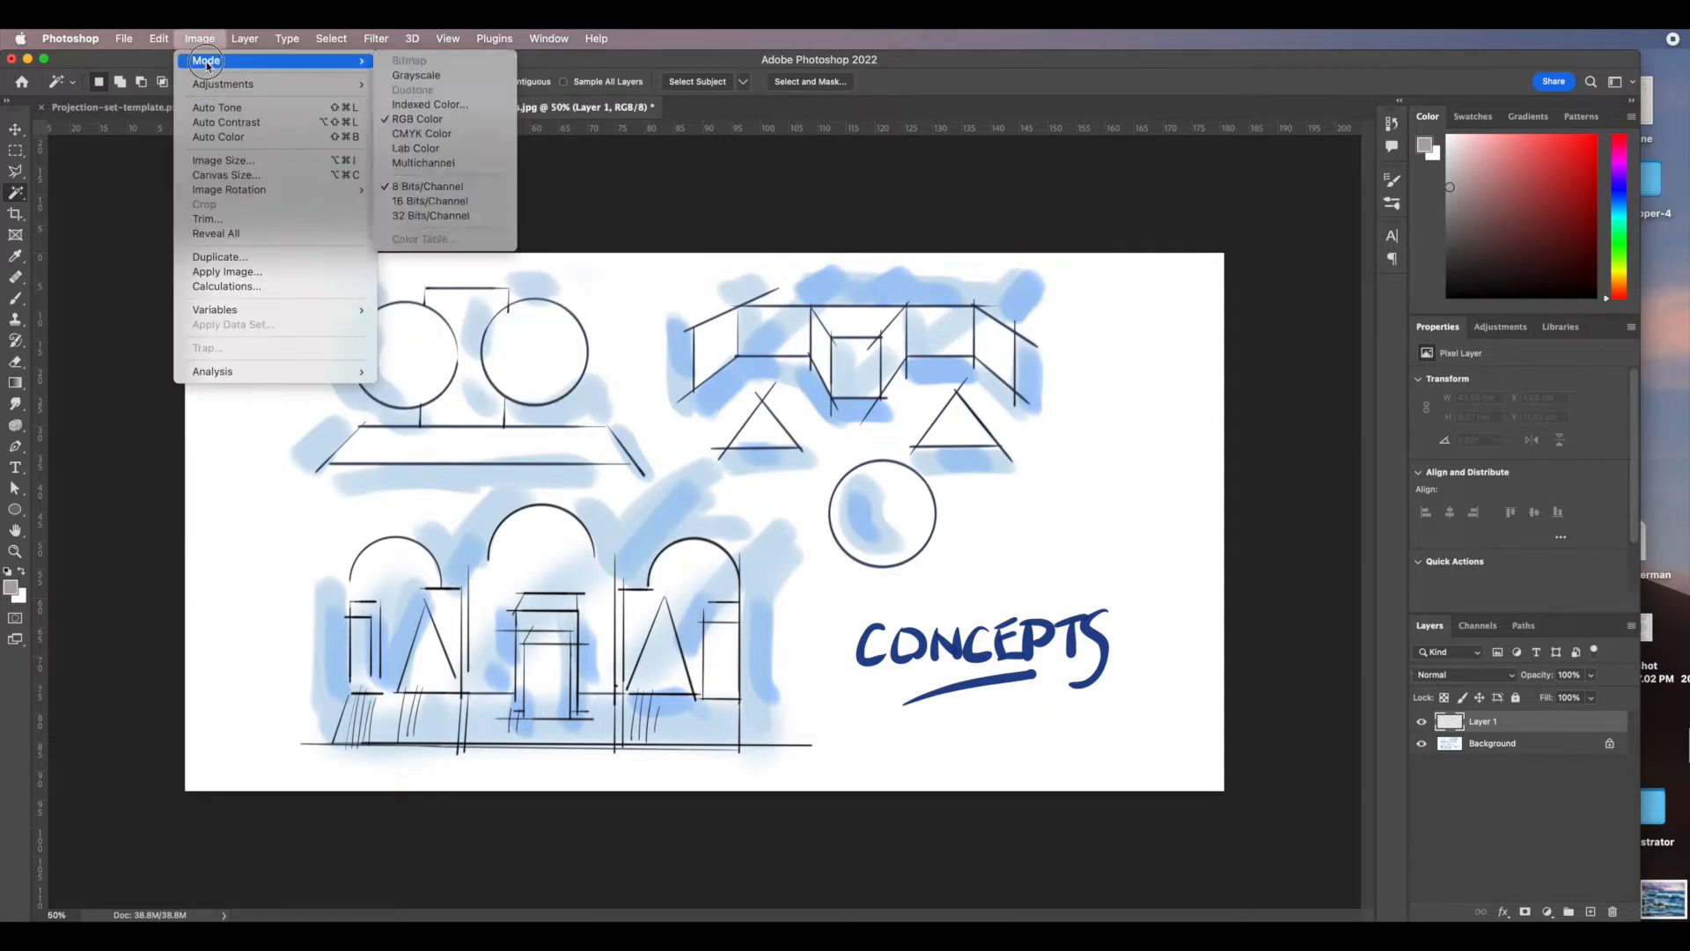
pyautogui.click(224, 160)
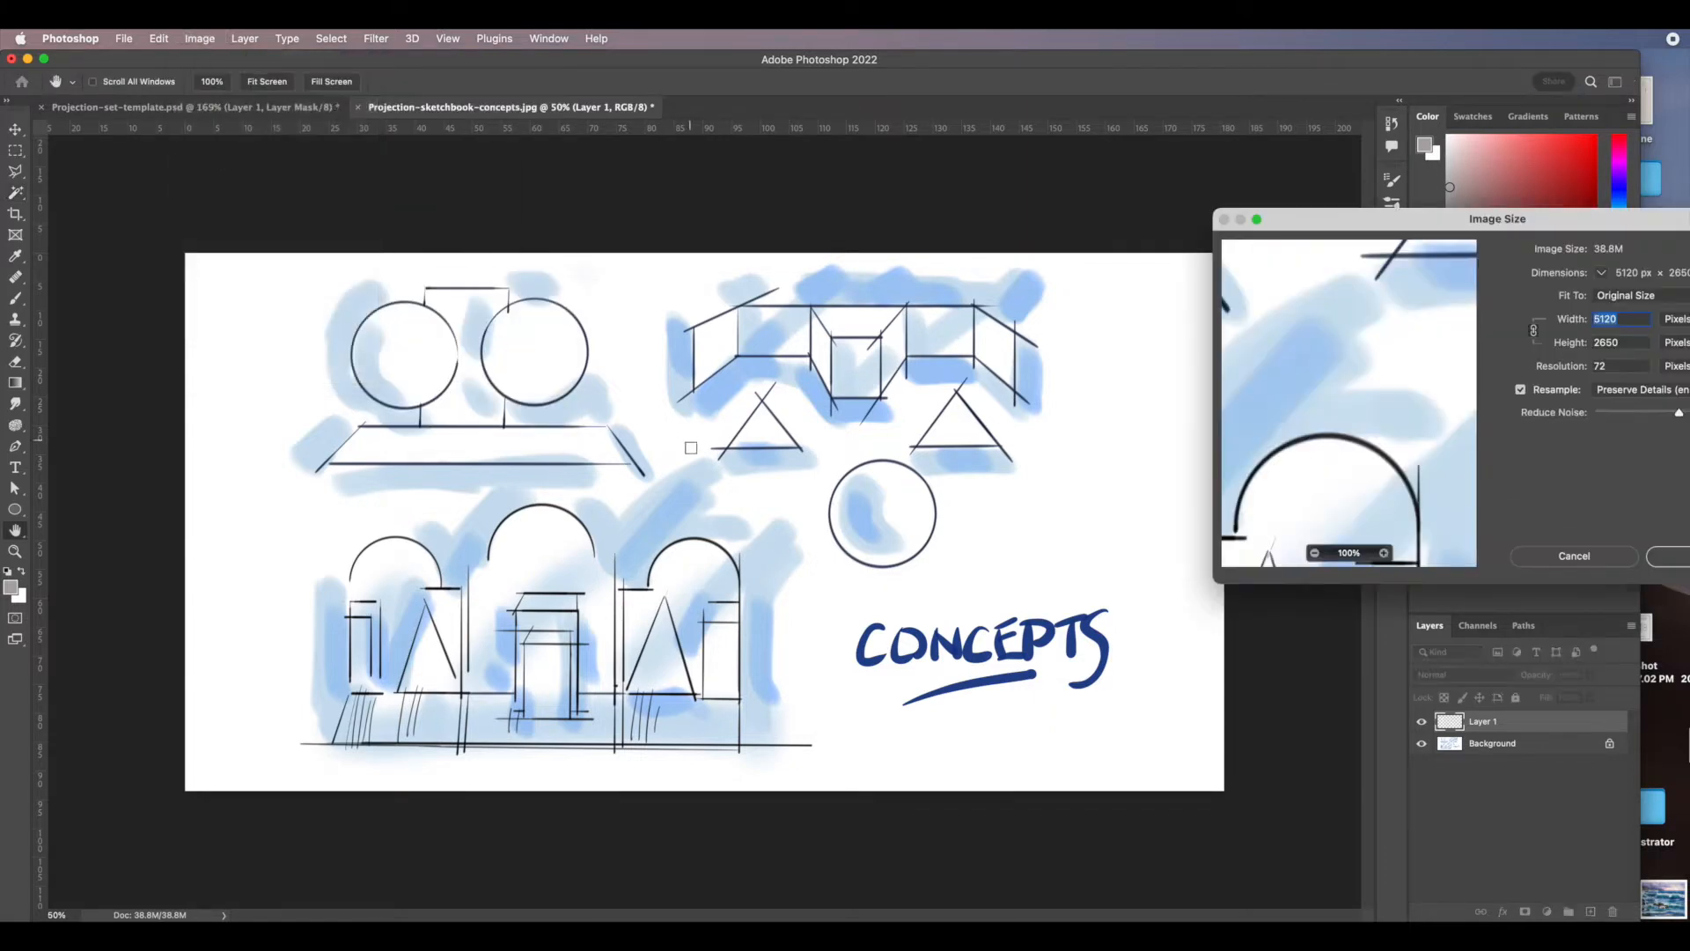
pyautogui.moveTo(1568, 247); pyautogui.dragTo(1324, 251)
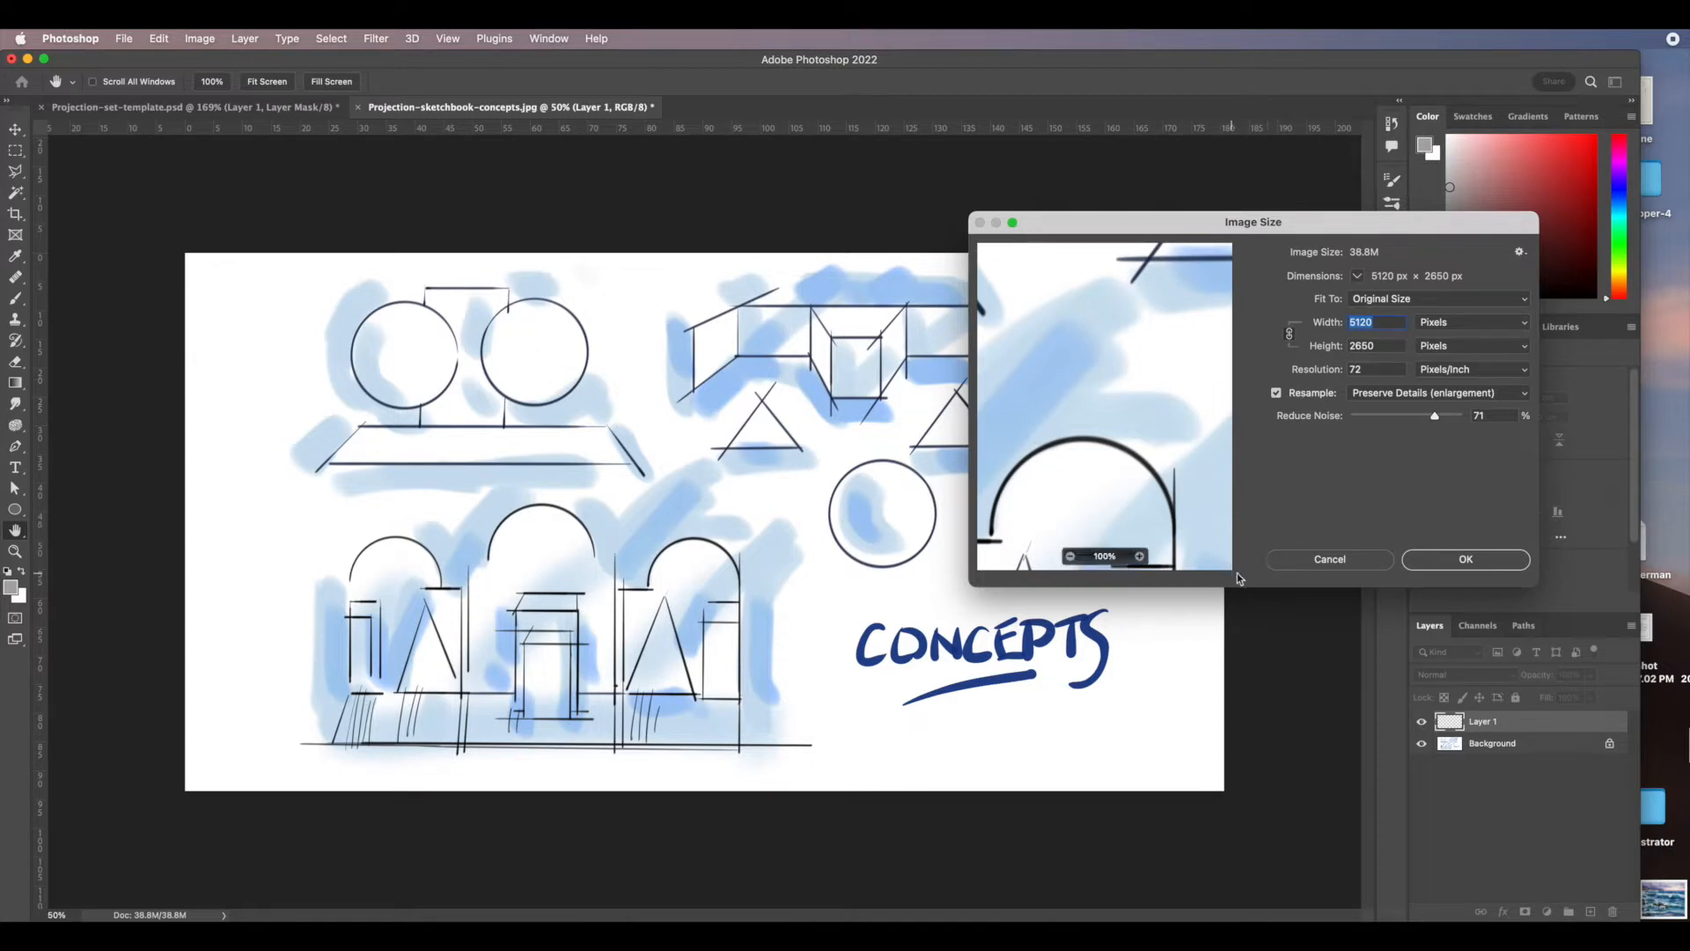
pyautogui.click(1335, 561)
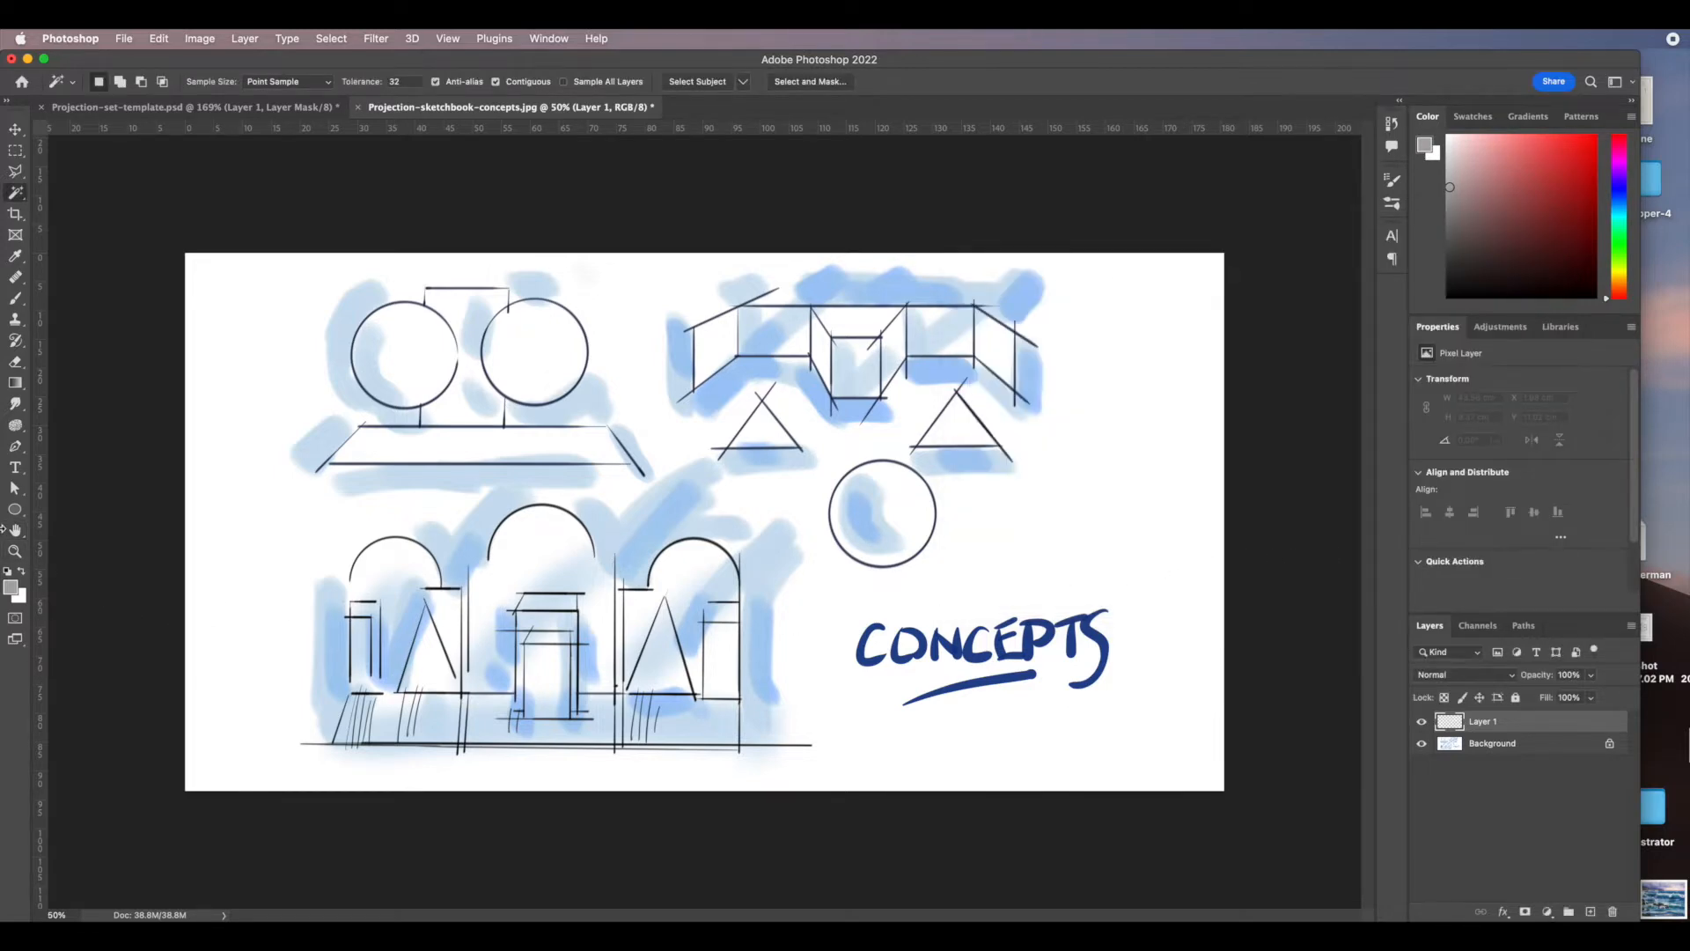
# Draw an unfilled rectangle shape about 557 × 523 px over the body of the leftmost arched panel in the stage sketch.
pyautogui.click(16, 512)
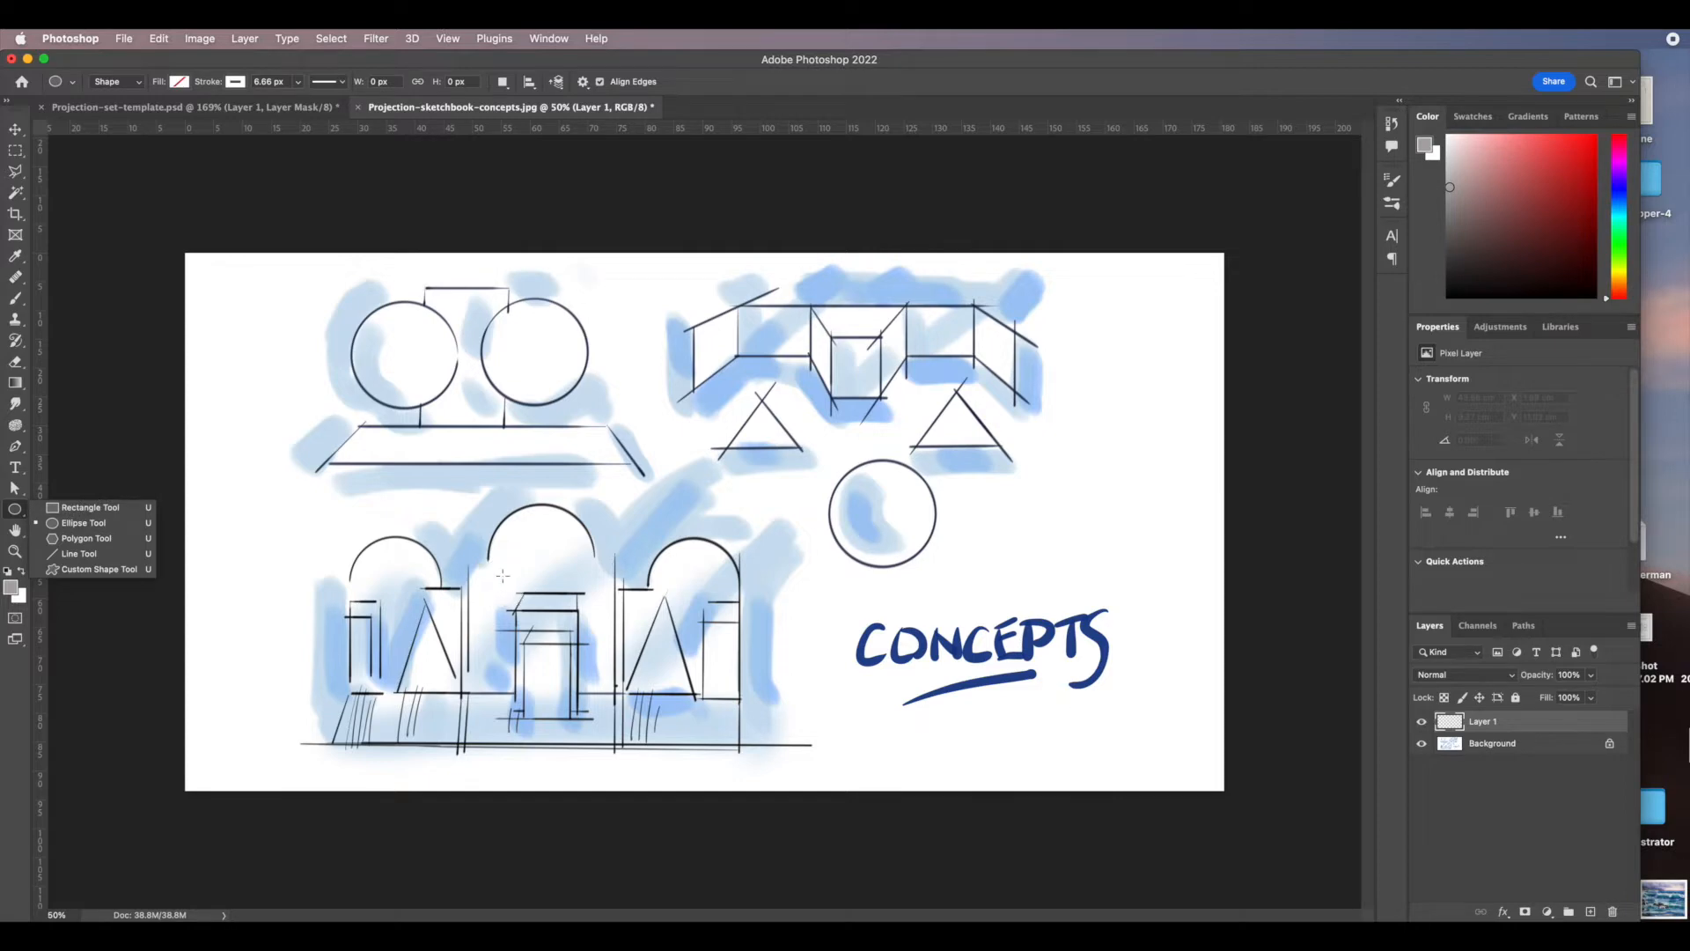
pyautogui.click(15, 129)
pyautogui.press('super+0')
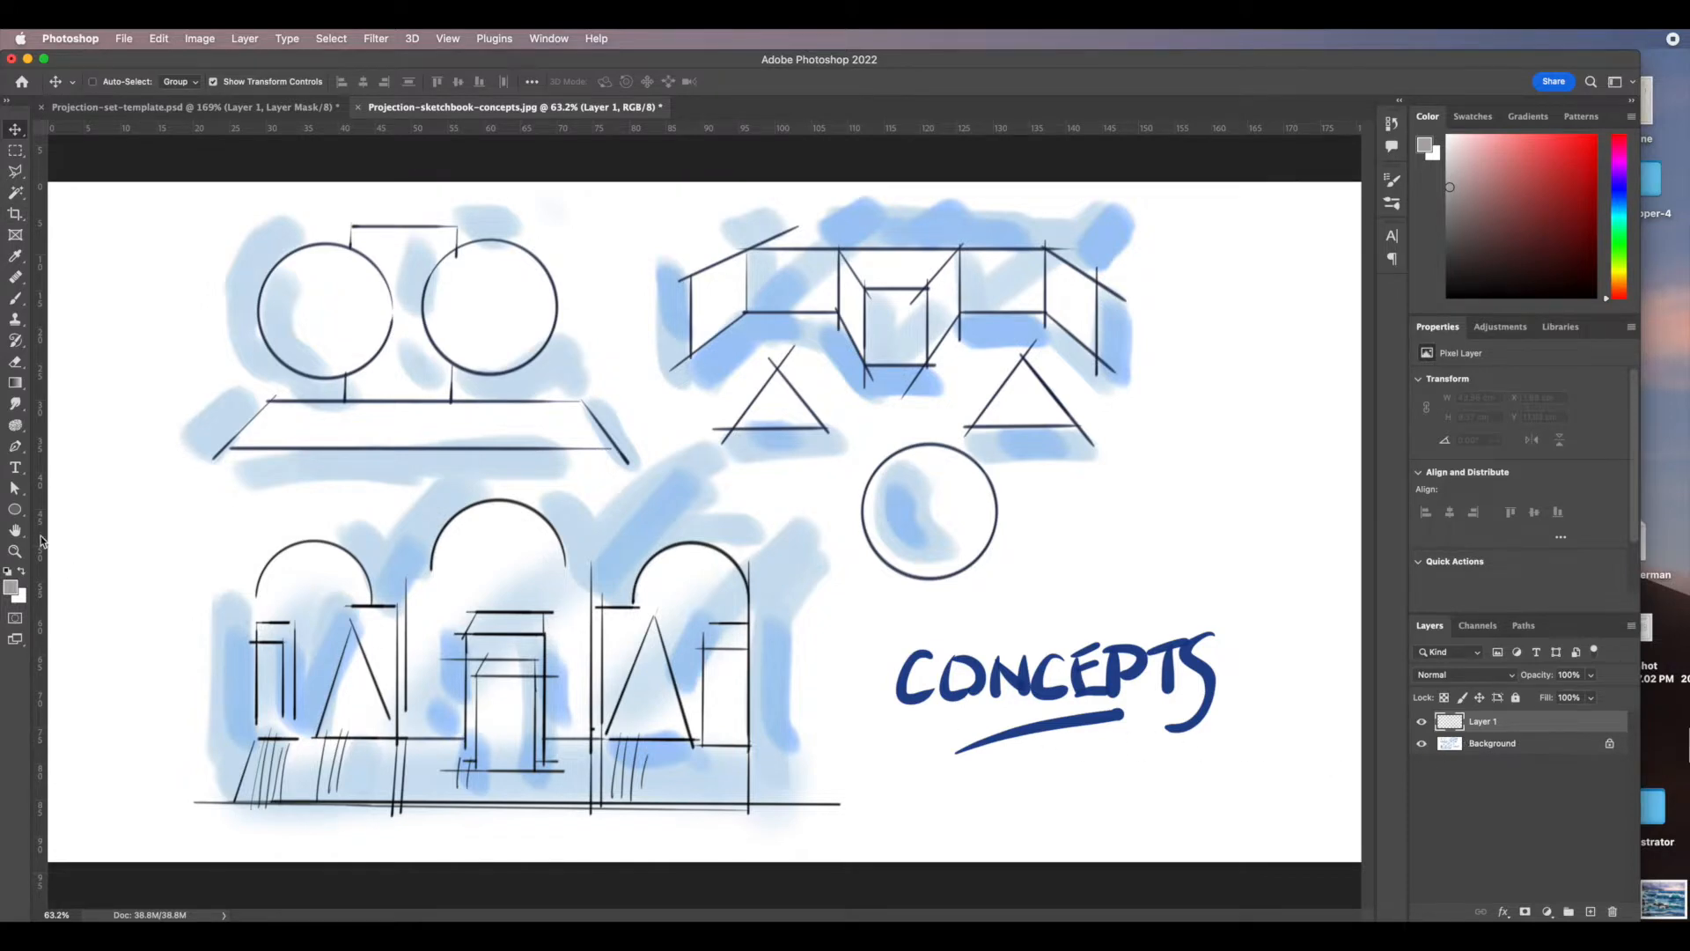
pyautogui.click(16, 509)
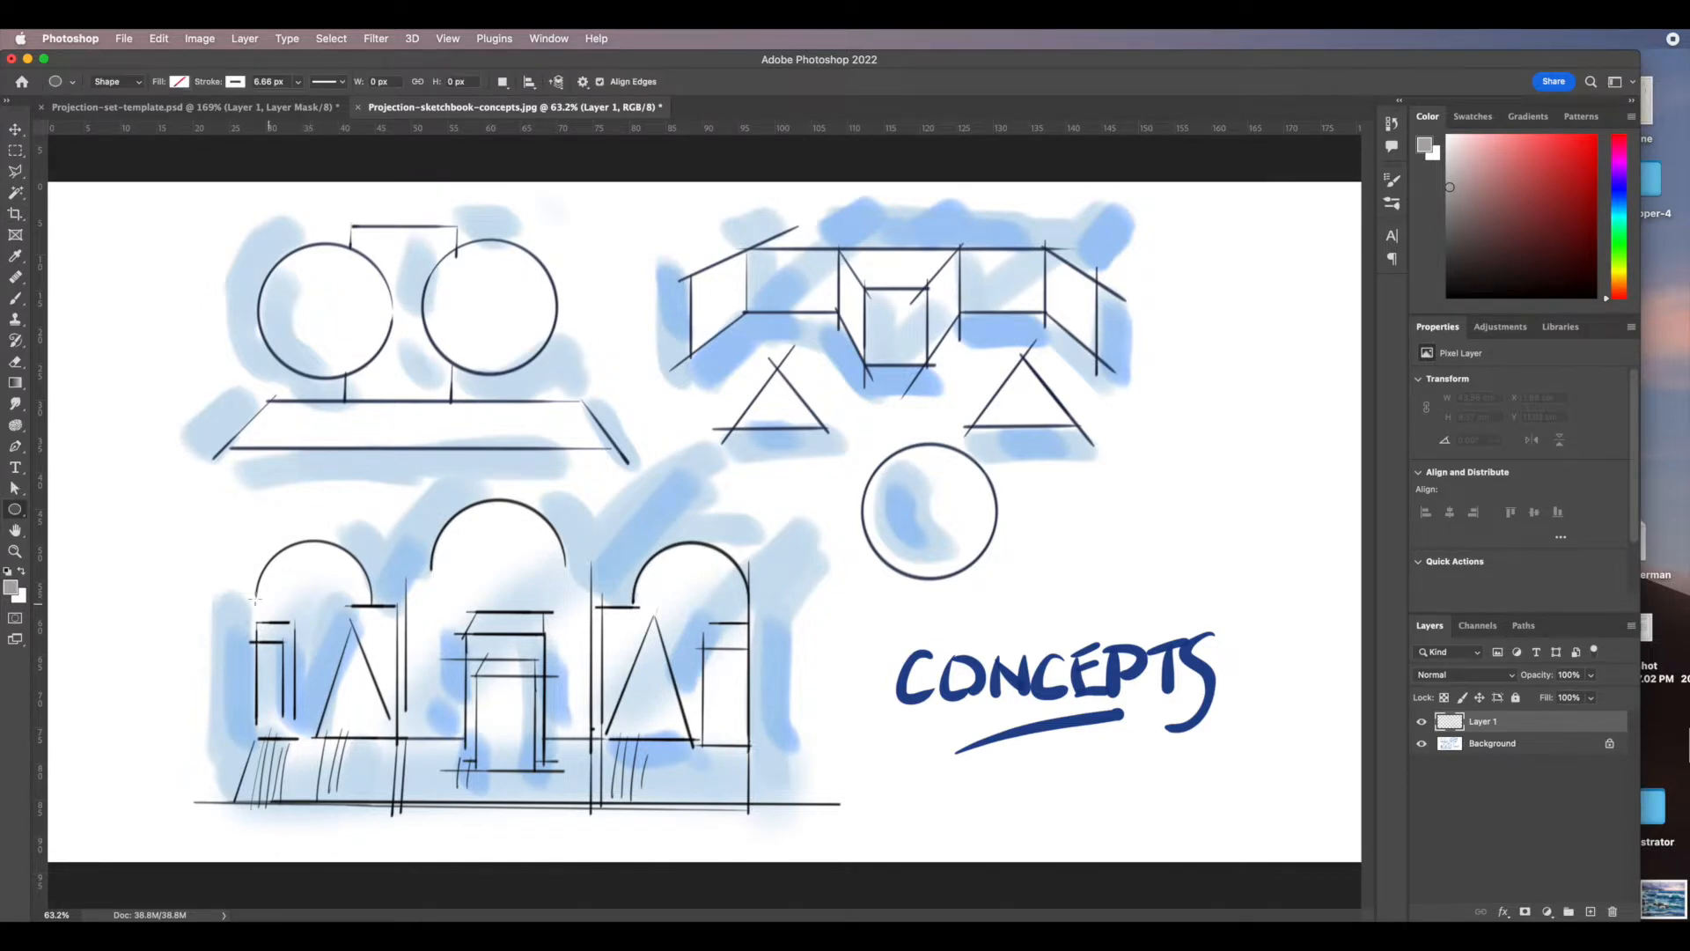
pyautogui.rightClick(15, 509)
pyautogui.click(75, 508)
pyautogui.moveTo(398, 605); pyautogui.dragTo(254, 733)
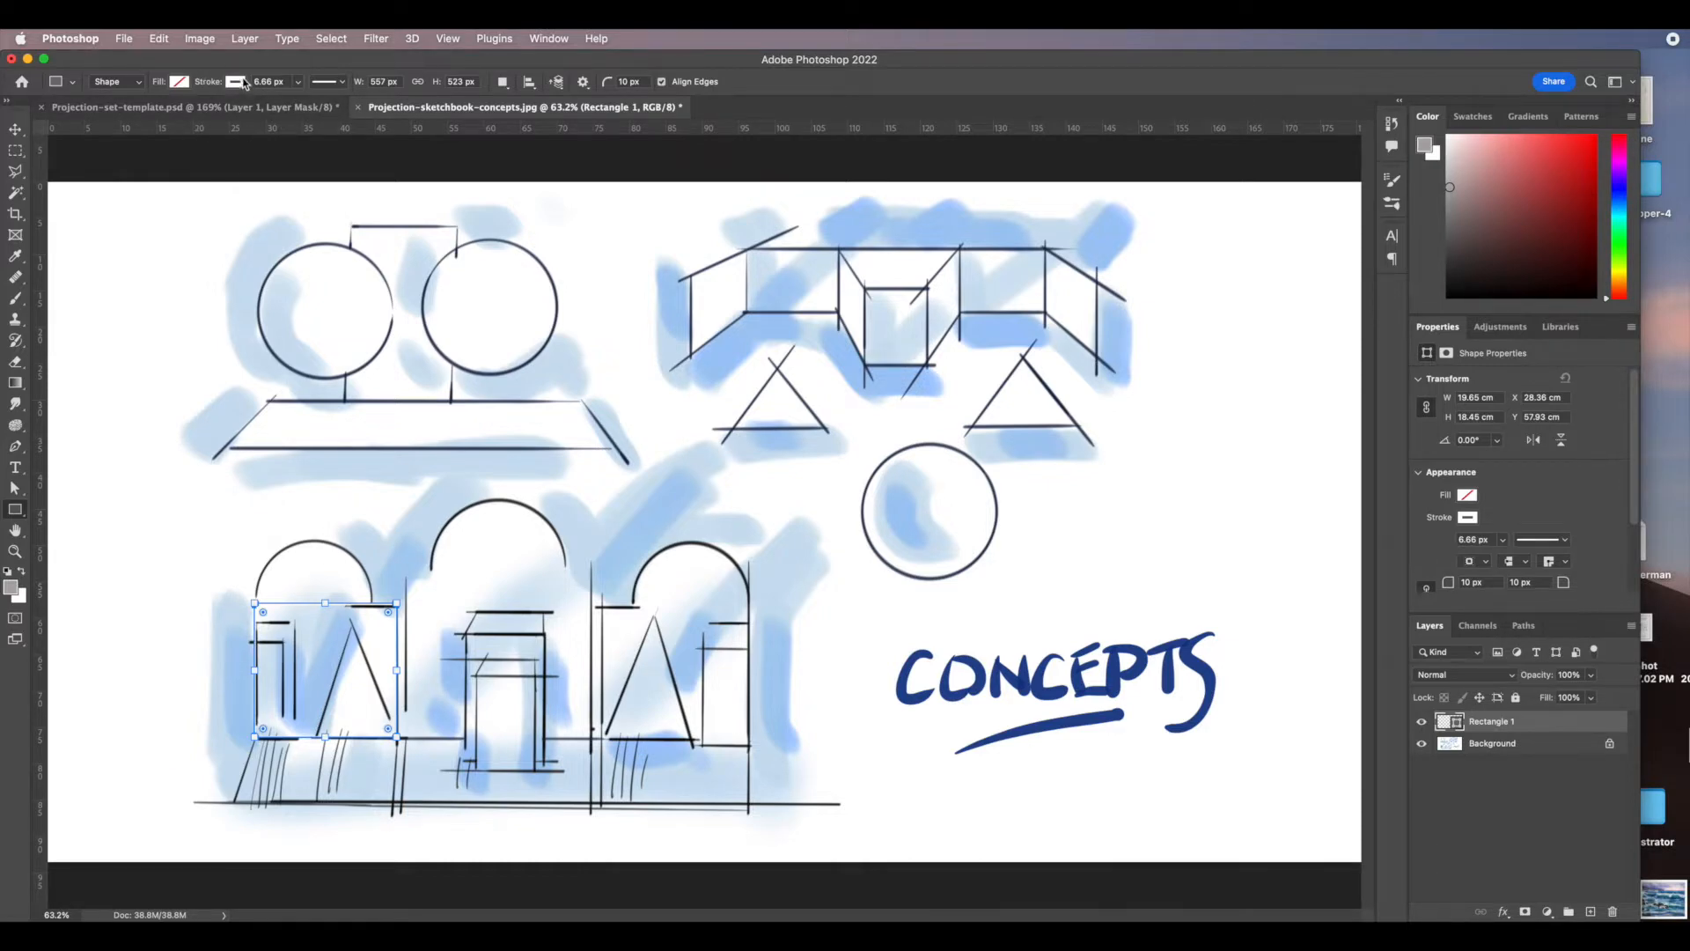
# Remove the stroke from the leftmost panel's rectangle and give it a white fill.
pyautogui.click(240, 84)
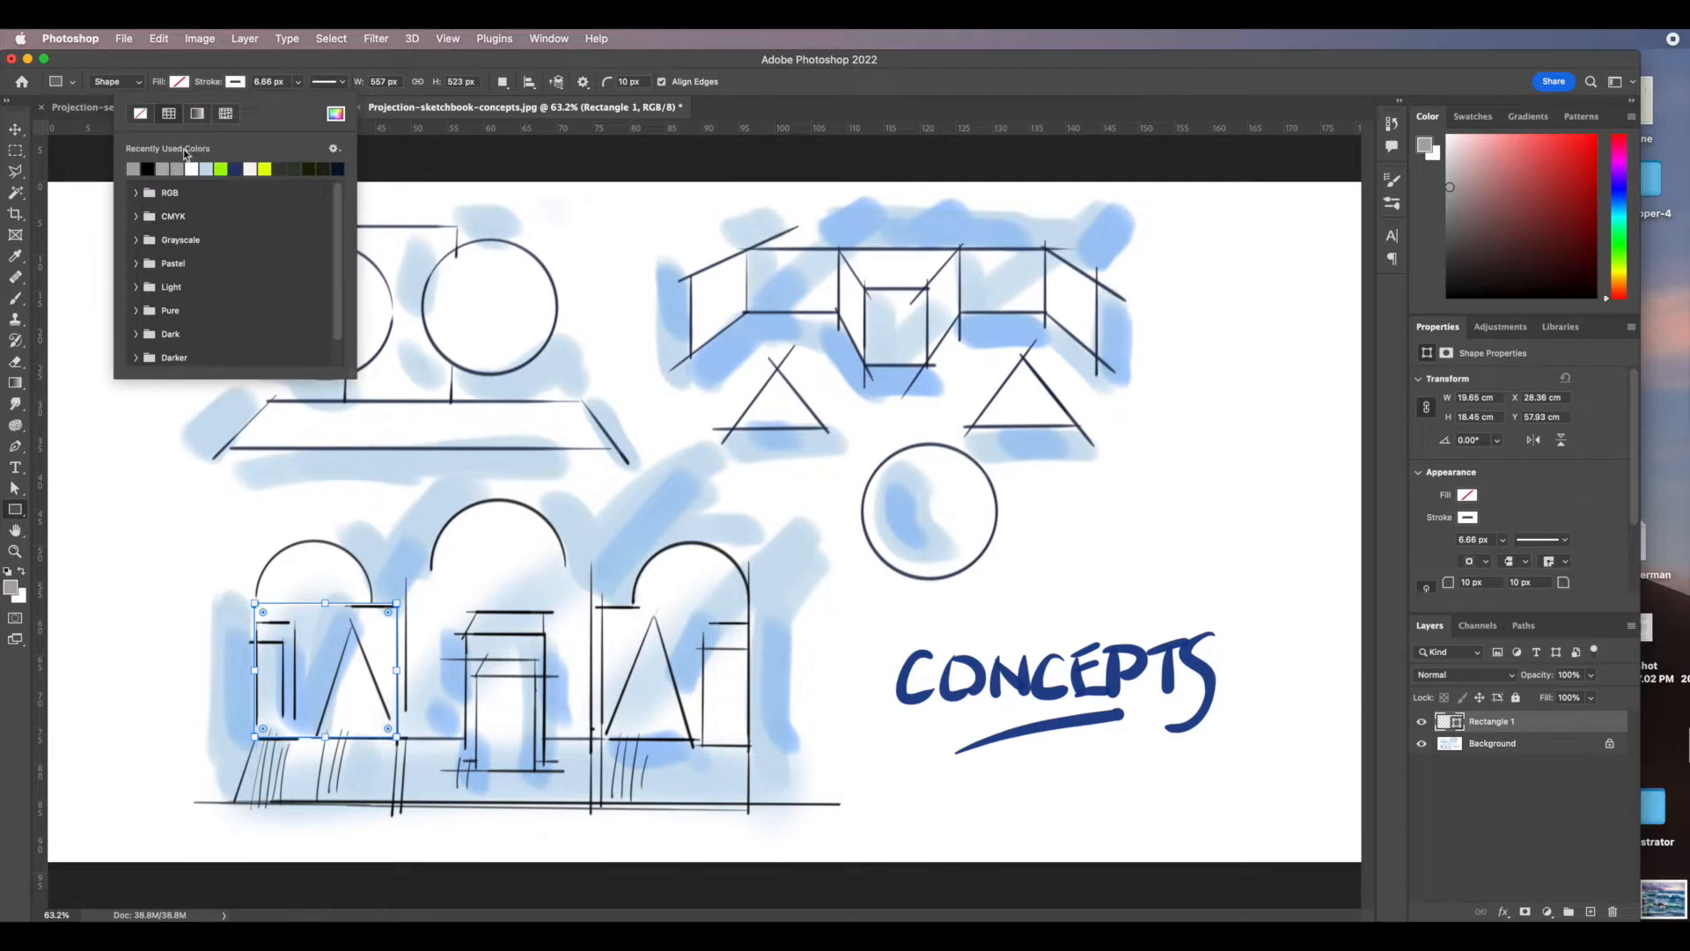
pyautogui.click(140, 115)
pyautogui.click(181, 82)
pyautogui.click(139, 166)
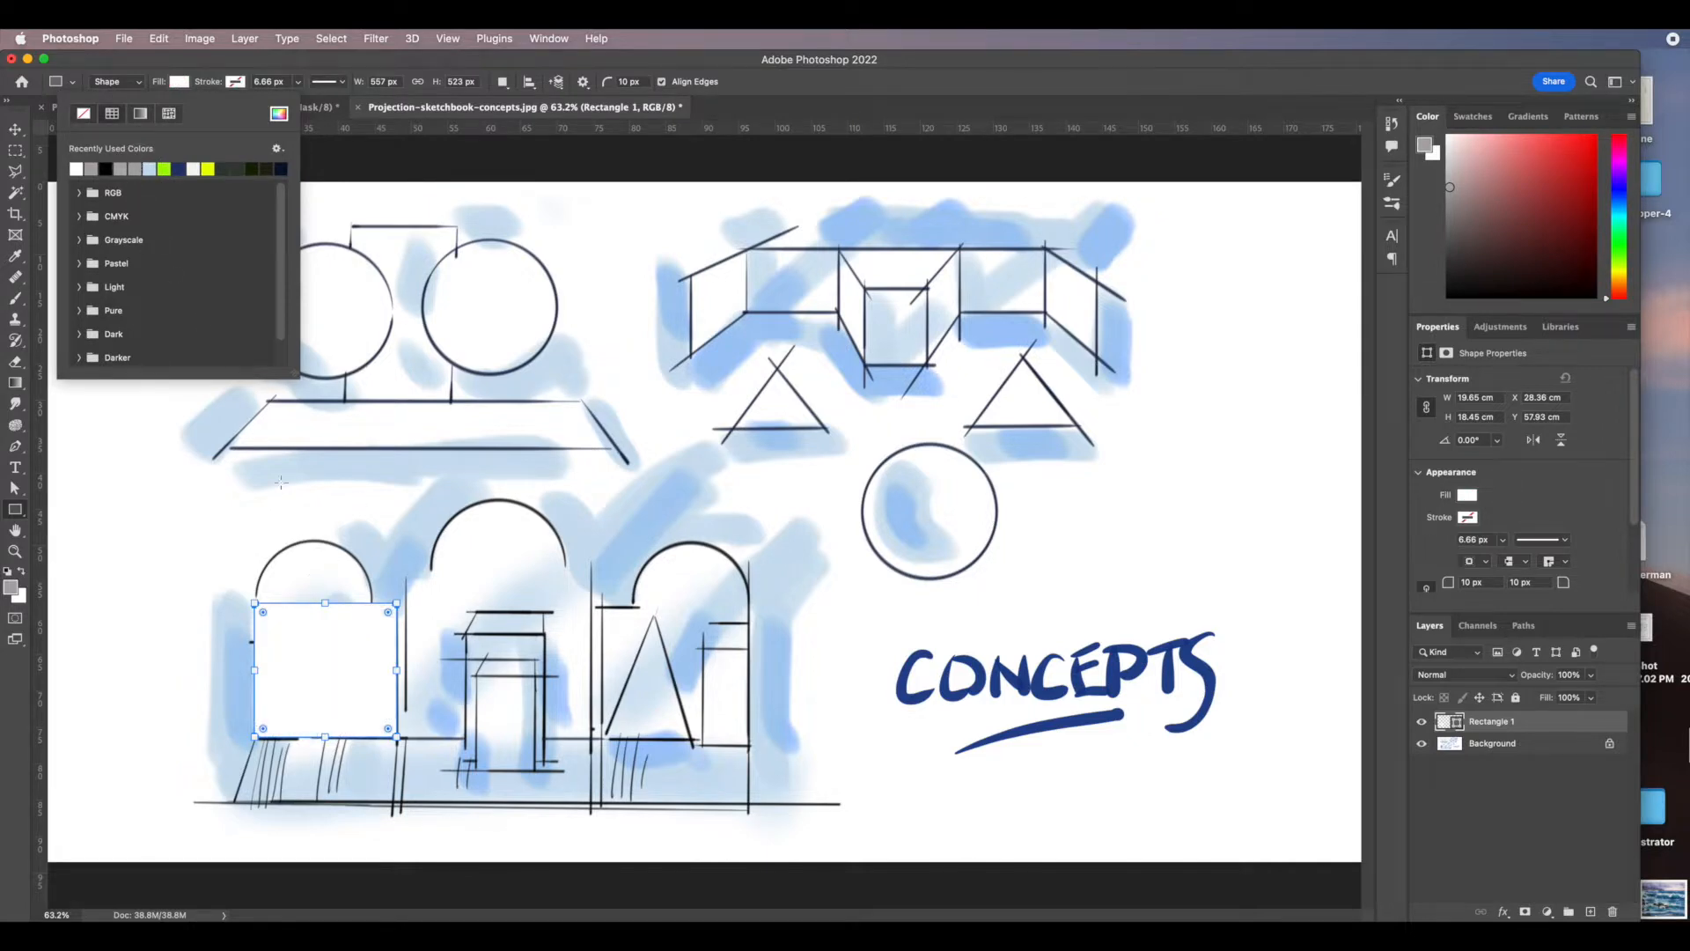
pyautogui.click(346, 128)
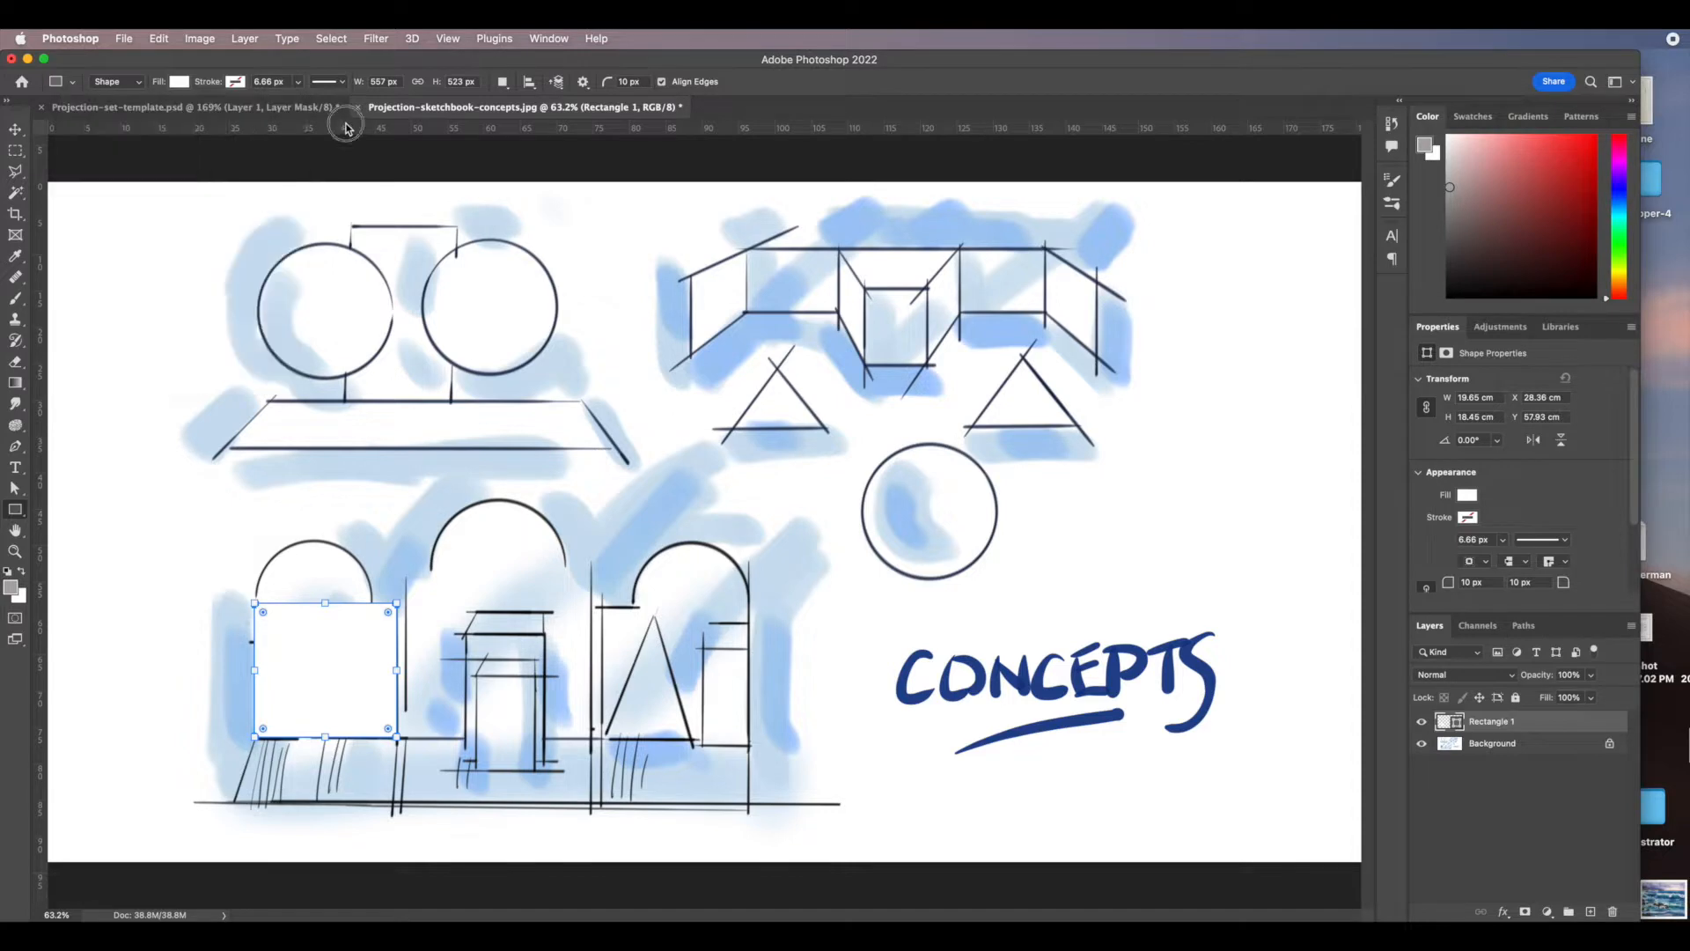
# Switch to the Ellipse tool and save the rectangle's path as "Rectangle 1 Shape Path copy".
pyautogui.rightClick(15, 512)
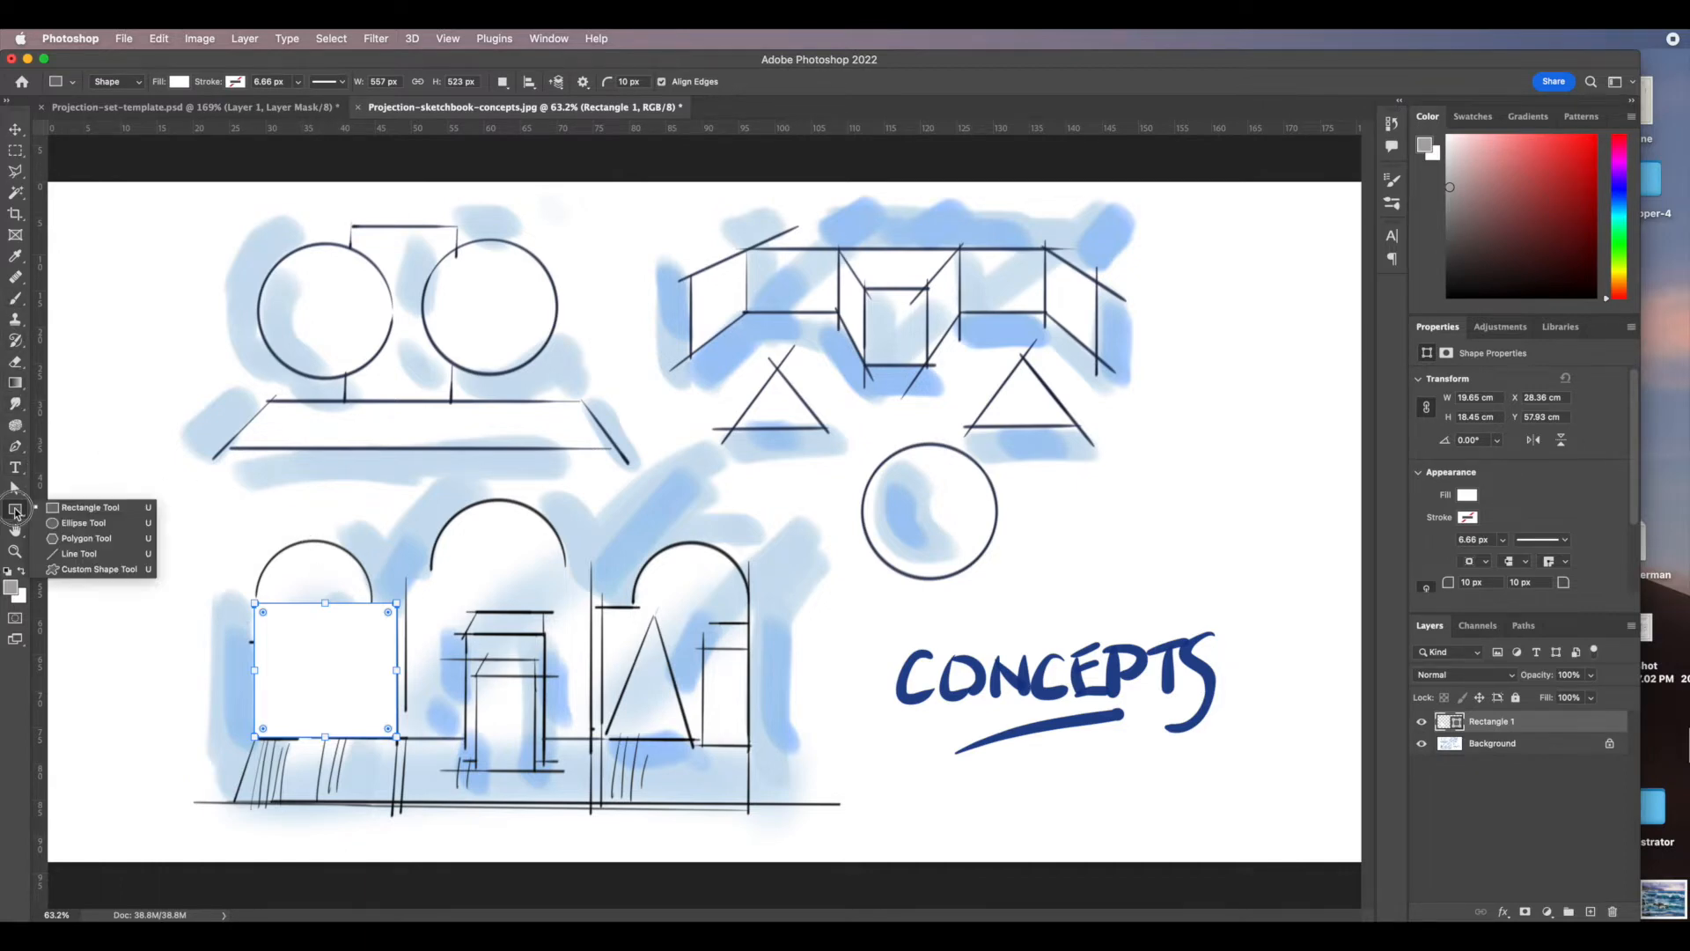
pyautogui.click(78, 525)
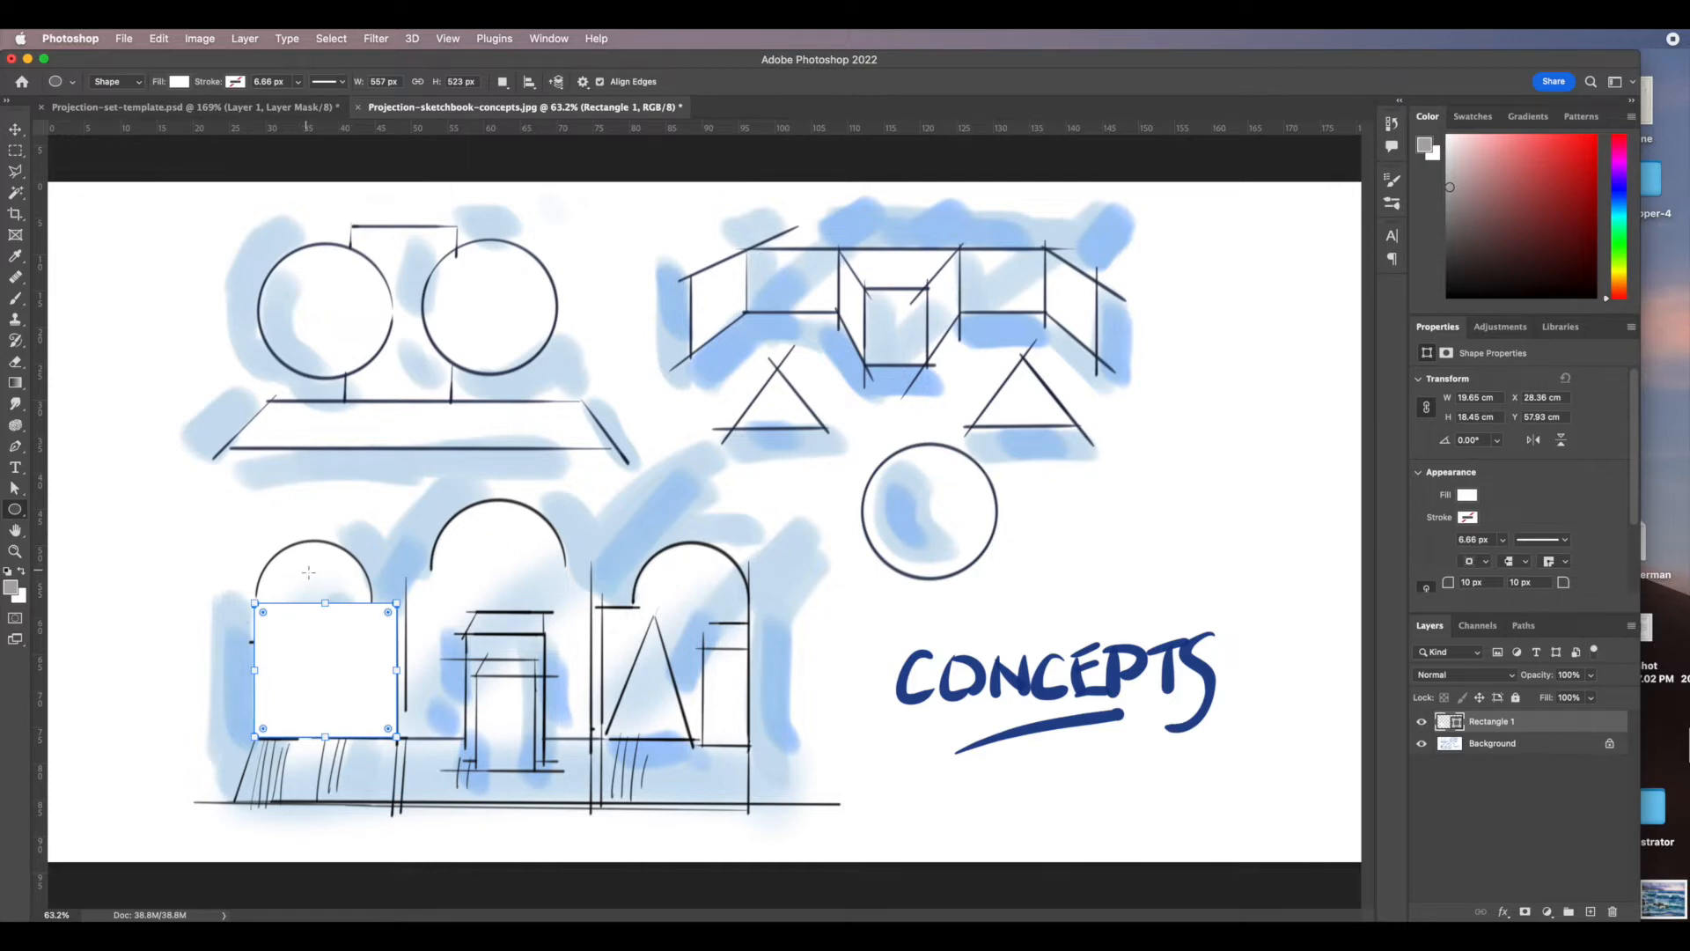
pyautogui.press('alt')
pyautogui.click(1524, 626)
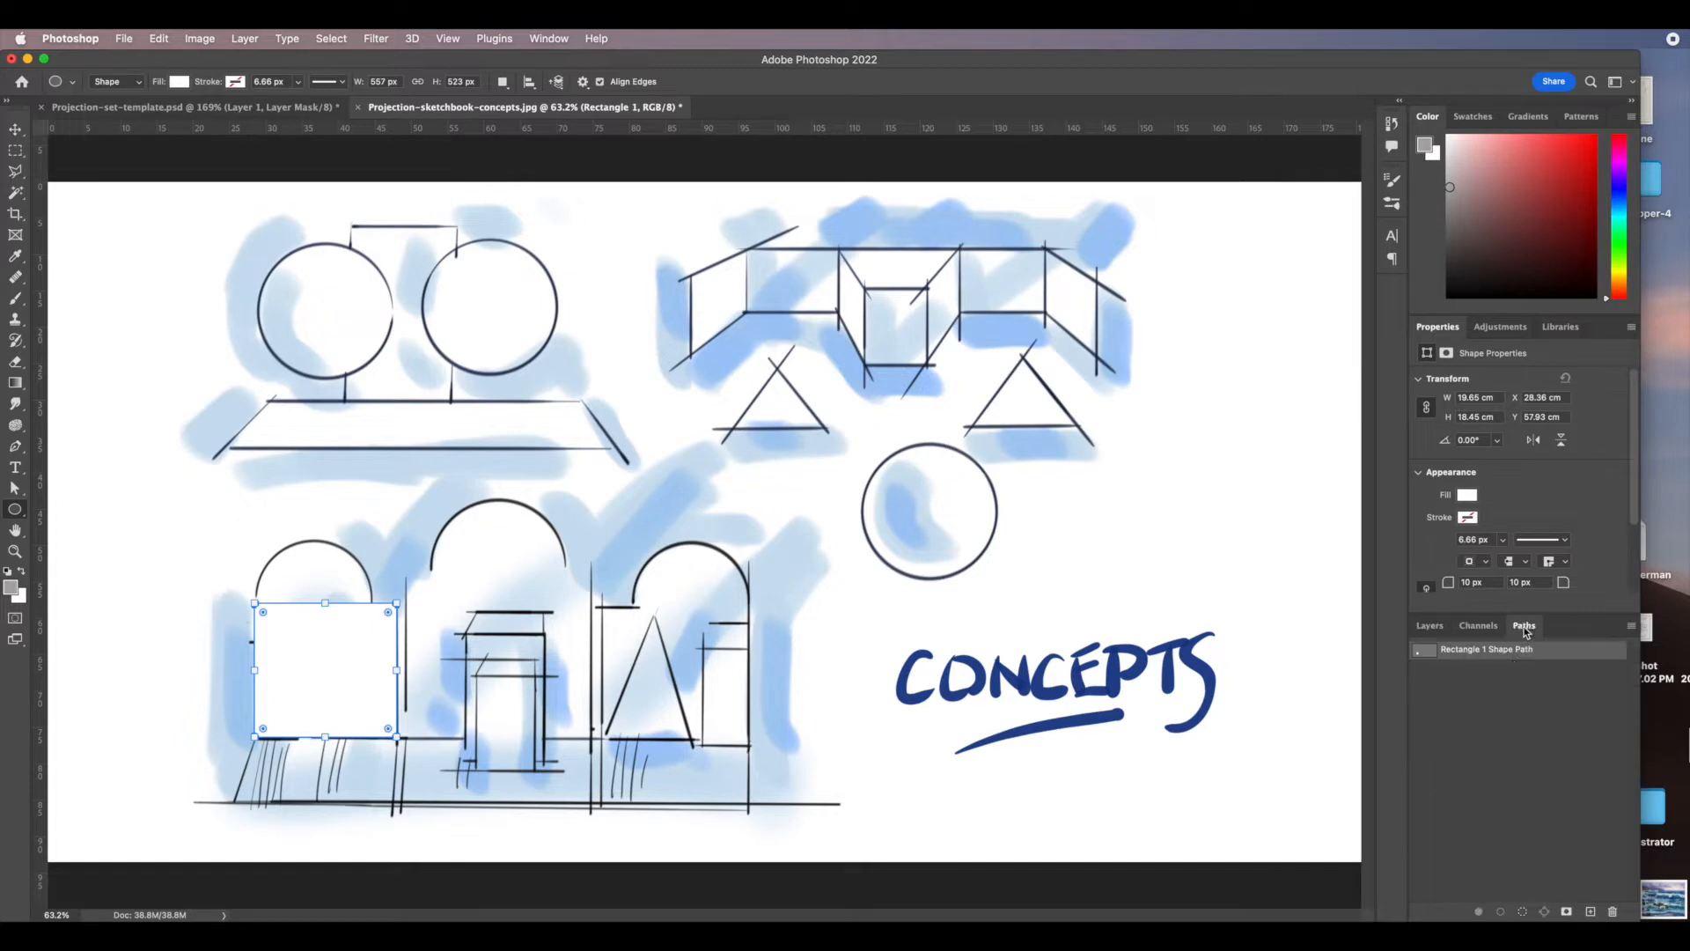
pyautogui.doubleClick(1453, 650)
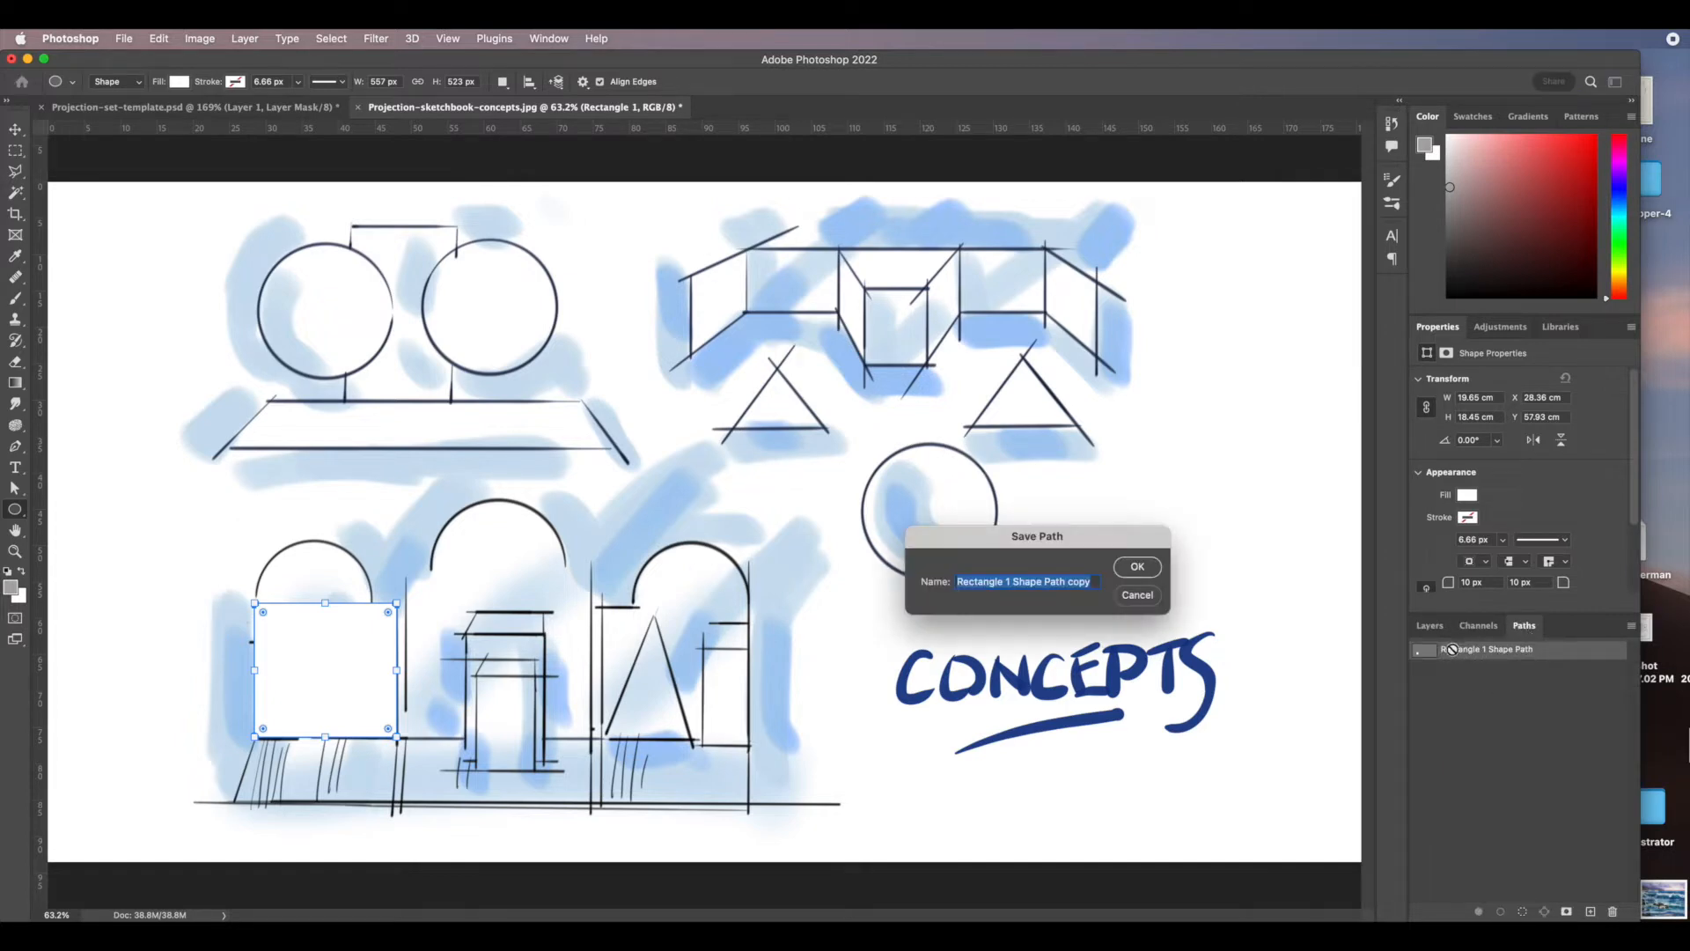
pyautogui.click(1137, 566)
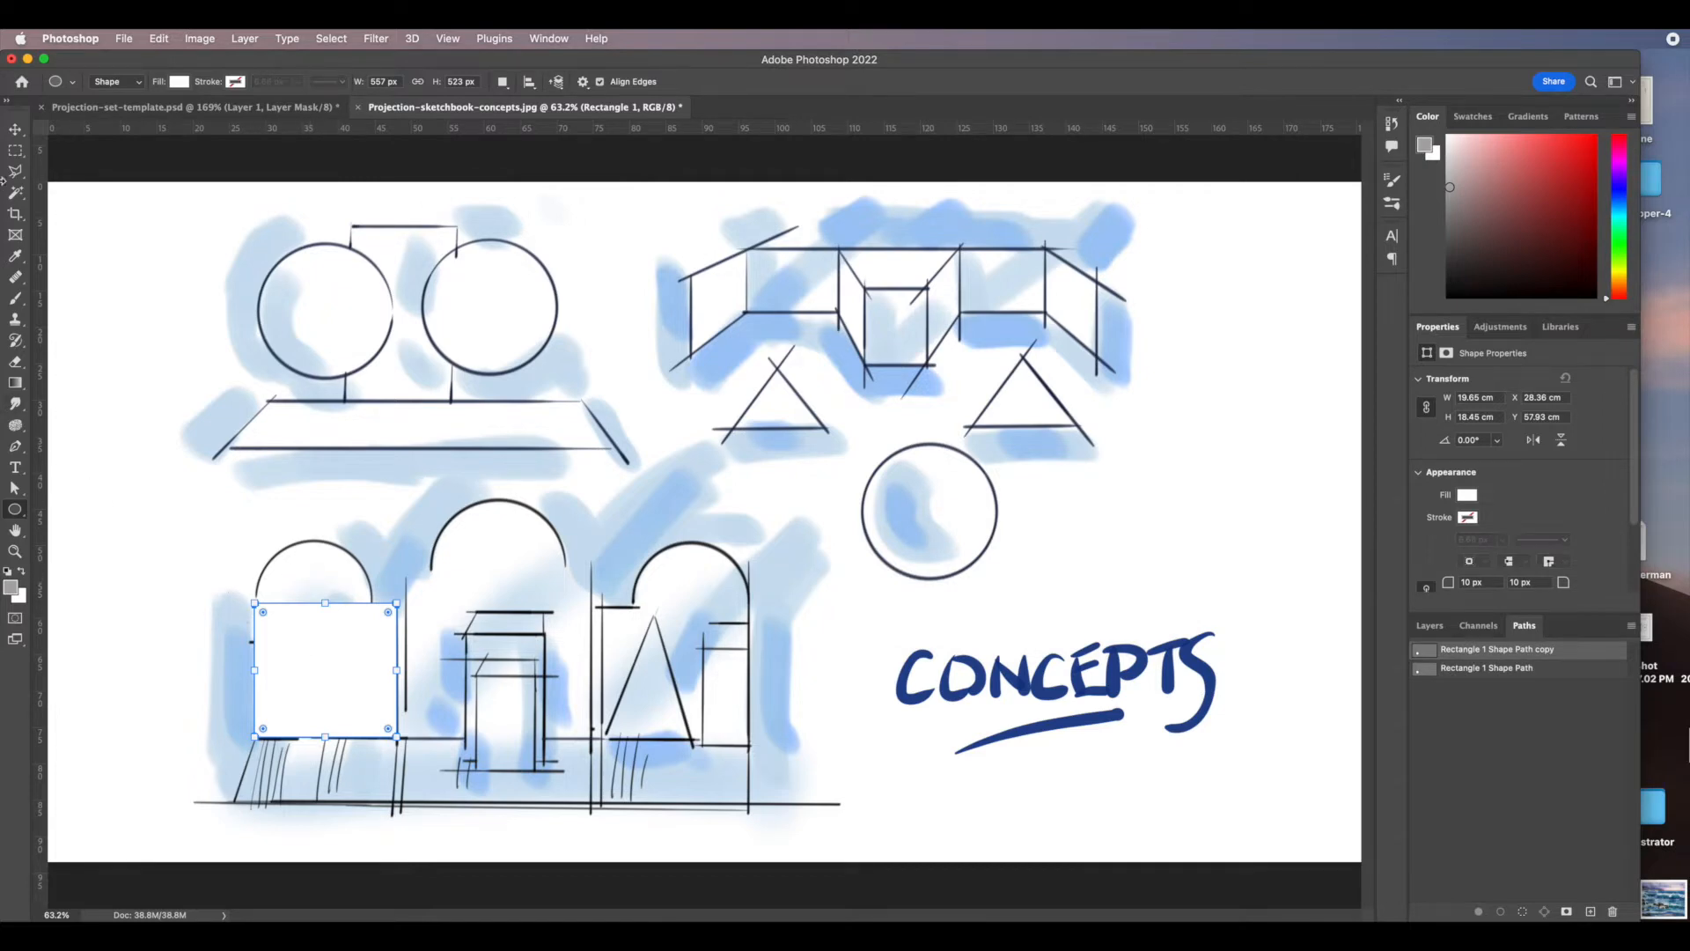
# Draw a white circle shape about 409 px in diameter near the leftmost arch of the stage sketch.
pyautogui.click(14, 129)
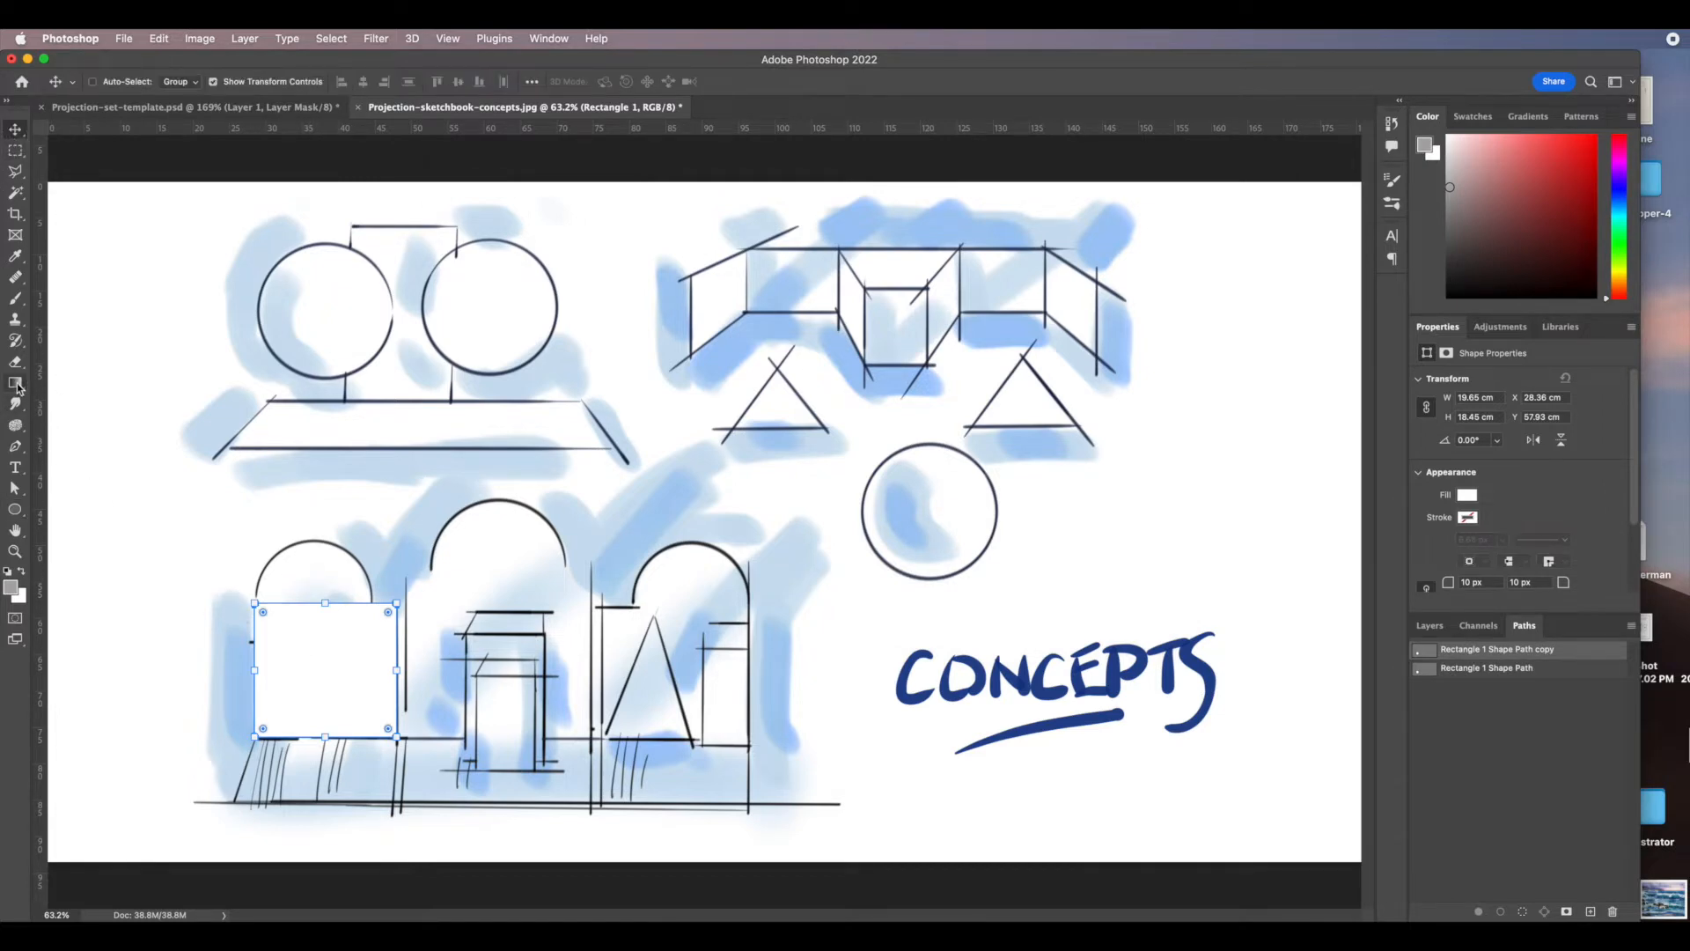
pyautogui.click(16, 511)
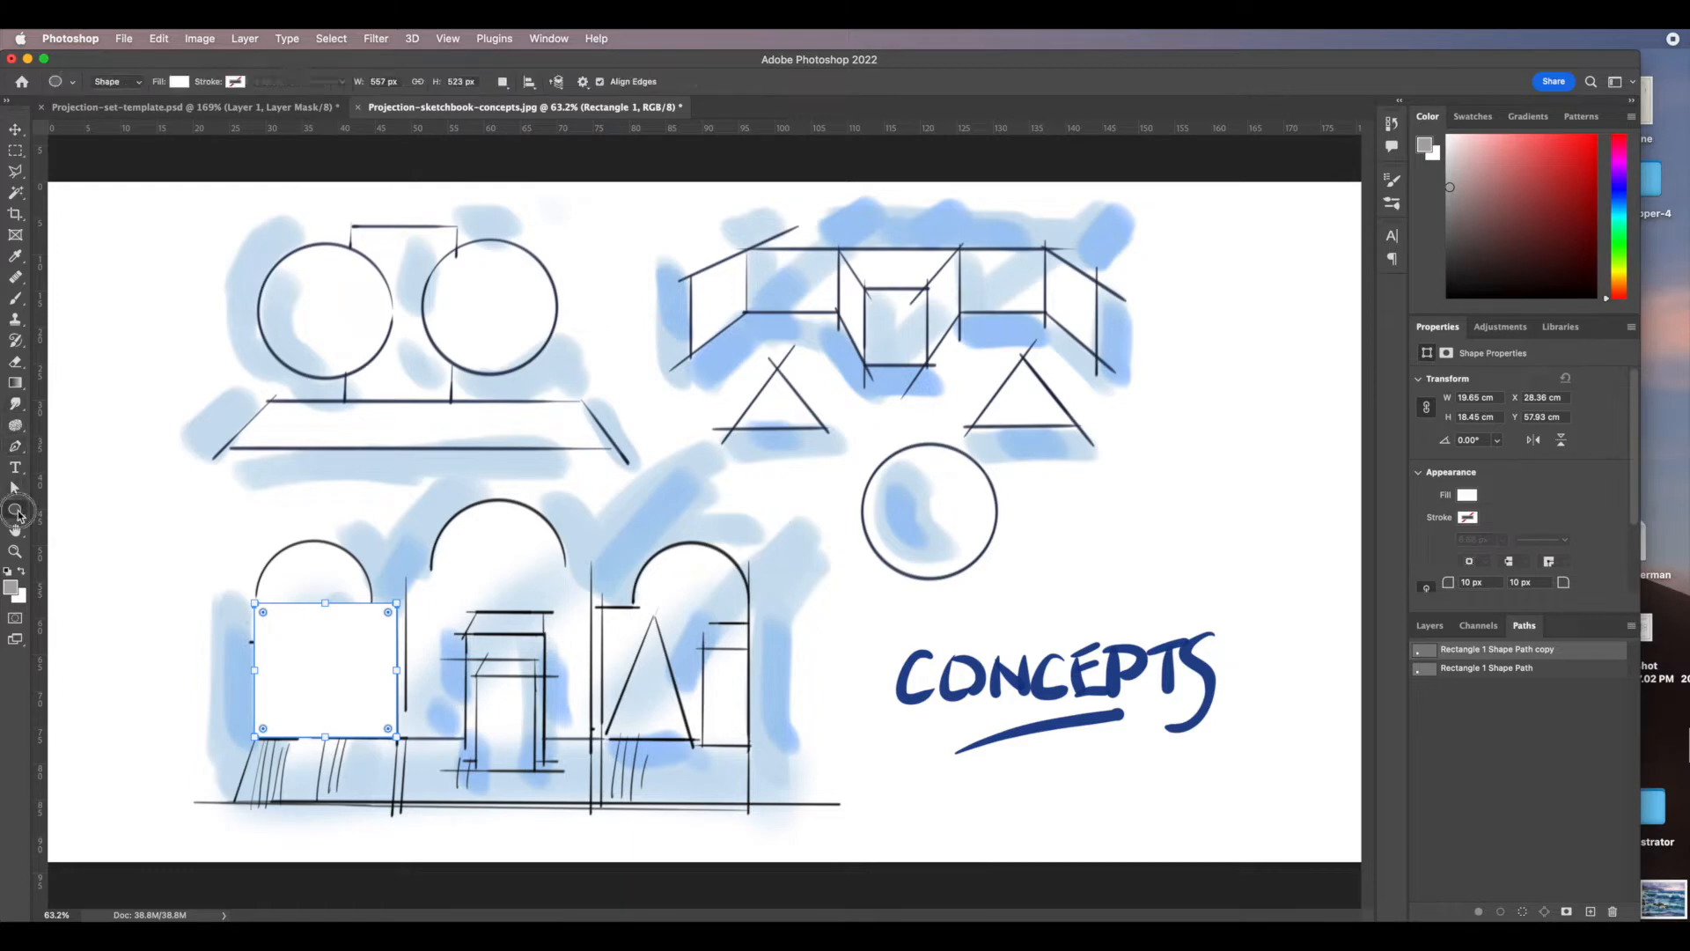
pyautogui.moveTo(305, 546); pyautogui.dragTo(410, 651)
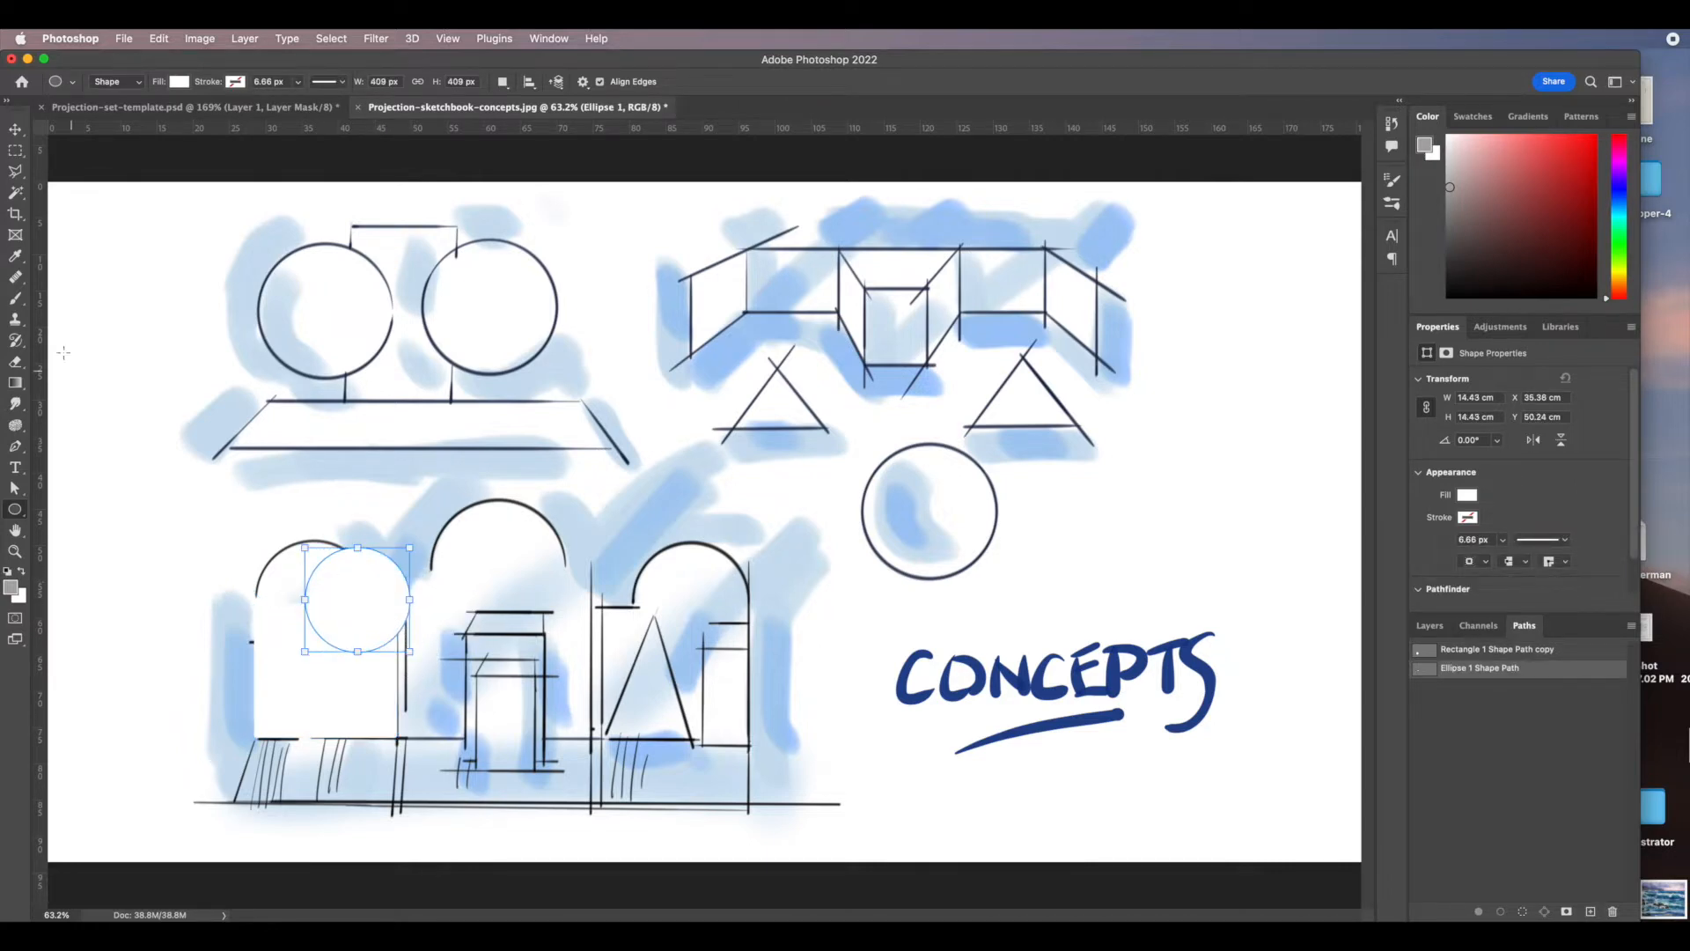
# Move the circle over the leftmost arch and resize it to about 451 × 481 px to match the arch curve.
pyautogui.click(15, 130)
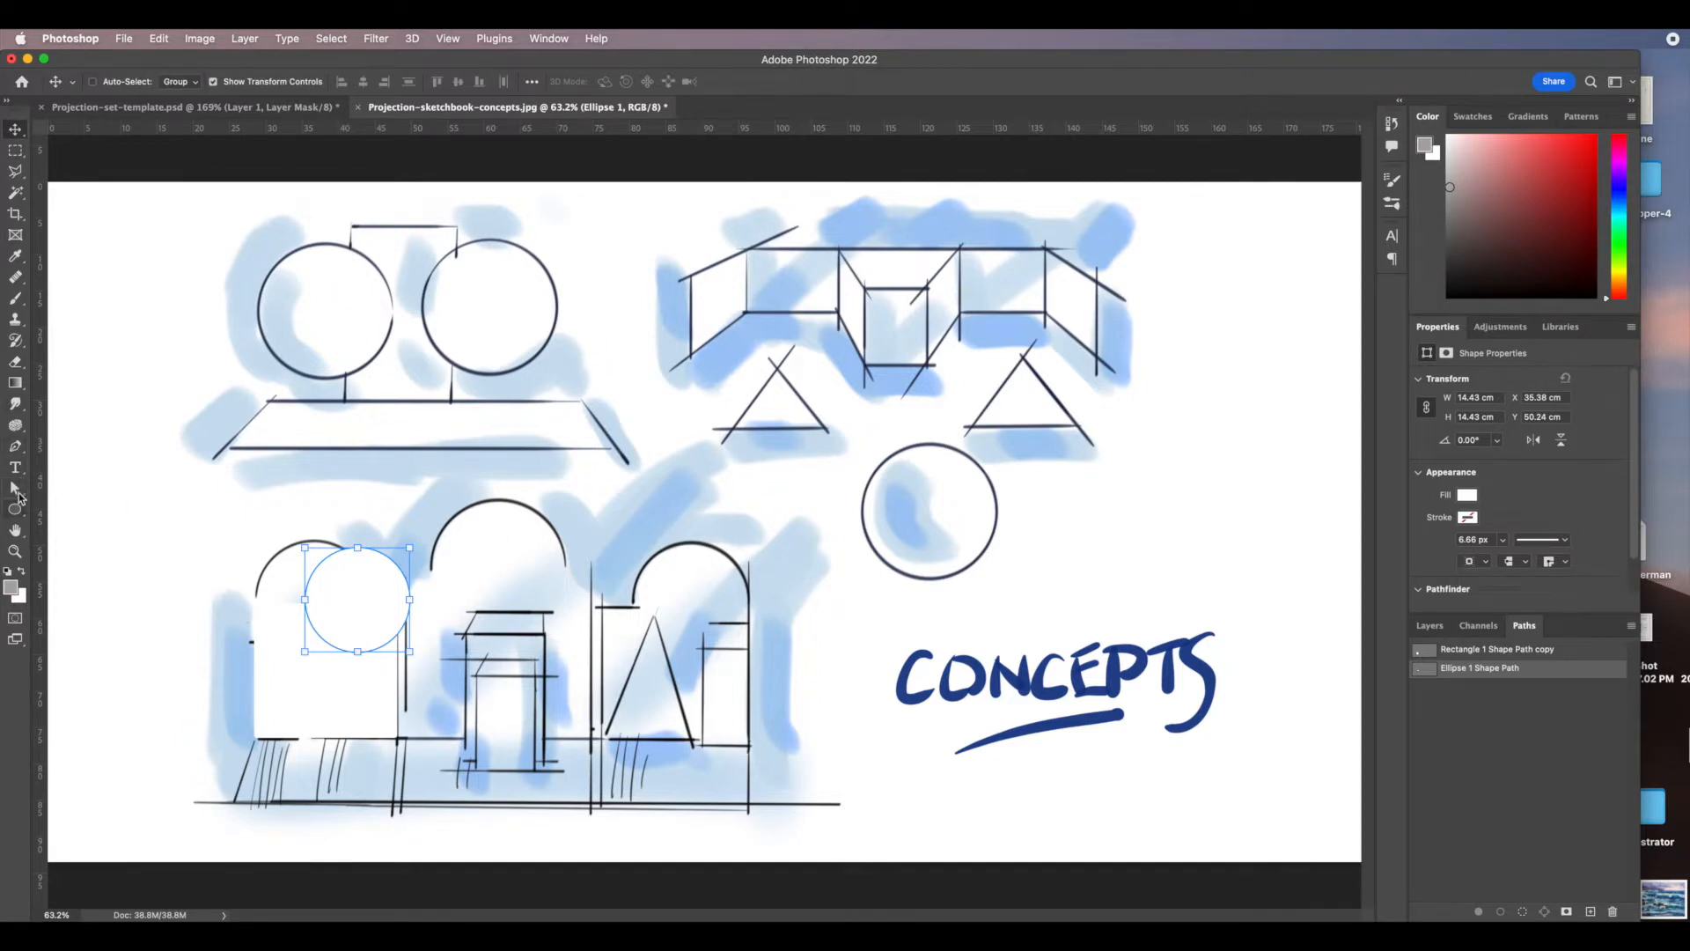
pyautogui.click(16, 492)
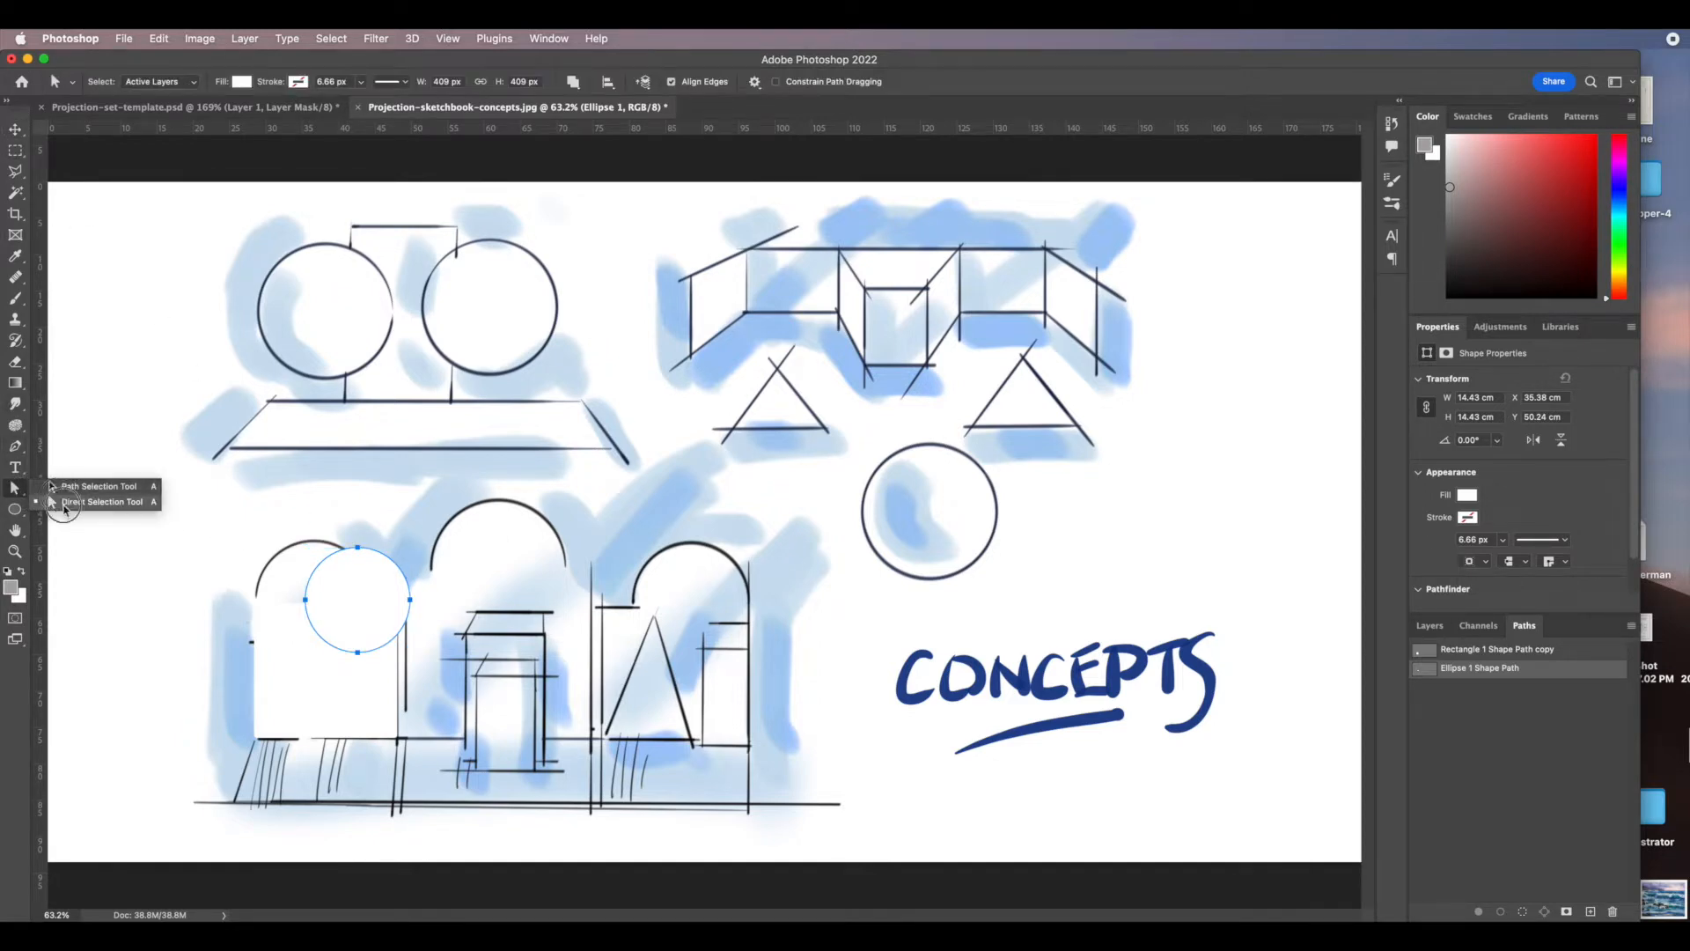
pyautogui.click(63, 509)
pyautogui.moveTo(365, 608); pyautogui.dragTo(371, 659)
pyautogui.moveTo(257, 541); pyautogui.dragTo(256, 536)
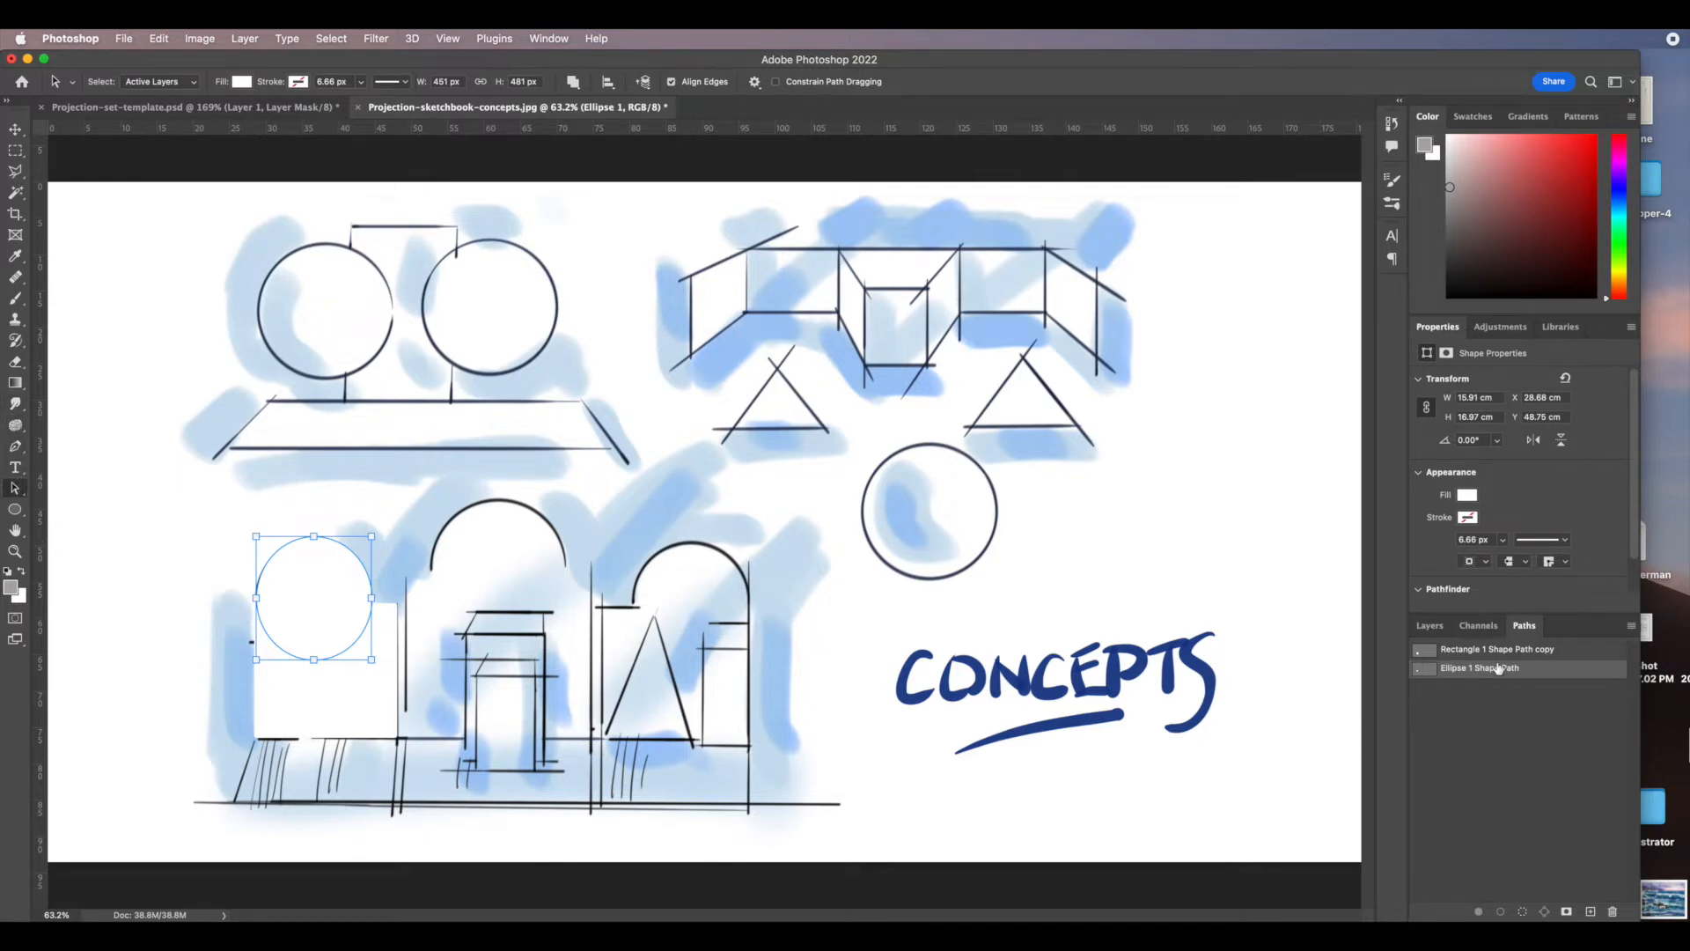
pyautogui.click(1476, 721)
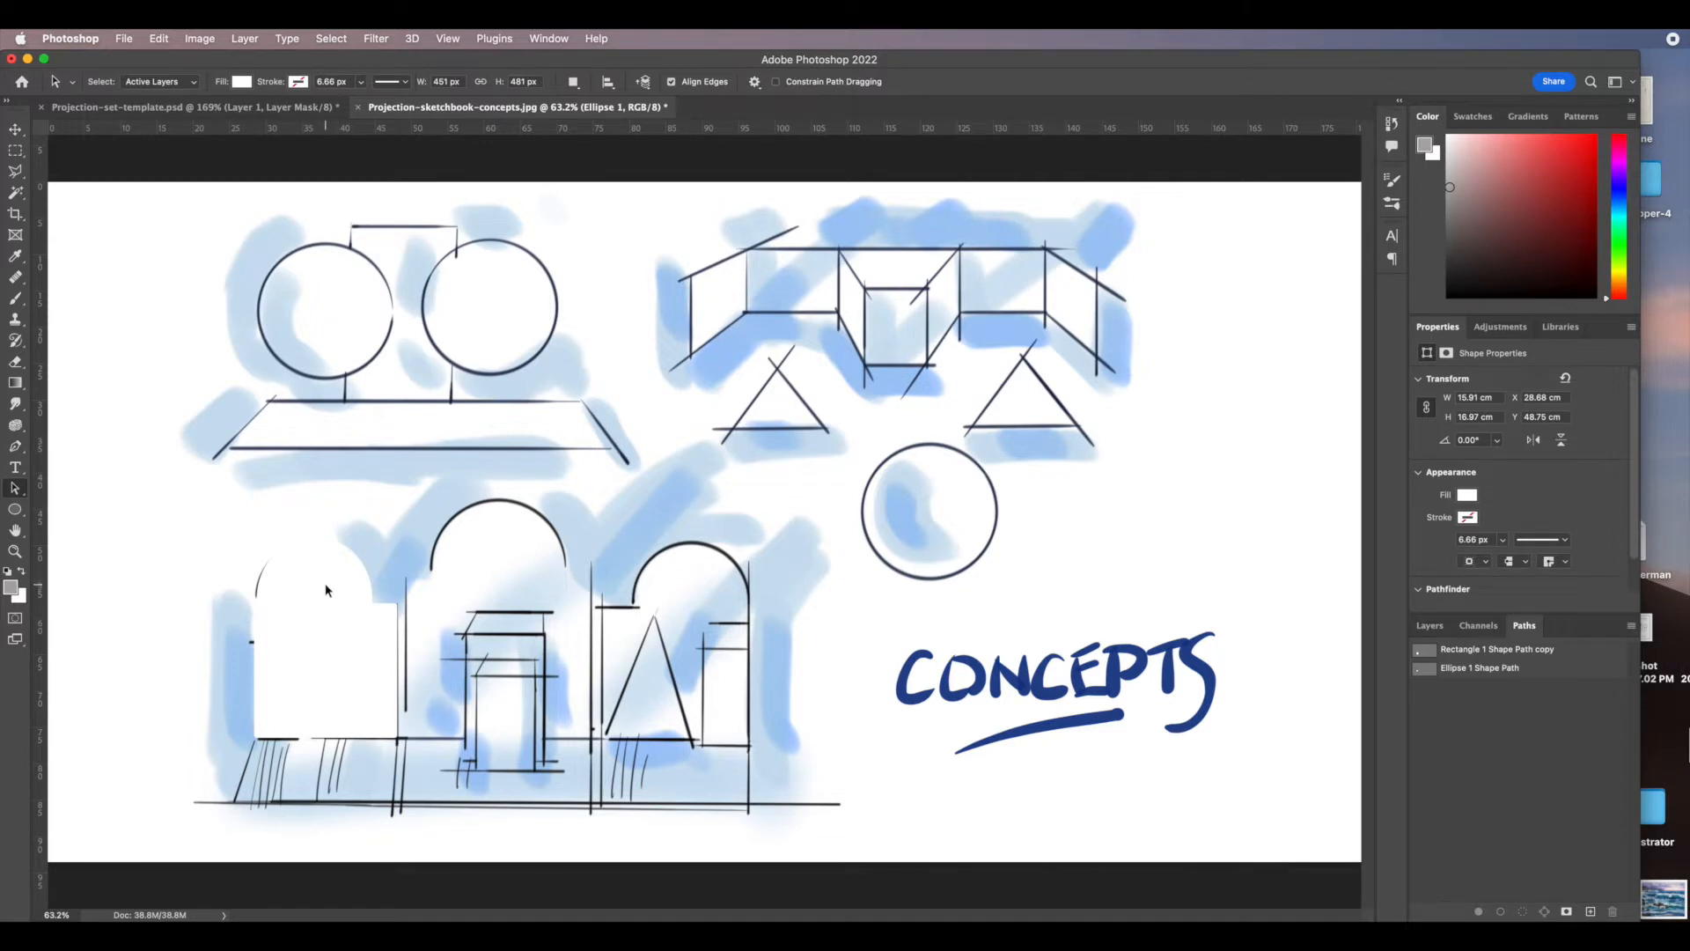
pyautogui.click(1456, 653)
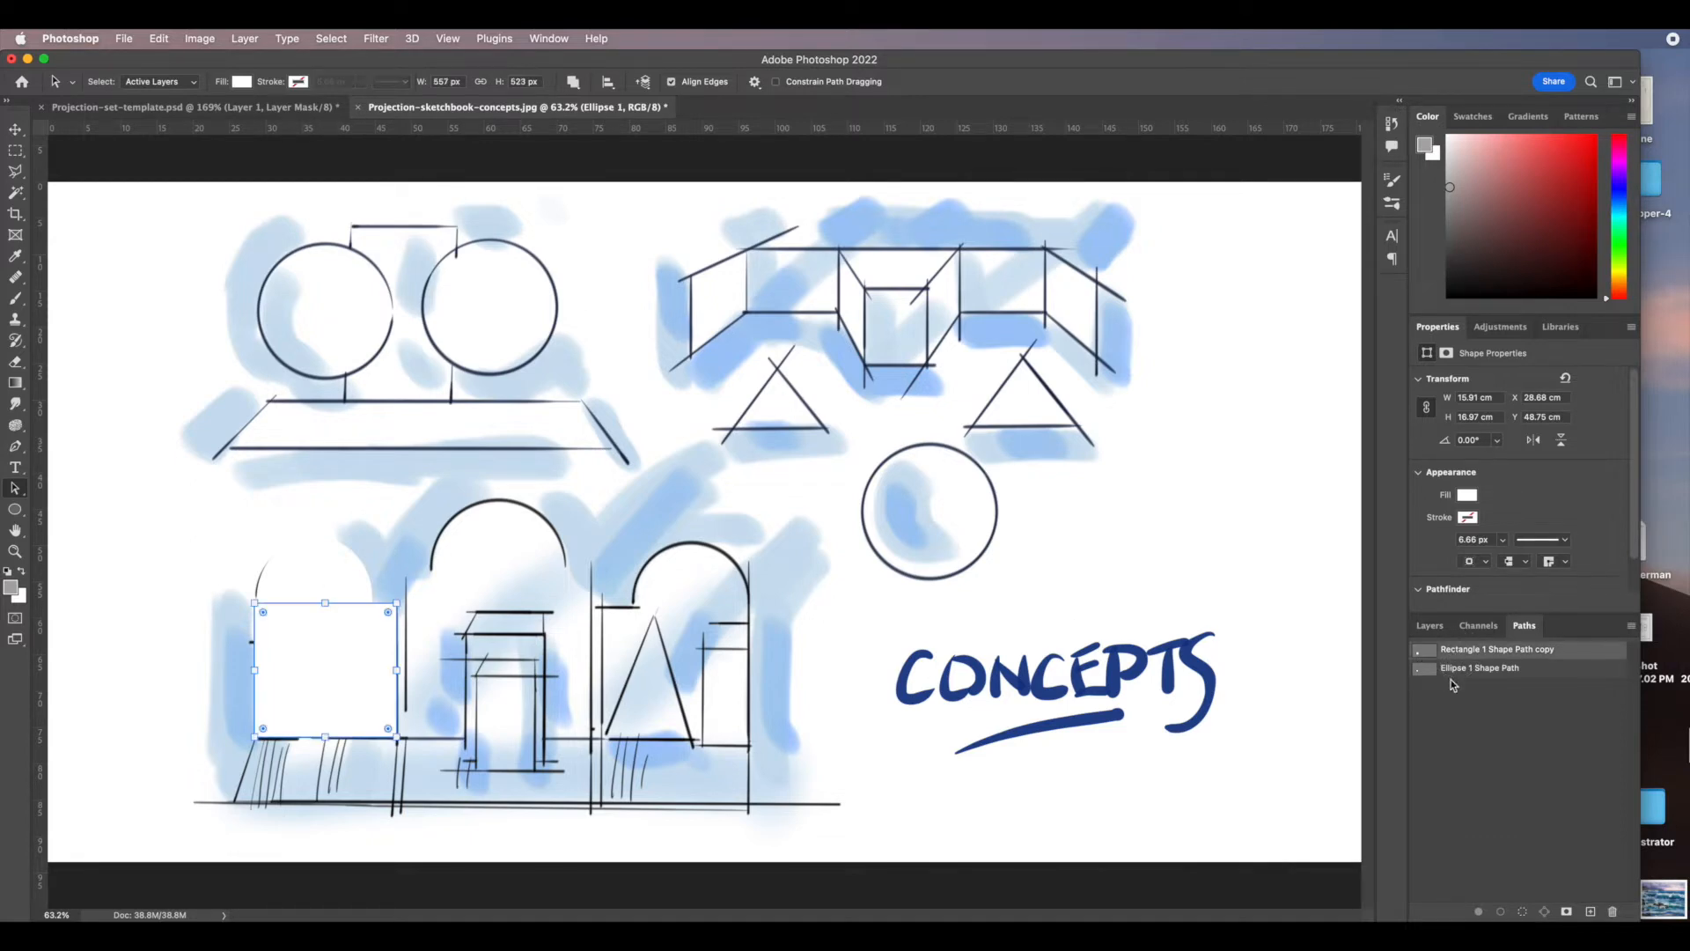
pyautogui.click(1459, 671)
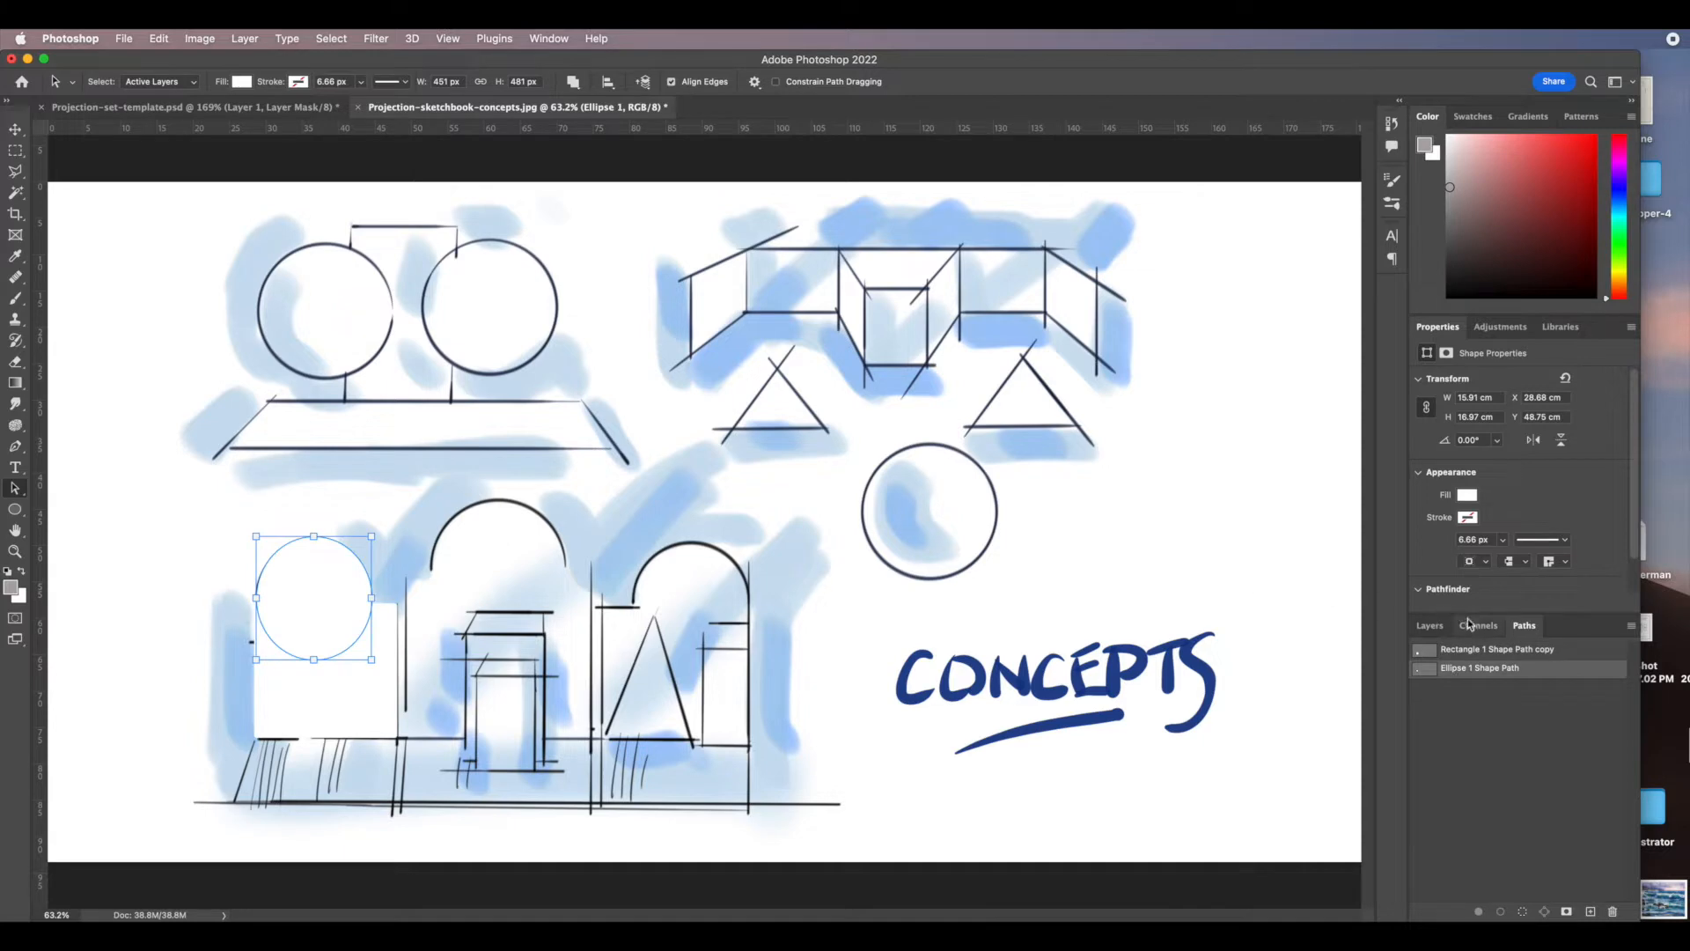
# Duplicate the white rectangle within the Rectangle 1 layer and place the copy over the body of the rightmost arched panel.
pyautogui.click(1430, 625)
pyautogui.click(1497, 745)
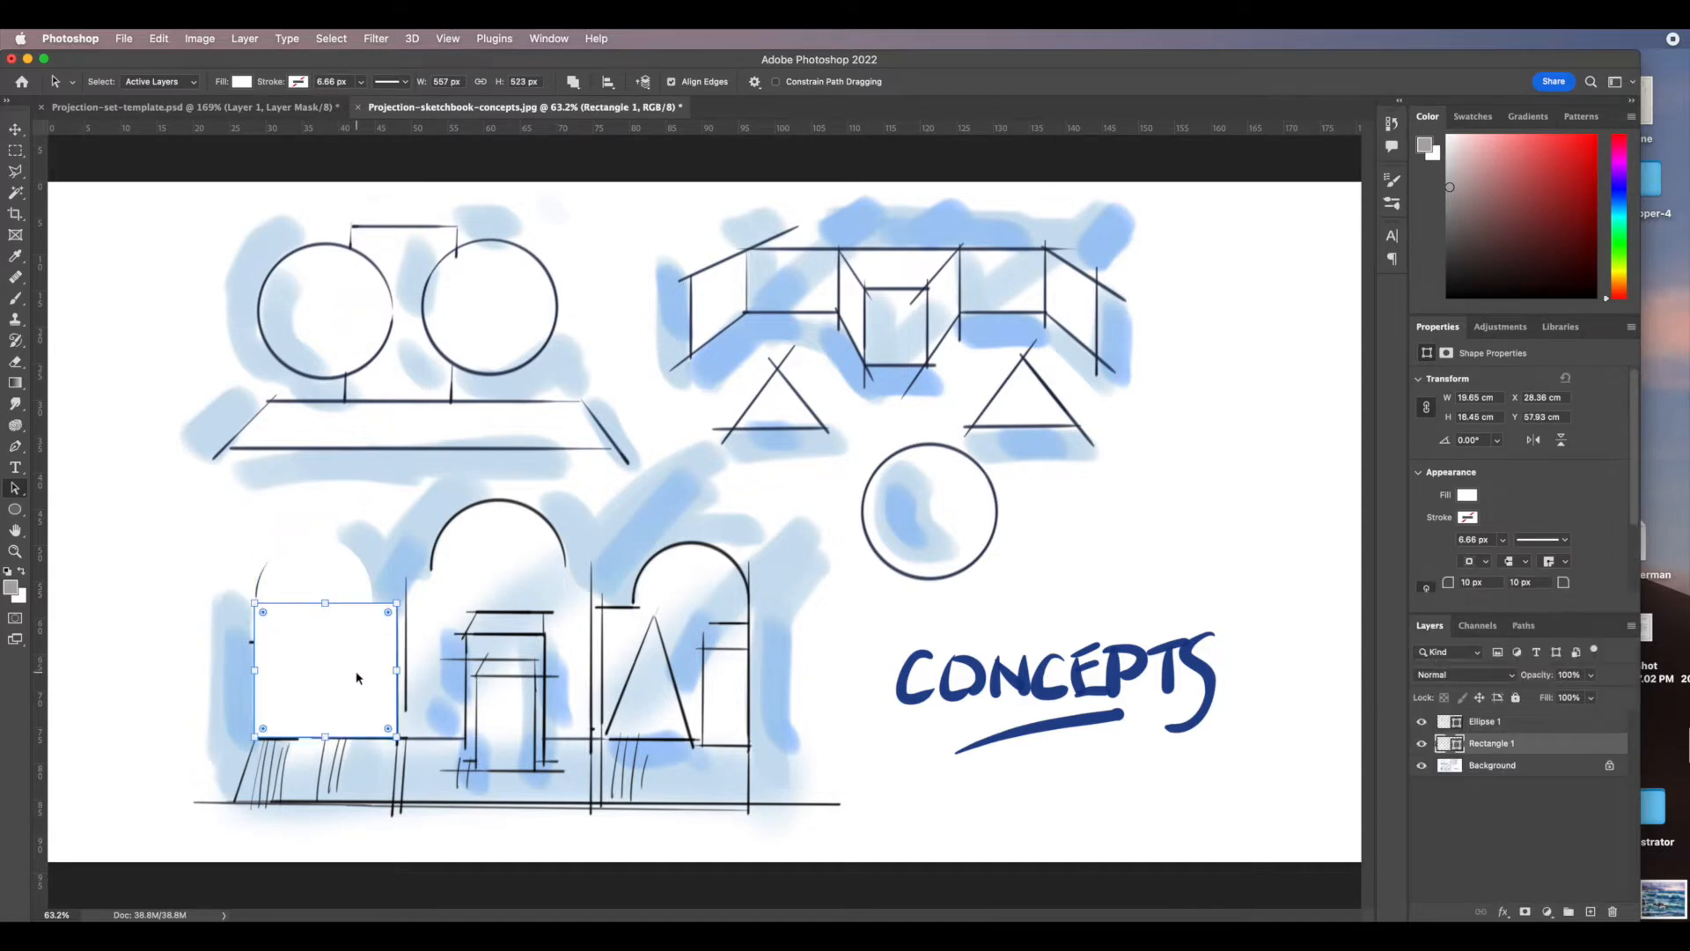
pyautogui.moveTo(350, 676); pyautogui.dragTo(696, 680)
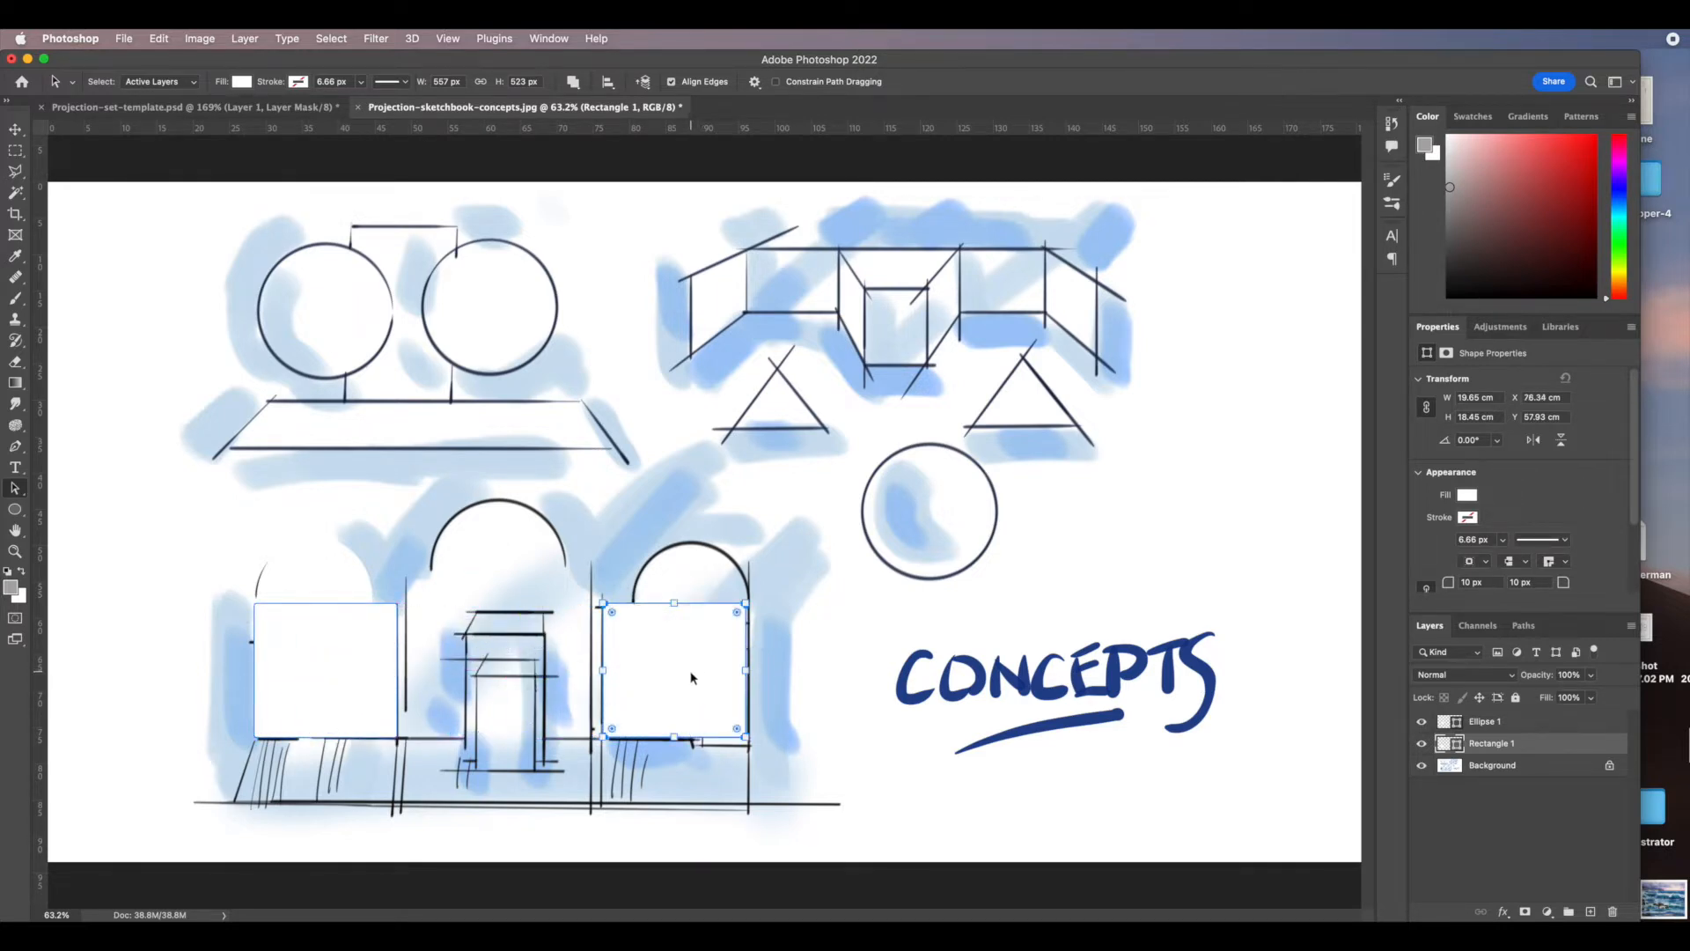
pyautogui.click(704, 673)
# Copy the ellipse onto the rightmost and central arches, resizing the central copy to about 518 × 513 px.
pyautogui.click(1484, 722)
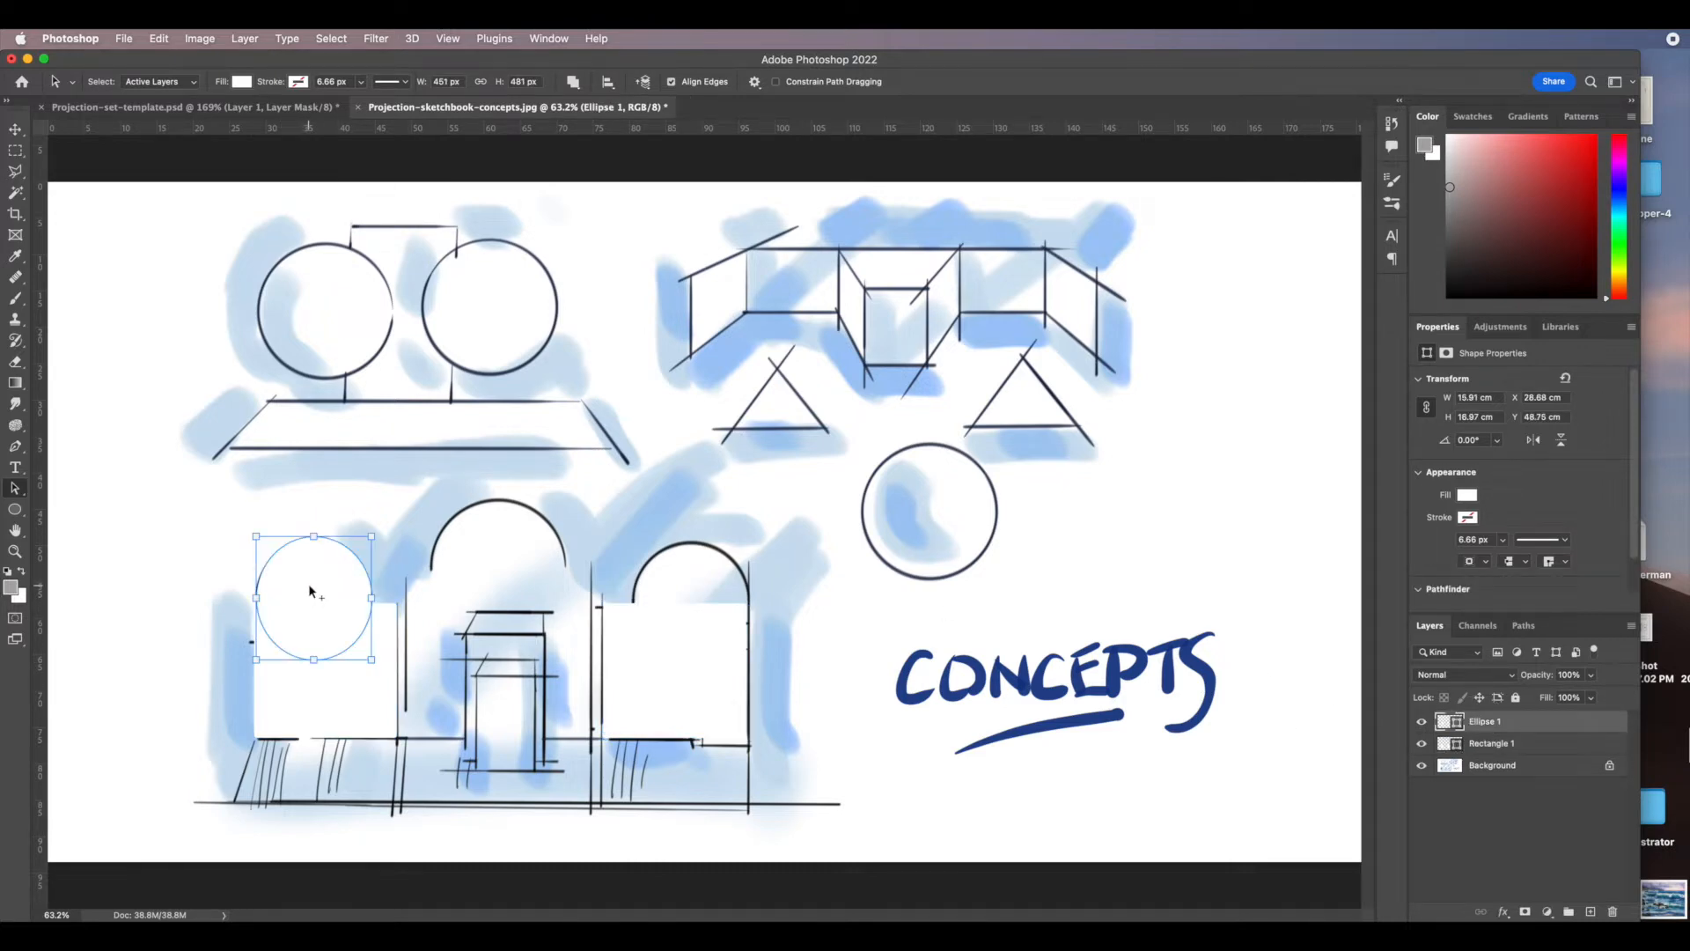
pyautogui.moveTo(313, 588); pyautogui.dragTo(481, 561)
pyautogui.moveTo(549, 625); pyautogui.dragTo(564, 631)
pyautogui.moveTo(432, 499); pyautogui.dragTo(432, 499)
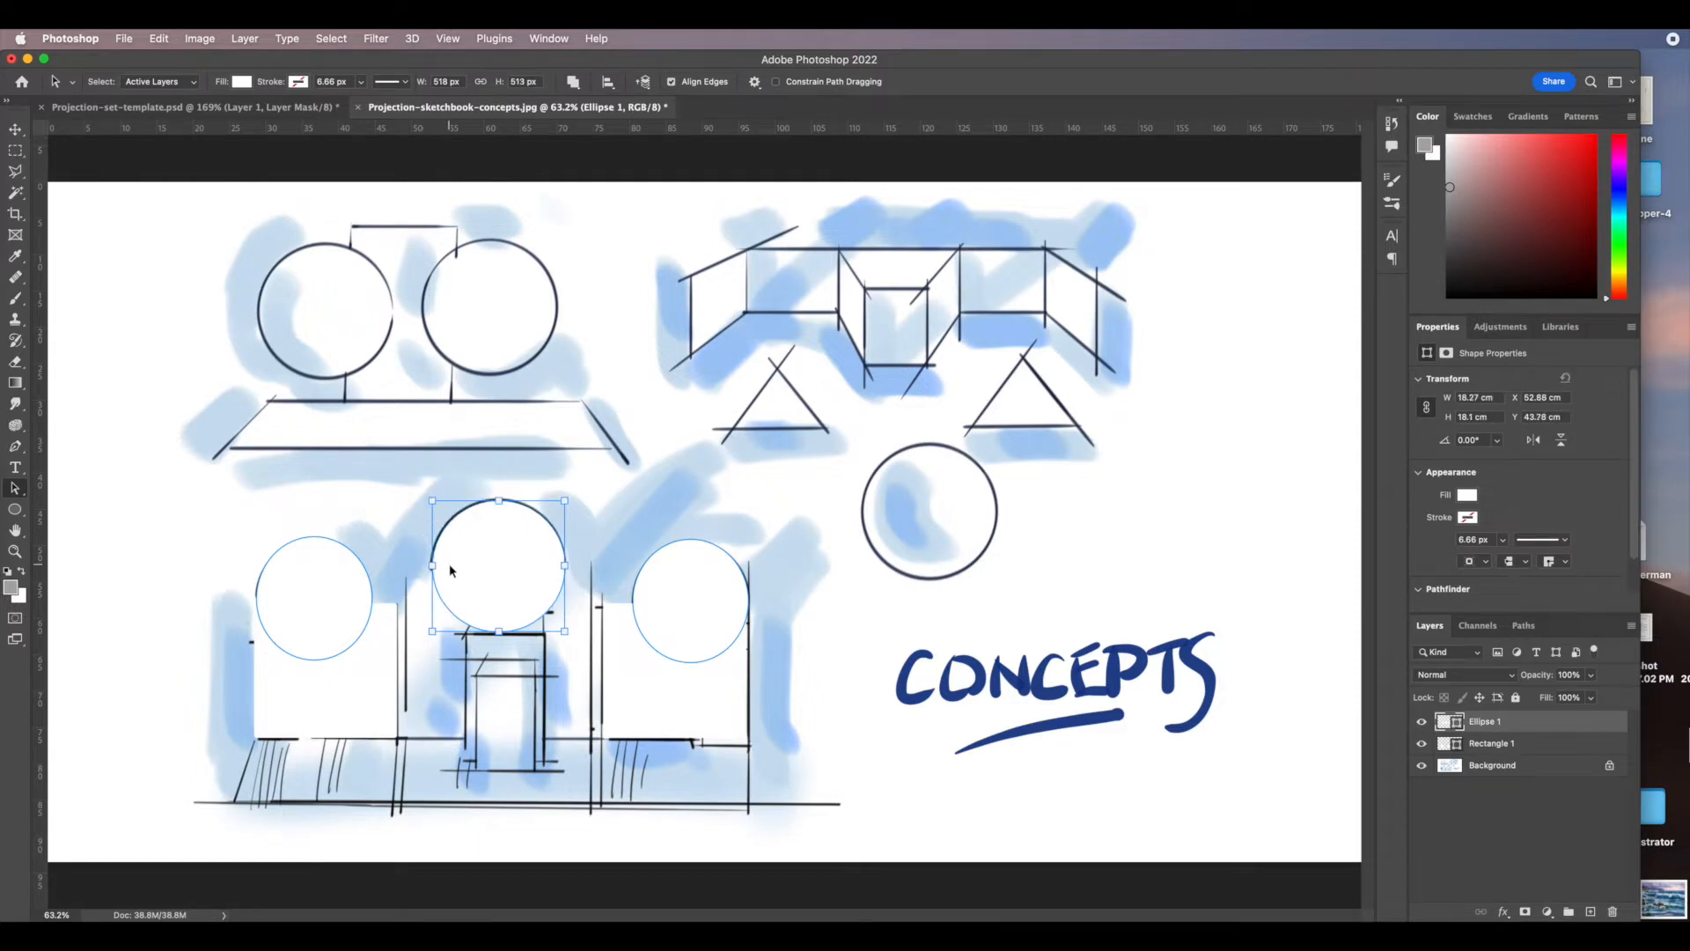
pyautogui.click(1490, 744)
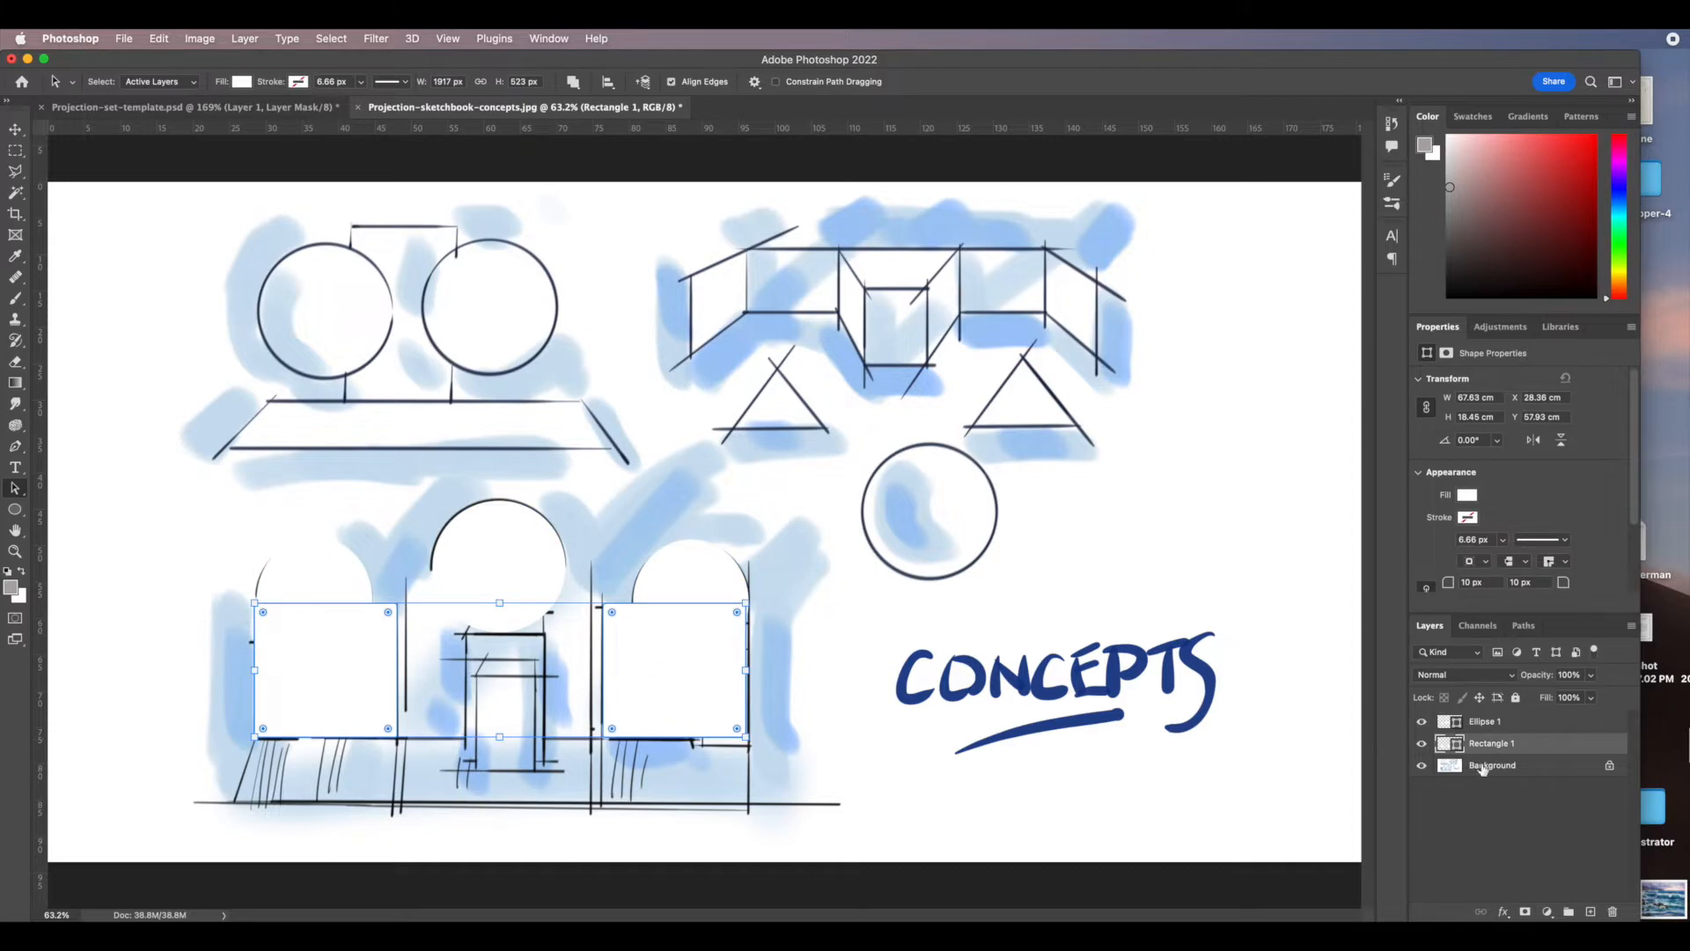
pyautogui.click(1536, 823)
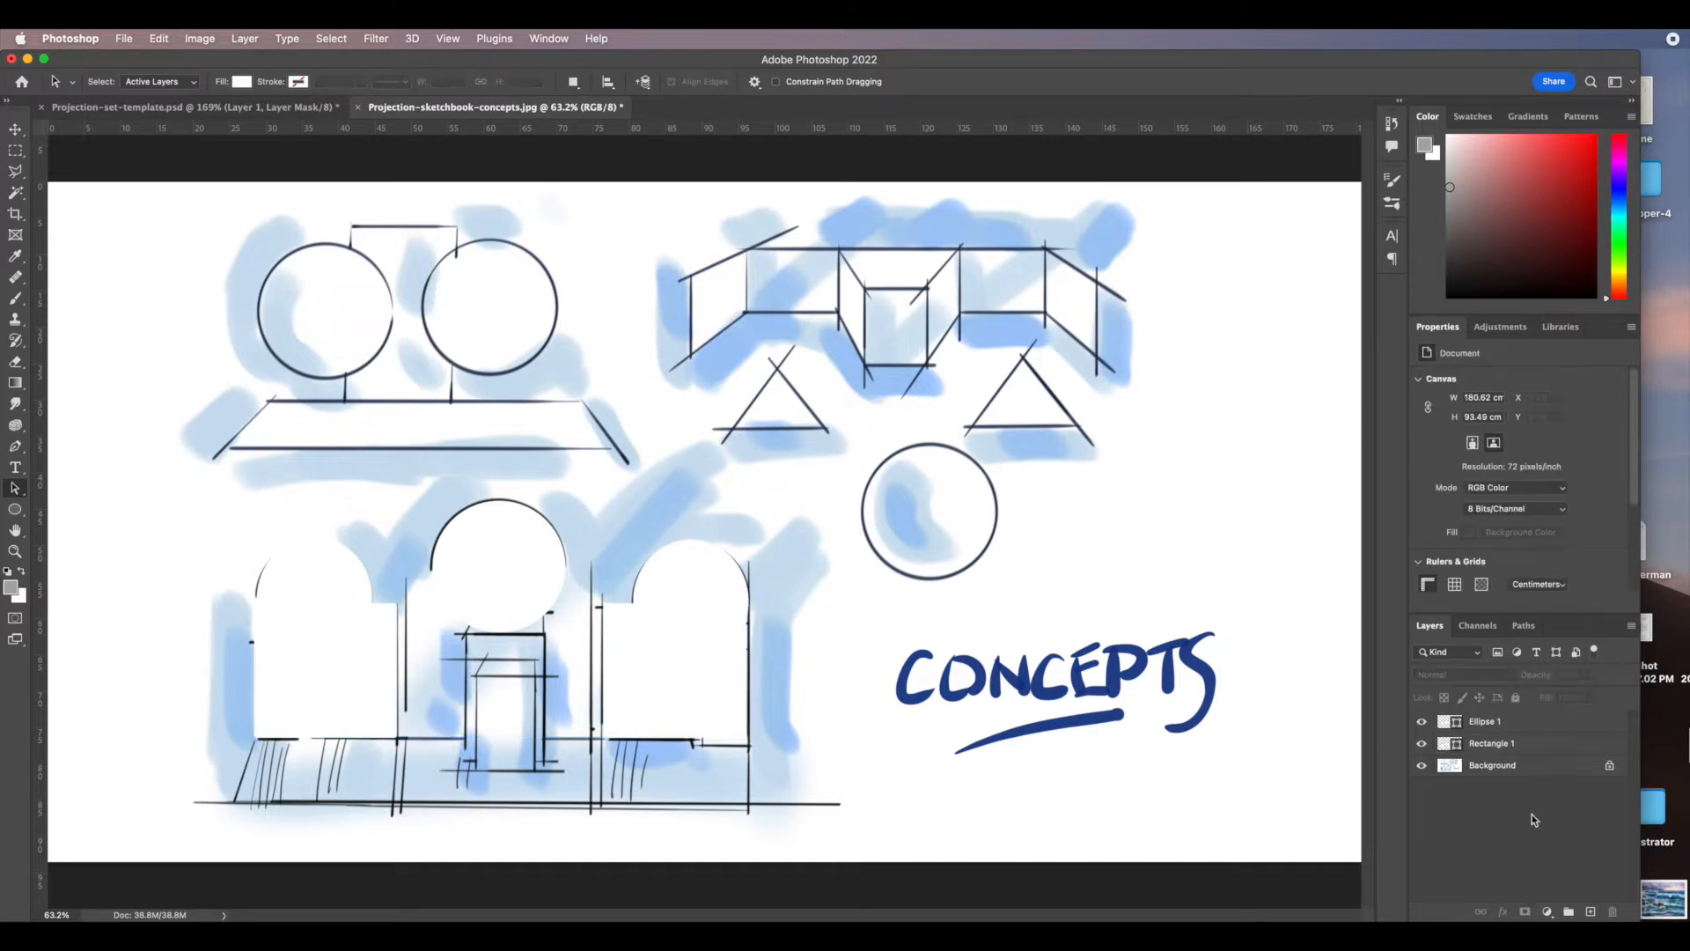
# Duplicate the rightmost panel's rectangle within the Rectangle 1 layer and place the copy over the central arched panel.
pyautogui.click(1468, 745)
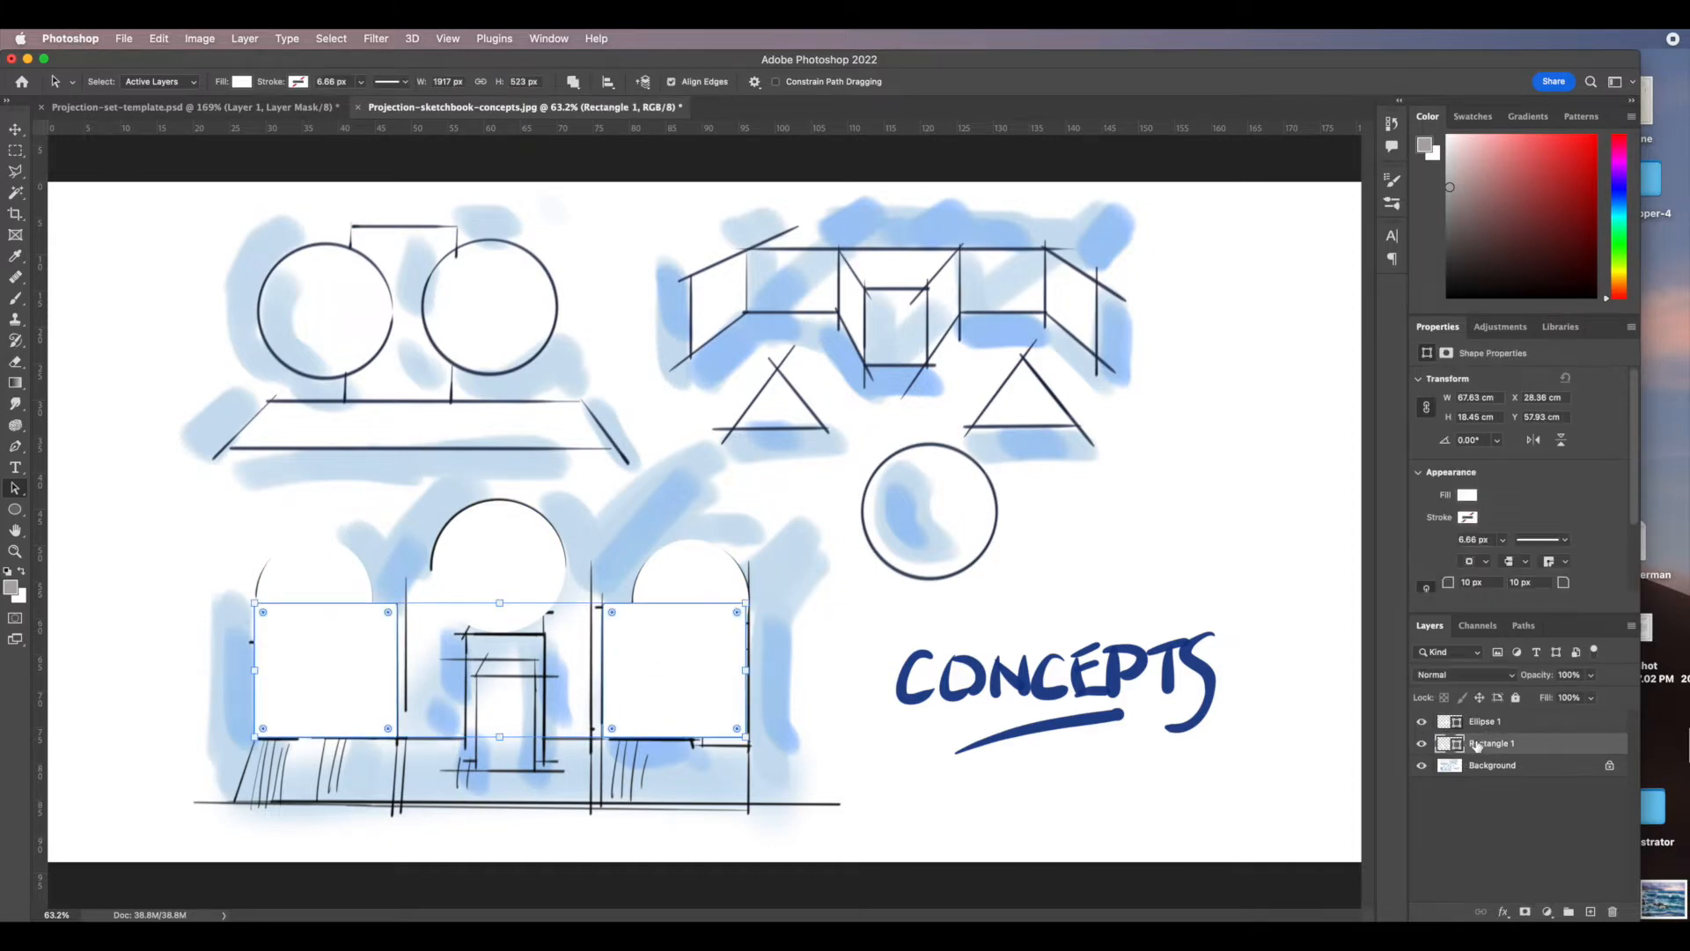
pyautogui.click(1524, 626)
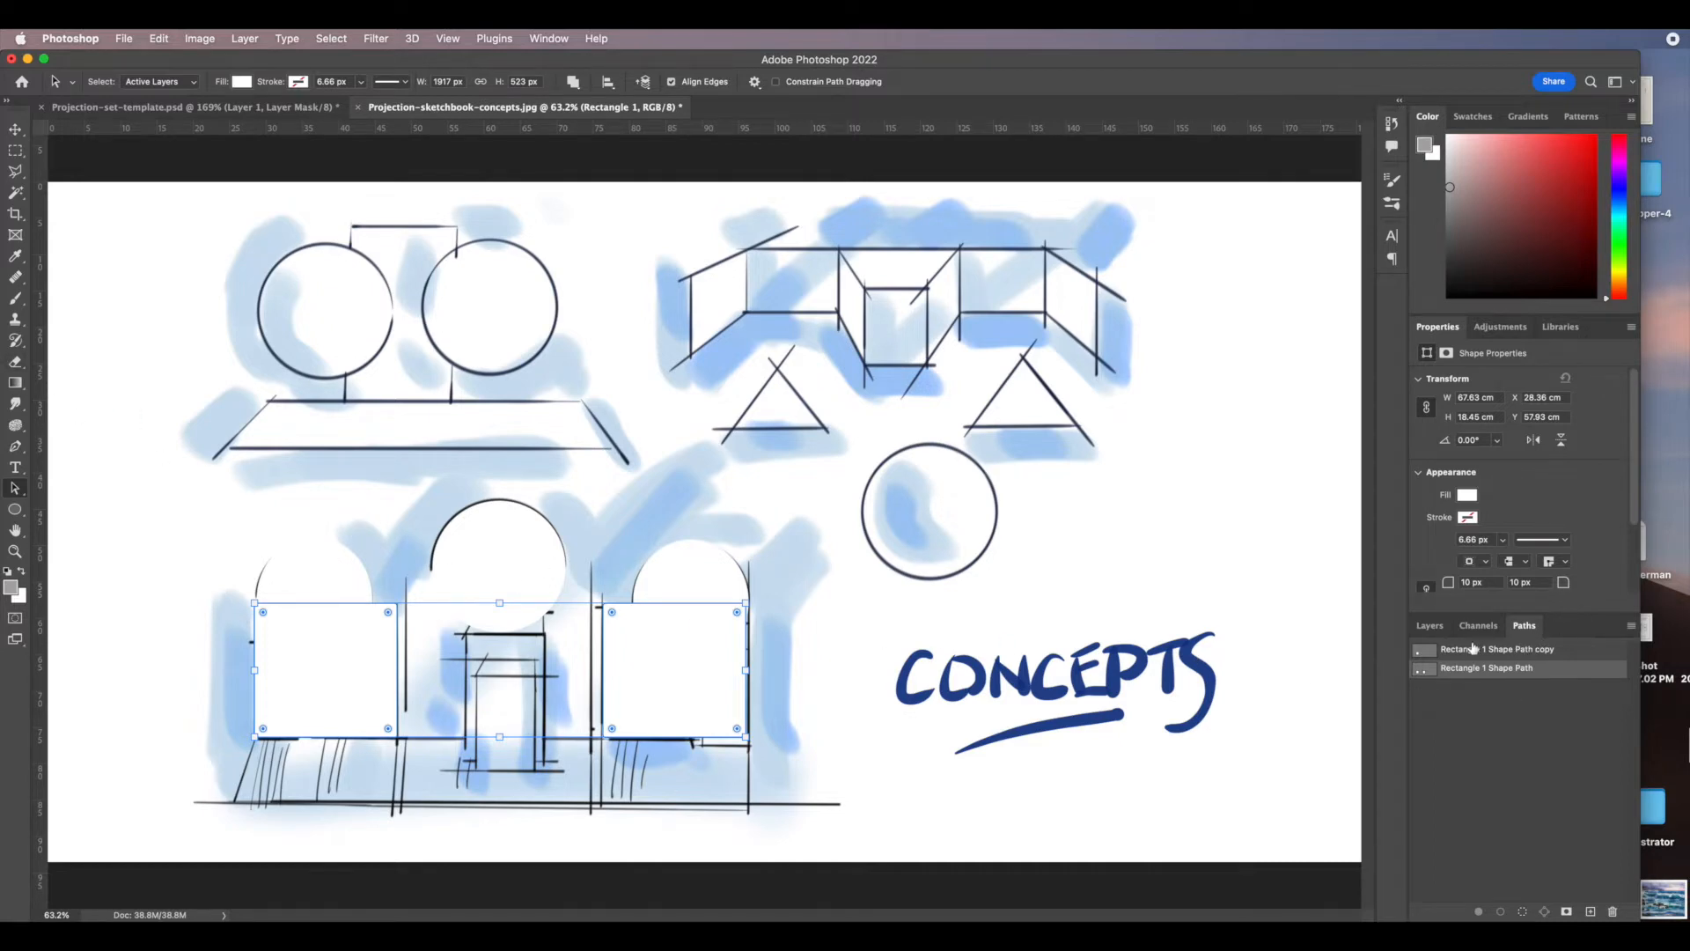
pyautogui.click(1430, 625)
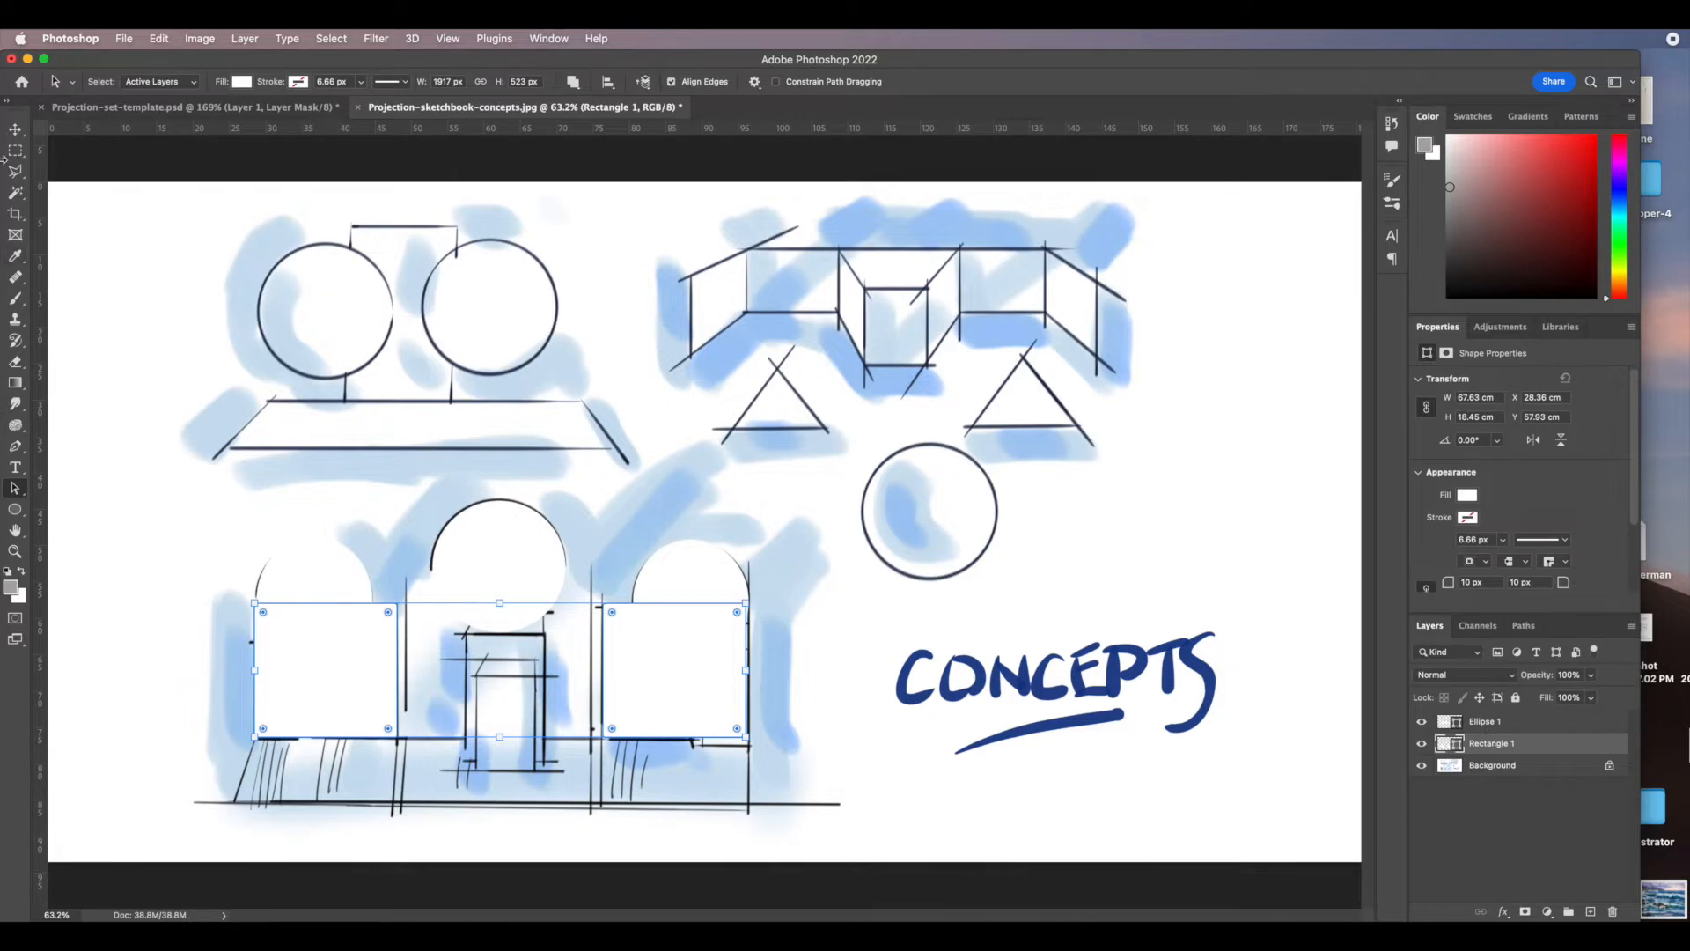
pyautogui.click(18, 491)
pyautogui.click(49, 503)
pyautogui.click(161, 661)
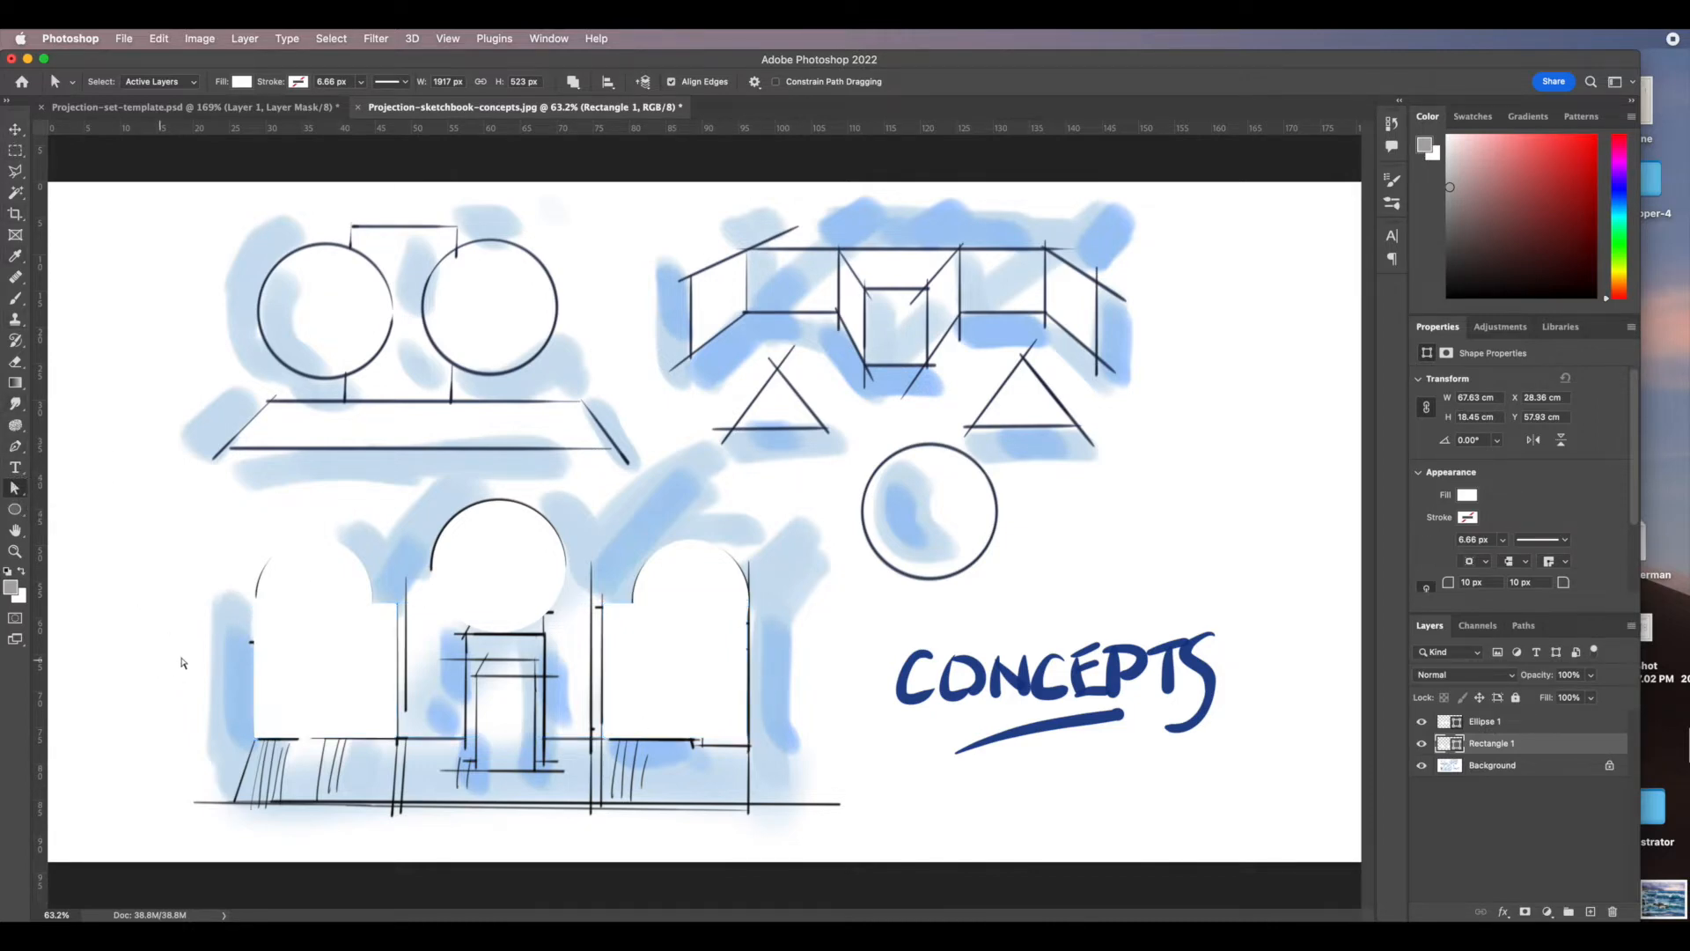
pyautogui.click(659, 662)
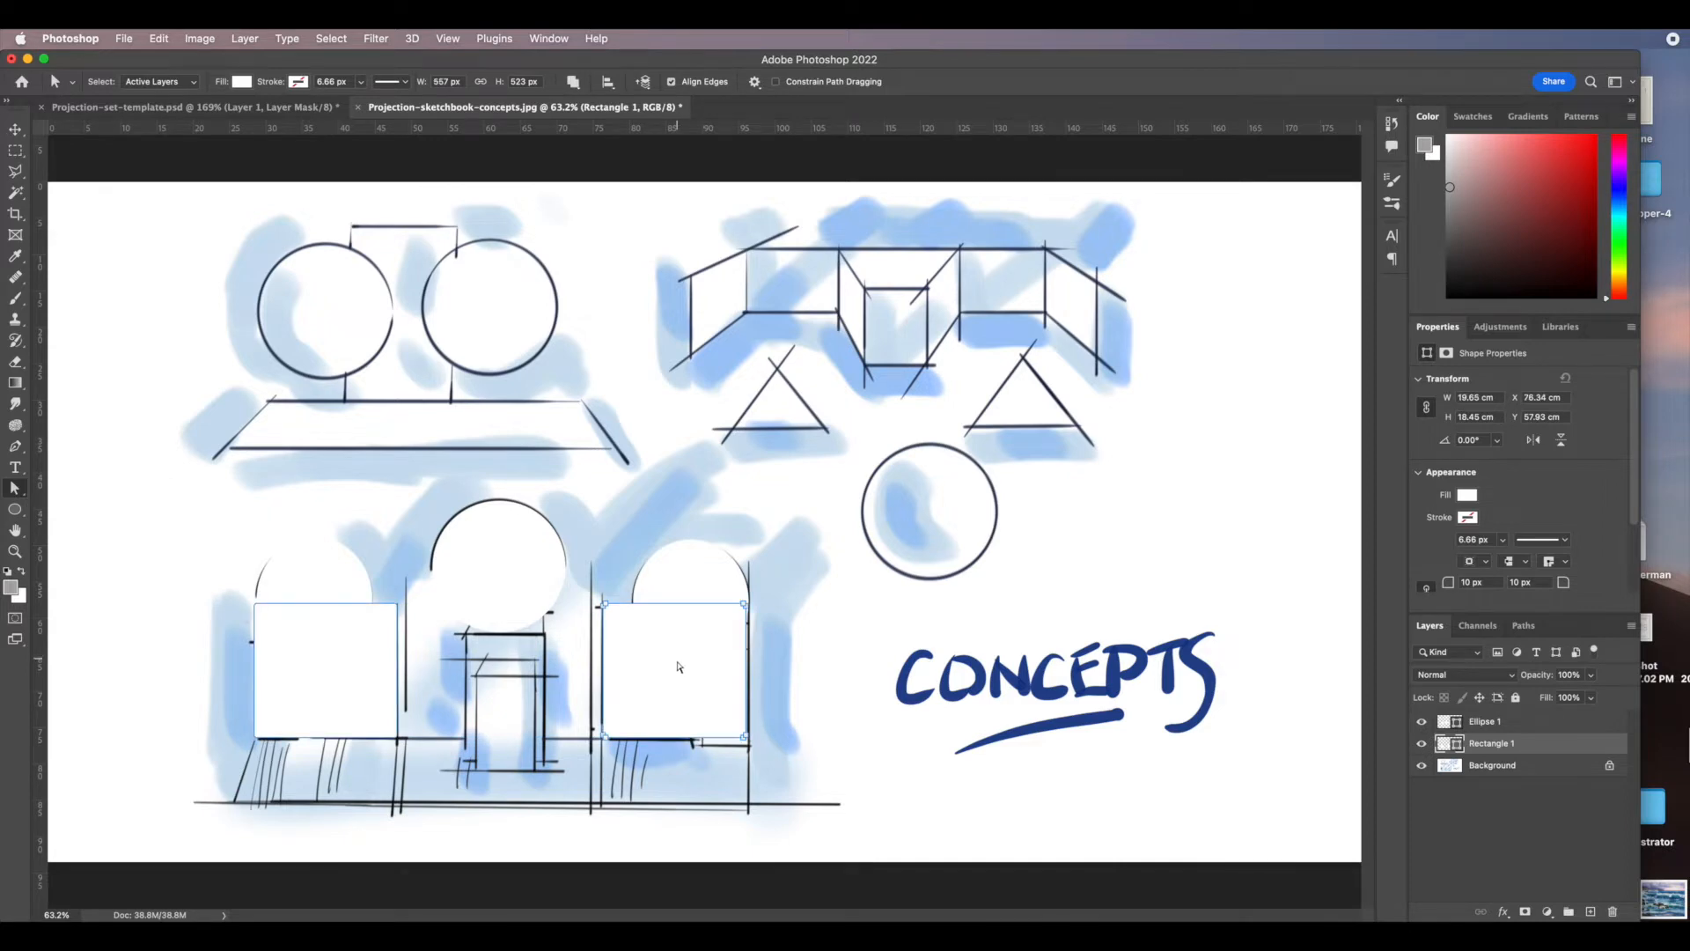
pyautogui.moveTo(673, 674); pyautogui.dragTo(476, 673)
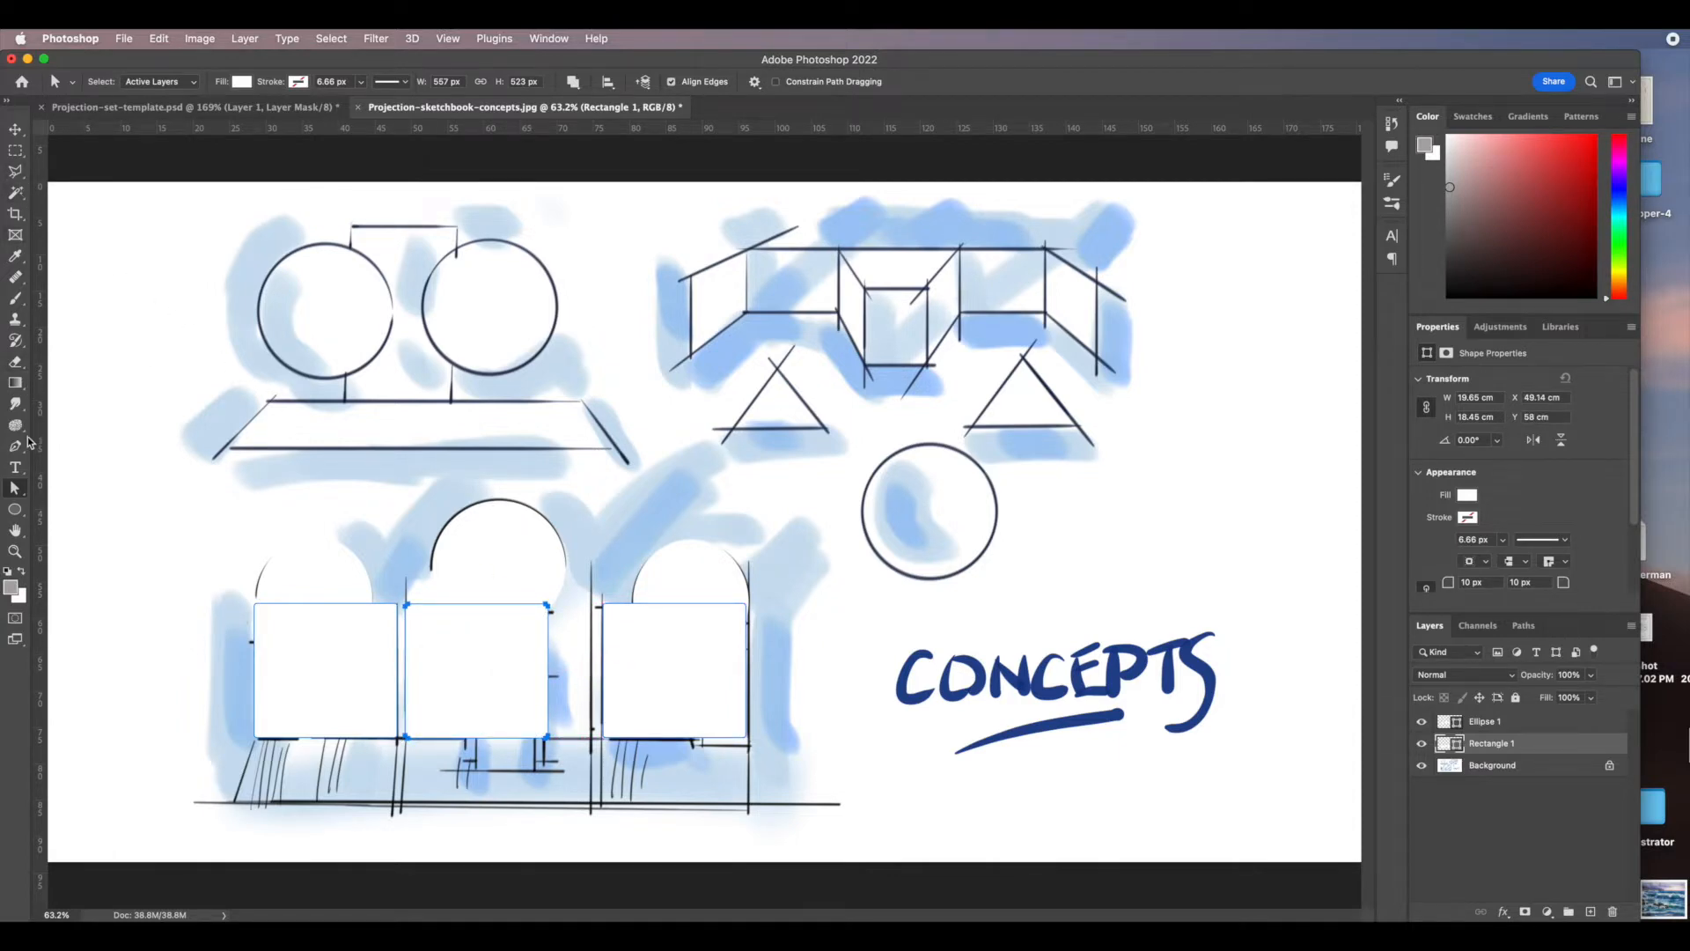
# Enlarge the central rectangle to about 734 × 649 px so it fills the central panel beneath its arch.
pyautogui.moveTo(20, 490); pyautogui.dragTo(83, 505)
pyautogui.moveTo(548, 606); pyautogui.dragTo(593, 578)
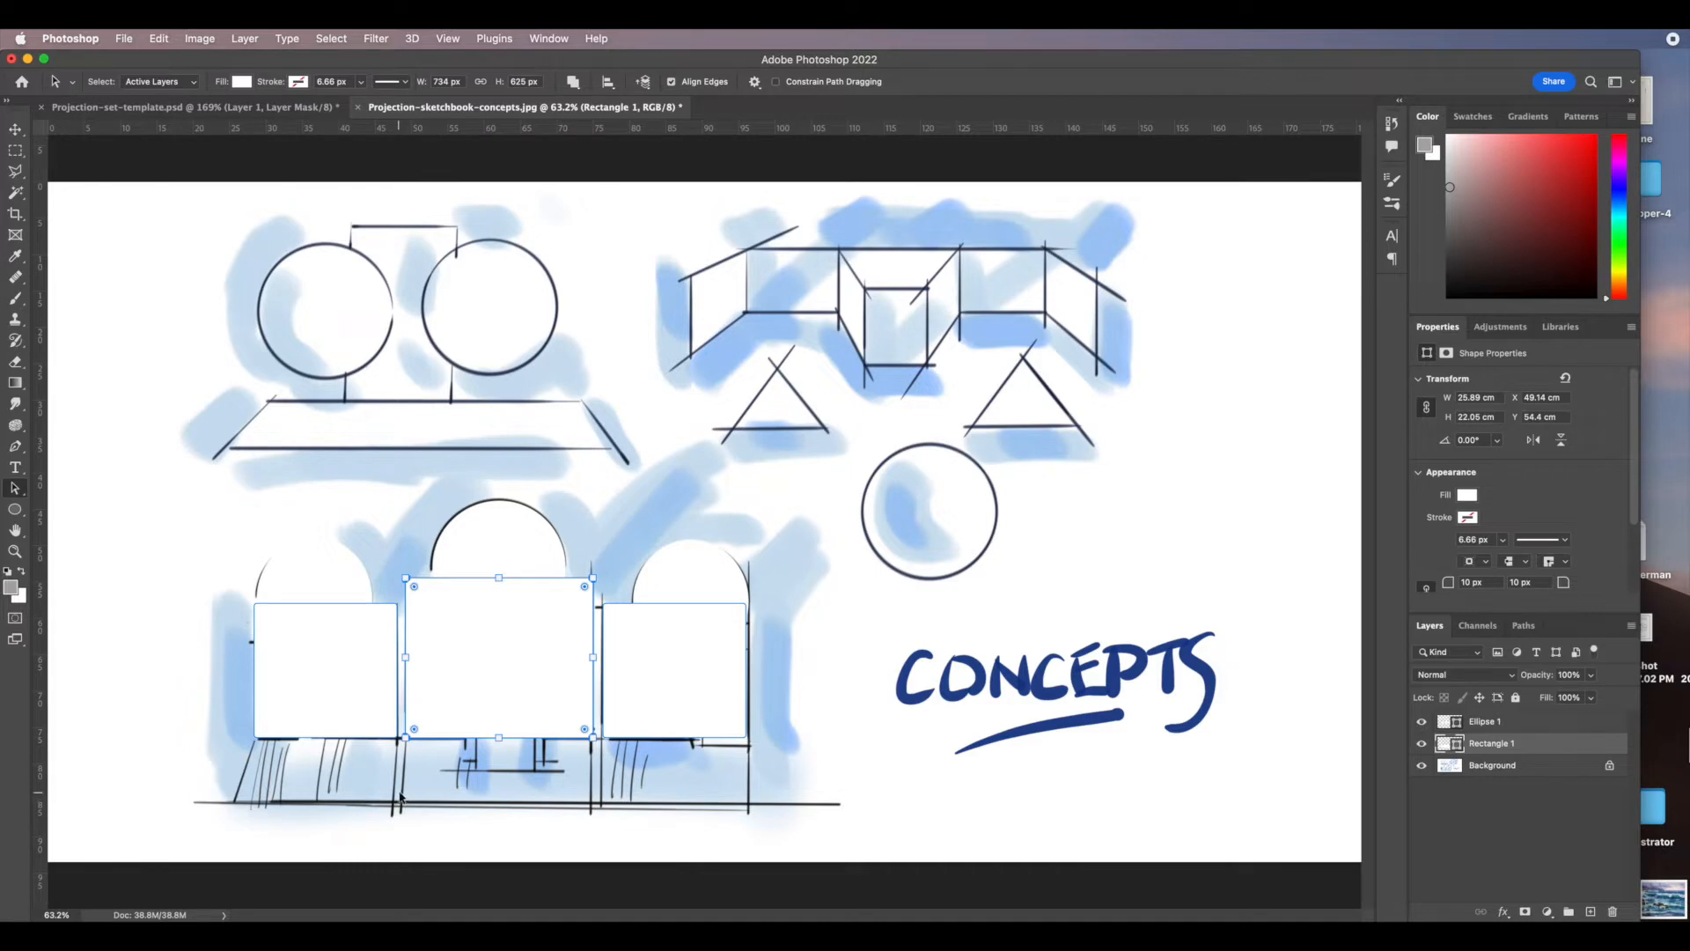
pyautogui.moveTo(500, 738); pyautogui.dragTo(498, 745)
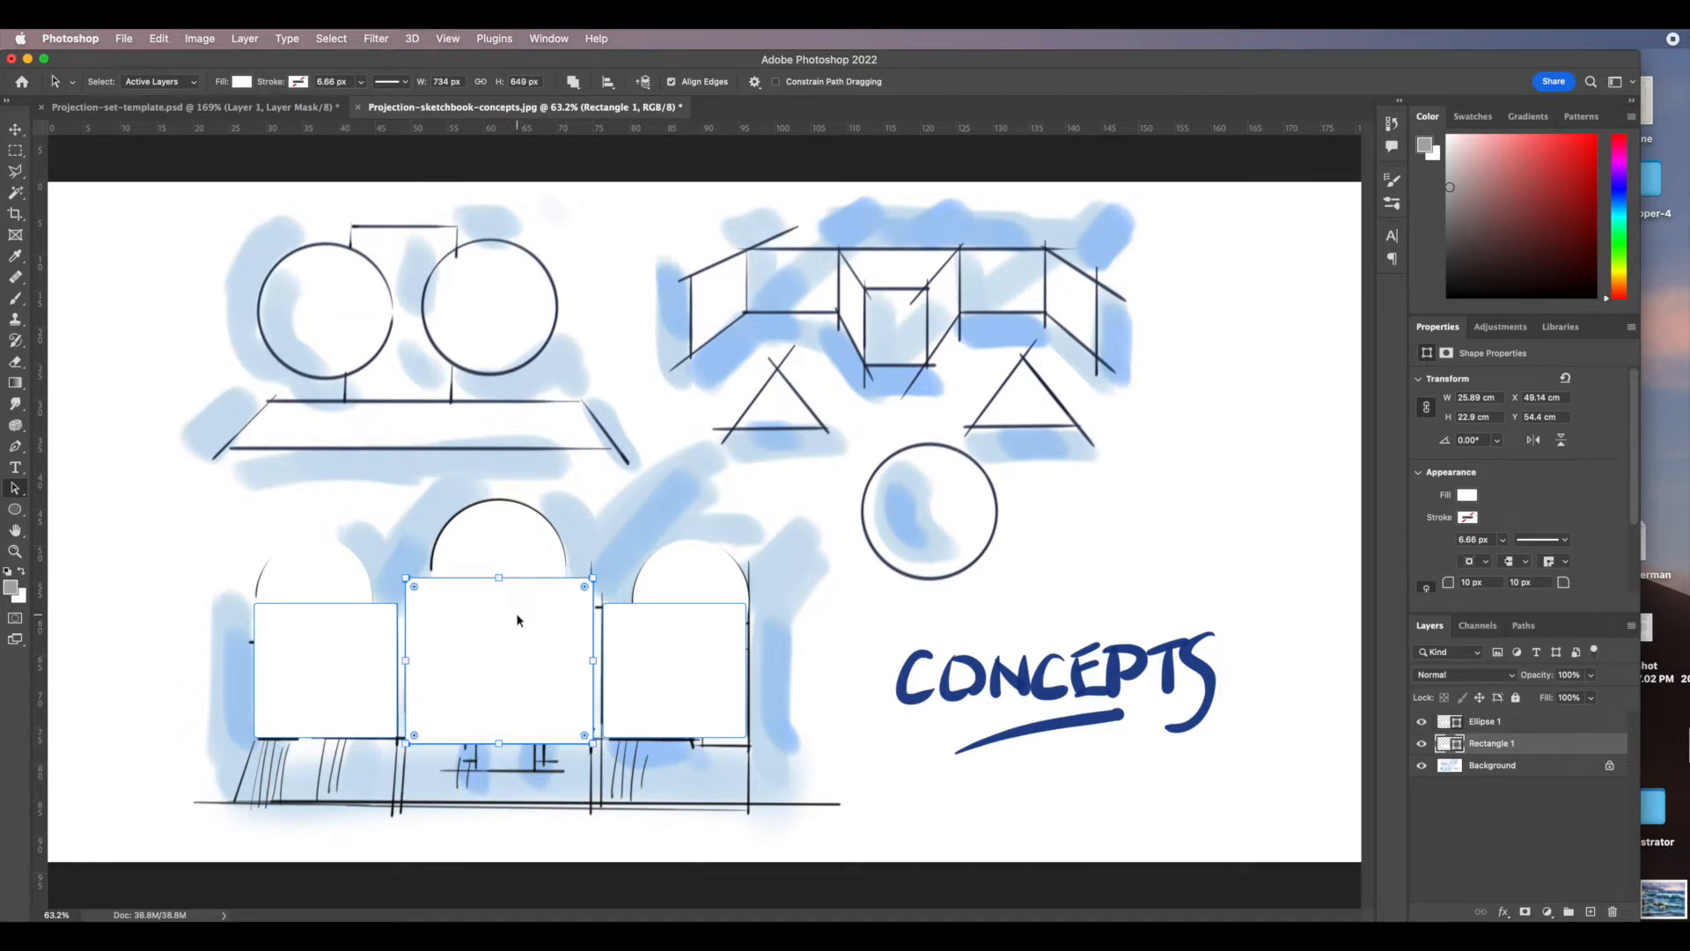
# Copy the central rectangle down to the stage base and resize it to about 1924 × 275 px, spanning all three panels.
pyautogui.moveTo(517, 622); pyautogui.dragTo(504, 732)
pyautogui.moveTo(414, 772); pyautogui.dragTo(254, 780)
pyautogui.moveTo(601, 773); pyautogui.dragTo(747, 797)
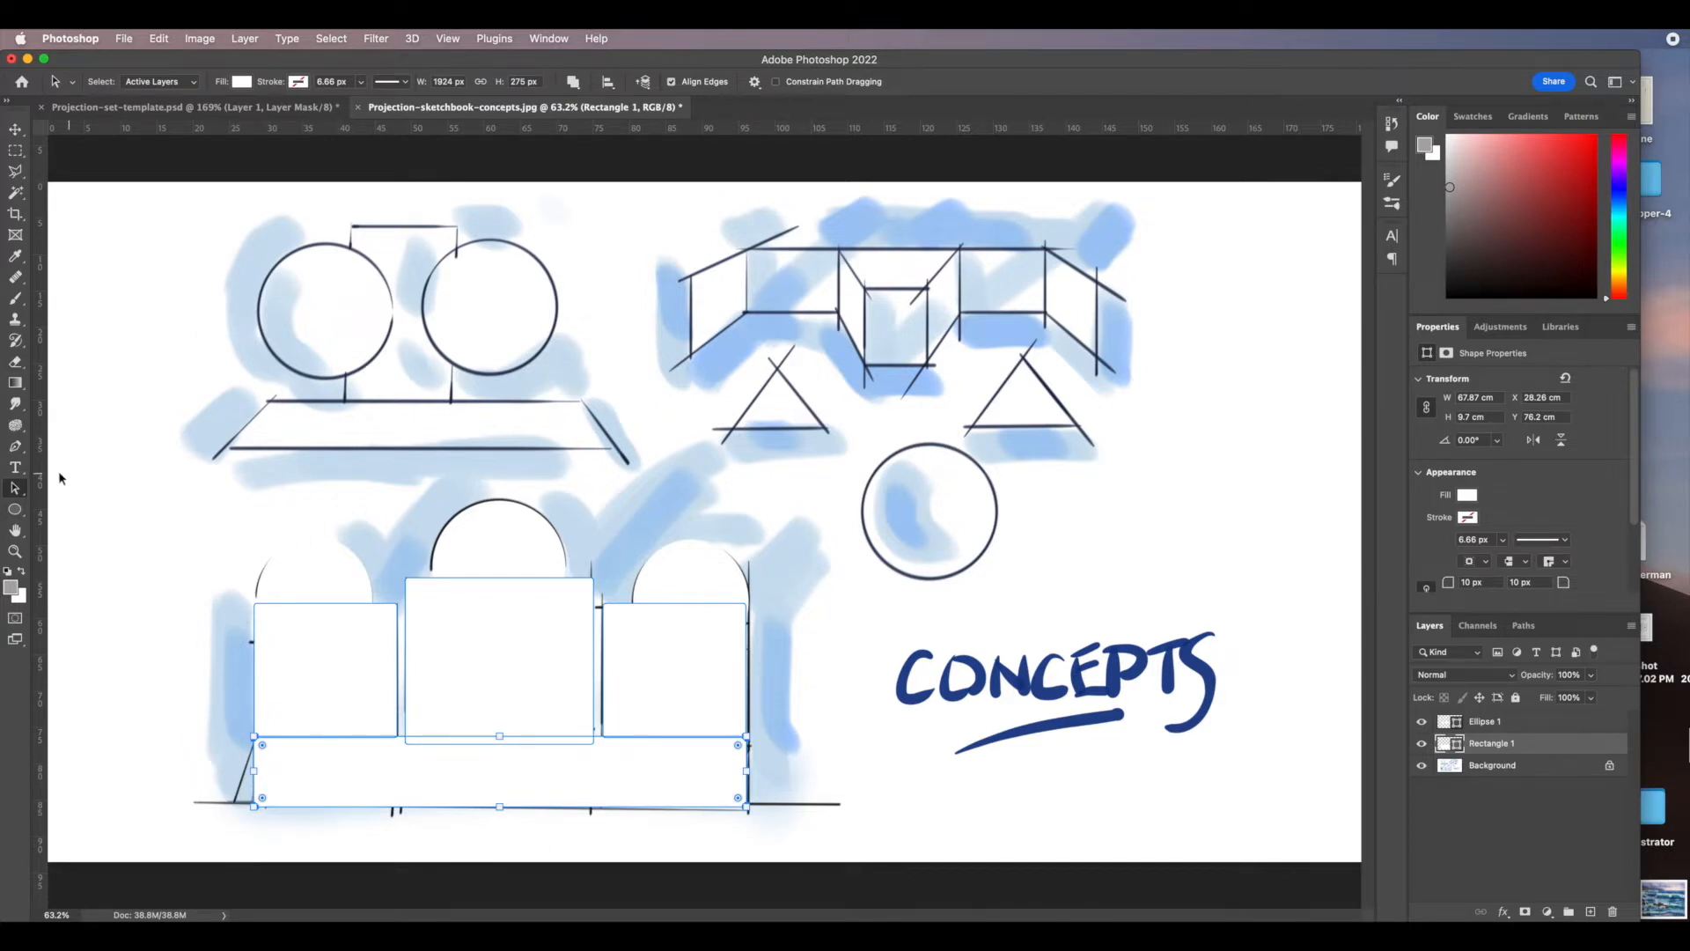
# Spread the base rectangle's two lower corners outward to form a trapezoid, accepting the conversion from live shape to regular path.
pyautogui.moveTo(17, 489); pyautogui.dragTo(50, 502)
pyautogui.moveTo(255, 808); pyautogui.dragTo(233, 806)
pyautogui.click(249, 837)
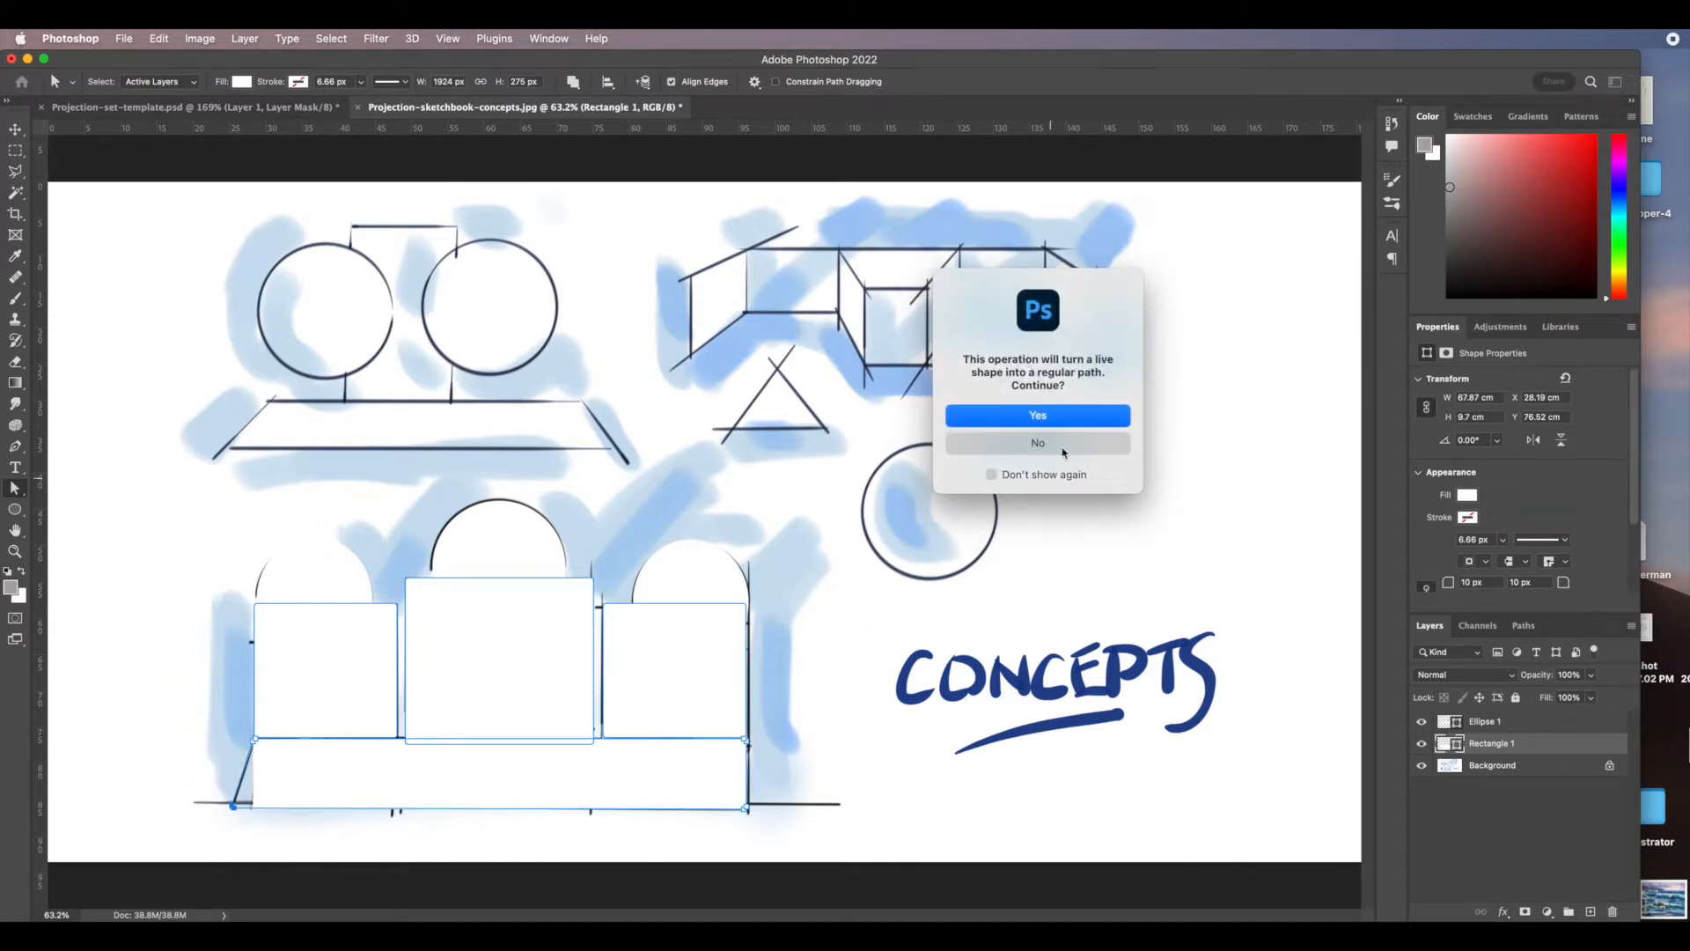
pyautogui.click(1056, 427)
pyautogui.moveTo(746, 807)
pyautogui.mouseDown()
pyautogui.moveTo(778, 810)
pyautogui.moveTo(752, 810)
pyautogui.mouseUp()
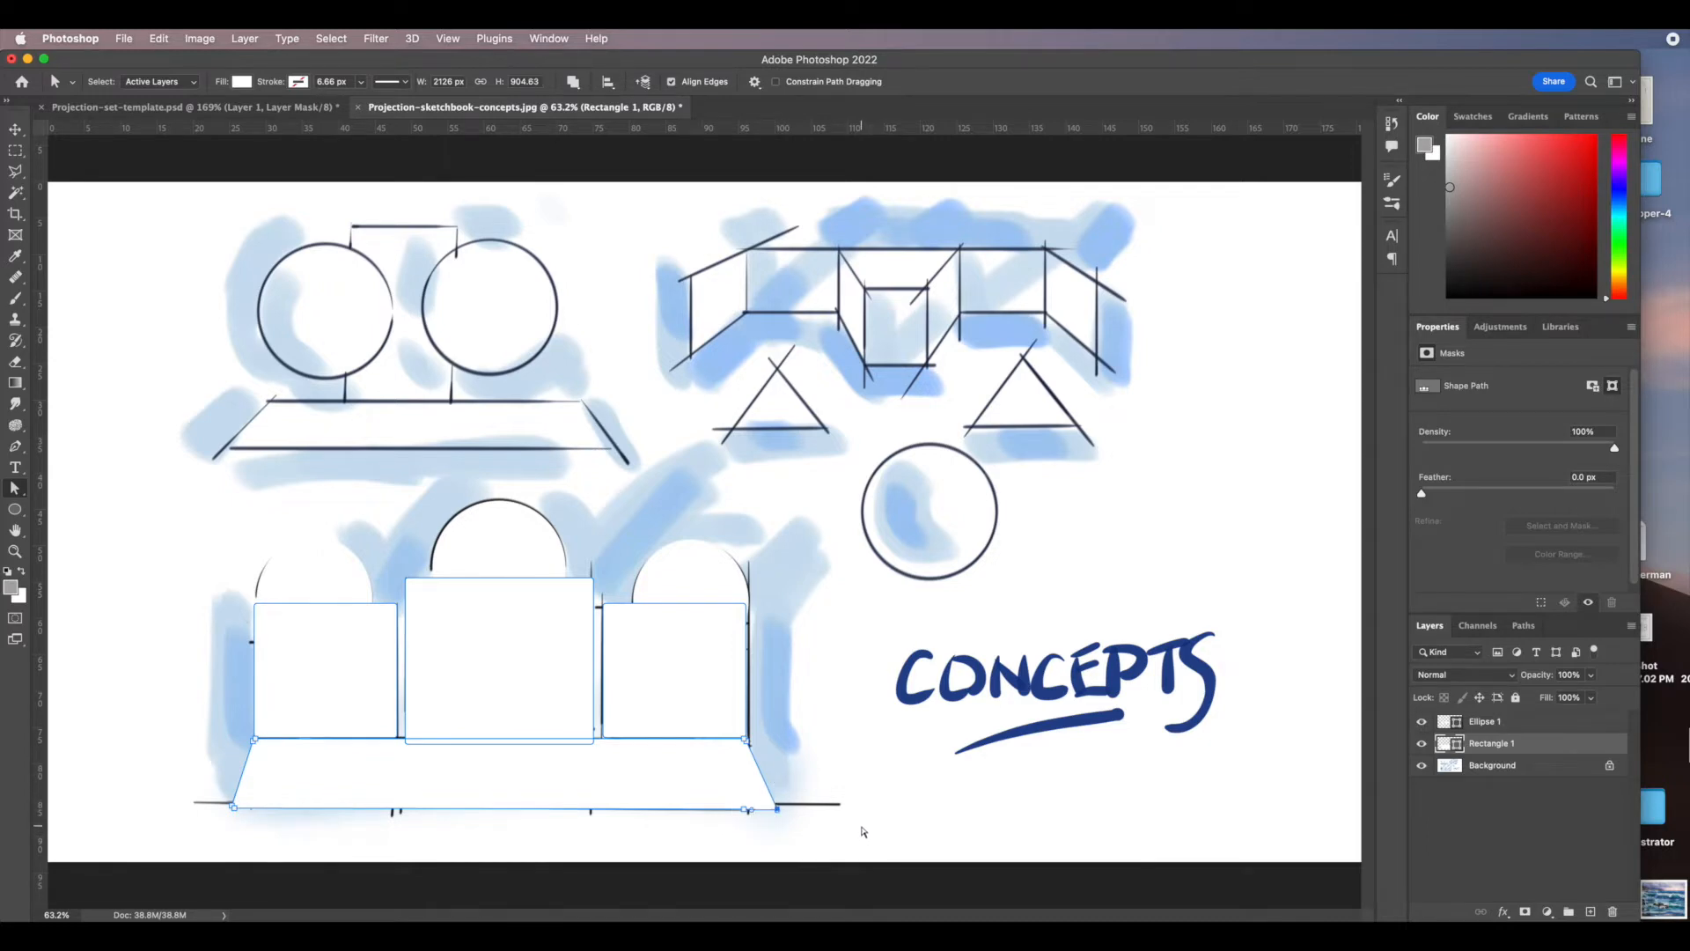
pyautogui.click(864, 827)
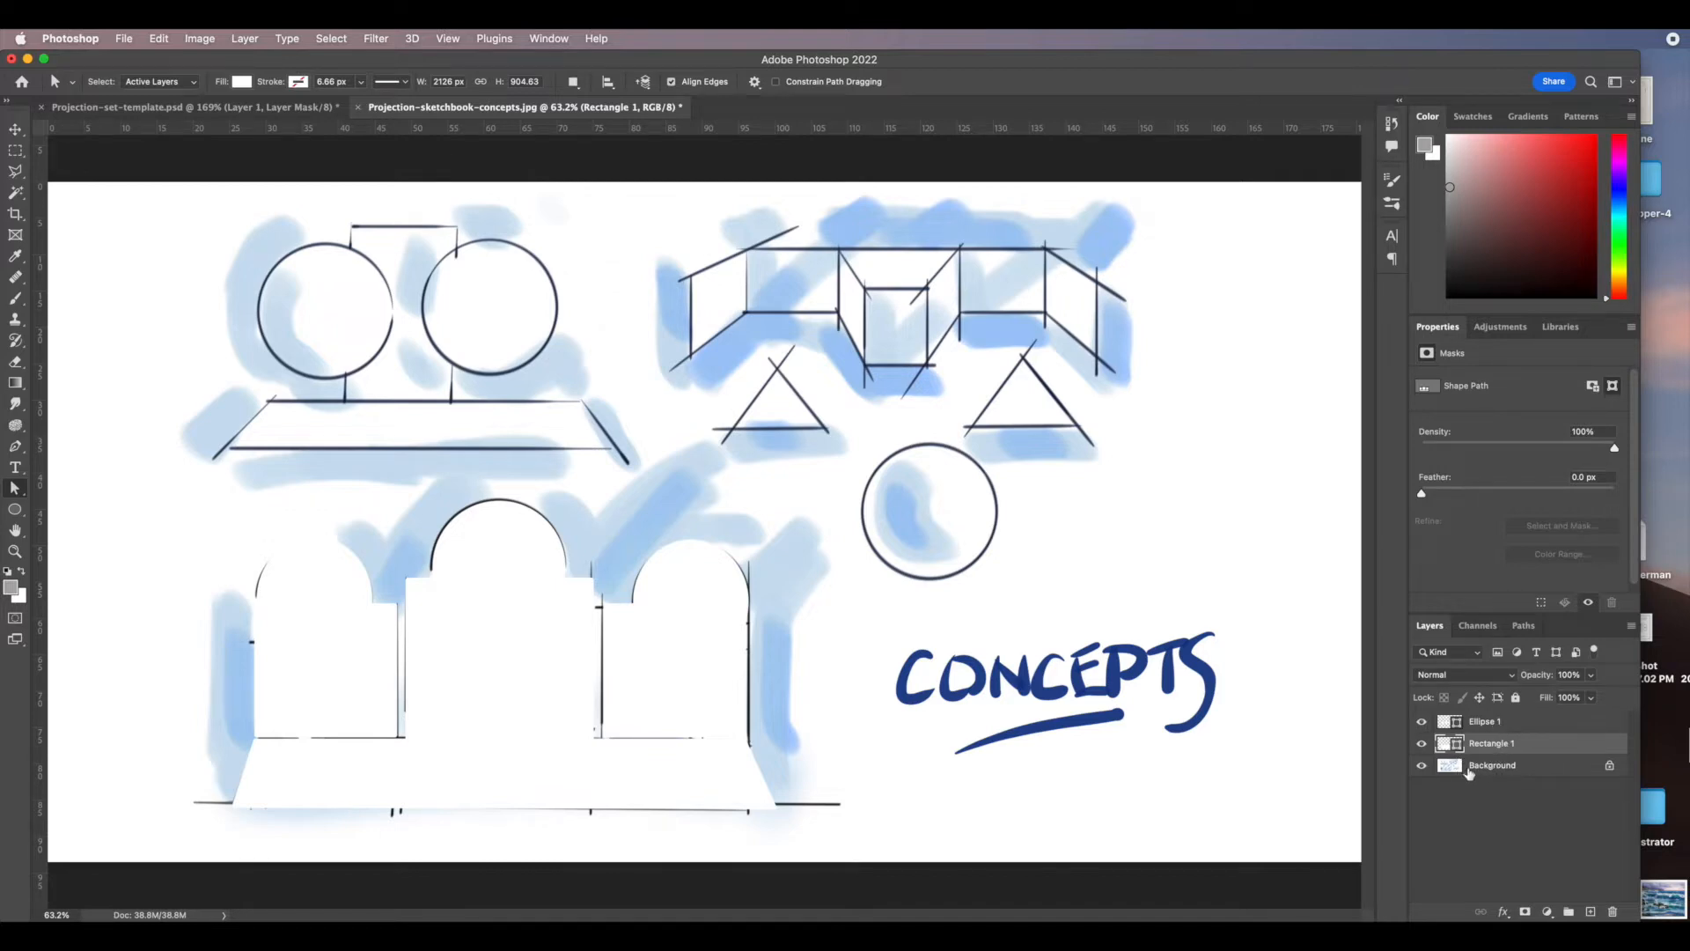
# Delete the Background sketch layer and merge the remaining visible shape layers into a single layer.
pyautogui.moveTo(1511, 772); pyautogui.dragTo(1612, 912)
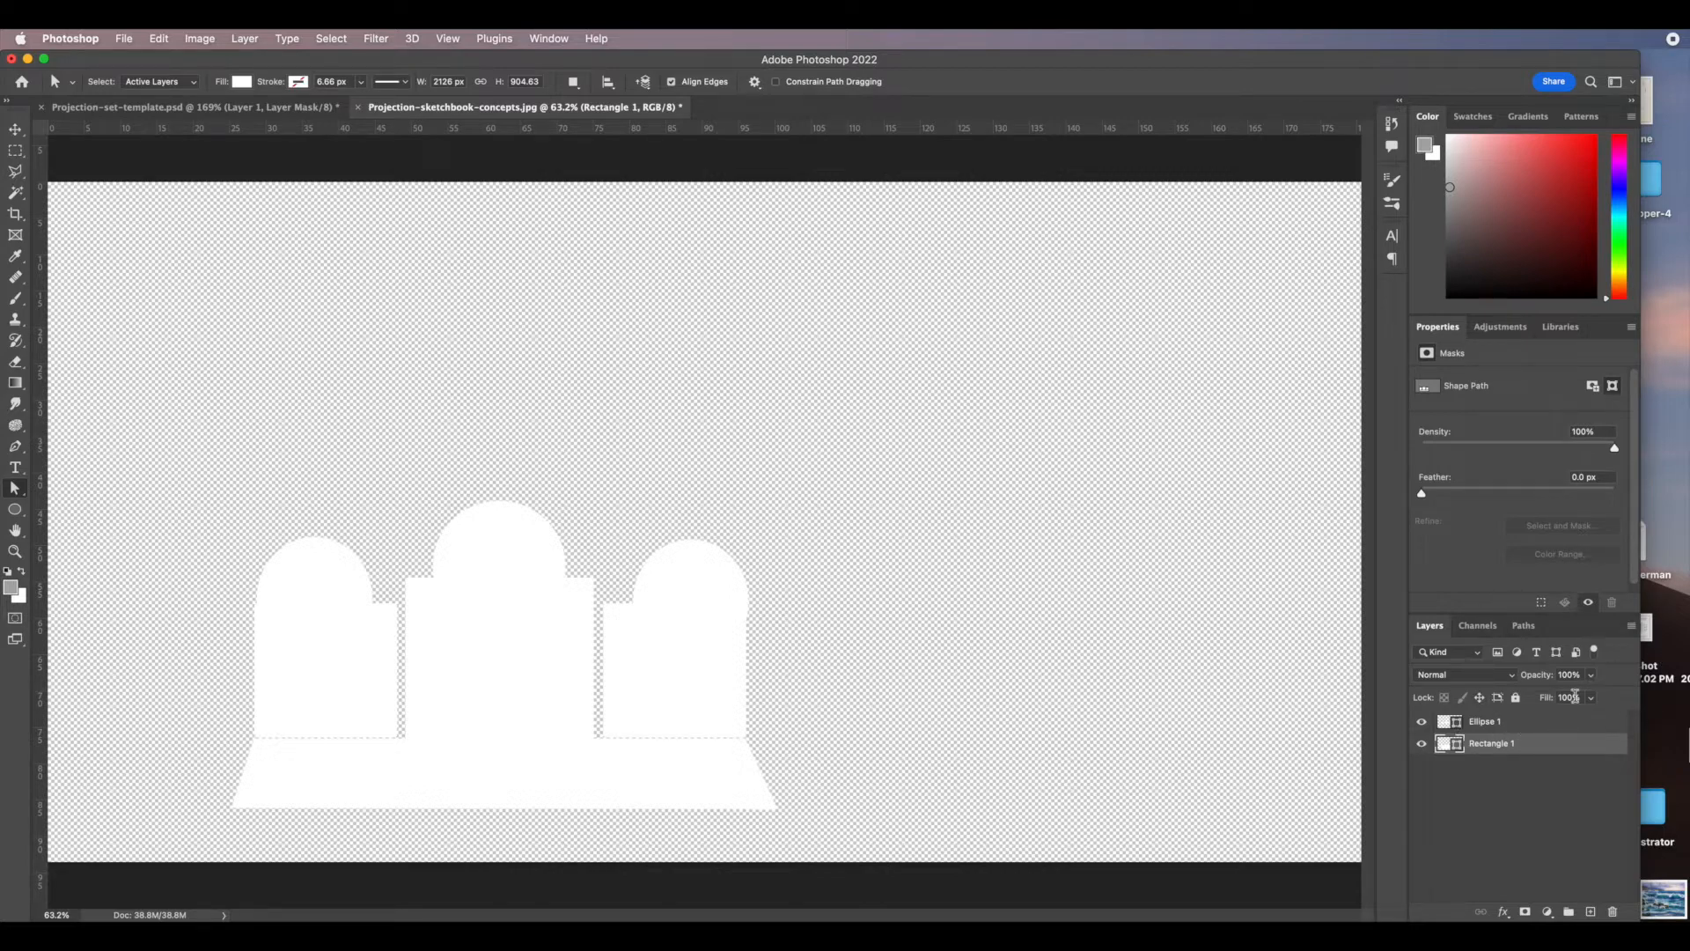
pyautogui.click(1630, 627)
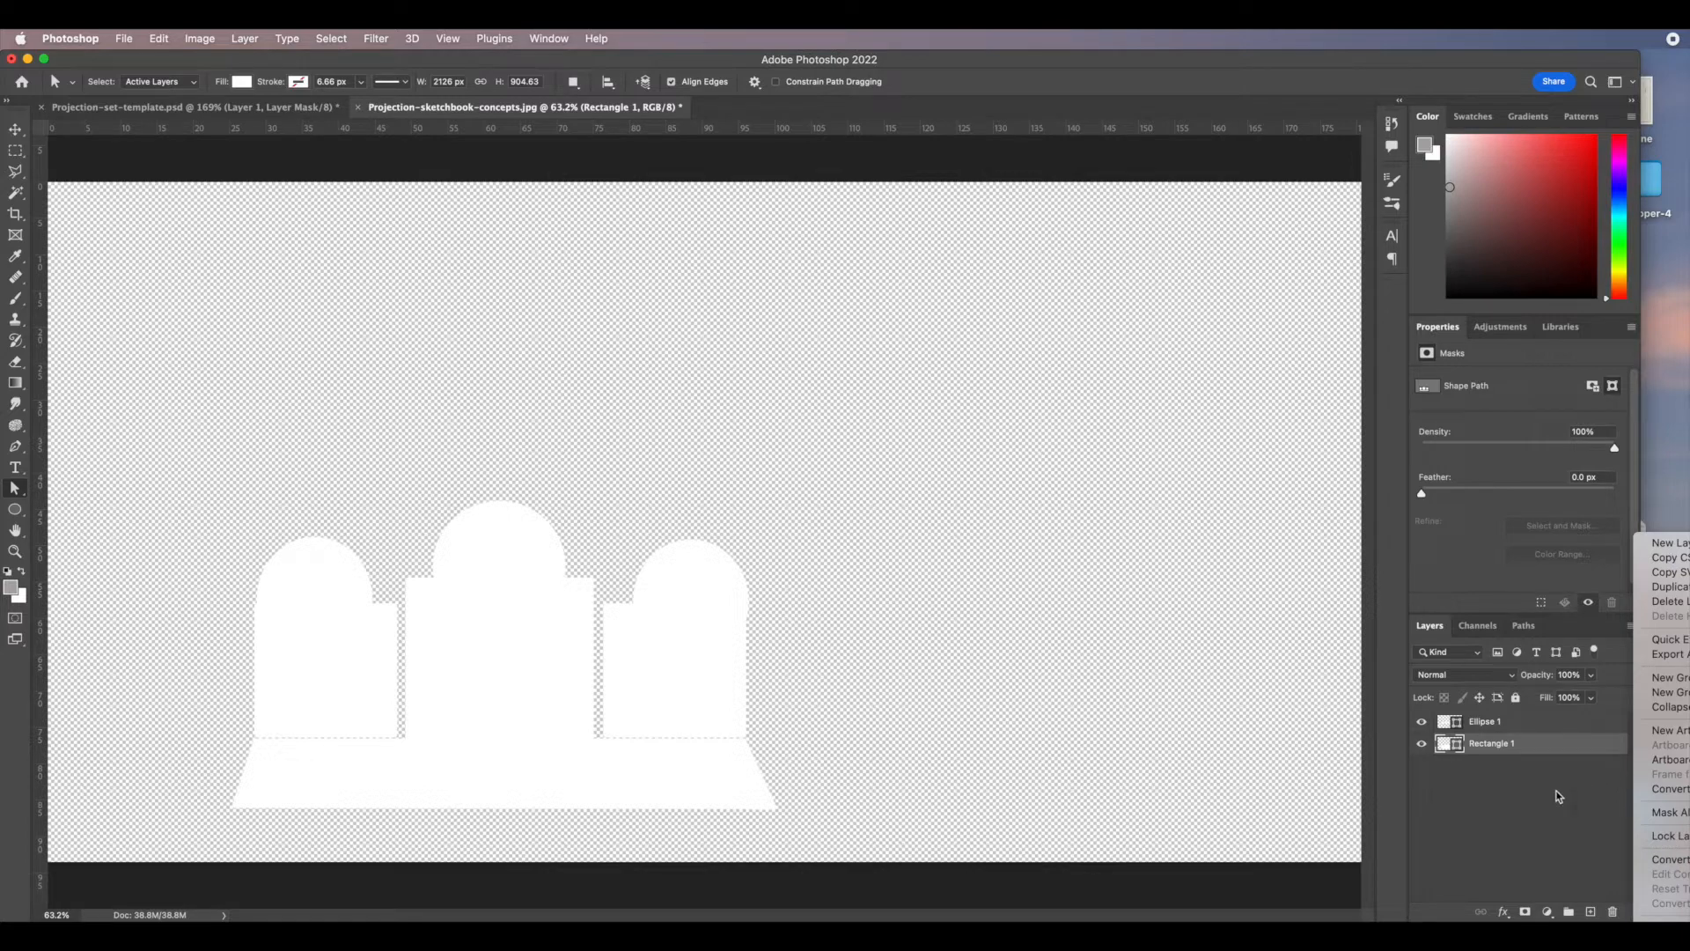
pyautogui.click(1620, 628)
pyautogui.click(1631, 626)
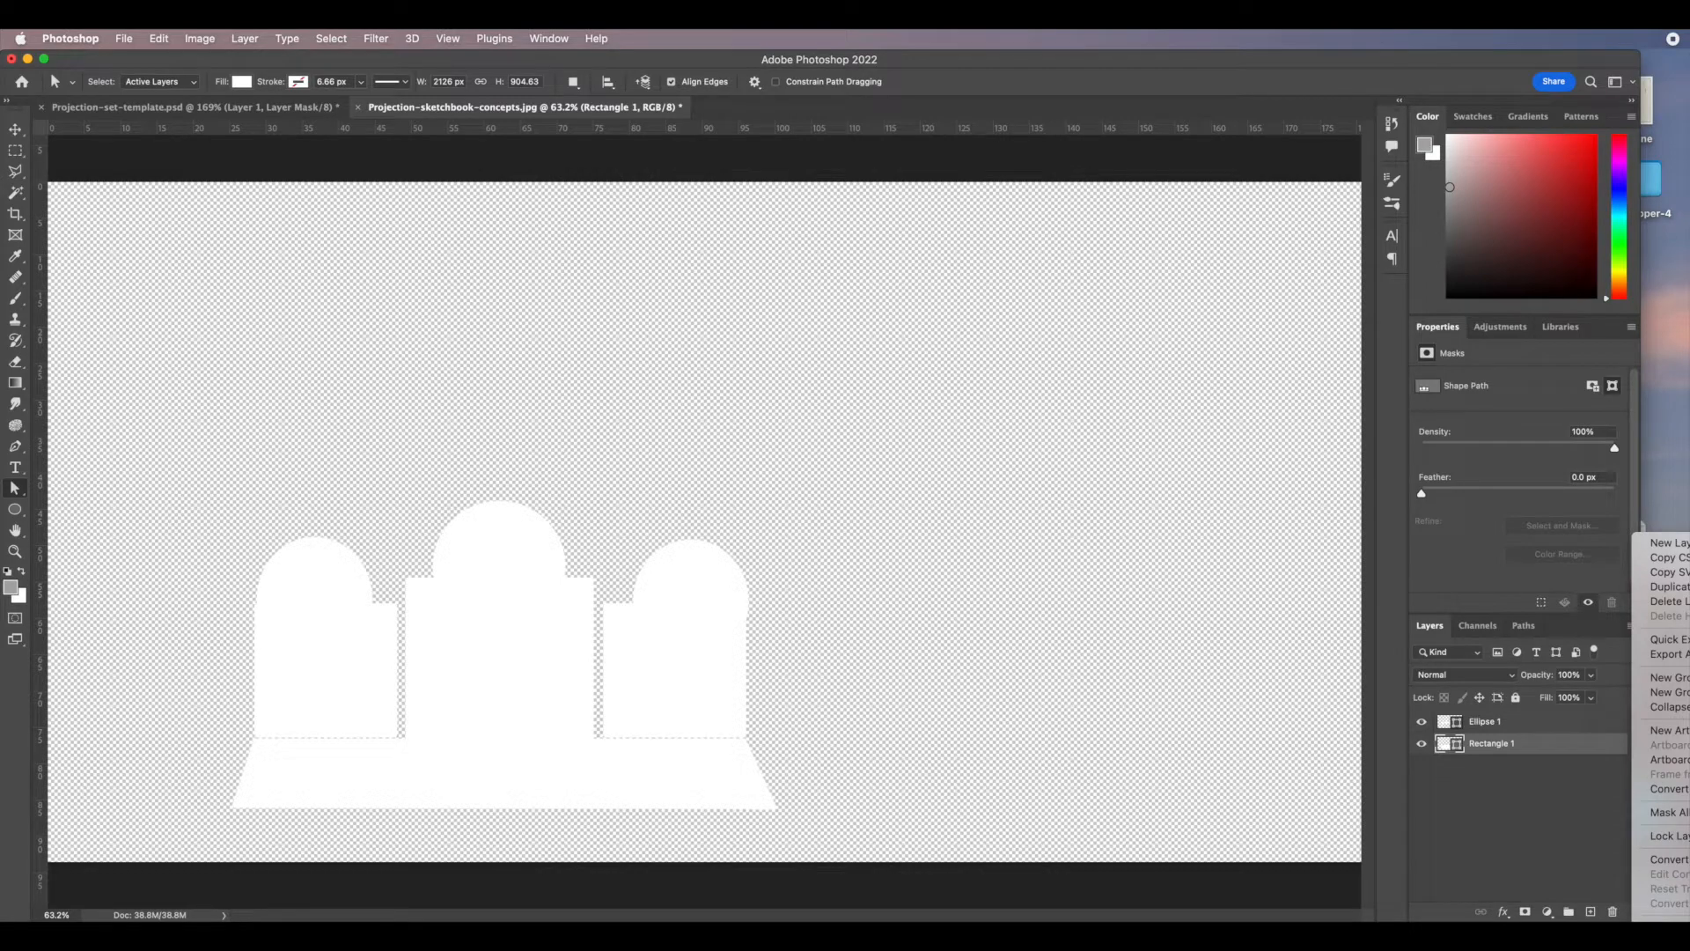
pyautogui.click(1673, 918)
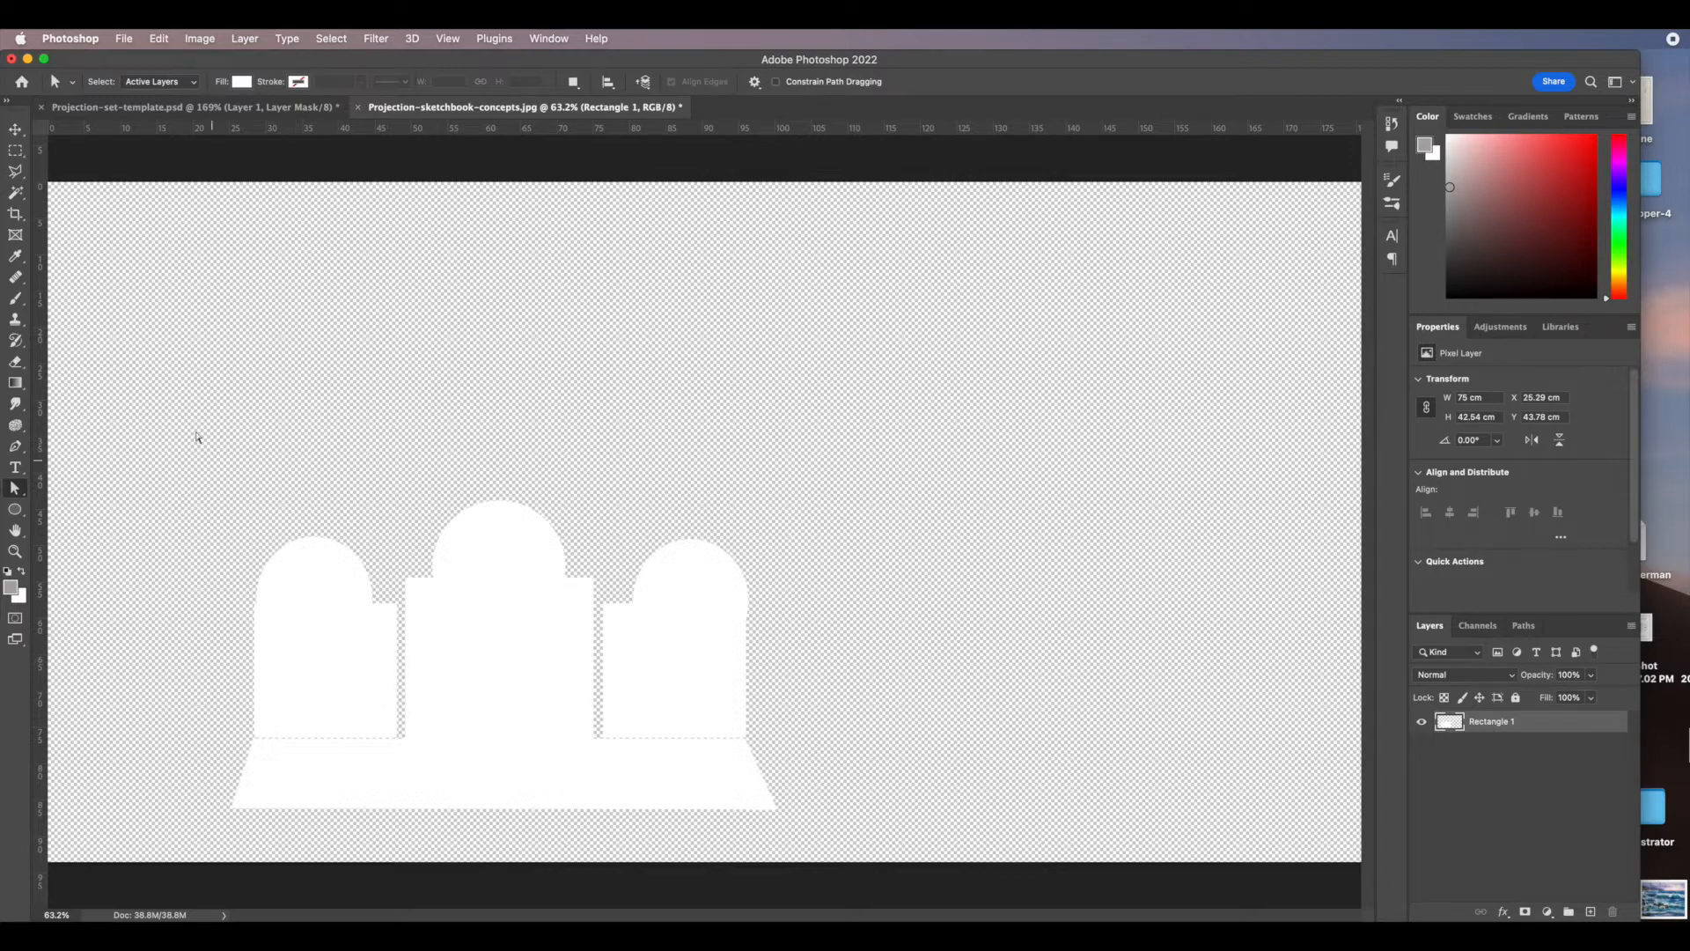
# Crop the document to a rectangular selection drawn closely around the whole white stage shape, about 80 × 46.5 cm.
pyautogui.click(15, 152)
pyautogui.moveTo(156, 480); pyautogui.dragTo(866, 826)
pyautogui.click(256, 425)
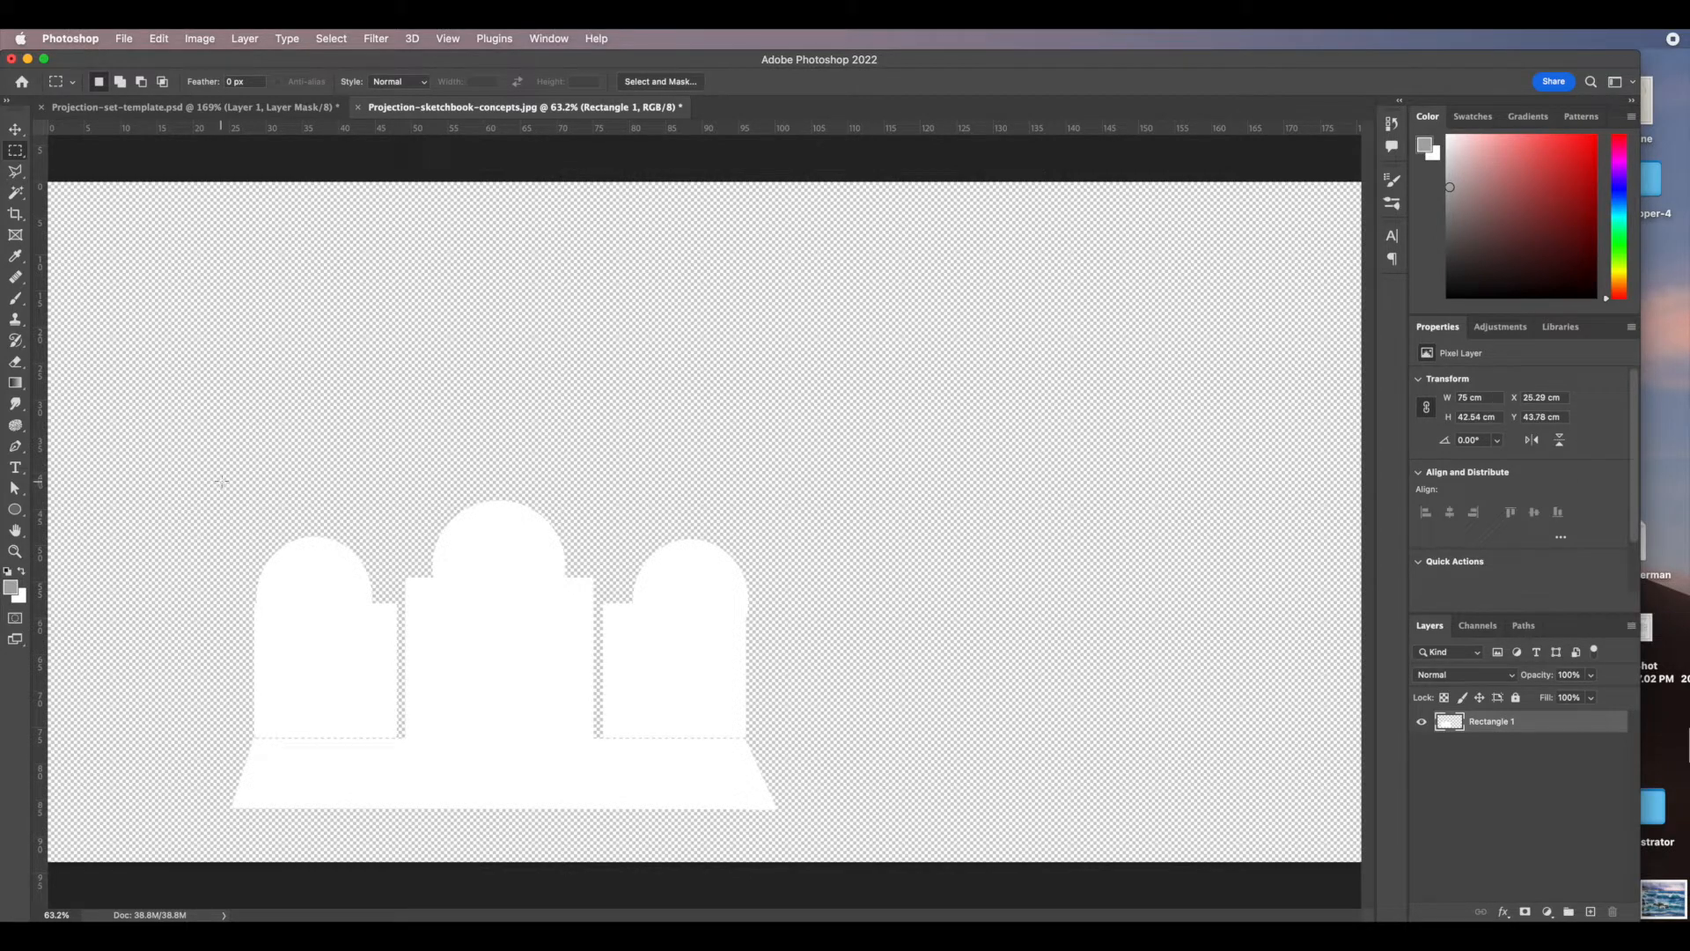
pyautogui.moveTo(213, 482); pyautogui.dragTo(791, 818)
pyautogui.click(202, 41)
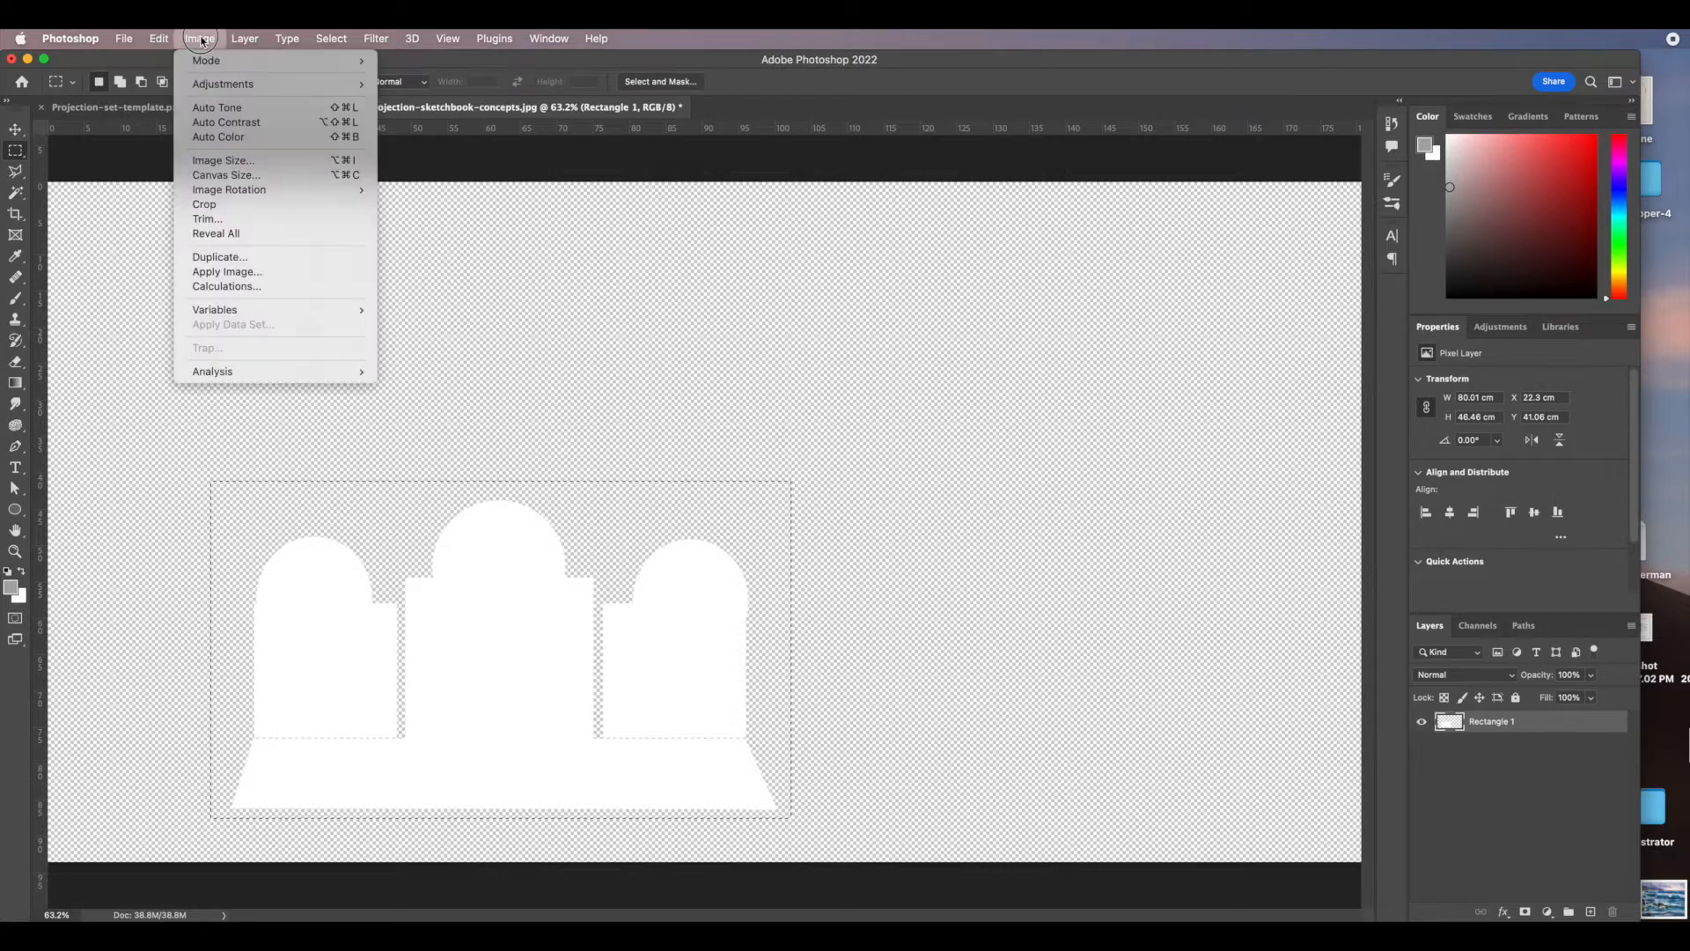
pyautogui.click(218, 205)
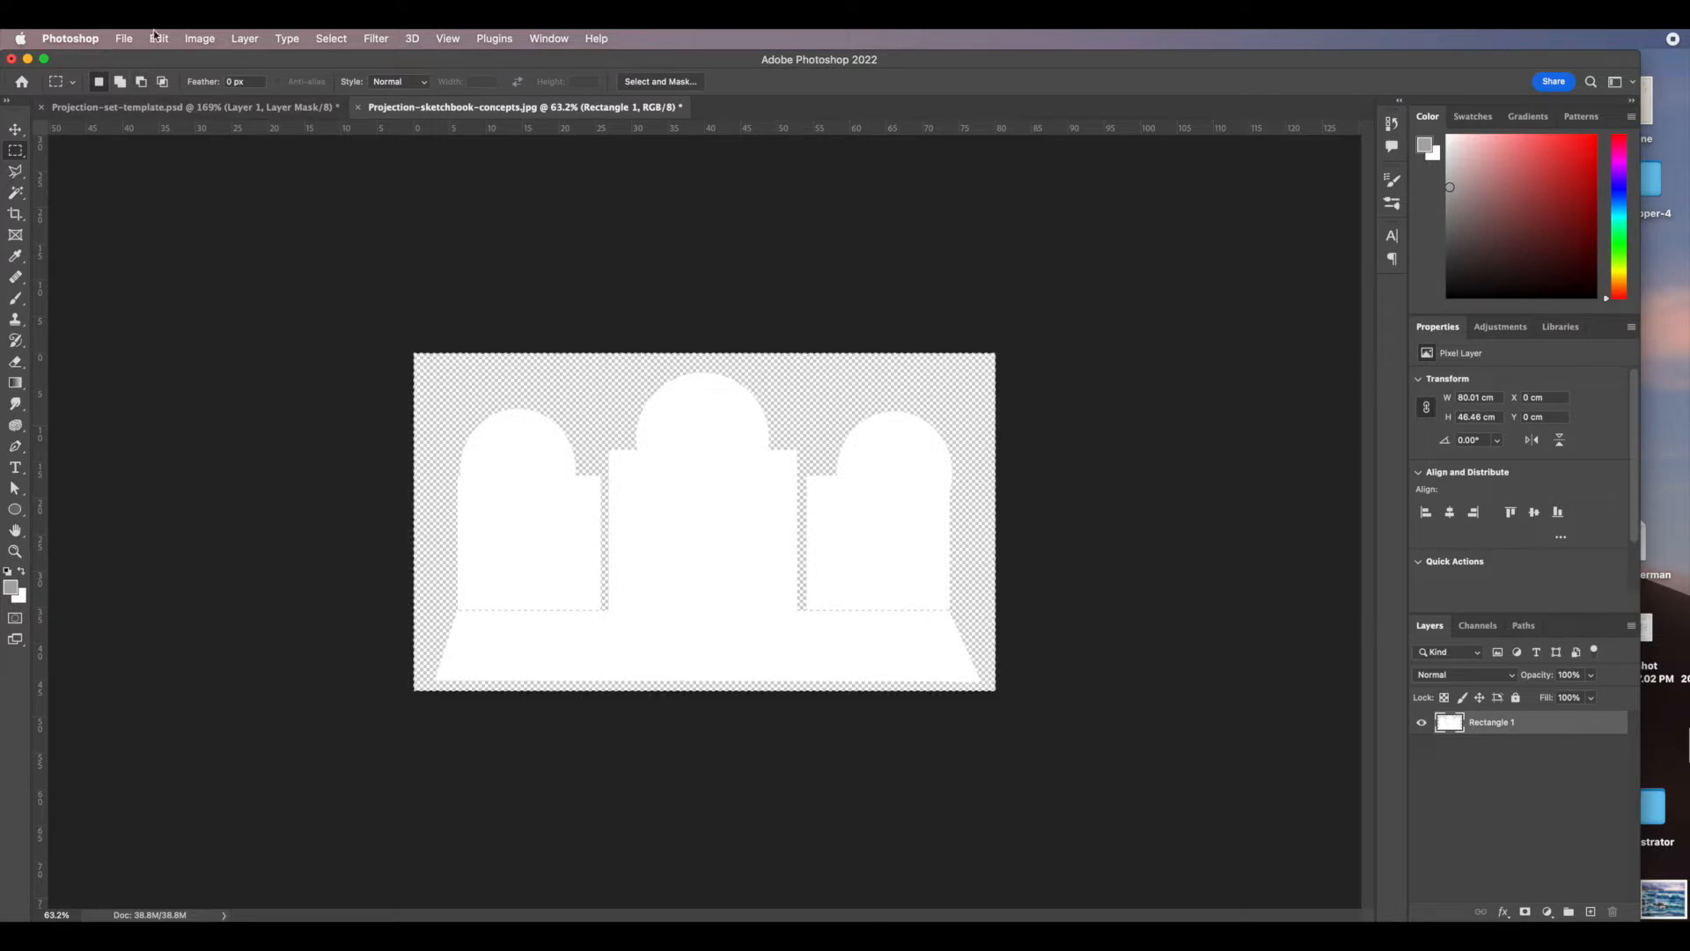
pyautogui.click(202, 40)
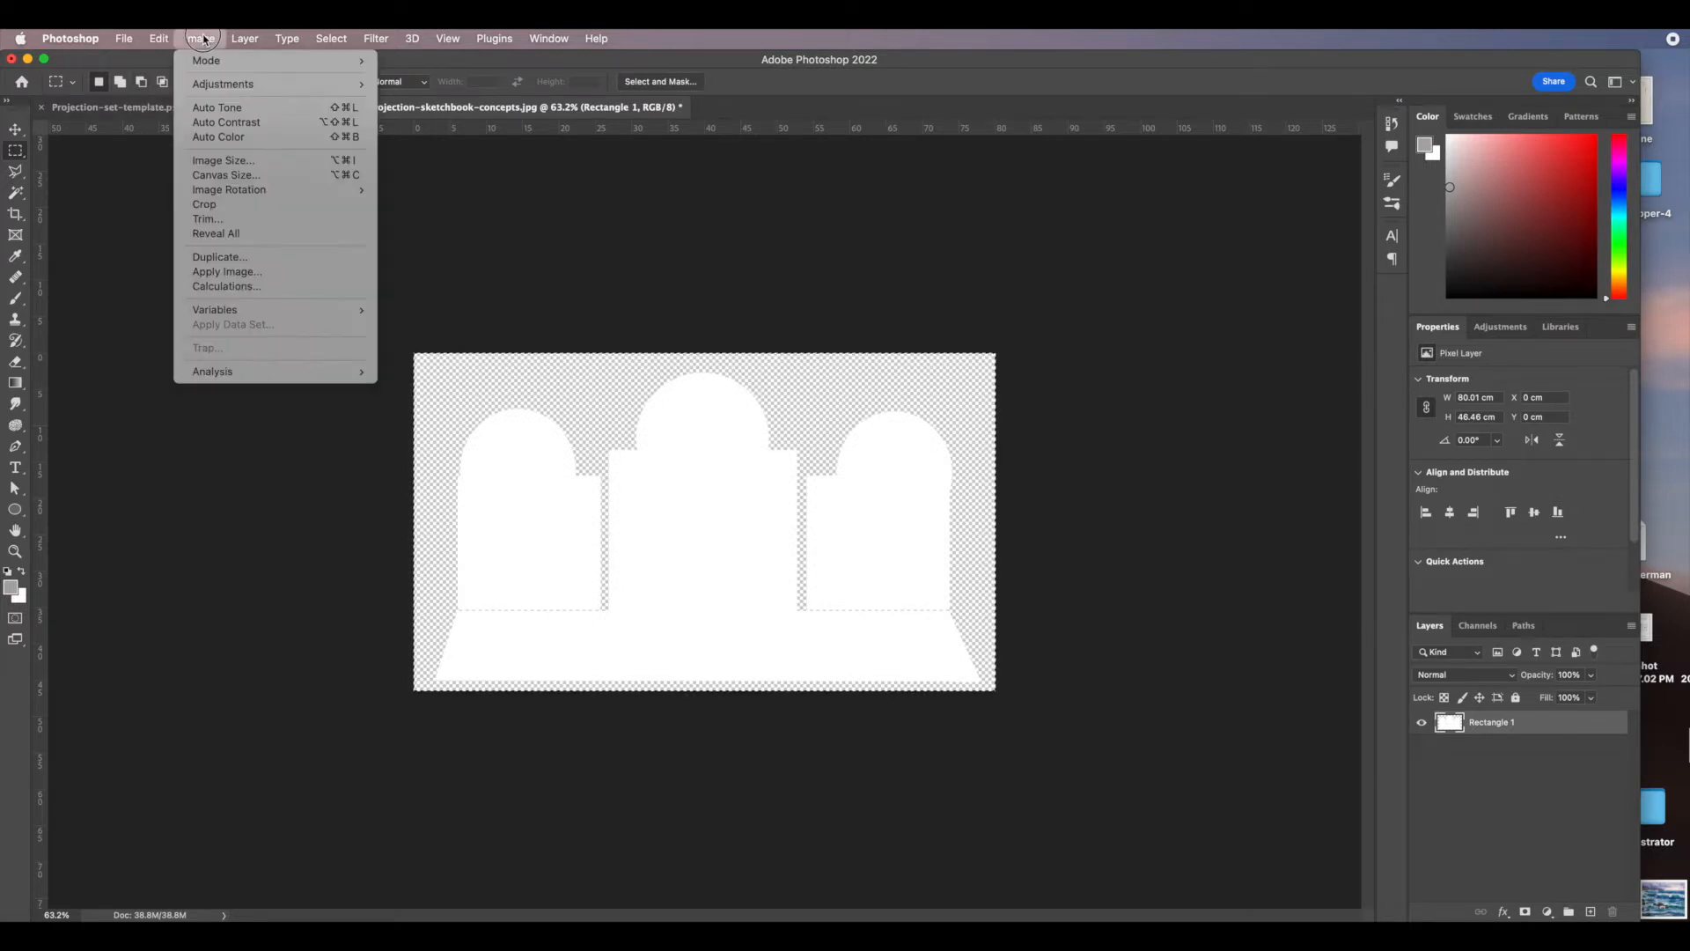
pyautogui.click(227, 175)
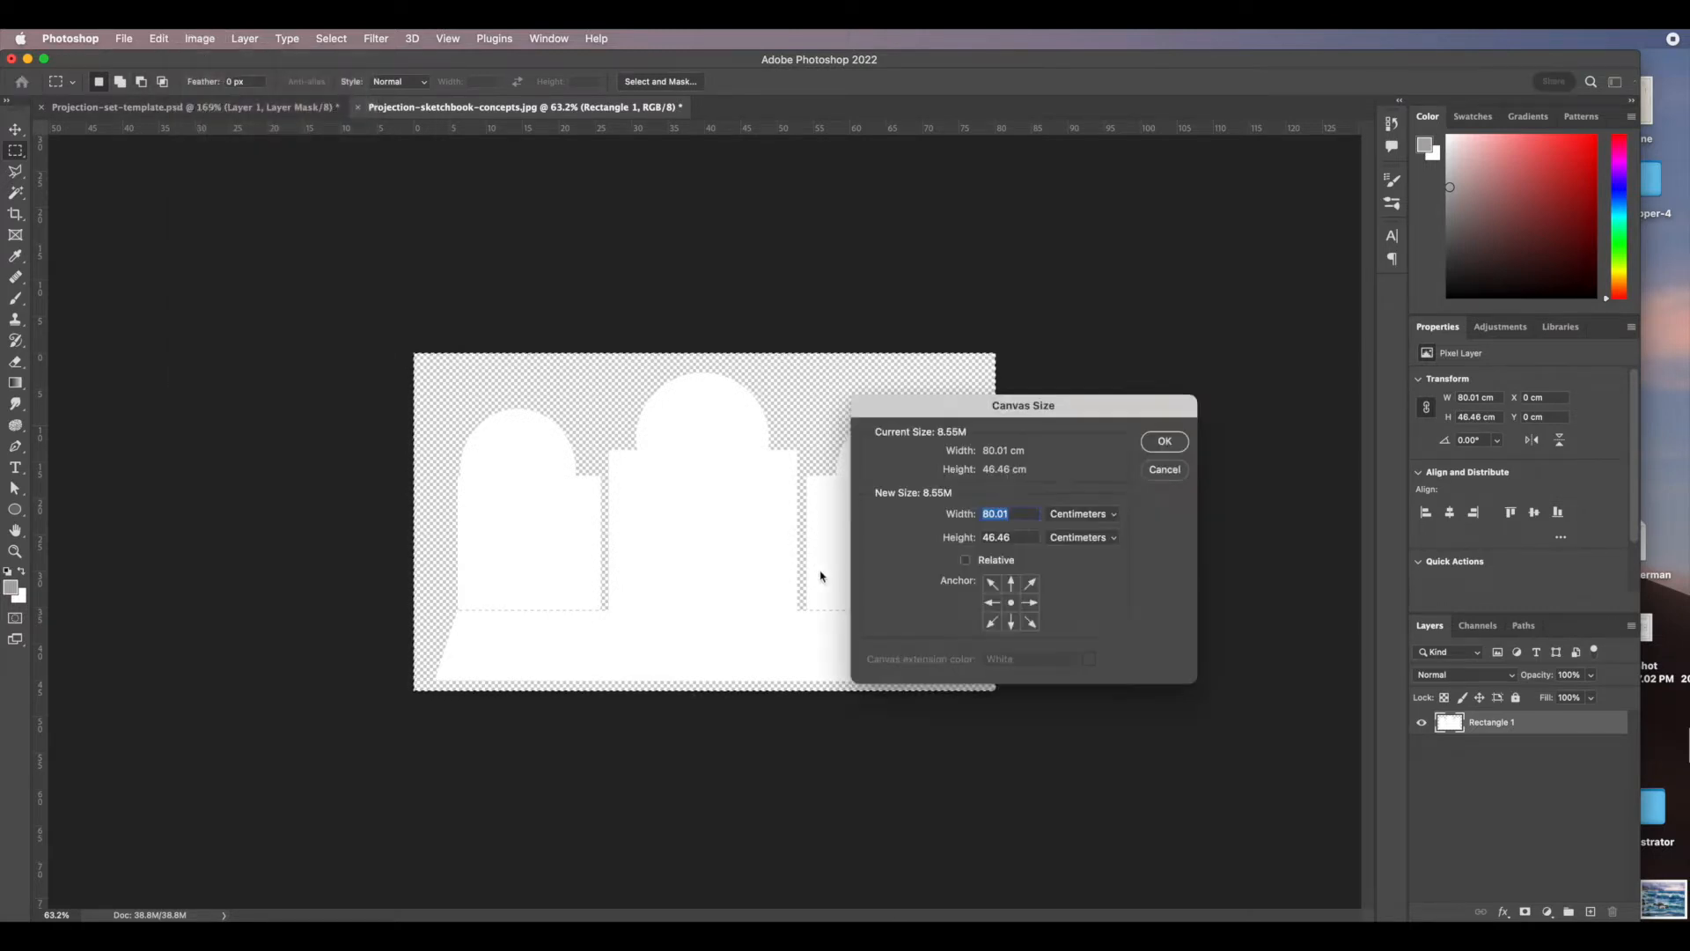
pyautogui.click(1084, 515)
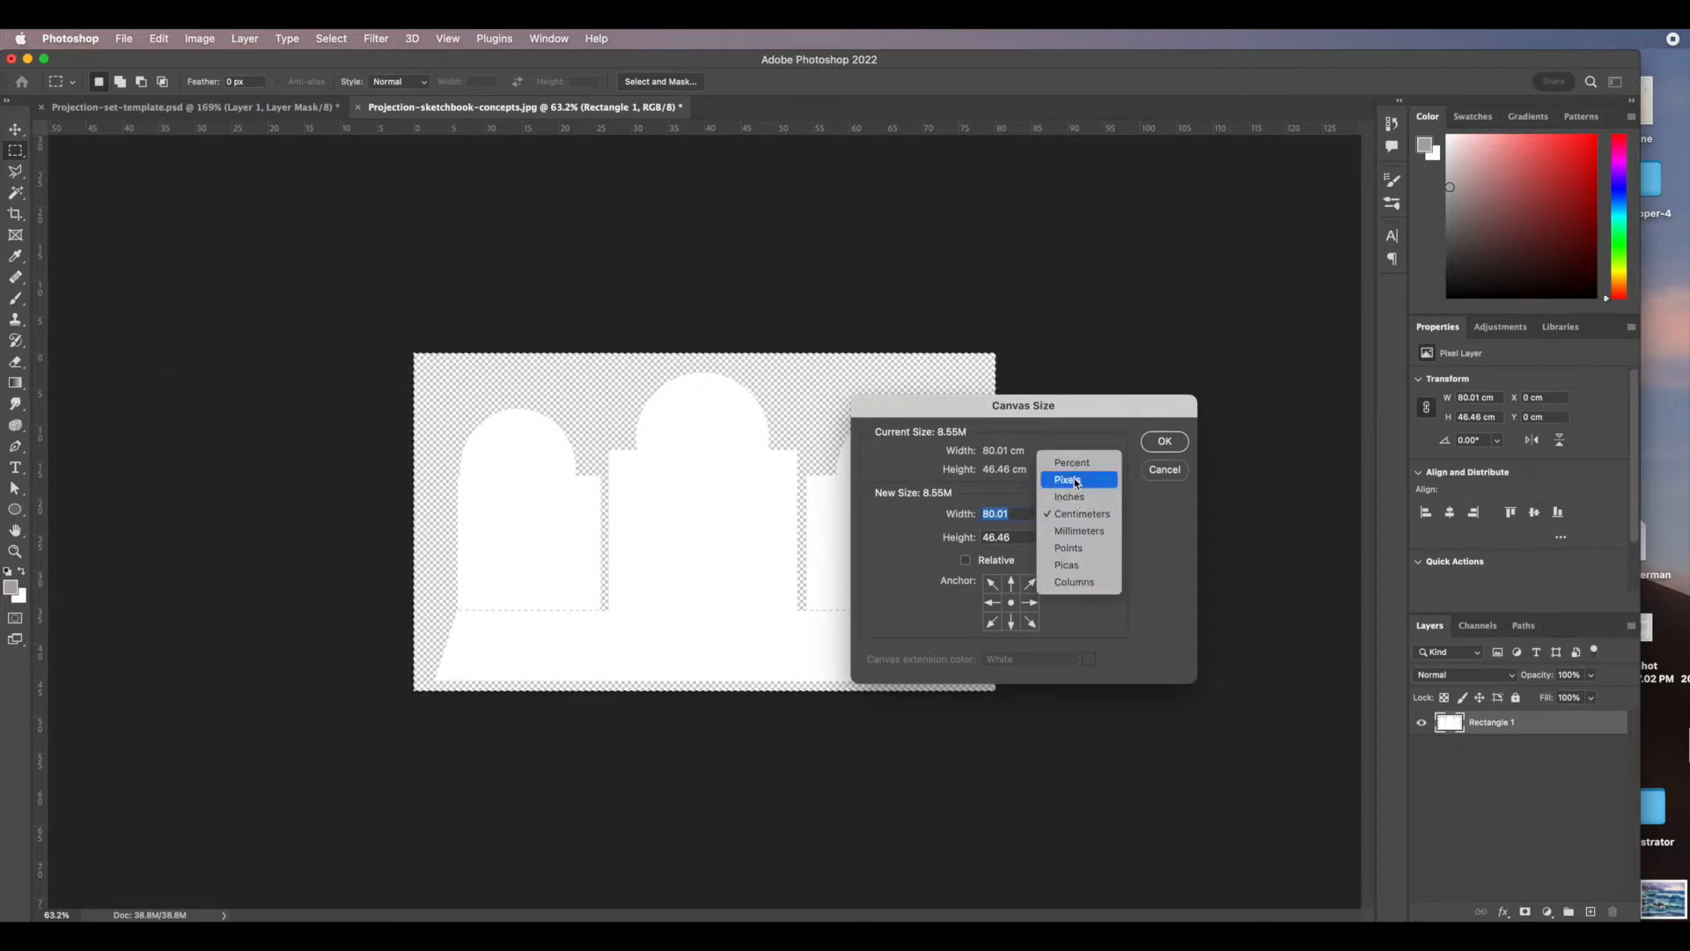
pyautogui.click(1073, 480)
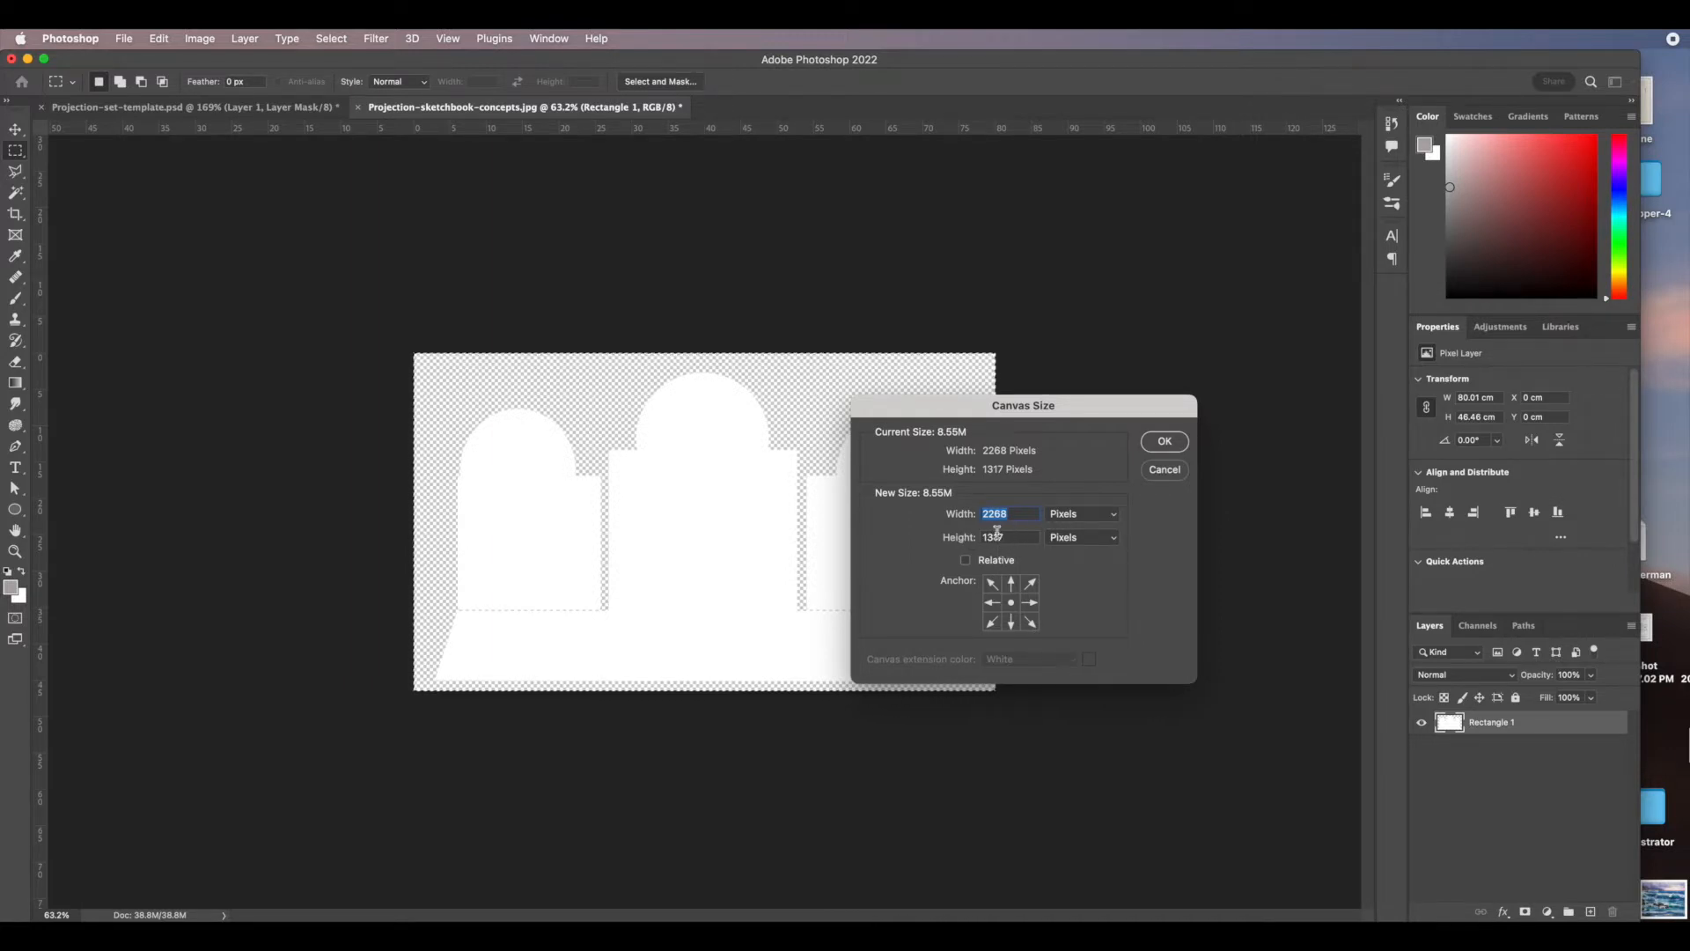
pyautogui.click(1164, 470)
# Resize the image proportionally to a height of 1080 px, giving 1860 × 1080 px.
pyautogui.click(200, 38)
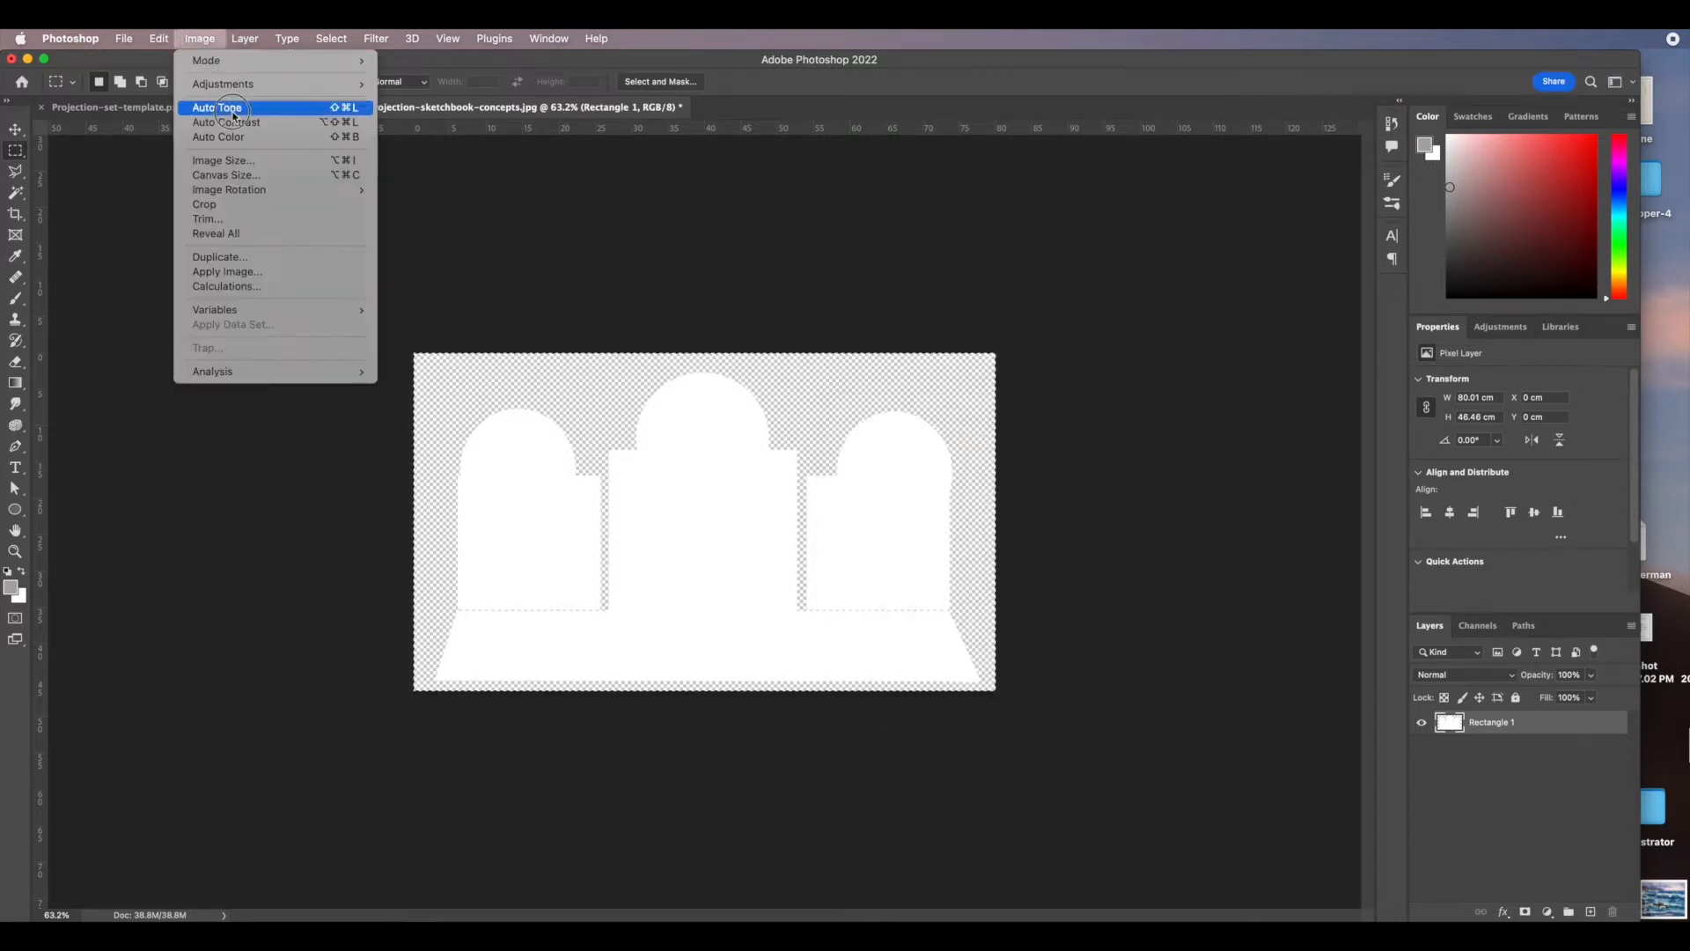
pyautogui.click(236, 162)
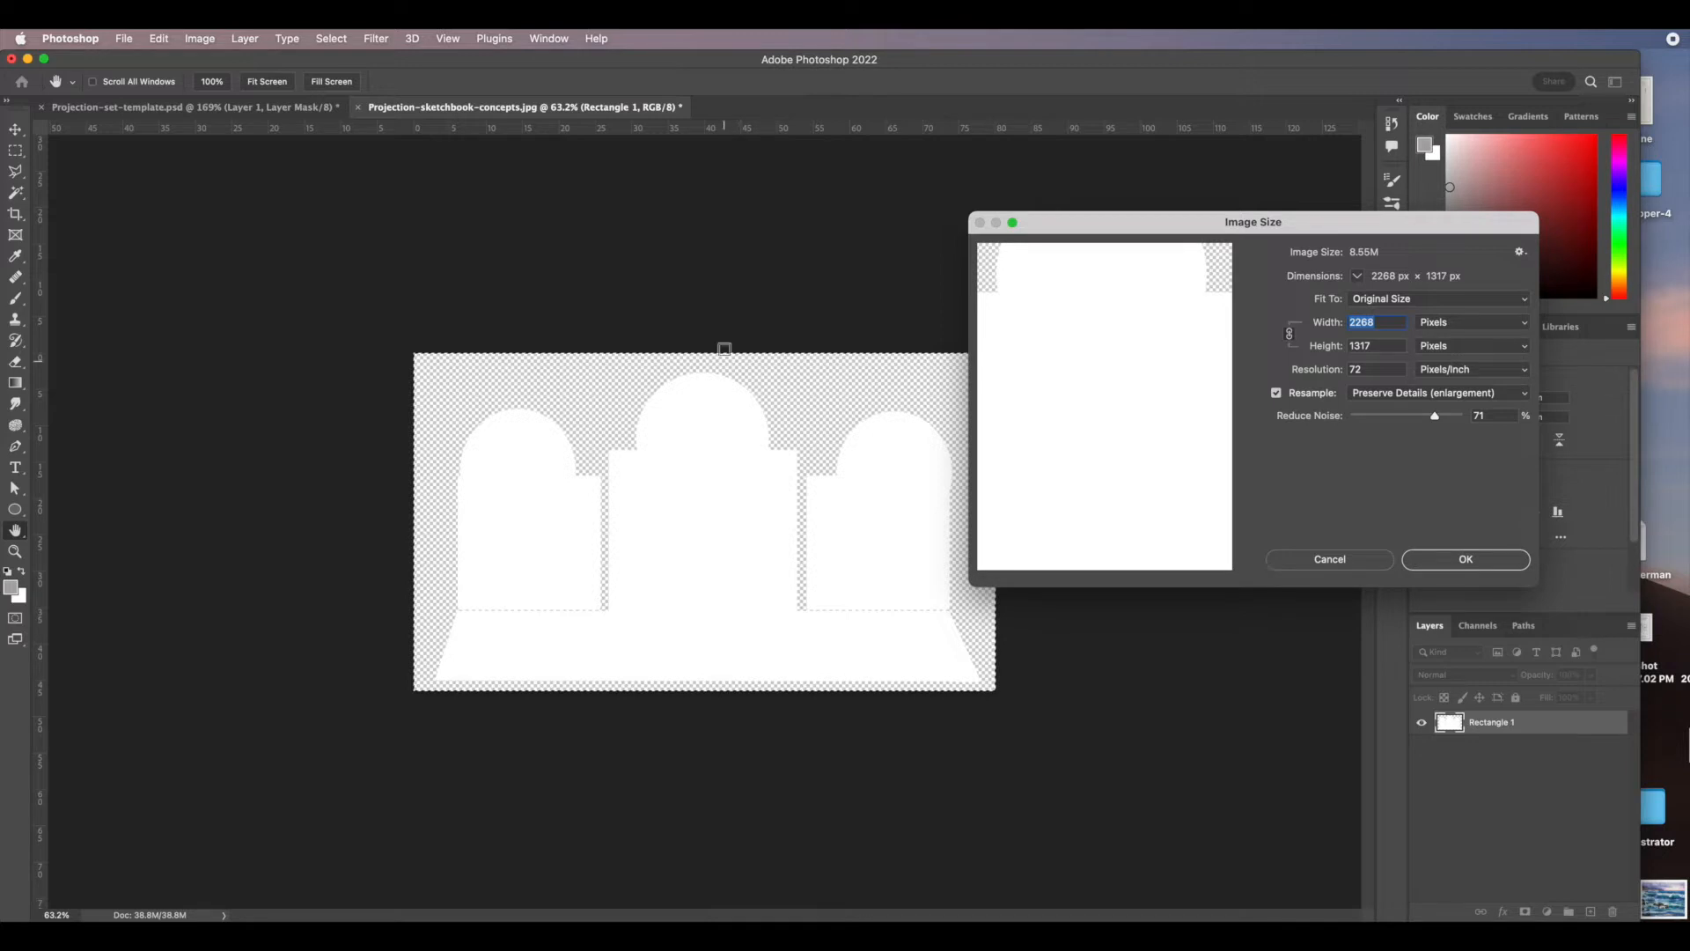
pyautogui.click(1319, 344)
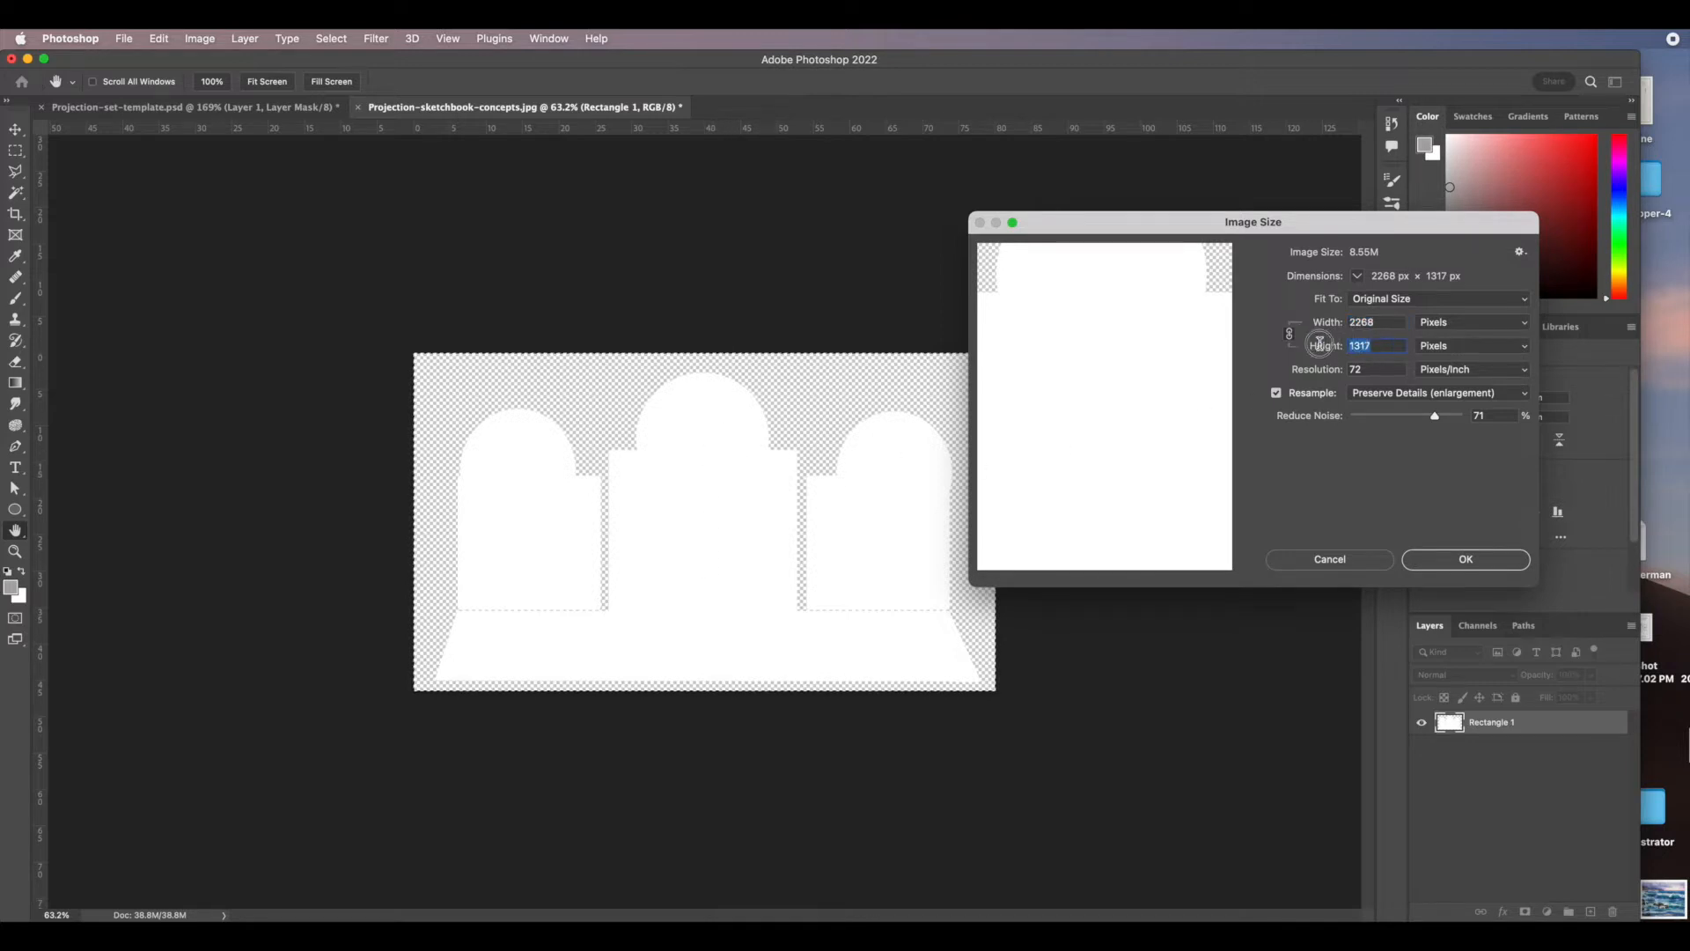
pyautogui.write('1')
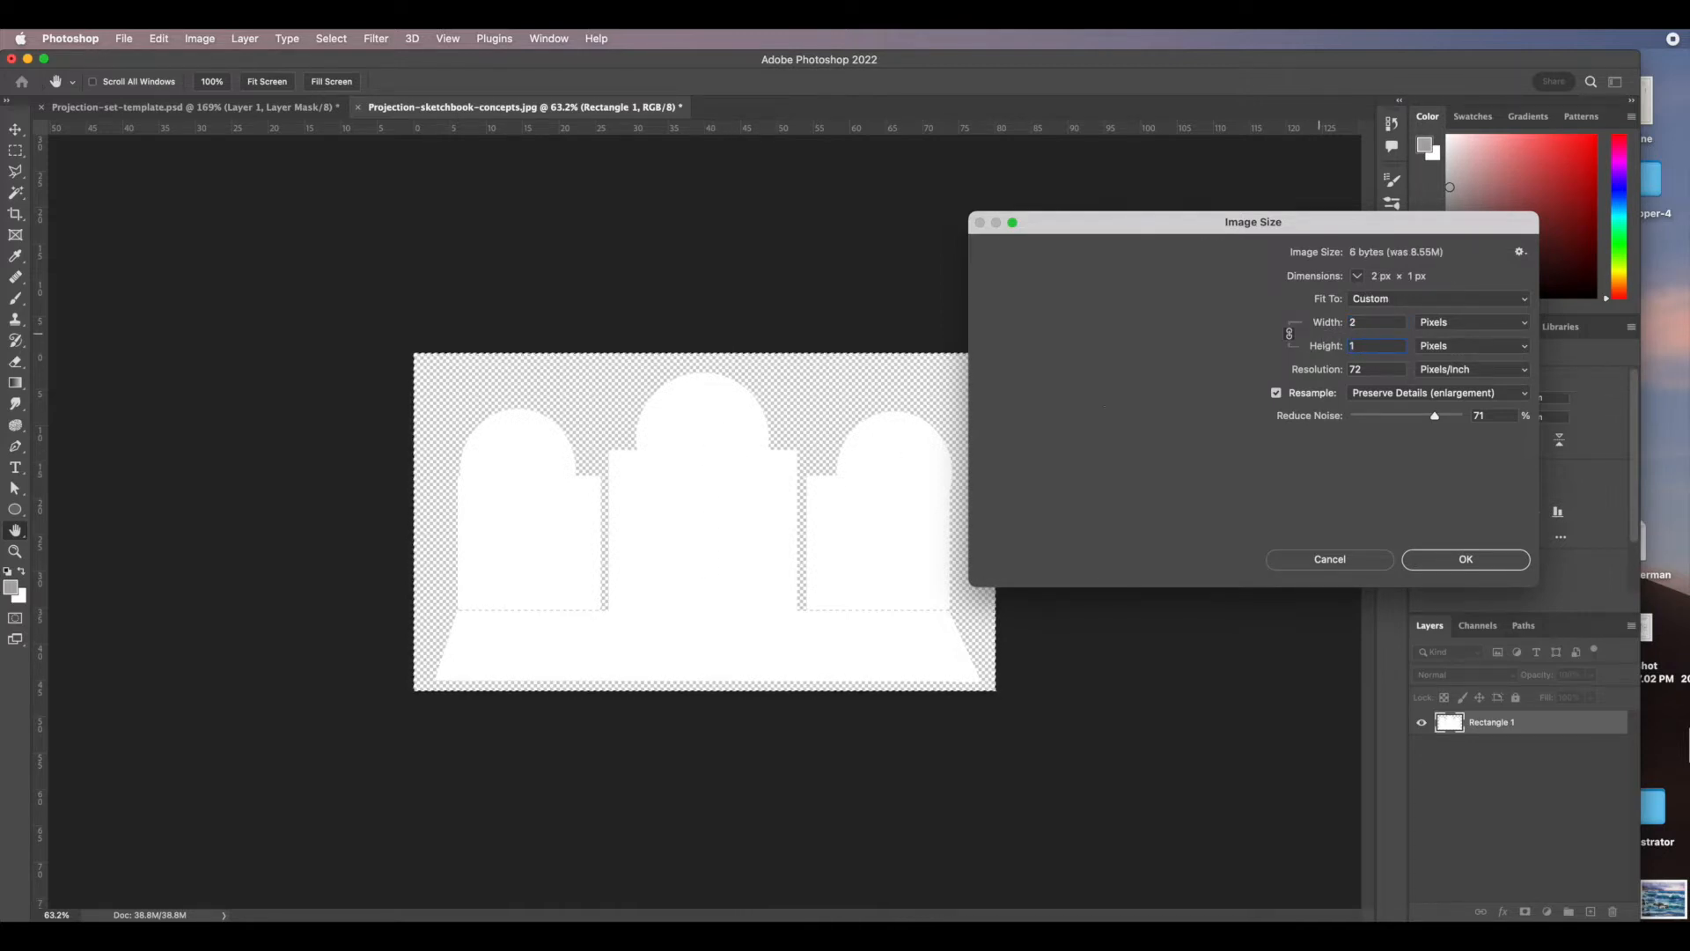
pyautogui.write('080')
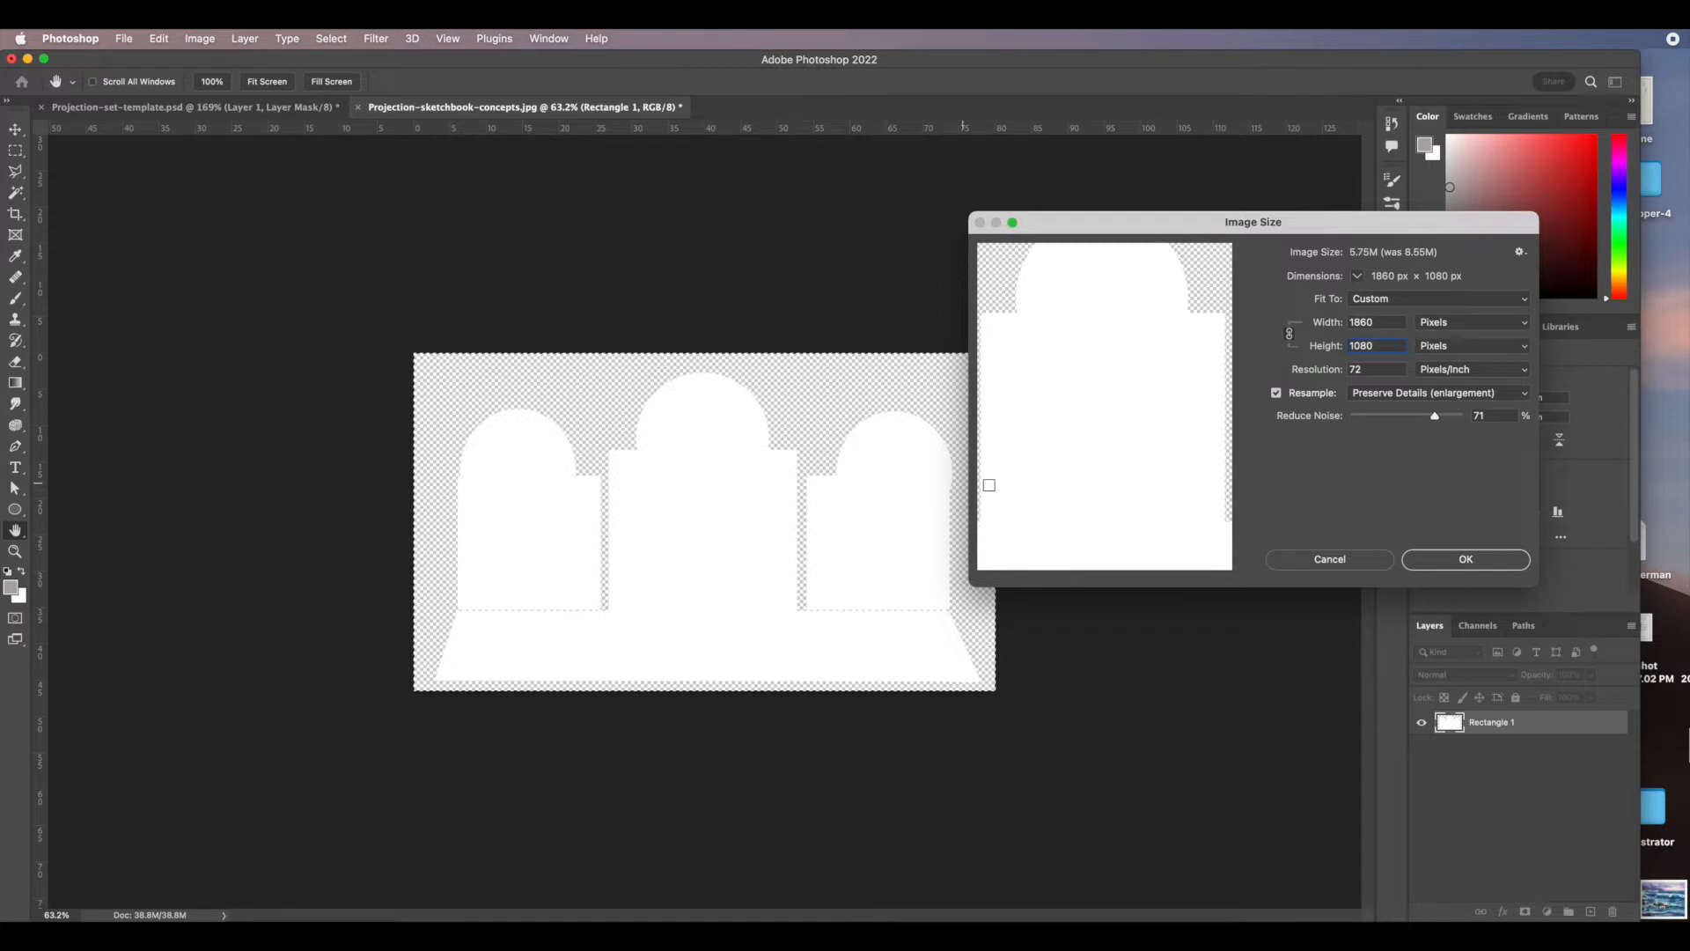
pyautogui.click(1472, 560)
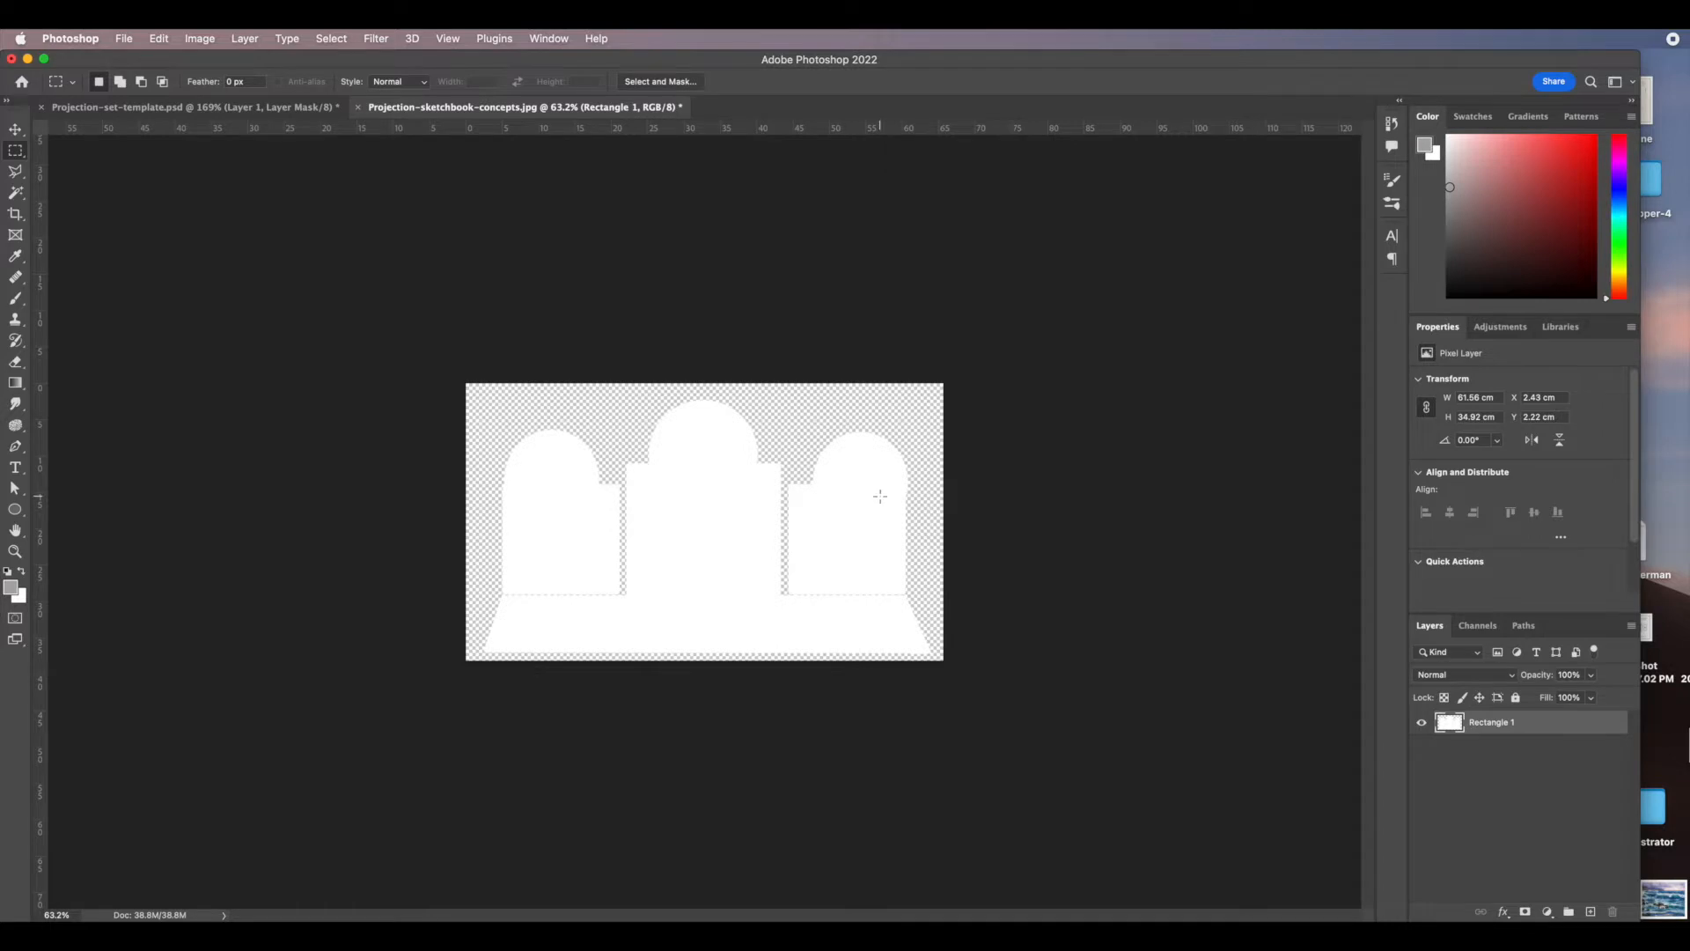
# Set the canvas width to 1920 pixels, anchored at the centre.
pyautogui.press('super+0')
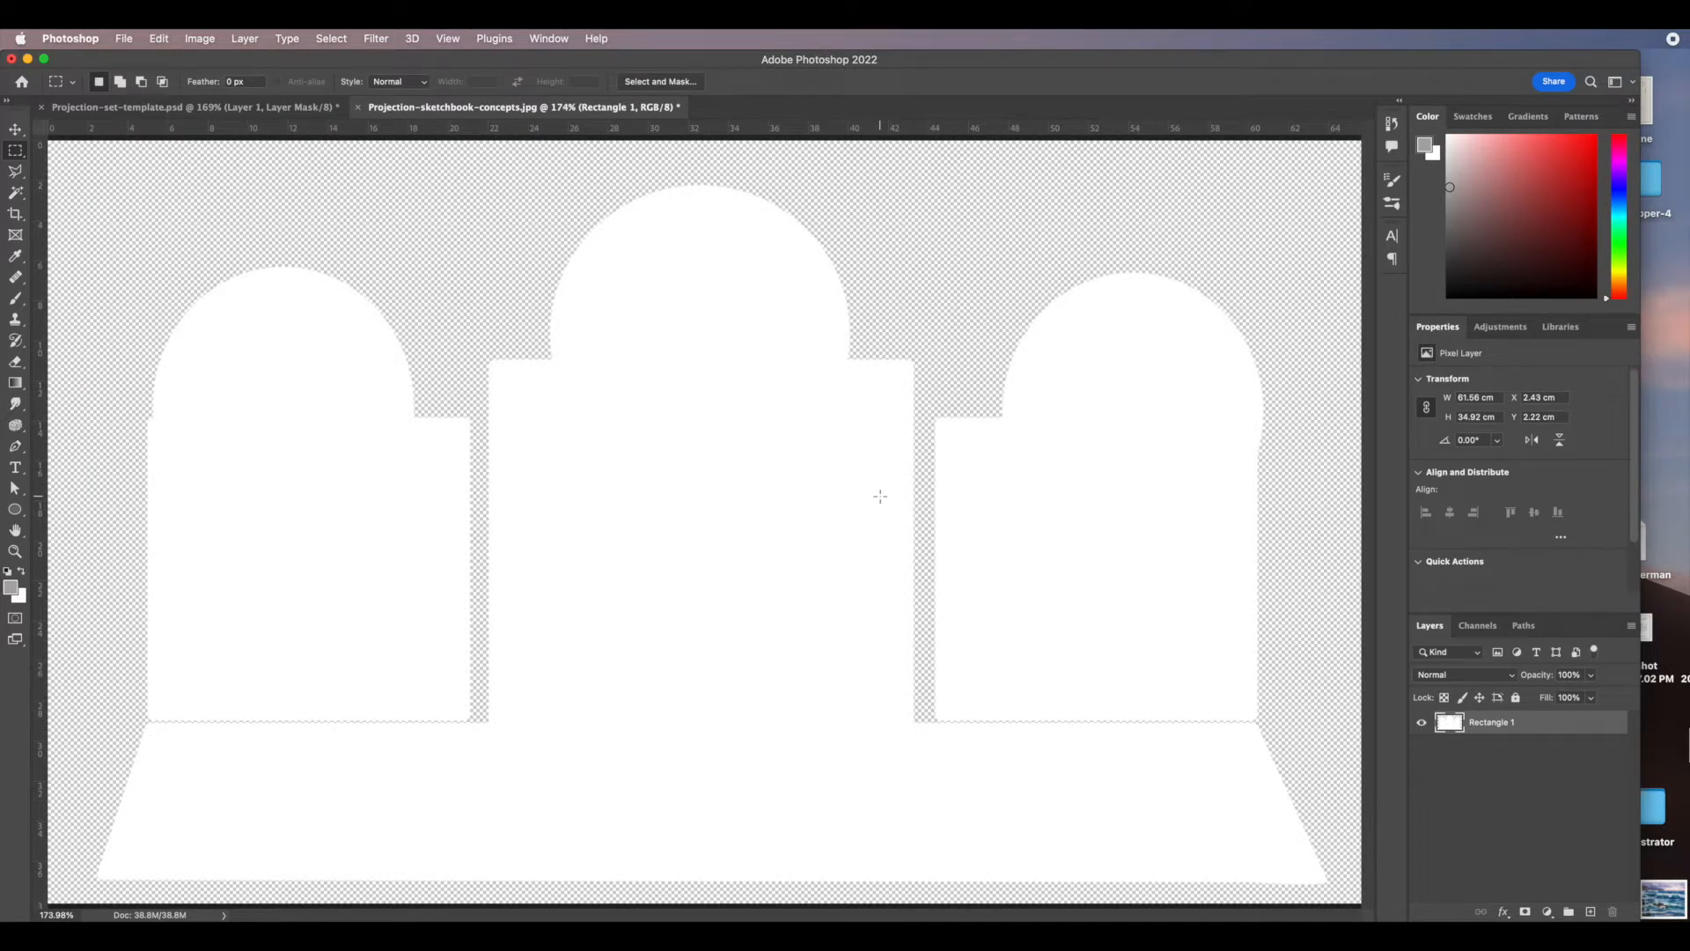
pyautogui.press('super+1')
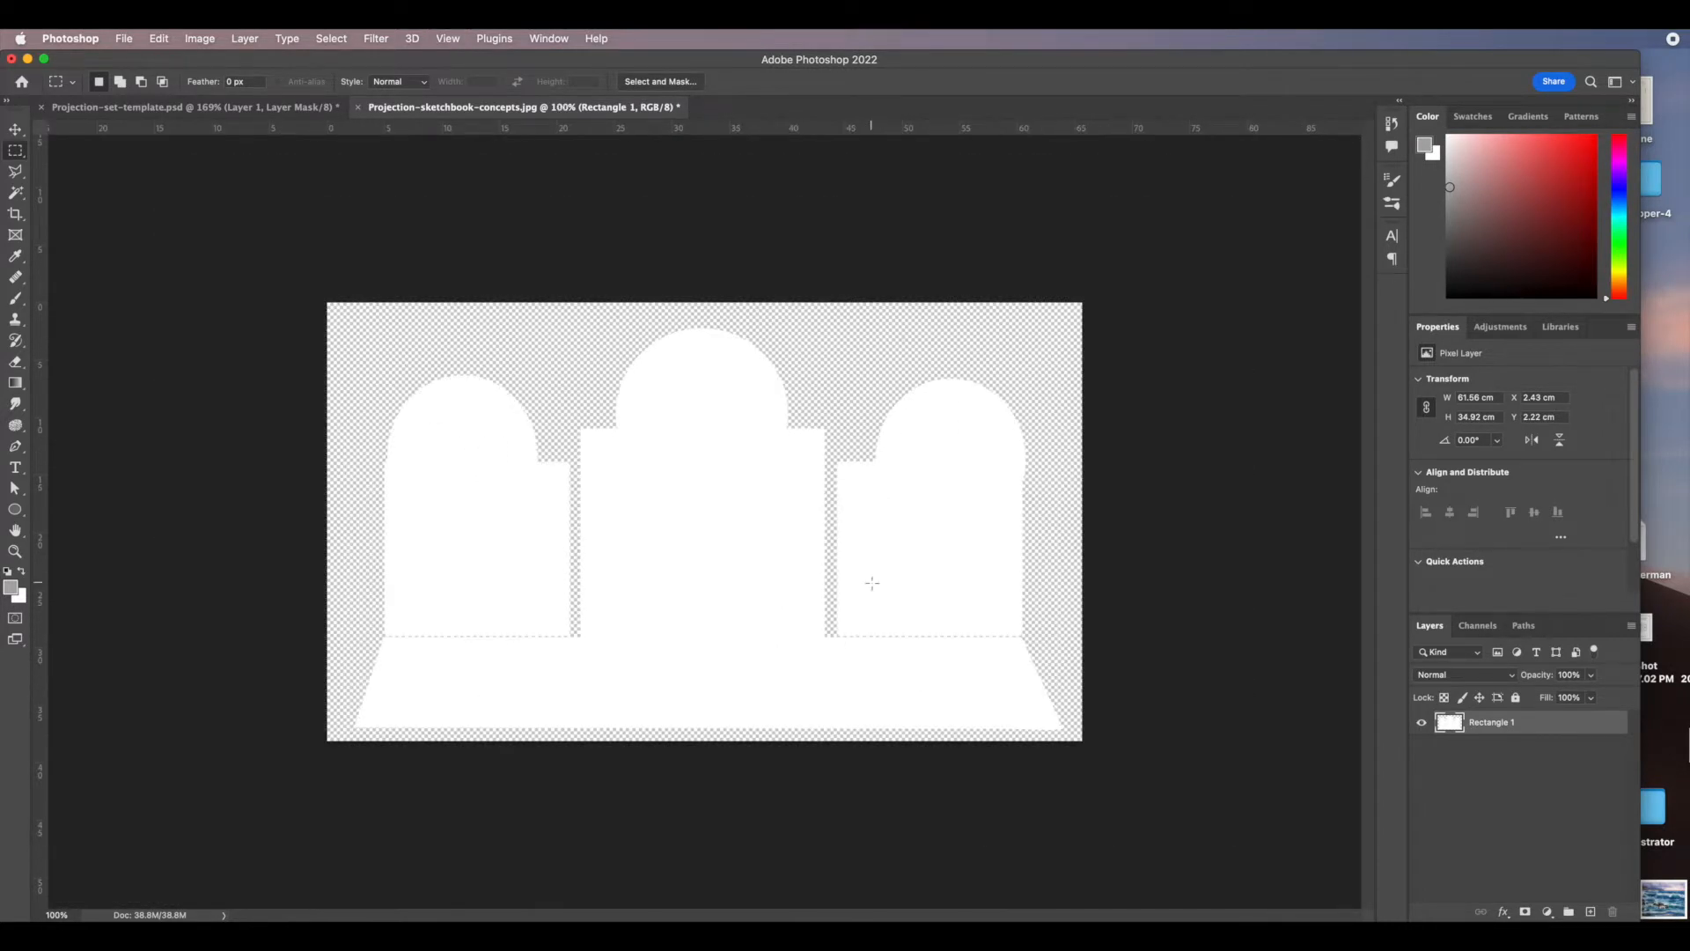
pyautogui.click(200, 37)
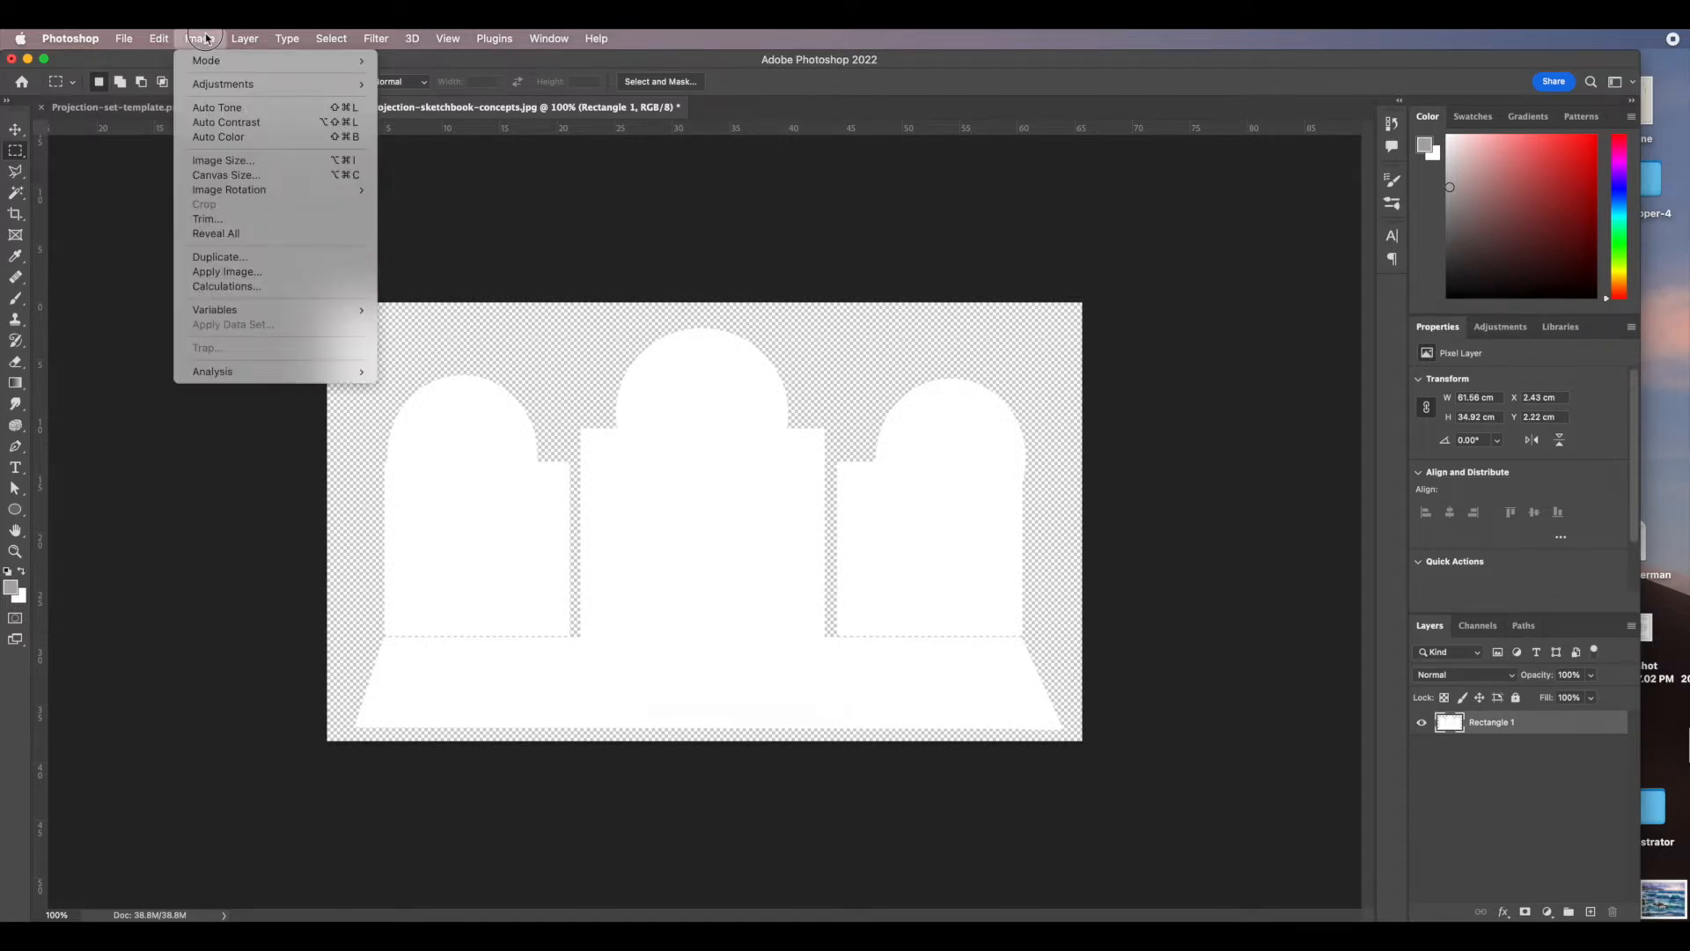
pyautogui.click(258, 174)
pyautogui.click(1082, 515)
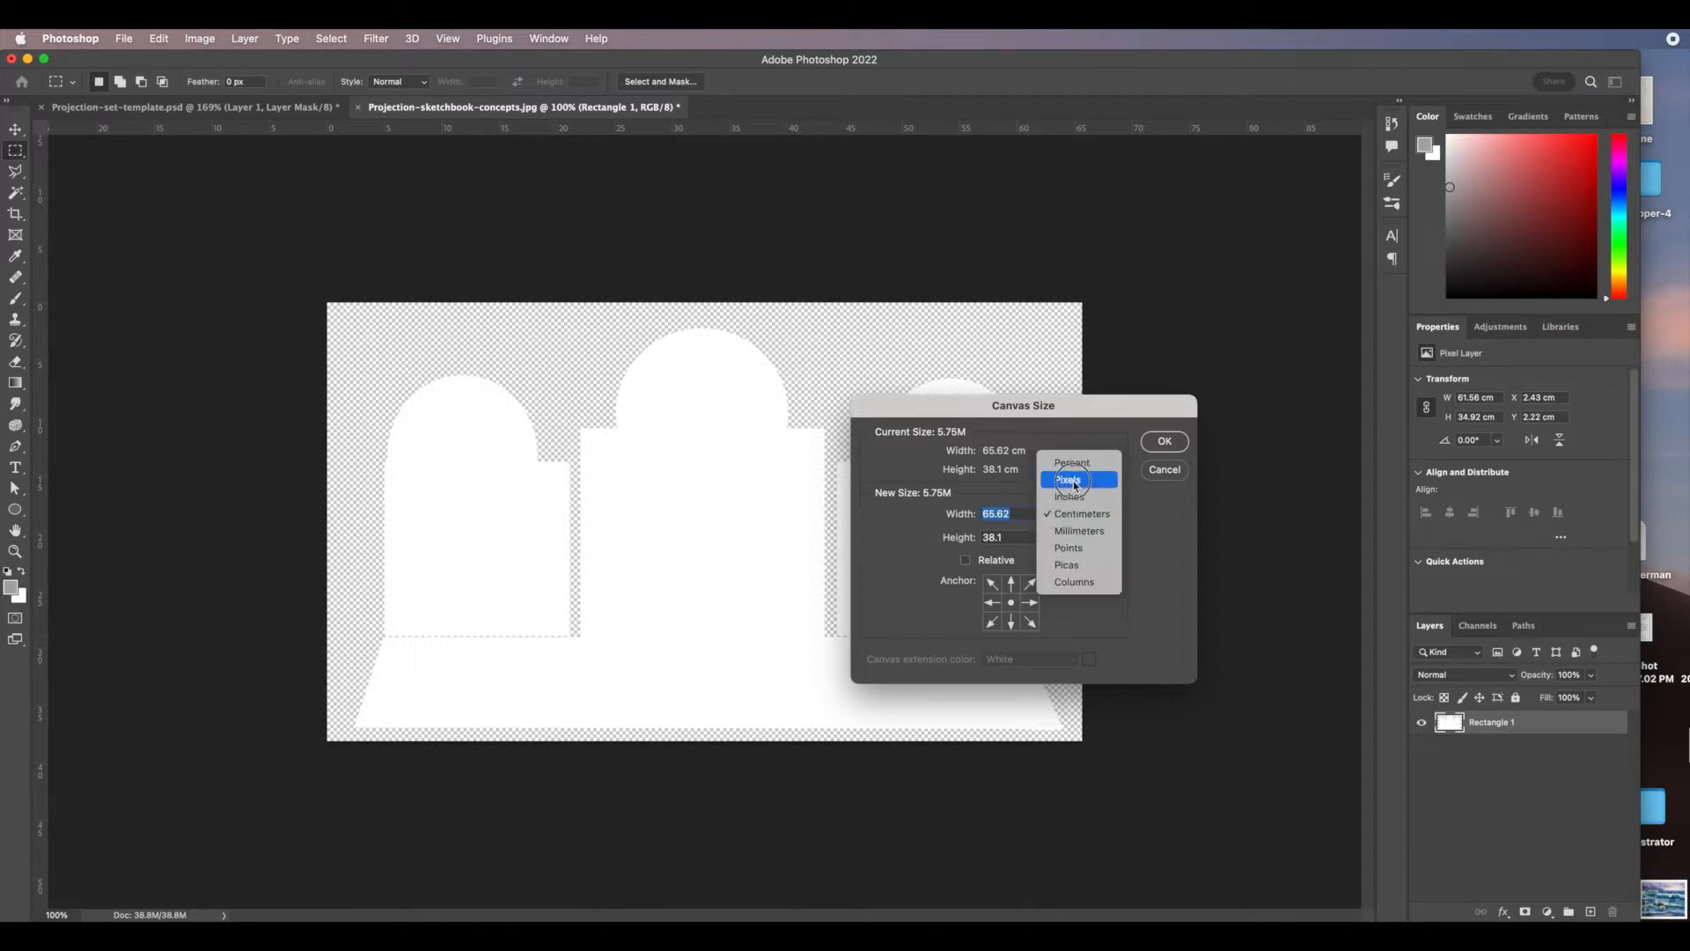
pyautogui.click(1068, 479)
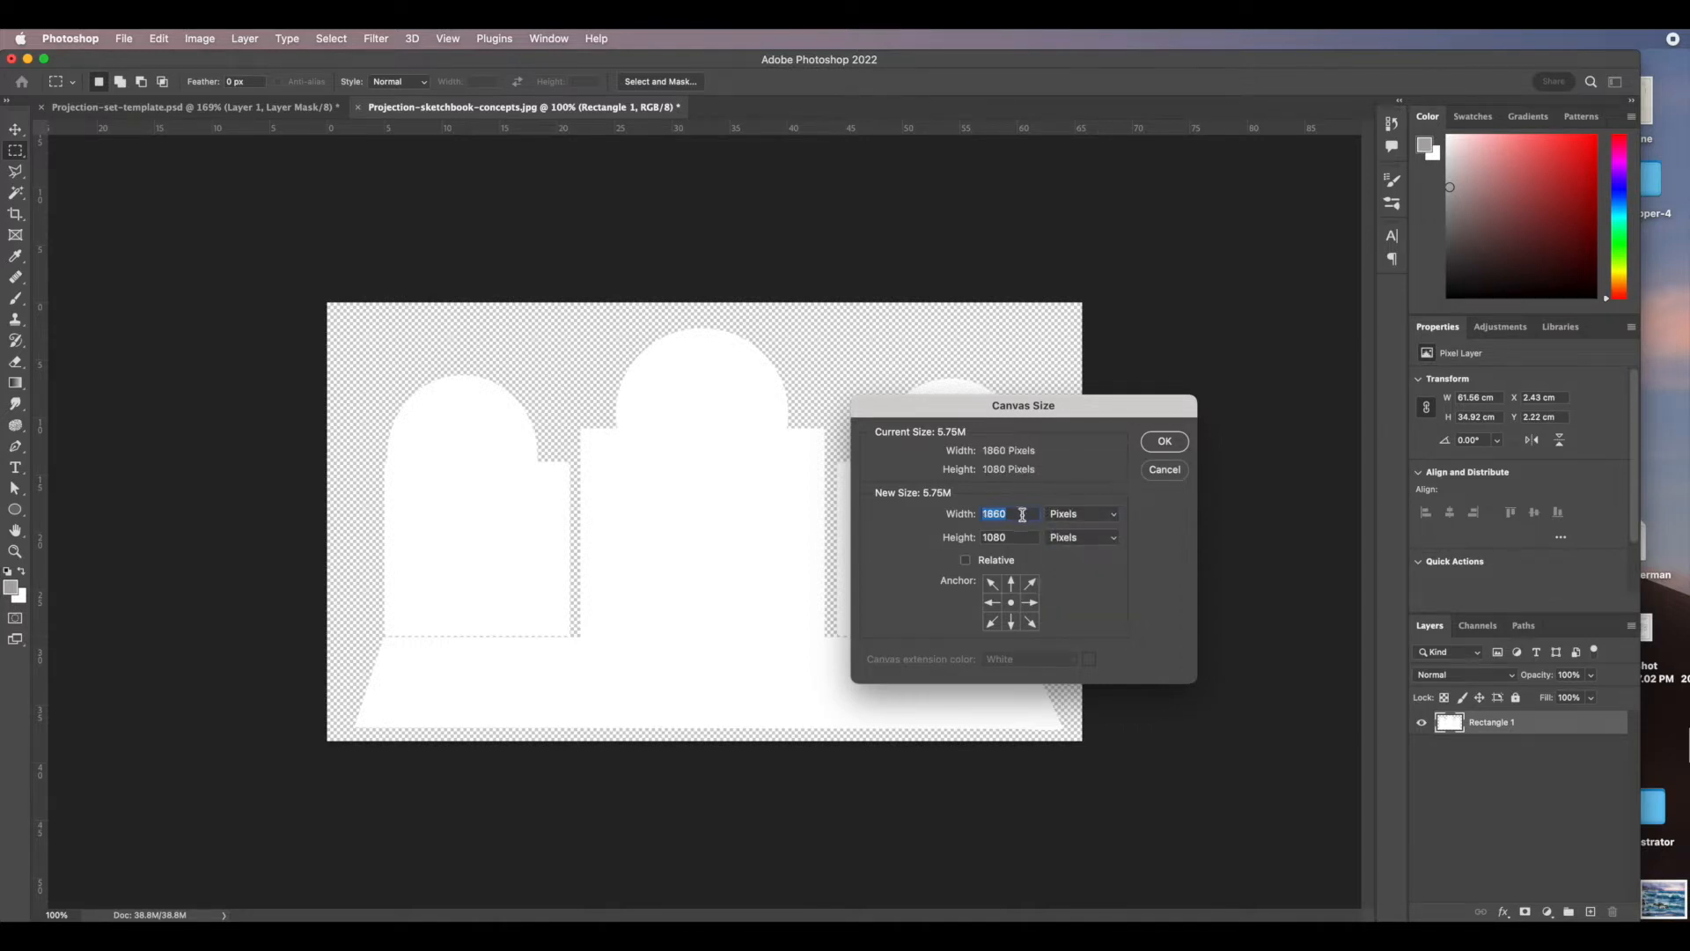
pyautogui.write('1920')
pyautogui.click(1172, 445)
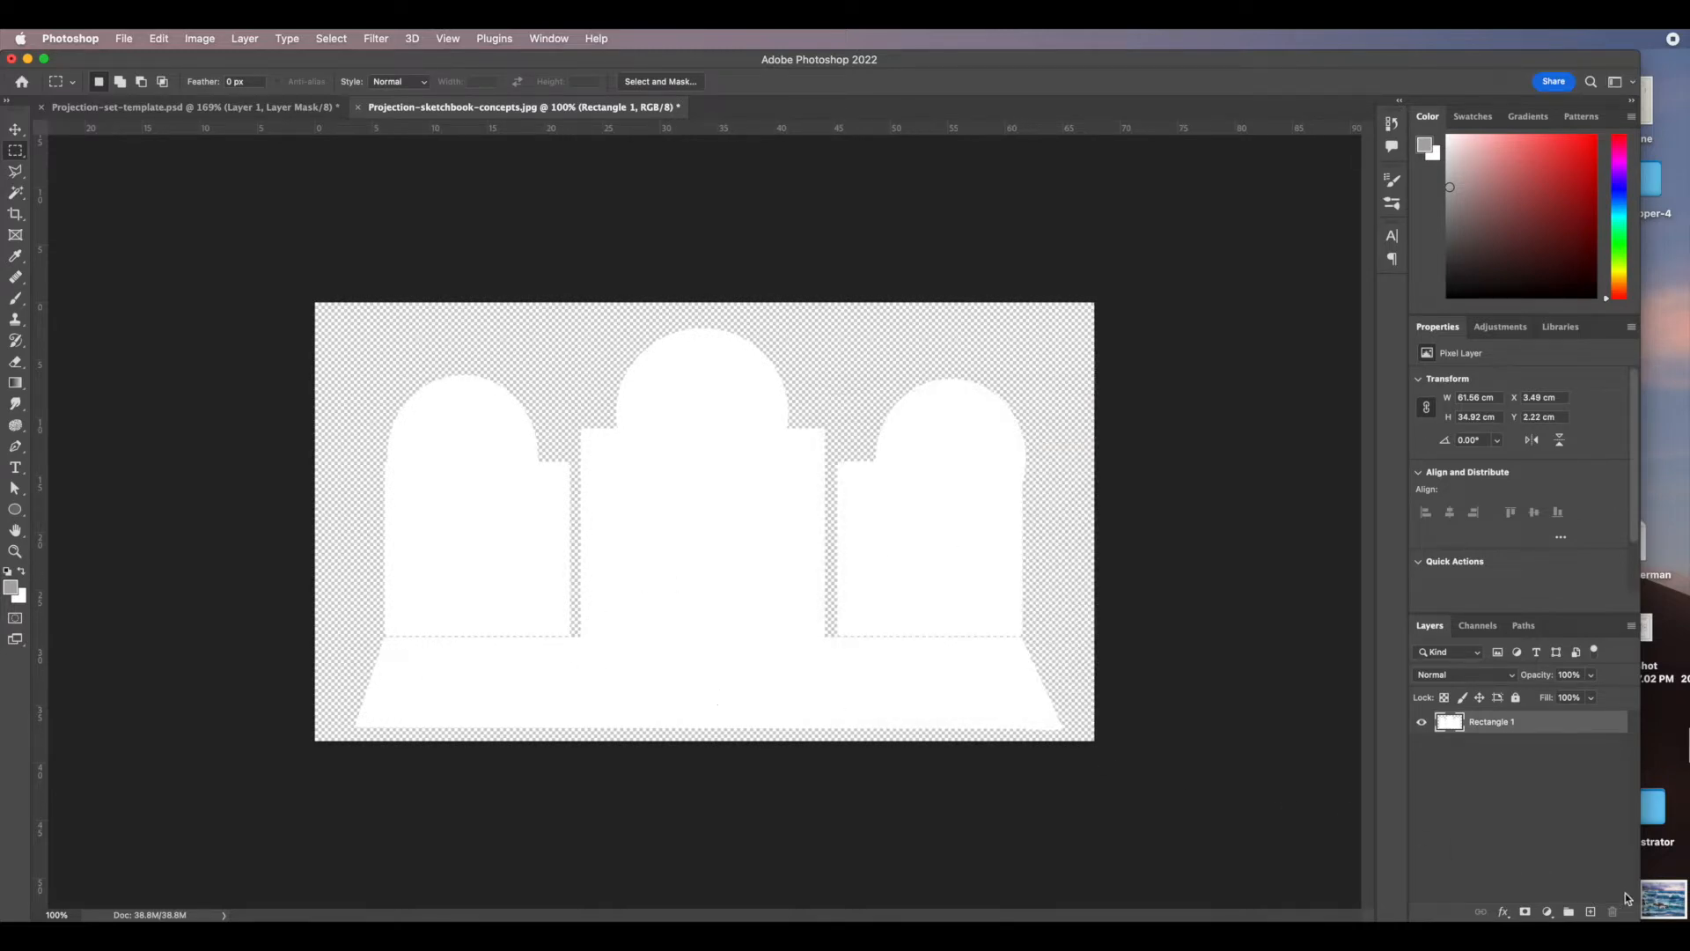
# Add a new layer beneath Rectangle 1 and fill it with a vertical black-to-white linear gradient, black at the top.
pyautogui.click(1590, 912)
pyautogui.click(1495, 718)
pyautogui.moveTo(1495, 718); pyautogui.dragTo(1491, 756)
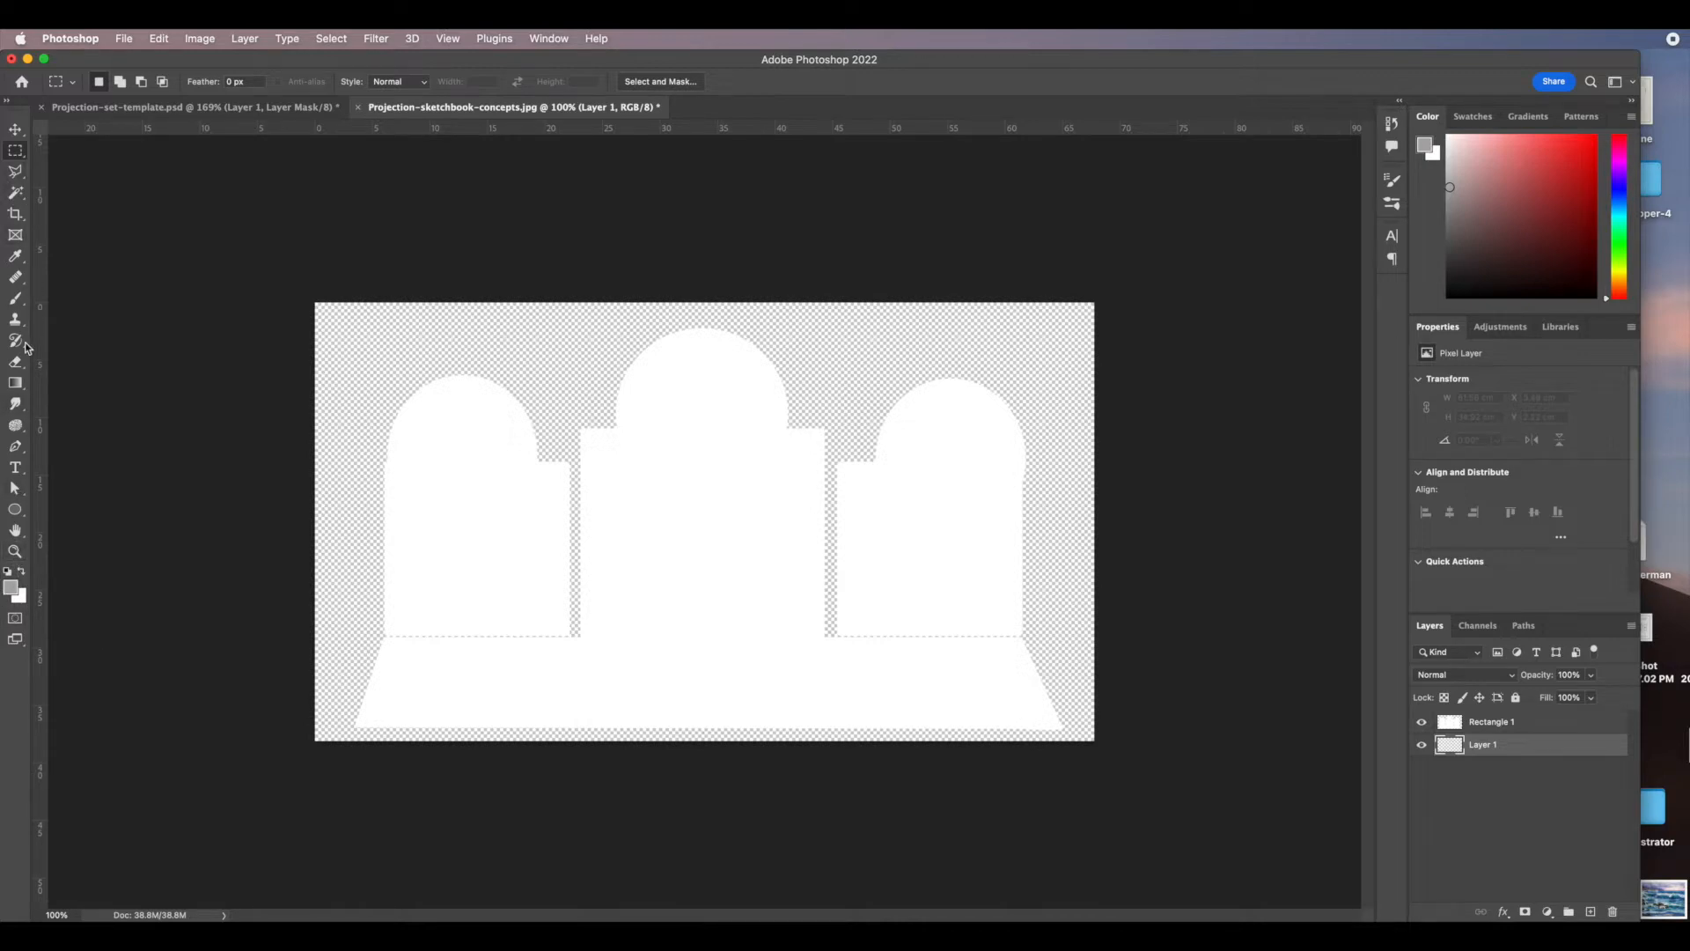
pyautogui.click(17, 383)
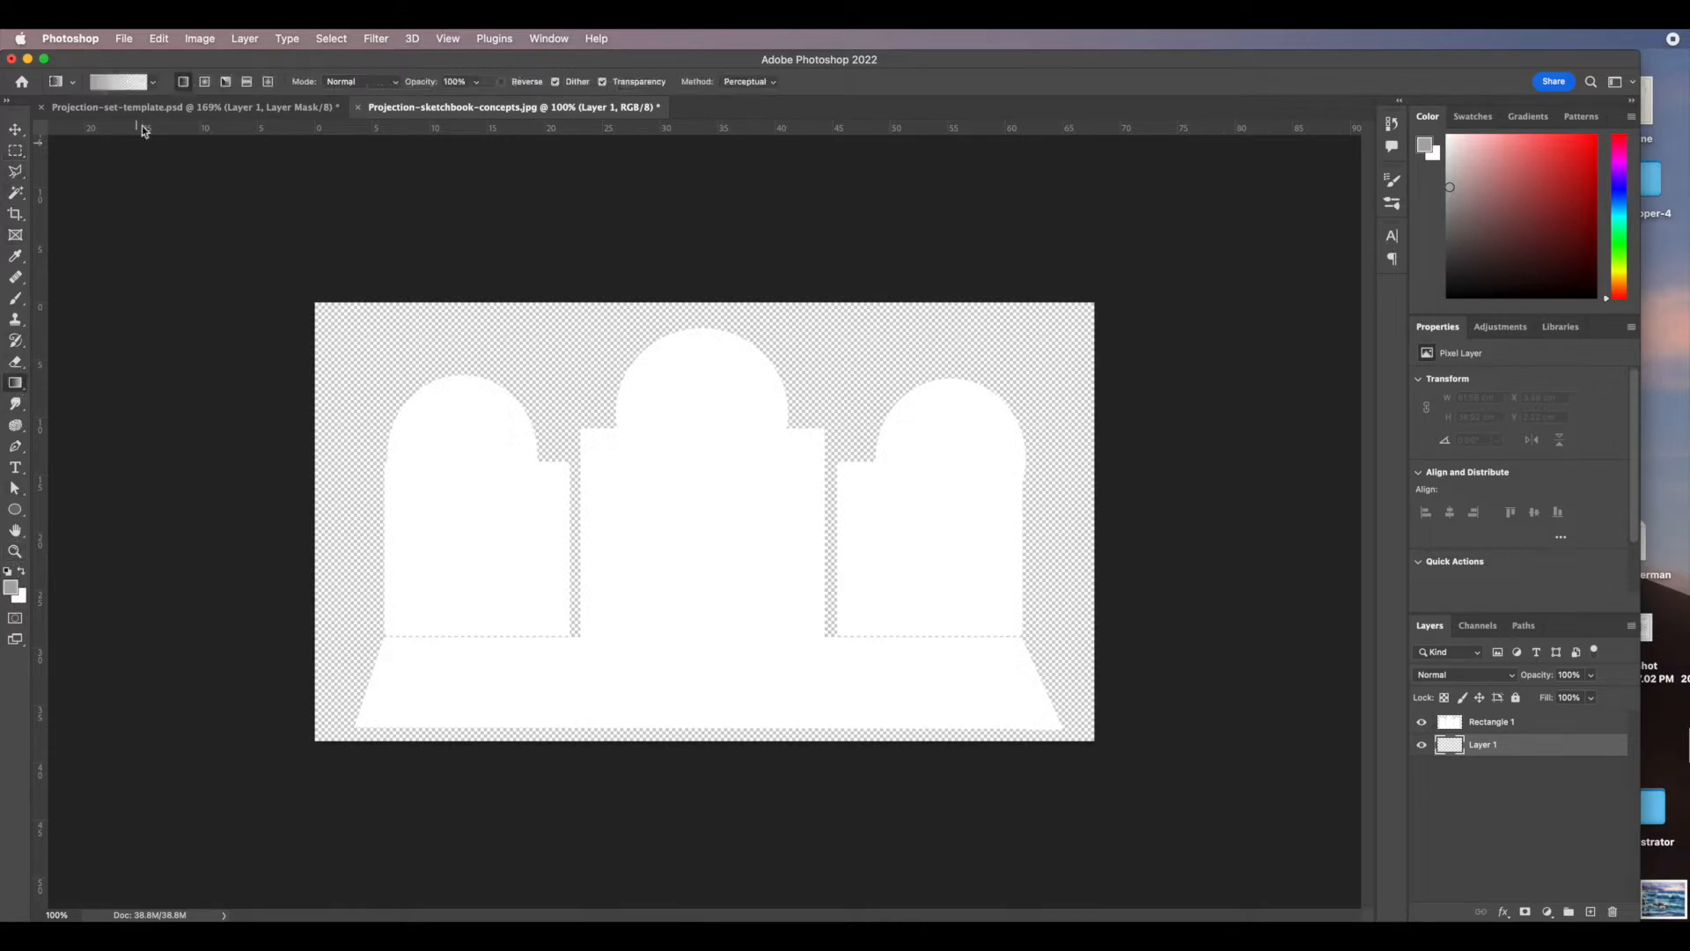
pyautogui.click(152, 82)
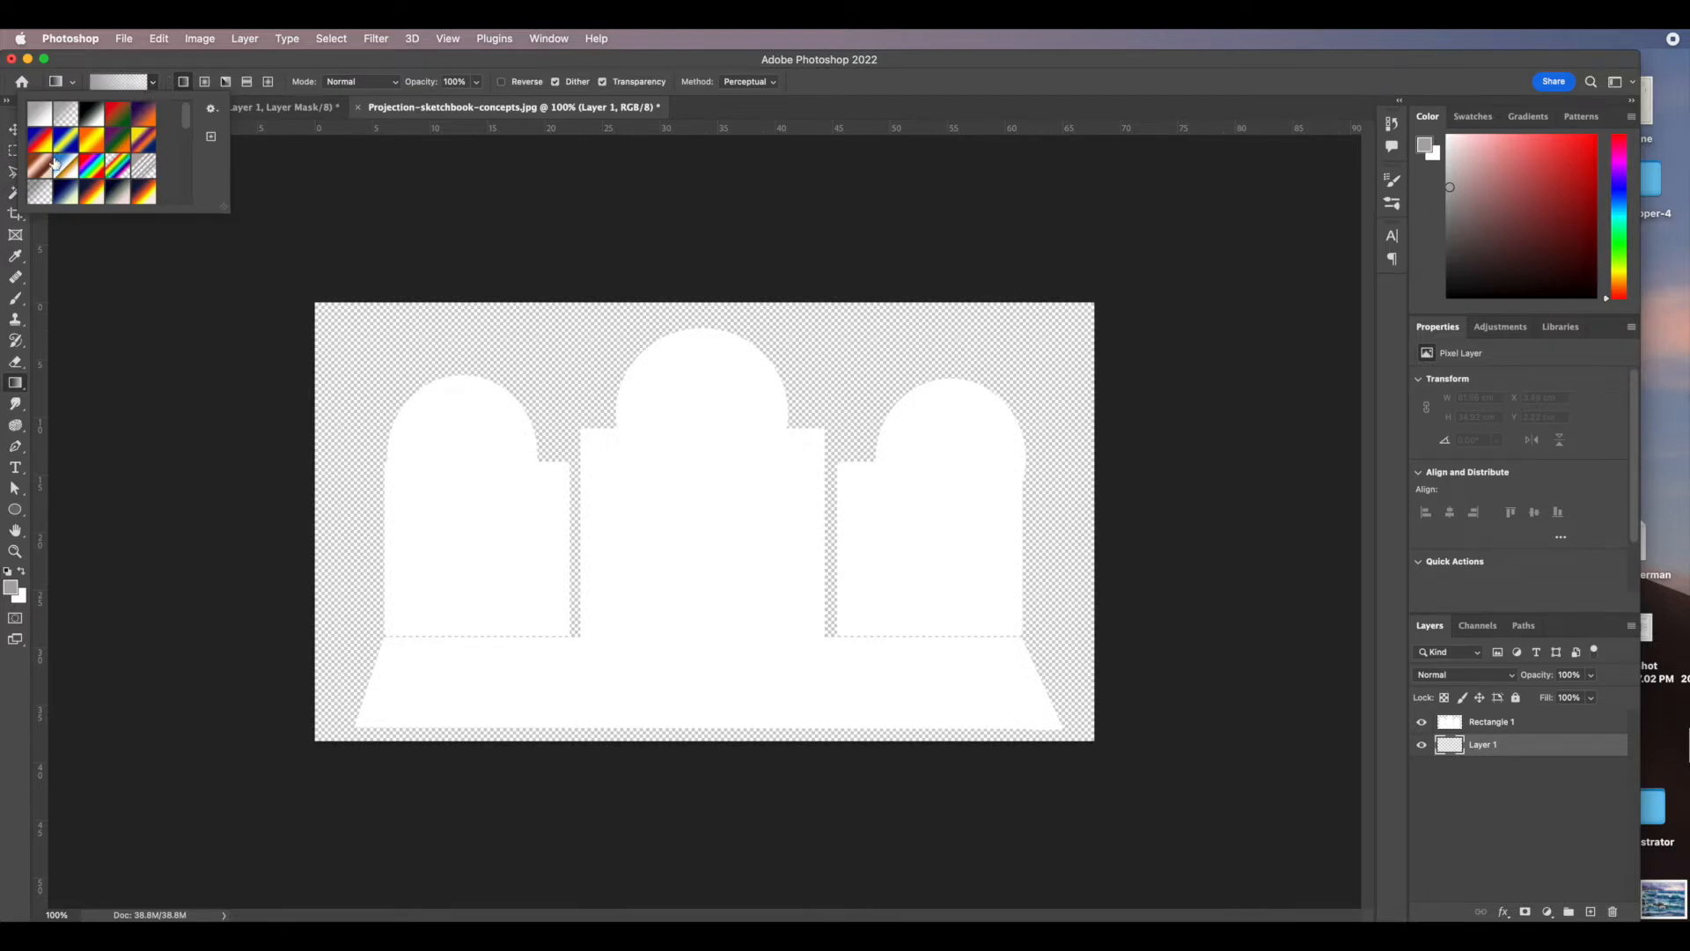
pyautogui.click(91, 115)
pyautogui.moveTo(707, 320); pyautogui.dragTo(702, 820)
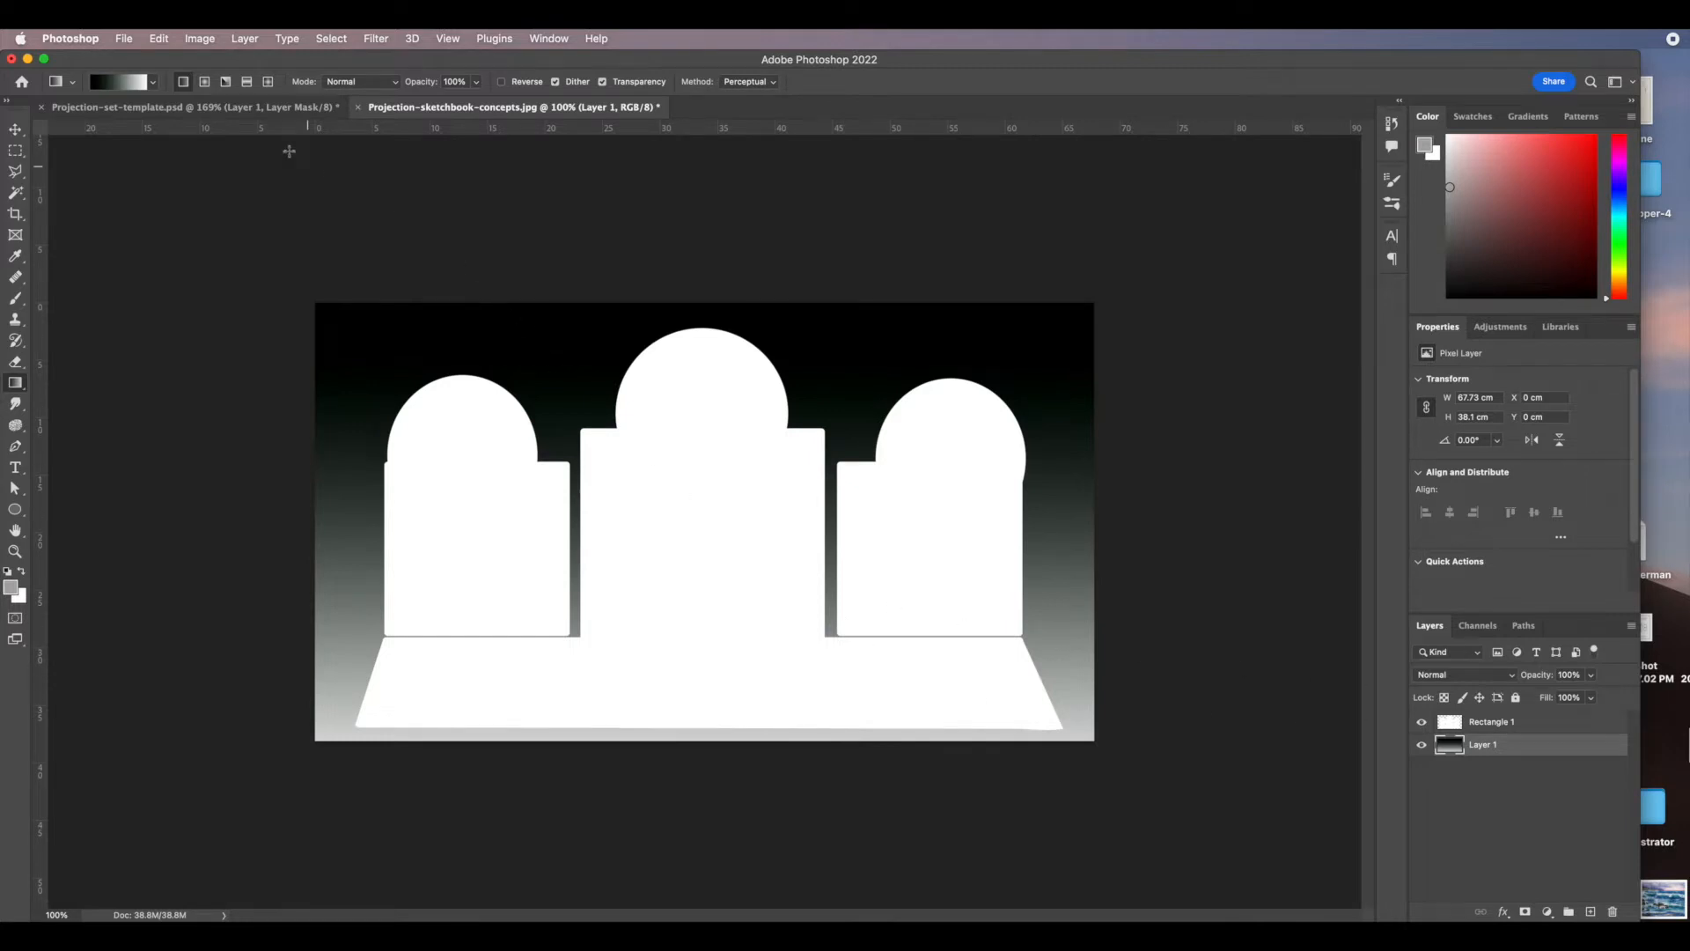
# Save the document on the computer as Projection-set-2.psd in the Daisie-projection-show folder, with Maximize Compatibility on.
pyautogui.click(124, 41)
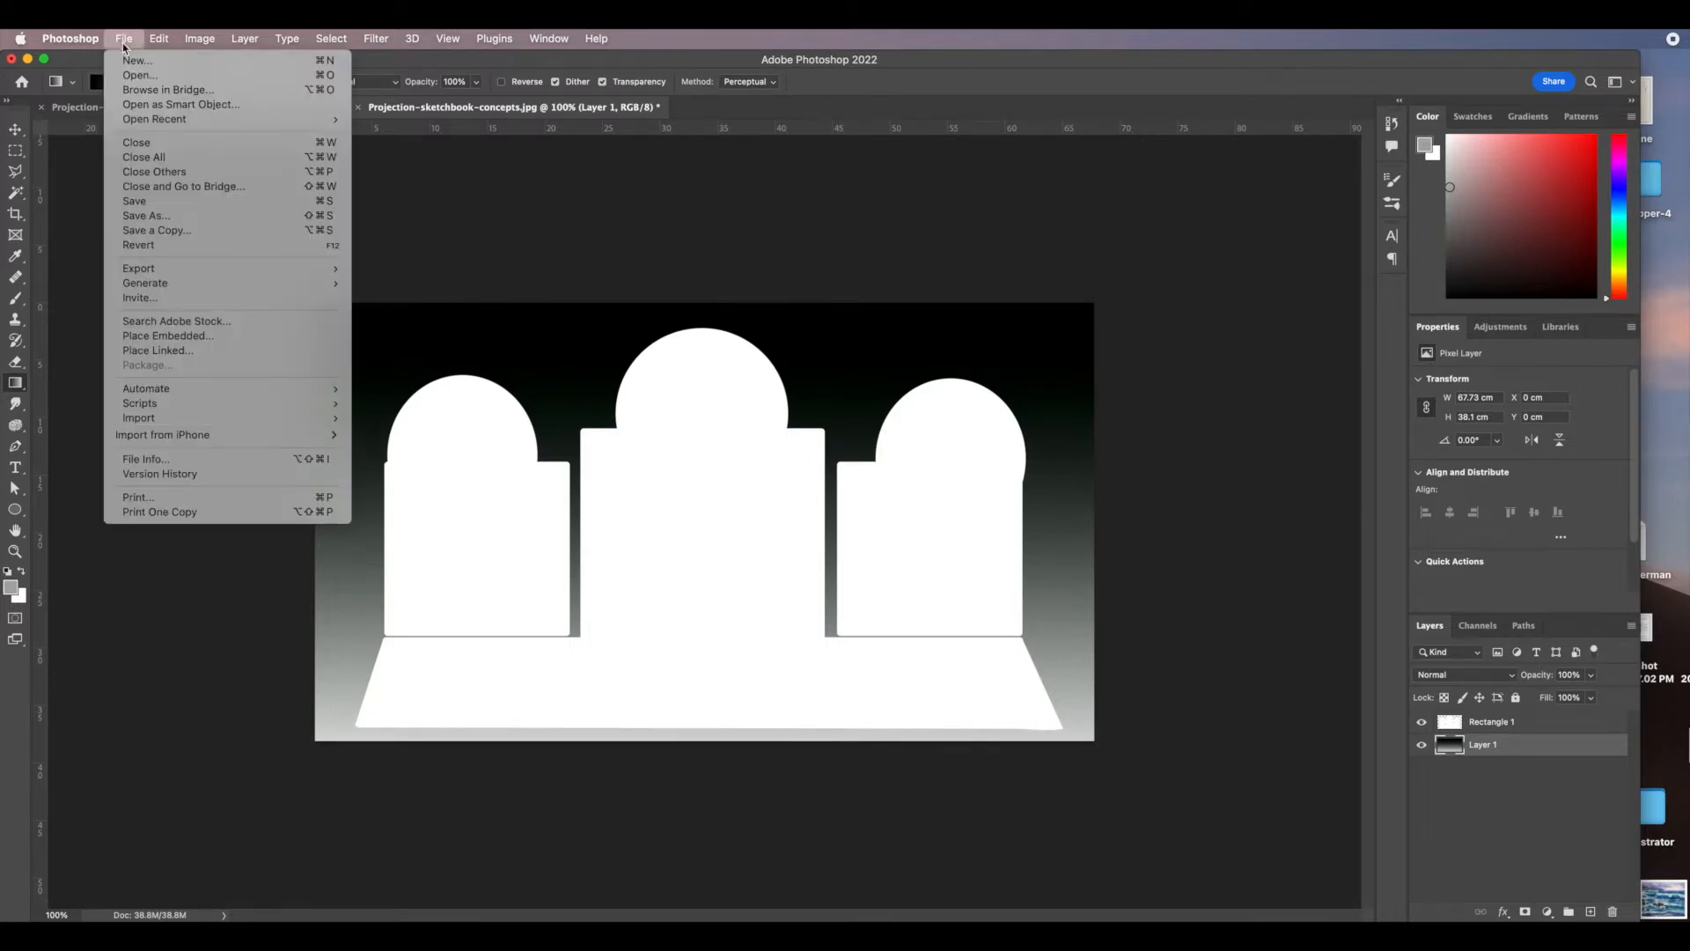
pyautogui.click(150, 205)
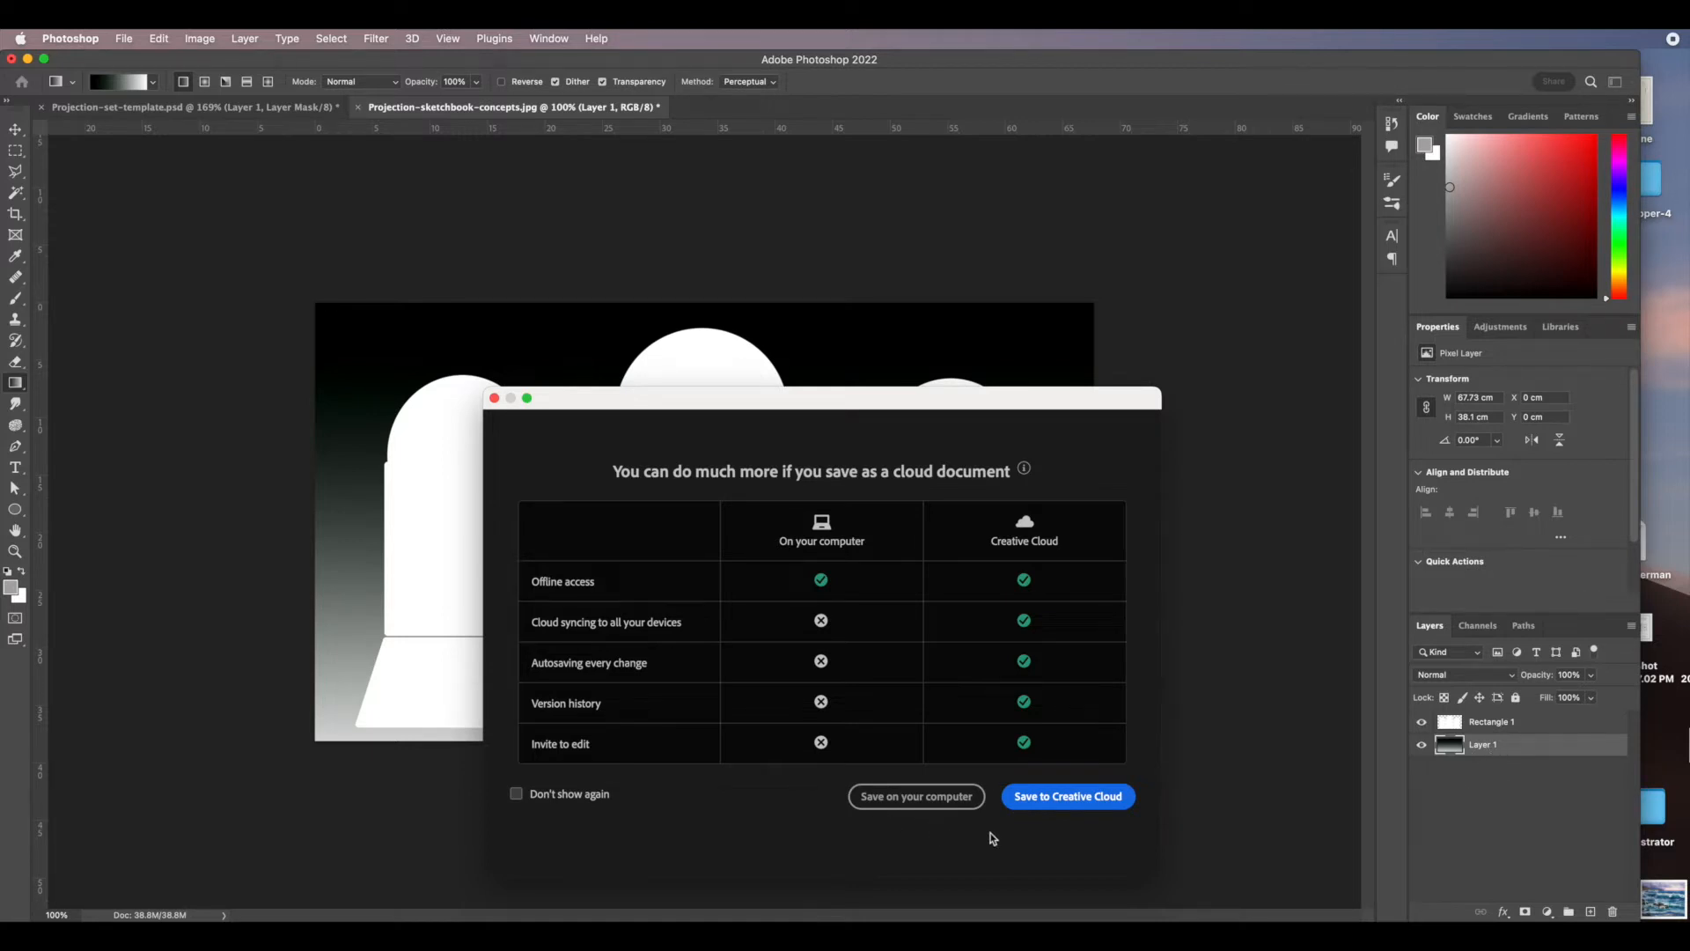
pyautogui.click(908, 798)
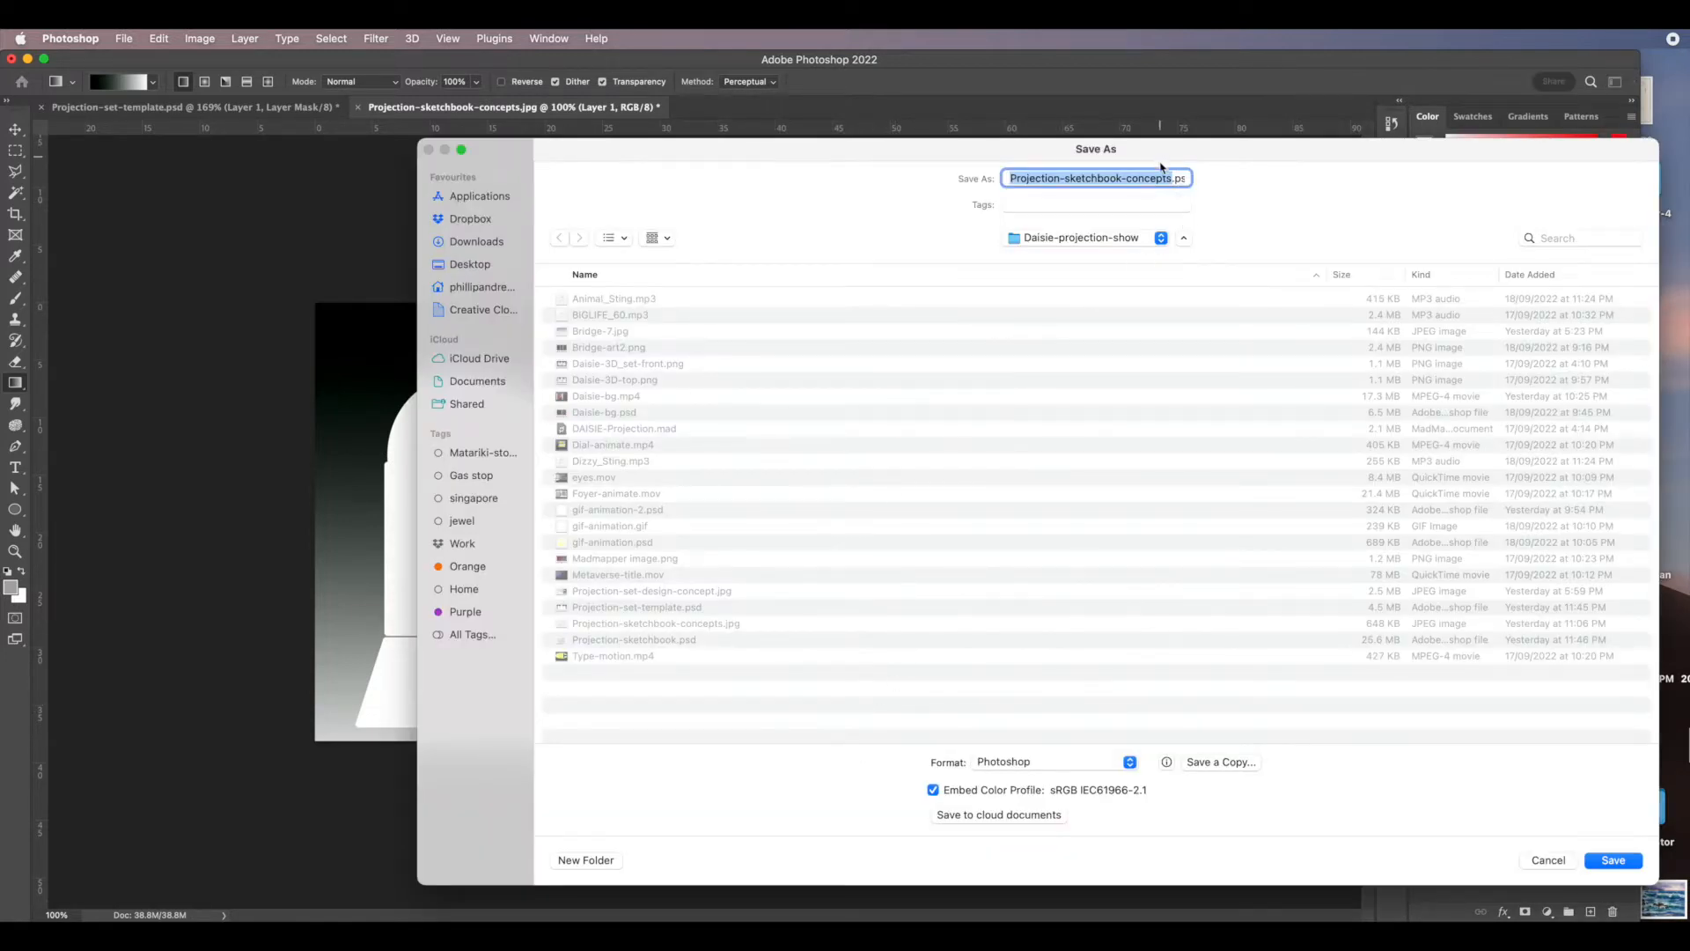
pyautogui.click(1131, 178)
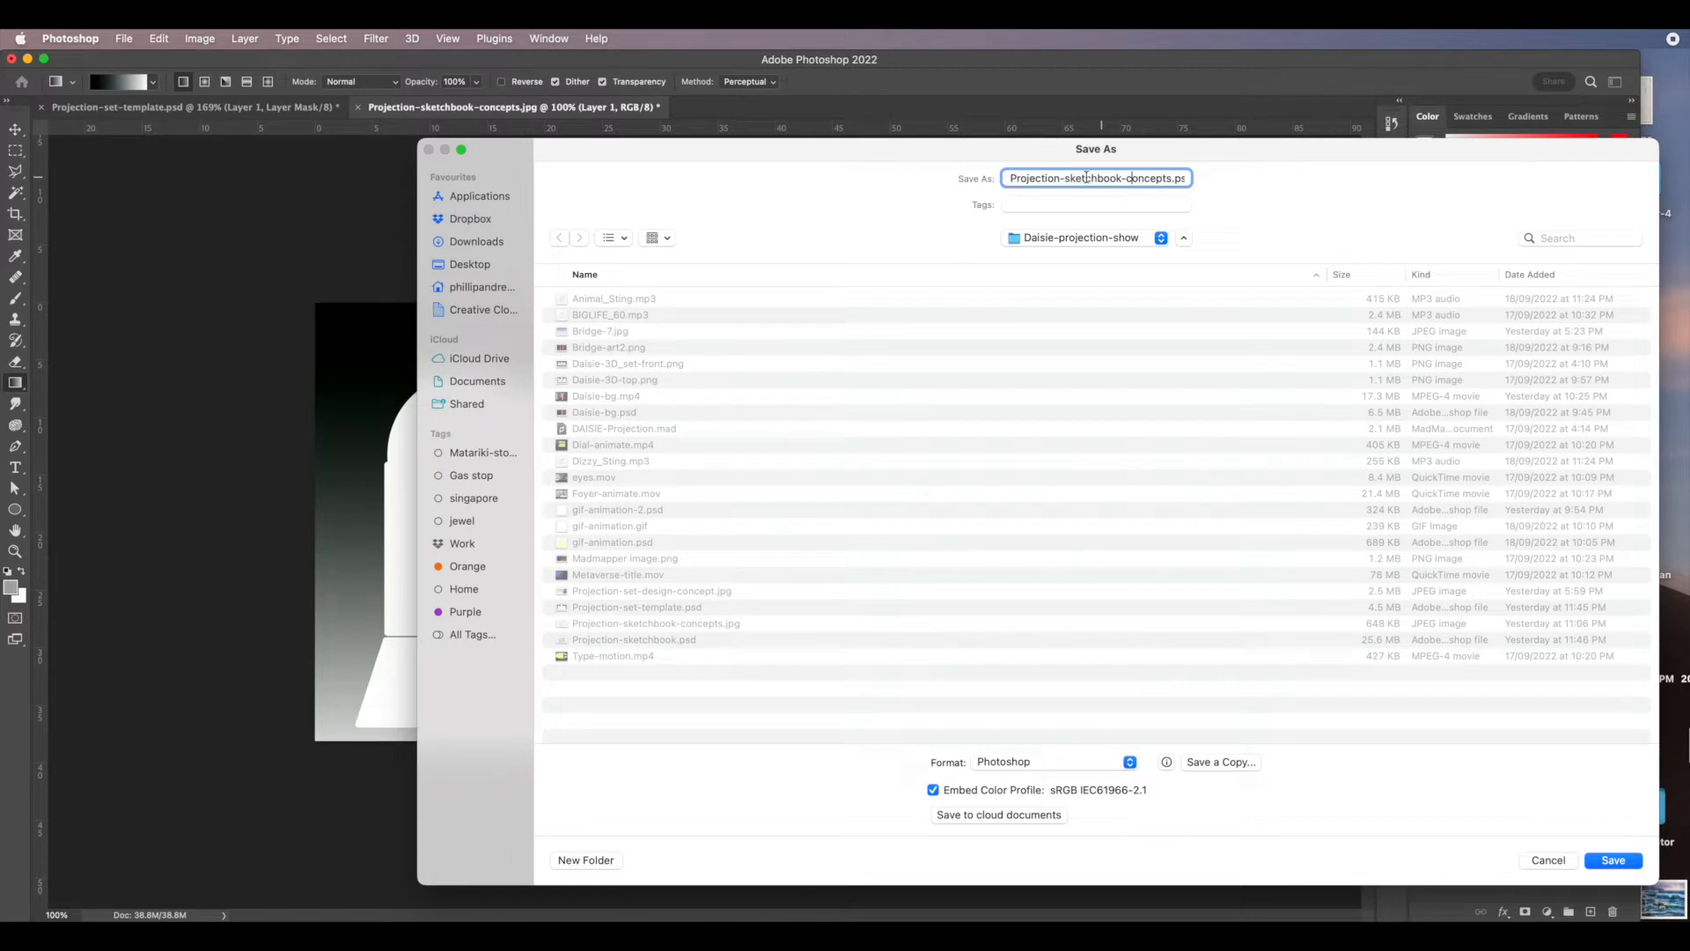
pyautogui.moveTo(1068, 178); pyautogui.dragTo(1167, 176)
pyautogui.write('set-2')
pyautogui.click(1612, 862)
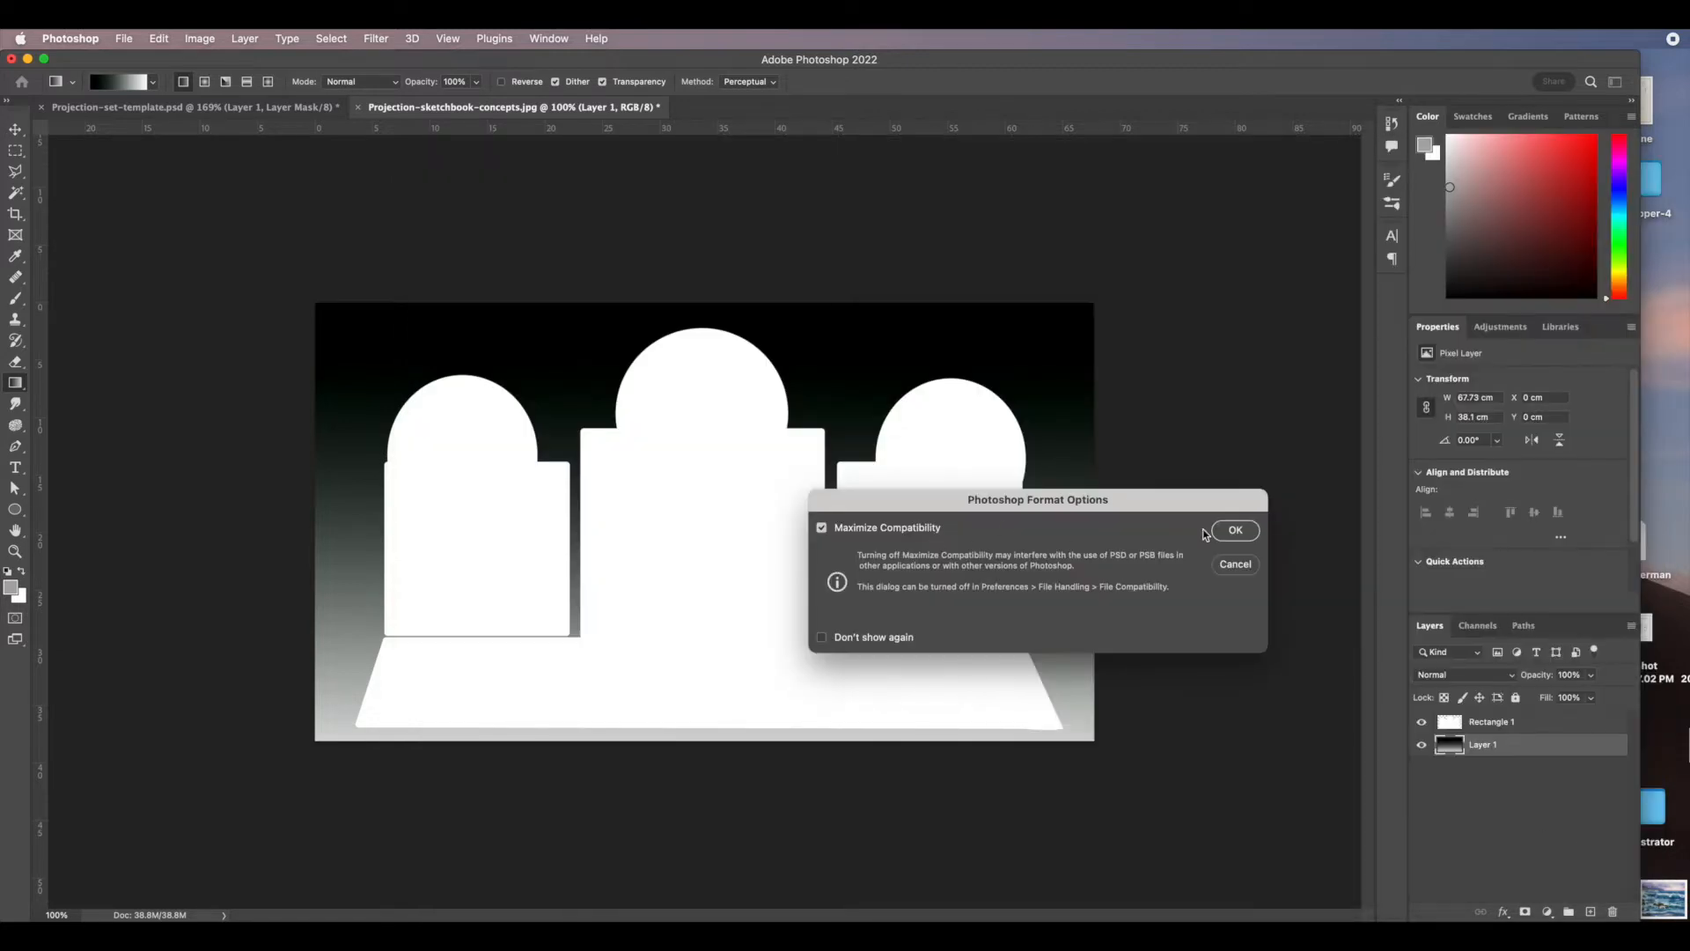
pyautogui.click(1235, 533)
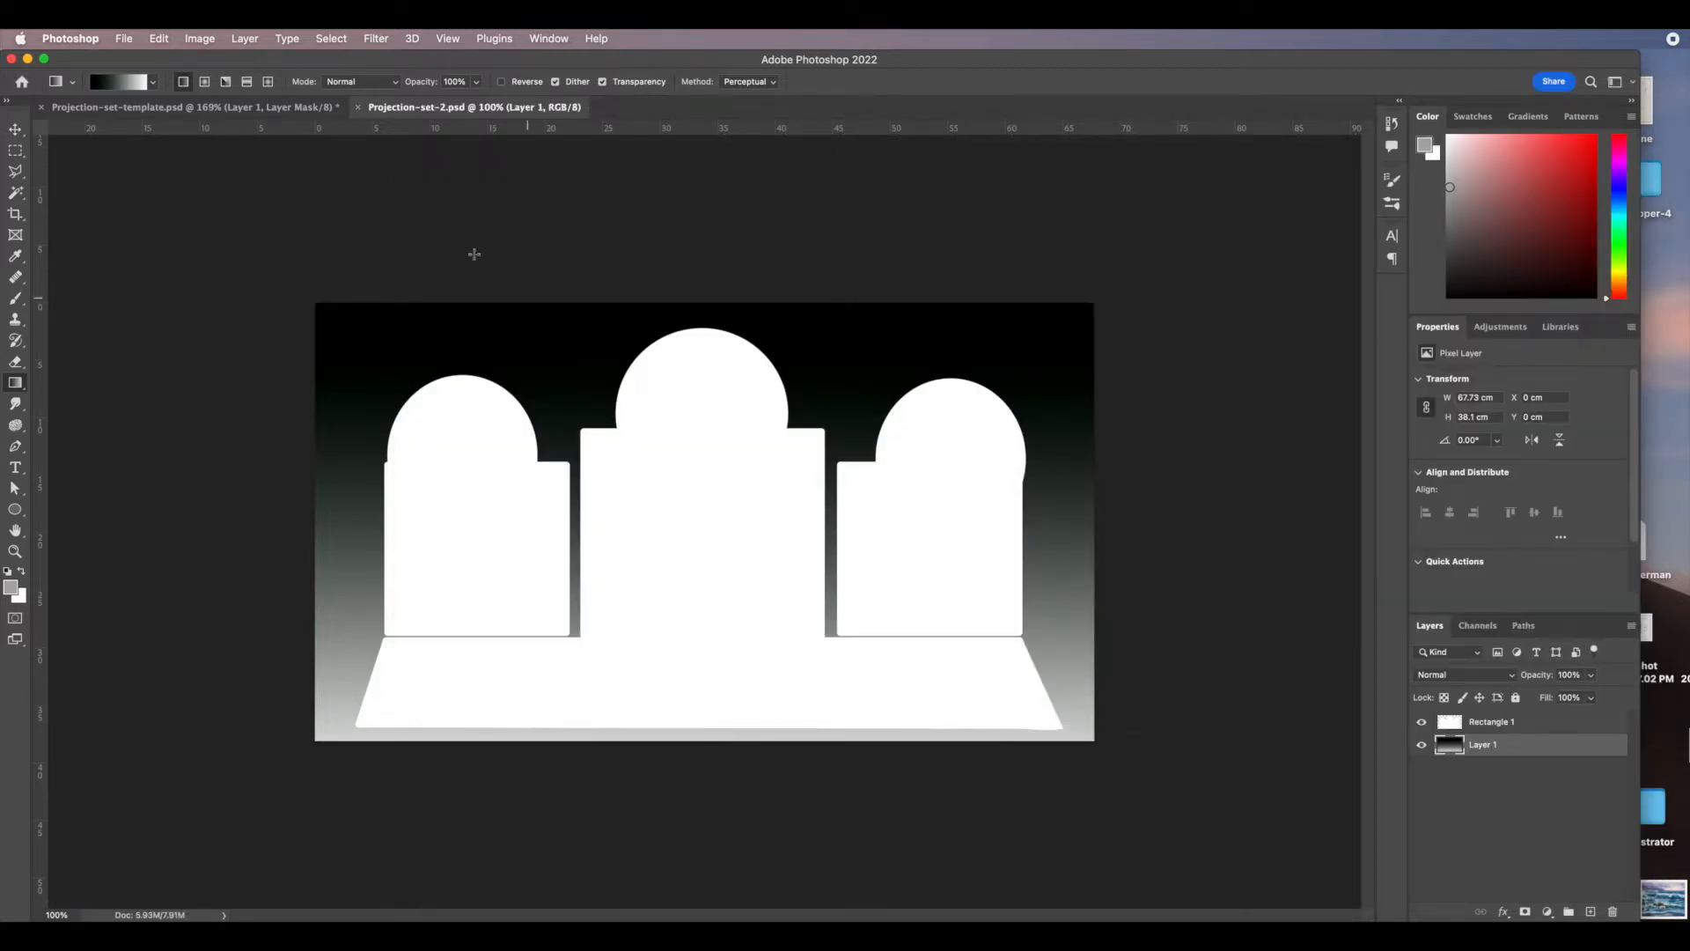
# Start saving a copy on the computer in the Daisie-projection-show folder, naming it Projection-set-2 without the "copy" suffix.
pyautogui.click(124, 39)
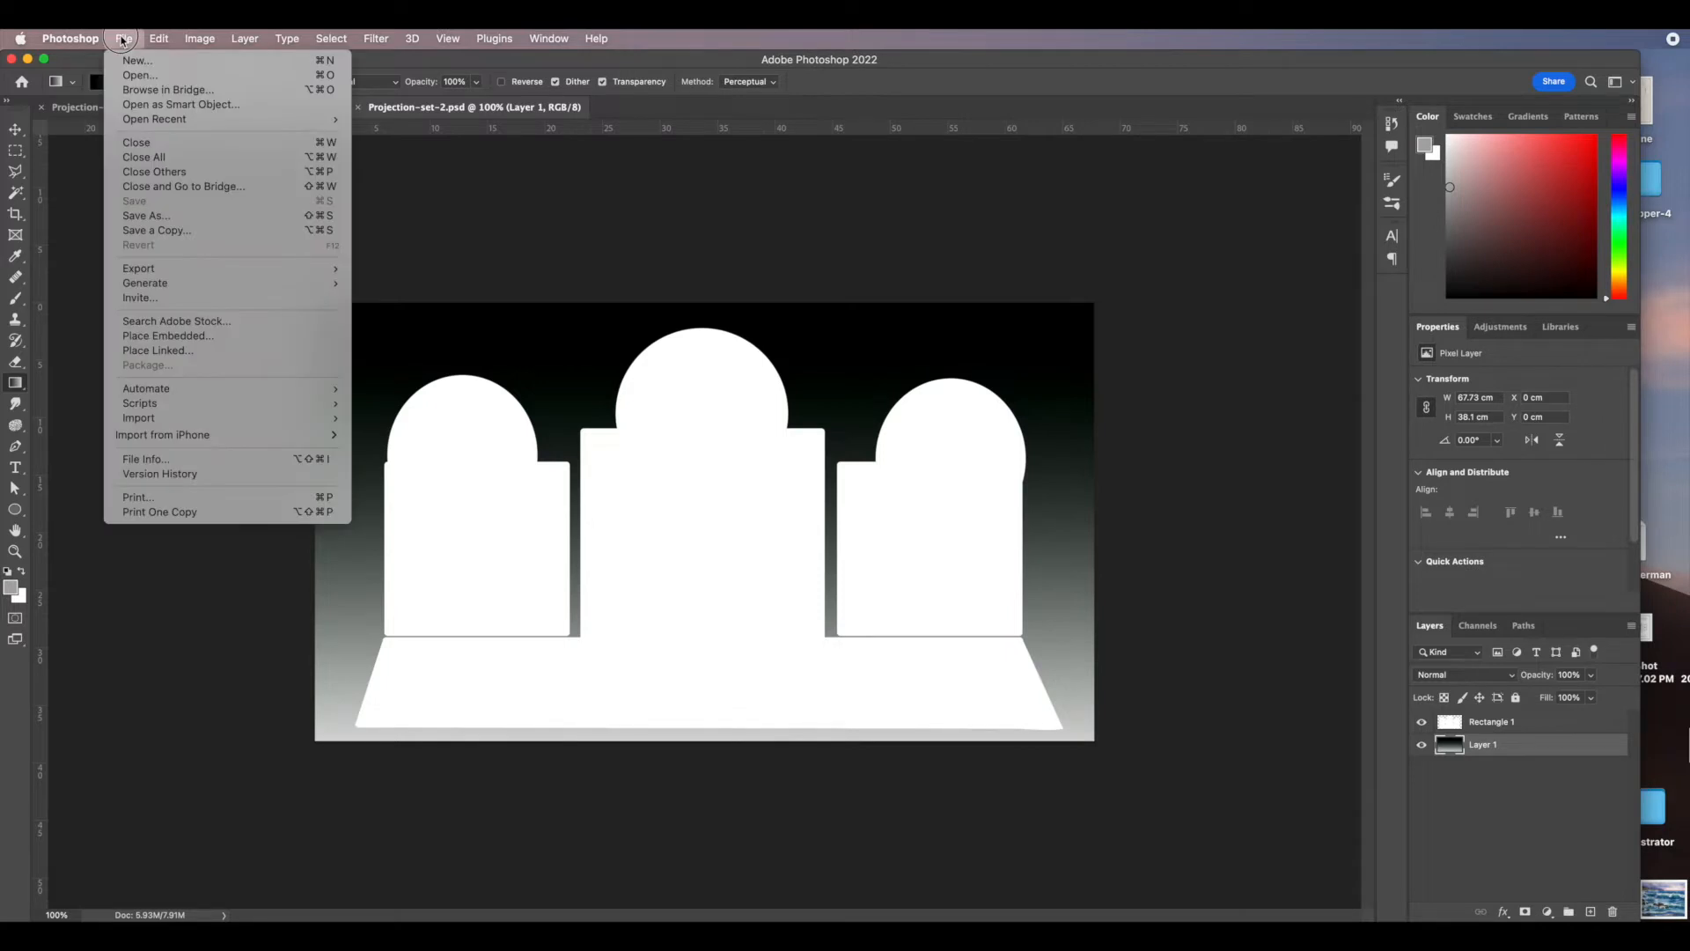
pyautogui.click(164, 229)
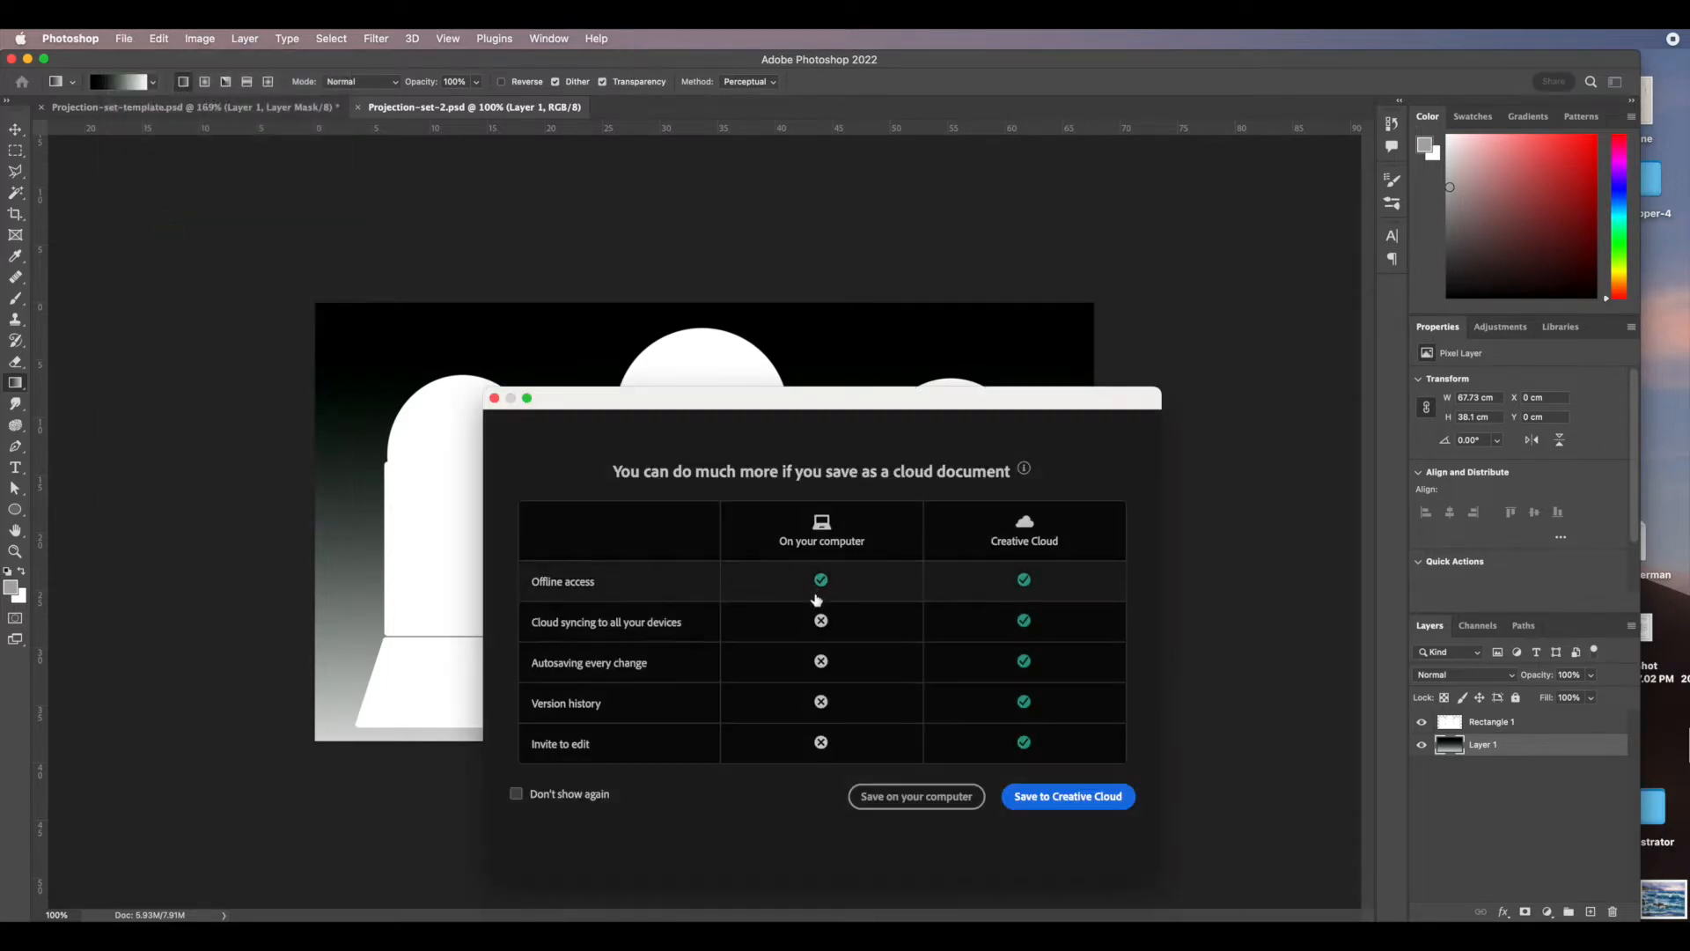
pyautogui.click(903, 784)
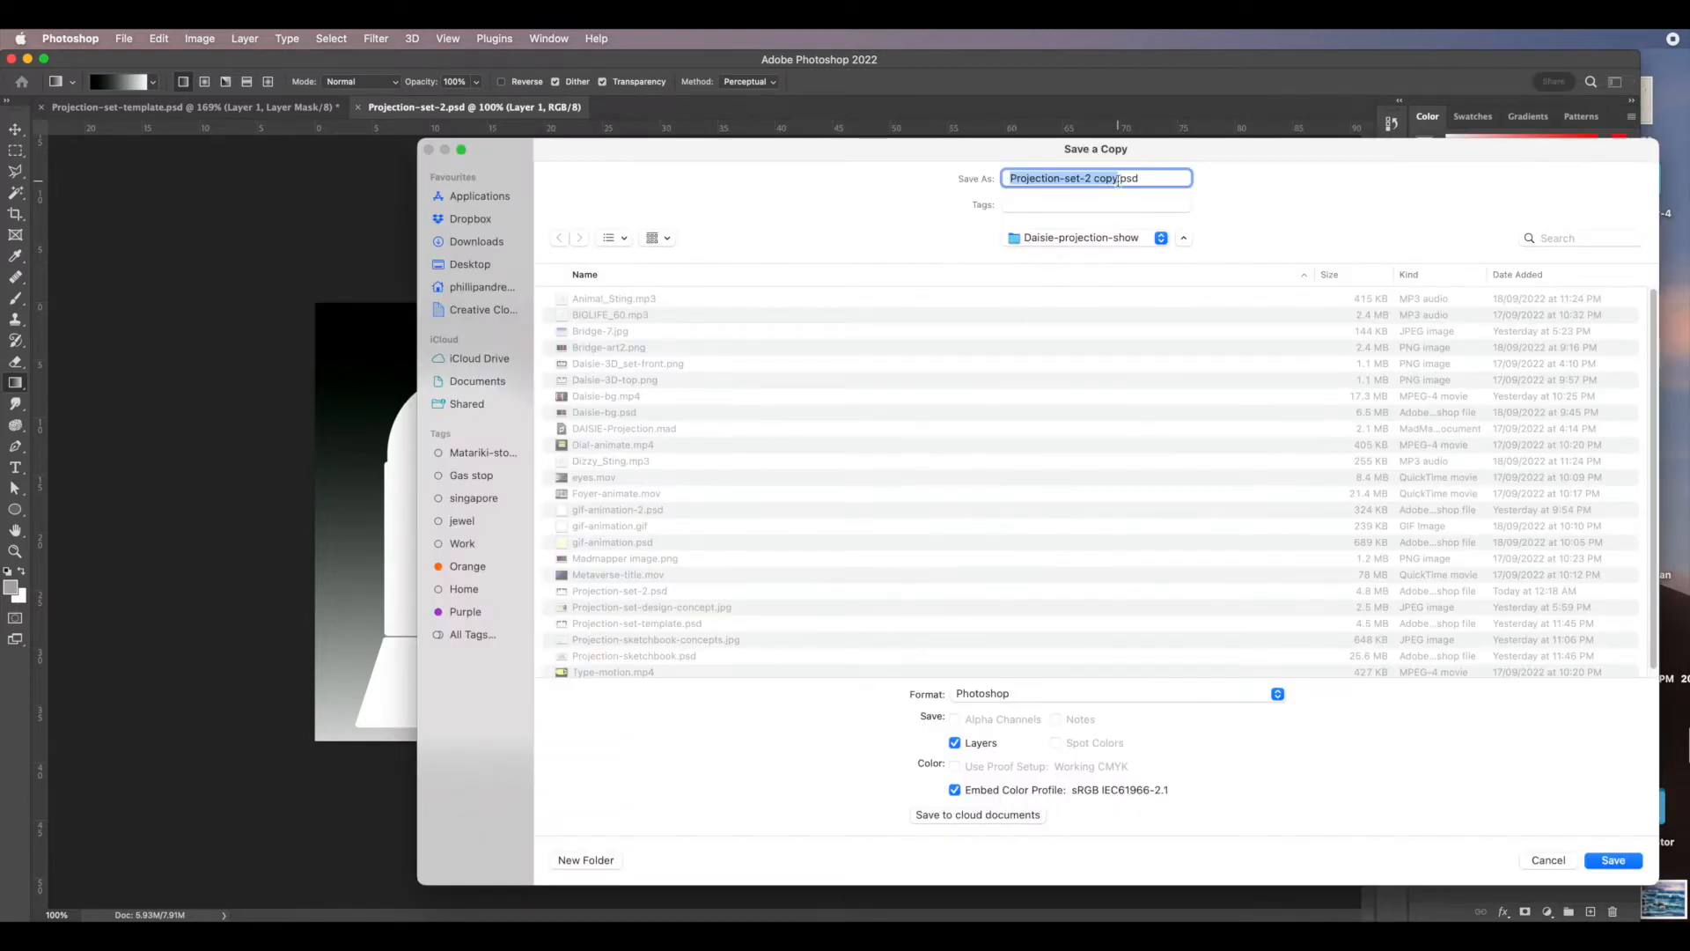
pyautogui.click(1118, 180)
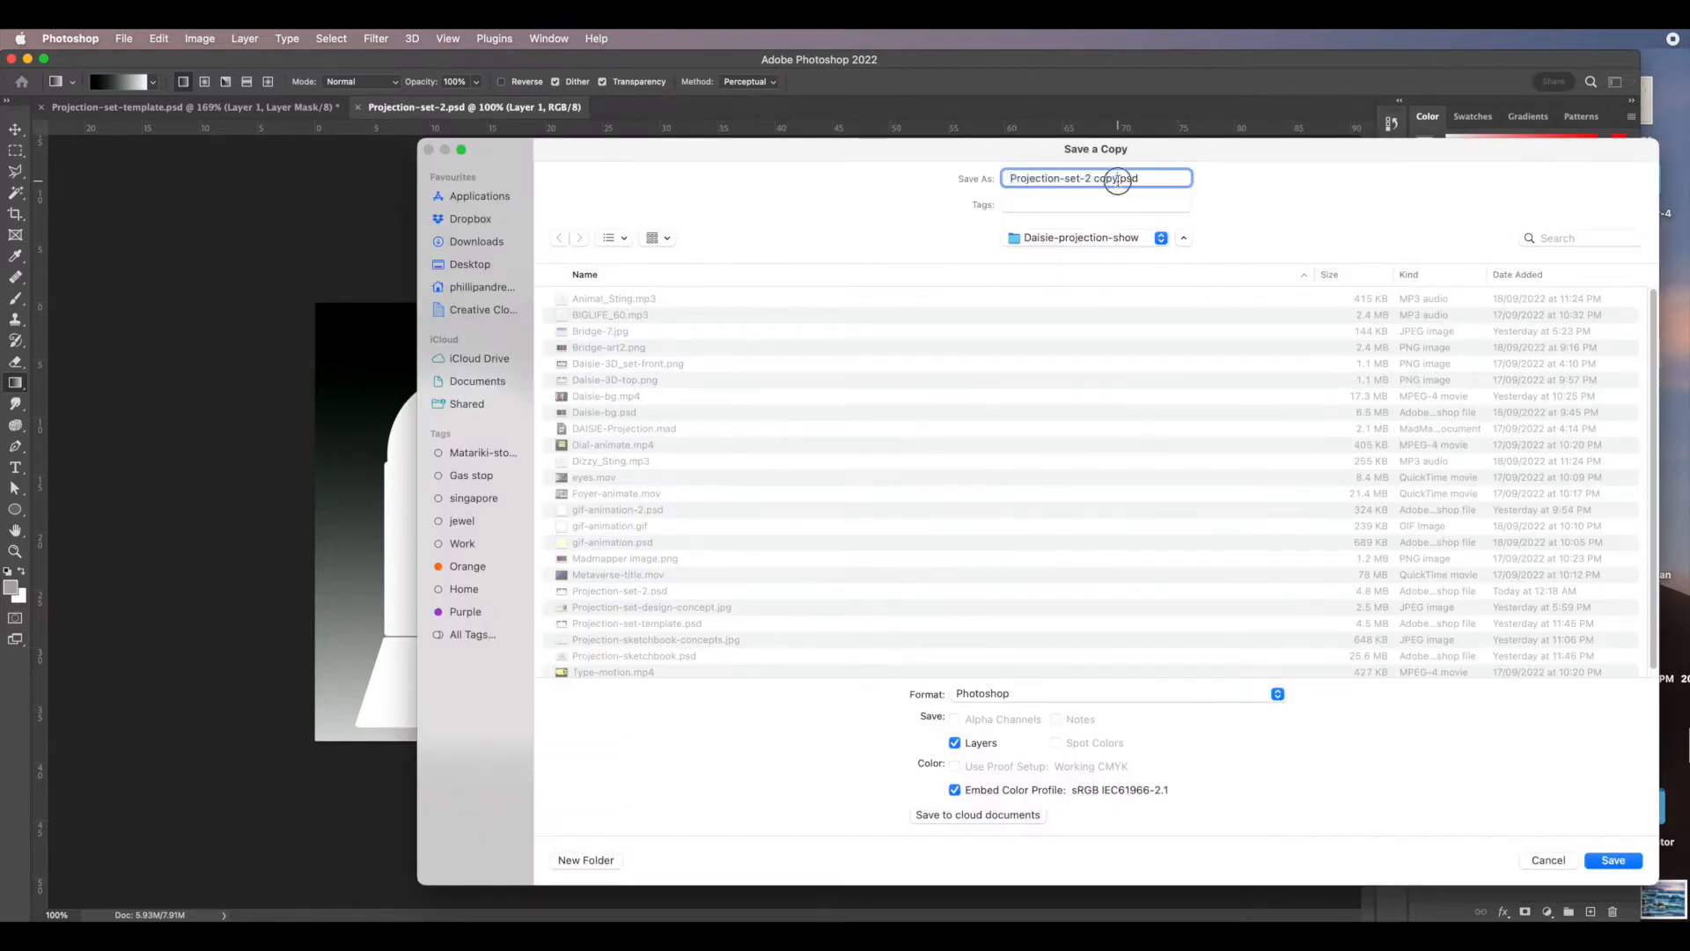
pyautogui.press('BackSpace')
pyautogui.press('BackSpace')
pyautogui.press('BackSpace')
pyautogui.press('BackSpace')
pyautogui.press('BackSpace')
# Save the copy in JPEG format at Maximum quality 10 with the Baseline ("Standard") option.
pyautogui.click(1079, 695)
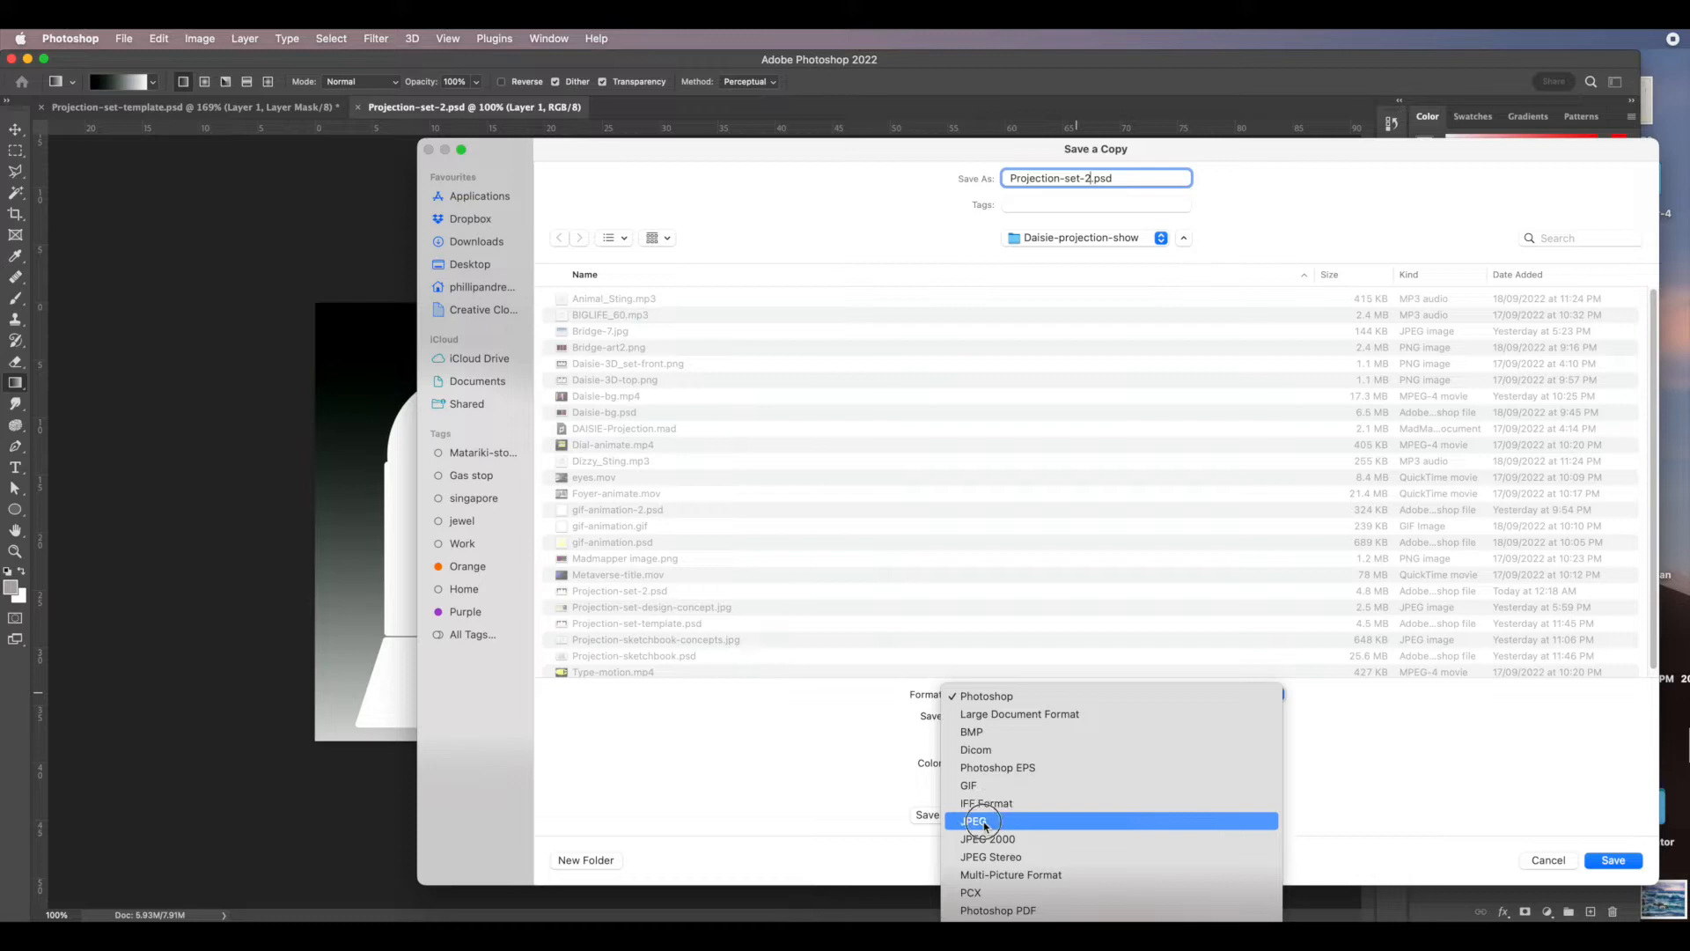
pyautogui.click(987, 822)
pyautogui.click(1639, 869)
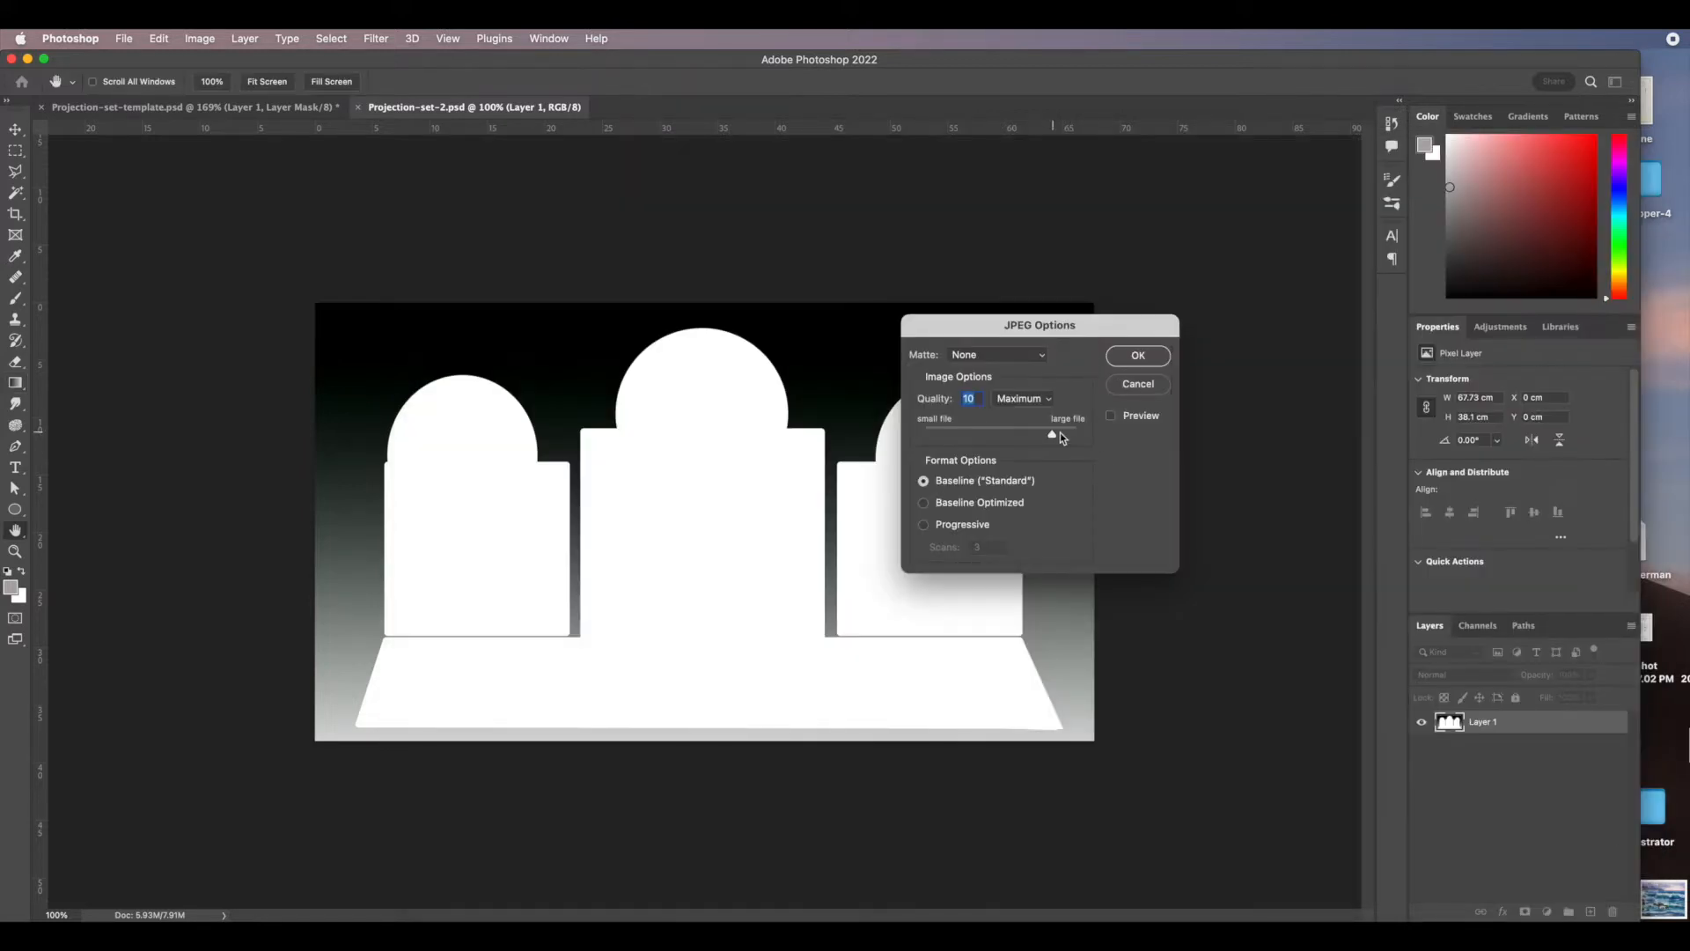
pyautogui.click(1140, 357)
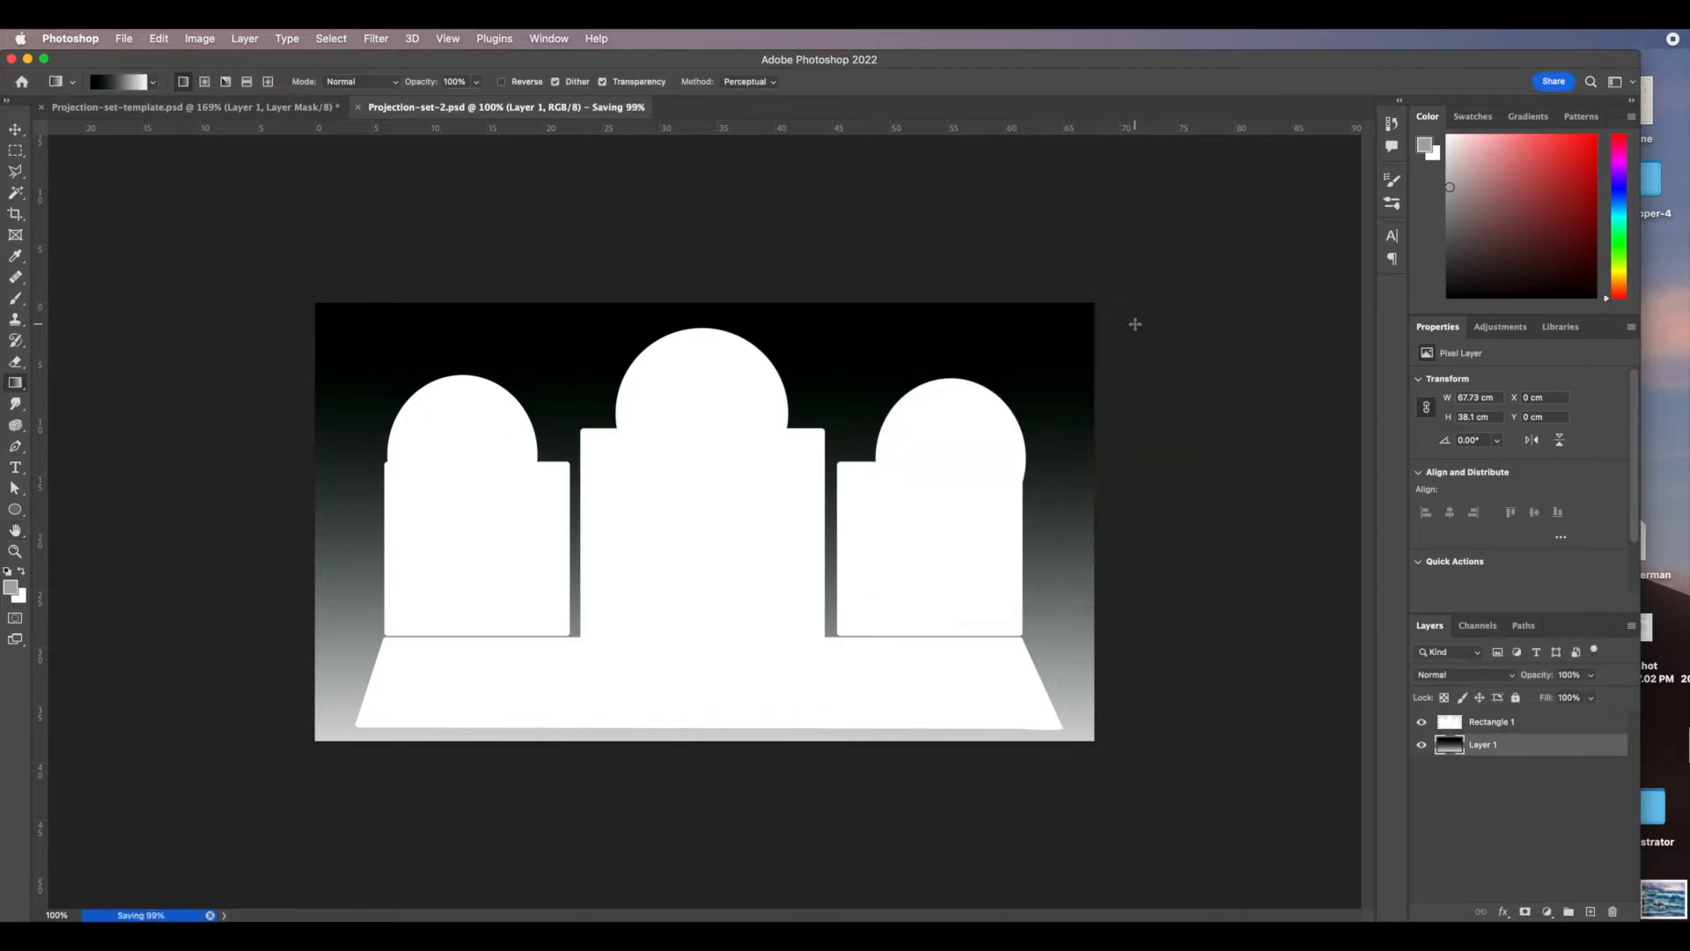
# Switch to Preview and examine the 20th_EVENTO-Fashion, LiveFree-Kiwi_intro-storyboard, storyboard and Matariki-storyboard-Daisie images, then minimize their window.
pyautogui.press('super+0')
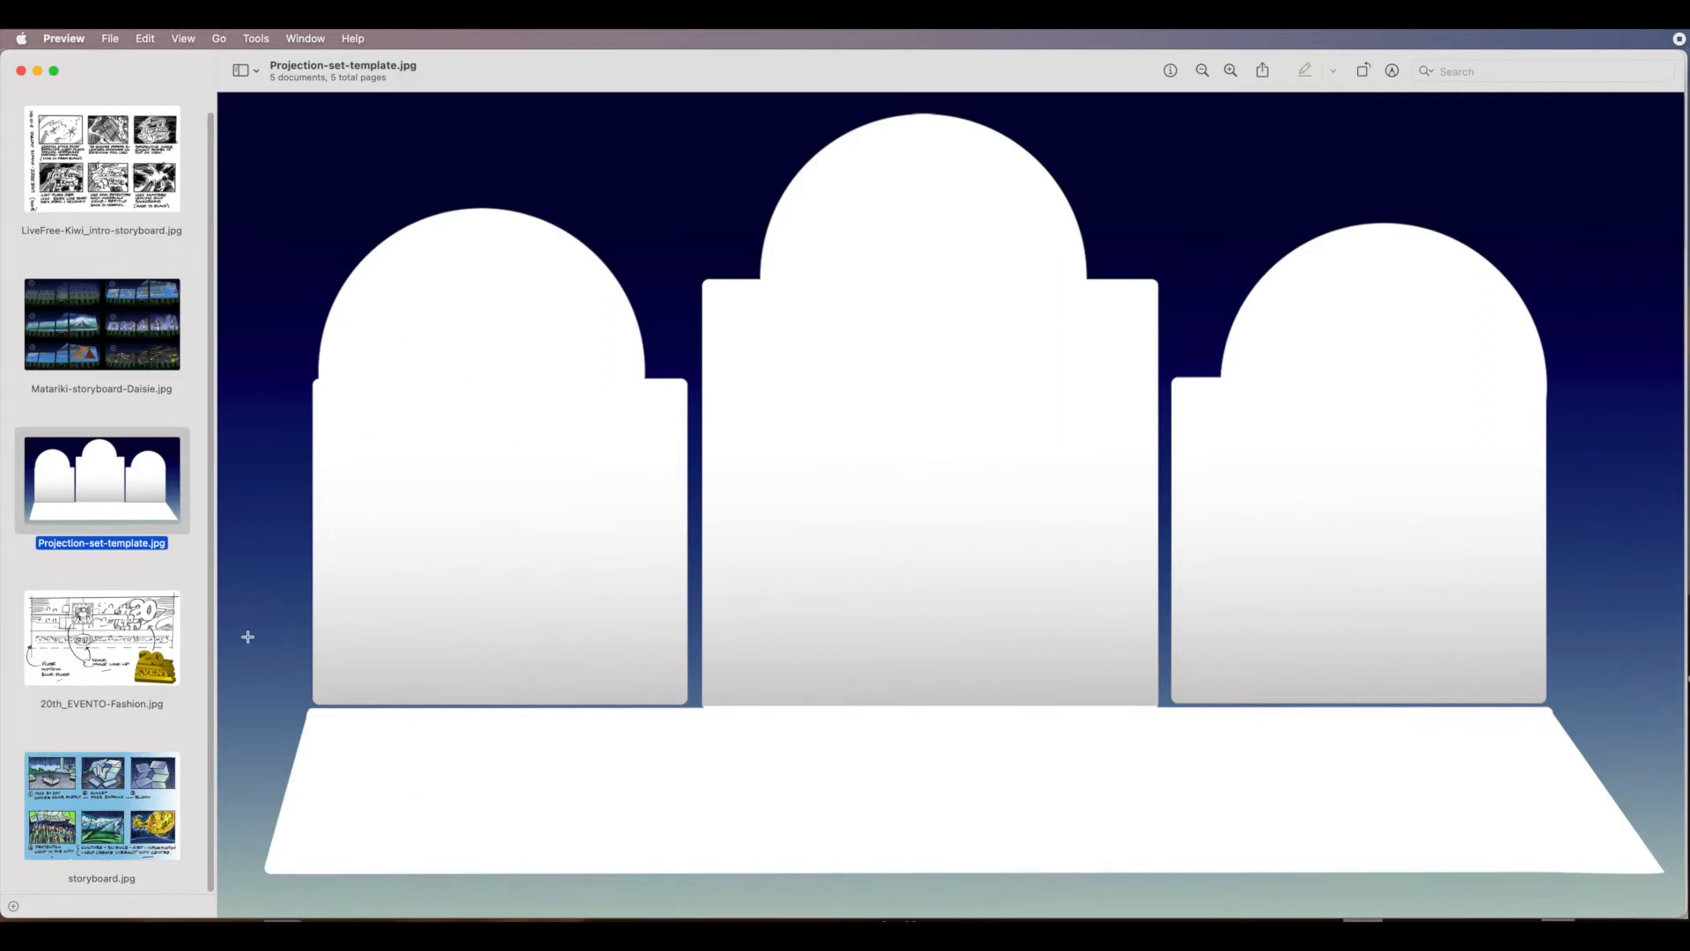
pyautogui.click(167, 655)
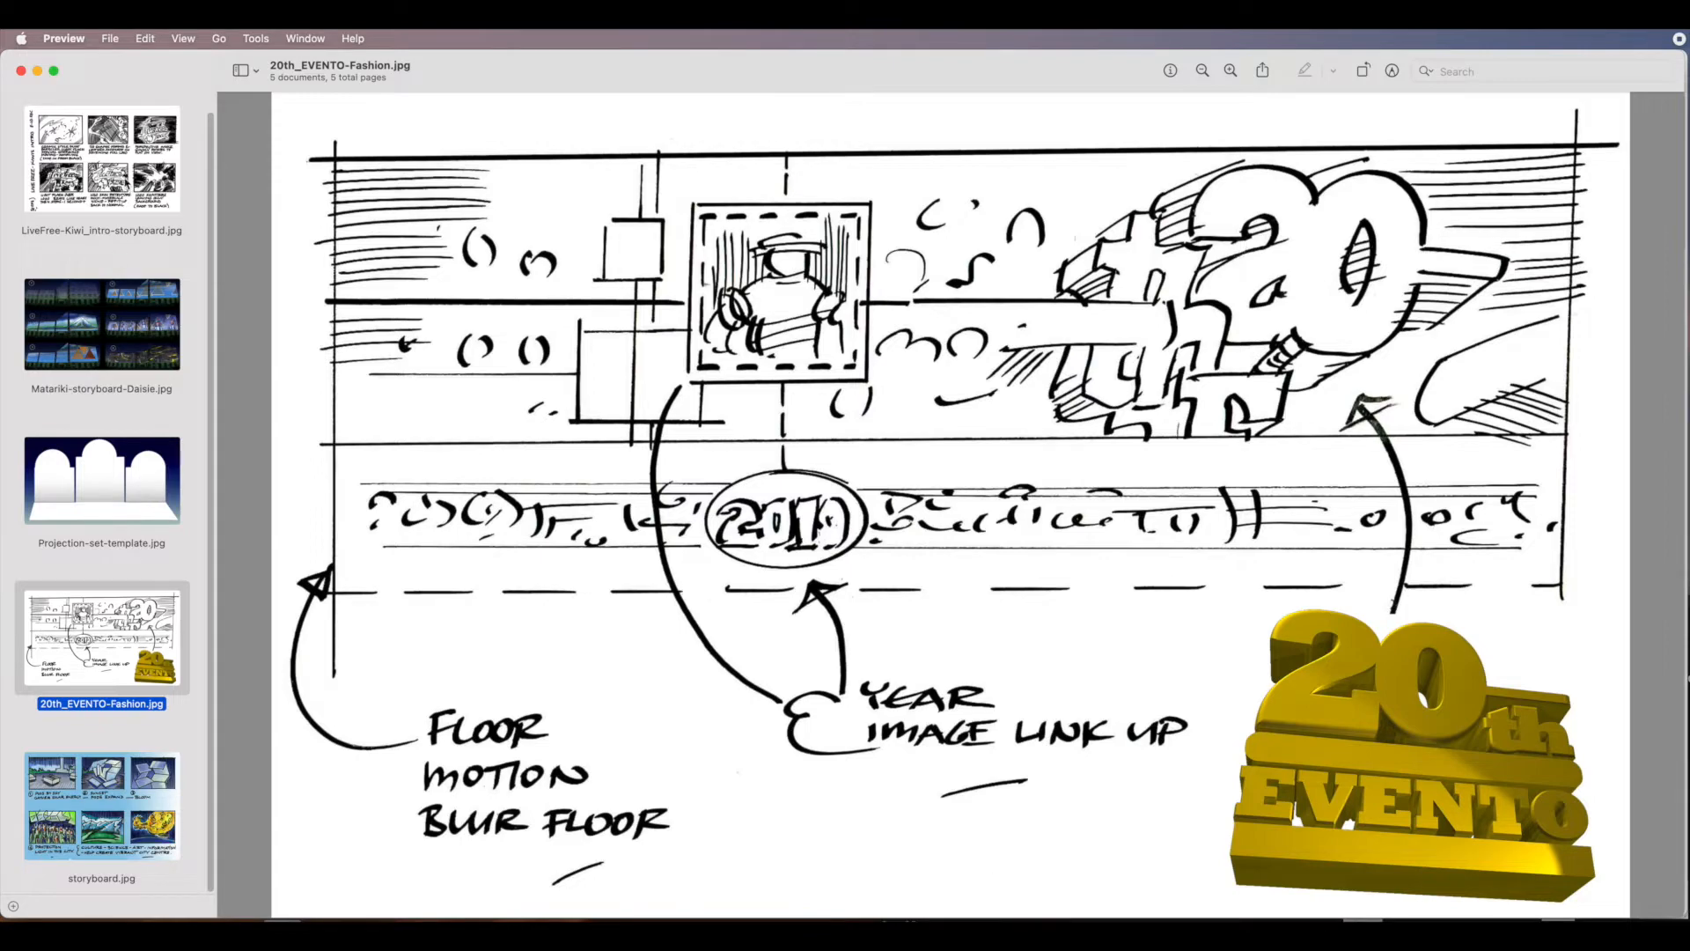
pyautogui.click(126, 180)
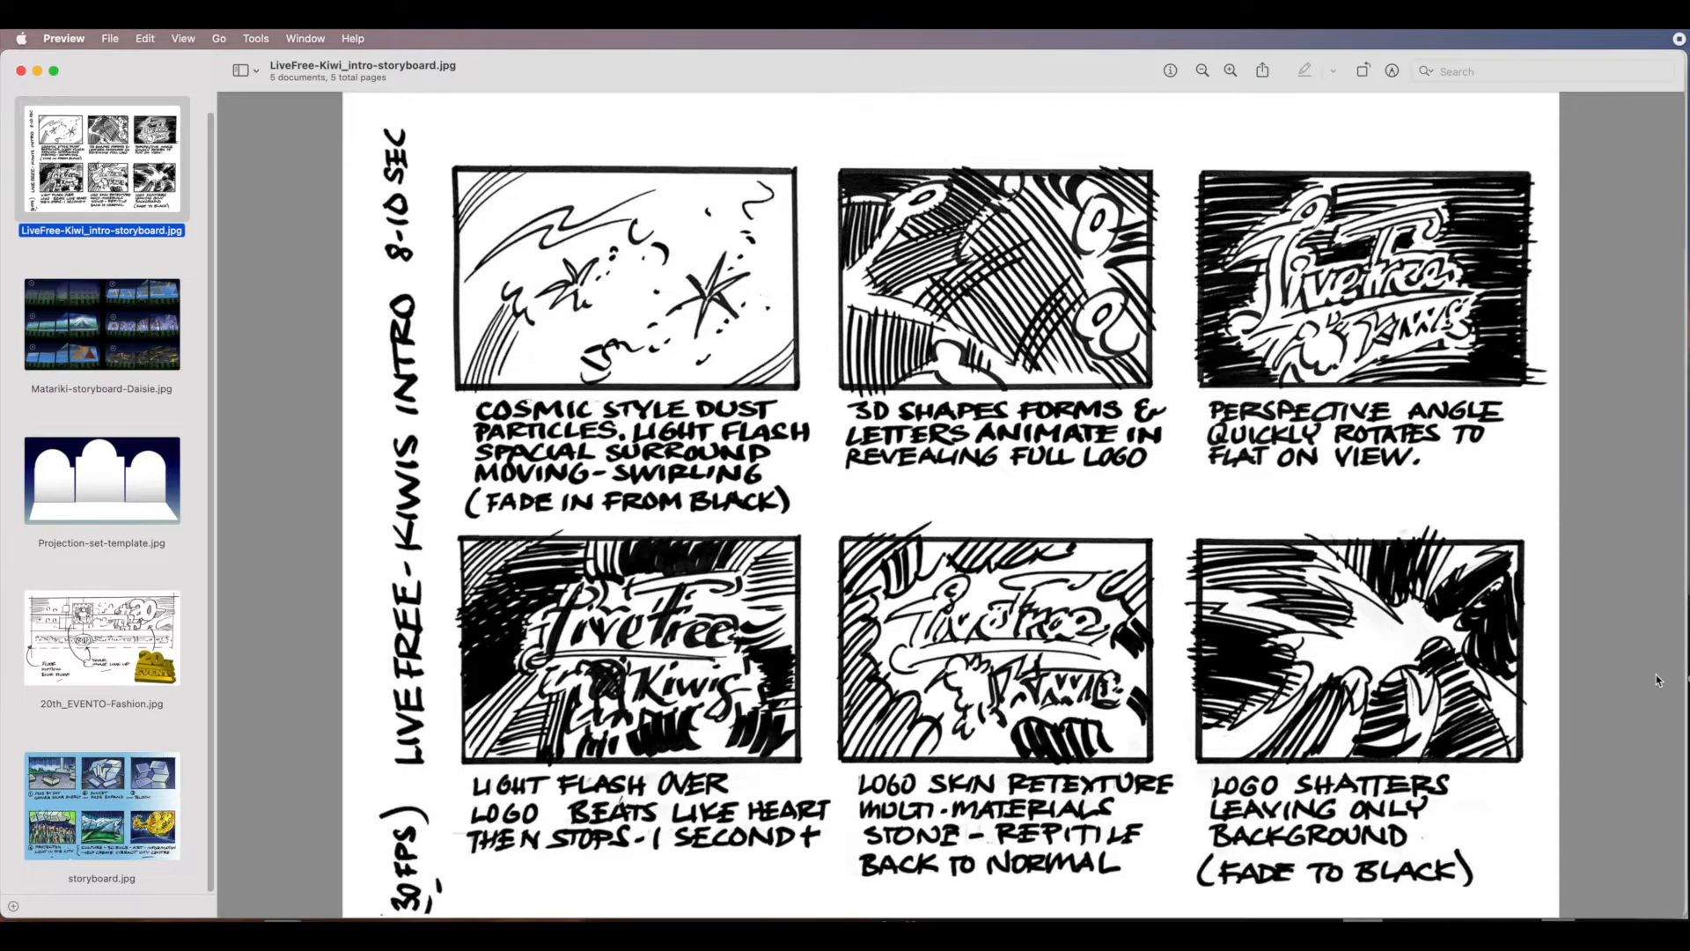
pyautogui.click(137, 819)
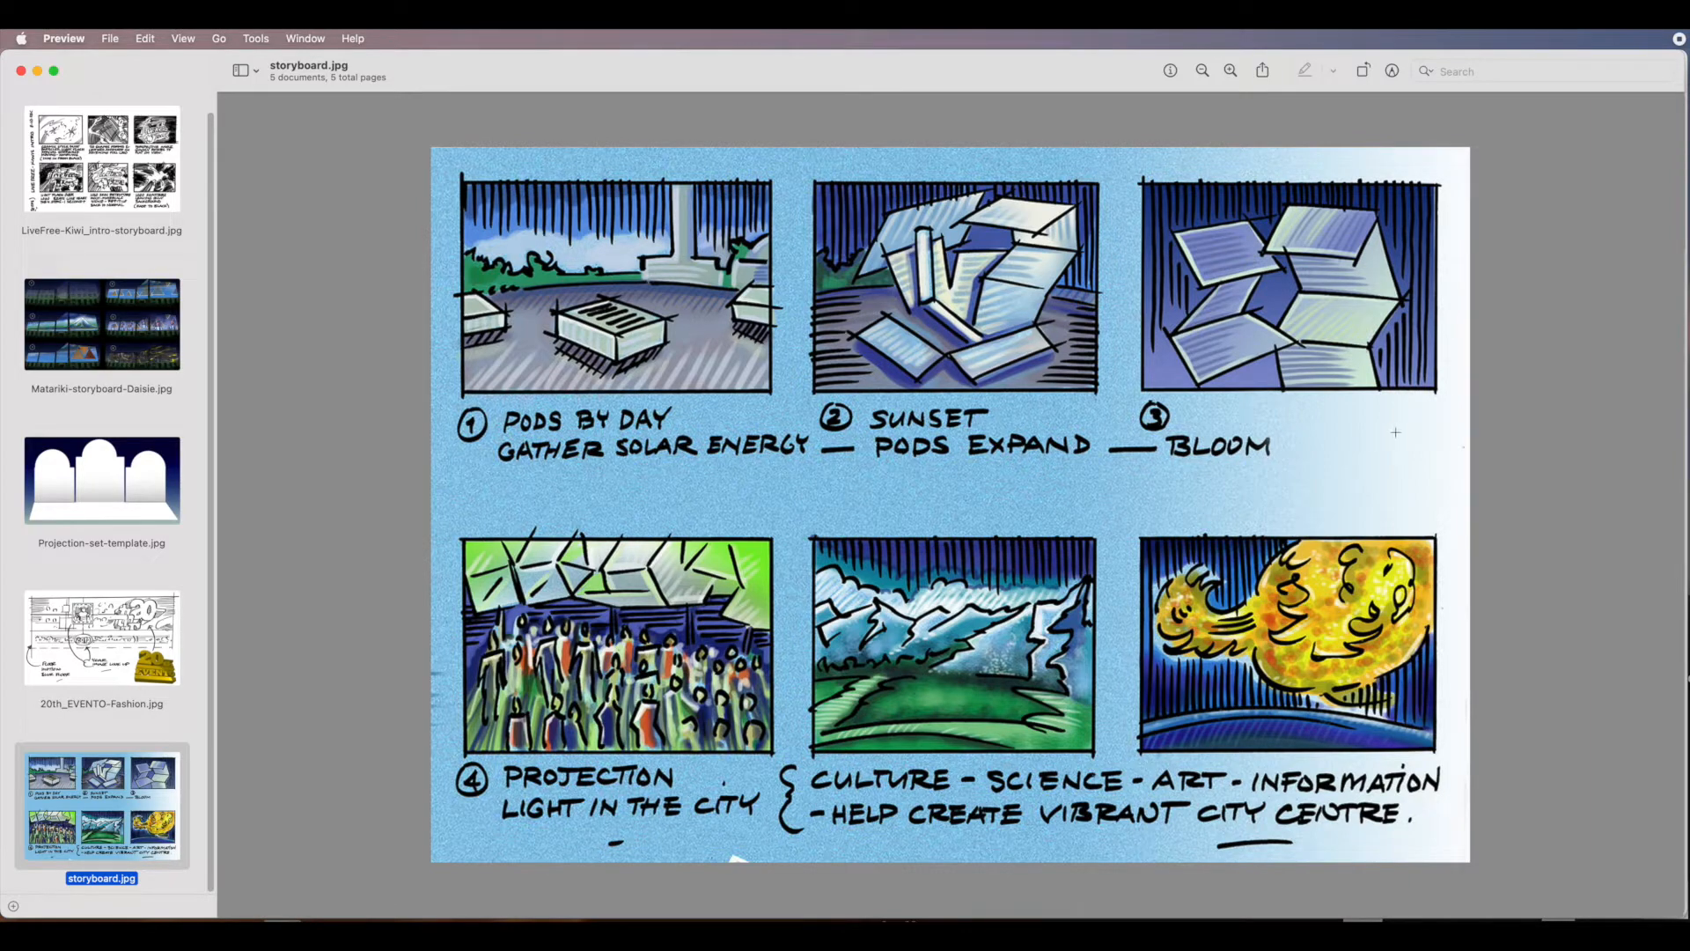
pyautogui.click(155, 328)
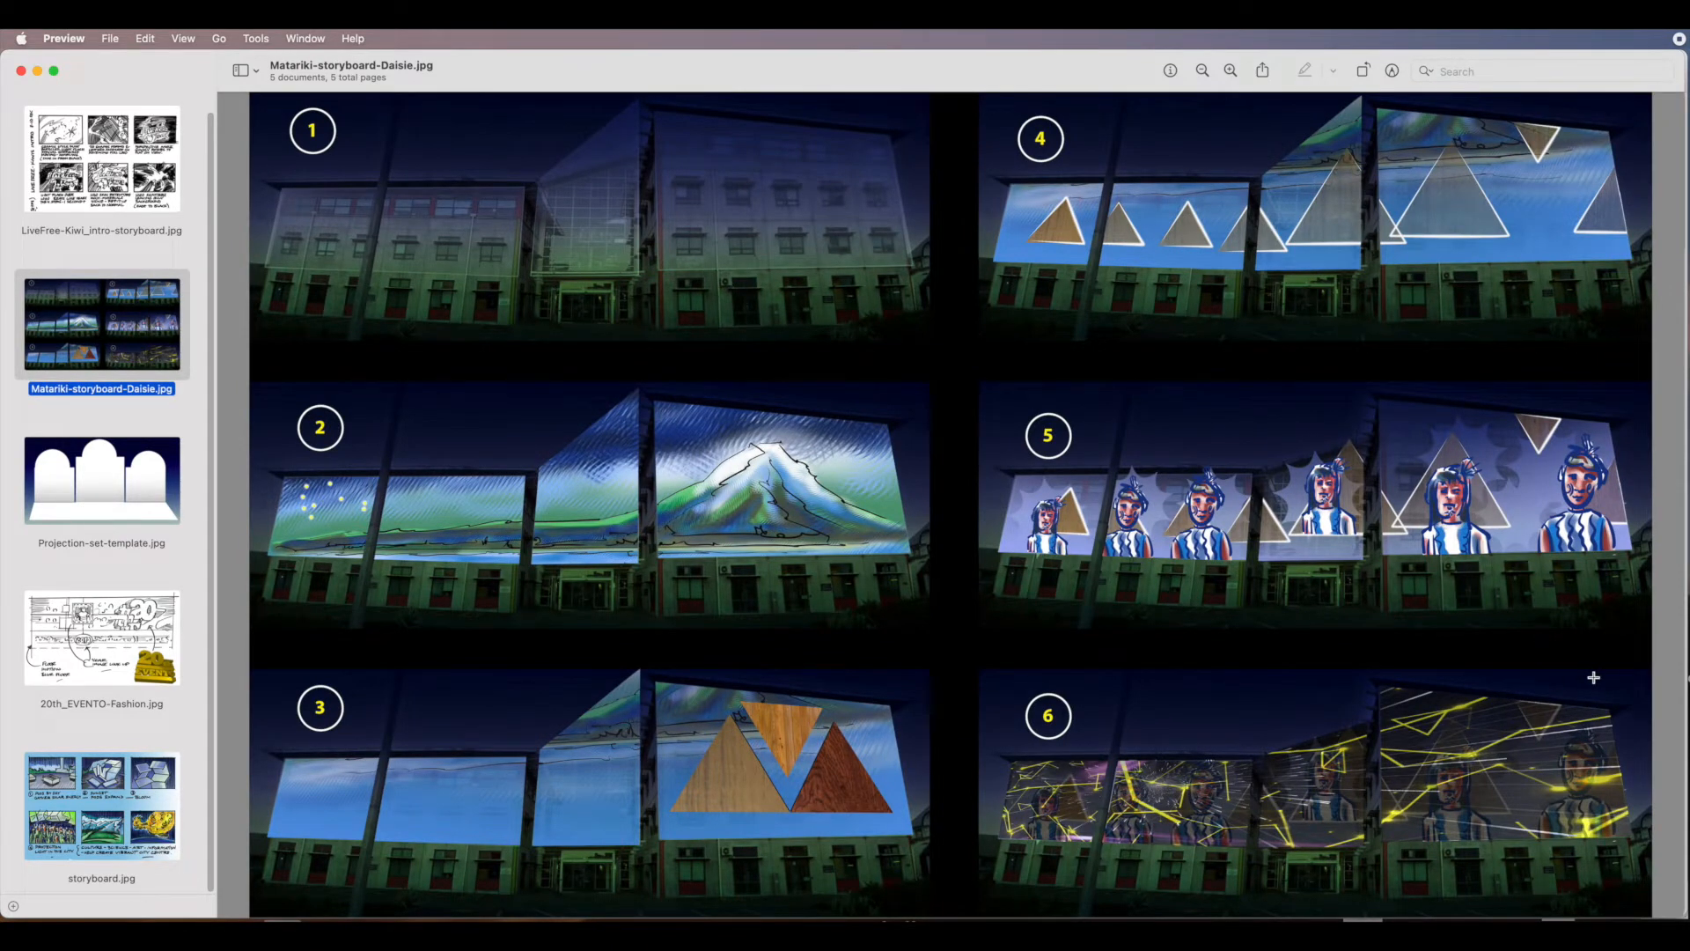
pyautogui.click(37, 71)
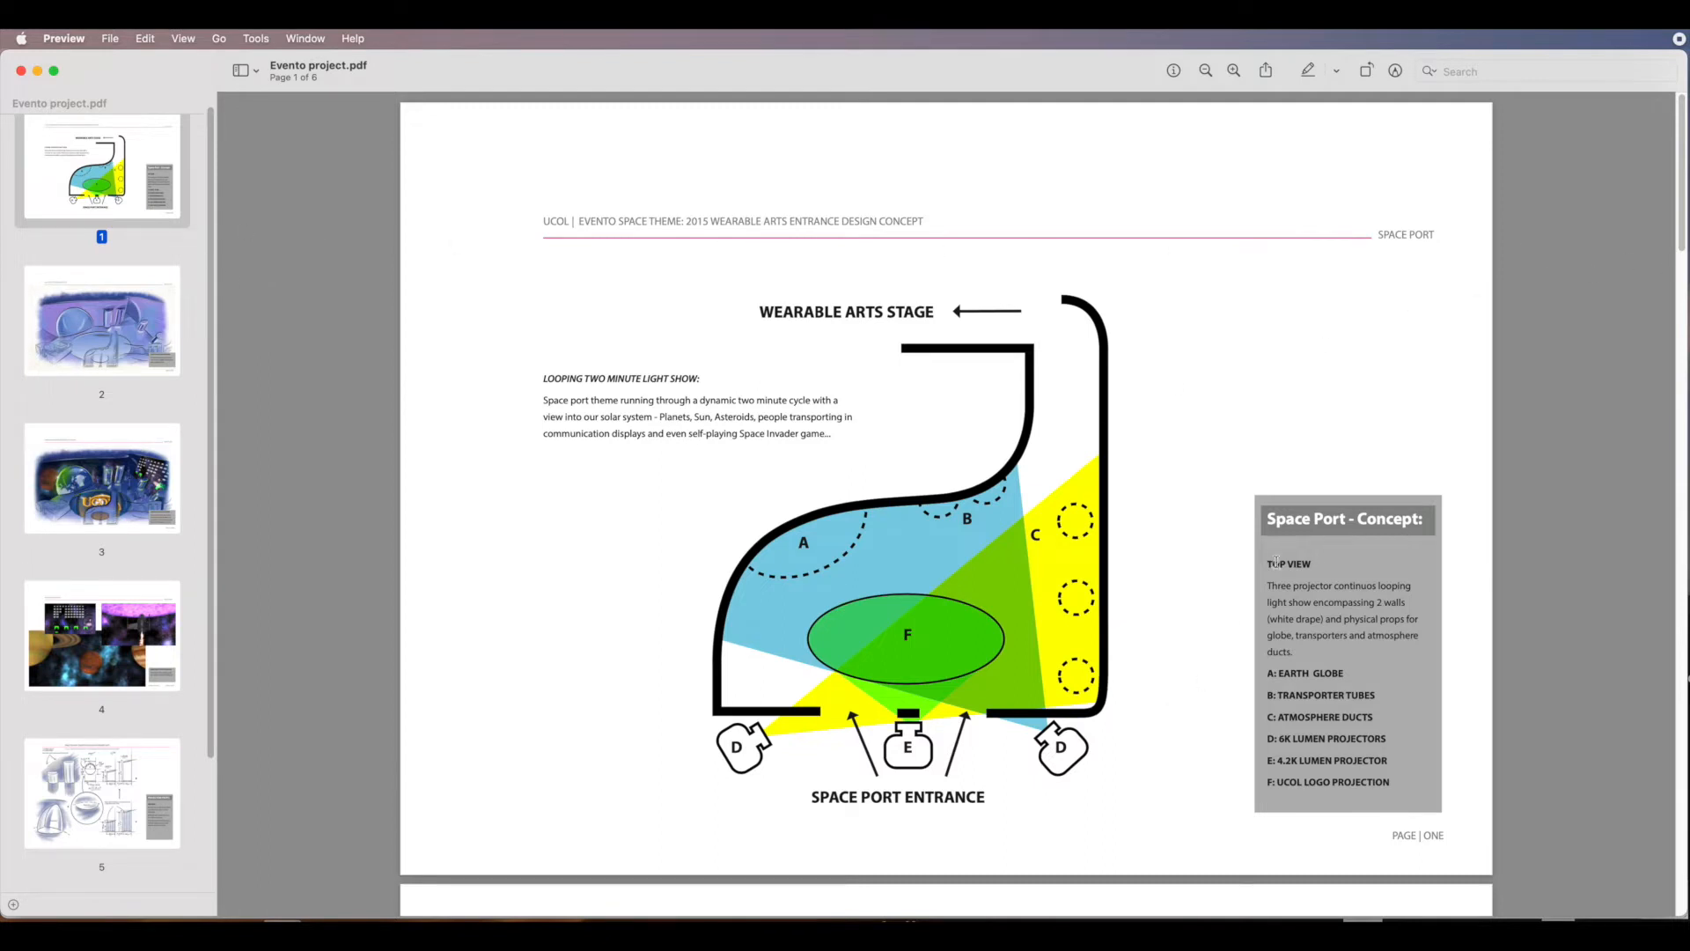
# Look through Evento project.pdf from the space port plan to the projection props and floor scene storyboard.
pyautogui.moveTo(1683, 240)
pyautogui.mouseDown()
pyautogui.moveTo(1637, 492)
pyautogui.moveTo(1670, 669)
pyautogui.moveTo(1666, 809)
pyautogui.mouseUp()
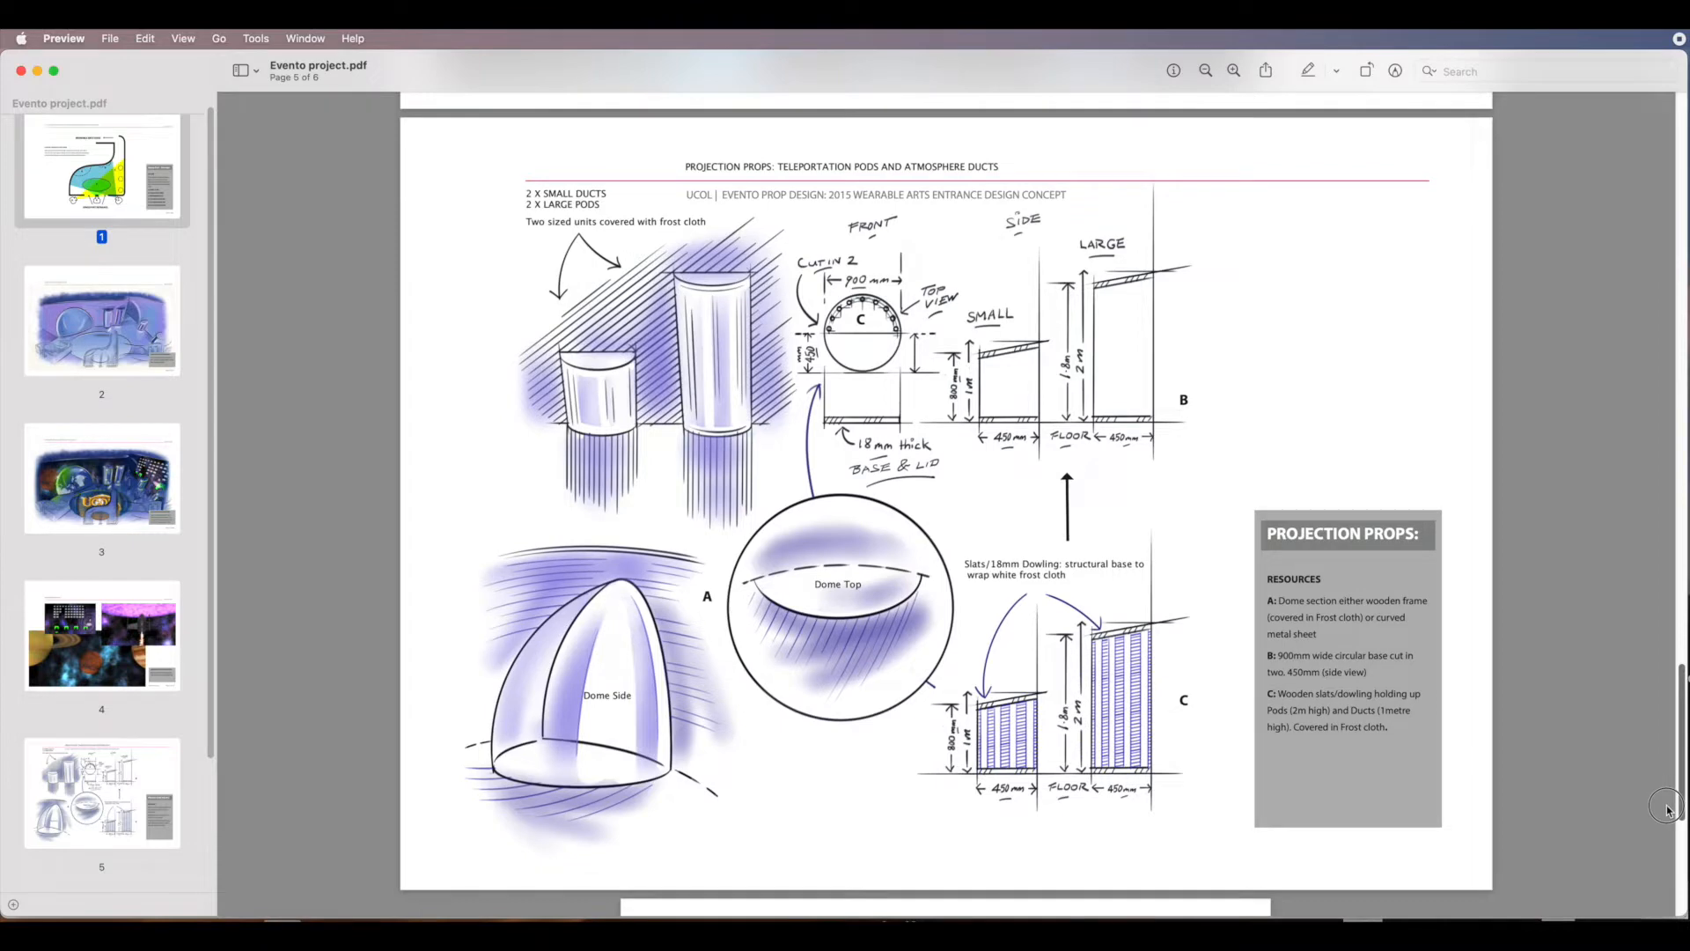
pyautogui.moveTo(1667, 810); pyautogui.dragTo(1669, 909)
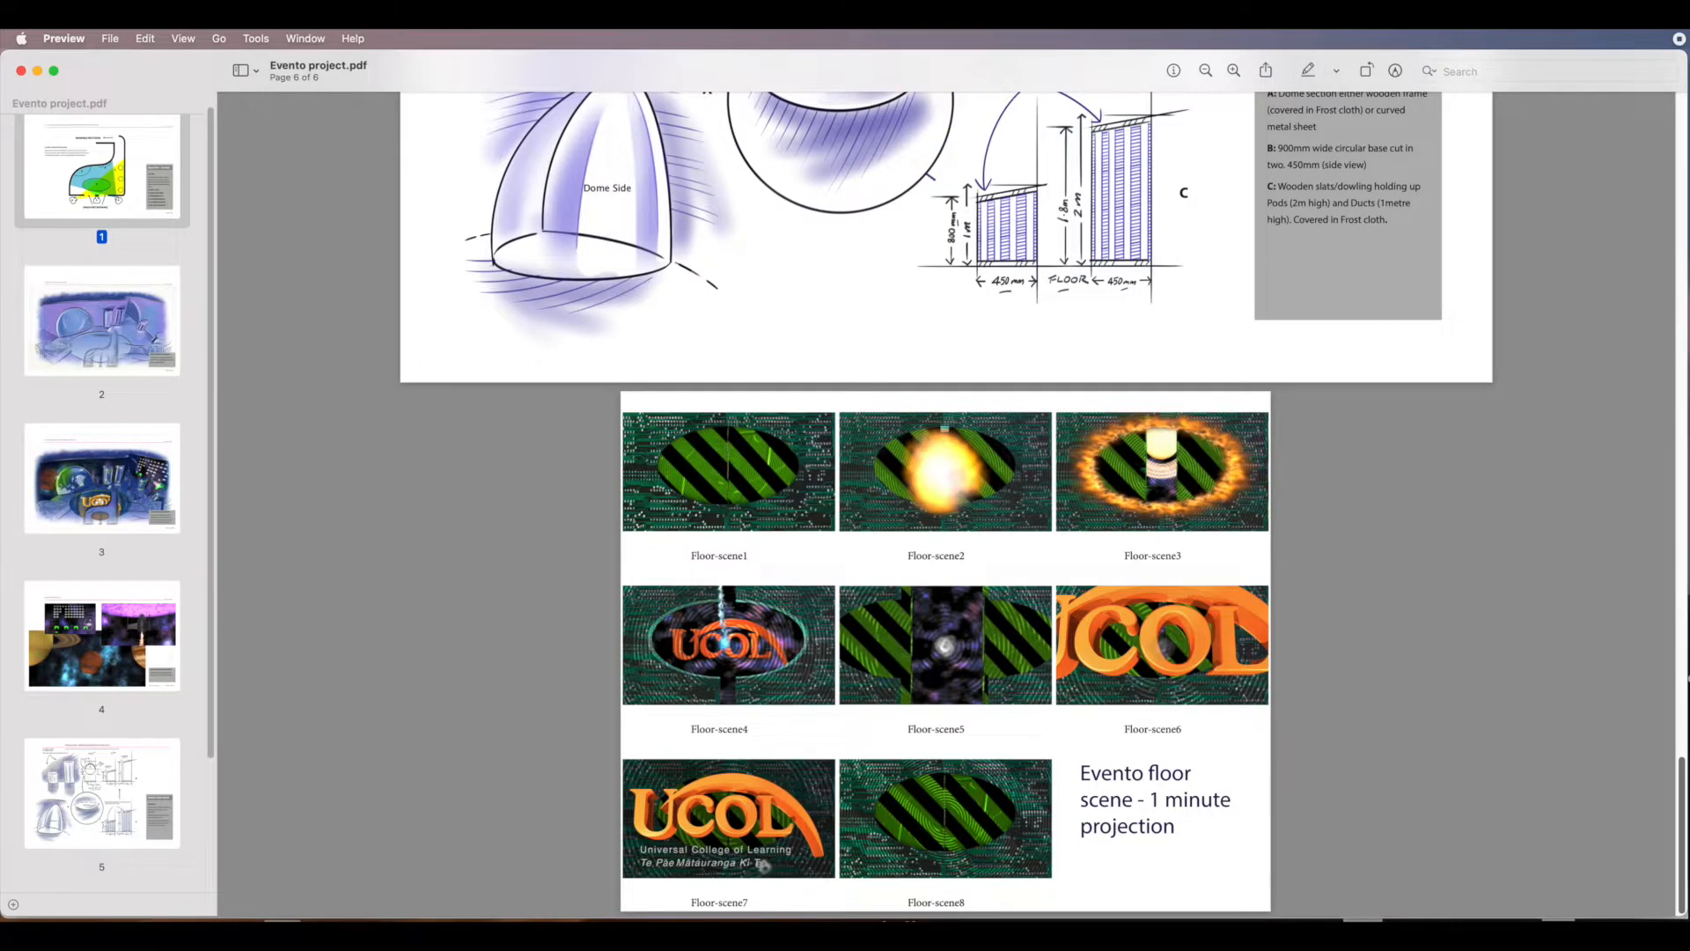
pyautogui.moveTo(1679, 900); pyautogui.dragTo(1585, 180)
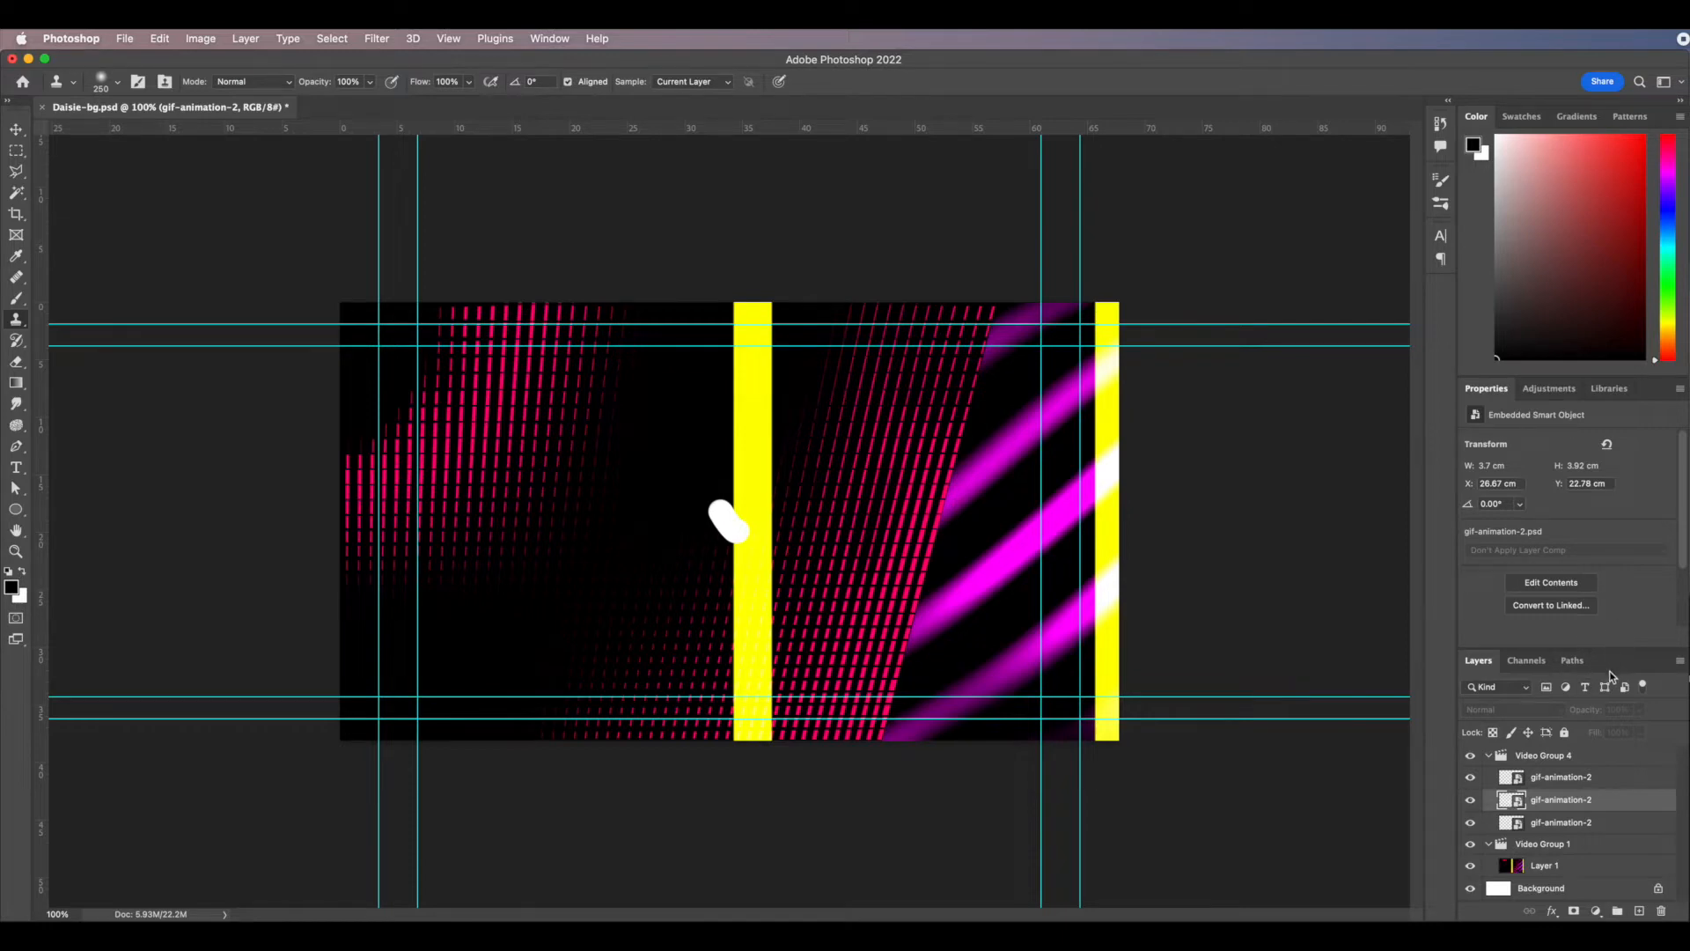
# Switch to Photoshop, show the Timeline for Daisie-bg.psd and play its animation.
pyautogui.moveTo(1587, 649); pyautogui.dragTo(1600, 540)
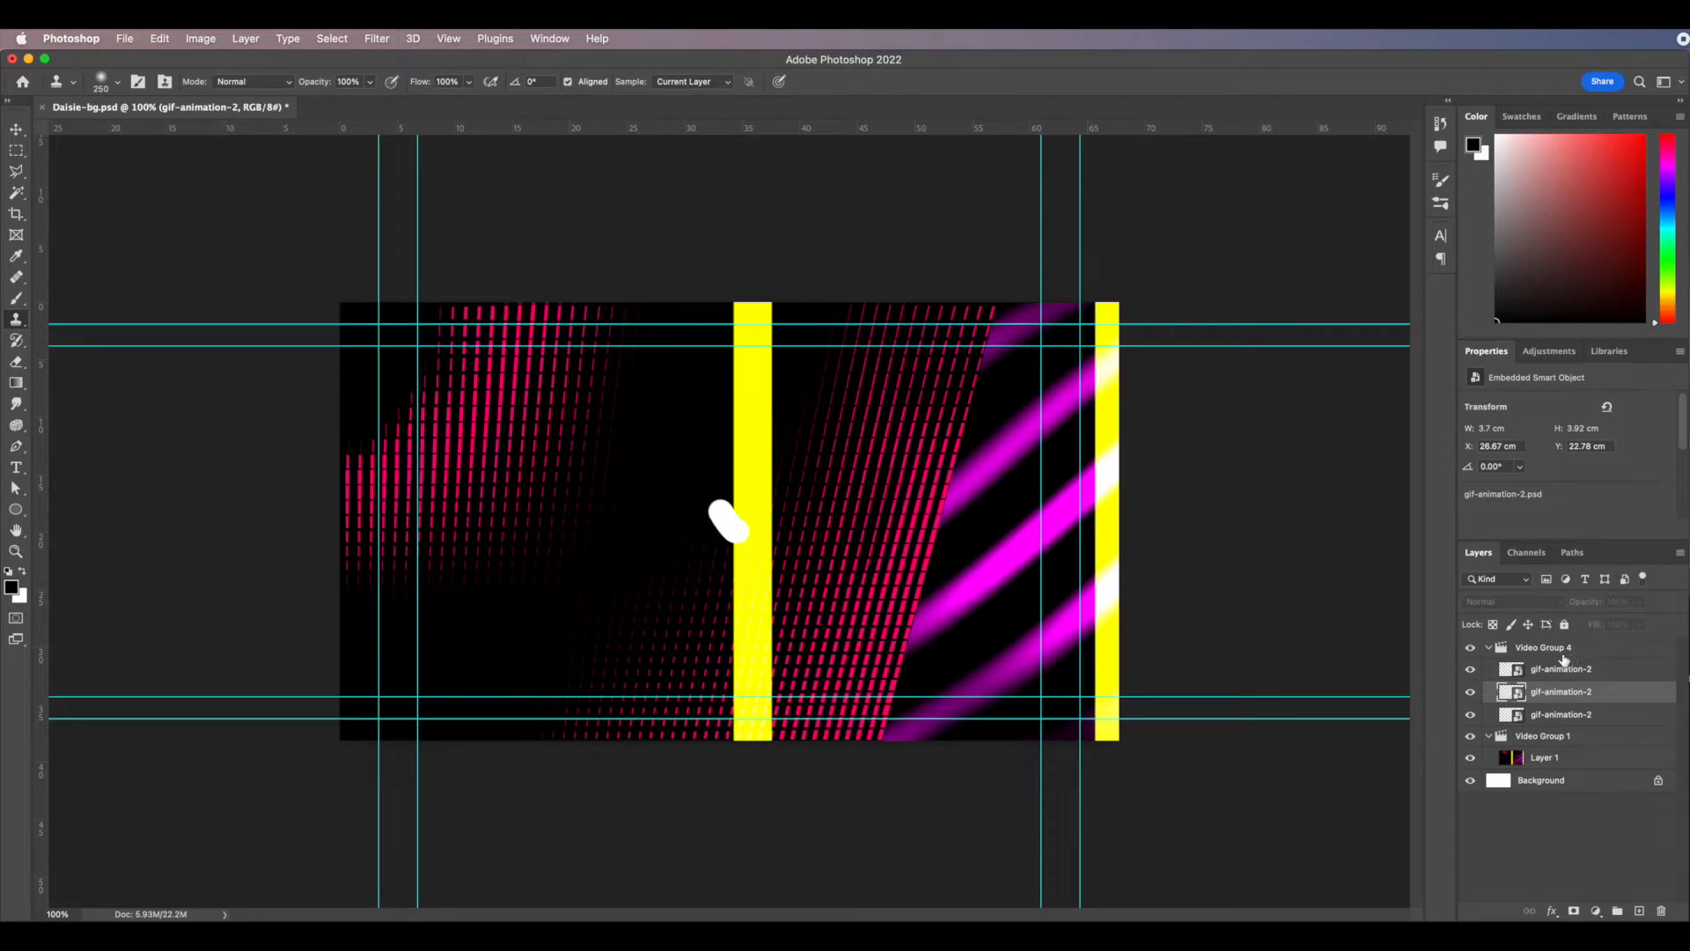
pyautogui.click(550, 39)
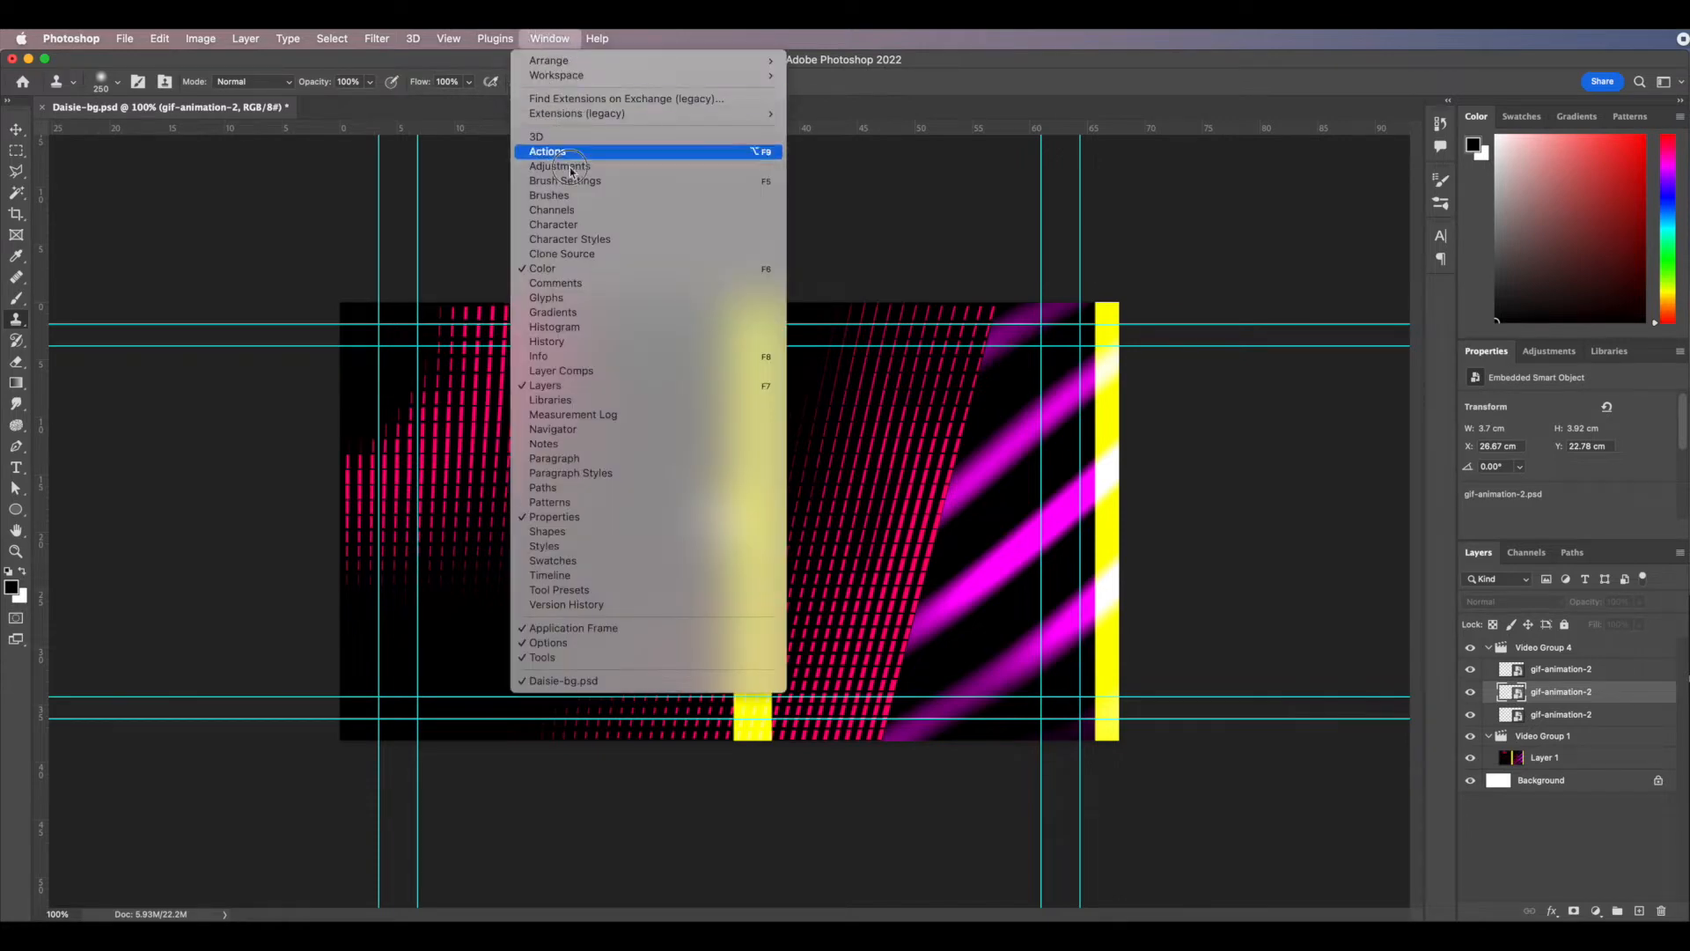
pyautogui.click(560, 580)
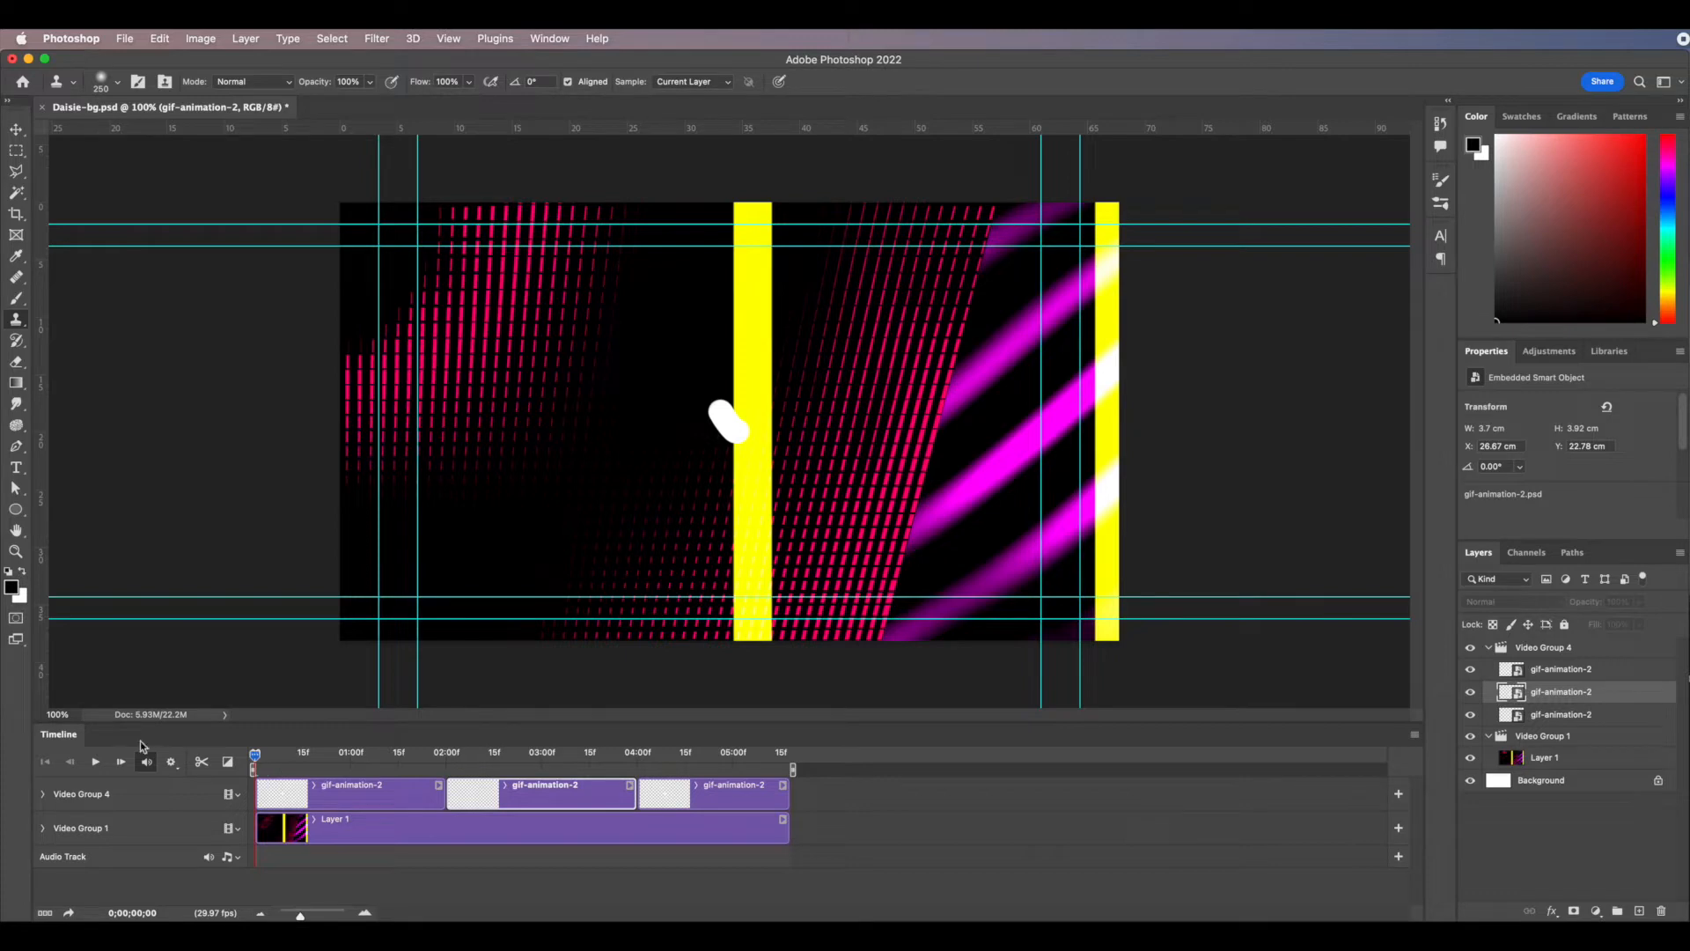
pyautogui.click(97, 763)
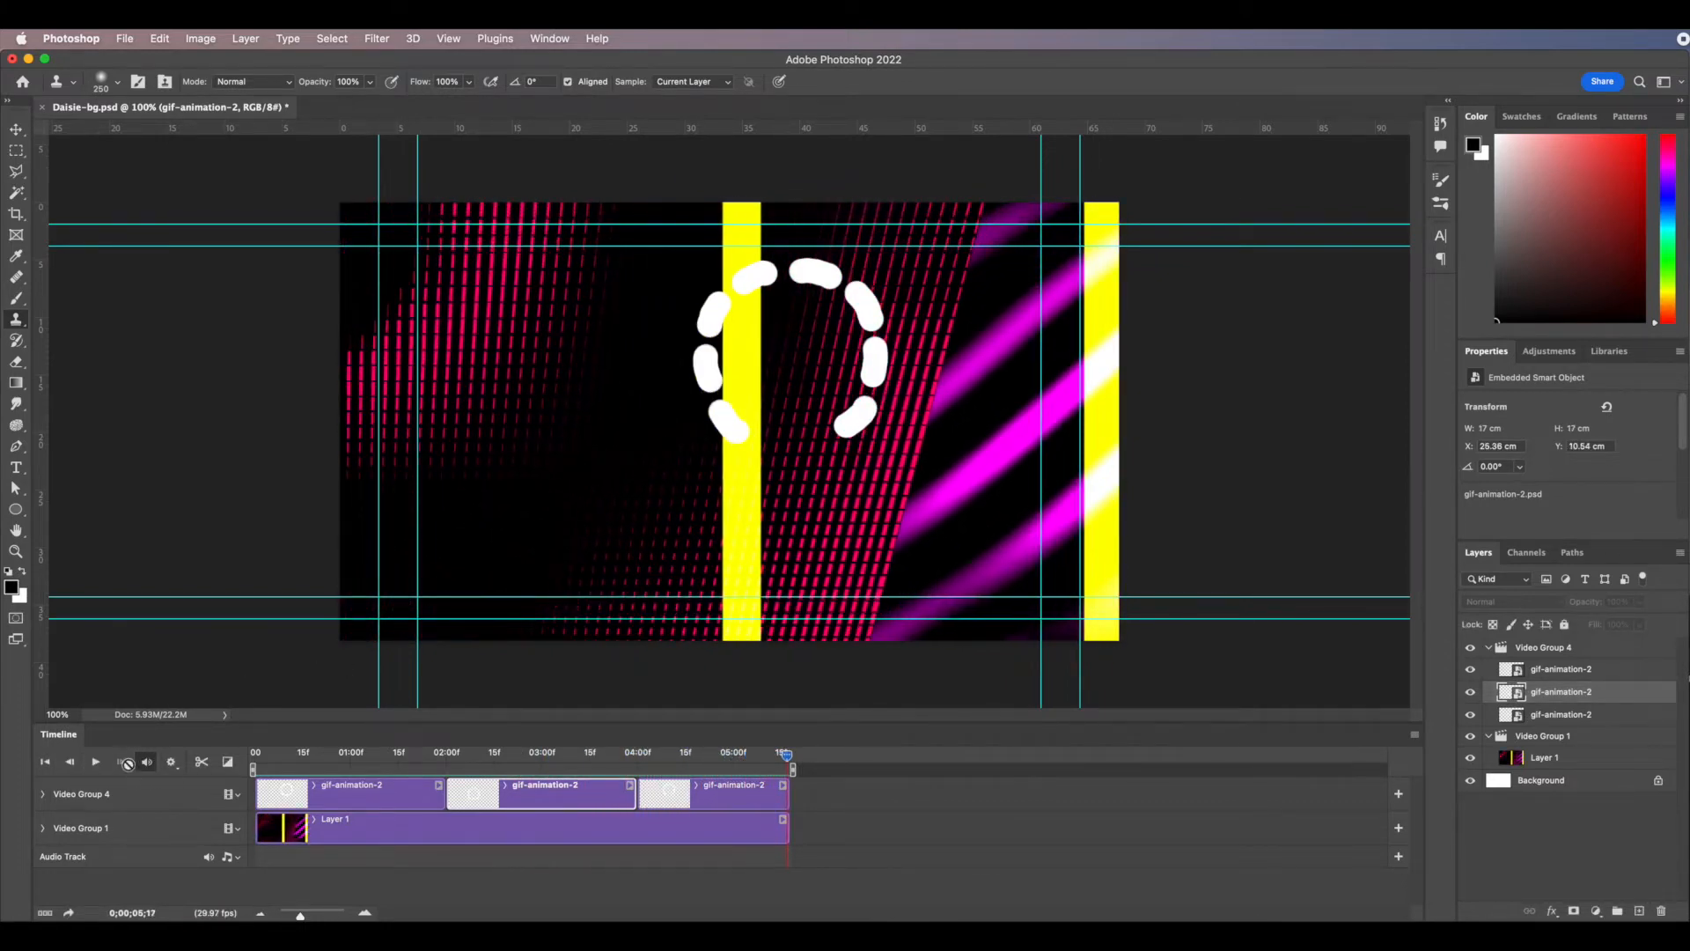
pyautogui.click(96, 762)
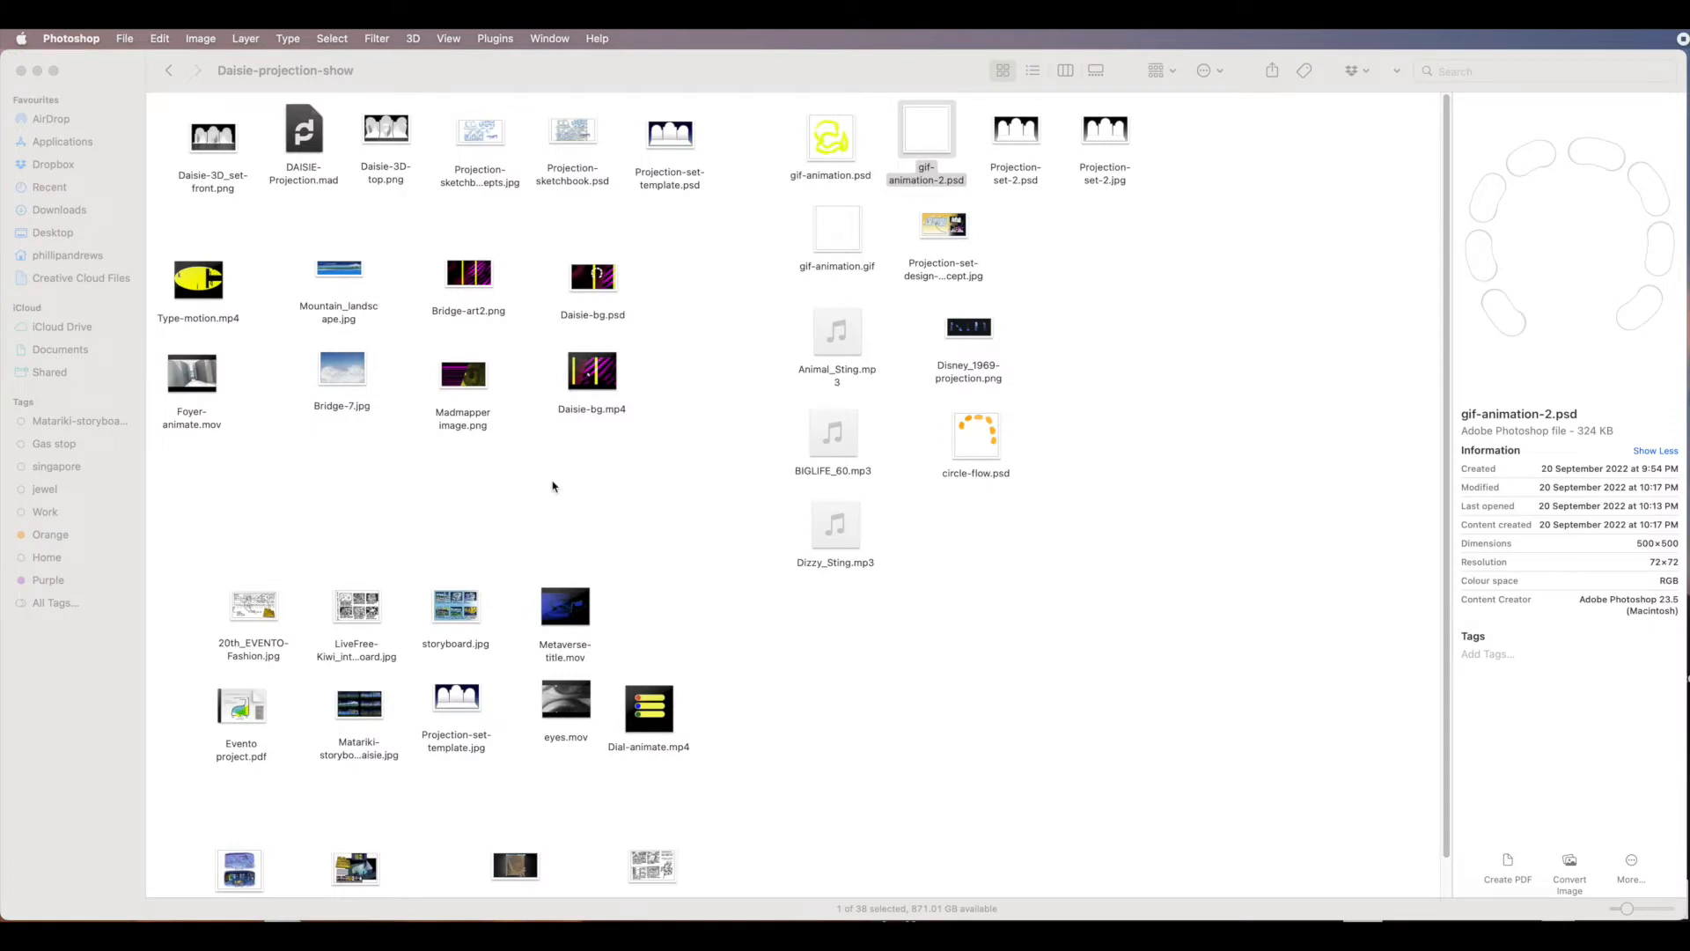
# Open Daisie-bg.mp4 from the Daisie-projection-show folder in QuickTime Player, watch it and close it.
pyautogui.click(553, 480)
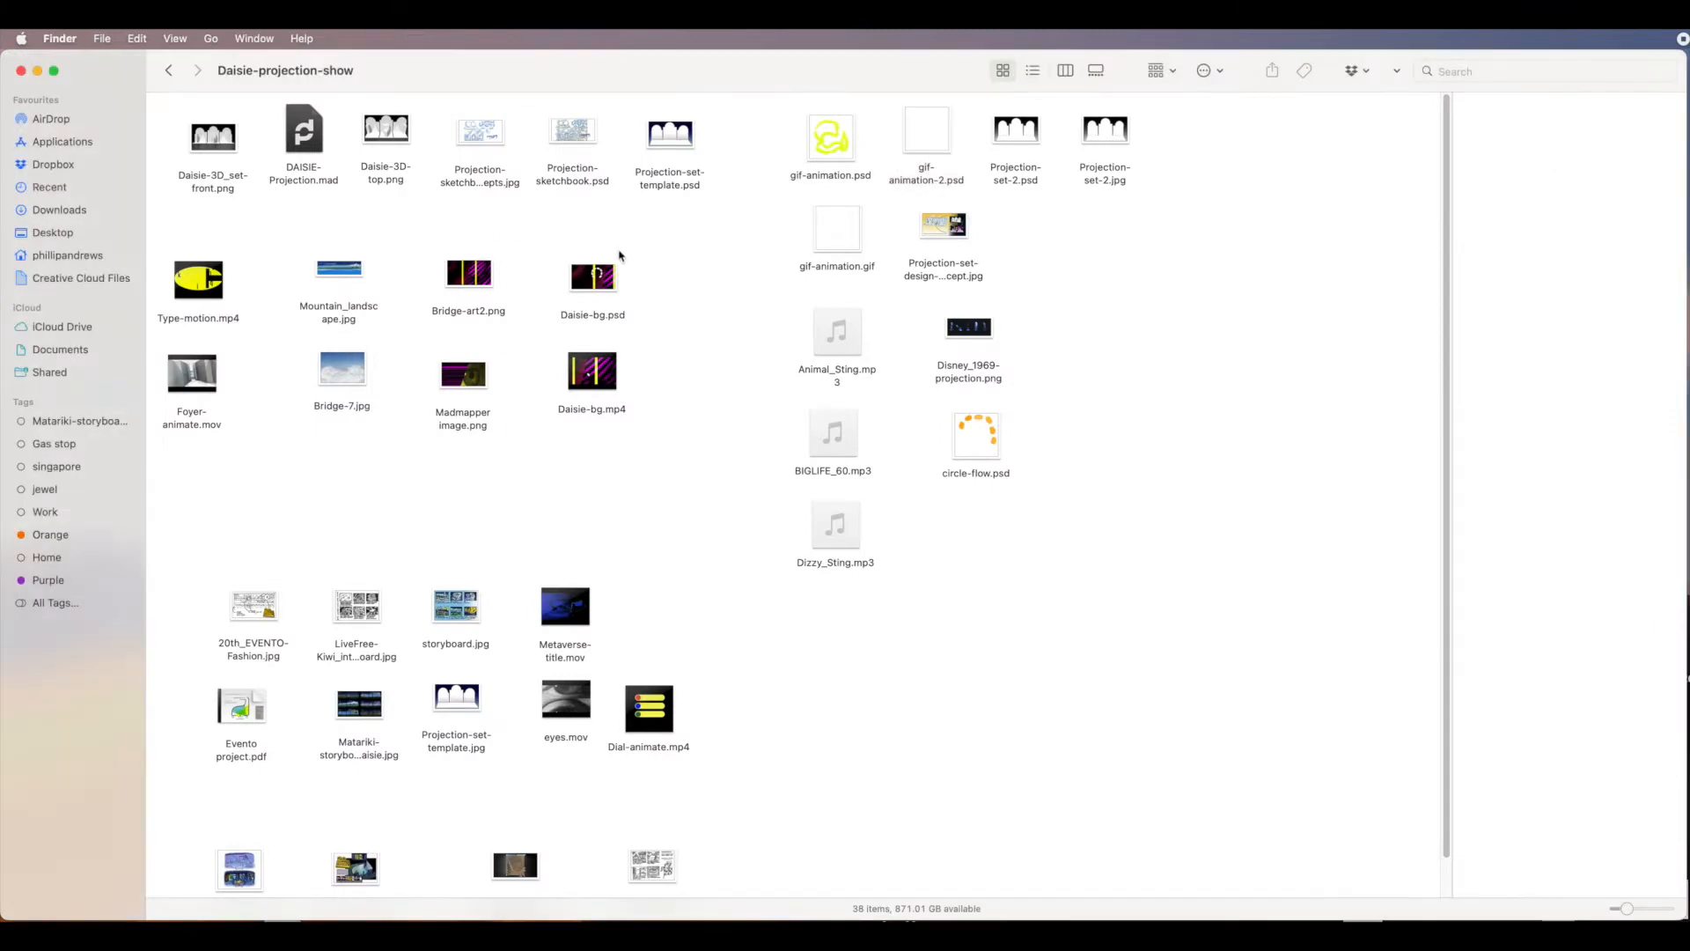
pyautogui.moveTo(587, 387)
pyautogui.click(607, 384)
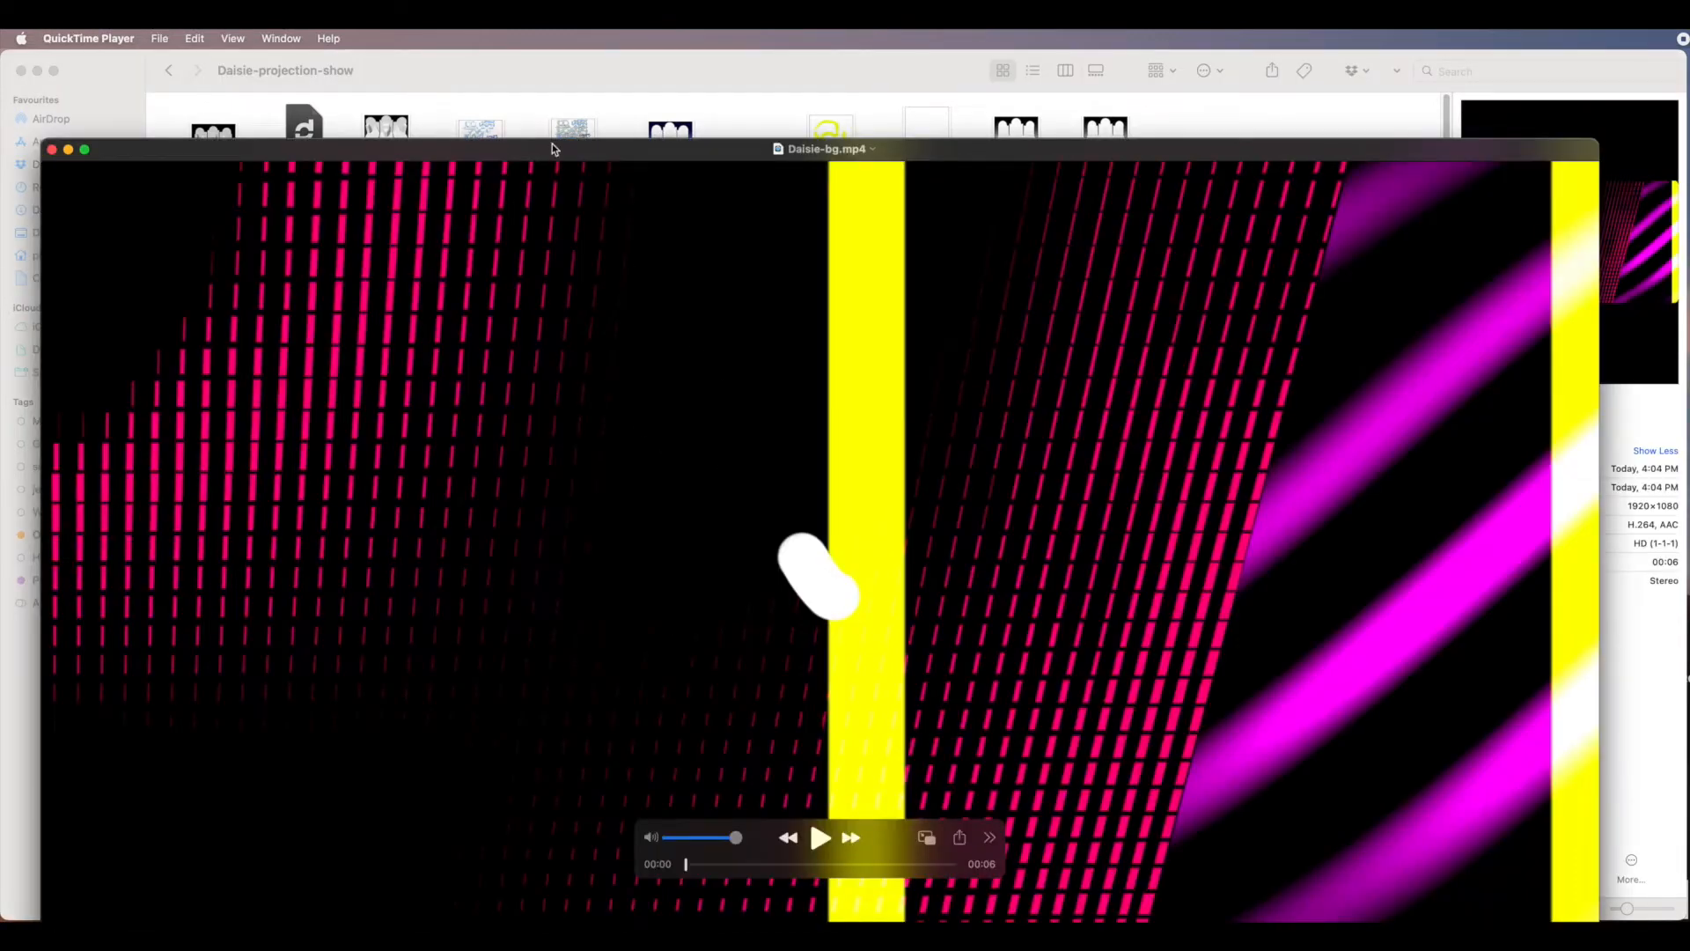
pyautogui.moveTo(554, 150); pyautogui.dragTo(514, 52)
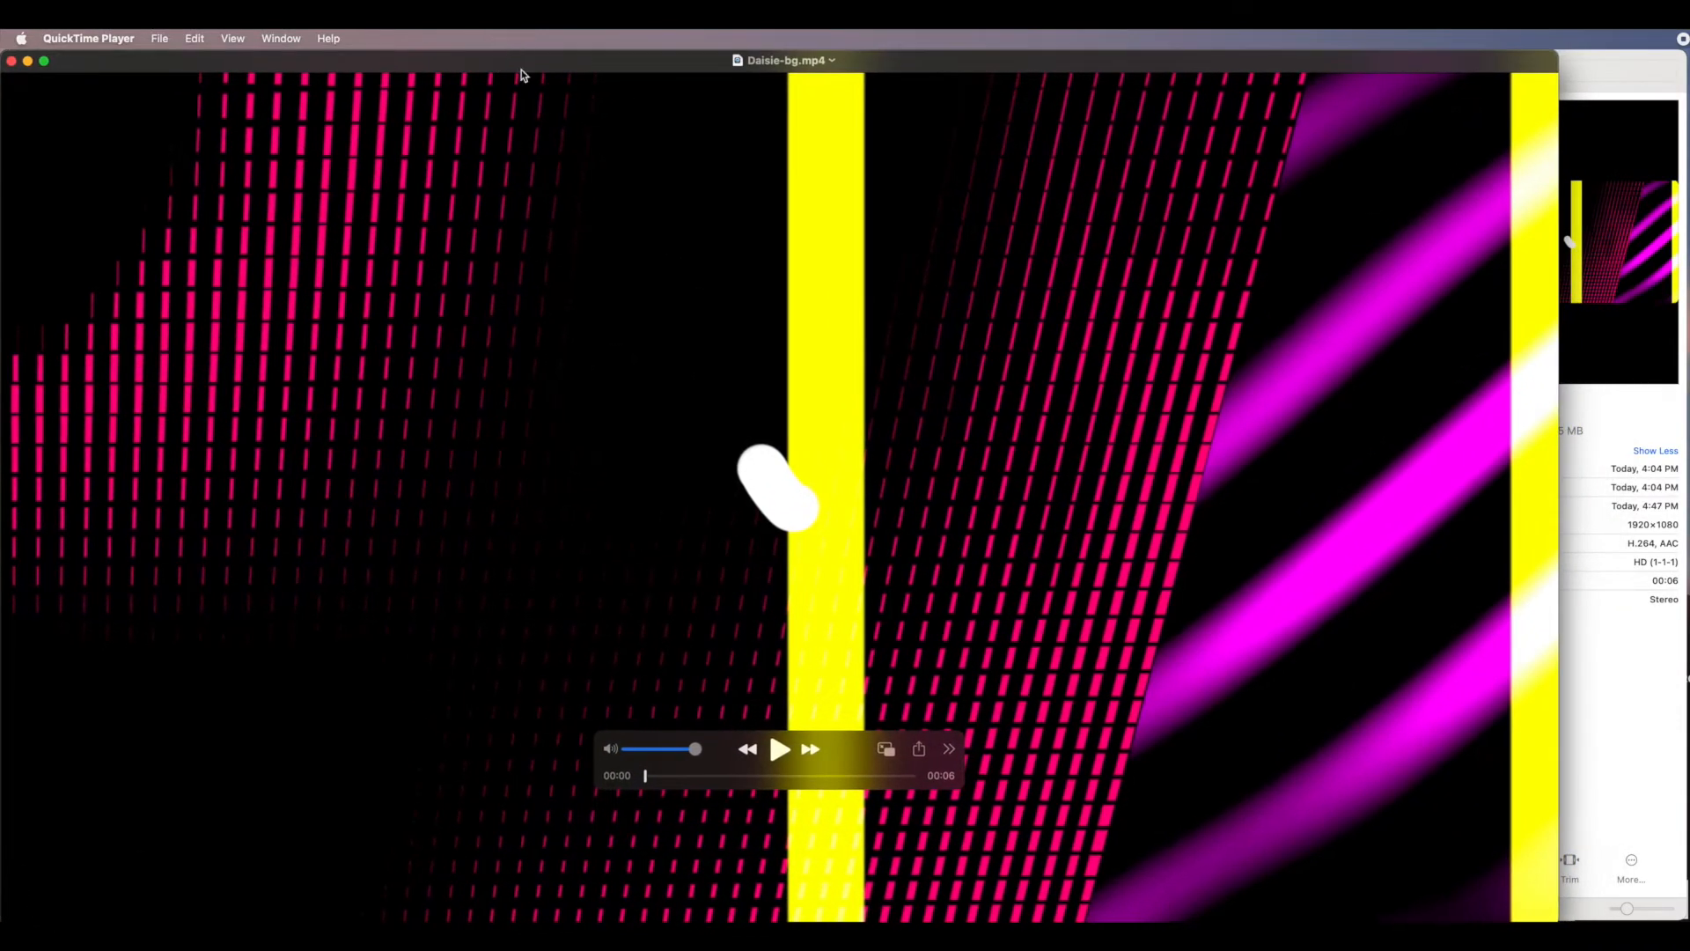
pyautogui.press('space')
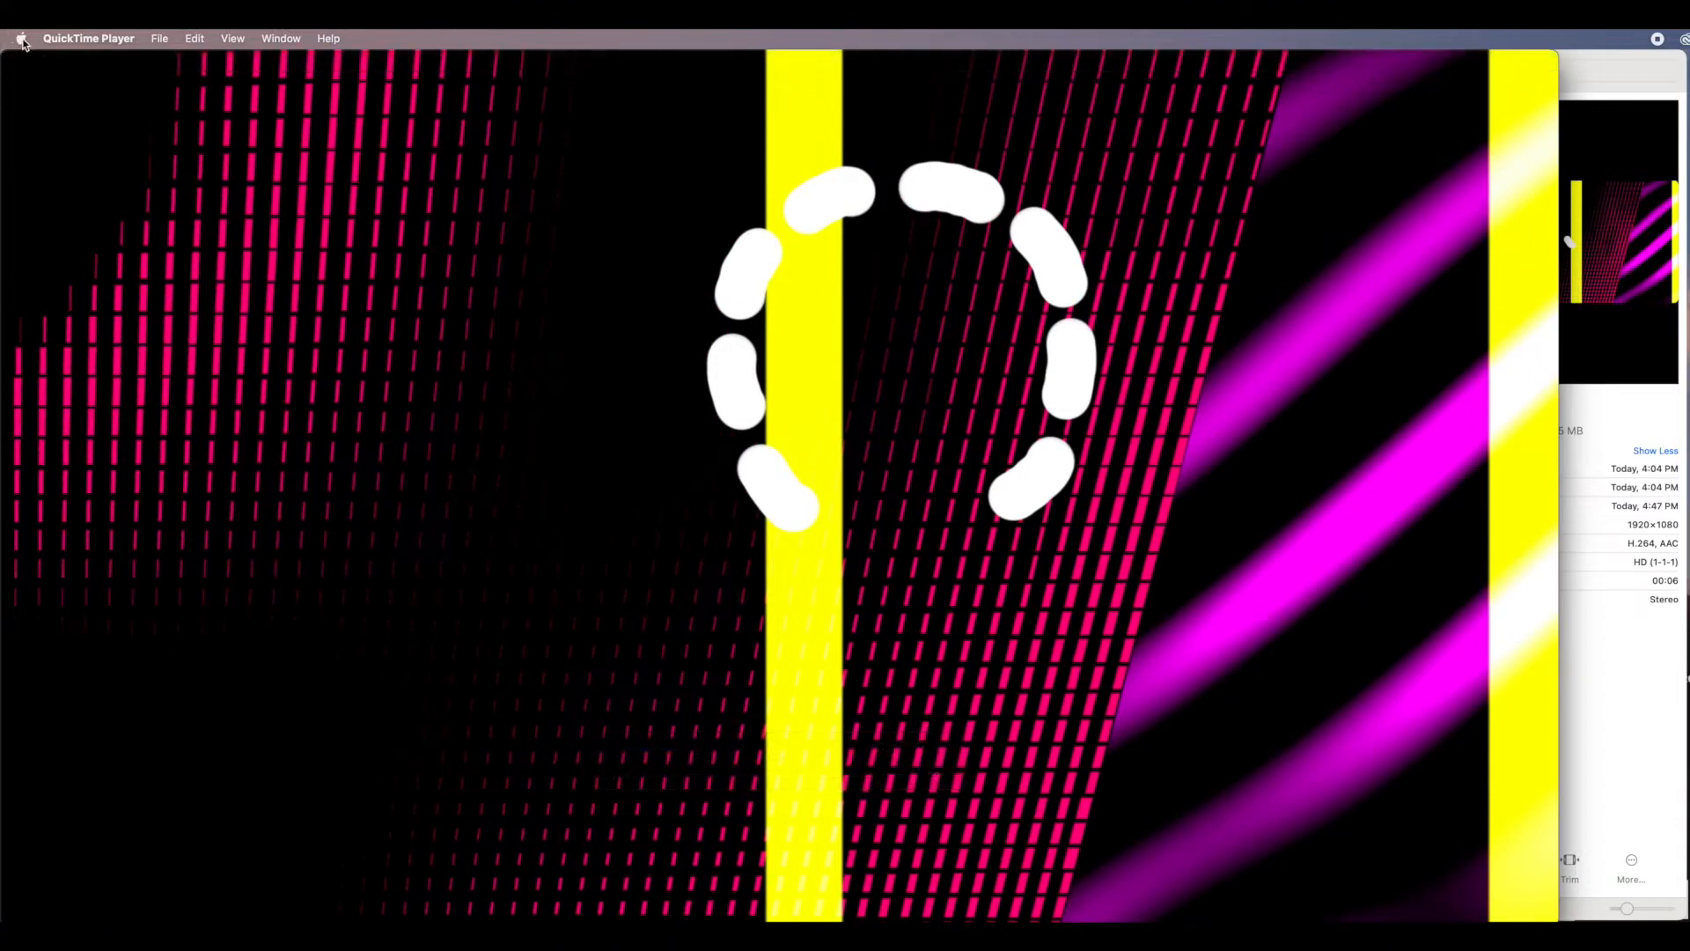
pyautogui.moveTo(44, 69)
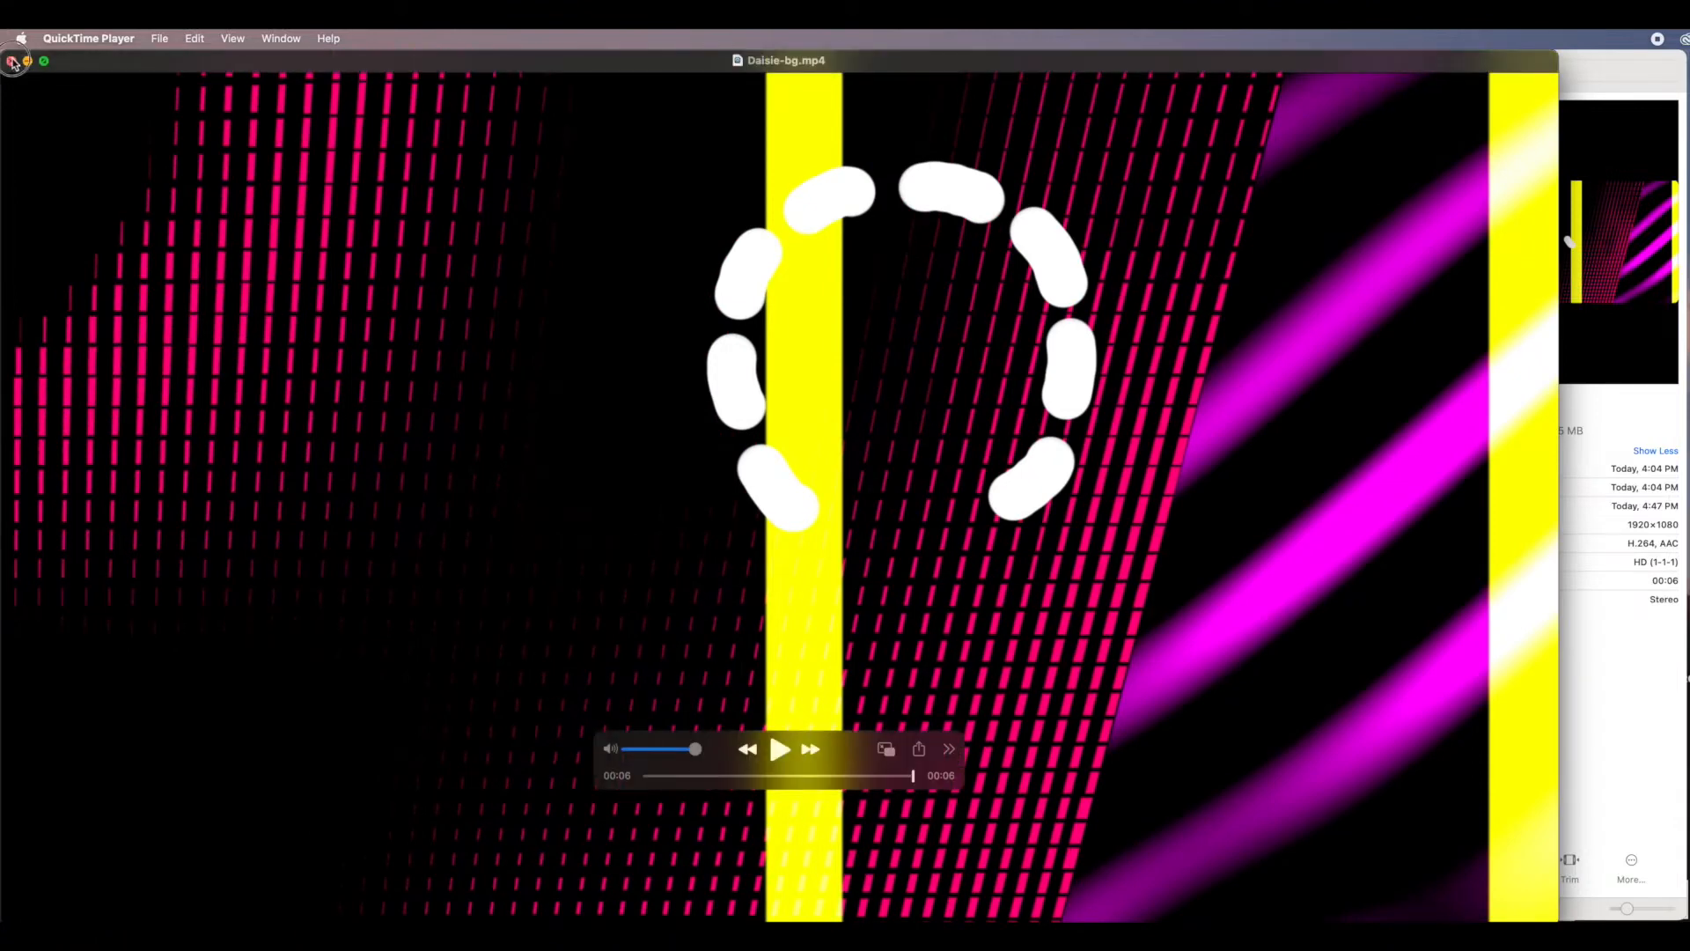
pyautogui.click(10, 59)
# Open Bridge-art2.png in Preview, resize its window to fit the screen, view the artwork and close it.
pyautogui.click(647, 450)
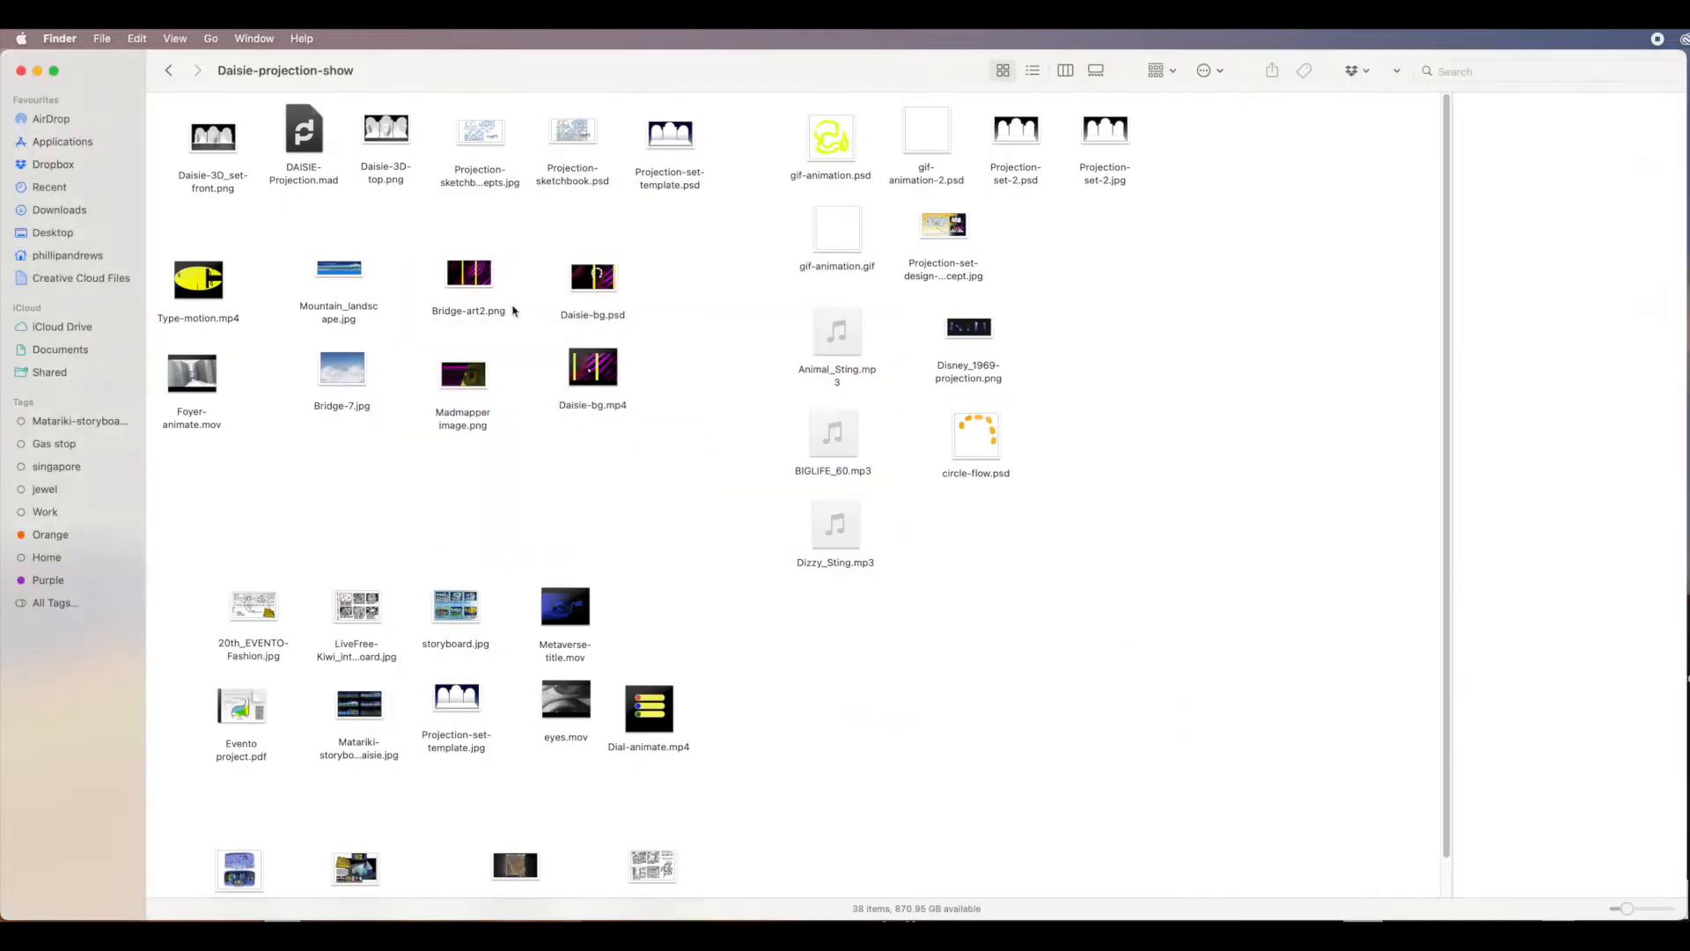
pyautogui.doubleClick(469, 274)
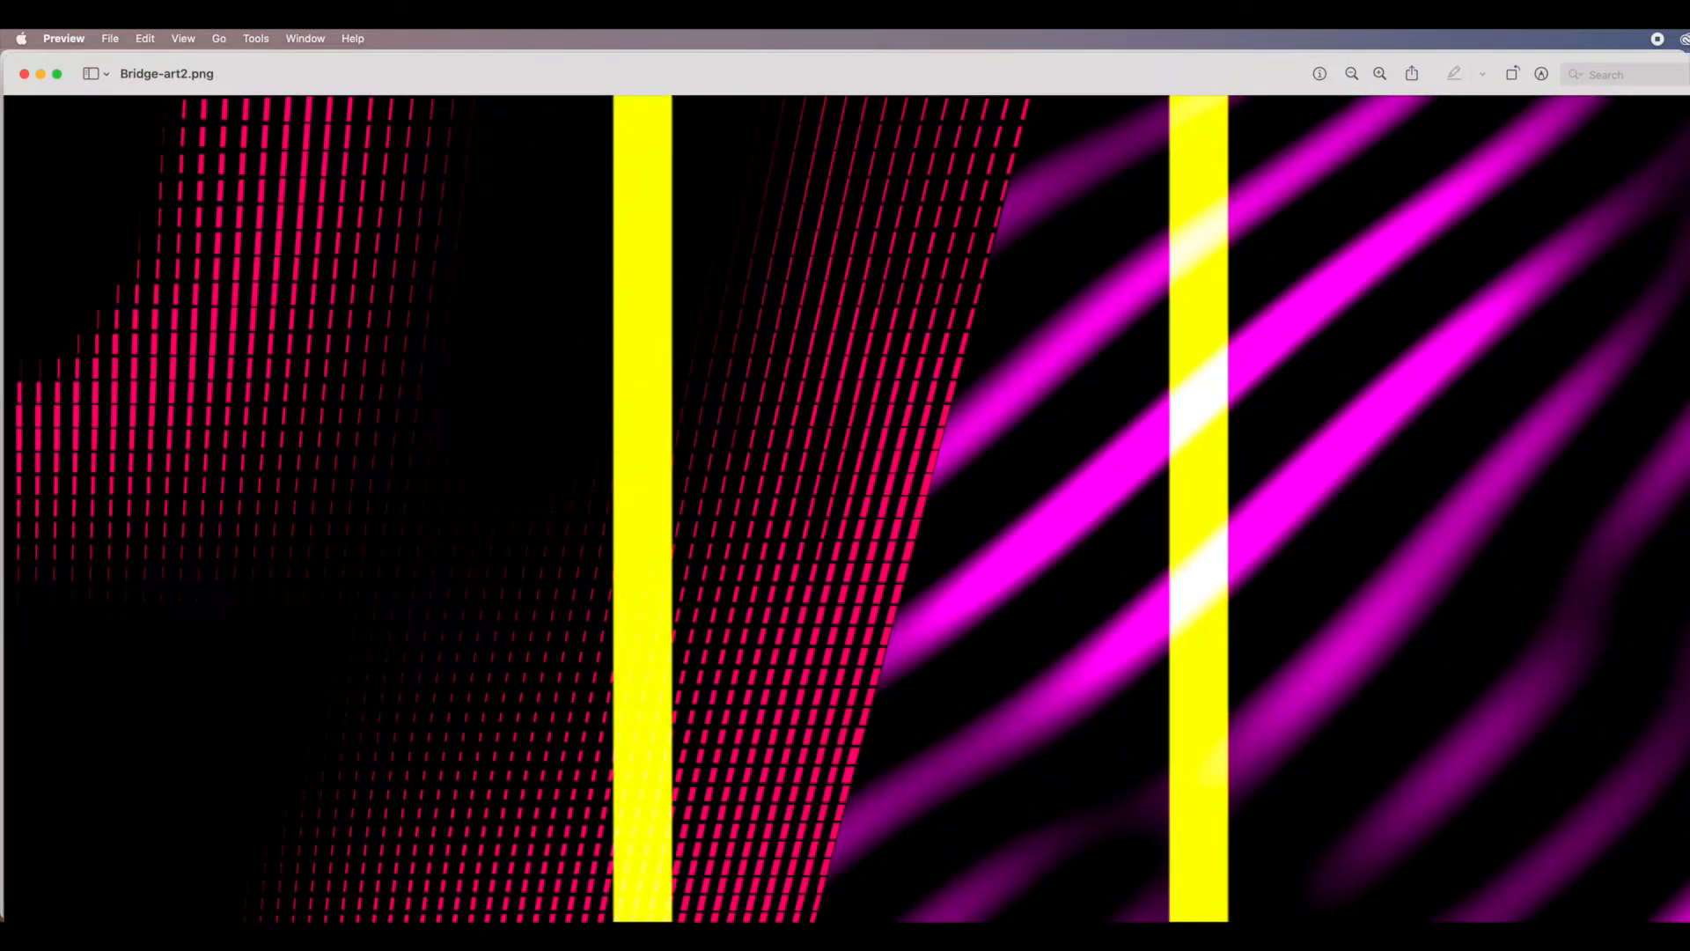
pyautogui.moveTo(1688, 920)
pyautogui.mouseDown()
pyautogui.moveTo(1635, 892)
pyautogui.moveTo(1674, 906)
pyautogui.mouseUp()
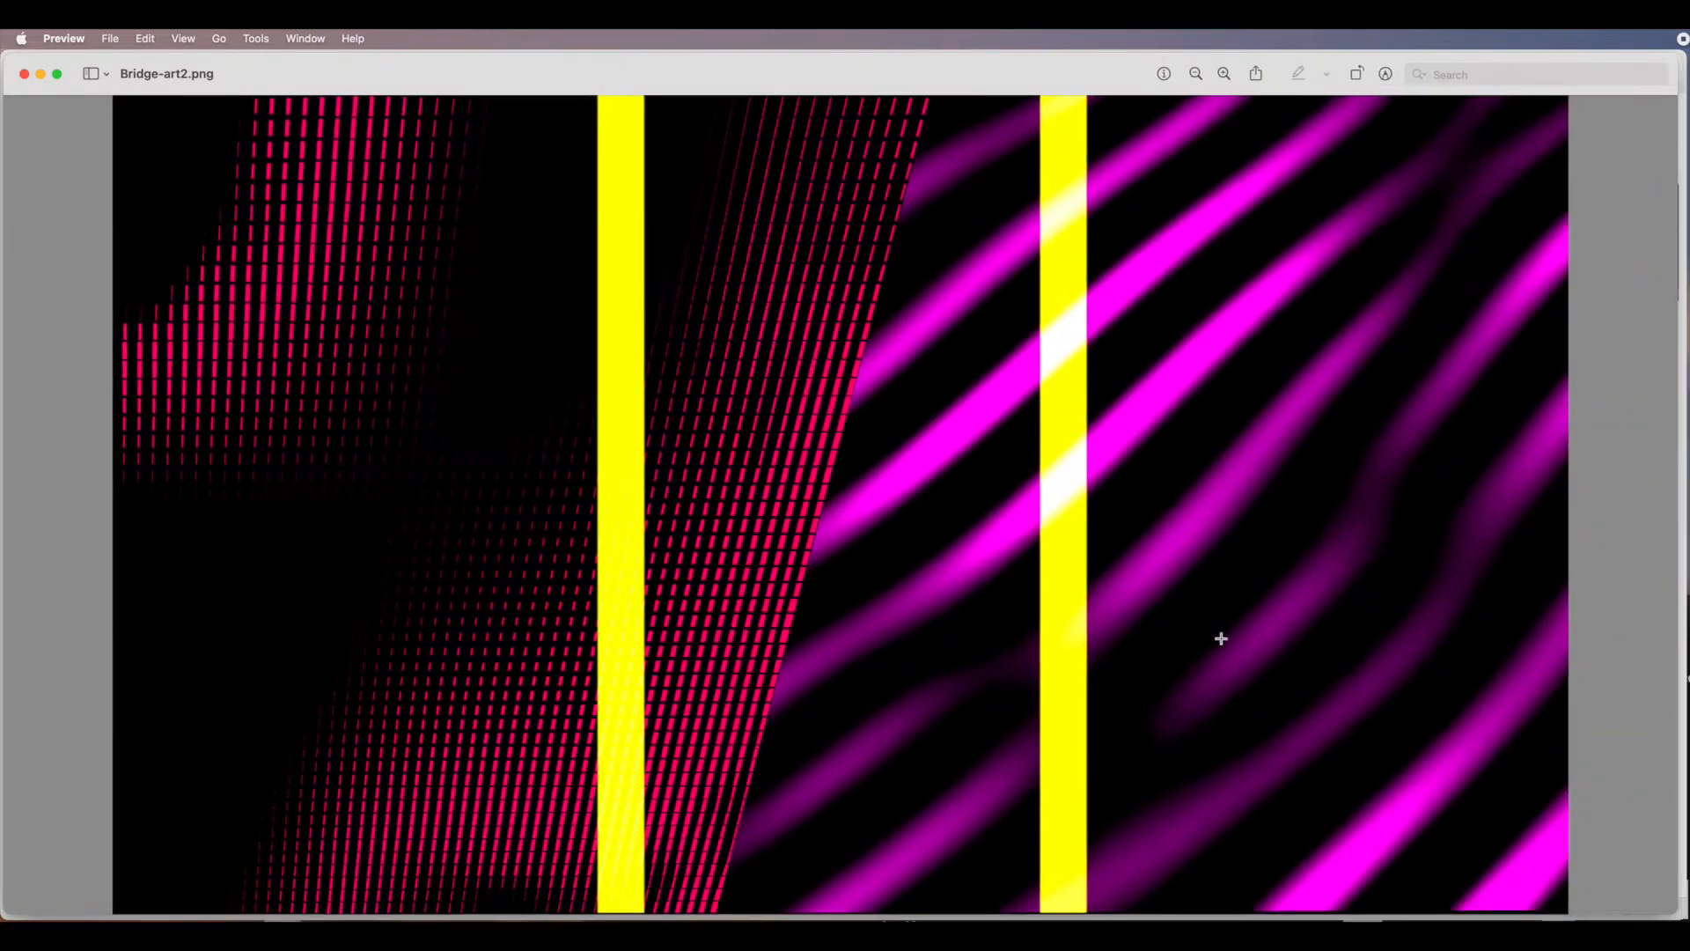
pyautogui.click(24, 74)
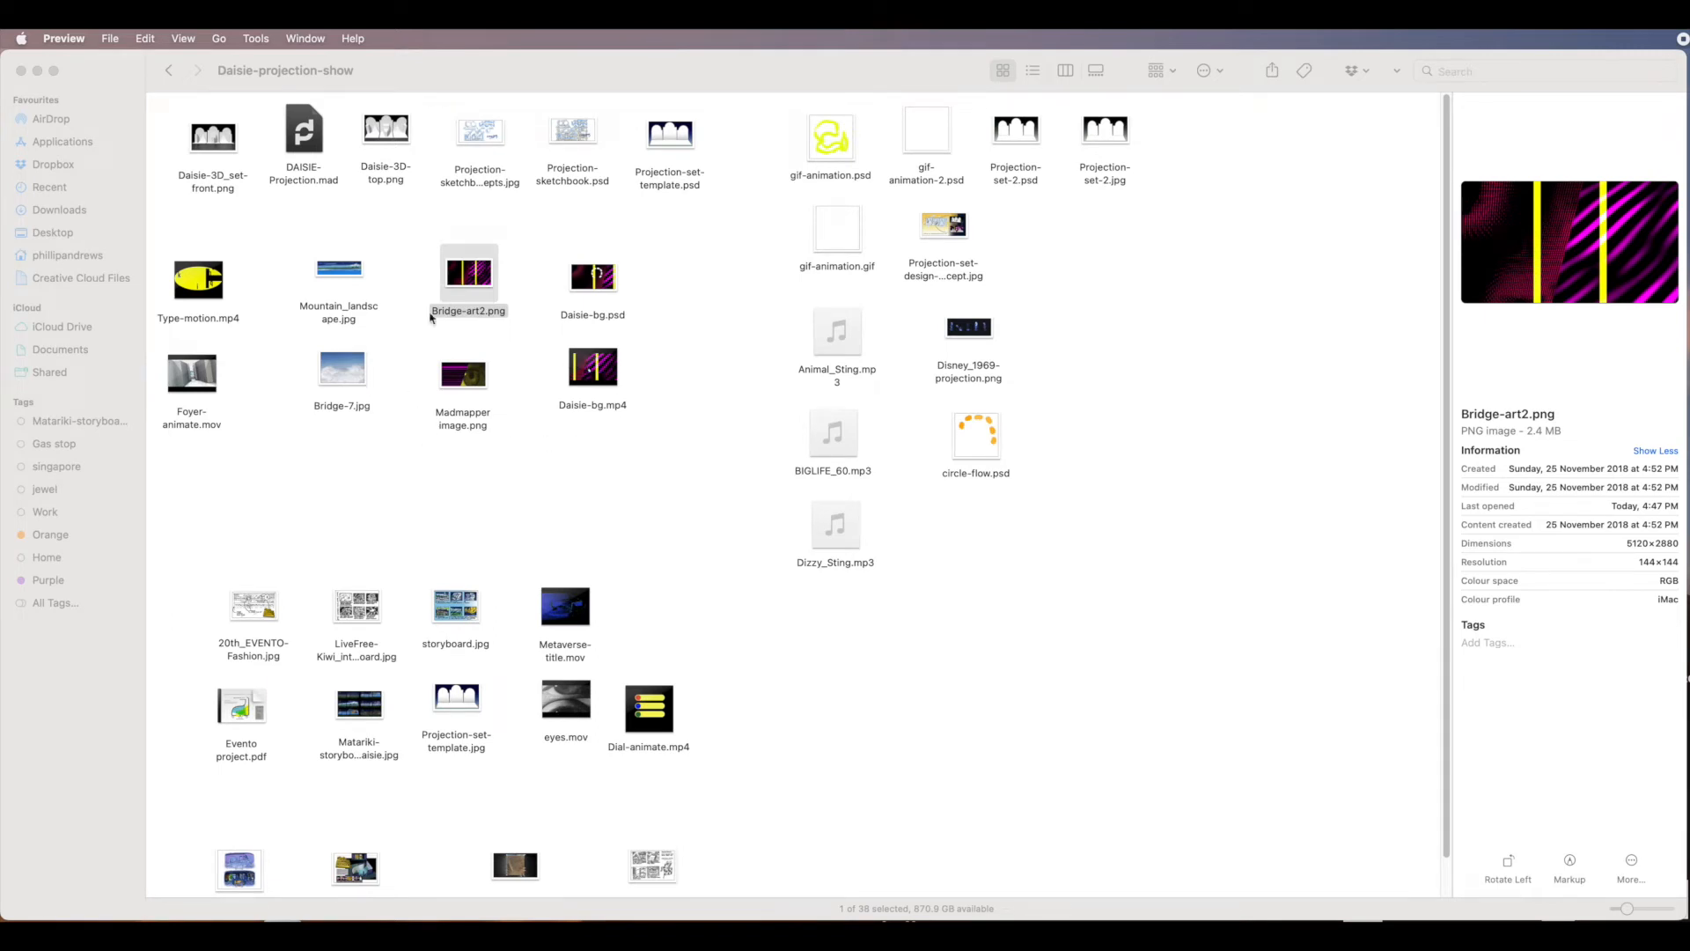
# Move circle-flow.psd beside Daisie-bg.psd in the folder and put it back below Disney_1969-projection.png.
pyautogui.moveTo(988, 440); pyautogui.dragTo(683, 299)
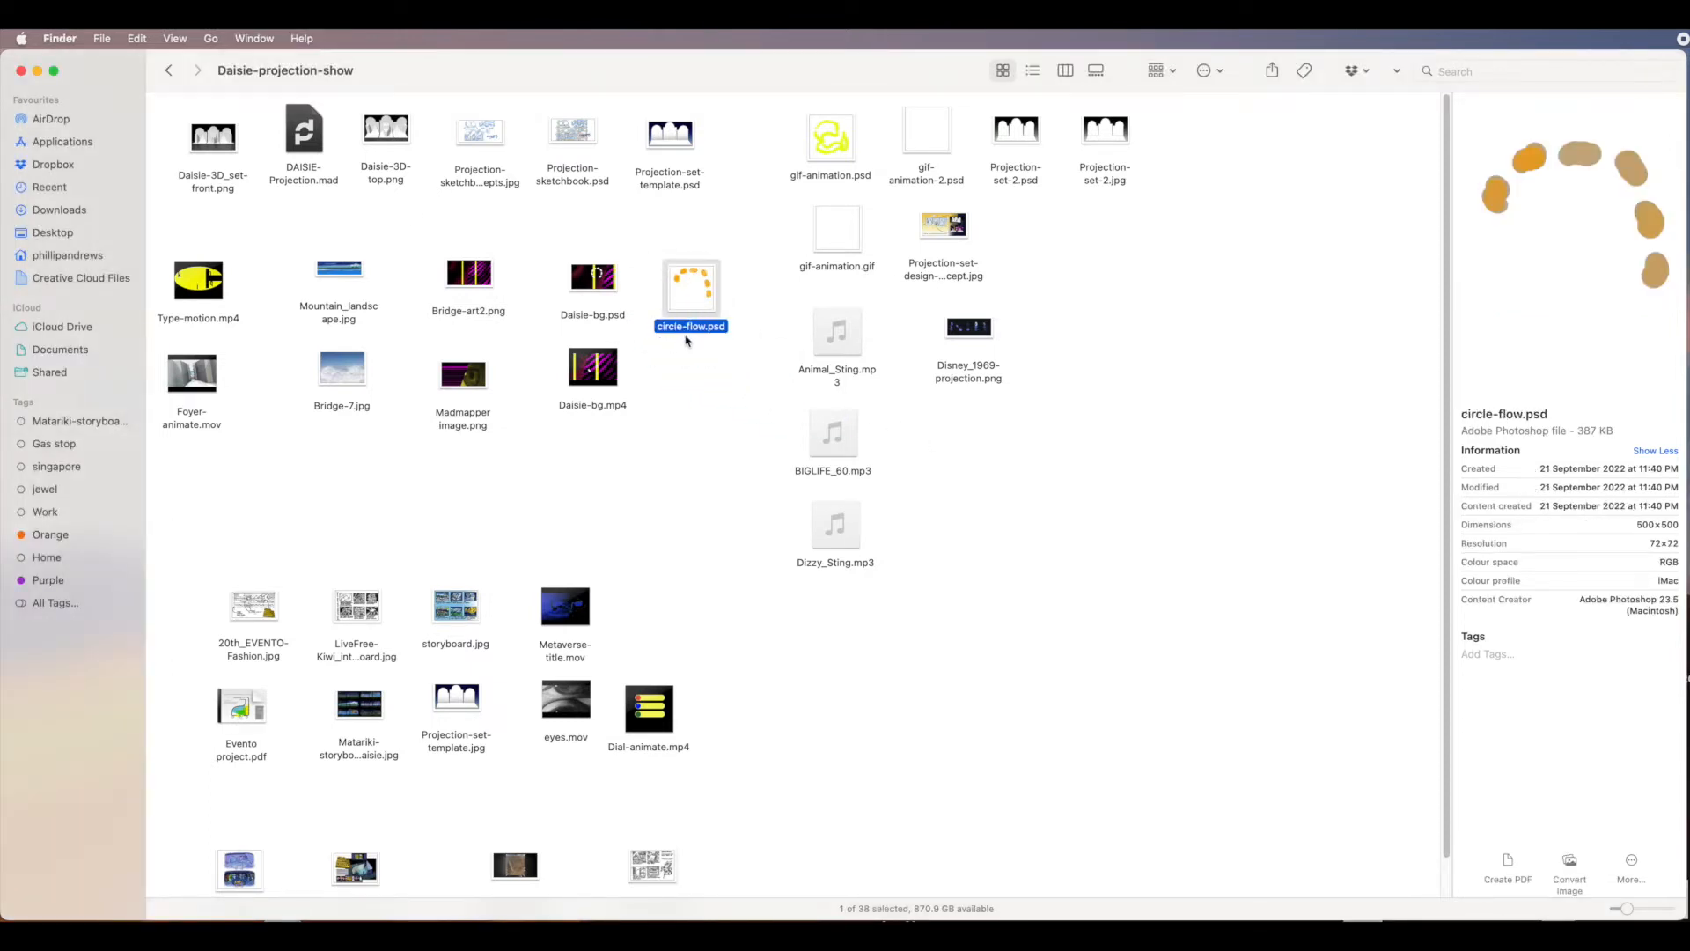
pyautogui.moveTo(694, 280); pyautogui.dragTo(944, 435)
# Open Mountain_landscape.jpg in Preview and resize its window to view the whole landscape with the mountain.
pyautogui.doubleClick(341, 270)
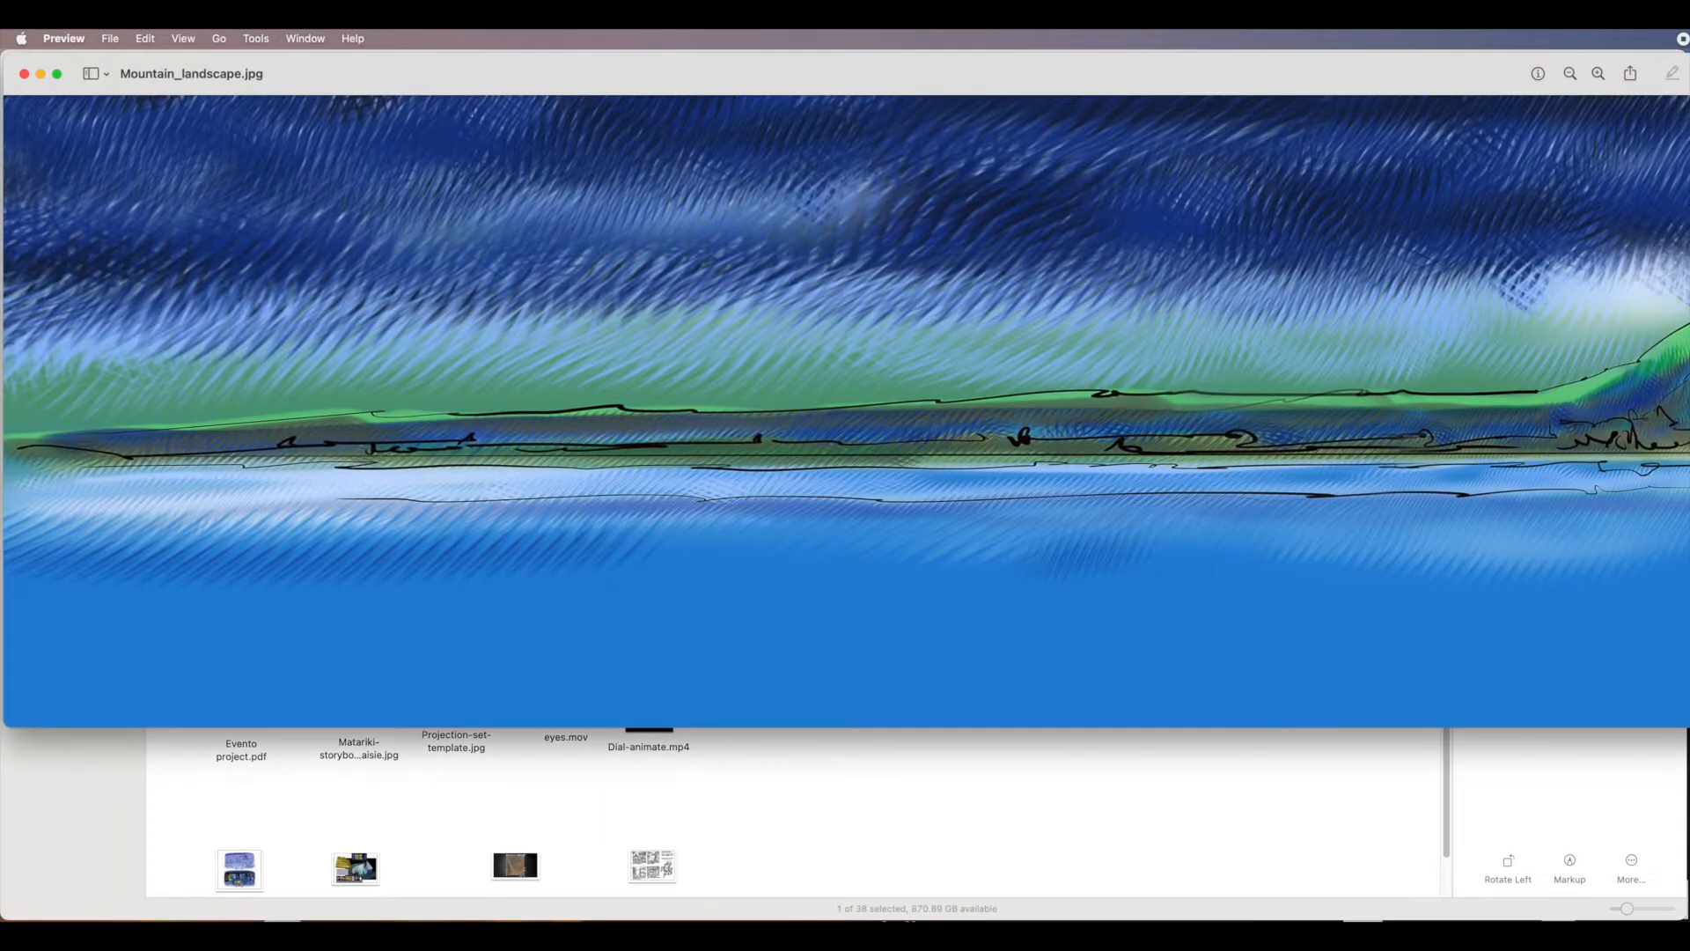
pyautogui.moveTo(1686, 726); pyautogui.dragTo(1682, 586)
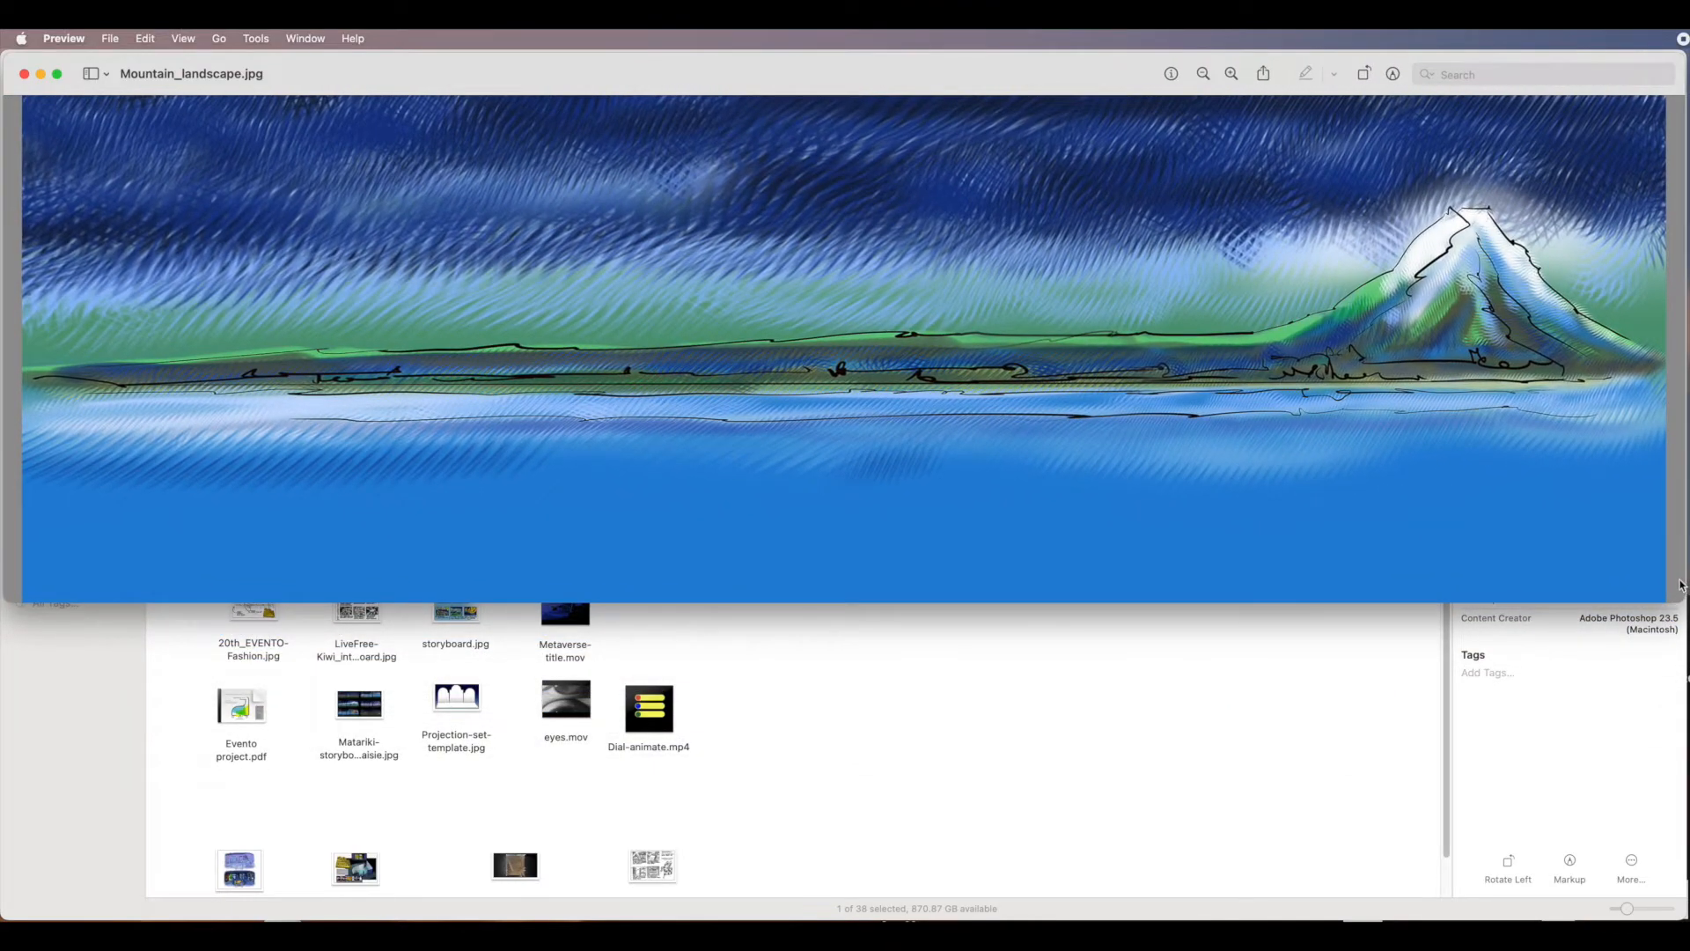
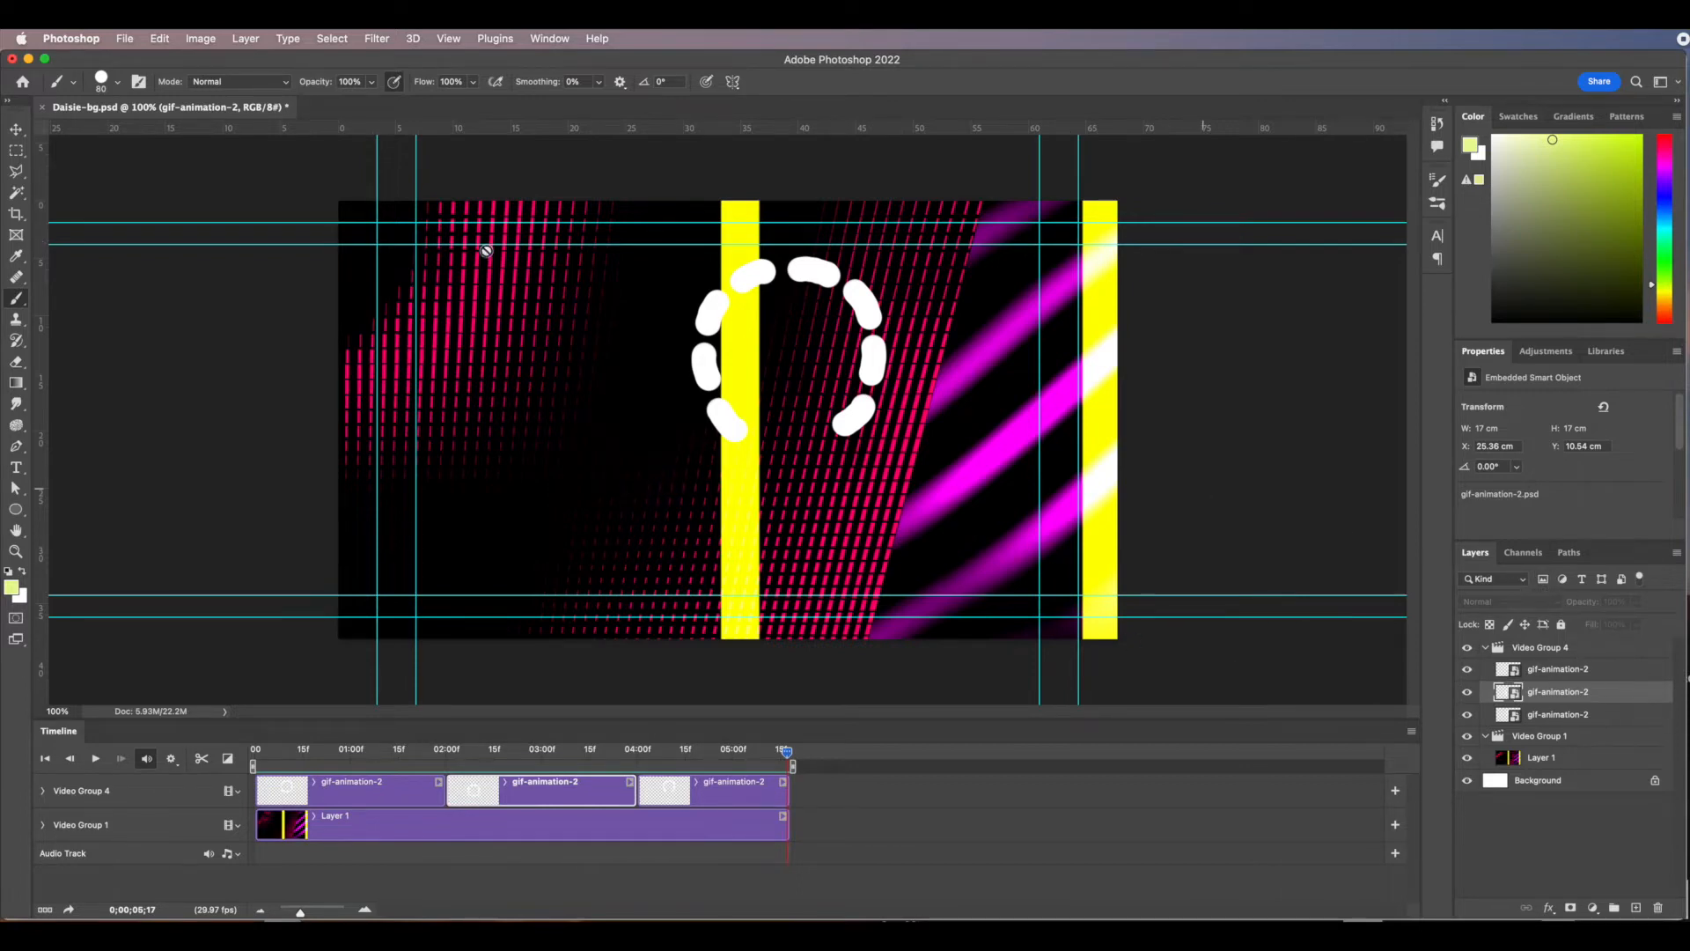
# Create a new 500 x 500 px document at 72 ppi in RGB Color with transparent background contents.
pyautogui.click(125, 40)
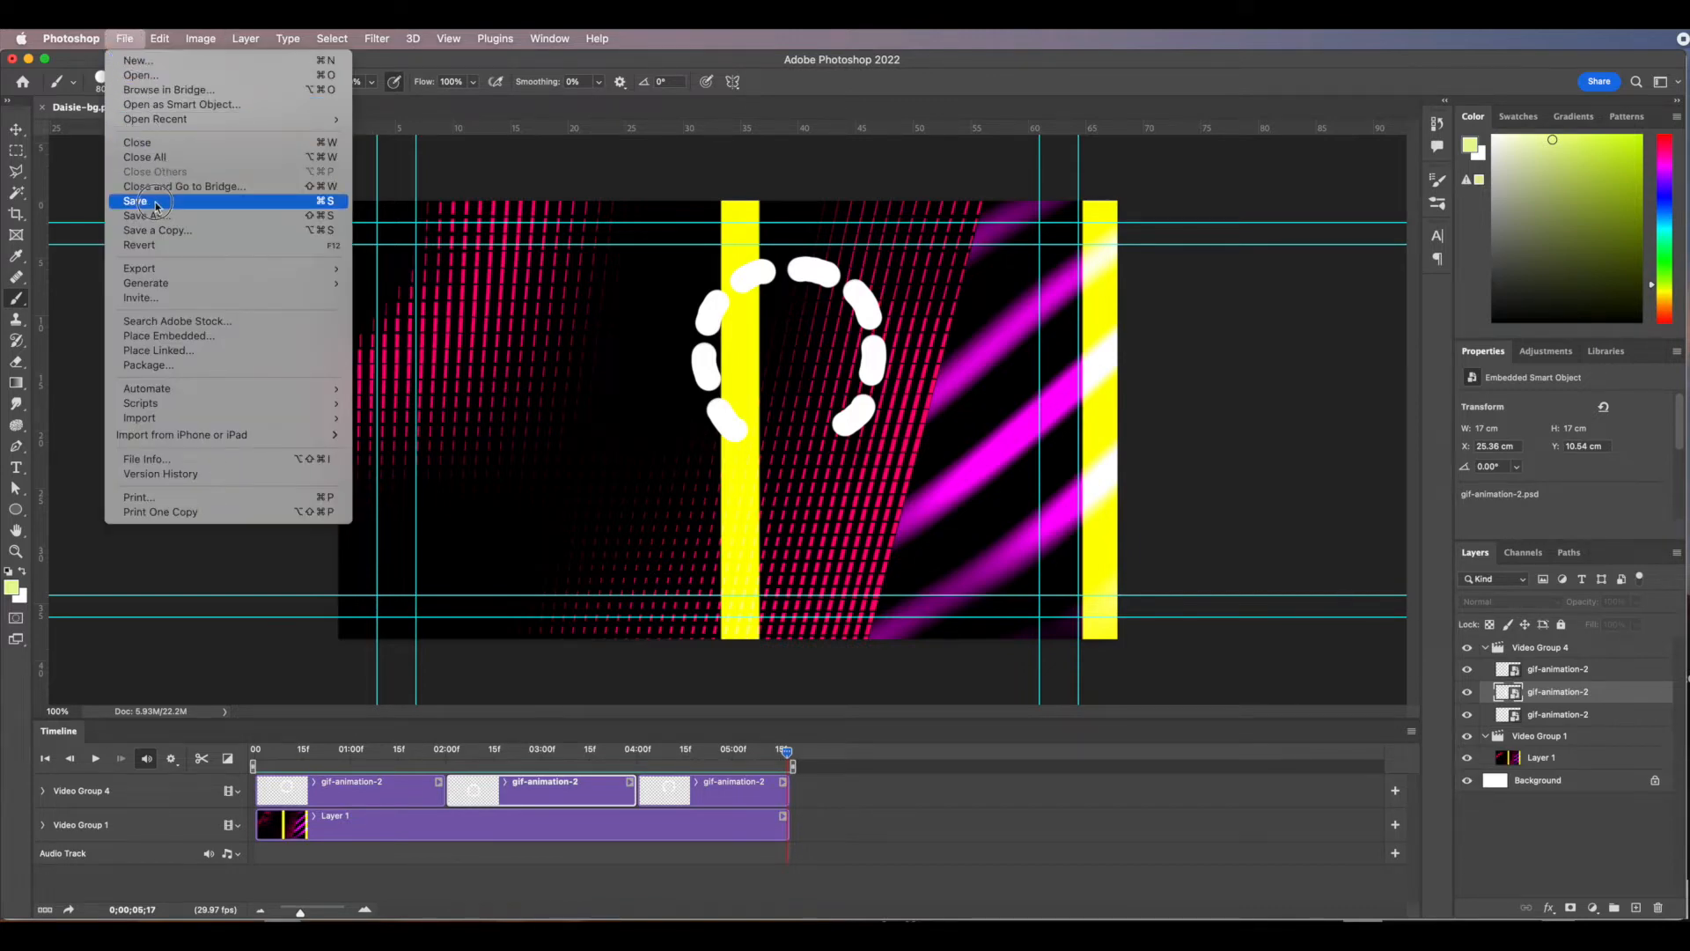
pyautogui.click(152, 62)
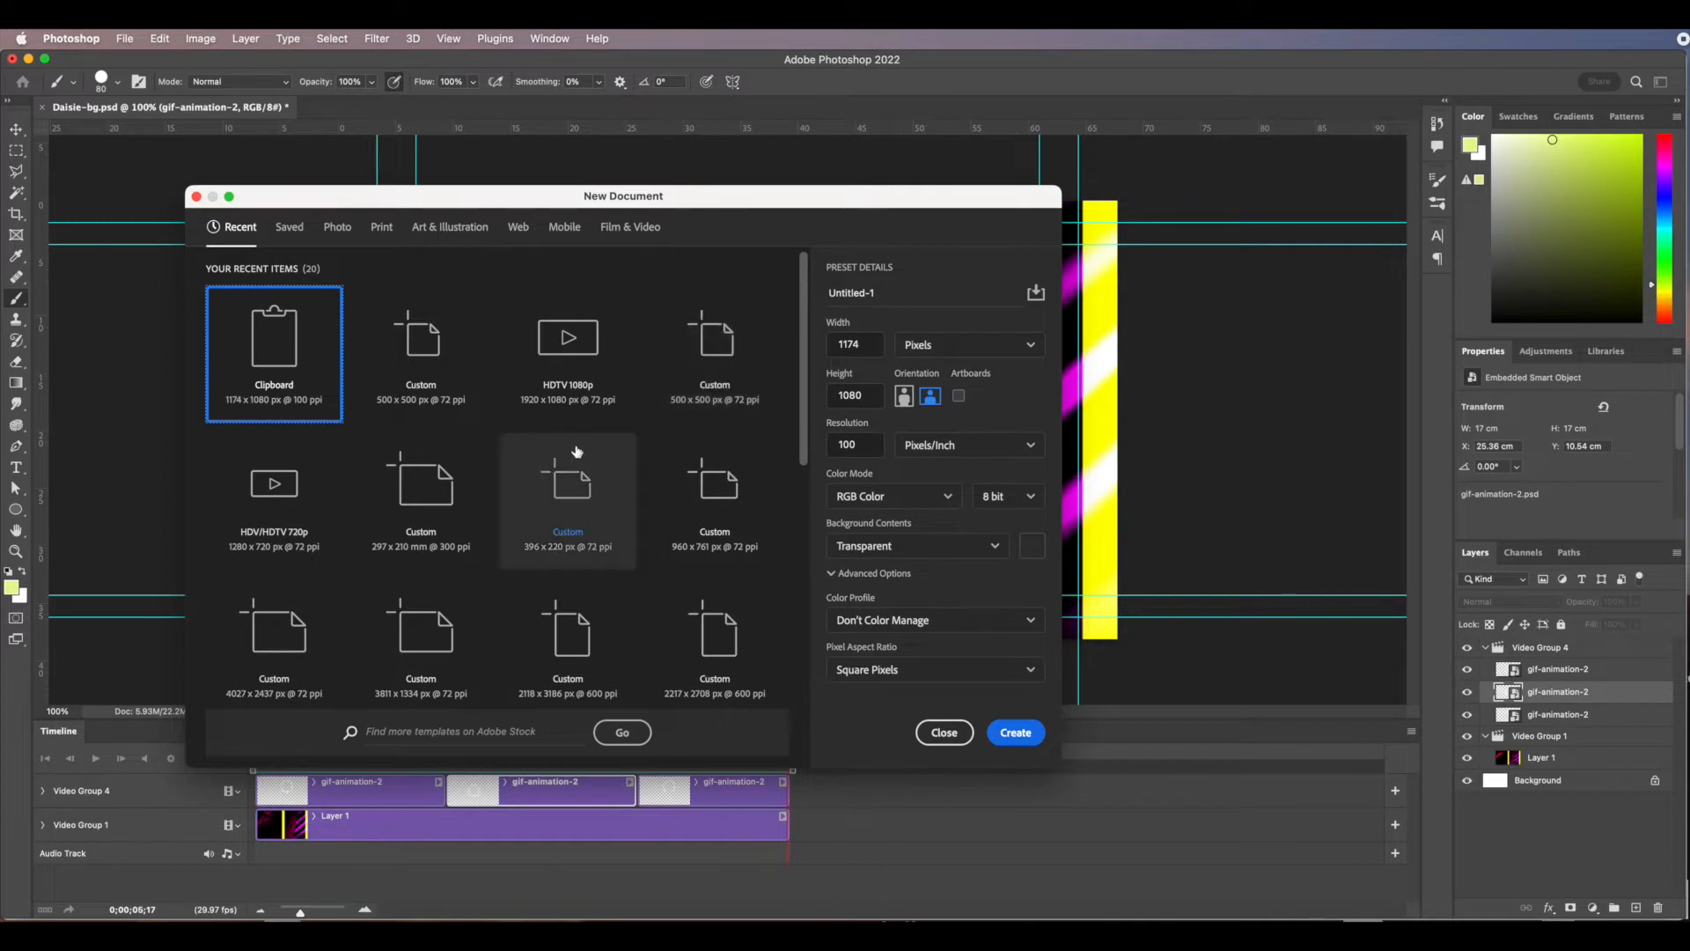
pyautogui.click(423, 347)
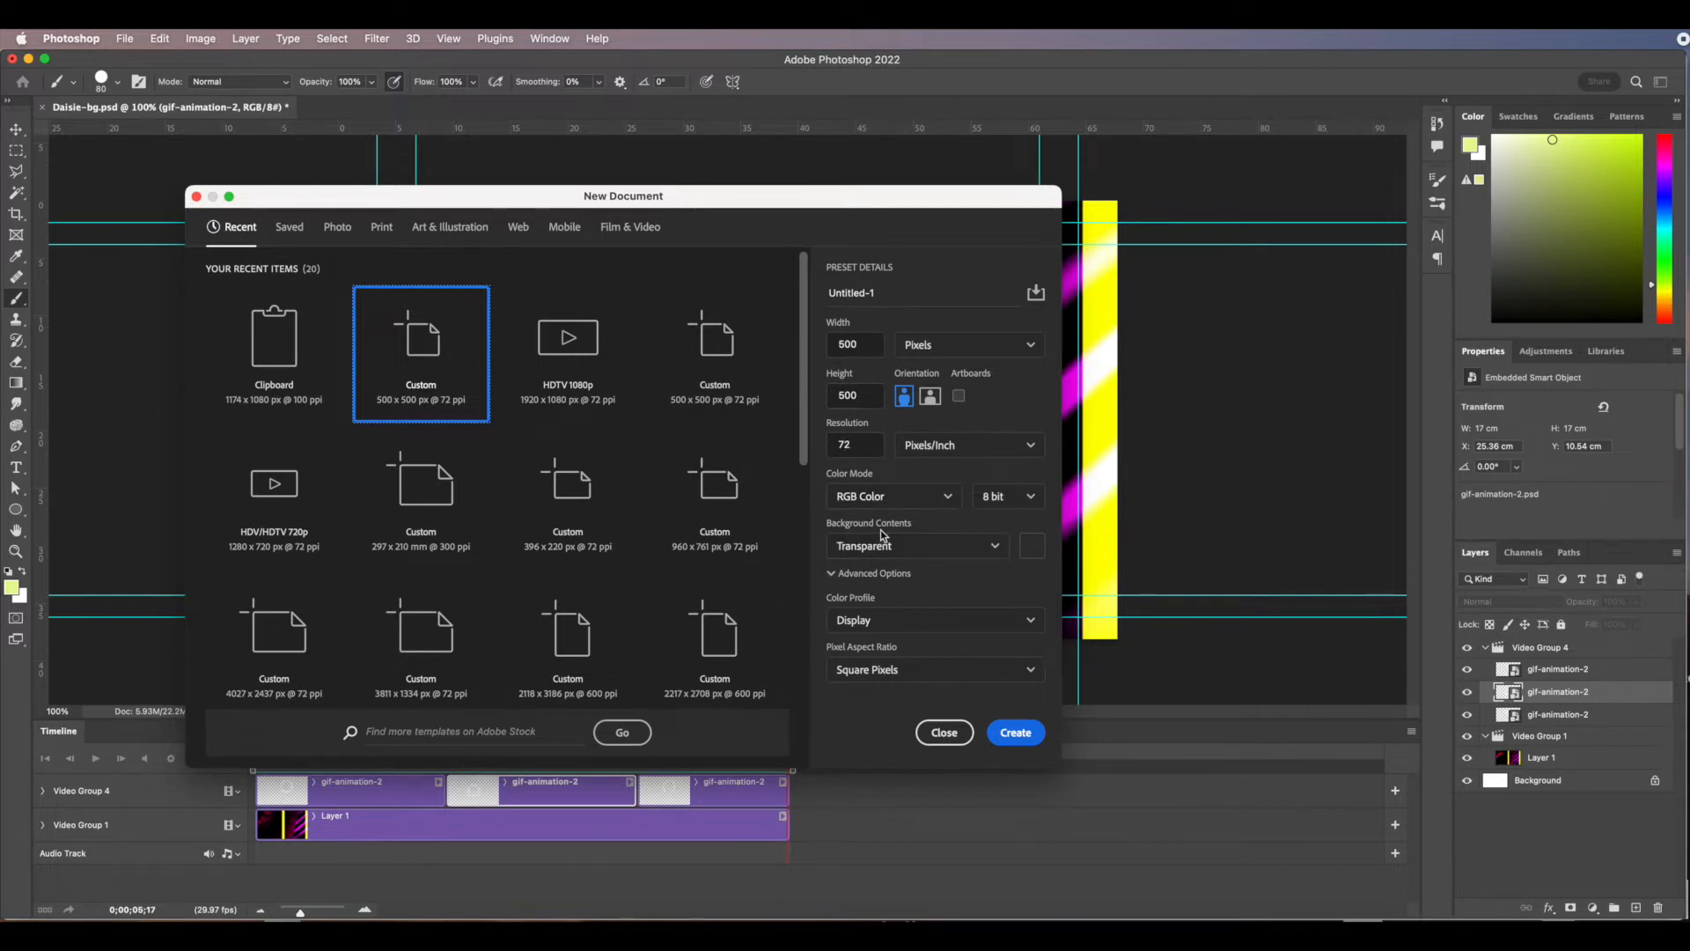
pyautogui.click(1023, 737)
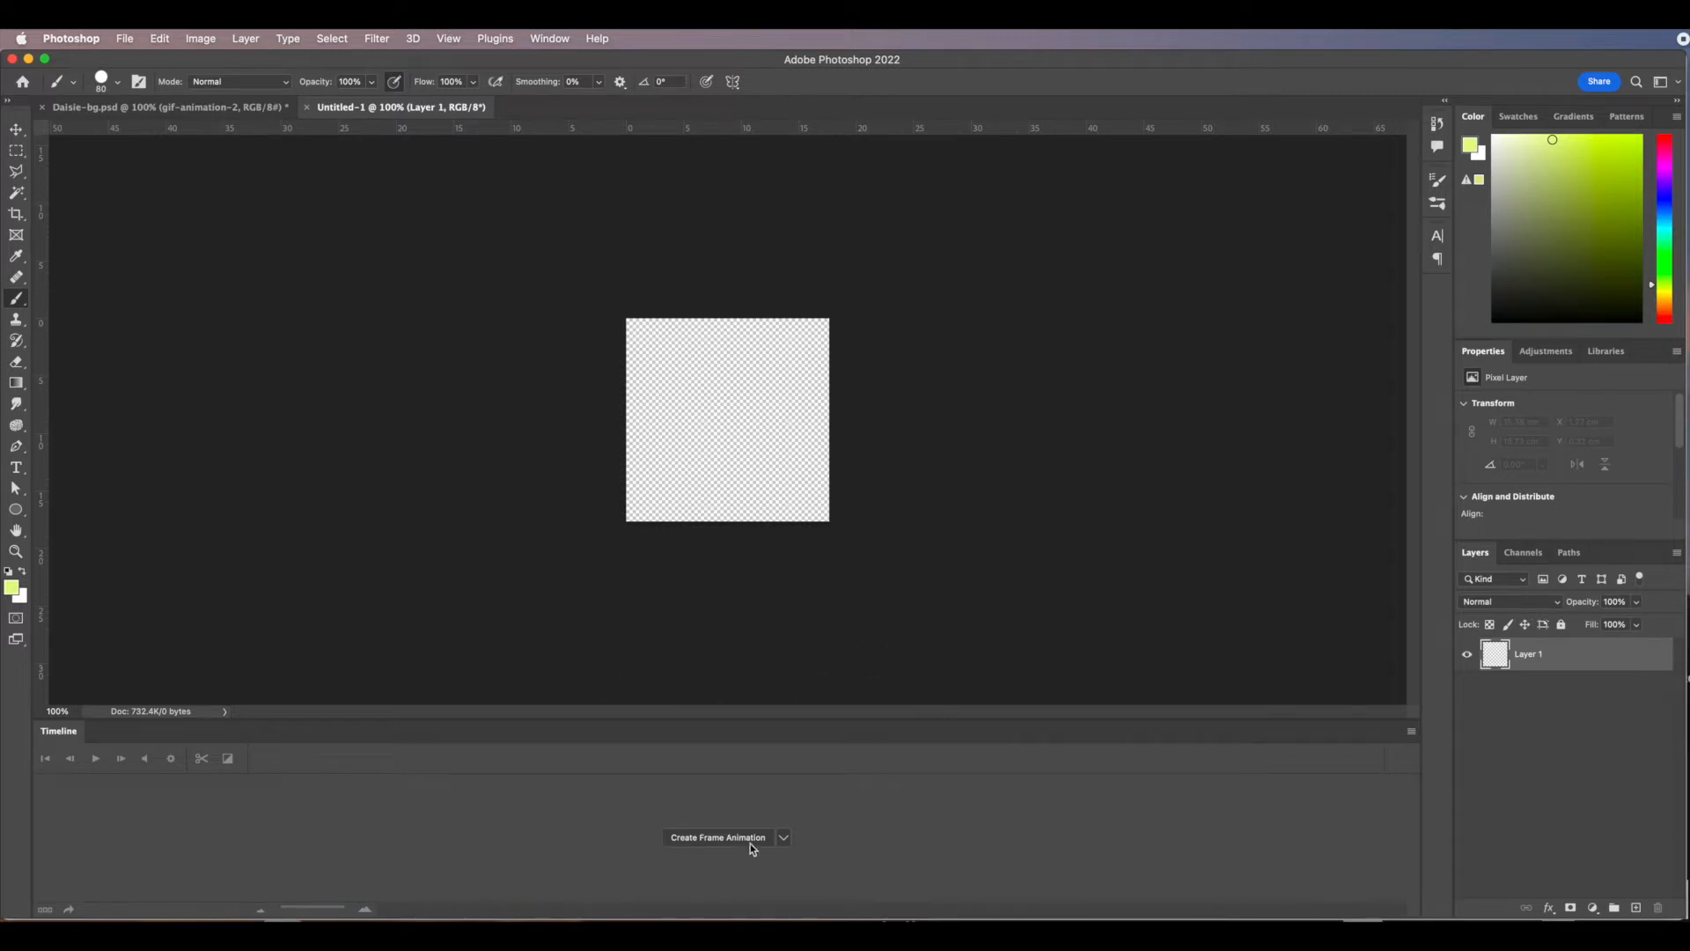
# Hide the Timeline and zoom the blank canvas to 200%.
pyautogui.click(785, 841)
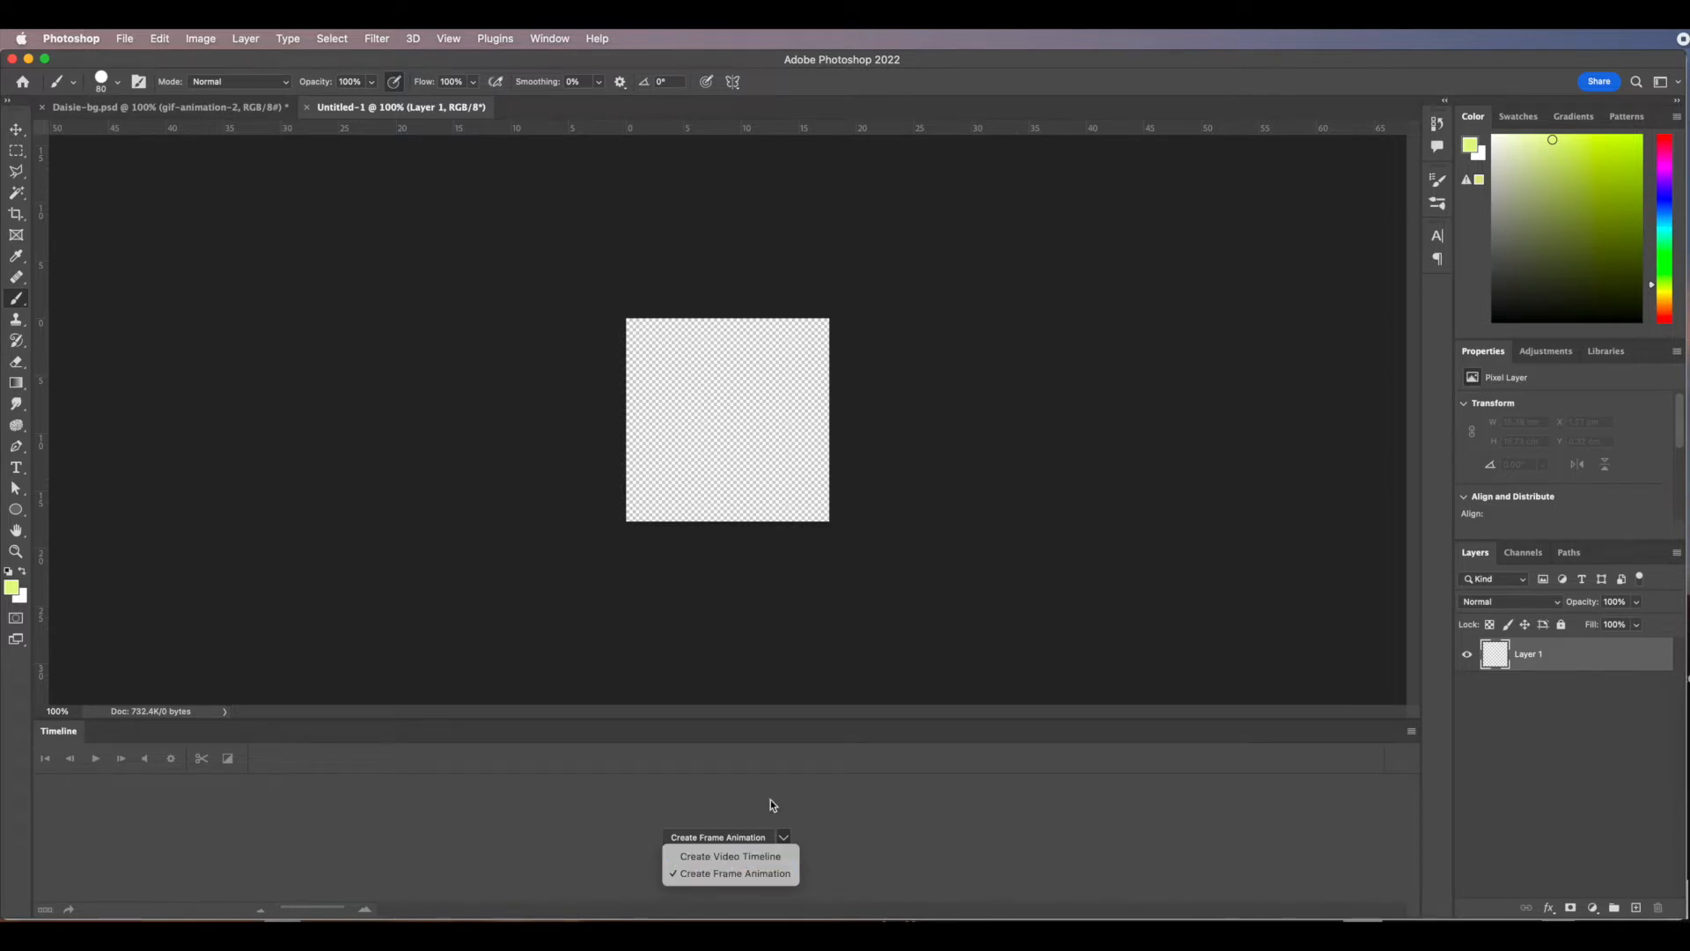
pyautogui.click(870, 592)
pyautogui.click(550, 38)
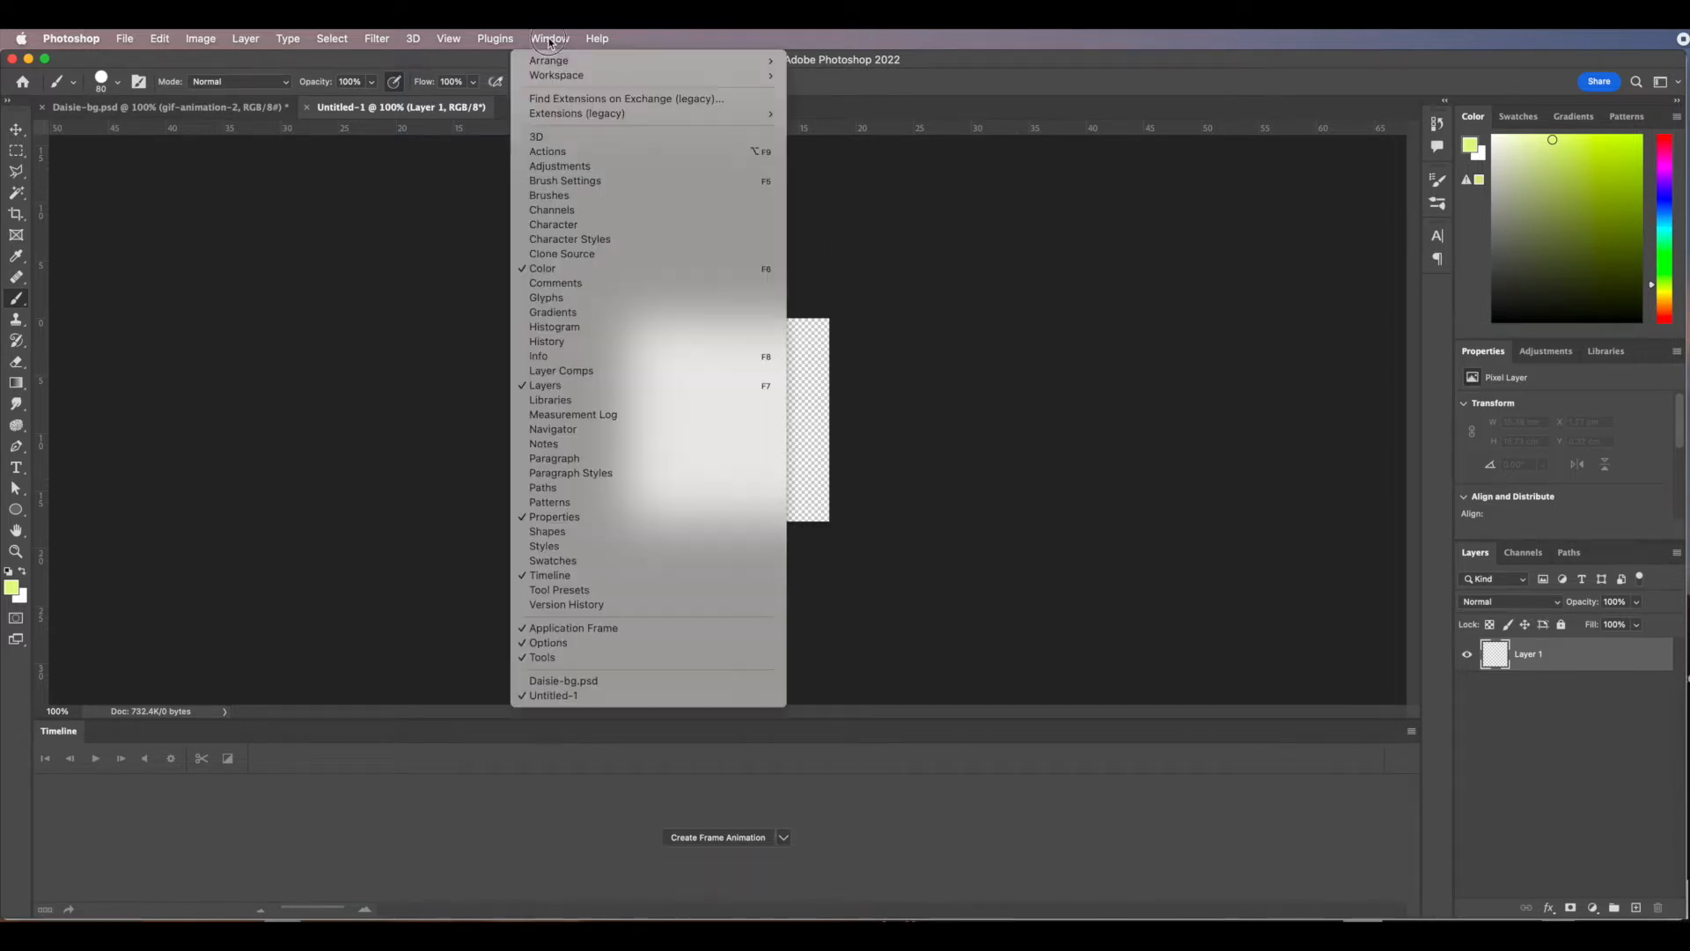
pyautogui.click(564, 575)
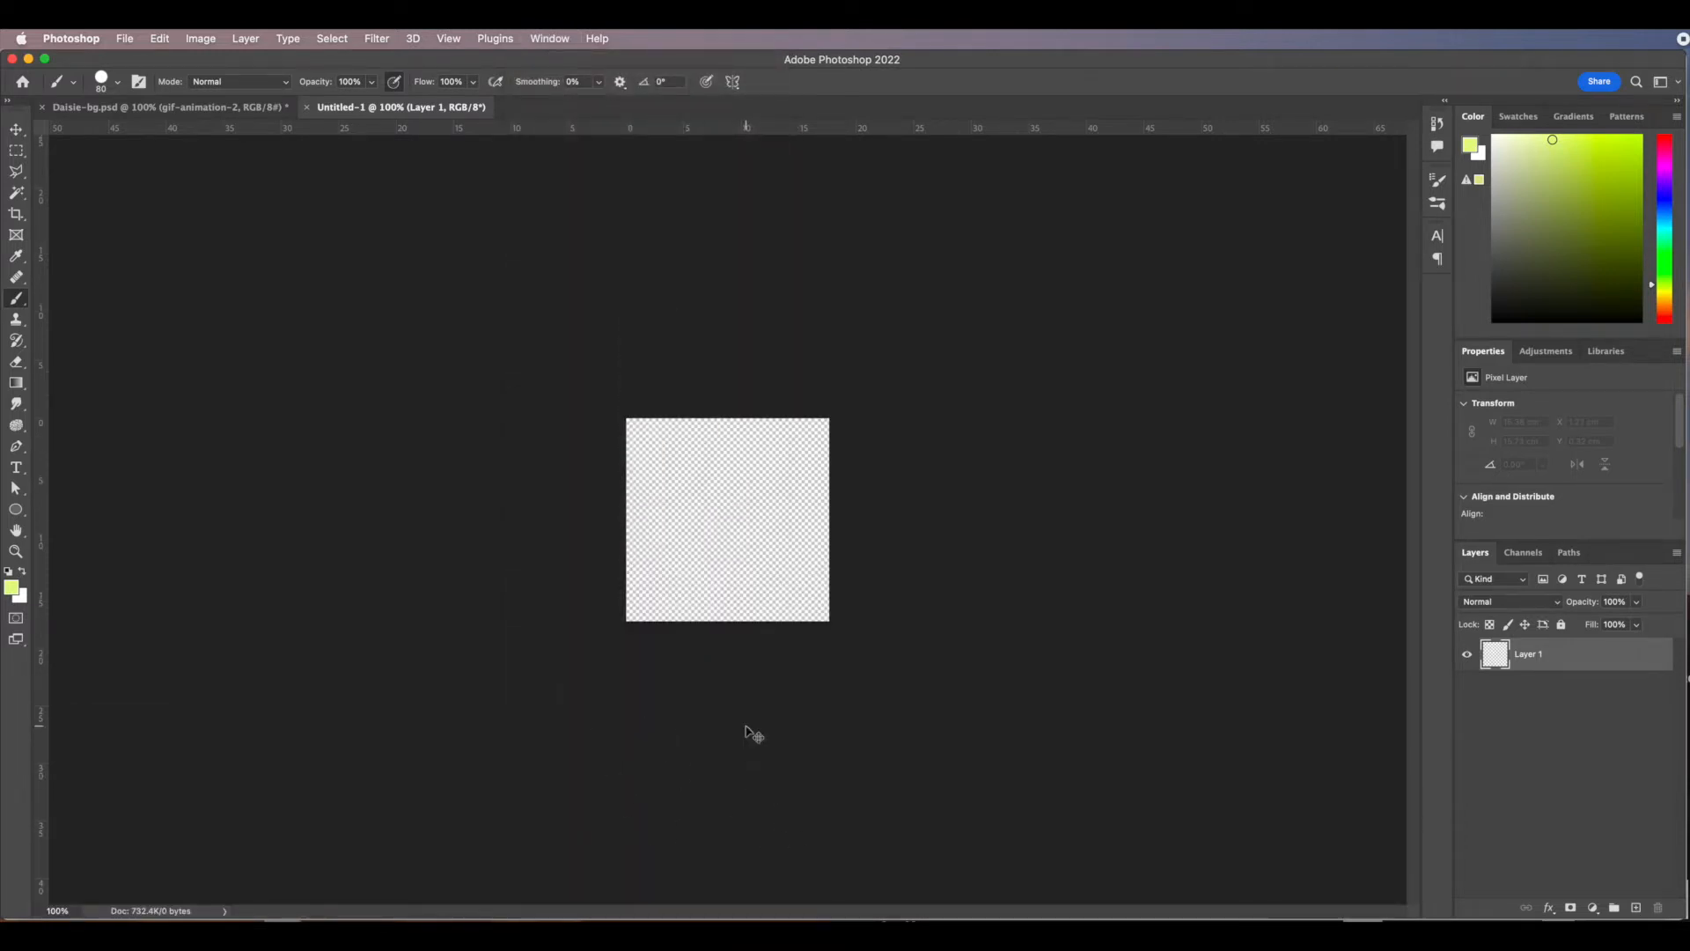
pyautogui.press('super+equal')
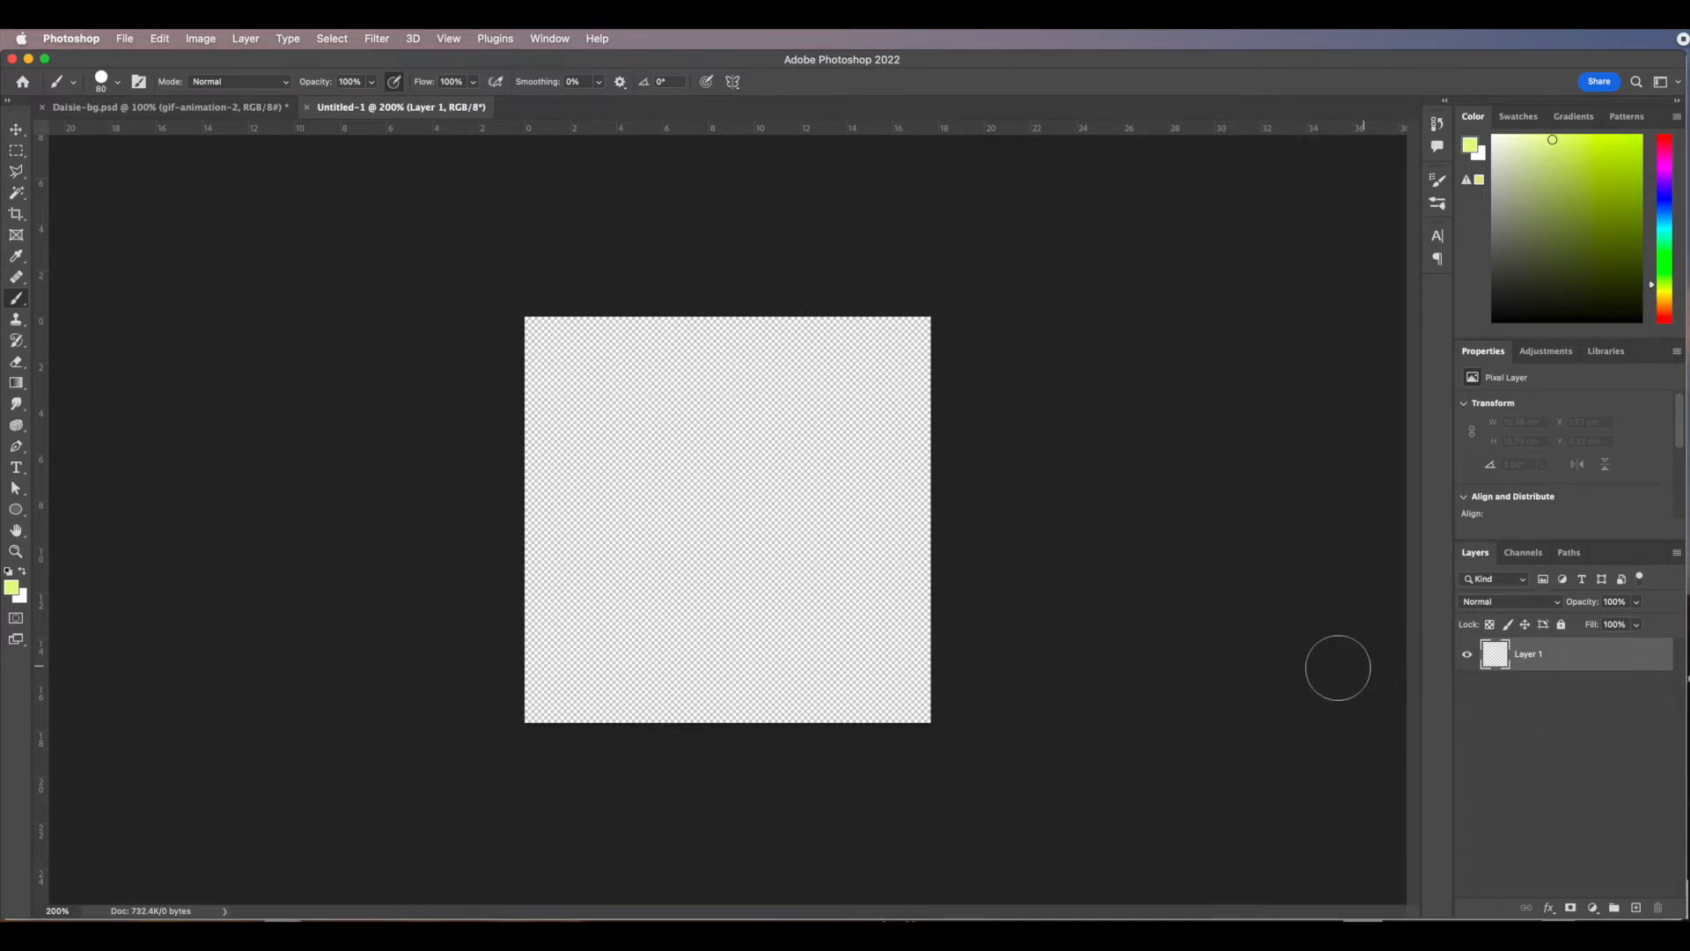
# Set the foreground colour to the yellow-green e4fa7b.
pyautogui.click(12, 588)
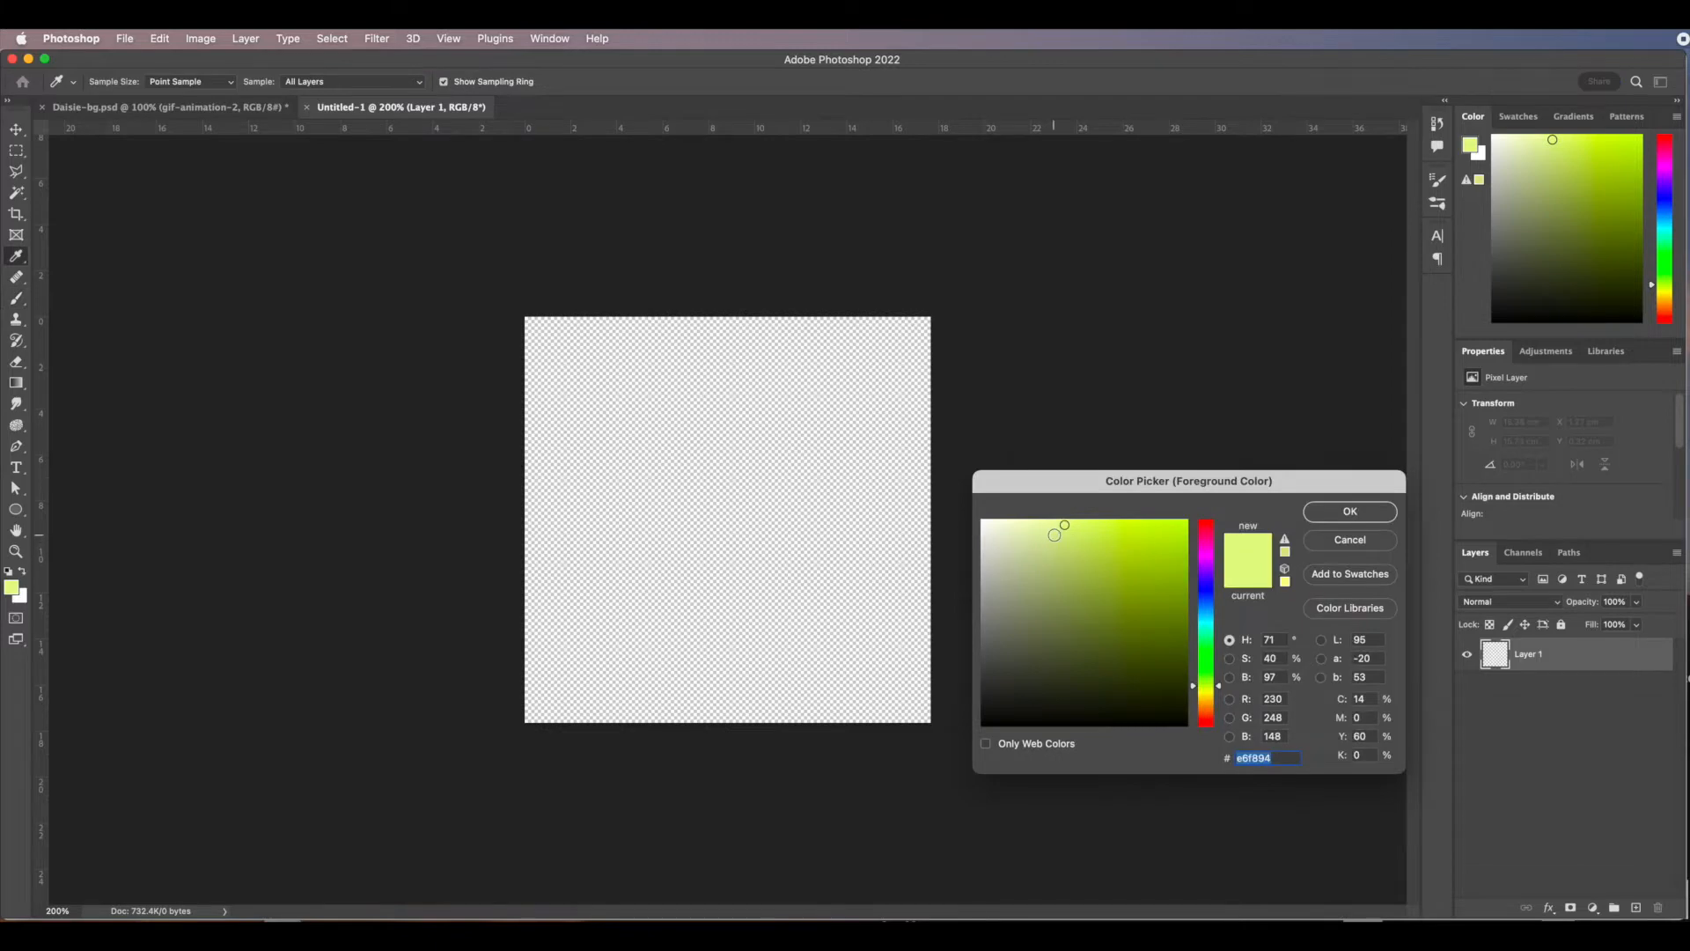
pyautogui.click(1098, 533)
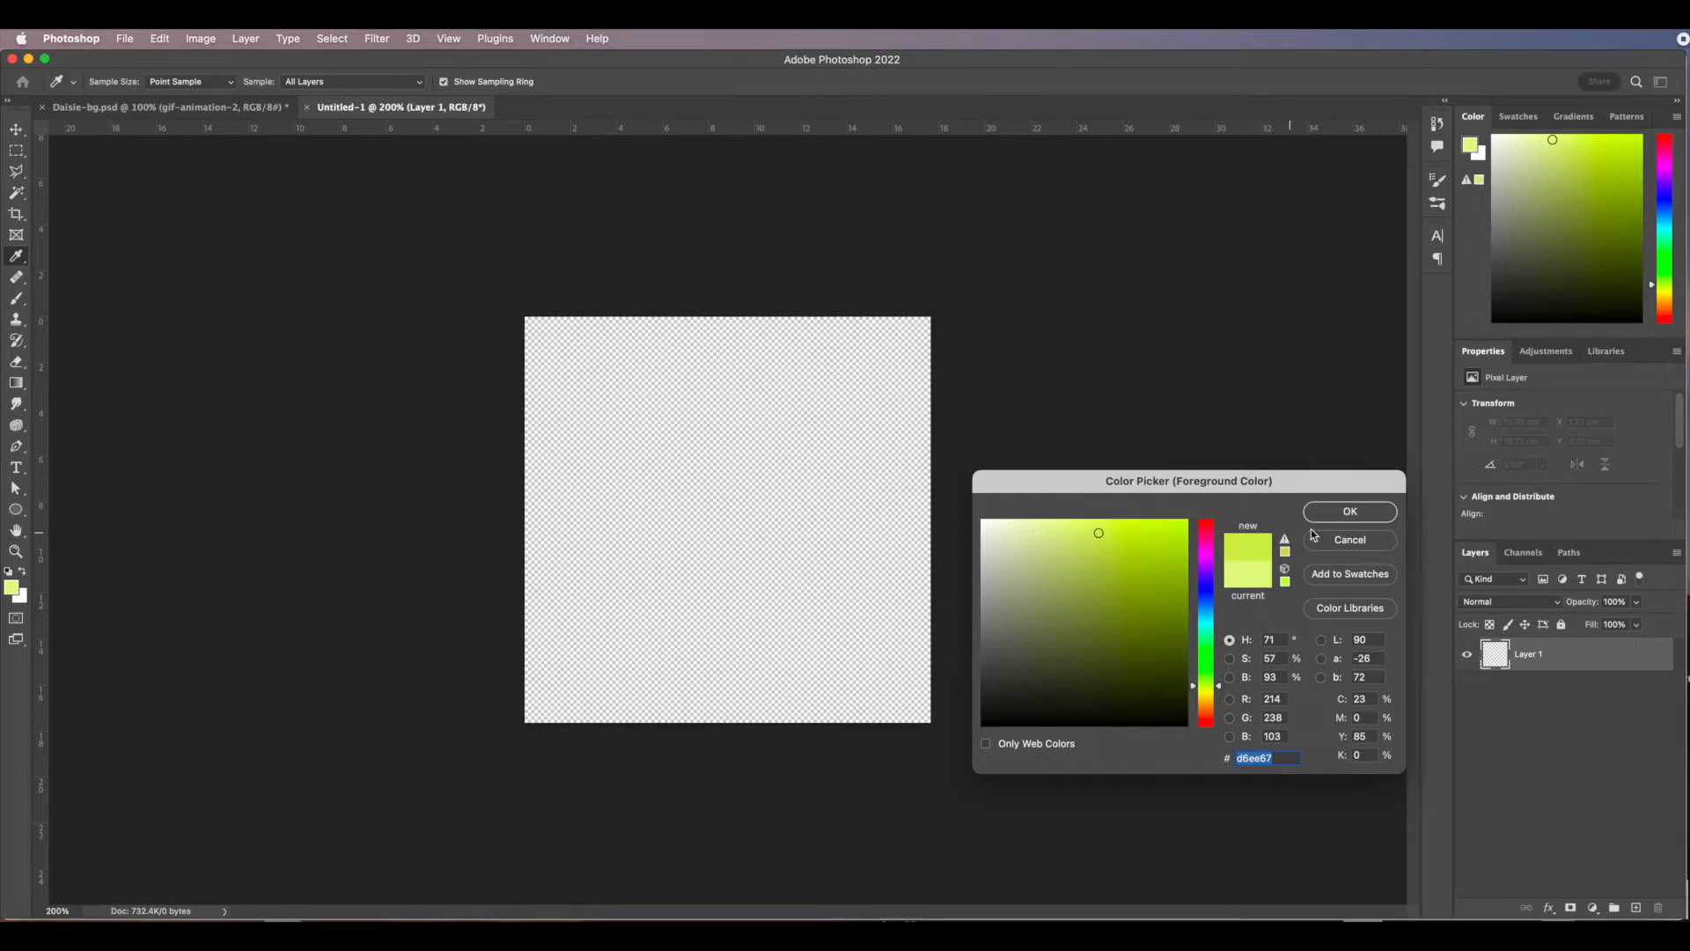
pyautogui.click(1088, 523)
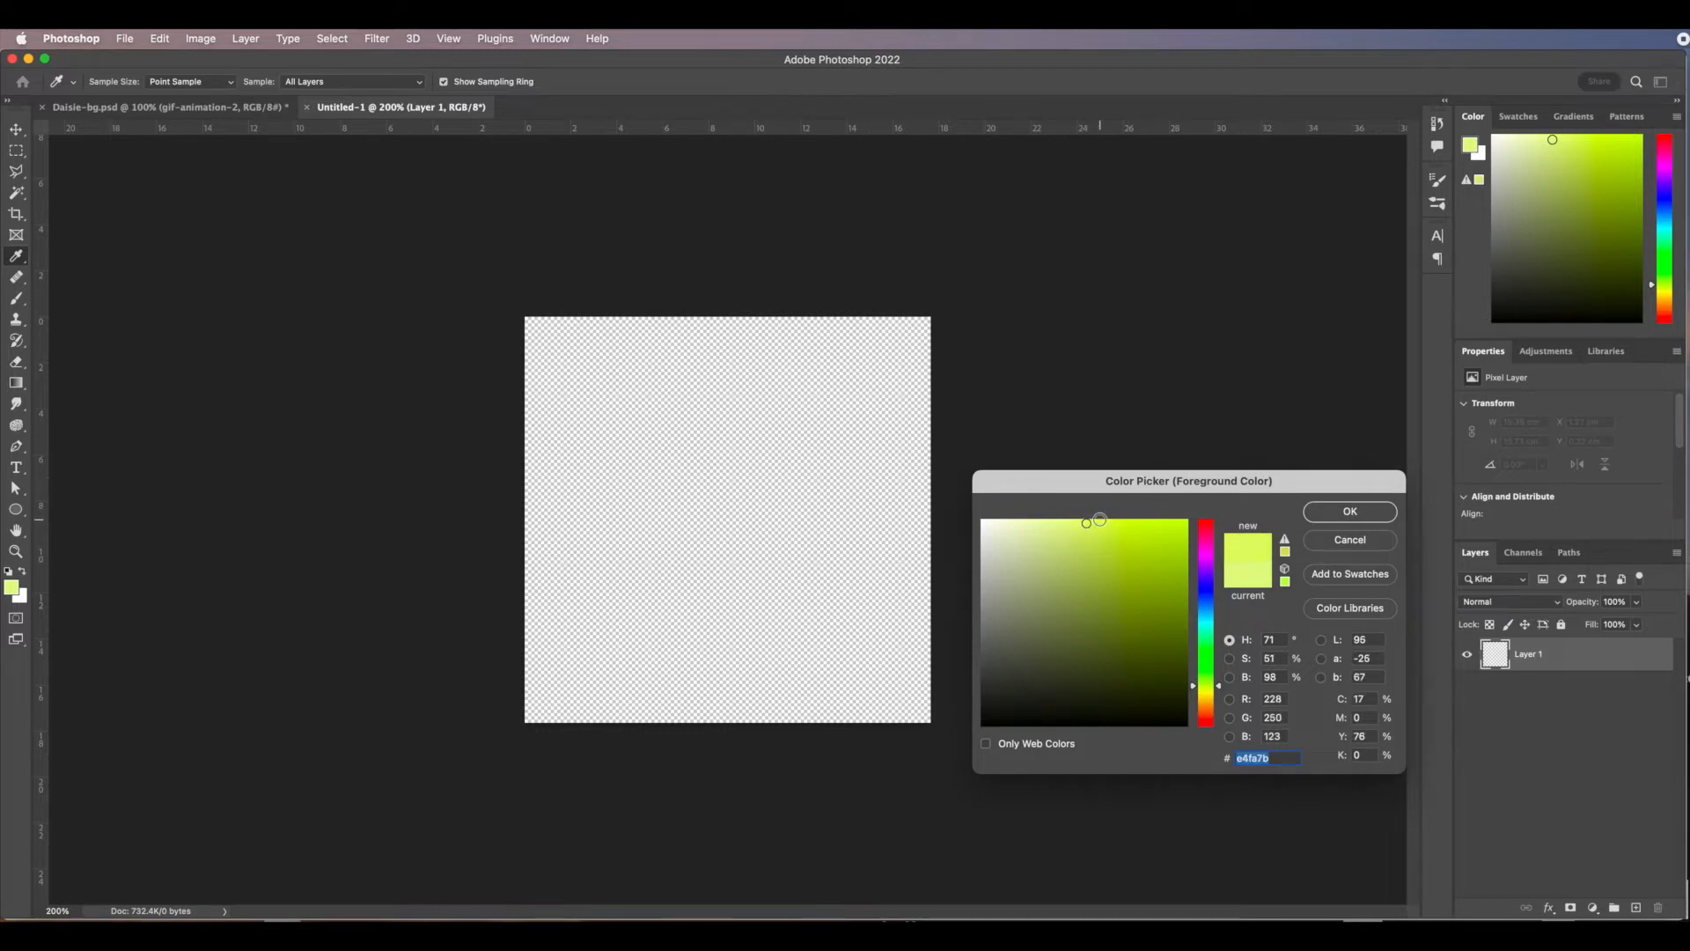
pyautogui.click(1349, 511)
# Paint a short, thick blob on Layer 1 near the canvas's upper-right corner with the 80 px Hard Round brush.
pyautogui.press('b')
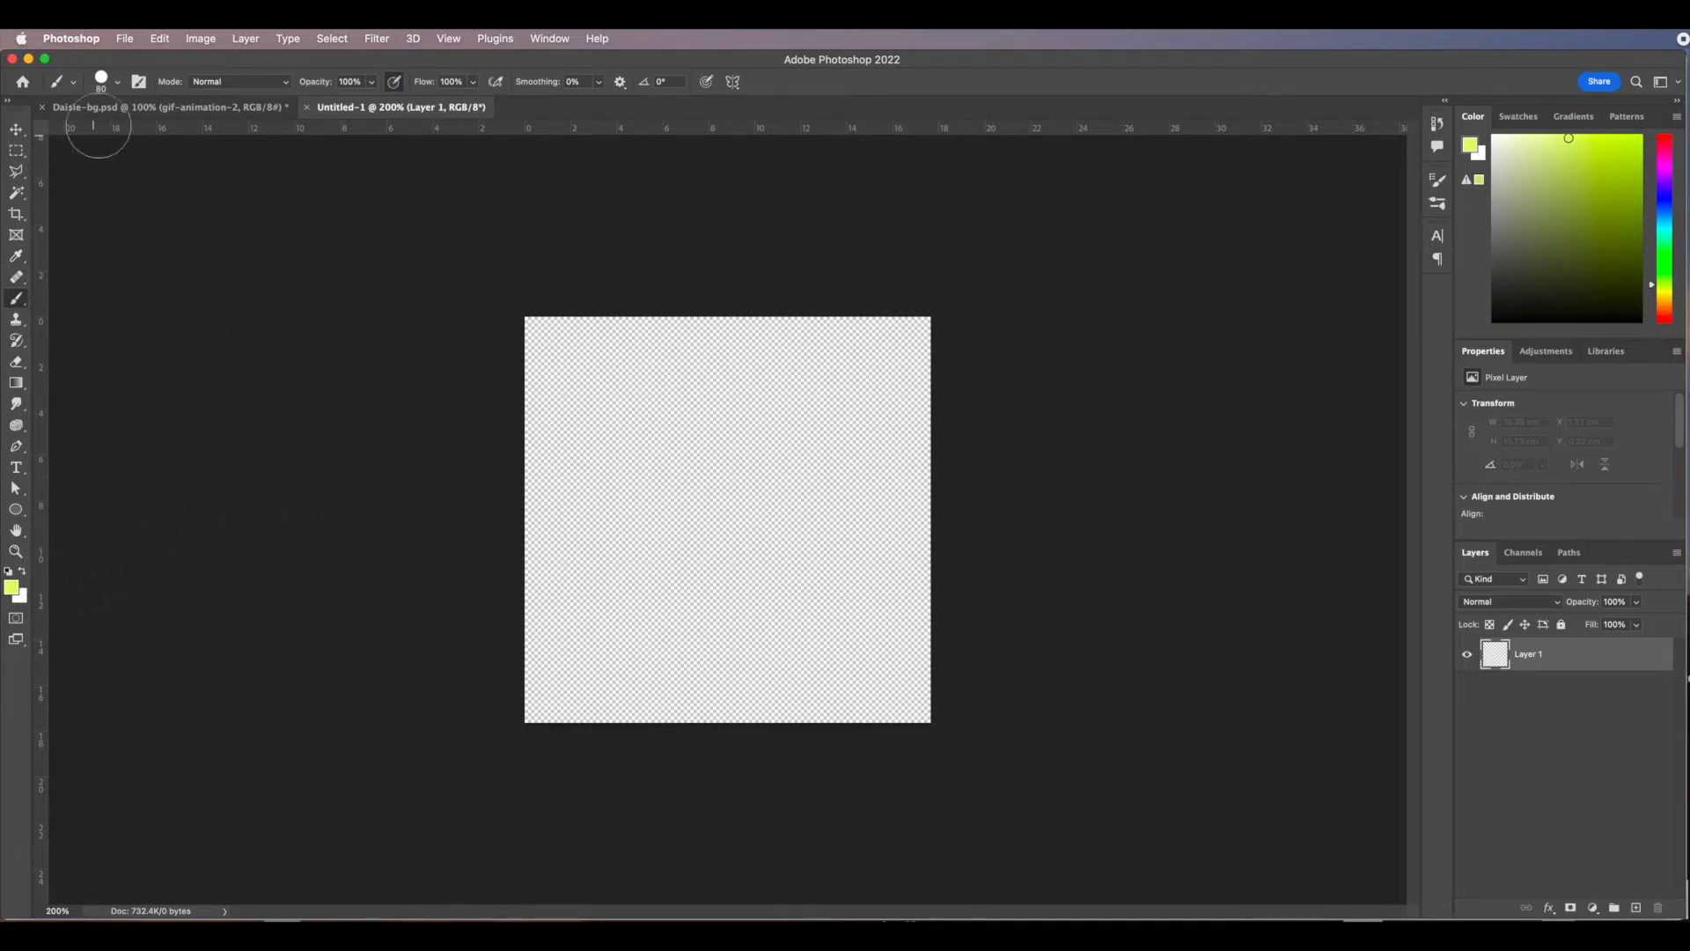
pyautogui.click(118, 82)
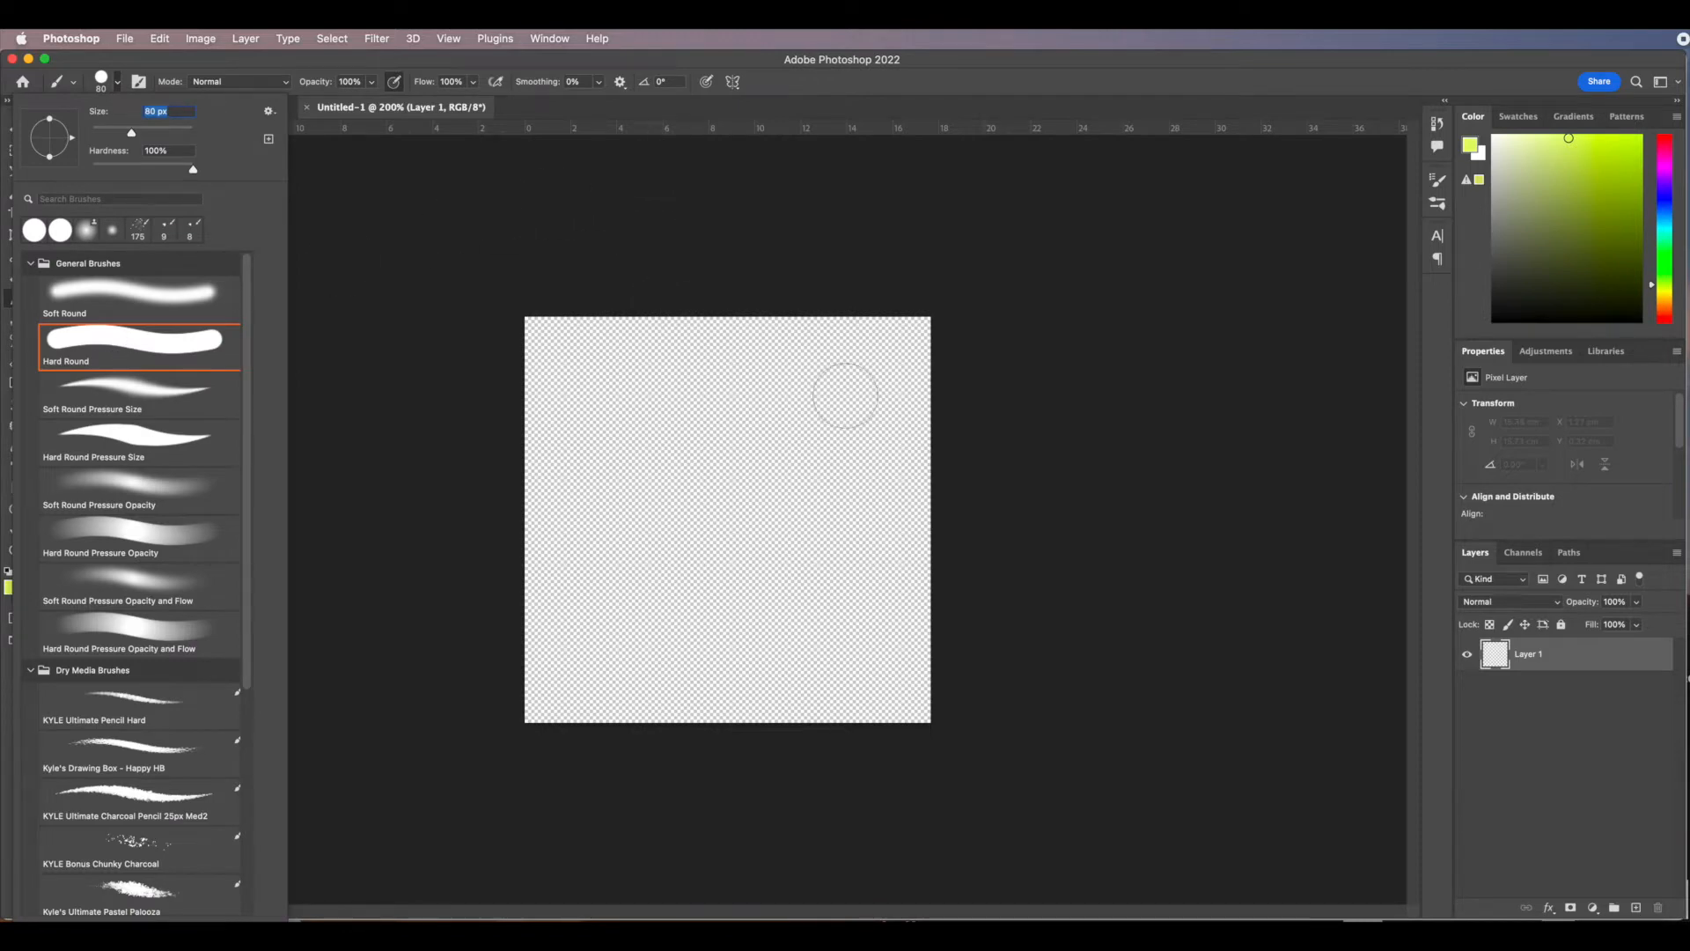
pyautogui.click(836, 367)
pyautogui.moveTo(836, 367); pyautogui.dragTo(861, 401)
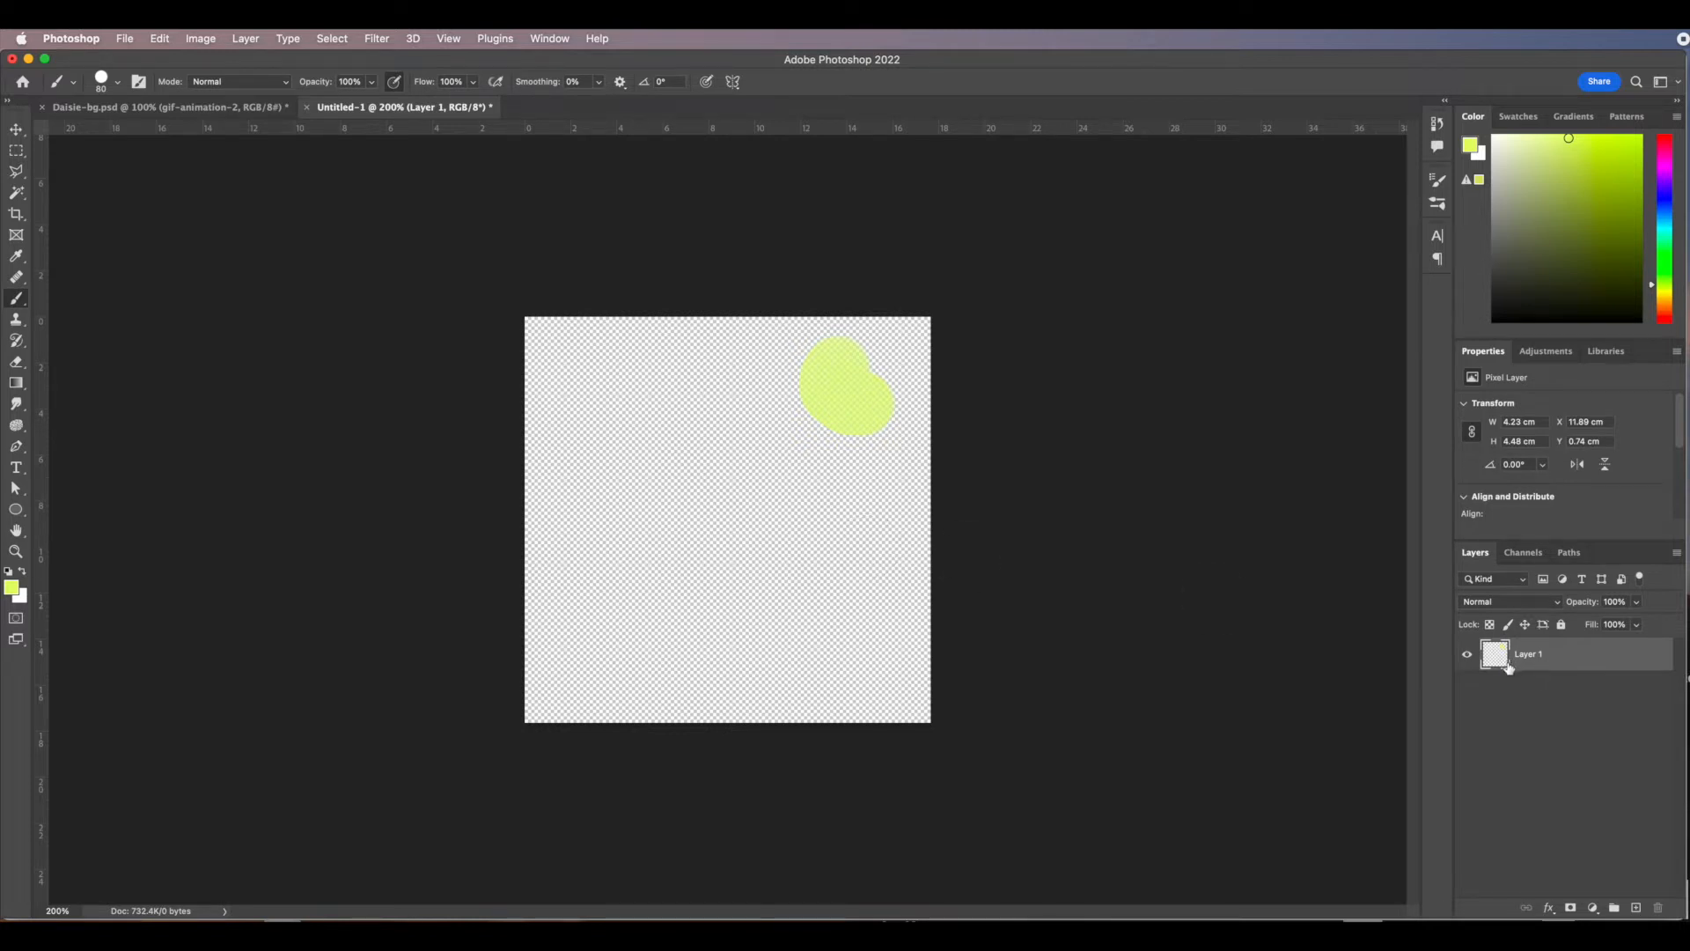
# Duplicate the topmost layer five times, painting one more blob on each new copy clockwise around the canvas to form a ring.
pyautogui.moveTo(1534, 660); pyautogui.dragTo(1636, 908)
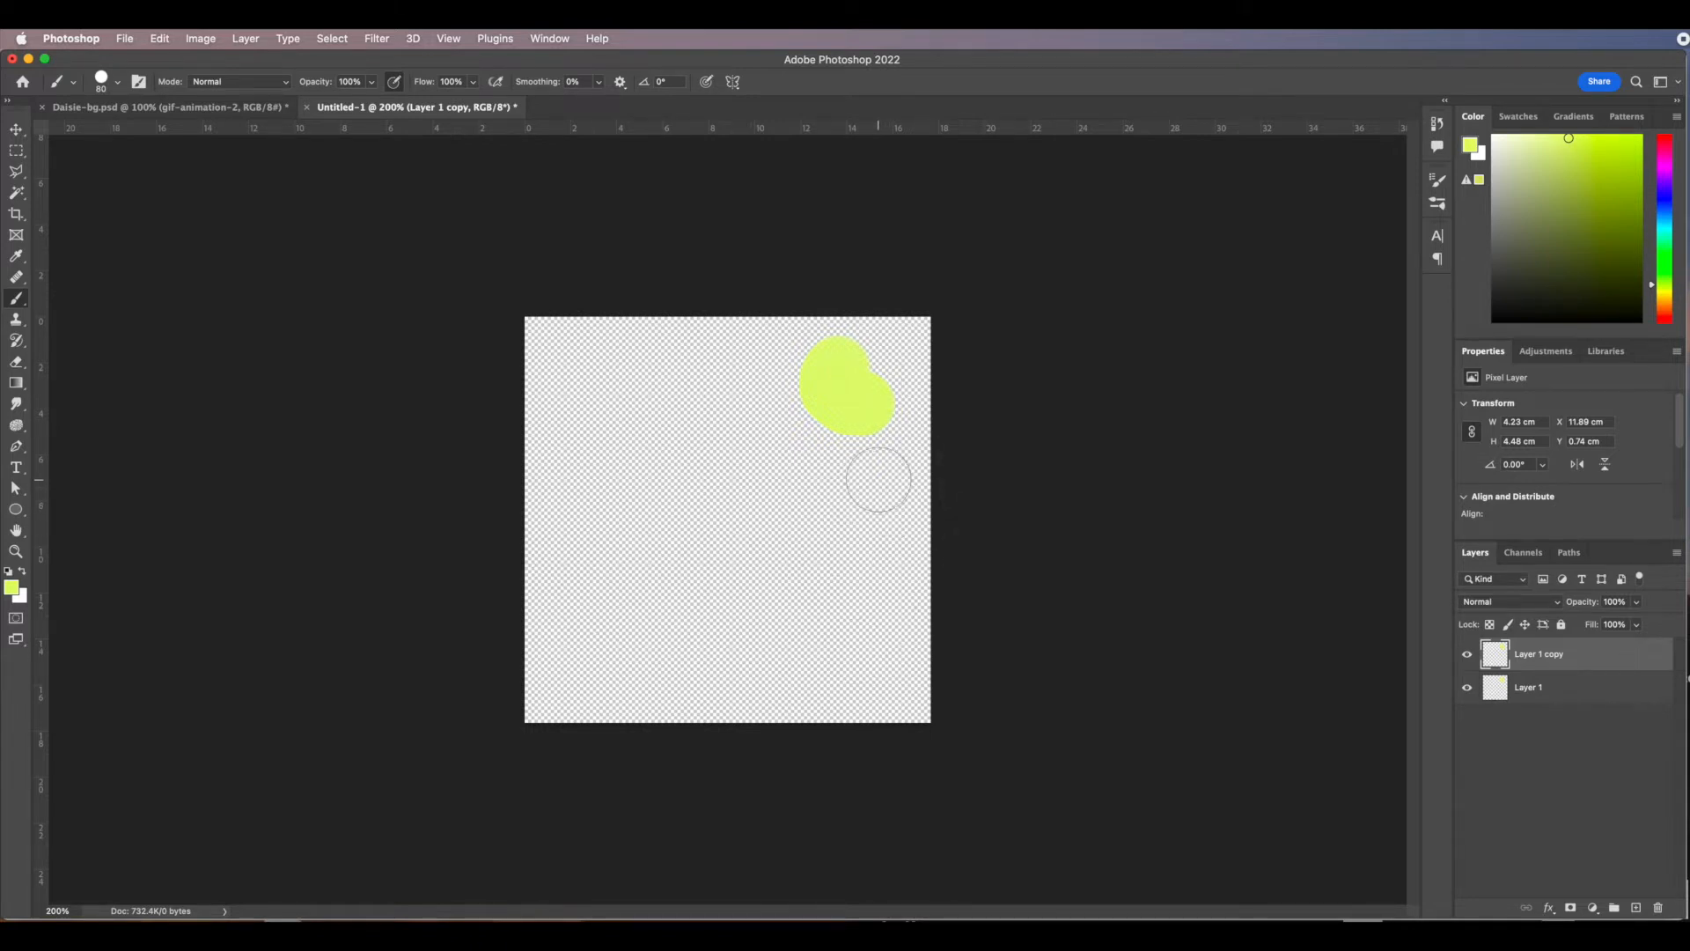
pyautogui.moveTo(876, 481); pyautogui.dragTo(850, 544)
pyautogui.moveTo(1567, 659); pyautogui.dragTo(1635, 907)
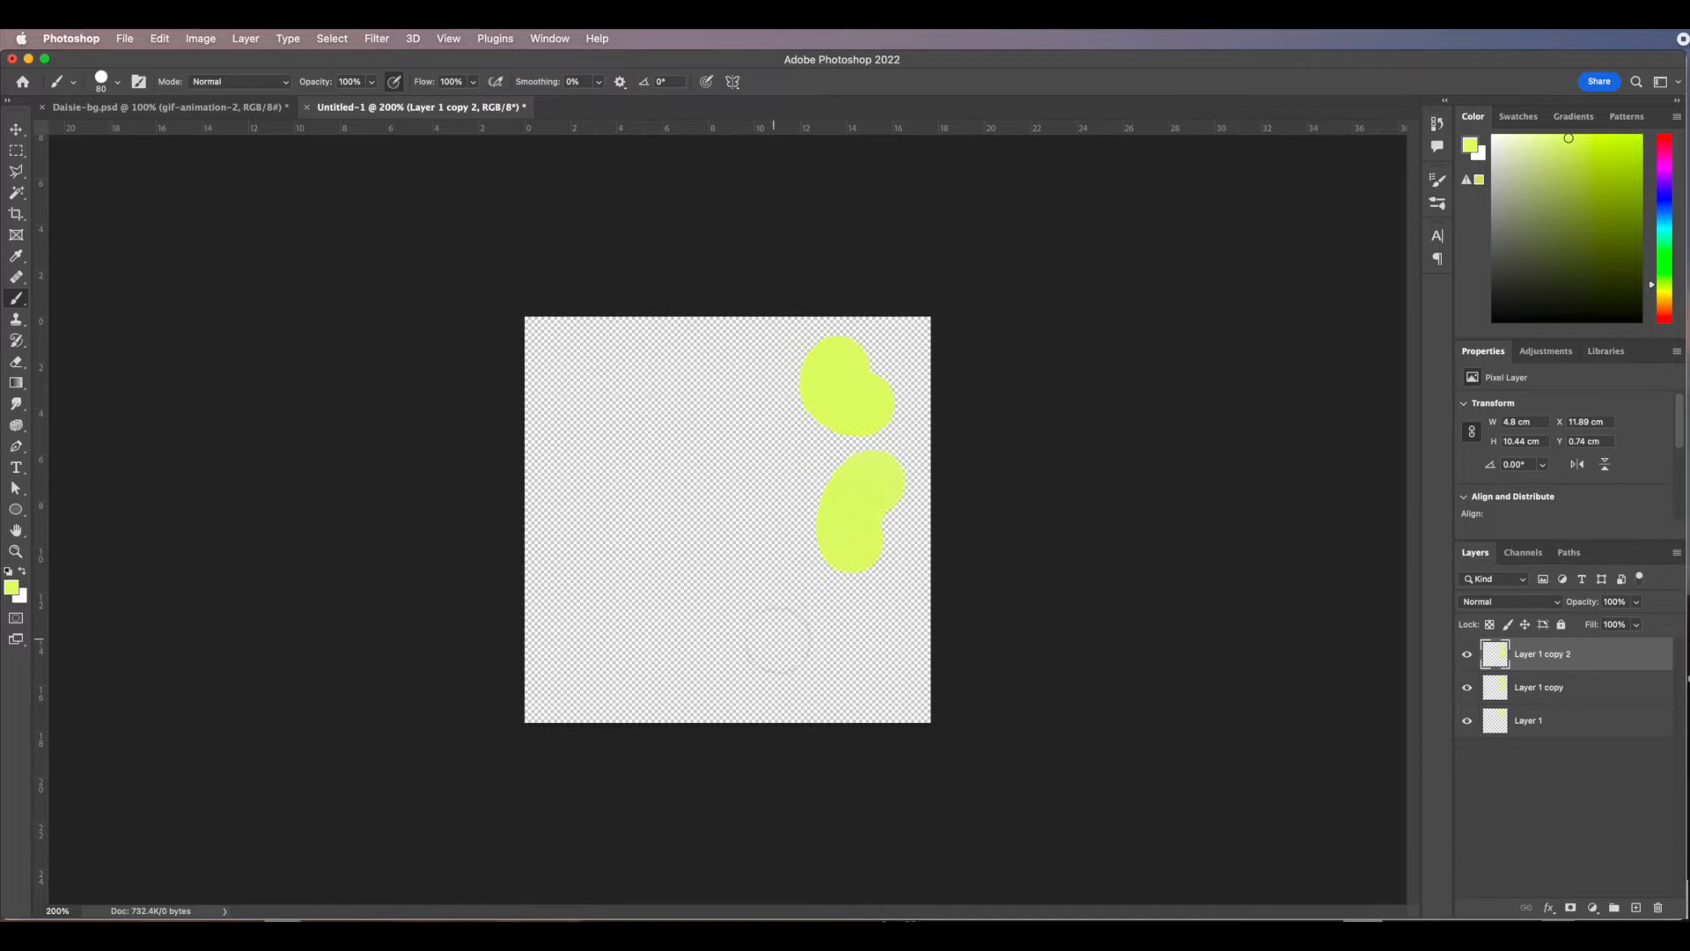
pyautogui.moveTo(813, 643)
pyautogui.mouseDown()
pyautogui.moveTo(728, 651)
pyautogui.moveTo(729, 671)
pyautogui.mouseUp()
pyautogui.moveTo(1565, 659); pyautogui.dragTo(1635, 908)
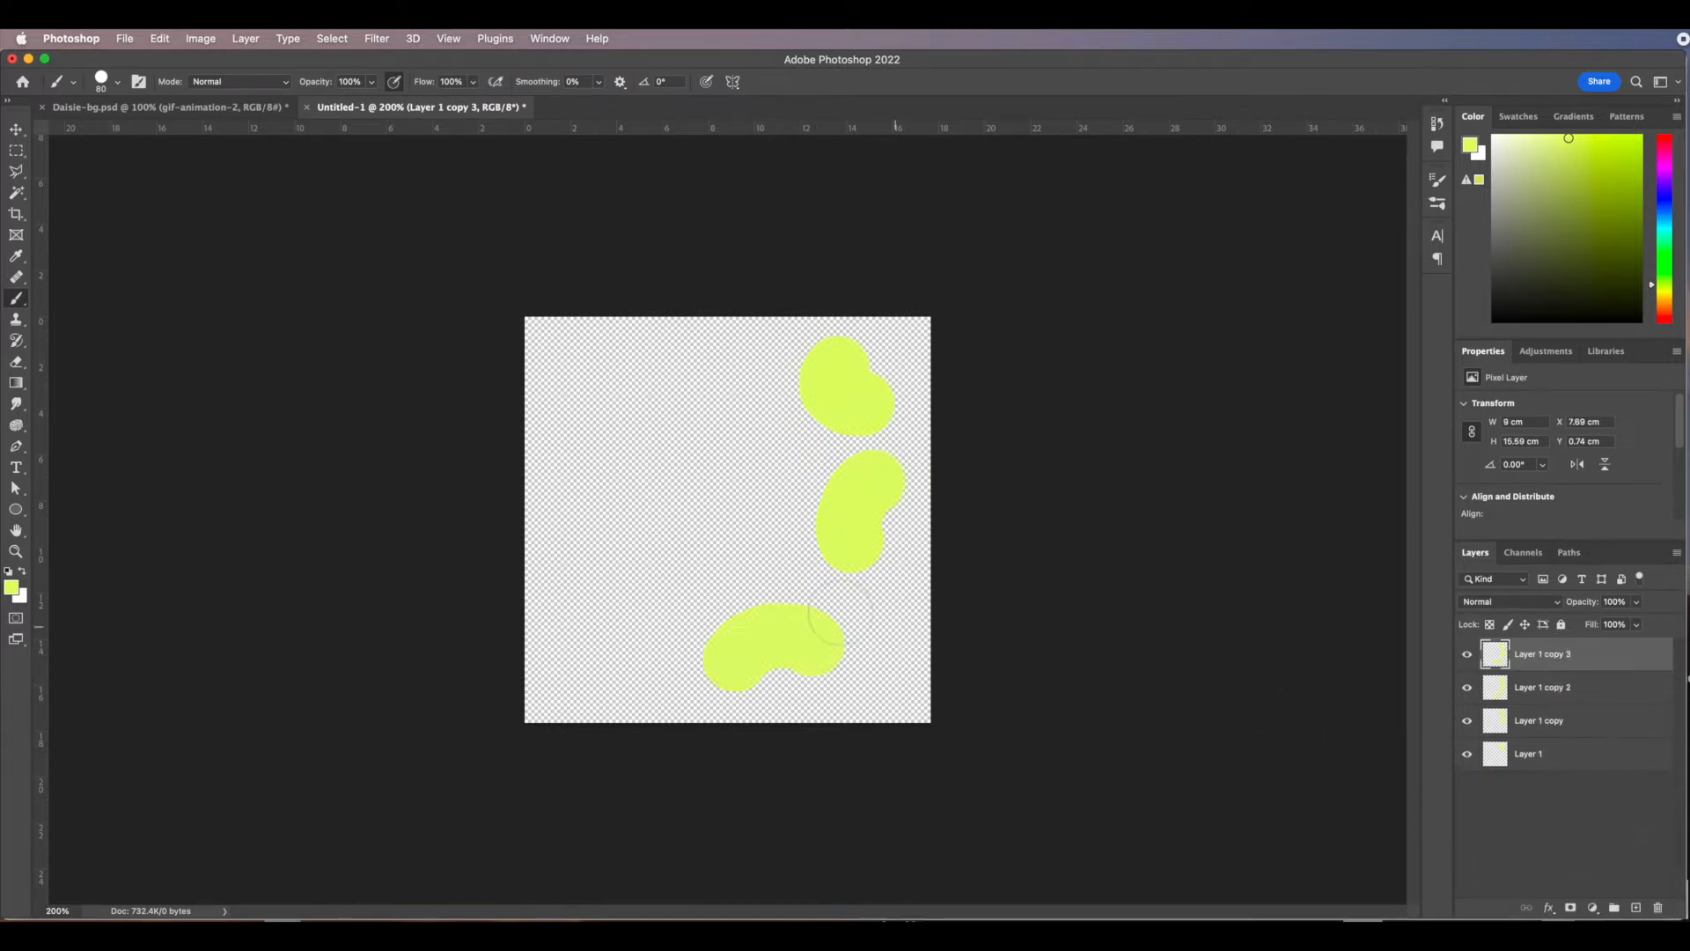
pyautogui.moveTo(624, 632)
pyautogui.mouseDown()
pyautogui.moveTo(643, 588)
pyautogui.moveTo(587, 548)
pyautogui.mouseUp()
pyautogui.moveTo(1588, 662); pyautogui.dragTo(1635, 908)
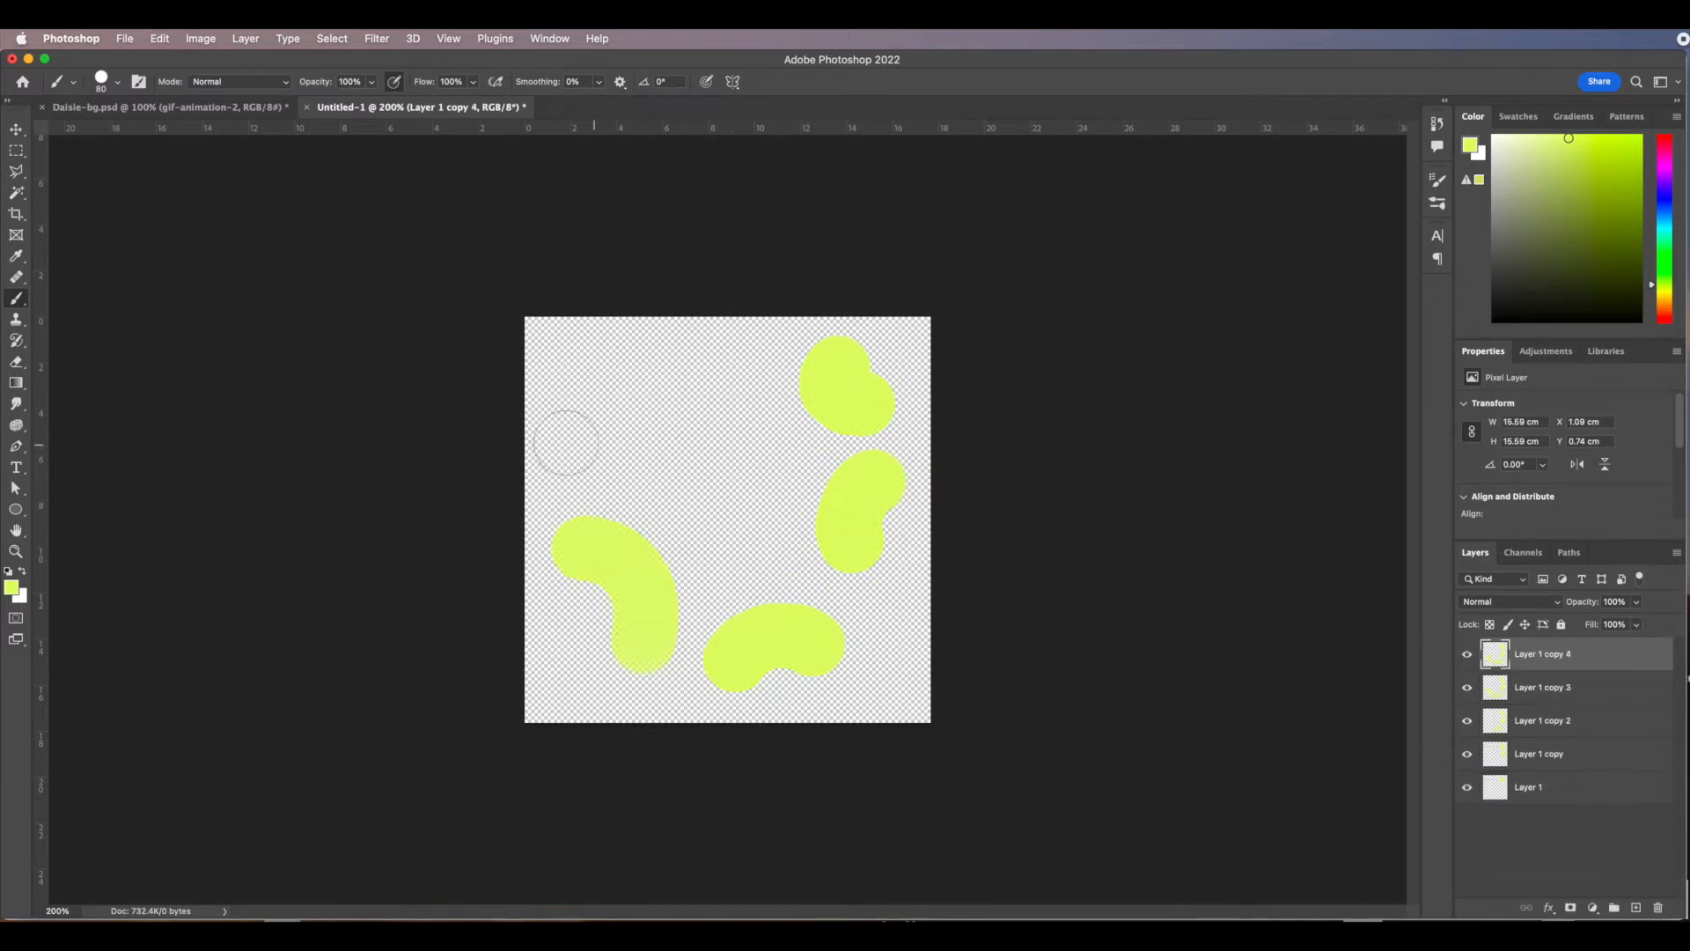
pyautogui.moveTo(594, 462)
pyautogui.mouseDown()
pyautogui.moveTo(622, 433)
pyautogui.moveTo(626, 378)
pyautogui.mouseUp()
pyautogui.moveTo(1584, 656)
pyautogui.mouseDown()
pyautogui.moveTo(1576, 760)
pyautogui.moveTo(1636, 908)
pyautogui.mouseUp()
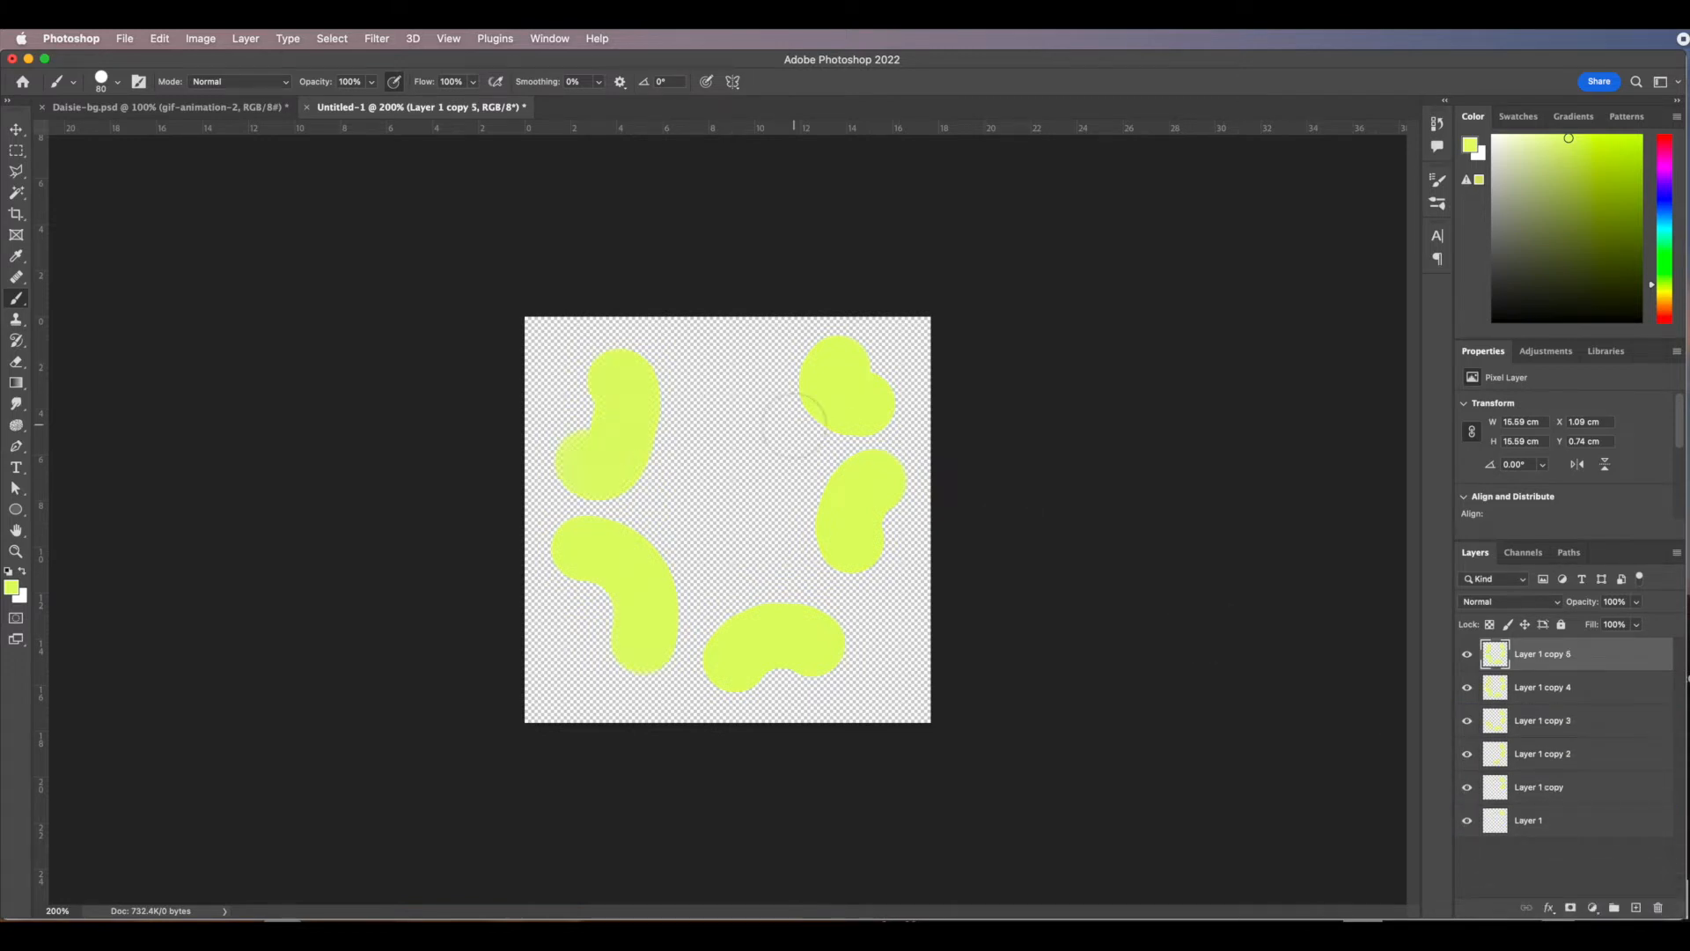
pyautogui.moveTo(704, 373)
pyautogui.mouseDown()
pyautogui.moveTo(744, 370)
pyautogui.moveTo(729, 398)
pyautogui.mouseUp()
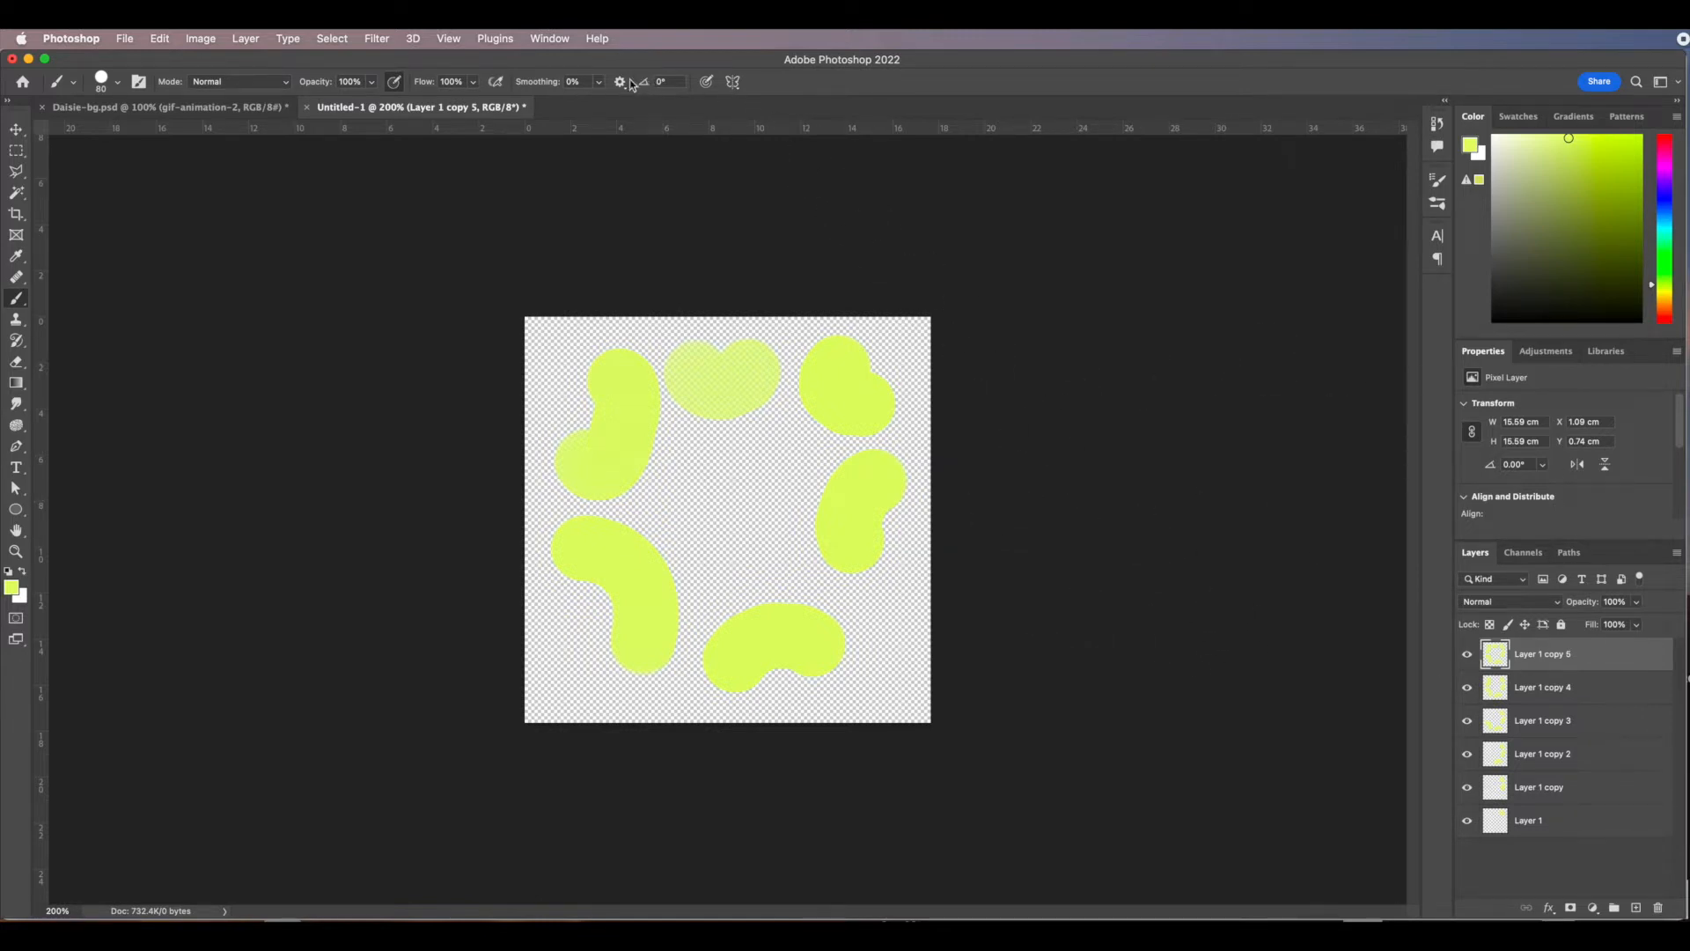
# Show the Timeline again and create a frame animation for the painted document.
pyautogui.click(554, 40)
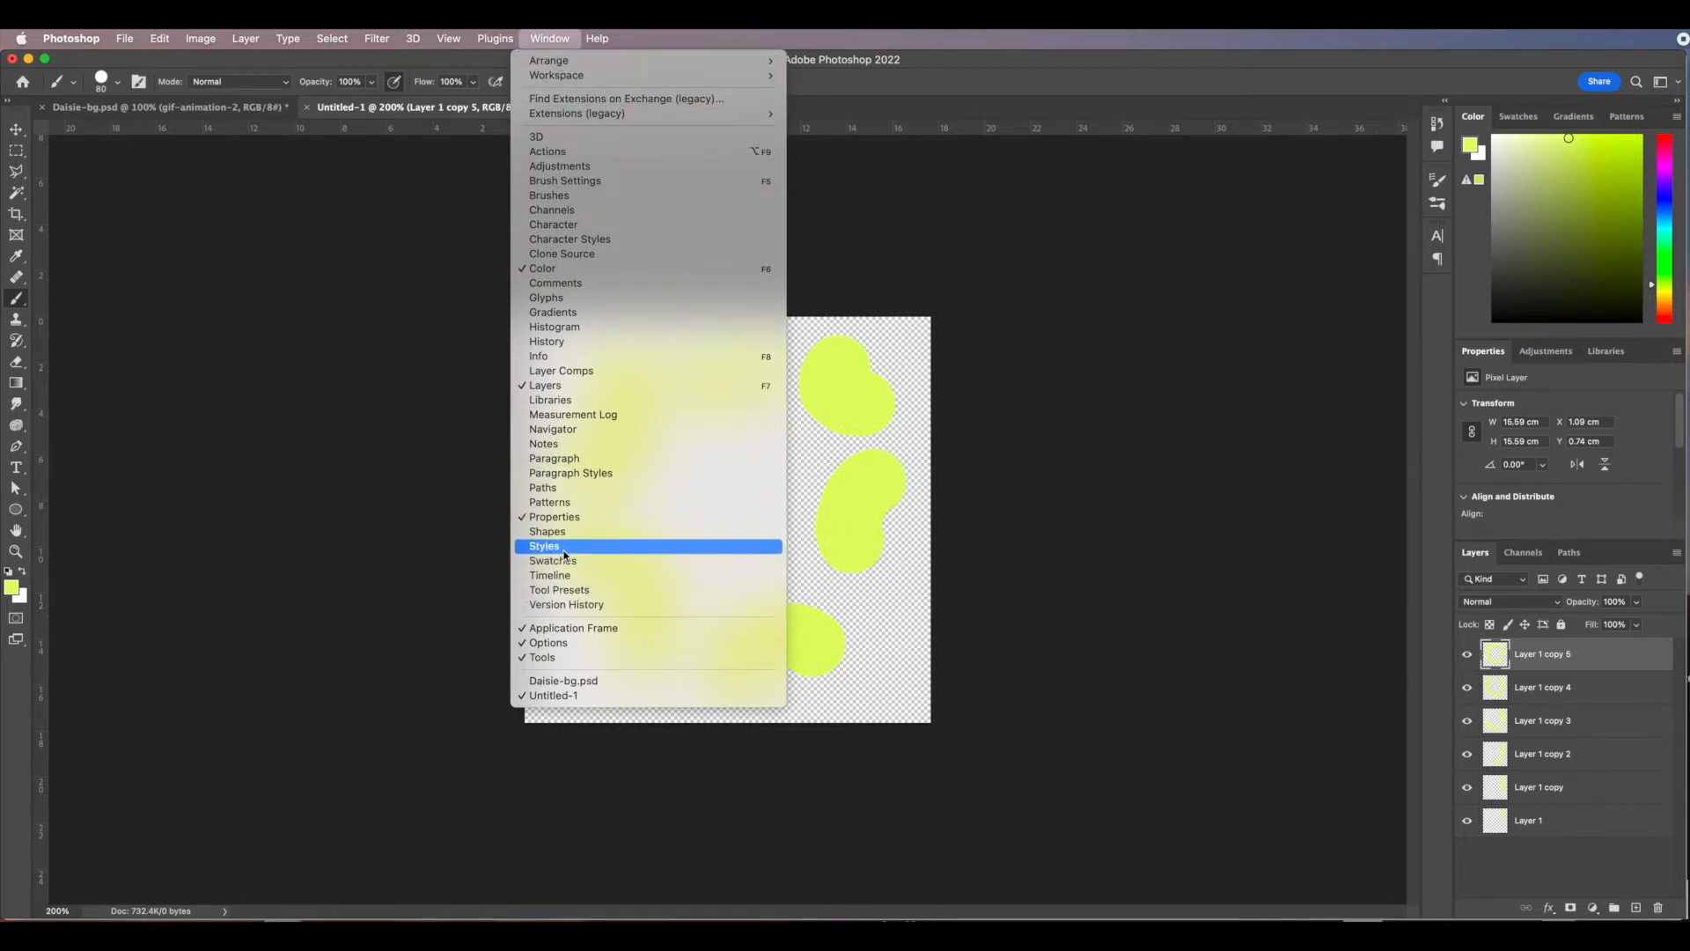
pyautogui.click(566, 578)
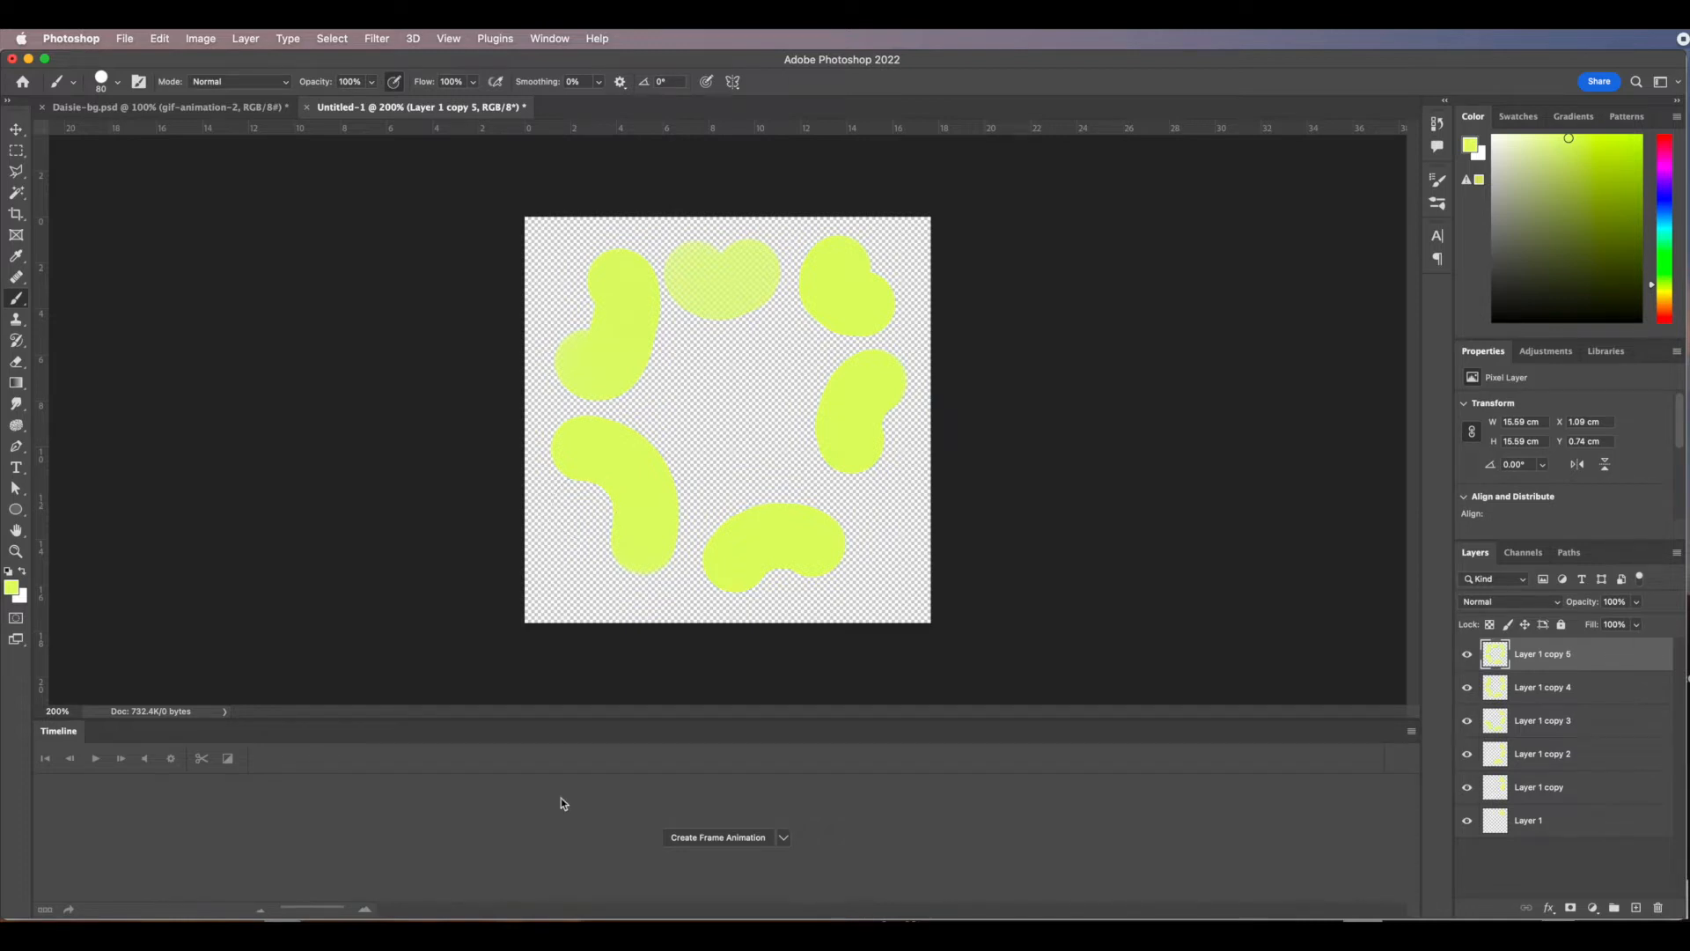
pyautogui.click(783, 839)
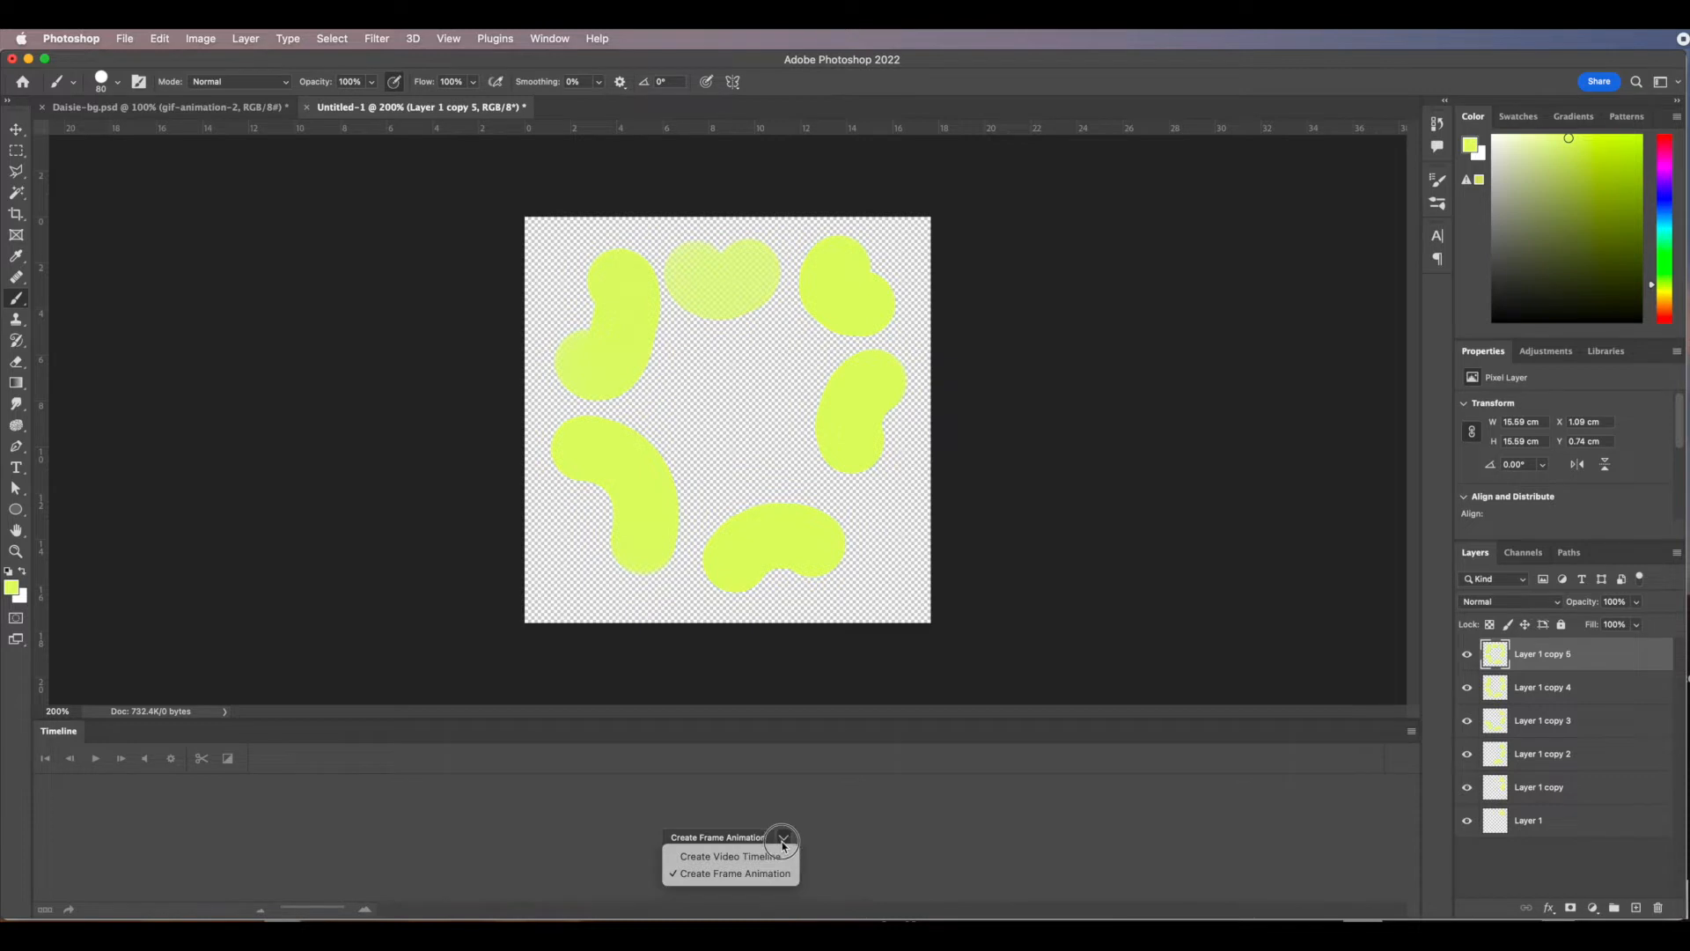
pyautogui.click(729, 877)
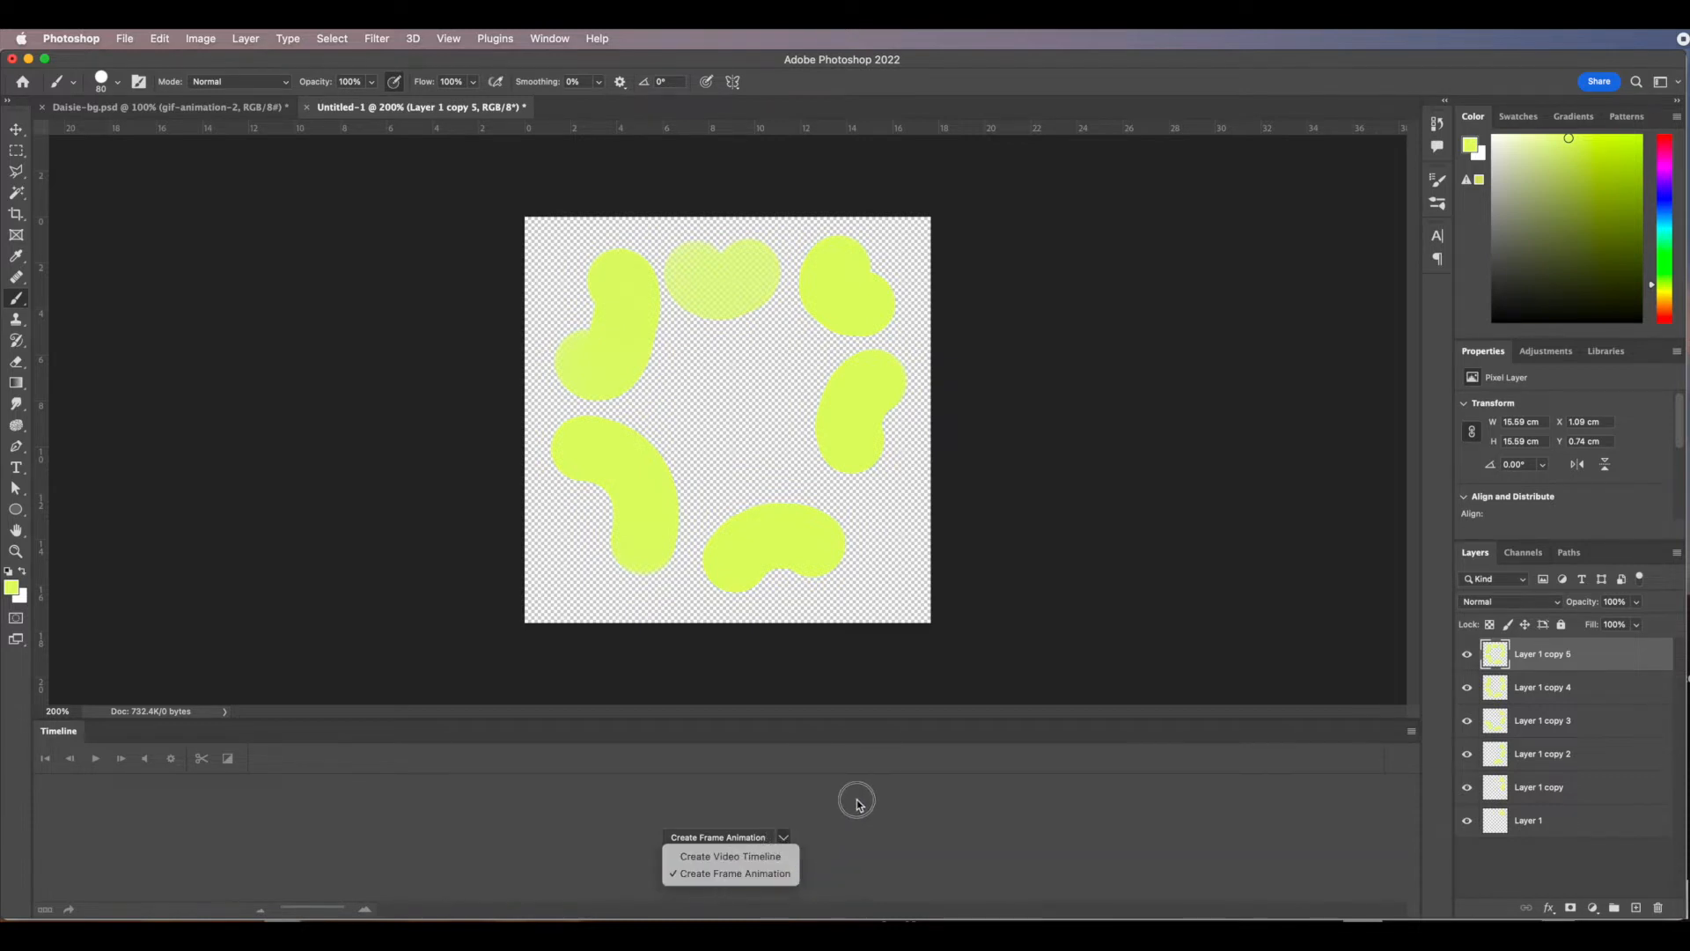
pyautogui.click(716, 837)
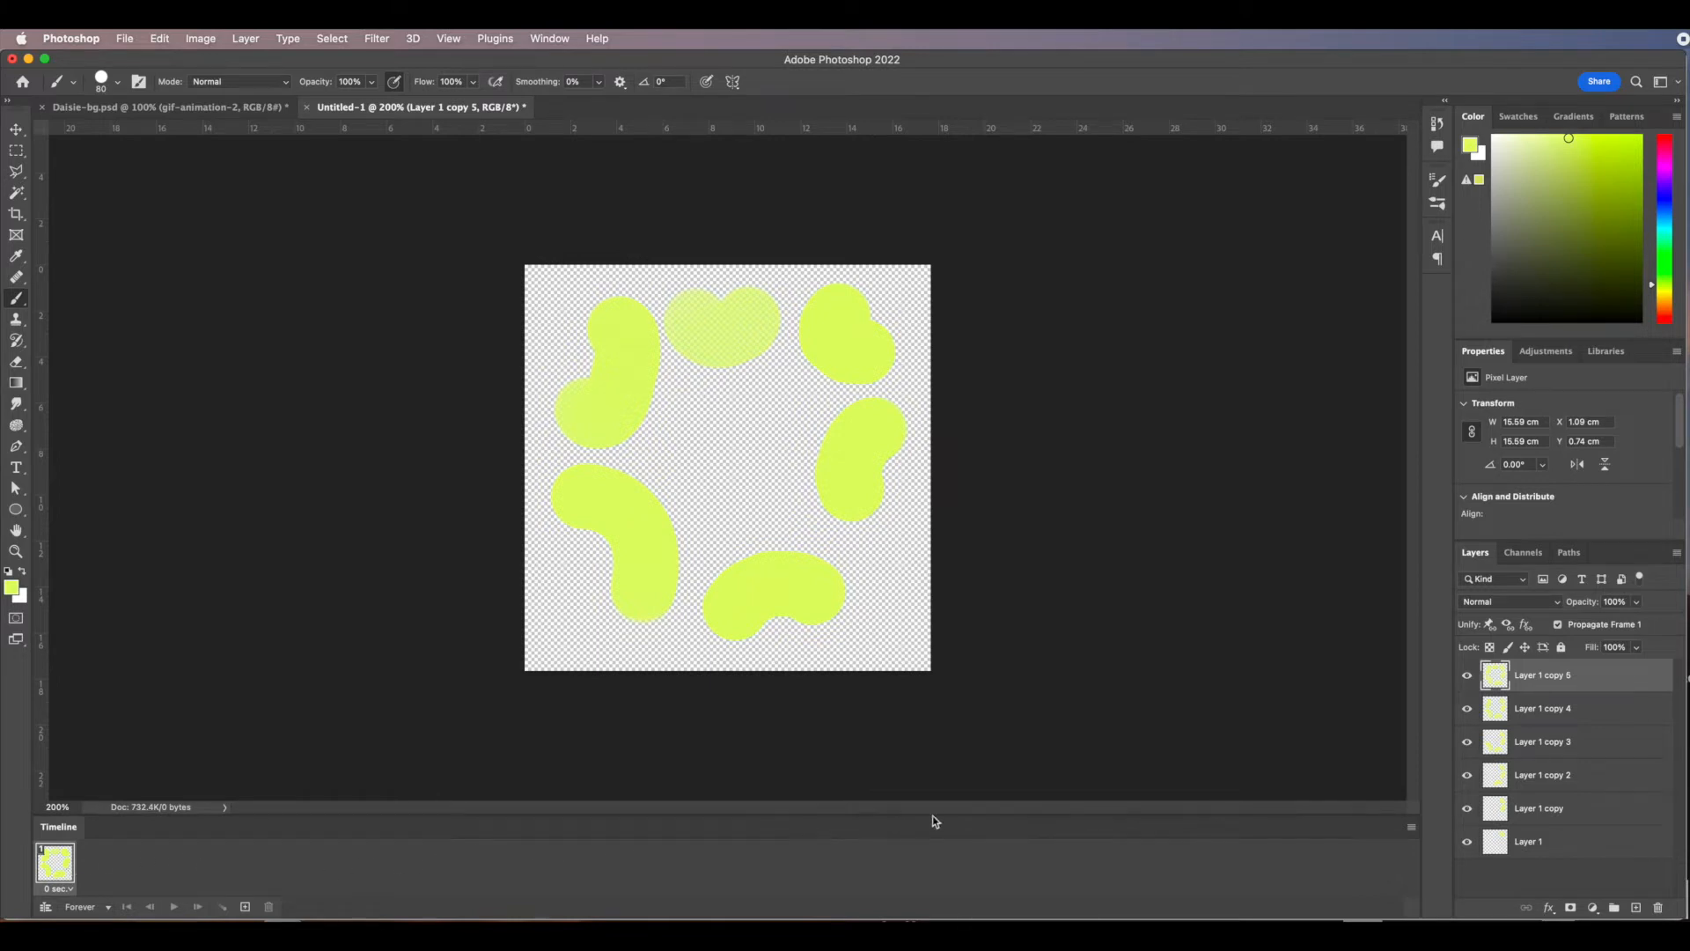
pyautogui.click(1412, 828)
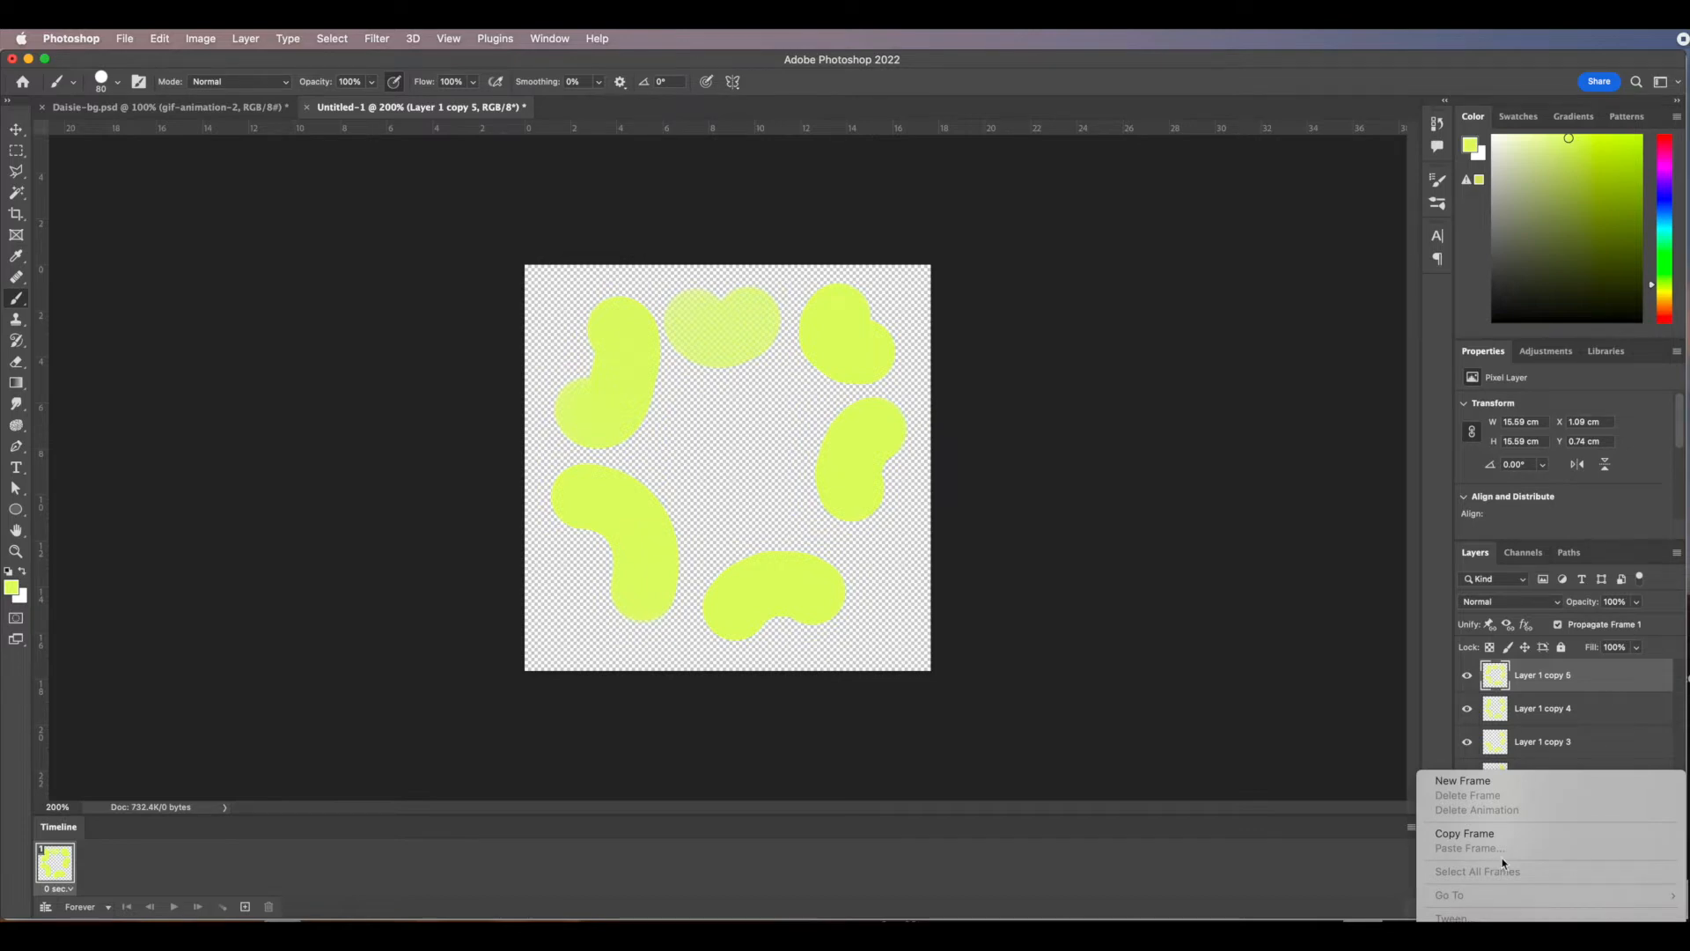
pyautogui.click(1368, 819)
pyautogui.click(1686, 919)
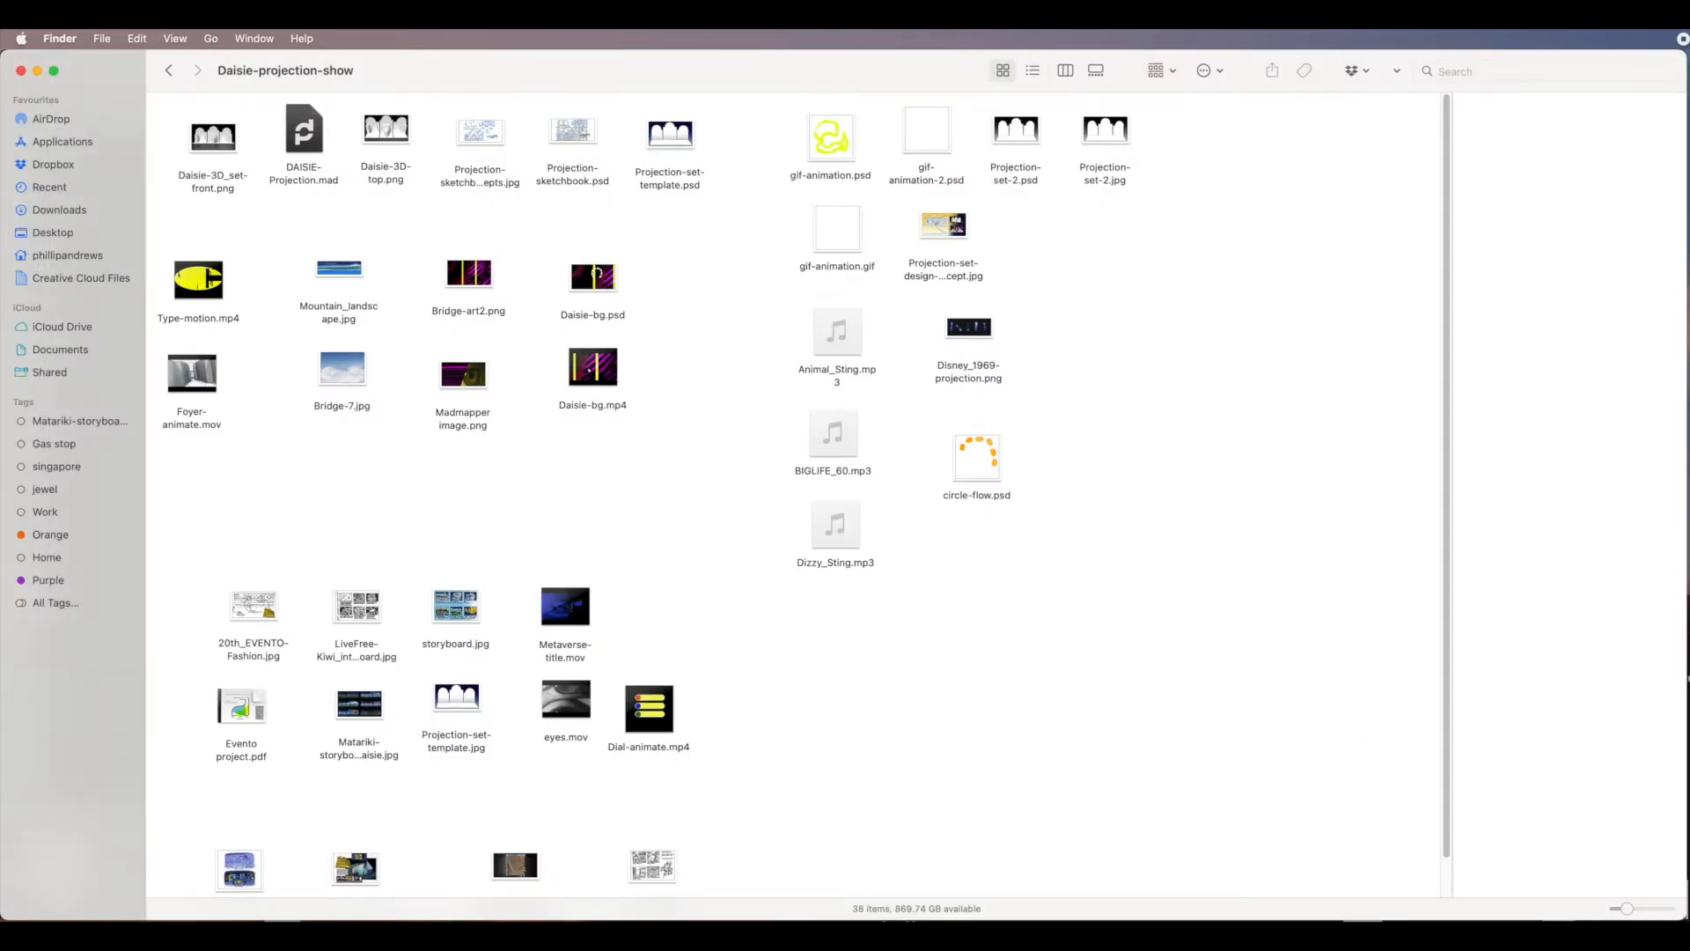
pyautogui.press('super+Tab')
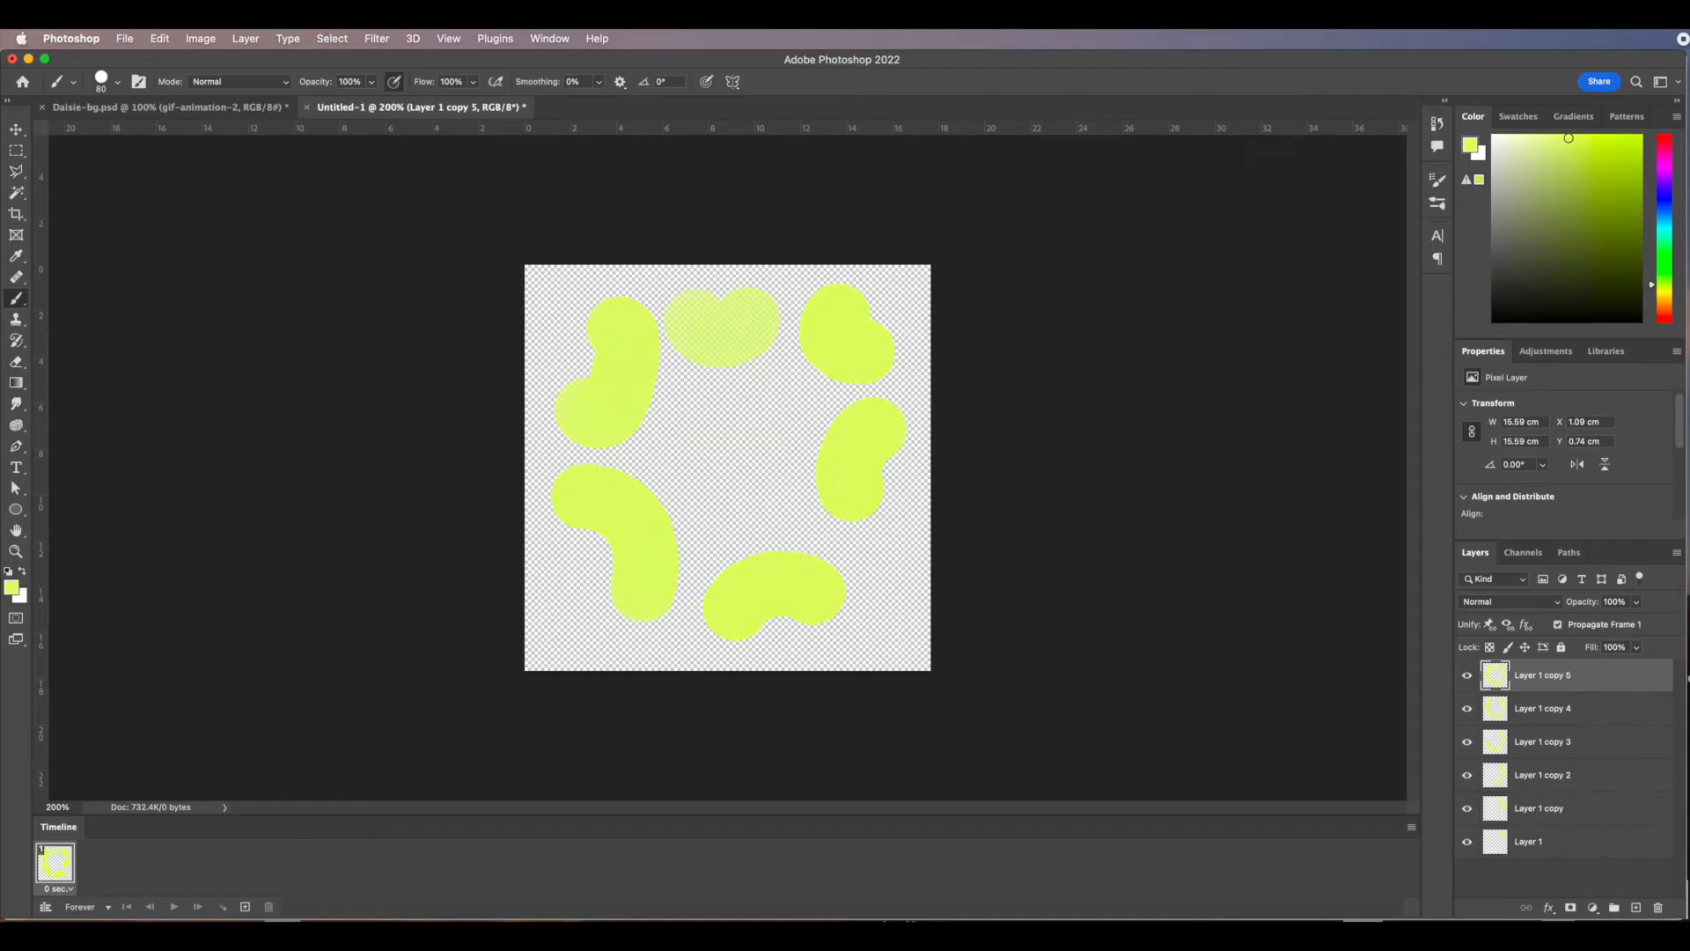
# Shorten the window temporarily to make timeline frames from the layers, and play the frame animation as a preview.
pyautogui.moveTo(1681, 911); pyautogui.dragTo(1675, 655)
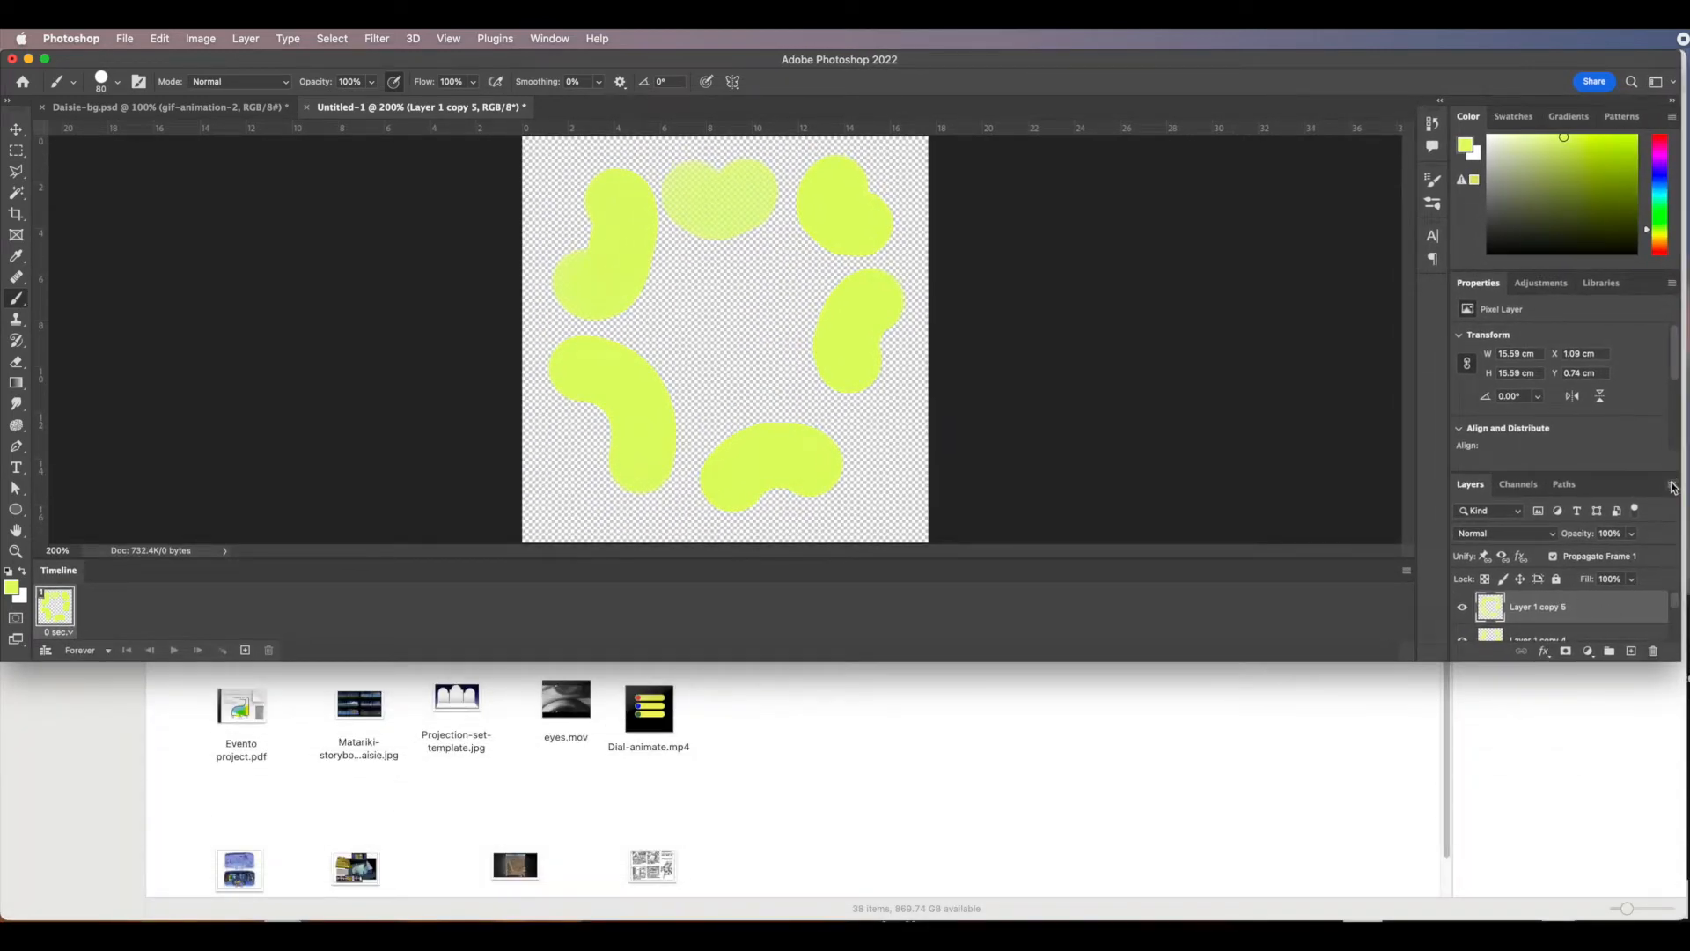
pyautogui.click(1406, 570)
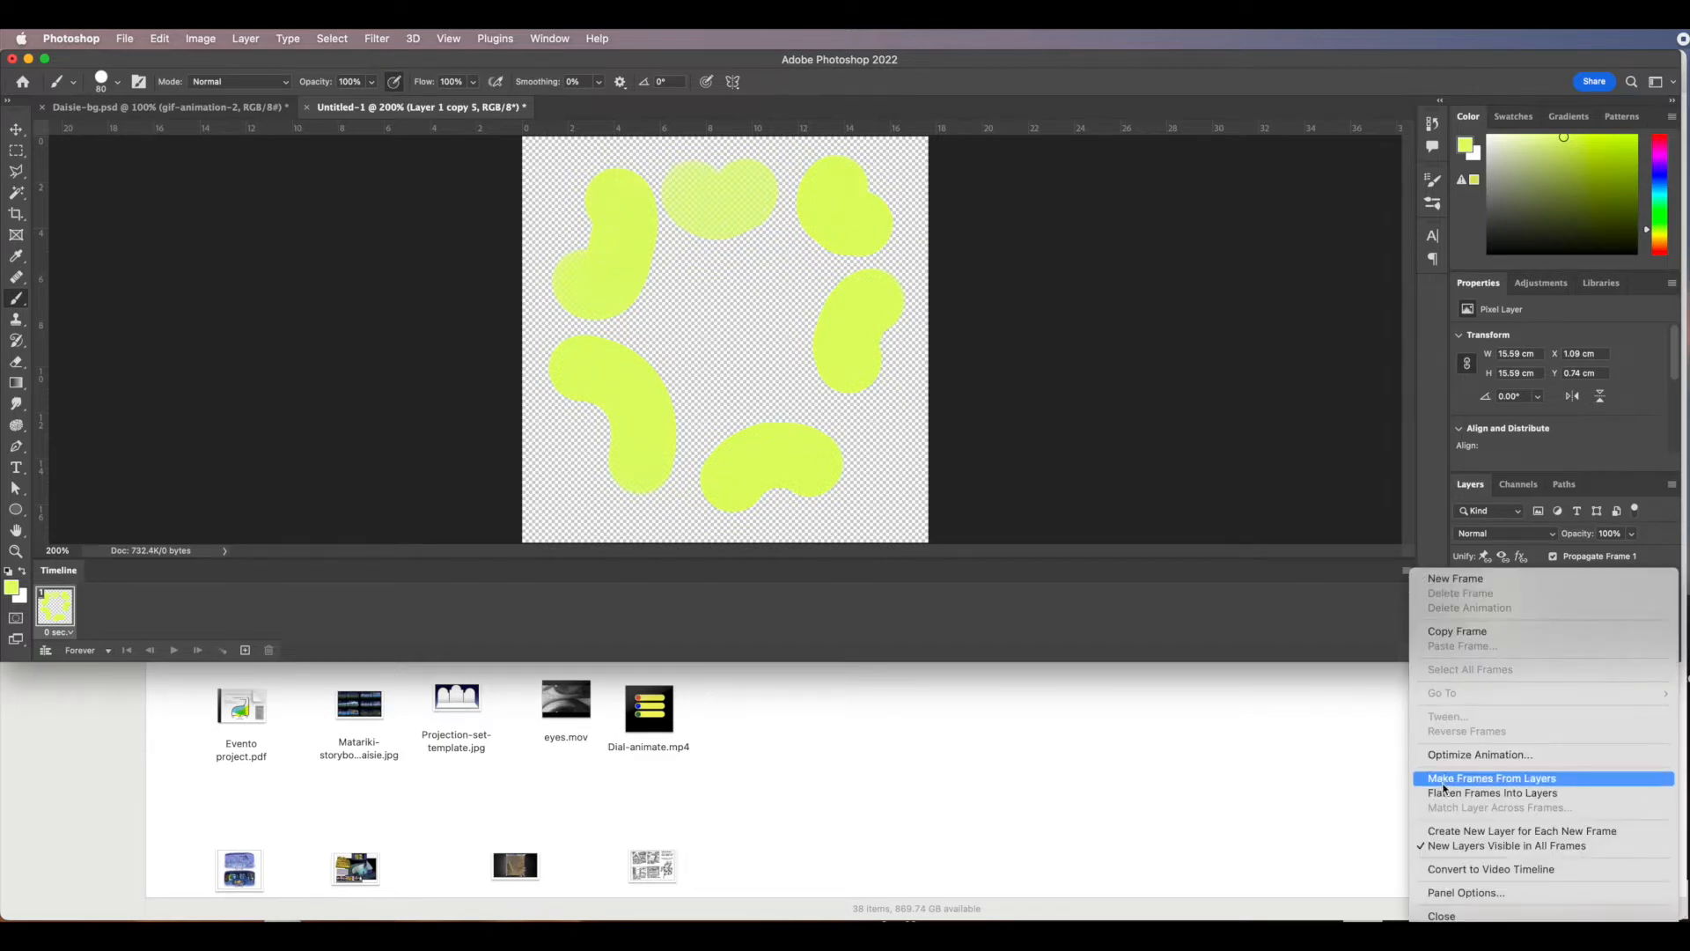
pyautogui.click(1520, 782)
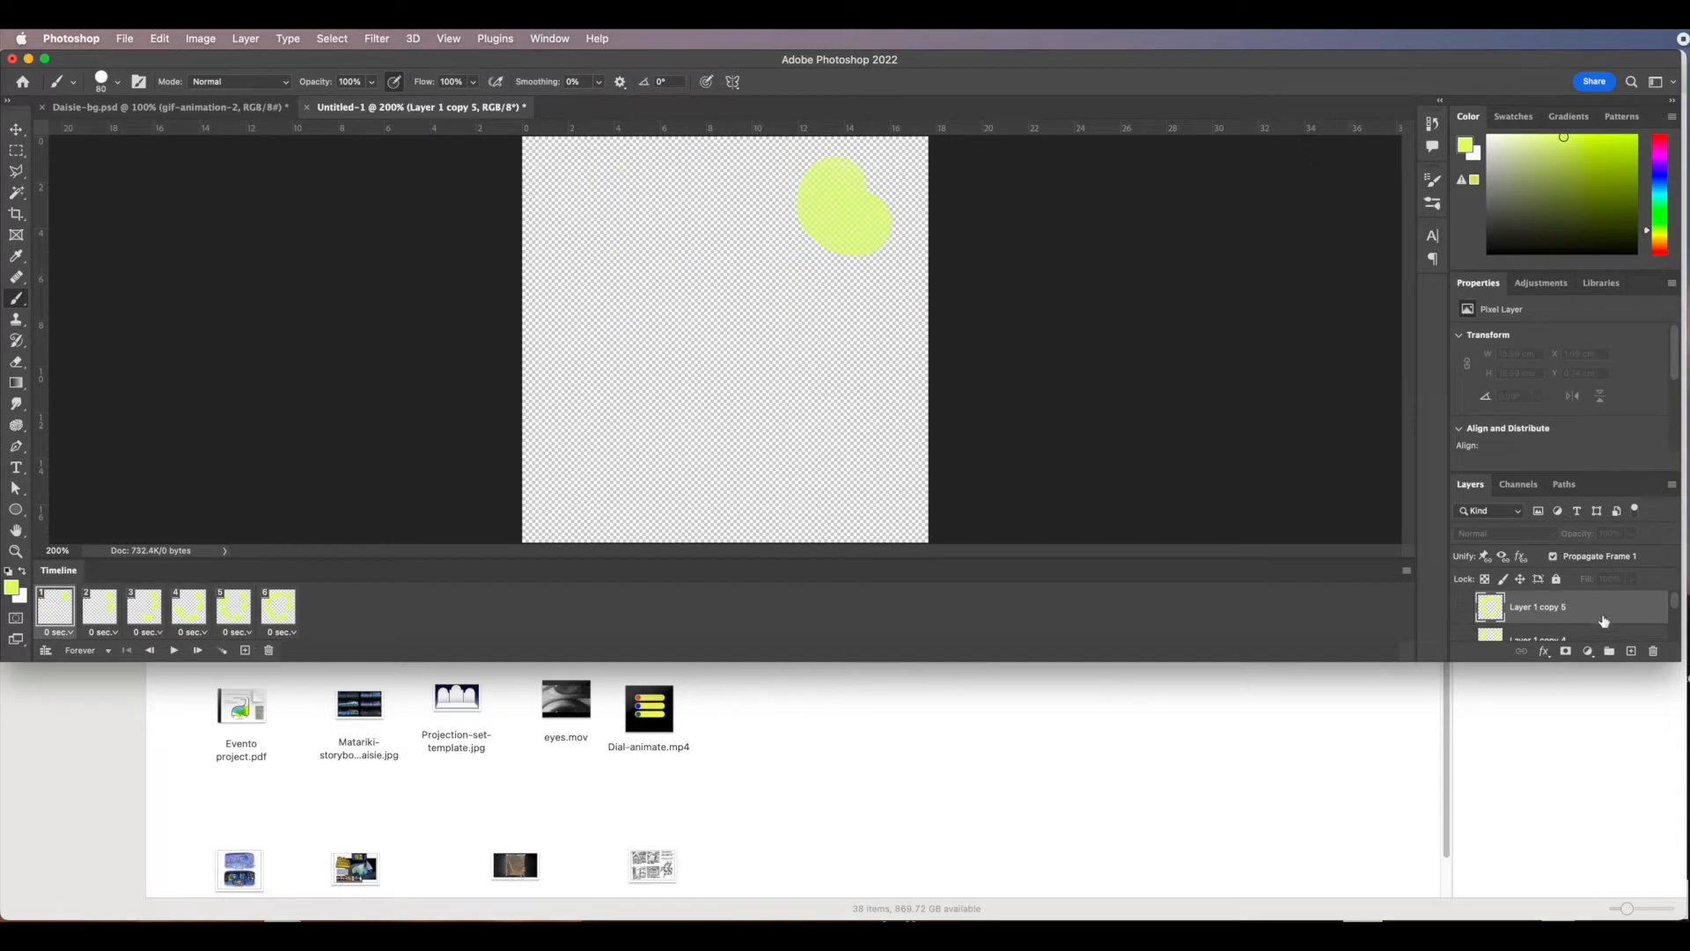
pyautogui.moveTo(1676, 660); pyautogui.dragTo(1682, 918)
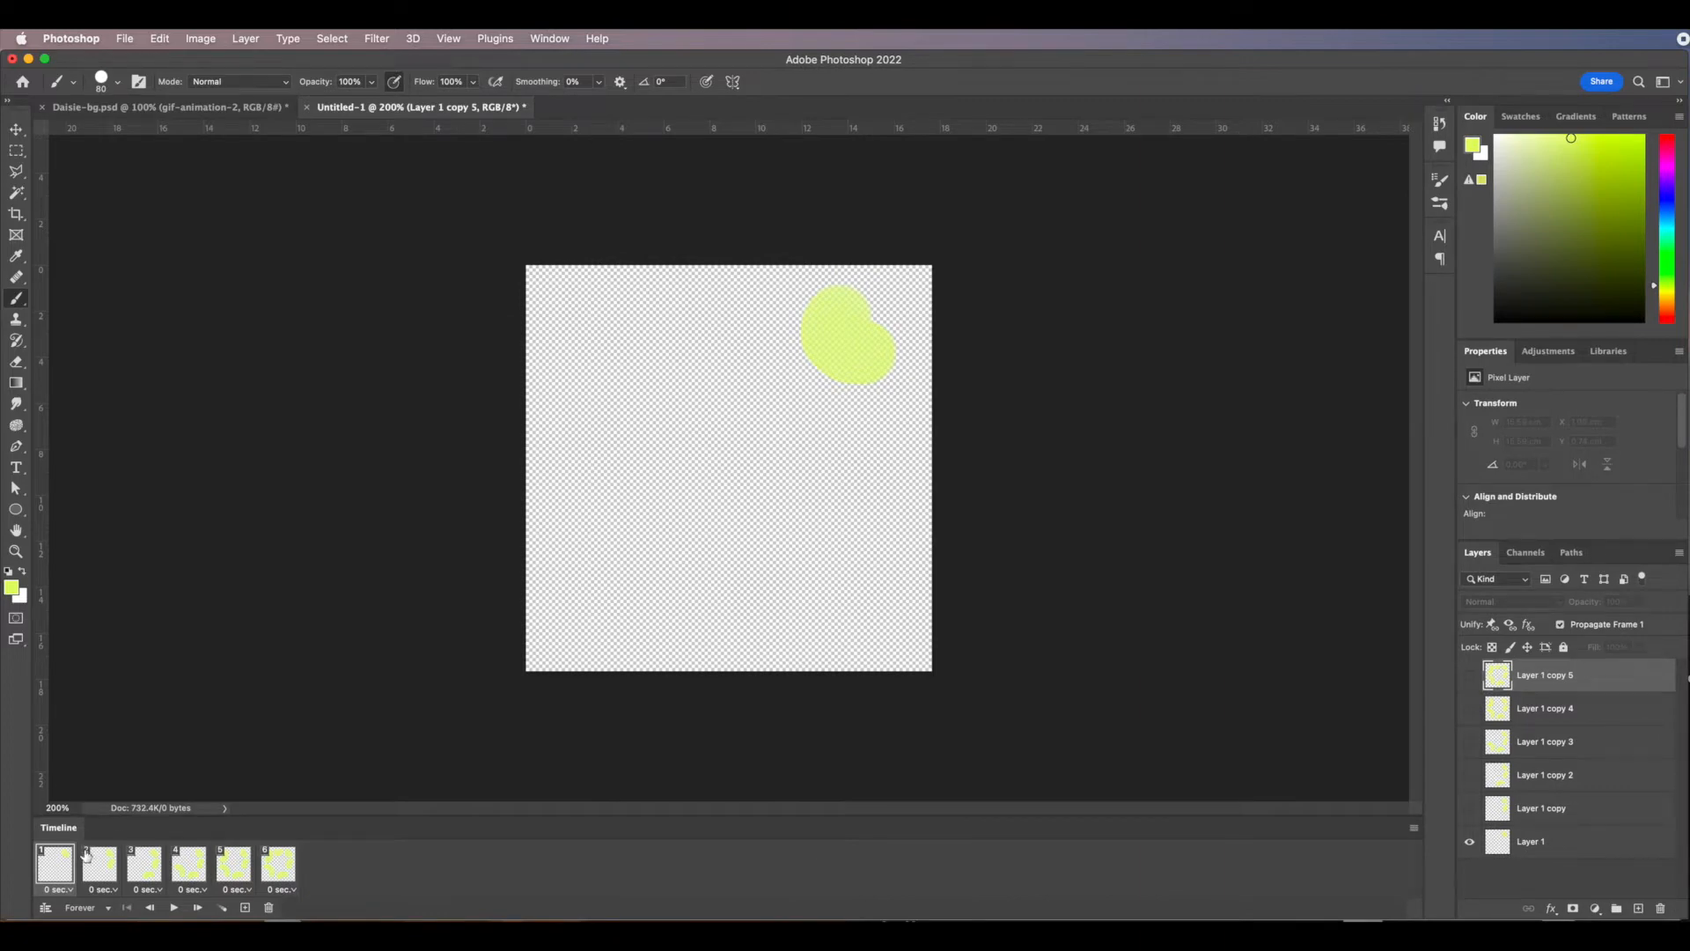
pyautogui.click(174, 908)
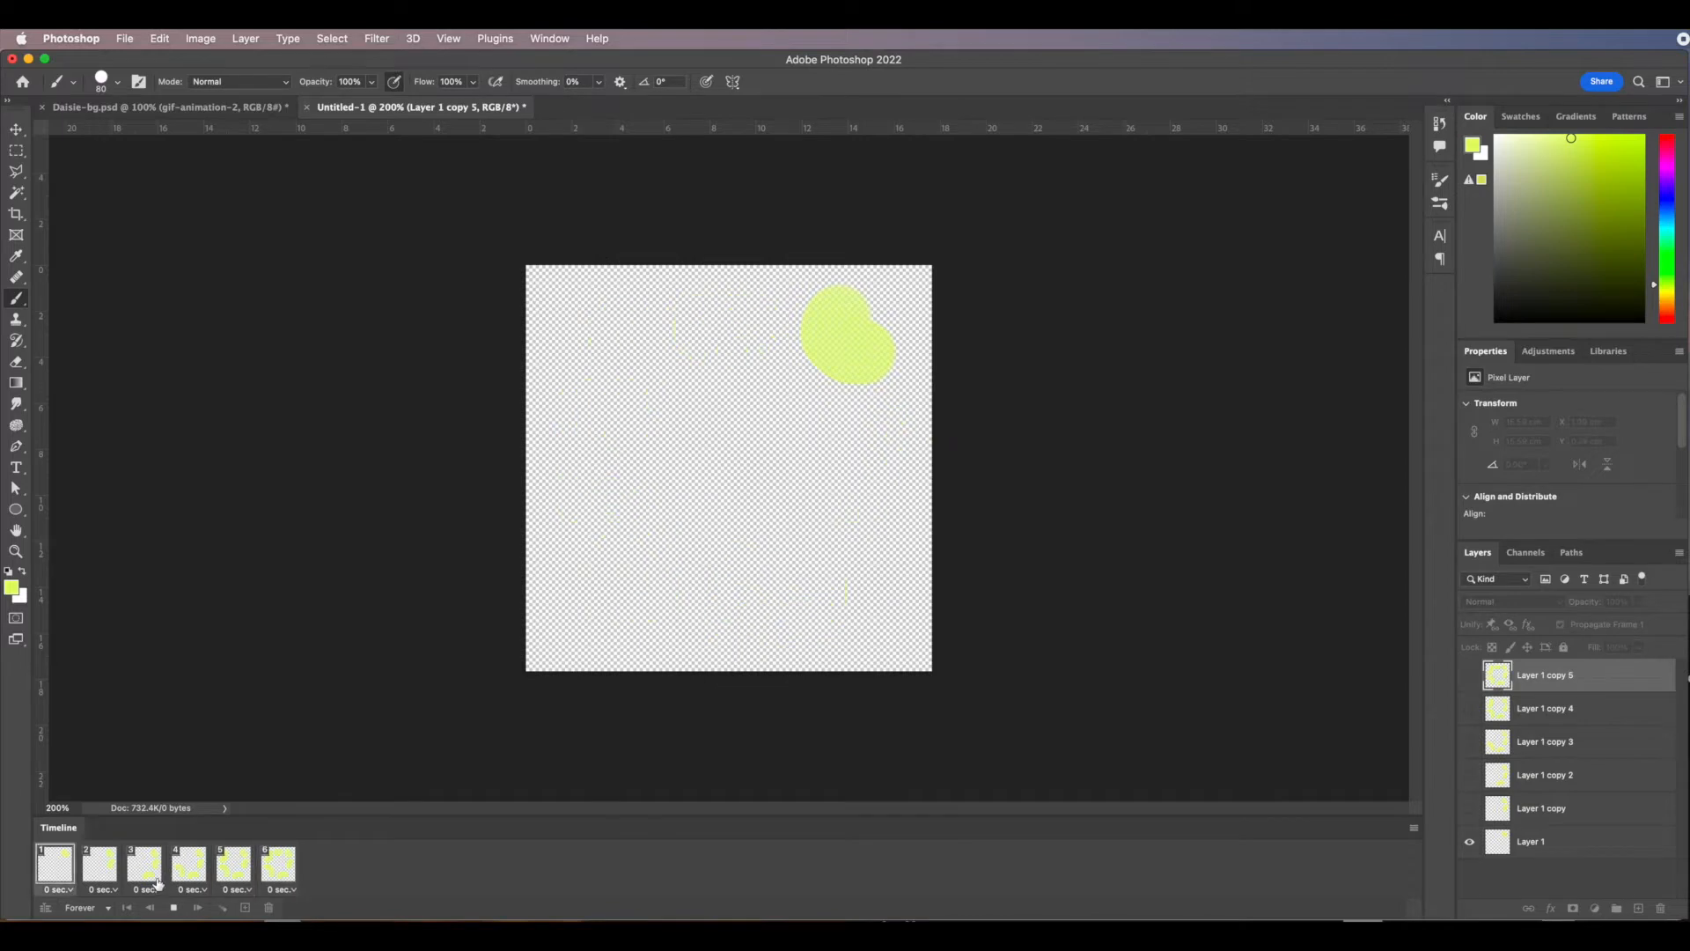
pyautogui.click(174, 908)
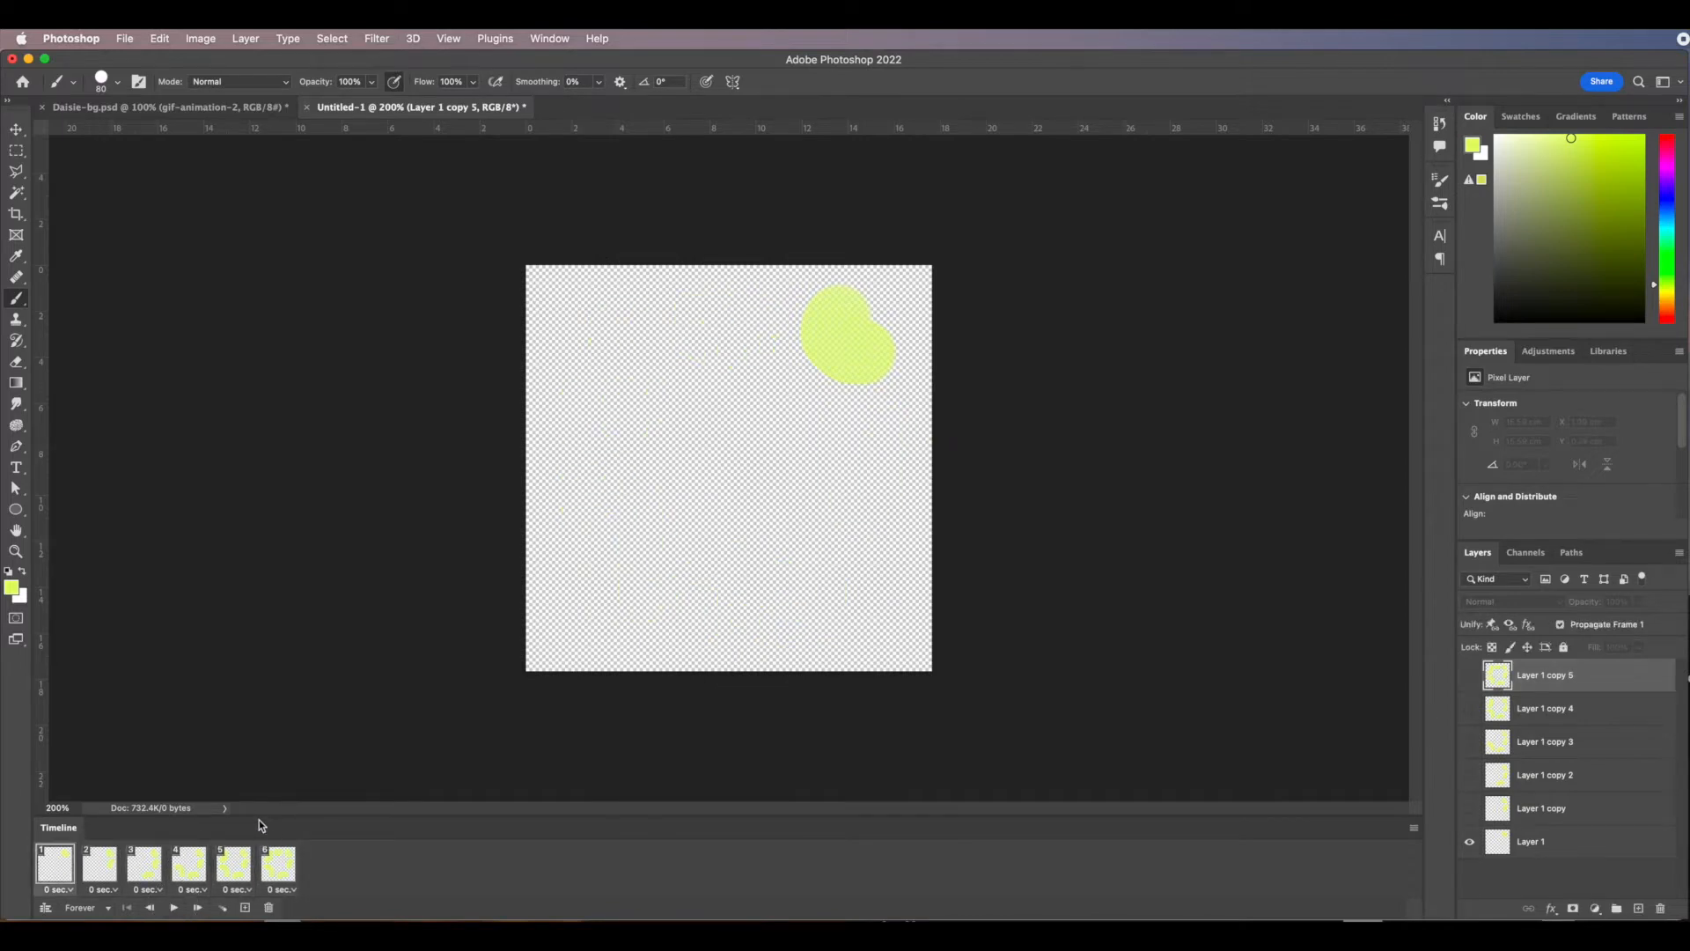
# Set the delay of all six timeline frames to 0.2 seconds and play the animation as a preview.
pyautogui.click(290, 890)
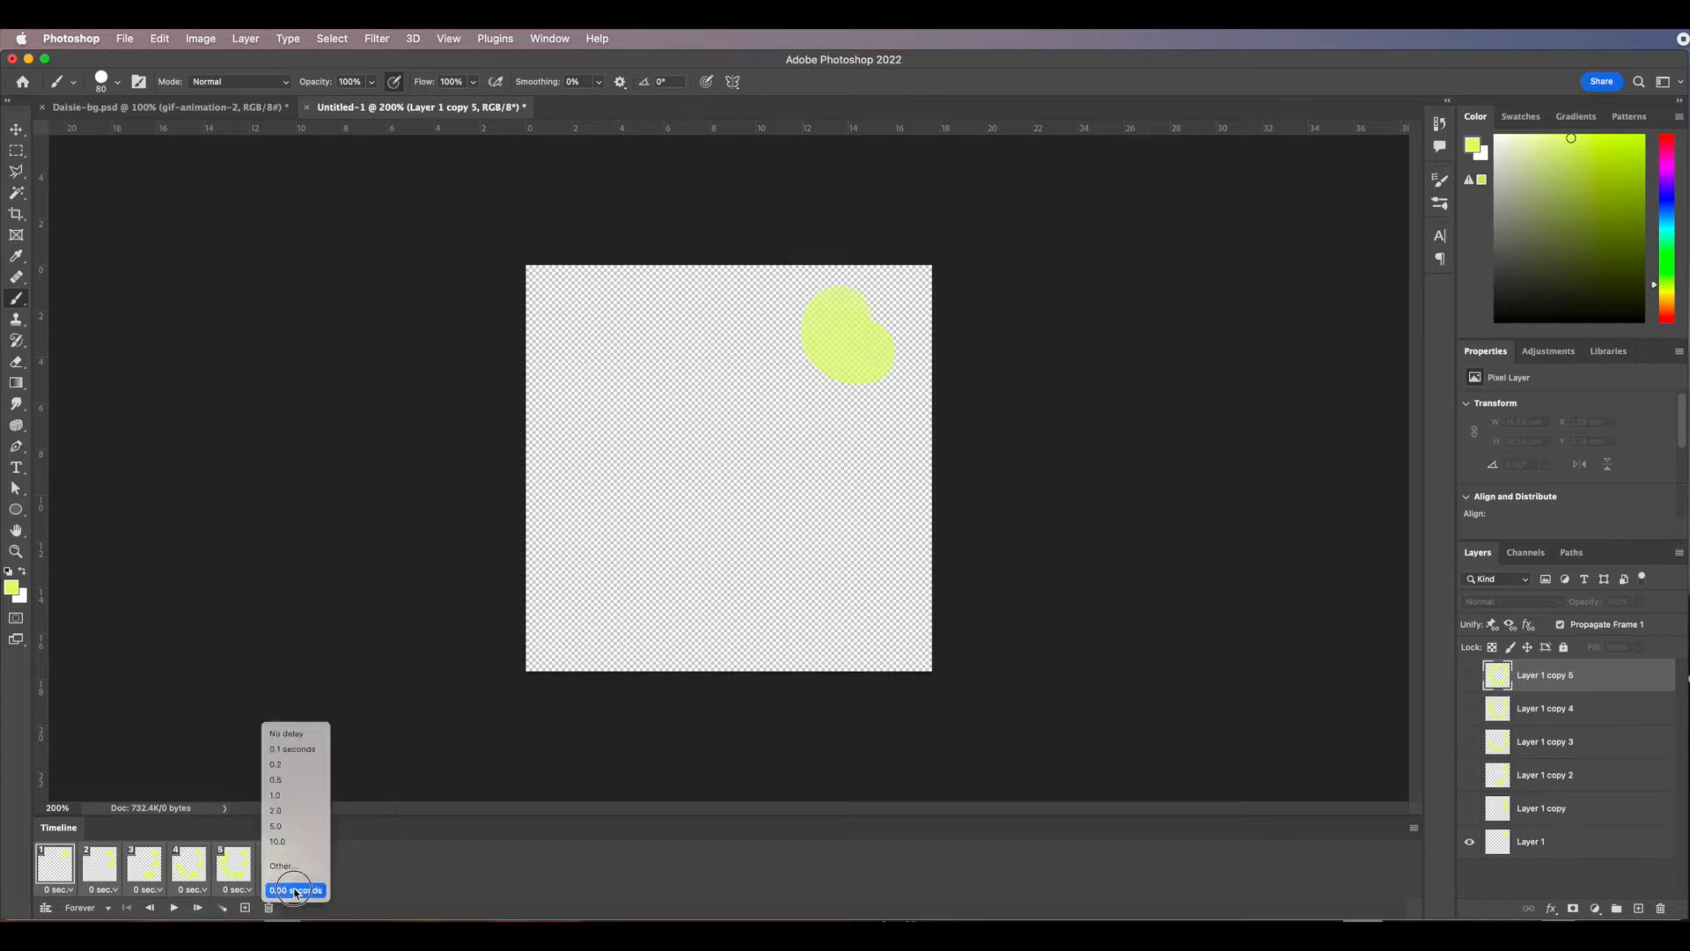
pyautogui.click(277, 766)
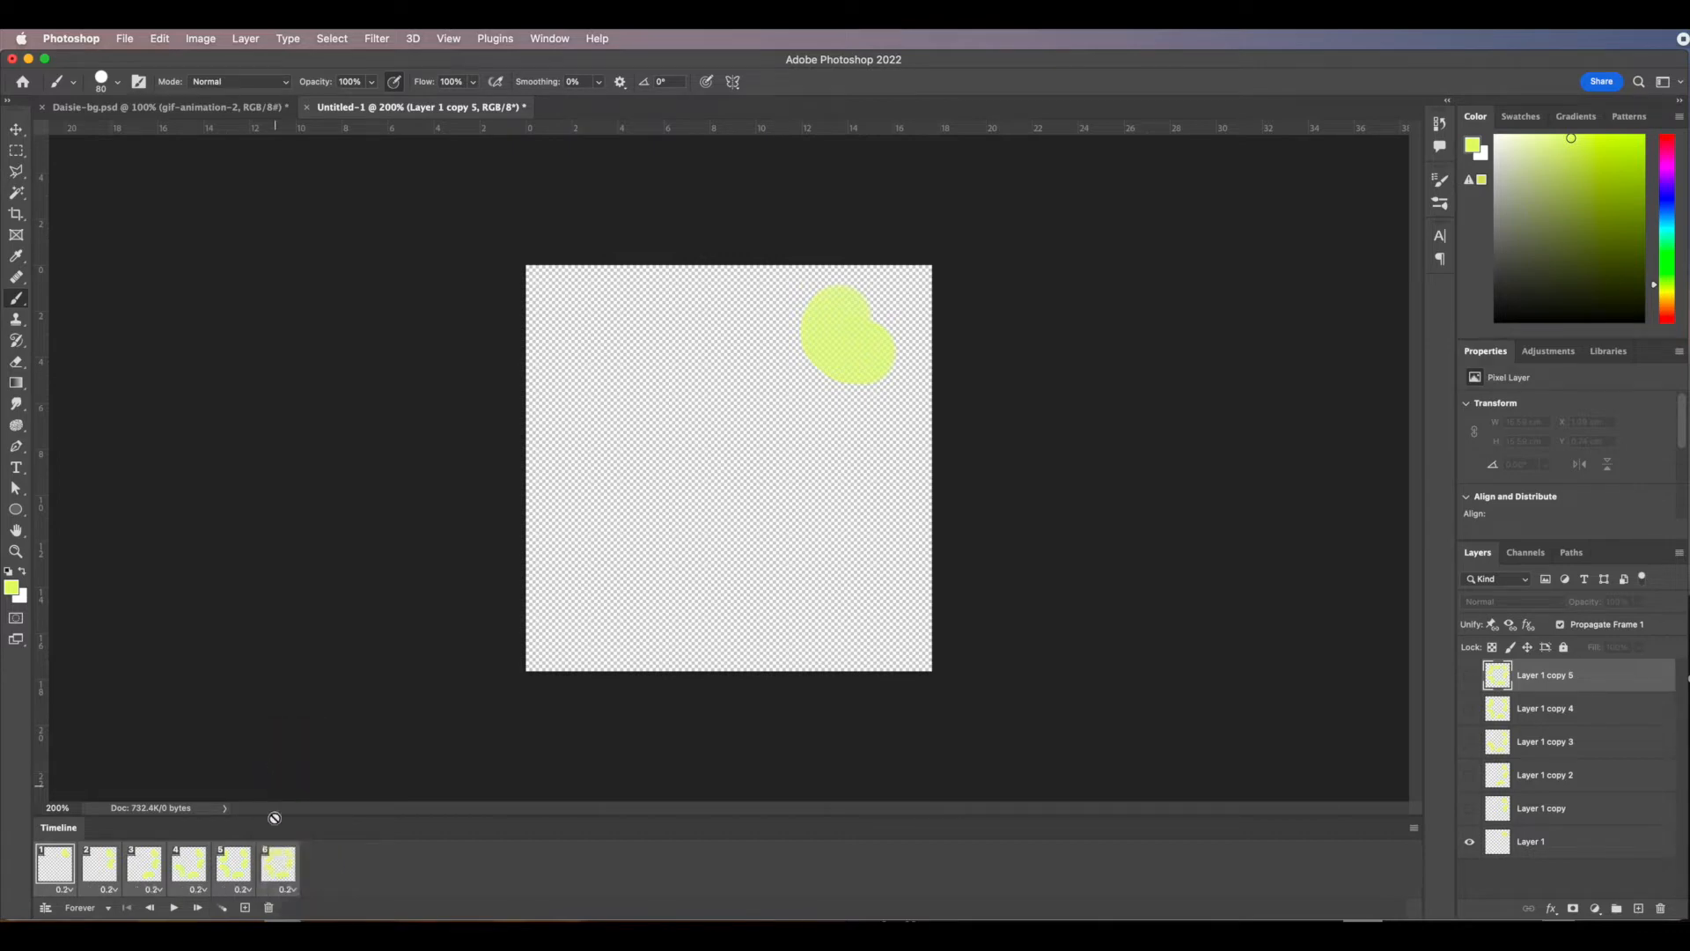
pyautogui.click(174, 909)
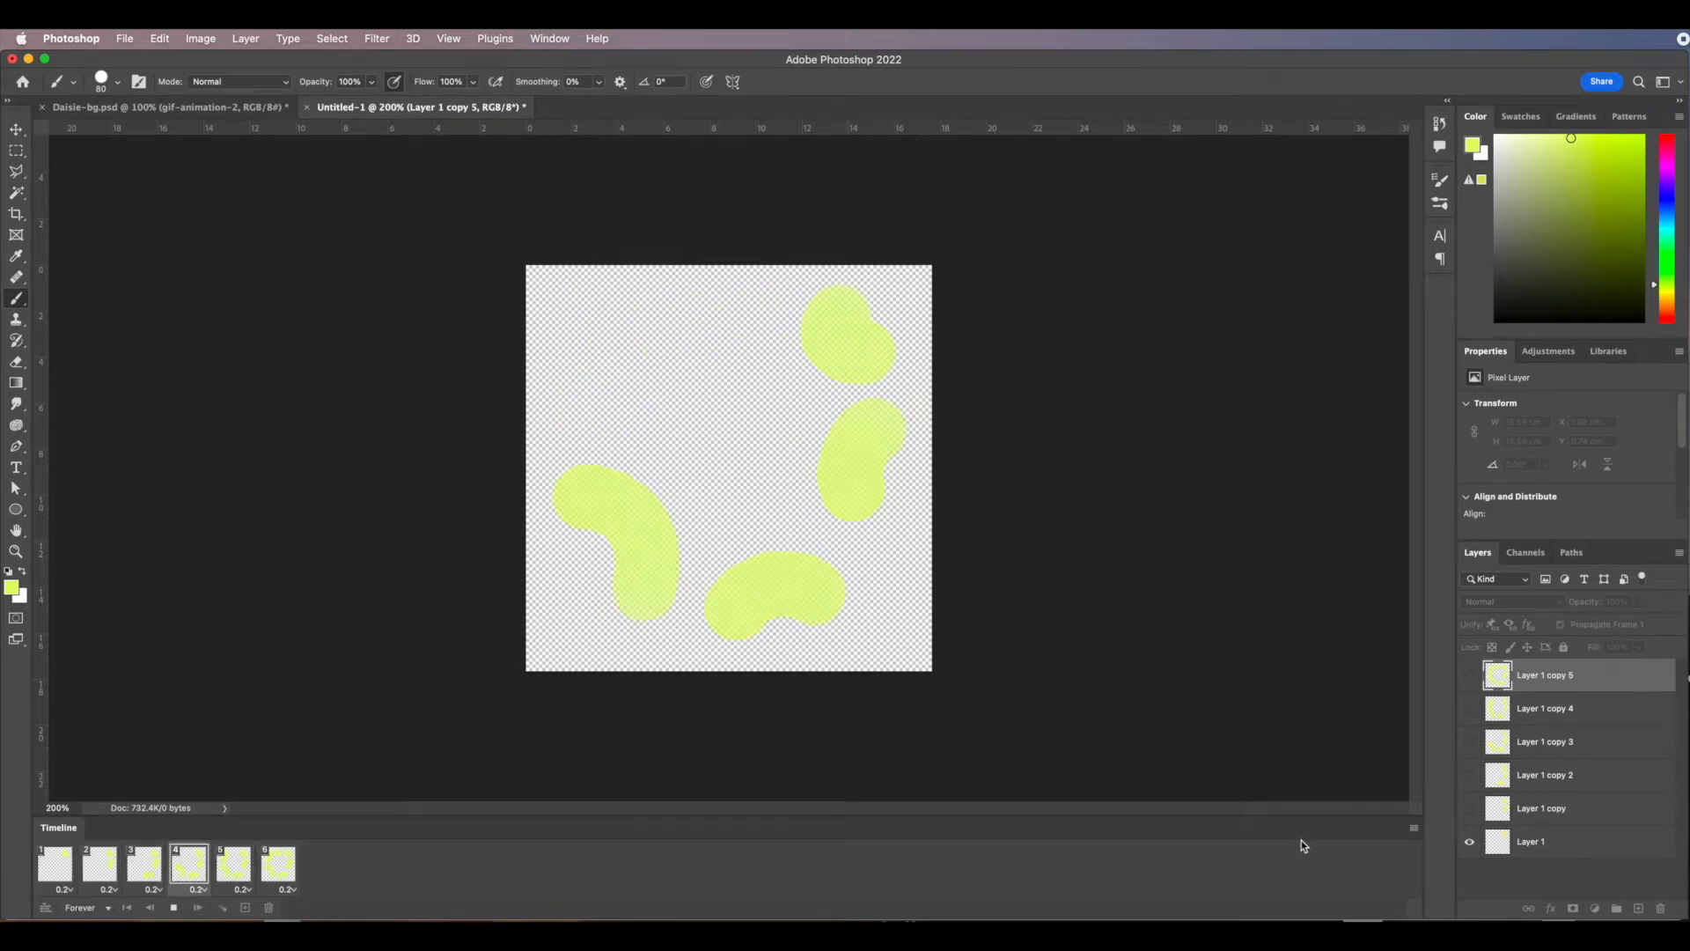
pyautogui.click(174, 908)
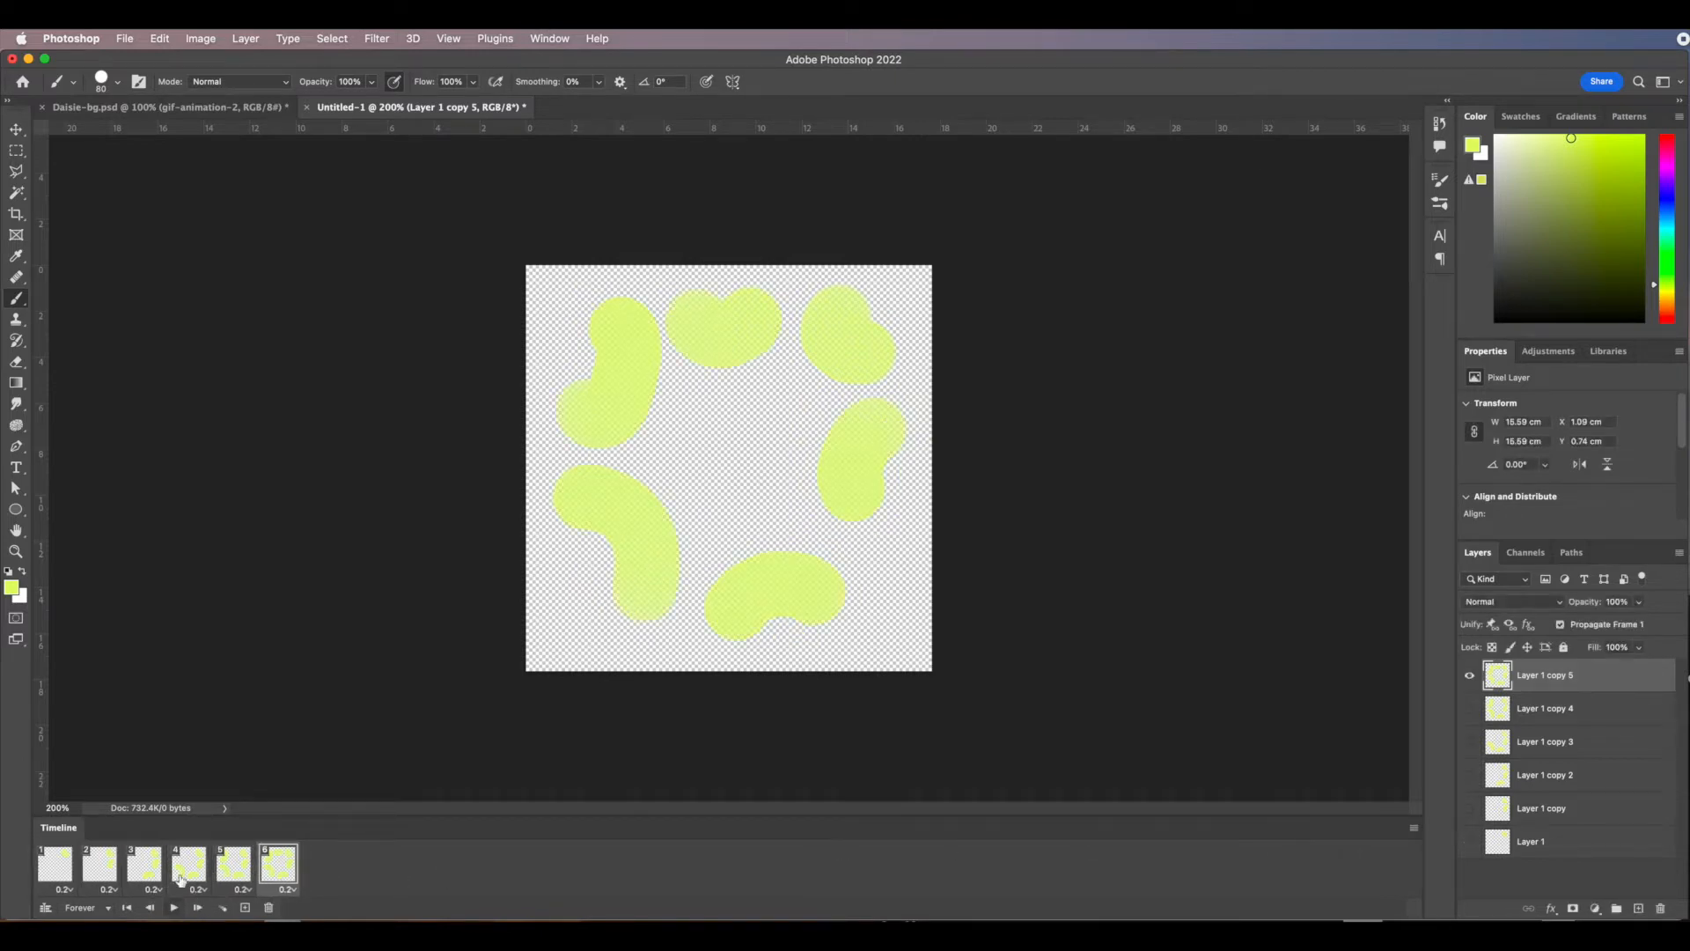
# Save the document on the computer as gif-one.psd in the Daisie-projection-show folder, with Maximize Compatibility on.
pyautogui.click(125, 38)
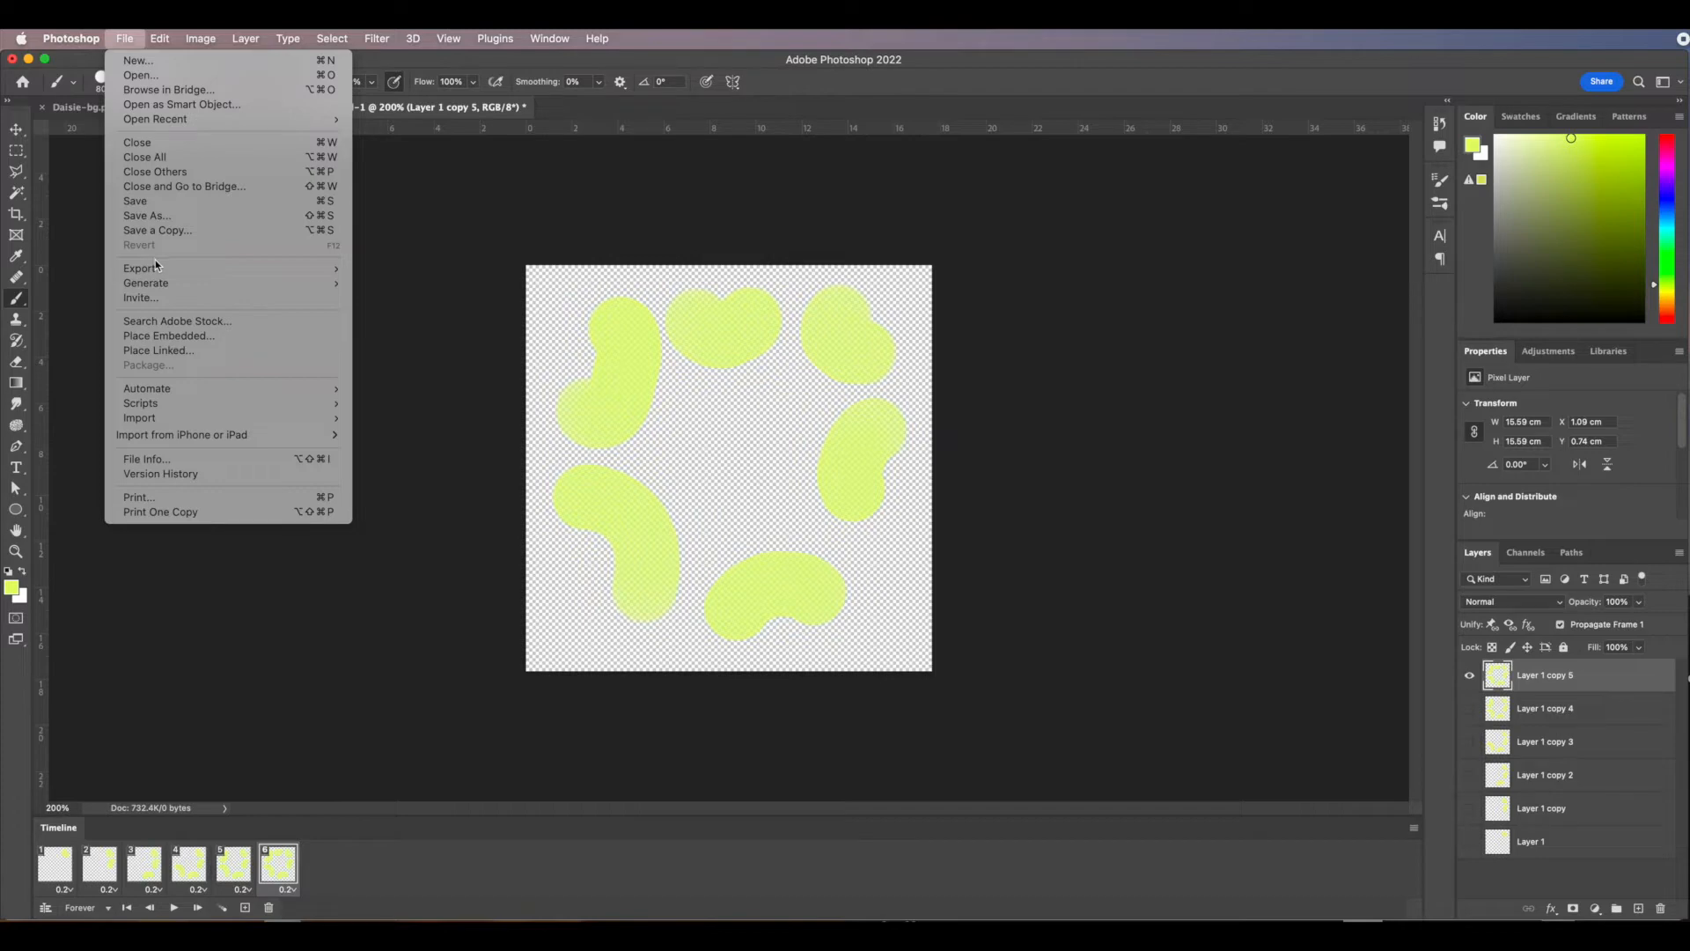
pyautogui.moveTo(158, 264)
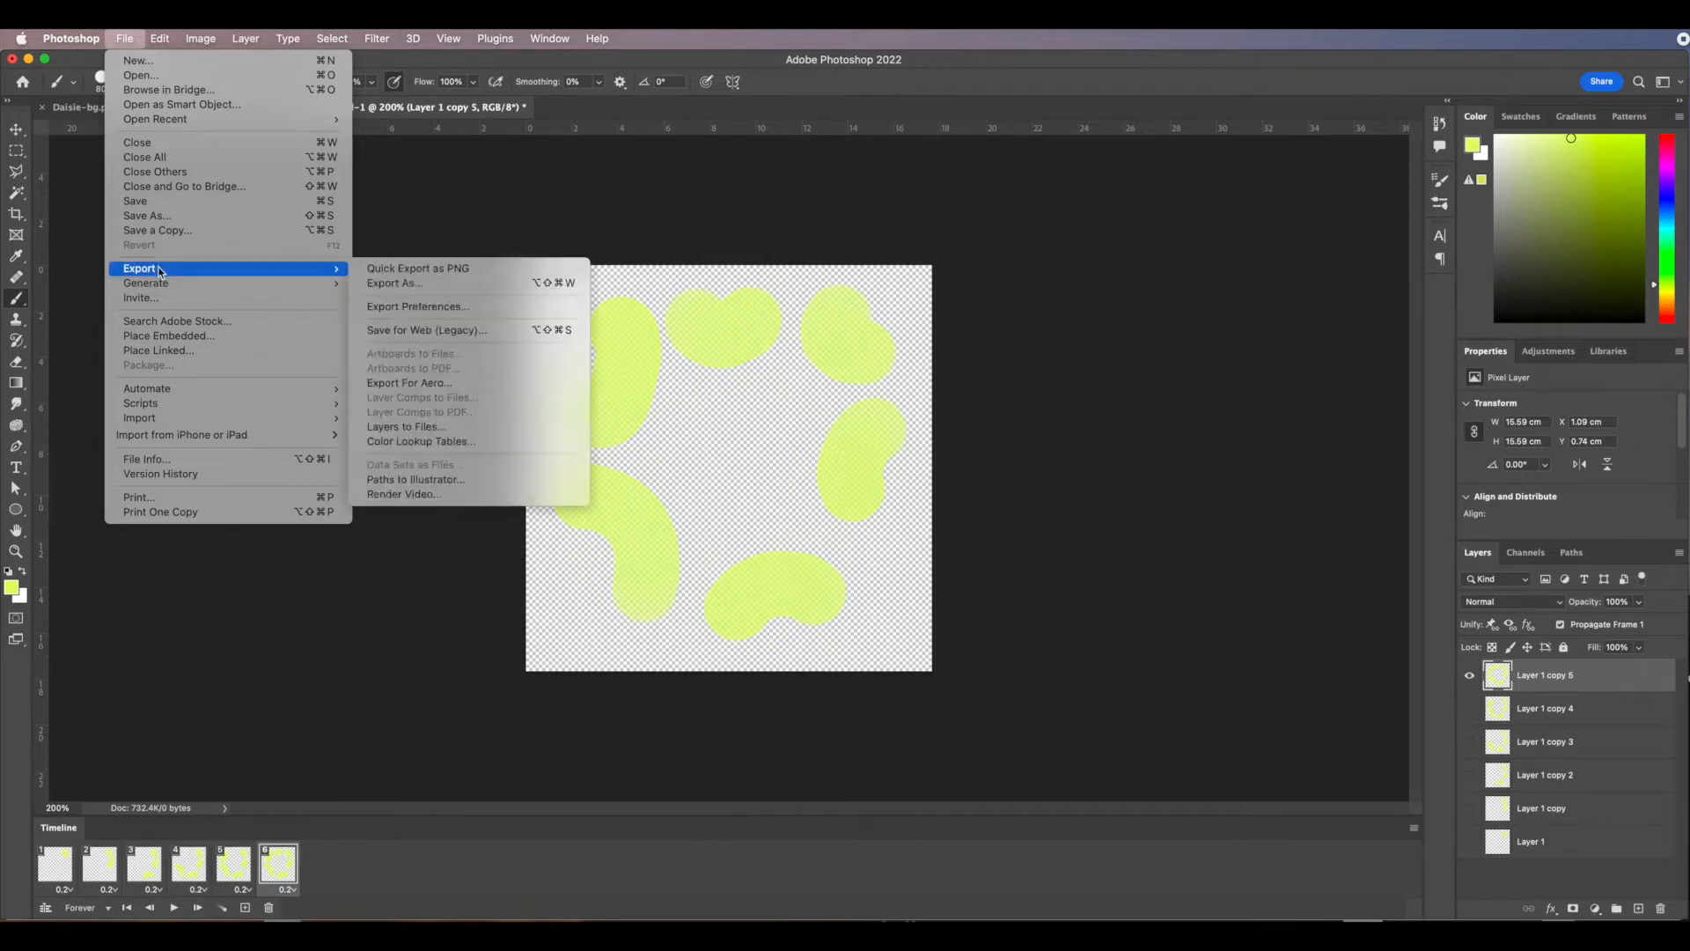
pyautogui.click(154, 202)
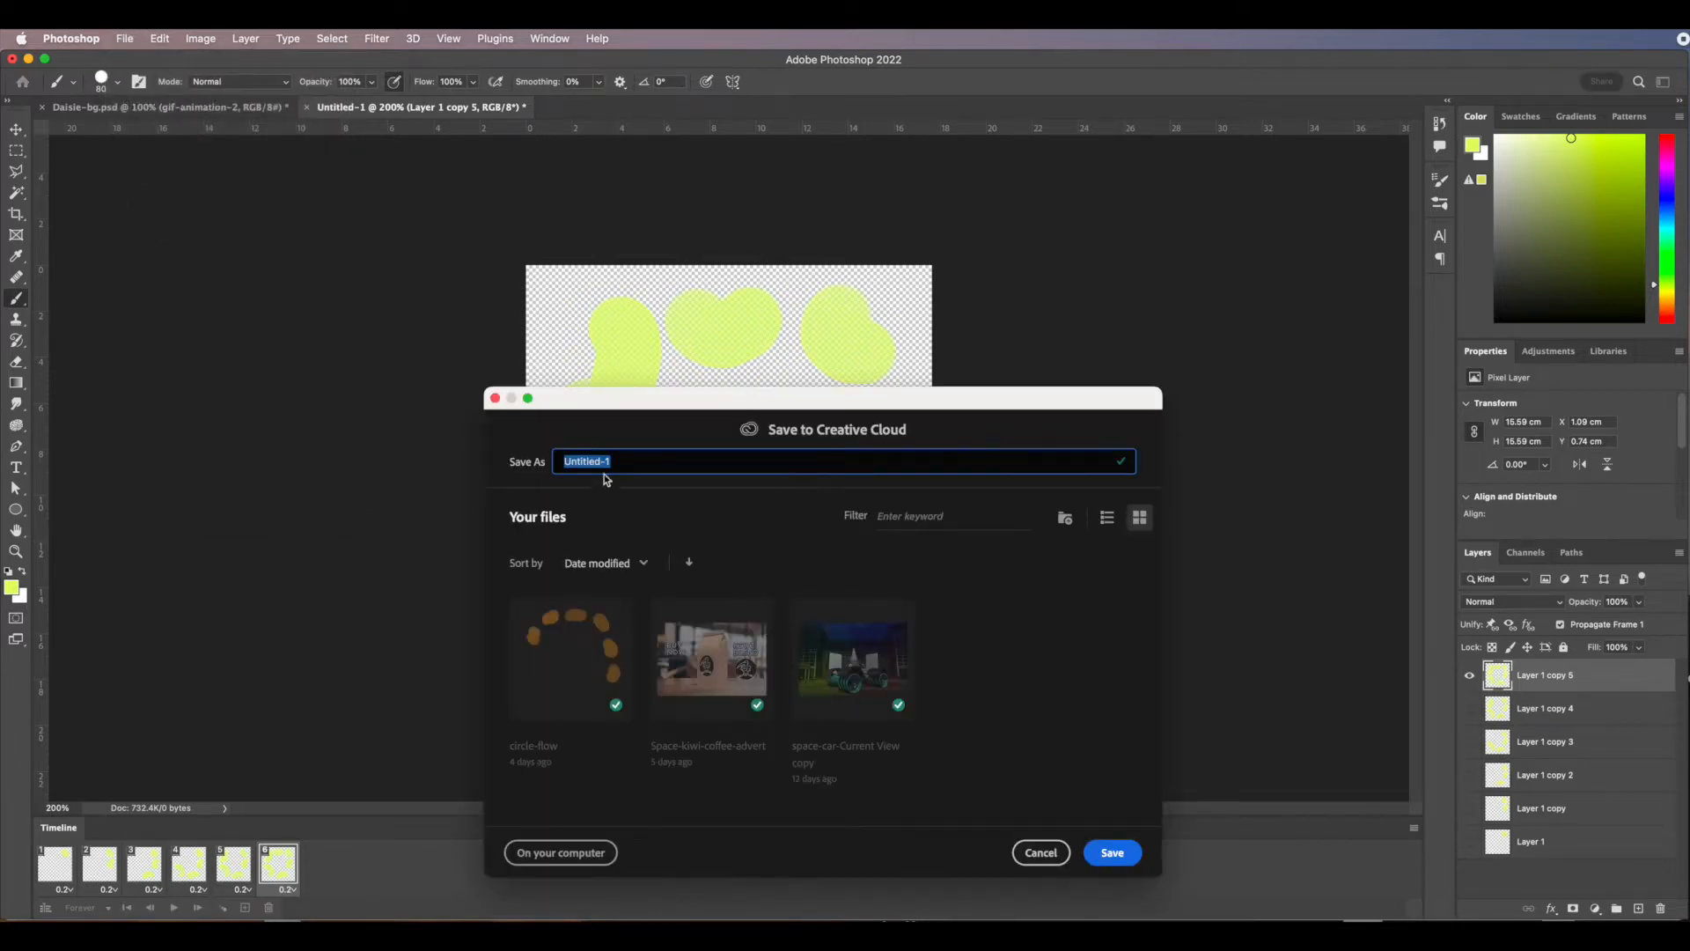
pyautogui.moveTo(627, 463); pyautogui.dragTo(535, 457)
pyautogui.click(553, 853)
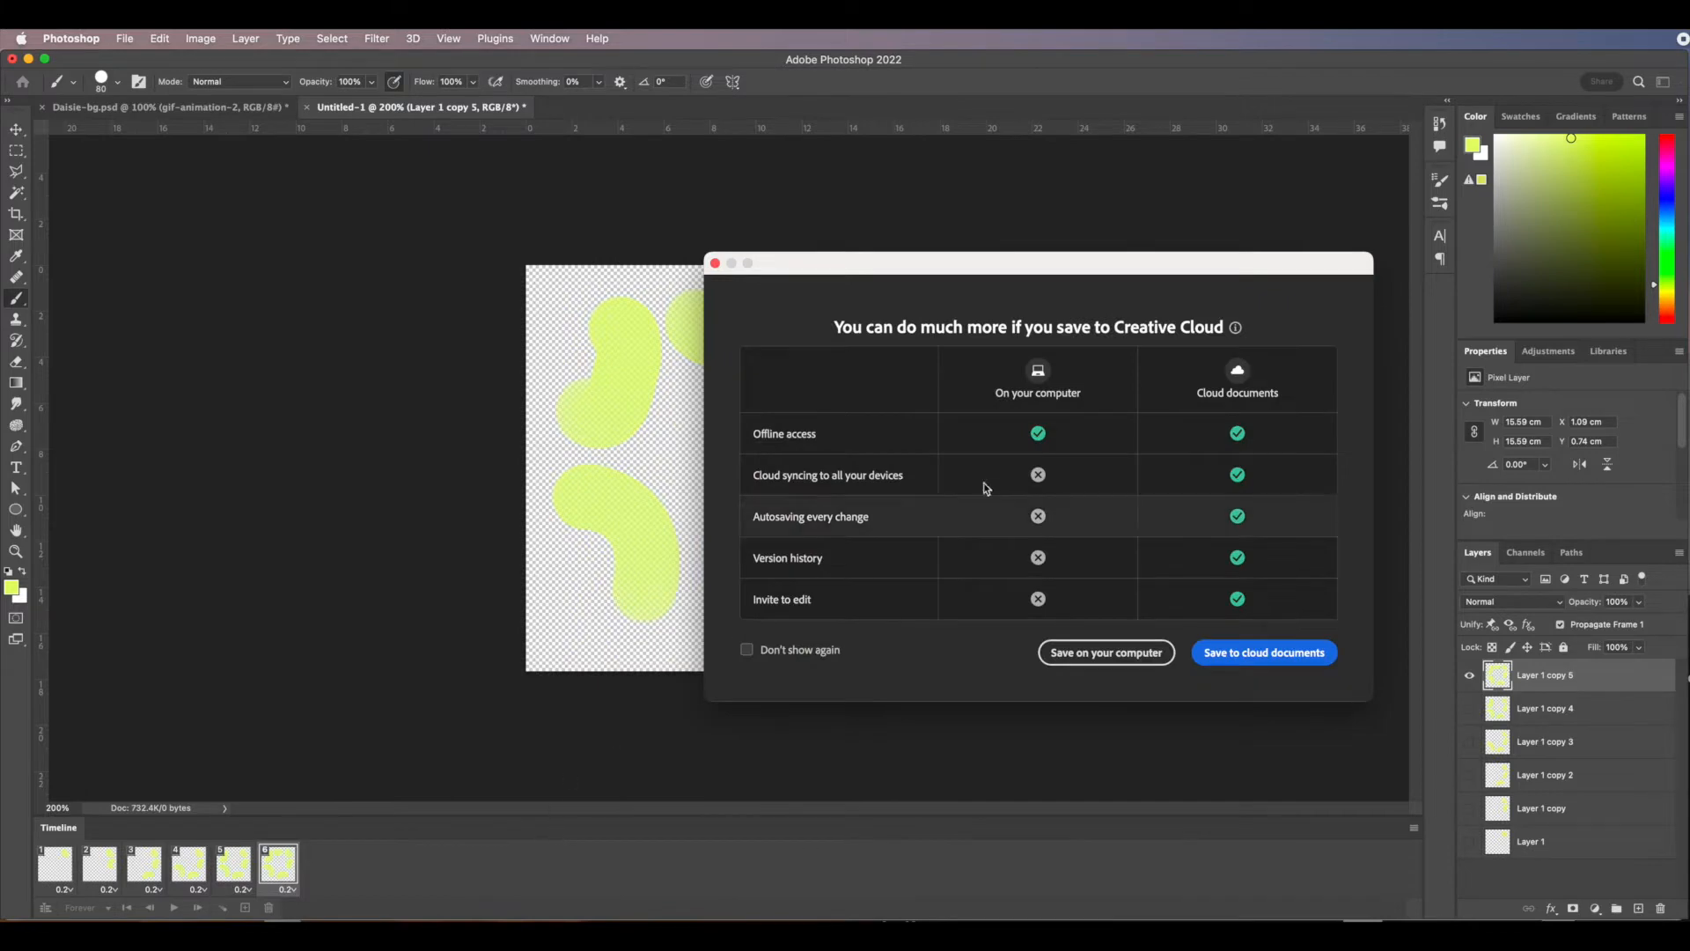
pyautogui.click(1066, 652)
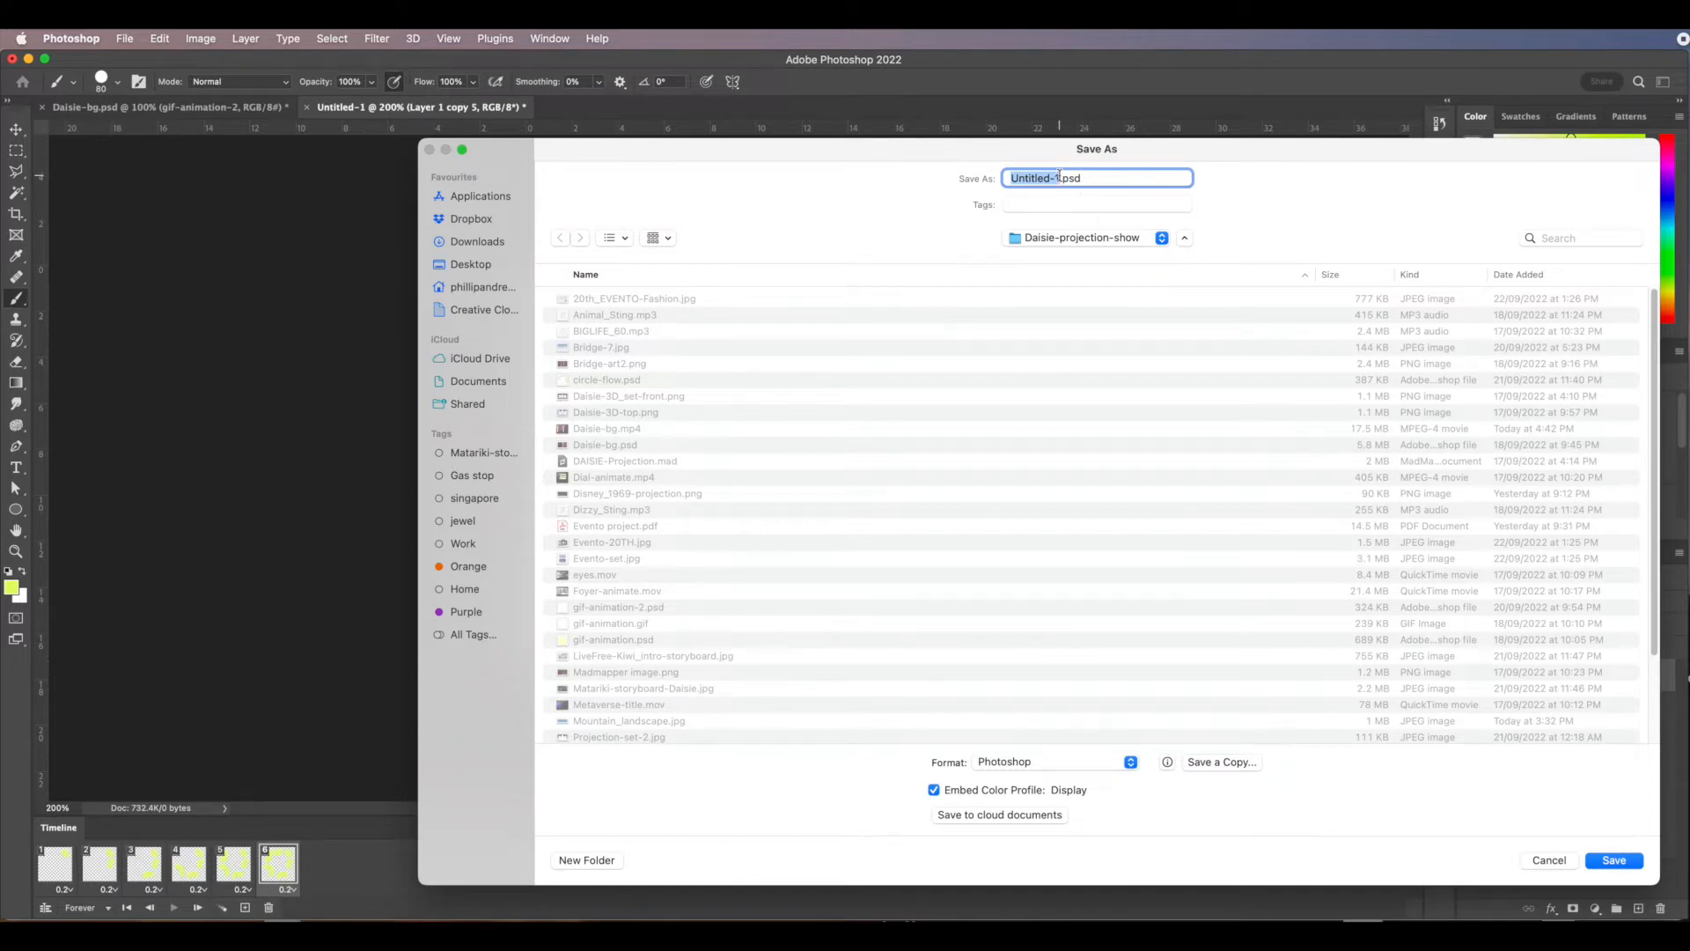
pyautogui.write('g')
pyautogui.write('if-one')
pyautogui.click(1622, 863)
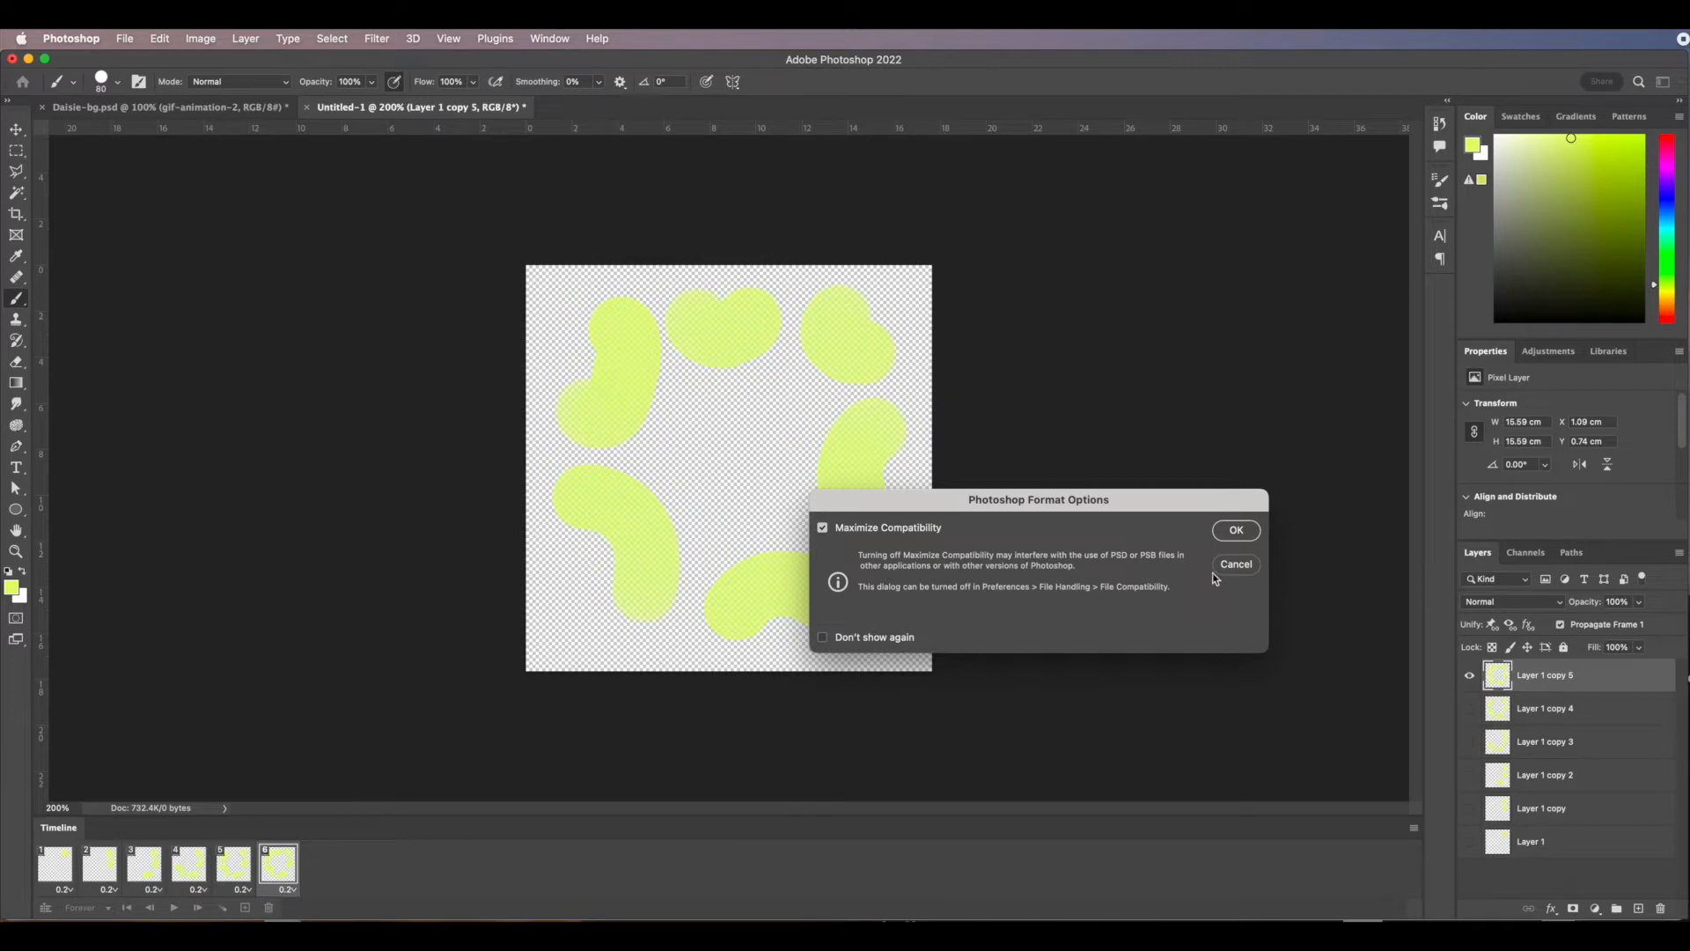
pyautogui.click(1237, 528)
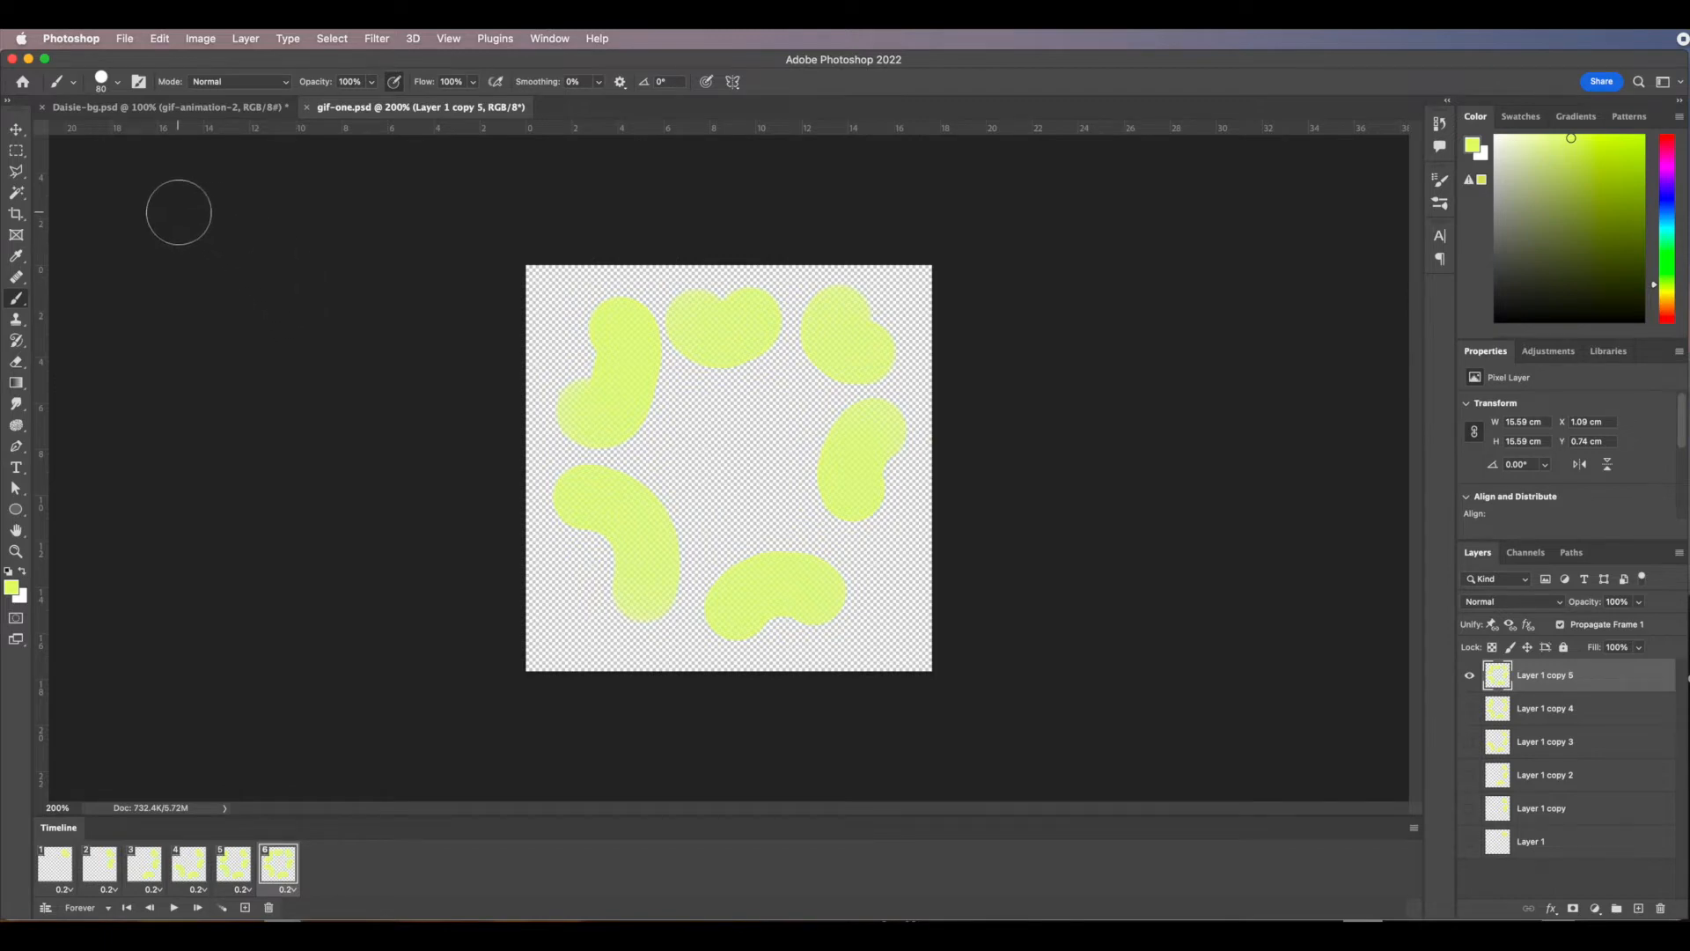
pyautogui.click(126, 41)
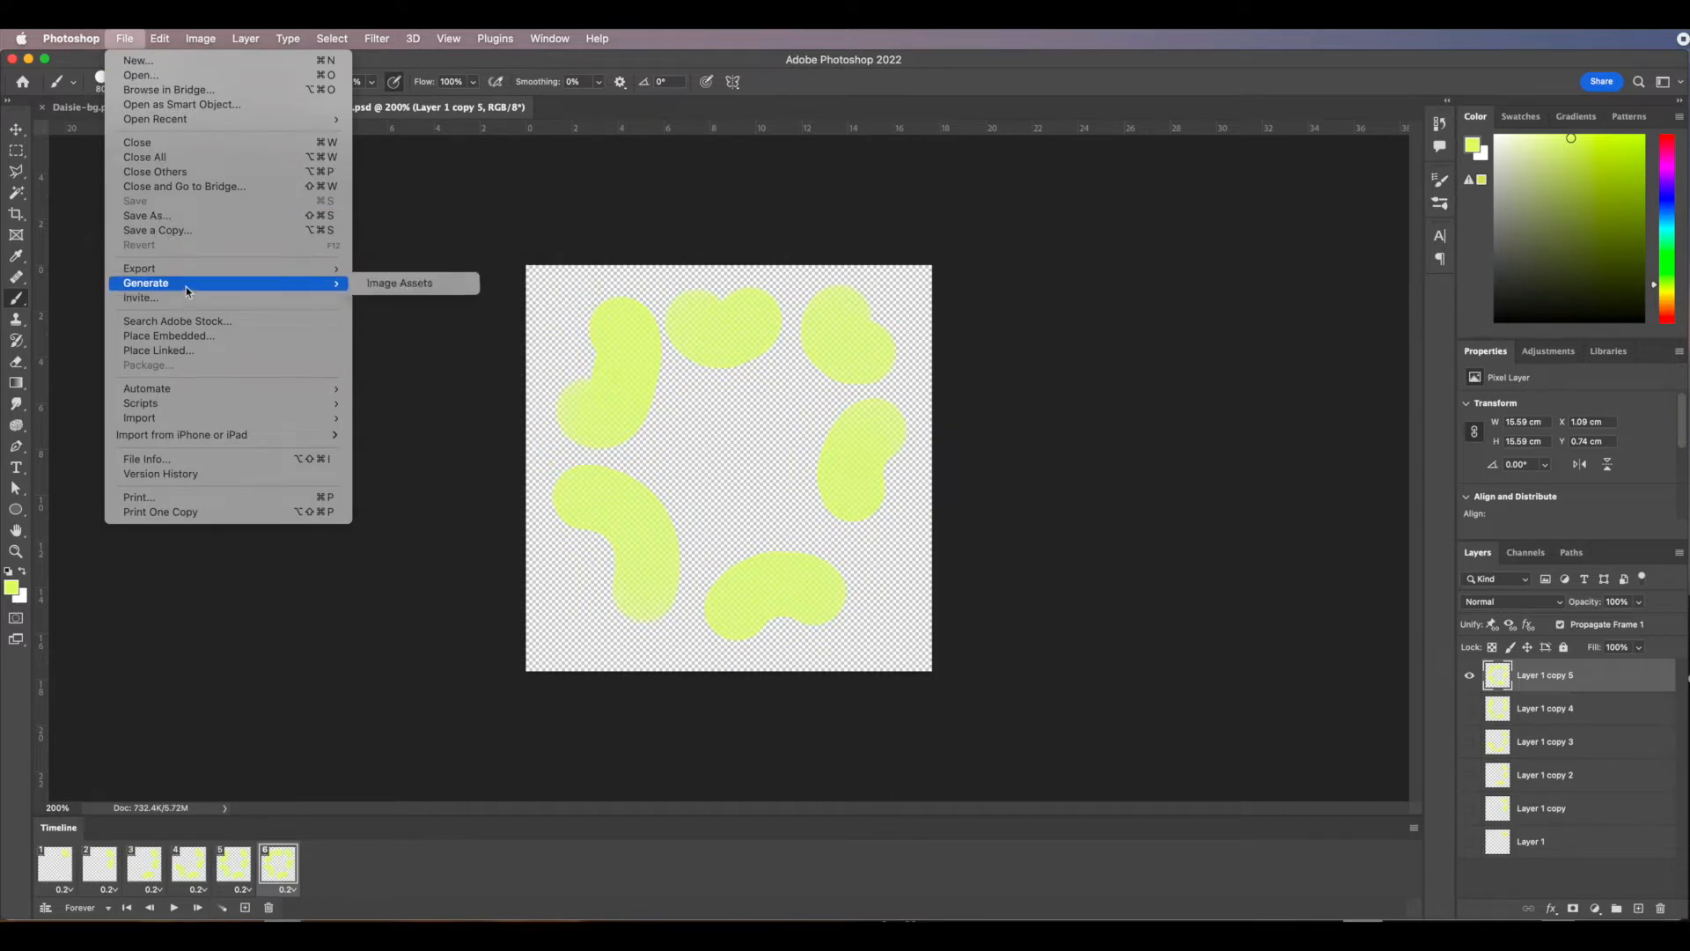
pyautogui.moveTo(342, 274)
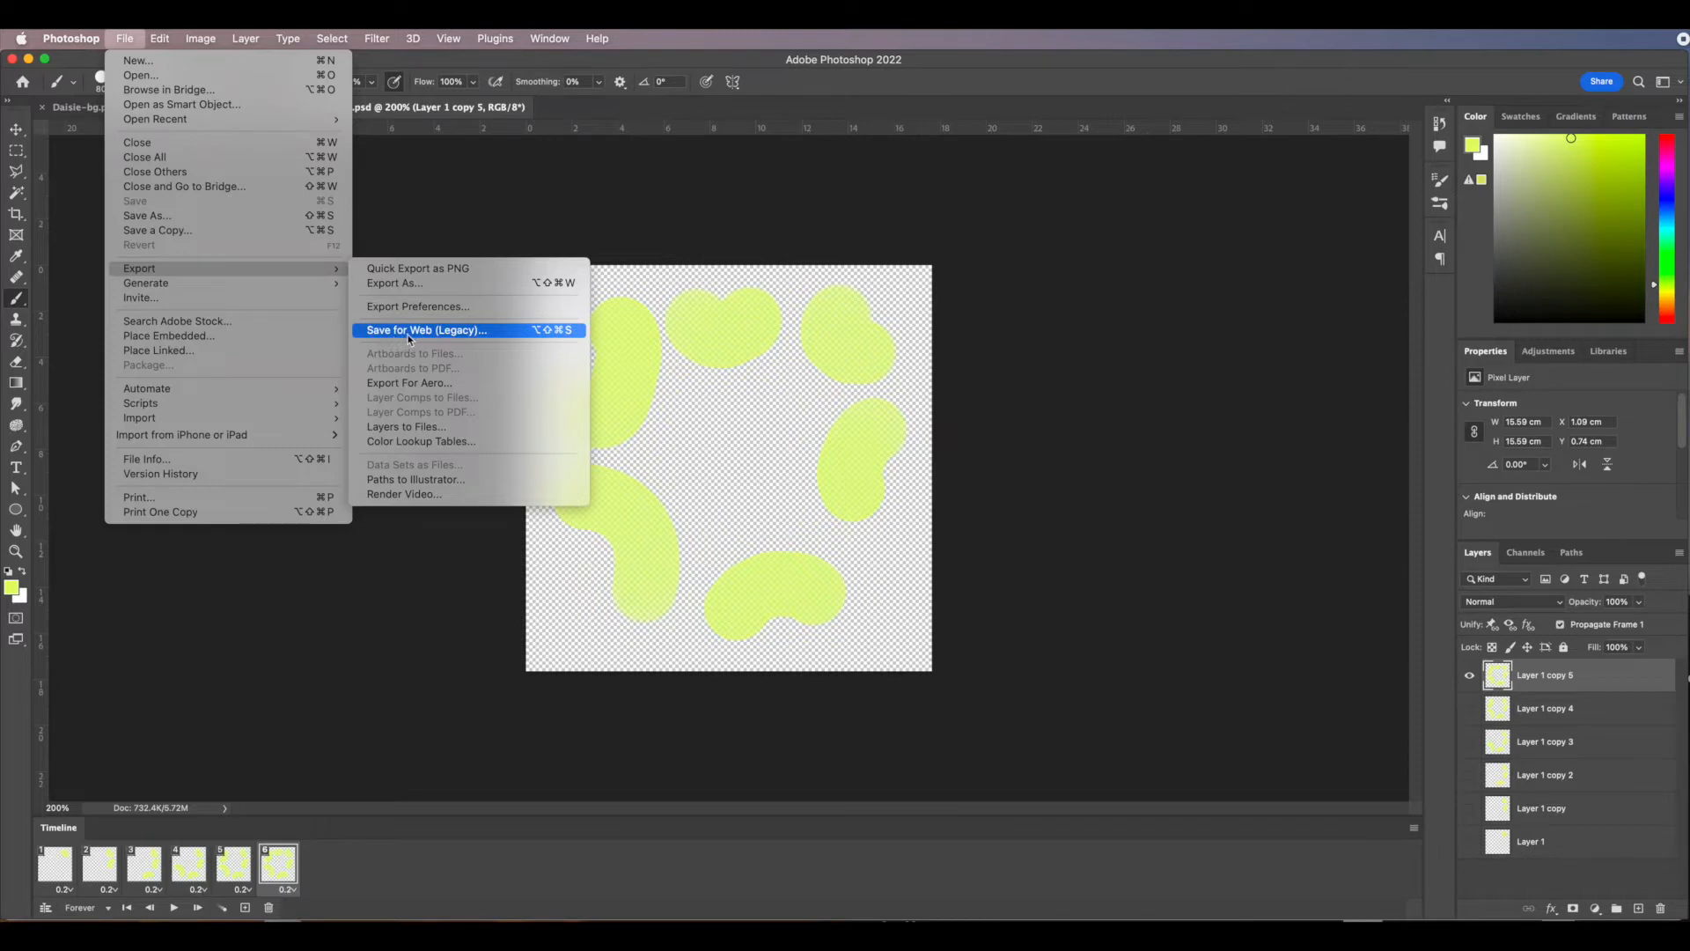
pyautogui.click(443, 332)
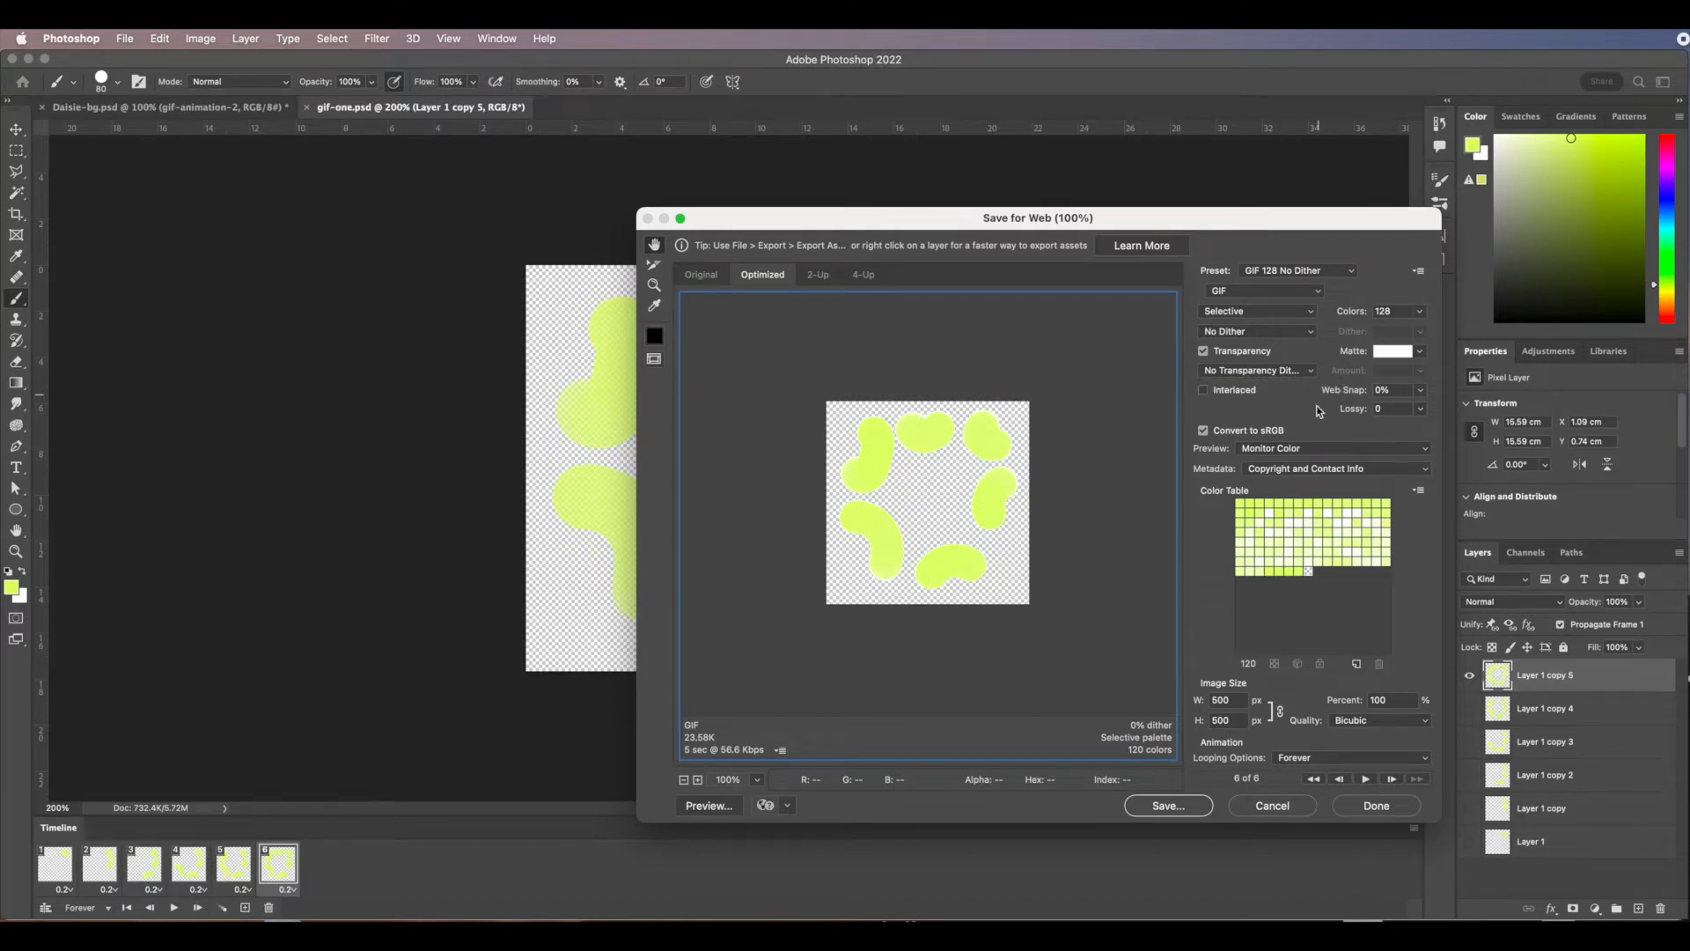
pyautogui.click(1420, 312)
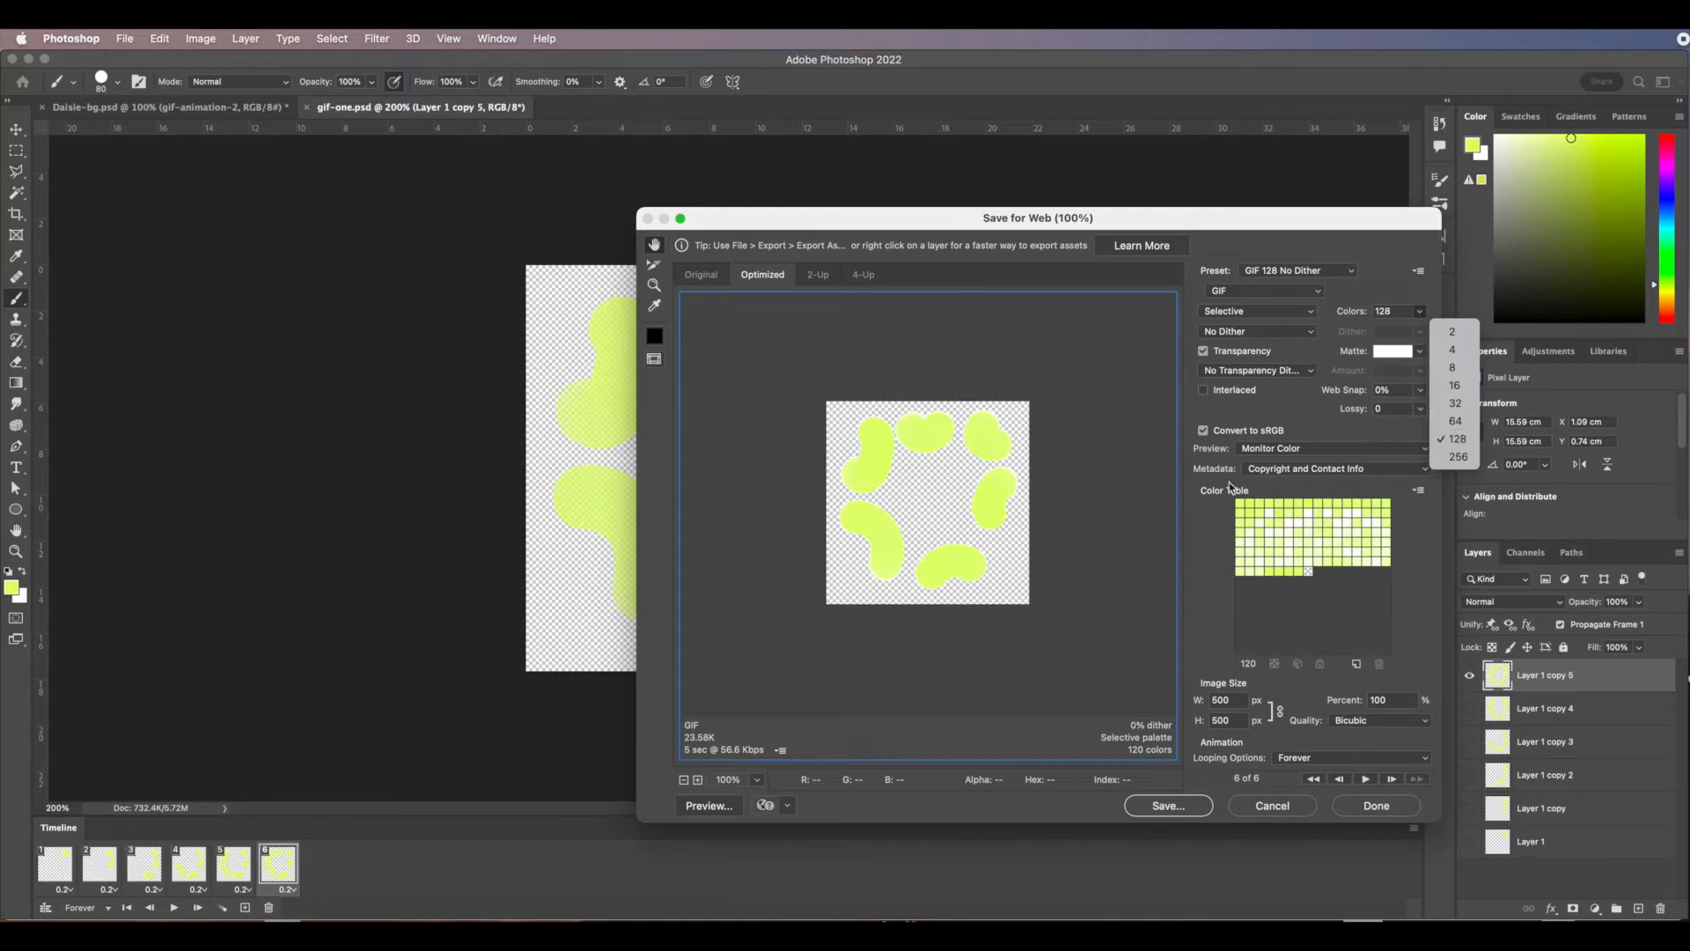
pyautogui.click(1454, 422)
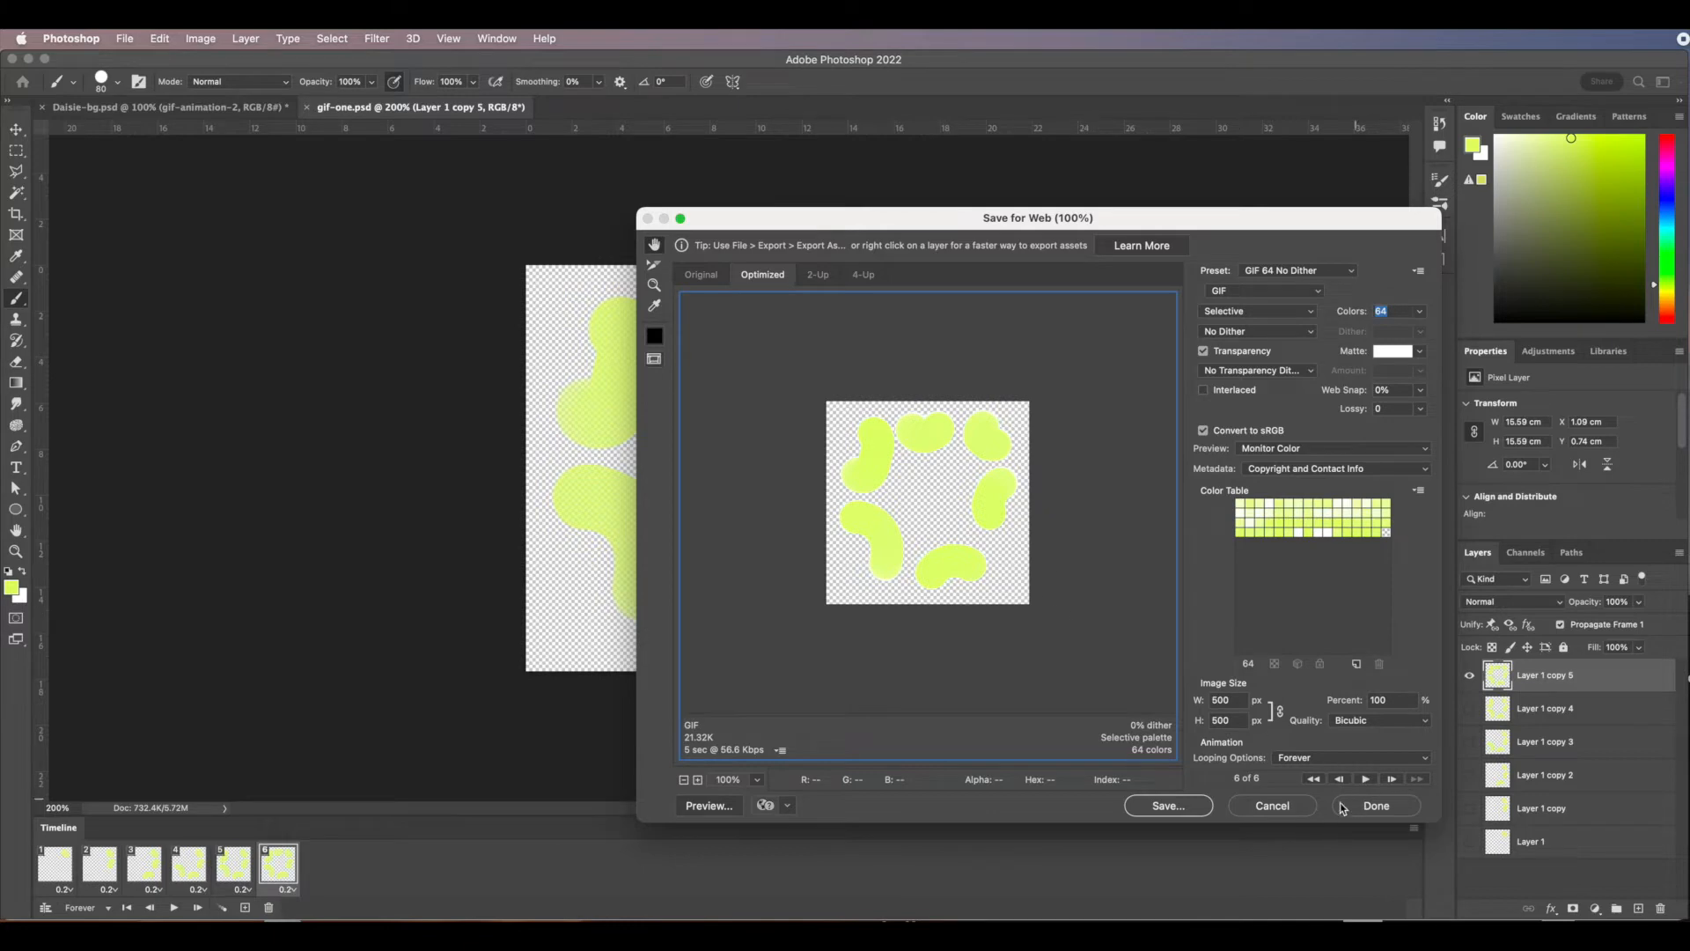
pyautogui.click(1285, 812)
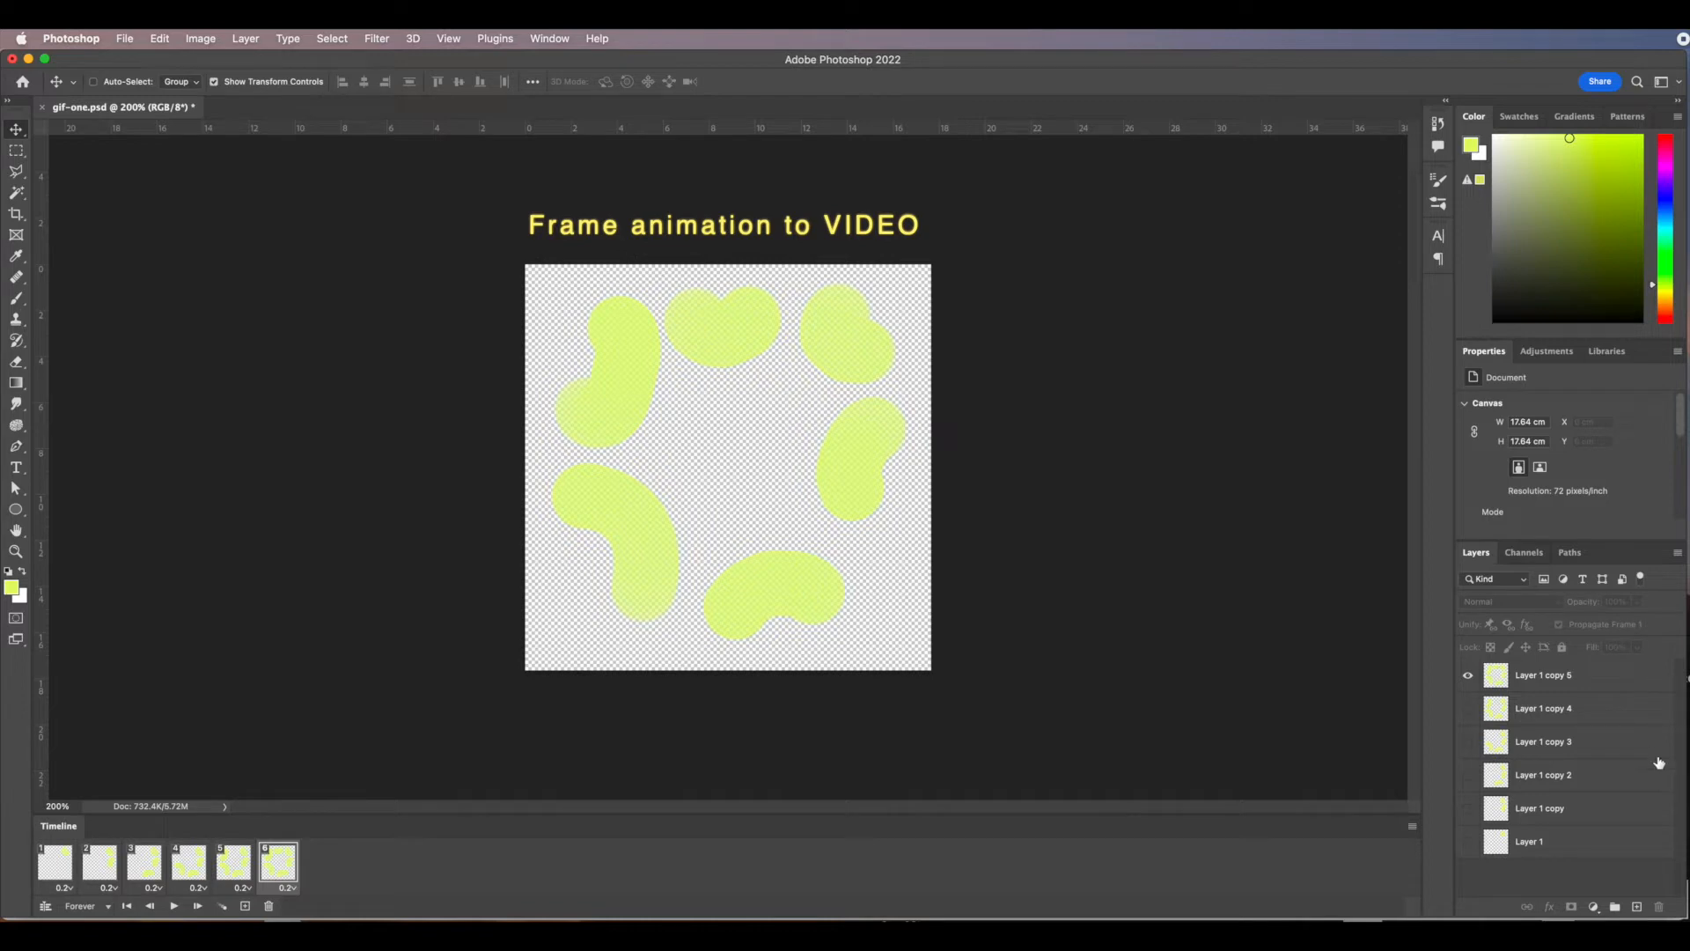
# Shorten the window temporarily to convert the frame animation to a video timeline.
pyautogui.moveTo(1681, 916); pyautogui.dragTo(1670, 656)
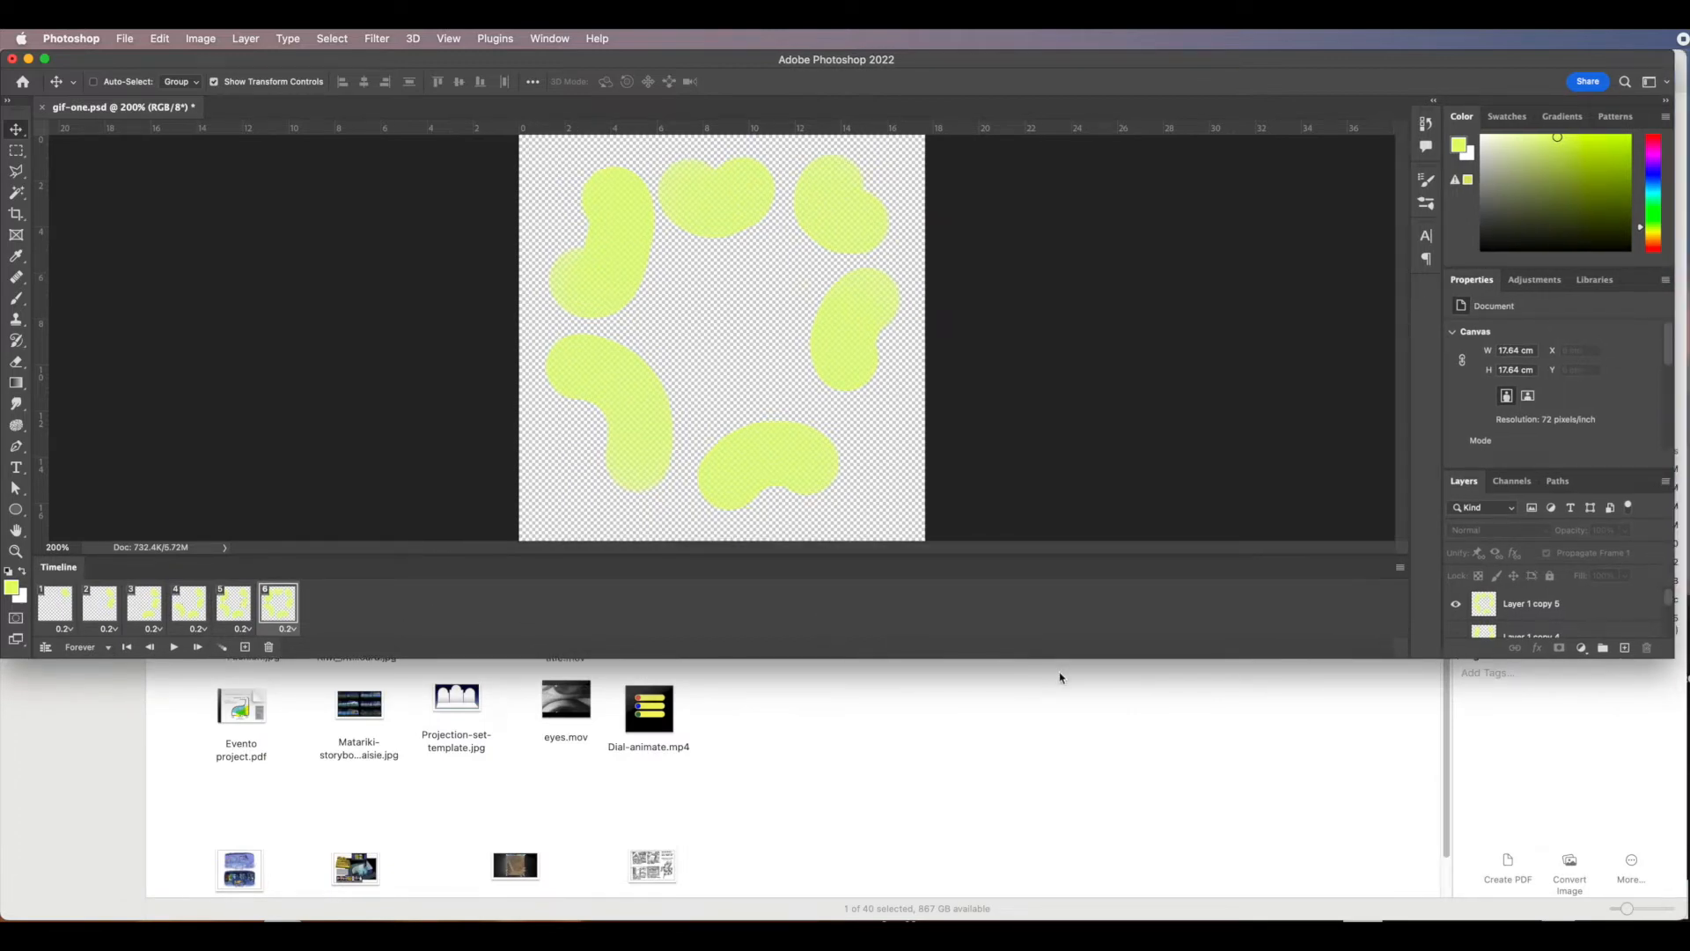
pyautogui.click(1401, 572)
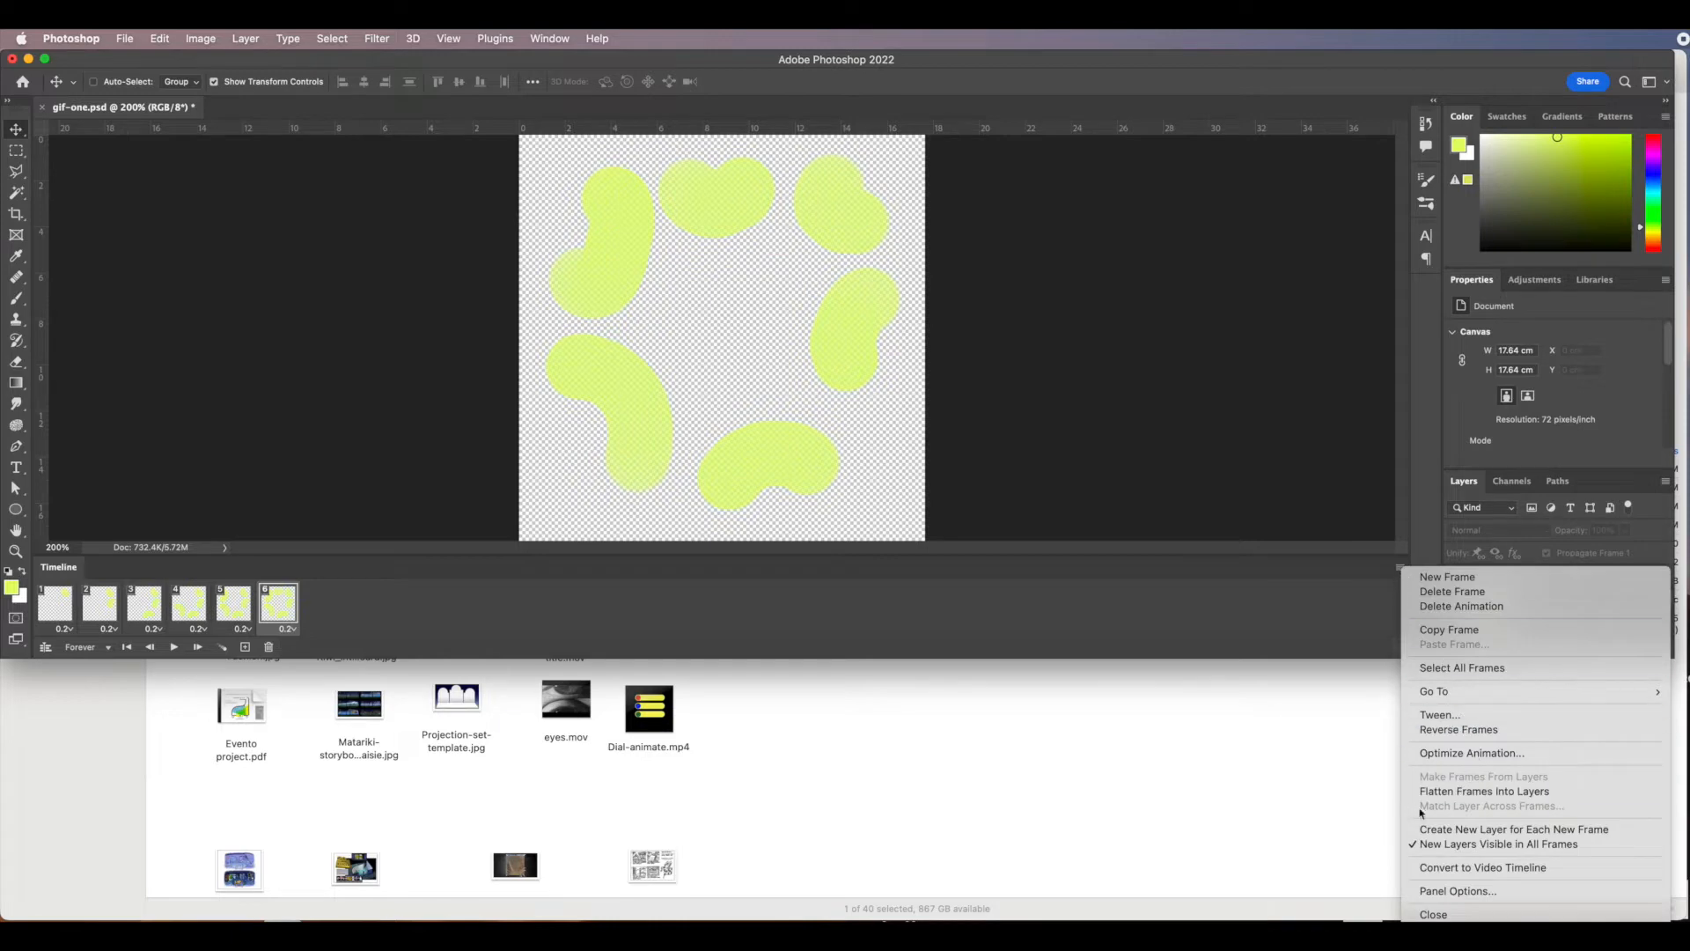
pyautogui.click(1468, 870)
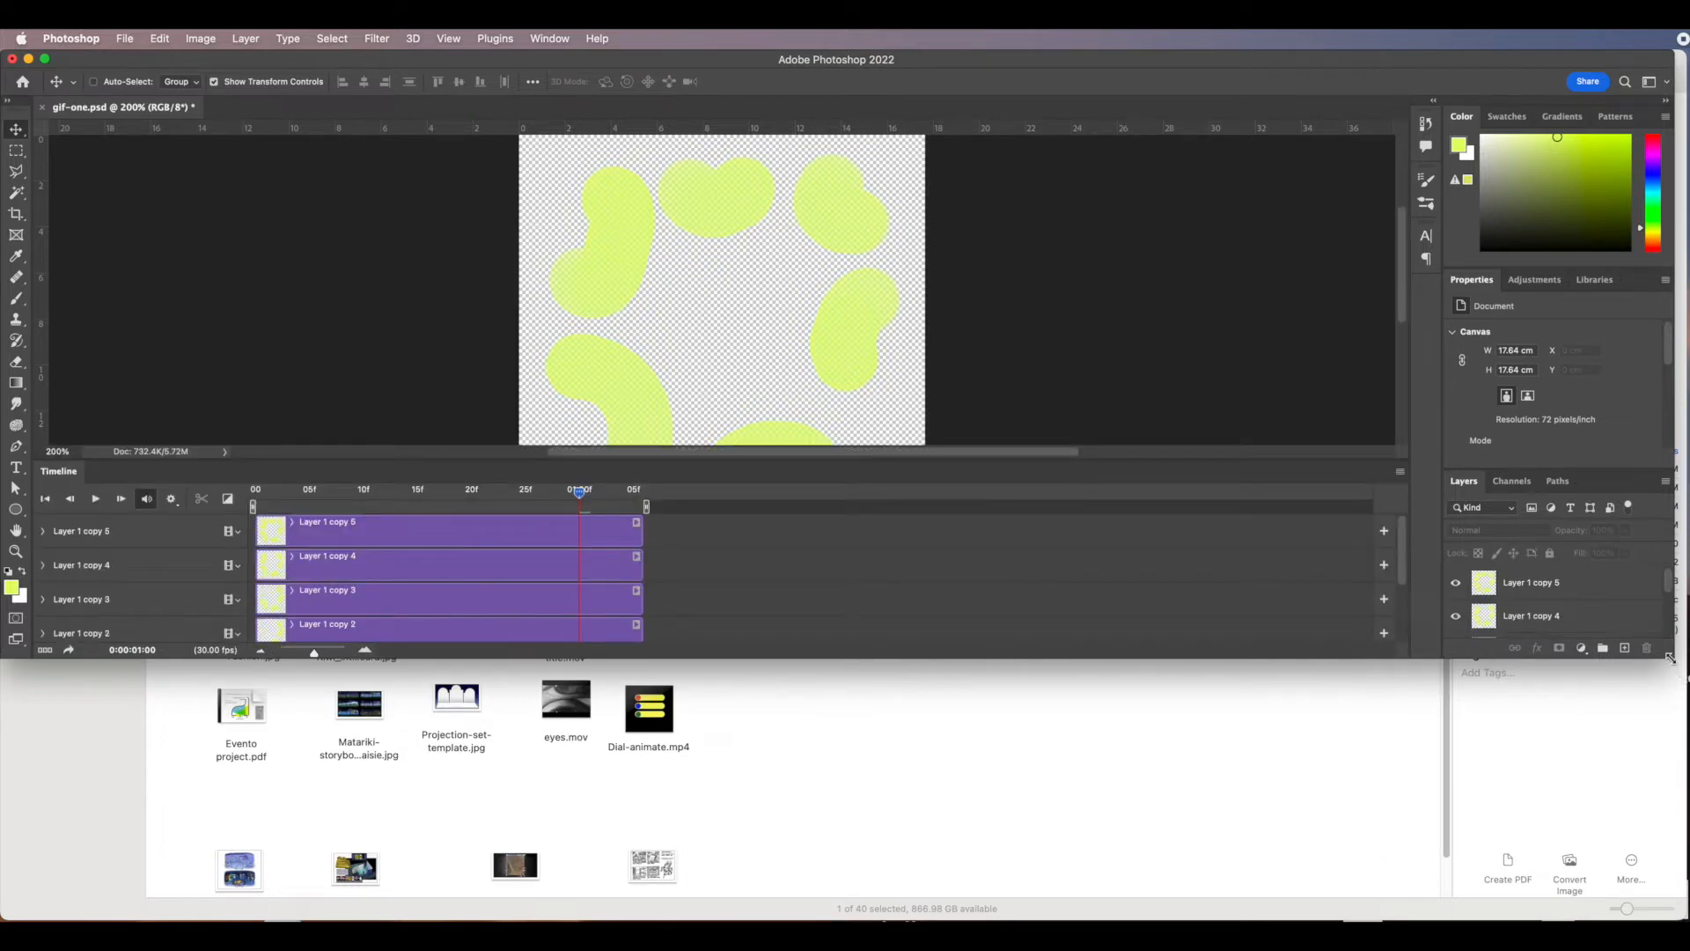
pyautogui.moveTo(1670, 658); pyautogui.dragTo(1689, 923)
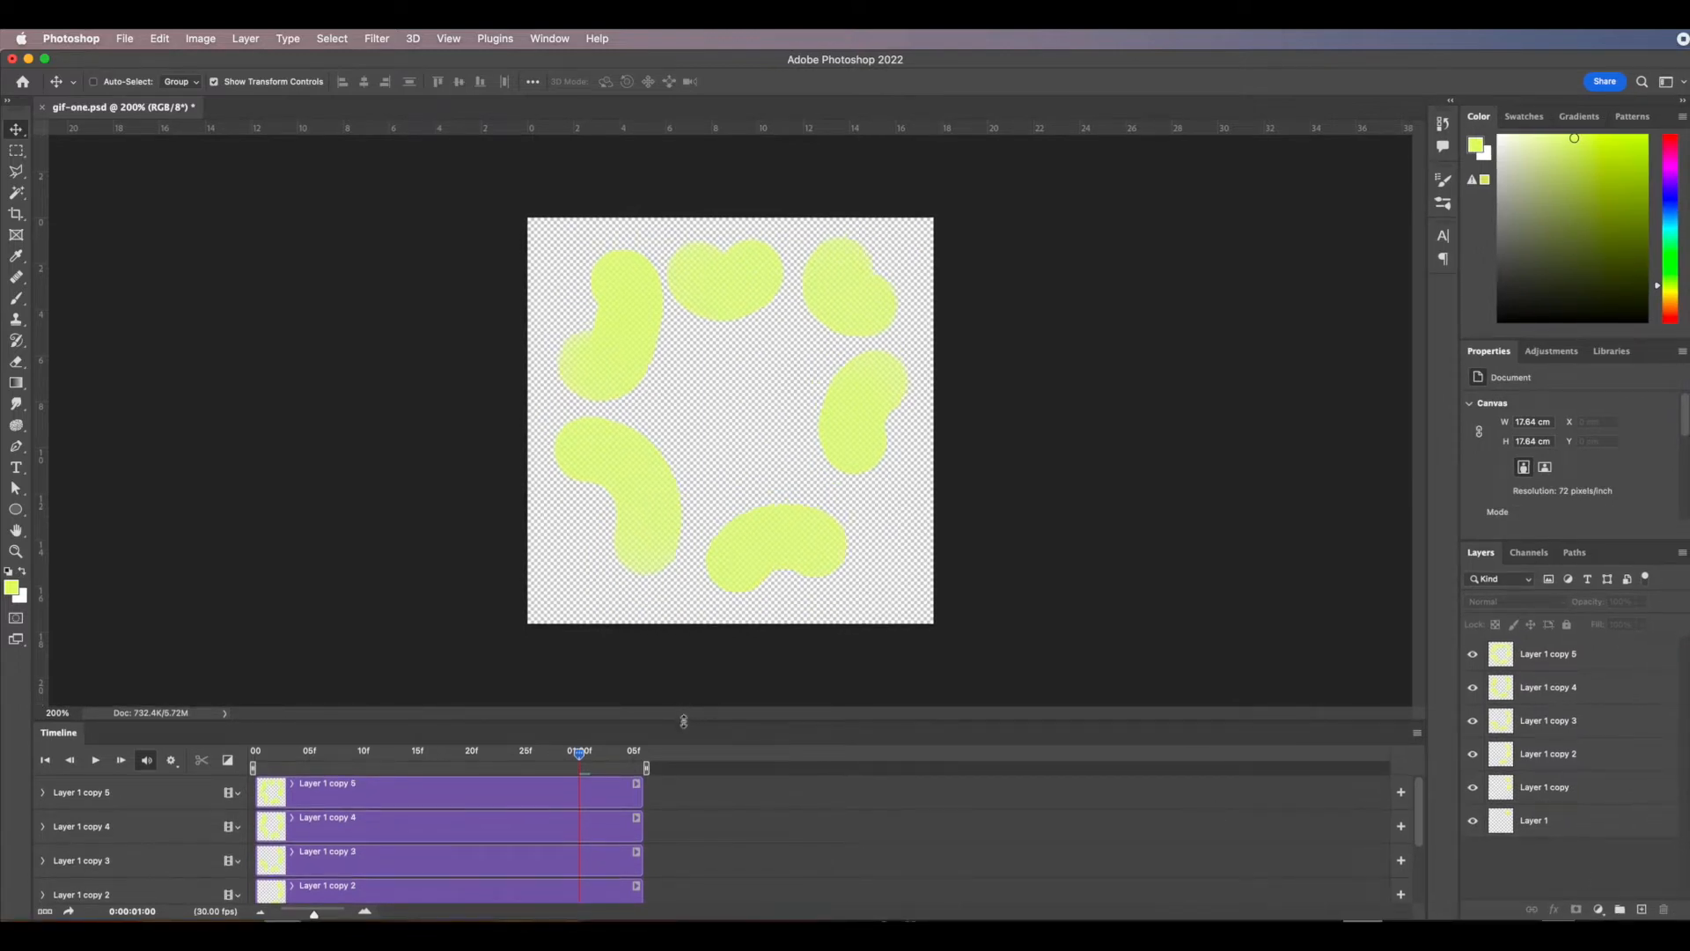
# Enlarge the Timeline so that all six layer tracks fit, and save gif-one.psd.
pyautogui.moveTo(684, 722); pyautogui.dragTo(694, 652)
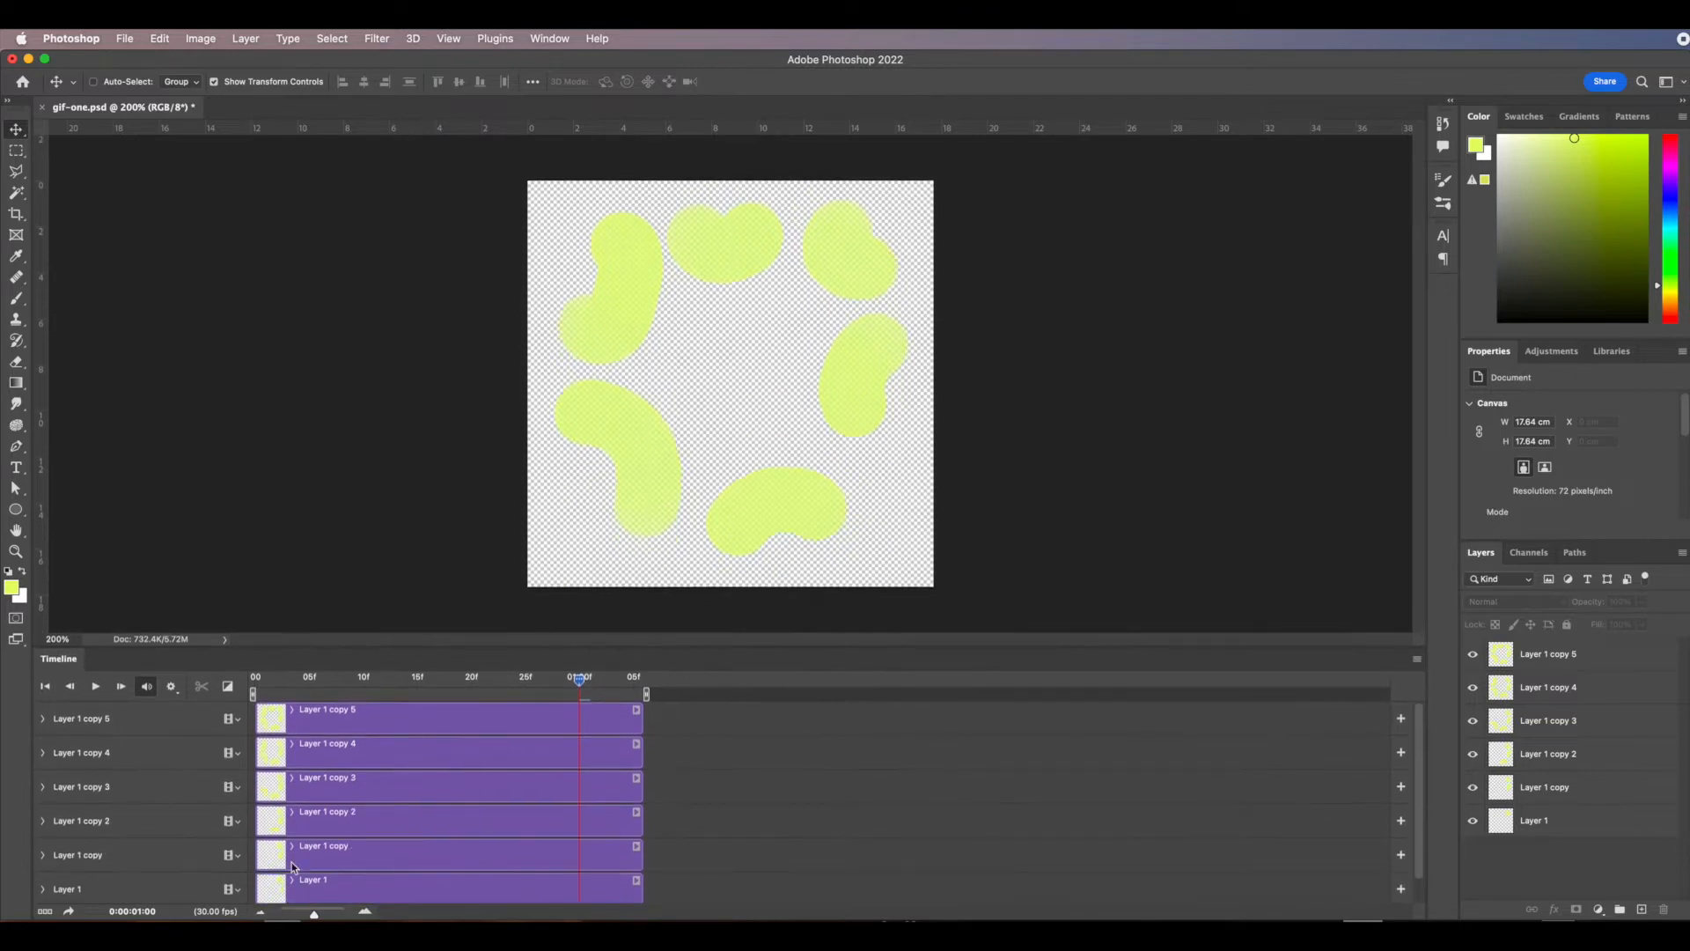
pyautogui.moveTo(314, 915)
pyautogui.mouseDown()
pyautogui.moveTo(352, 916)
pyautogui.moveTo(312, 915)
pyautogui.mouseUp()
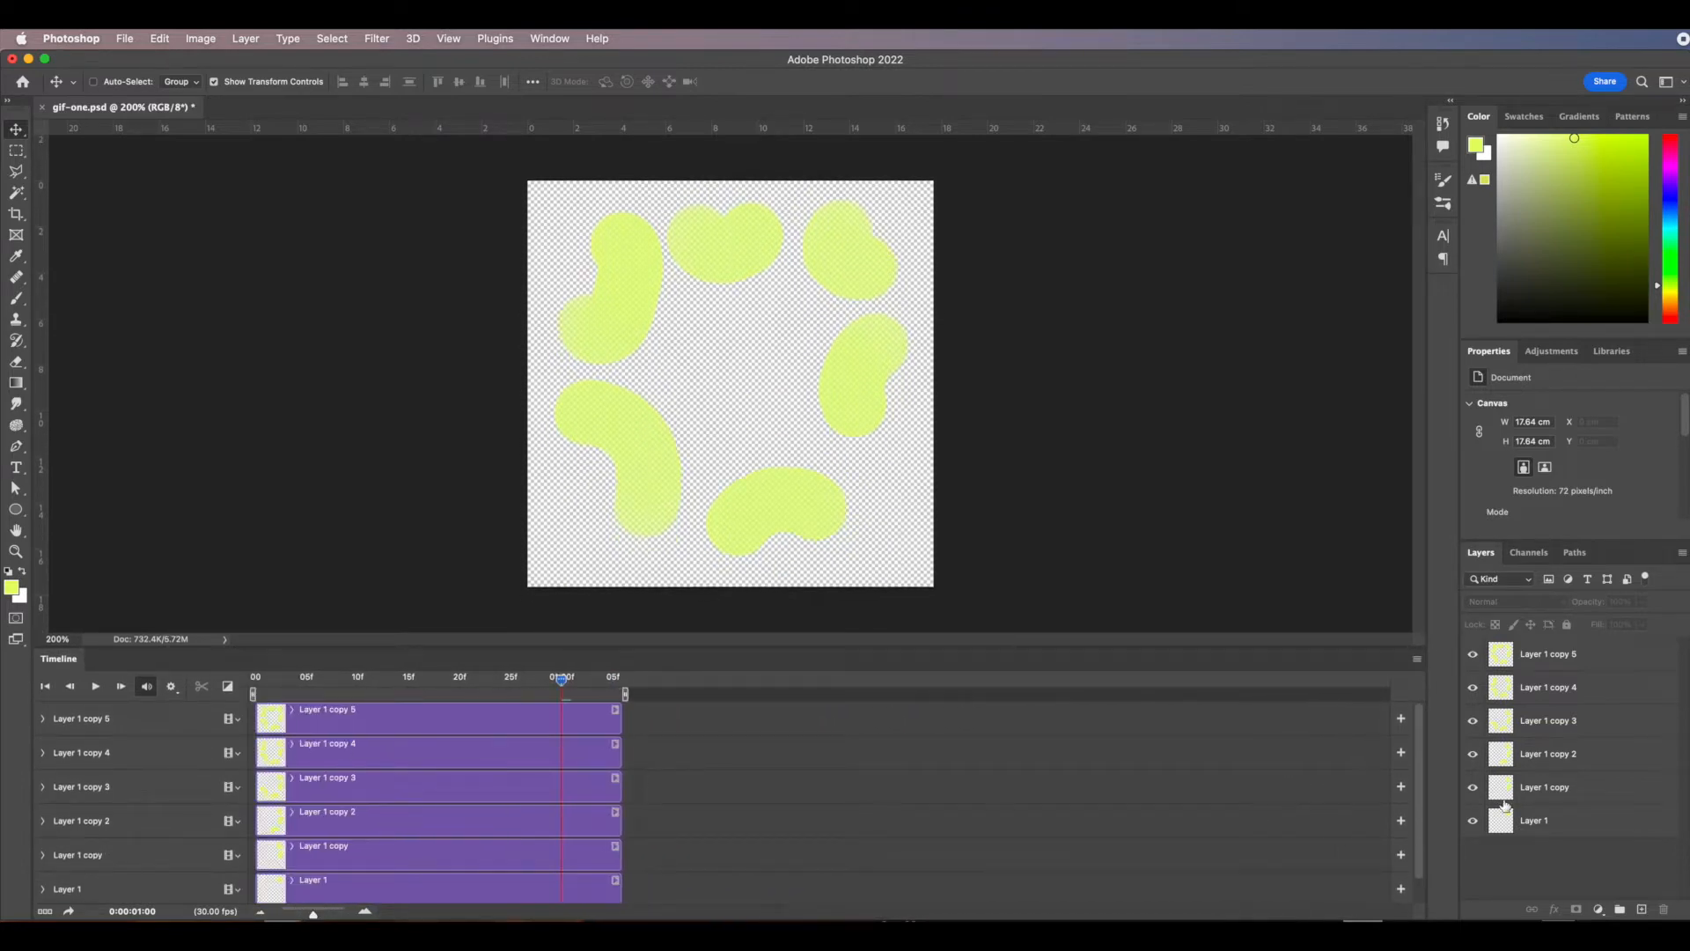
pyautogui.click(125, 40)
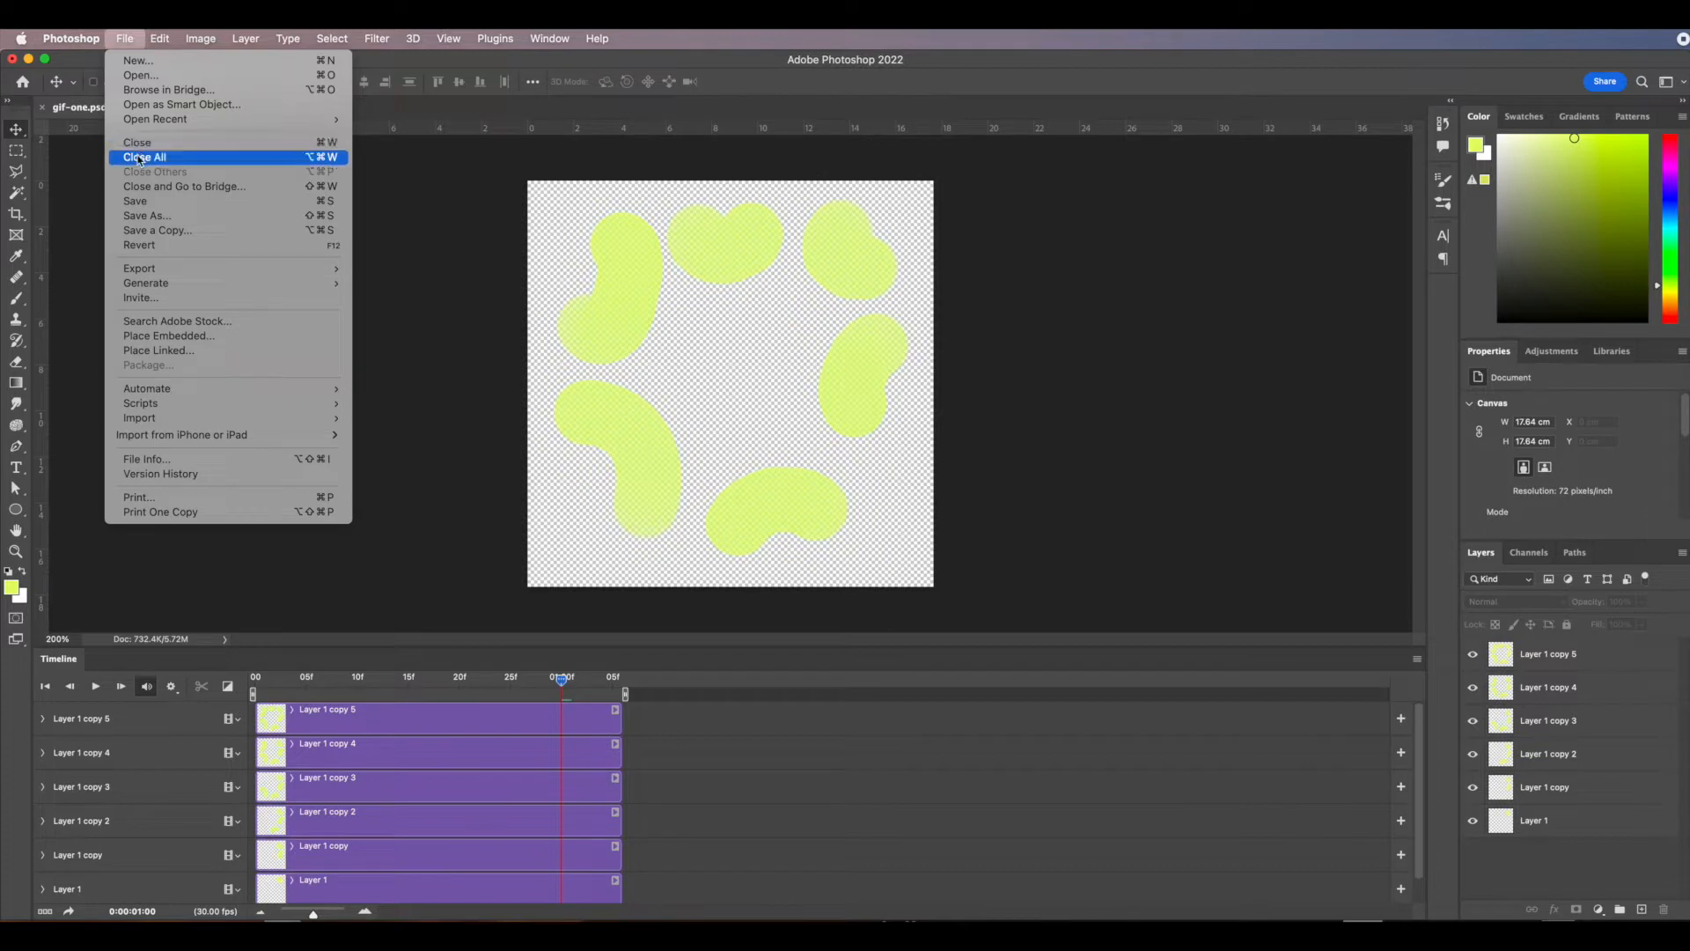
pyautogui.click(141, 201)
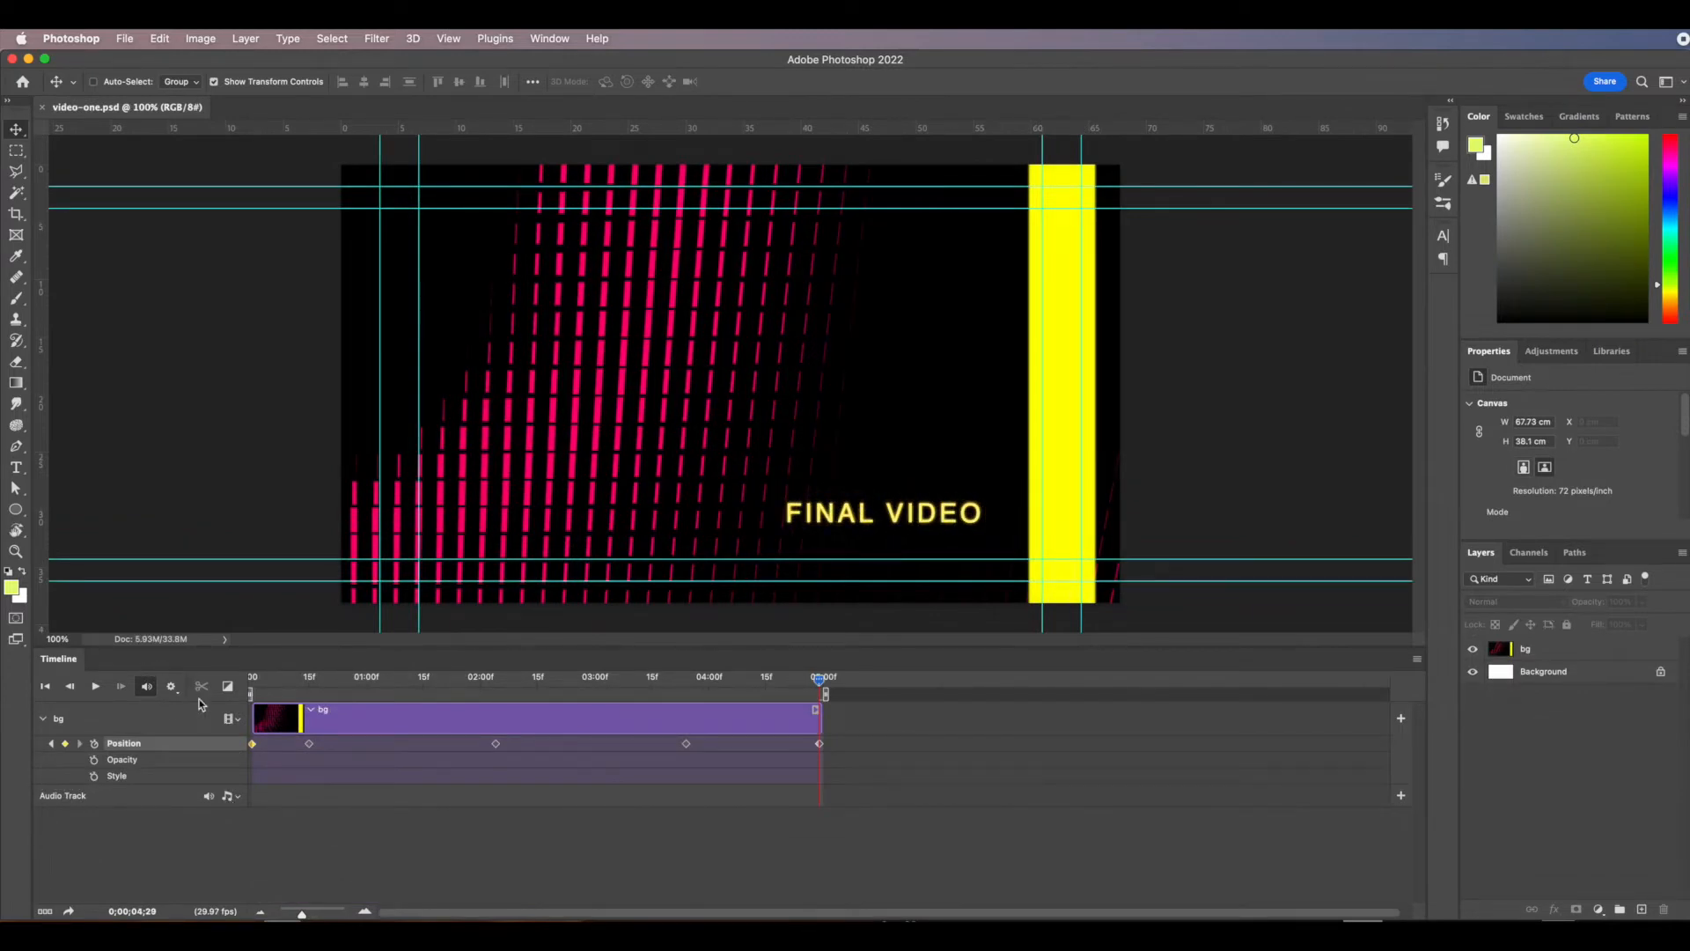
# Play the video timeline of video-one.psd to preview the bg layer's position animation.
pyautogui.click(95, 687)
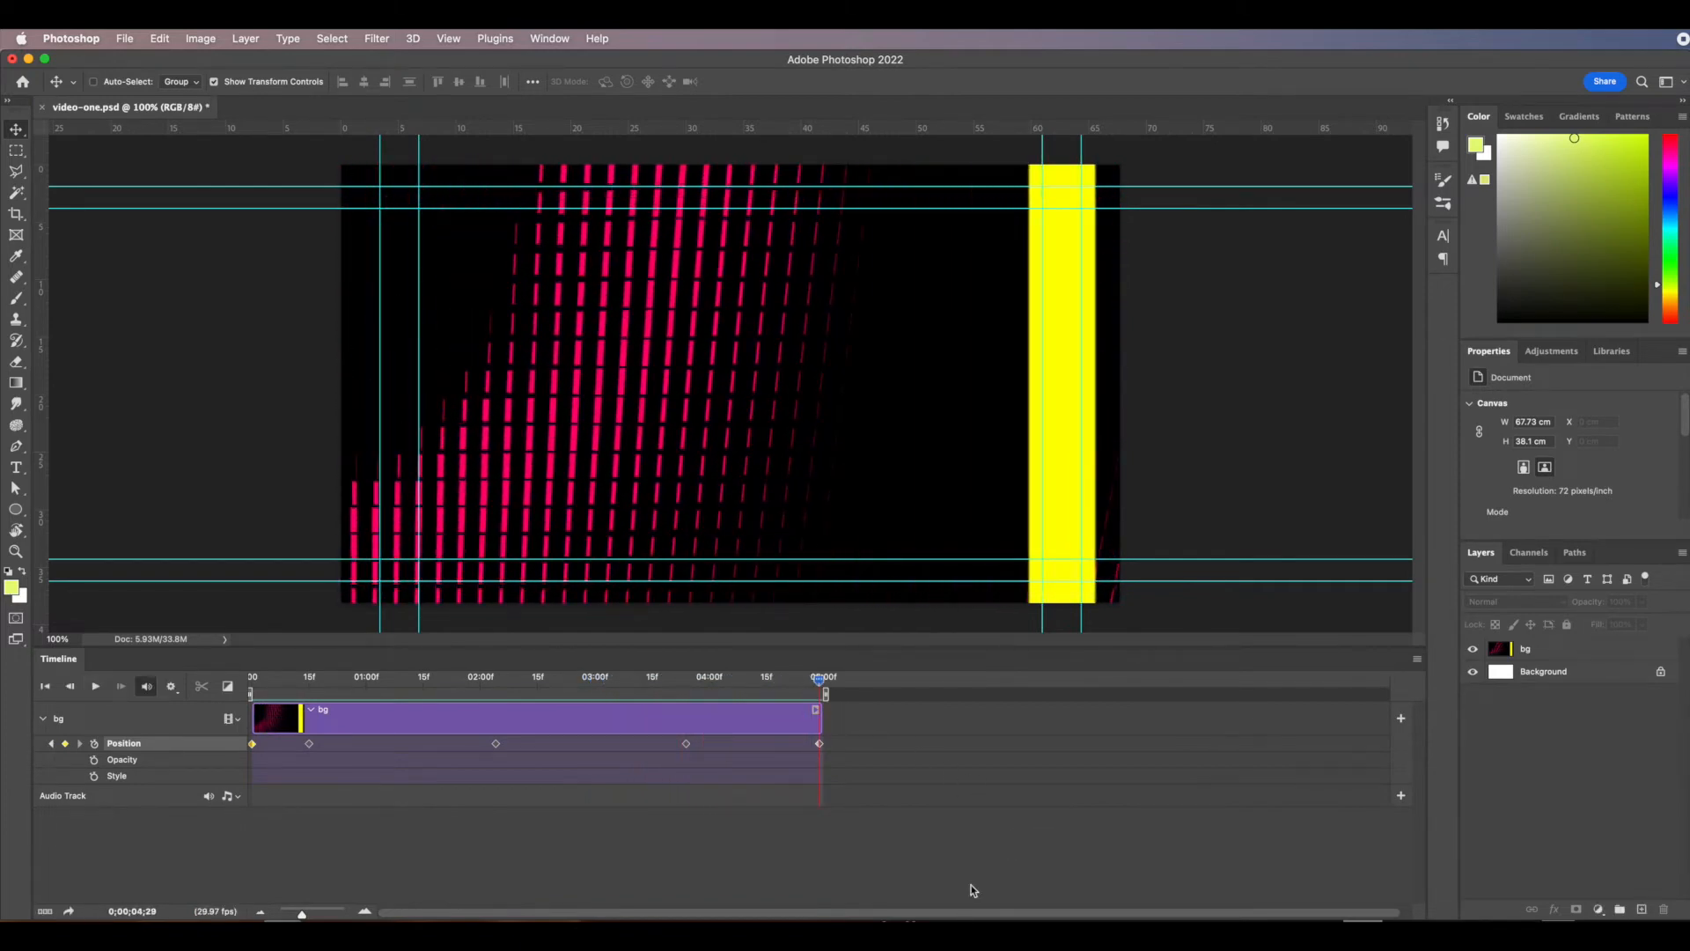
pyautogui.click(95, 686)
# Create a new document from the Film & Video preset HDTV 1080p, 1920 x 1080 px at 72 ppi, and hide the Timeline.
pyautogui.click(125, 40)
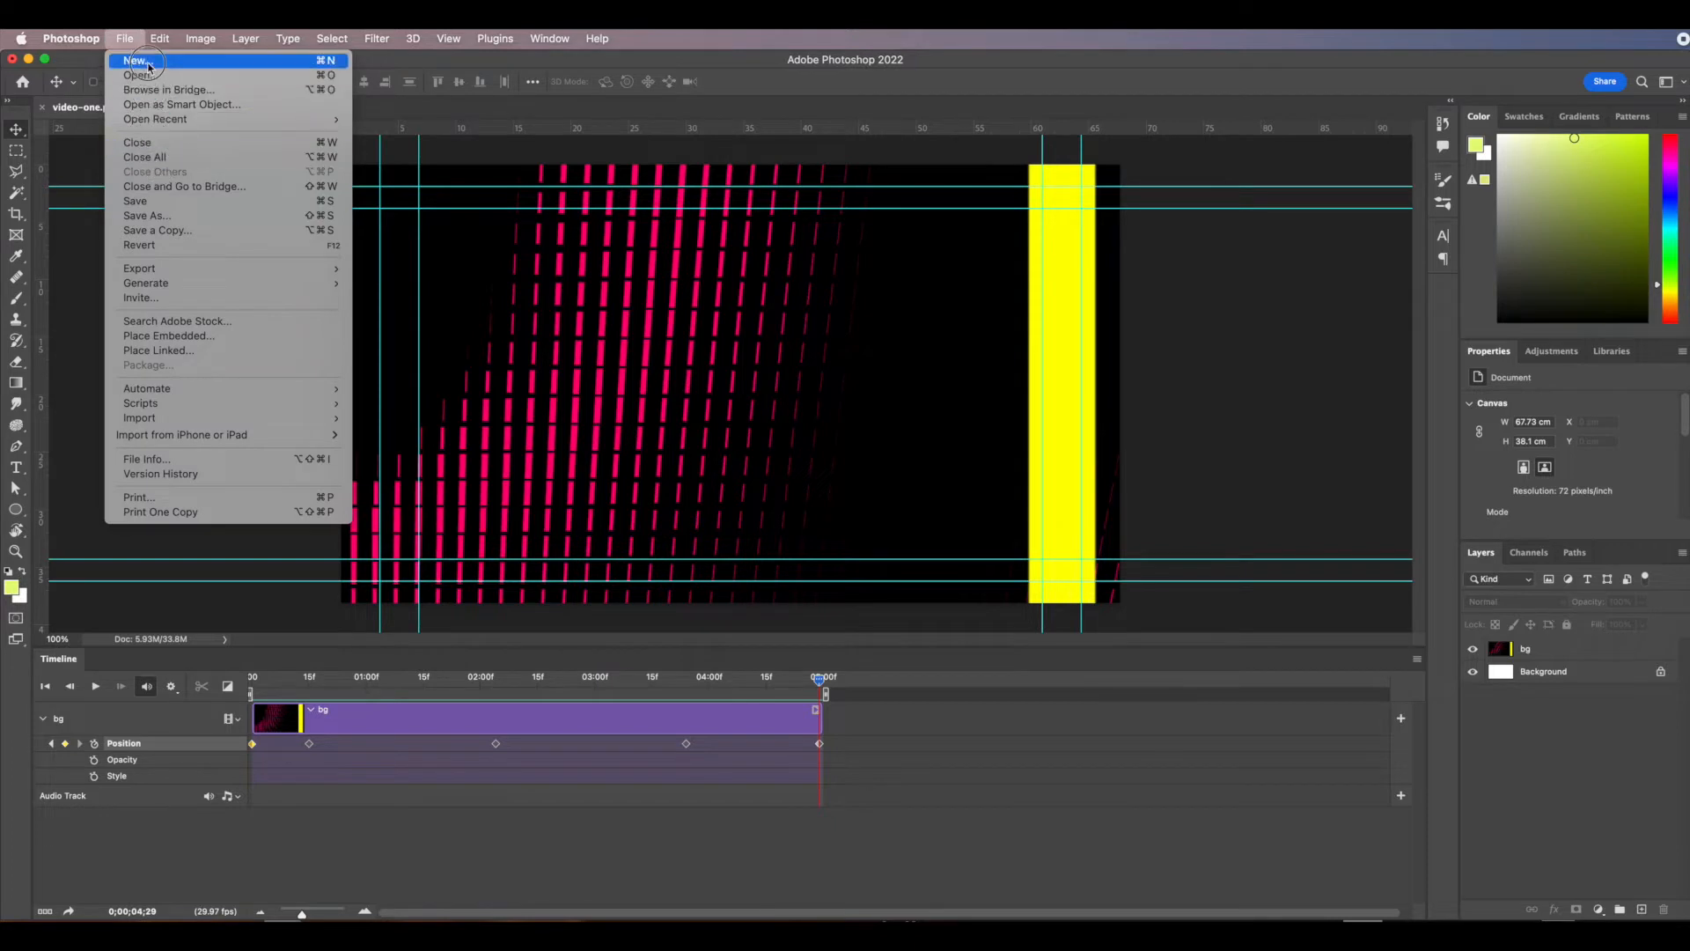
pyautogui.click(180, 66)
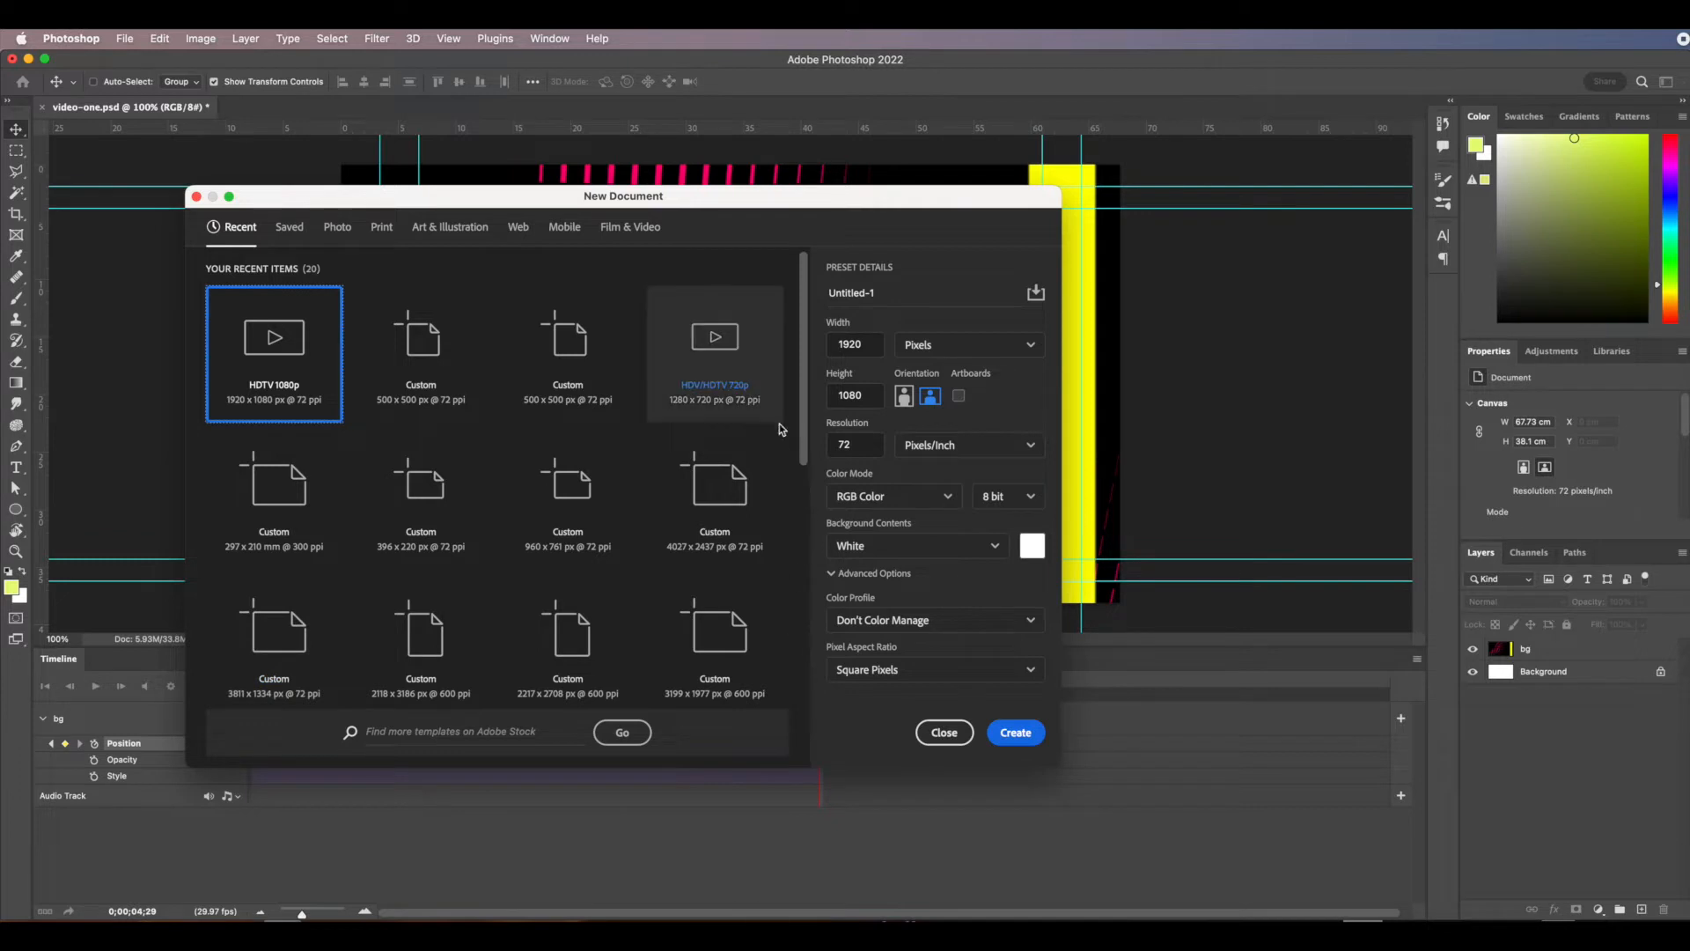
pyautogui.click(627, 233)
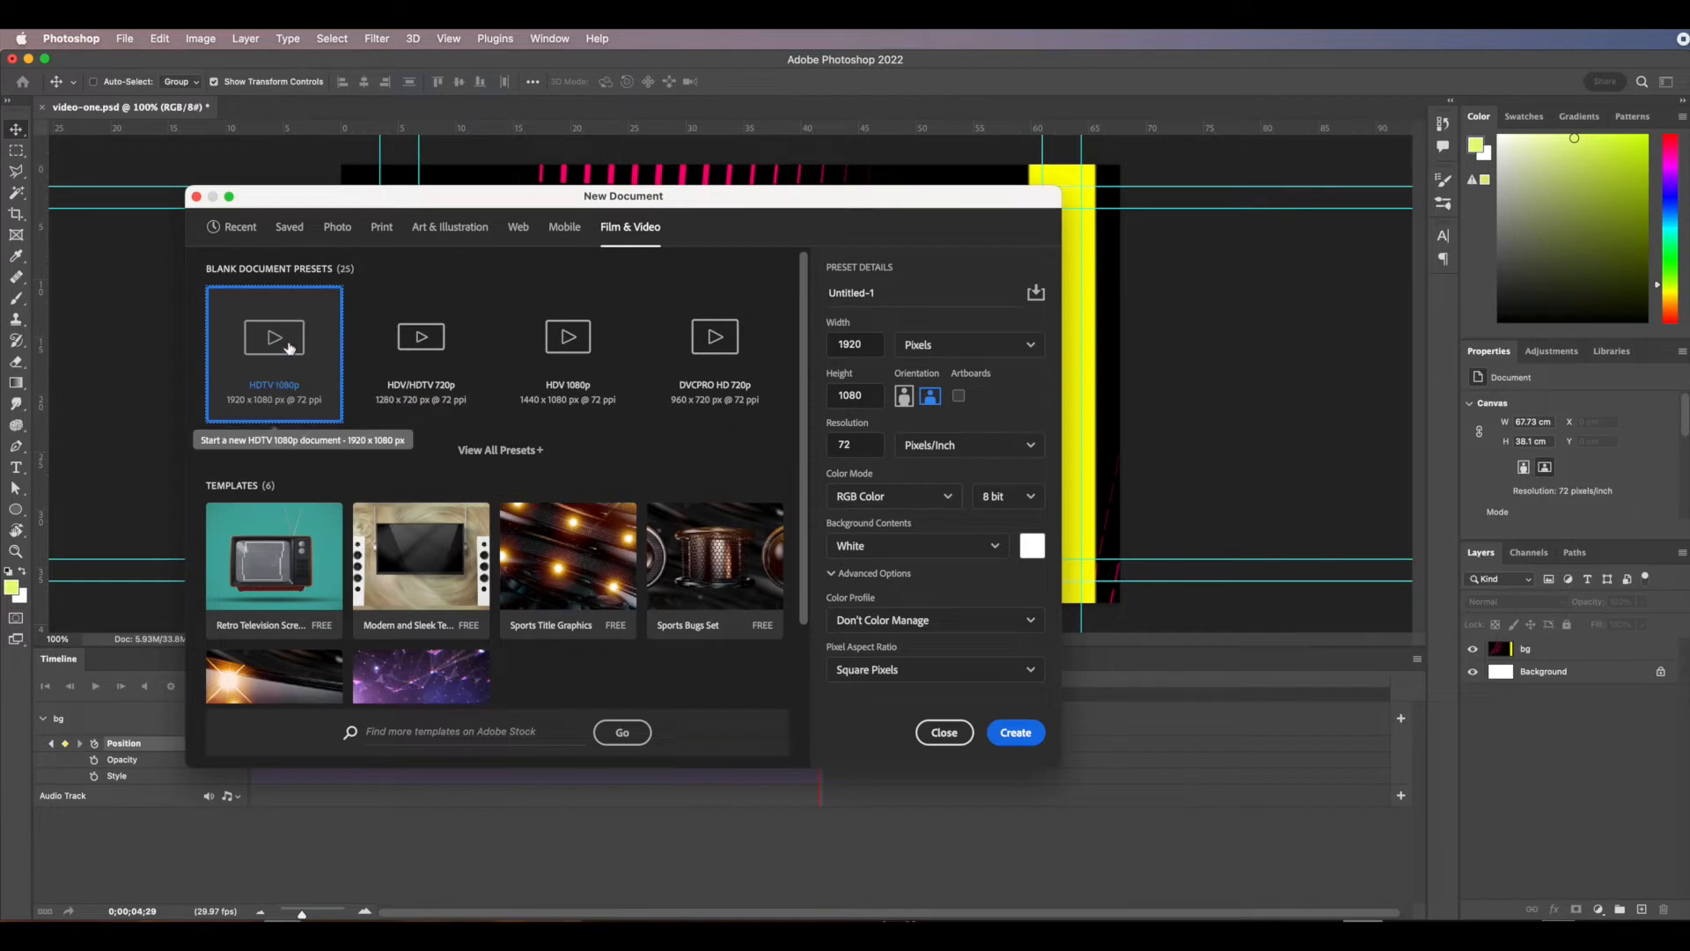
pyautogui.click(1013, 733)
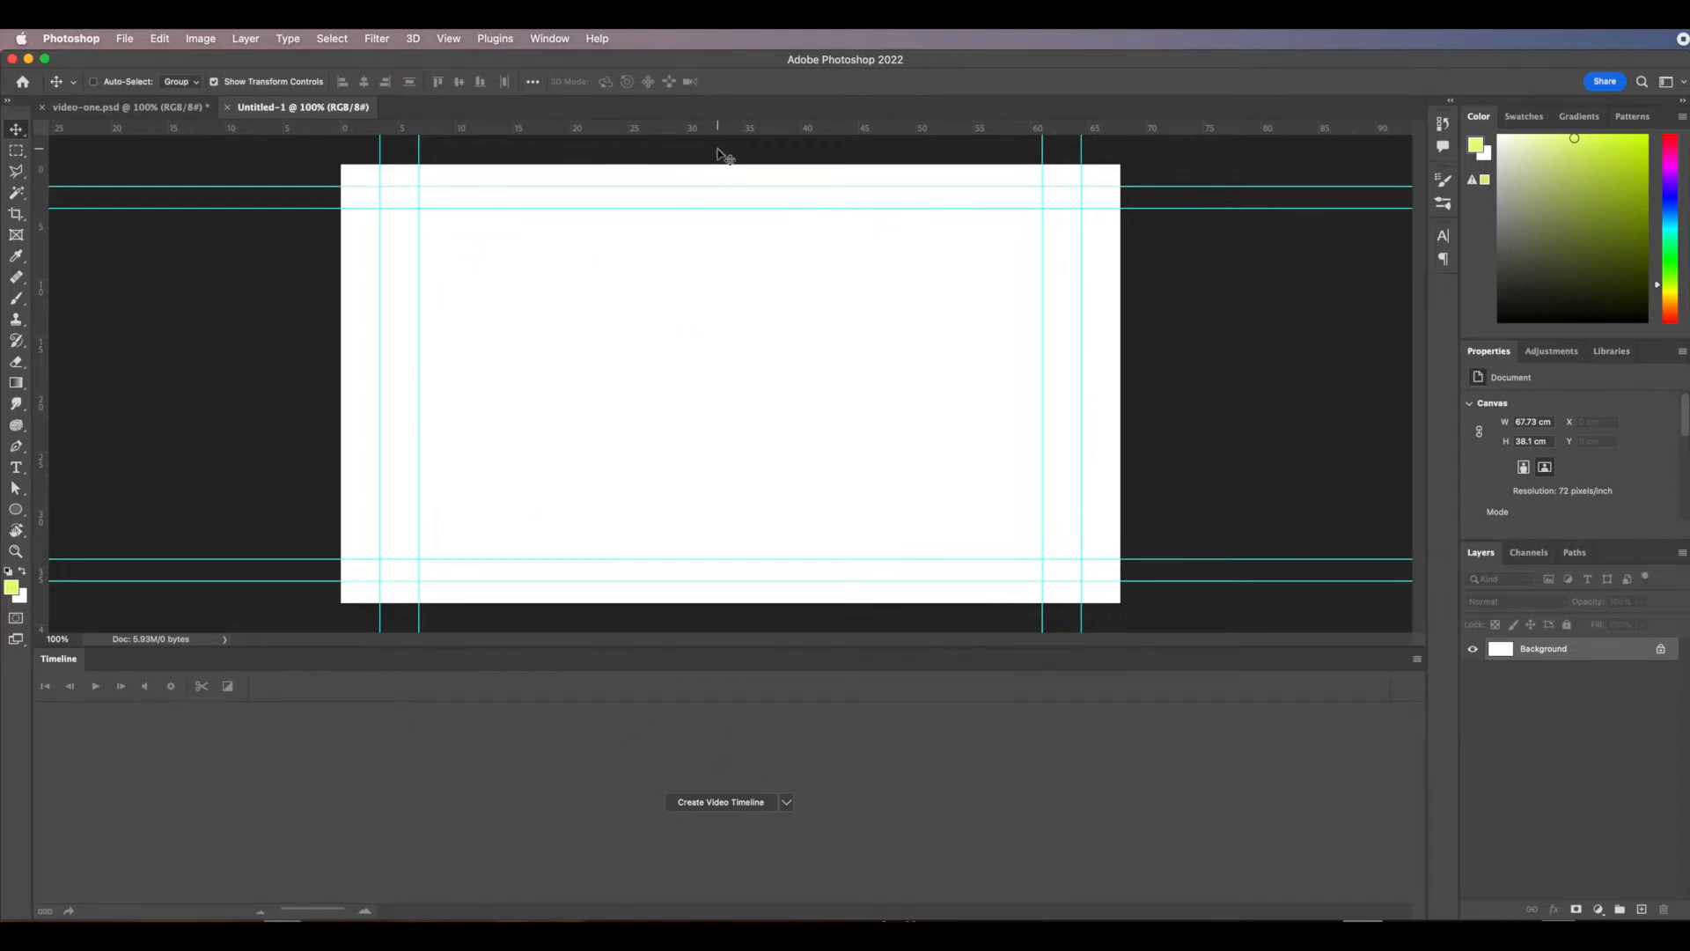
pyautogui.click(549, 39)
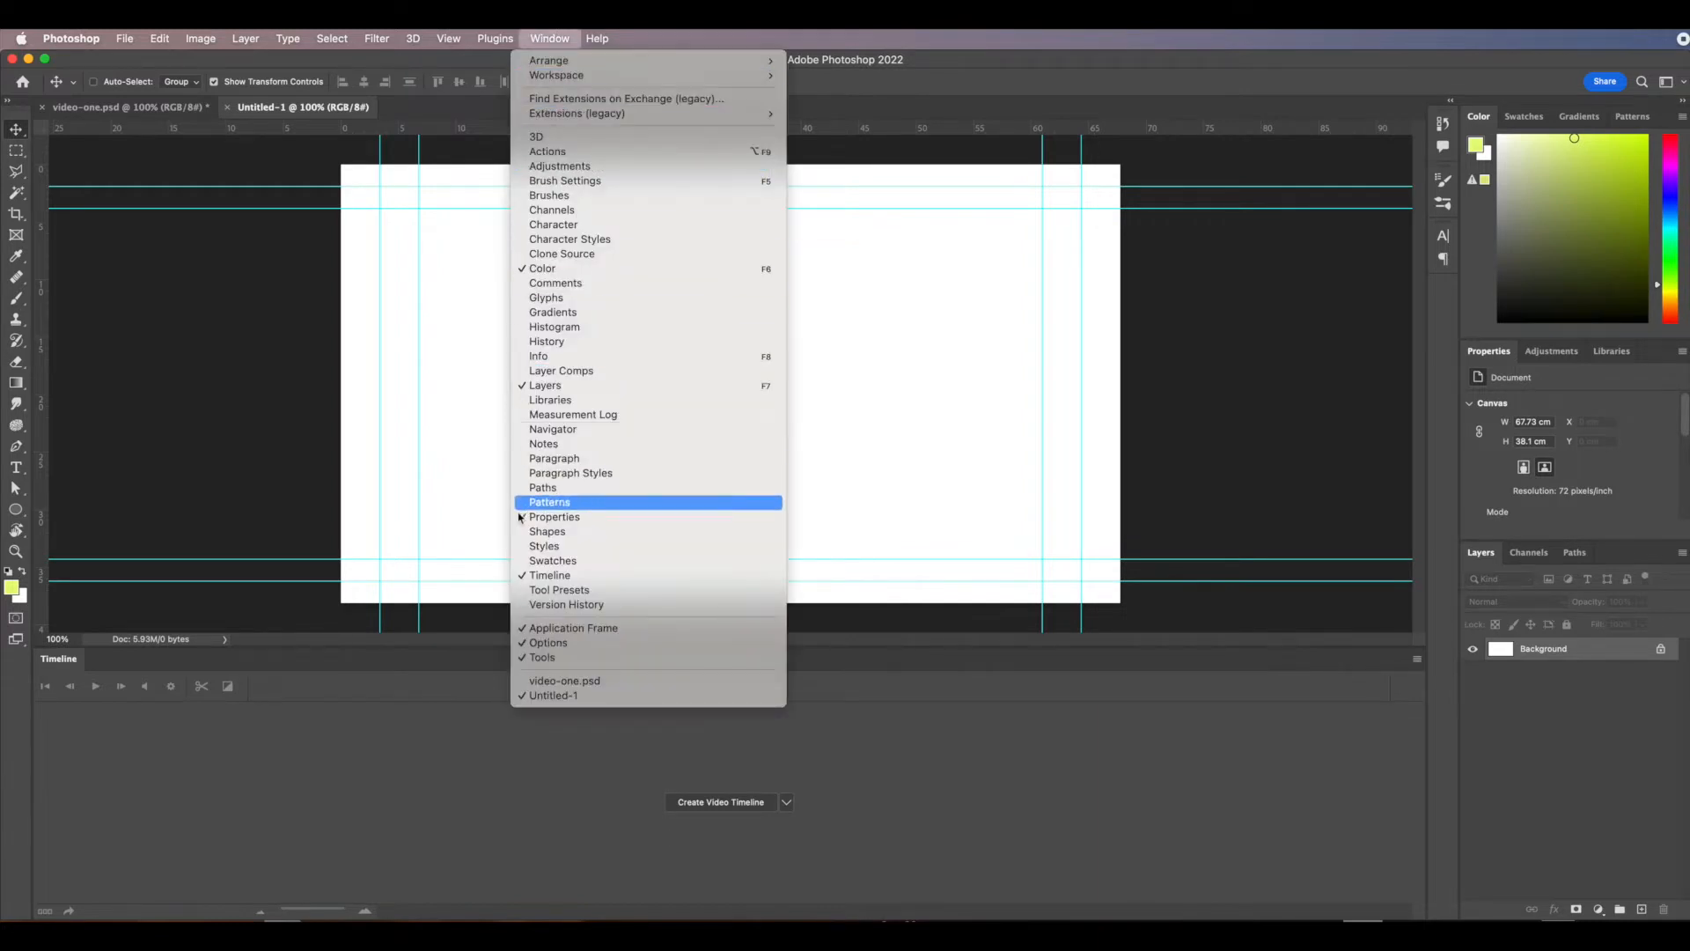
pyautogui.click(551, 575)
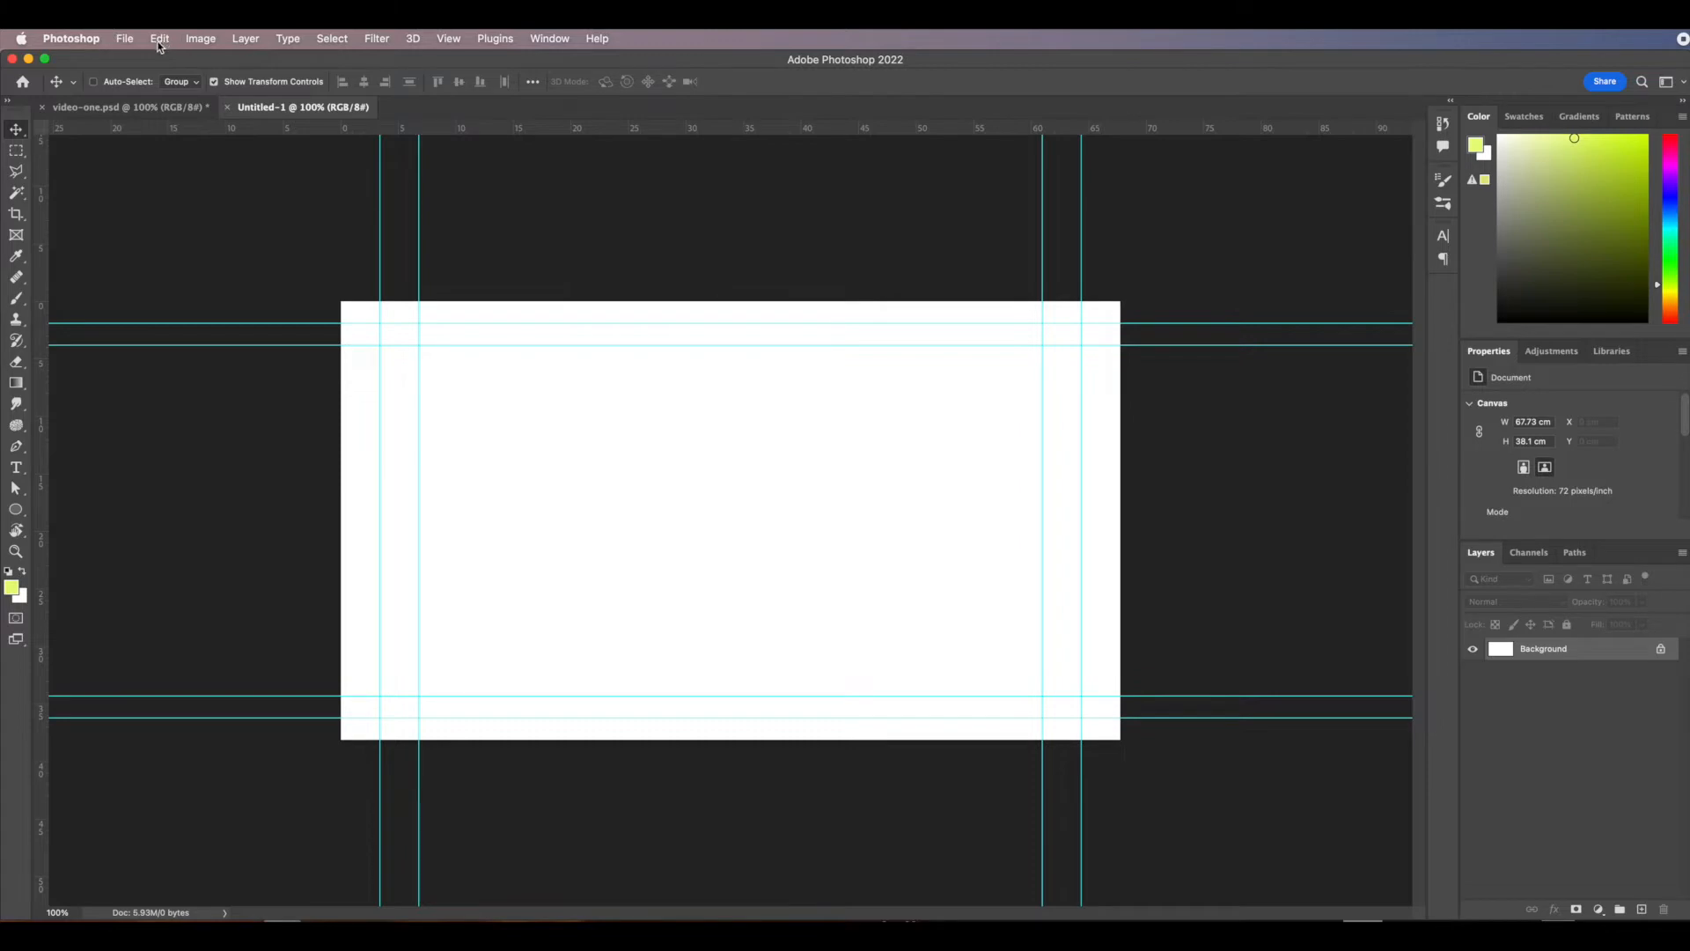
# Switch to Finder and open Bridge-art2.png from the Daisie-projection-show folder with Adobe Photoshop 2022.
pyautogui.click(28, 59)
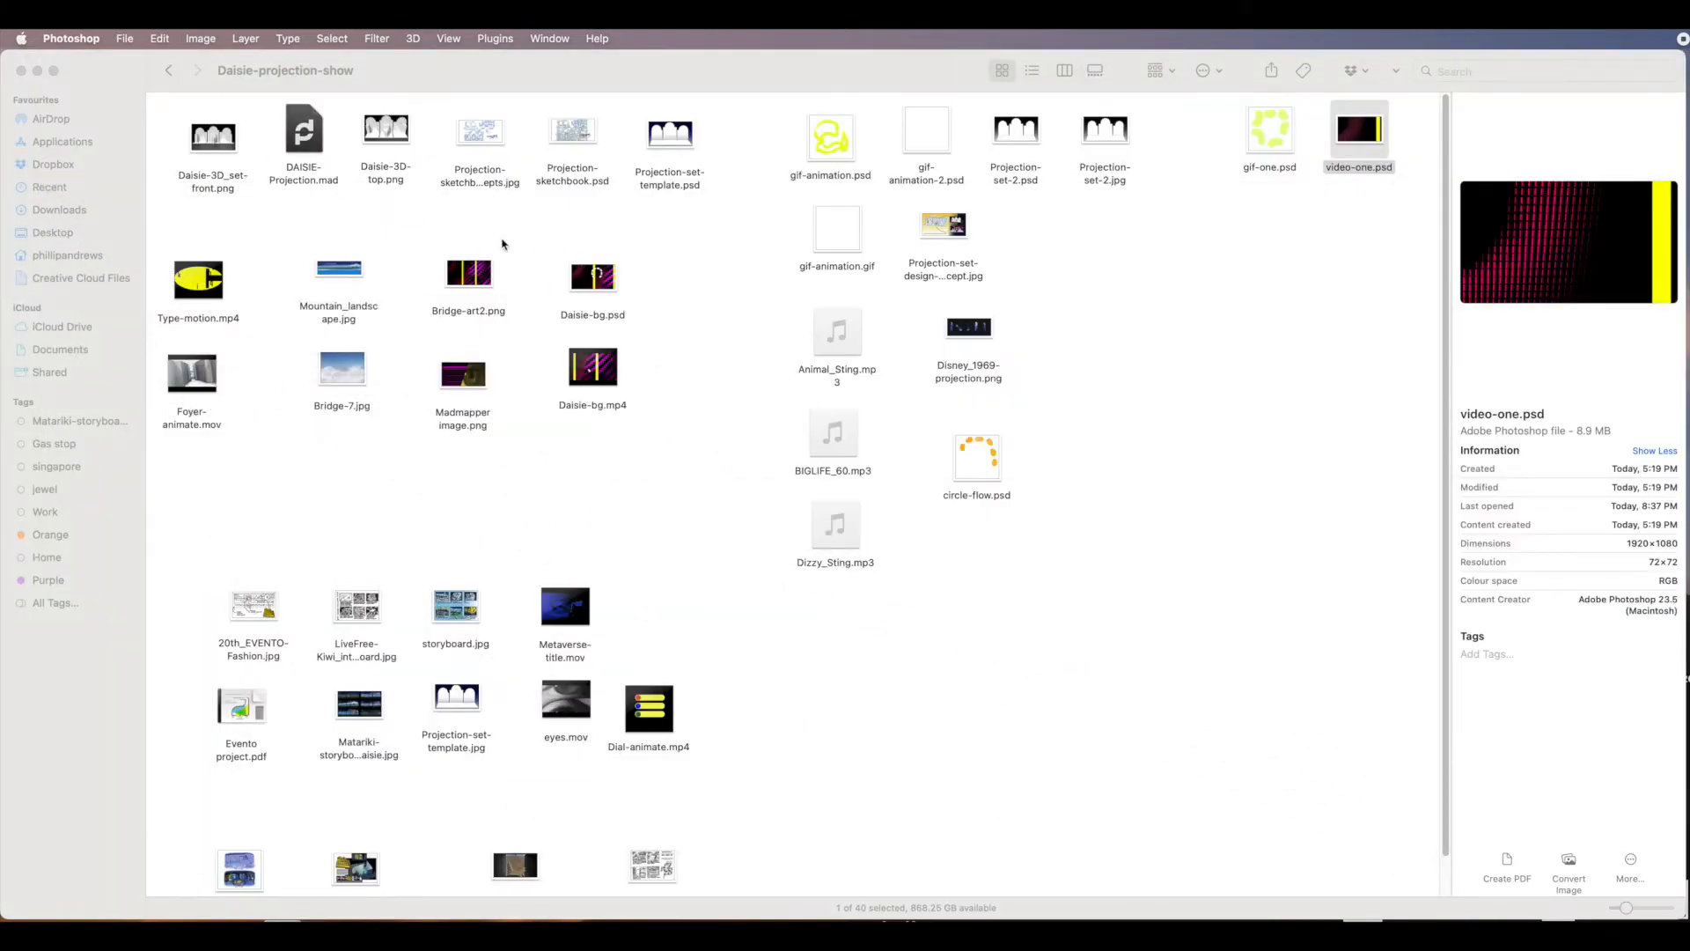
pyautogui.click(625, 269)
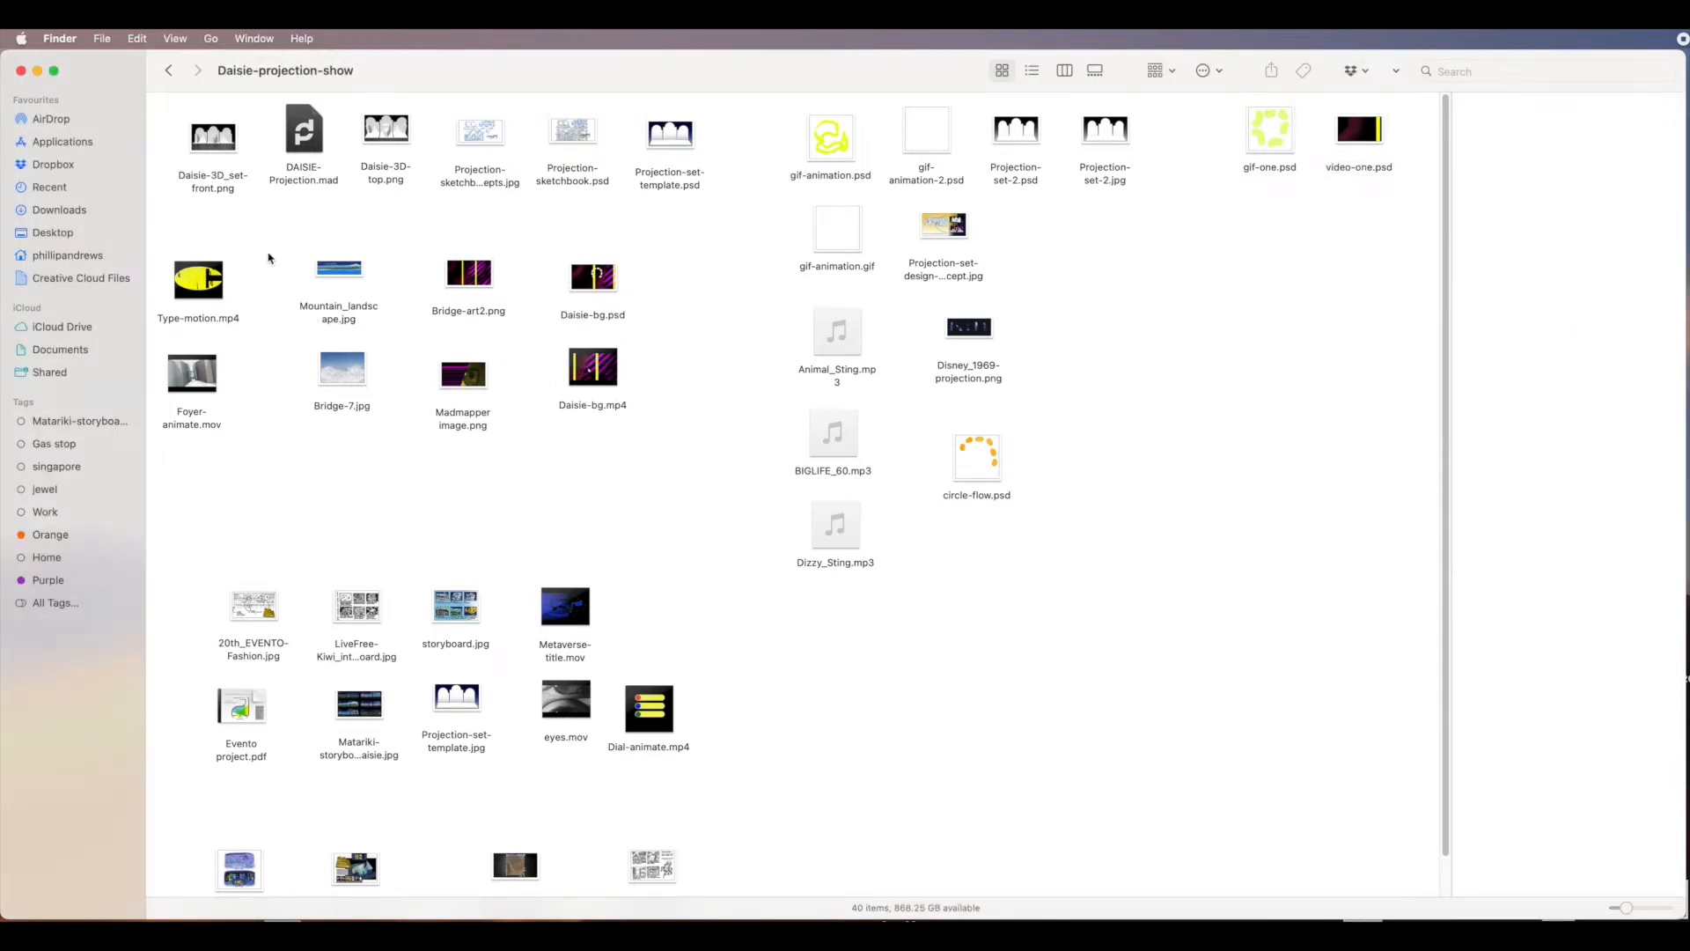
pyautogui.moveTo(610, 373)
pyautogui.click(474, 277)
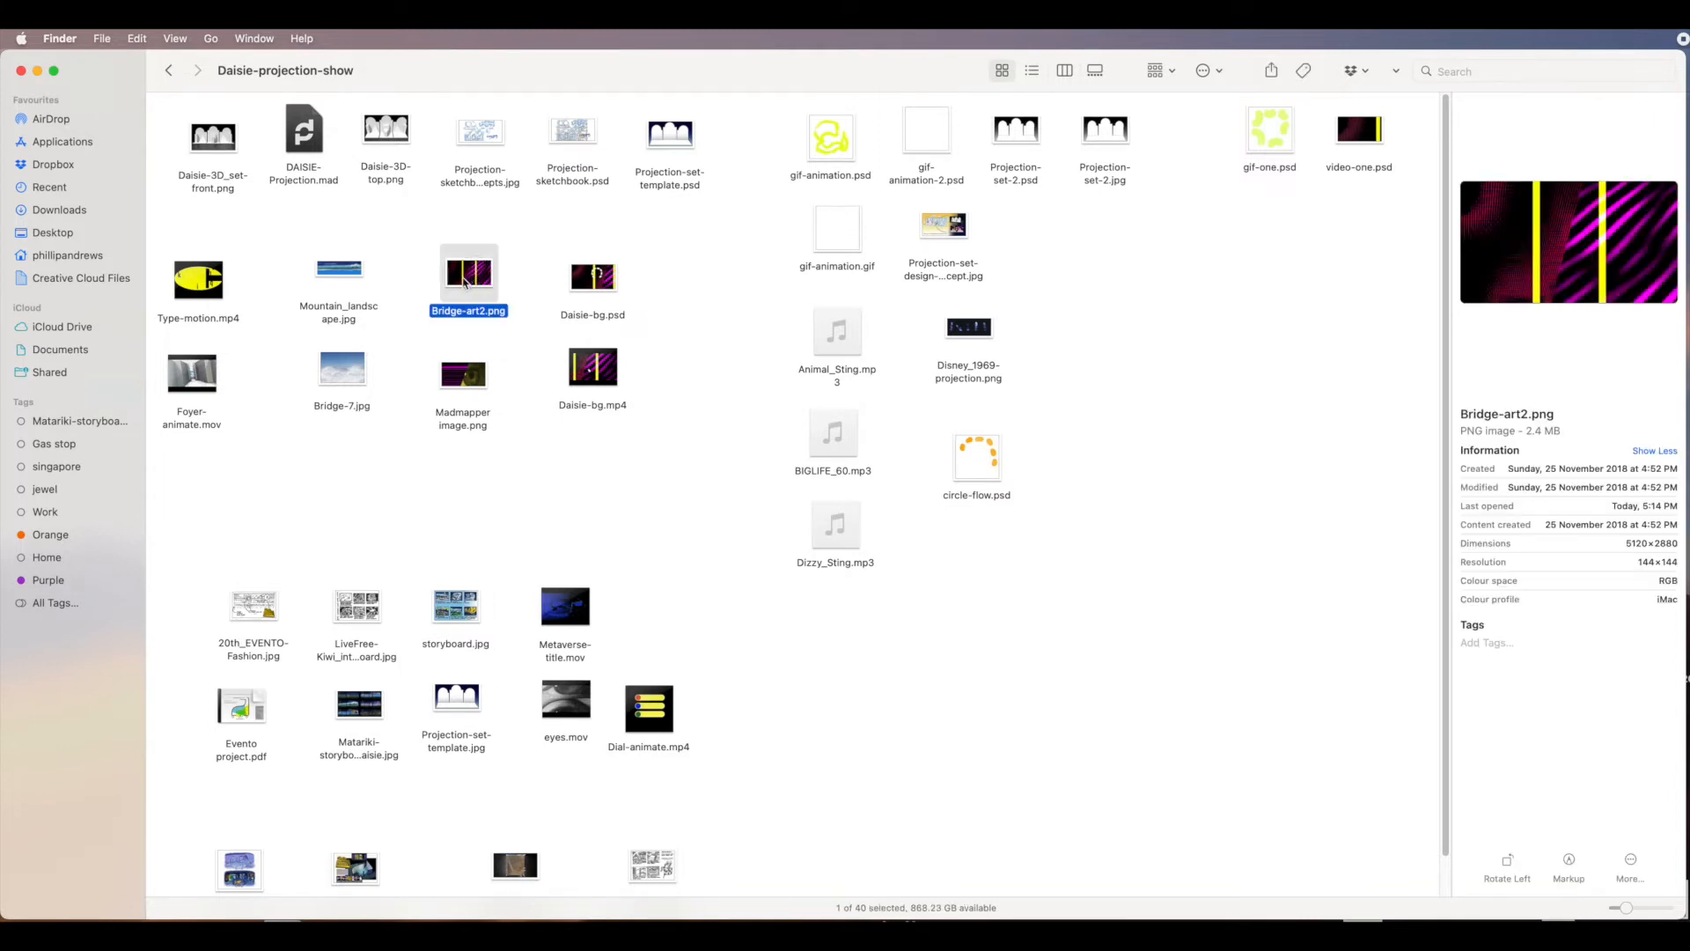
pyautogui.rightClick(466, 280)
pyautogui.moveTo(502, 304)
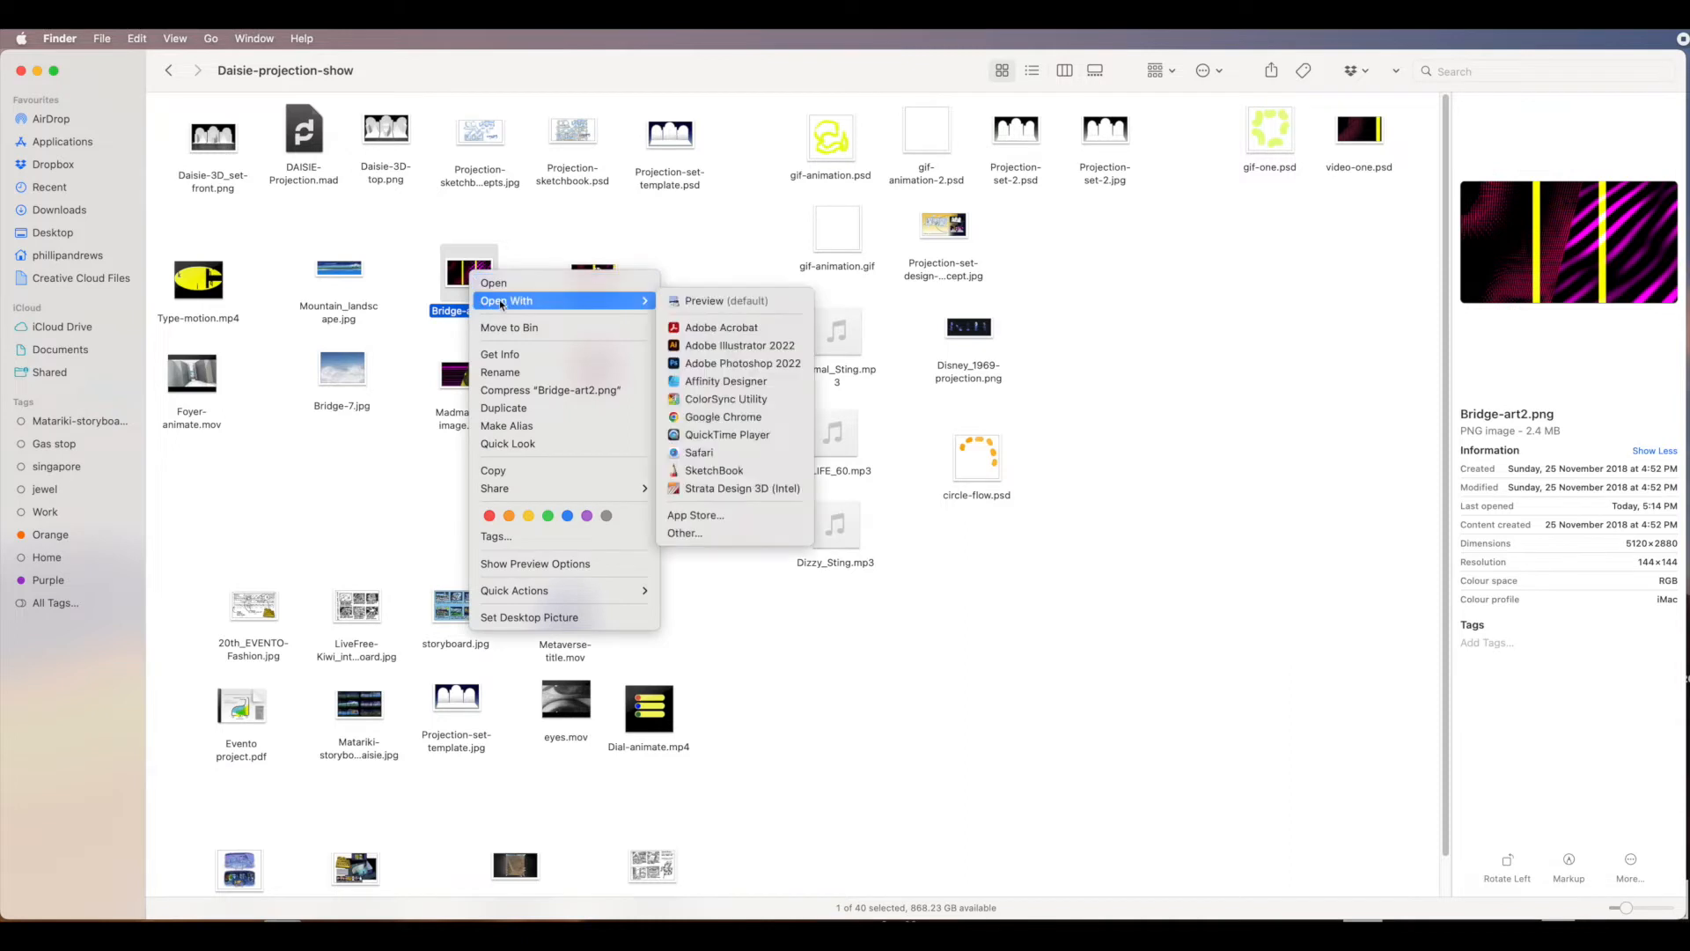
pyautogui.click(722, 364)
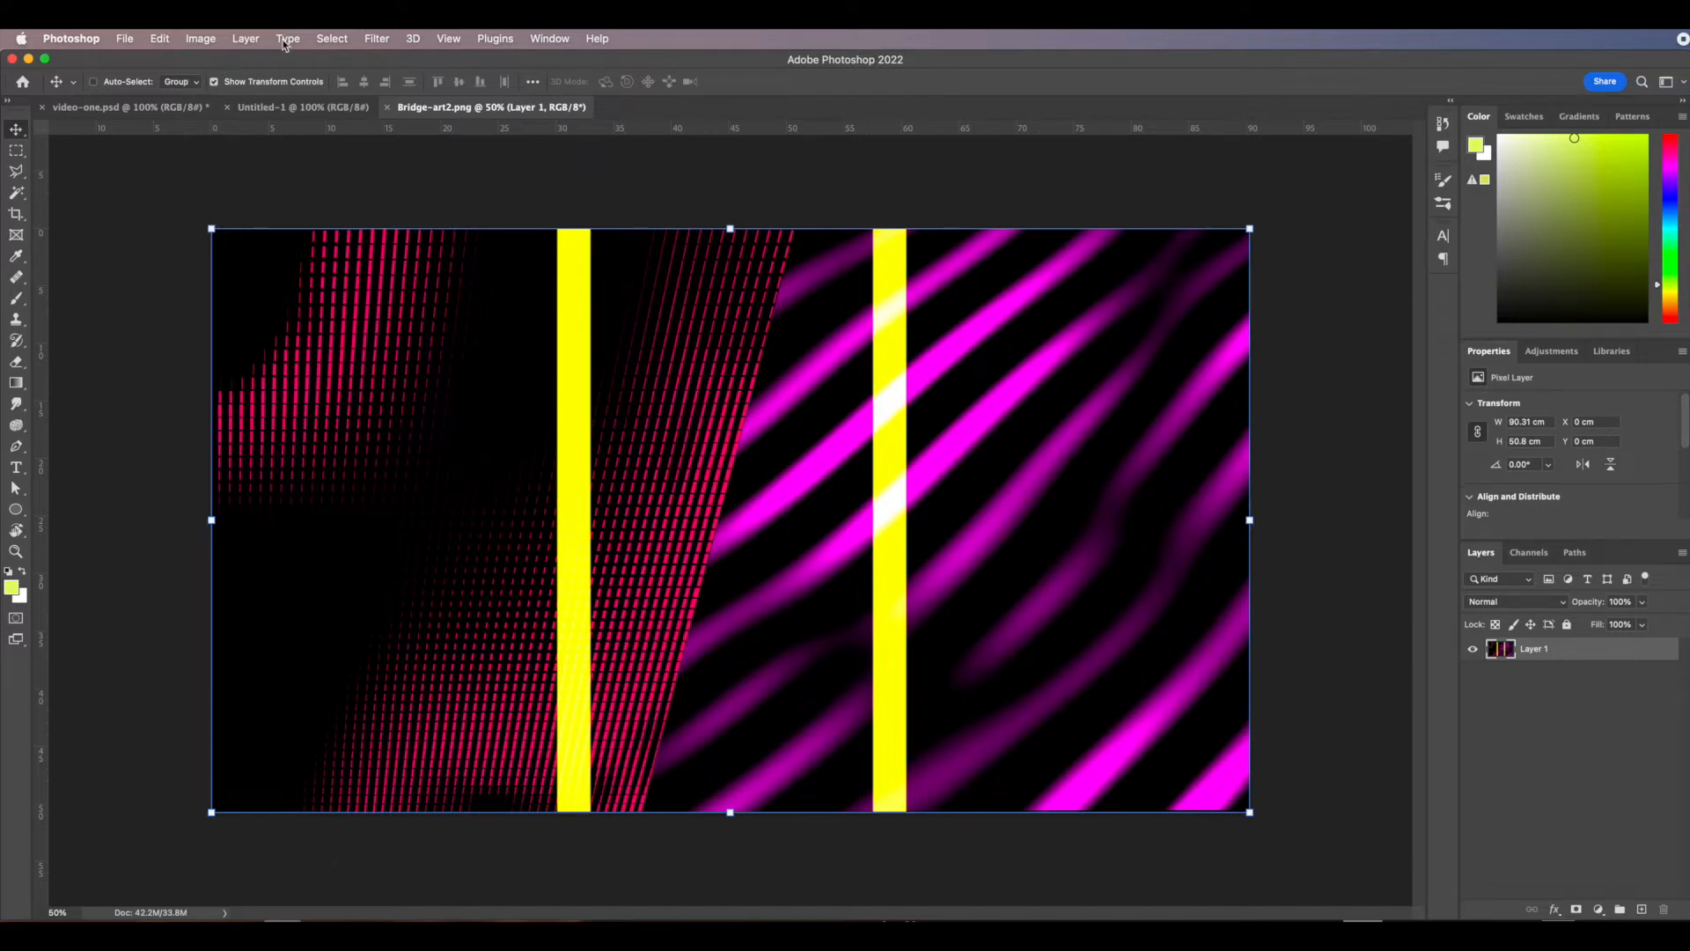
# Check the pixel dimensions and resolution of Bridge-art2.png in the Image Size dialog without changing them.
pyautogui.click(200, 41)
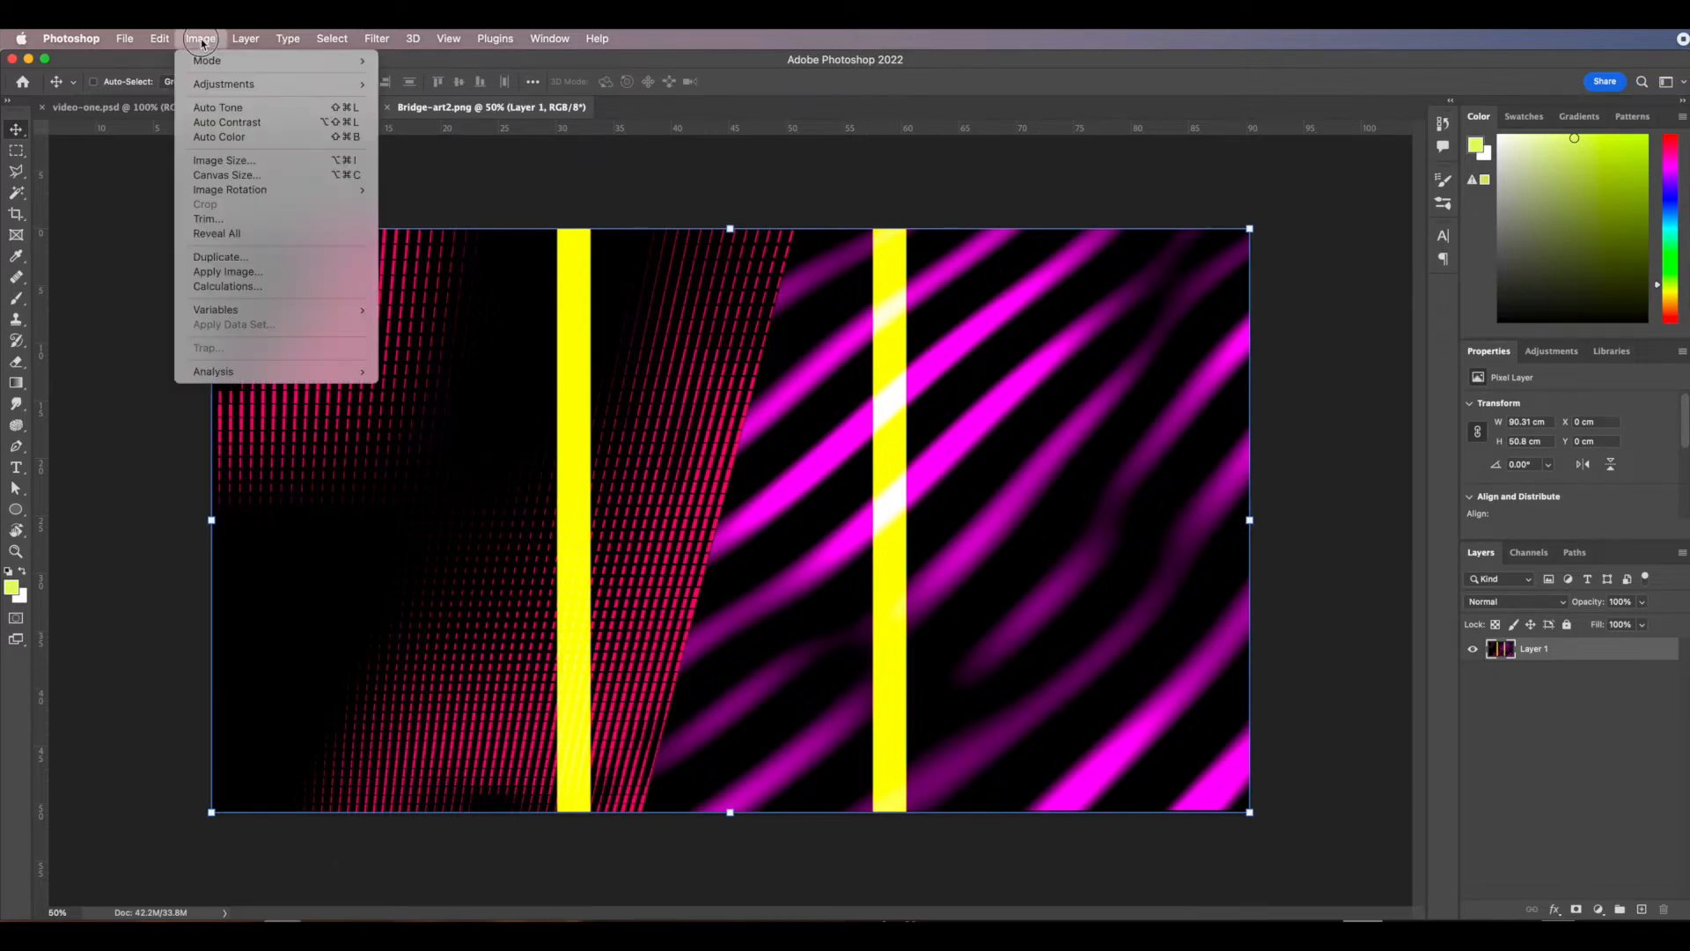
pyautogui.click(243, 162)
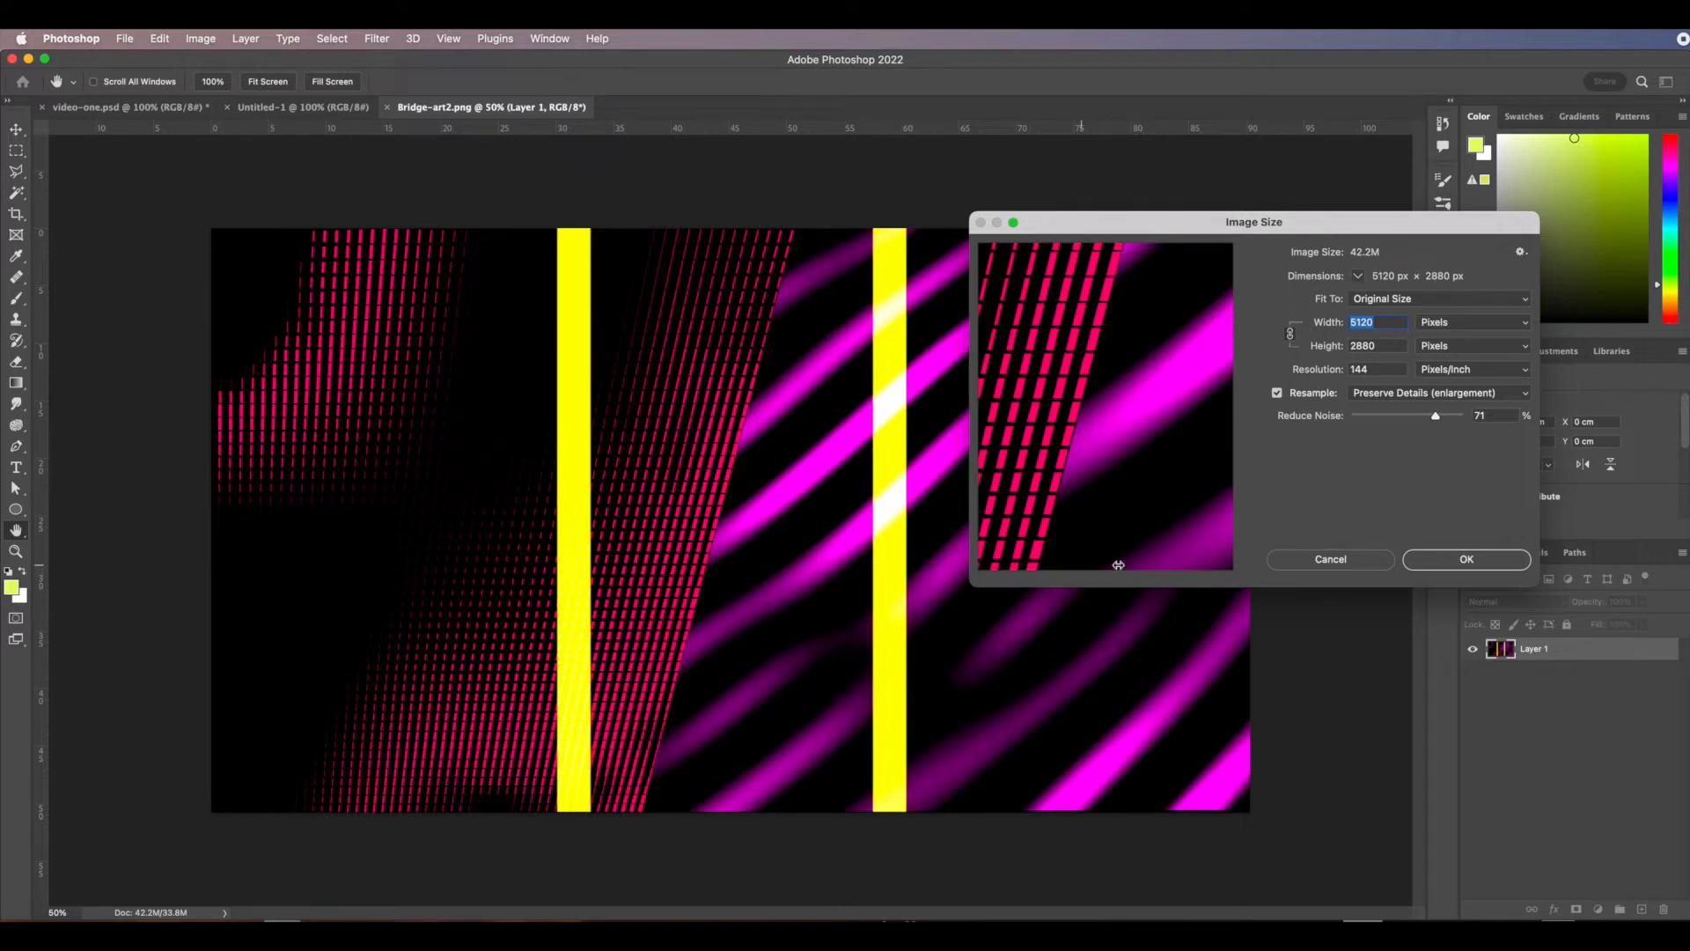
pyautogui.click(1331, 559)
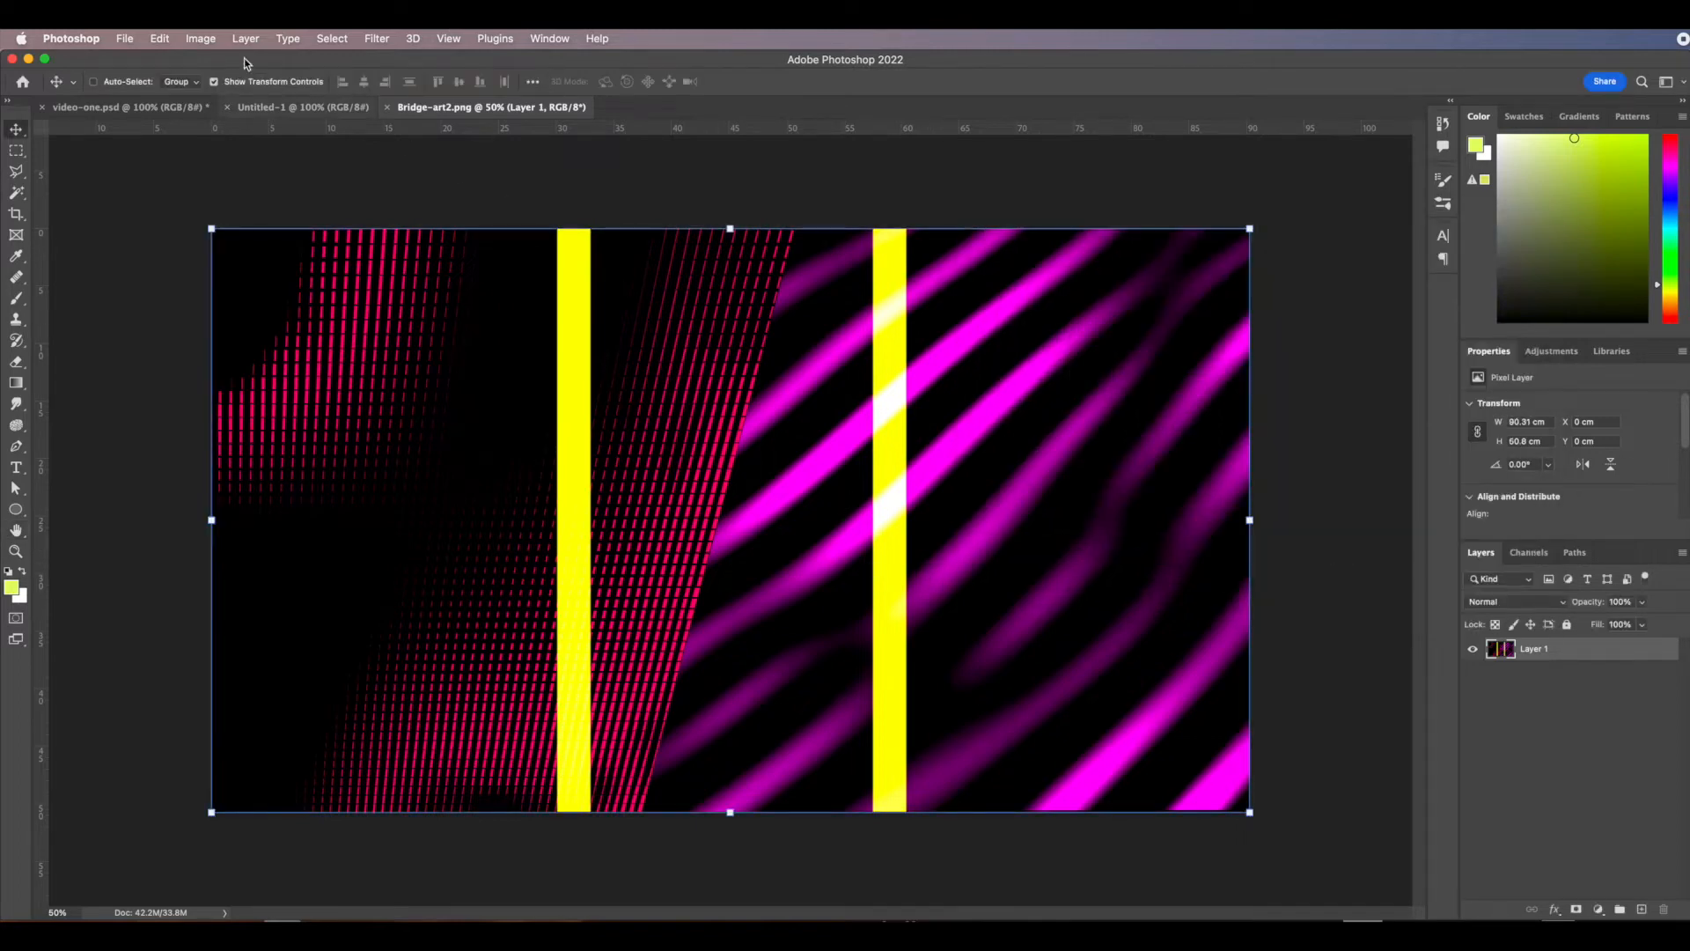
# Select the entire canvas of Bridge-art2.png and copy the artwork.
pyautogui.click(161, 38)
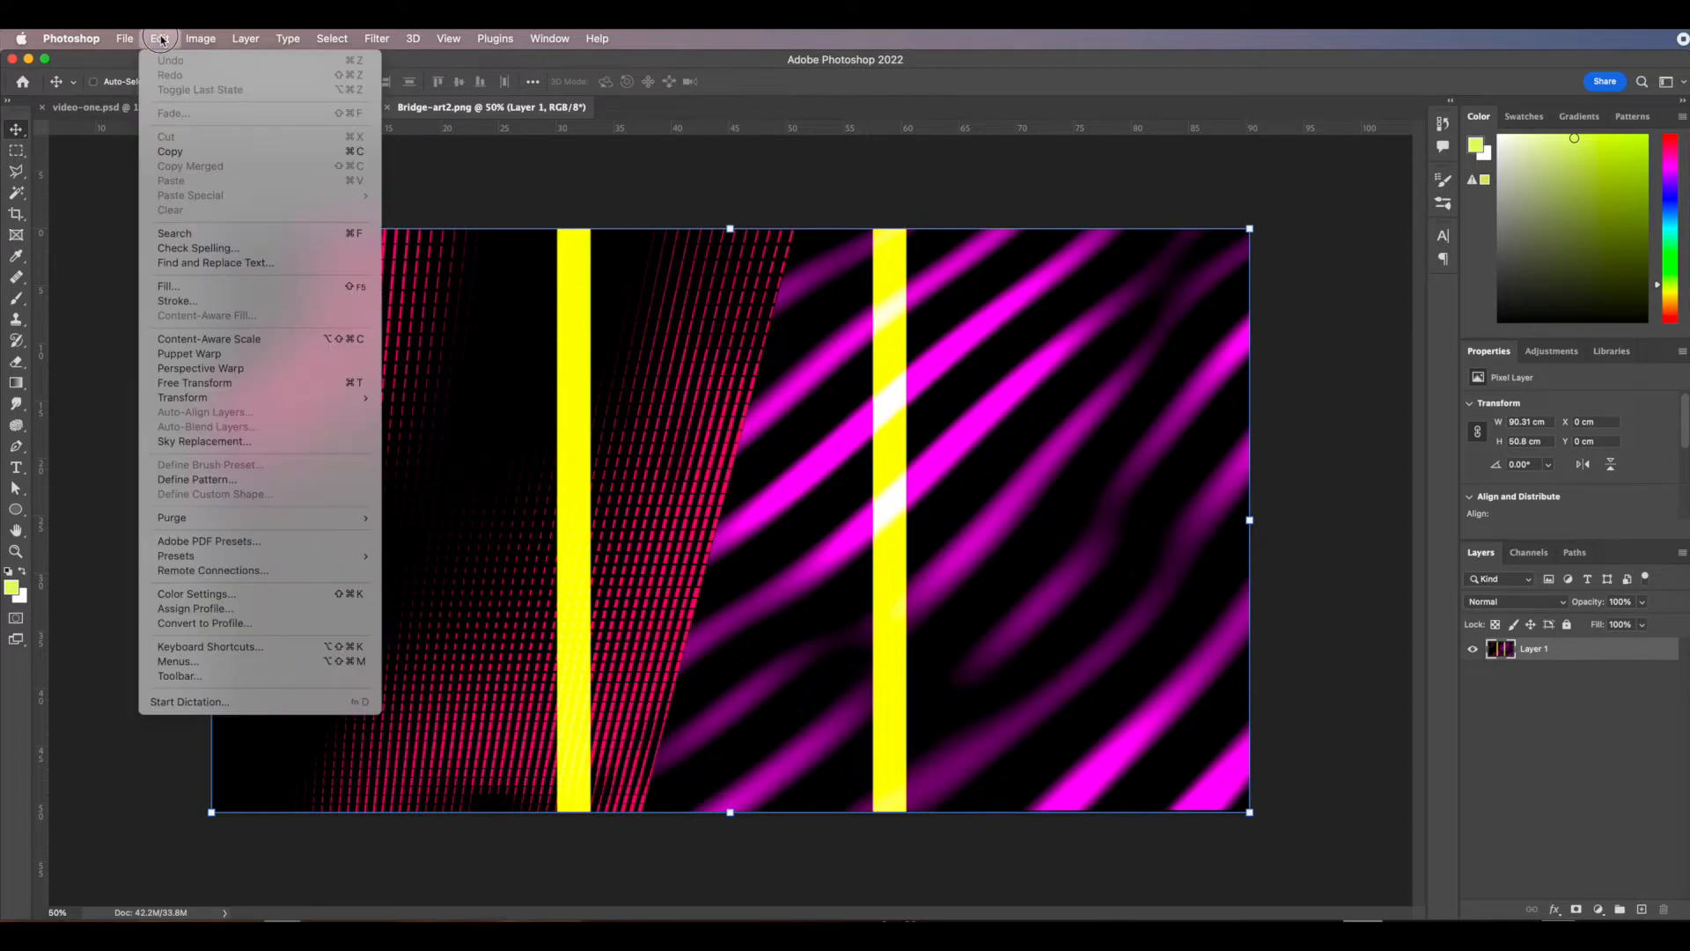
pyautogui.click(172, 151)
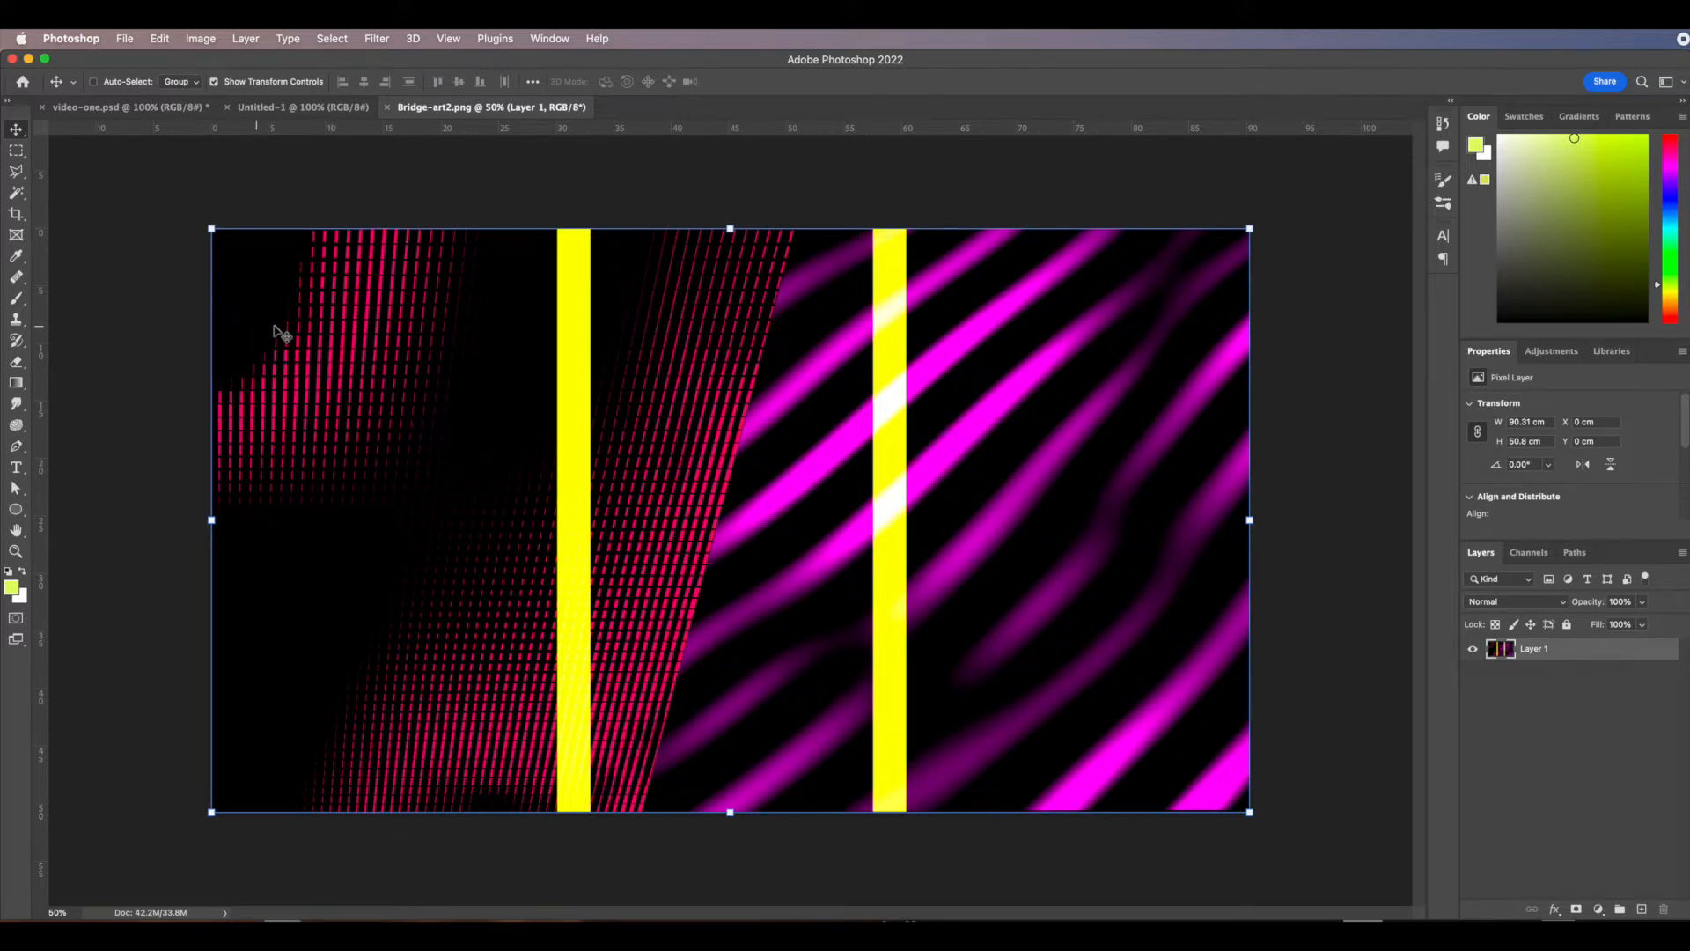
pyautogui.press('super+a')
pyautogui.click(1536, 739)
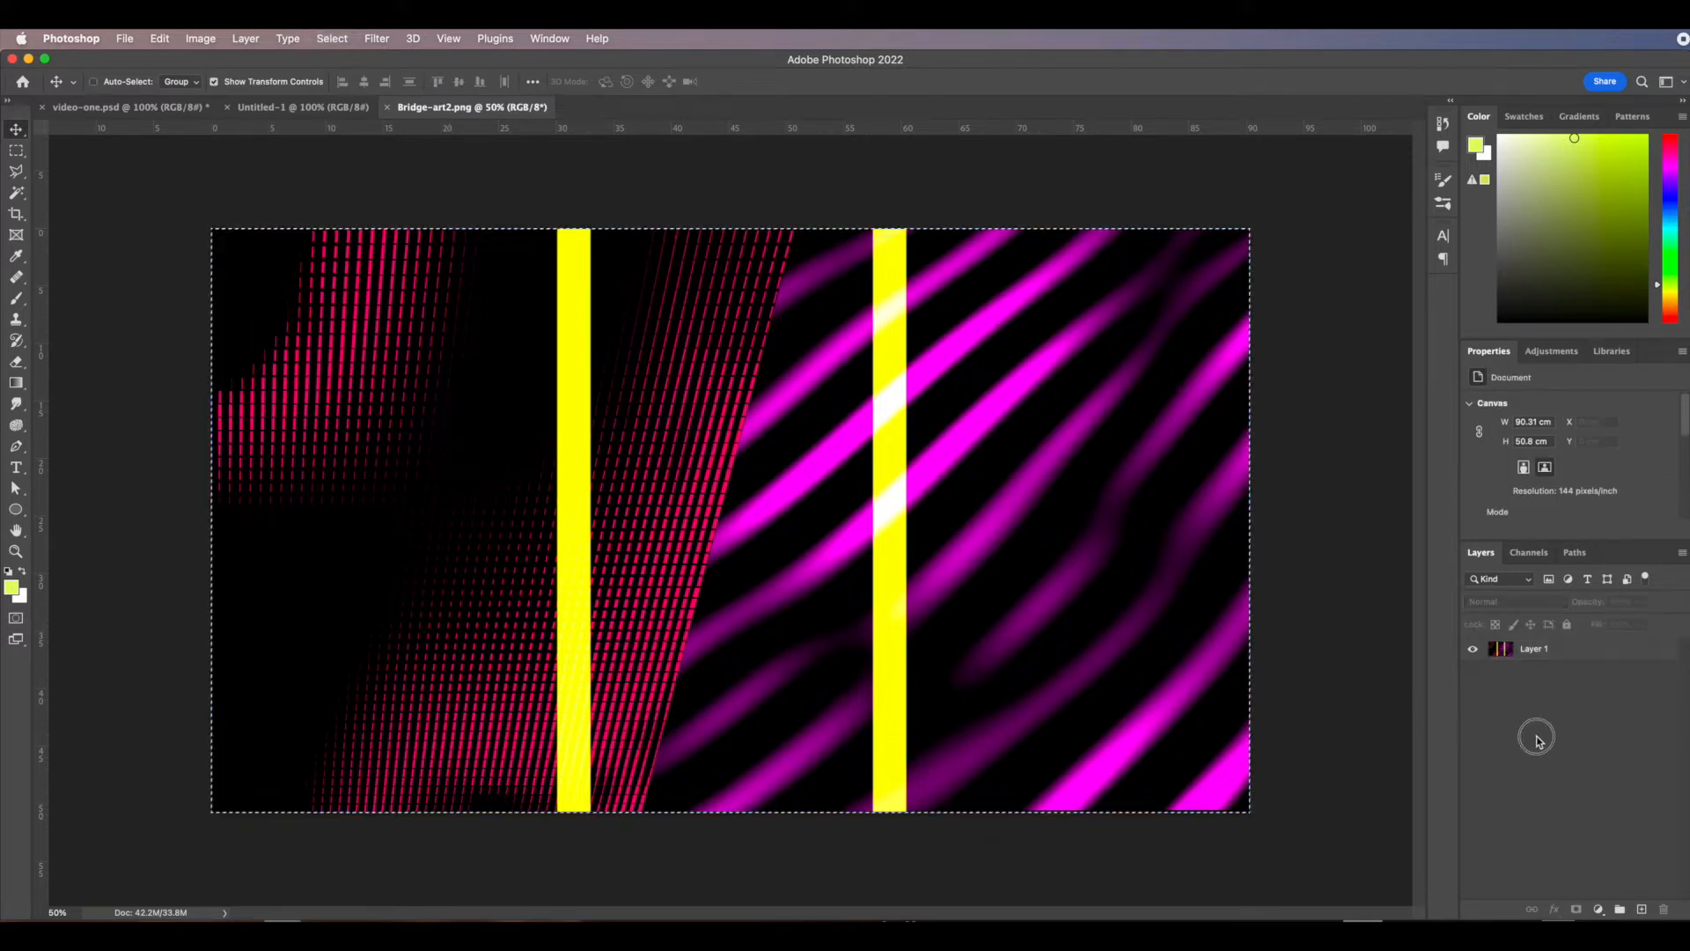
pyautogui.click(160, 41)
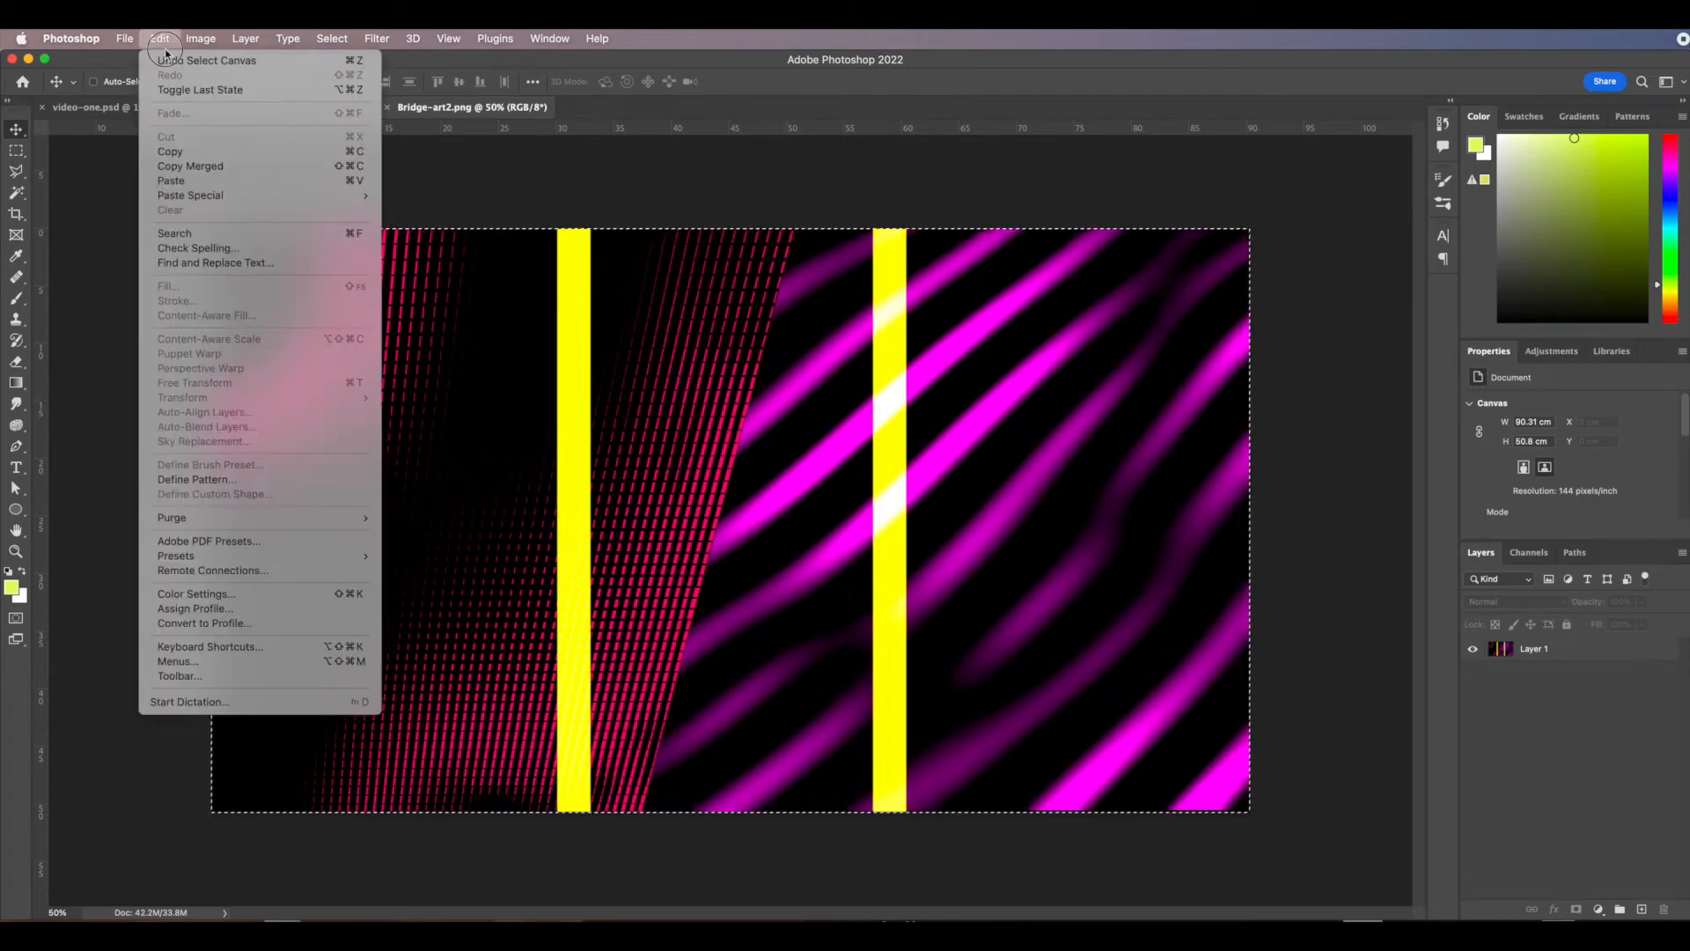
pyautogui.click(160, 40)
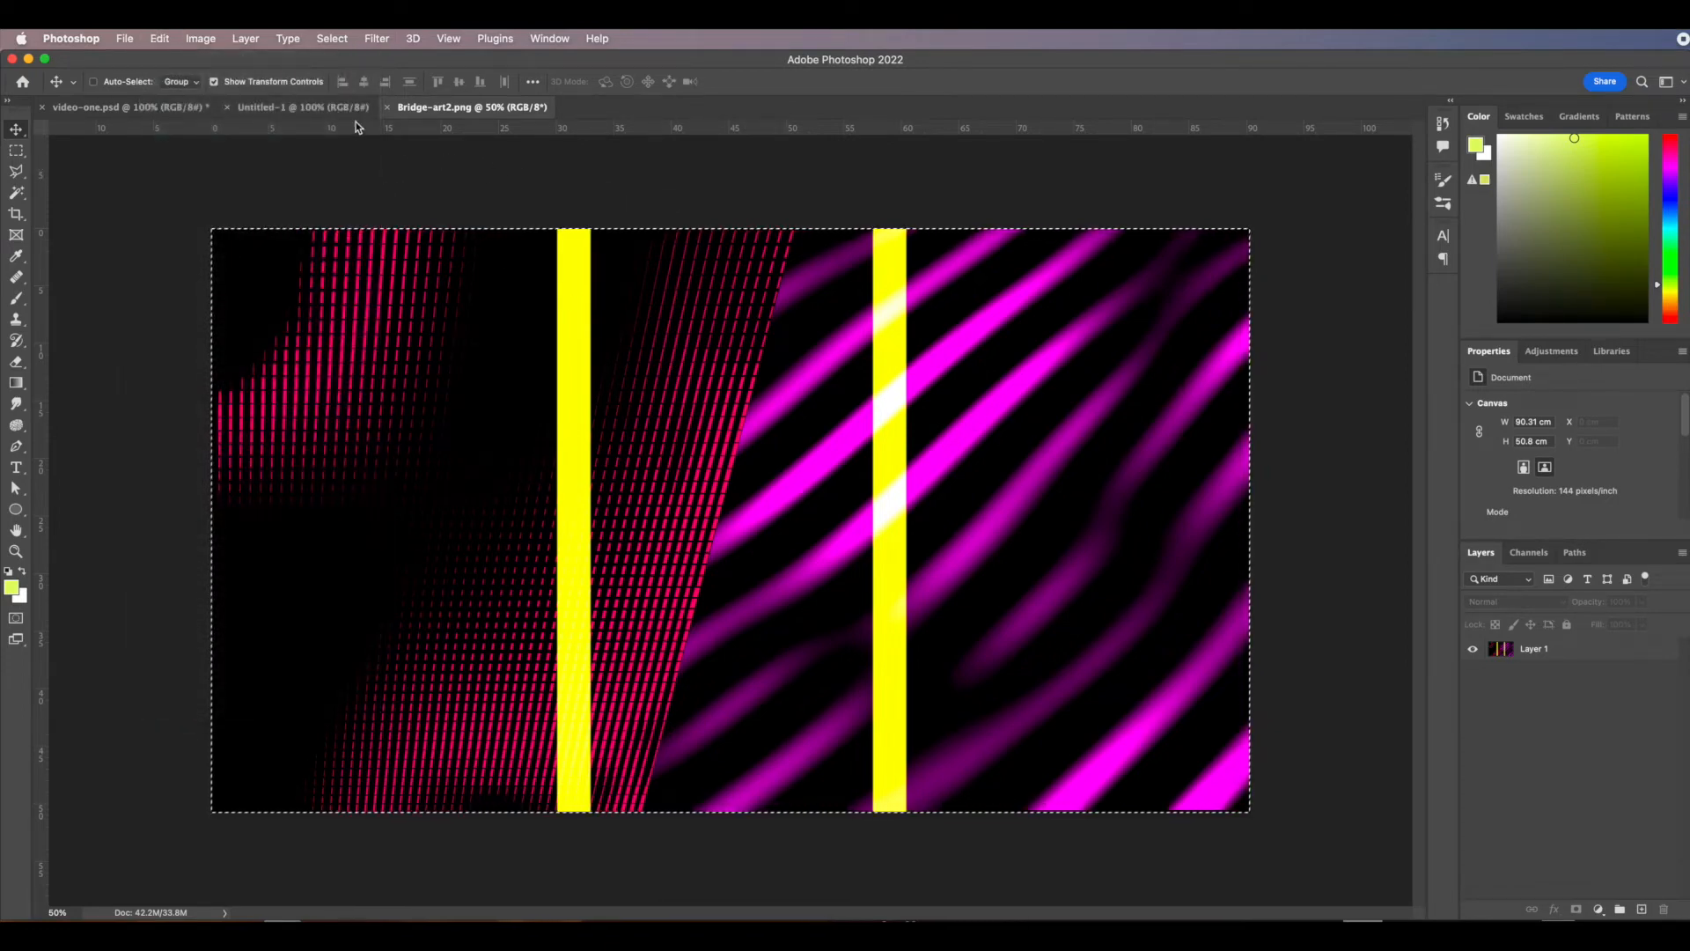
# Paste the bridge artwork into the Untitled-1 document and rename its new layer bg.
pyautogui.click(318, 108)
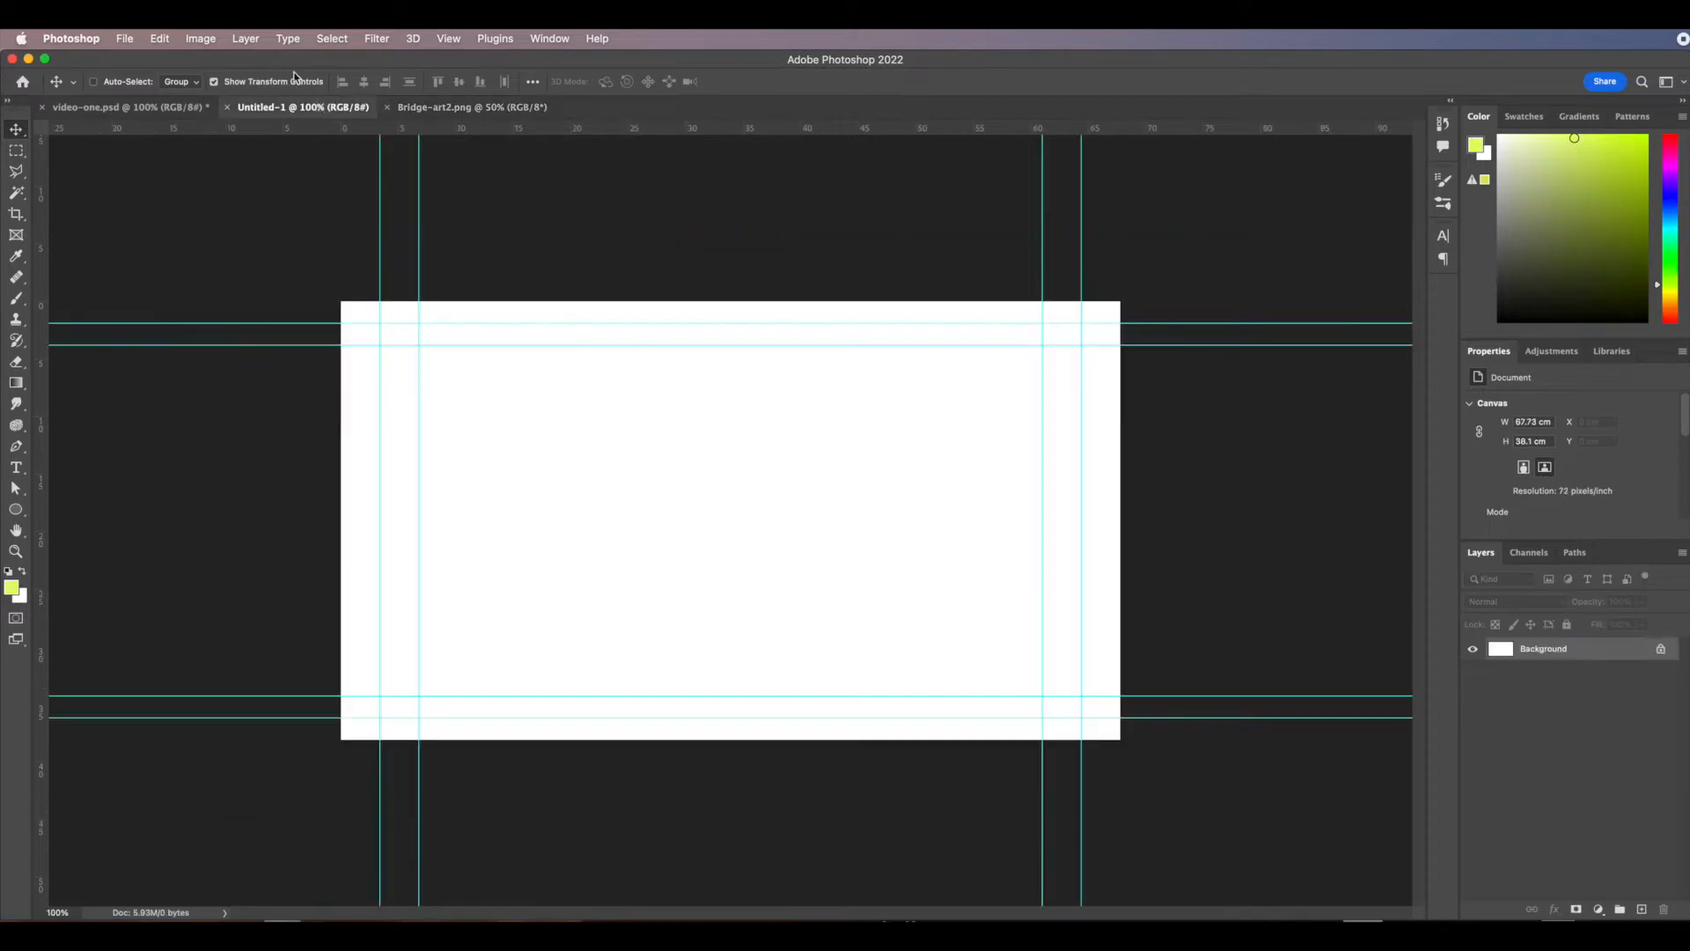
pyautogui.click(160, 40)
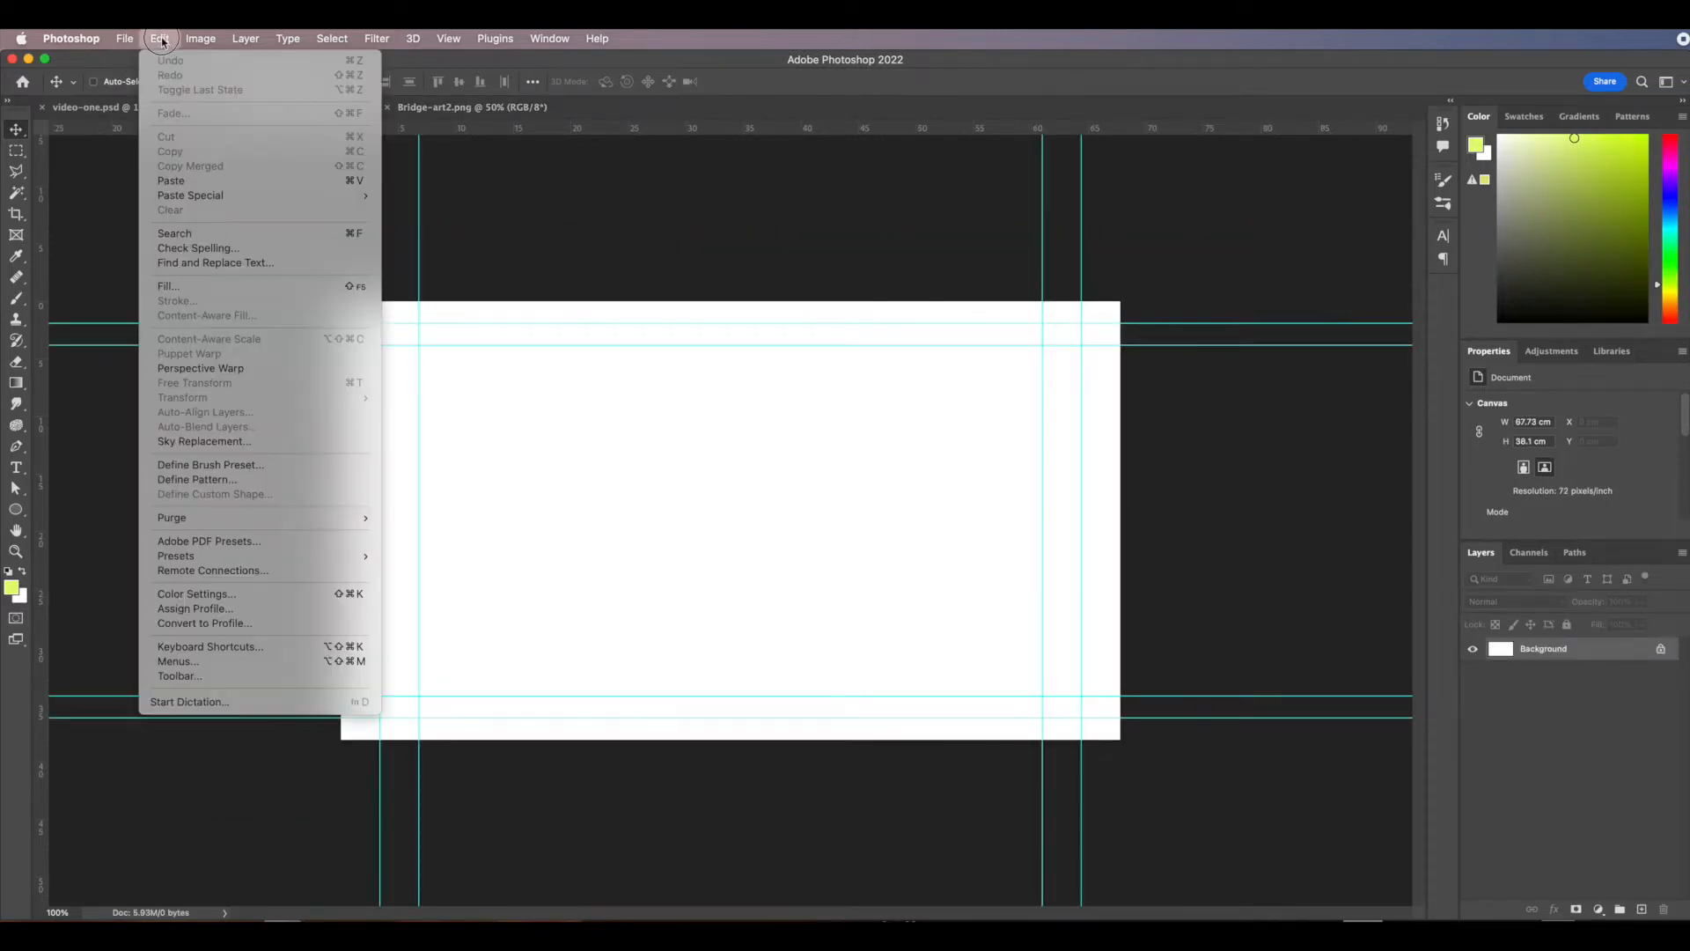
pyautogui.moveTo(212, 206)
pyautogui.click(212, 181)
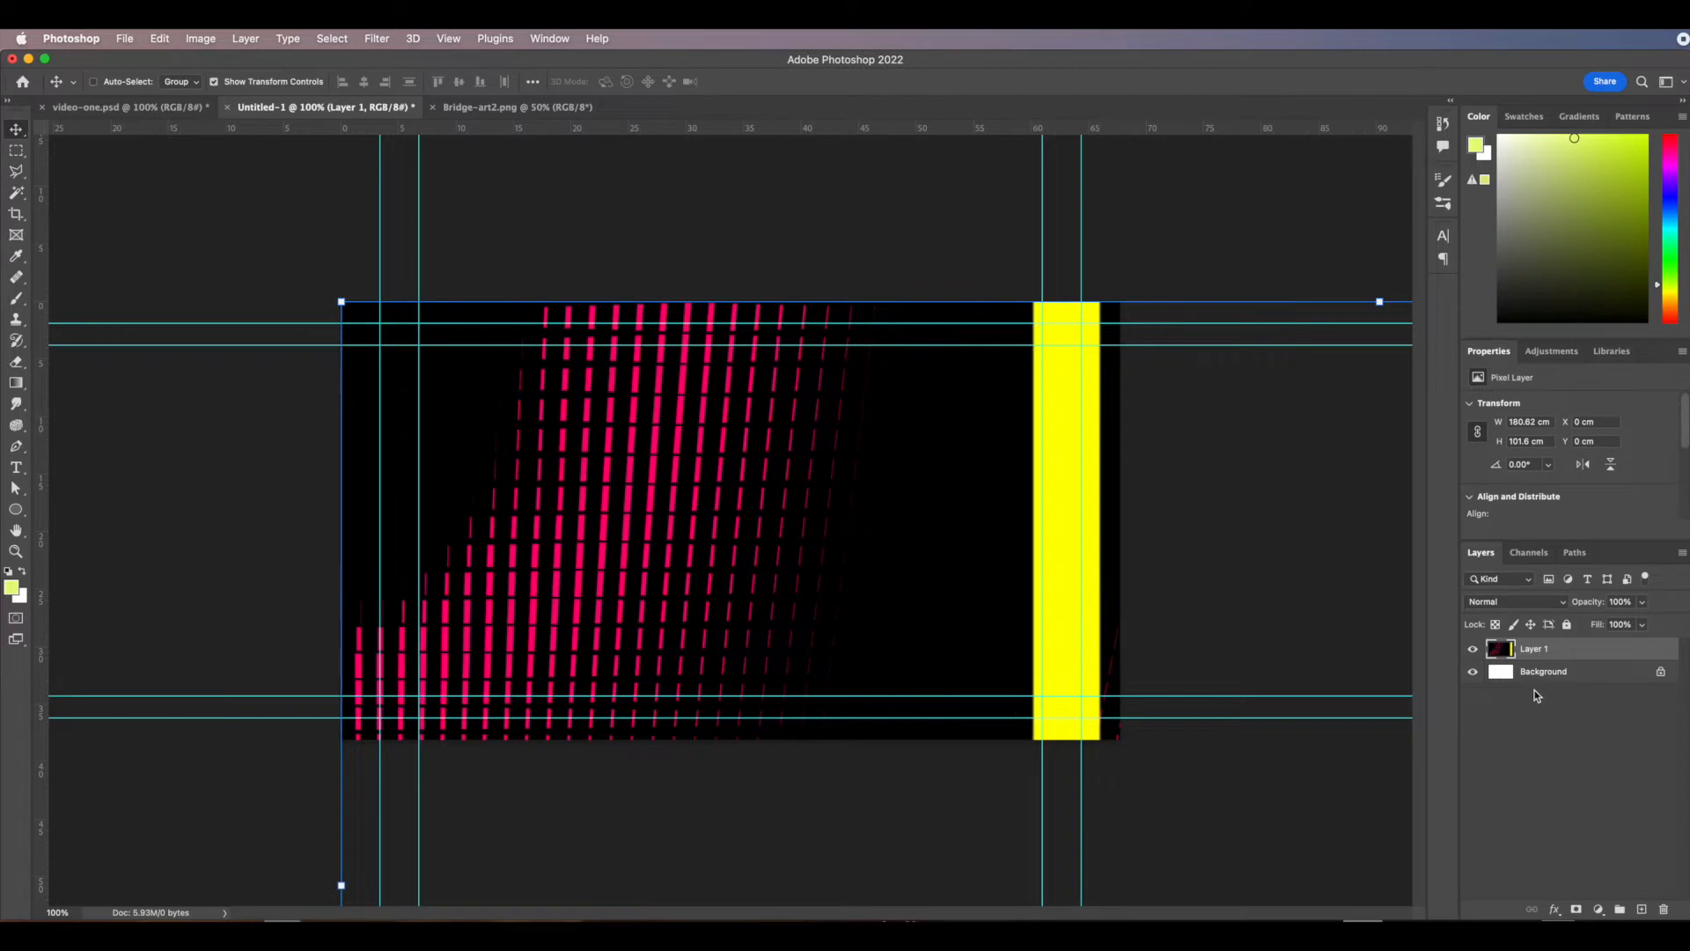
pyautogui.doubleClick(1541, 651)
pyautogui.write('bg')
pyautogui.press('Return')
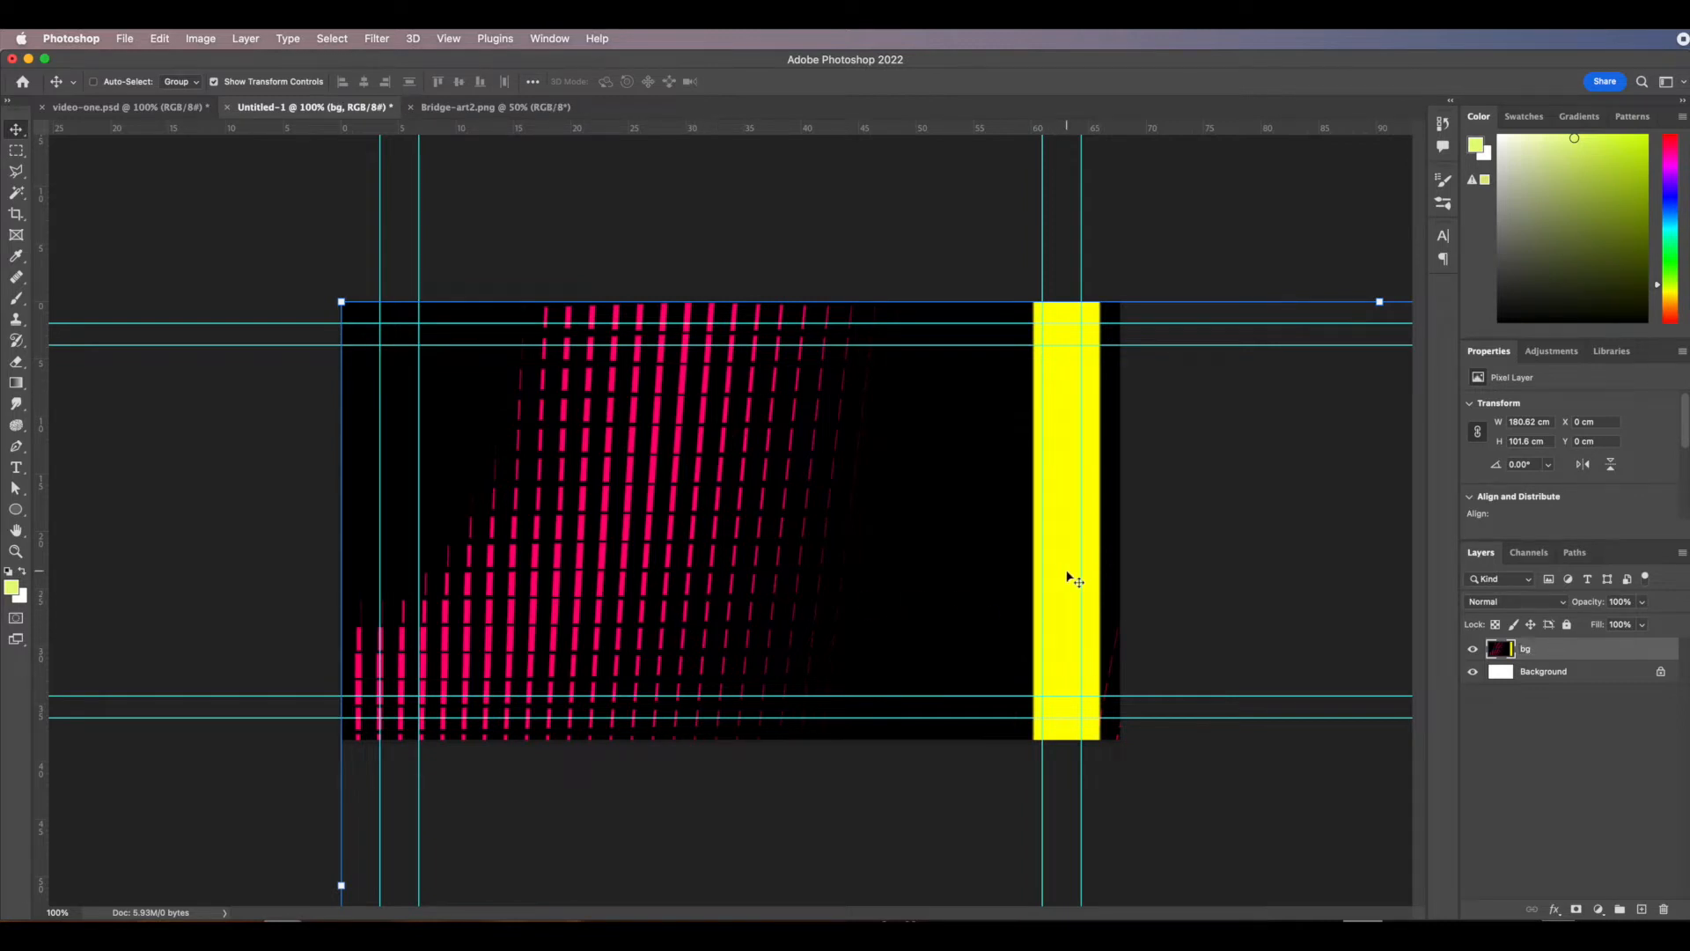
# Show the Timeline for Untitled-1 and create a video timeline containing the bg layer.
pyautogui.press('super+minus')
pyautogui.press('super+minus')
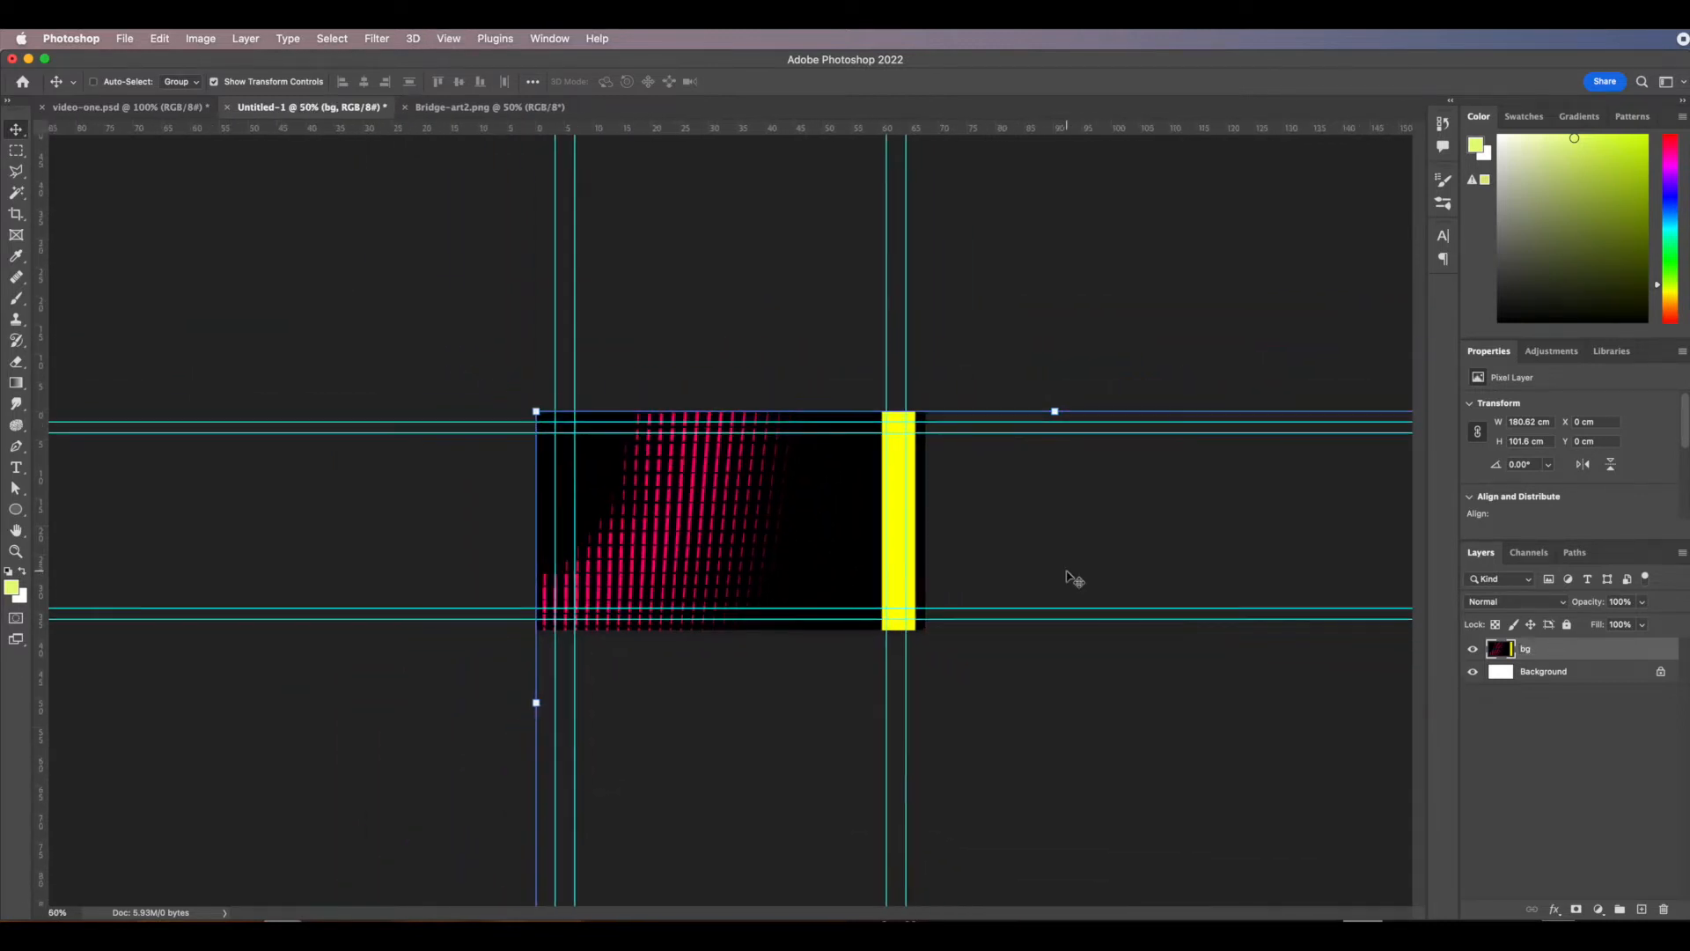
pyautogui.press('super+minus')
pyautogui.press('super+minus')
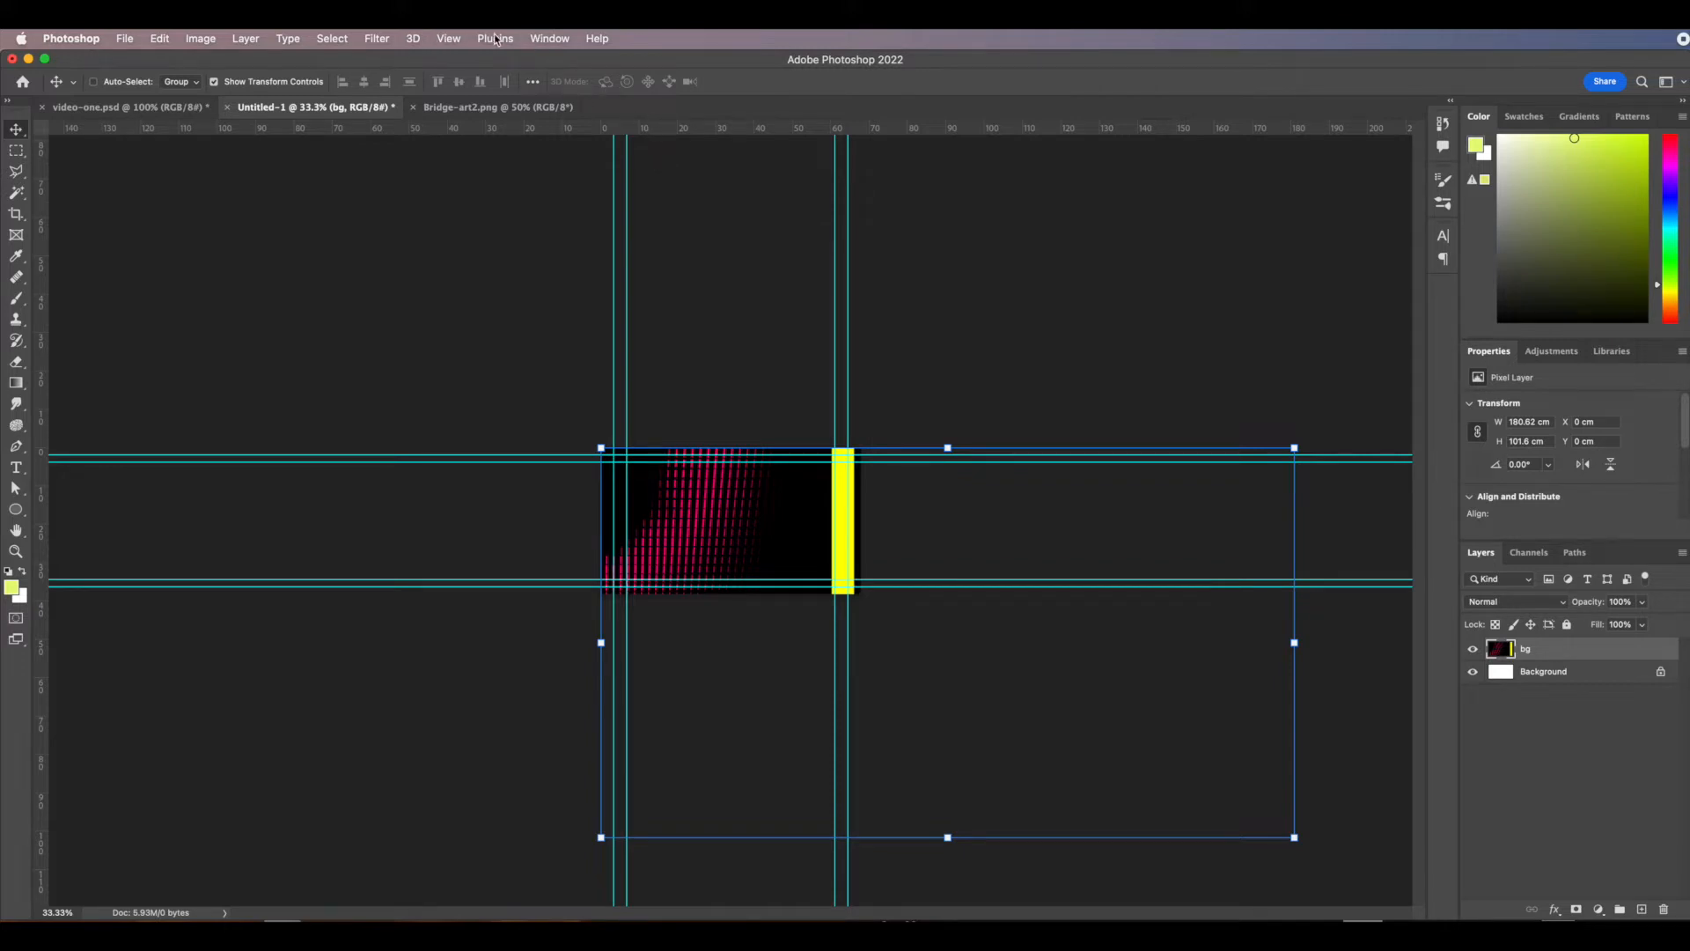
pyautogui.click(551, 39)
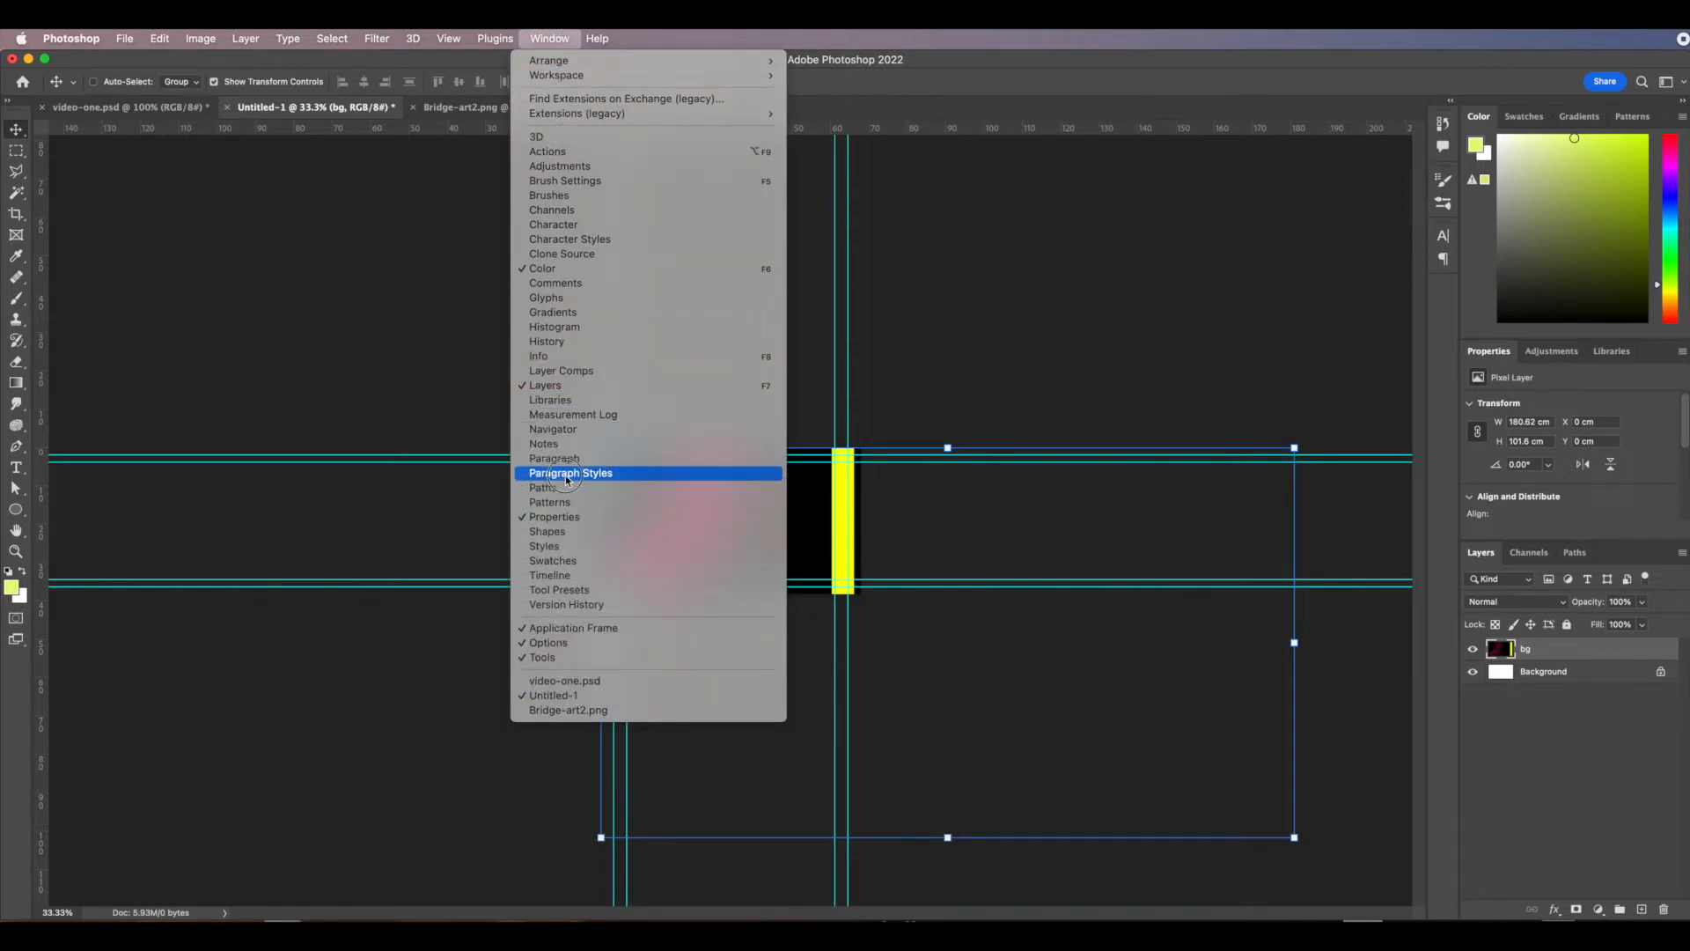
pyautogui.click(565, 575)
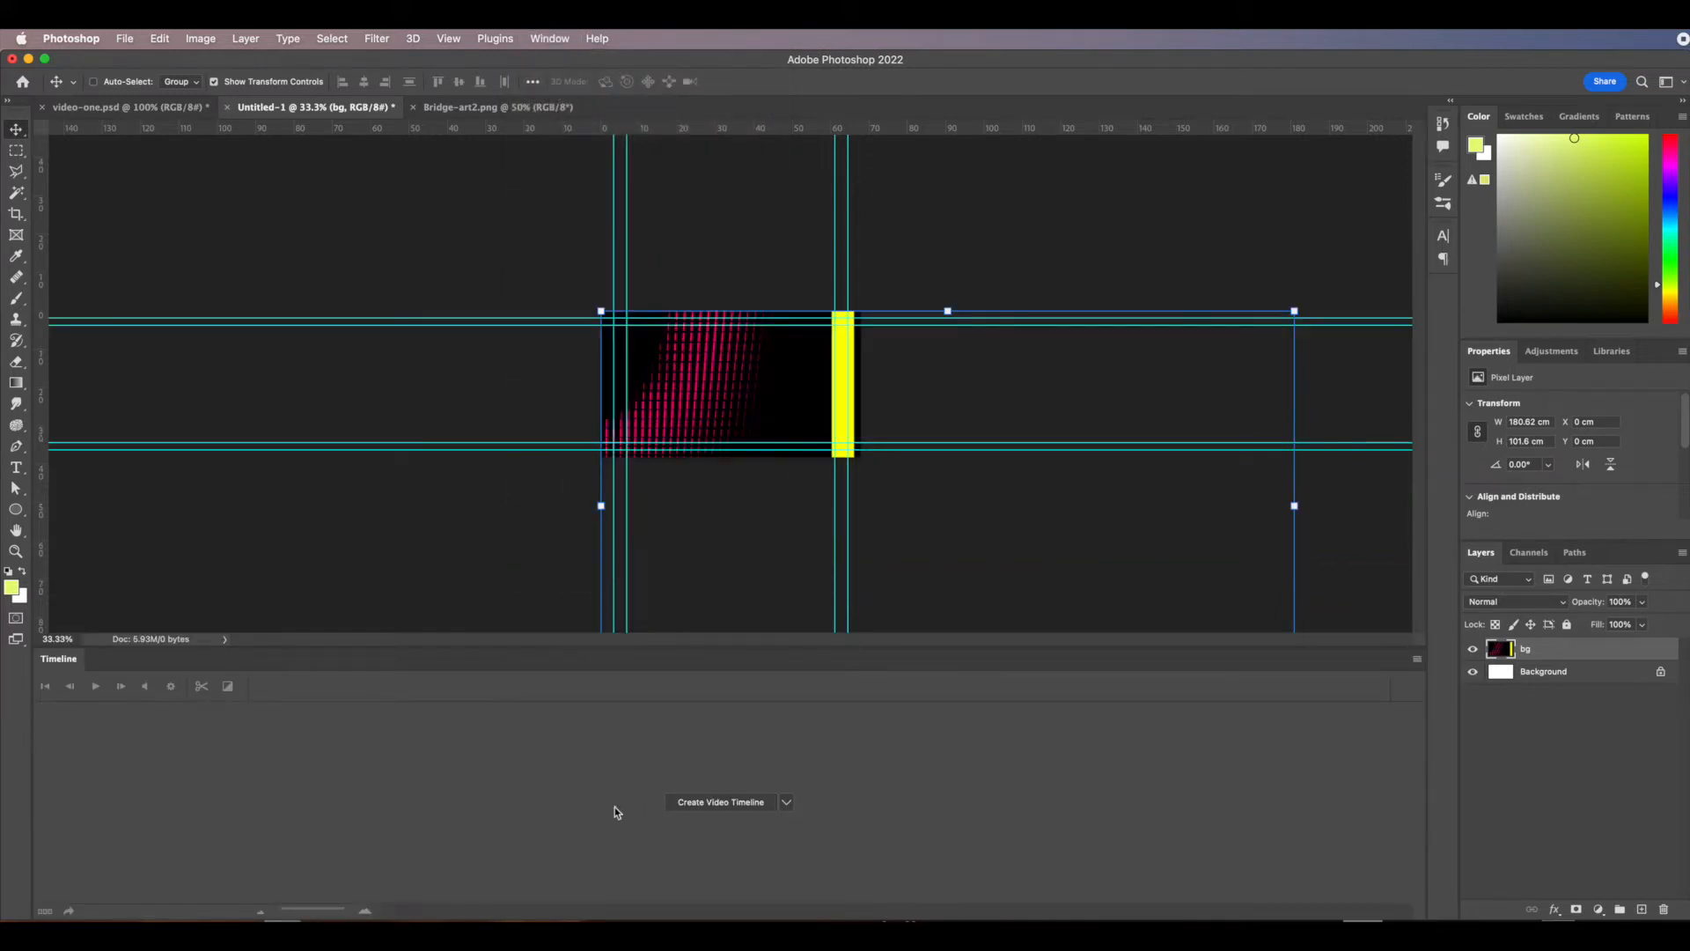
pyautogui.click(783, 802)
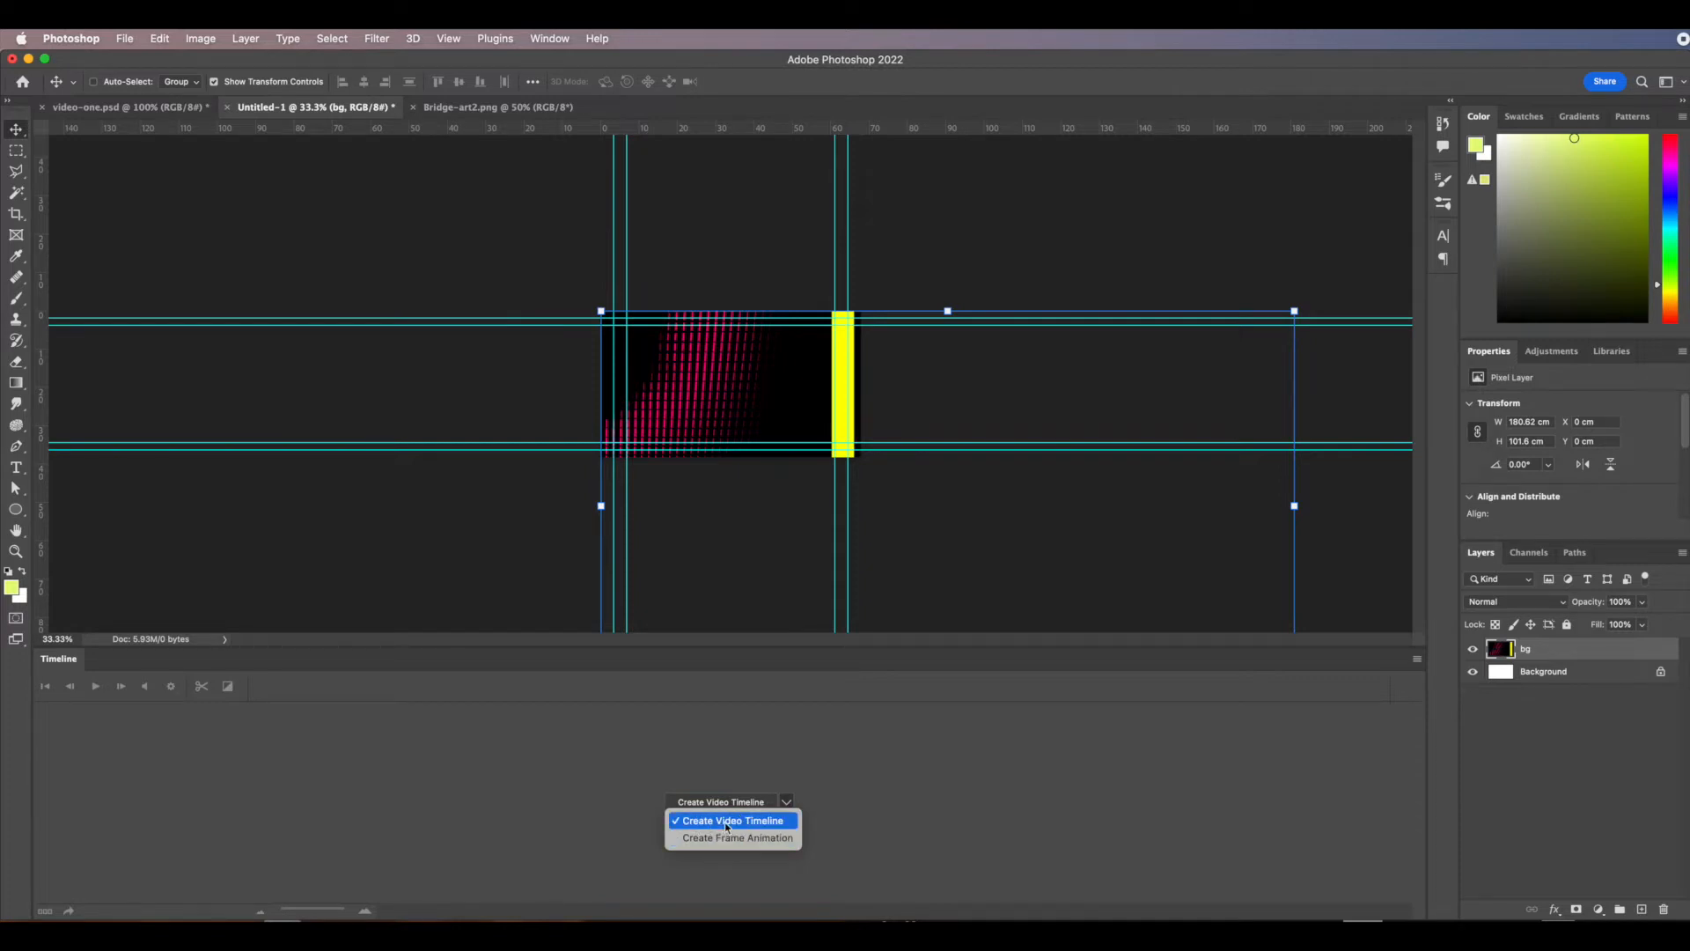
pyautogui.click(790, 737)
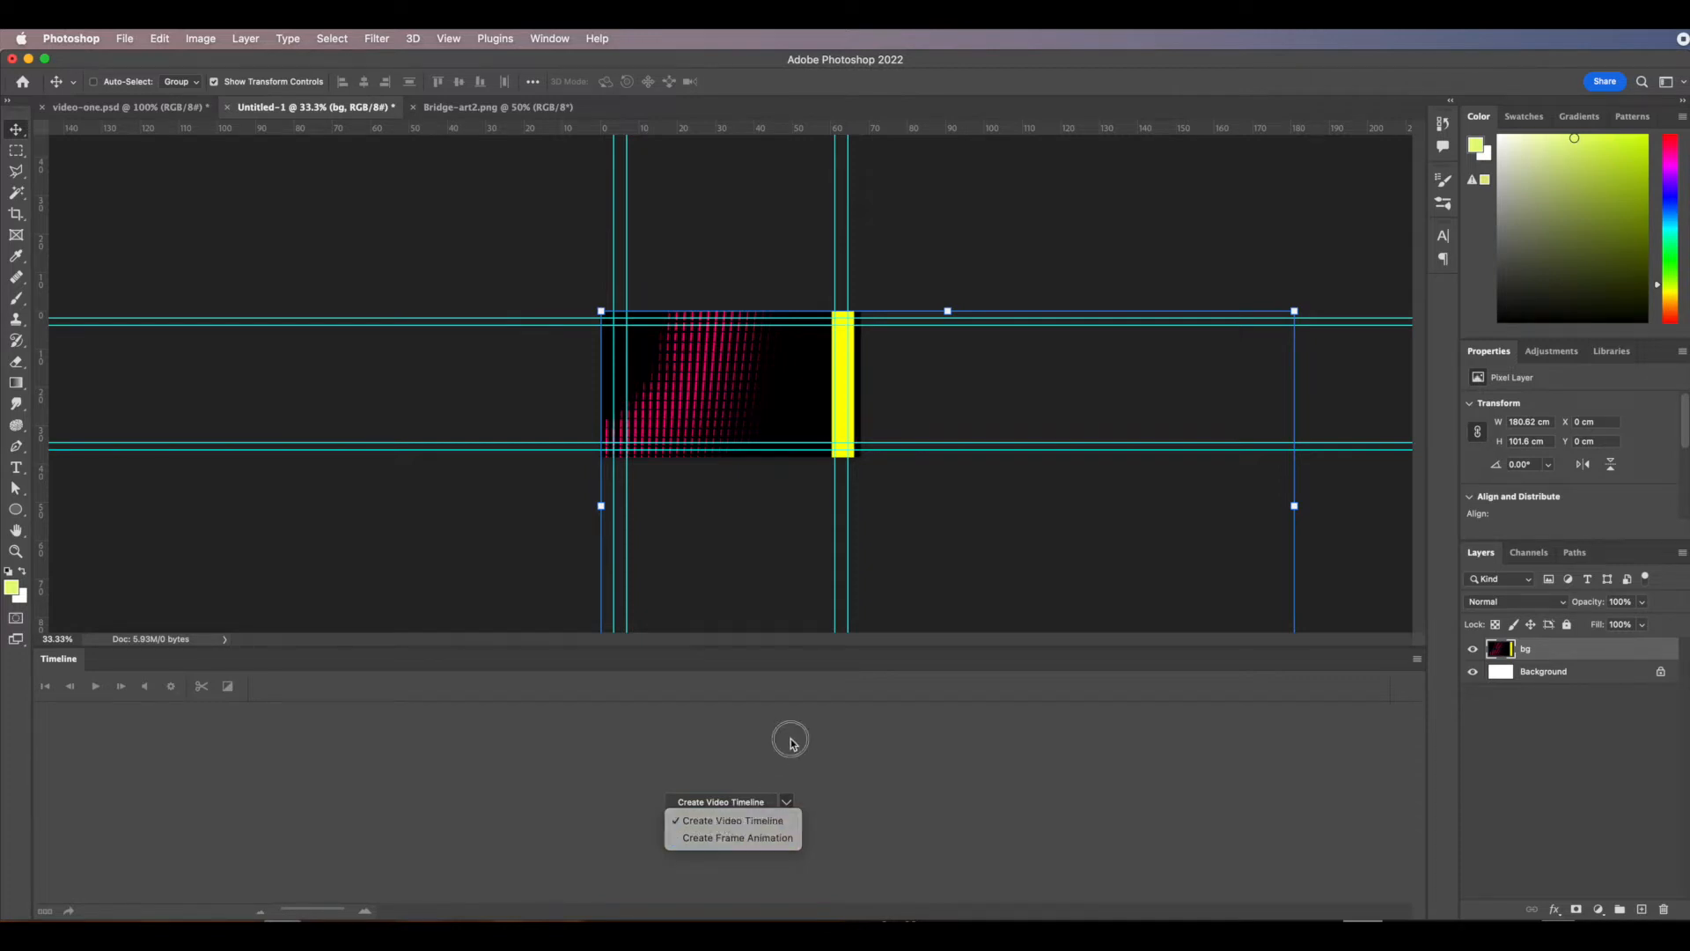
pyautogui.click(720, 804)
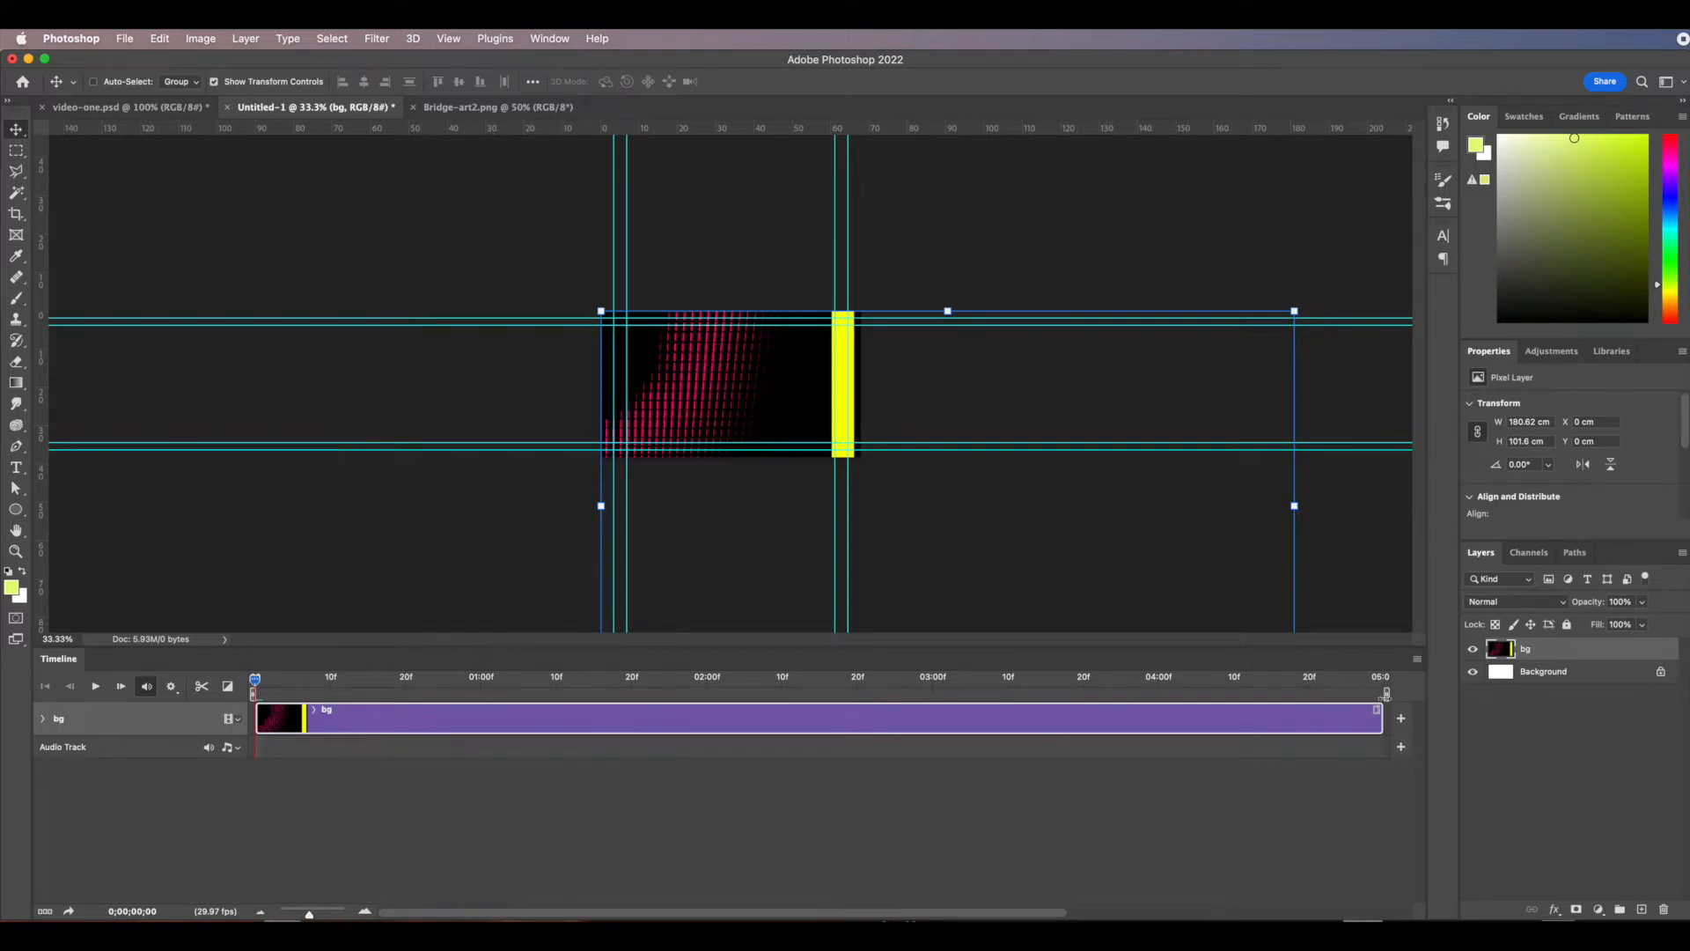
# Adjust the end of the bg clip to about the five-second mark on the timeline.
pyautogui.moveTo(1380, 711)
pyautogui.mouseDown()
pyautogui.moveTo(1075, 713)
pyautogui.moveTo(1375, 711)
pyautogui.mouseUp()
pyautogui.moveTo(1373, 715); pyautogui.dragTo(1216, 715)
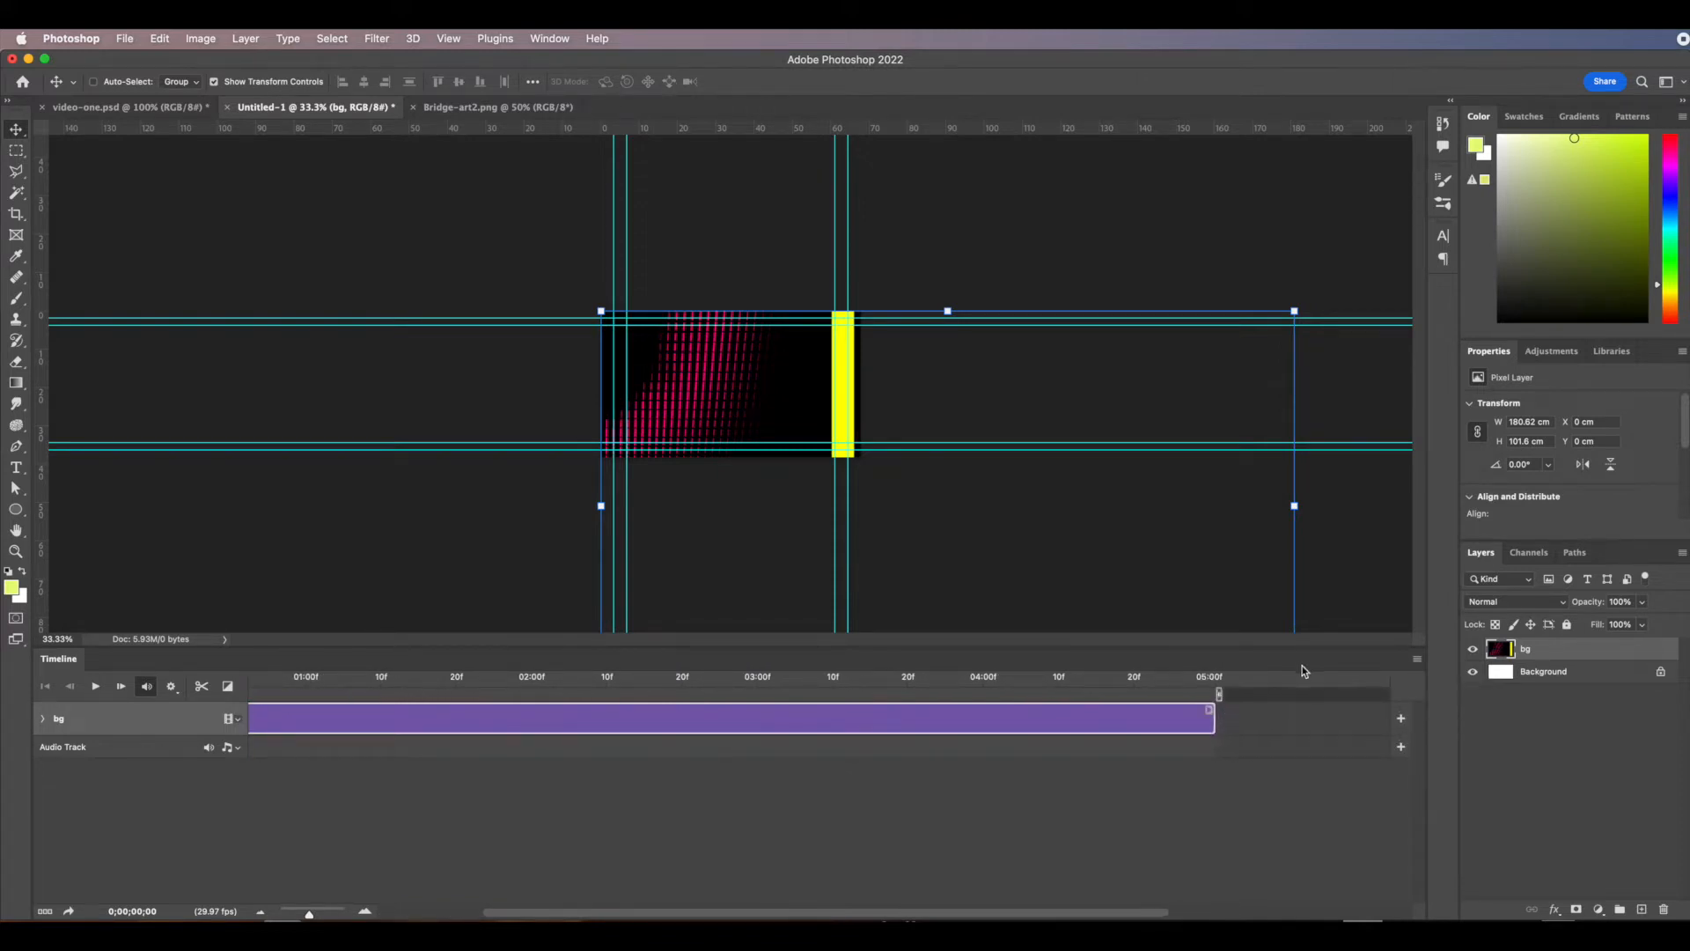
pyautogui.moveTo(1090, 915); pyautogui.dragTo(984, 913)
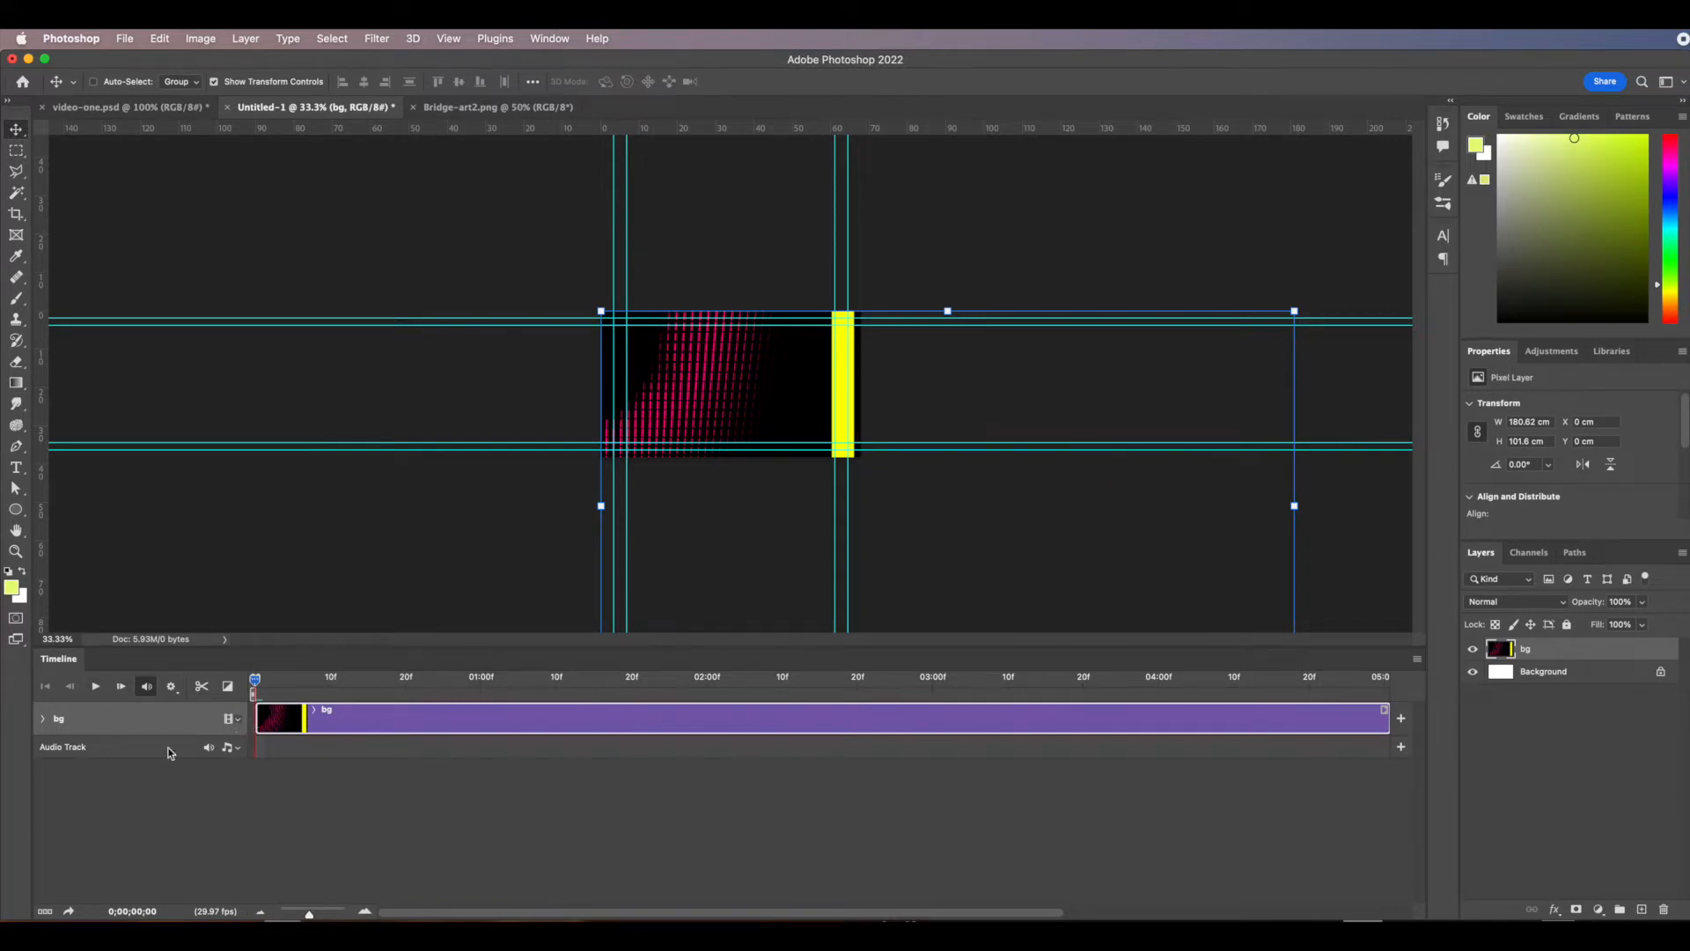
# Add Position keyframes to the bg clip at its start and at 0;00;05;00, nudging the artwork to about X -0.14 cm, Y -0.14 cm at the end.
pyautogui.click(43, 720)
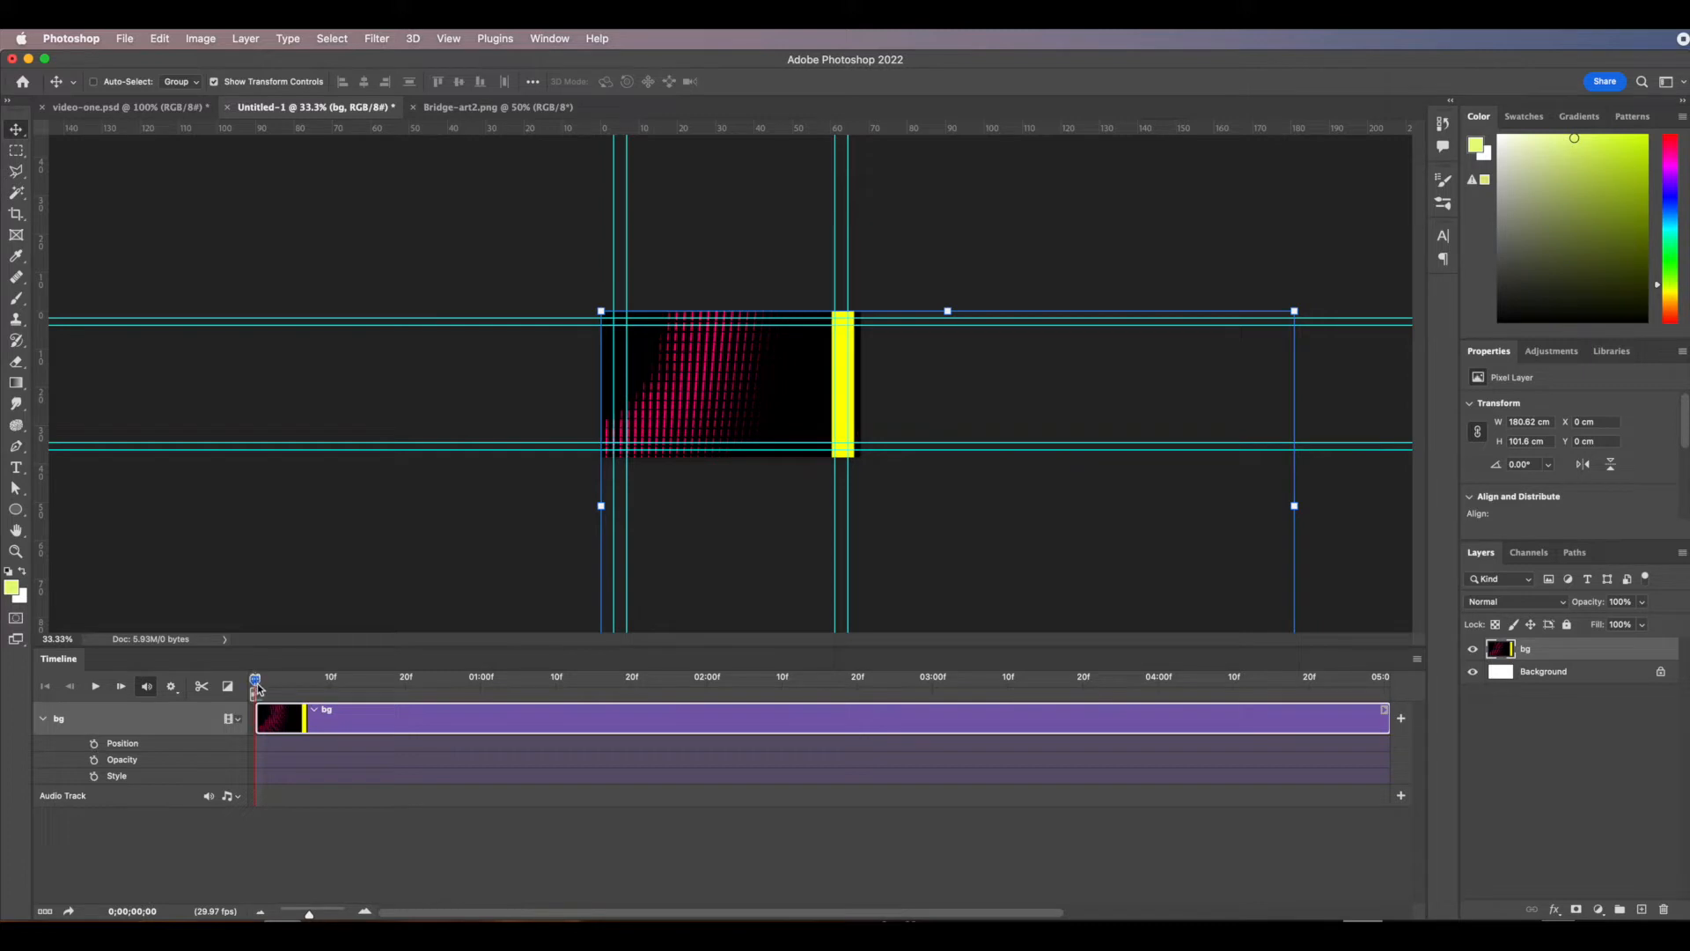
pyautogui.click(94, 744)
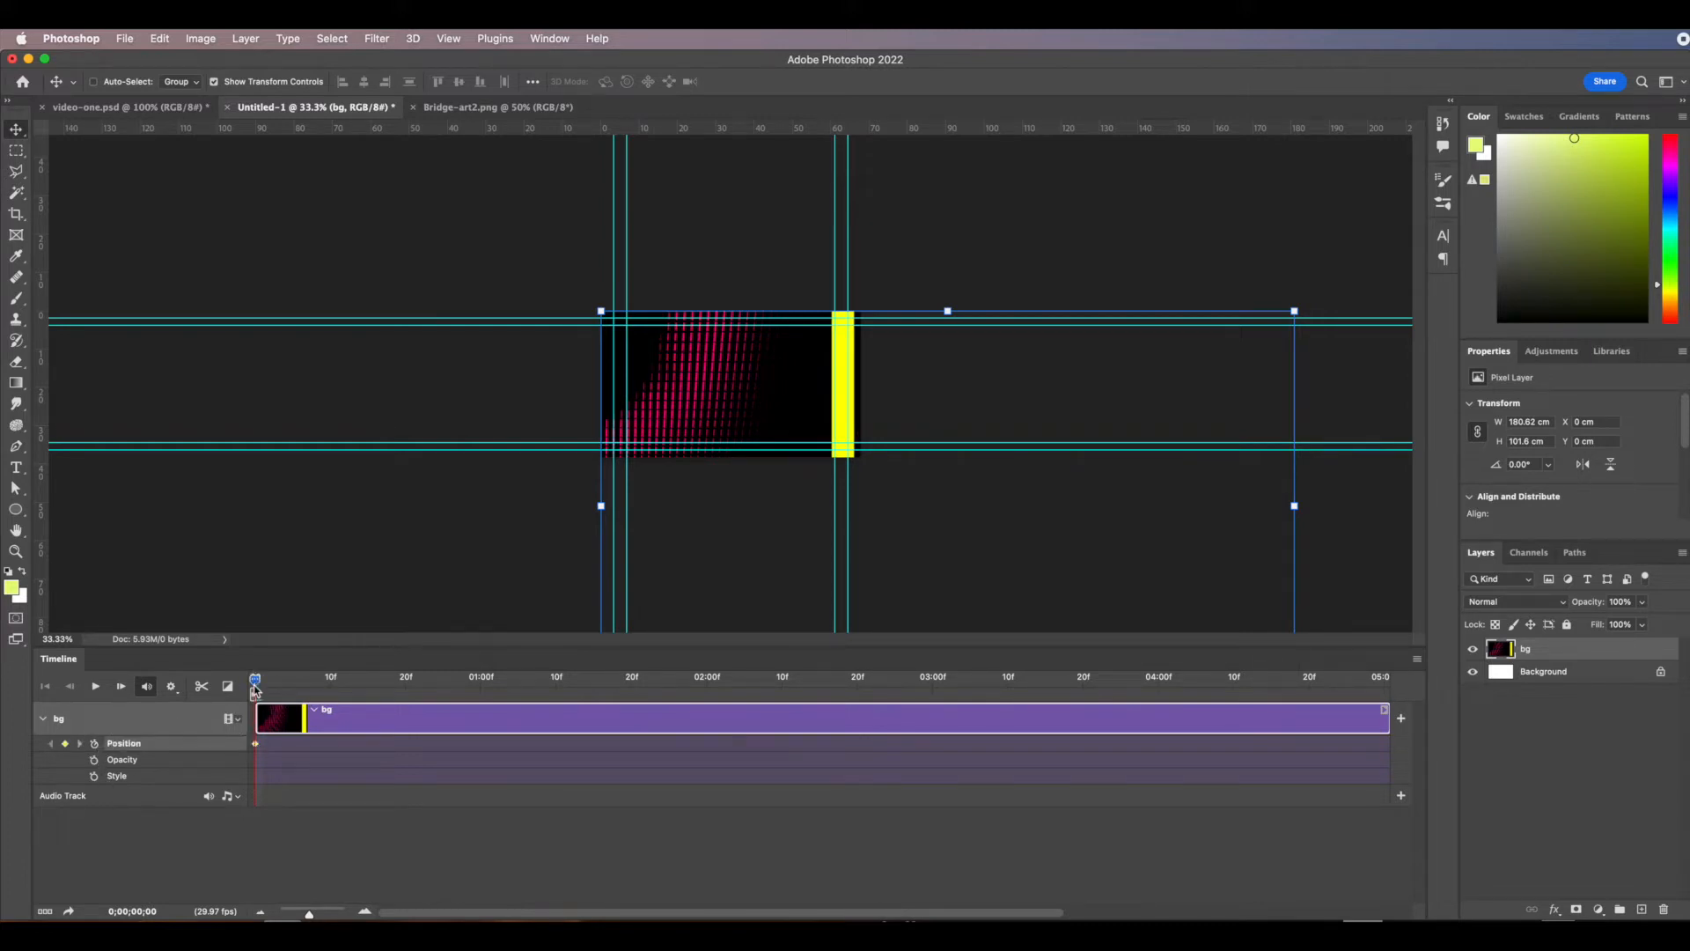
pyautogui.moveTo(256, 688); pyautogui.dragTo(1350, 696)
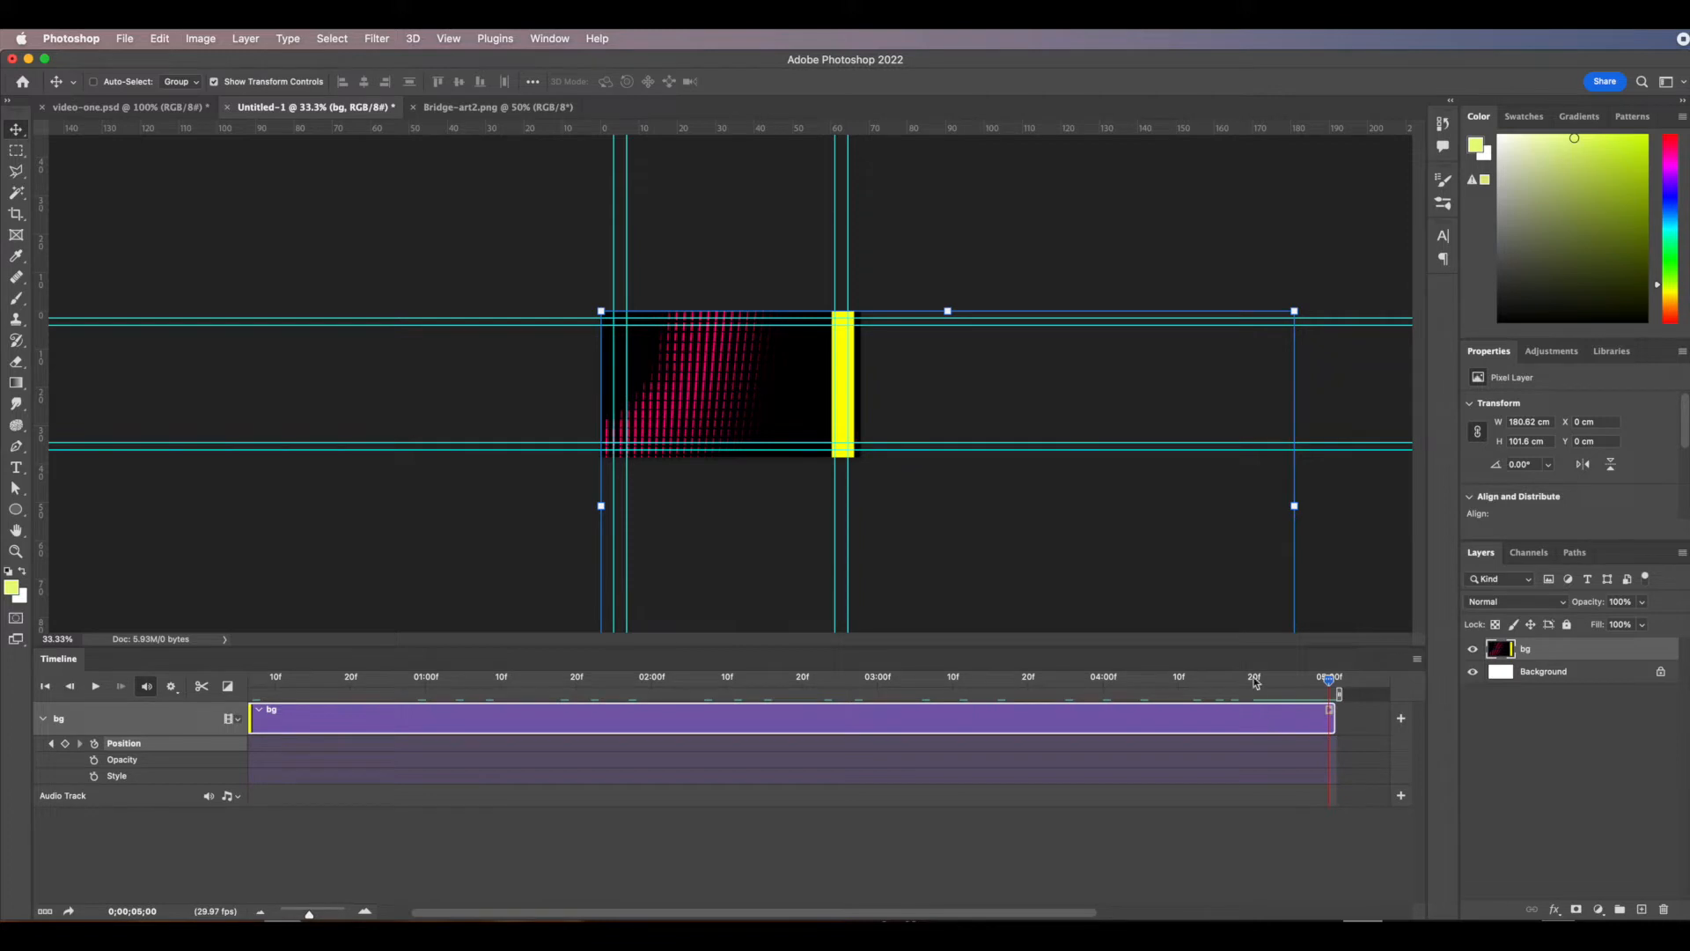
pyautogui.click(741, 394)
pyautogui.moveTo(743, 396); pyautogui.dragTo(747, 381)
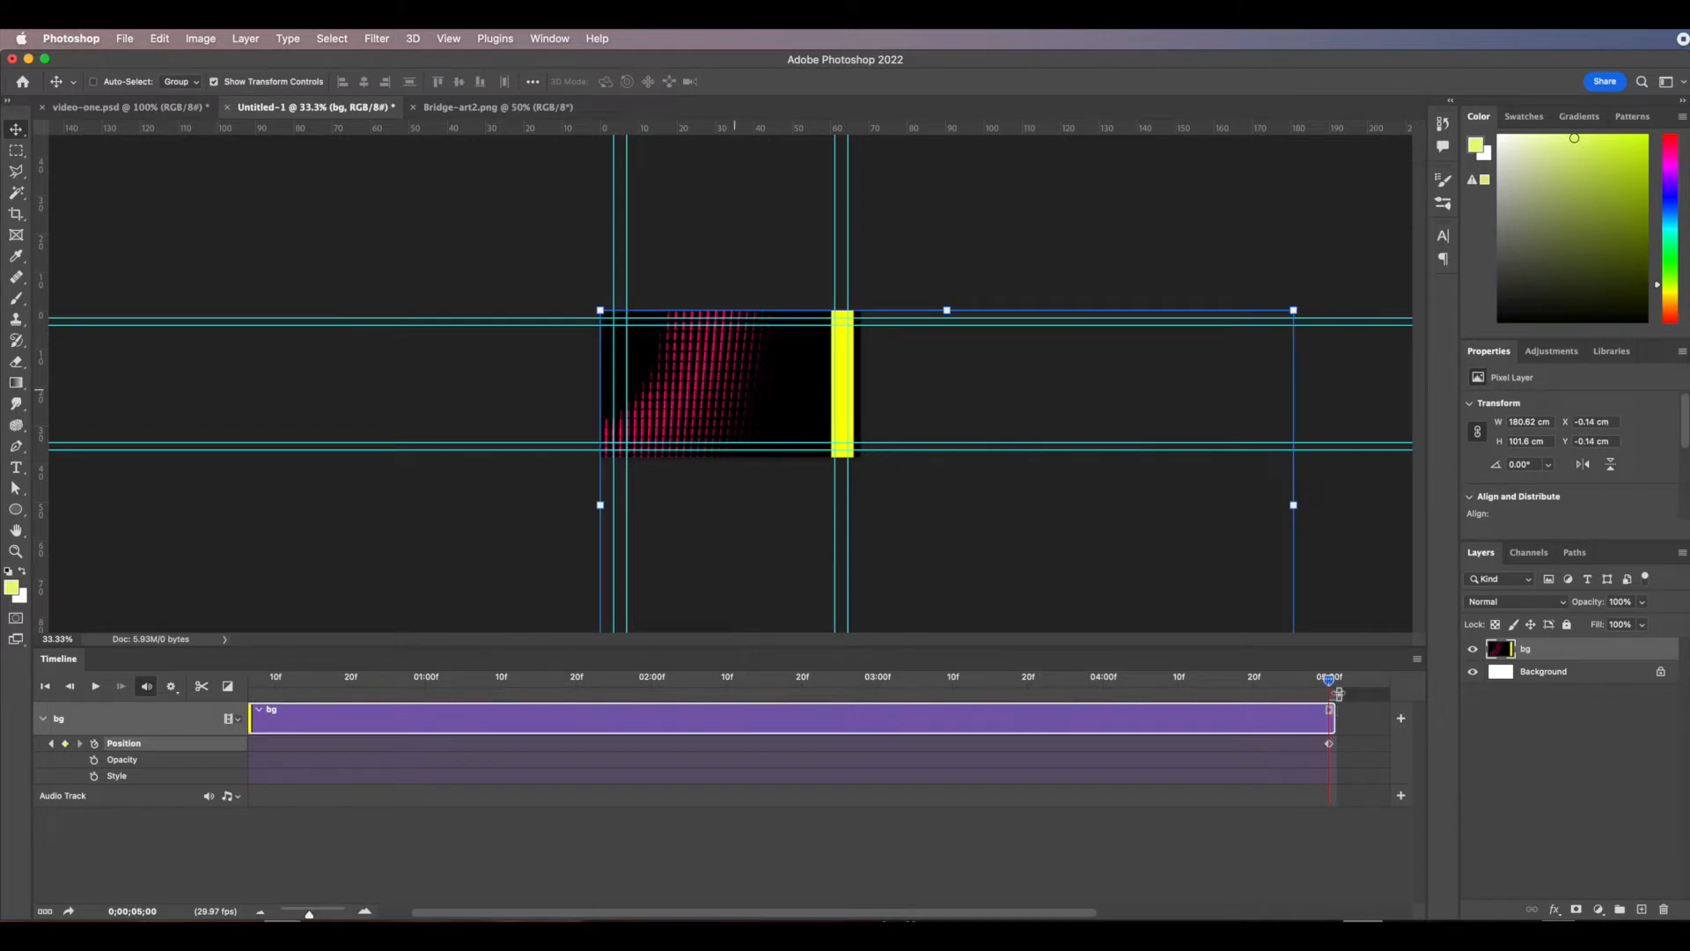
# Add a Position keyframe at 0;00;00;14 by moving the bg artwork up and left to about X -60.4 cm, Y -61.4 cm.
pyautogui.moveTo(1326, 679); pyautogui.dragTo(321, 684)
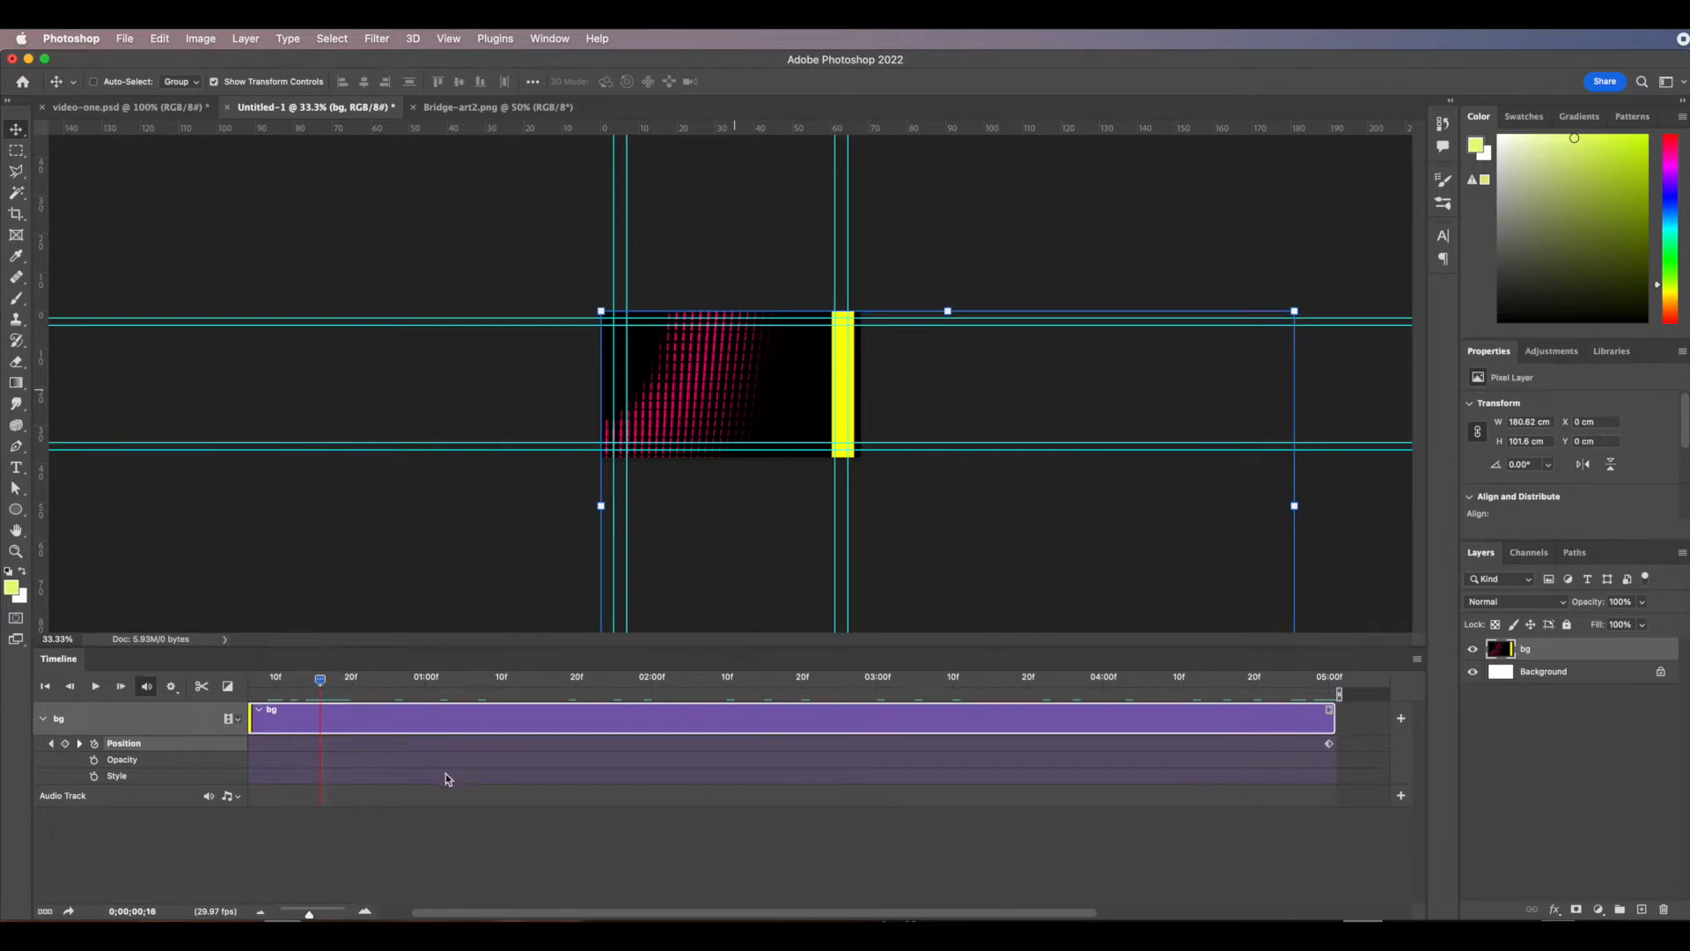
pyautogui.moveTo(310, 916); pyautogui.dragTo(308, 916)
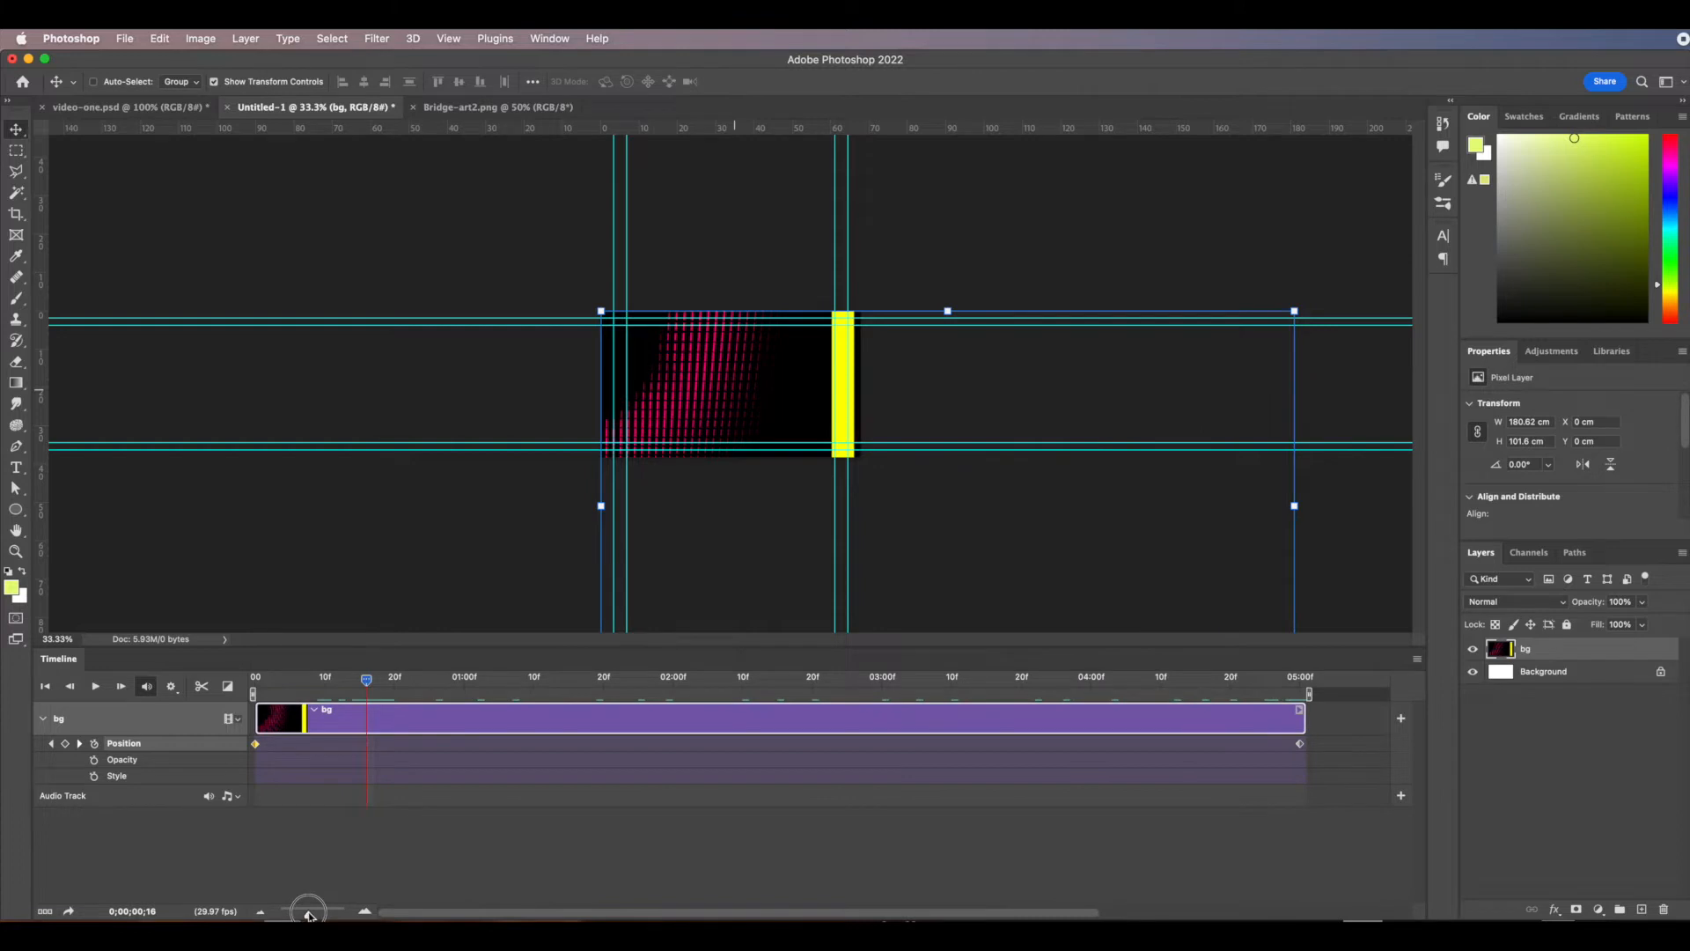
pyautogui.moveTo(368, 683); pyautogui.dragTo(352, 683)
pyautogui.moveTo(946, 523); pyautogui.dragTo(718, 290)
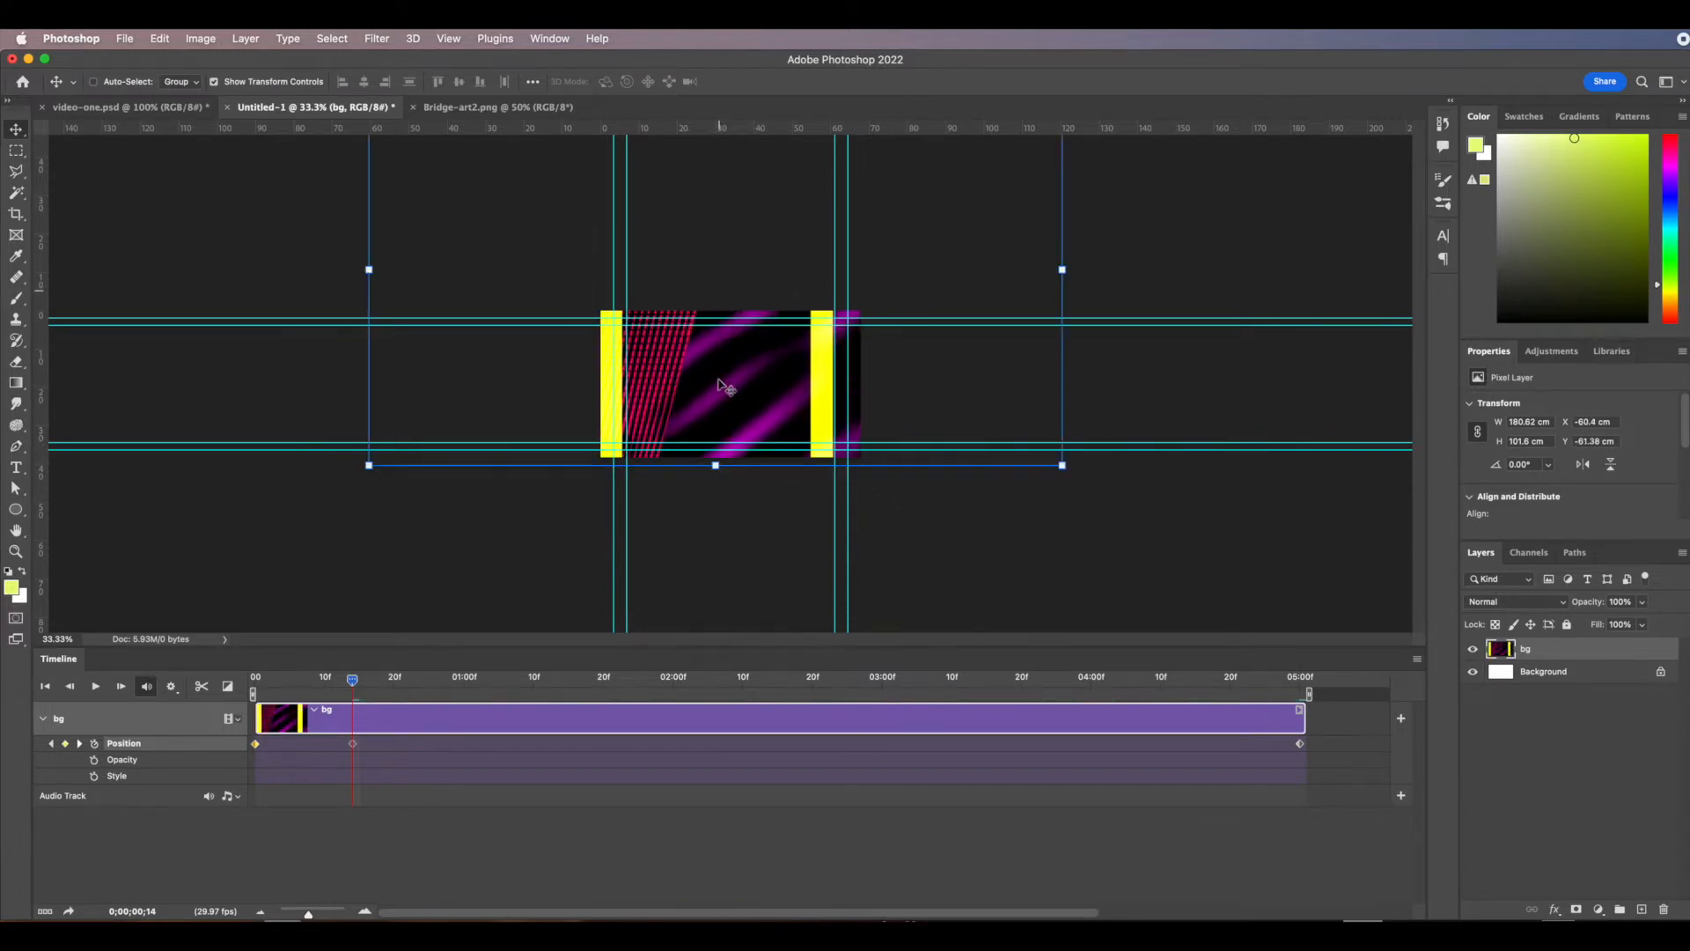
# Add Position keyframes to the bg clip at 0;00;01;01 (about X -111.4 cm, Y -2 cm) and 0;00;02;00 (about X -0.6 cm, Y -29.5 cm).
pyautogui.moveTo(352, 684); pyautogui.dragTo(471, 682)
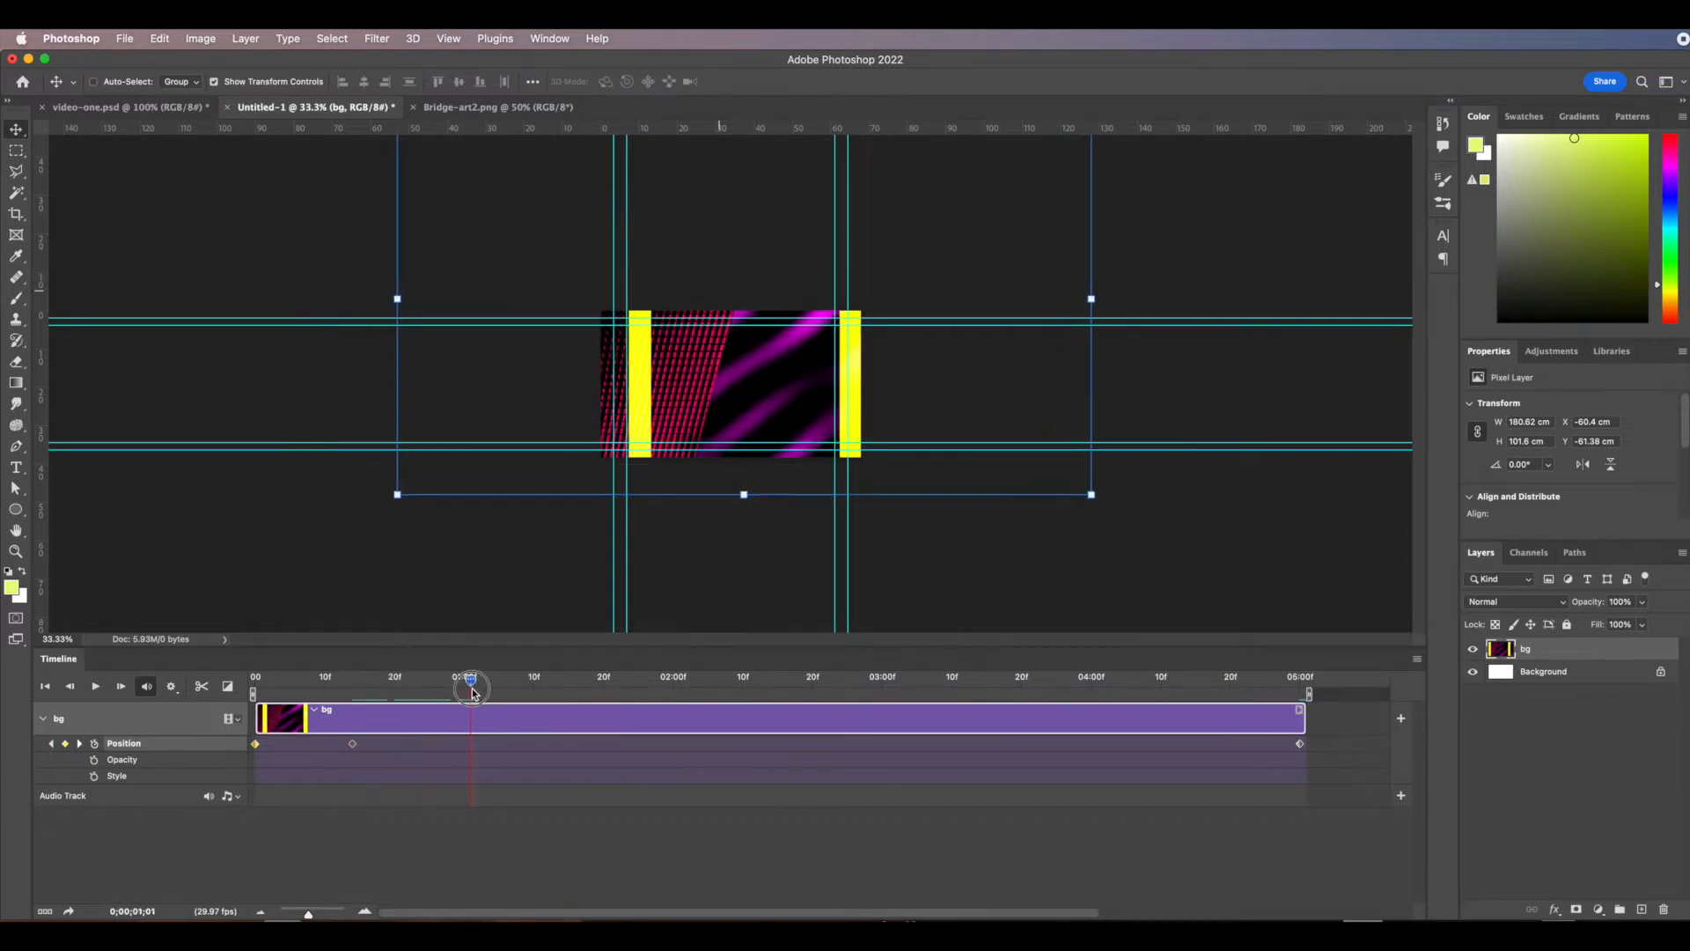
pyautogui.moveTo(786, 405); pyautogui.dragTo(558, 591)
pyautogui.moveTo(471, 685); pyautogui.dragTo(673, 683)
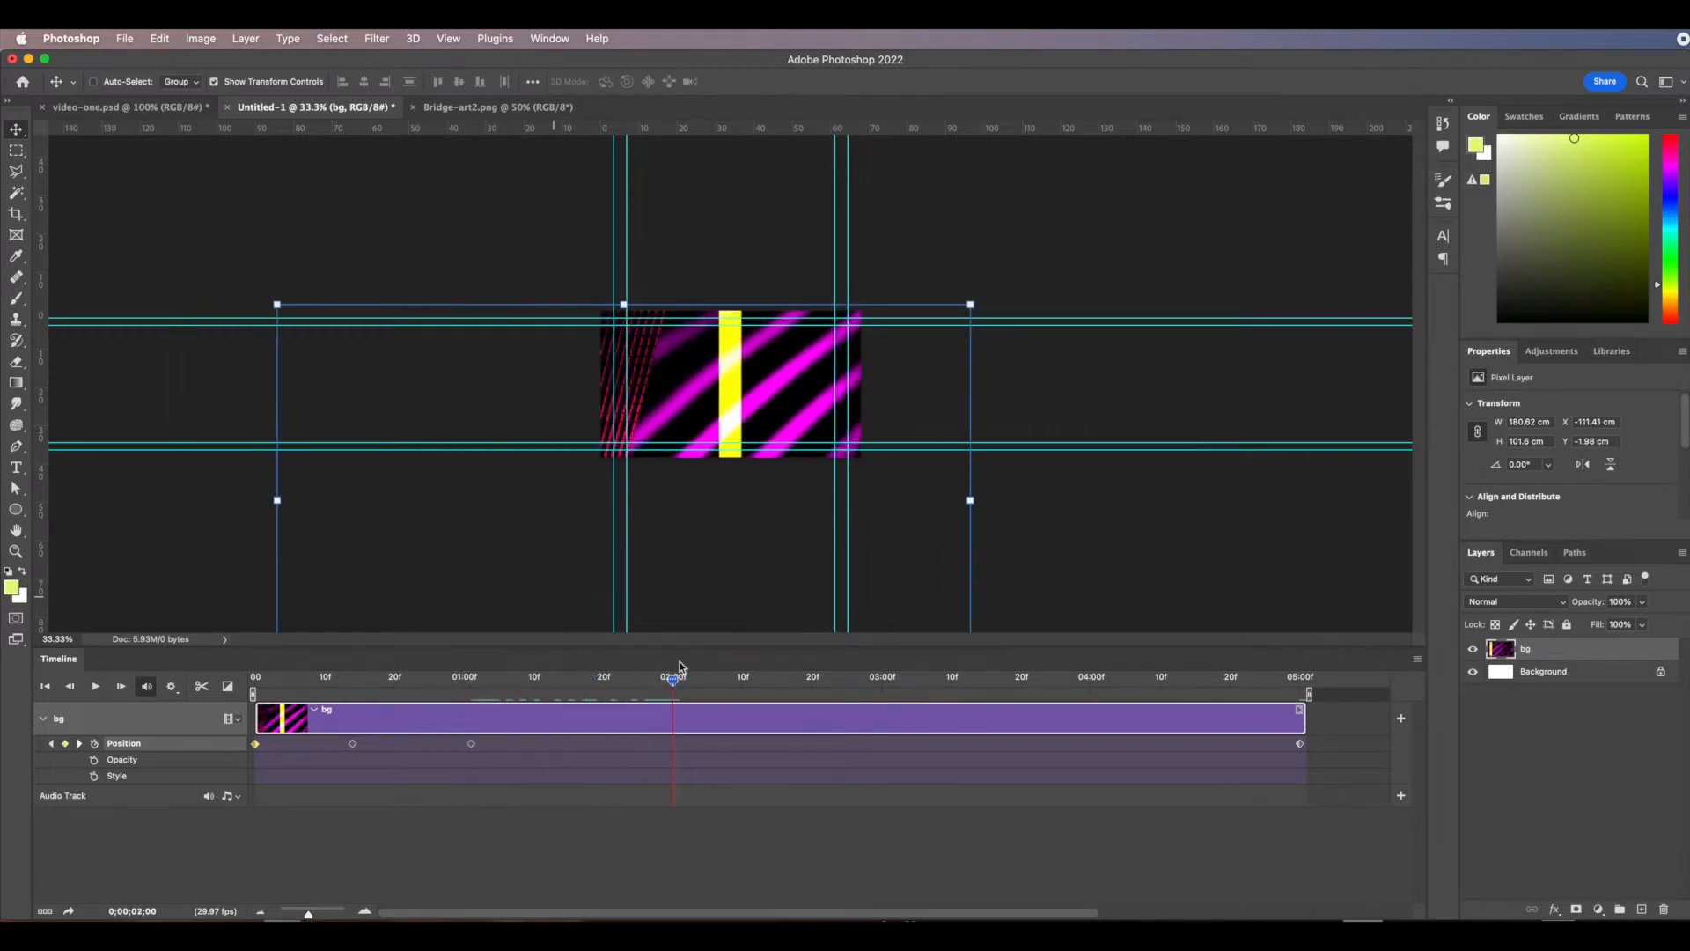
pyautogui.moveTo(539, 562); pyautogui.dragTo(856, 392)
# Reposition the bg artwork for keyframes at 0;00;03;02, shortly before the 3.5-second mark, and at 0;00;04;10 (about X -16.8 cm, Y -59.5 cm).
pyautogui.moveTo(674, 680); pyautogui.dragTo(904, 694)
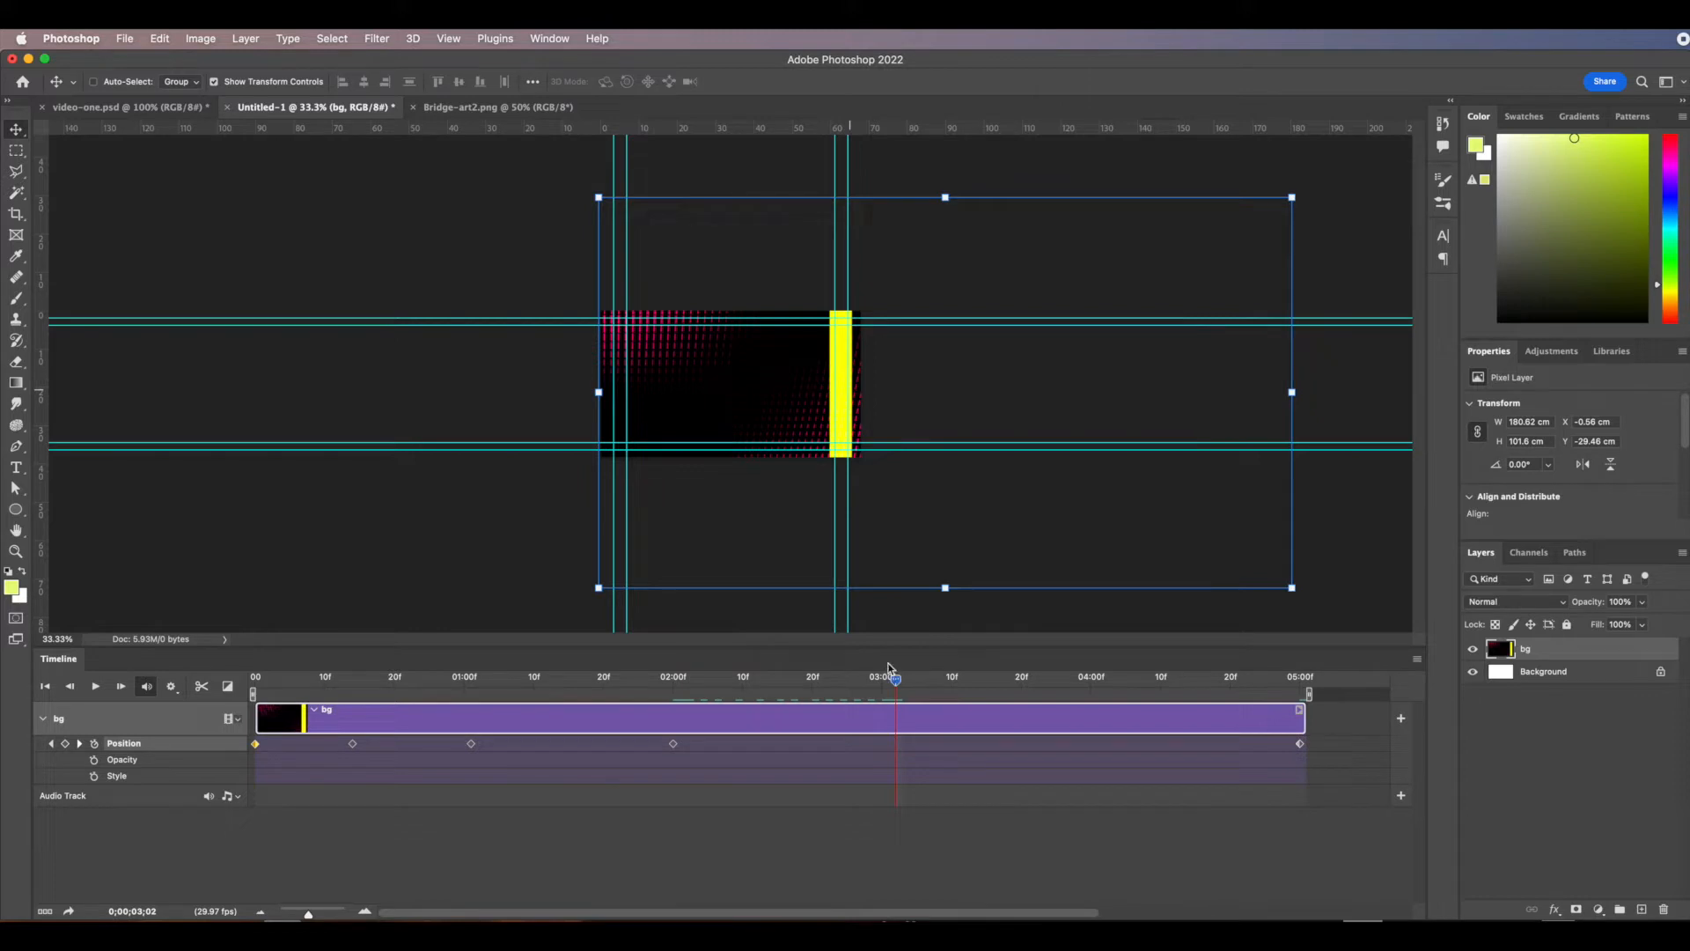
pyautogui.moveTo(766, 432); pyautogui.dragTo(566, 461)
pyautogui.moveTo(898, 684); pyautogui.dragTo(966, 683)
pyautogui.moveTo(772, 406); pyautogui.dragTo(581, 304)
pyautogui.moveTo(965, 683); pyautogui.dragTo(1160, 683)
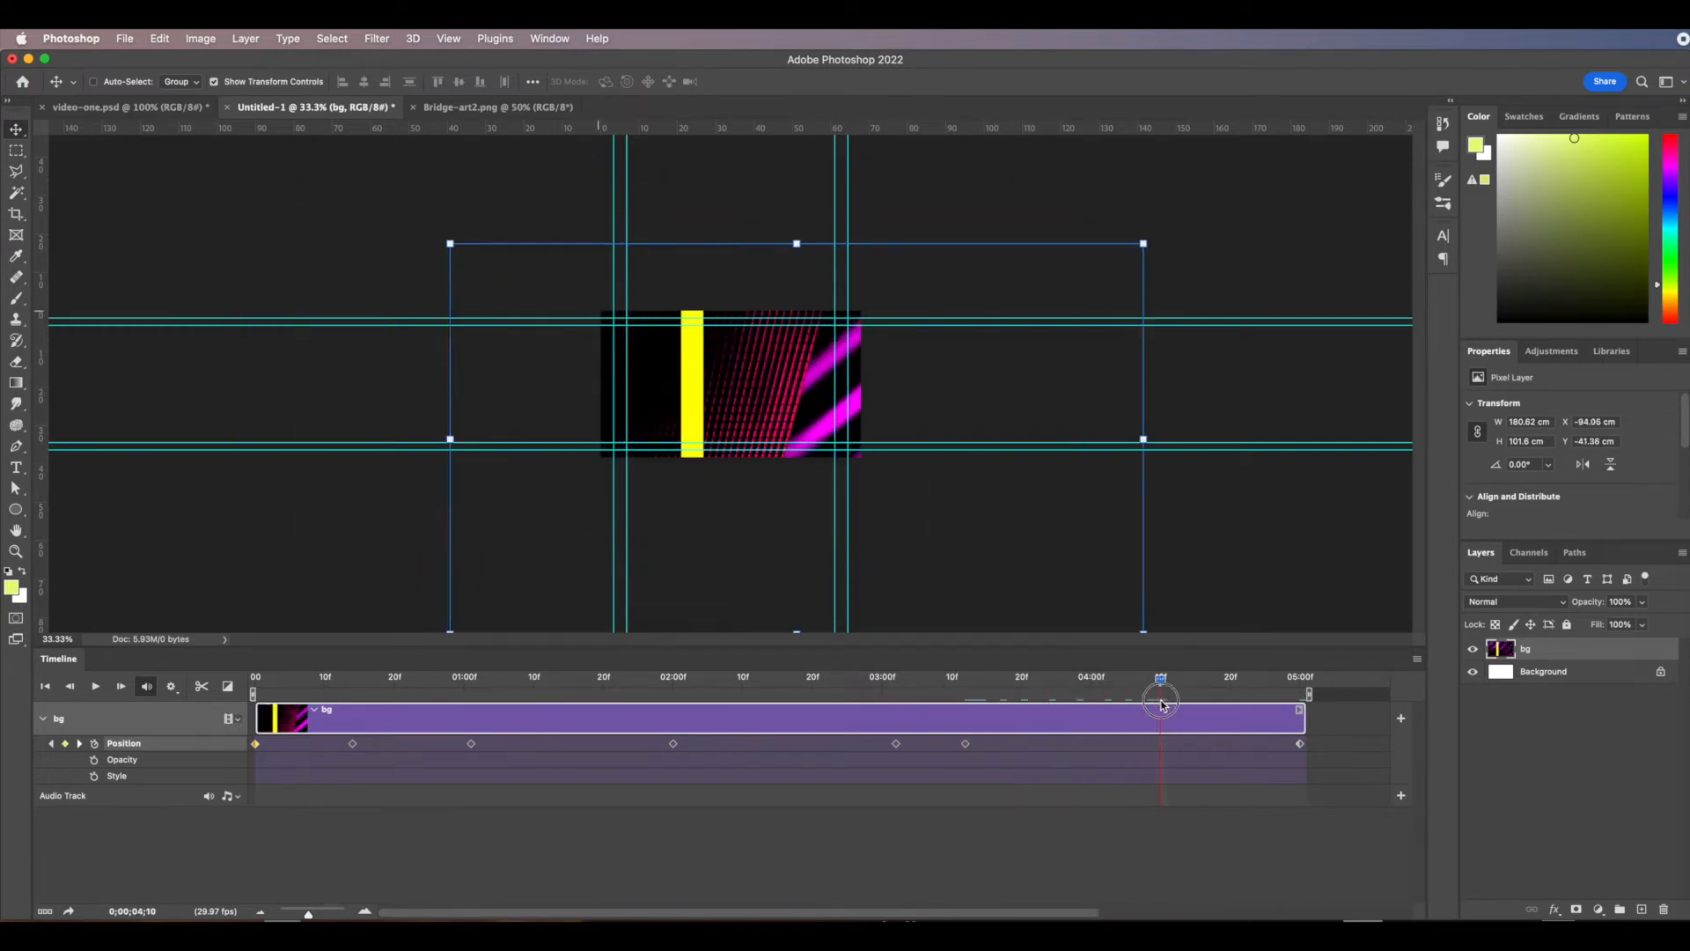
pyautogui.moveTo(705, 408); pyautogui.dragTo(795, 253)
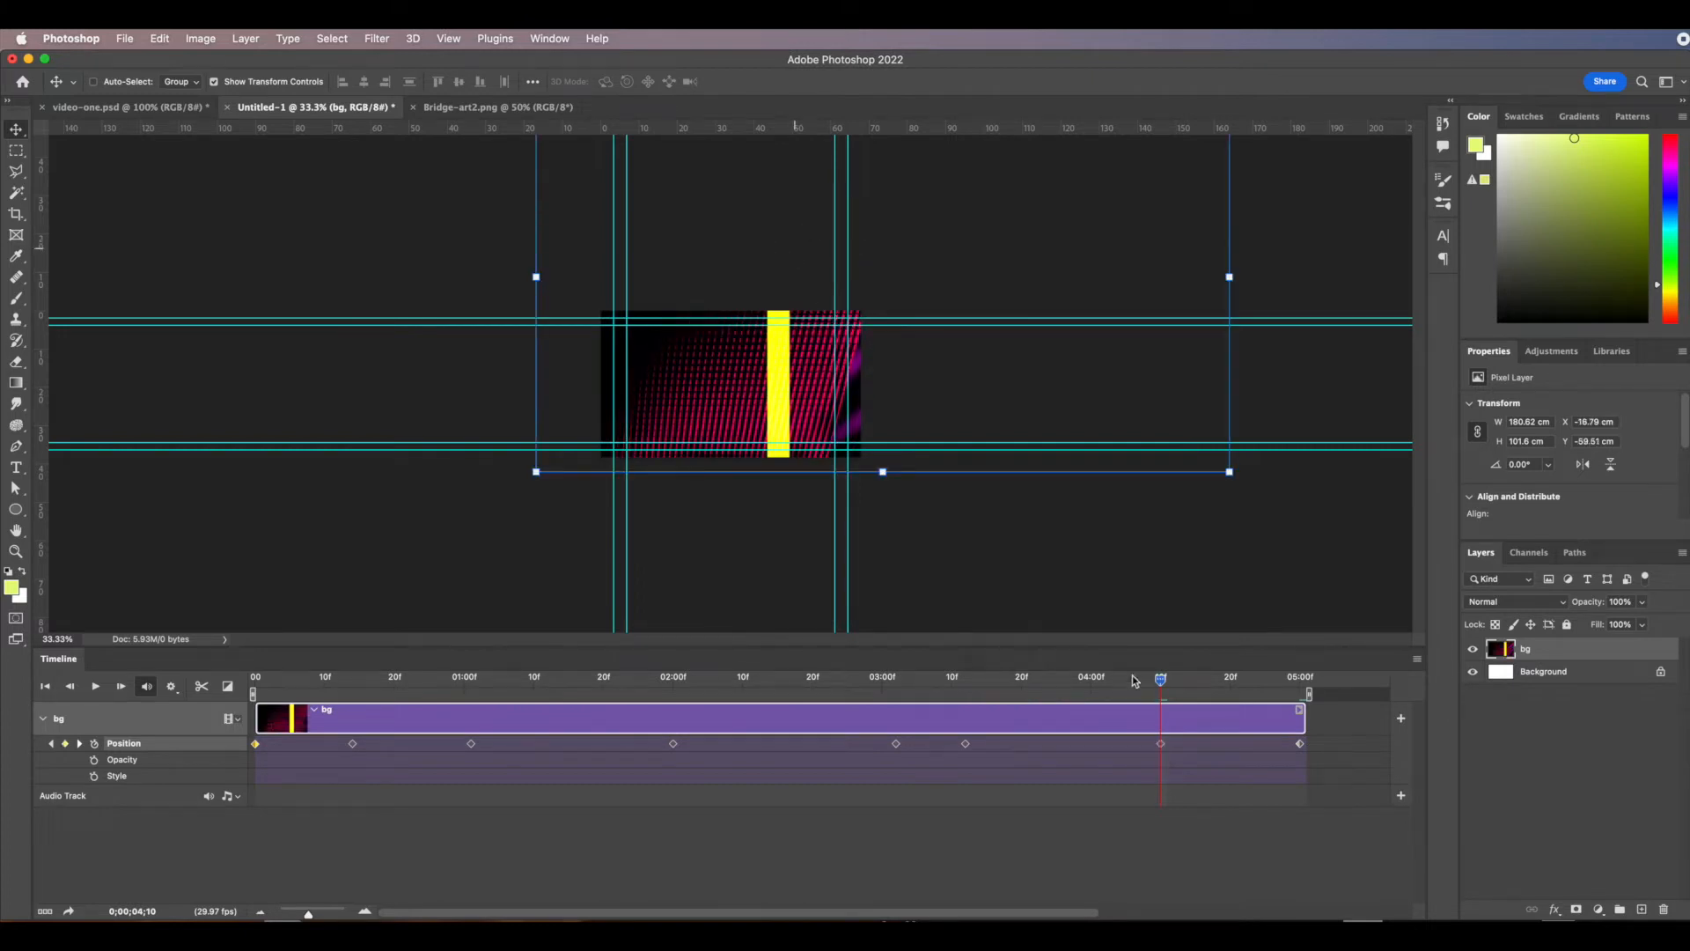
# Play the bg animation from the start and shift the Position keyframe near 3.5 seconds to just before the 20f mark after three seconds.
pyautogui.moveTo(1161, 683); pyautogui.dragTo(208, 695)
pyautogui.click(95, 686)
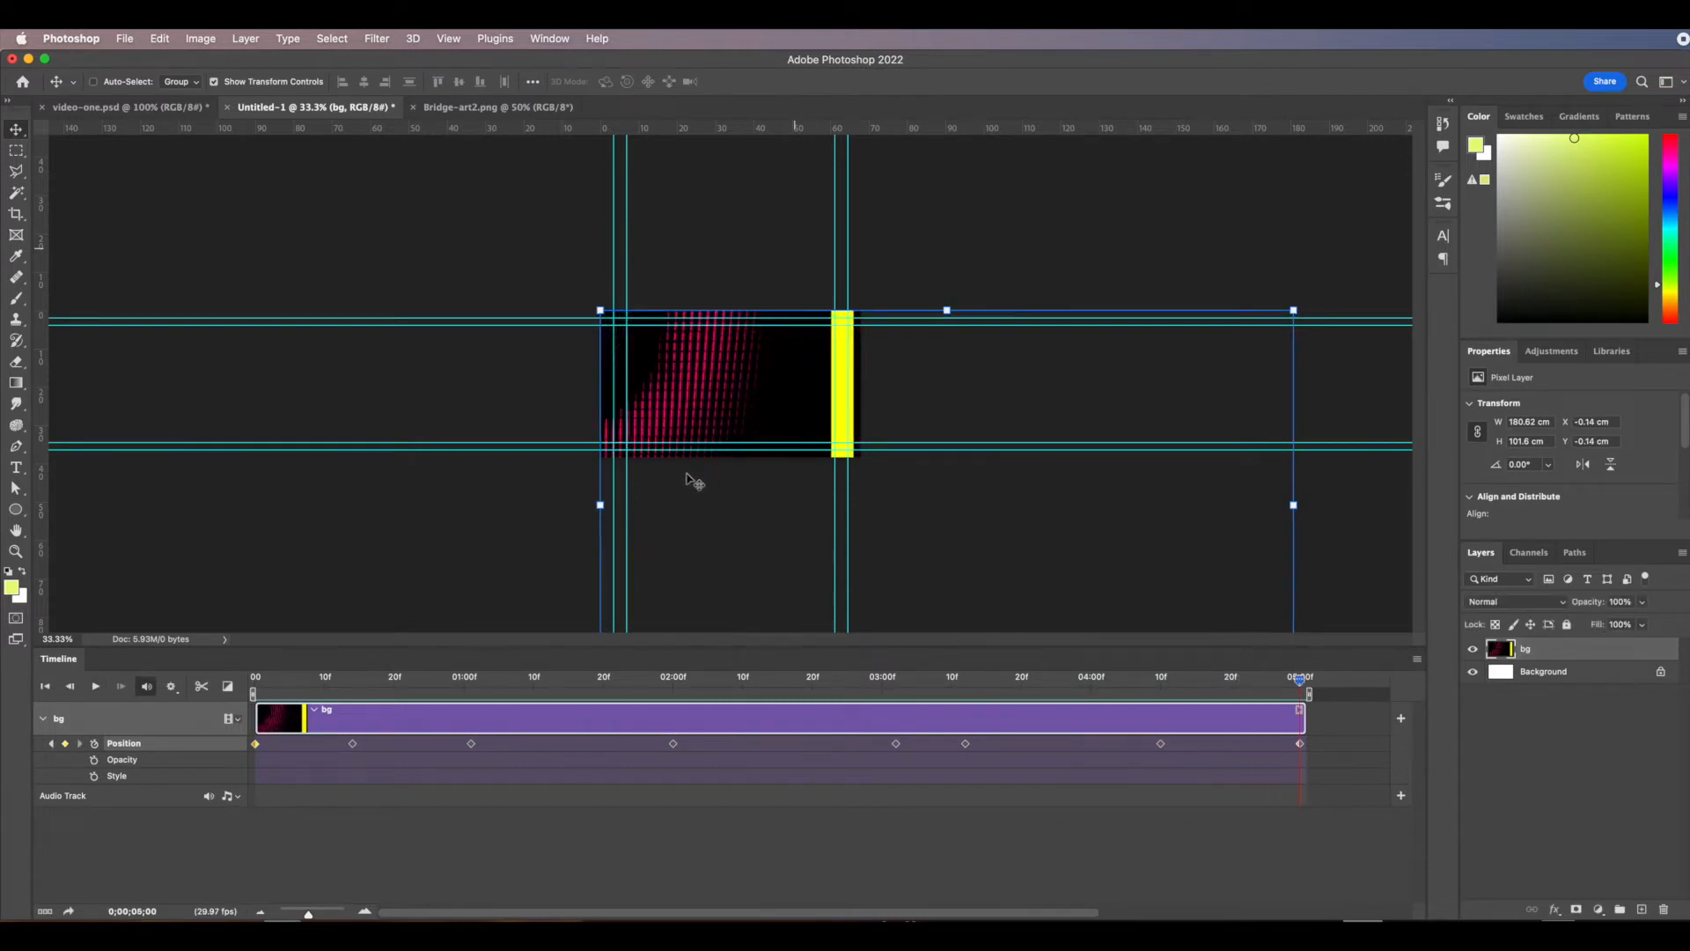
pyautogui.moveTo(966, 744); pyautogui.dragTo(1015, 743)
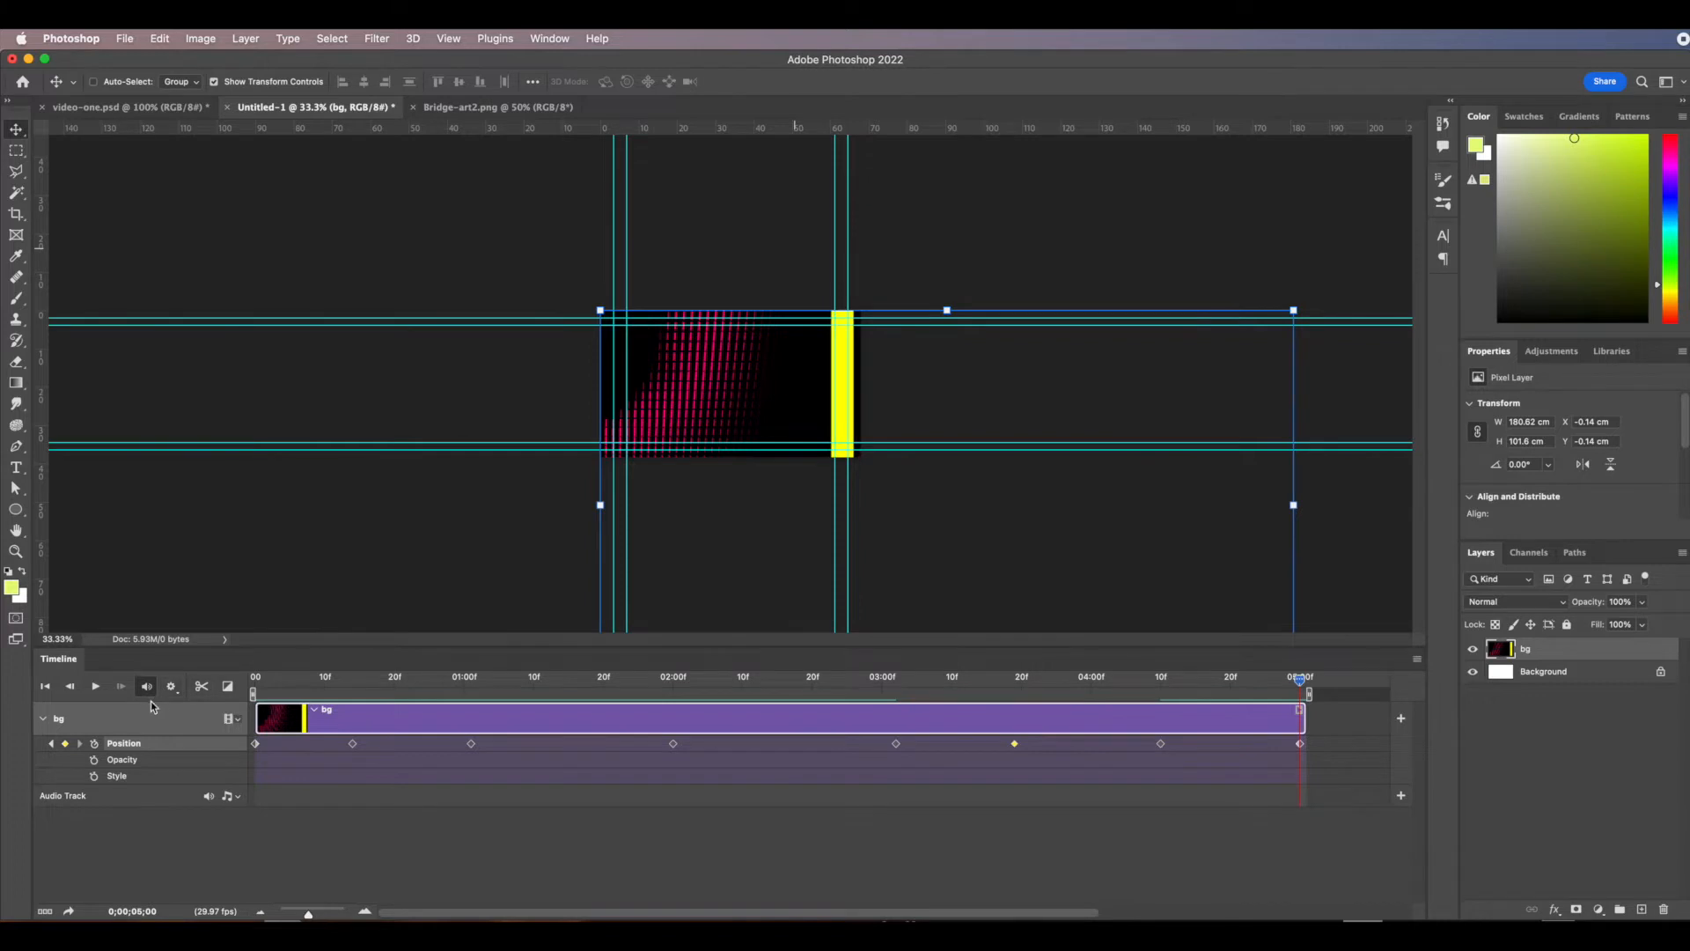
# Replay the retimed bg animation, return the playhead to 0;00;00;00 and collapse the bg track's properties.
pyautogui.click(95, 685)
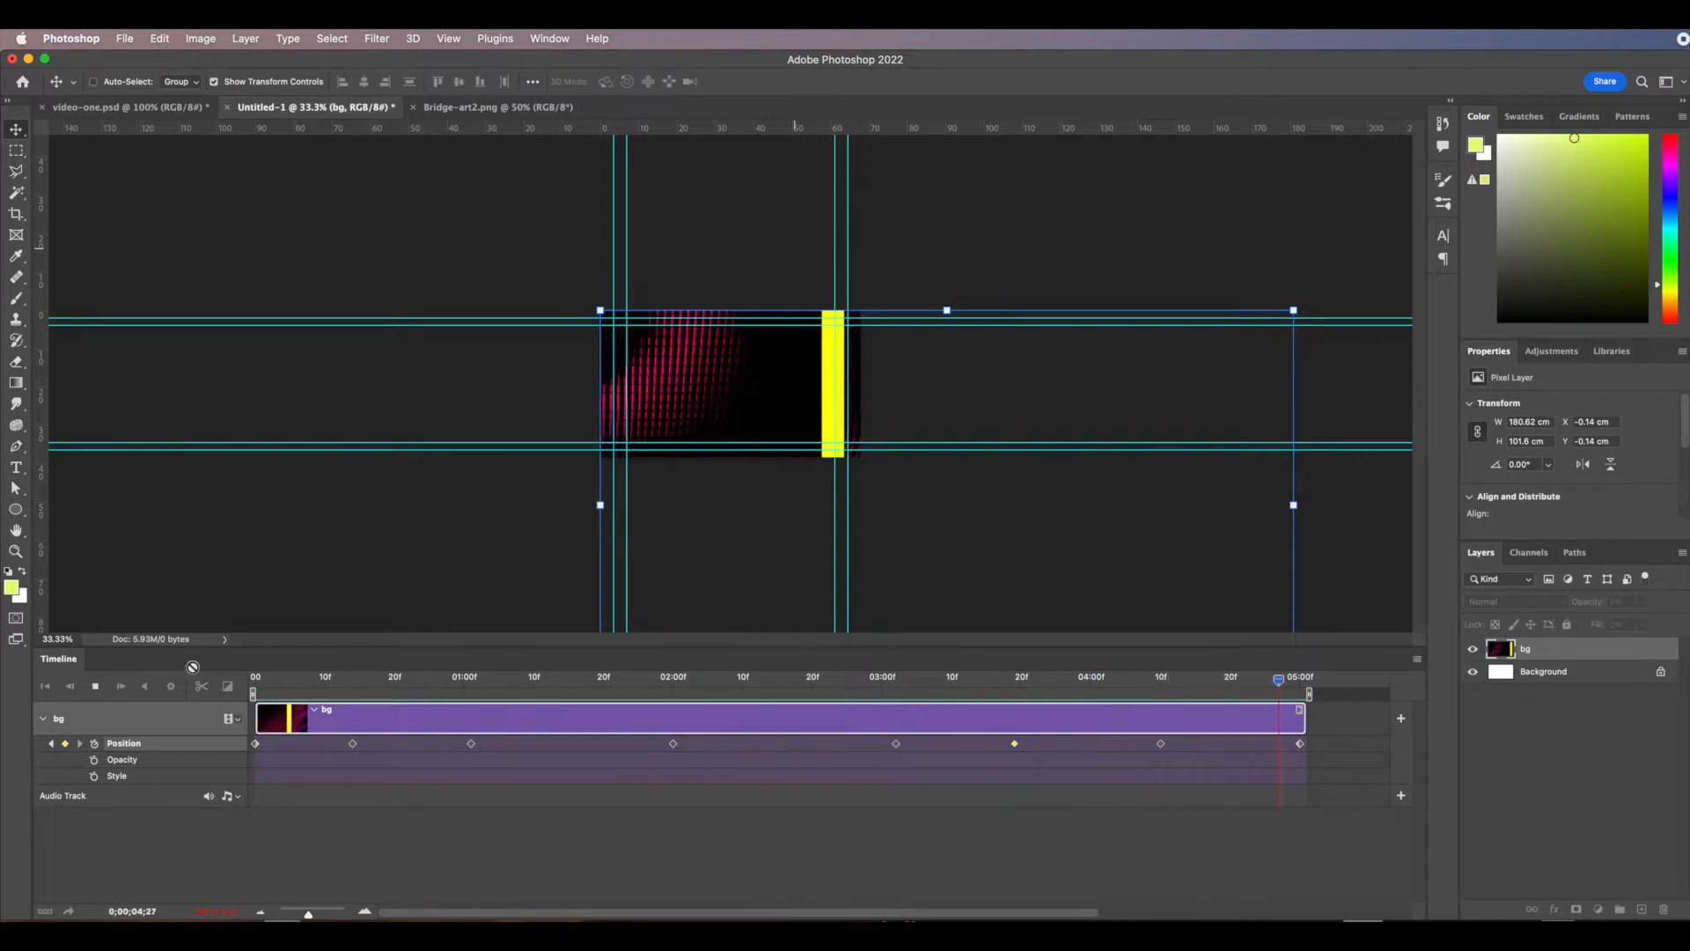
pyautogui.moveTo(1301, 685); pyautogui.dragTo(240, 689)
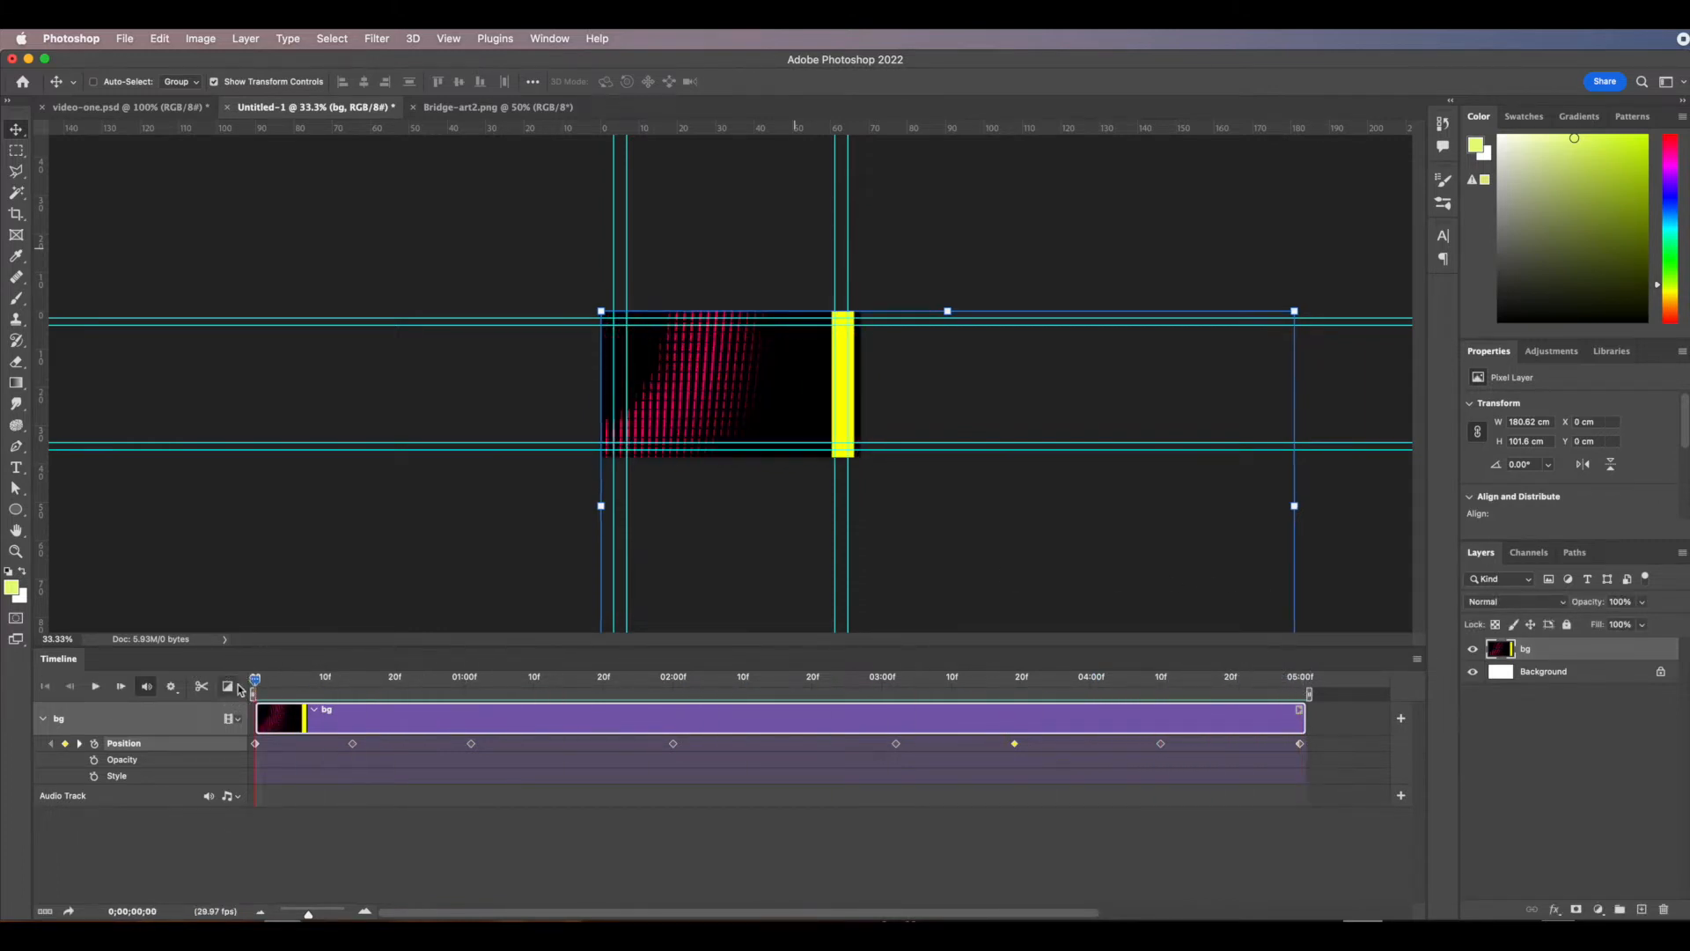
pyautogui.click(44, 719)
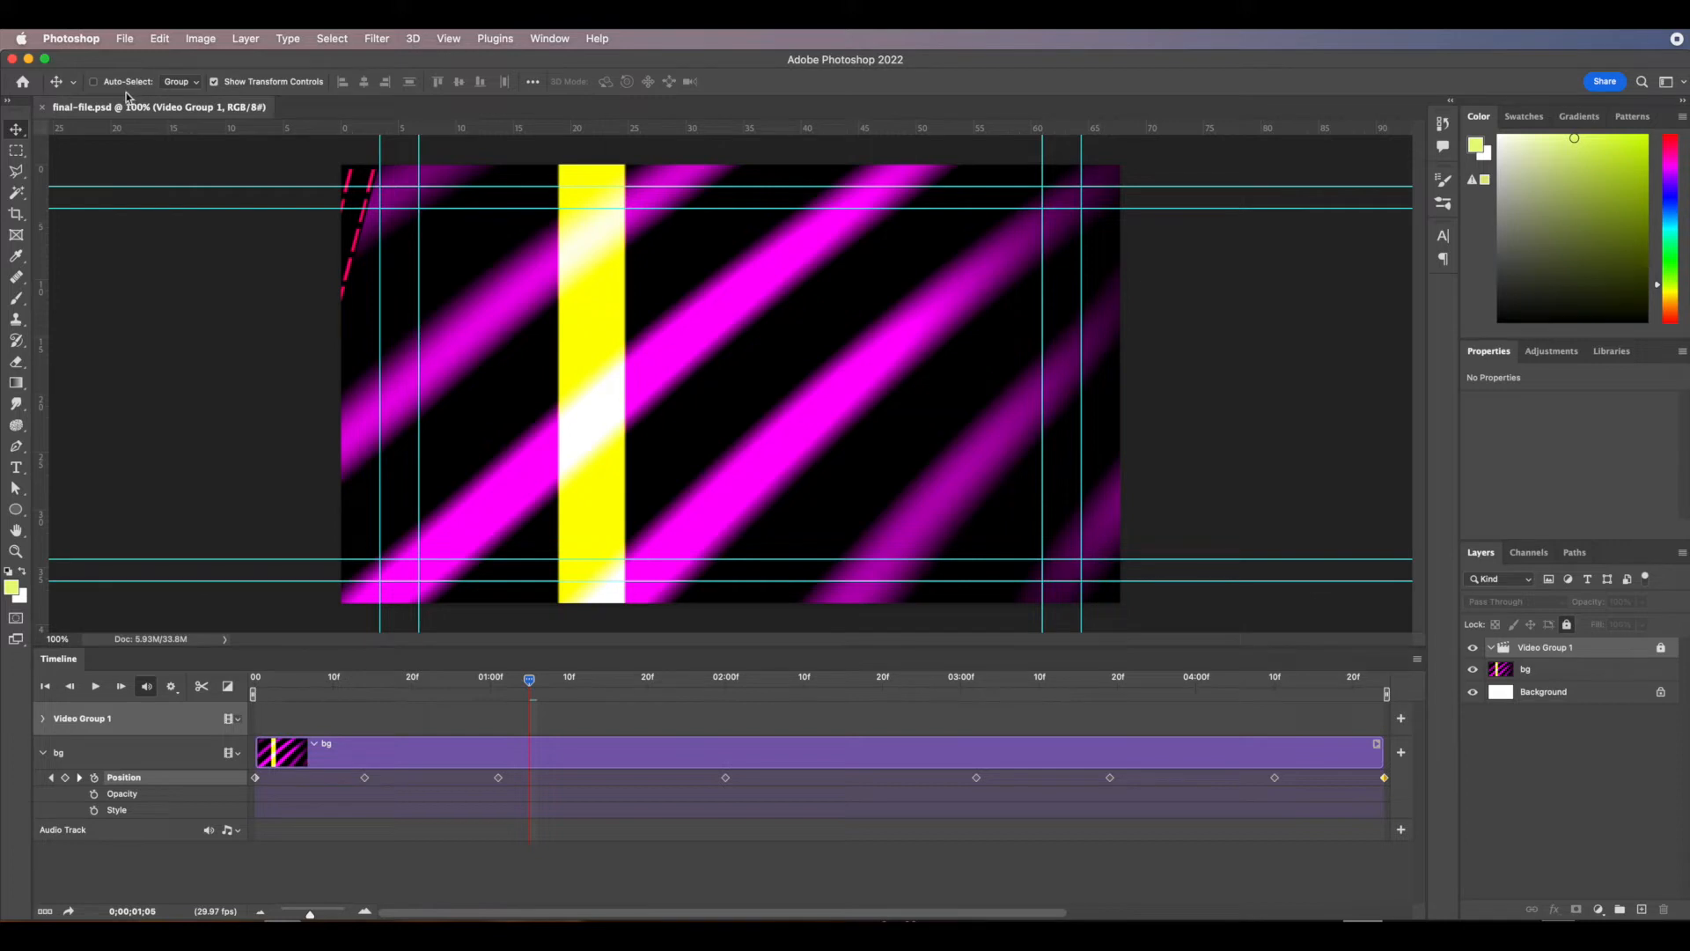
# Place gif-one.psd as an embedded smart object at the centre of the canvas.
pyautogui.click(126, 40)
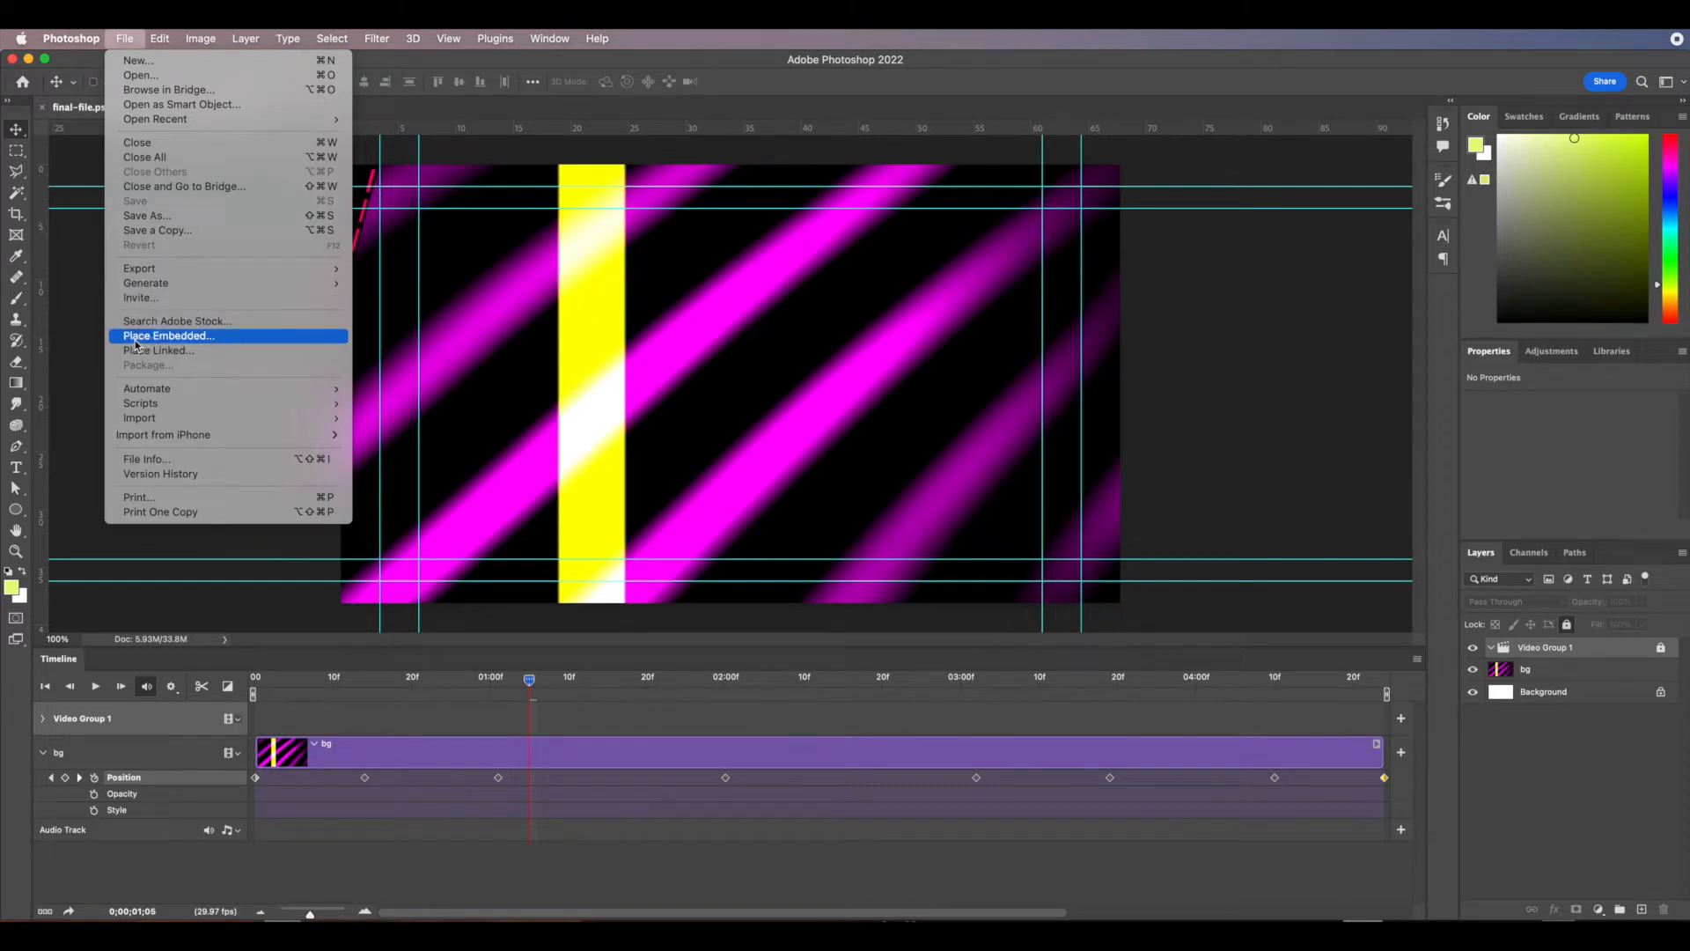
pyautogui.click(170, 336)
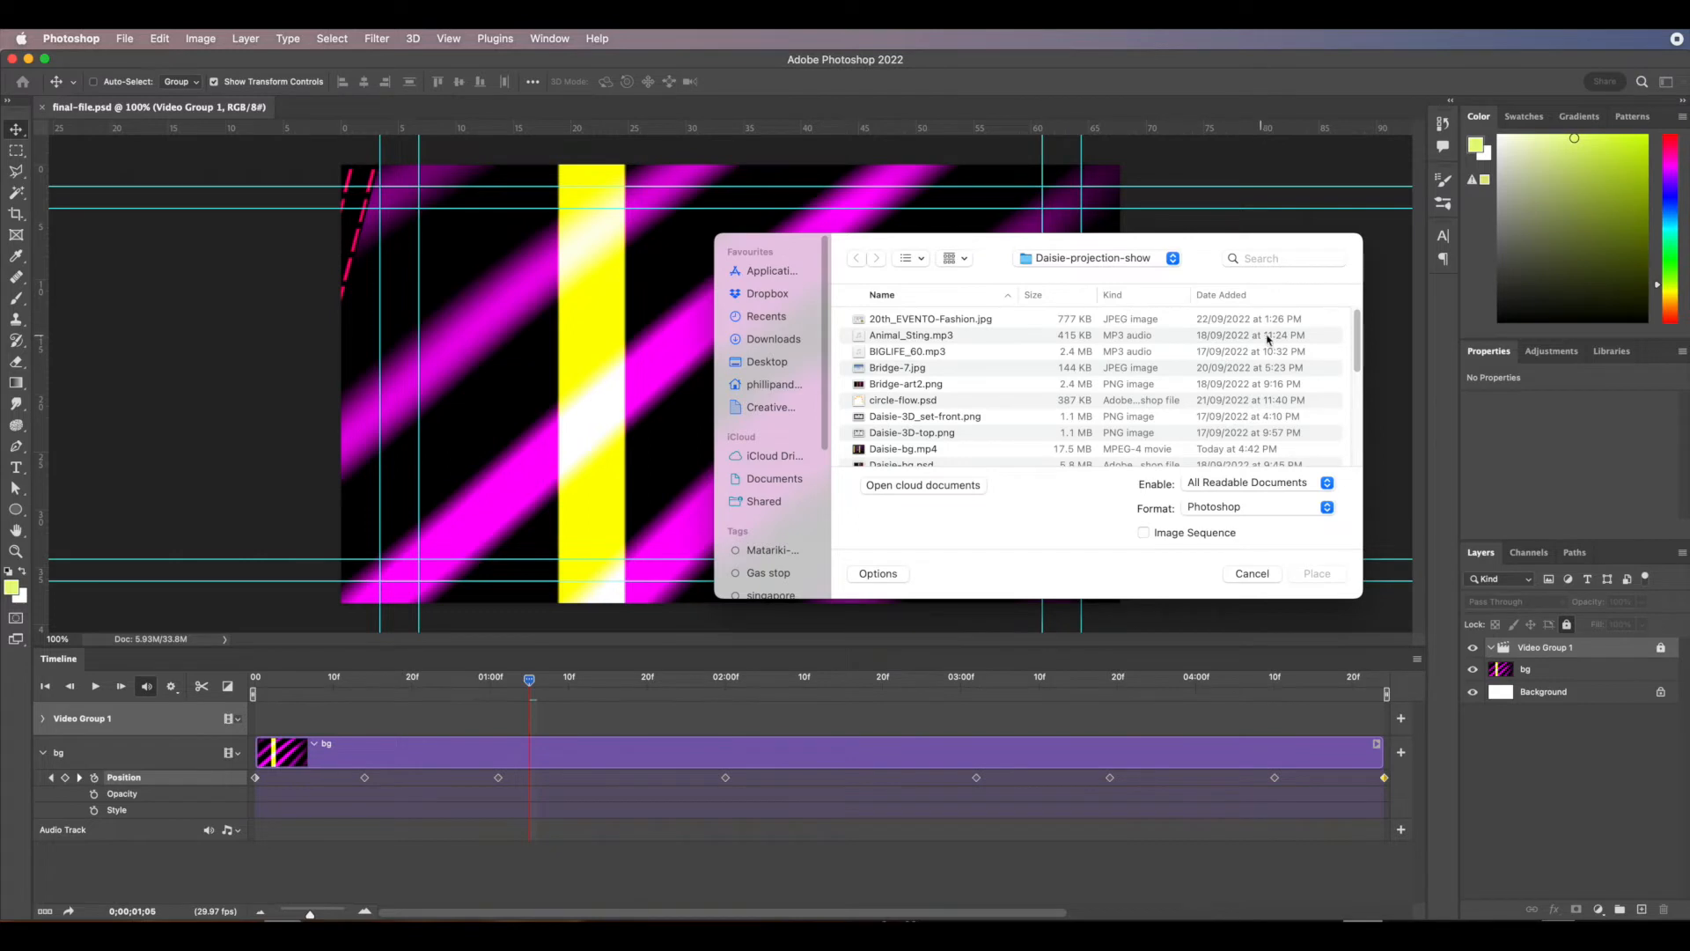
pyautogui.moveTo(1355, 343); pyautogui.dragTo(1340, 396)
pyautogui.click(902, 409)
pyautogui.click(1318, 574)
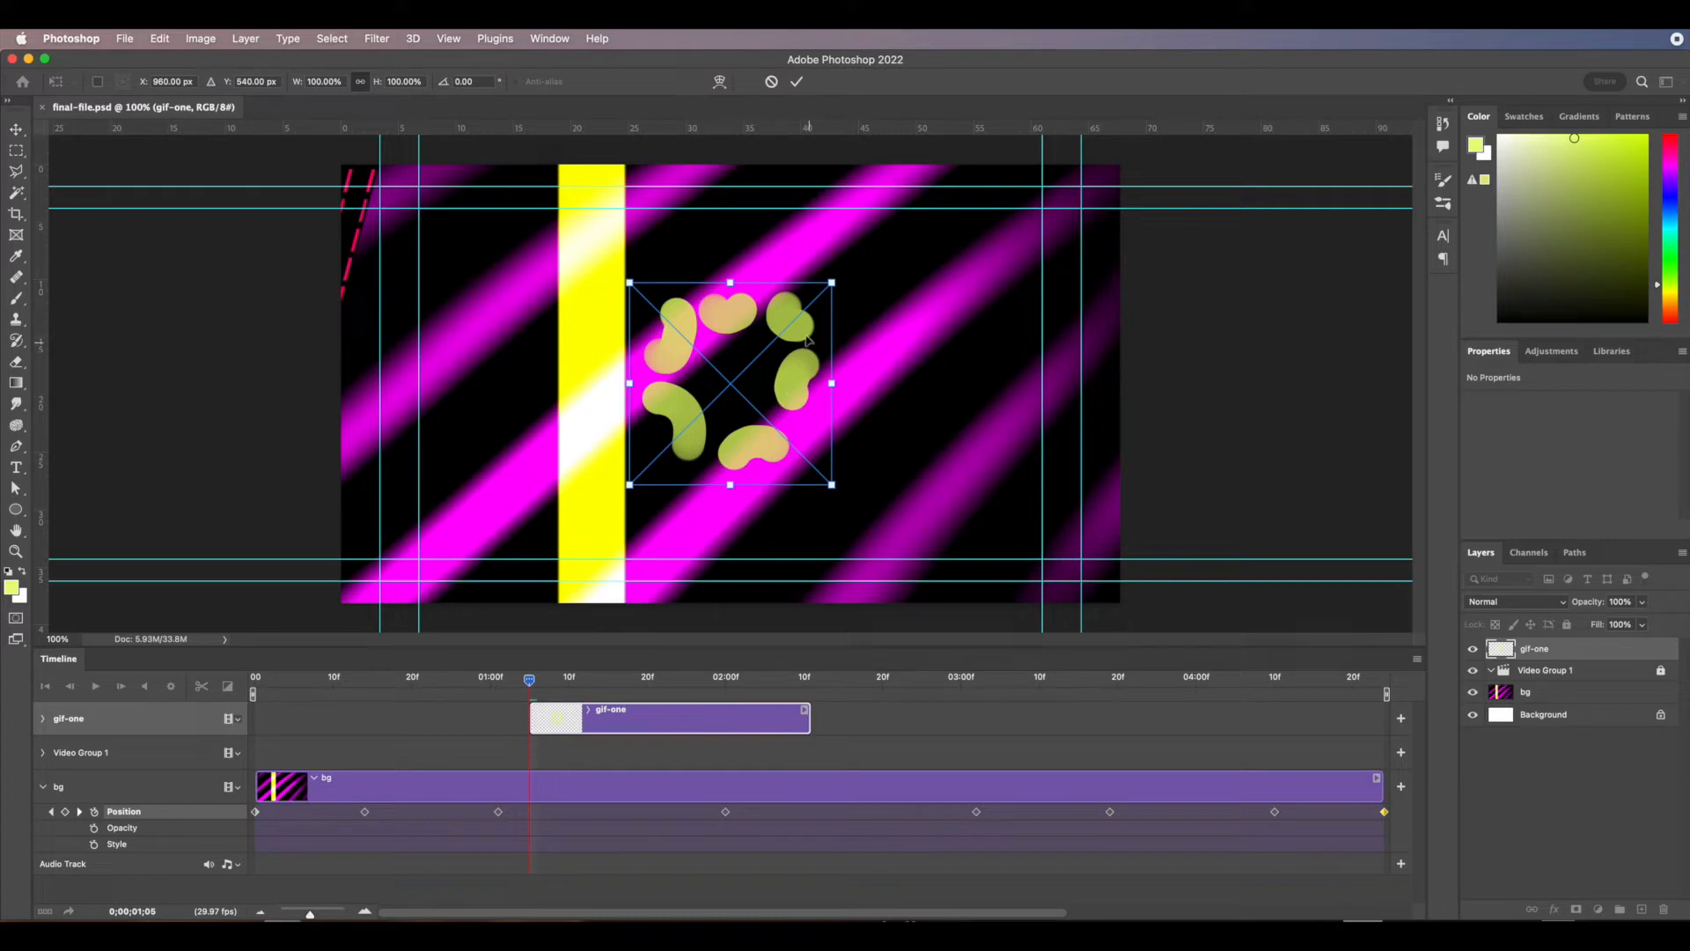
pyautogui.click(799, 82)
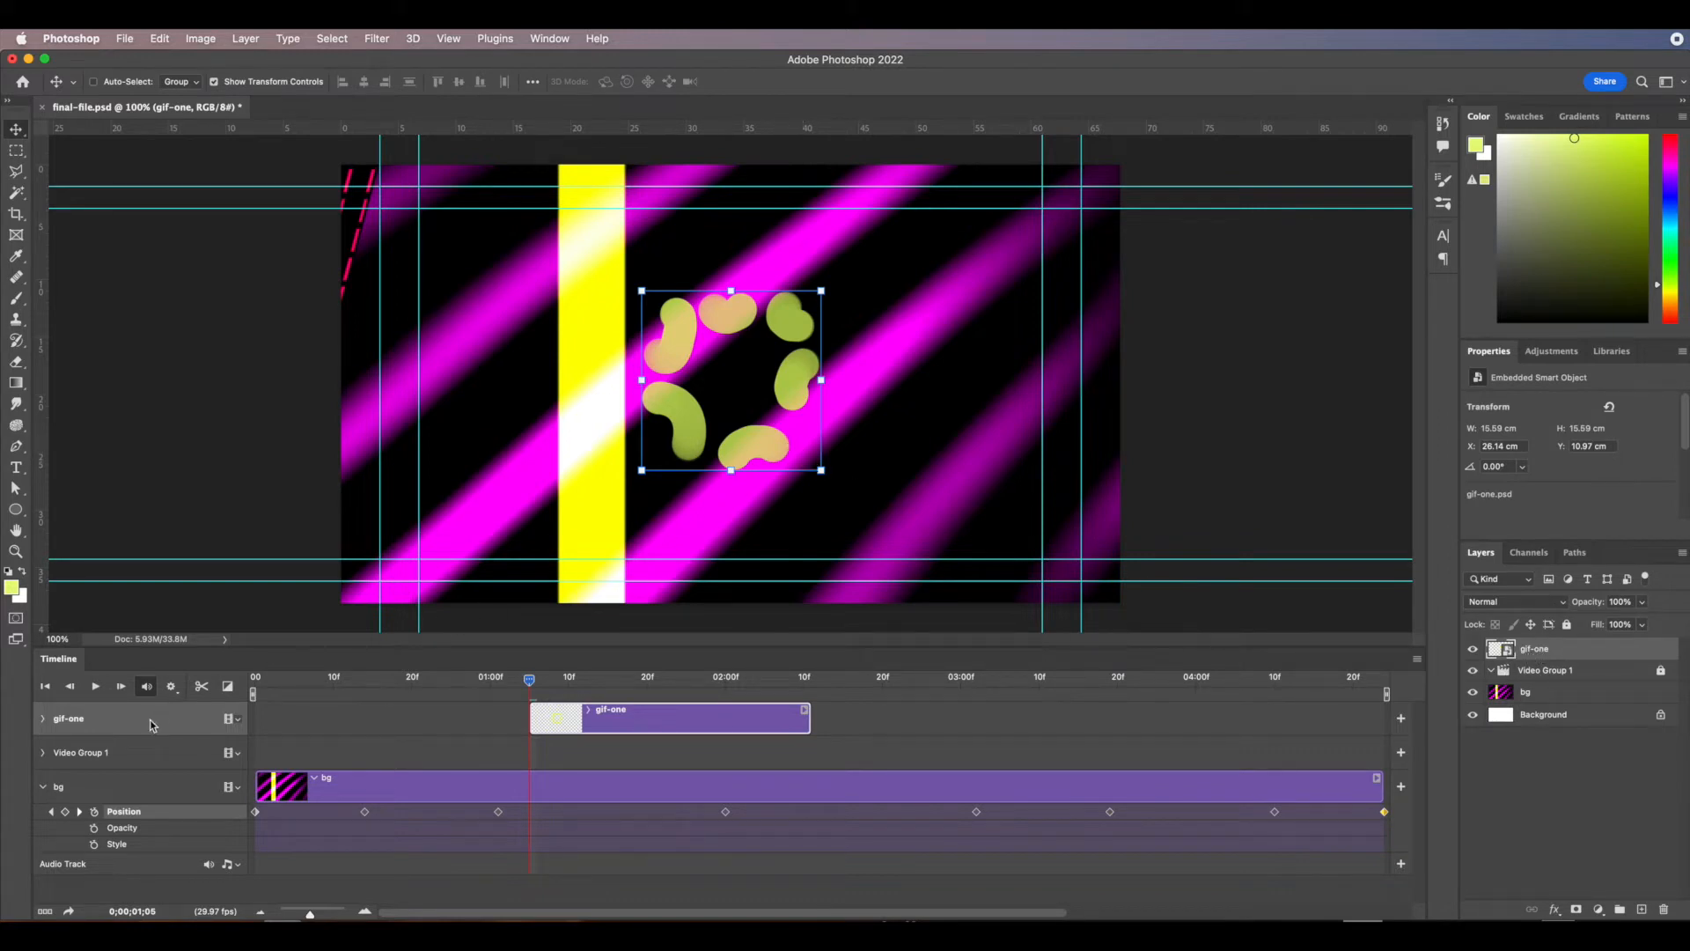
# Scale the gif-one object to about 103.5% and move its clip to the start of the timeline.
pyautogui.click(42, 719)
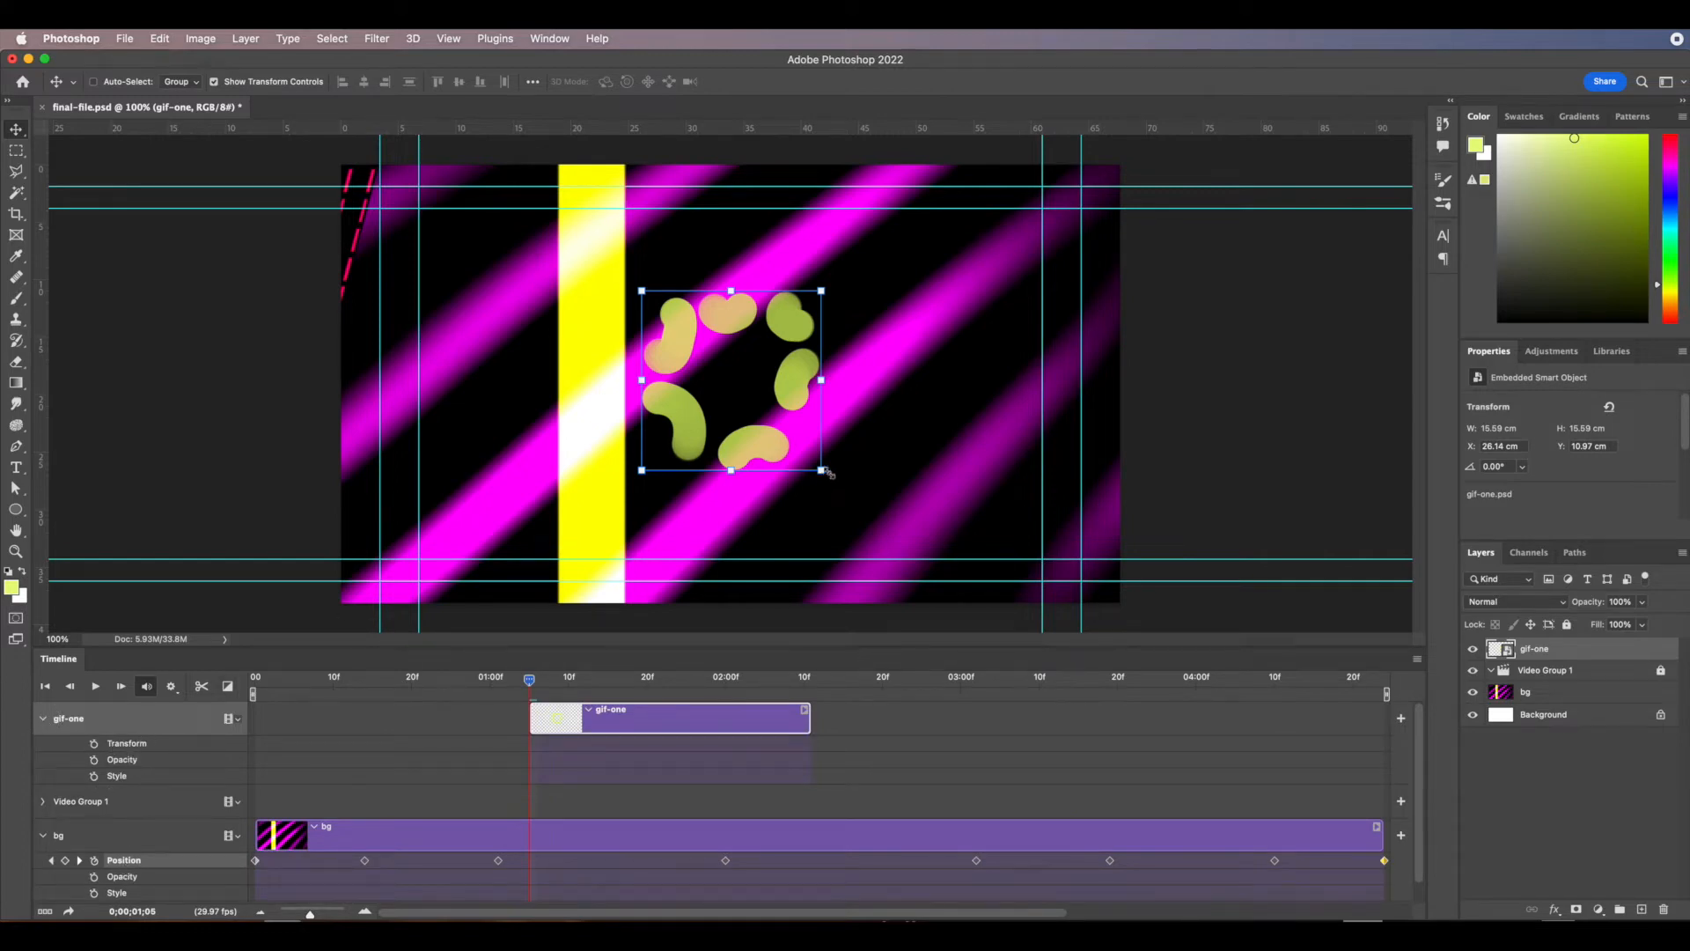
pyautogui.moveTo(821, 471)
pyautogui.mouseDown()
pyautogui.moveTo(836, 483)
pyautogui.moveTo(804, 479)
pyautogui.moveTo(863, 499)
pyautogui.moveTo(848, 457)
pyautogui.mouseUp()
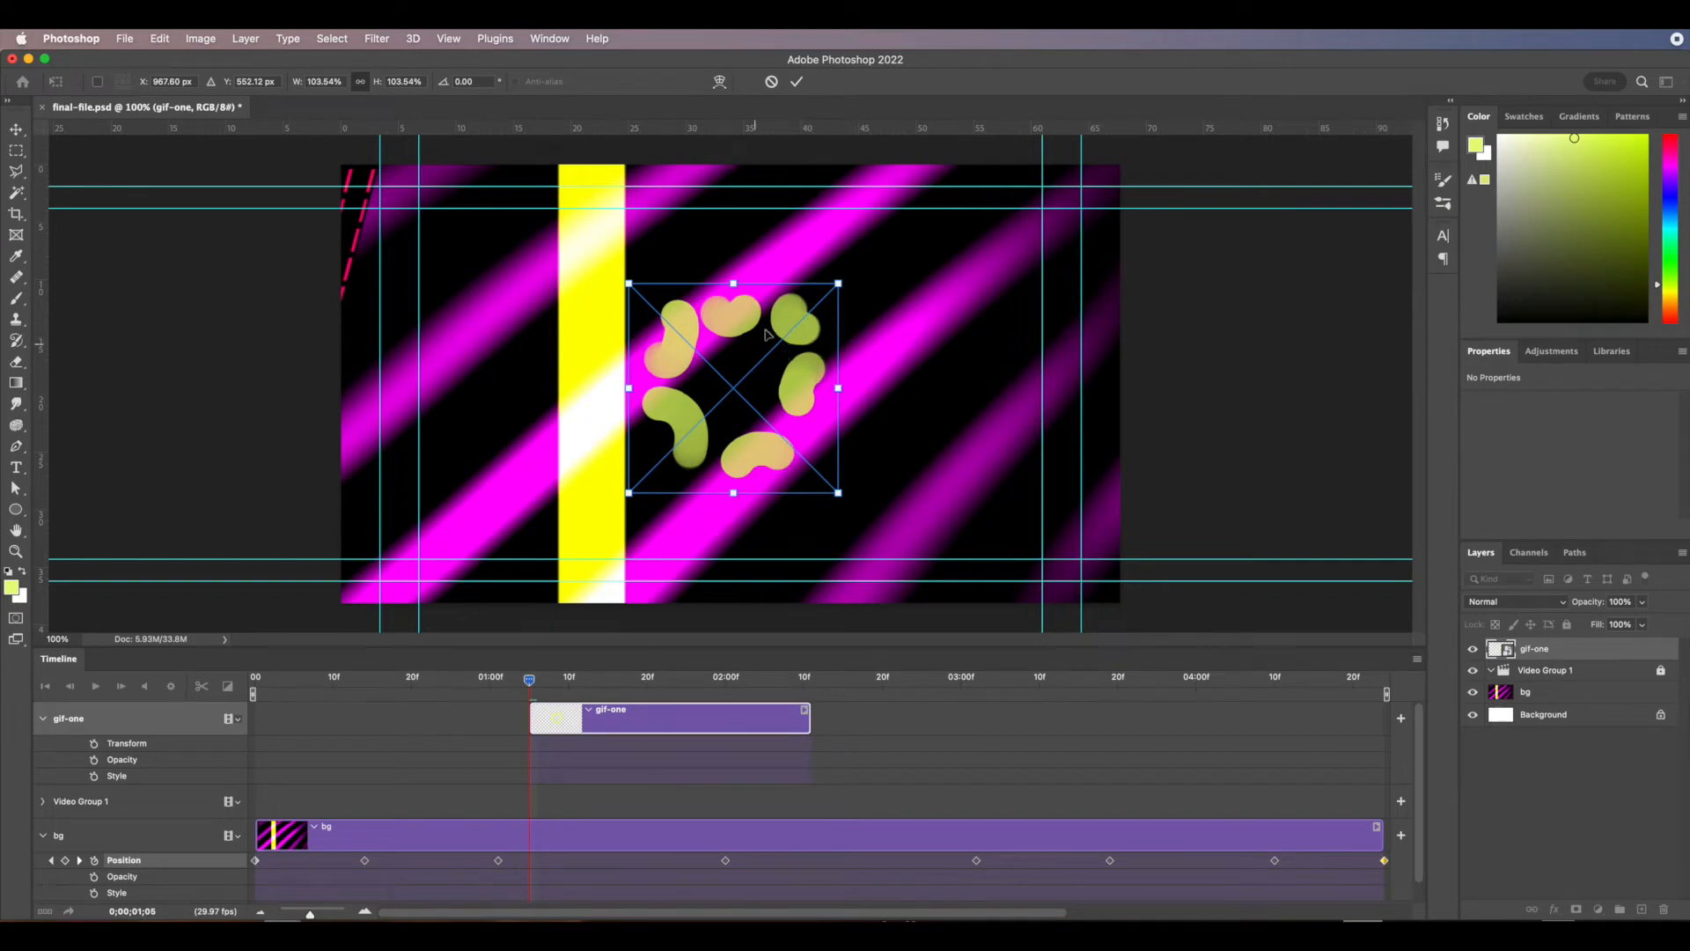
pyautogui.click(797, 81)
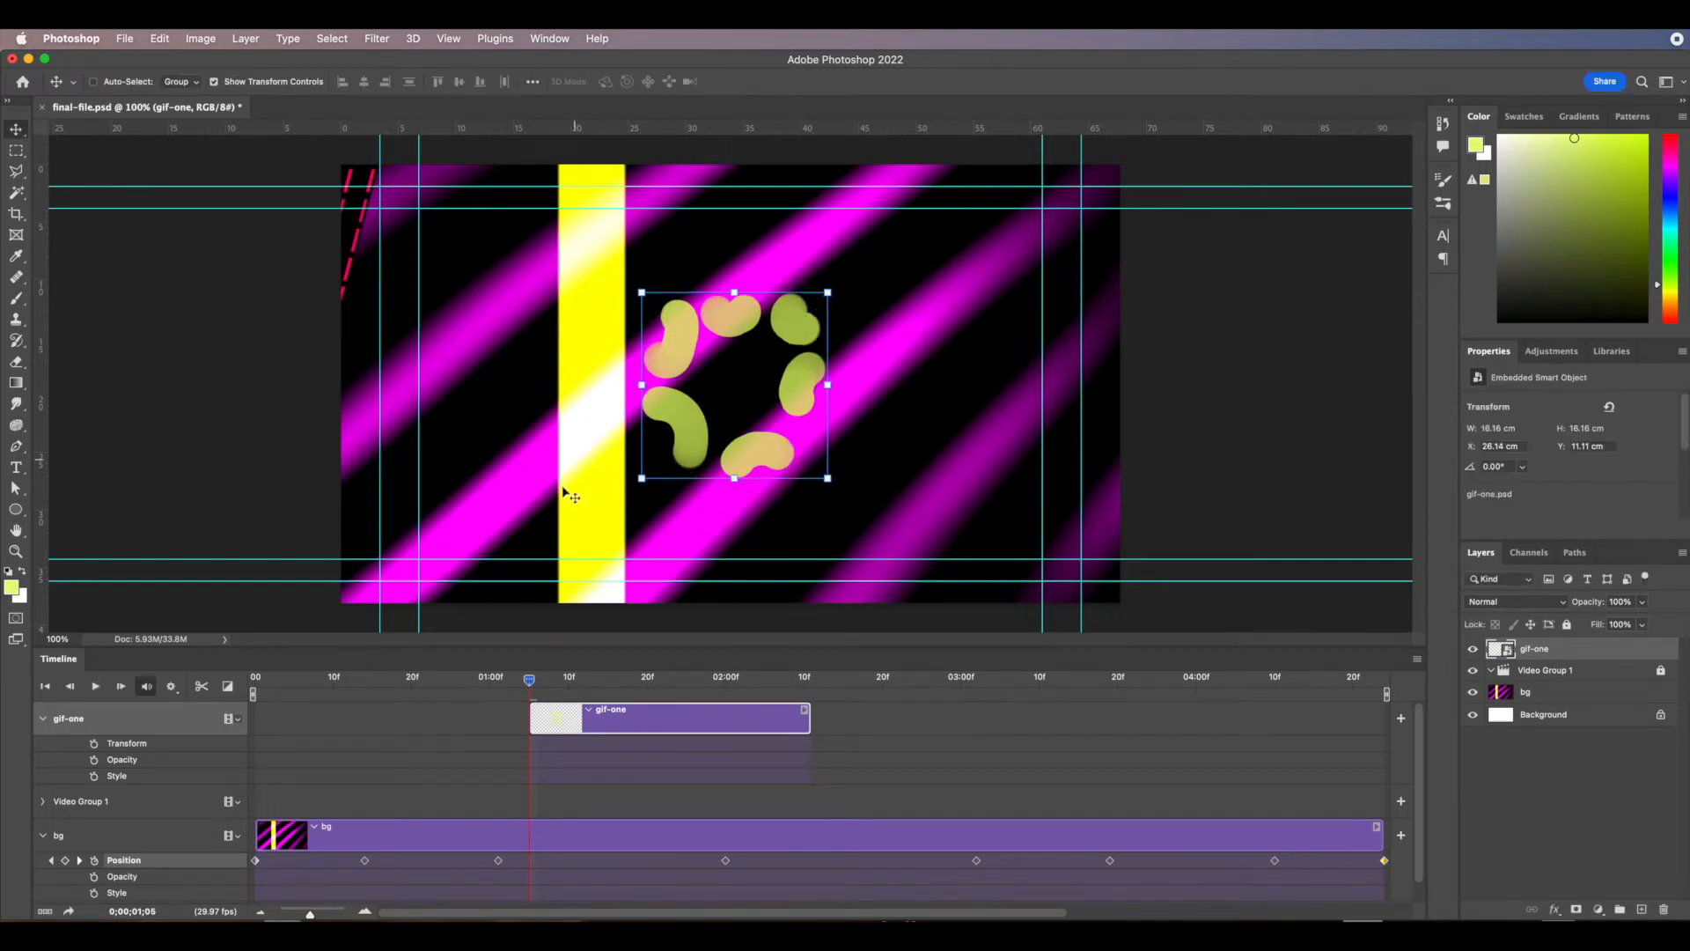
pyautogui.moveTo(529, 680); pyautogui.dragTo(244, 722)
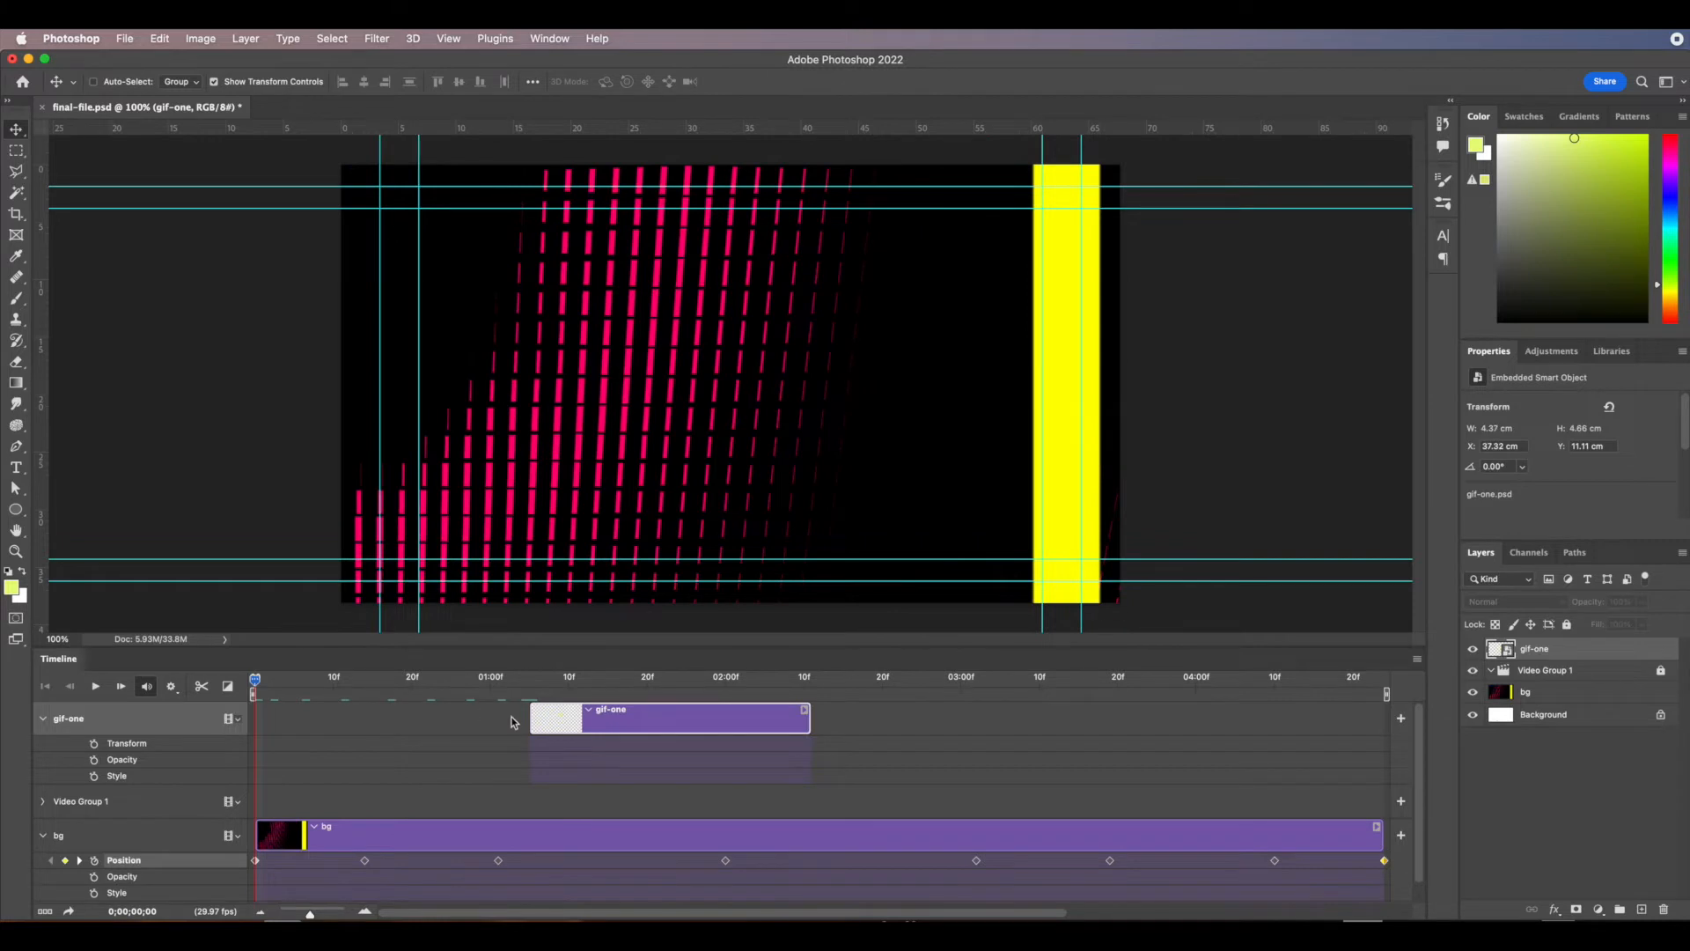
pyautogui.moveTo(579, 724); pyautogui.dragTo(308, 720)
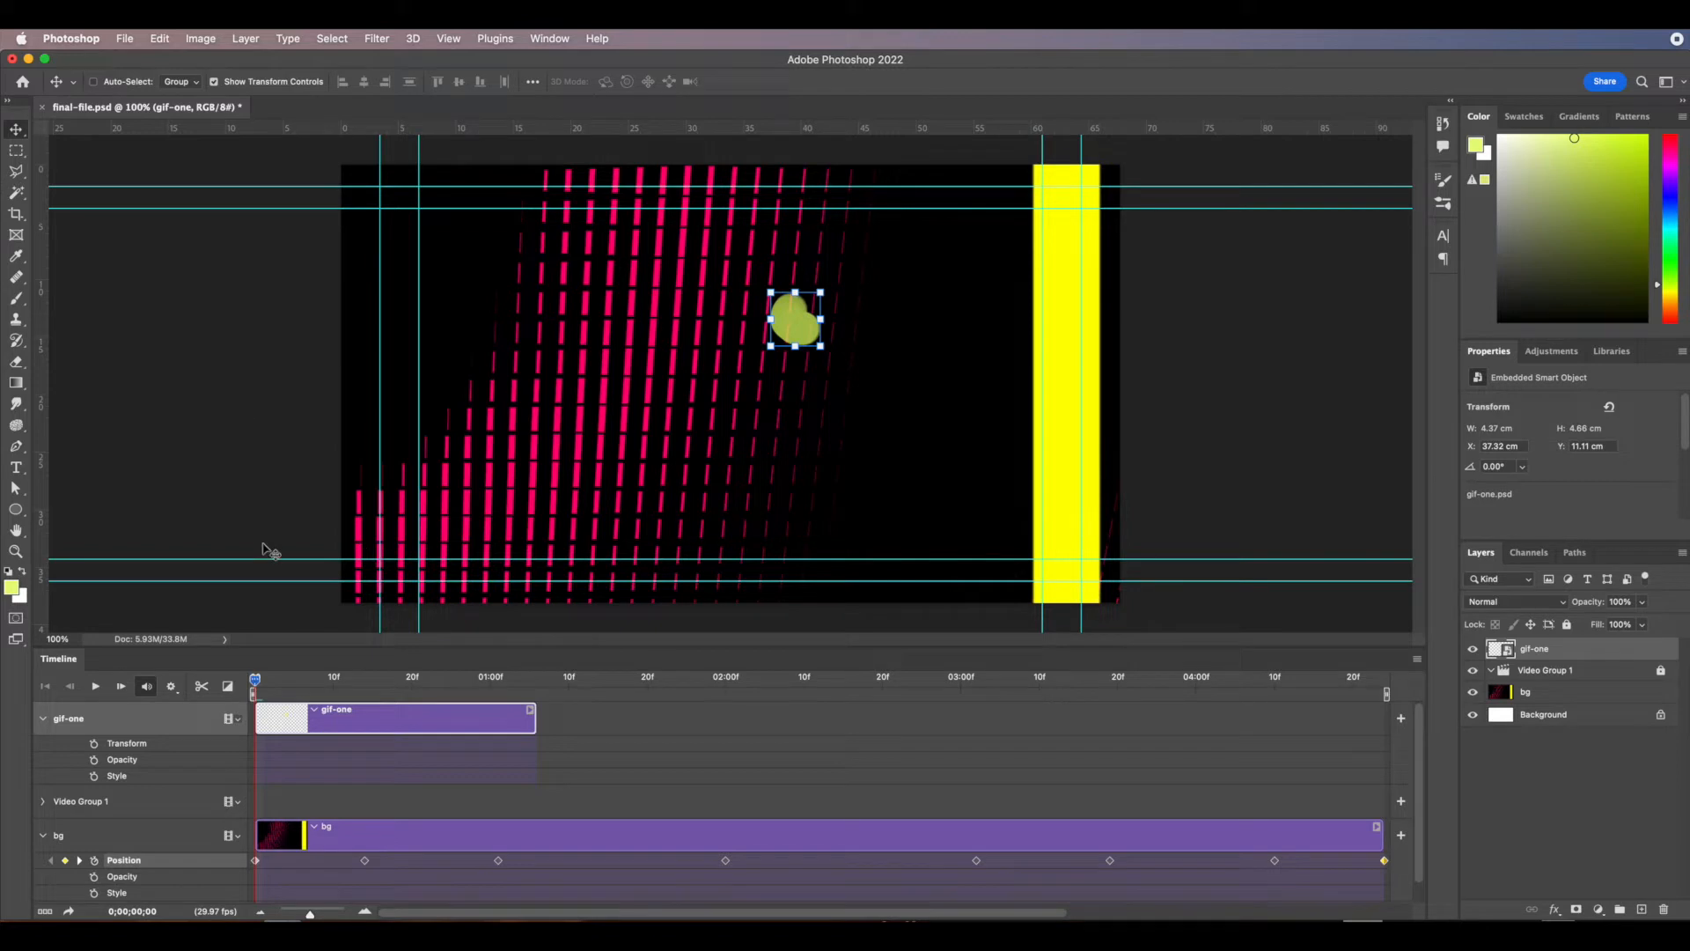
# Copy the gif-one layer and paste it three times, lining up all four clips end to end in one video group.
pyautogui.click(161, 39)
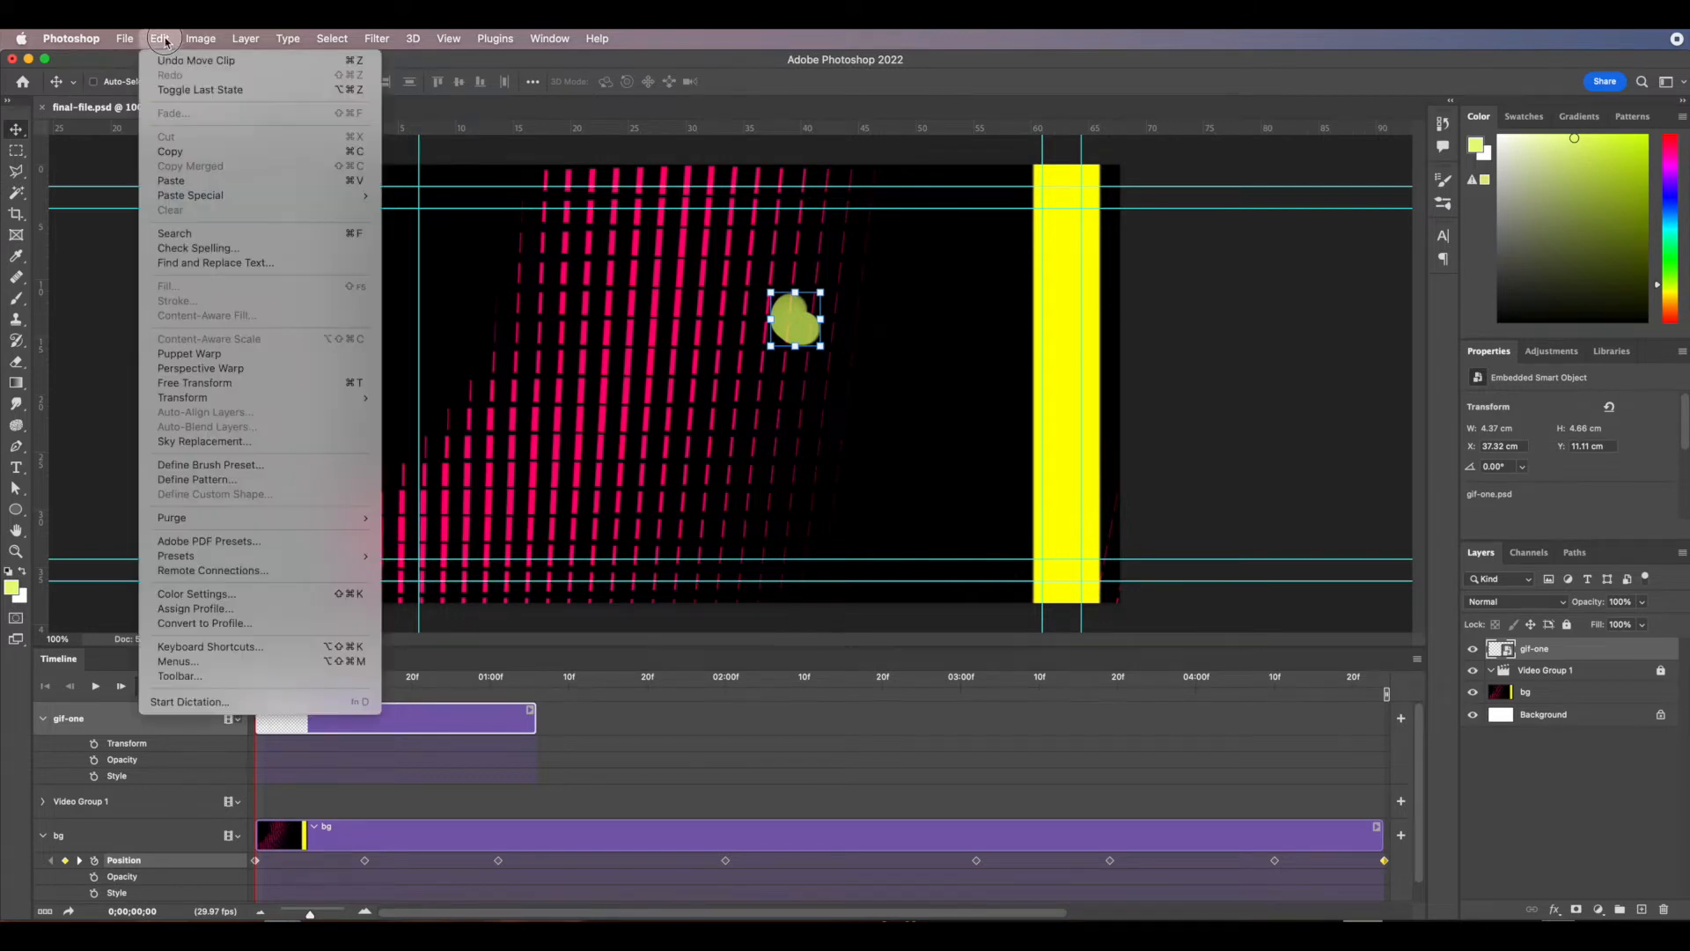
pyautogui.click(171, 152)
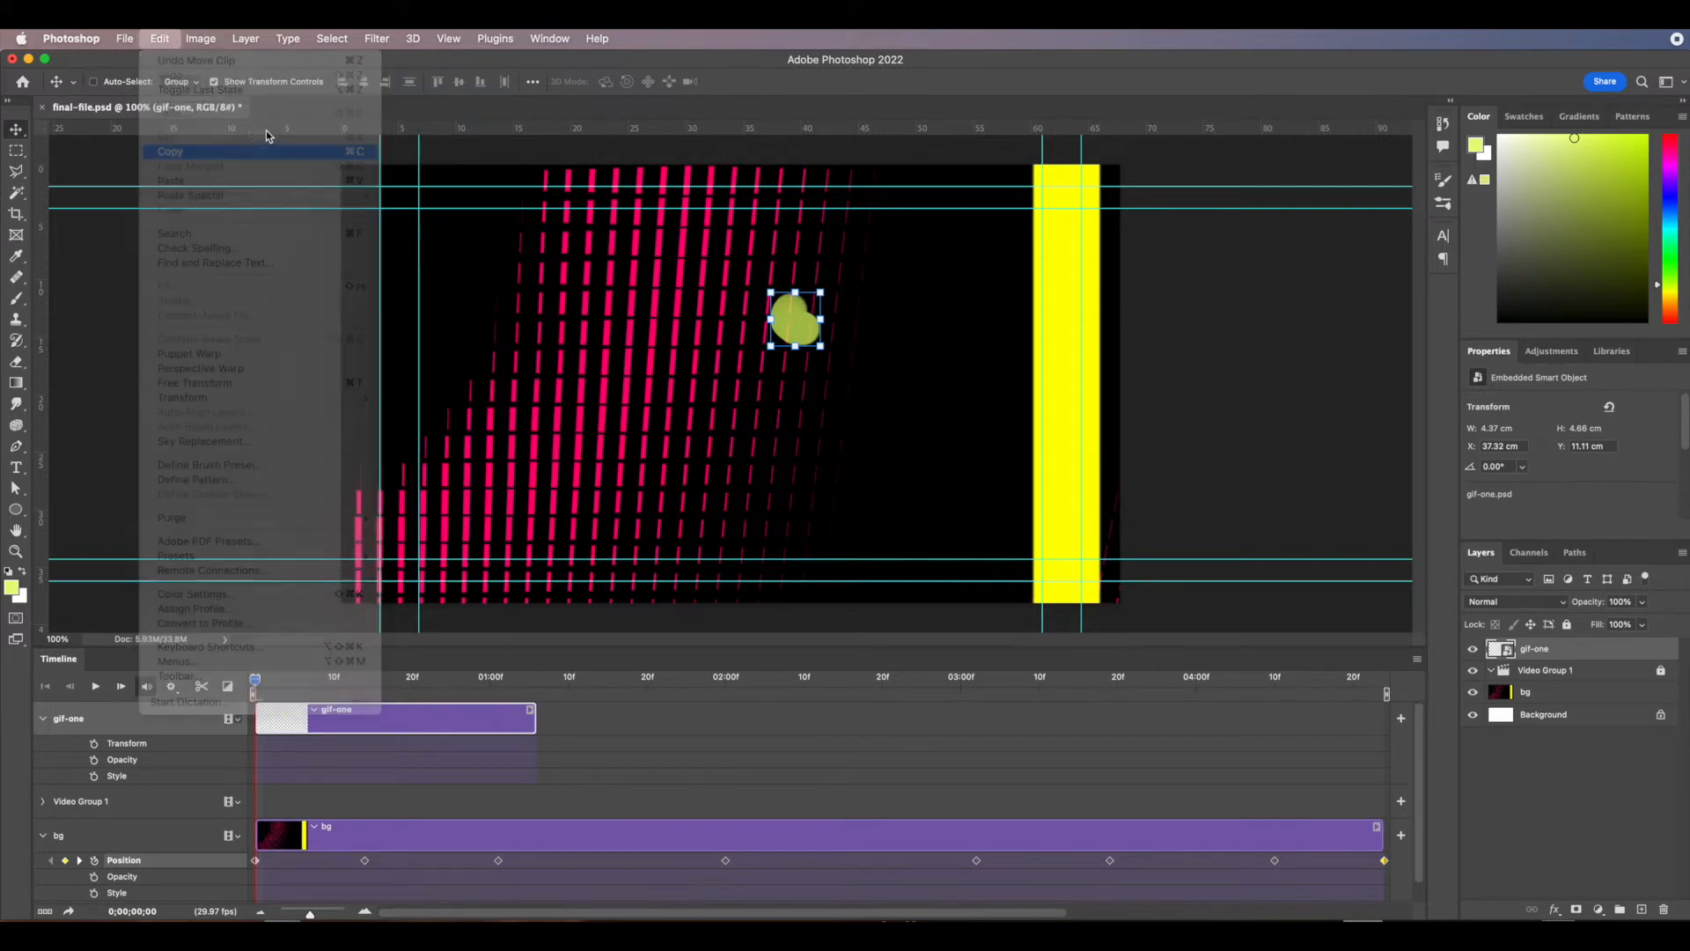
pyautogui.click(162, 40)
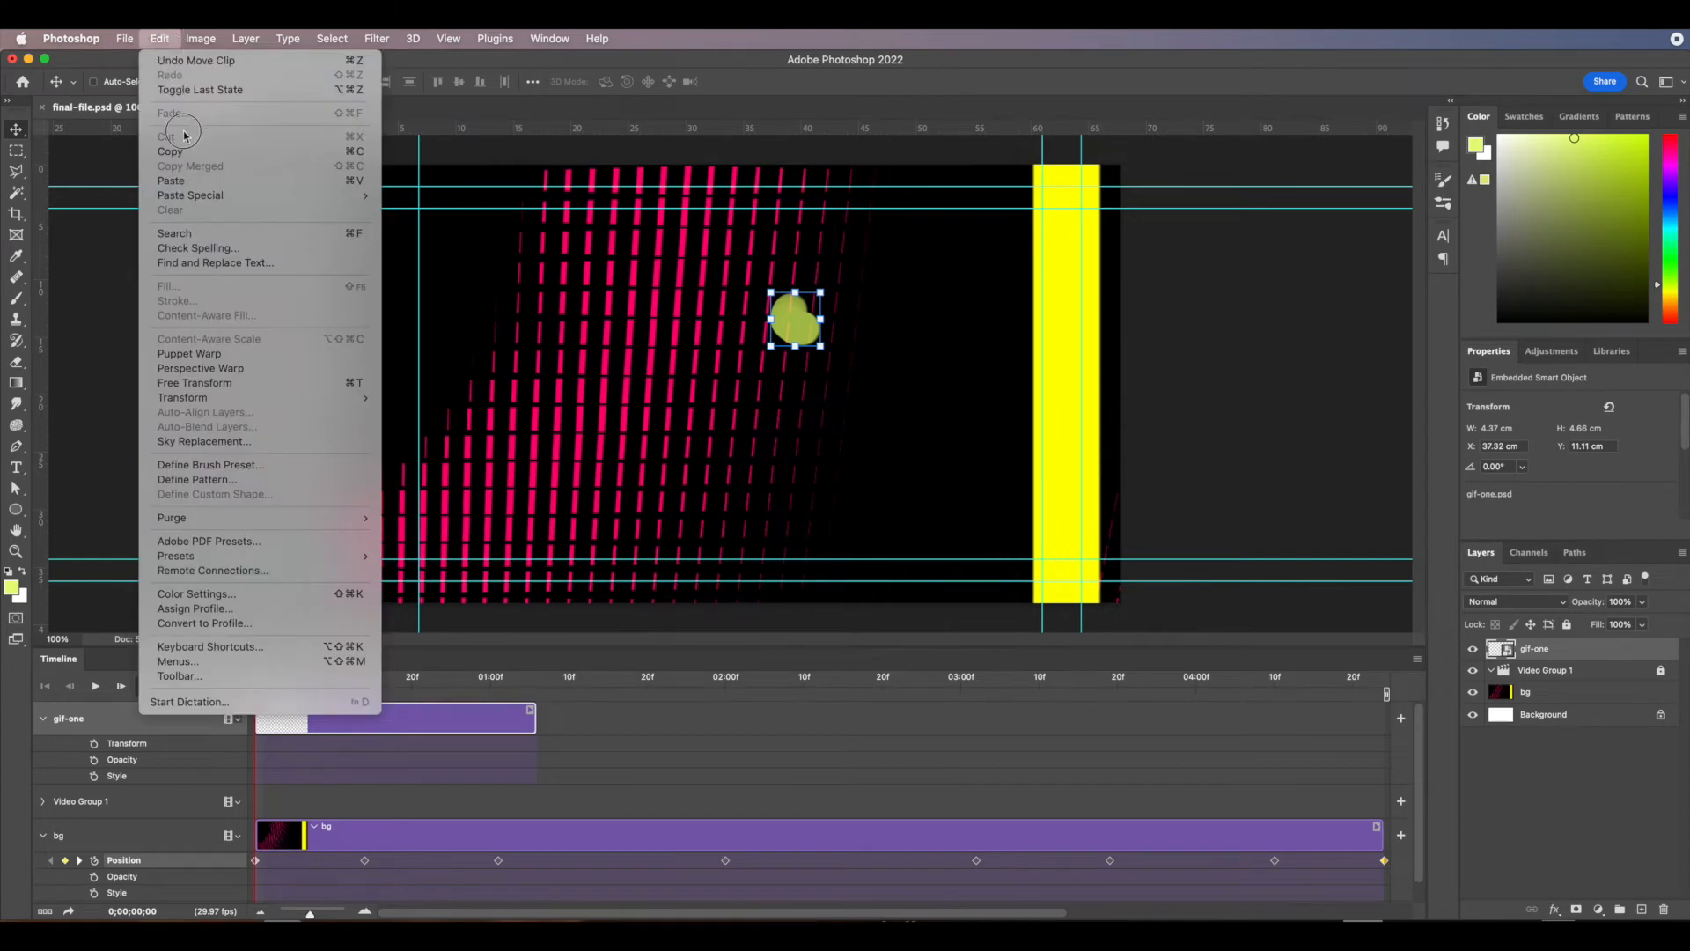
pyautogui.click(180, 180)
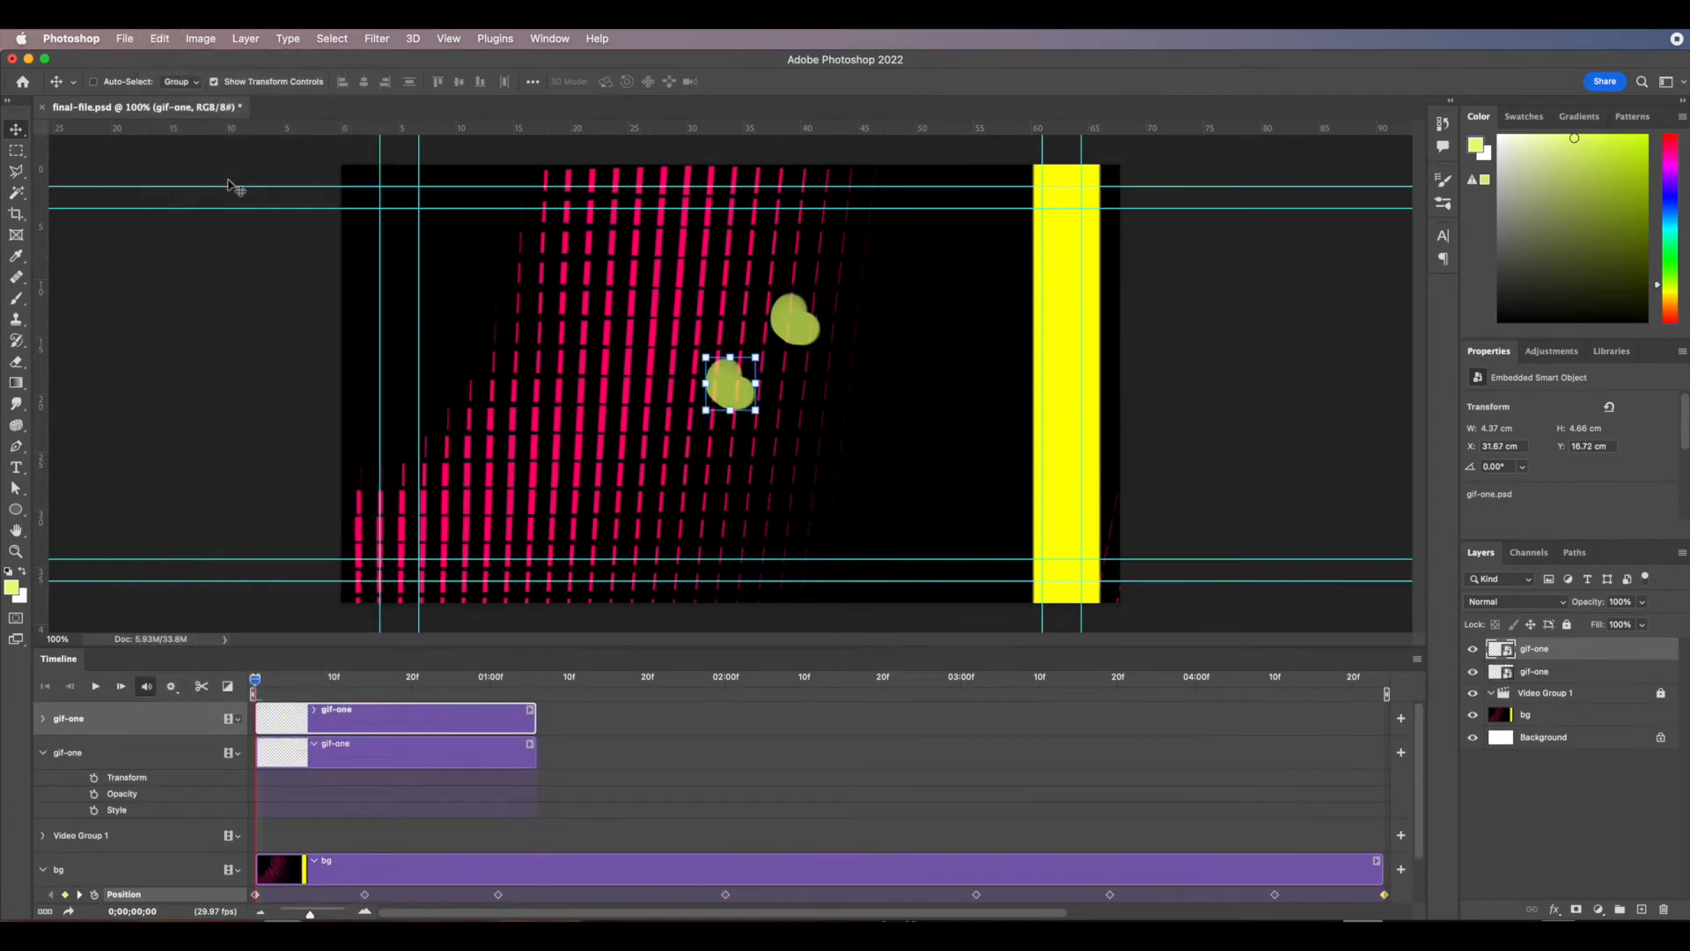
pyautogui.moveTo(335, 762); pyautogui.dragTo(628, 718)
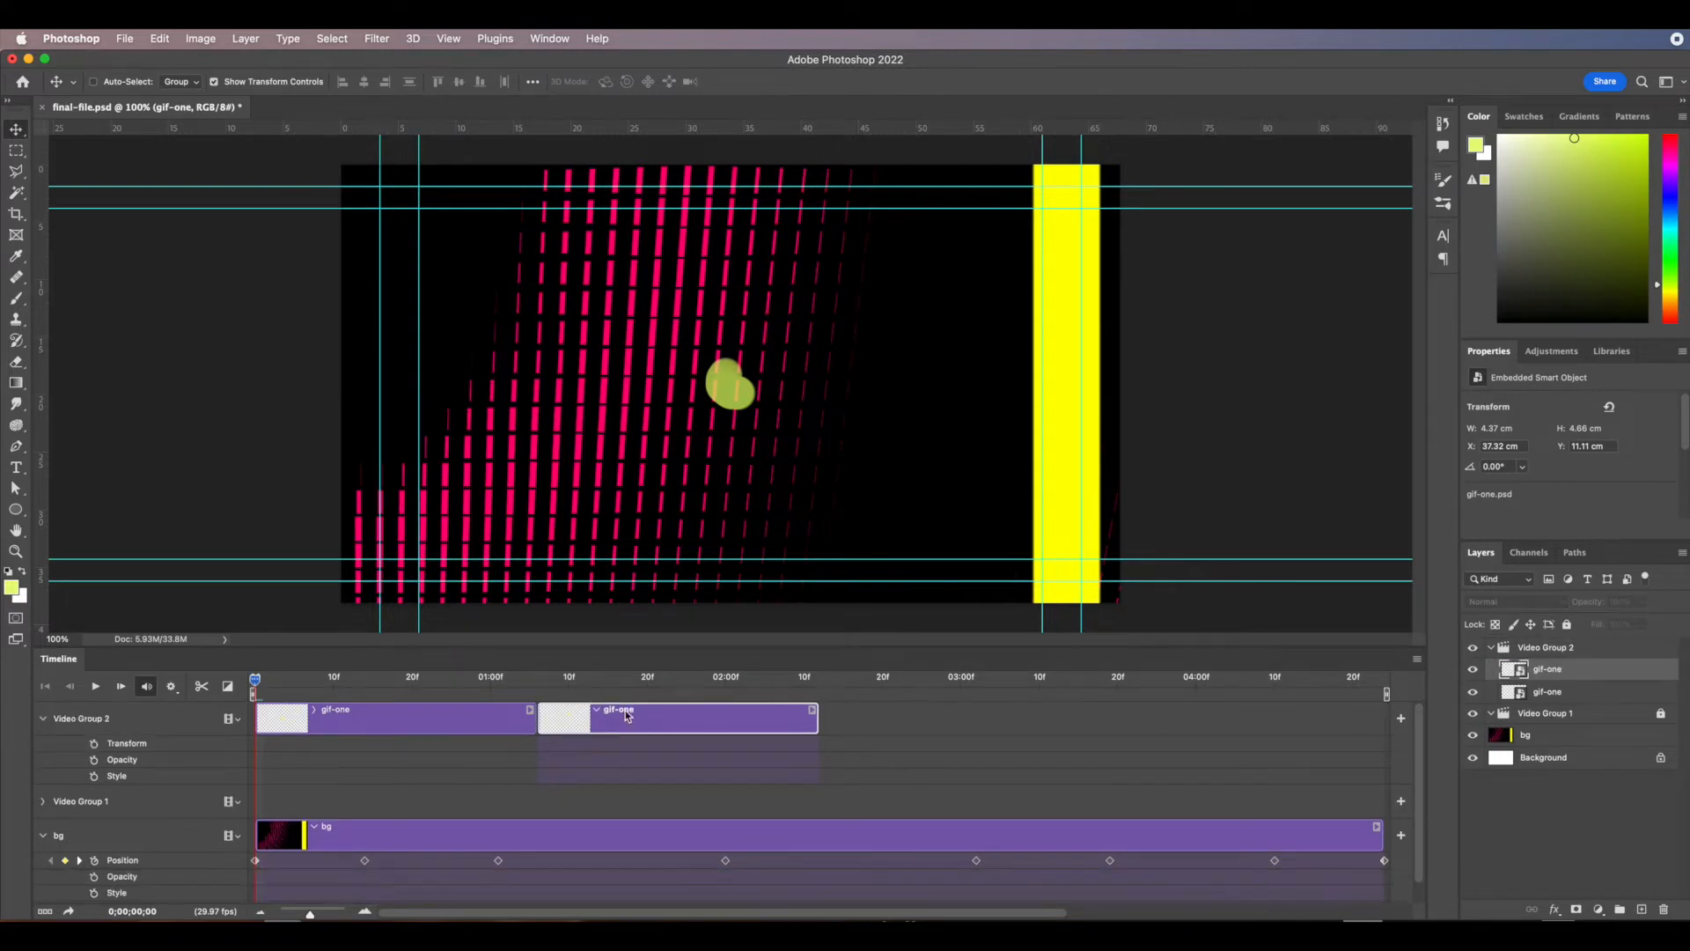
pyautogui.press('super+v')
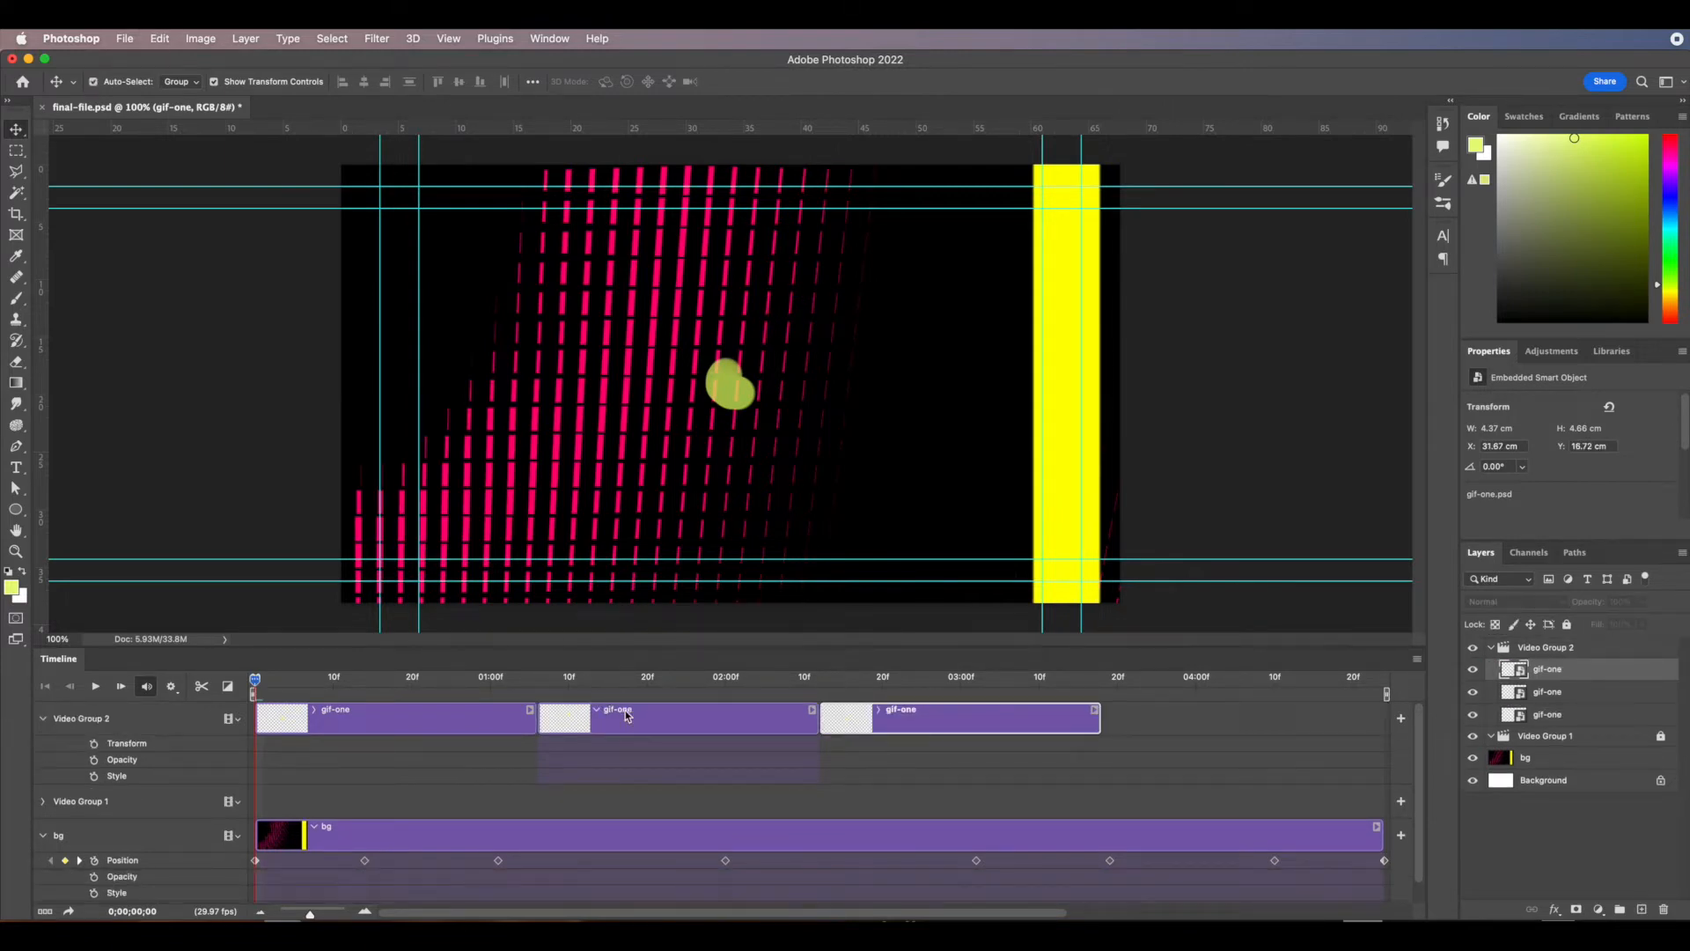
pyautogui.press('super+v')
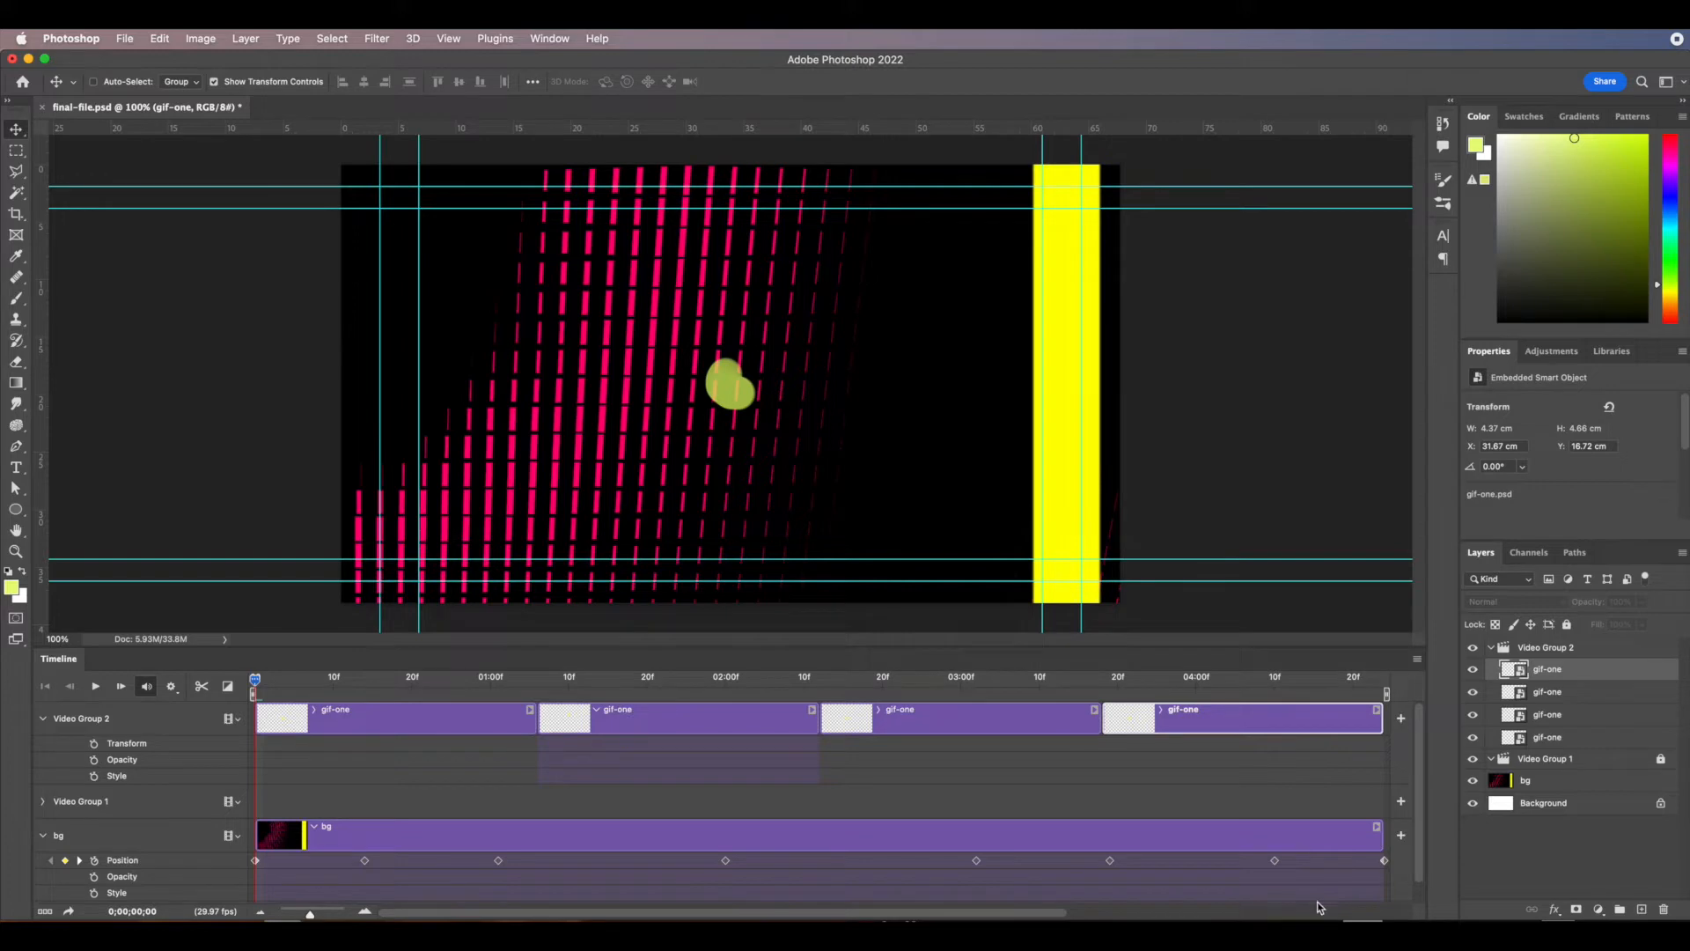
# Try extending the bg clip to 05:00 and trim it back to the end of the last gif-one clip.
pyautogui.moveTo(1049, 917); pyautogui.dragTo(1294, 917)
pyautogui.moveTo(975, 834); pyautogui.dragTo(1025, 862)
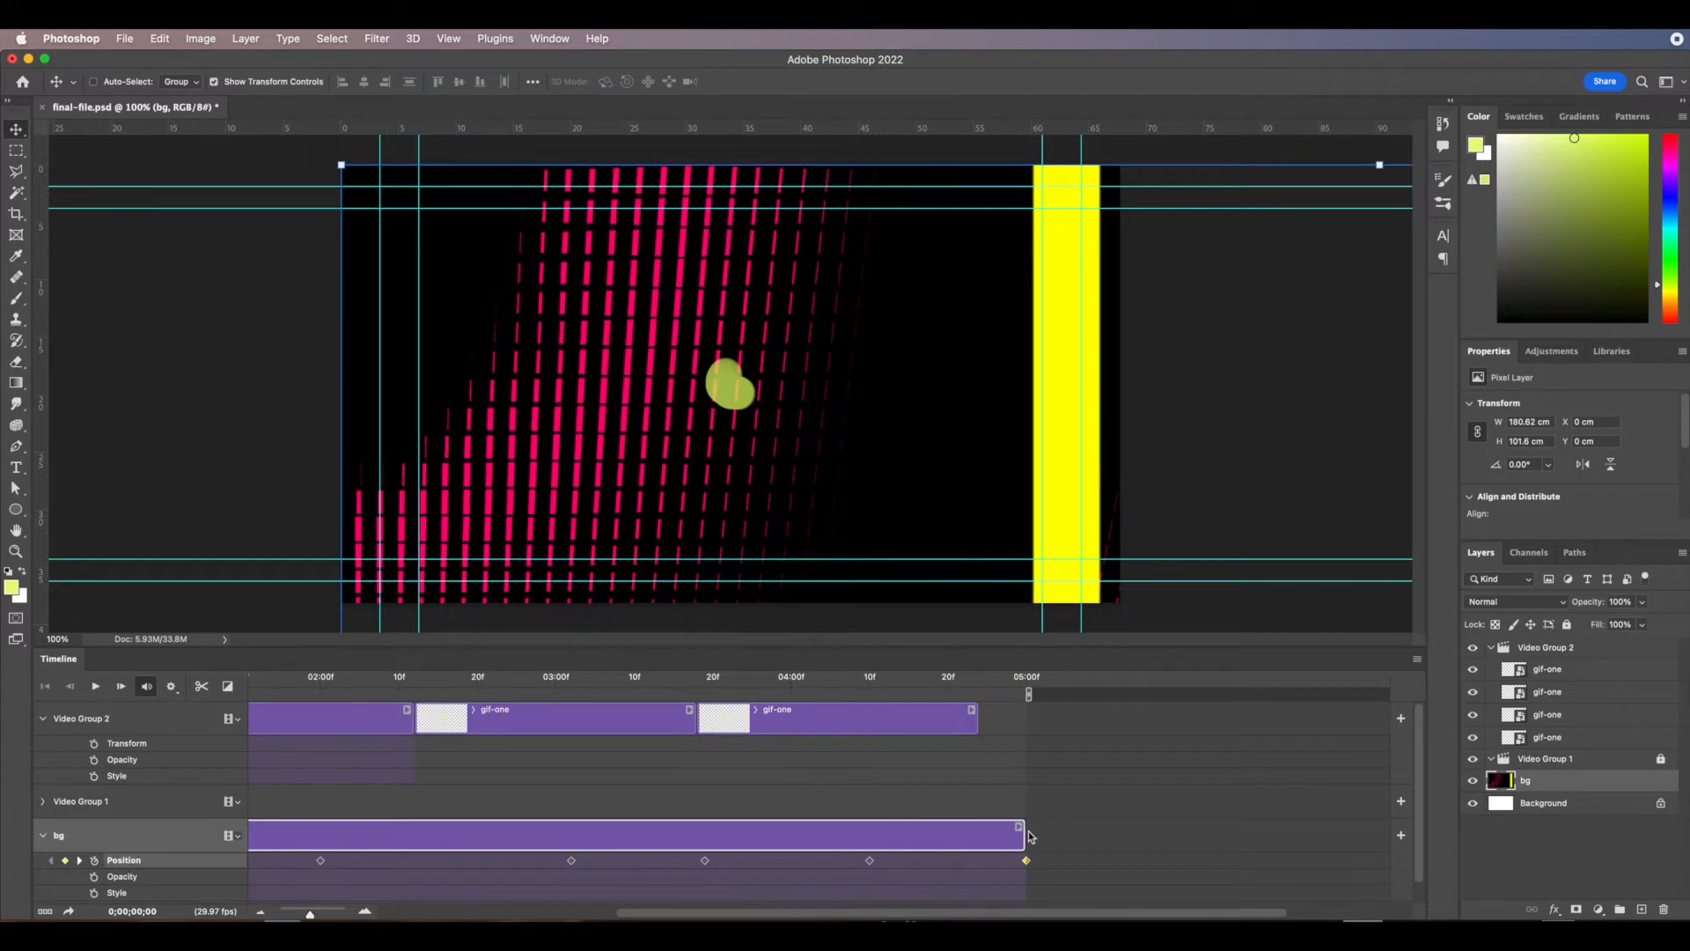
pyautogui.click(1028, 838)
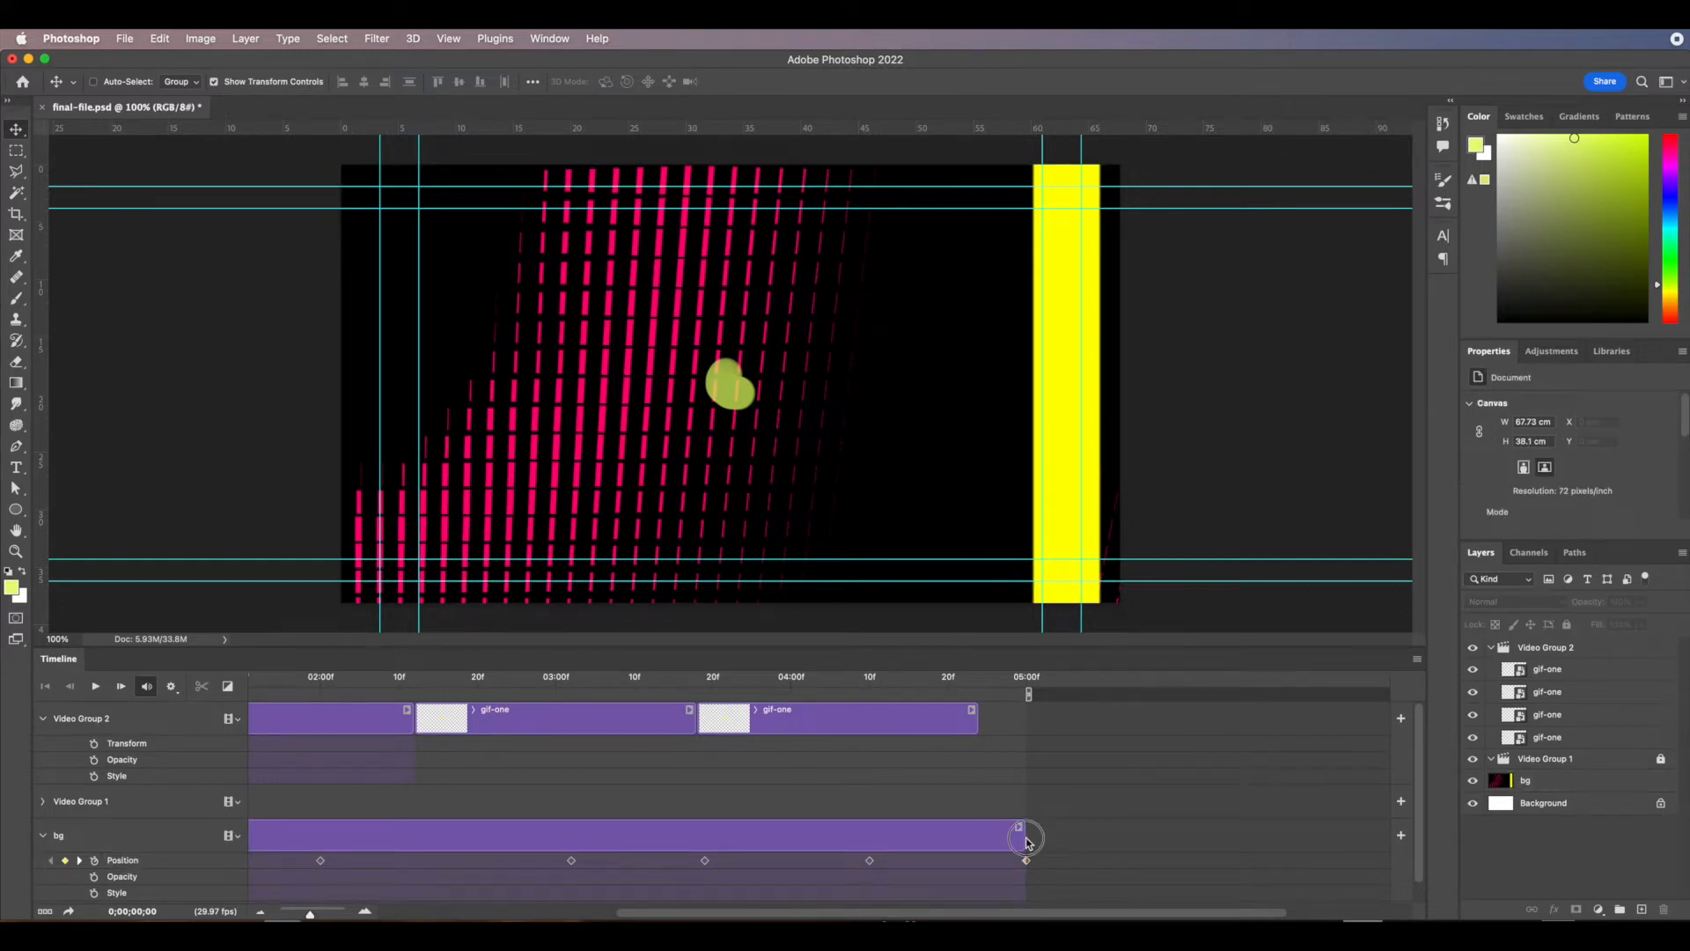
pyautogui.moveTo(1027, 842); pyautogui.dragTo(978, 860)
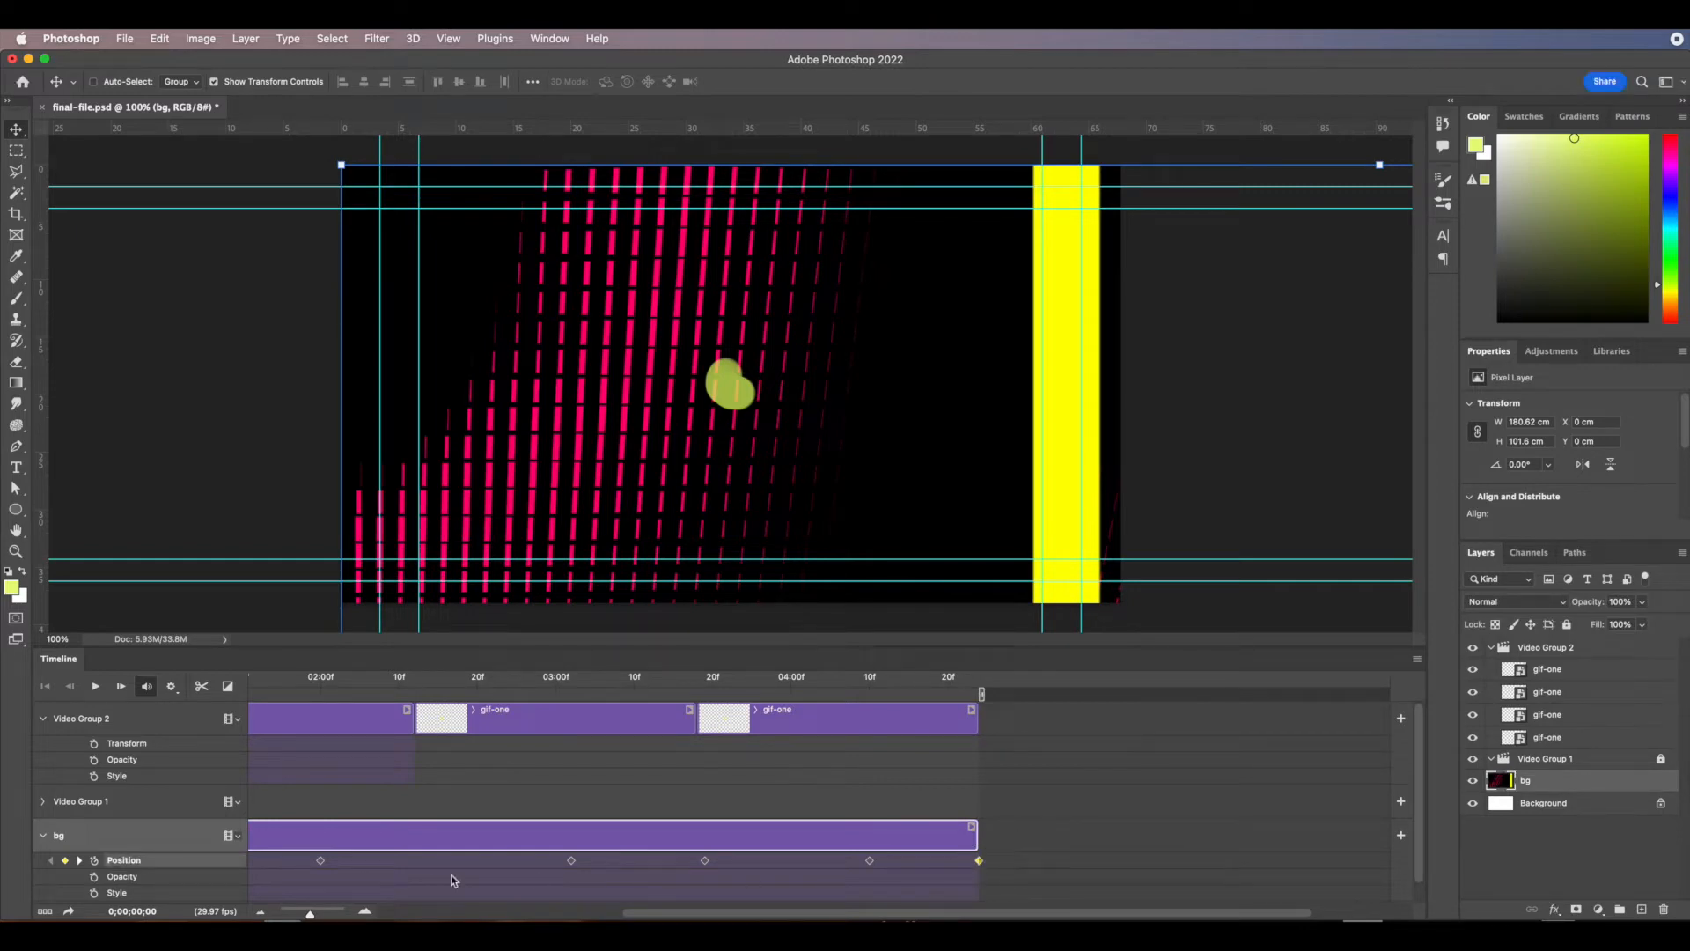
pyautogui.click(309, 913)
pyautogui.moveTo(309, 912); pyautogui.dragTo(306, 913)
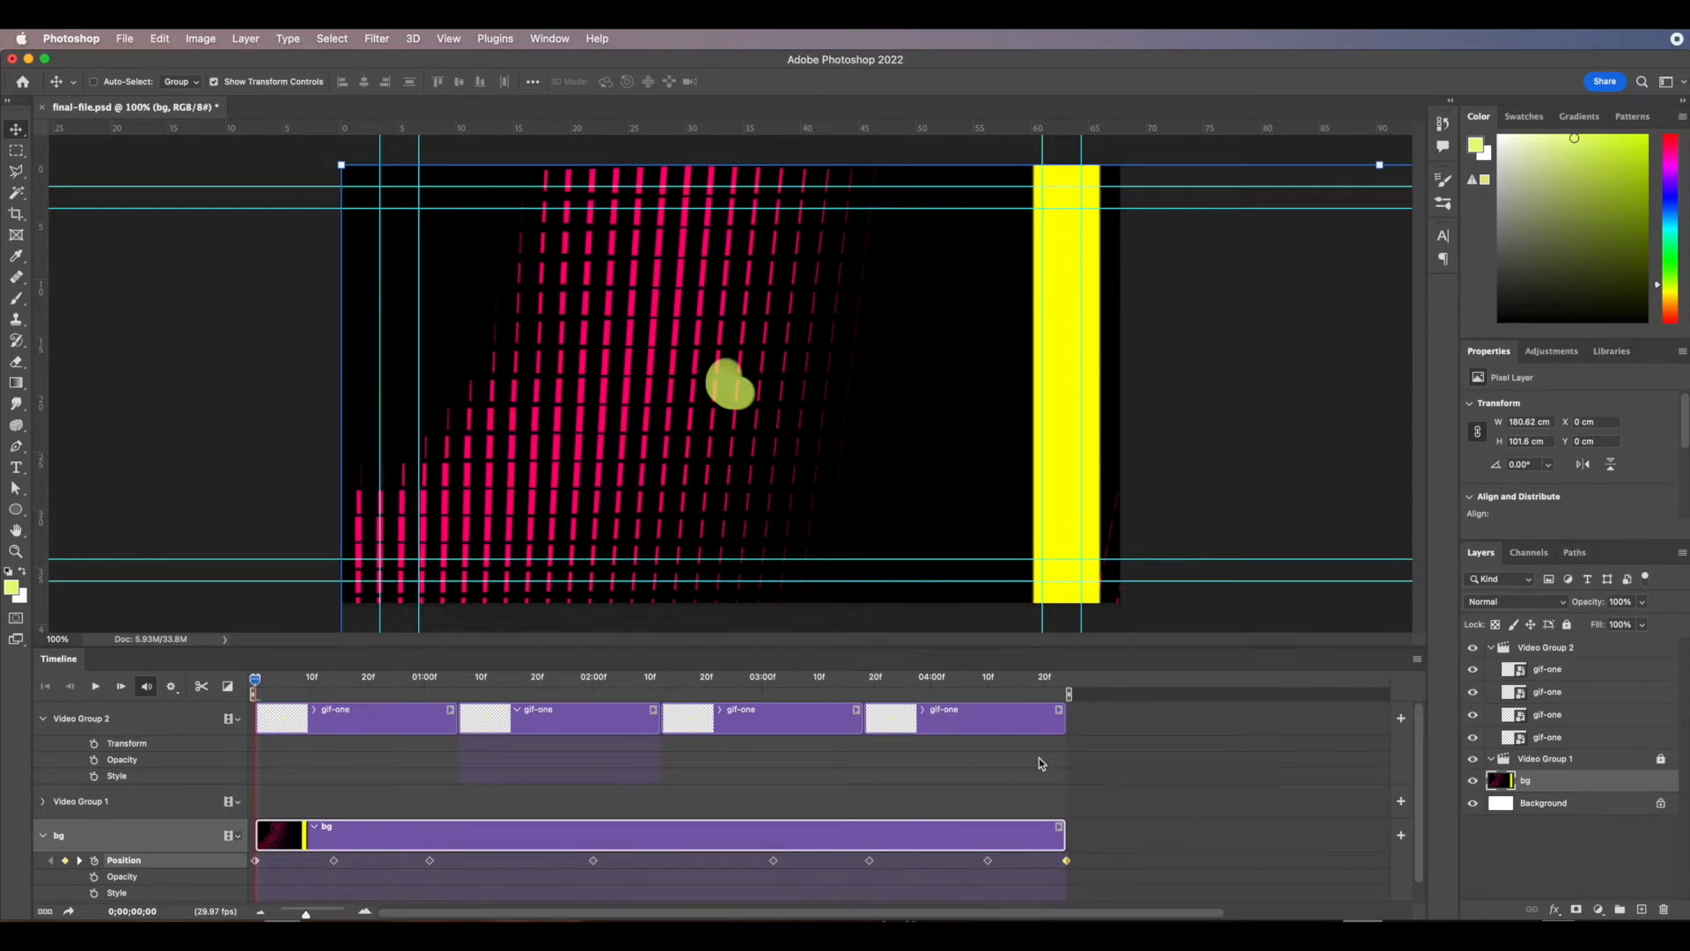
# Save the document and render it as final-file.mp4 with H.264, High Quality, at 1920 x 1080 and 29.97 fps.
pyautogui.click(128, 38)
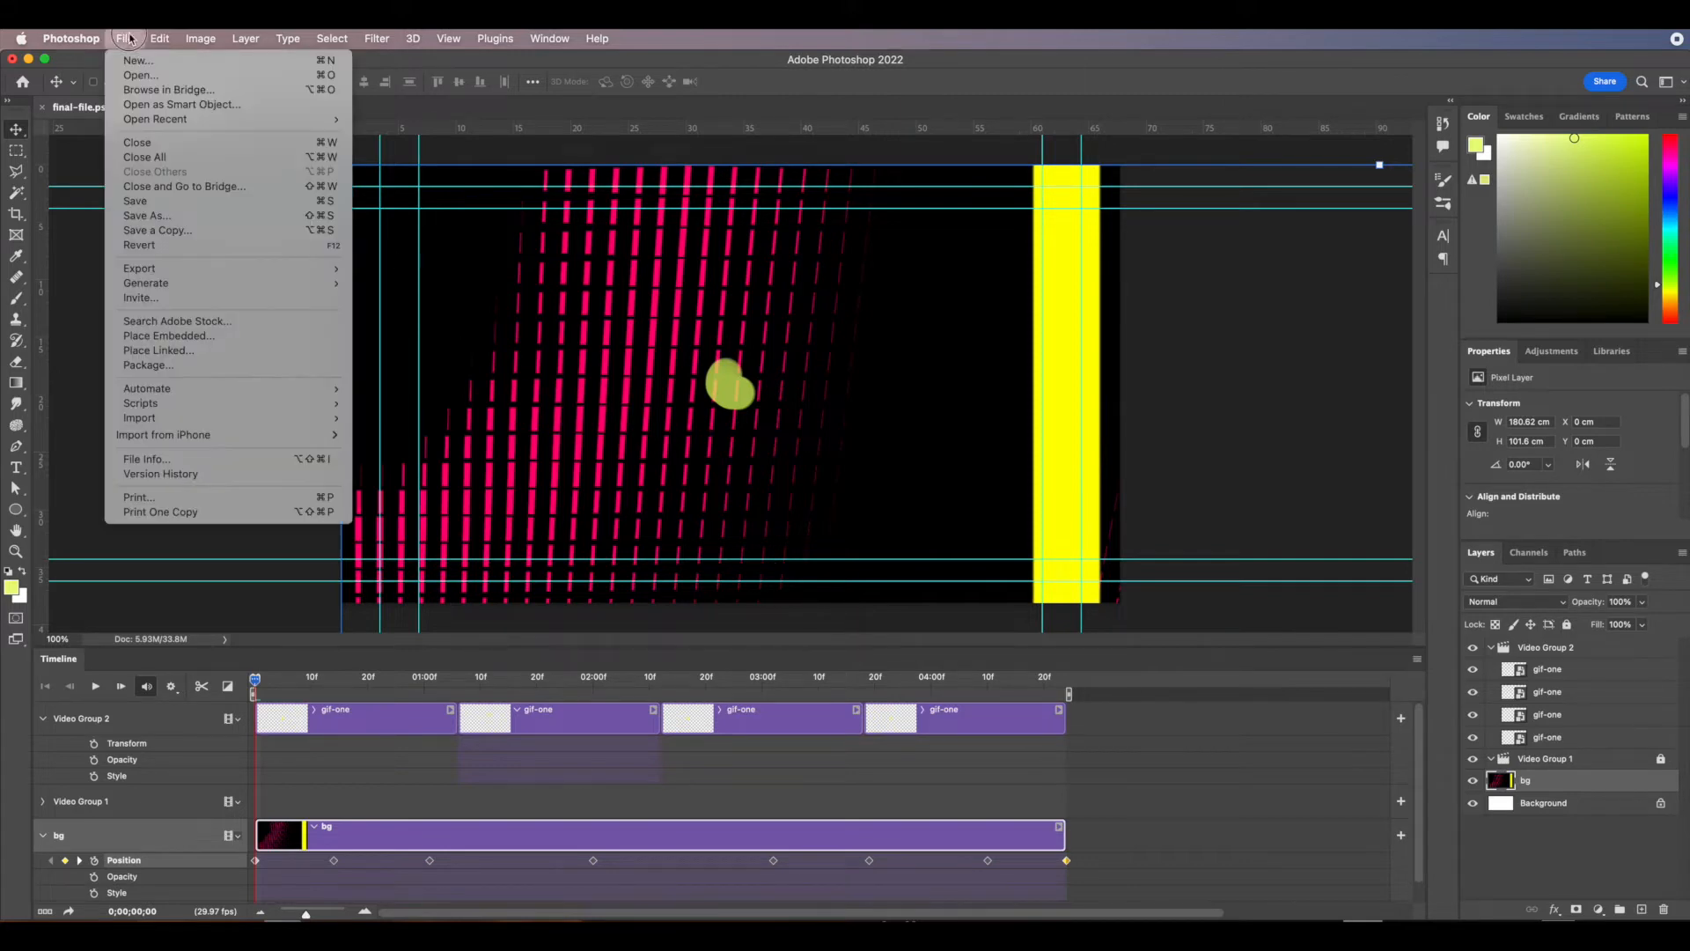
pyautogui.click(145, 205)
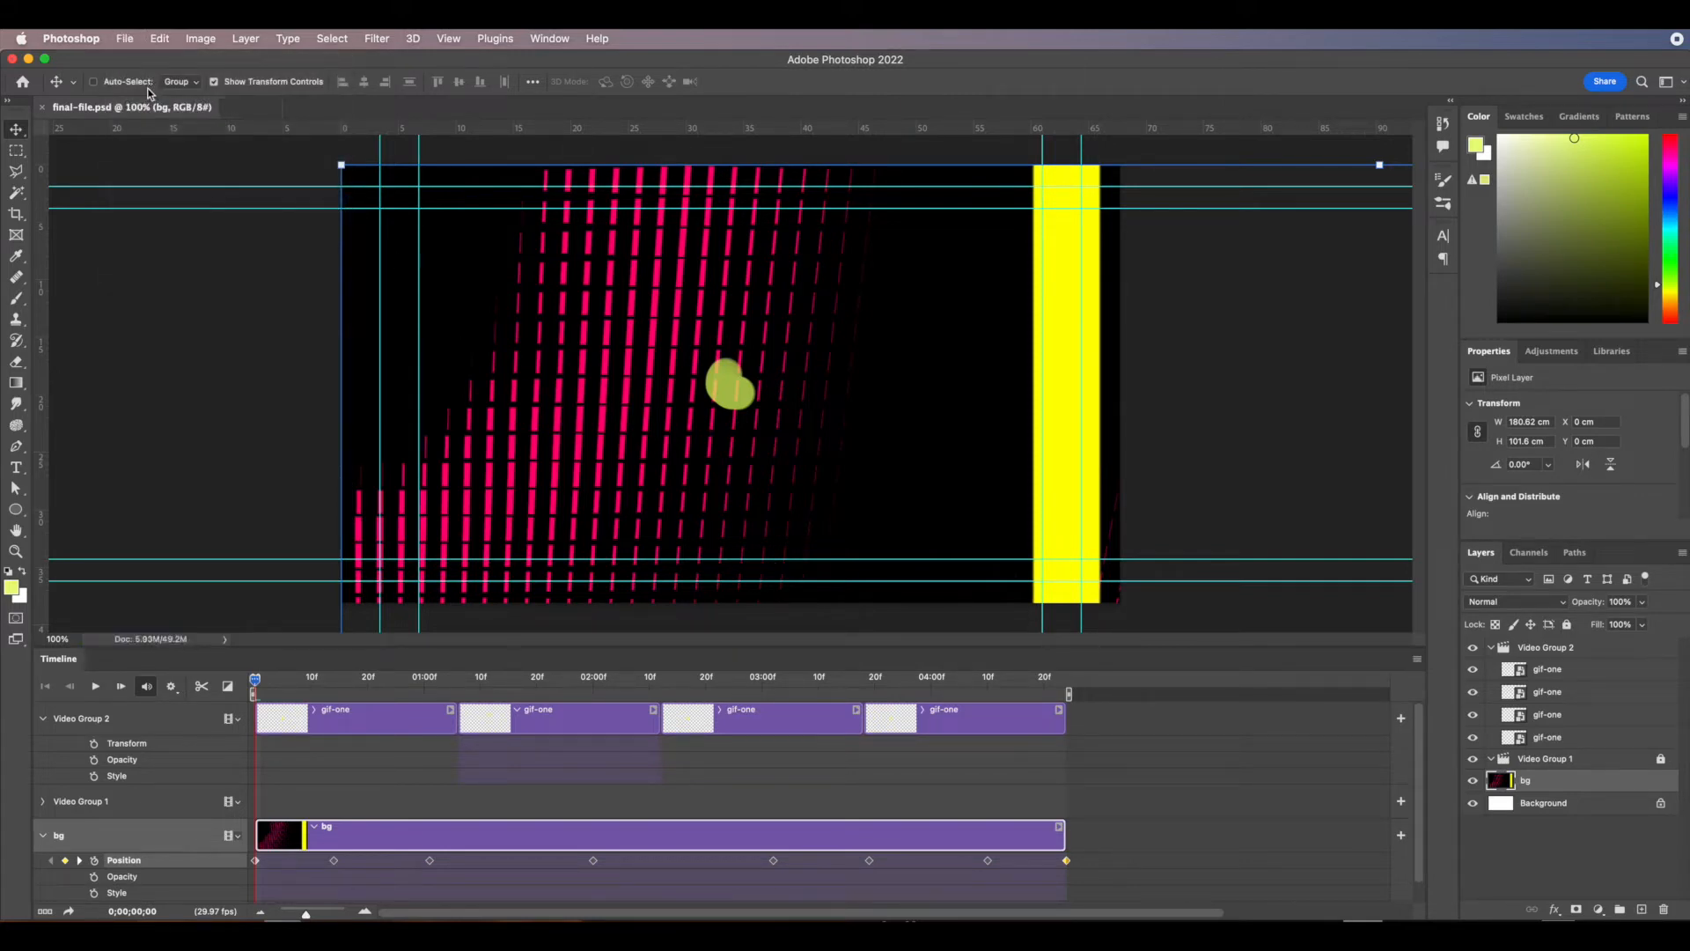
pyautogui.click(128, 39)
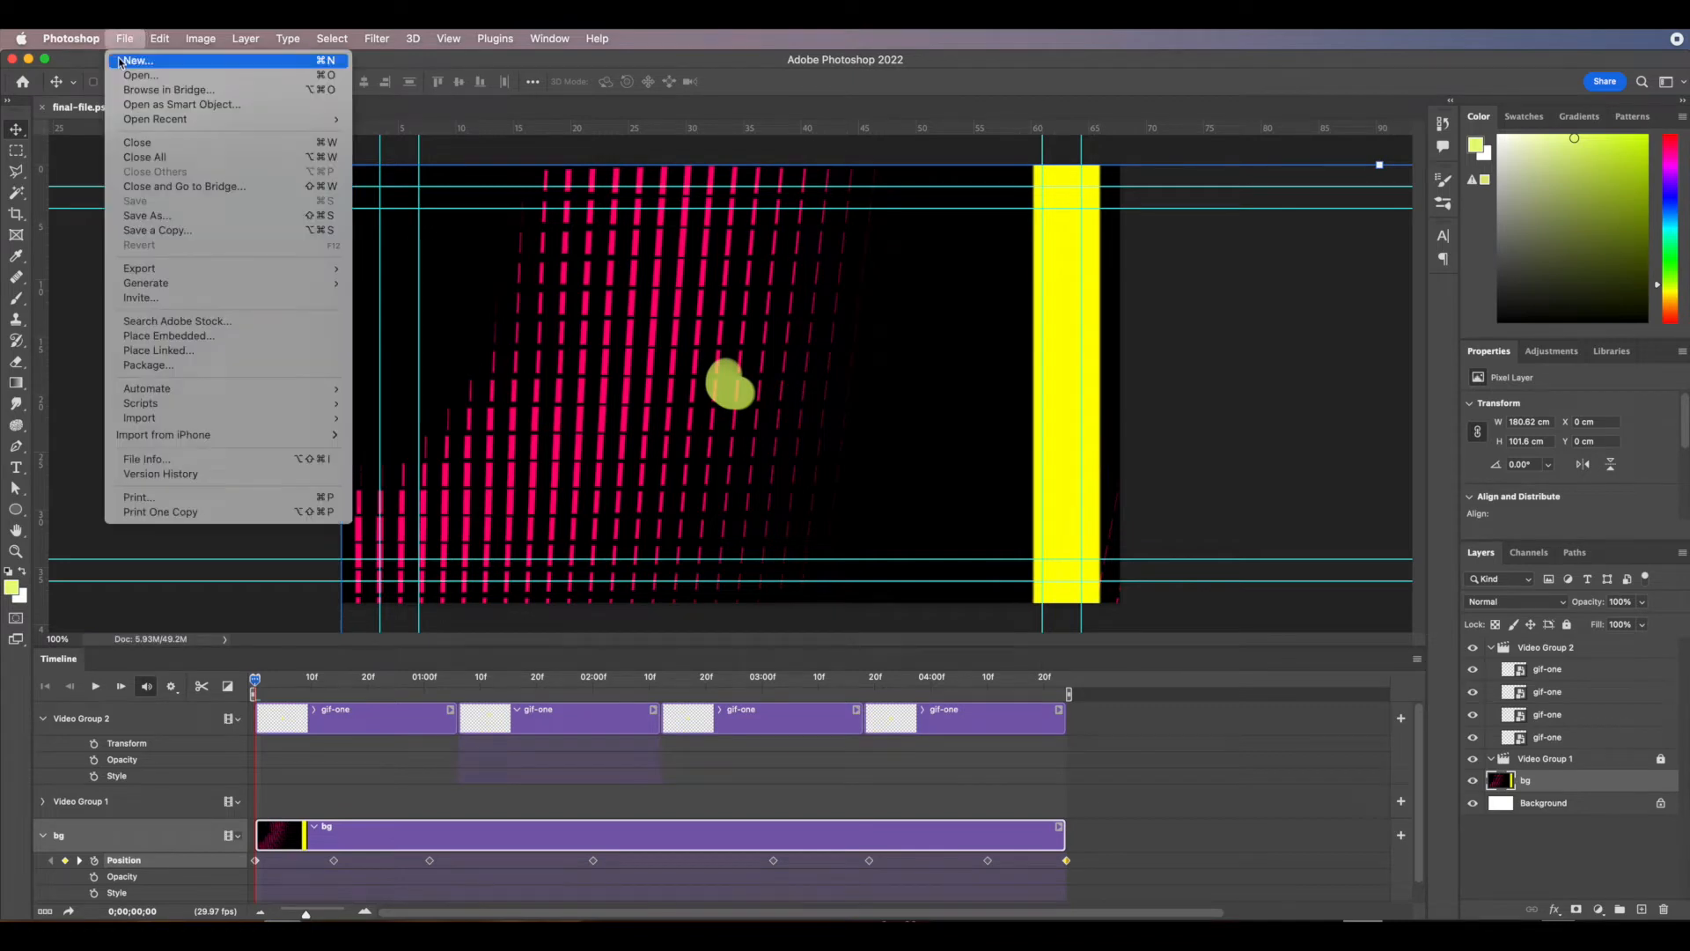
pyautogui.moveTo(256, 266)
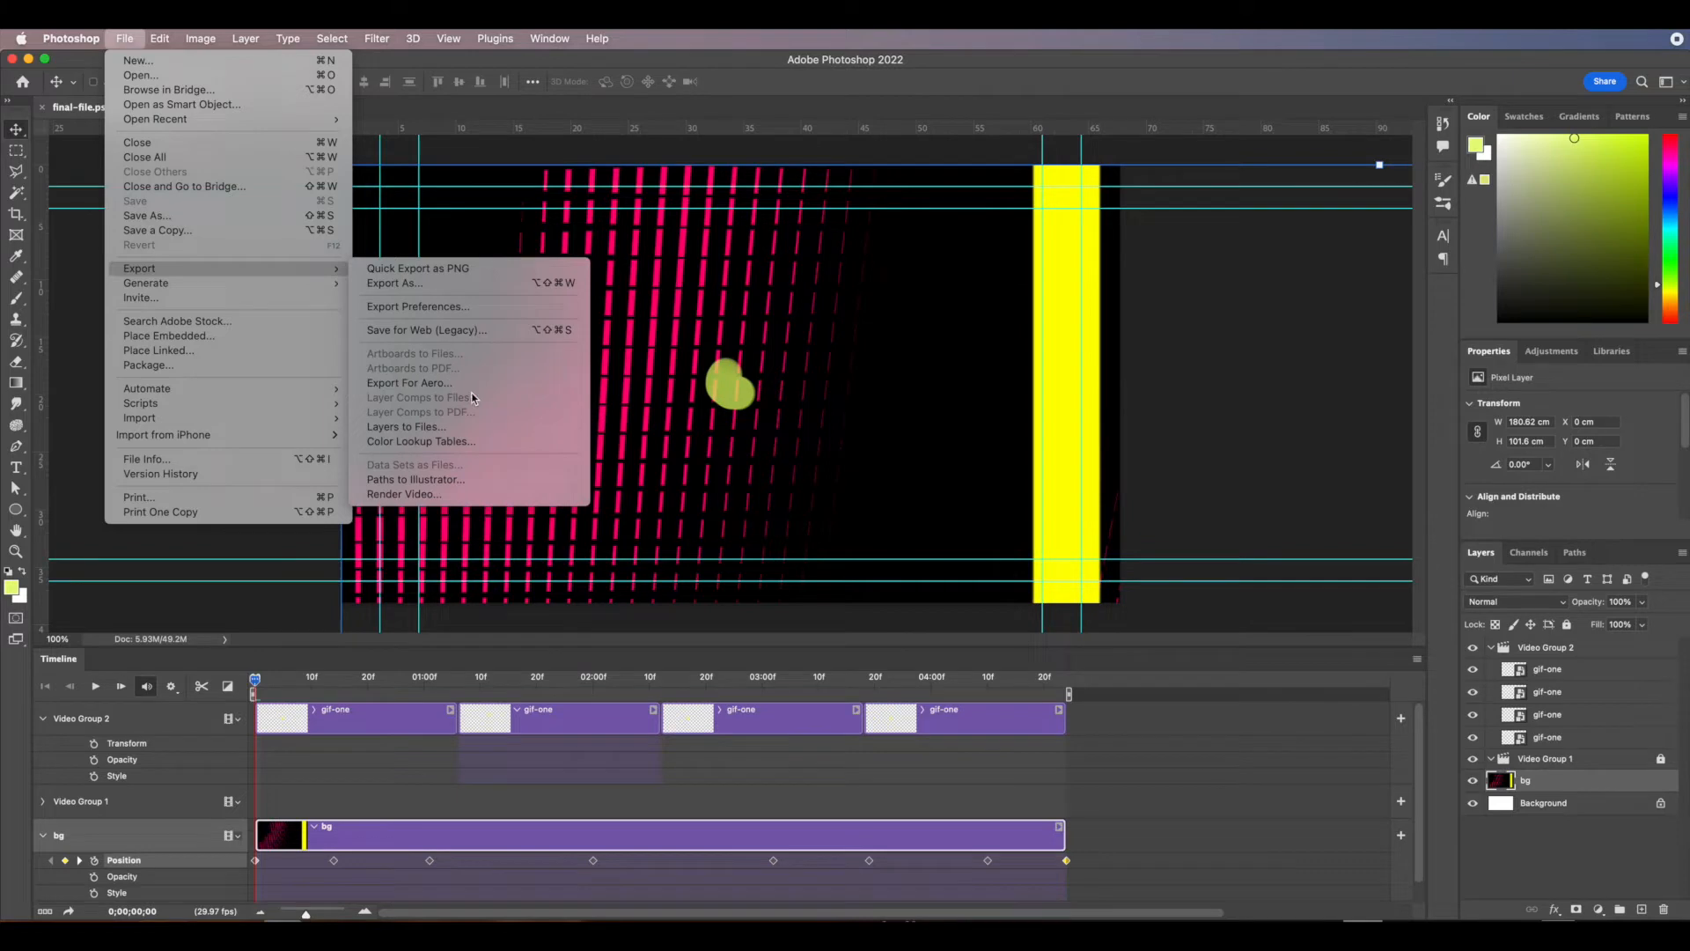
pyautogui.click(408, 496)
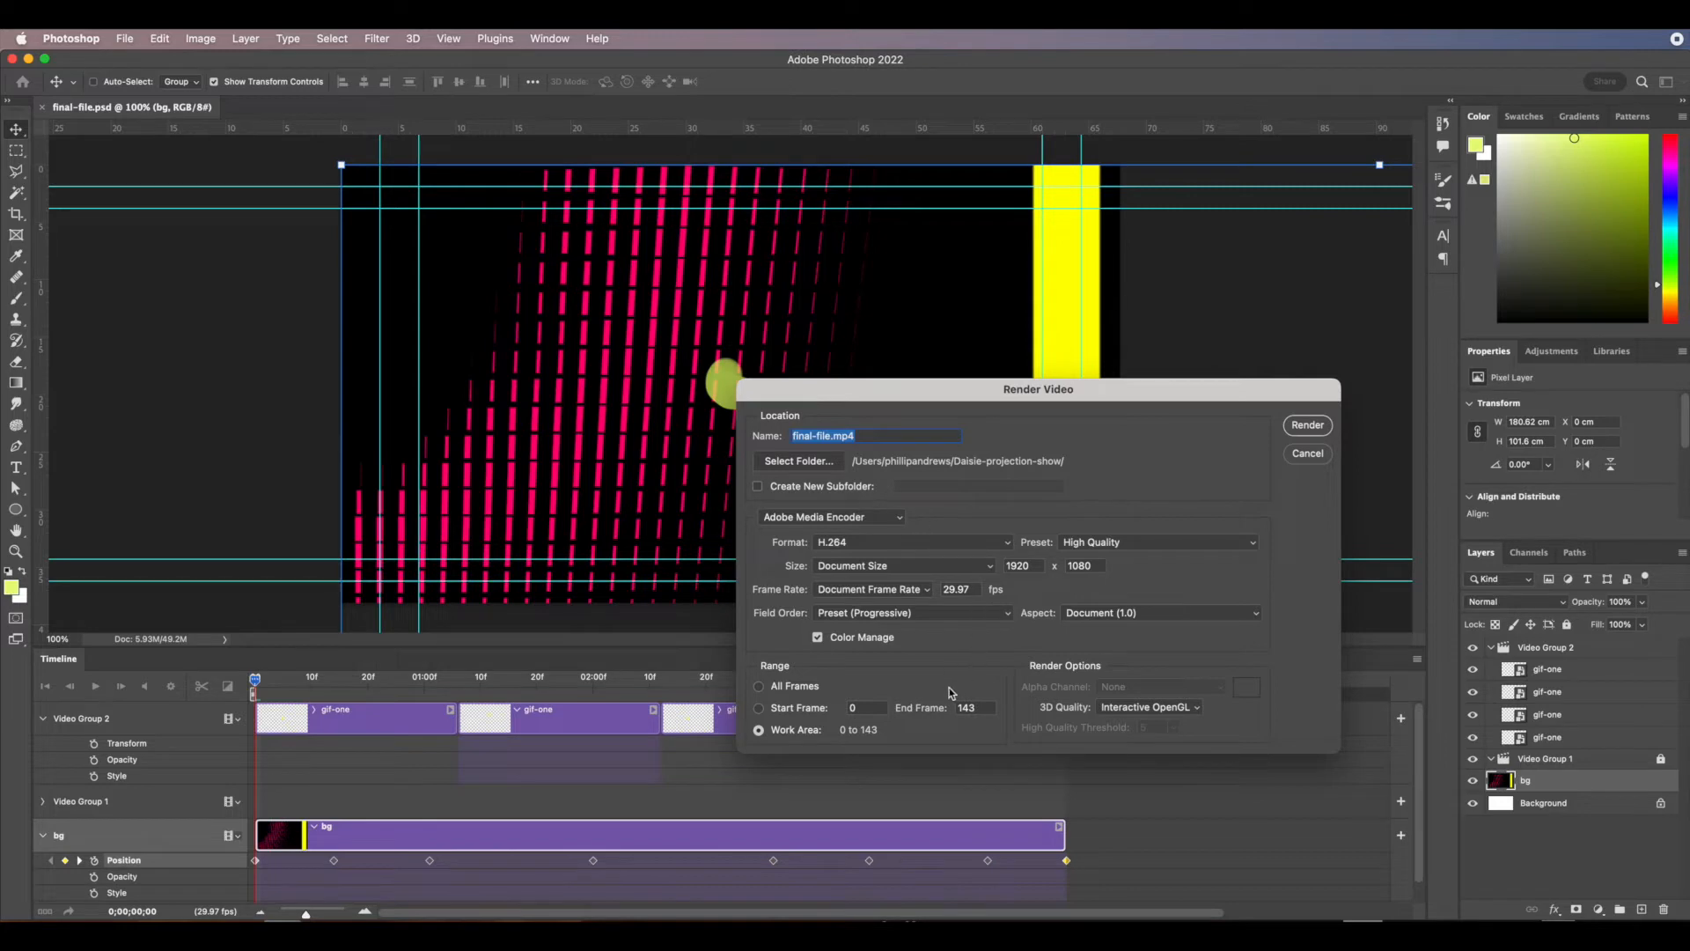
pyautogui.click(1315, 426)
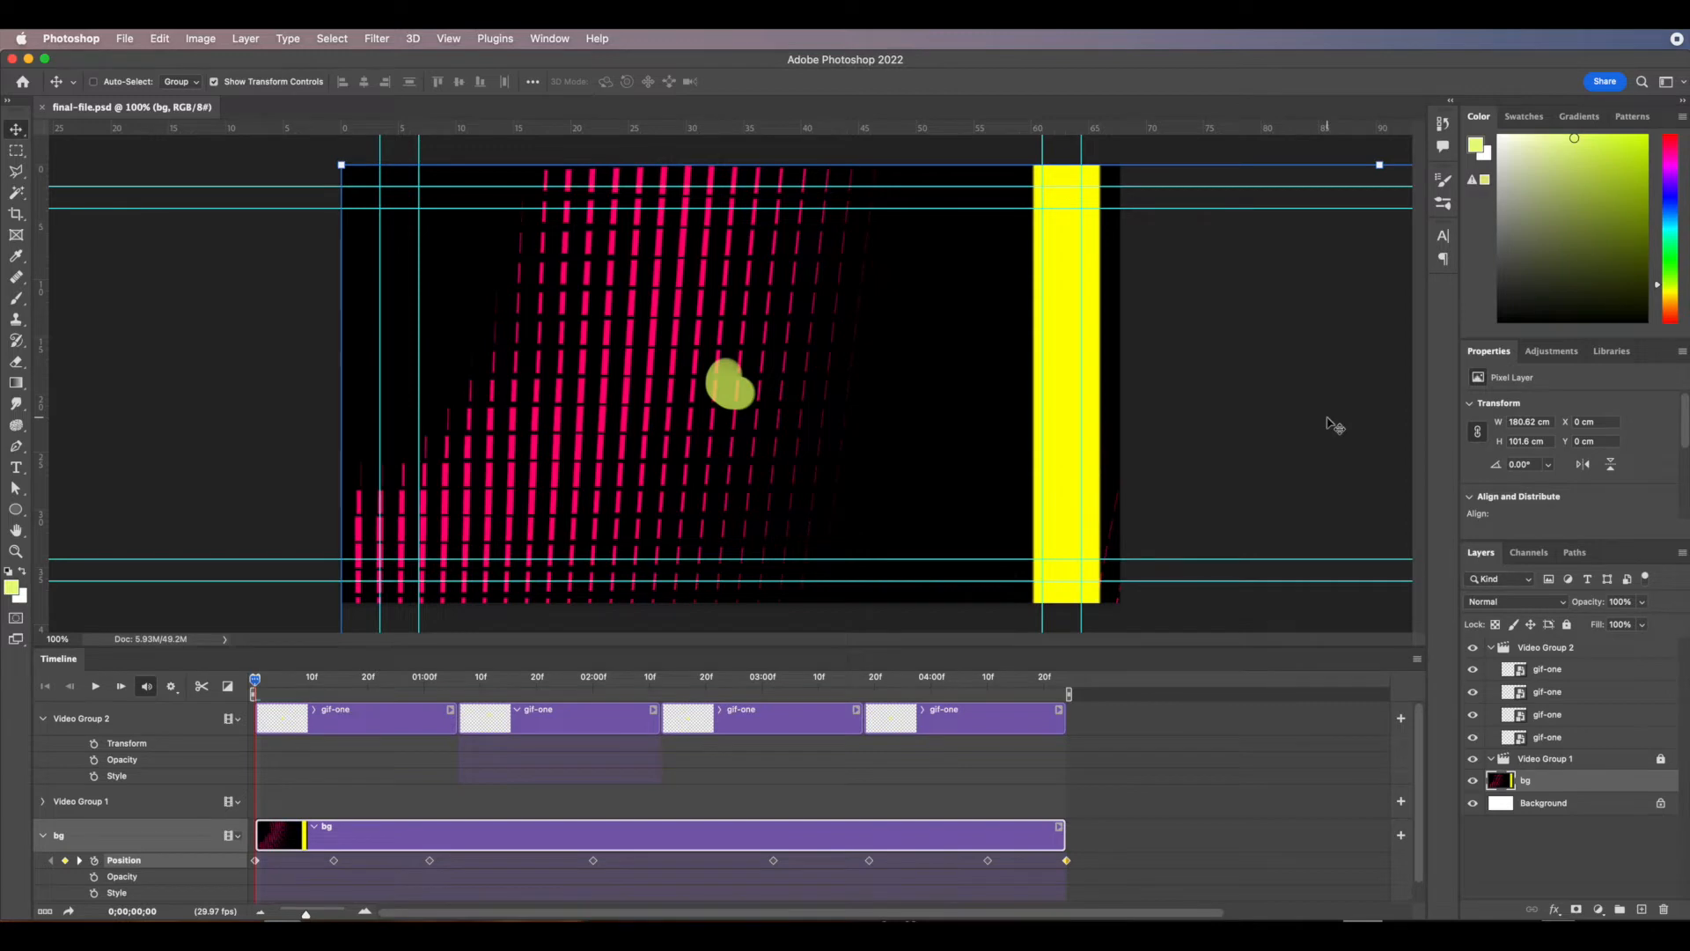
# Switch to the Daisie-projection-show folder in Finder and place final-file.mp4 beside final-file.psd.
pyautogui.click(124, 40)
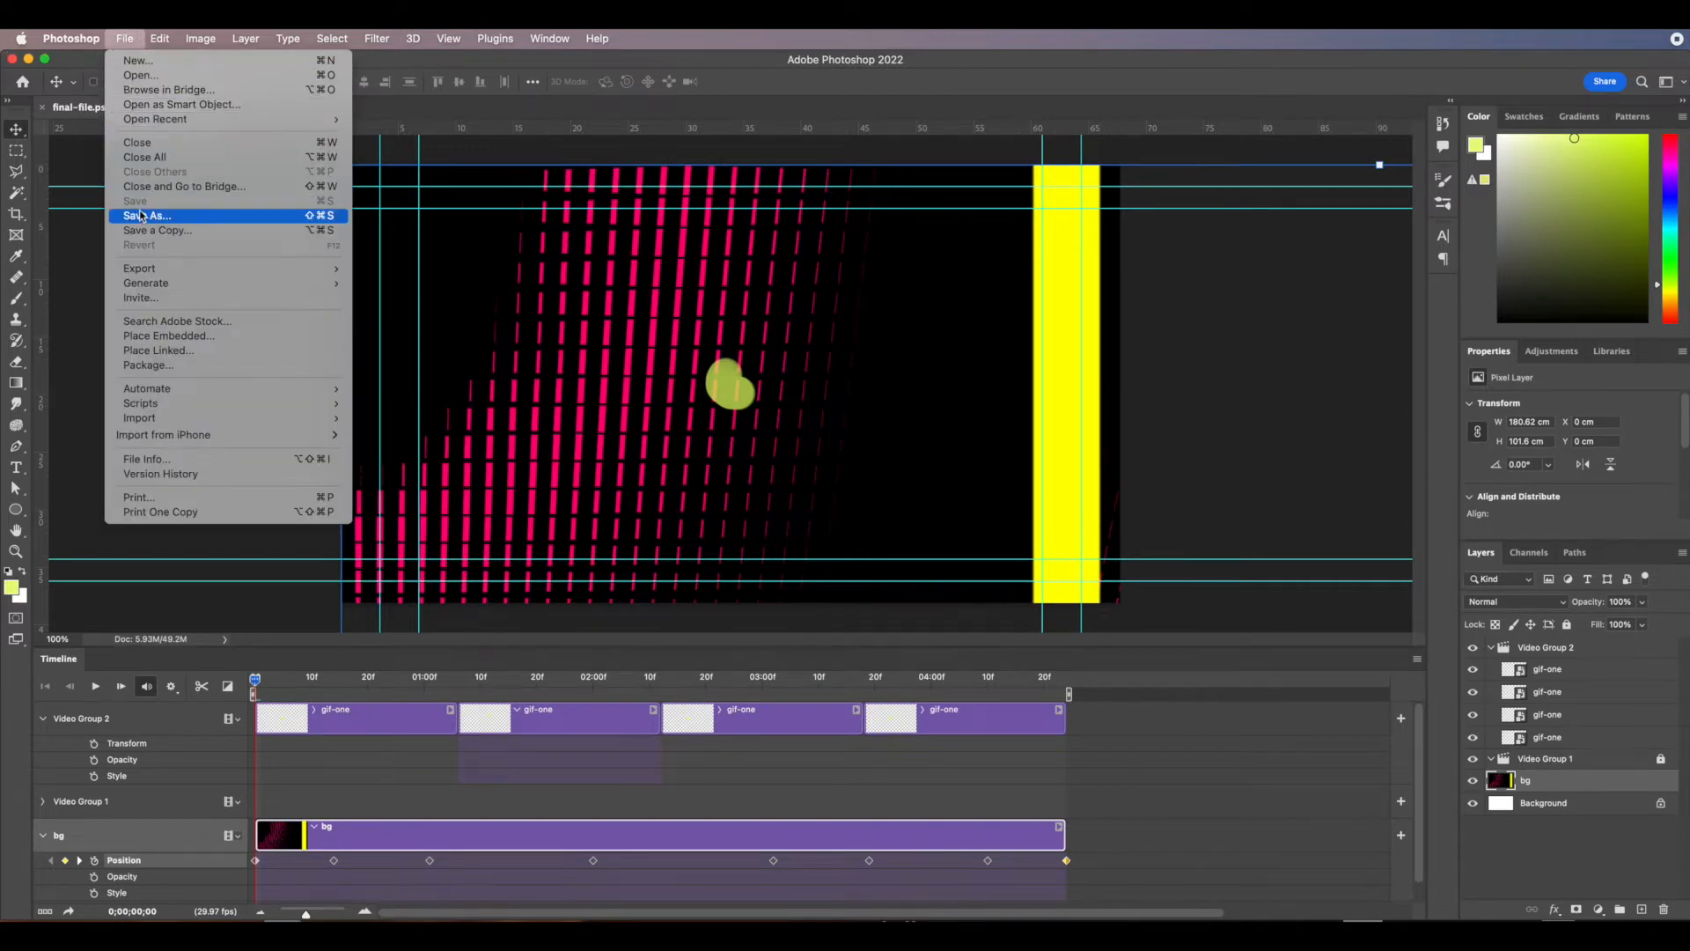
pyautogui.click(83, 60)
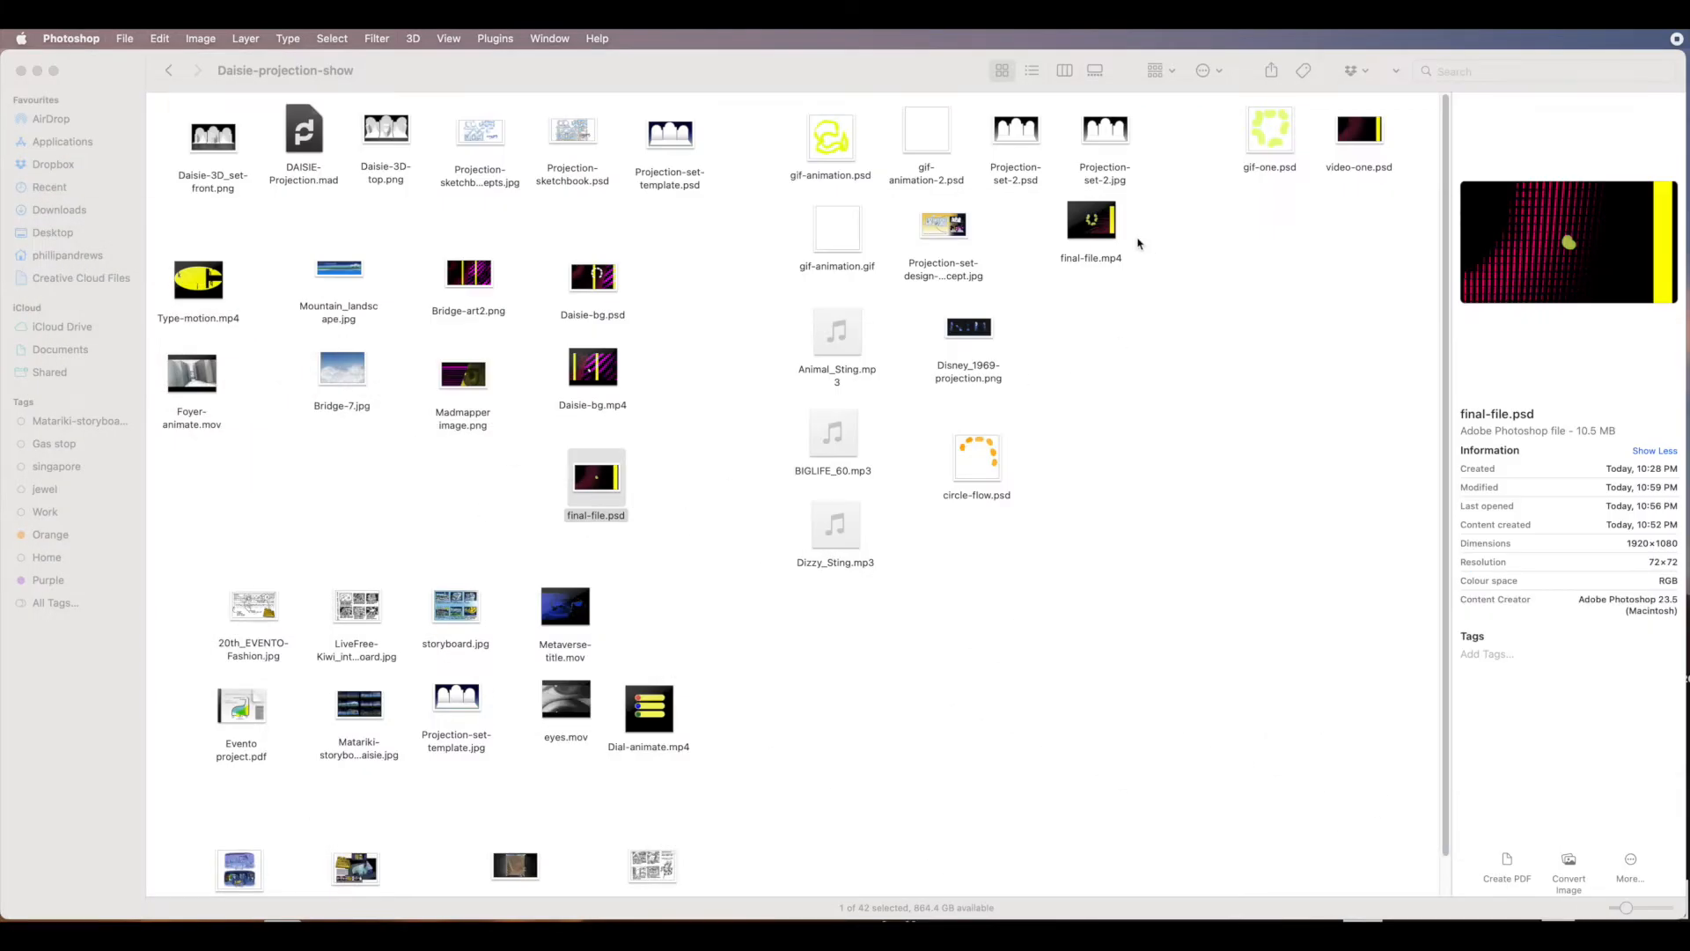
pyautogui.moveTo(1108, 225); pyautogui.dragTo(487, 483)
# Open final-file.mp4 in QuickTime Player, play it through to check the animation, and close it.
pyautogui.doubleClick(482, 480)
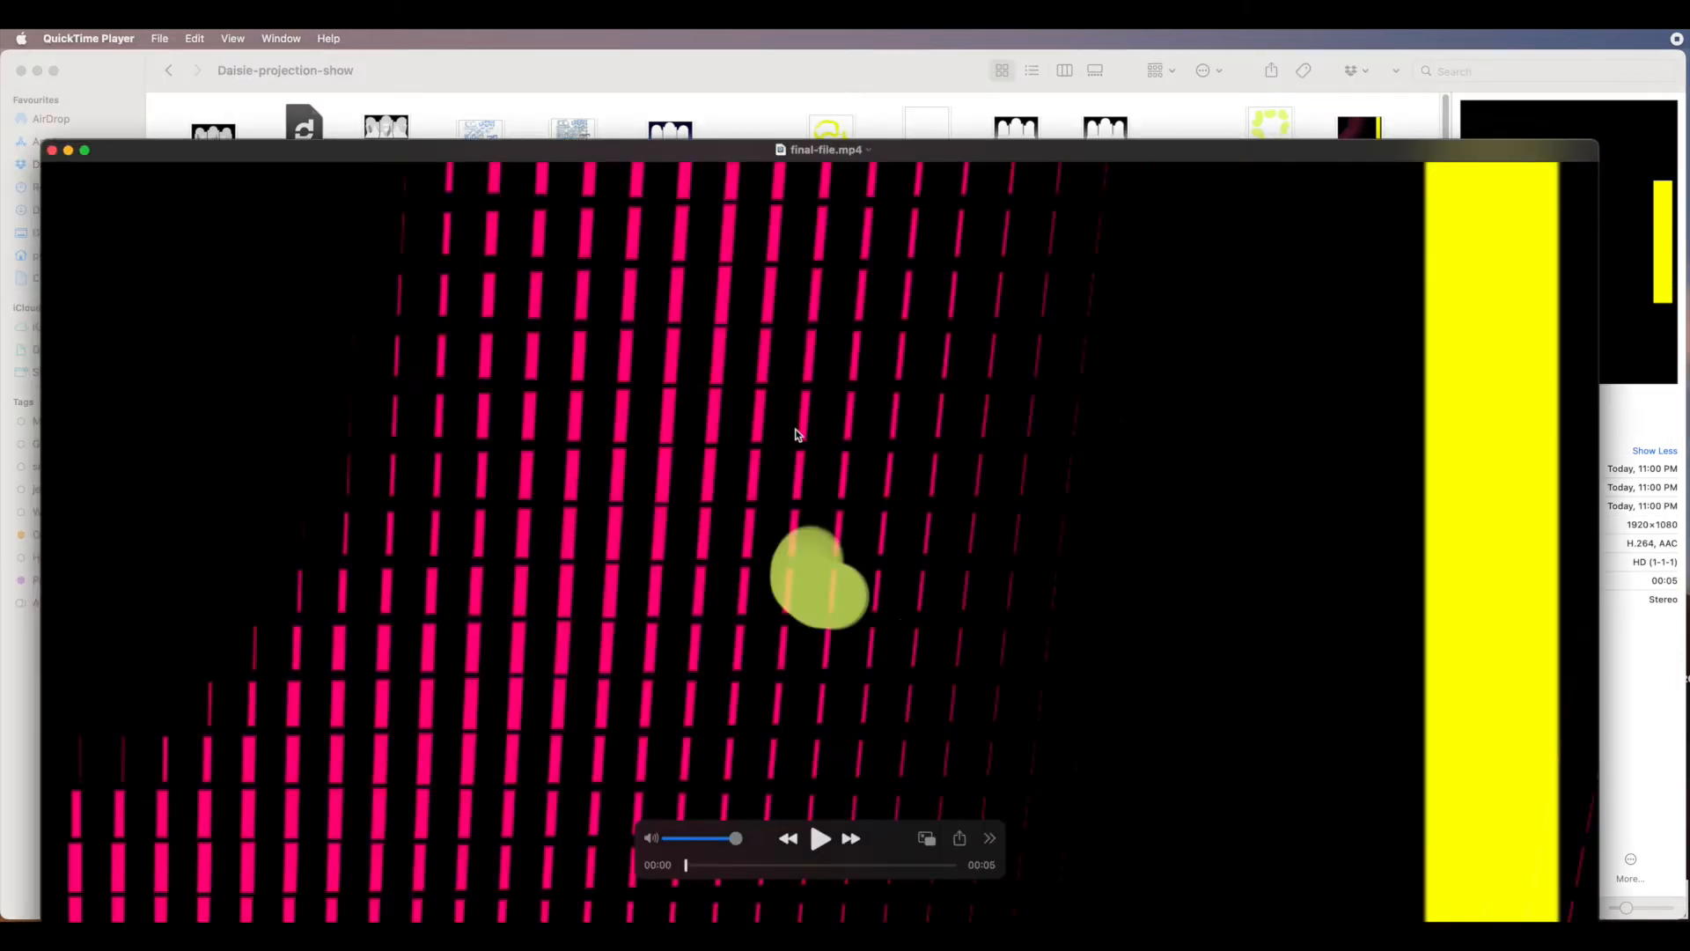
pyautogui.moveTo(568, 152); pyautogui.dragTo(532, 58)
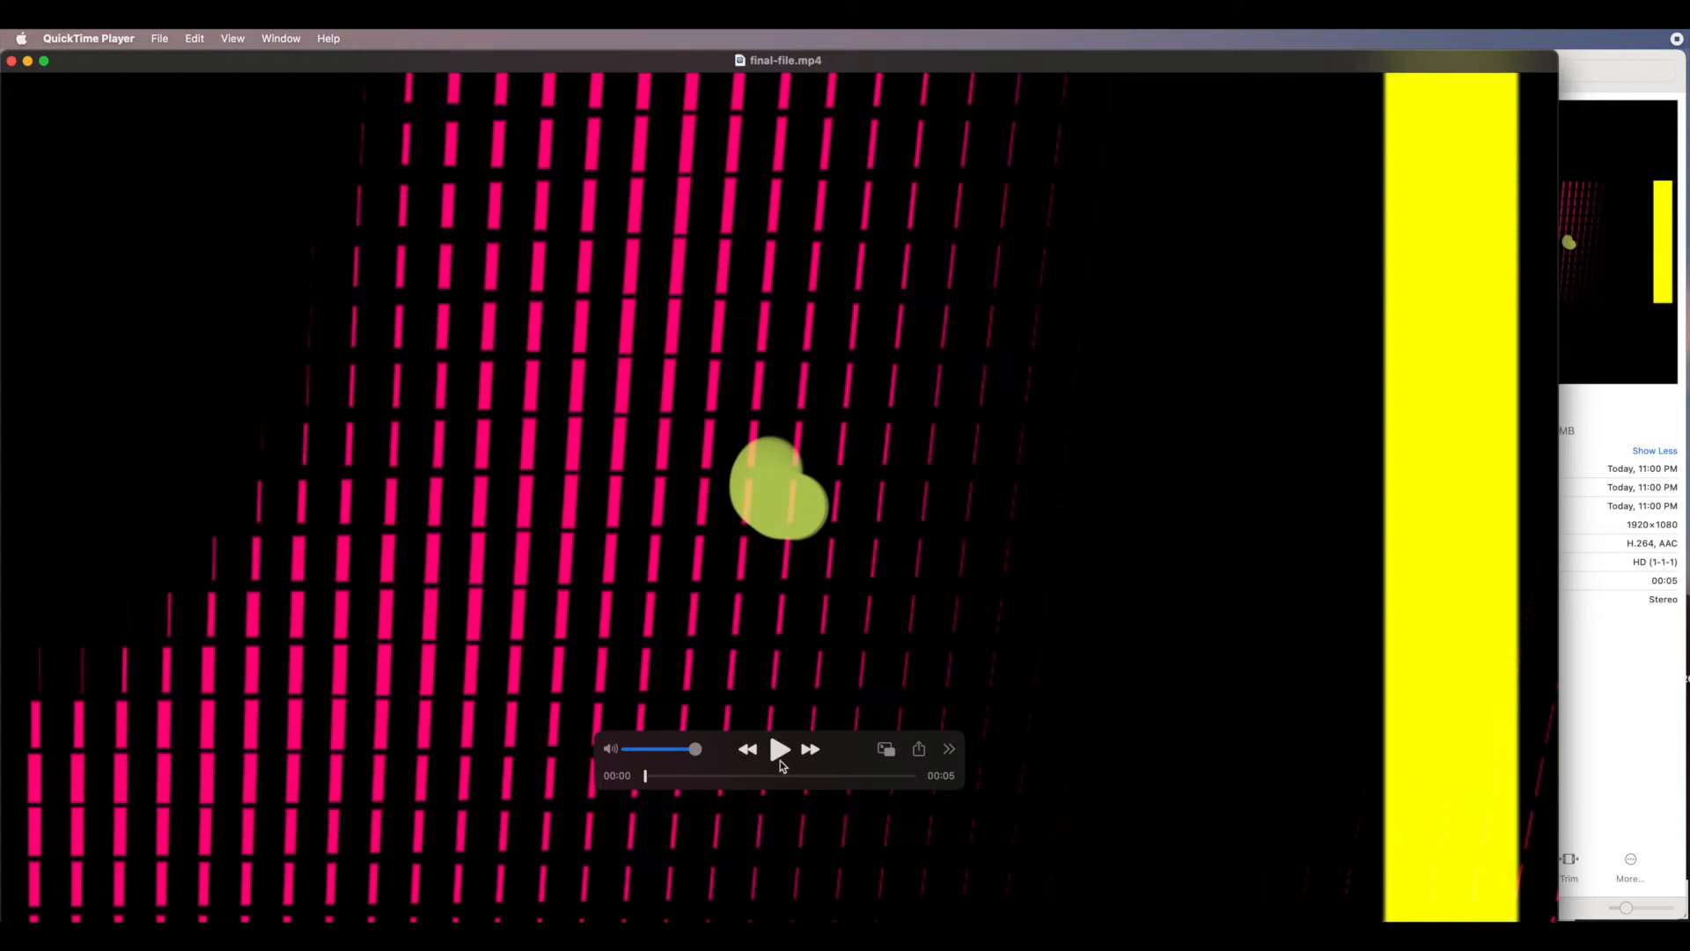
pyautogui.click(780, 754)
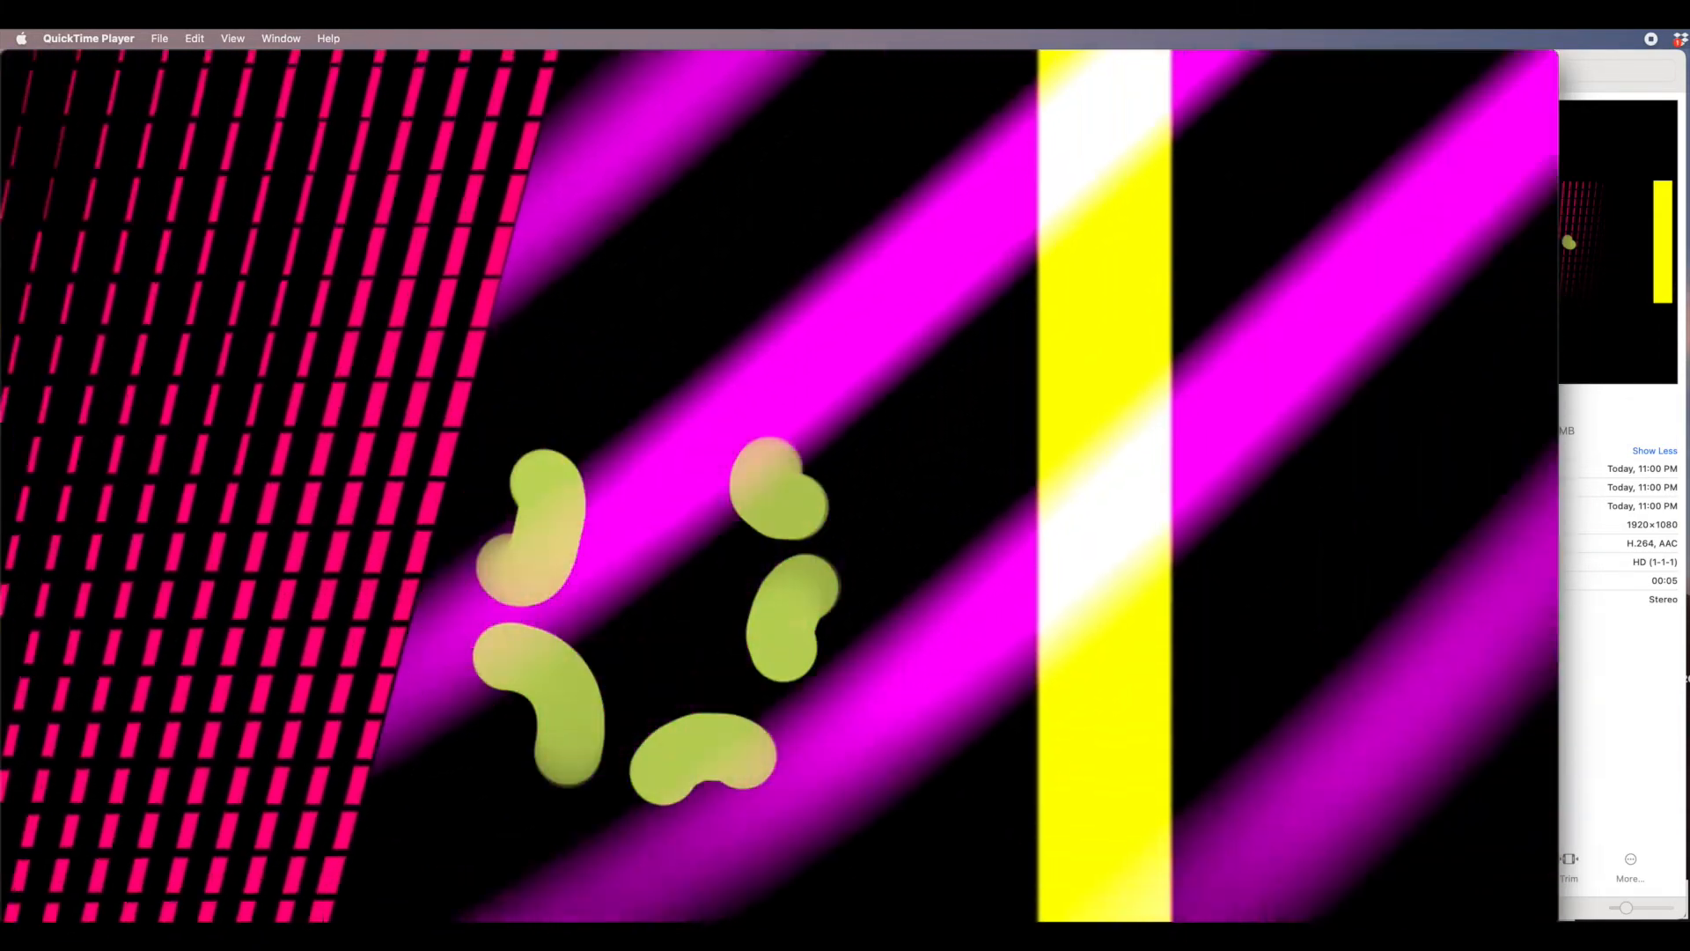
pyautogui.moveTo(576, 845)
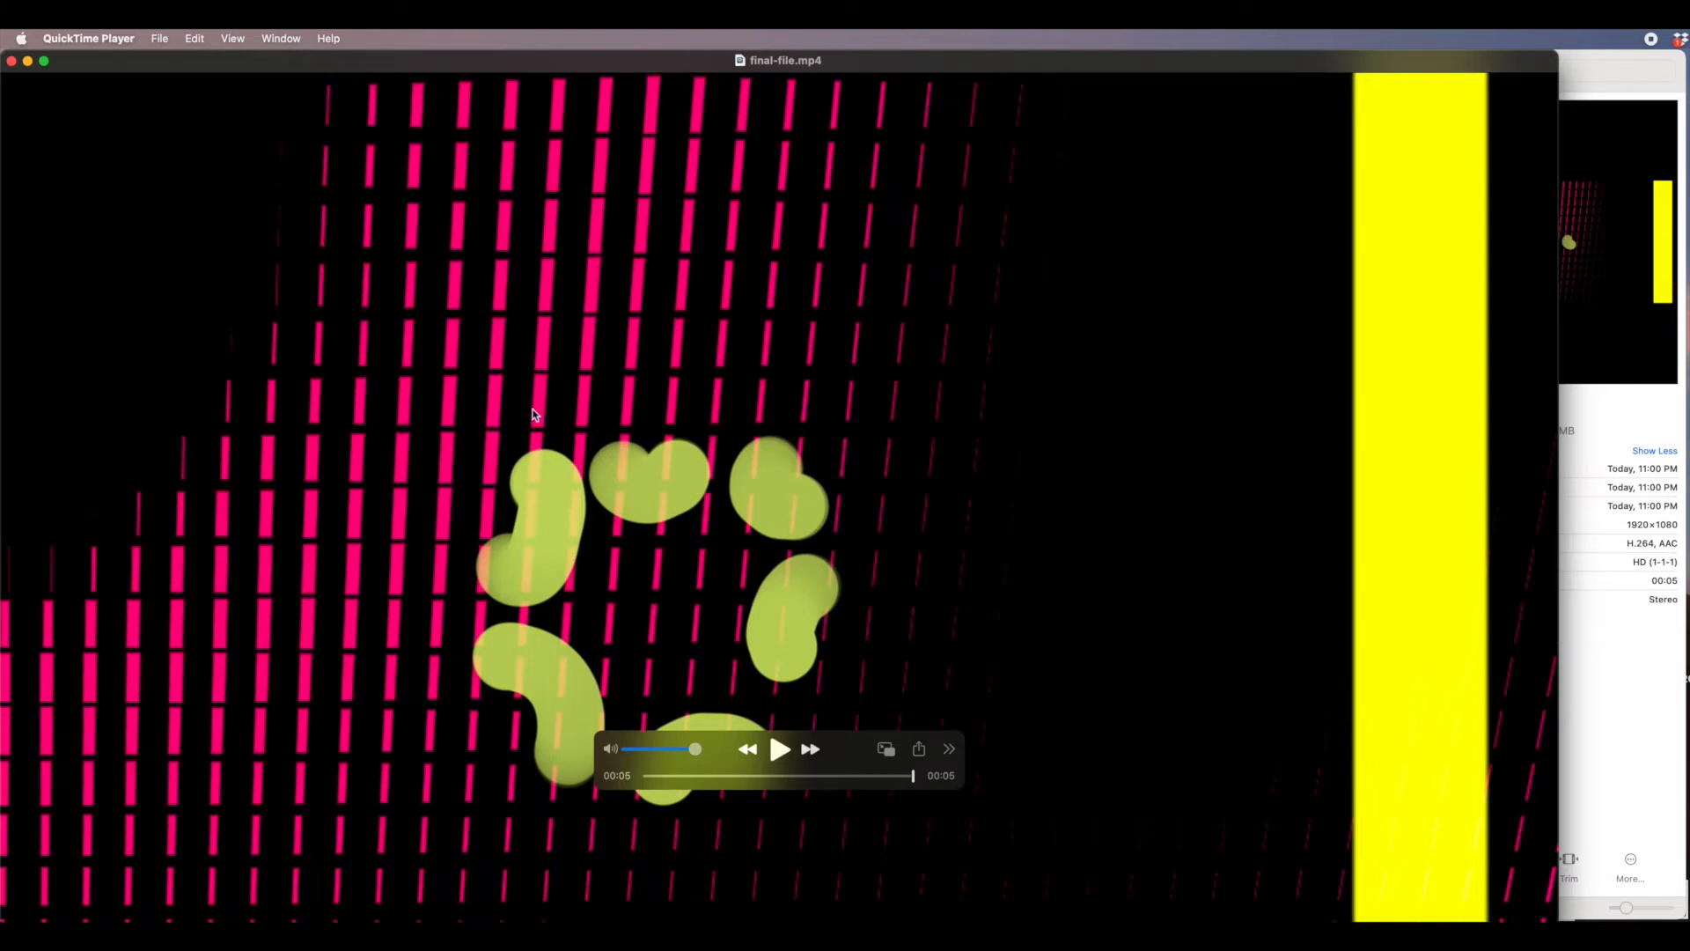
pyautogui.click(10, 61)
# Open Mountain_landscape.jpg from the project folder to view the wide landscape artwork.
pyautogui.click(380, 437)
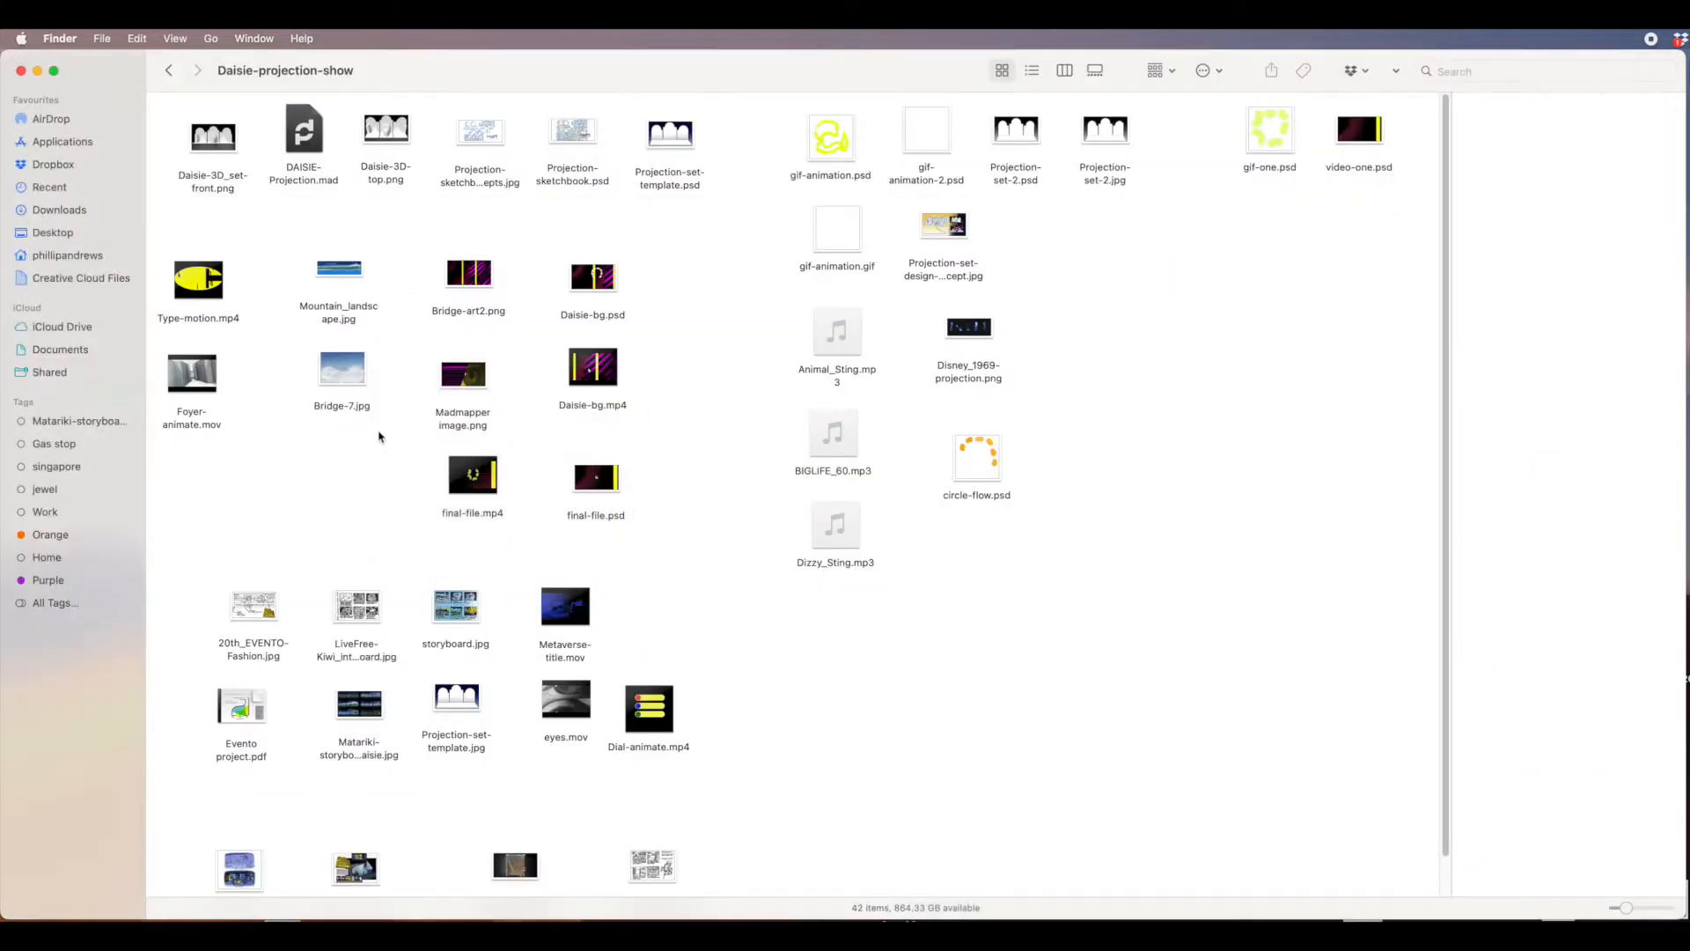
pyautogui.doubleClick(348, 271)
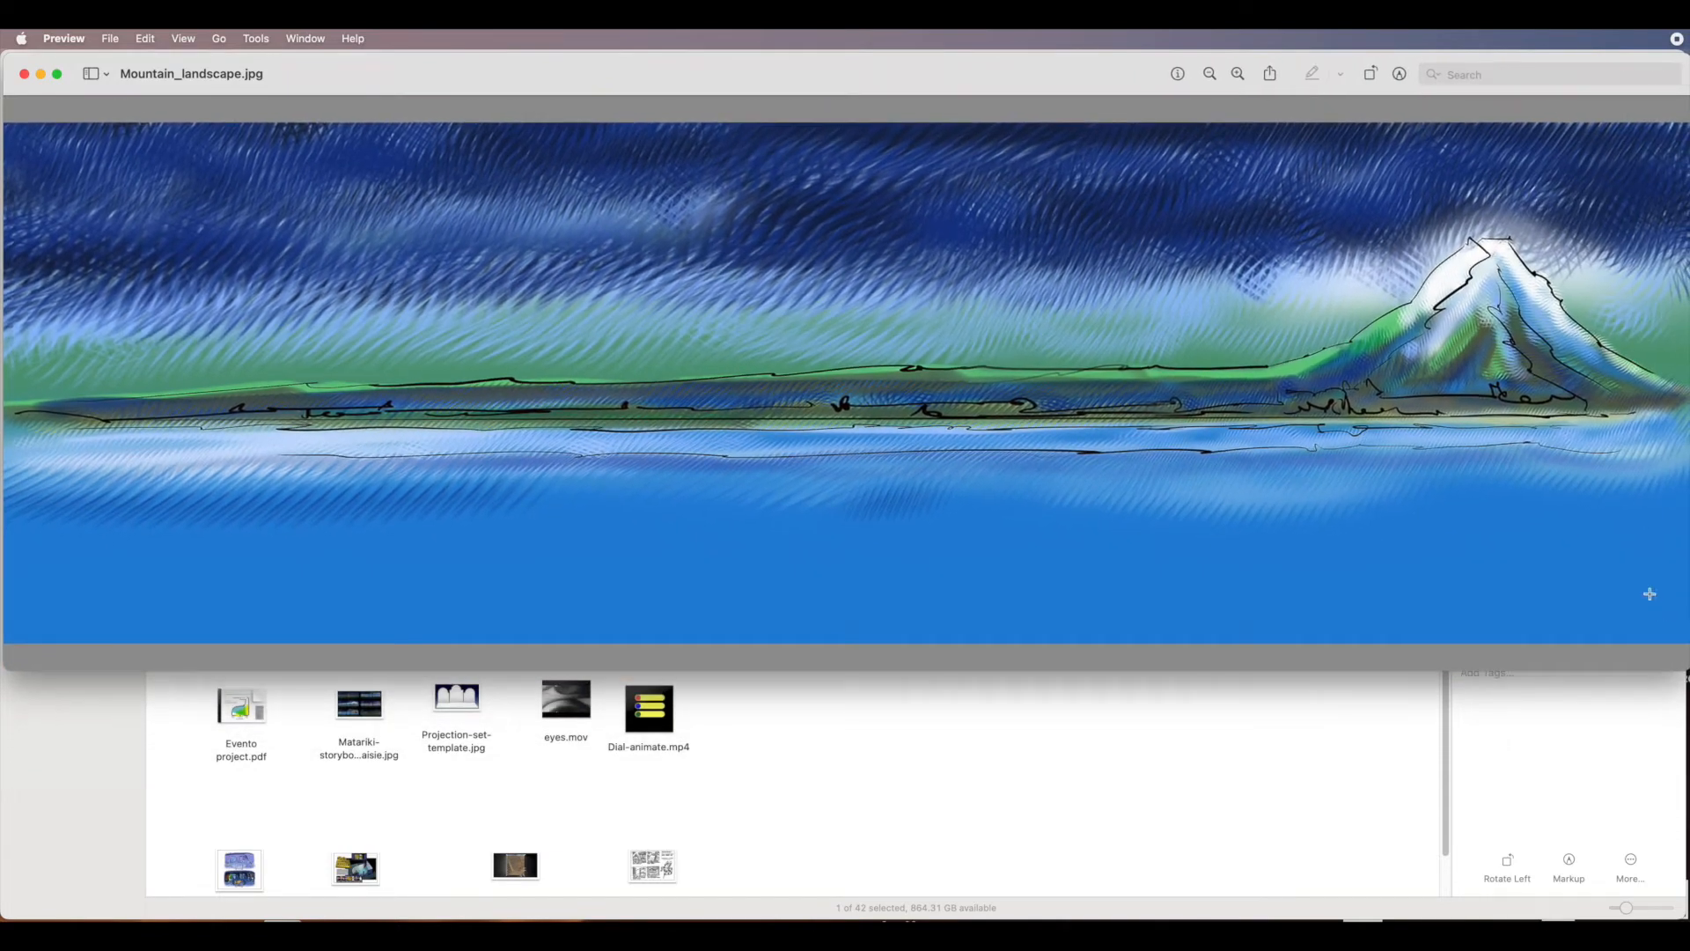
pyautogui.moveTo(827, 85)
pyautogui.mouseDown()
pyautogui.moveTo(287, 176)
pyautogui.moveTo(1038, 150)
pyautogui.moveTo(615, 105)
pyautogui.moveTo(826, 89)
pyautogui.moveTo(827, 64)
pyautogui.moveTo(857, 65)
pyautogui.moveTo(797, 57)
pyautogui.moveTo(811, 57)
pyautogui.mouseUp()
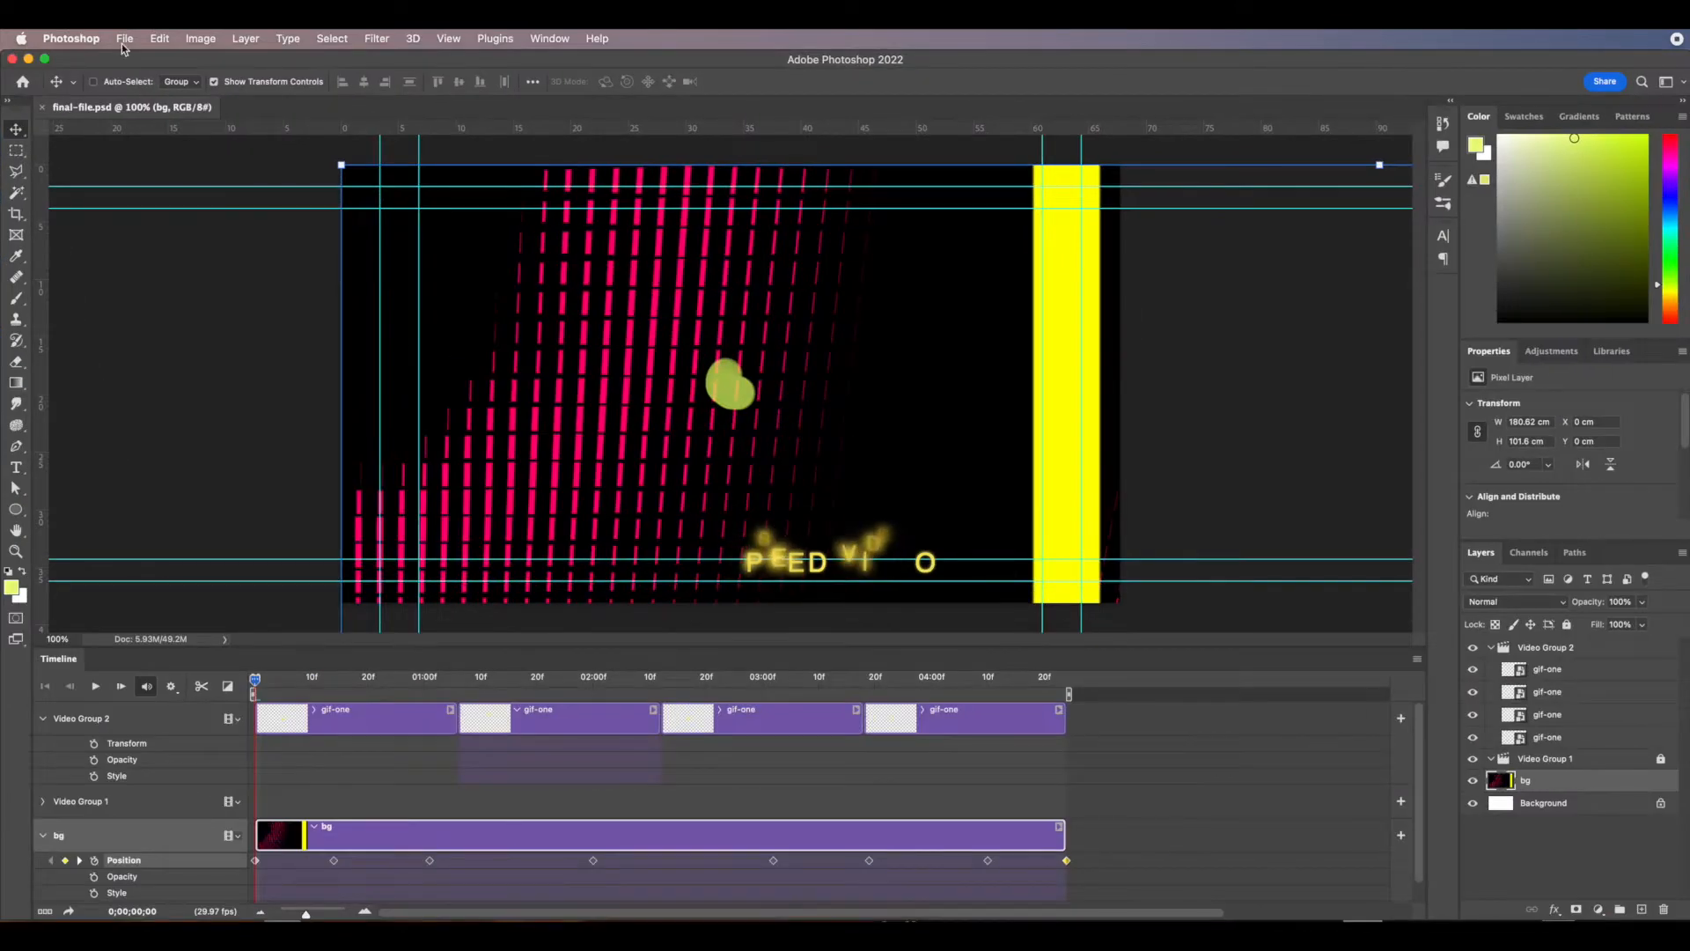
# Create a new 1920 x 1080 document from the Film & Video presets.
pyautogui.click(124, 38)
pyautogui.click(145, 57)
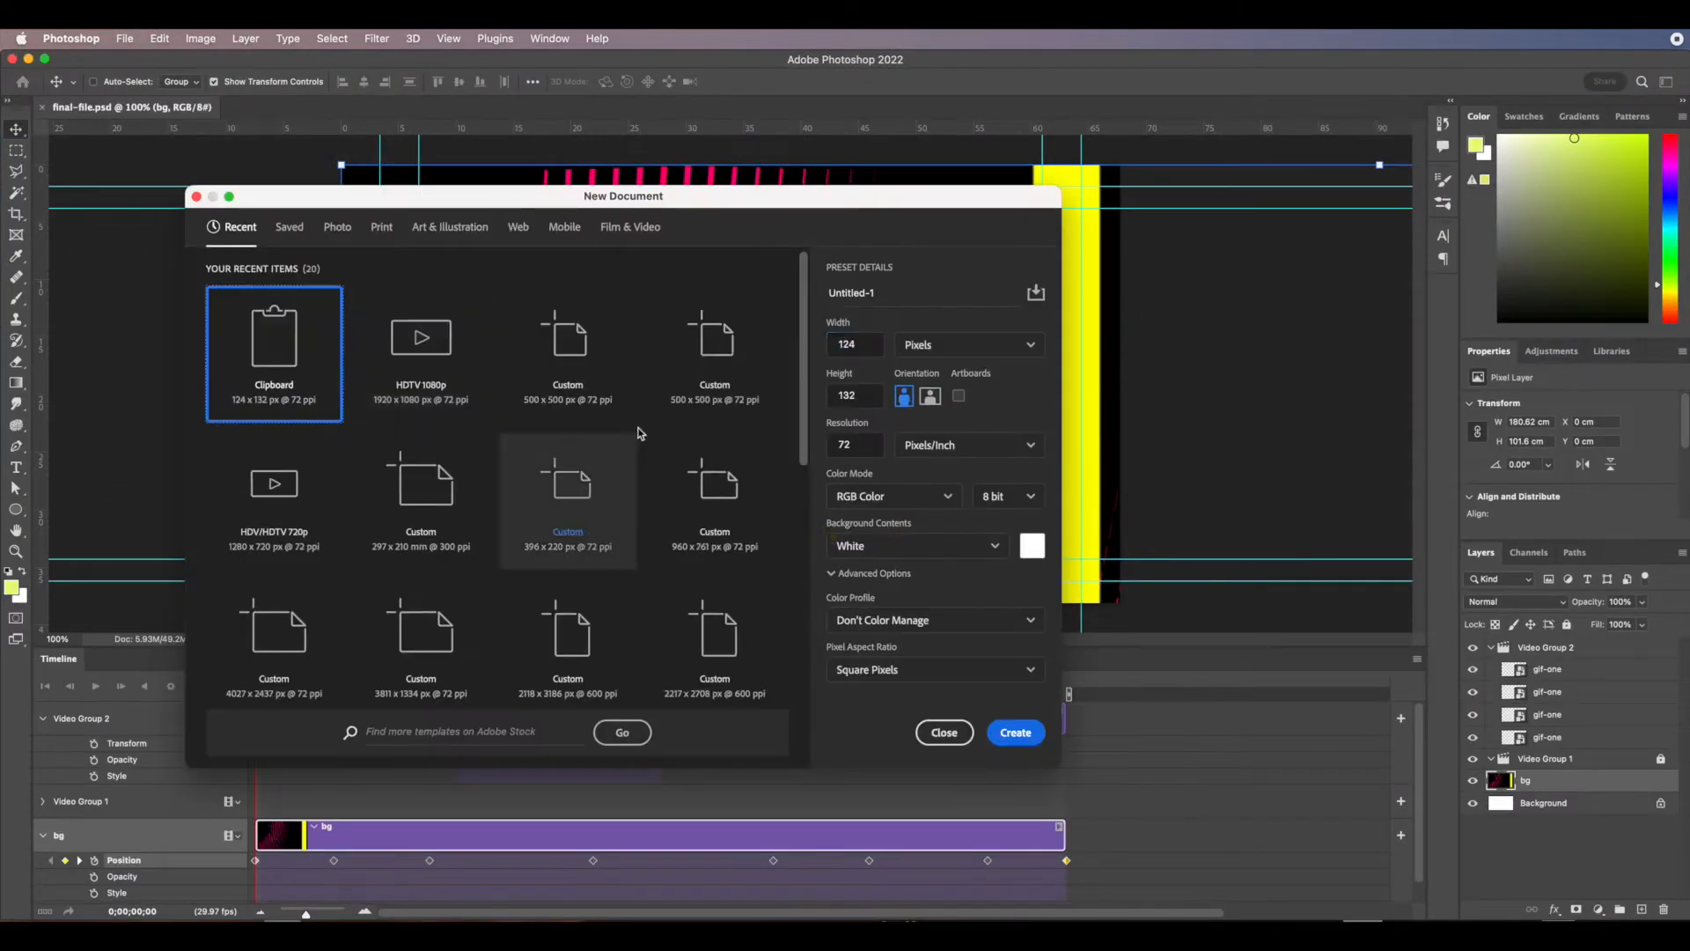
pyautogui.click(630, 226)
pyautogui.click(1015, 732)
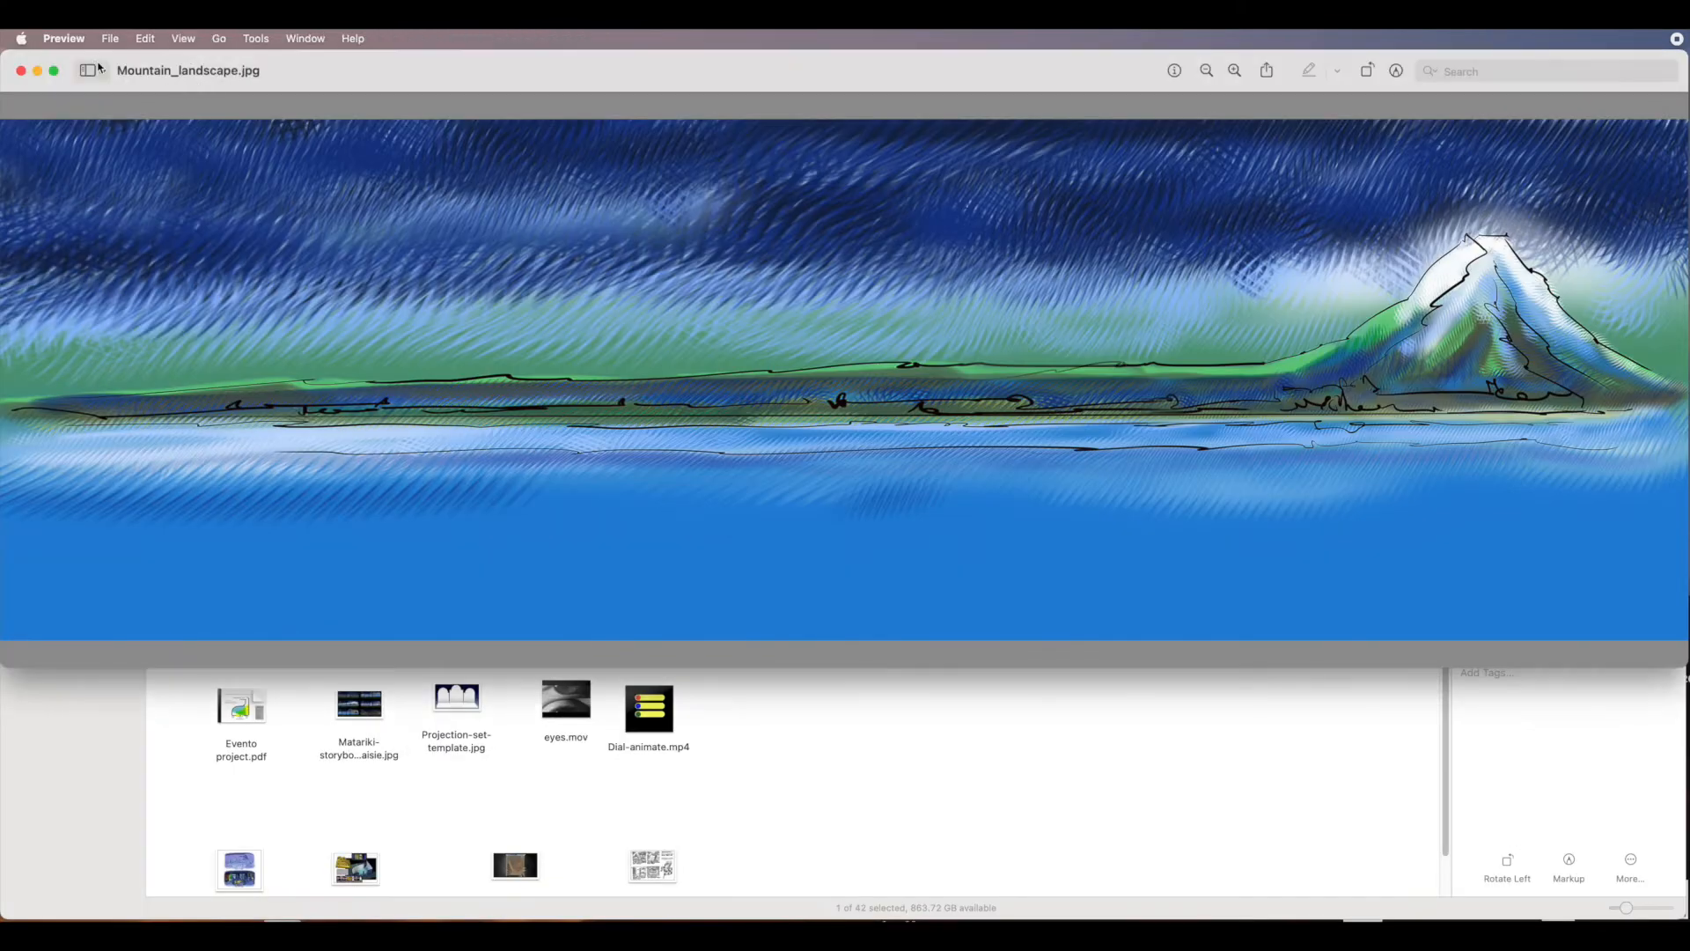
# Close the artwork preview and open Mountain_landscape.jpg from the project folder in Photoshop.
pyautogui.press('space')
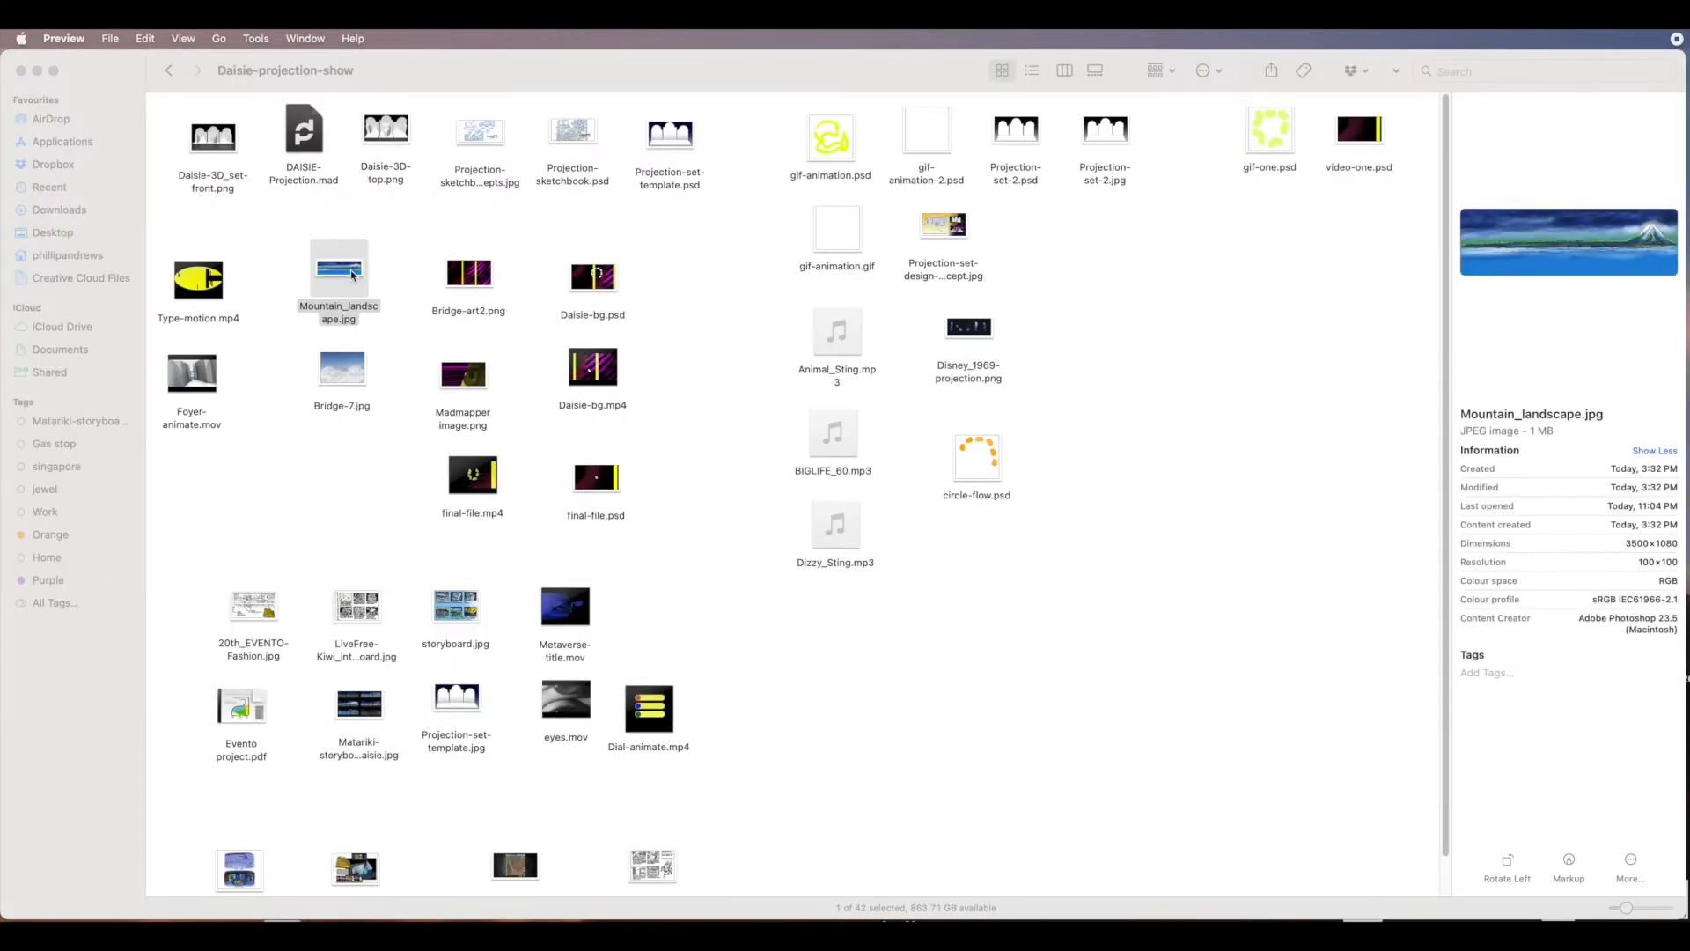
pyautogui.rightClick(347, 274)
pyautogui.moveTo(397, 291)
pyautogui.click(655, 357)
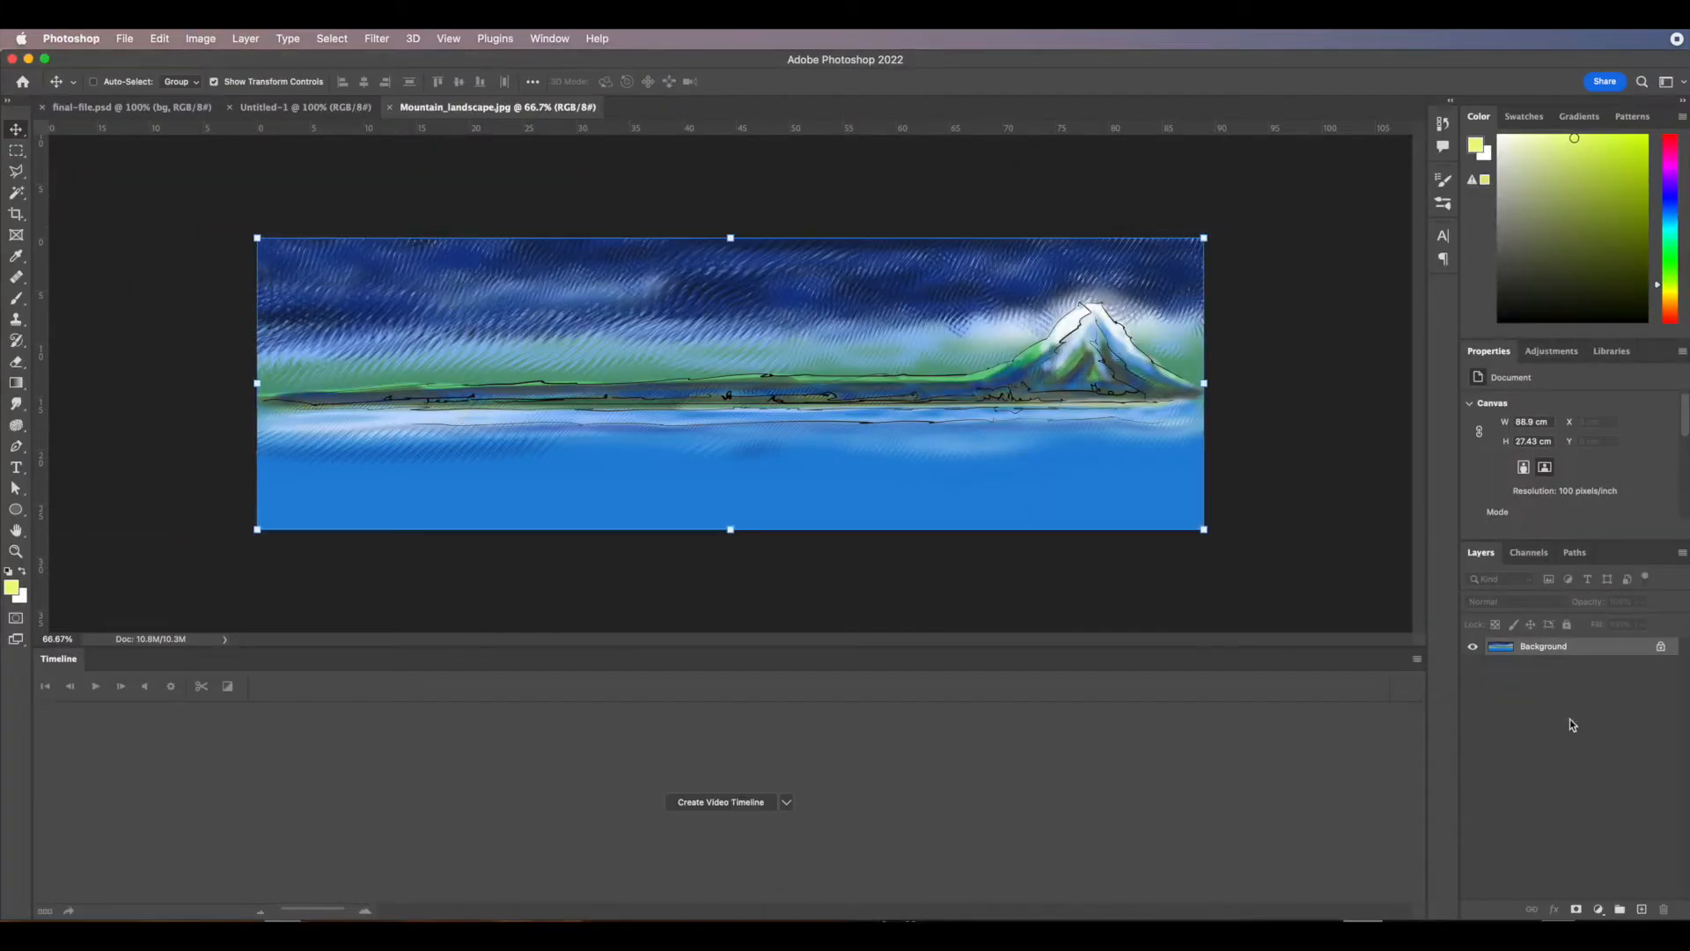
# Paste the copied mountain landscape into Untitled-1 as a new layer and show its full transform bounds beyond the canvas.
pyautogui.click(284, 103)
pyautogui.click(159, 39)
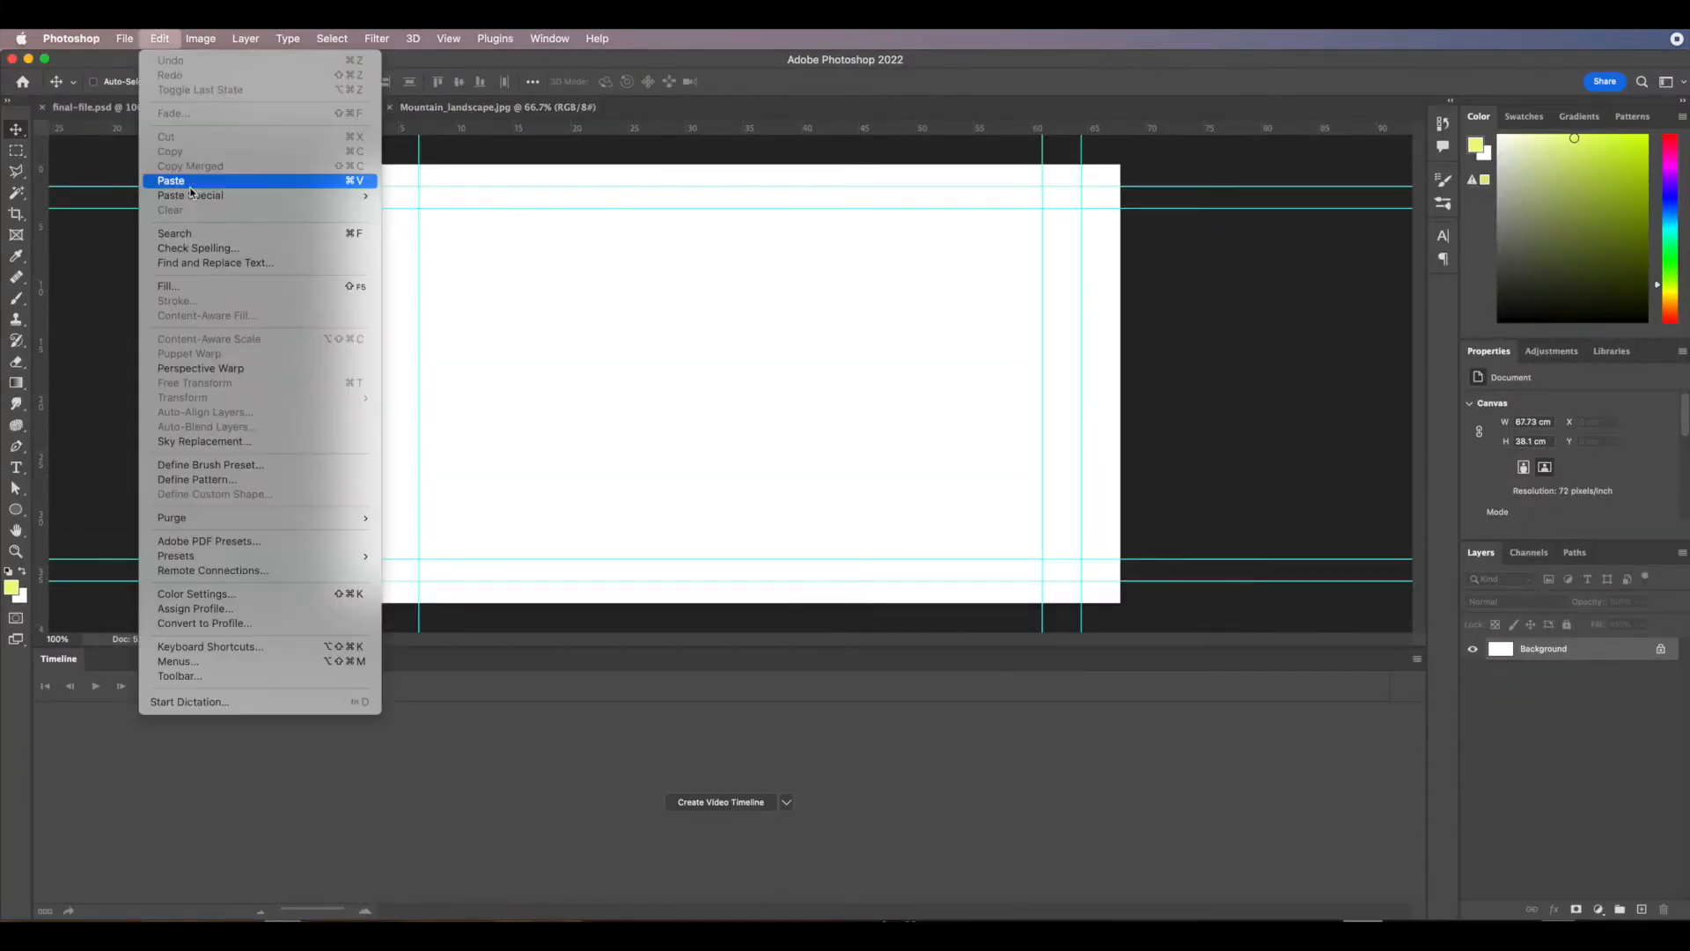
pyautogui.click(181, 181)
pyautogui.press('super+t')
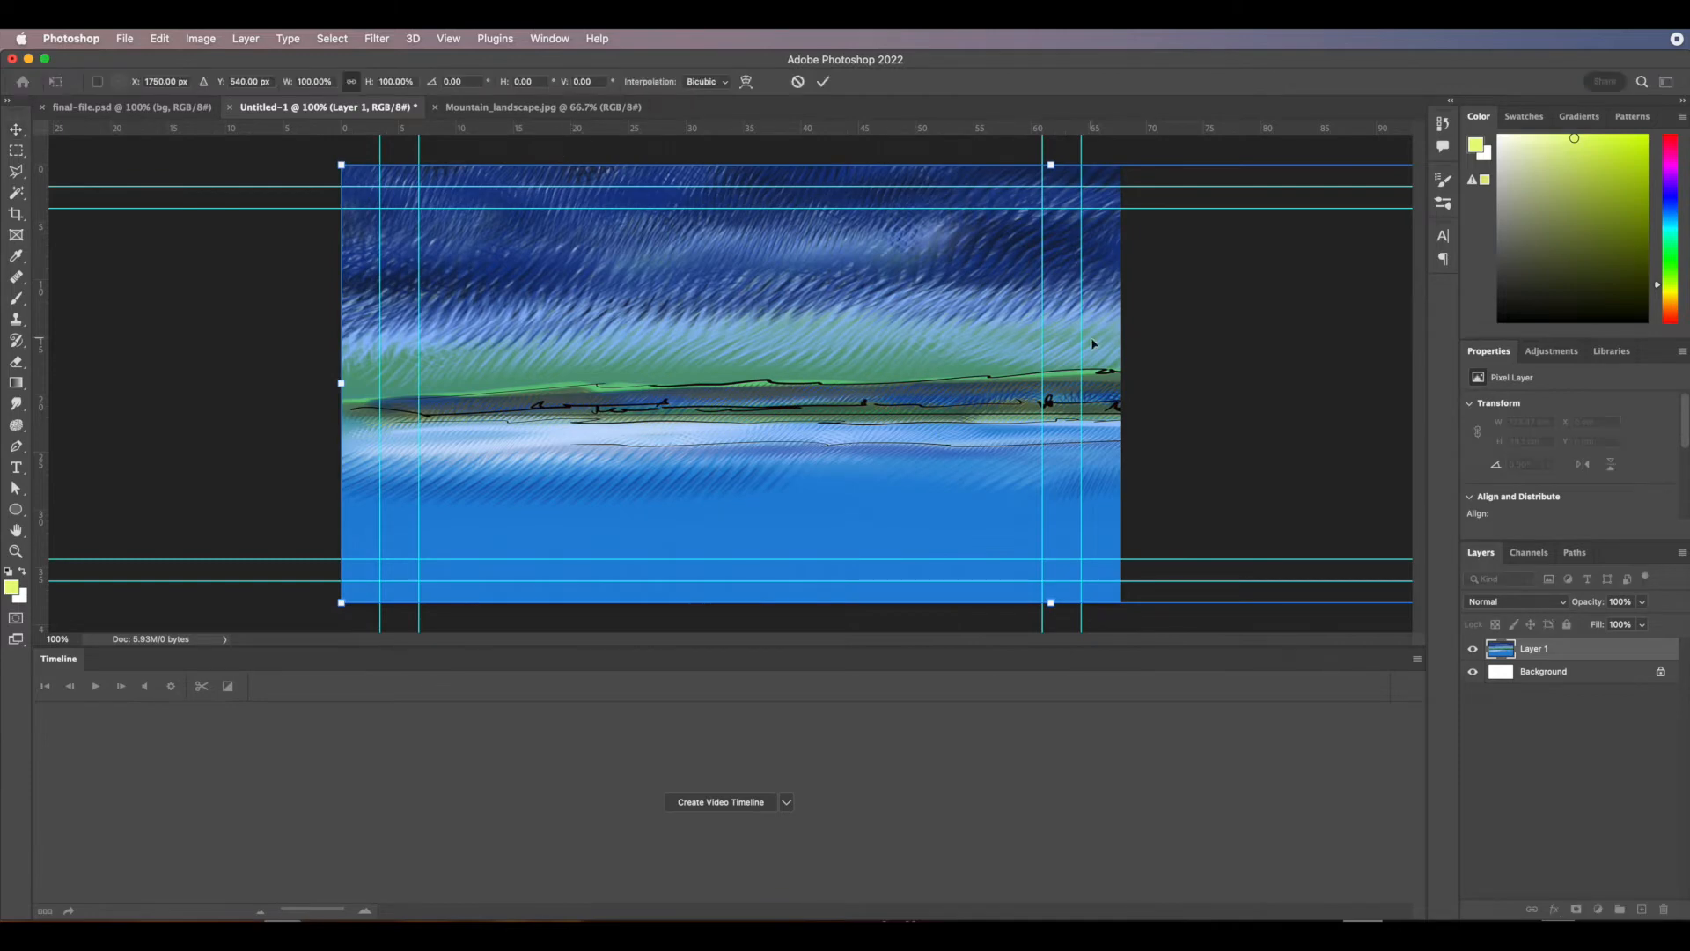
pyautogui.press('super+minus')
pyautogui.press('super+minus')
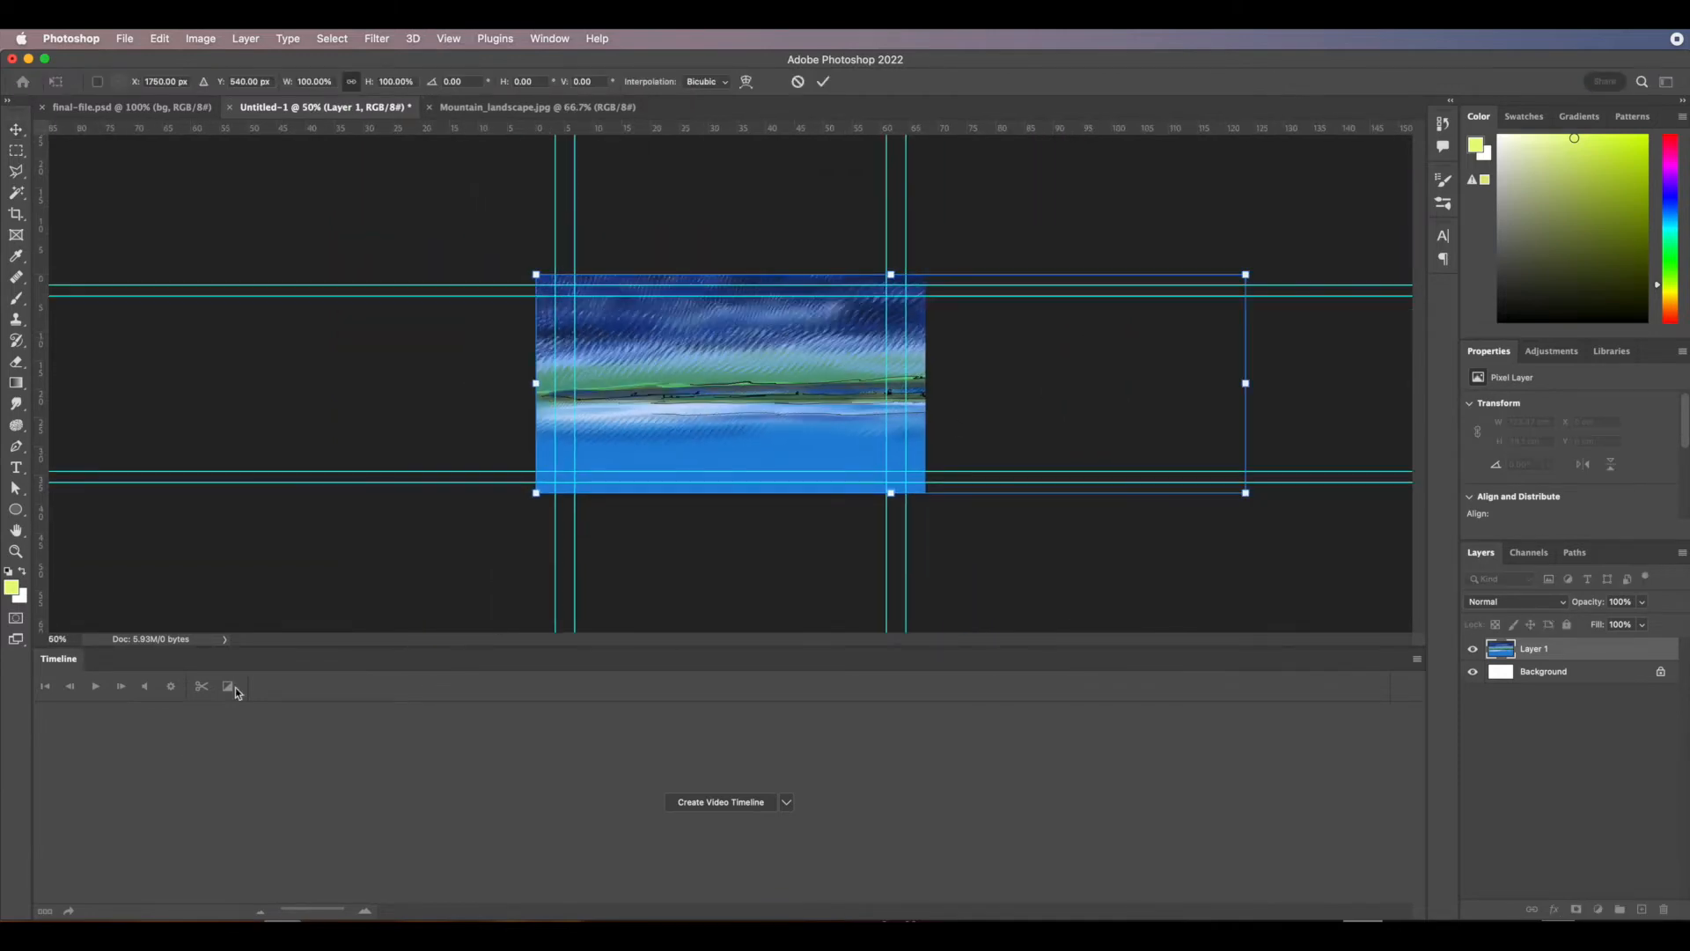
# Create a video timeline and set a starting Position keyframe on the landscape layer at the first frame.
pyautogui.click(743, 802)
pyautogui.click(44, 719)
pyautogui.click(95, 743)
pyautogui.moveTo(255, 680); pyautogui.dragTo(353, 680)
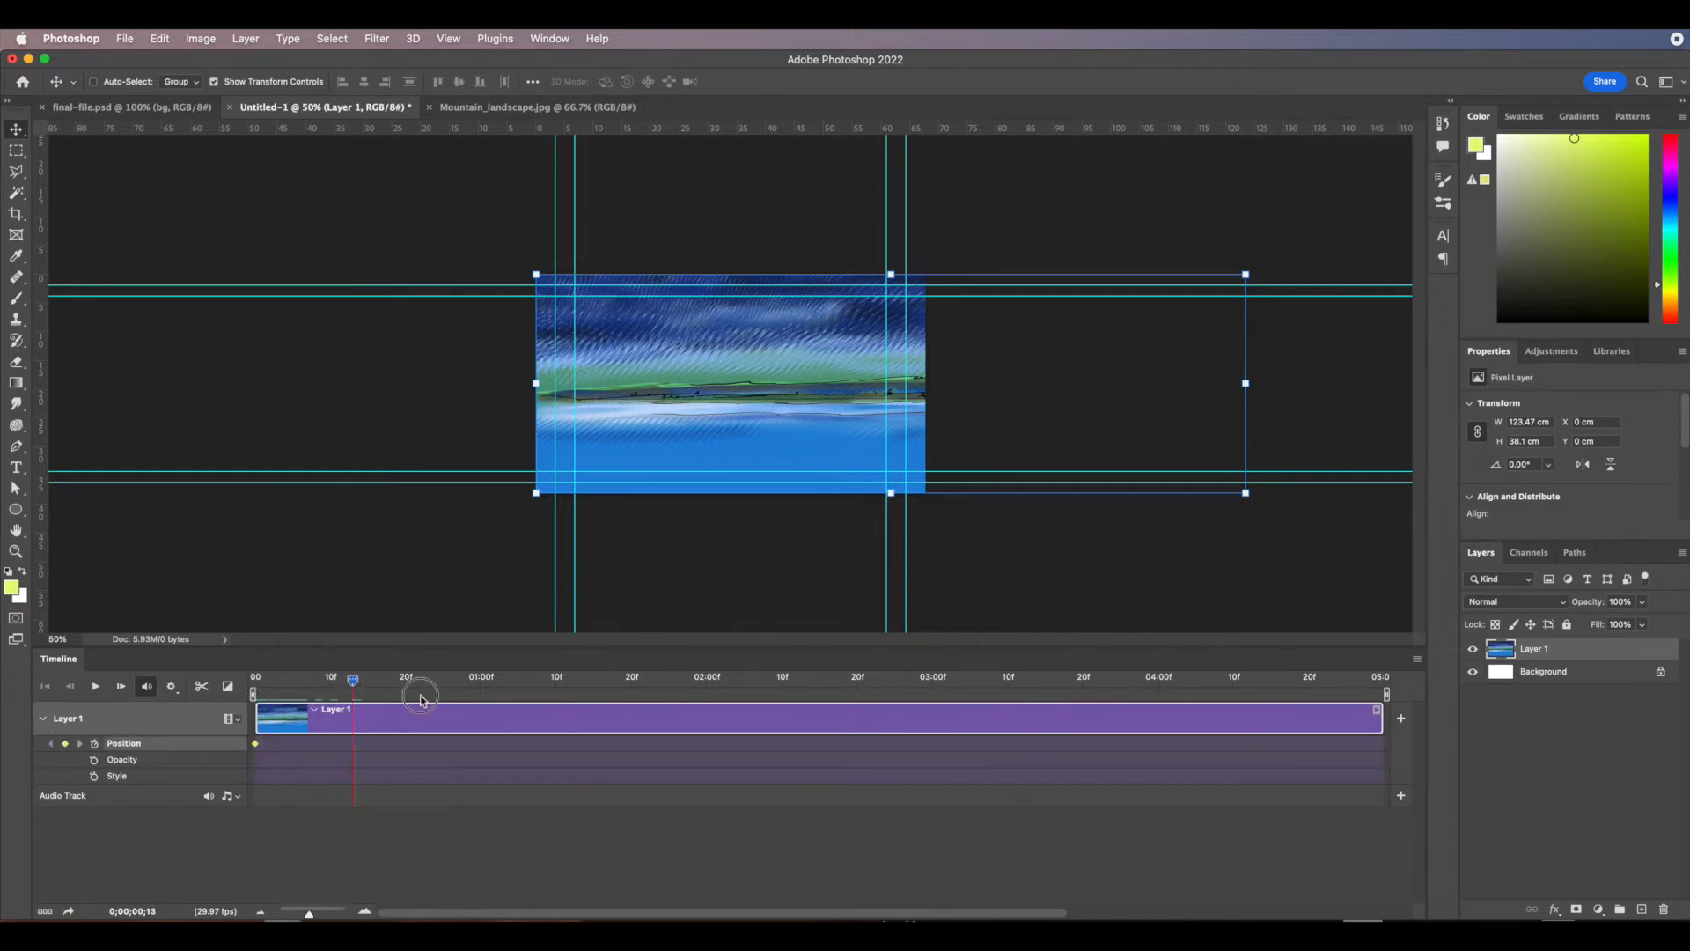
# Shift the landscape left to about X -55.28 cm at the timeline's end to keyframe its position, and preview the pan.
pyautogui.click(1377, 686)
pyautogui.moveTo(1149, 398); pyautogui.dragTo(828, 424)
pyautogui.moveTo(829, 419); pyautogui.dragTo(827, 418)
pyautogui.moveTo(827, 419); pyautogui.dragTo(823, 416)
pyautogui.moveTo(1378, 745)
pyautogui.mouseDown()
pyautogui.moveTo(1240, 764)
pyautogui.moveTo(1386, 746)
pyautogui.mouseUp()
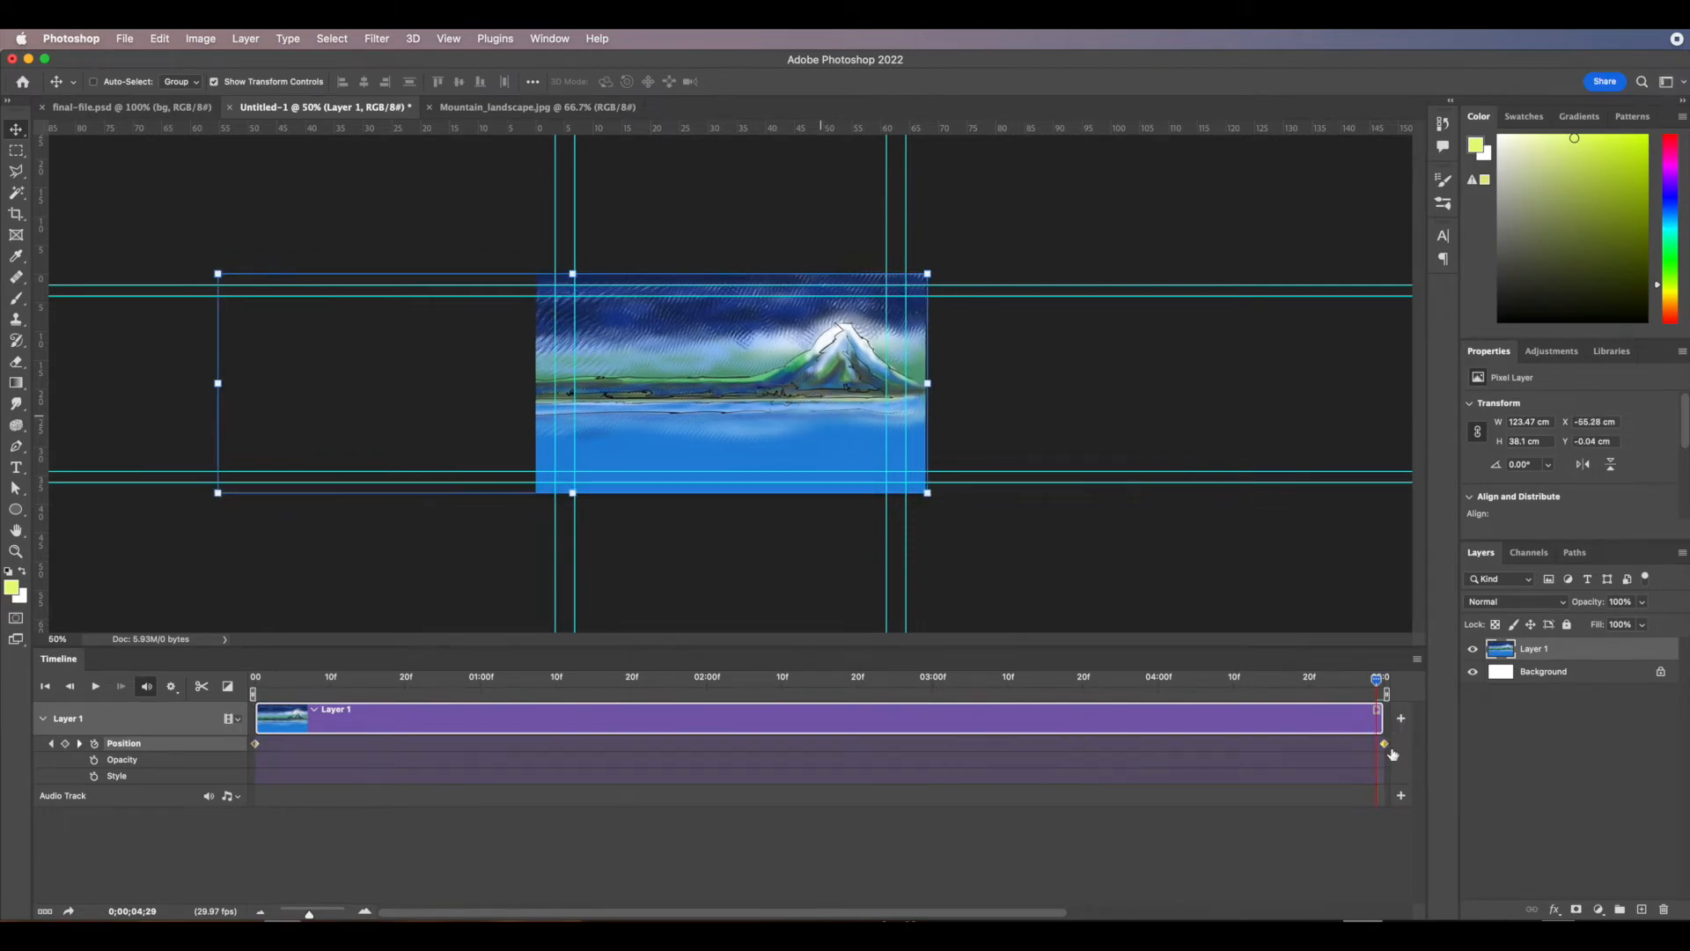
pyautogui.click(95, 685)
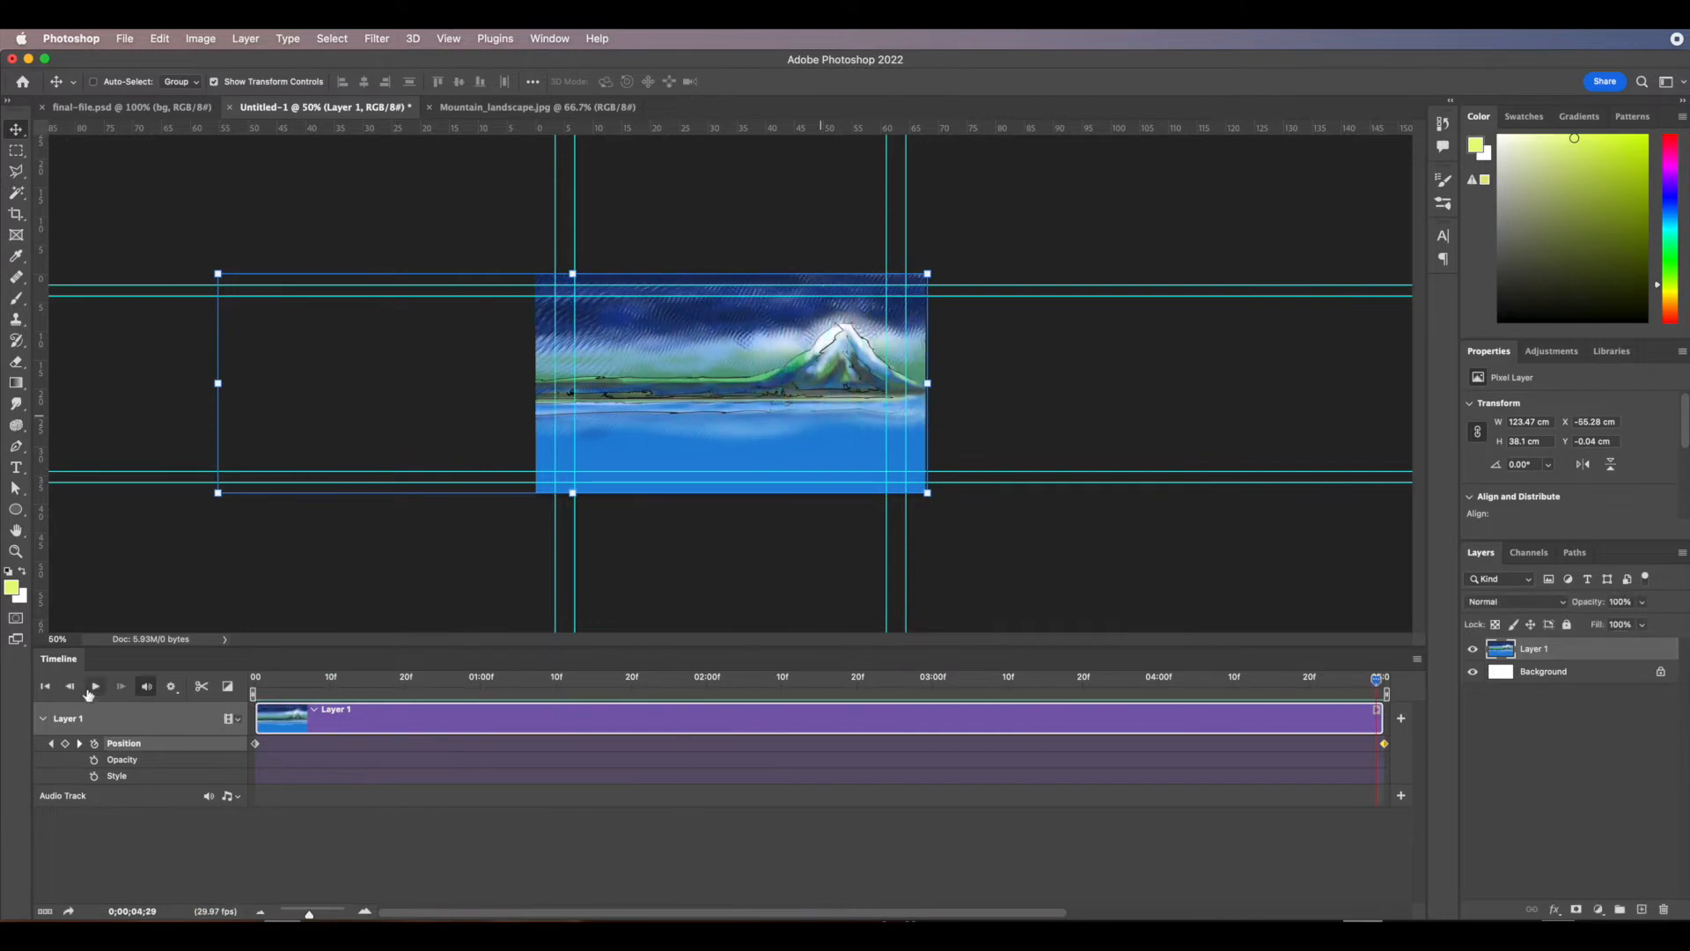
# Save the document on the computer as Mountain.psd in the Daisie-projection-show folder with Maximize Compatibility on.
pyautogui.click(125, 37)
pyautogui.click(141, 215)
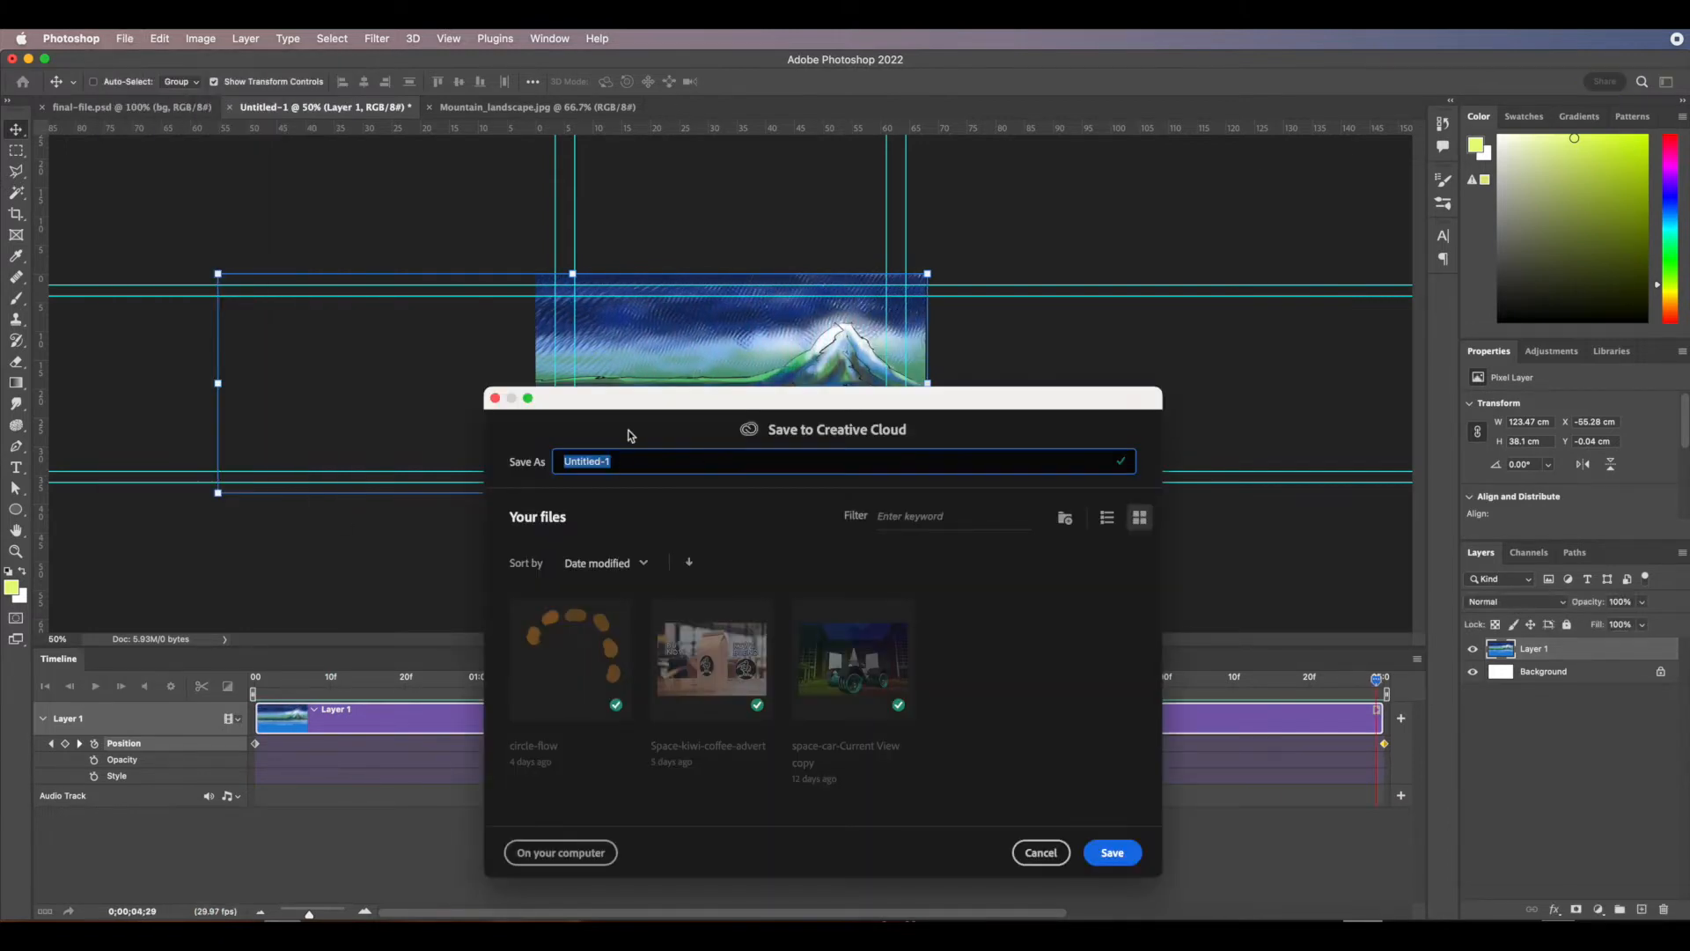
pyautogui.write('Mountain')
pyautogui.click(561, 853)
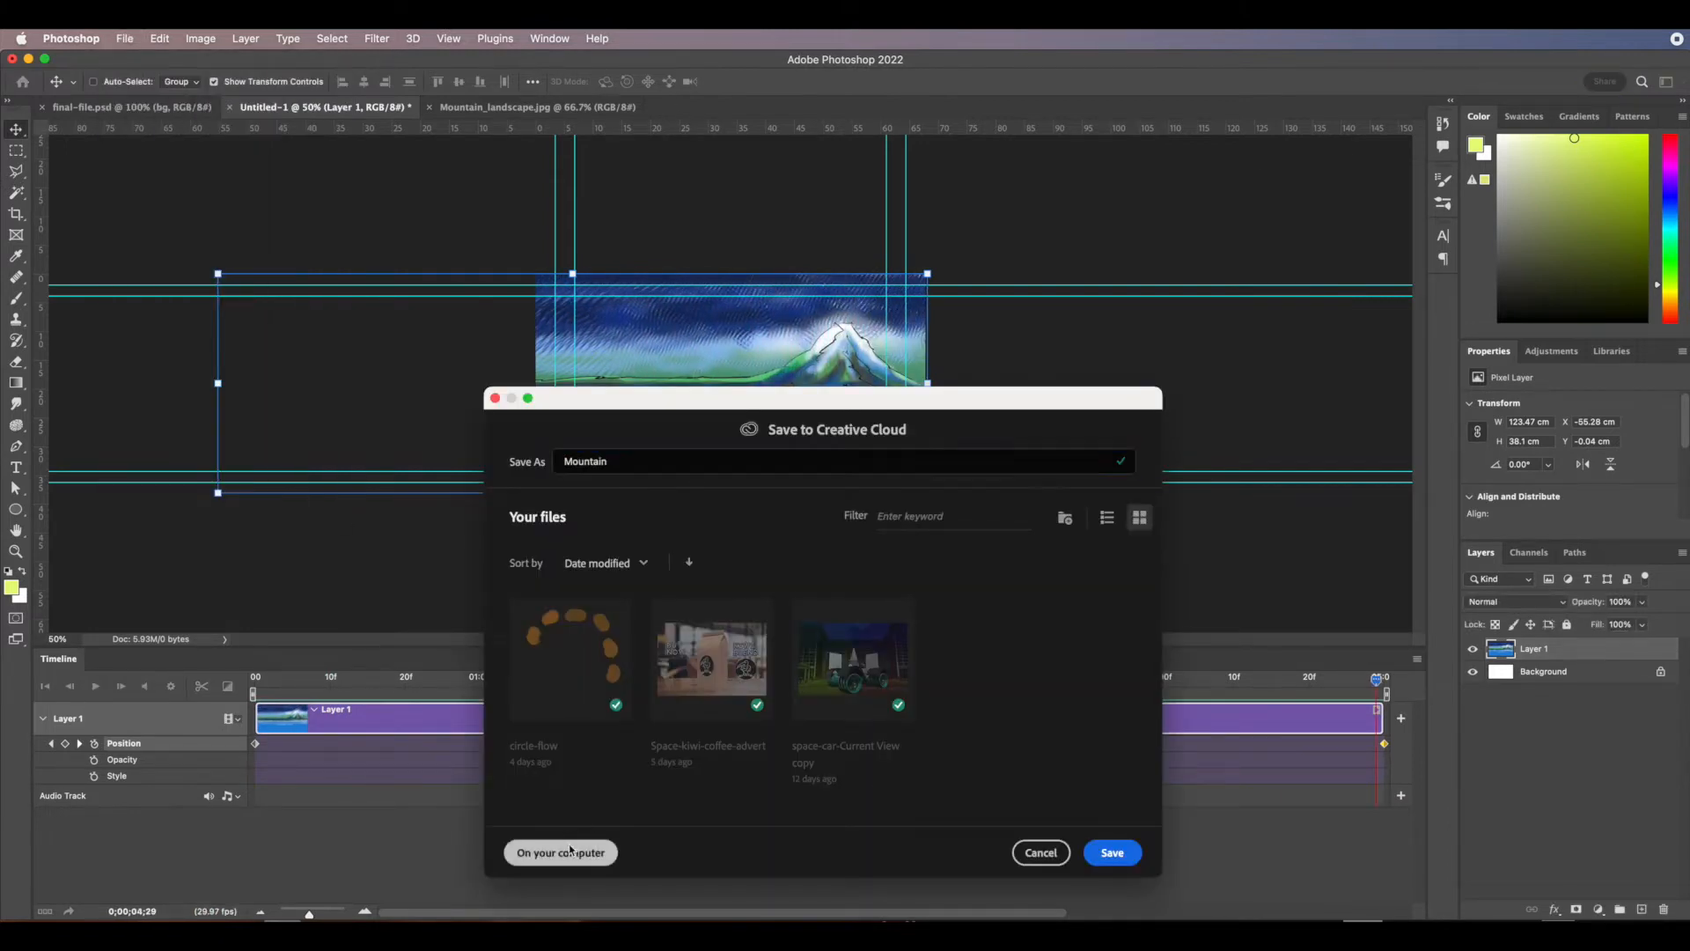
pyautogui.click(1085, 651)
pyautogui.click(1613, 860)
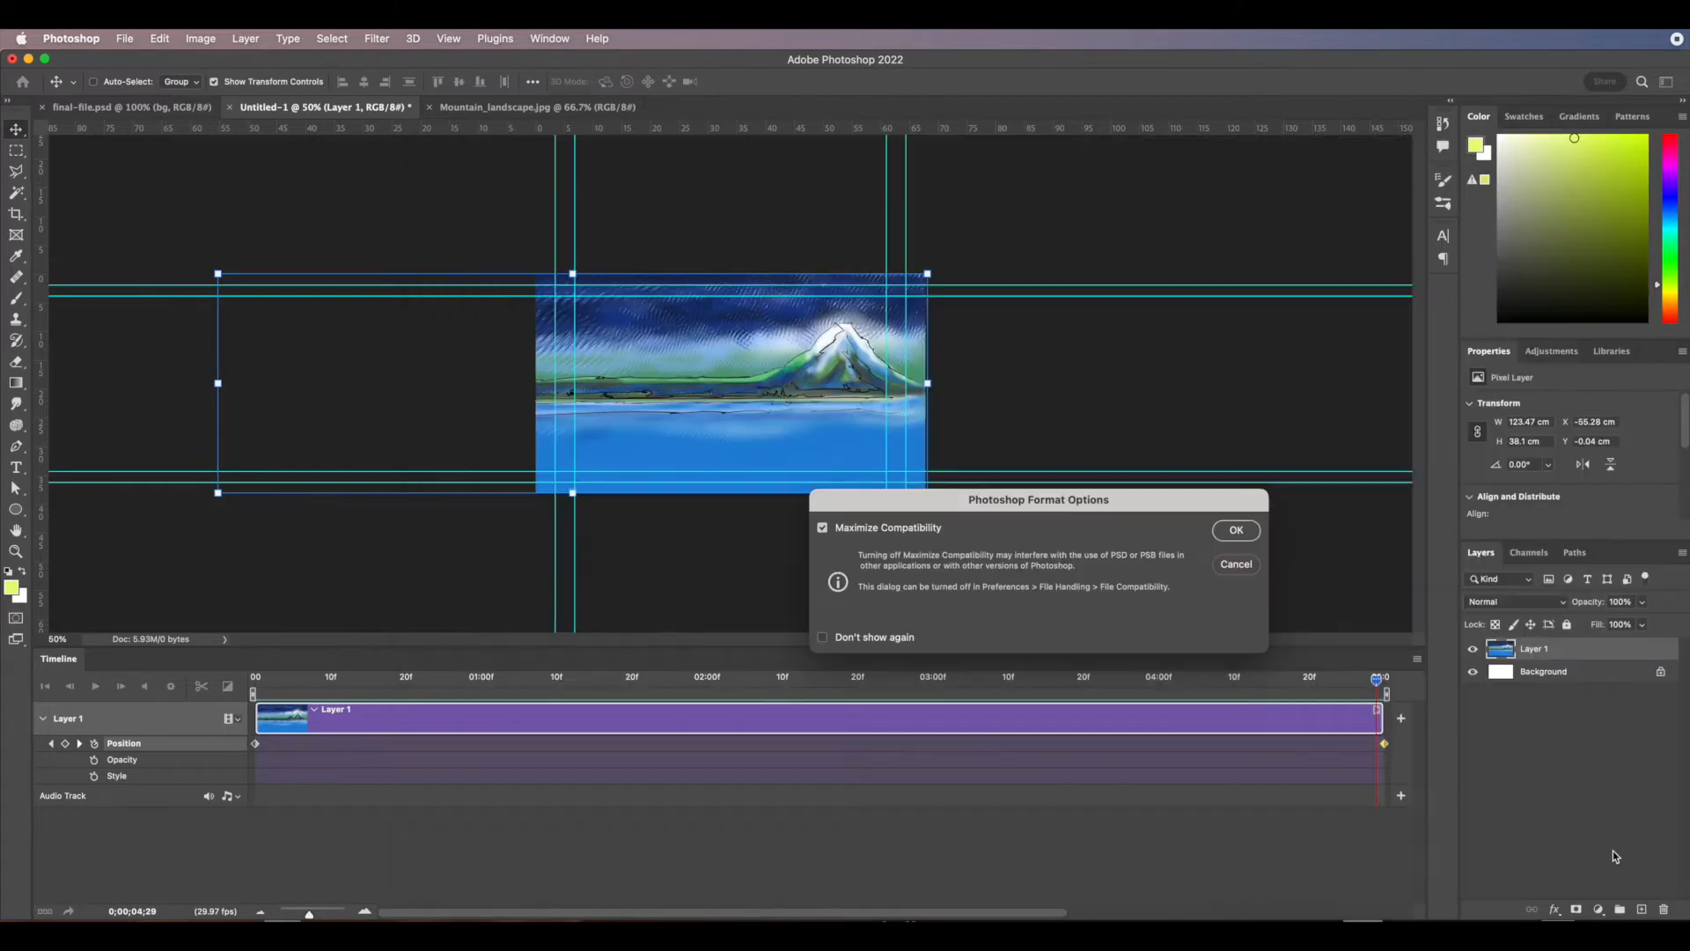
pyautogui.click(1233, 532)
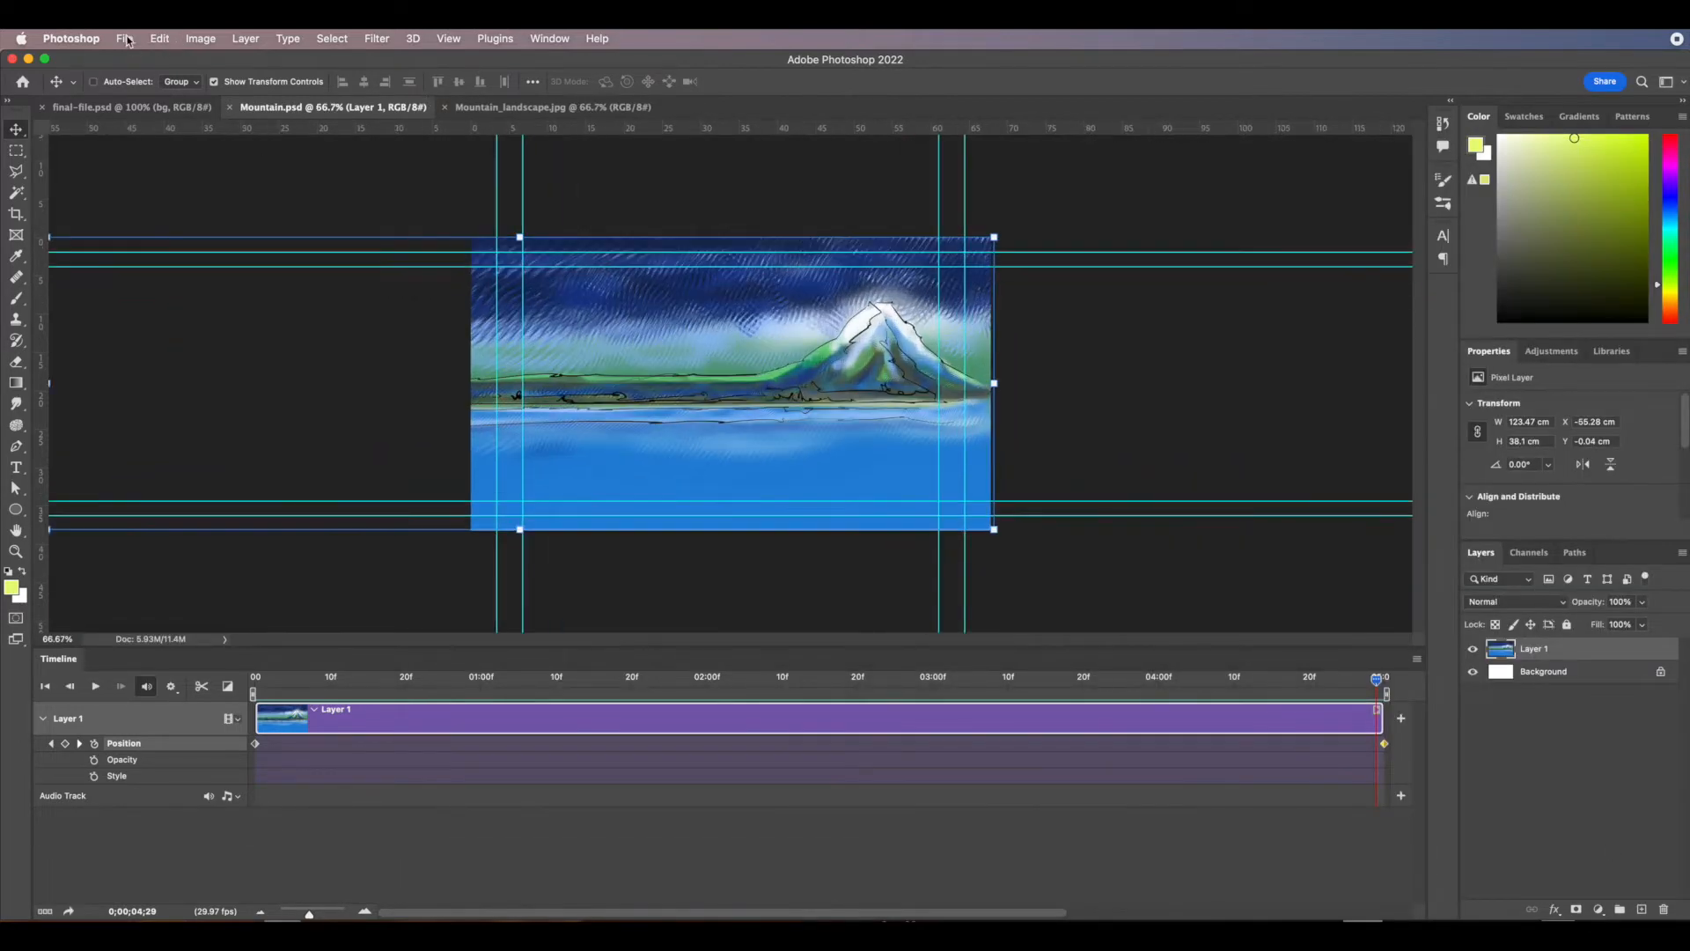
# Render the timeline as Mountain.mp4 with H.264, High Quality, at 1920 x 1080 and 29.97 fps.
pyautogui.click(126, 39)
pyautogui.moveTo(159, 272)
pyautogui.click(432, 493)
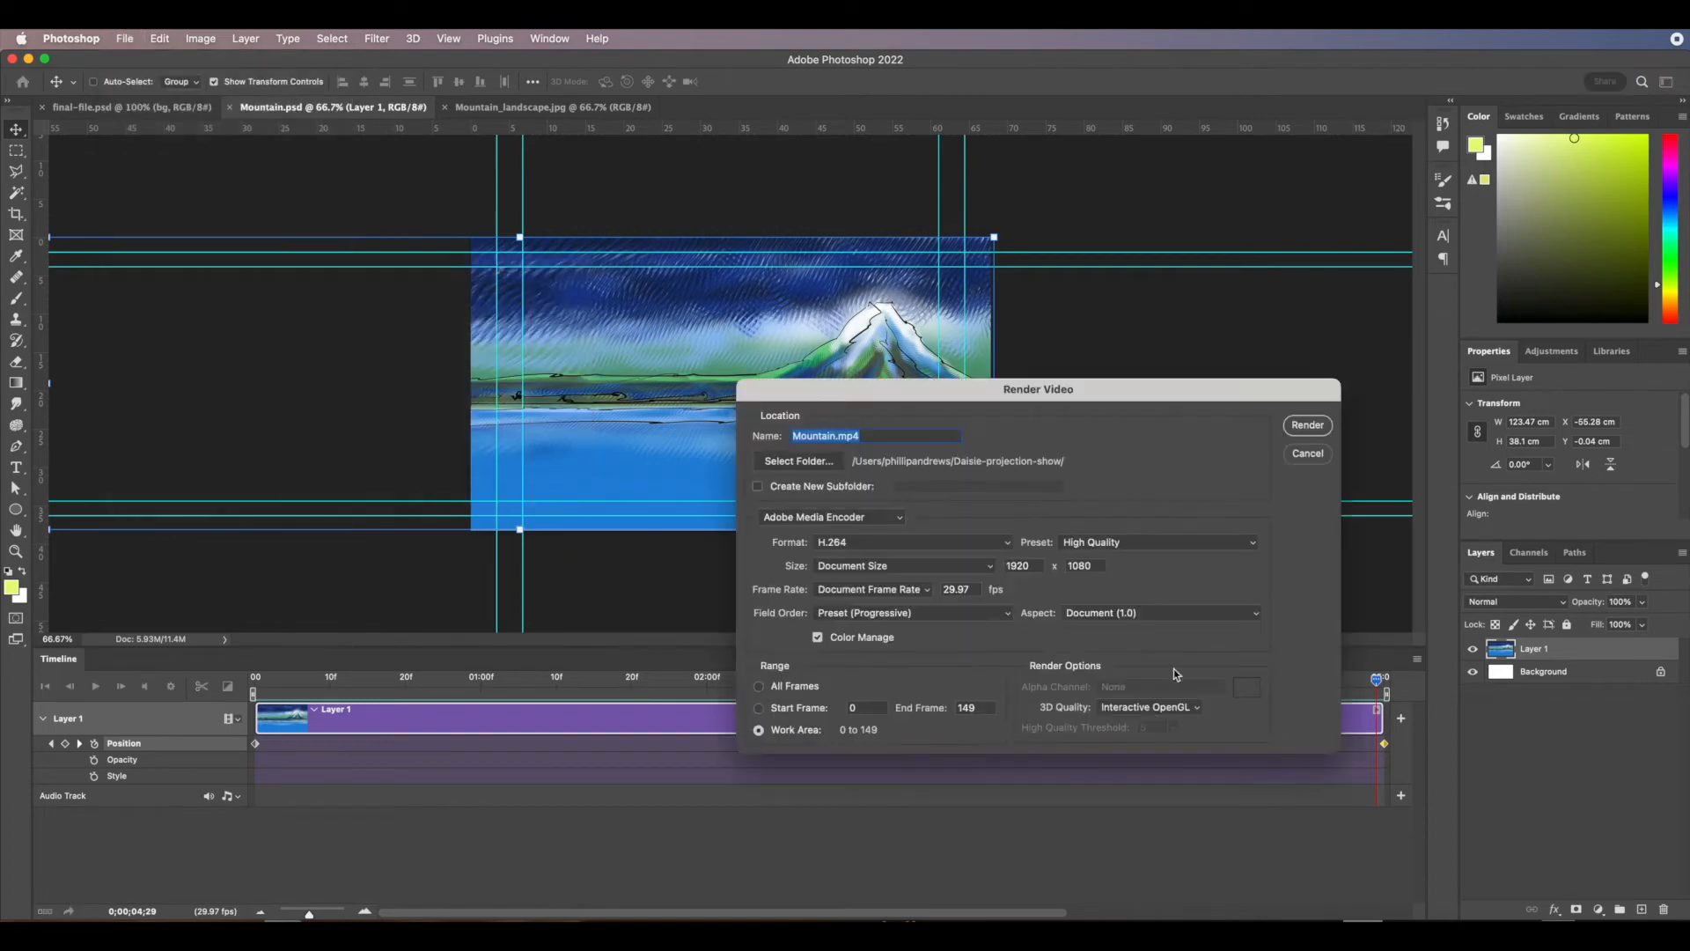
pyautogui.click(1309, 425)
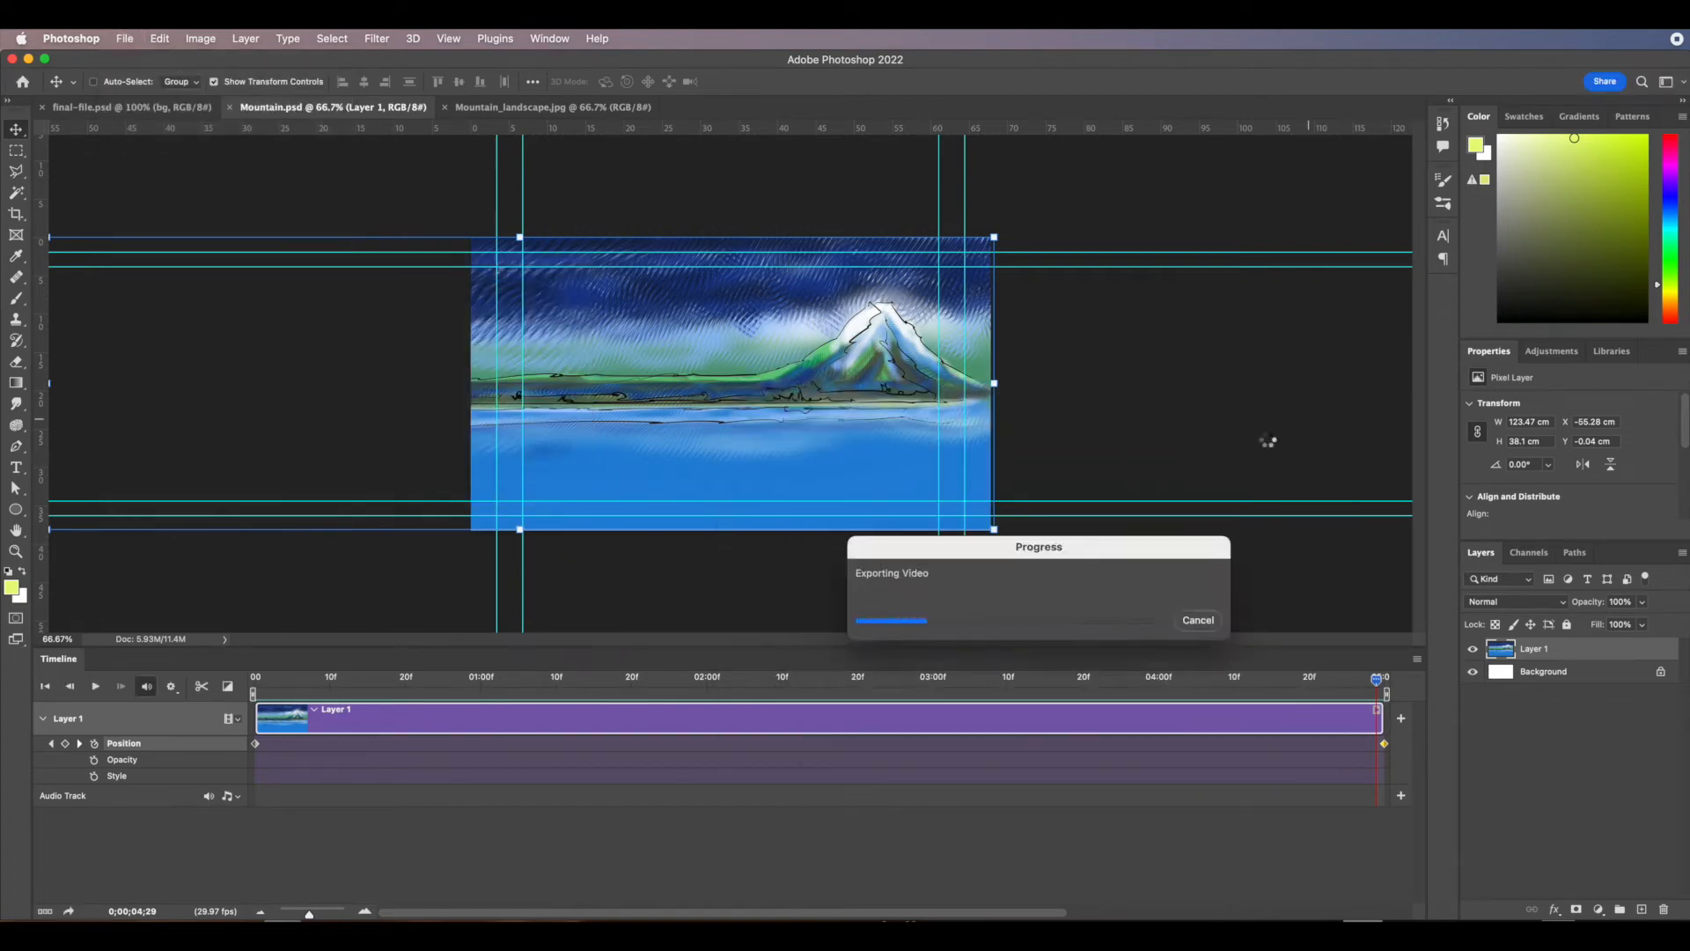
# Switch to the project folder in Finder, place Mountain.mp4 near the landscape artwork, and play it to check the pan.
pyautogui.click(71, 38)
pyautogui.click(95, 62)
pyautogui.click(29, 59)
pyautogui.moveTo(1201, 224); pyautogui.dragTo(367, 485)
pyautogui.doubleClick(367, 485)
pyautogui.press('space')
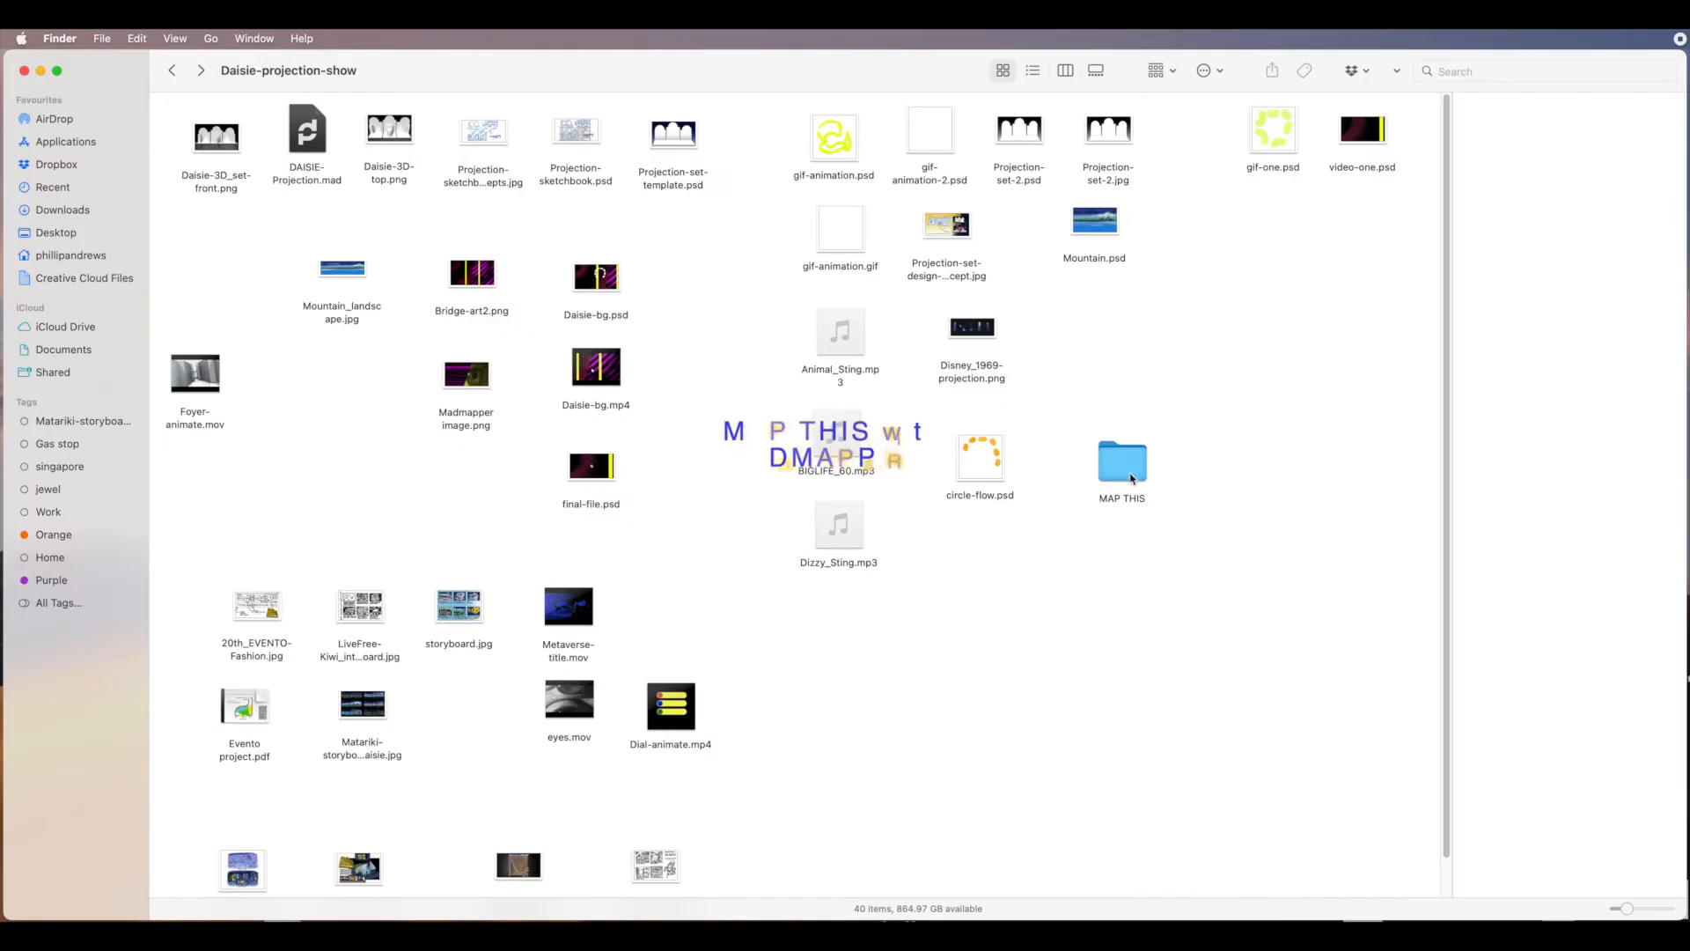
# Open the MAP THIS folder in Finder, and switch to MadMapper with its window enlarged to fill the screen.
pyautogui.click(1132, 478)
pyautogui.doubleClick(1119, 462)
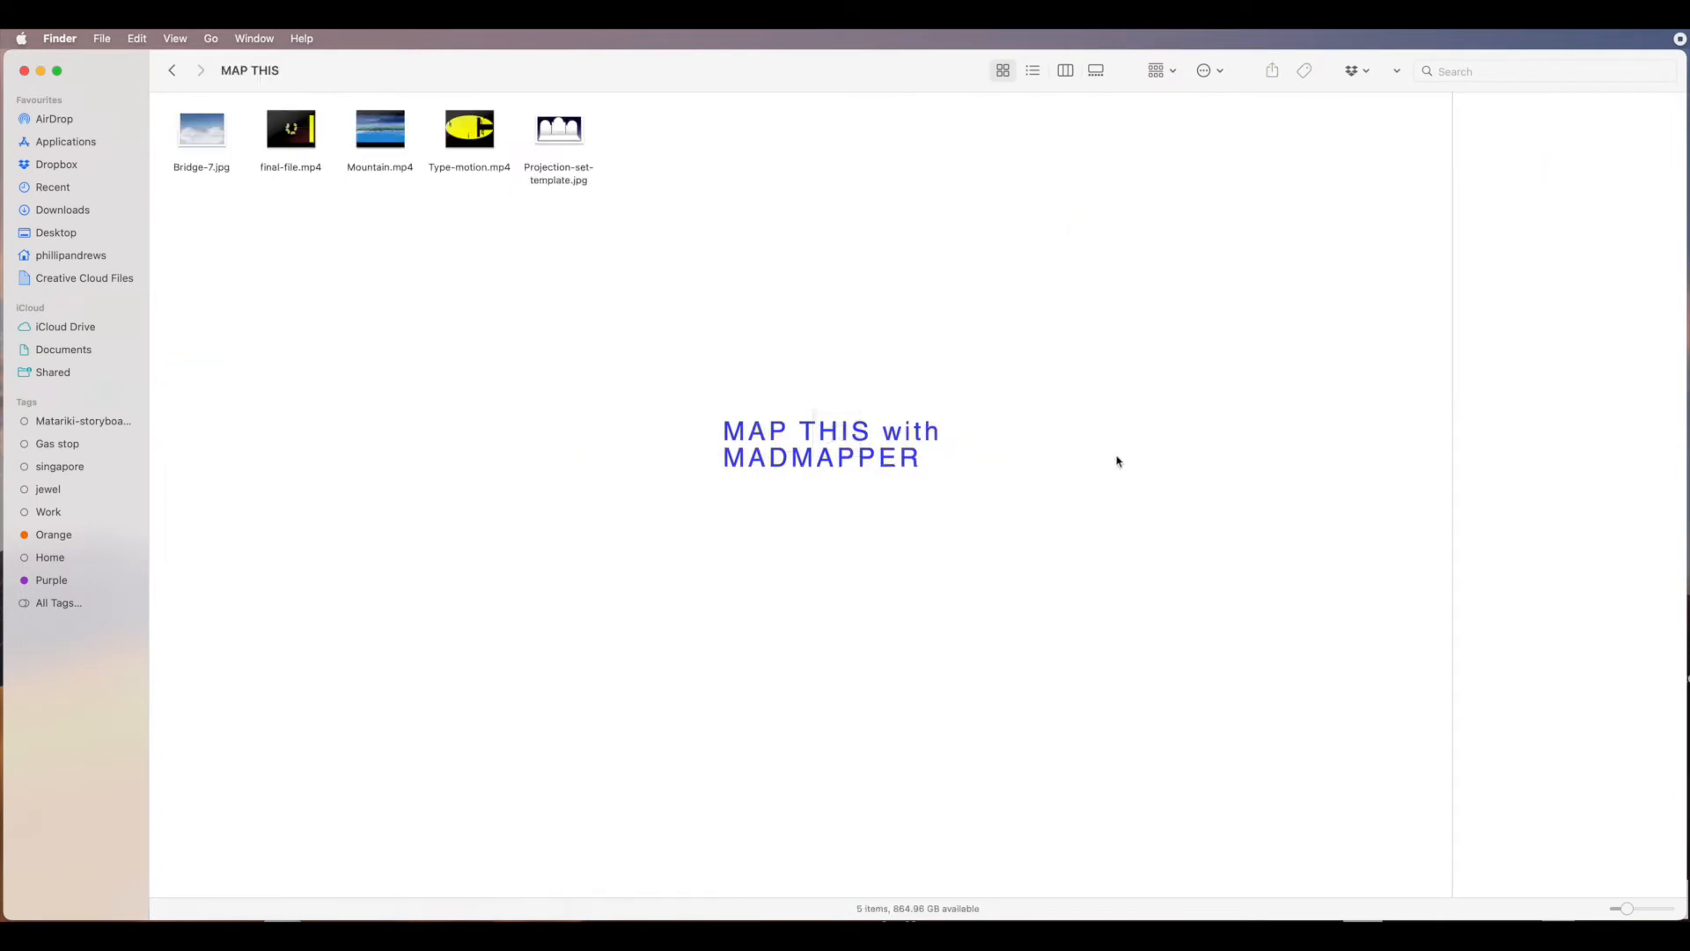
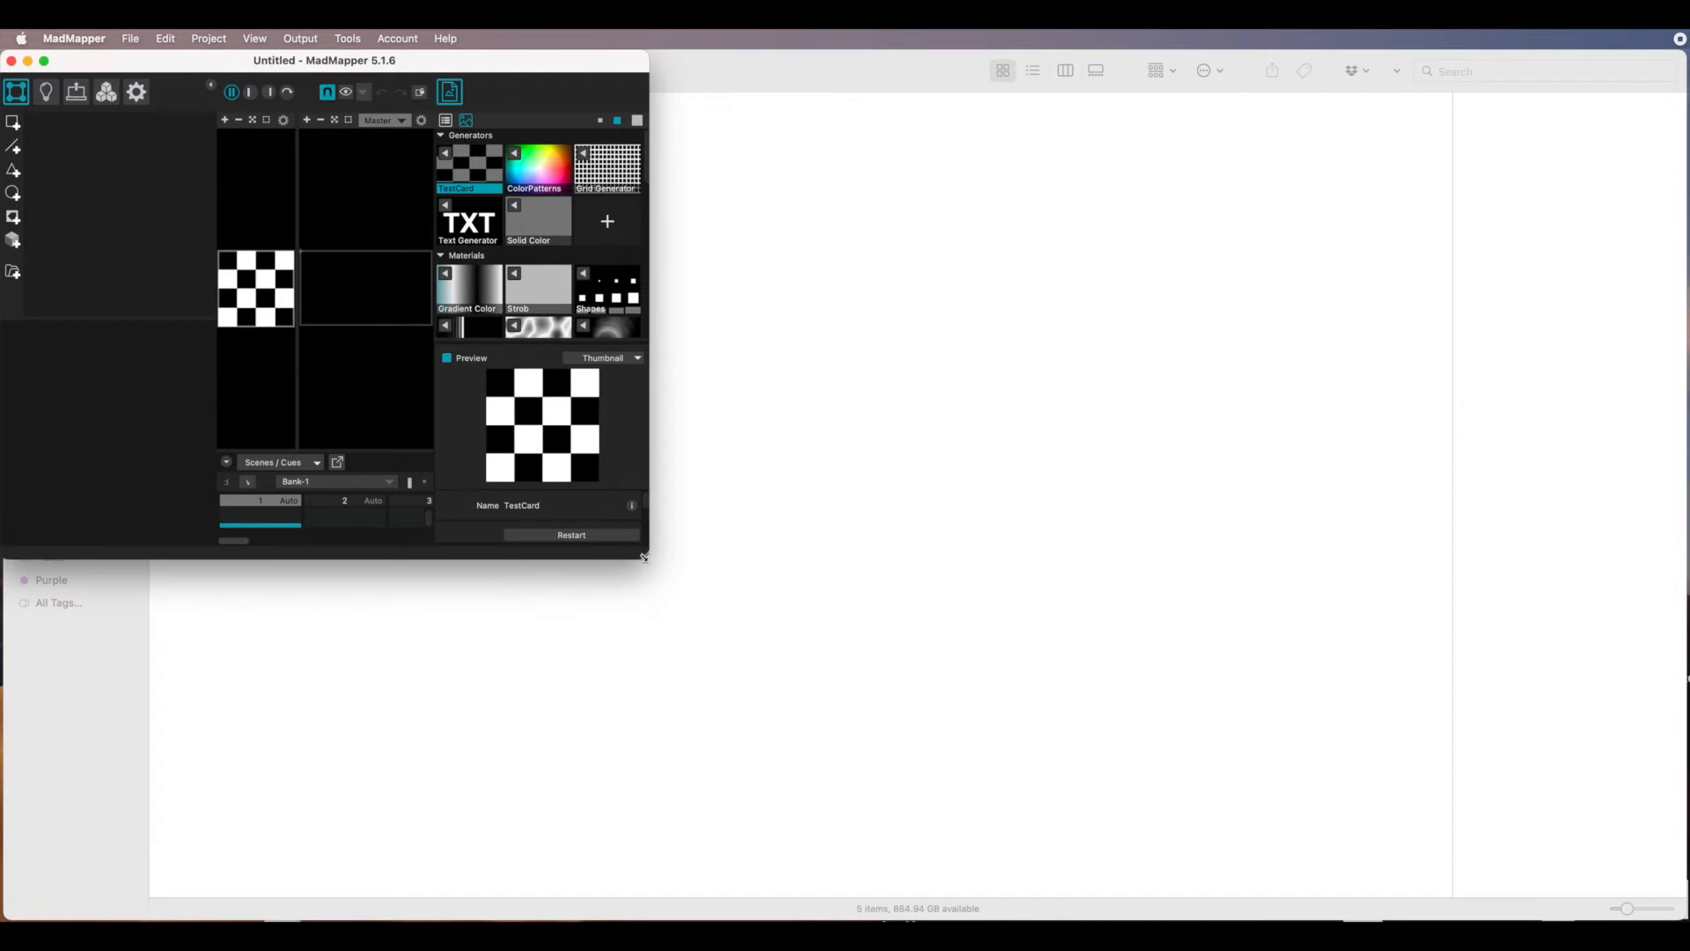
pyautogui.moveTo(643, 557); pyautogui.dragTo(1677, 915)
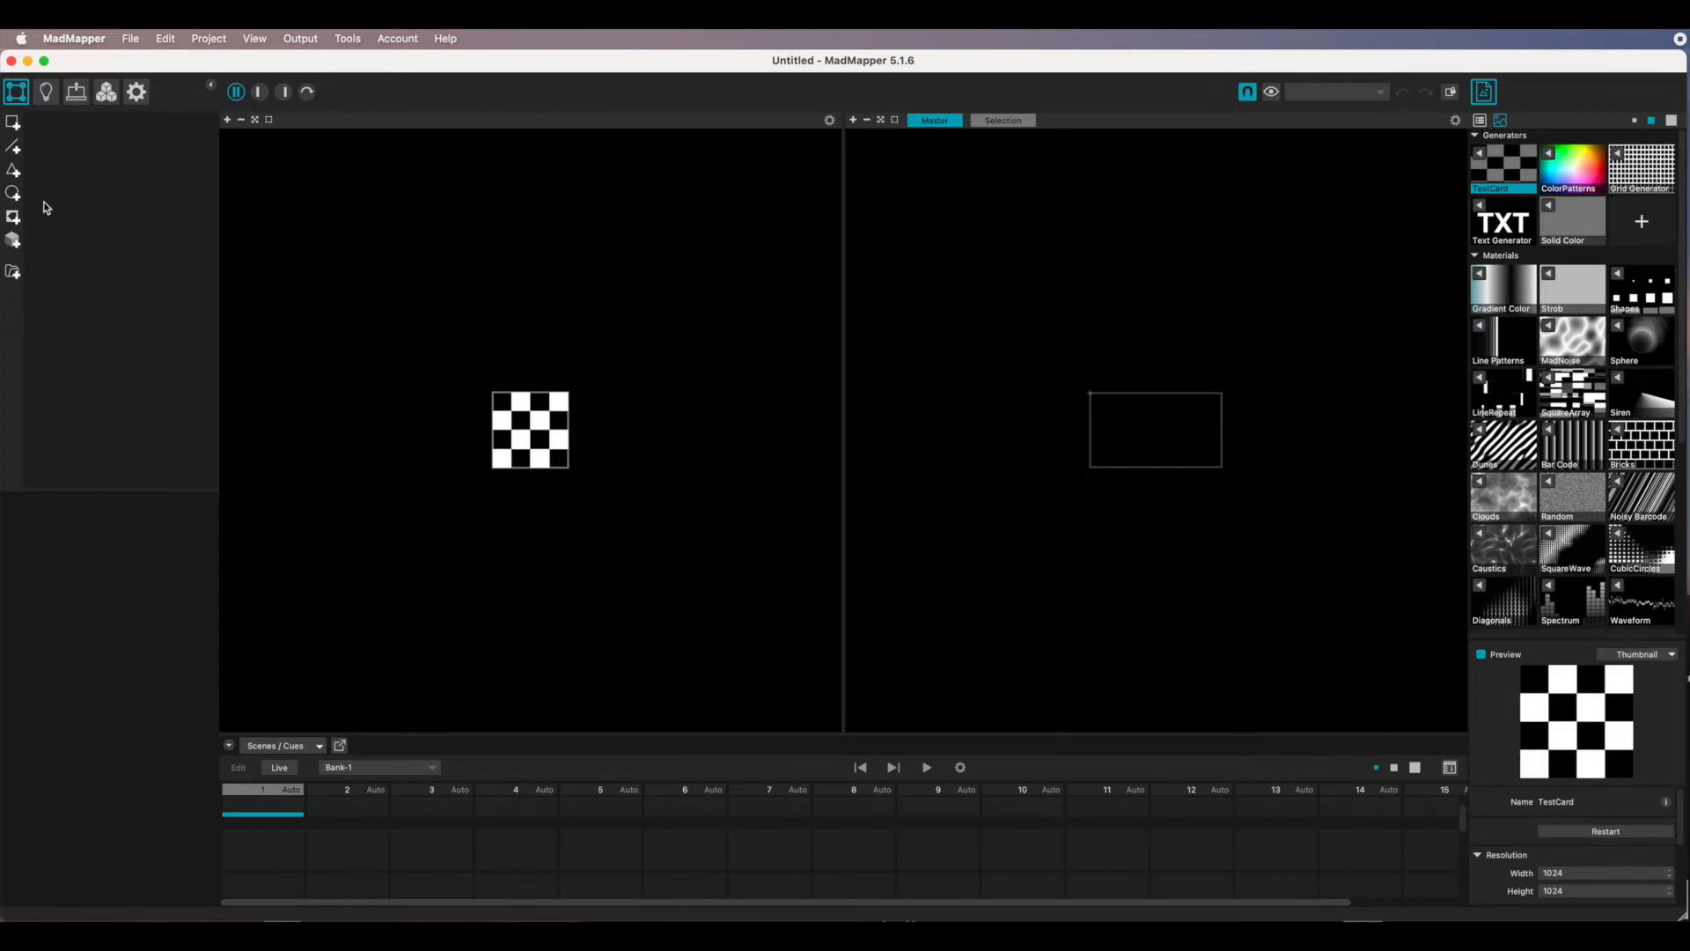
# Examine the fixtures area, the available modules and the master settings, and return to the surfaces.
pyautogui.click(47, 94)
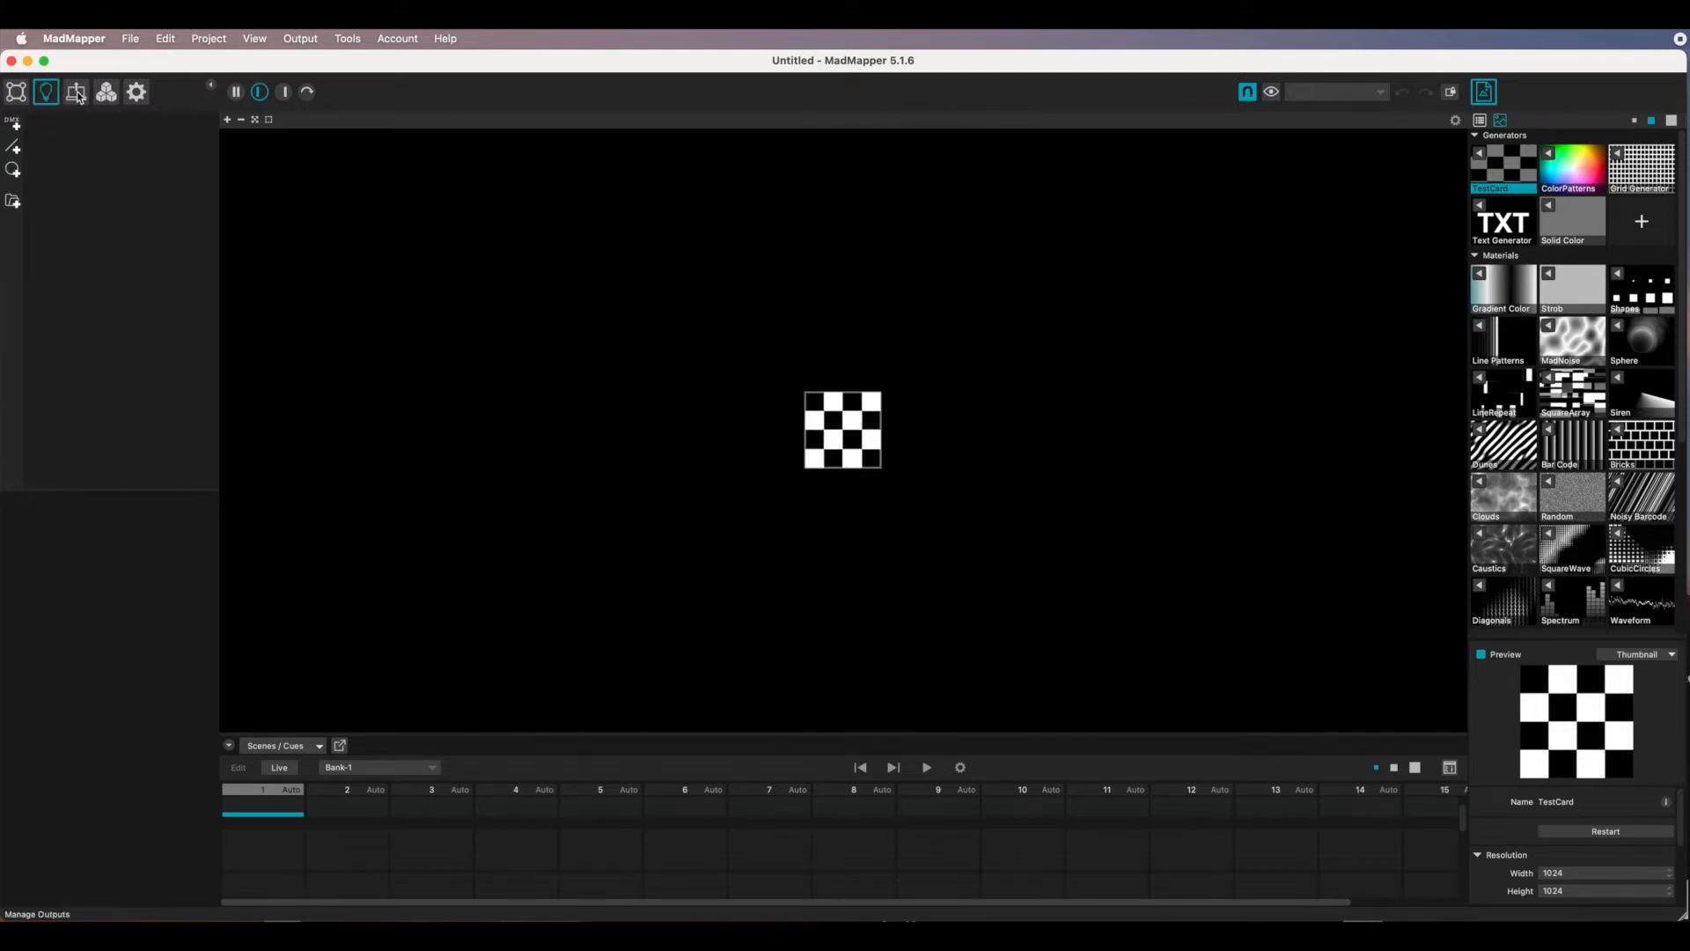
pyautogui.click(106, 94)
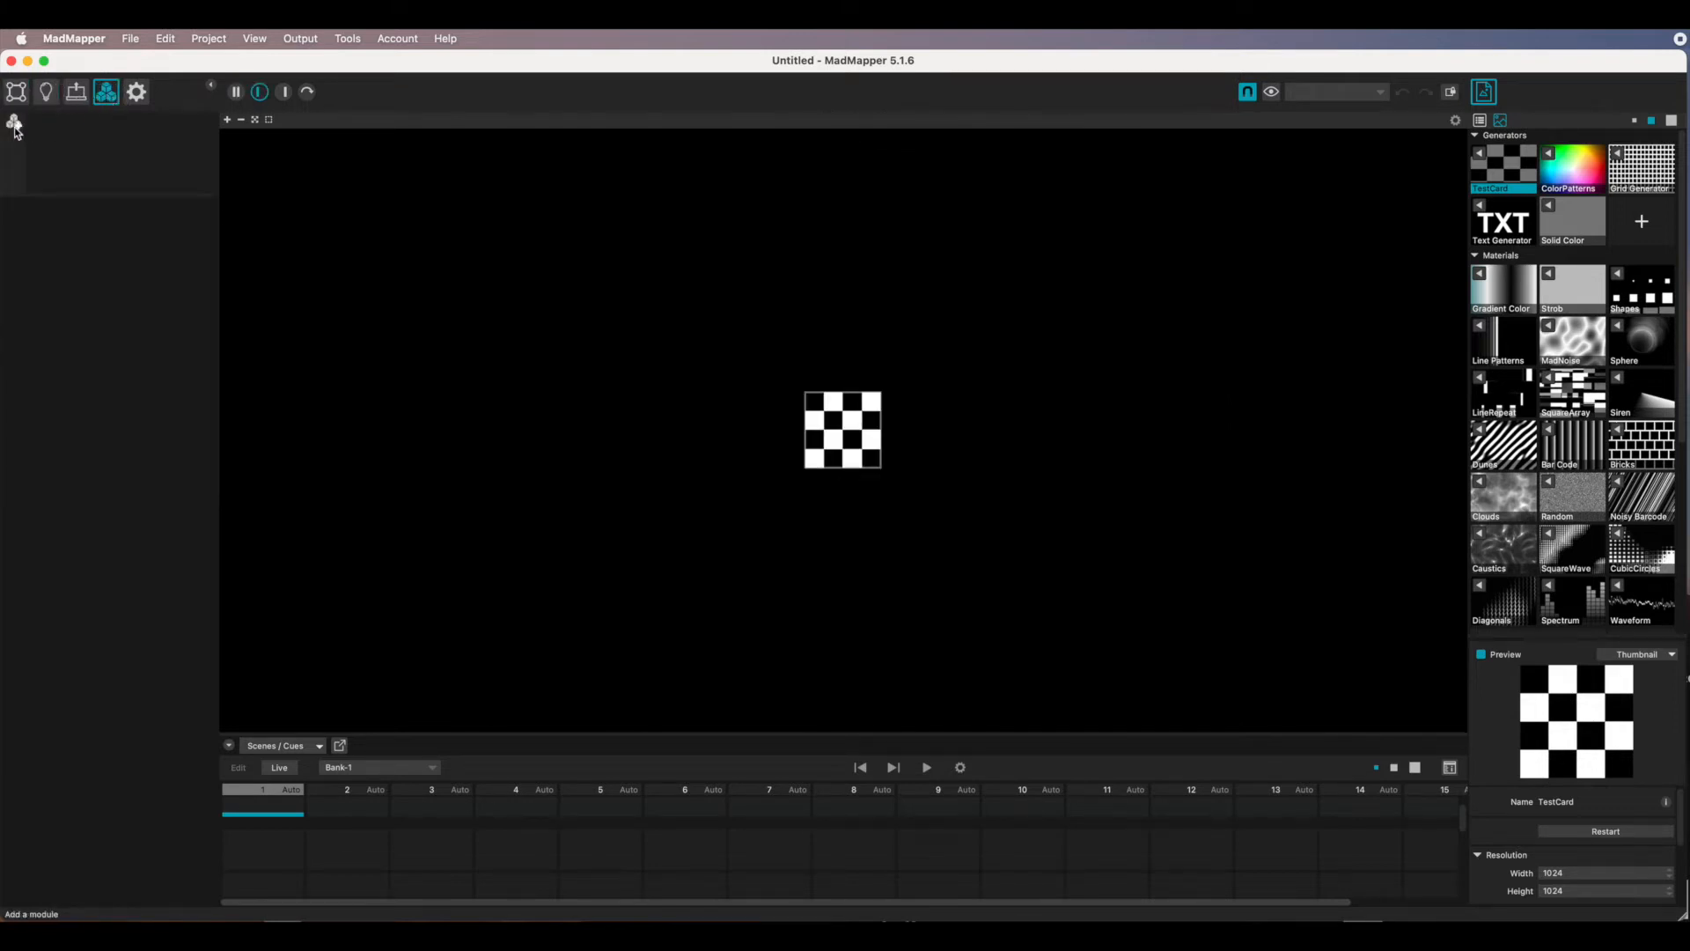
pyautogui.click(15, 123)
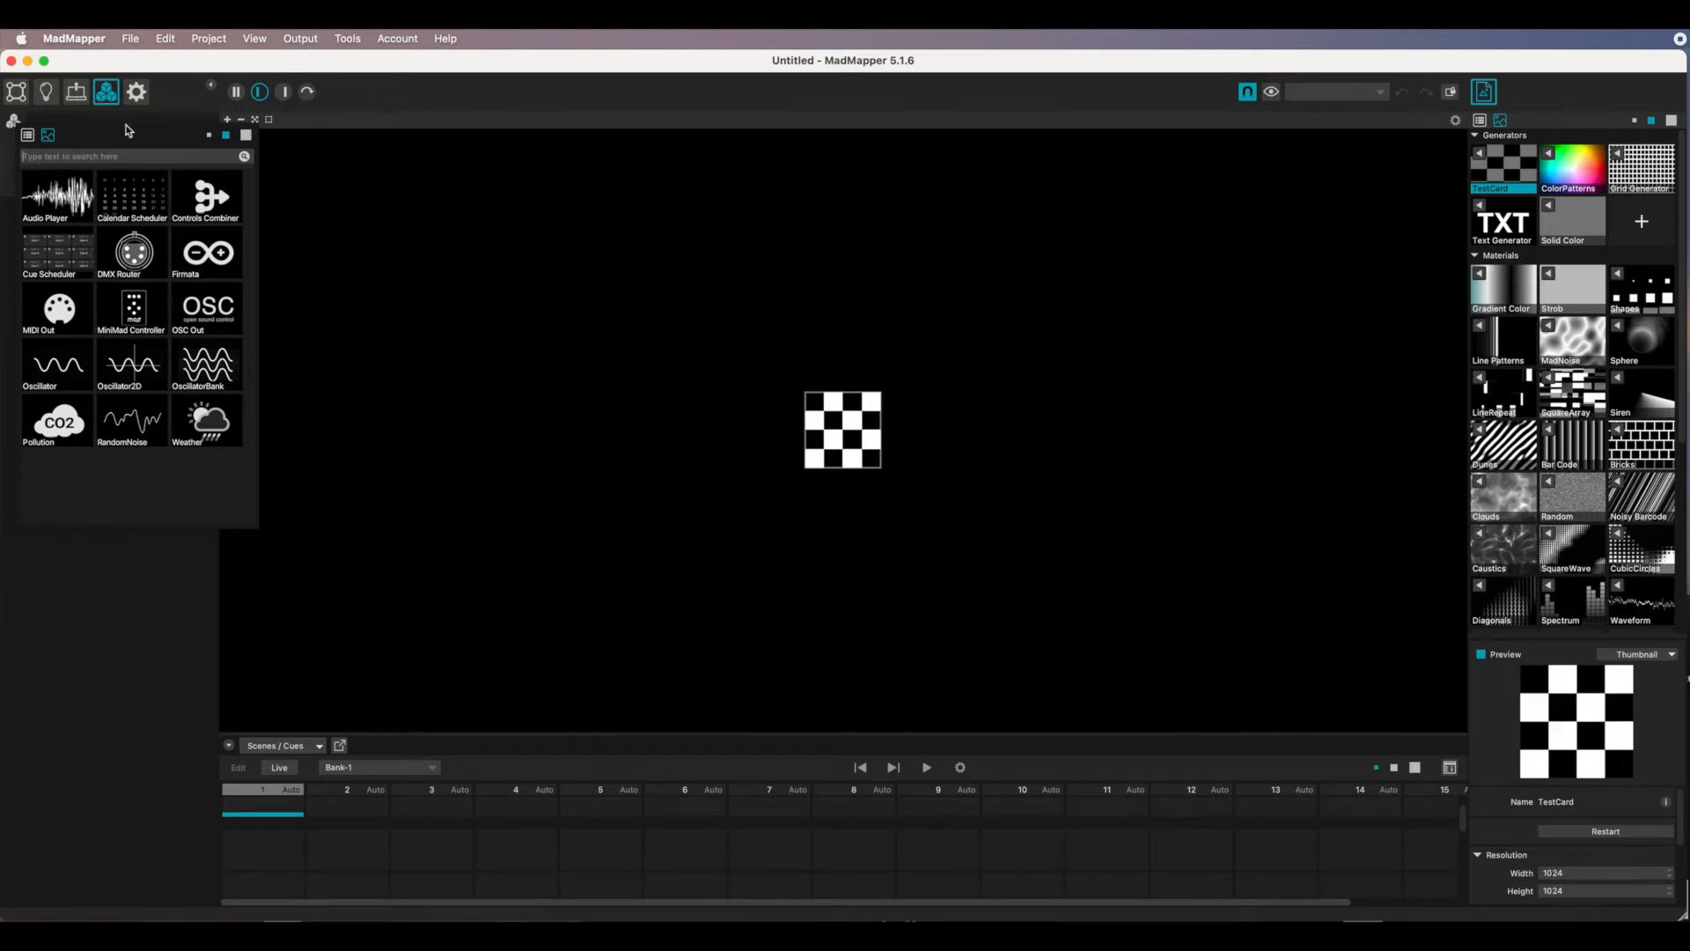
pyautogui.click(136, 93)
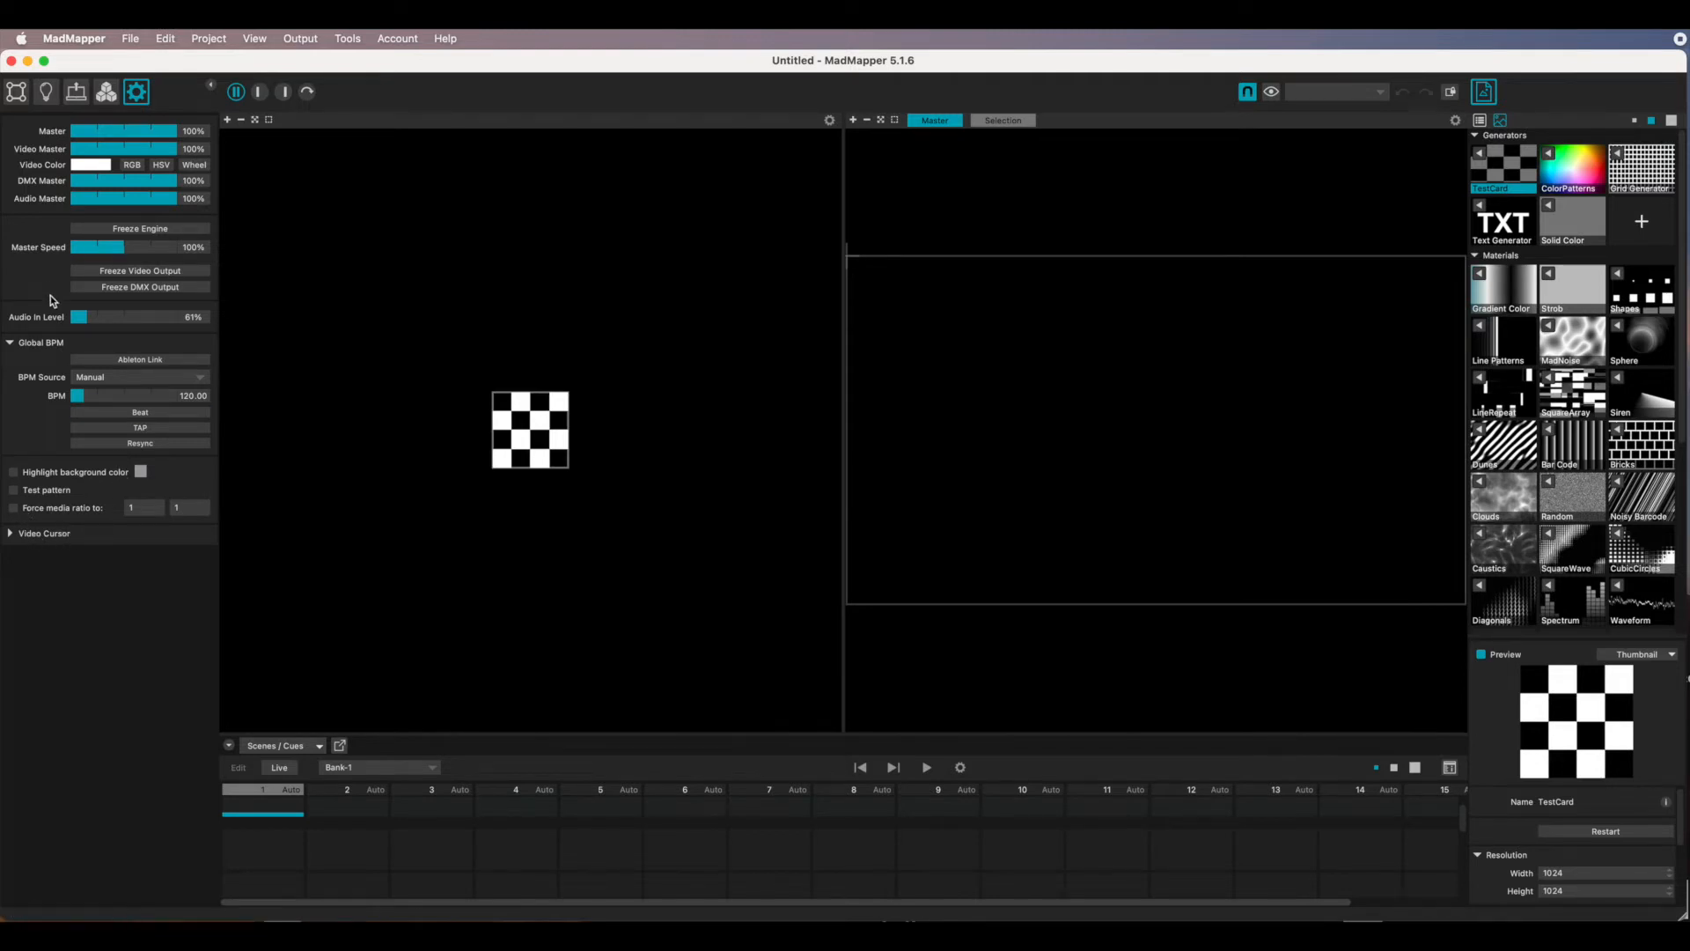
pyautogui.click(18, 97)
# Inspect the settings of Video-Output-1 and add a second video output to the project.
pyautogui.click(80, 99)
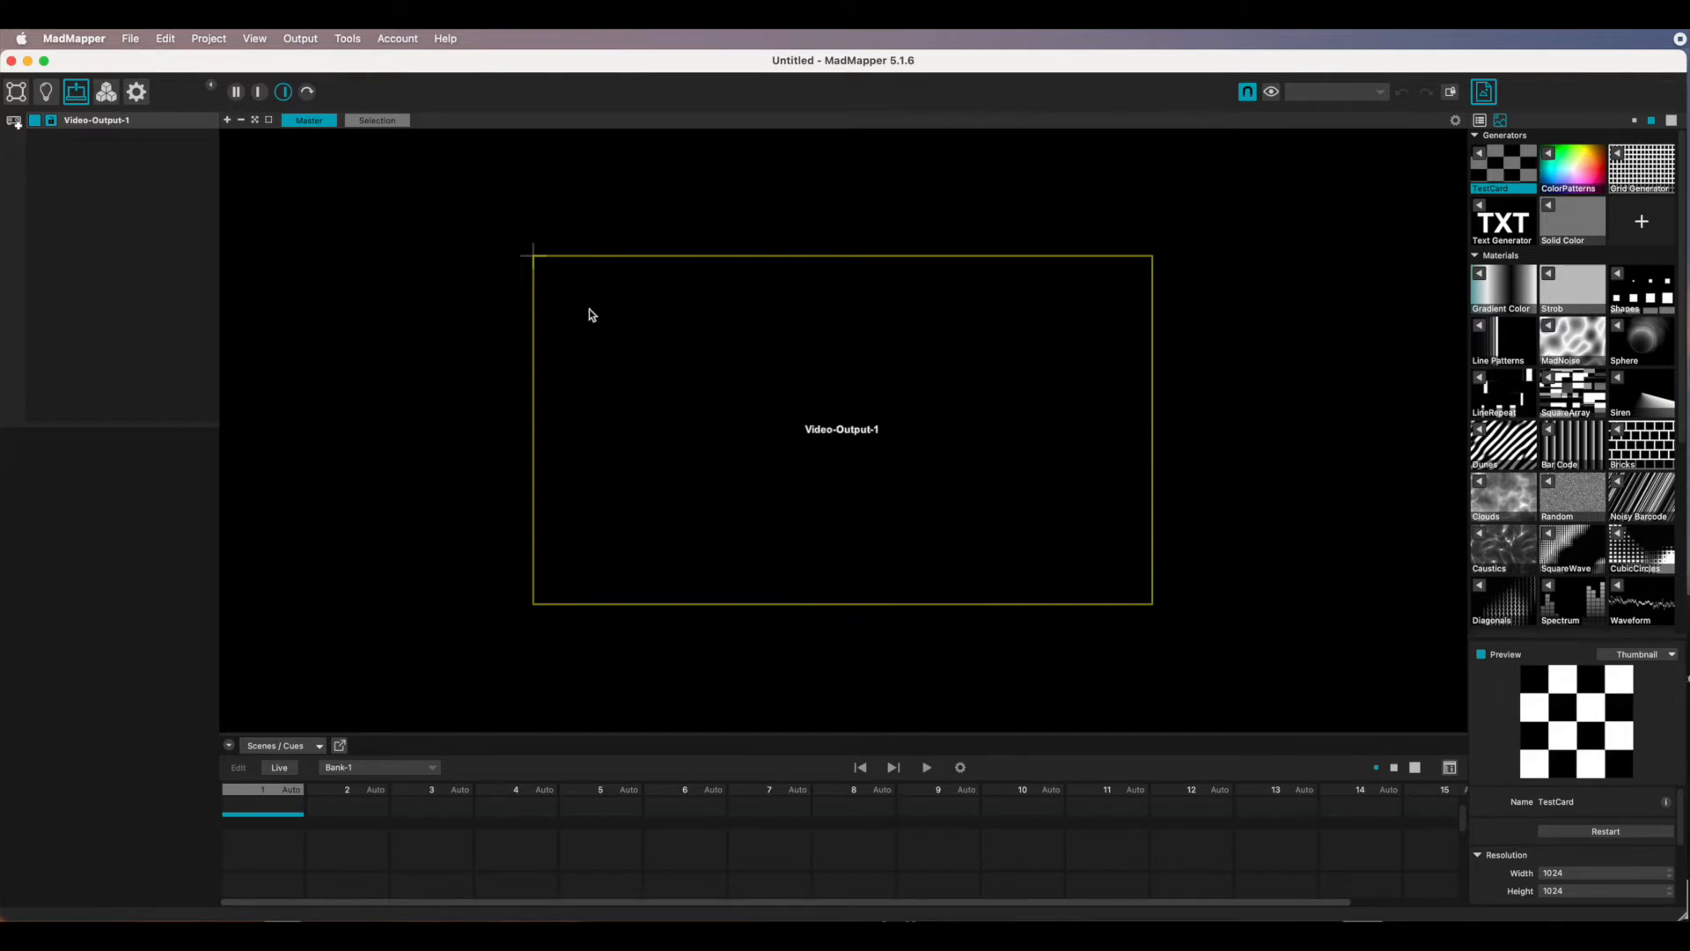
pyautogui.click(91, 120)
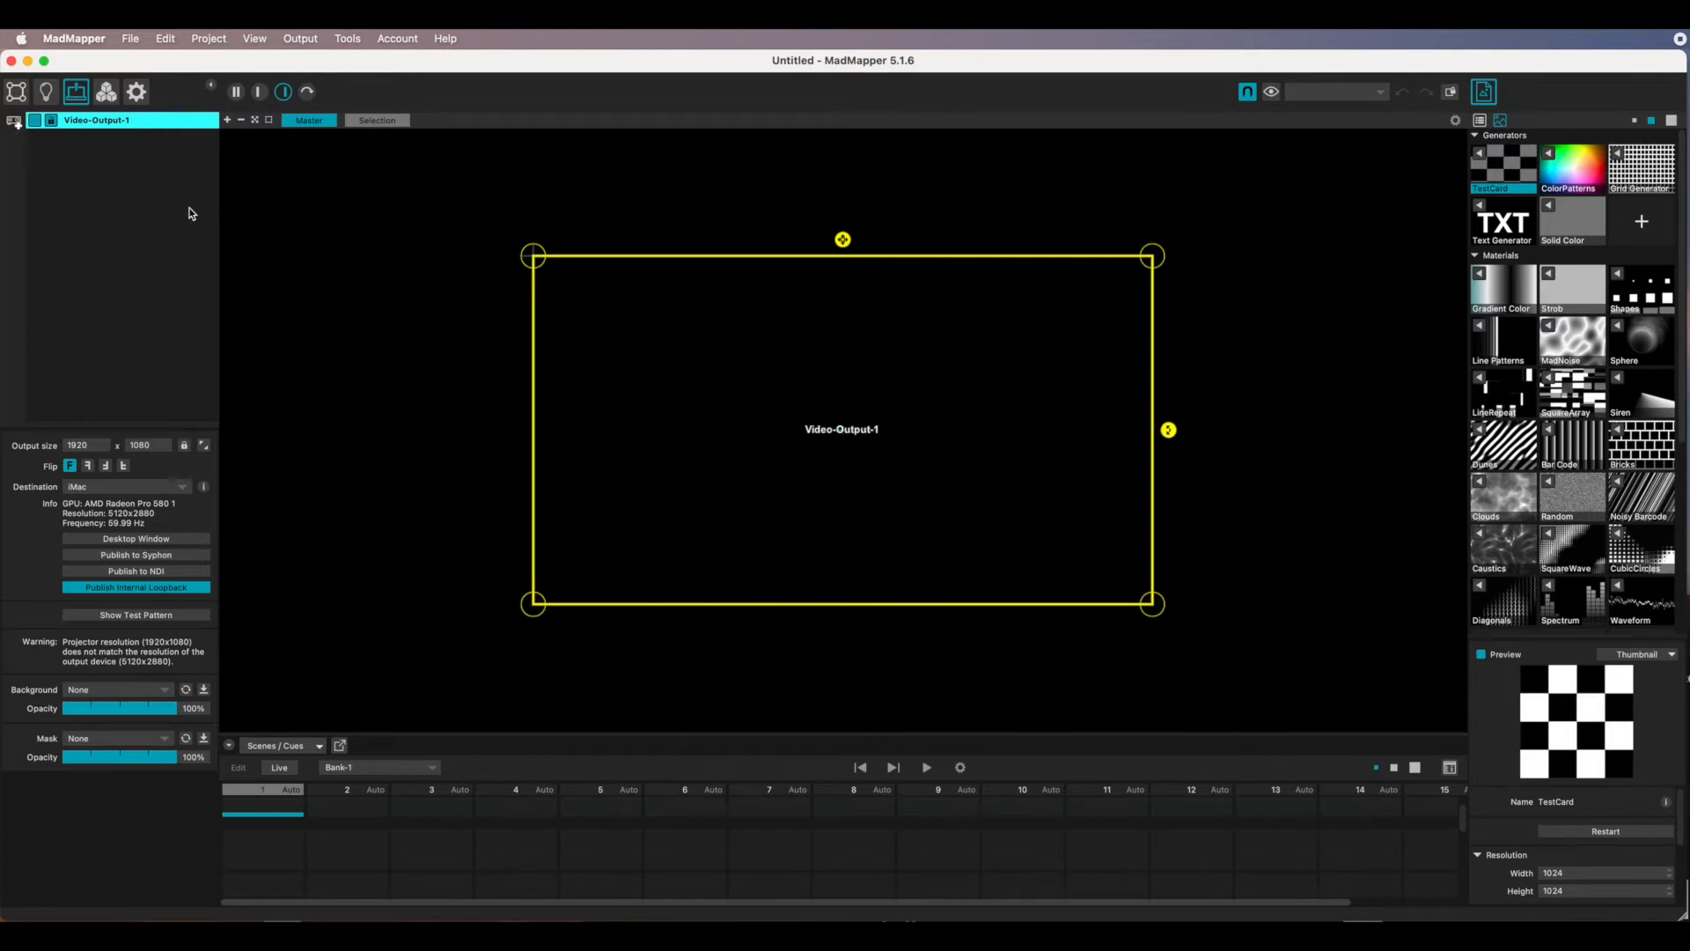
pyautogui.click(14, 123)
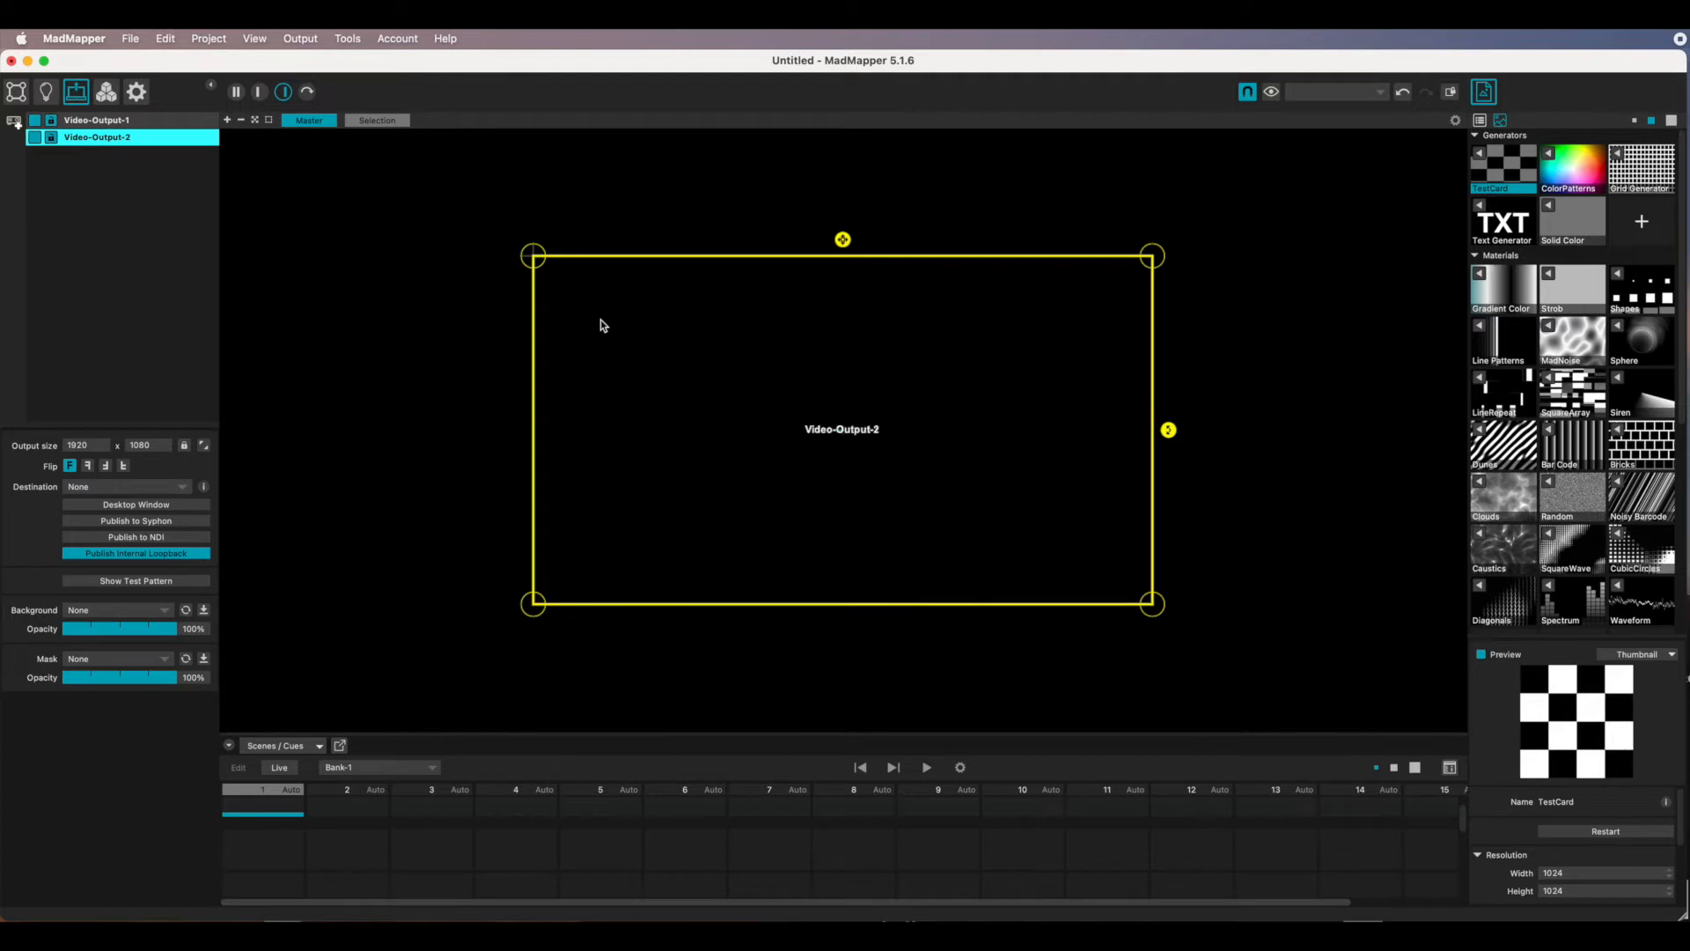
# Return to the surfaces, show the input and output views side by side, and try the zoom and fit controls of each view.
pyautogui.click(23, 99)
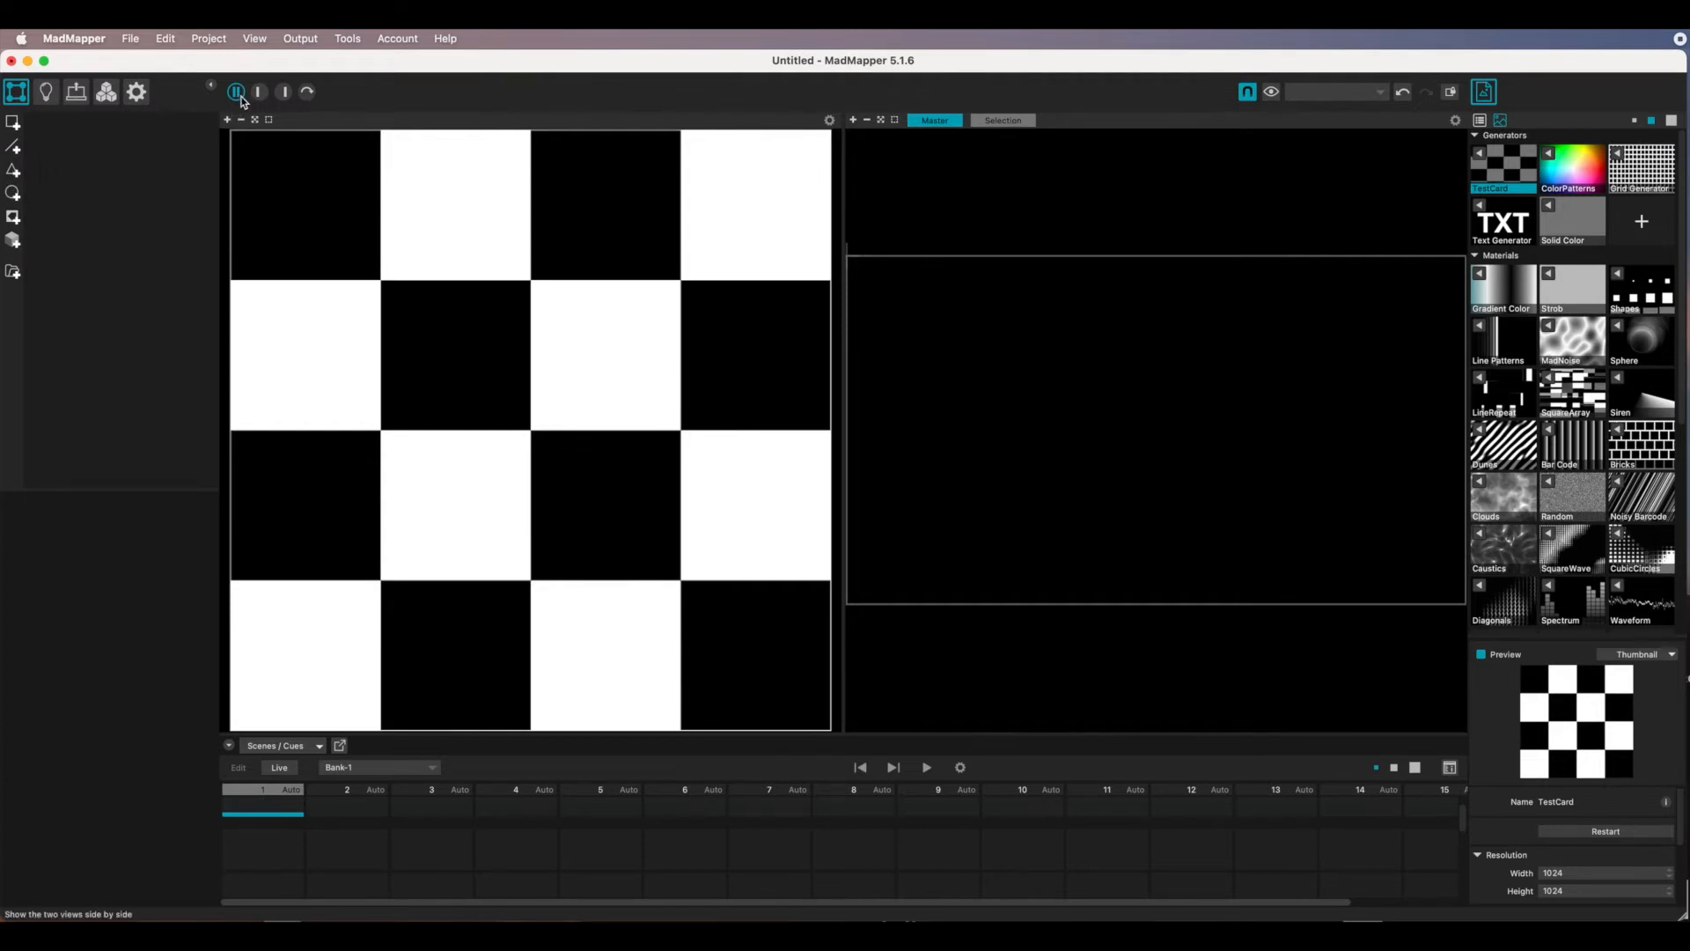
pyautogui.click(236, 94)
pyautogui.click(242, 120)
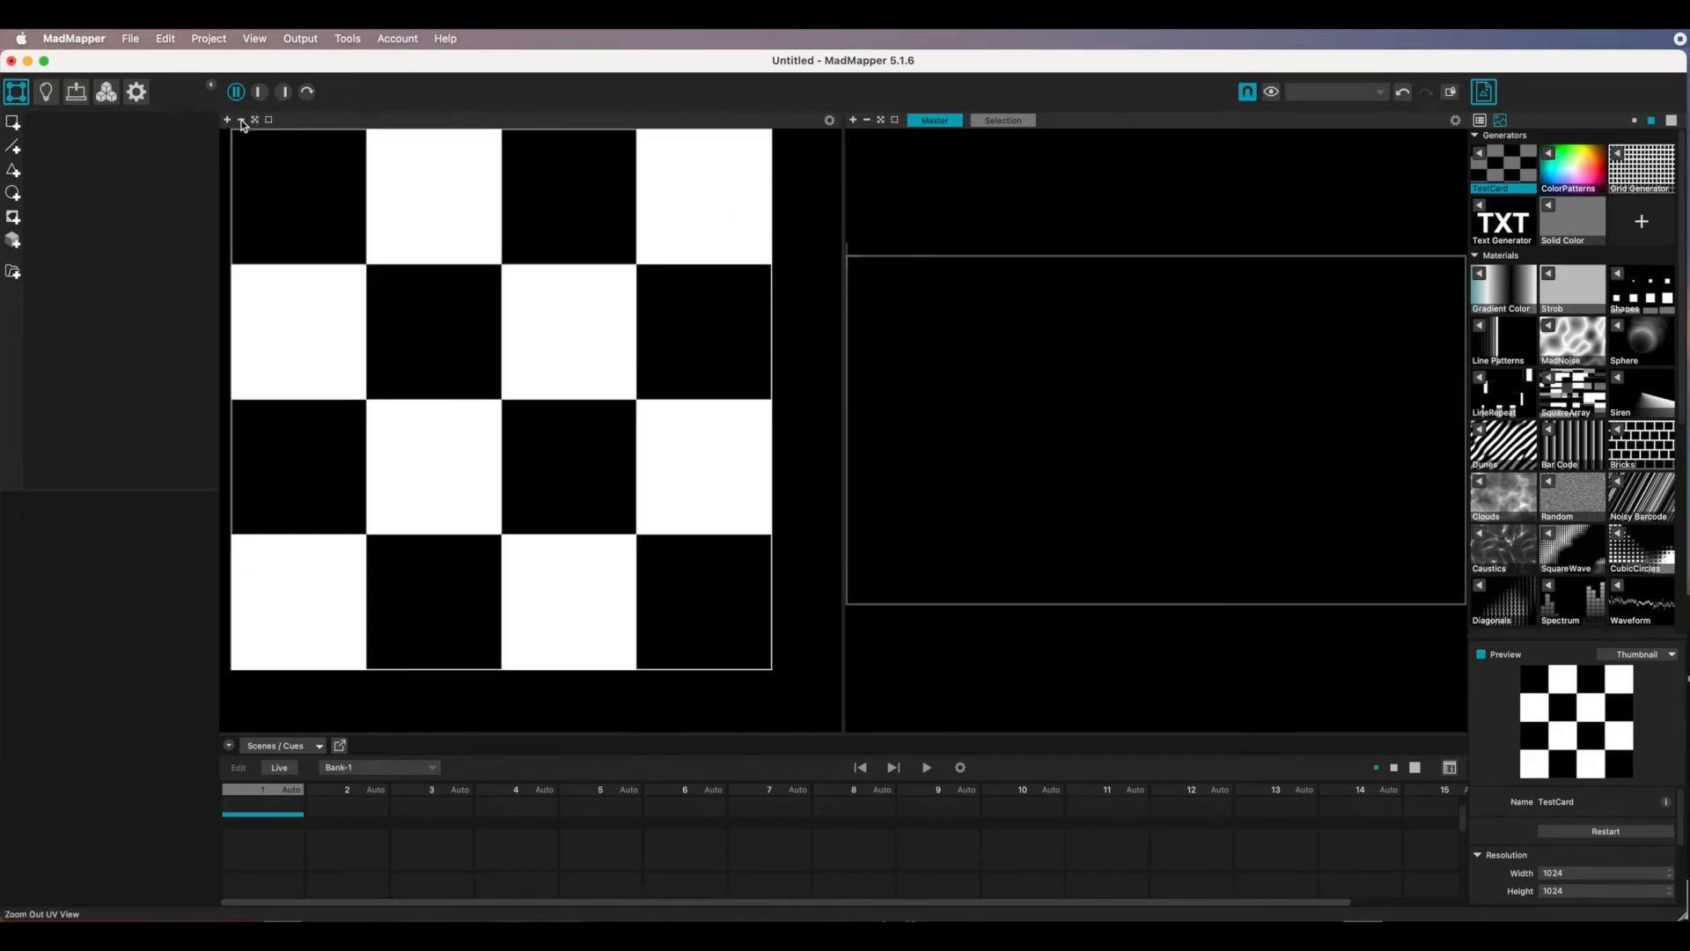
pyautogui.click(241, 121)
pyautogui.click(255, 120)
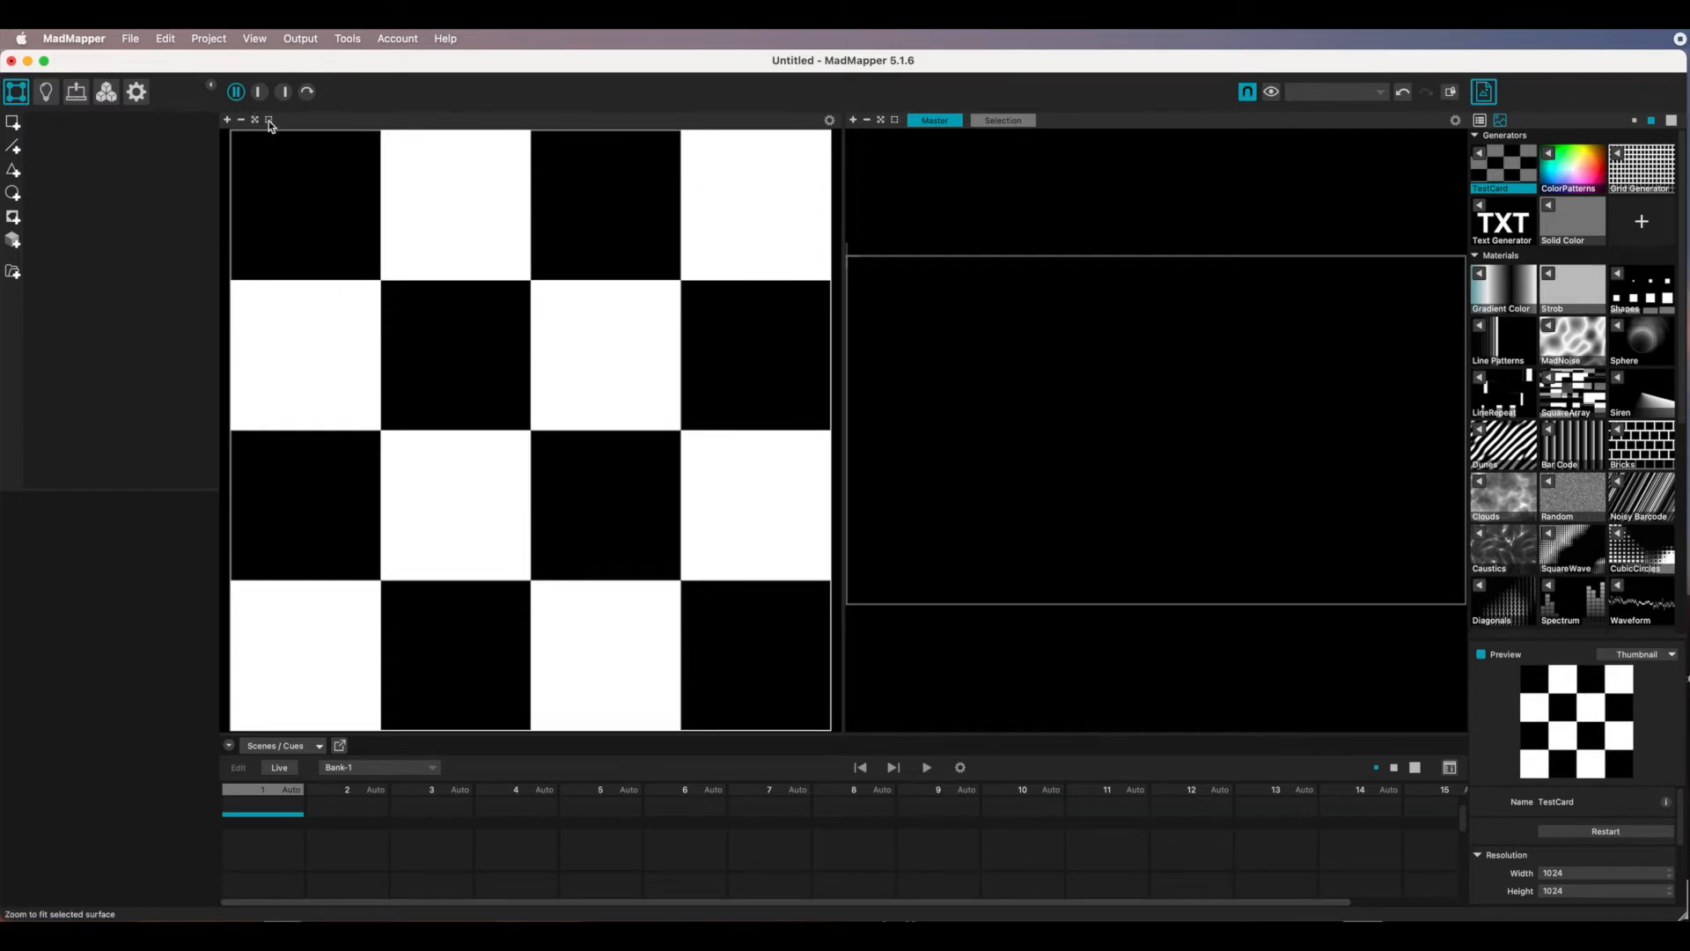
pyautogui.click(865, 121)
pyautogui.click(851, 122)
pyautogui.click(868, 123)
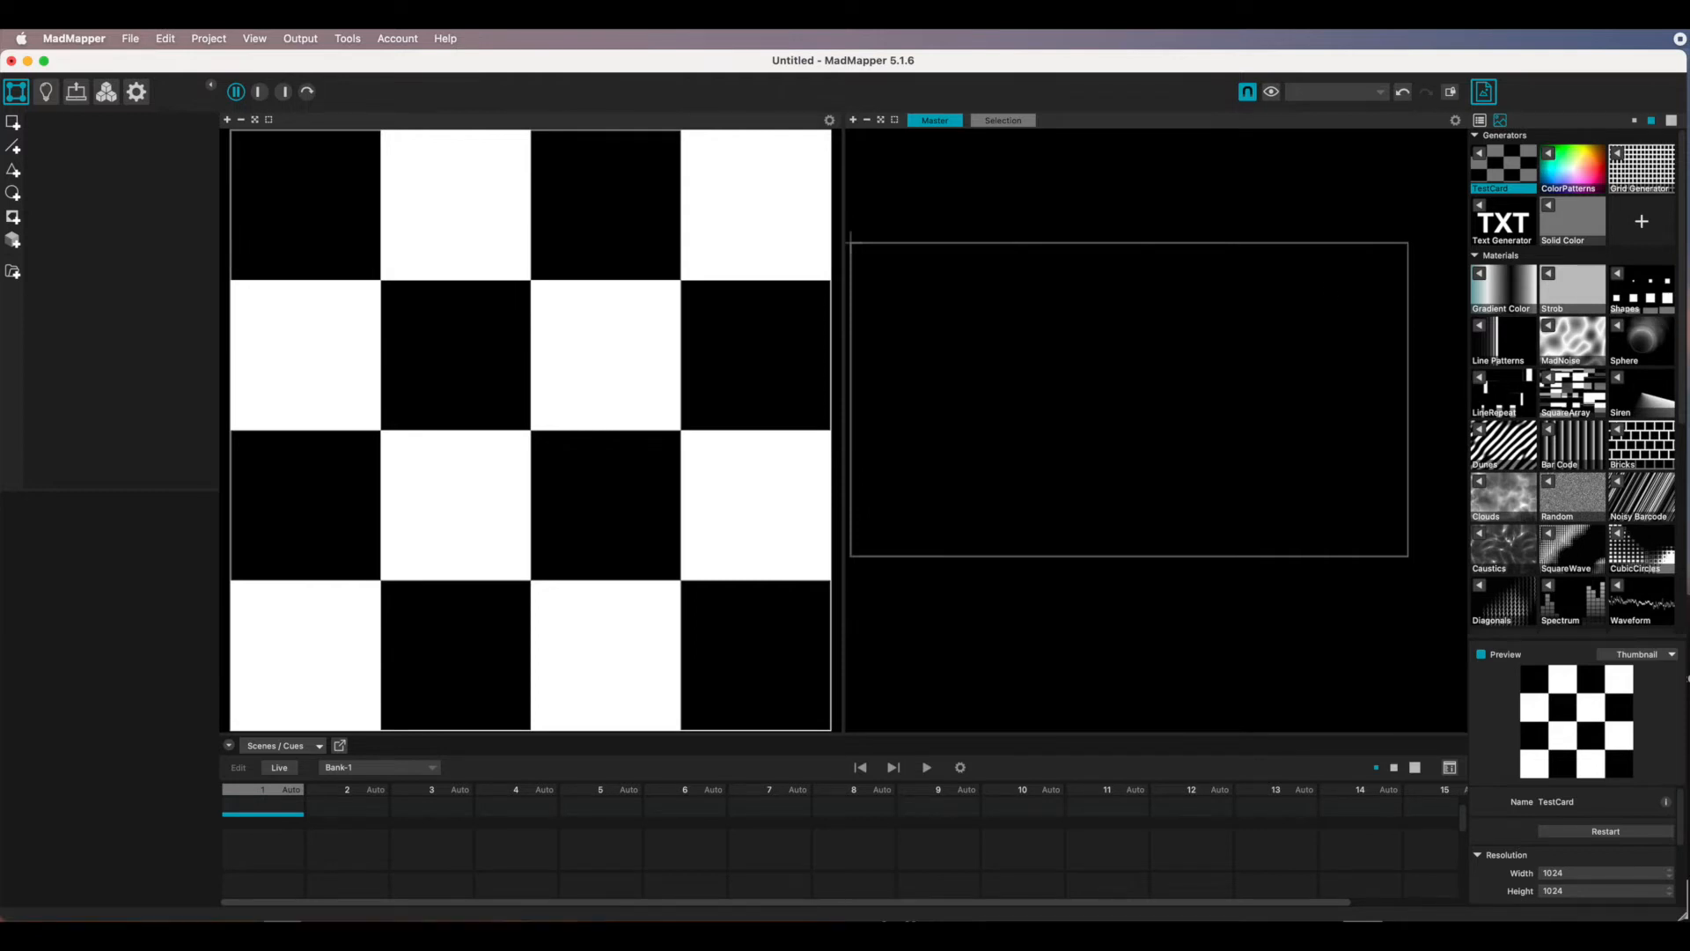
# Browse the generators and materials, and show the Control List in place of the Scenes / Cues.
pyautogui.moveTo(1682, 376)
pyautogui.mouseDown()
pyautogui.moveTo(1649, 596)
pyautogui.moveTo(1657, 364)
pyautogui.mouseUp()
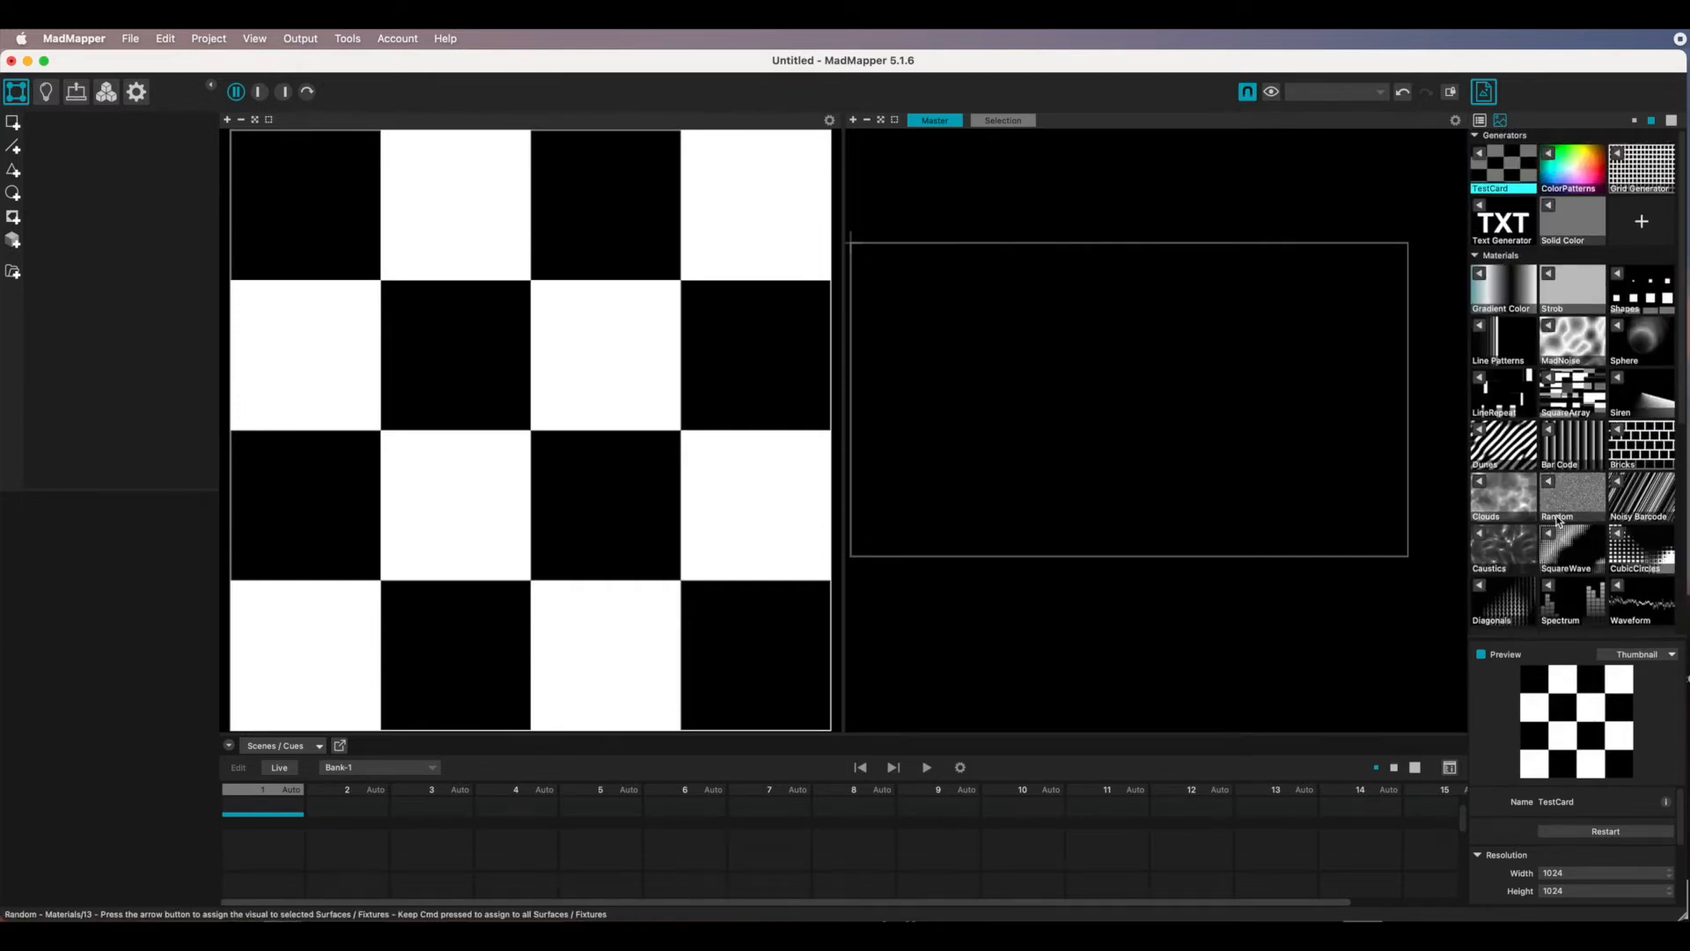
pyautogui.moveTo(1682, 292); pyautogui.dragTo(1647, 252)
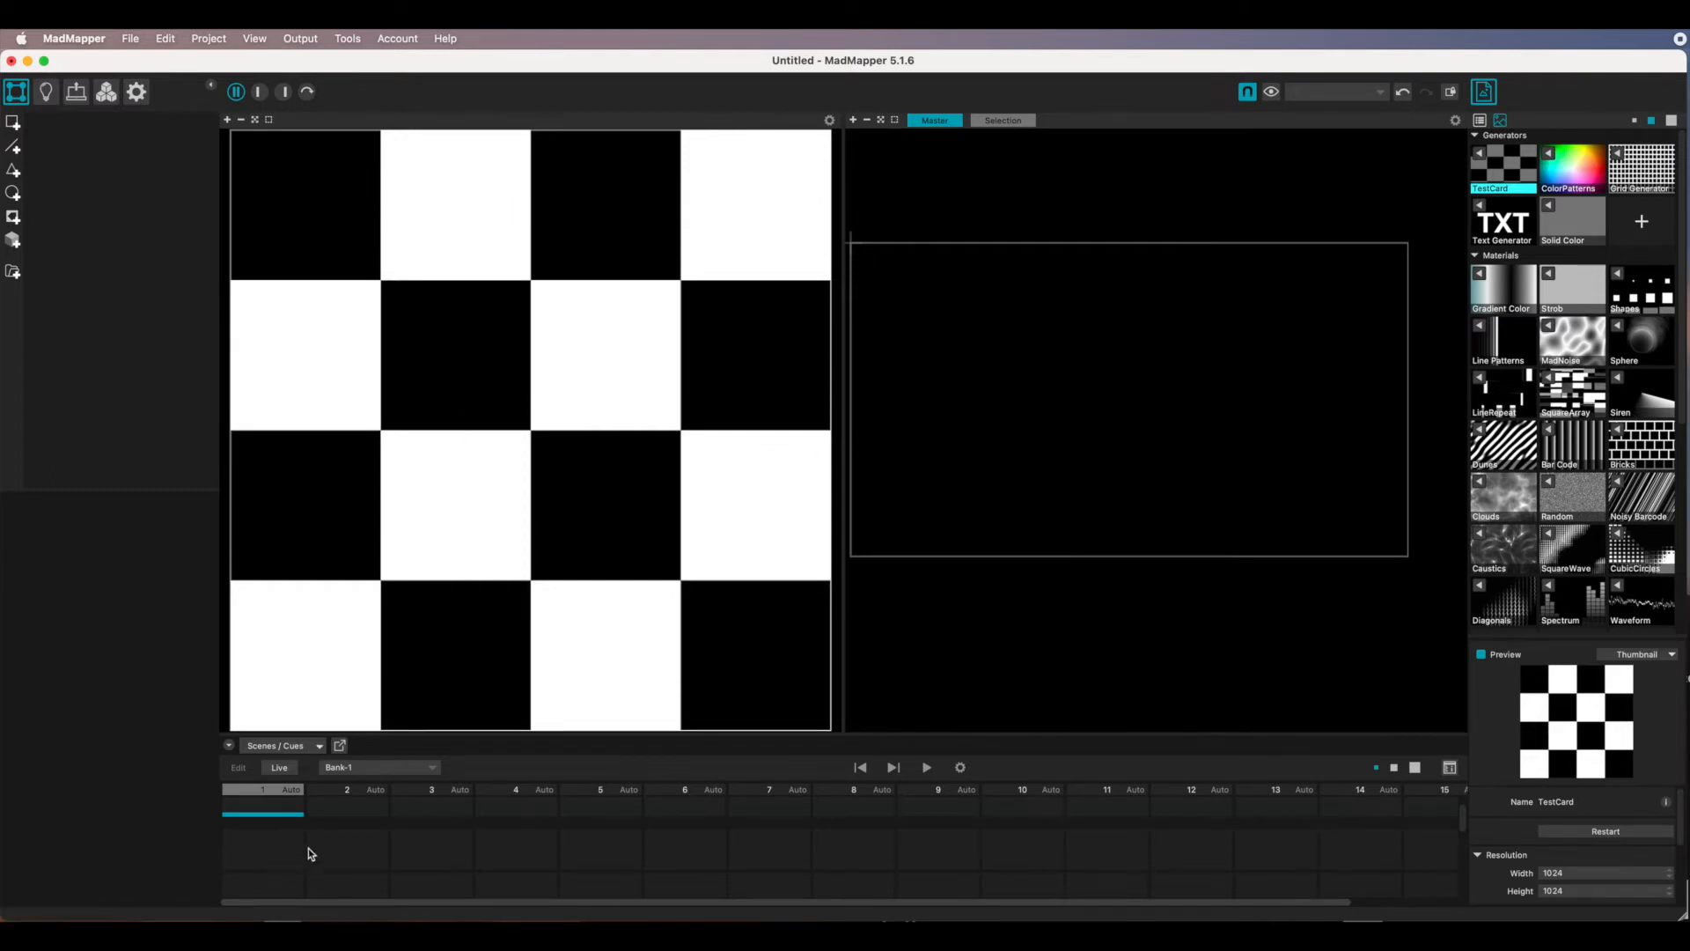
pyautogui.click(319, 750)
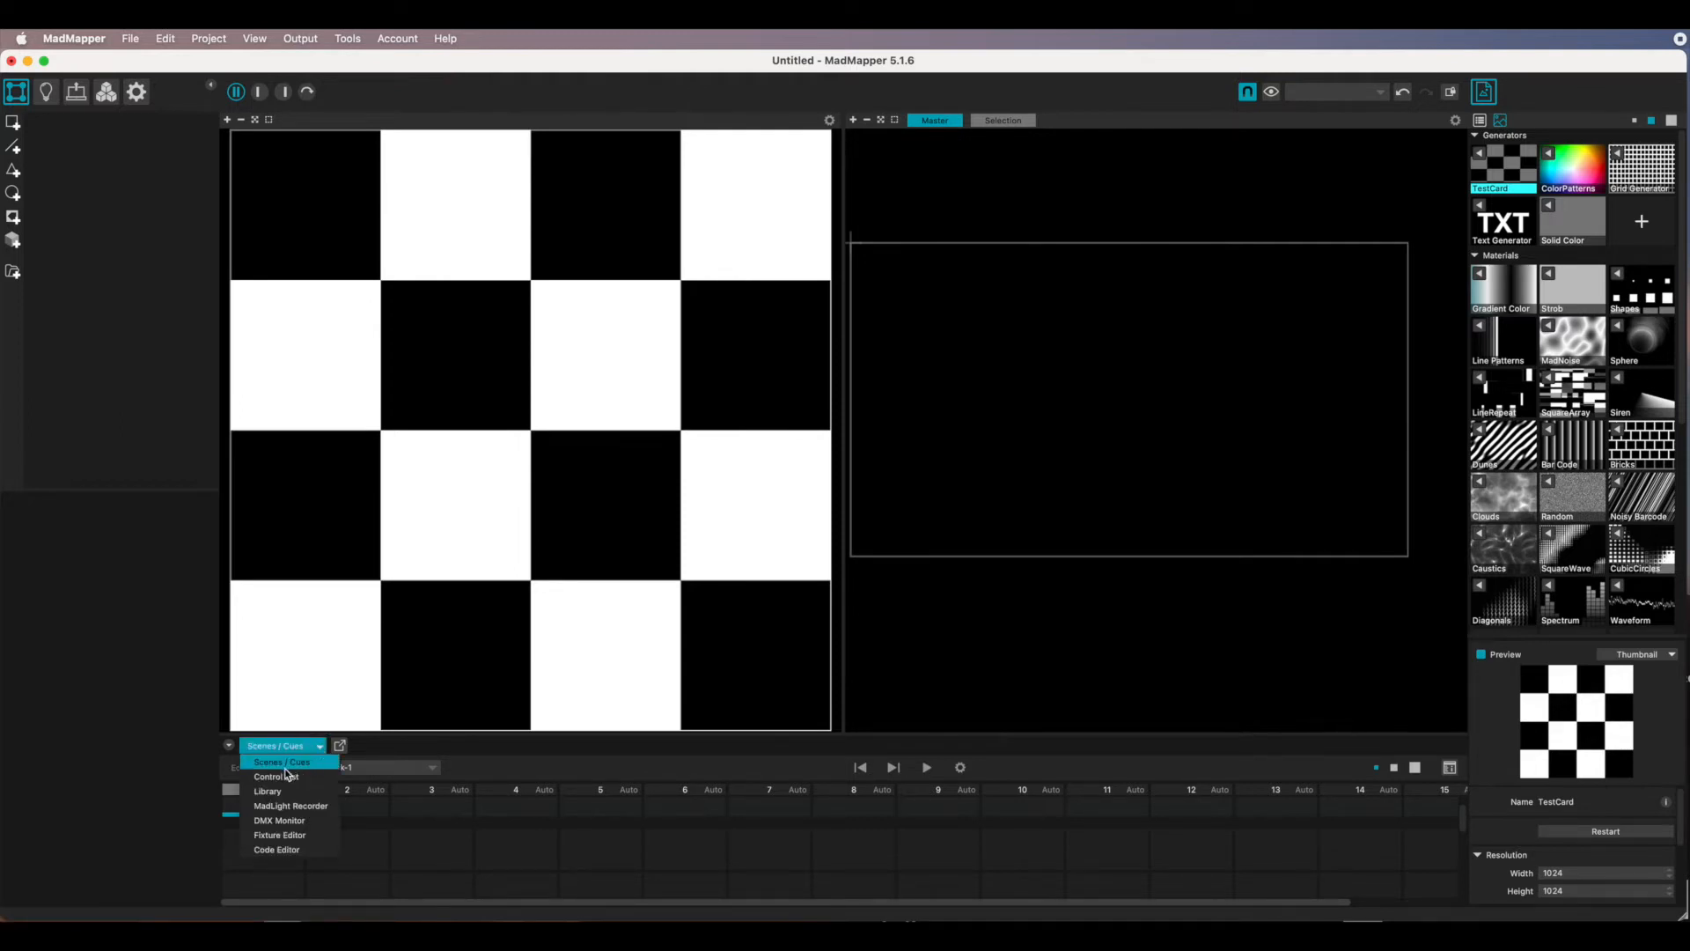
pyautogui.click(298, 778)
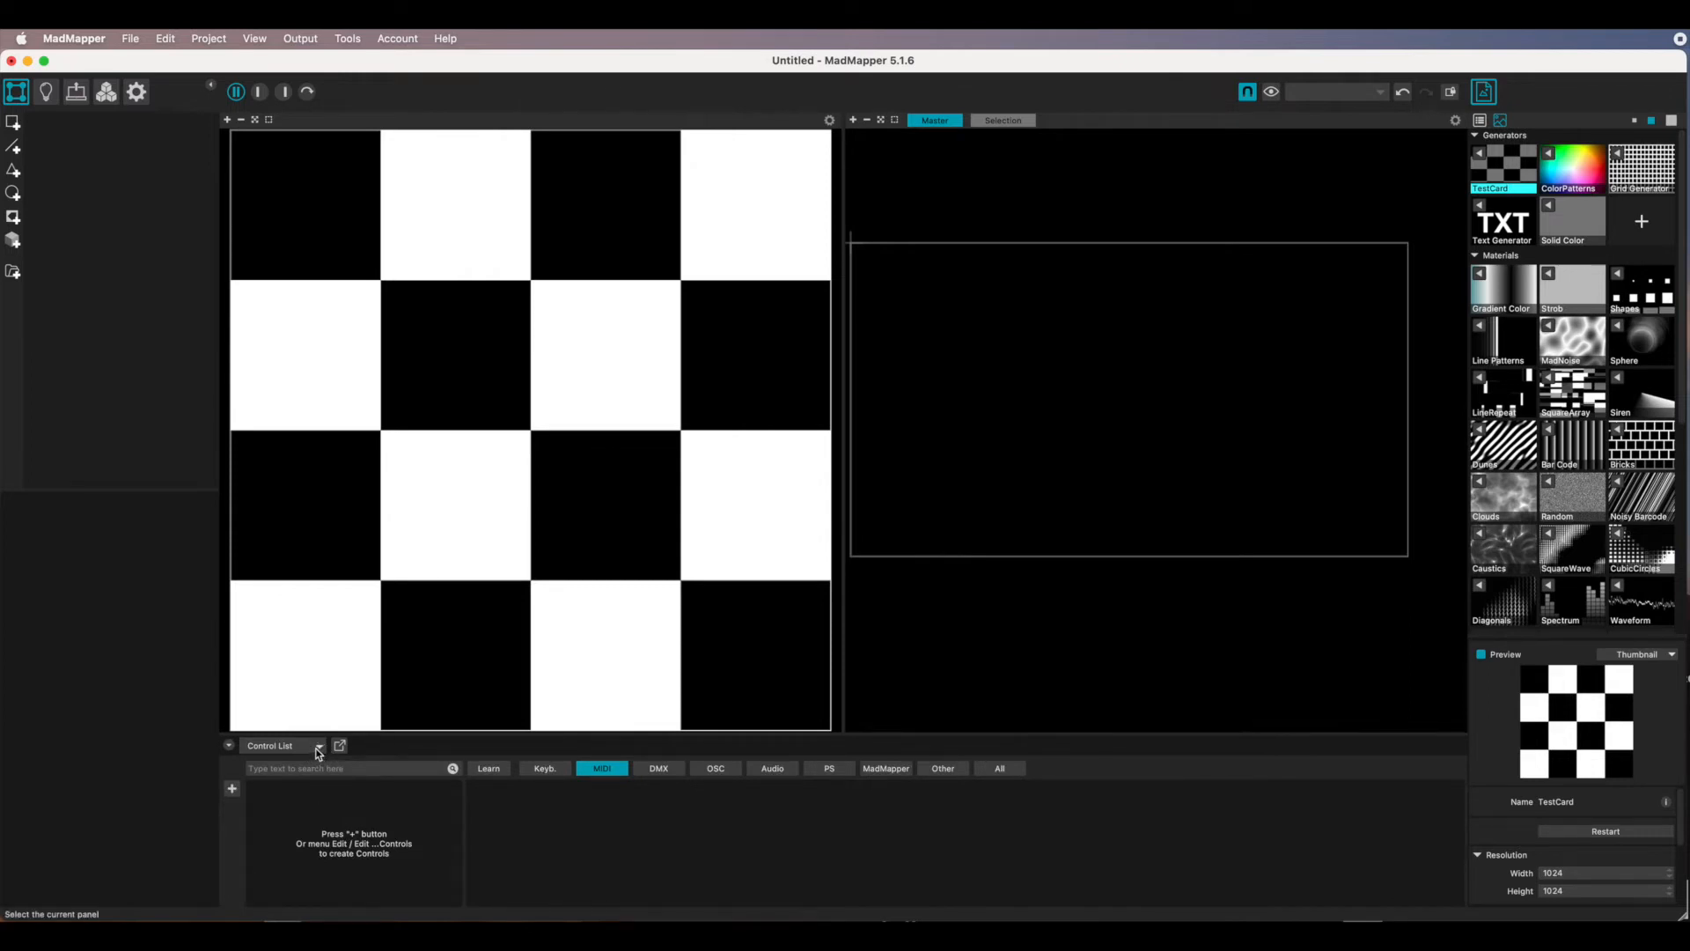
# Look through the Library, the MadLight Recorder and the Fixture Editor in place of the Control List.
pyautogui.click(319, 748)
pyautogui.click(288, 789)
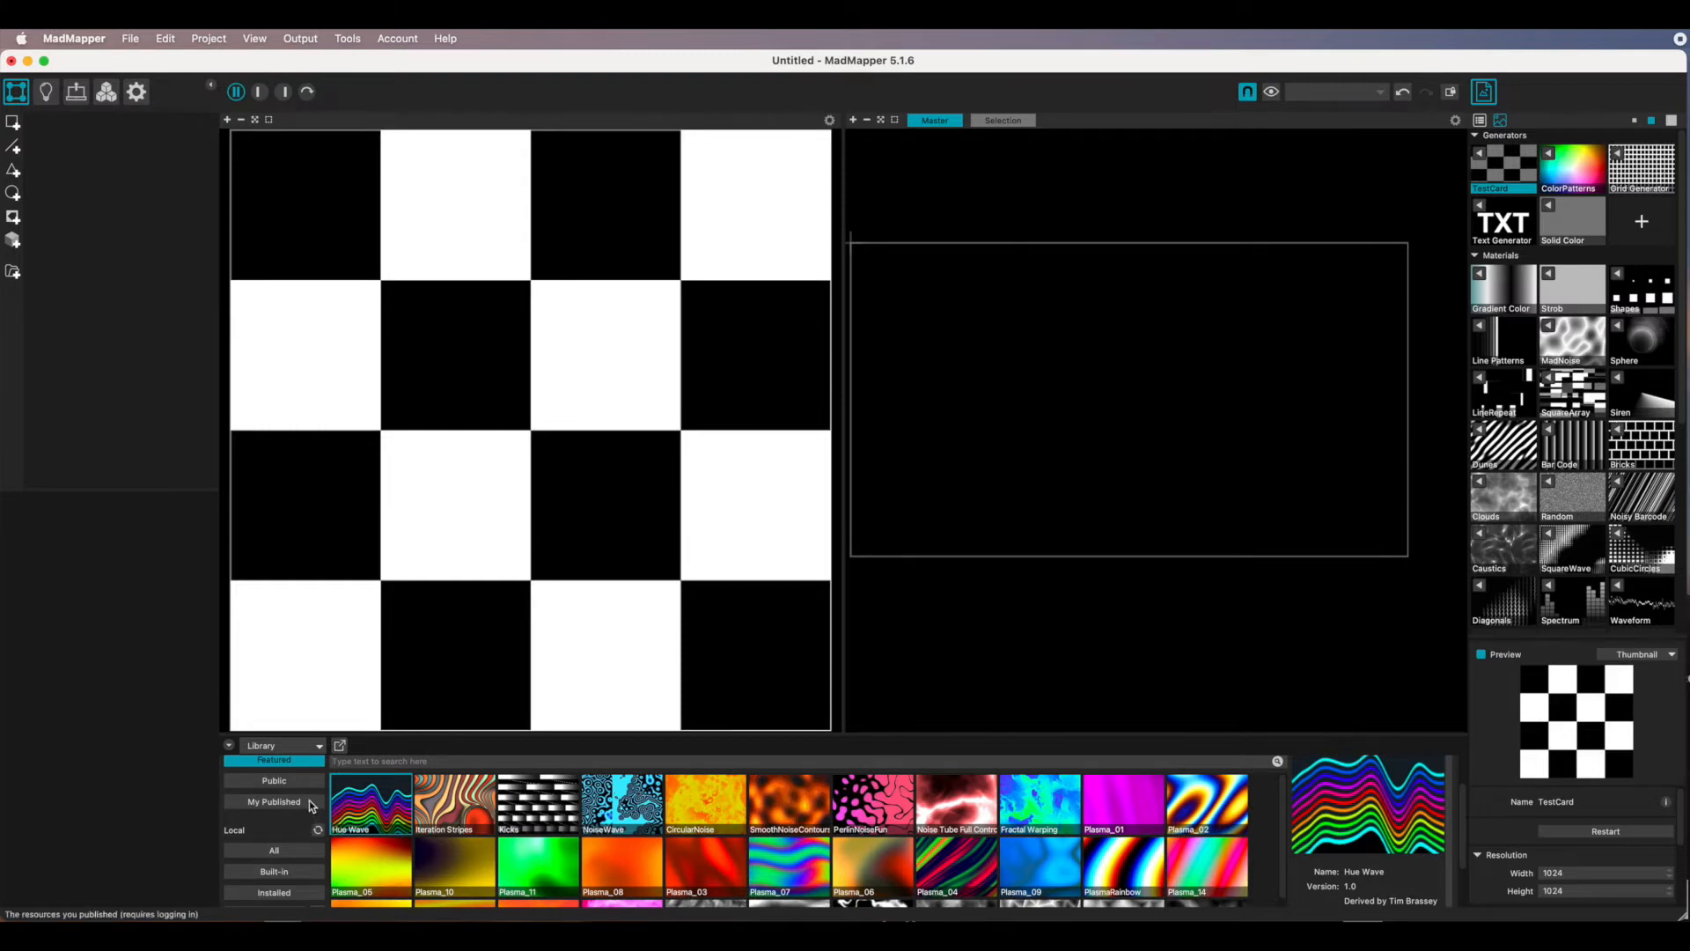
pyautogui.click(315, 745)
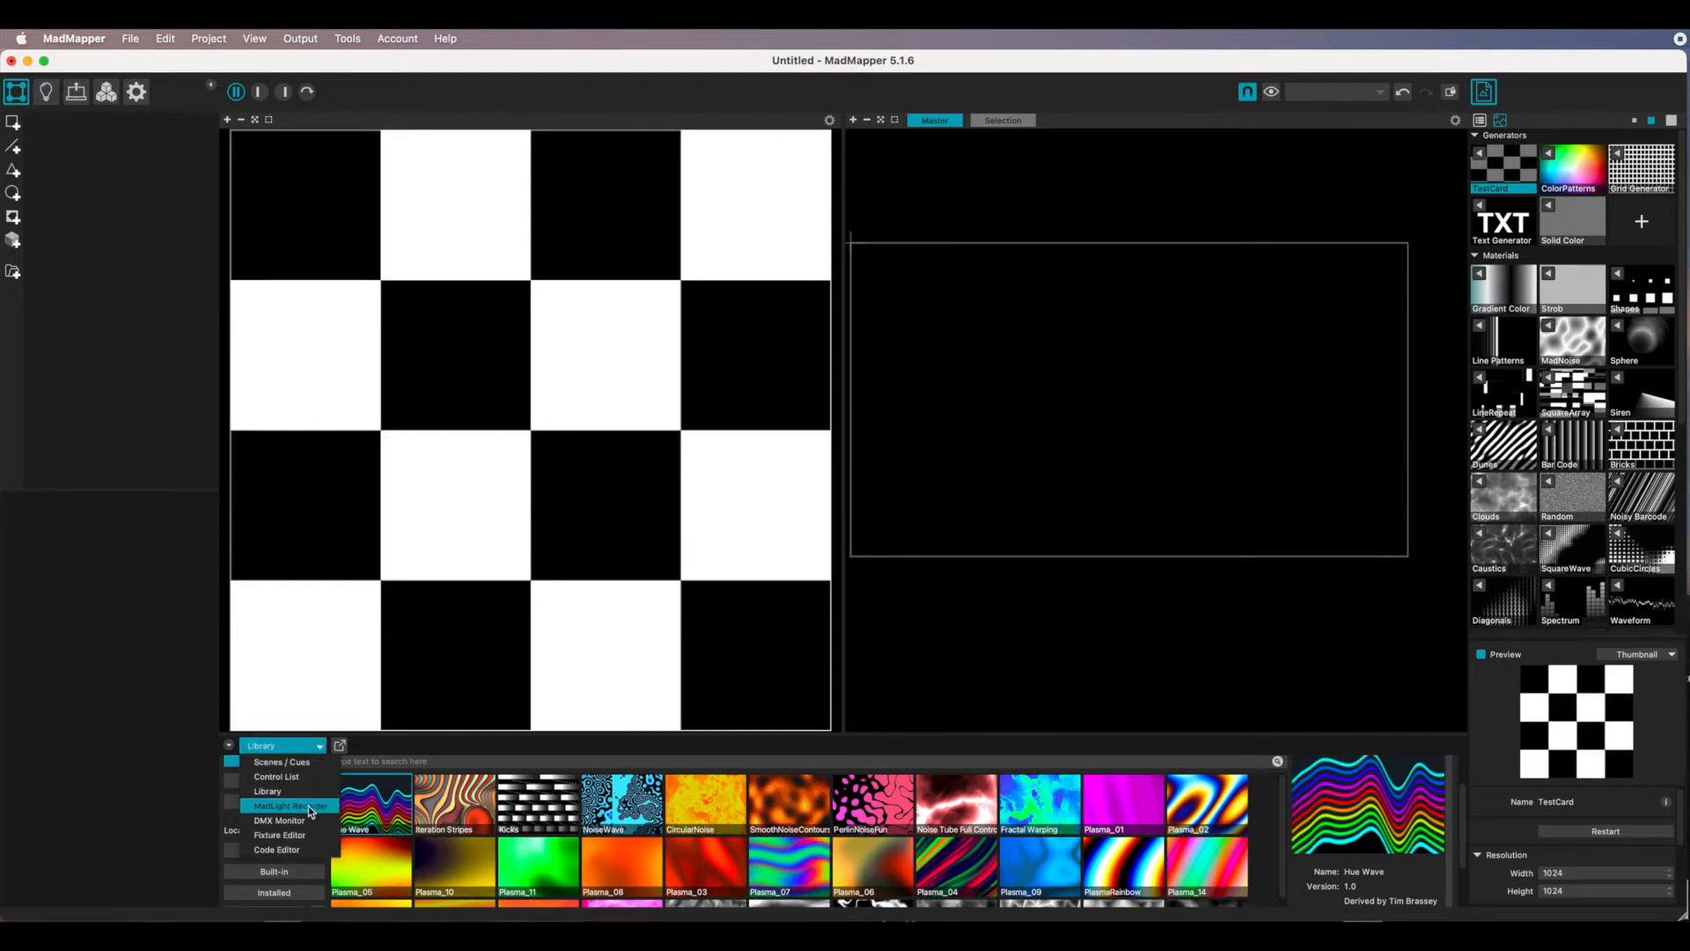
pyautogui.click(310, 806)
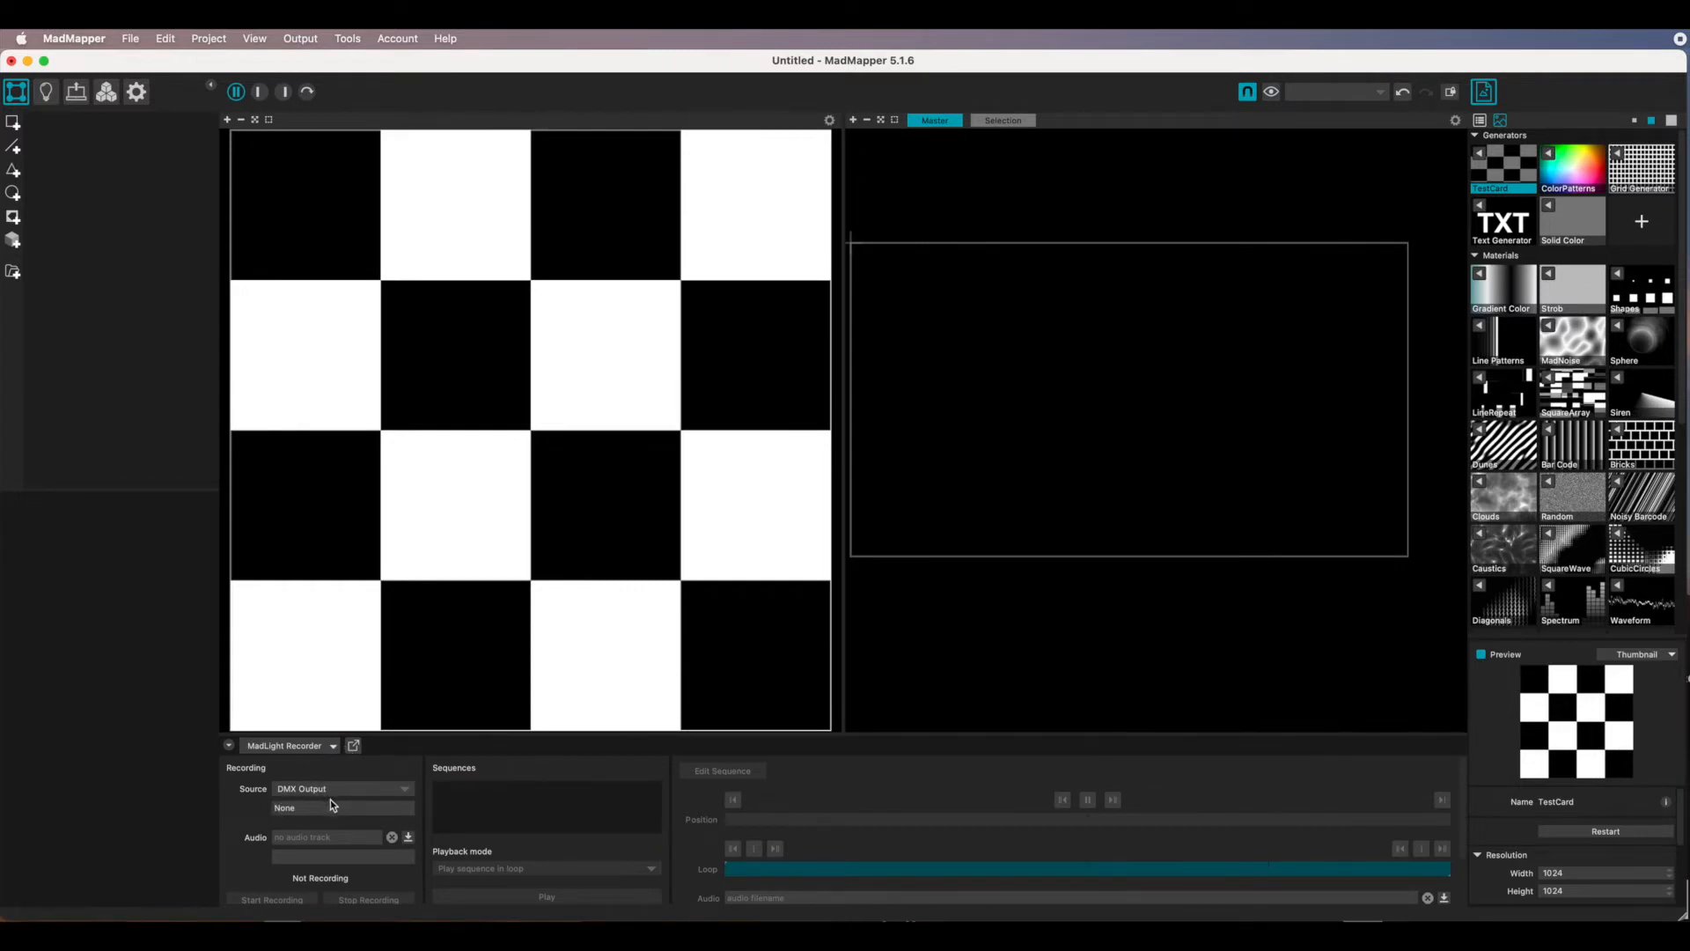
pyautogui.click(327, 747)
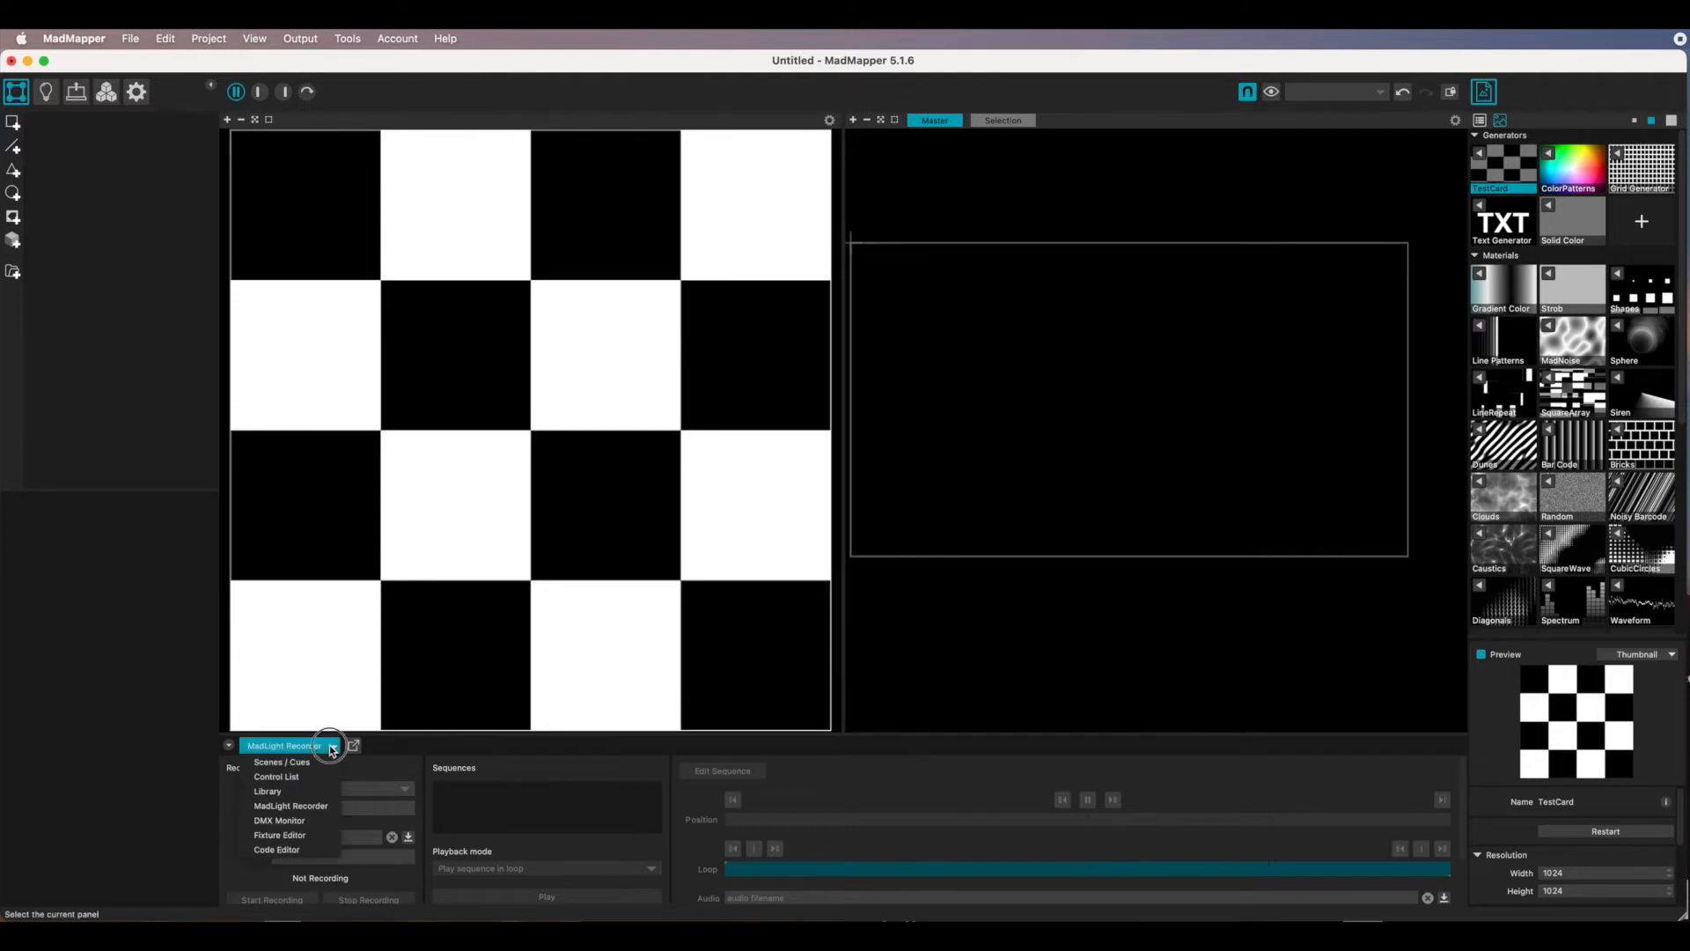
pyautogui.click(298, 839)
# Show the Code Editor, check which kinds of code it can create, and return to the Scenes / Cues.
pyautogui.click(318, 747)
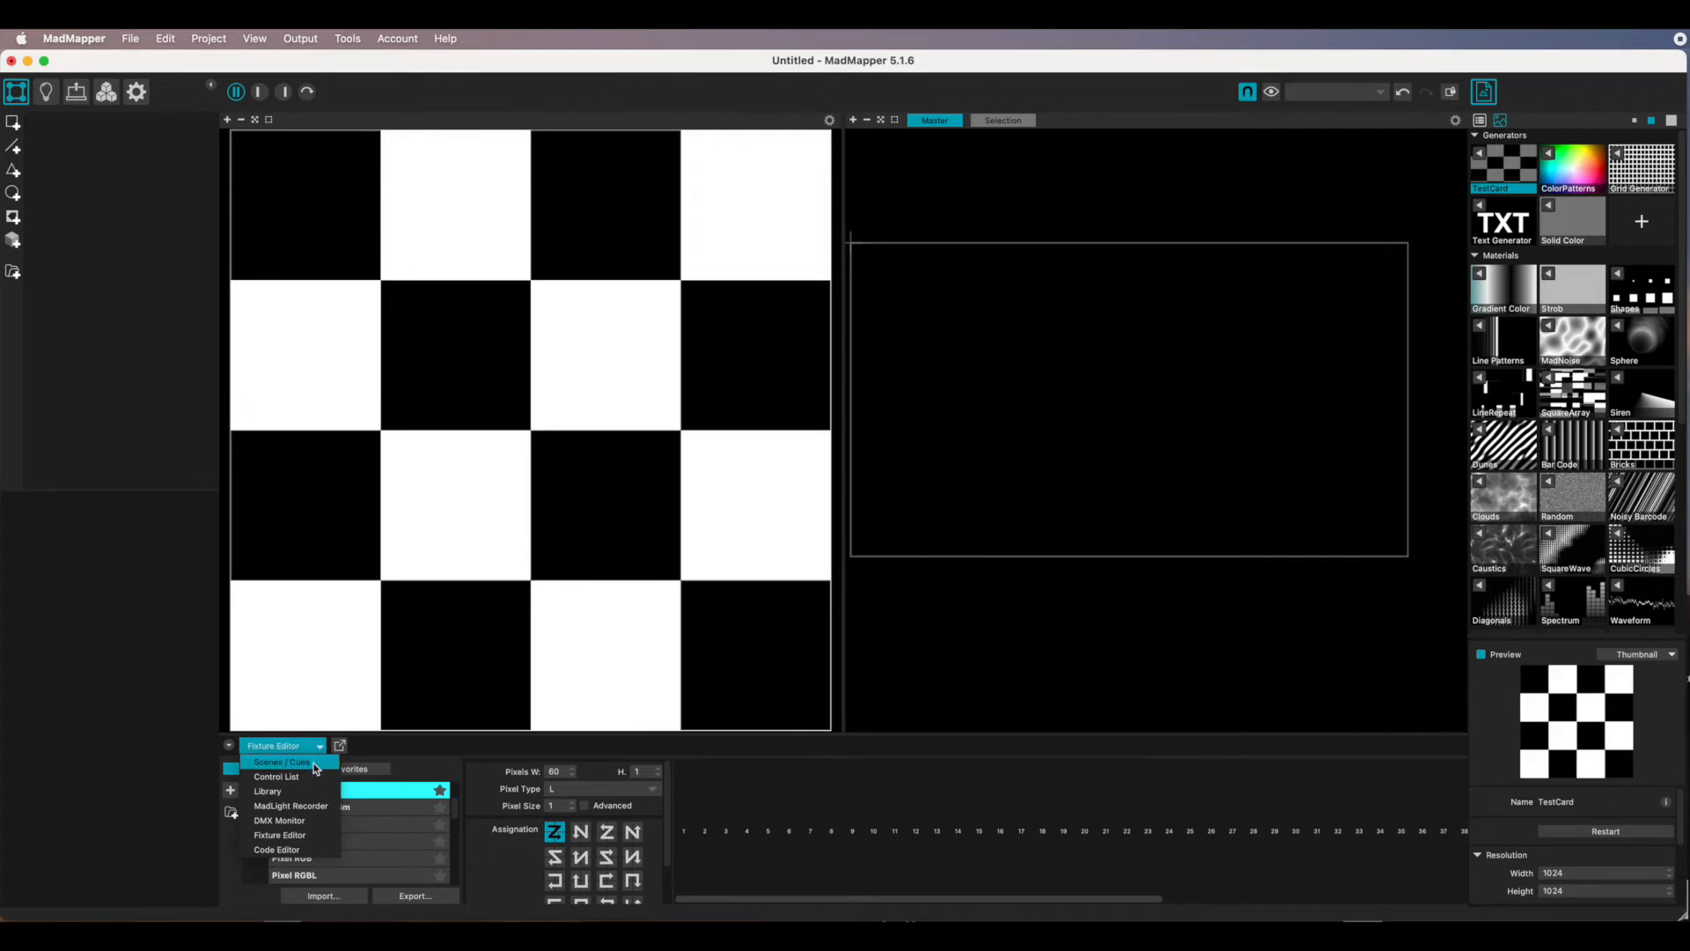
pyautogui.click(296, 850)
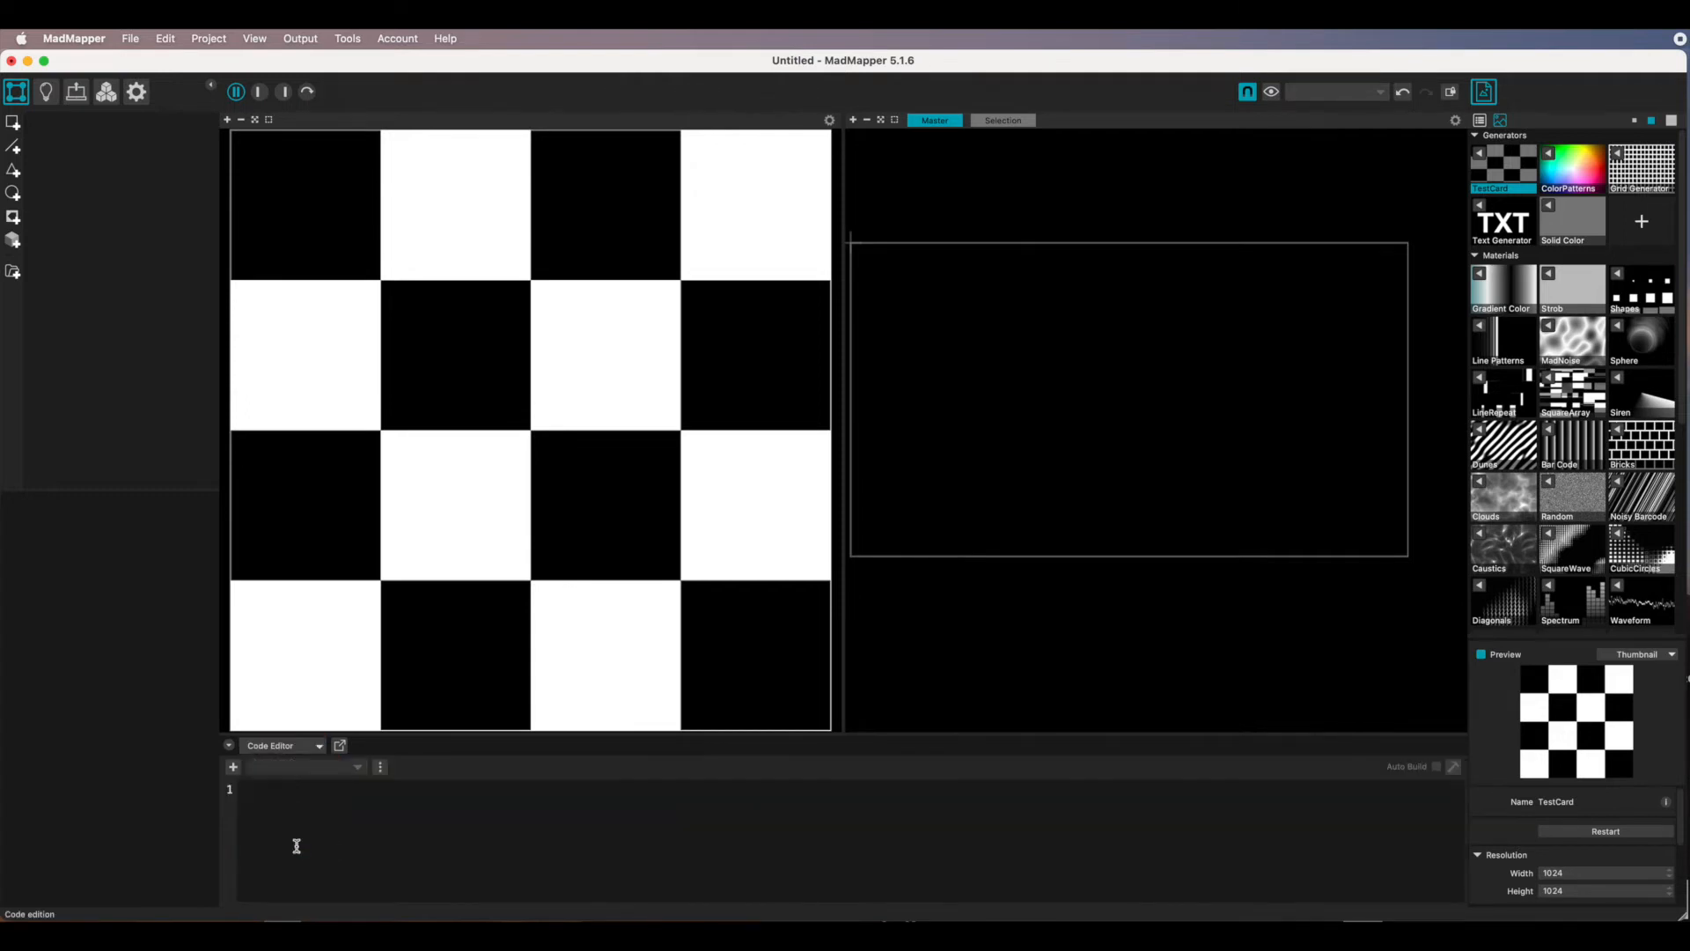
pyautogui.click(233, 767)
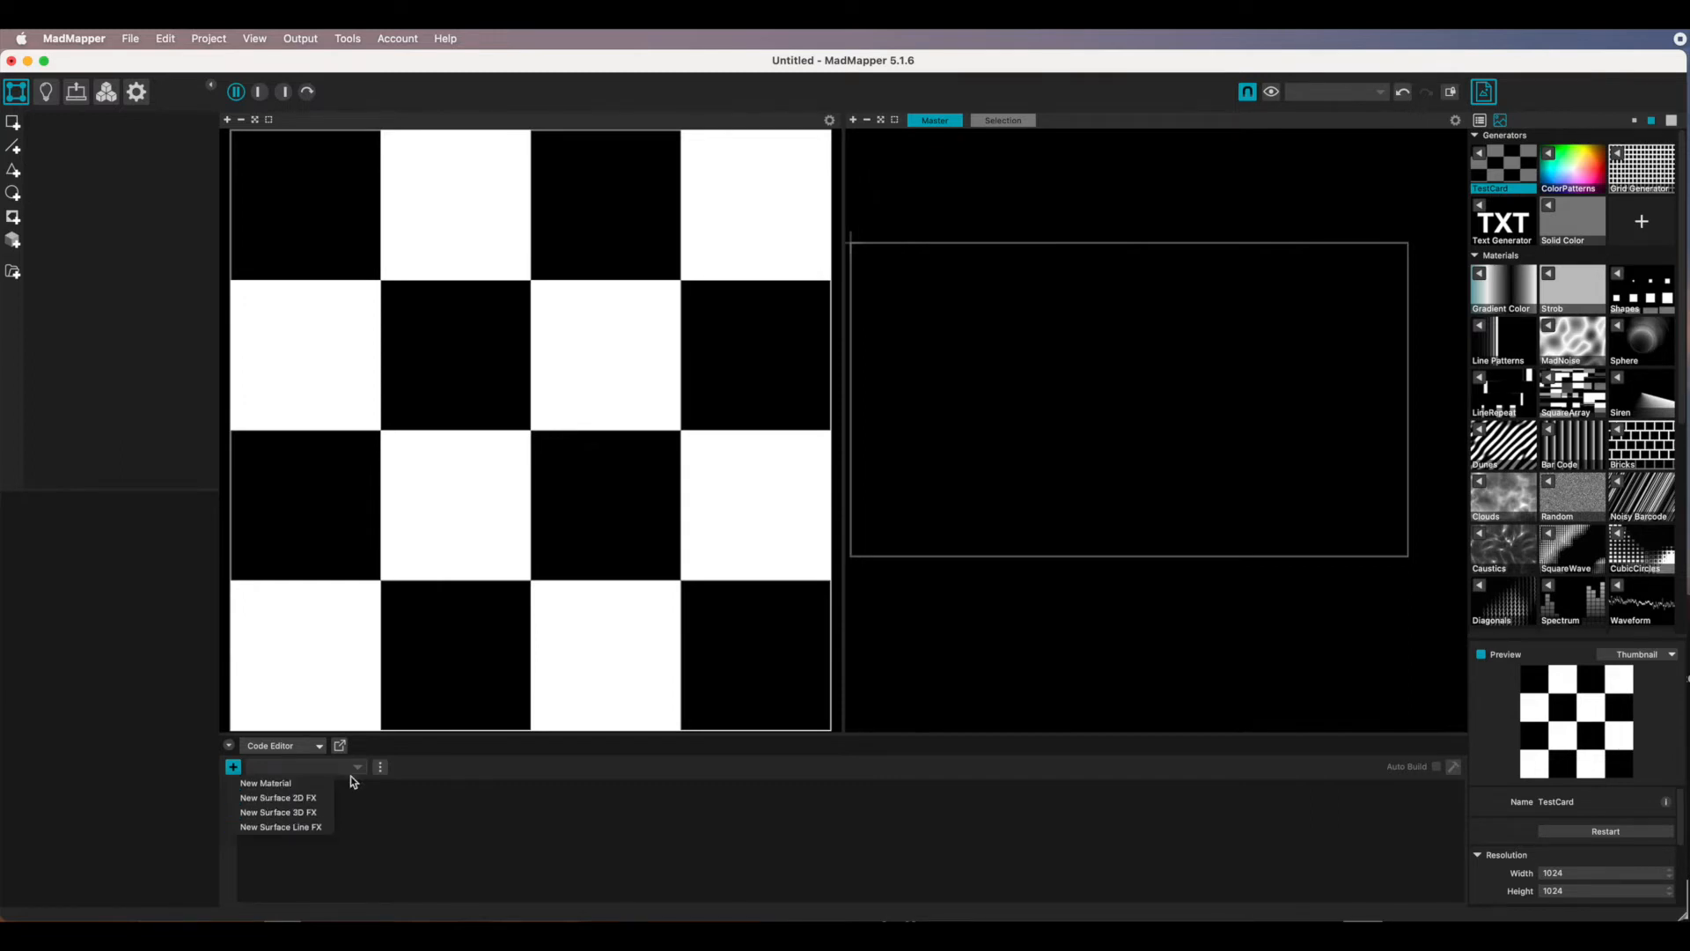
pyautogui.click(317, 748)
pyautogui.click(315, 750)
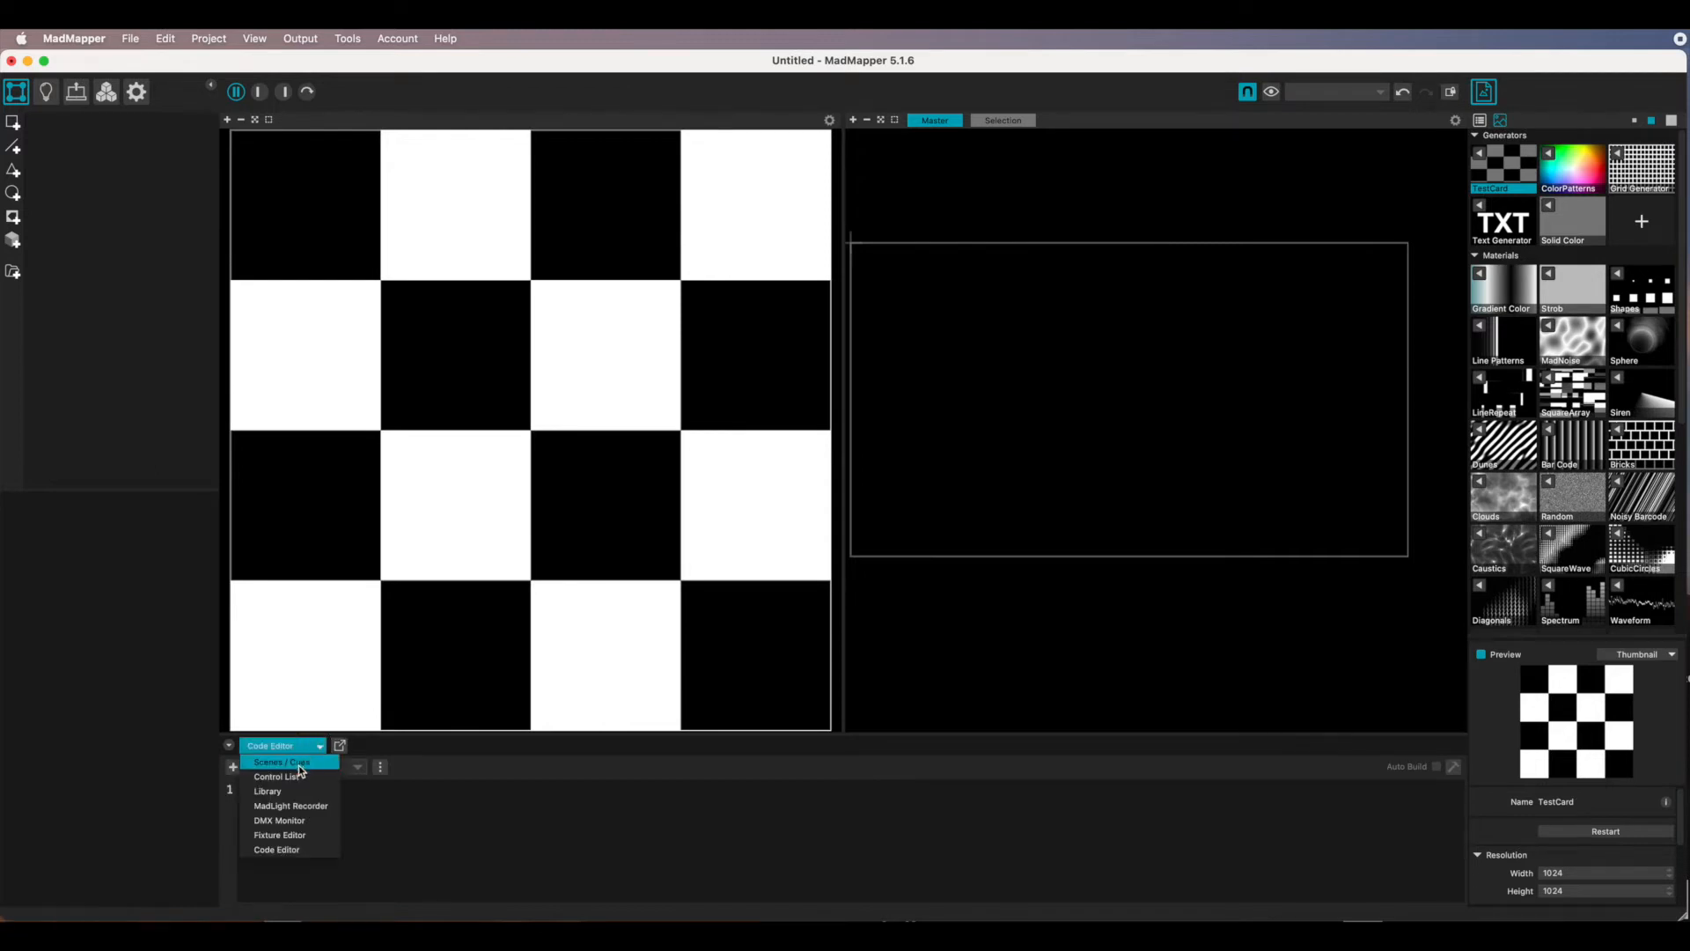
pyautogui.click(292, 774)
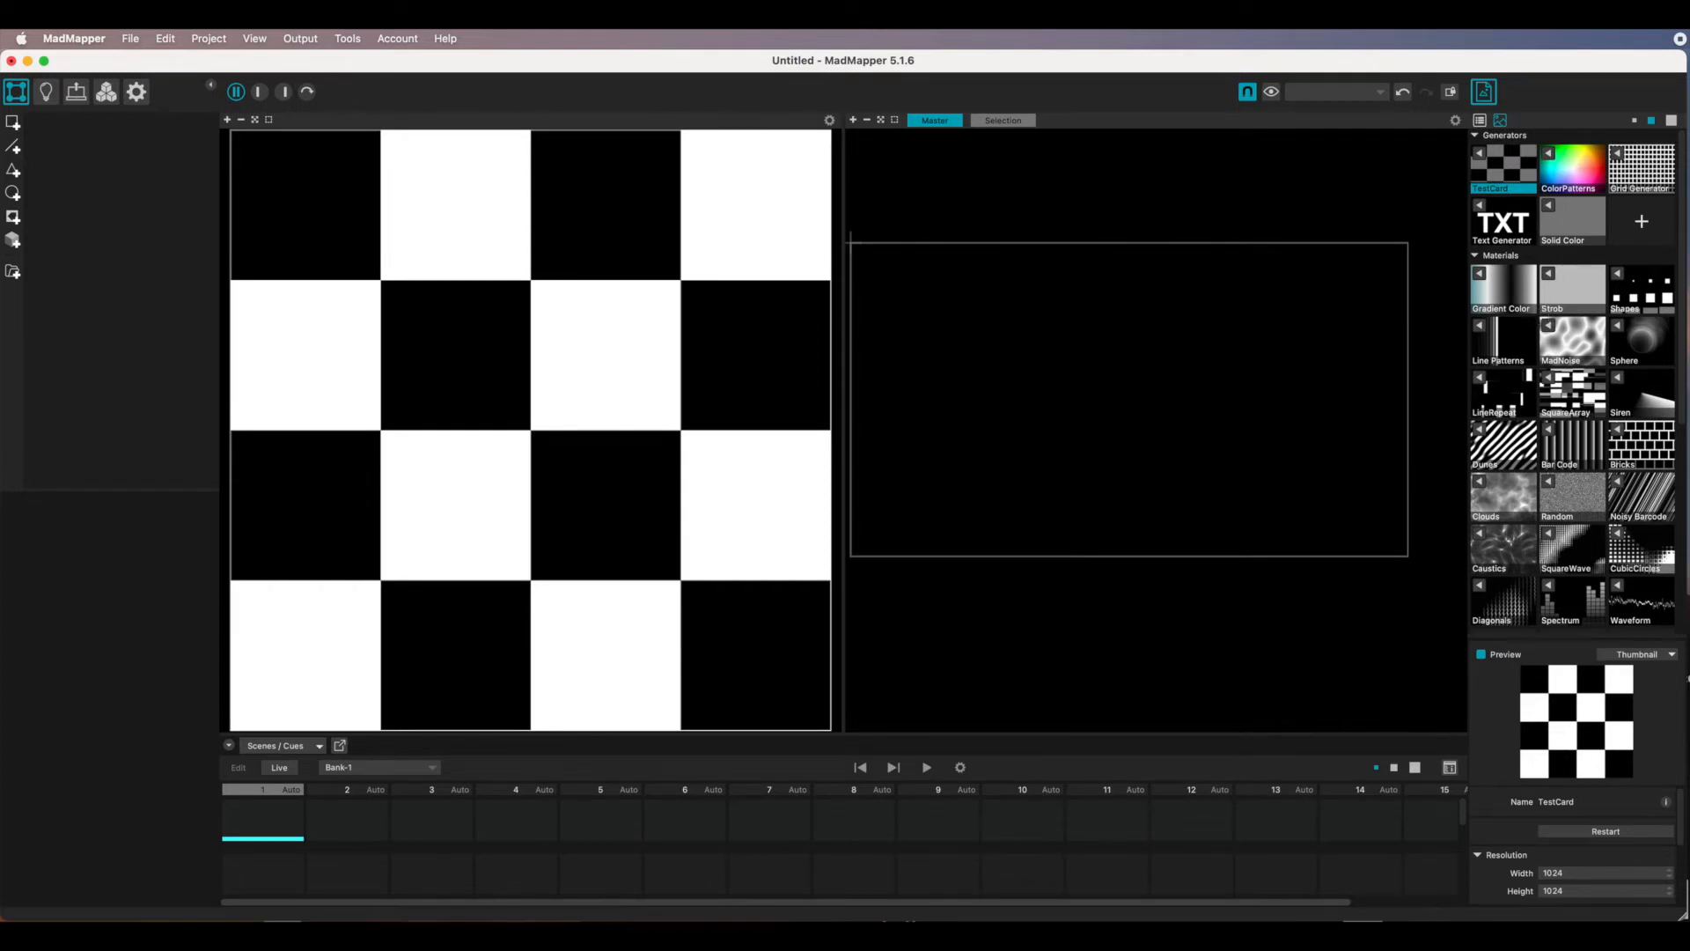
# Import the image Bridge-7.jpg from the MAP THIS folder into the project's images.
pyautogui.moveTo(1682, 356); pyautogui.dragTo(1665, 523)
pyautogui.scroll(2, 1641, 440)
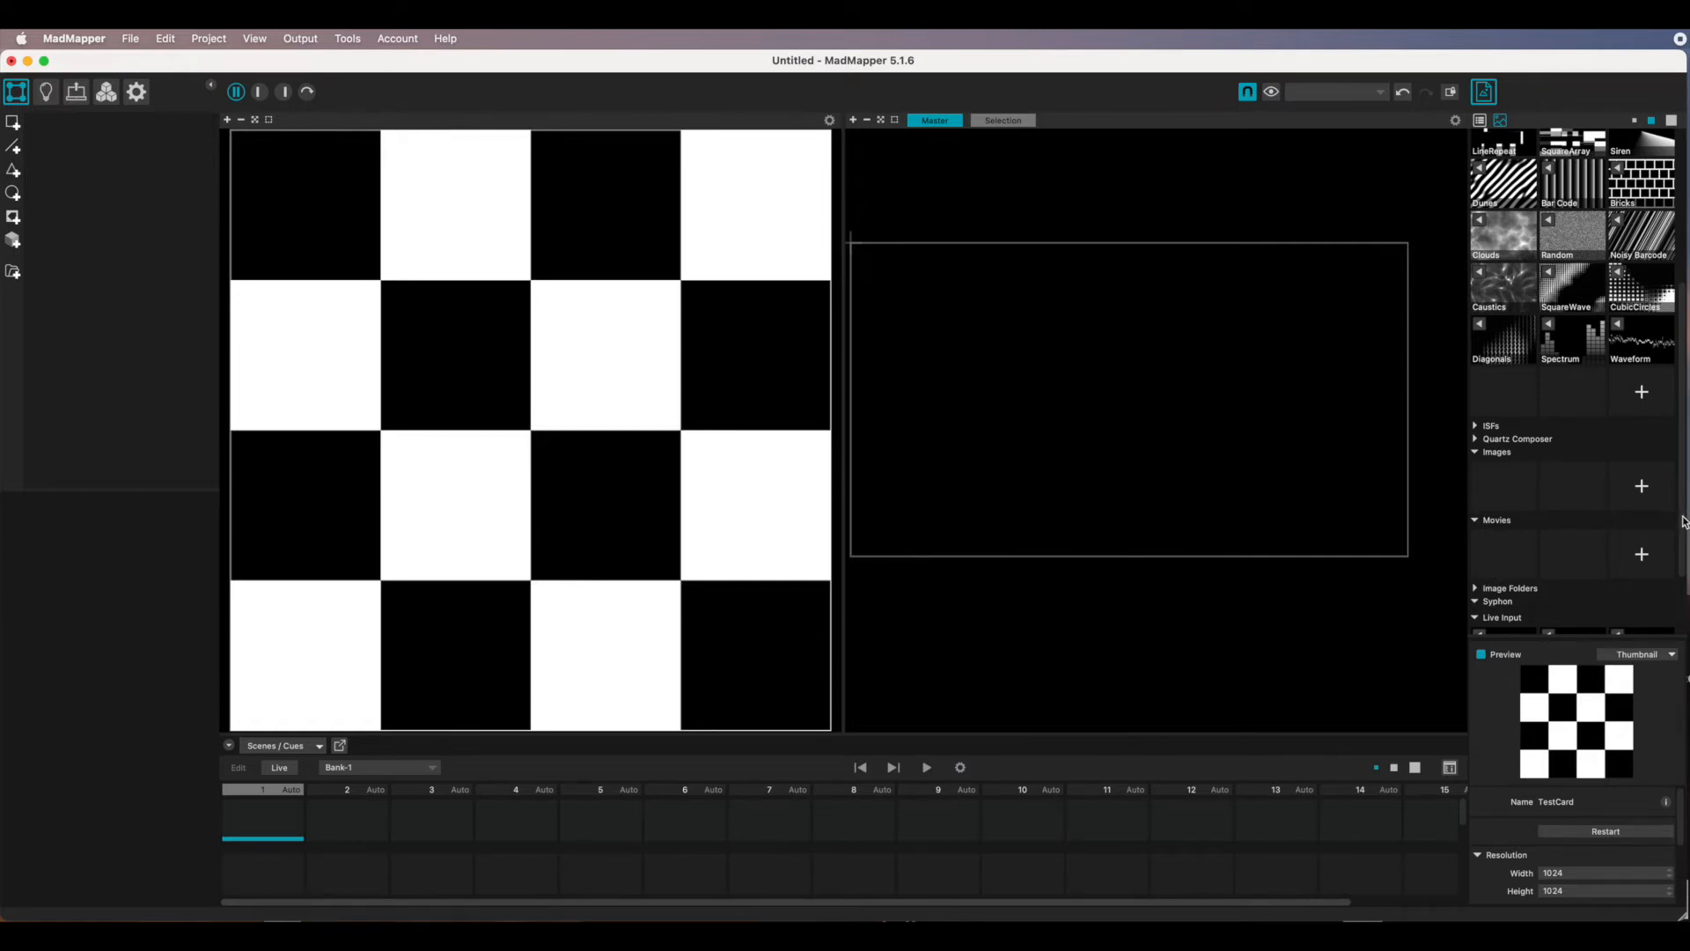
pyautogui.scroll(-3, 1684, 521)
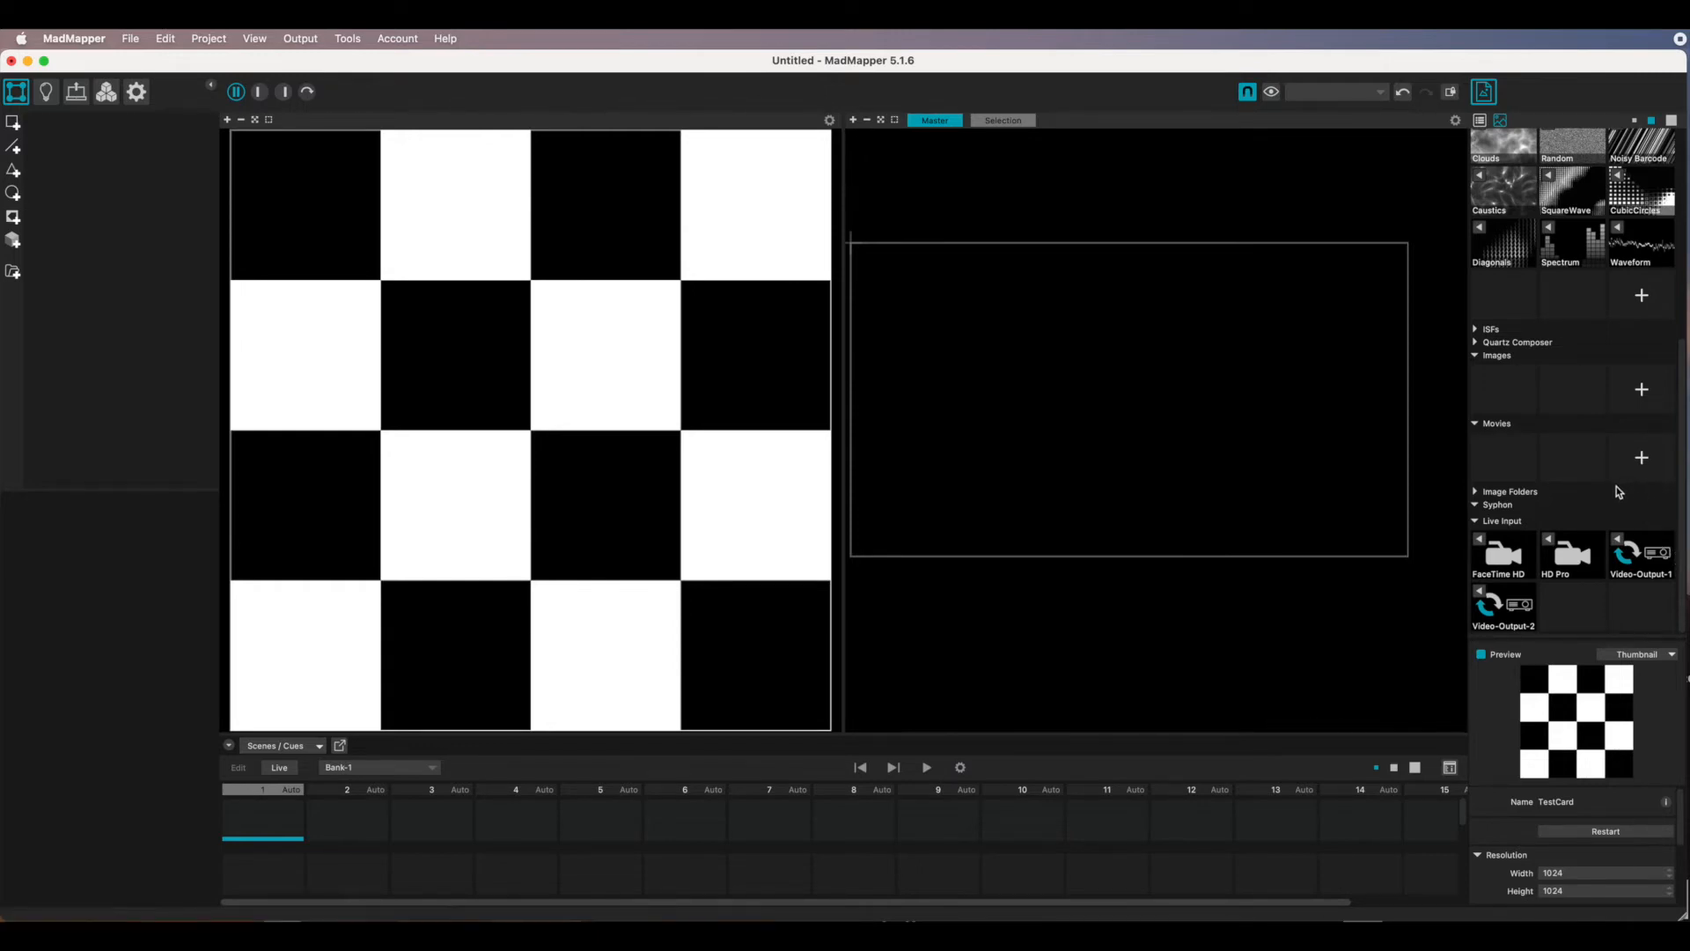
pyautogui.moveTo(1677, 473); pyautogui.dragTo(1677, 417)
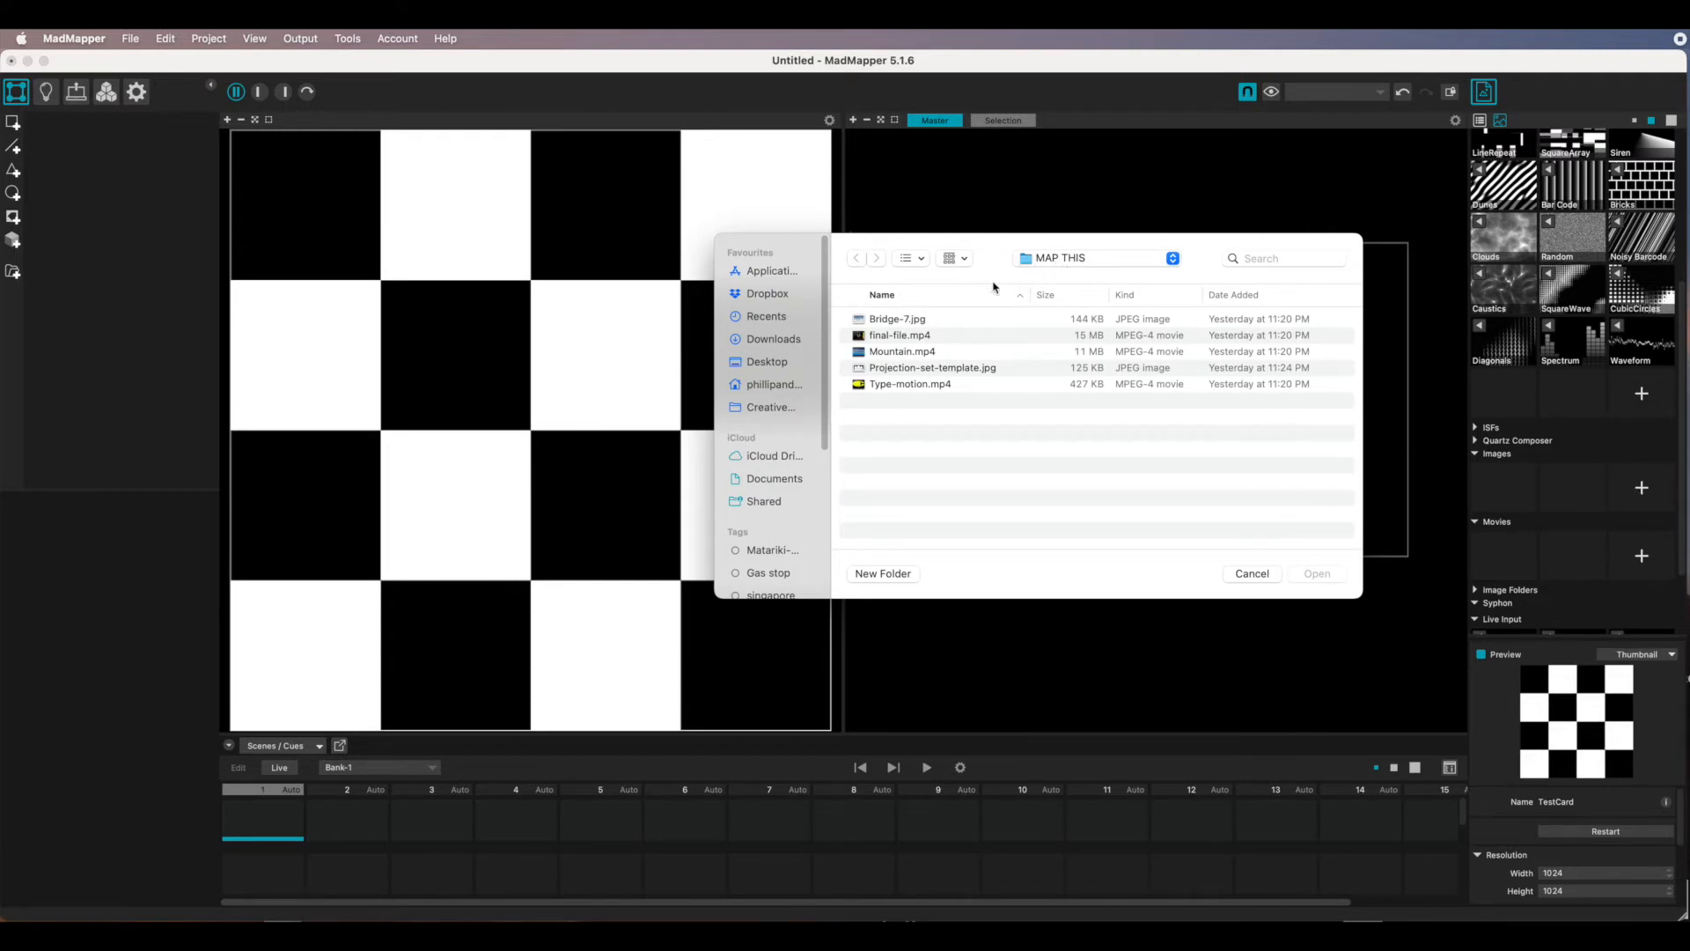
pyautogui.click(896, 320)
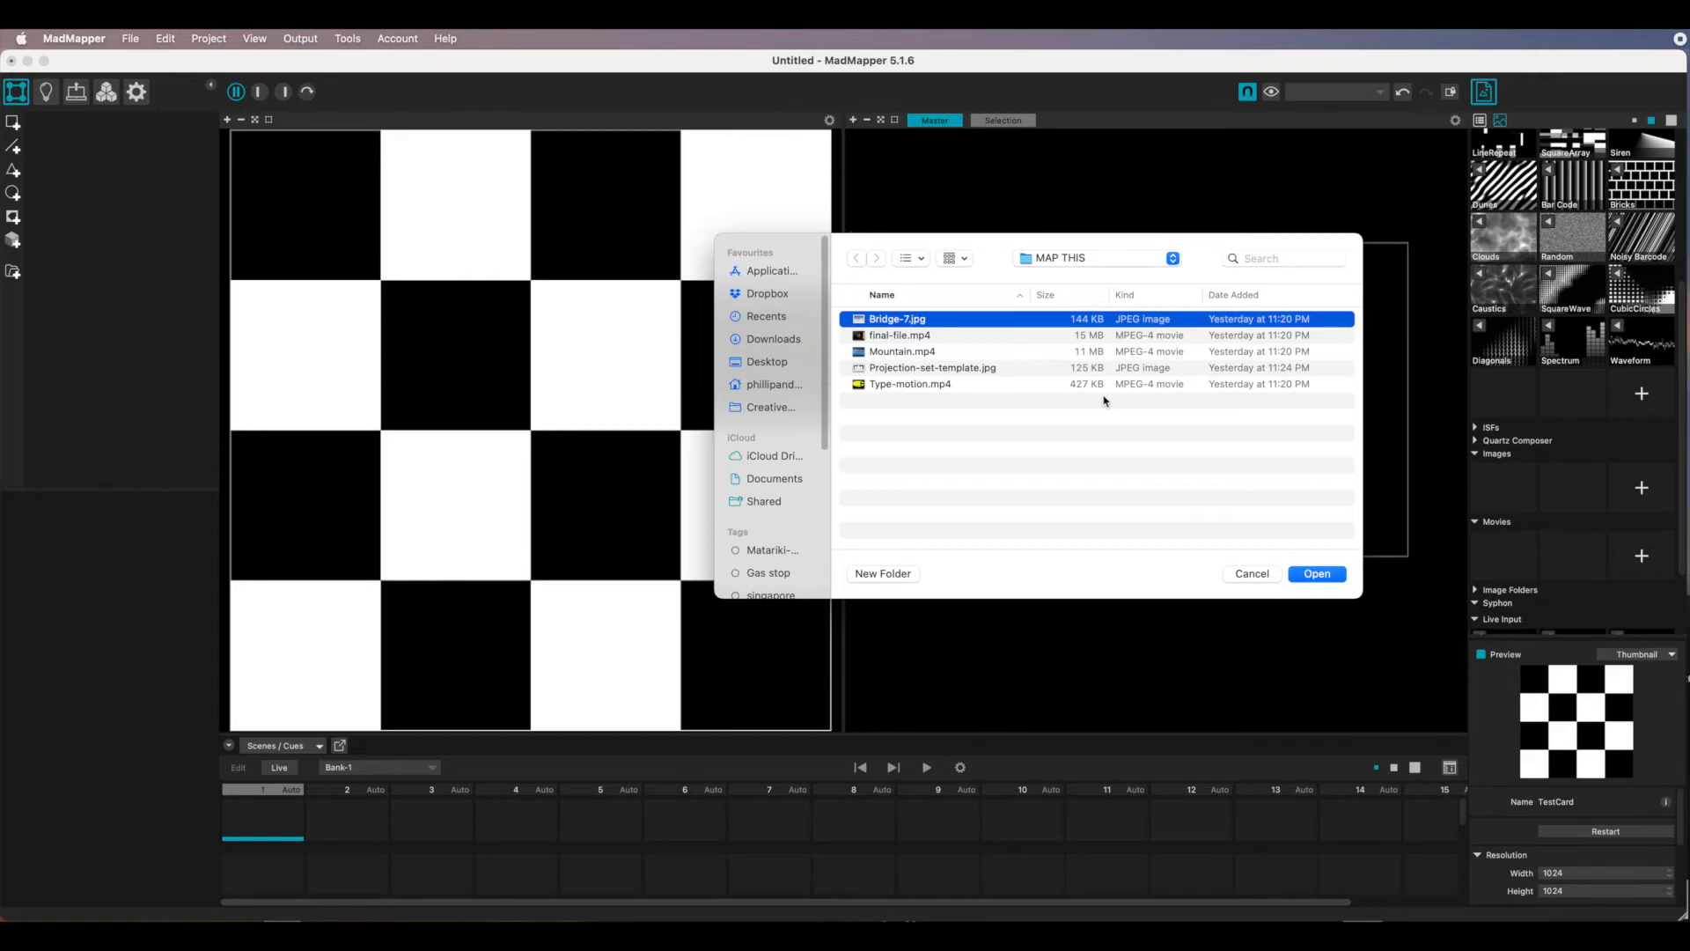
pyautogui.click(1317, 574)
# Import the movies final-file.mp4, Mountain.mp4 and Type-motion.mp4 together into the project's movies.
pyautogui.click(1643, 556)
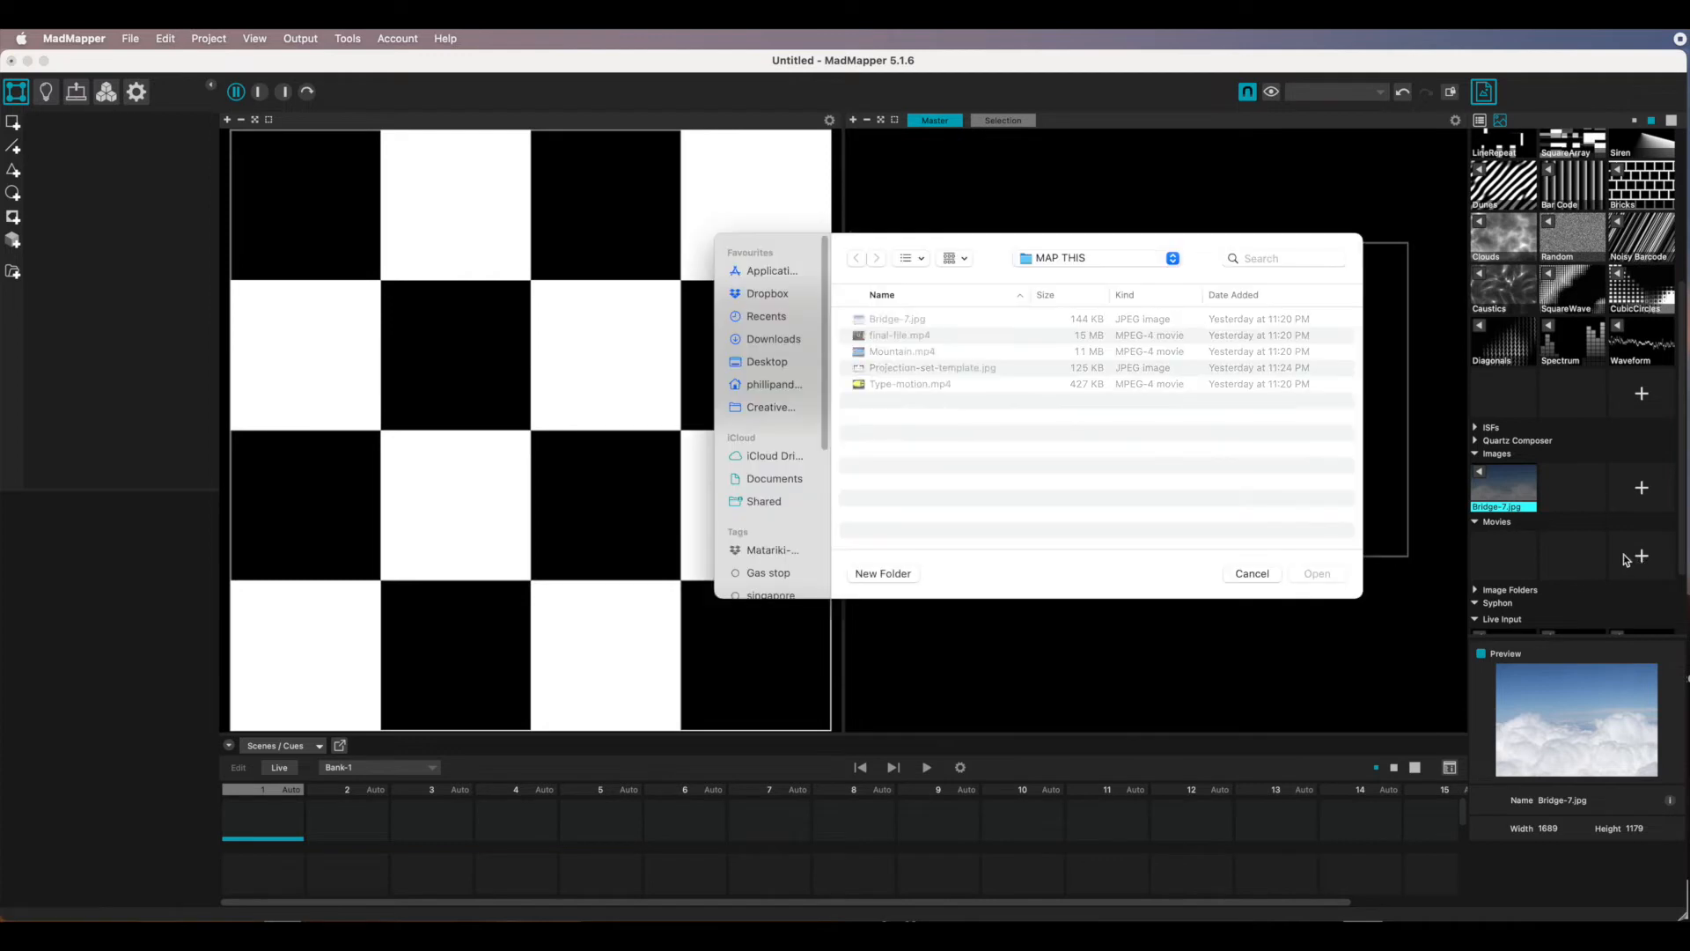
pyautogui.click(882, 339)
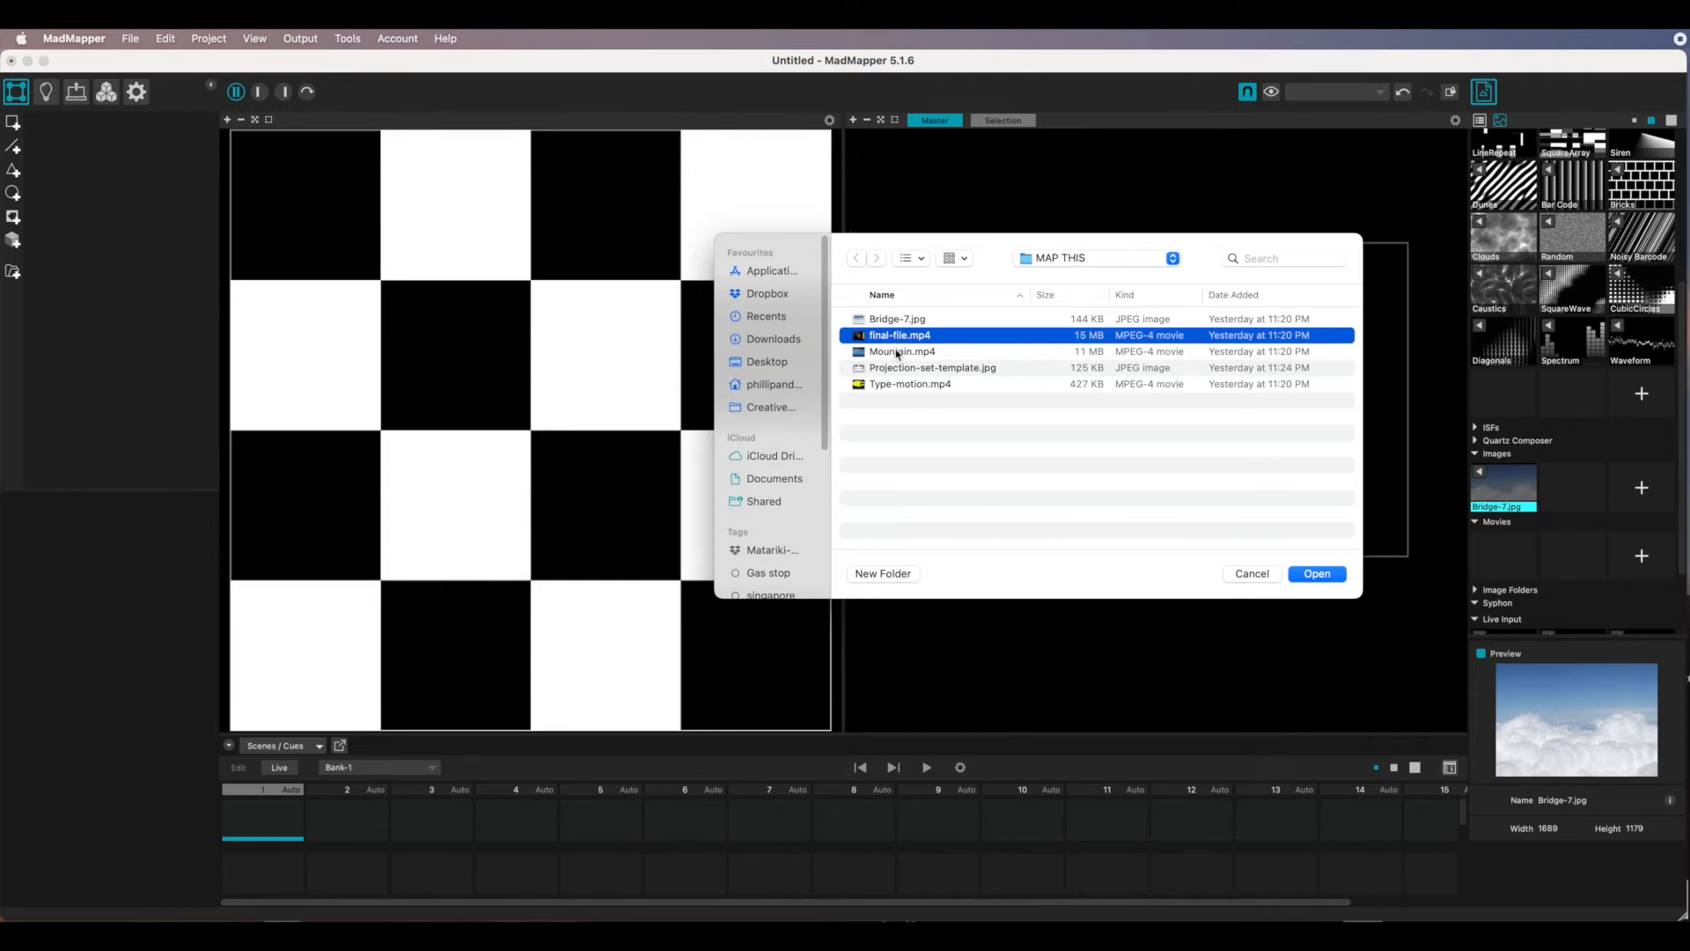
pyautogui.keyDown('shift'); pyautogui.click(897, 352); pyautogui.keyUp('shift')
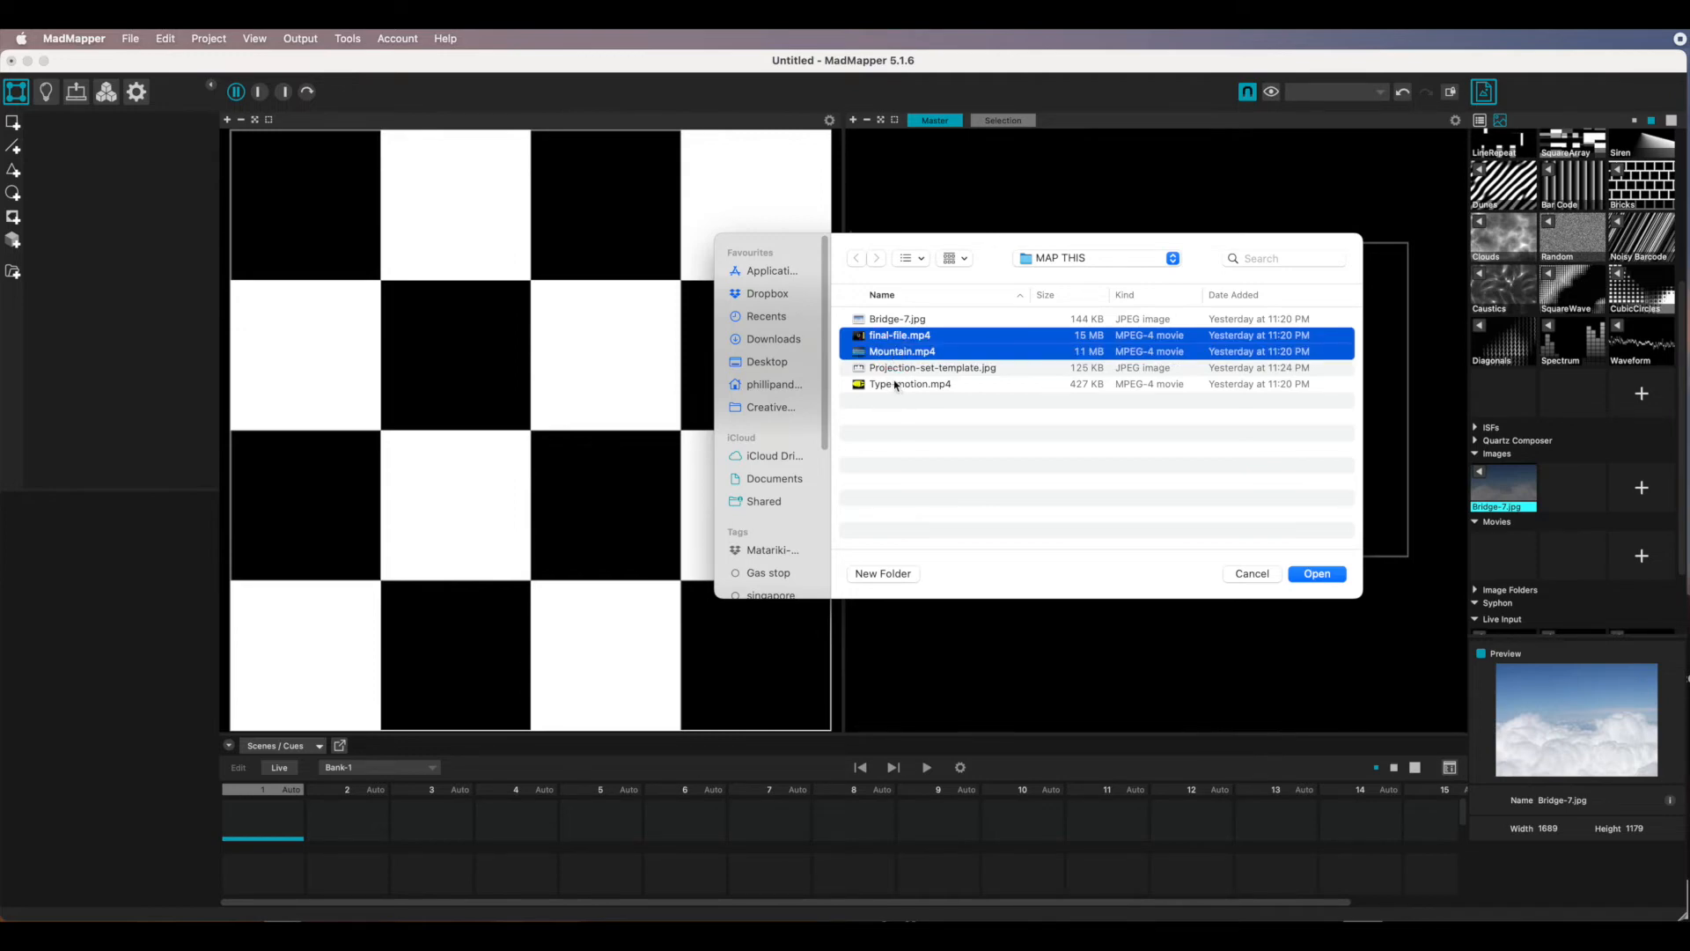
pyautogui.keyDown('super'); pyautogui.click(895, 387); pyautogui.keyUp('super')
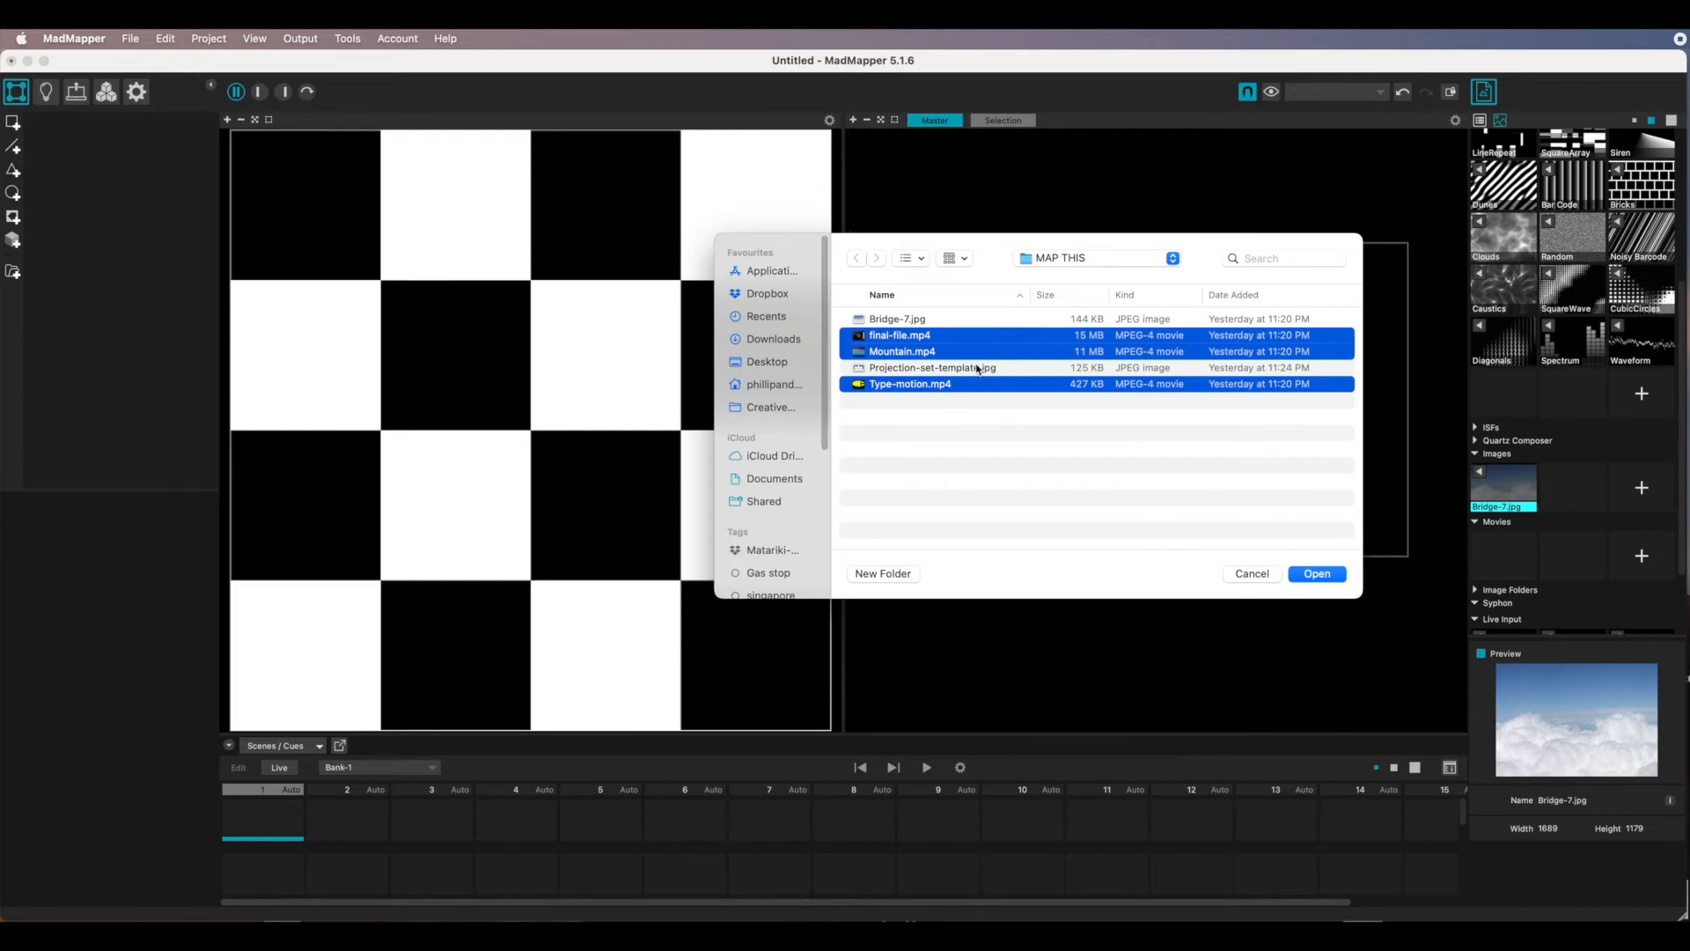
pyautogui.click(1328, 575)
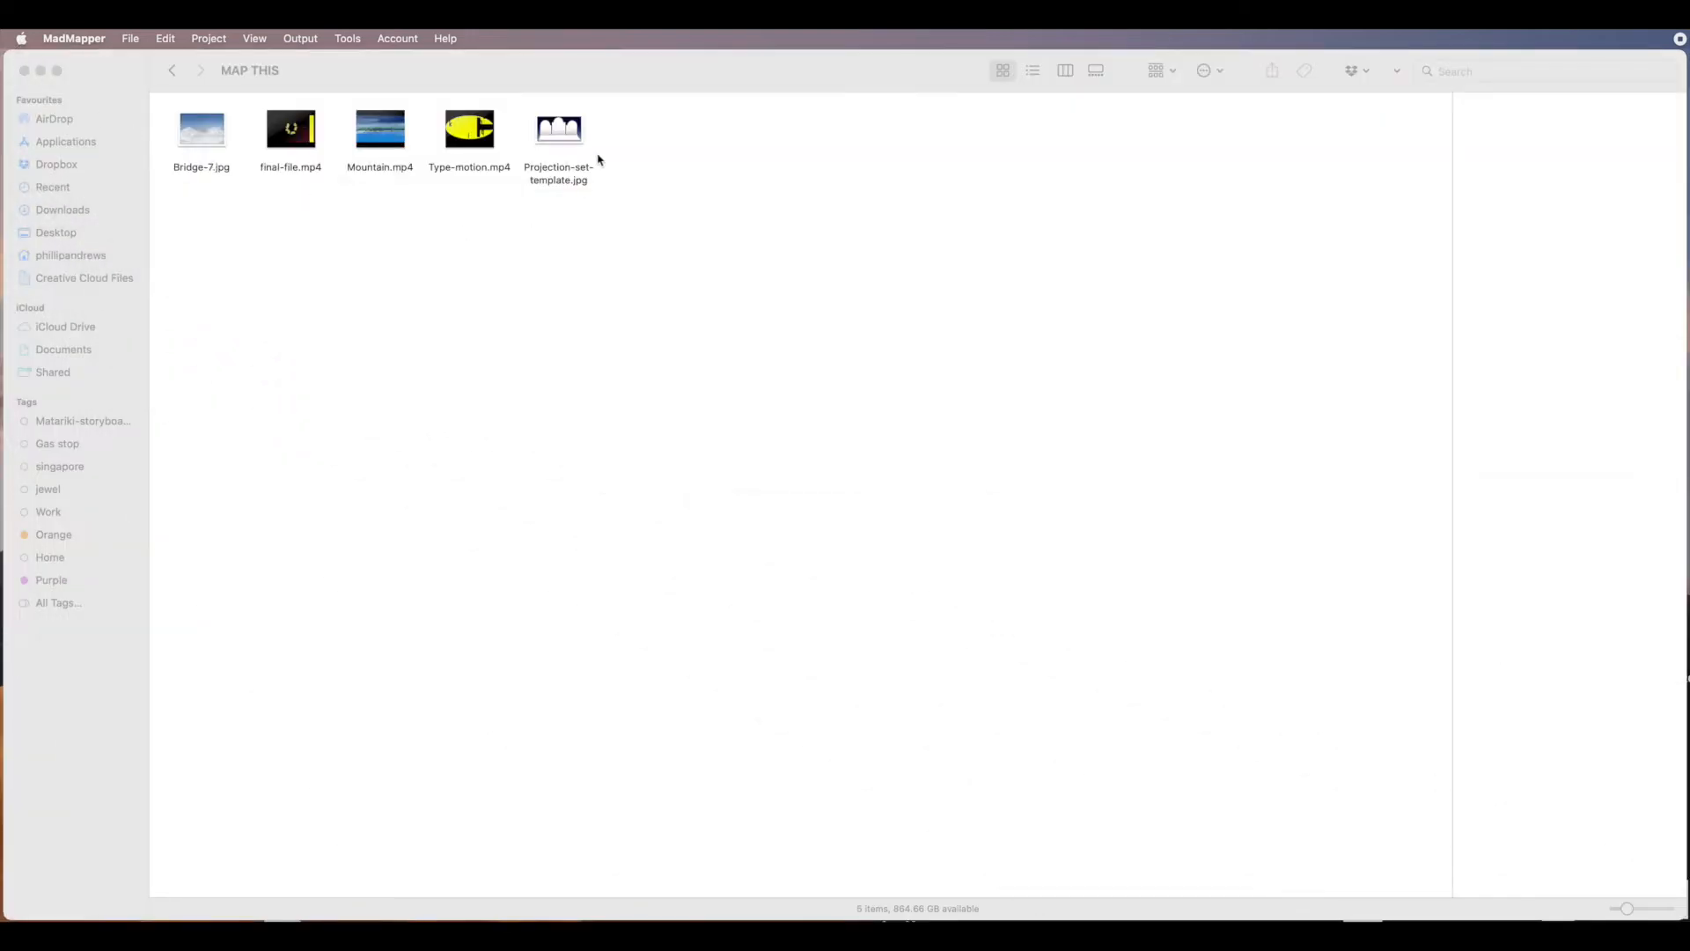
# View Projection-set-template.jpg from Finder, close it, and load it in MadMapper as the background of Video-Output-2.
pyautogui.doubleClick(564, 133)
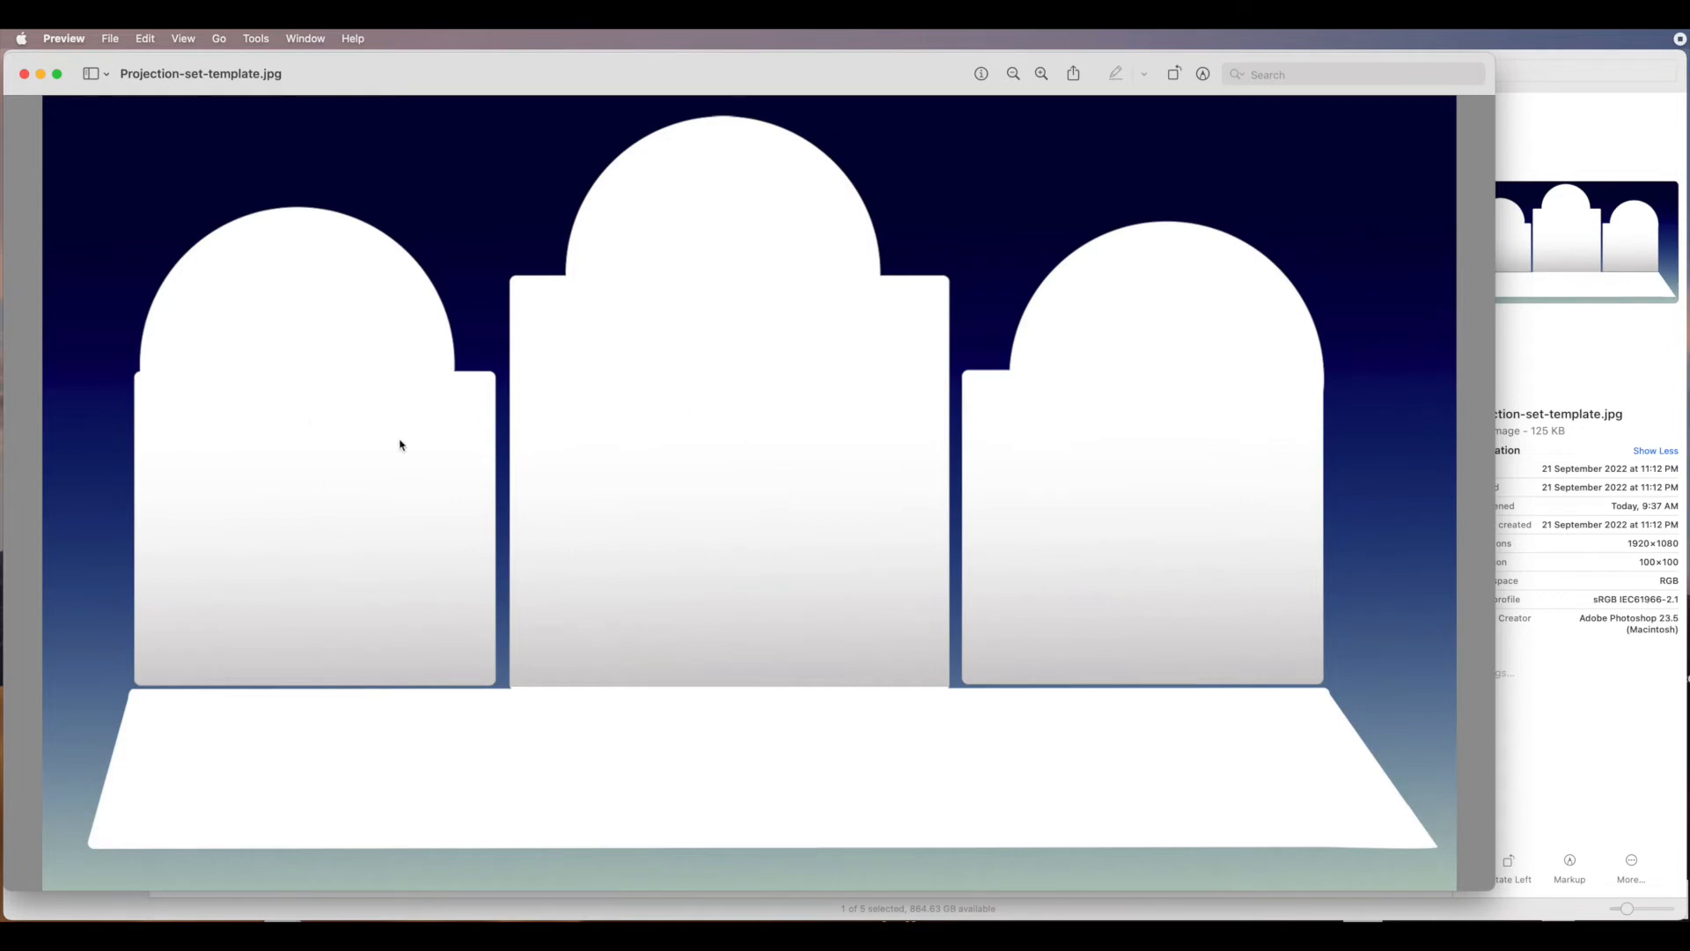
pyautogui.click(24, 74)
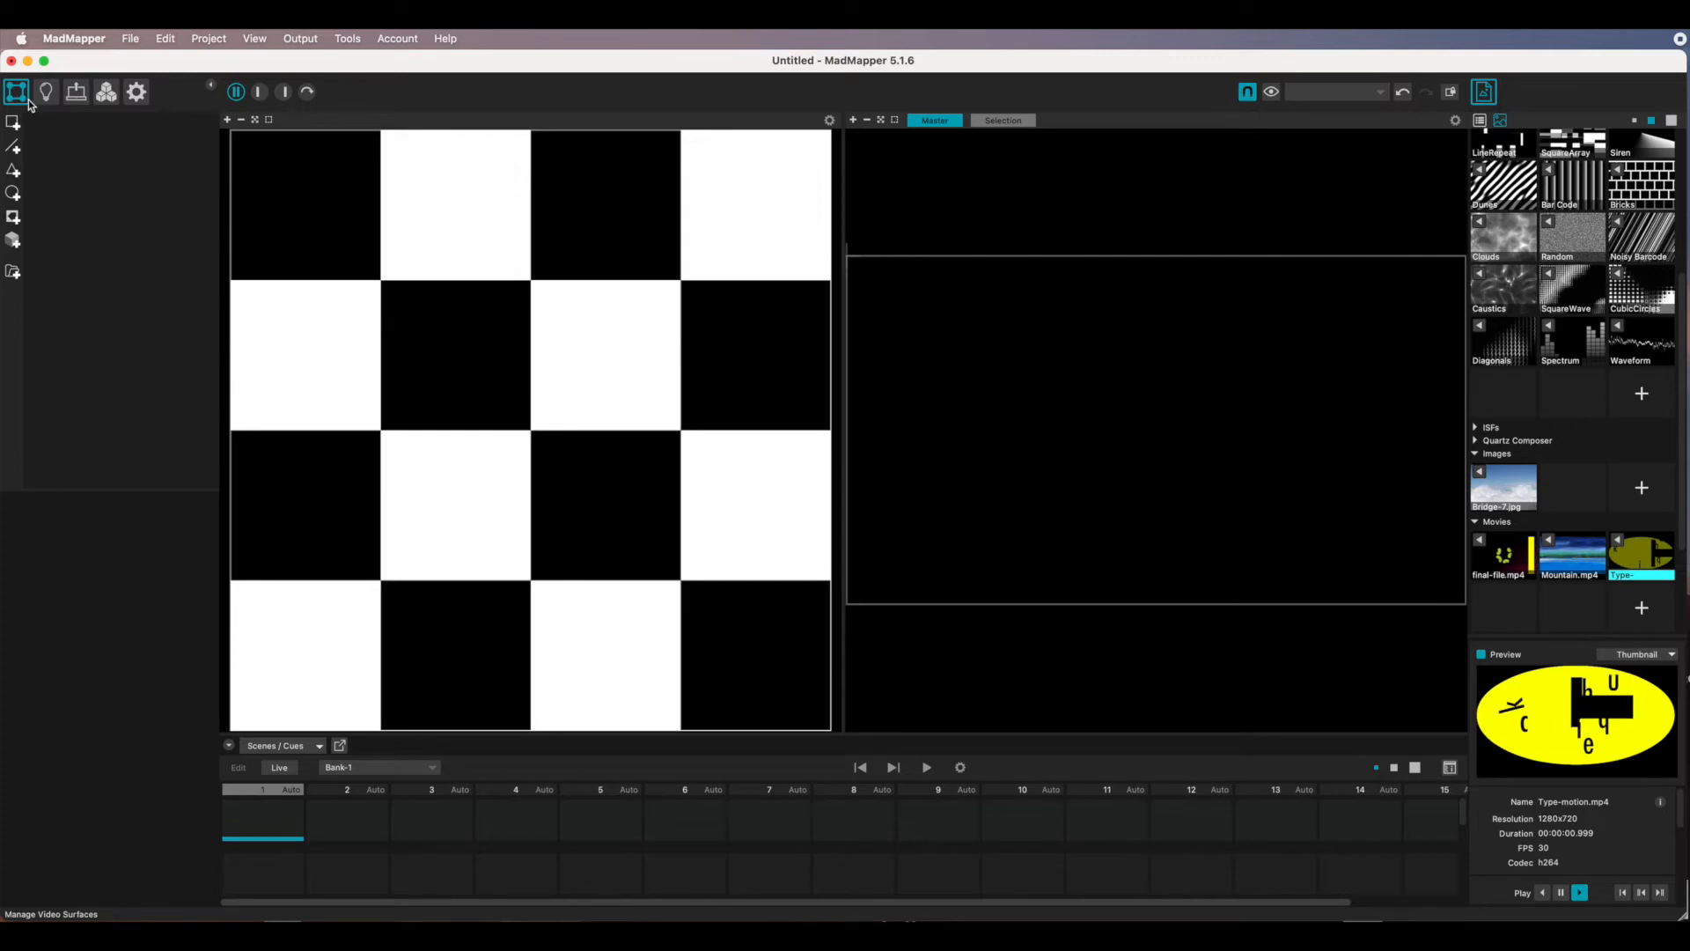
pyautogui.click(78, 97)
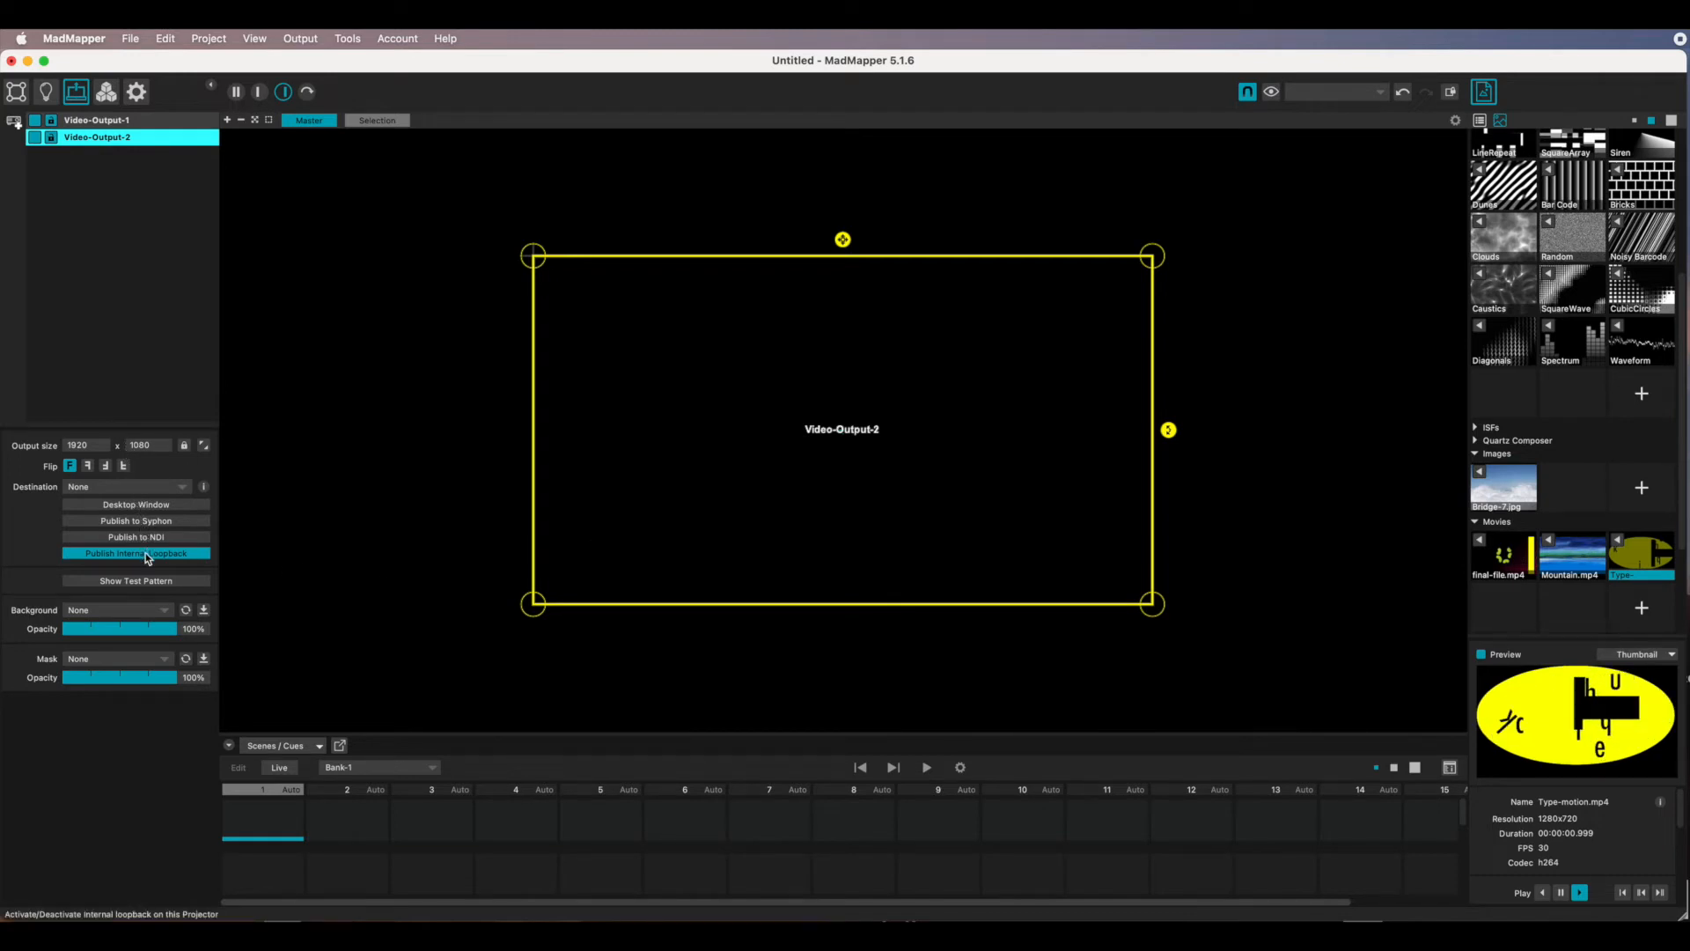
pyautogui.click(204, 610)
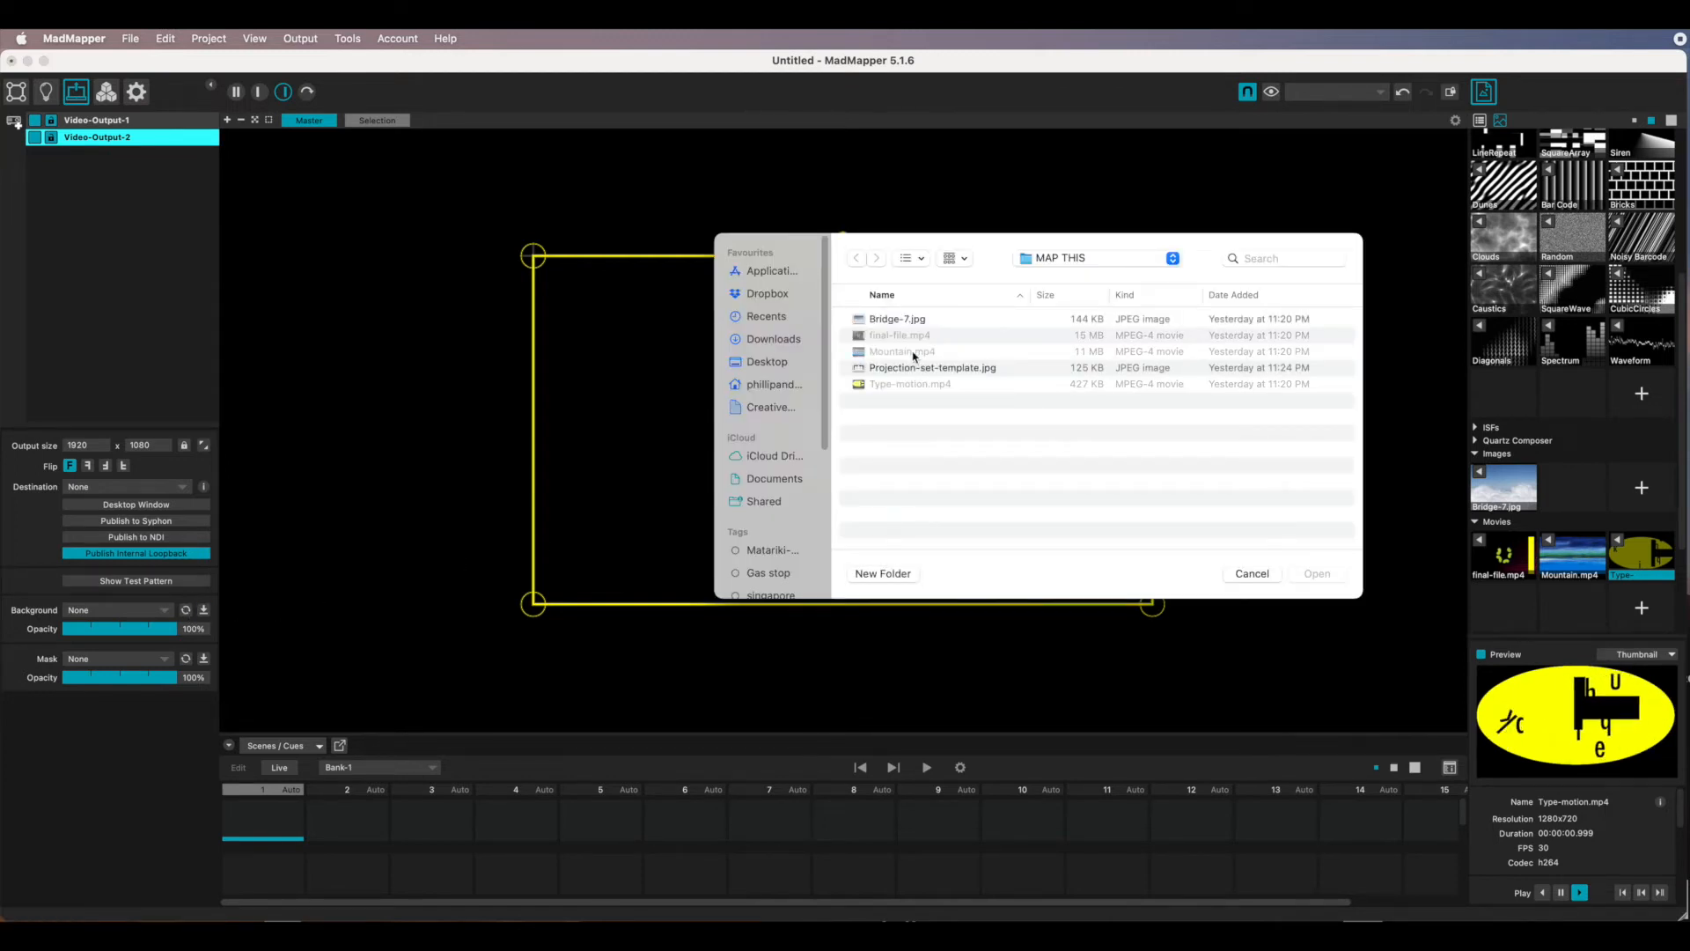
pyautogui.click(881, 369)
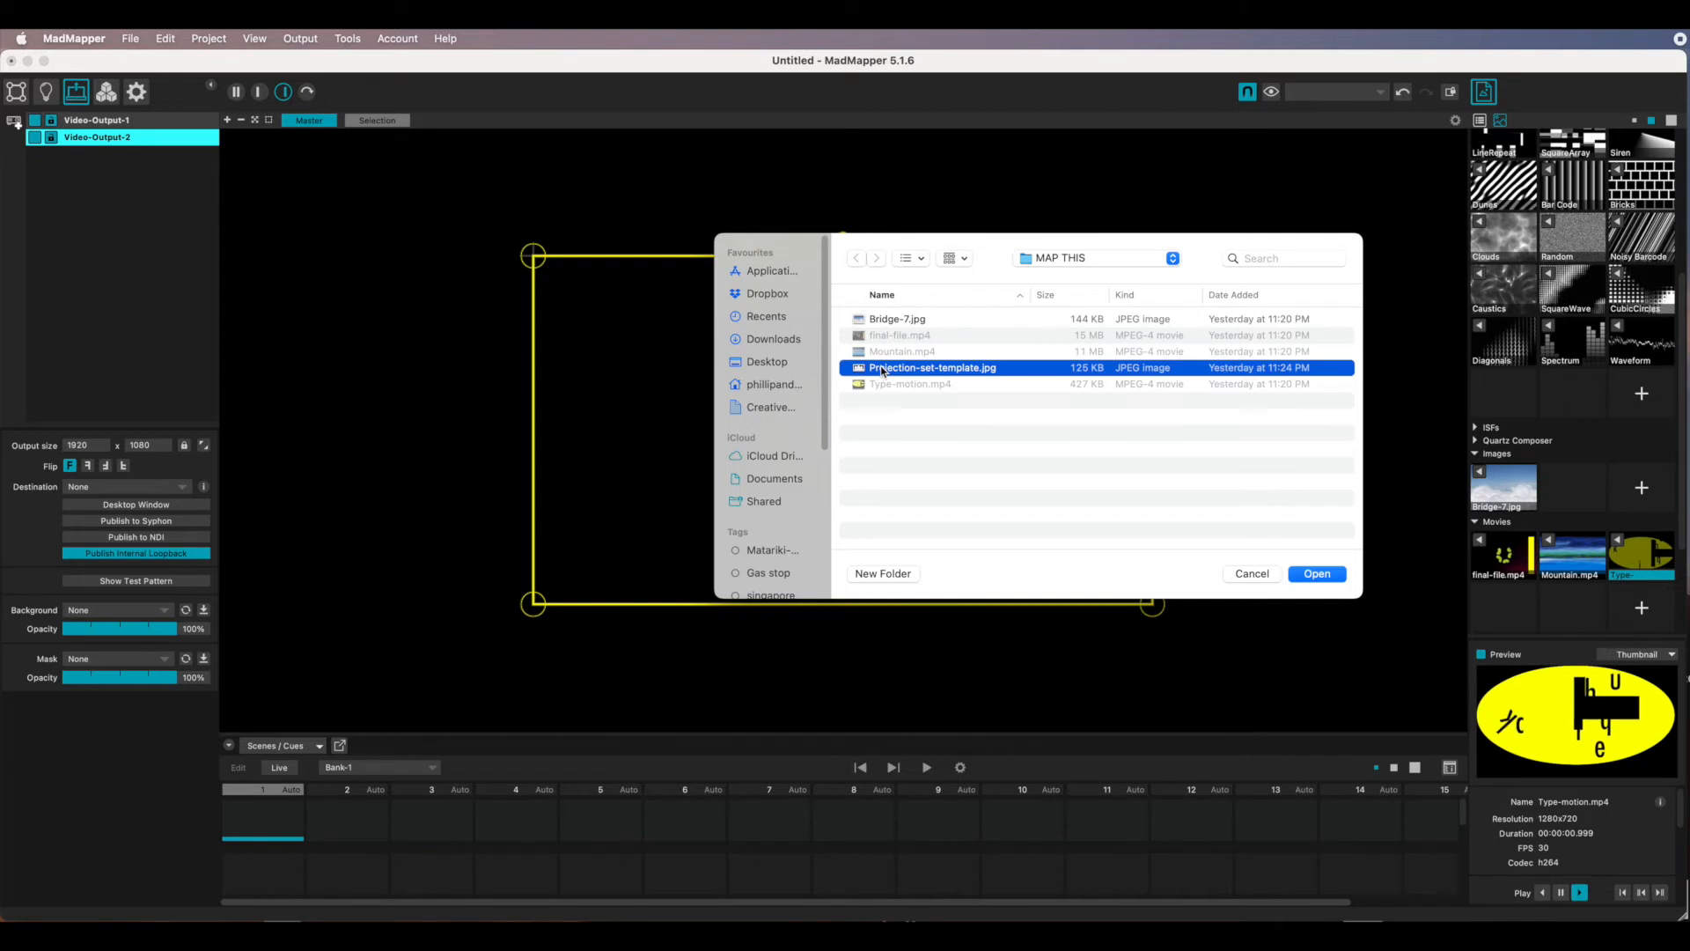
pyautogui.click(1318, 574)
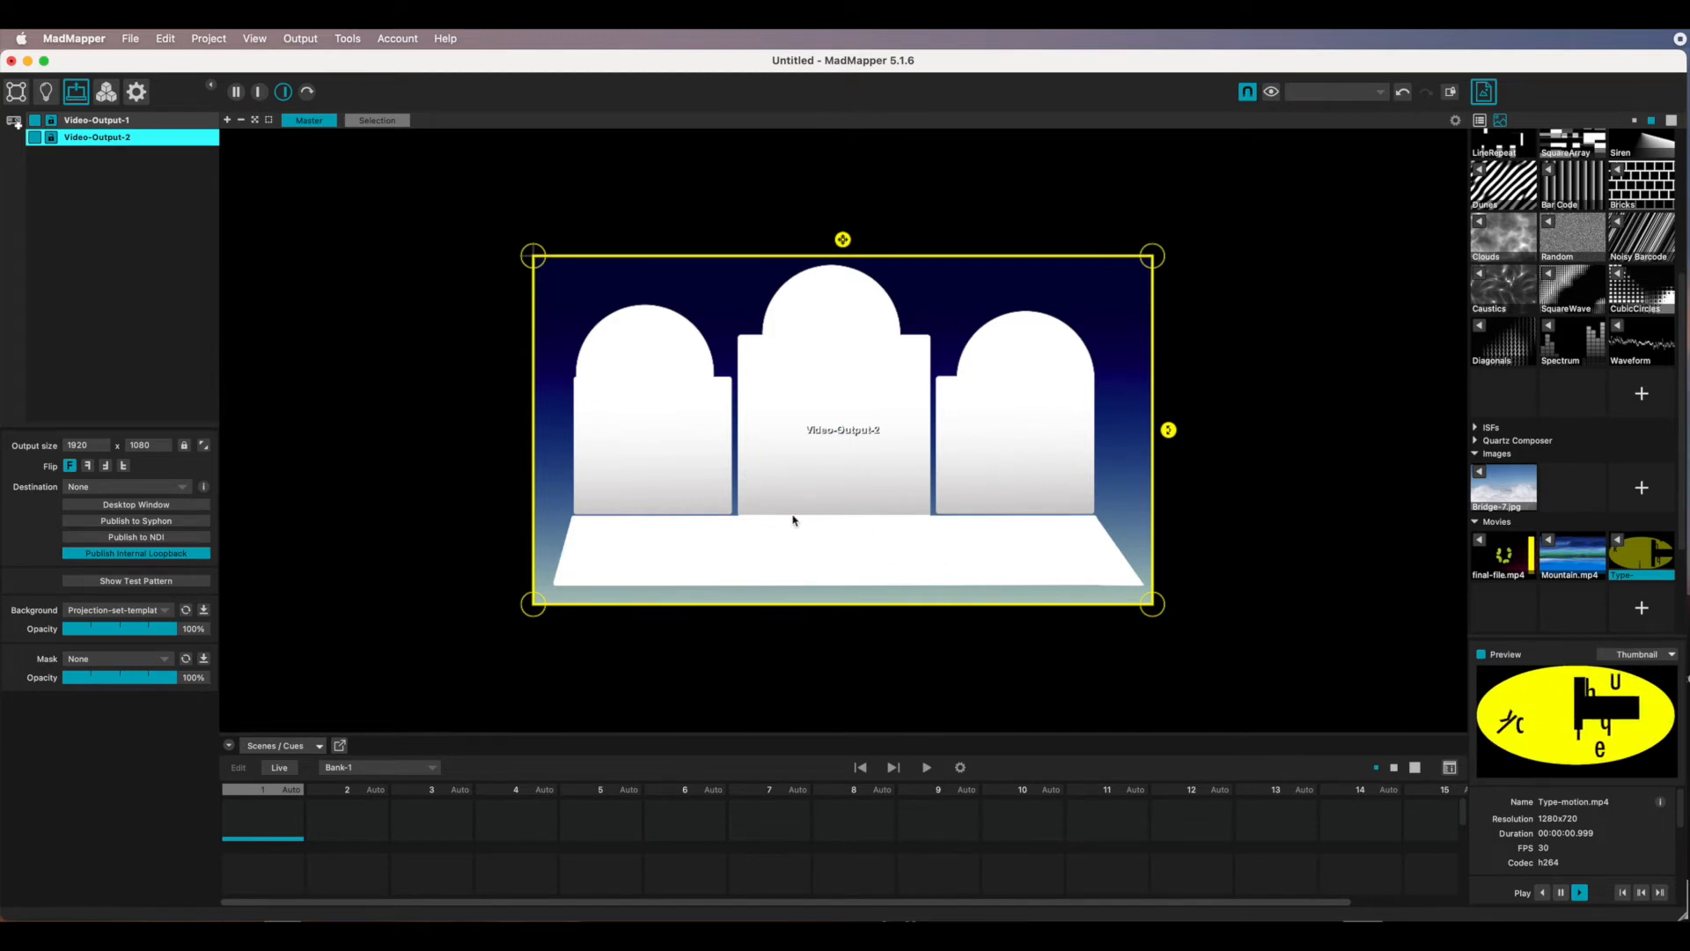
# Return to the surfaces, add a quad surface and assign the movie final-file.mp4 to it.
pyautogui.click(21, 92)
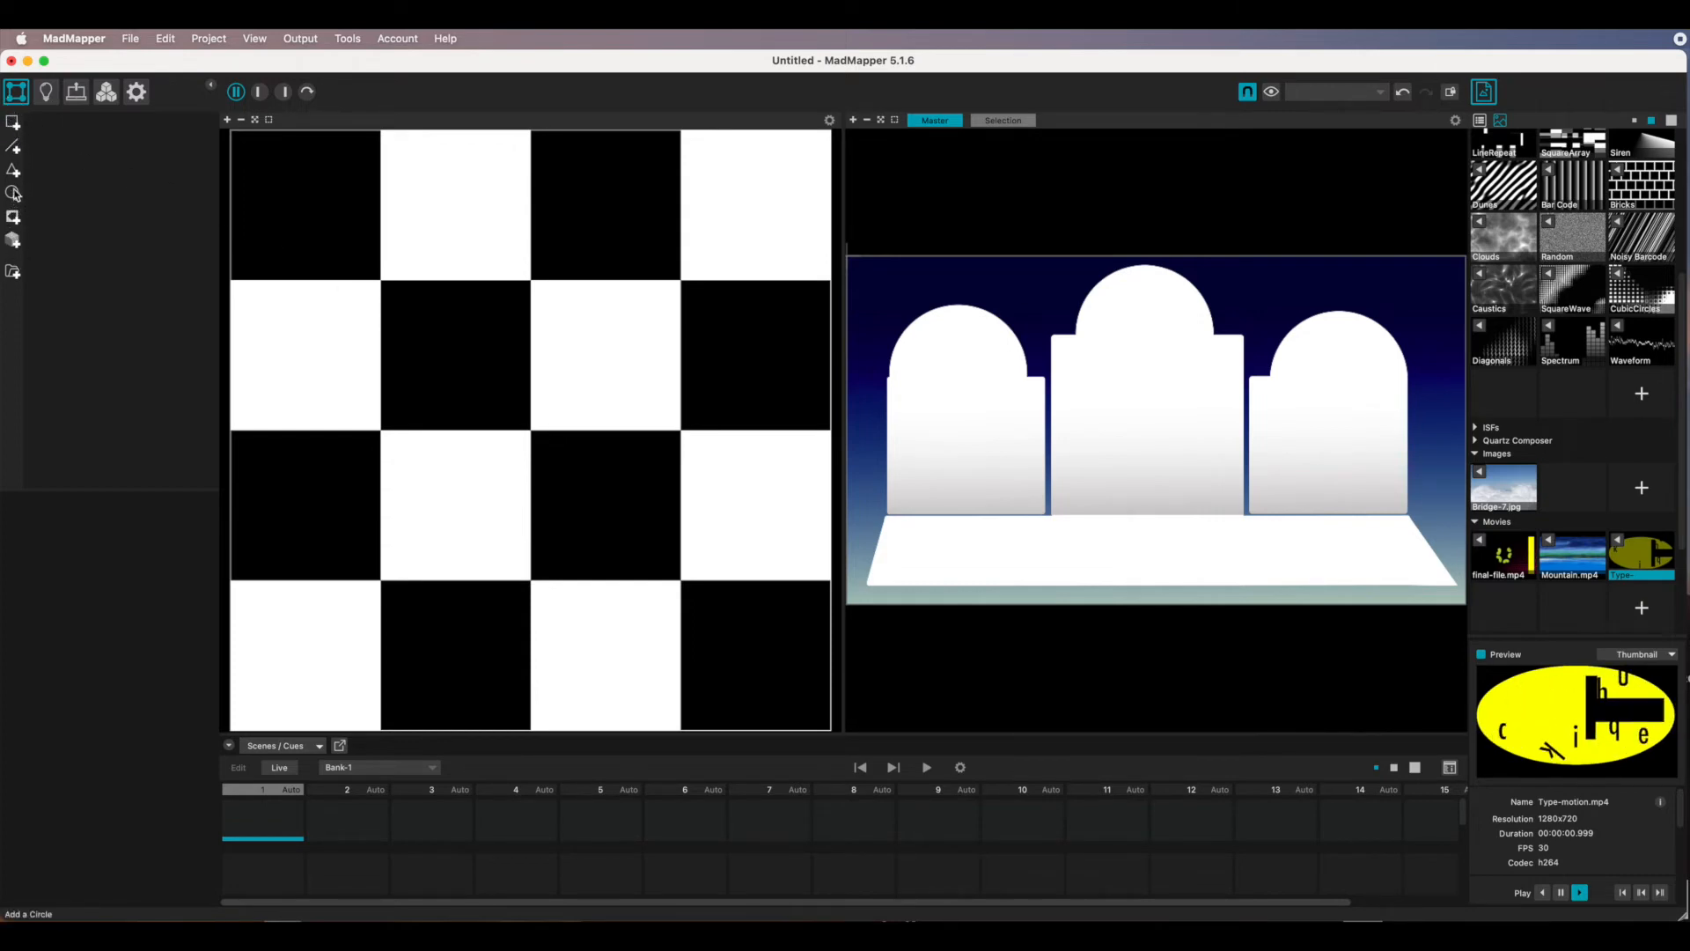
pyautogui.click(13, 125)
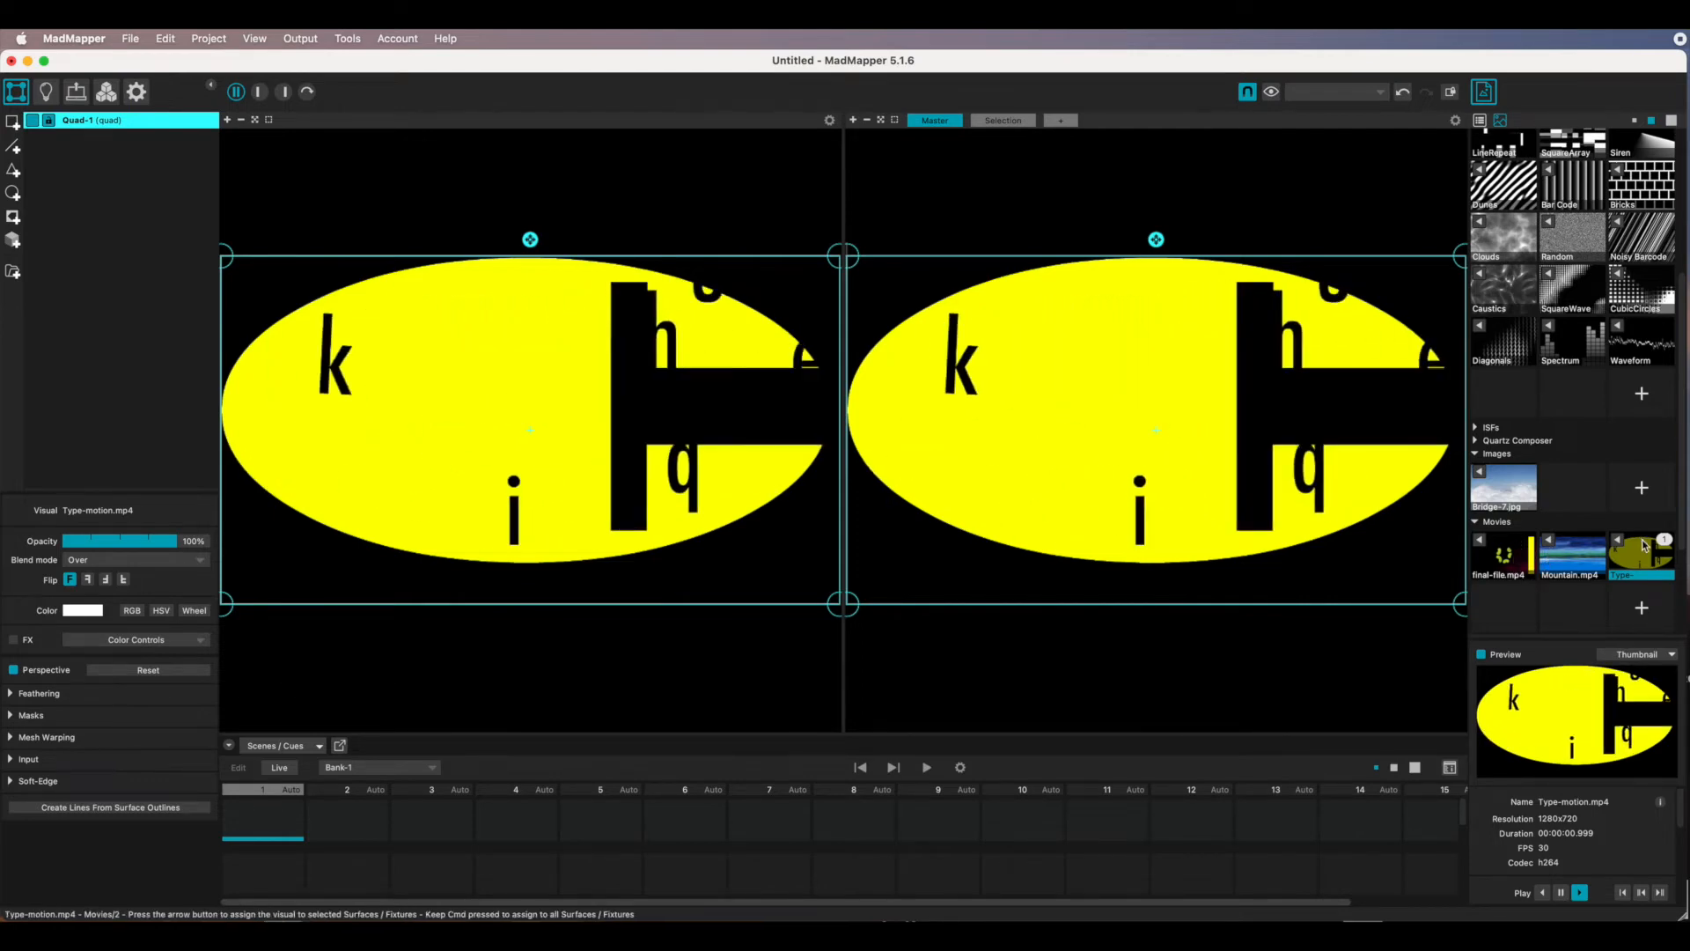
pyautogui.doubleClick(1504, 558)
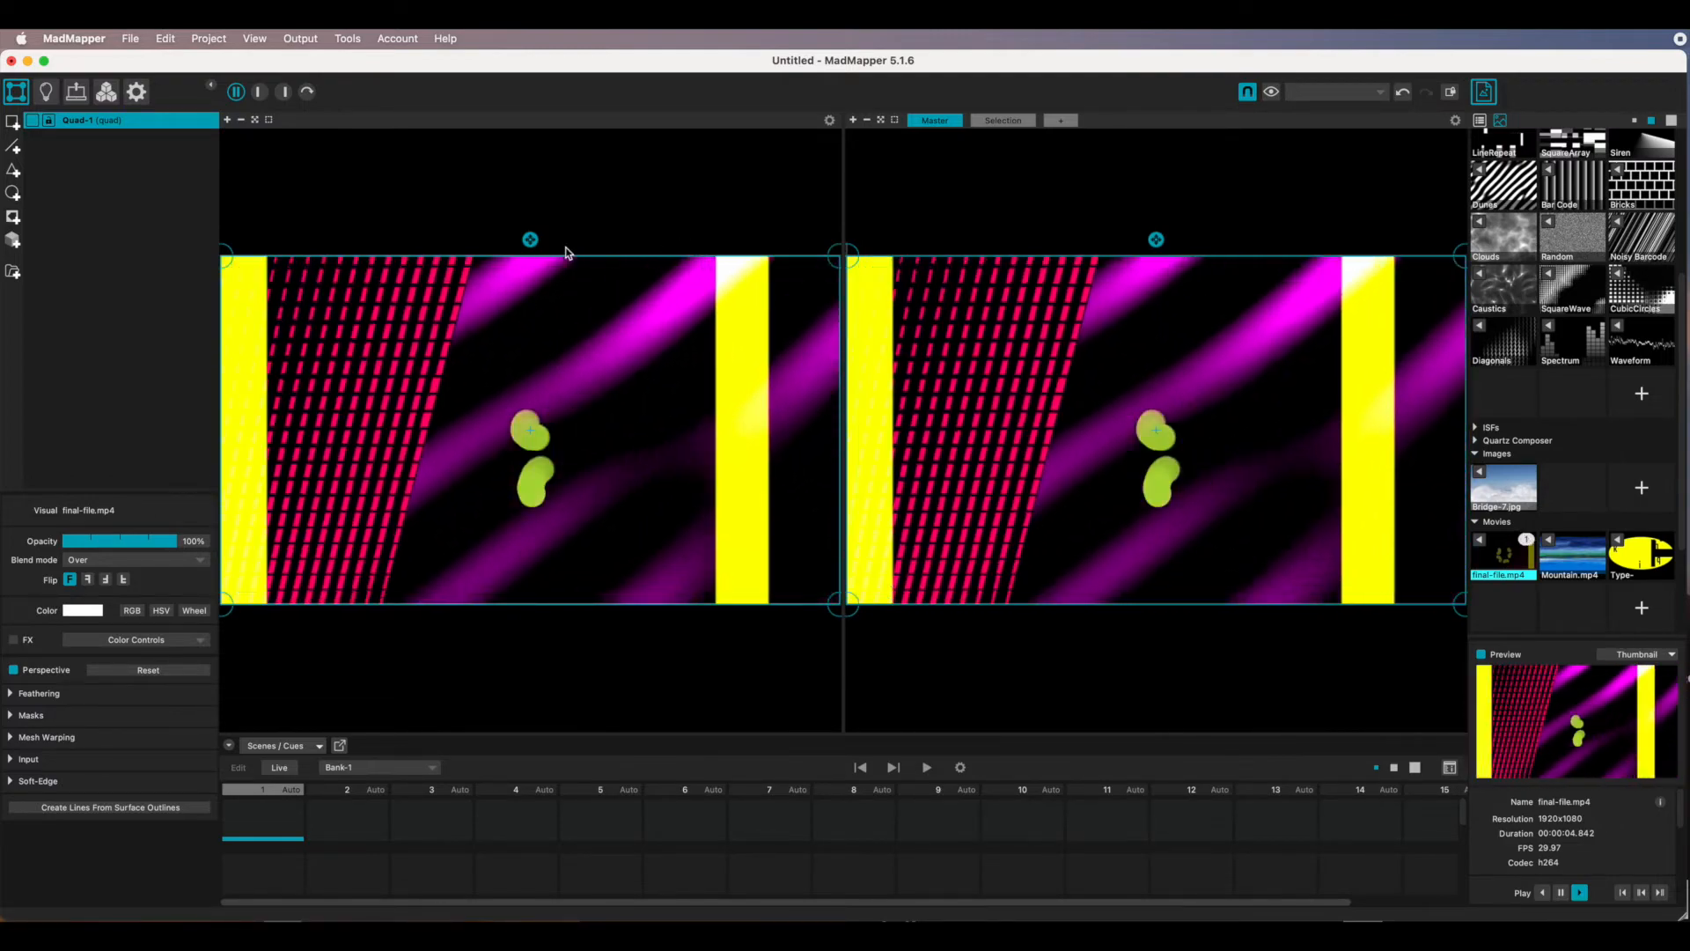
# Try scaling down the quad's input area around its centre, and enlarge it back to the full frame.
pyautogui.moveTo(530, 241); pyautogui.dragTo(566, 327)
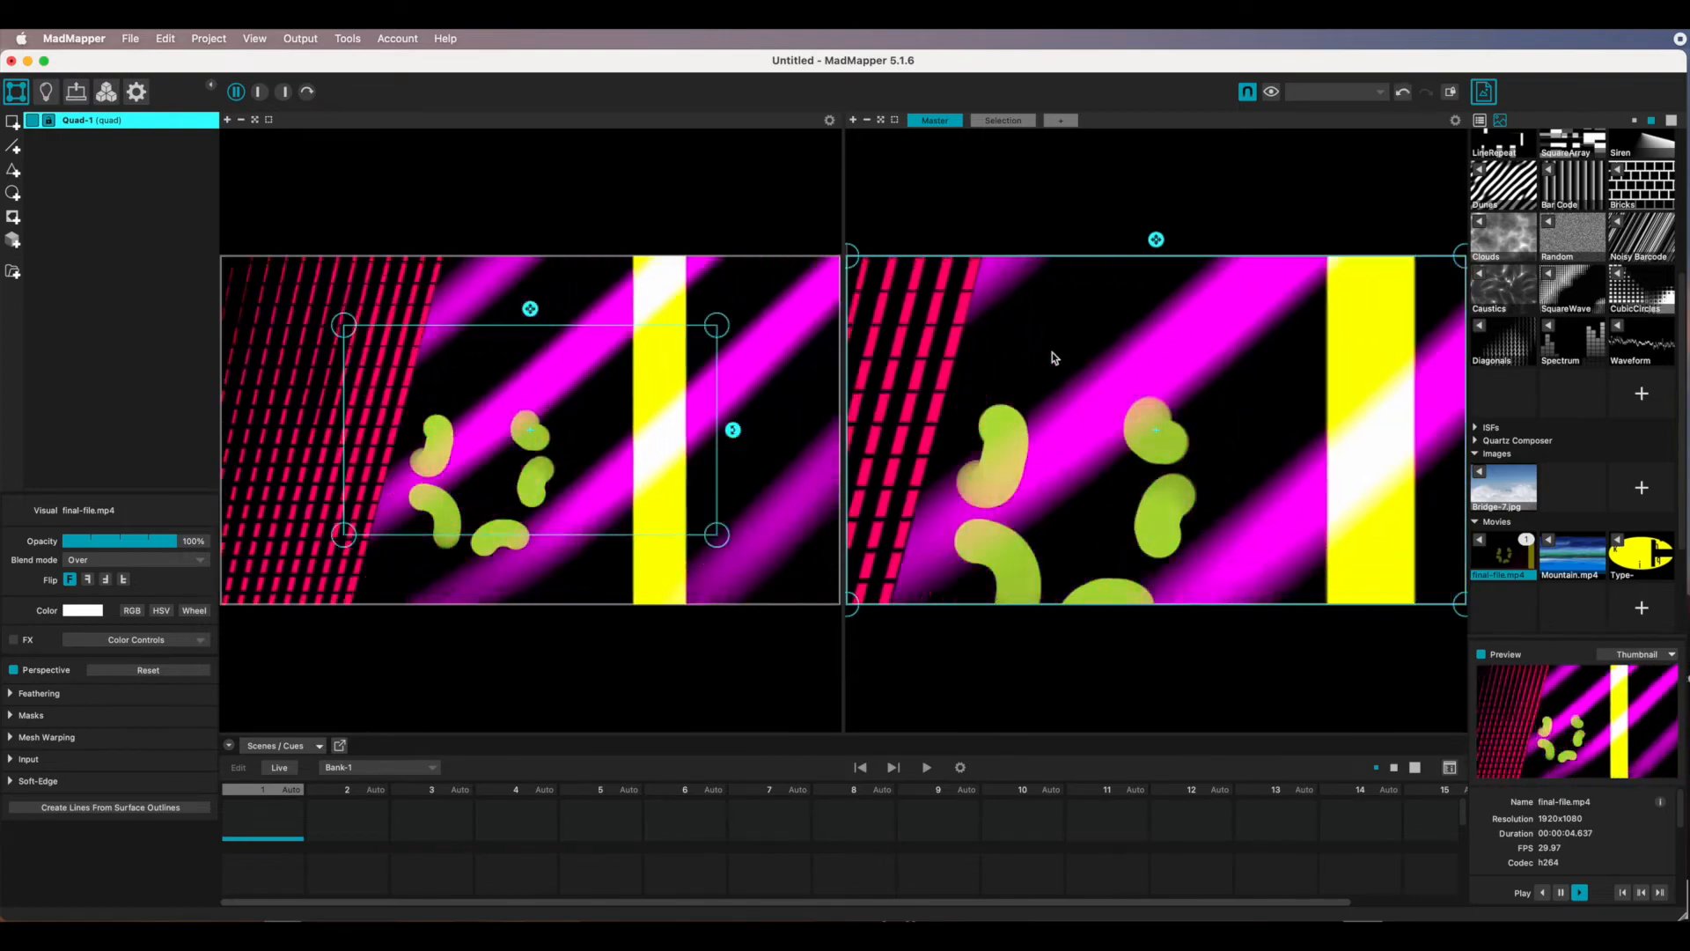
pyautogui.moveTo(530, 312); pyautogui.dragTo(523, 227)
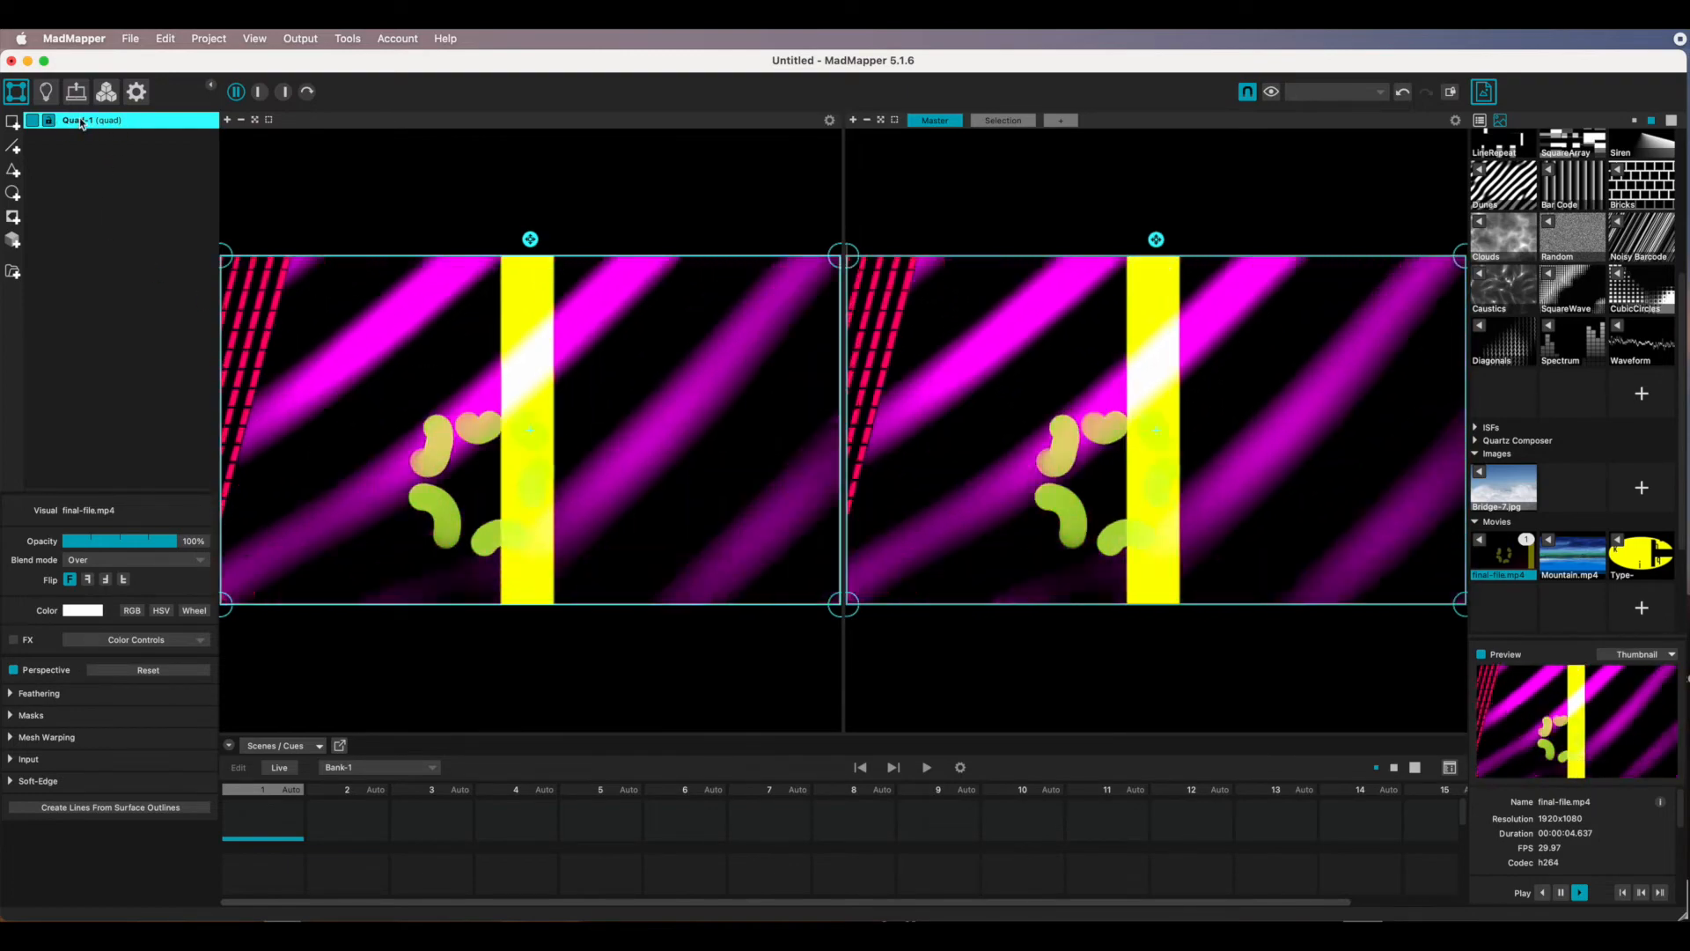
# Reselect the quad in the output view and move its upper-left corner inward to about 101, 48.
pyautogui.doubleClick(86, 123)
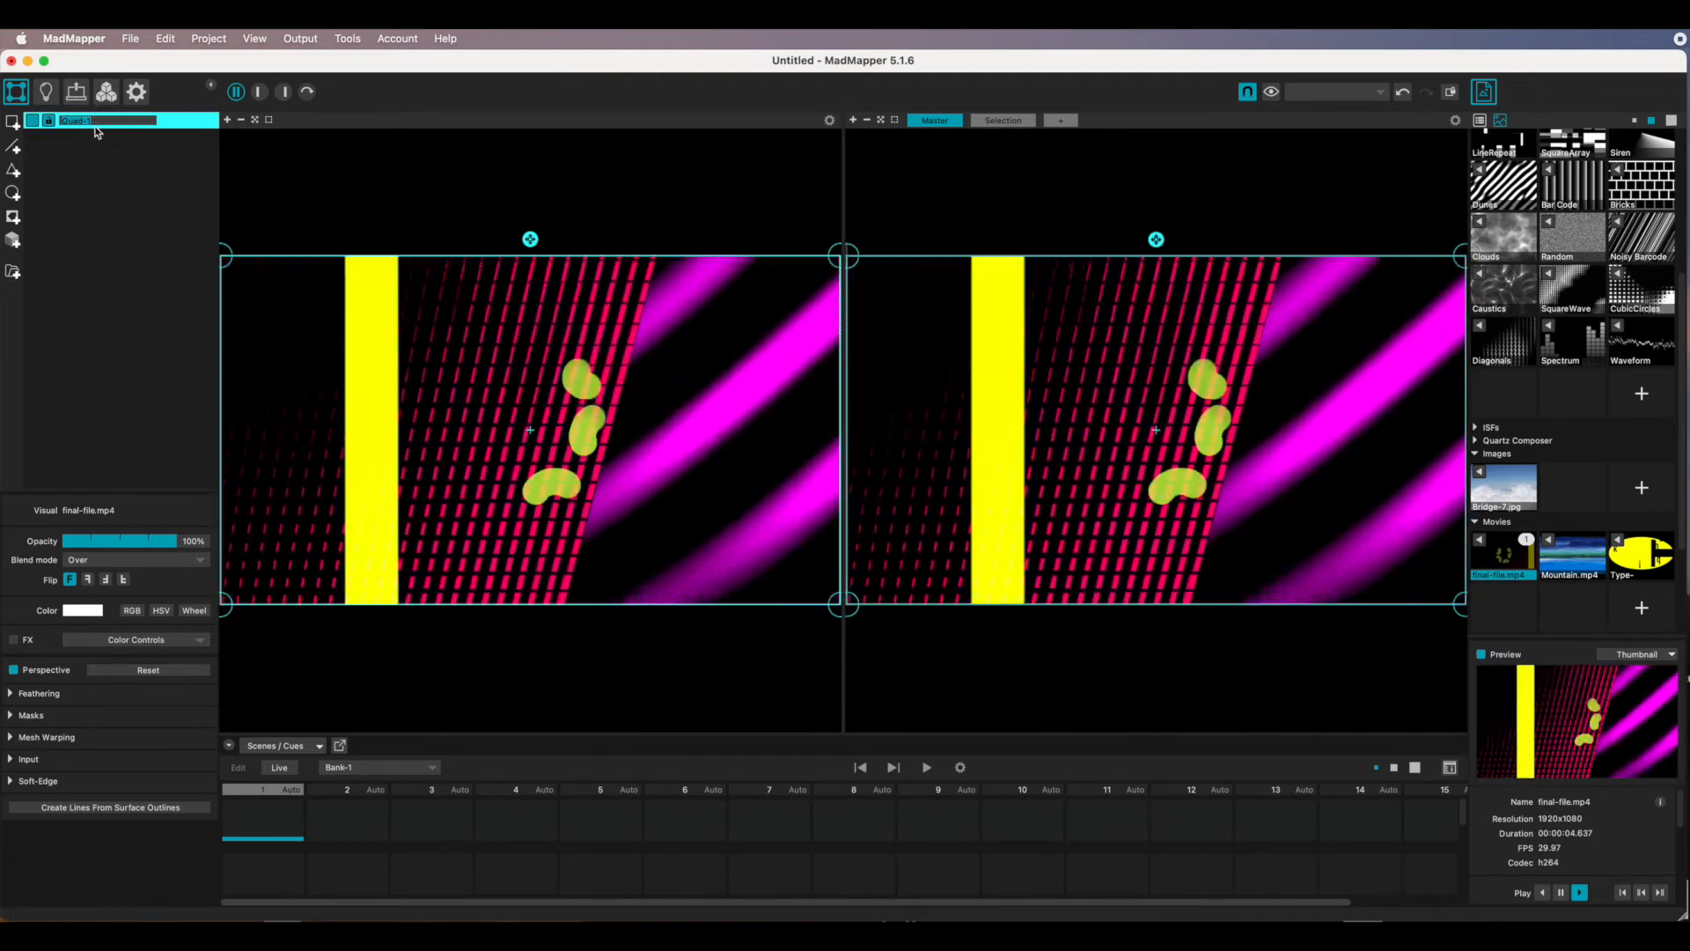
pyautogui.click(102, 151)
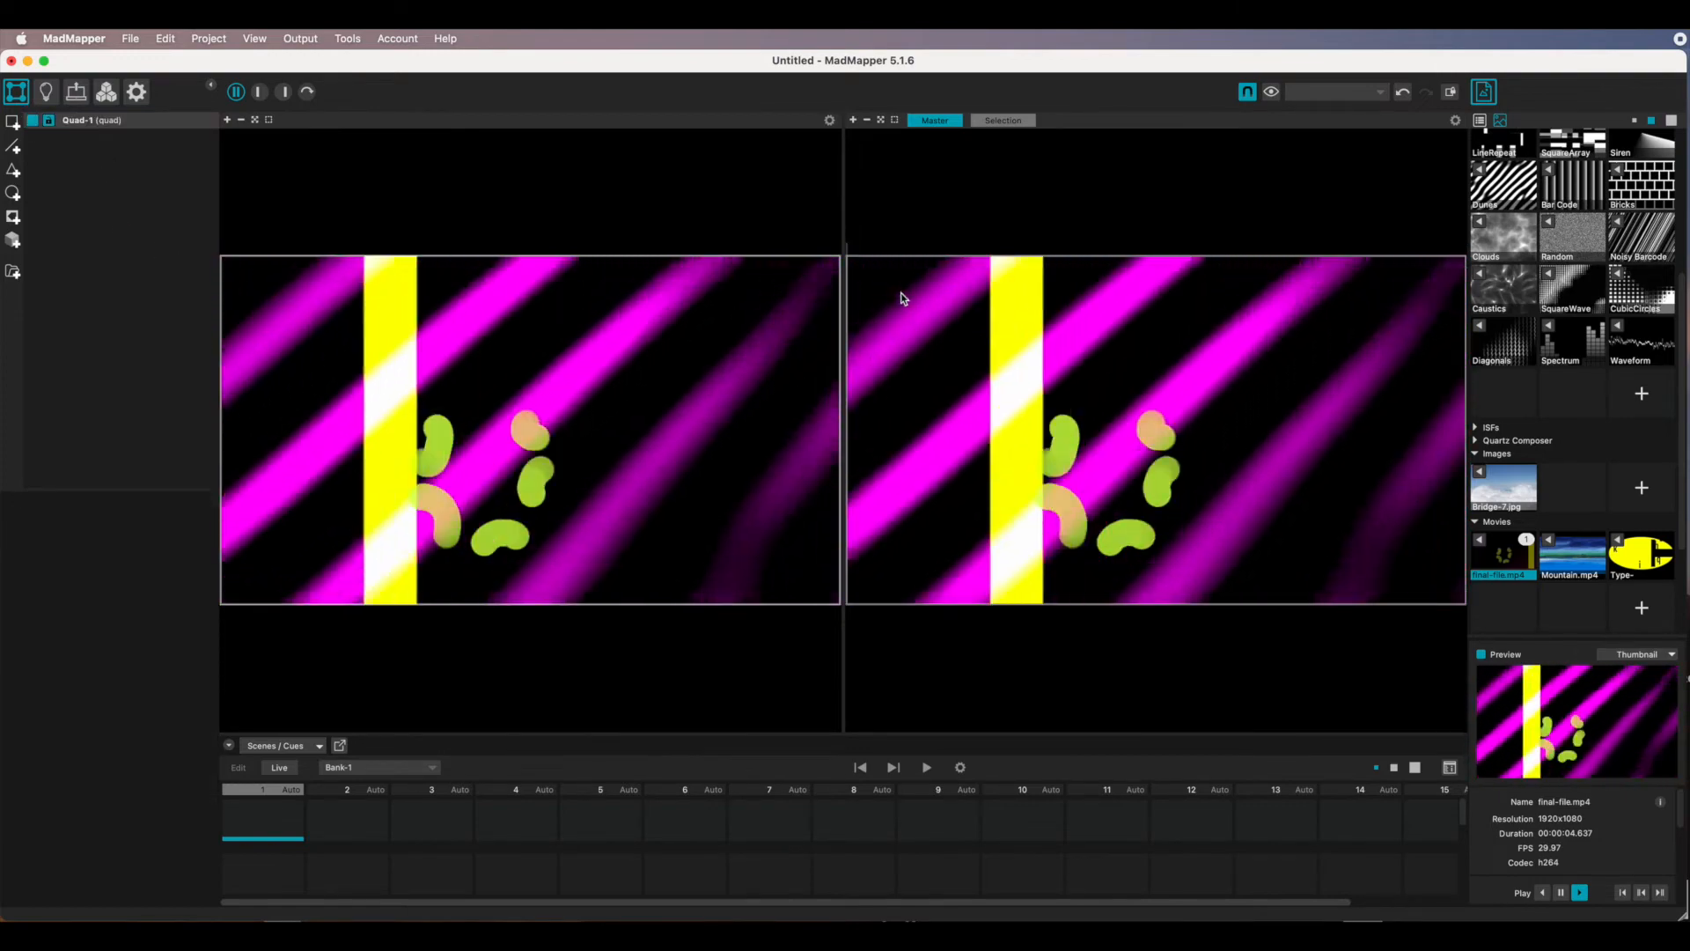
pyautogui.click(915, 338)
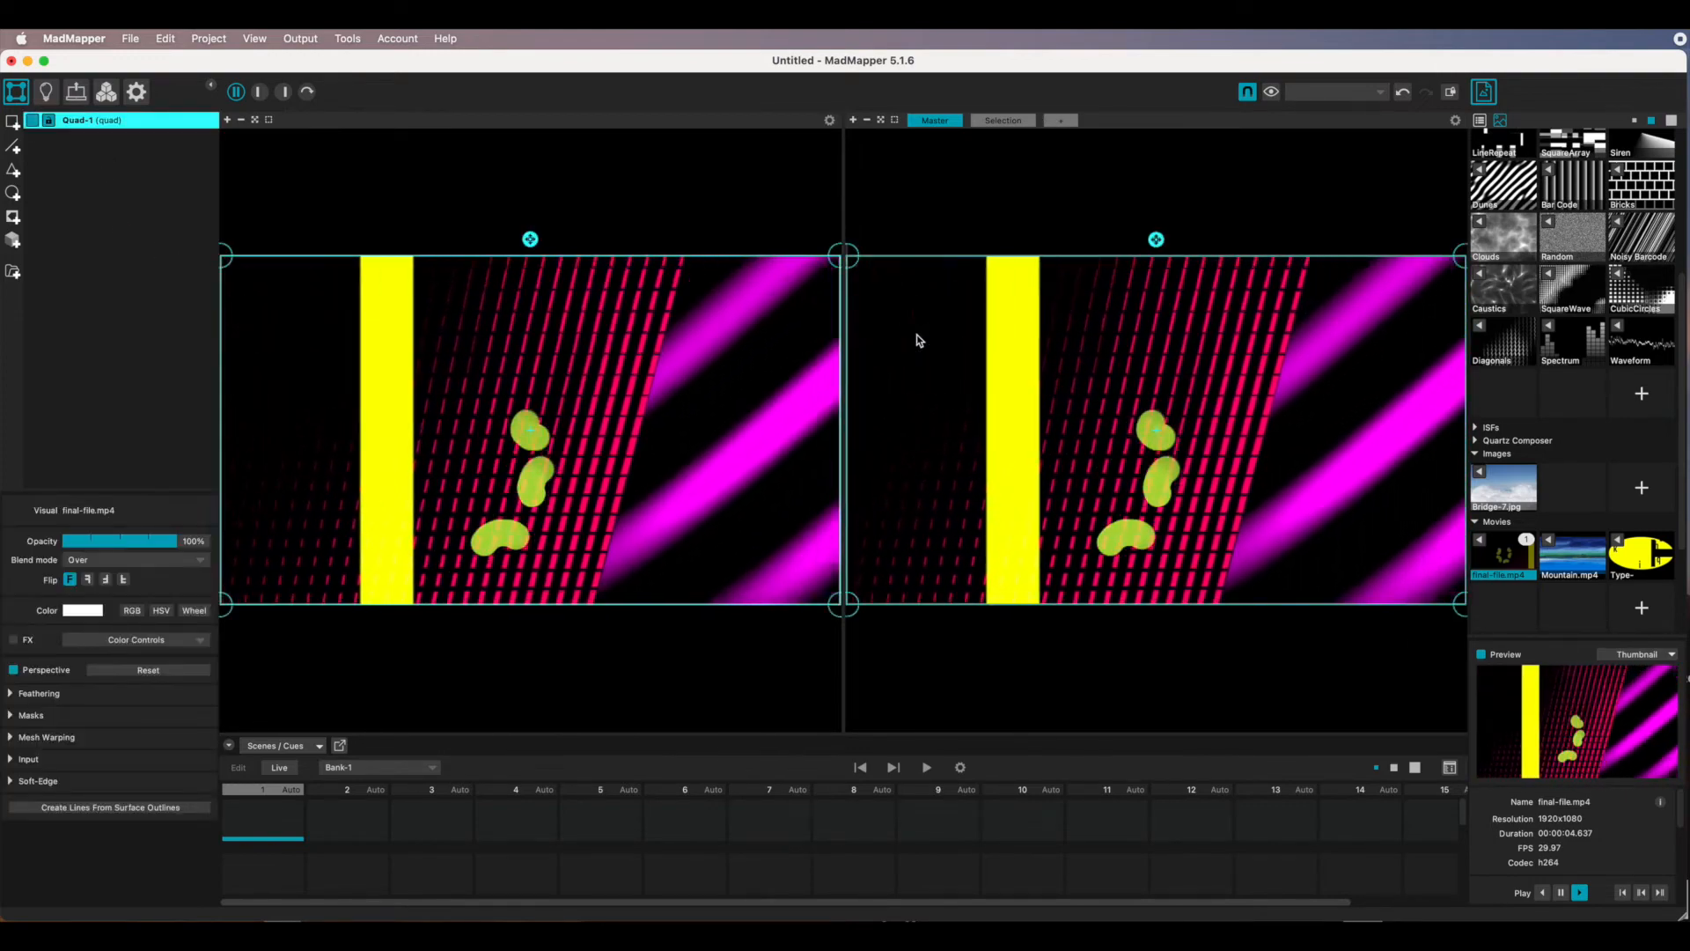
pyautogui.moveTo(852, 261)
pyautogui.mouseDown()
pyautogui.moveTo(916, 276)
pyautogui.moveTo(1018, 340)
pyautogui.moveTo(1023, 401)
pyautogui.moveTo(916, 411)
pyautogui.moveTo(917, 272)
pyautogui.moveTo(895, 301)
pyautogui.moveTo(871, 264)
pyautogui.mouseUp()
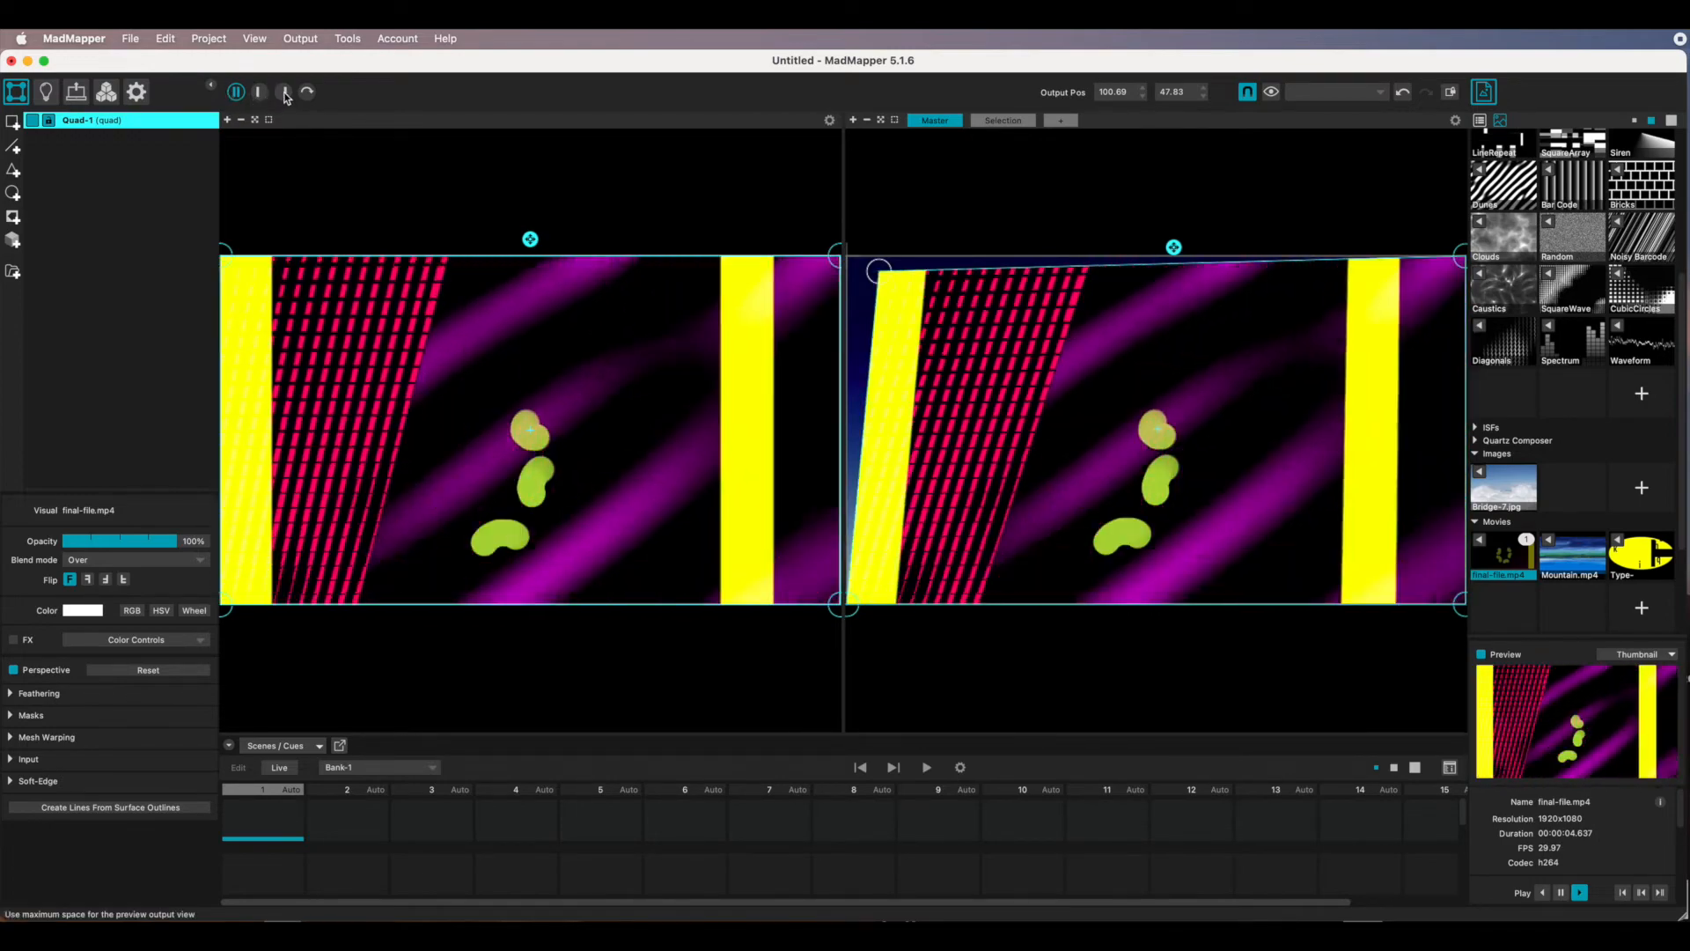
# Compare the output-only and input-only views, and try the layout with both views stacked vertically.
pyautogui.click(285, 93)
pyautogui.click(263, 93)
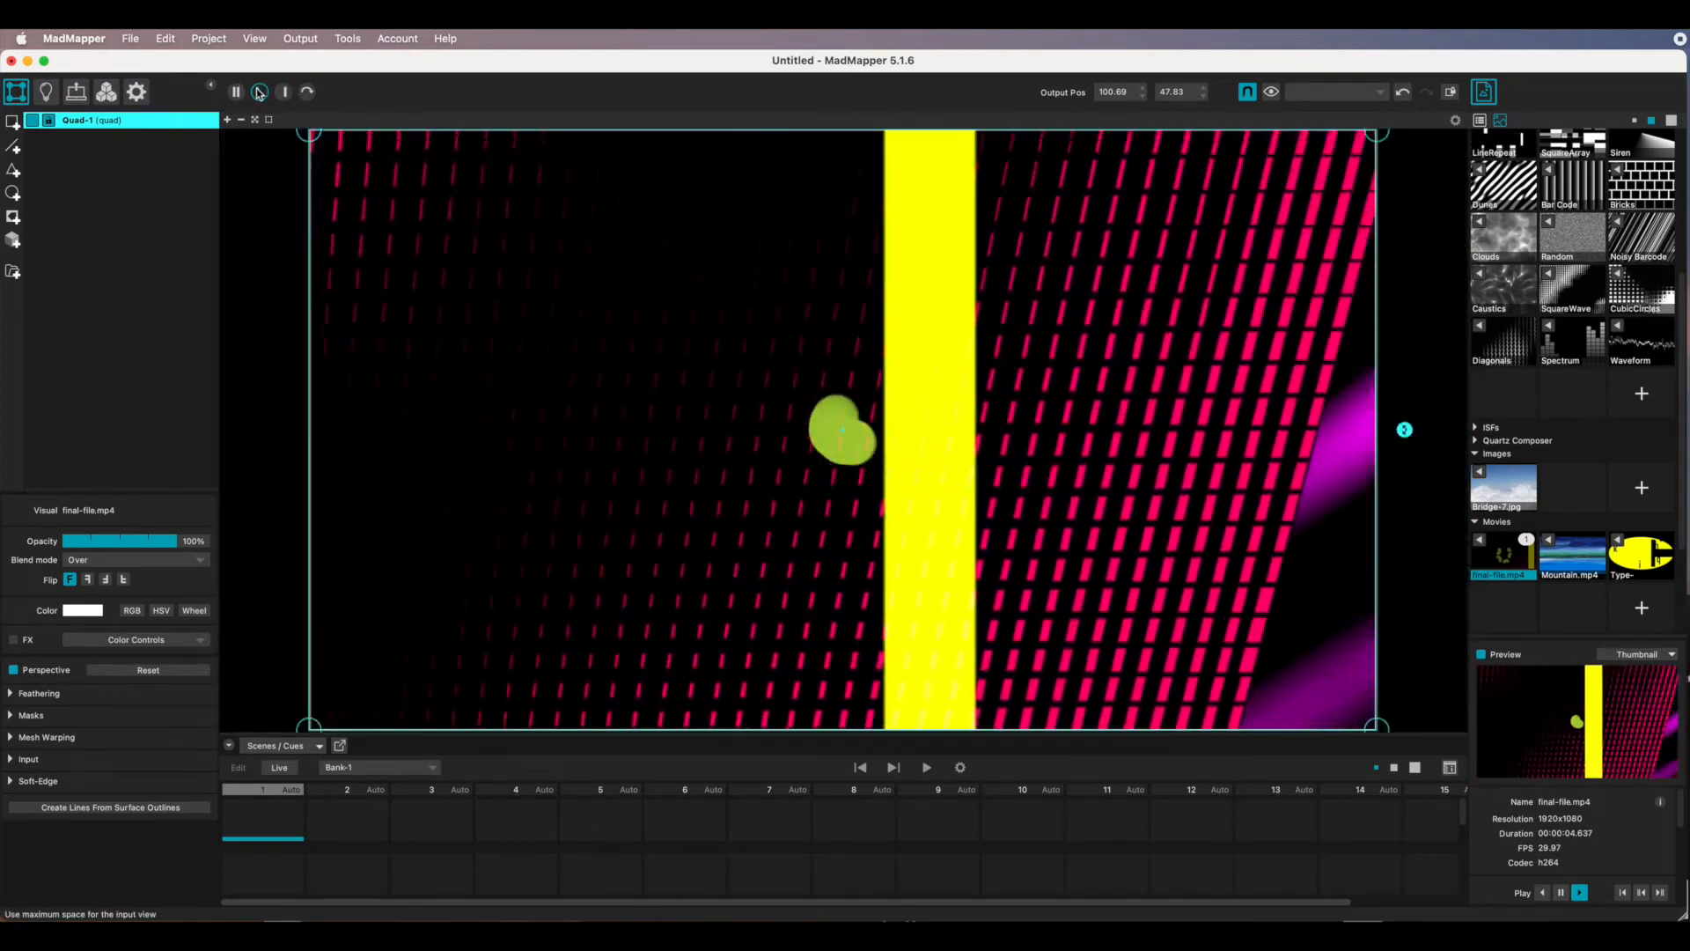
pyautogui.click(308, 92)
pyautogui.click(308, 92)
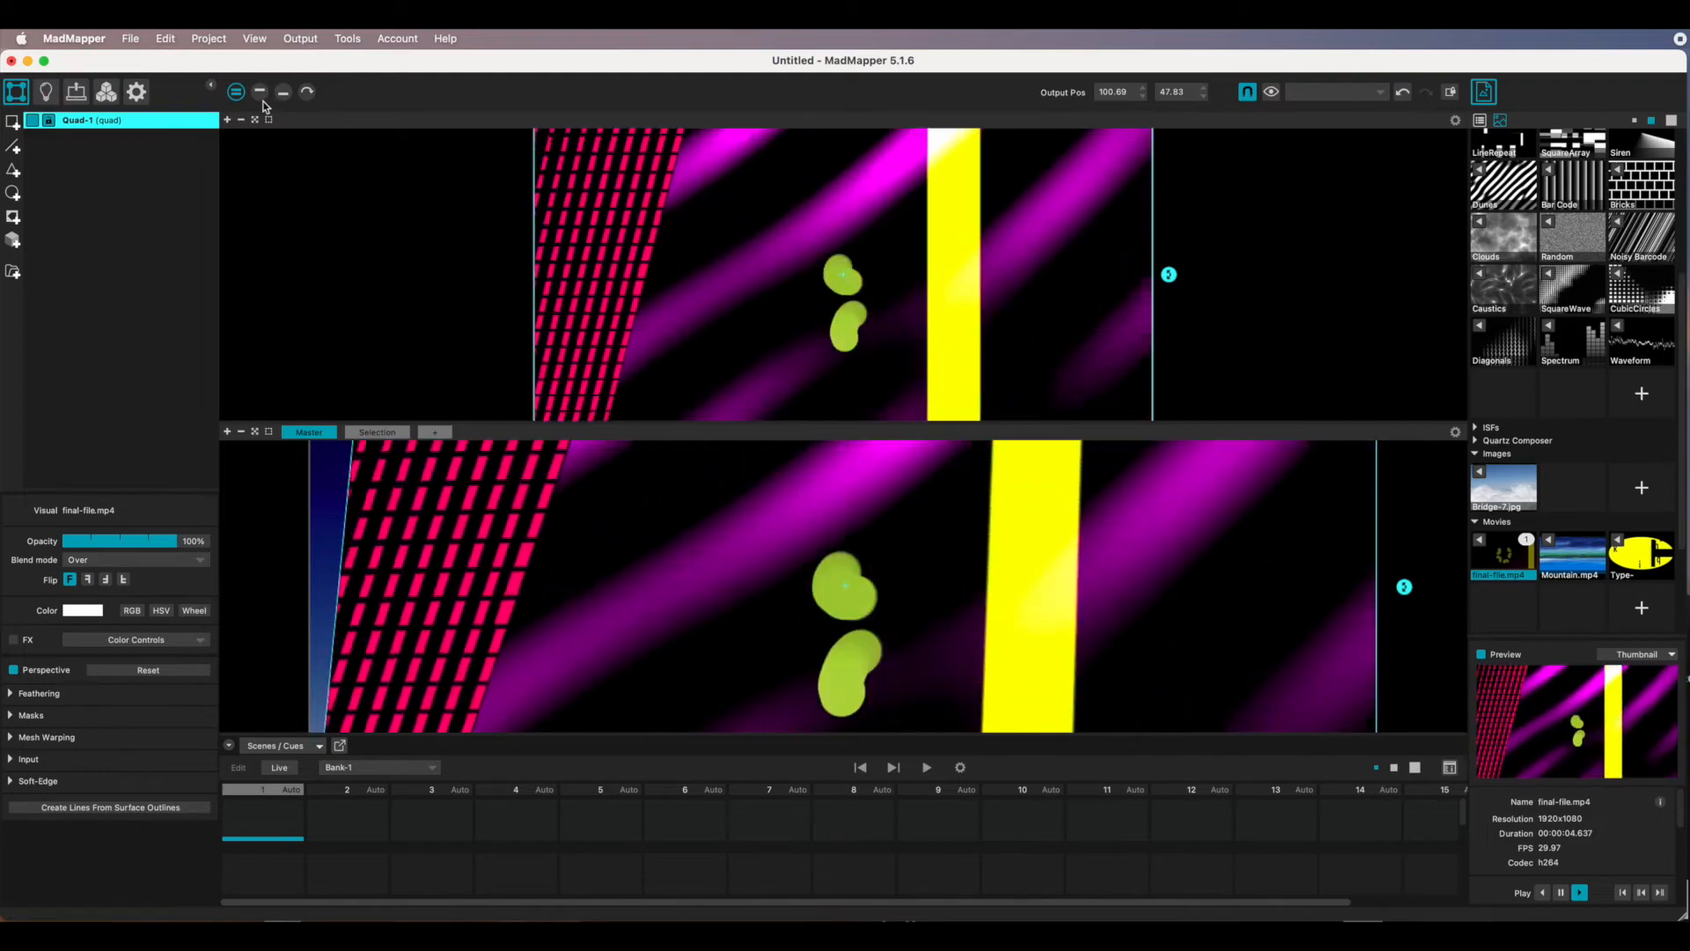
# Restore the side-by-side layout, switch to output only, and pull the quad's remaining corners in around the left arch panel.
pyautogui.click(236, 93)
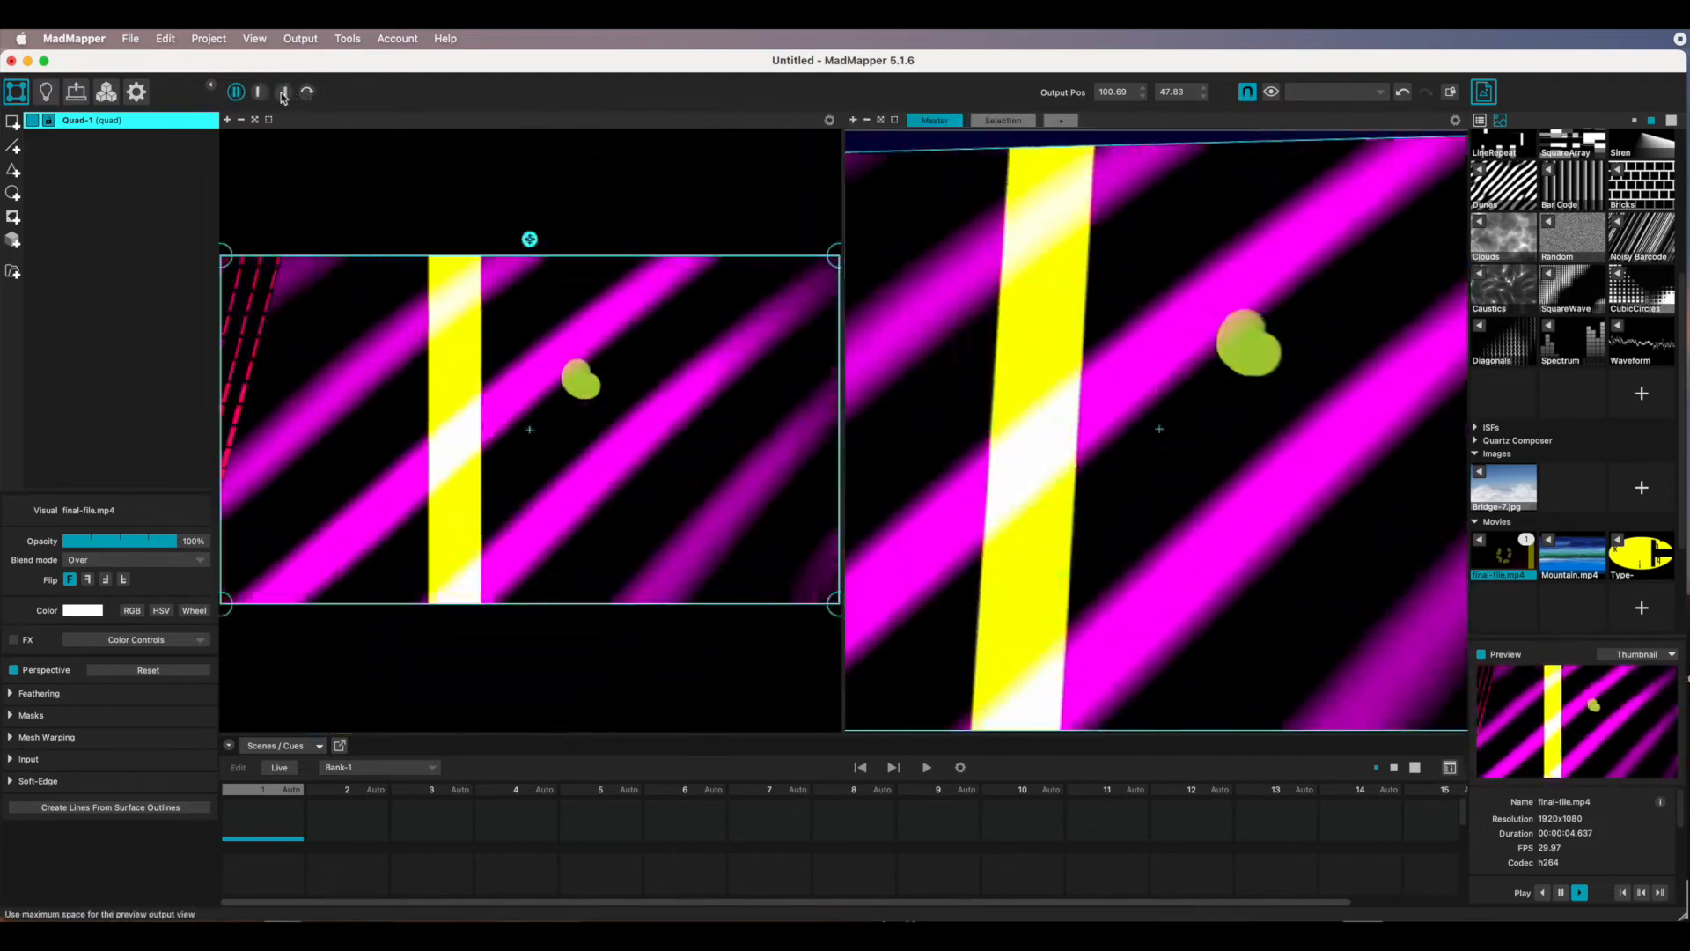
pyautogui.click(286, 94)
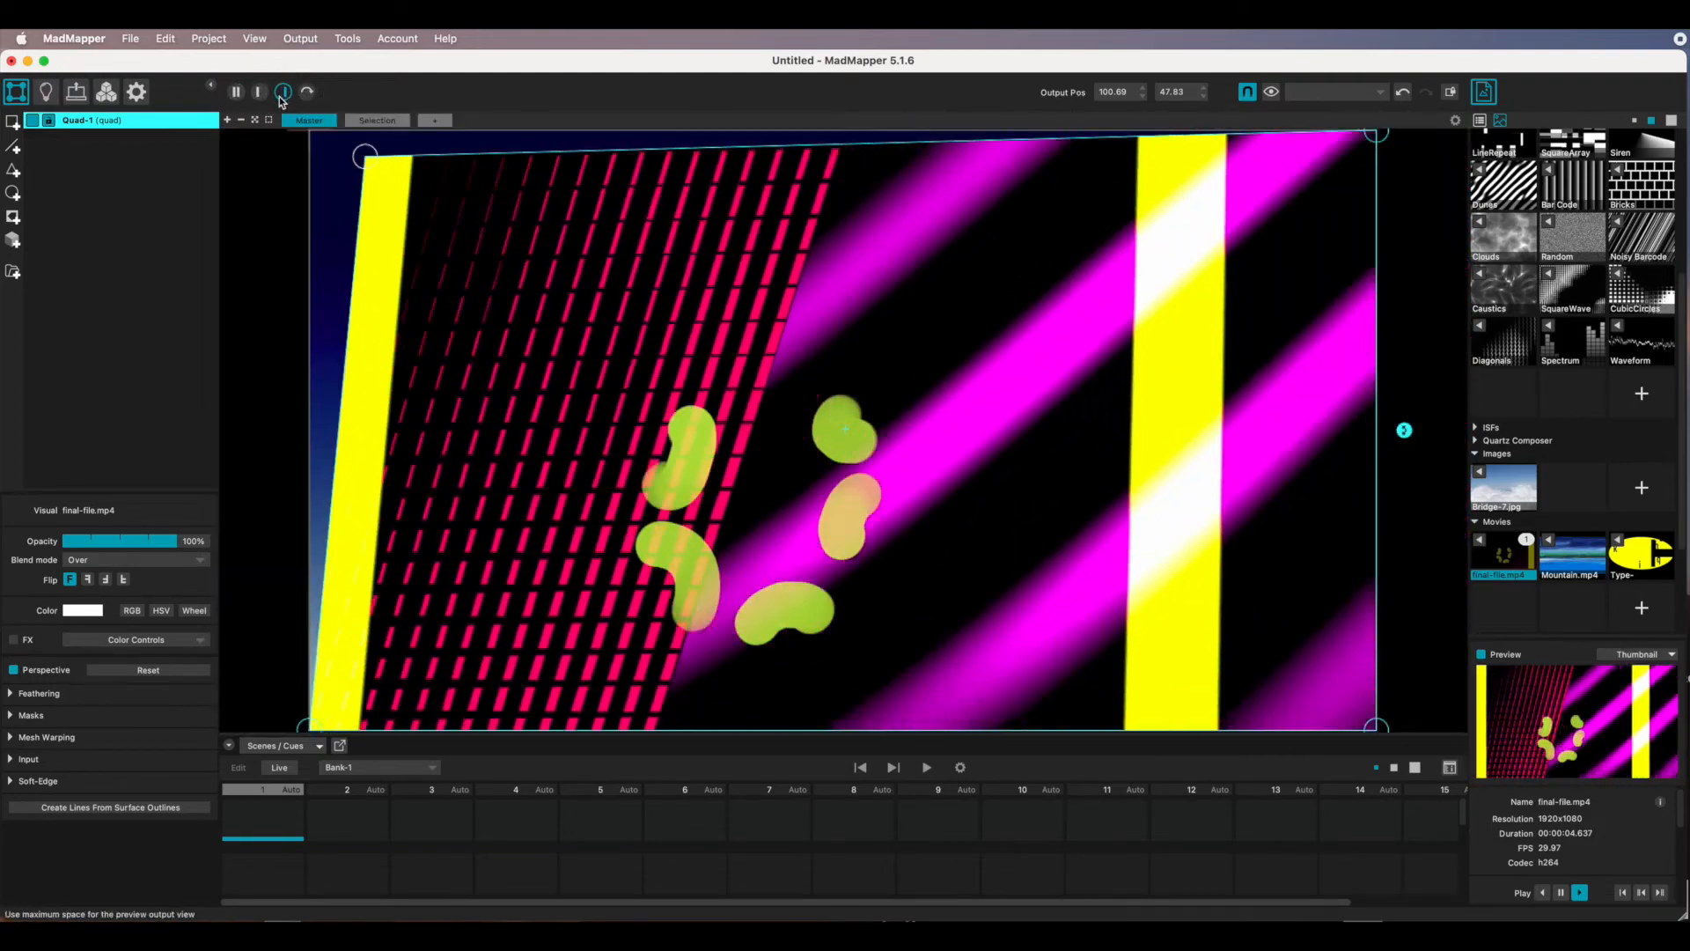
pyautogui.moveTo(1363, 134); pyautogui.dragTo(758, 265)
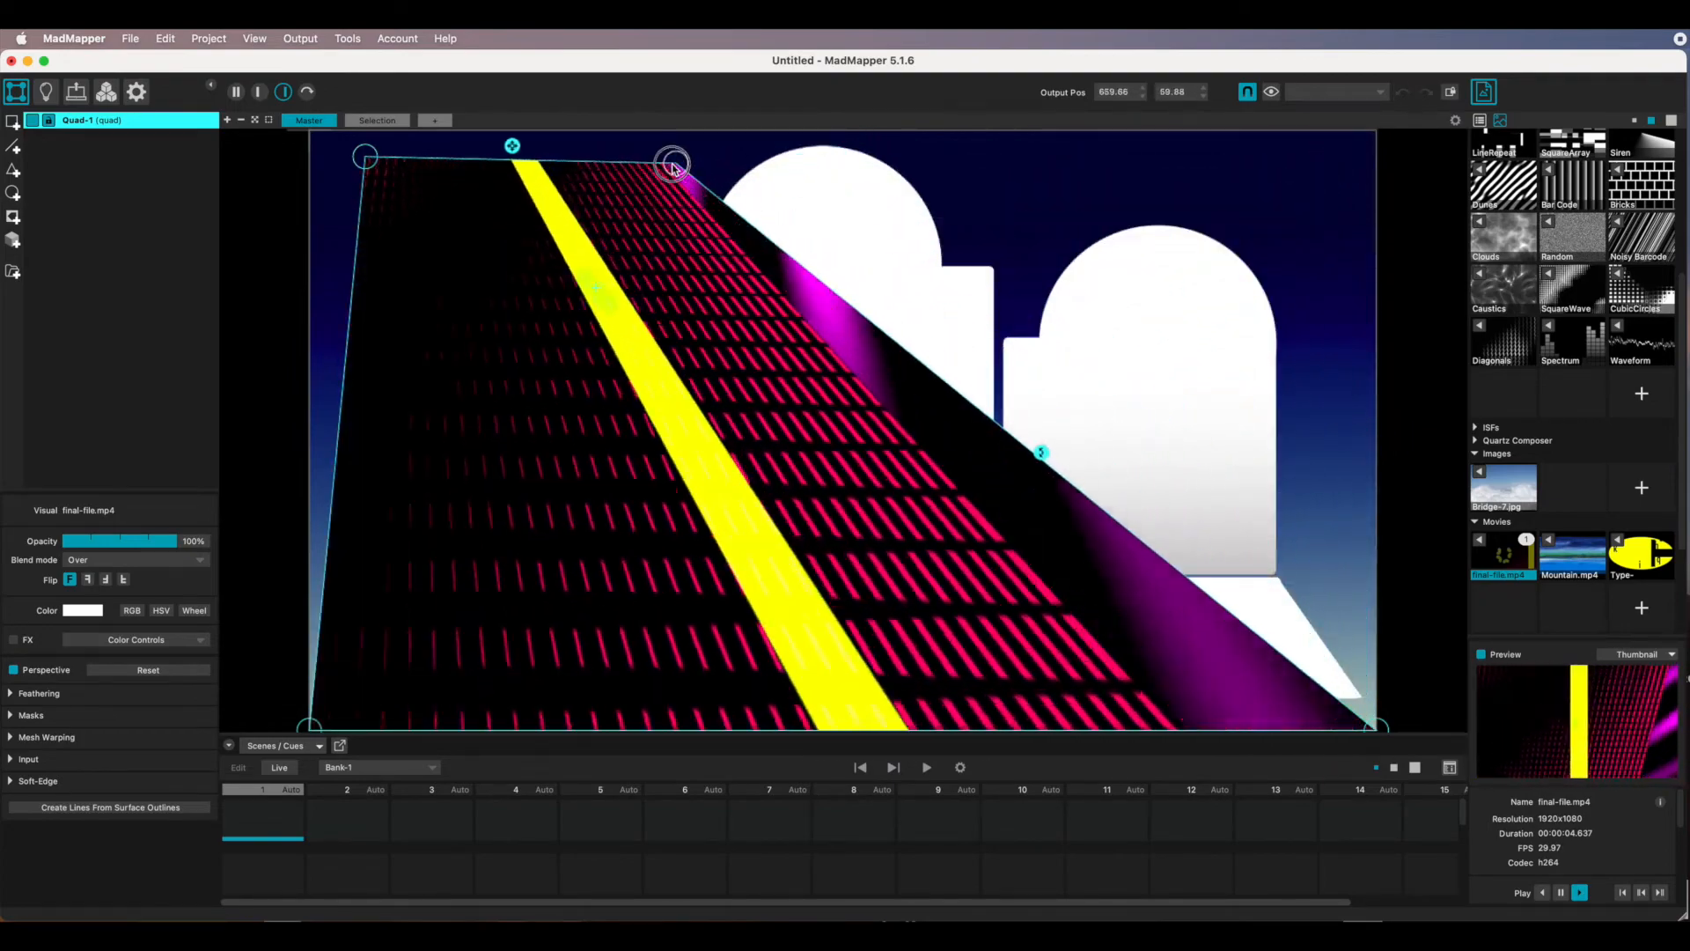
pyautogui.moveTo(672, 167); pyautogui.dragTo(659, 179)
pyautogui.moveTo(1373, 730); pyautogui.dragTo(651, 570)
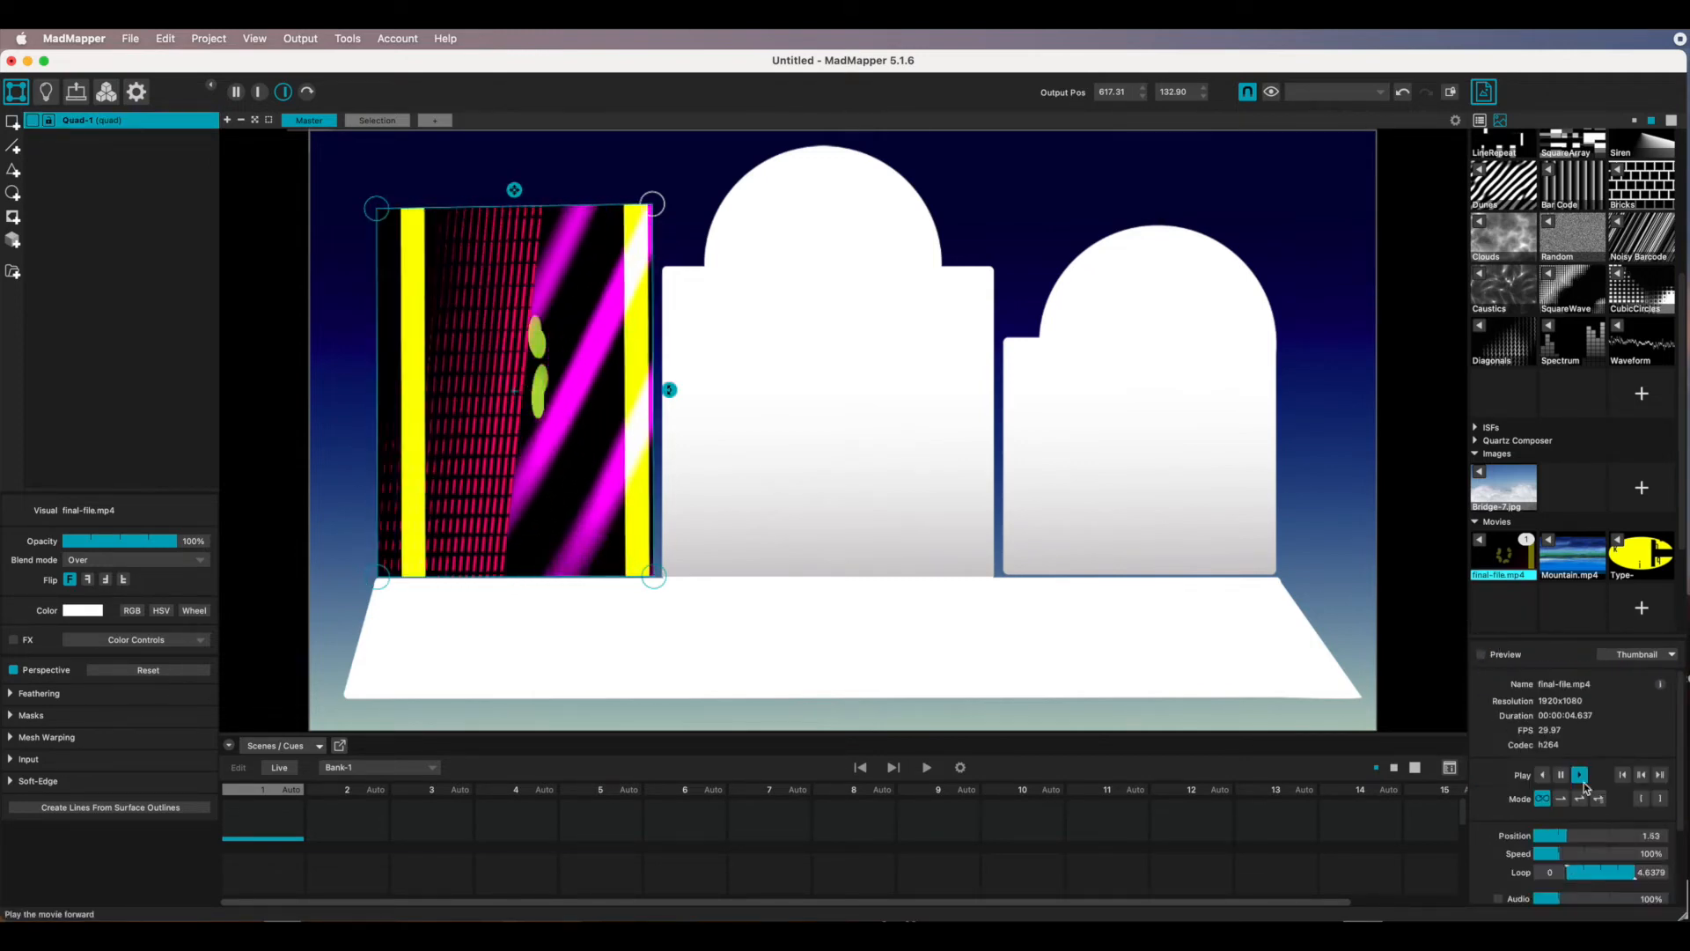
# Turn on the movie preview and fine-tune the quad's upper corners to about 620, 146 on the right and 121, 153 on the left.
pyautogui.click(1482, 655)
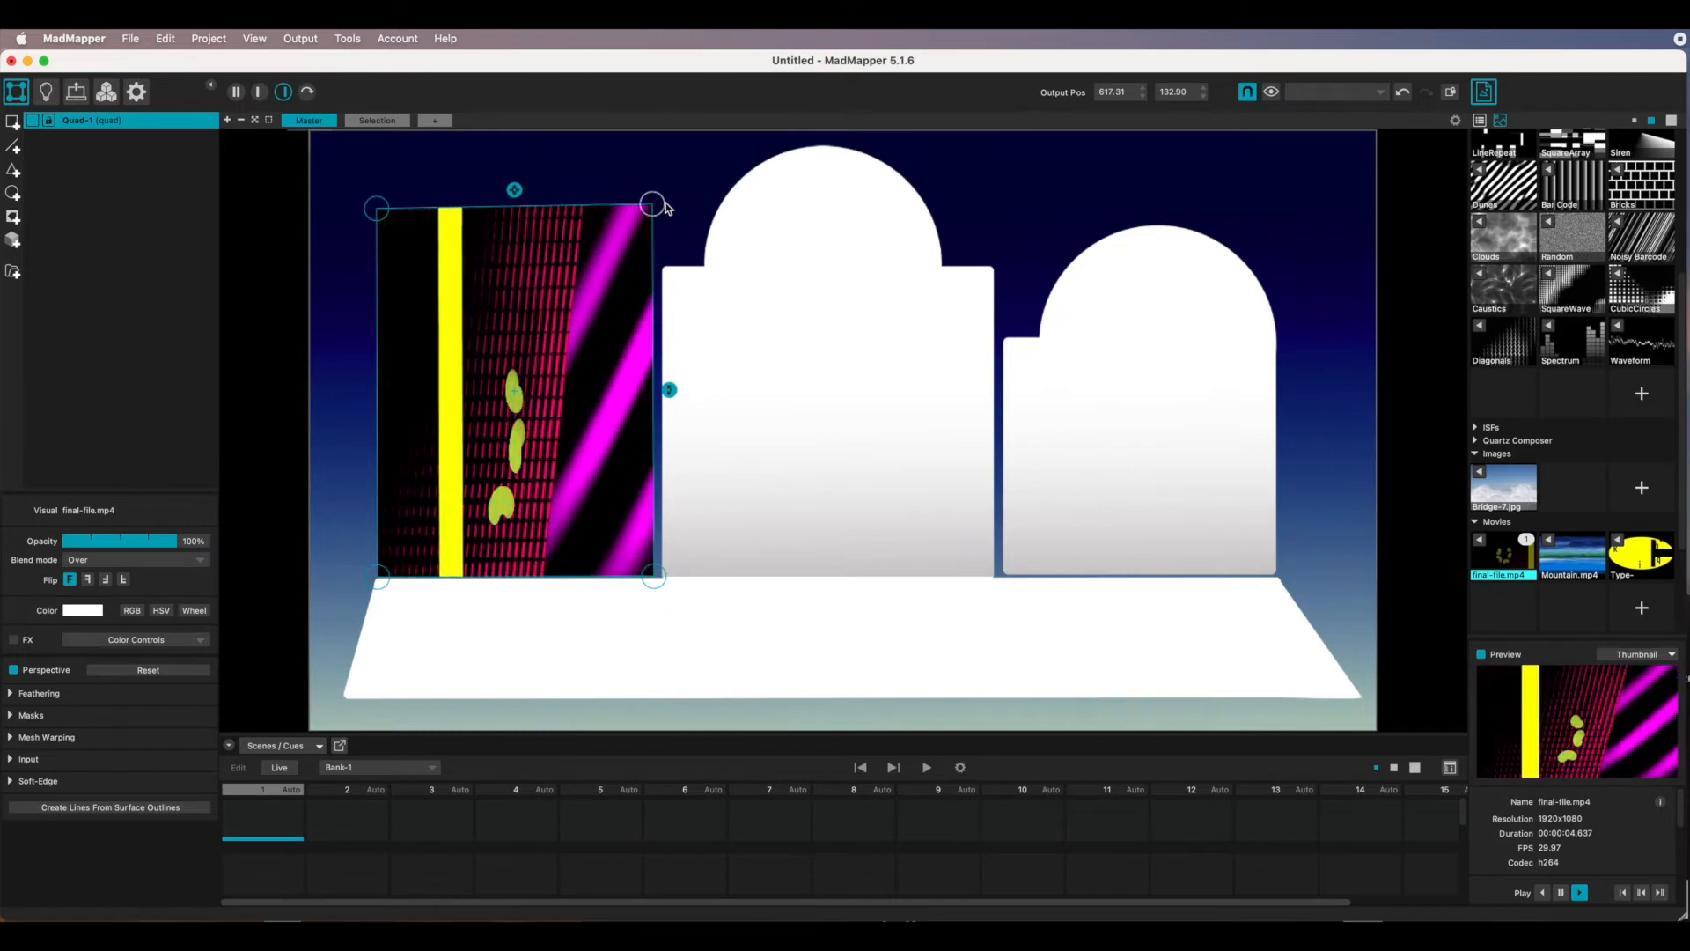
pyautogui.moveTo(652, 204); pyautogui.dragTo(618, 327)
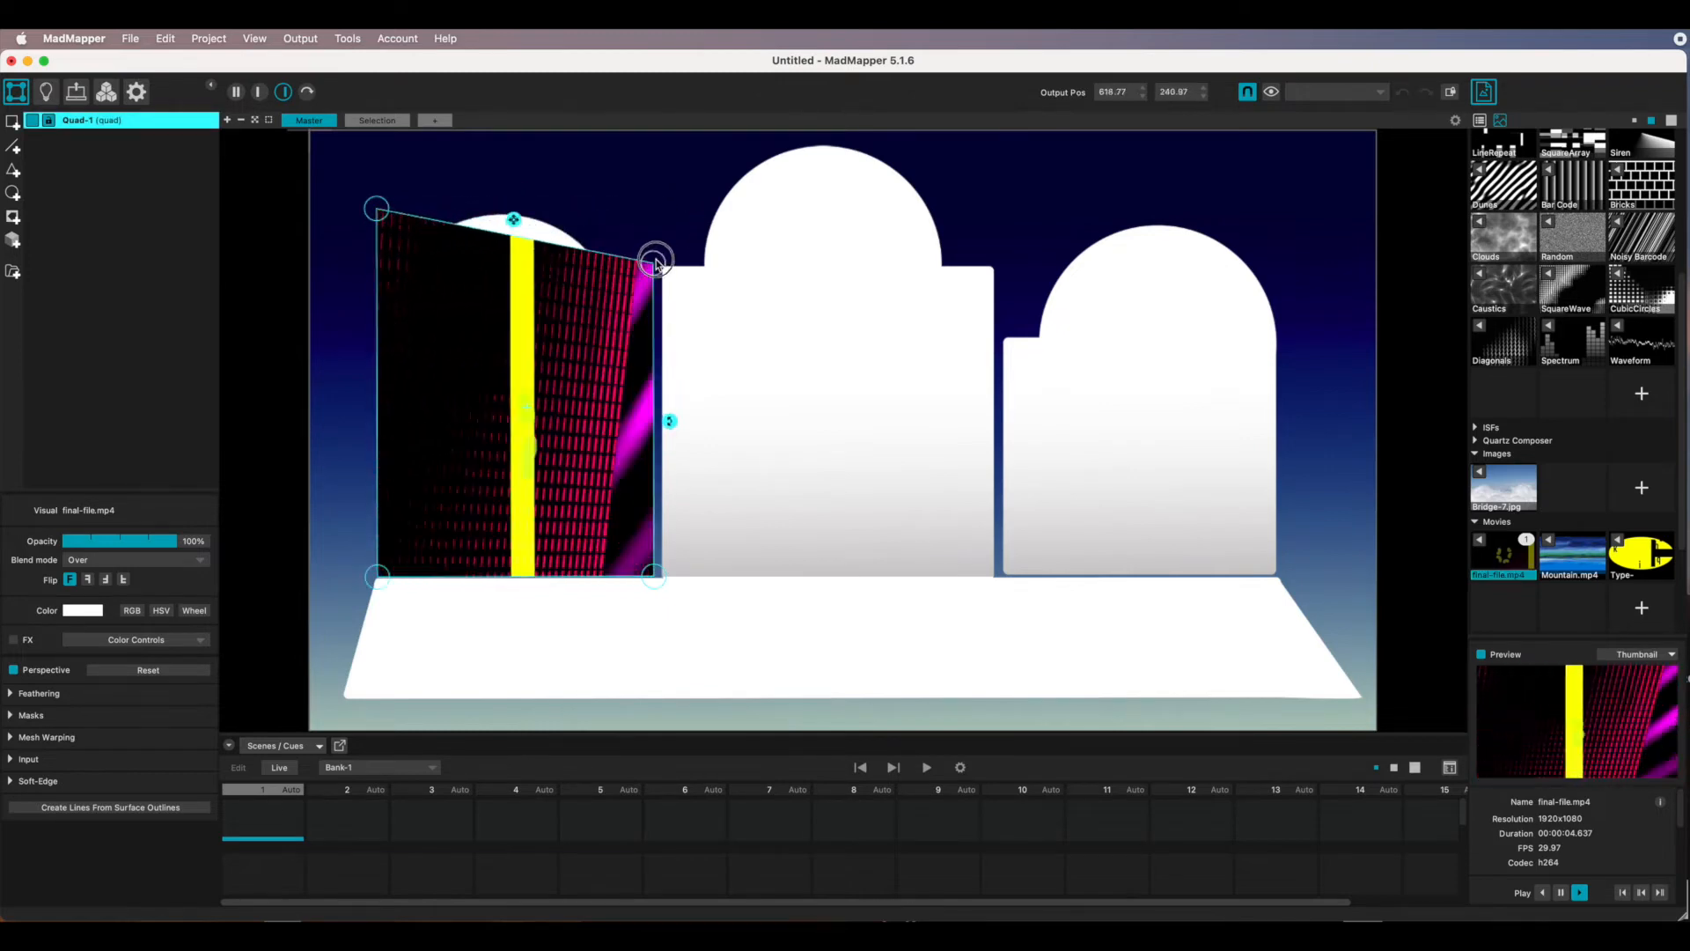
pyautogui.moveTo(656, 263); pyautogui.dragTo(655, 218)
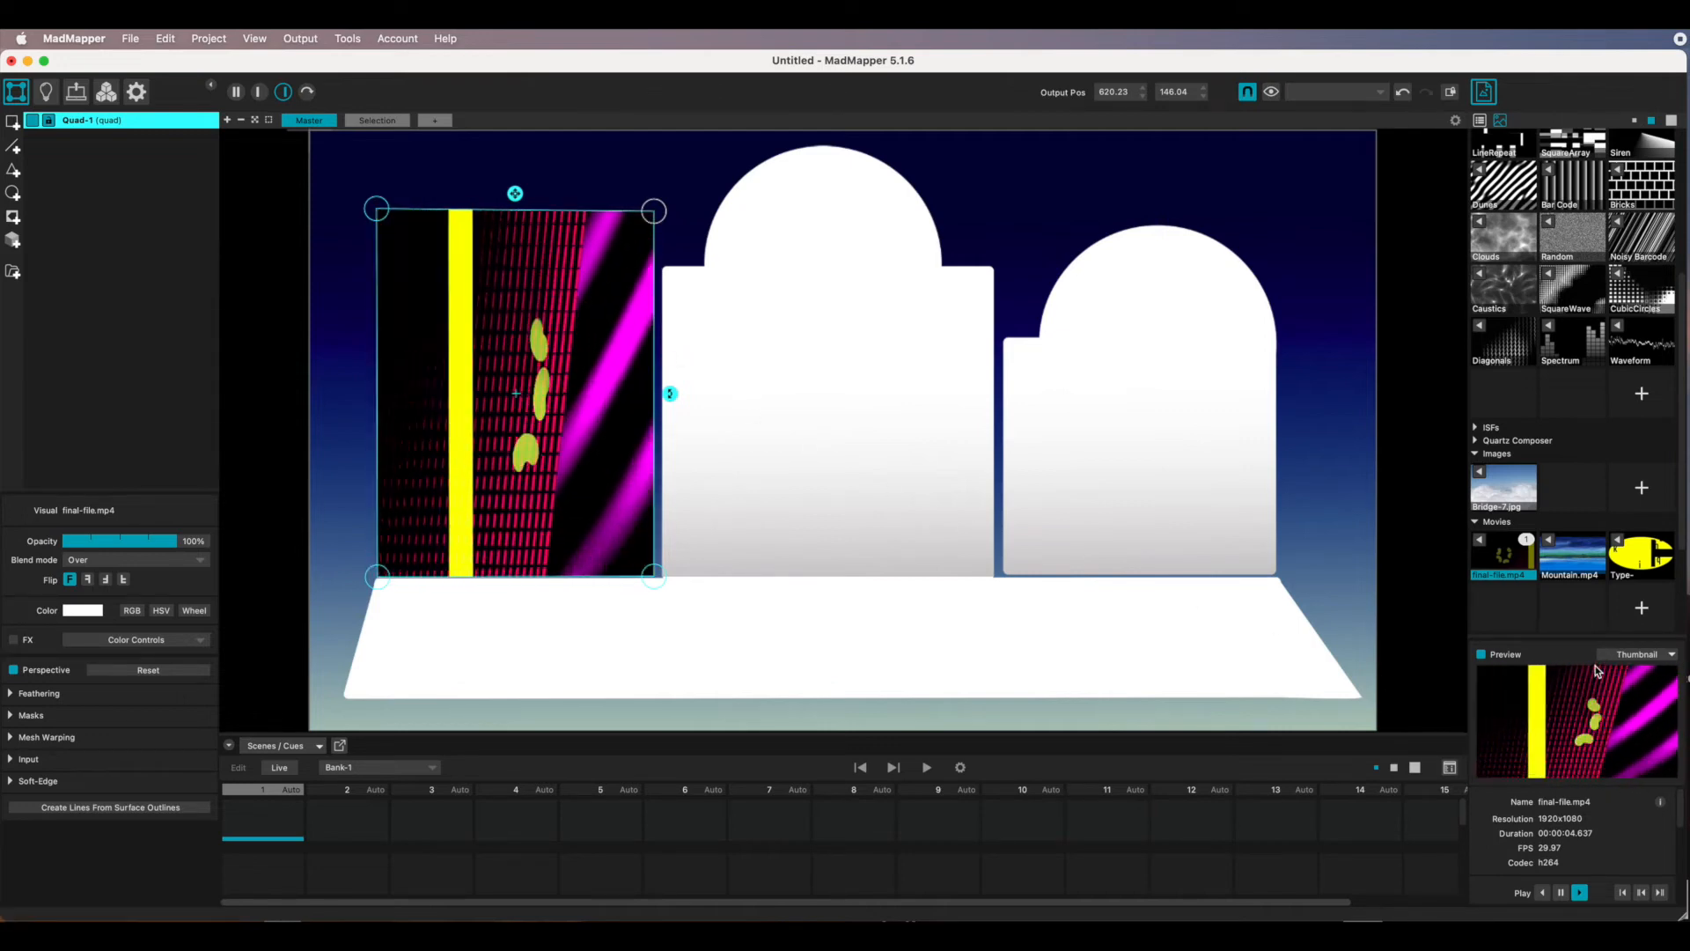
pyautogui.moveTo(377, 209)
pyautogui.mouseDown()
pyautogui.moveTo(398, 310)
pyautogui.moveTo(374, 215)
pyautogui.mouseUp()
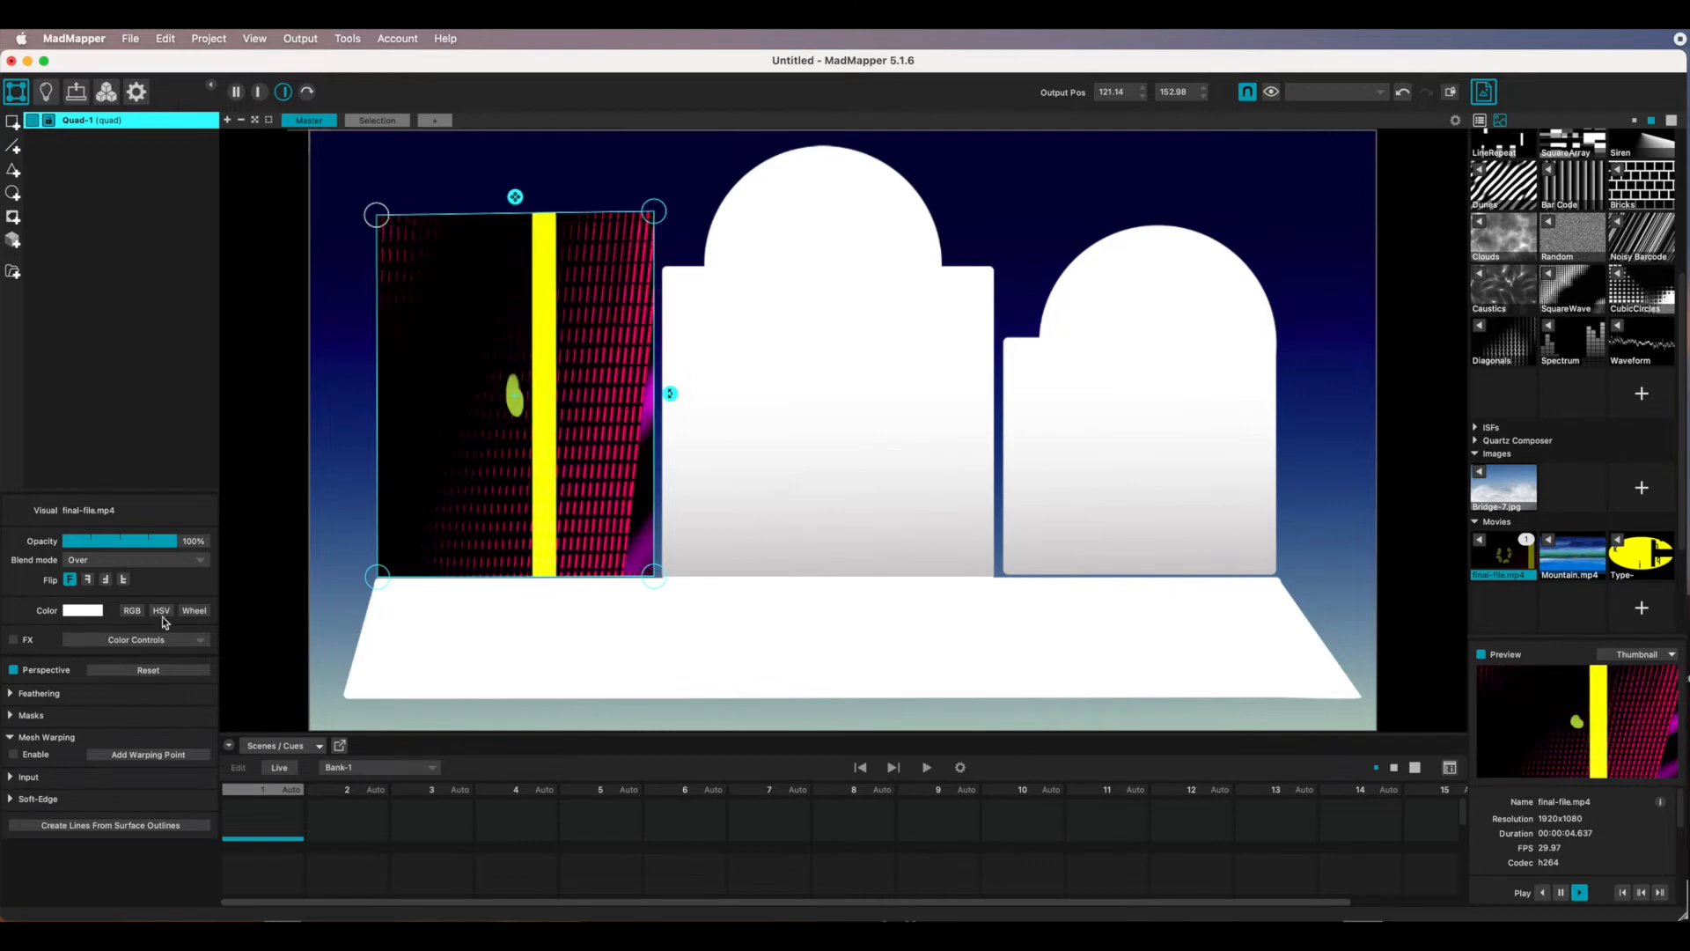
# Add mesh warping lines down the quad's middle and across its upper part, and place the top middle point at about 371, 147.
pyautogui.doubleClick(515, 212)
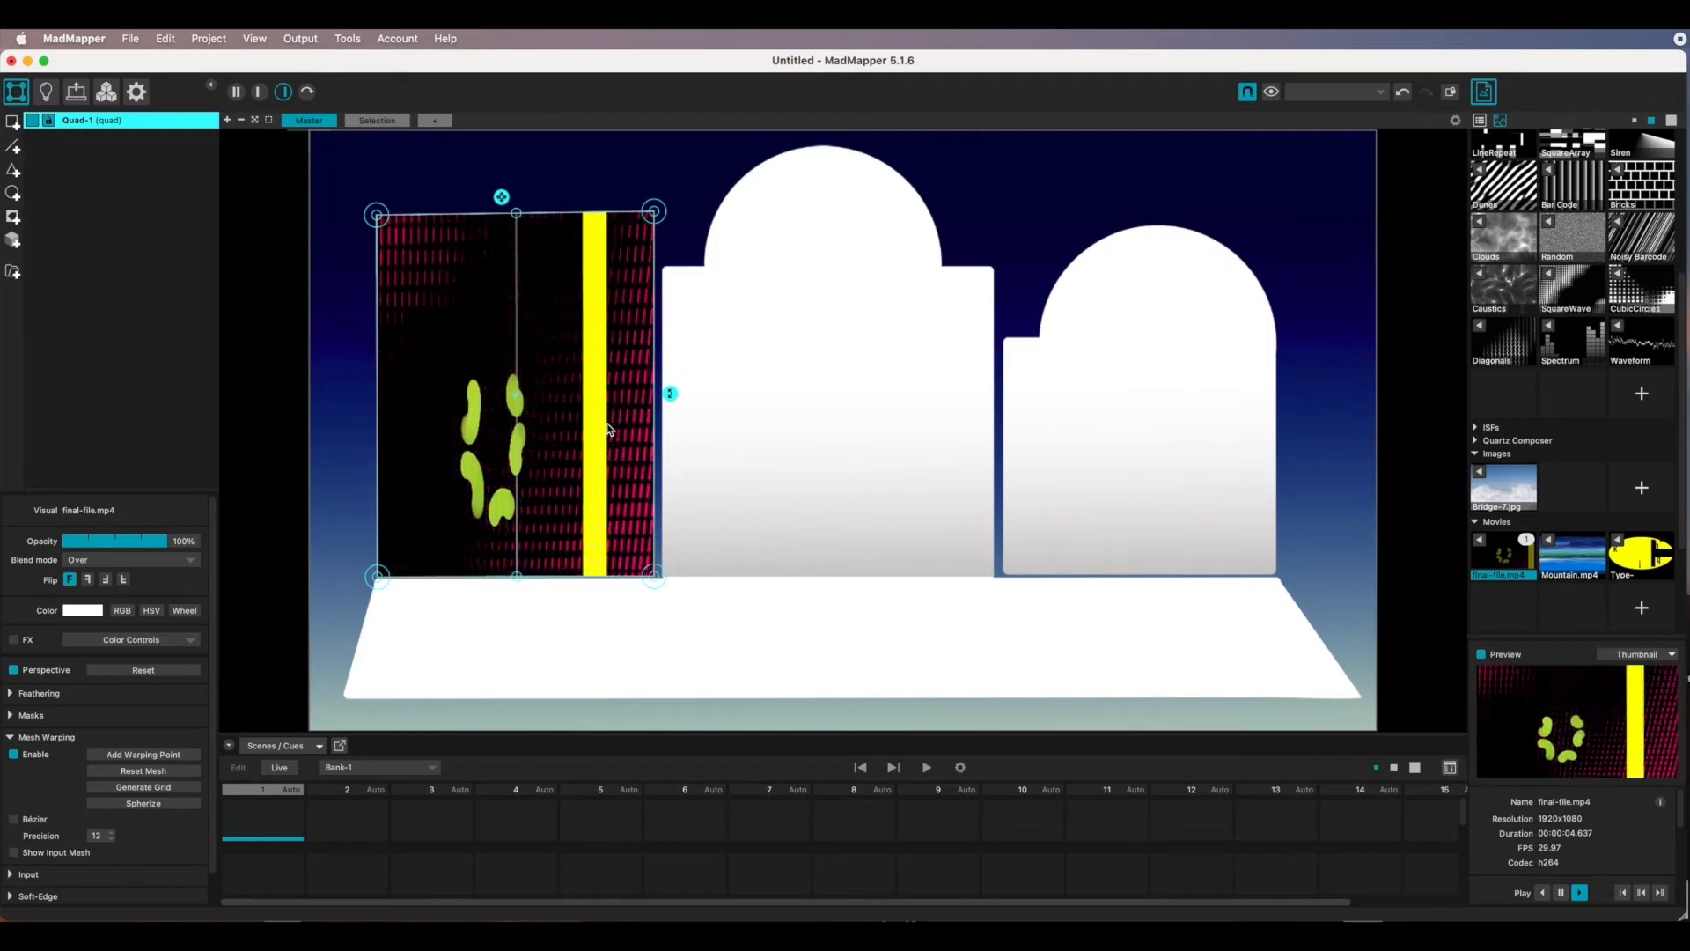
pyautogui.click(654, 267)
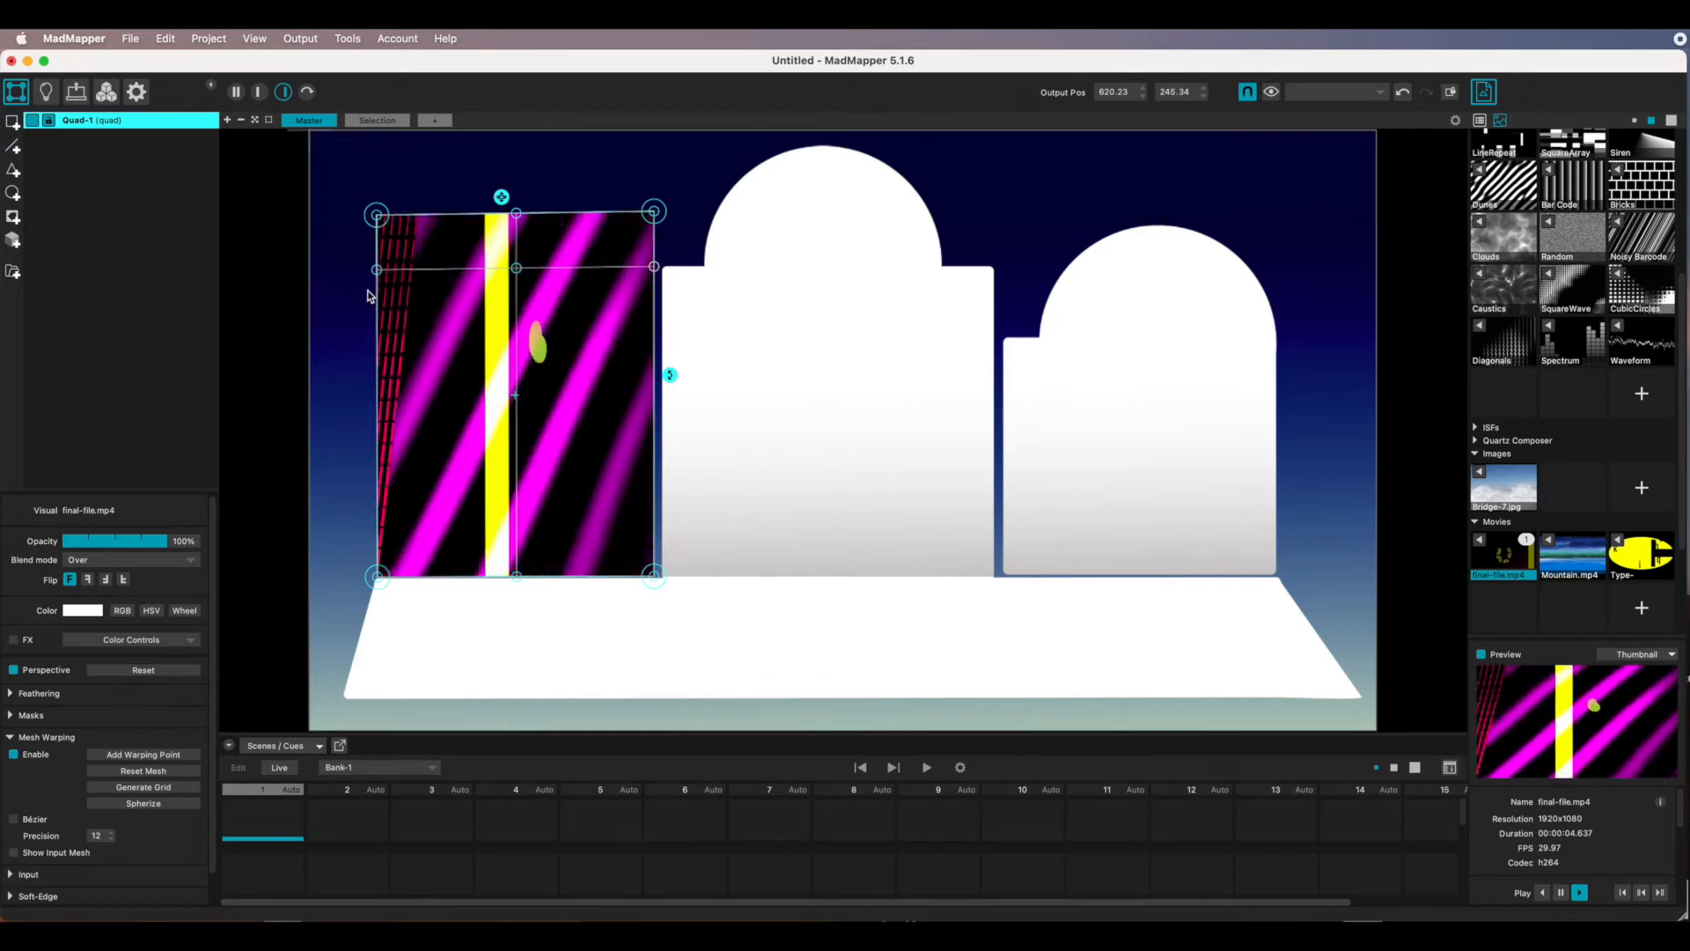
pyautogui.click(517, 215)
pyautogui.moveTo(519, 218)
pyautogui.mouseDown()
pyautogui.moveTo(519, 173)
pyautogui.moveTo(520, 204)
pyautogui.mouseUp()
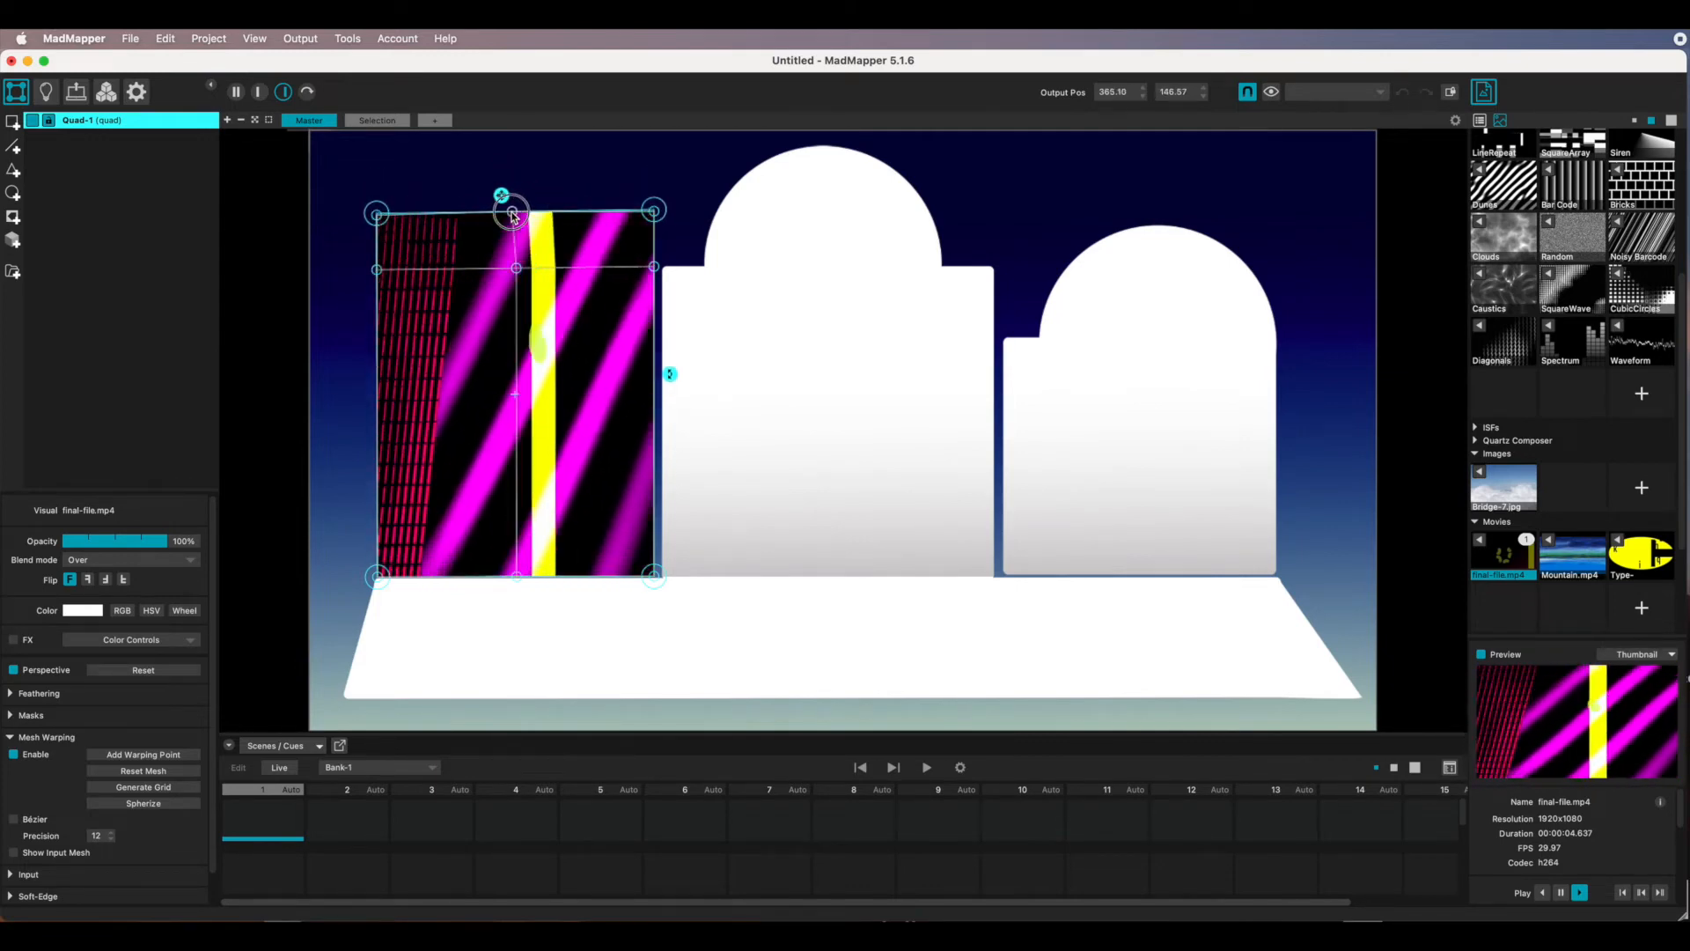
pyautogui.moveTo(516, 215); pyautogui.dragTo(516, 218)
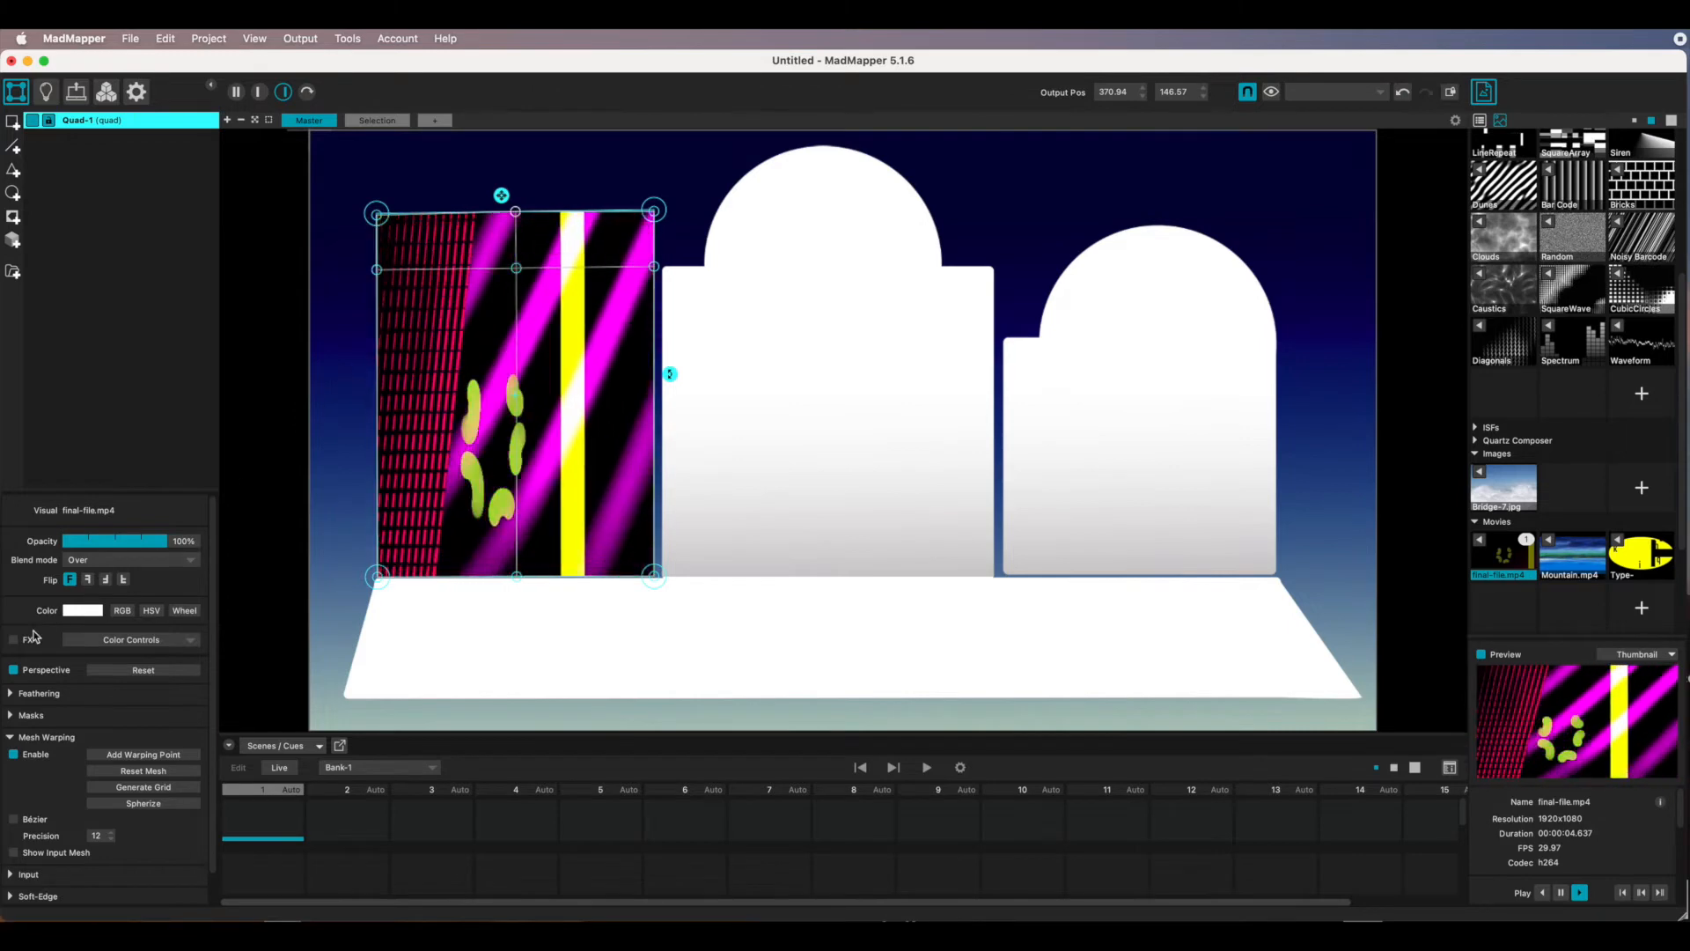
# Enable Bézier mesh warping and adjust the top middle point and its right curve handle.
pyautogui.click(14, 820)
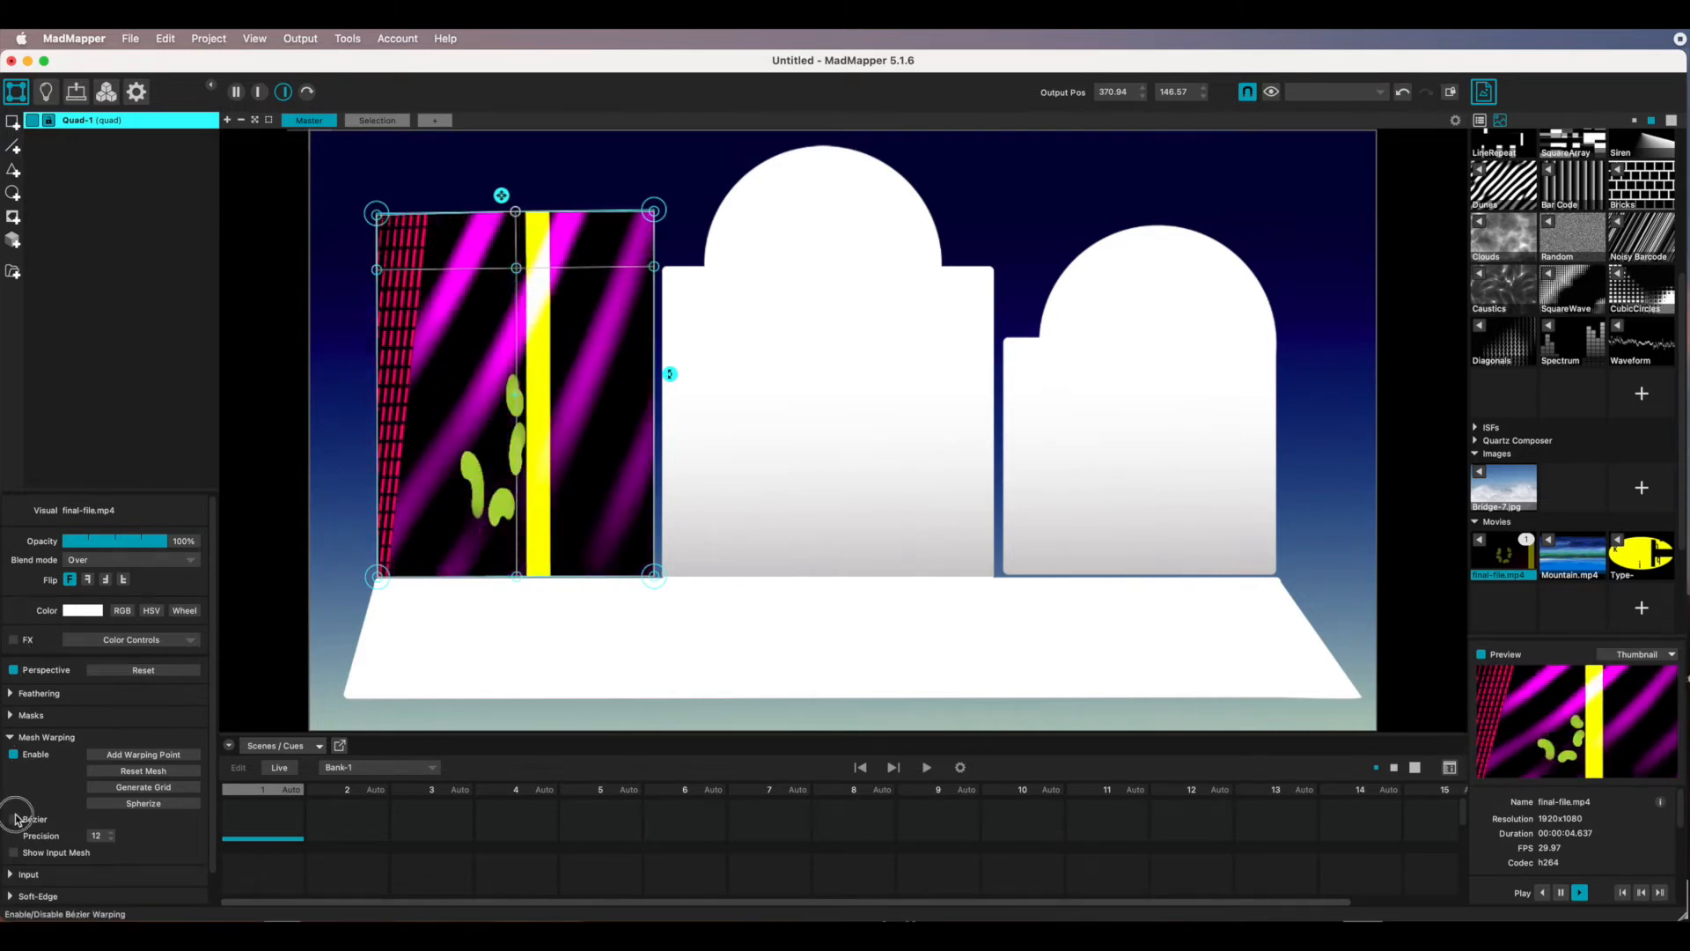
pyautogui.click(518, 213)
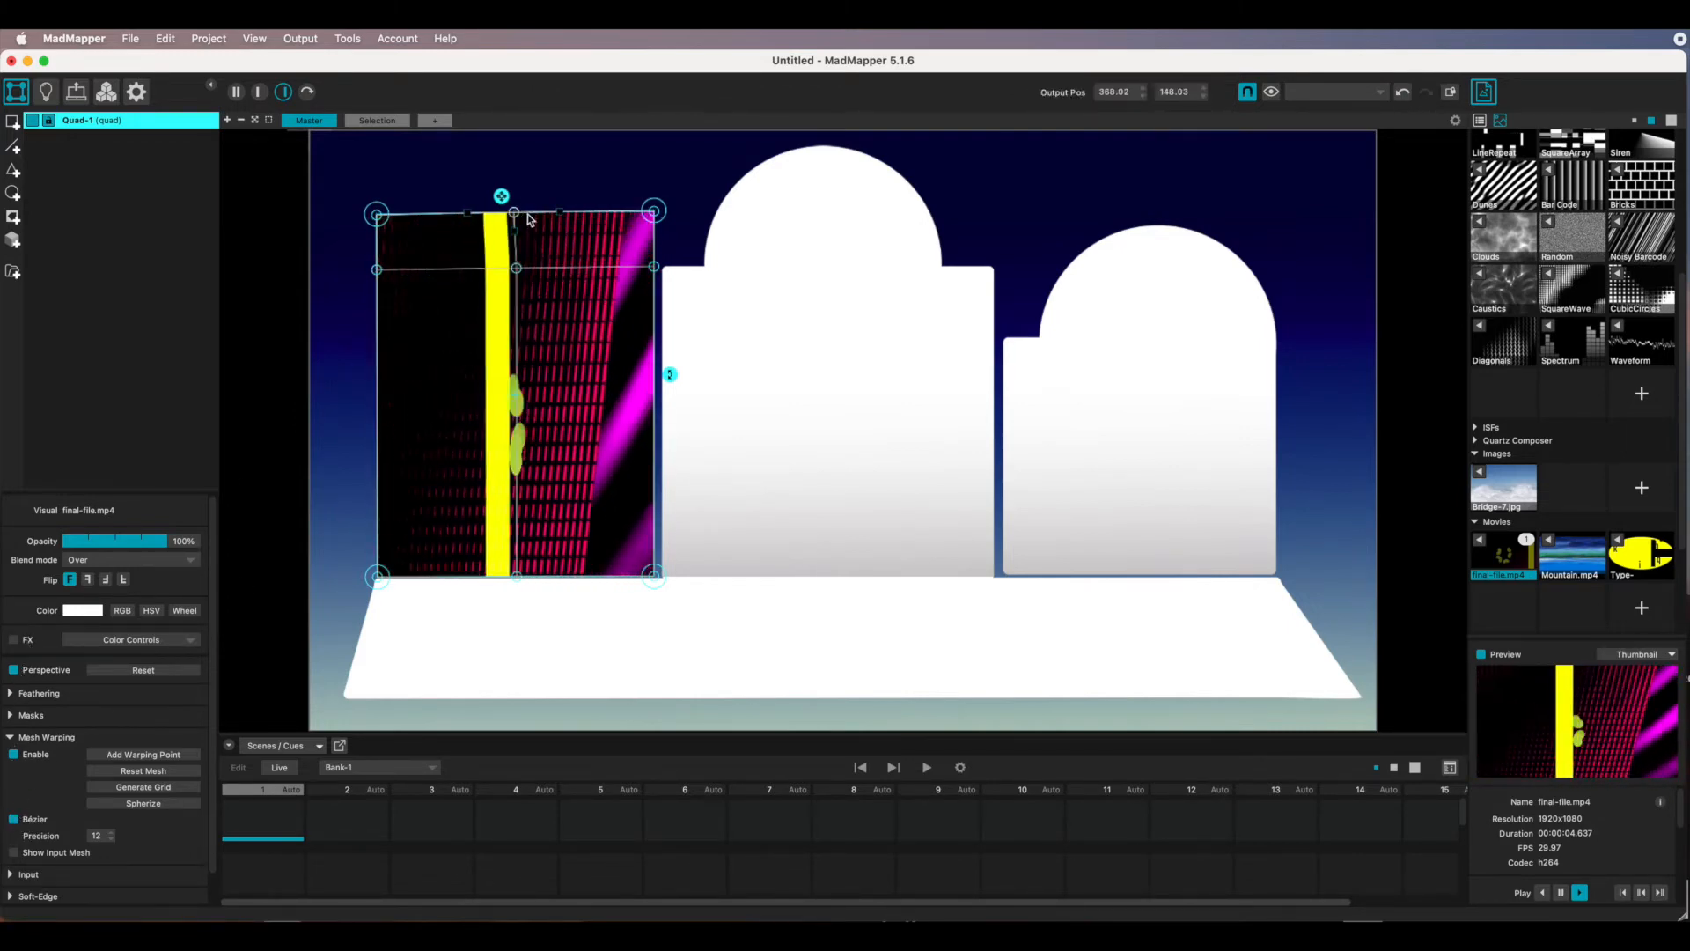
pyautogui.click(562, 214)
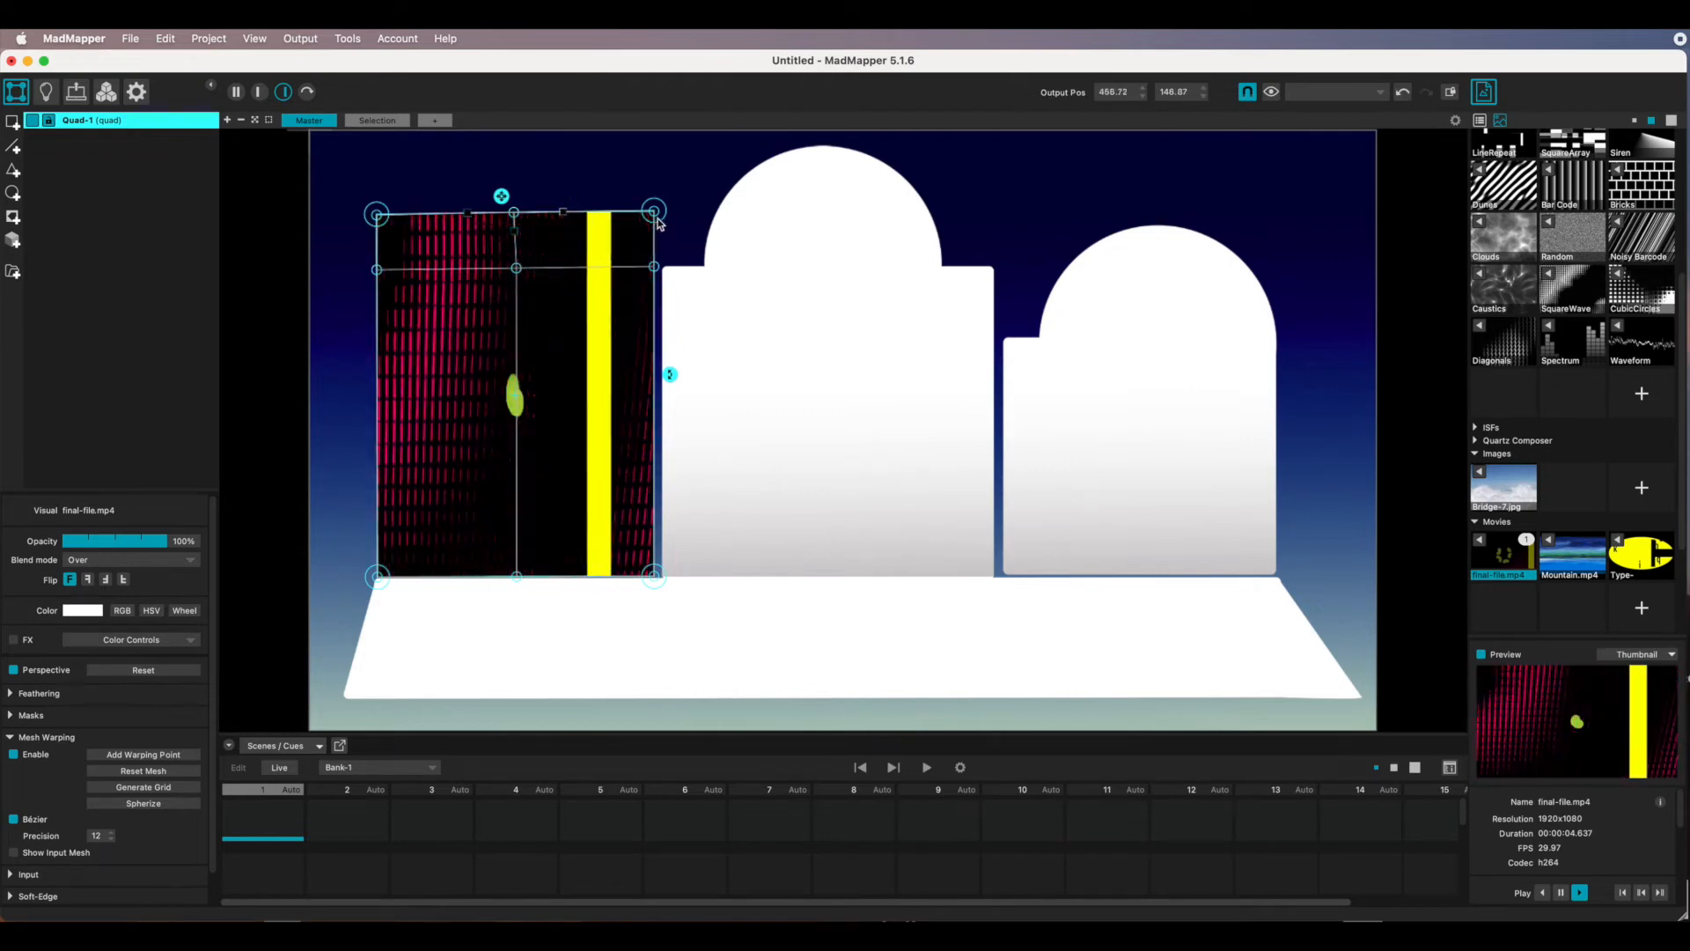
# Pull the quad's upper-right mesh point down and inward to the shoulder line, and shape its handles into the arch's right curve.
pyautogui.moveTo(655, 218); pyautogui.dragTo(653, 230)
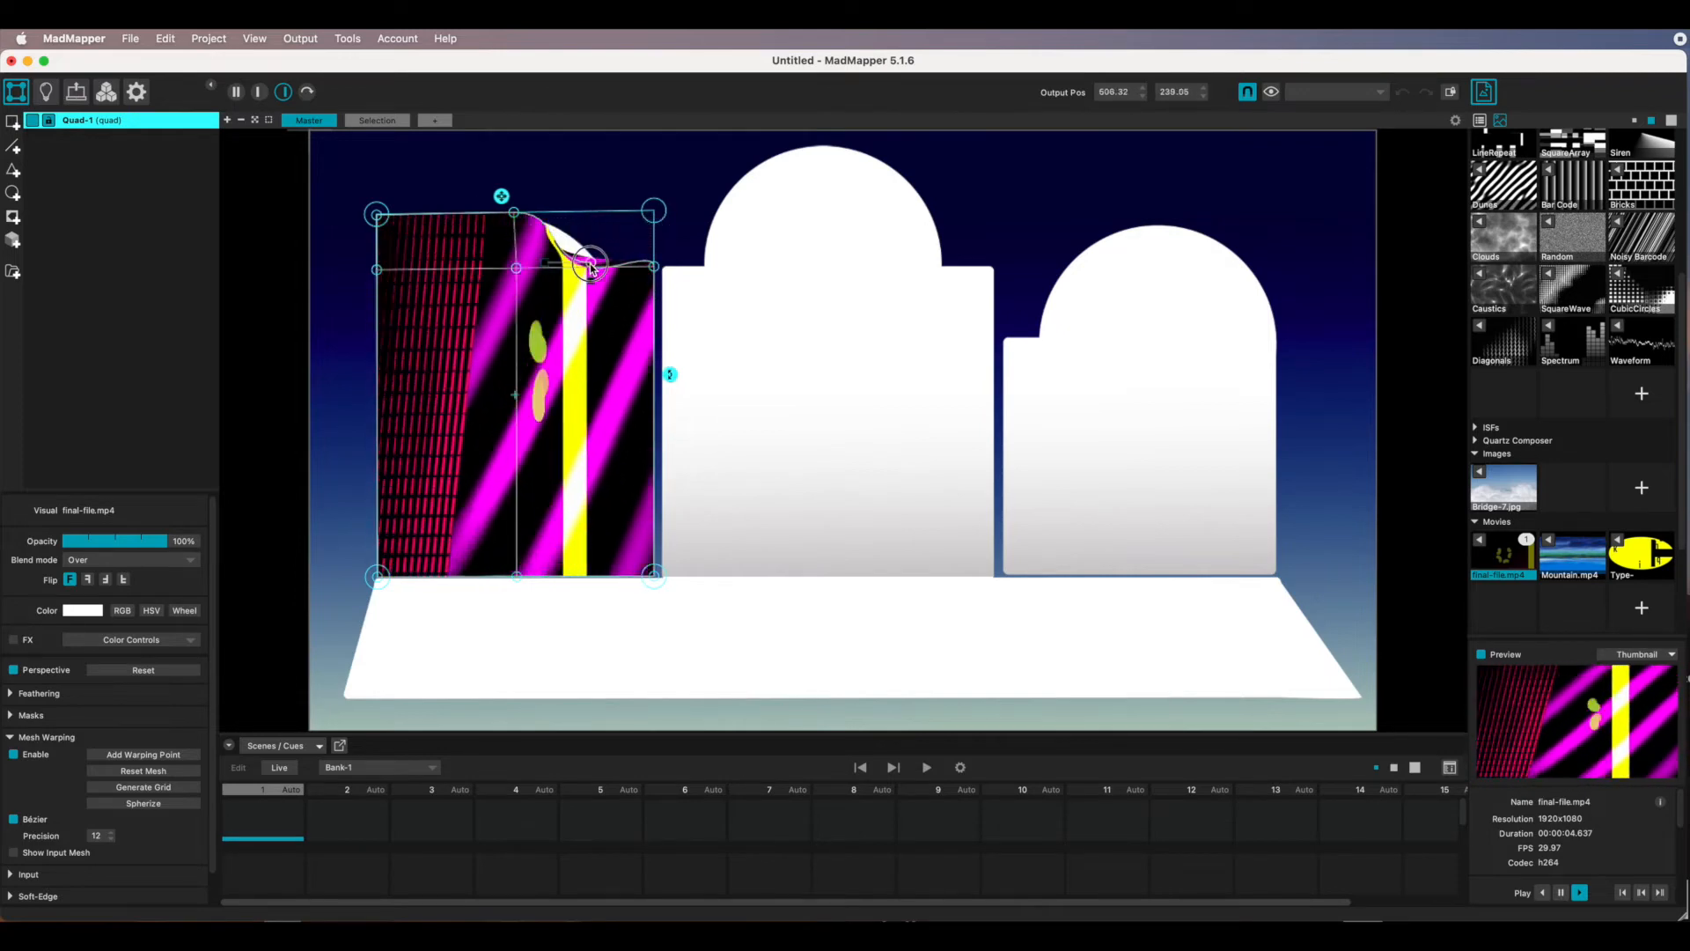
pyautogui.moveTo(594, 264); pyautogui.dragTo(606, 284)
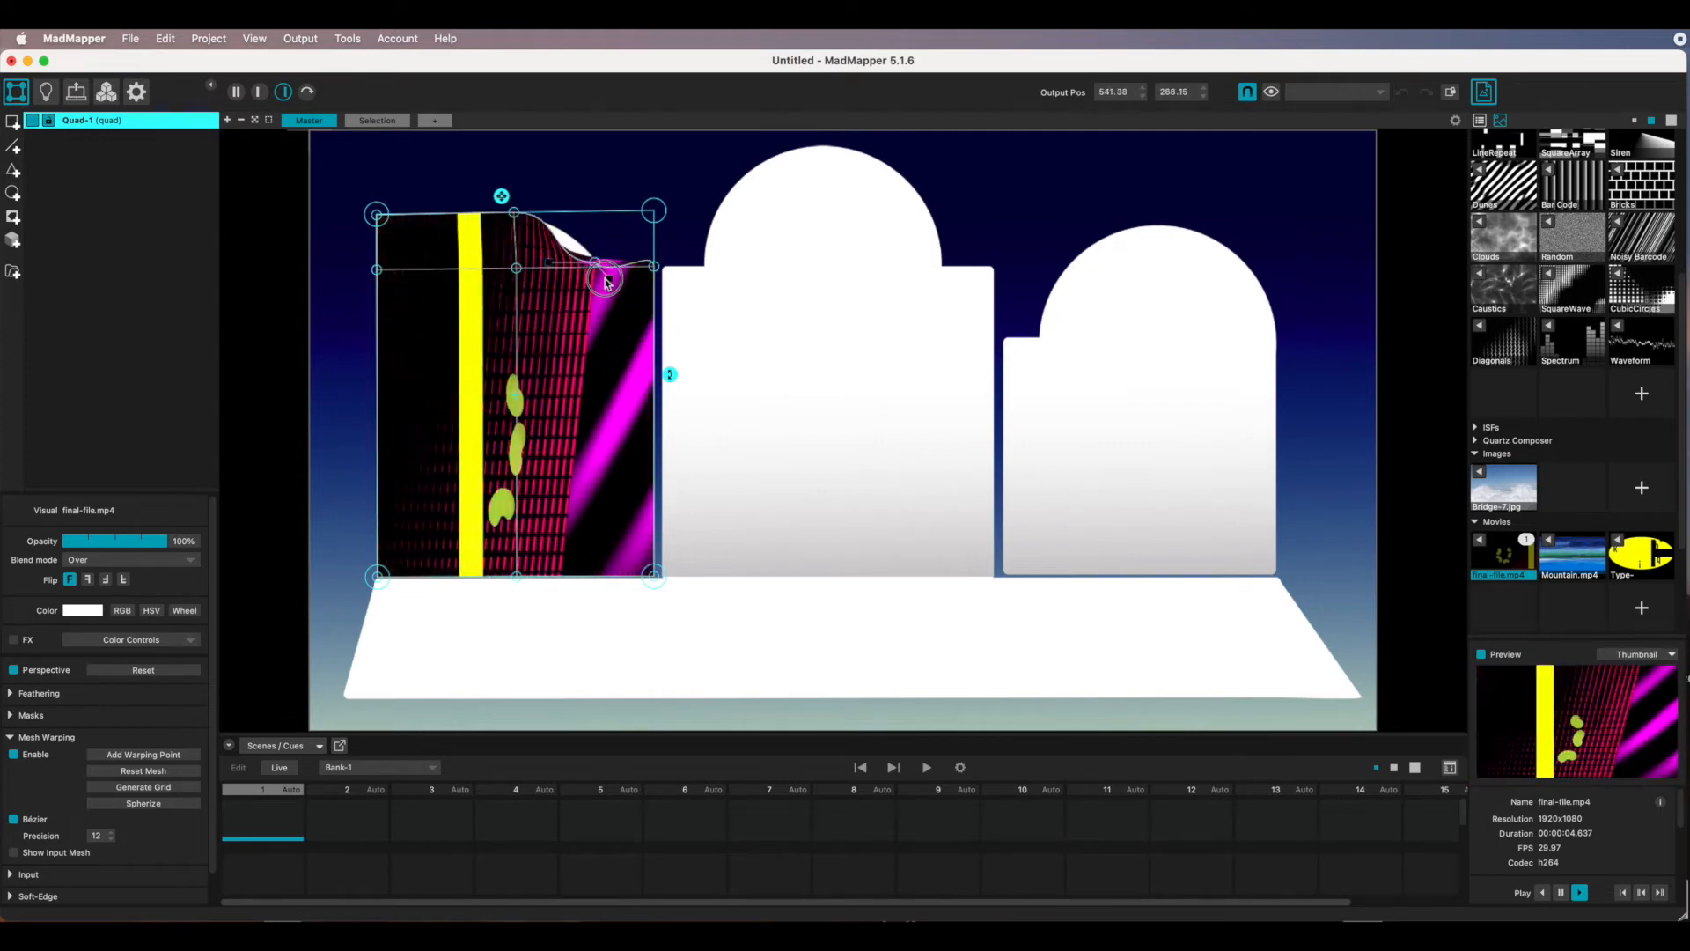
pyautogui.moveTo(615, 265); pyautogui.dragTo(615, 266)
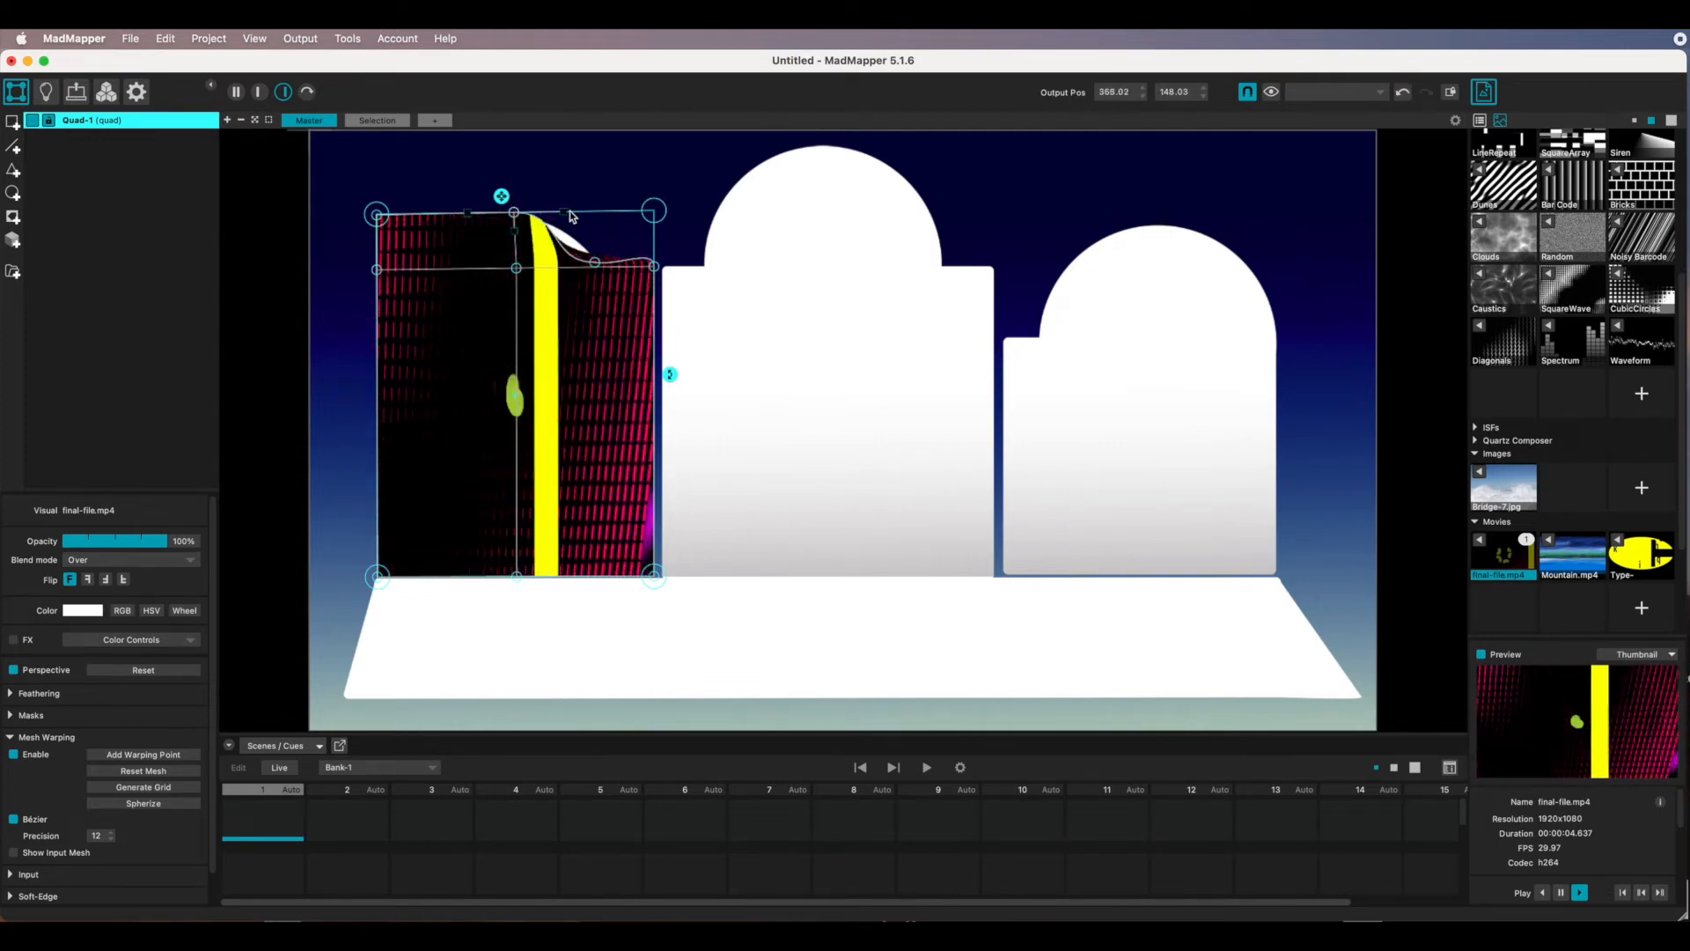
pyautogui.moveTo(568, 214); pyautogui.dragTo(507, 217)
pyautogui.moveTo(594, 265); pyautogui.dragTo(657, 270)
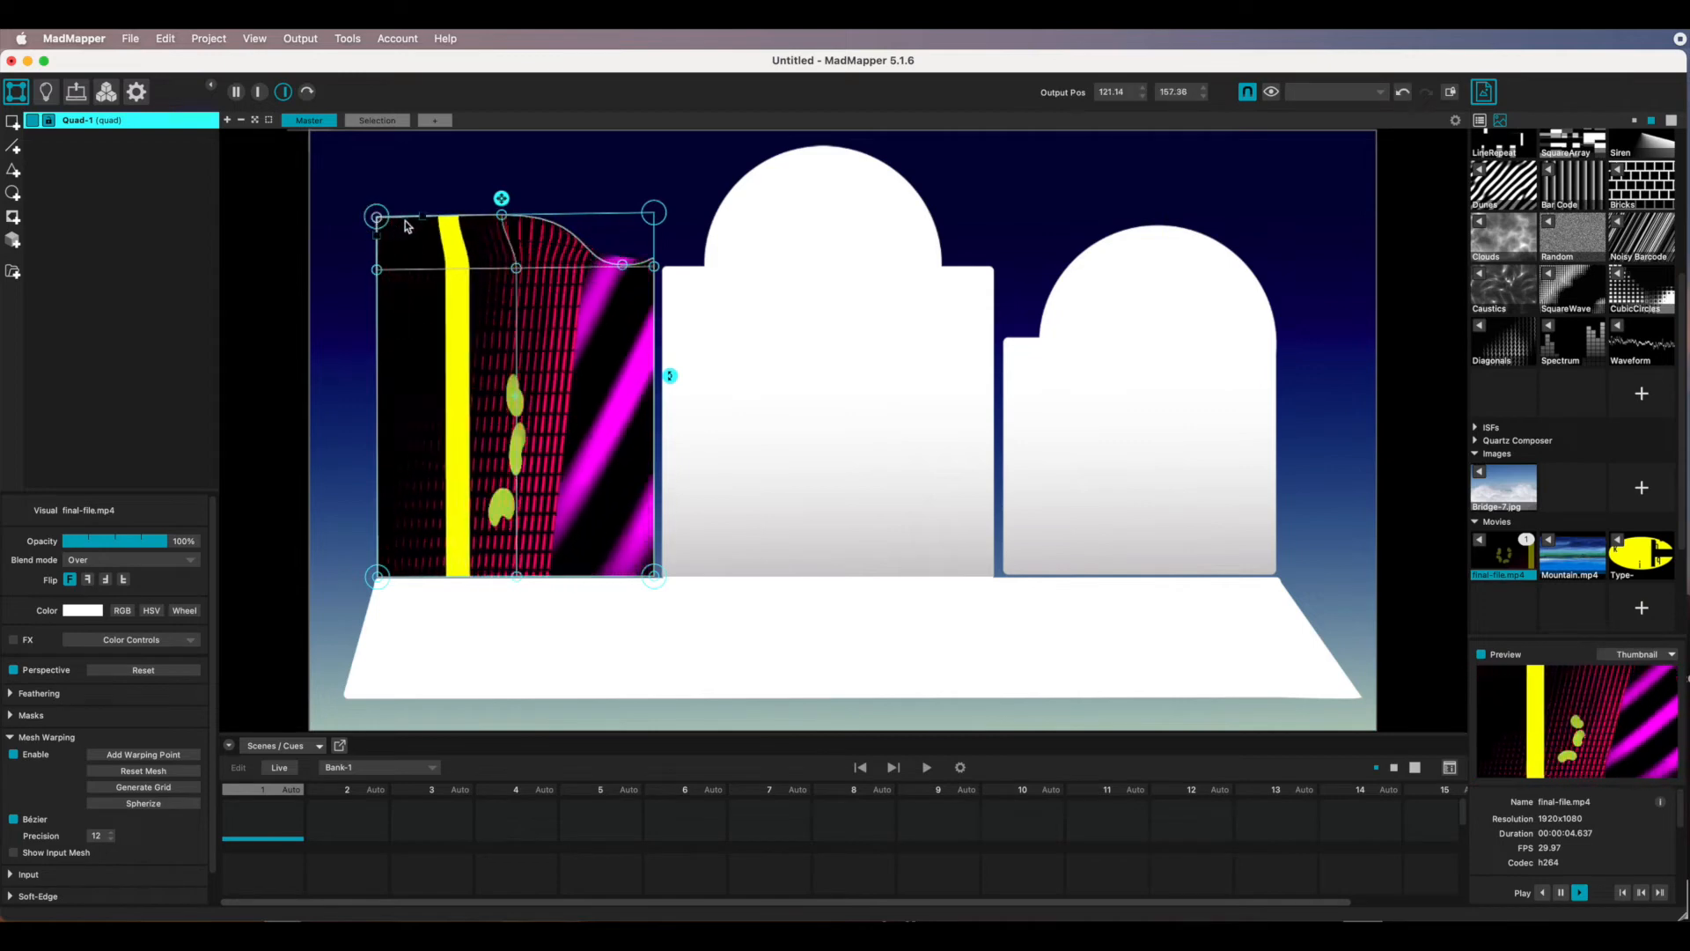
# Pull the upper-left mesh point down to the shoulder line and shape its handles into the arch's left curve.
pyautogui.moveTo(378, 223); pyautogui.dragTo(423, 242)
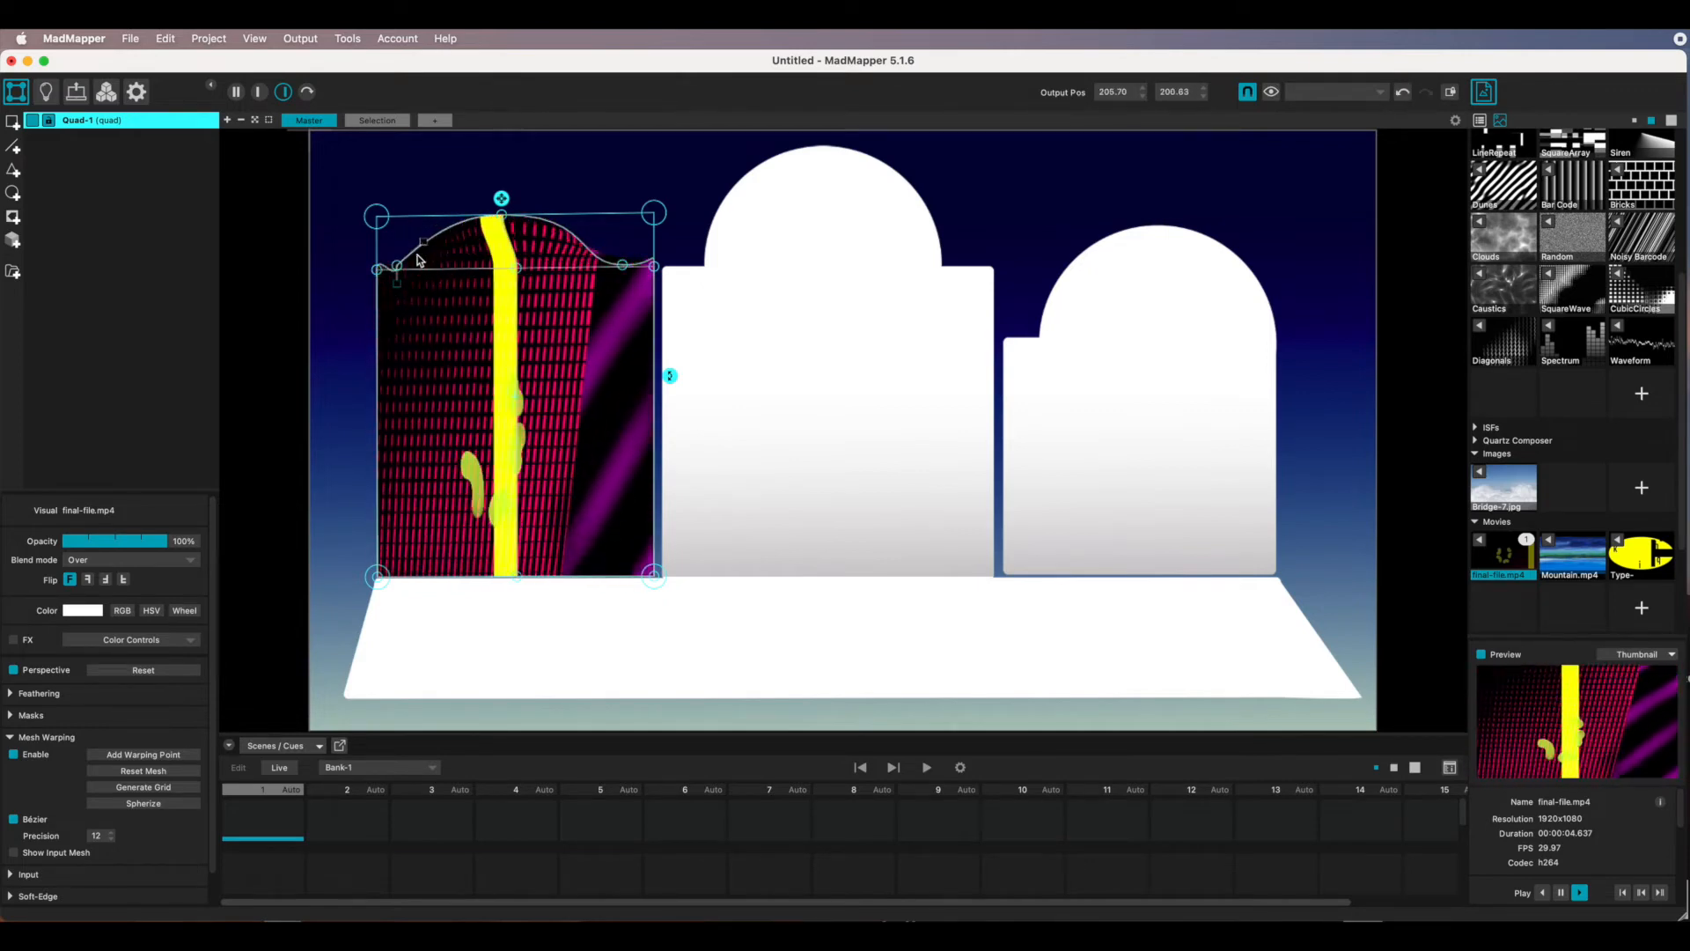
pyautogui.click(380, 273)
pyautogui.moveTo(378, 257); pyautogui.dragTo(399, 275)
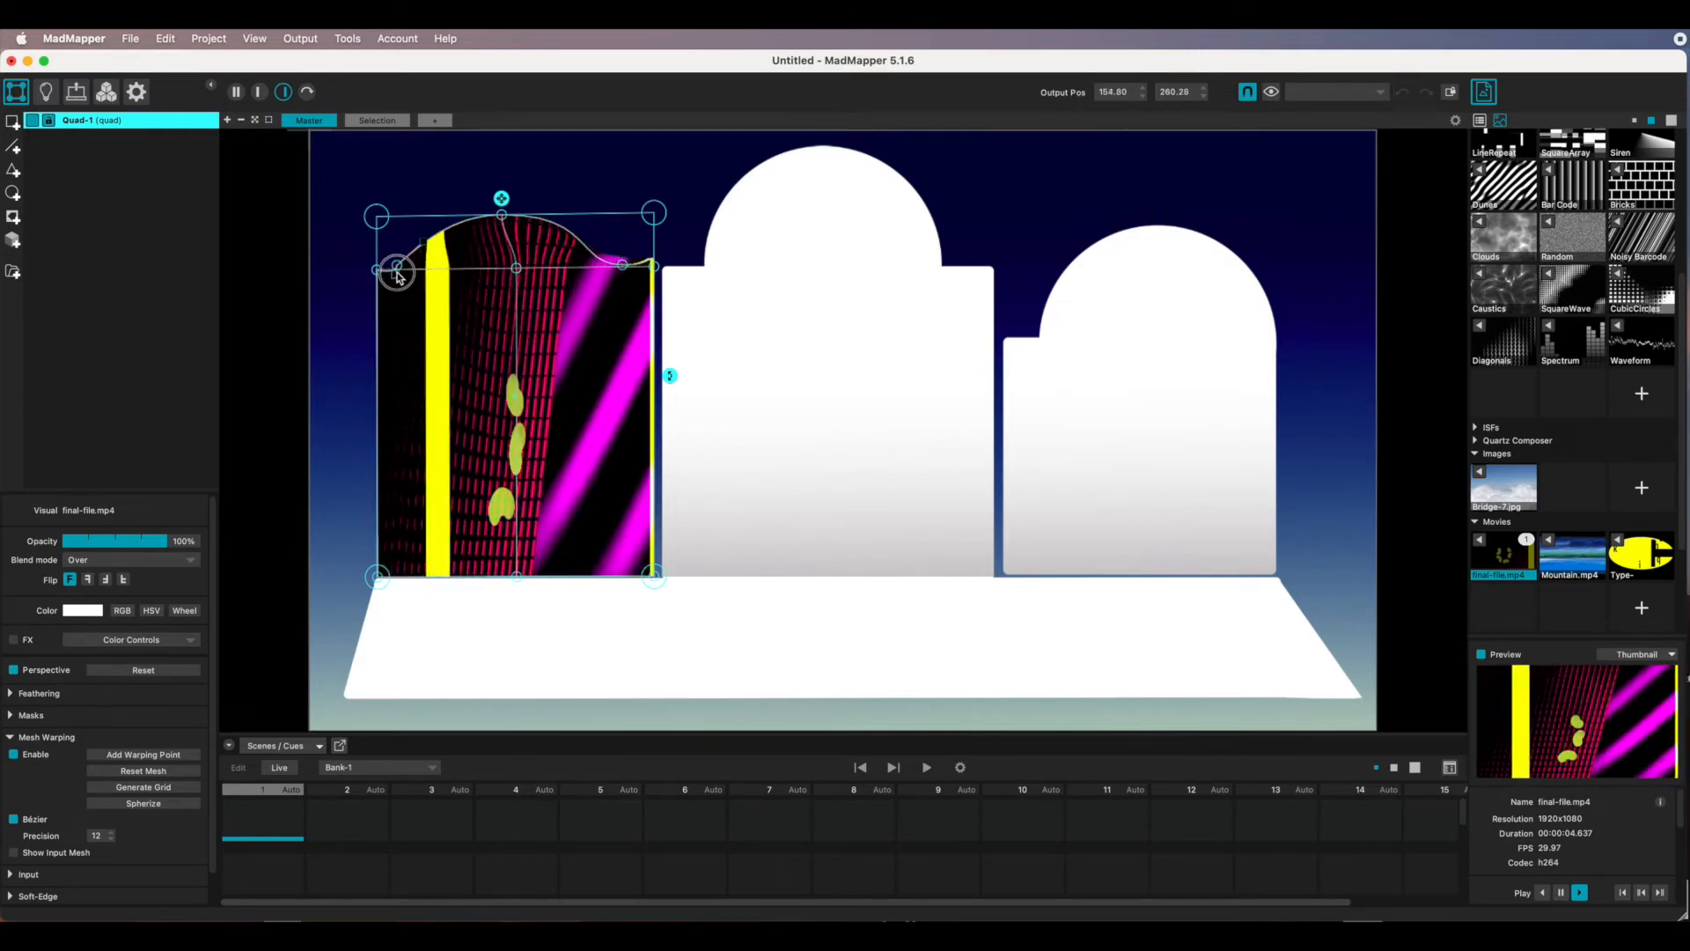
pyautogui.moveTo(398, 276); pyautogui.dragTo(397, 275)
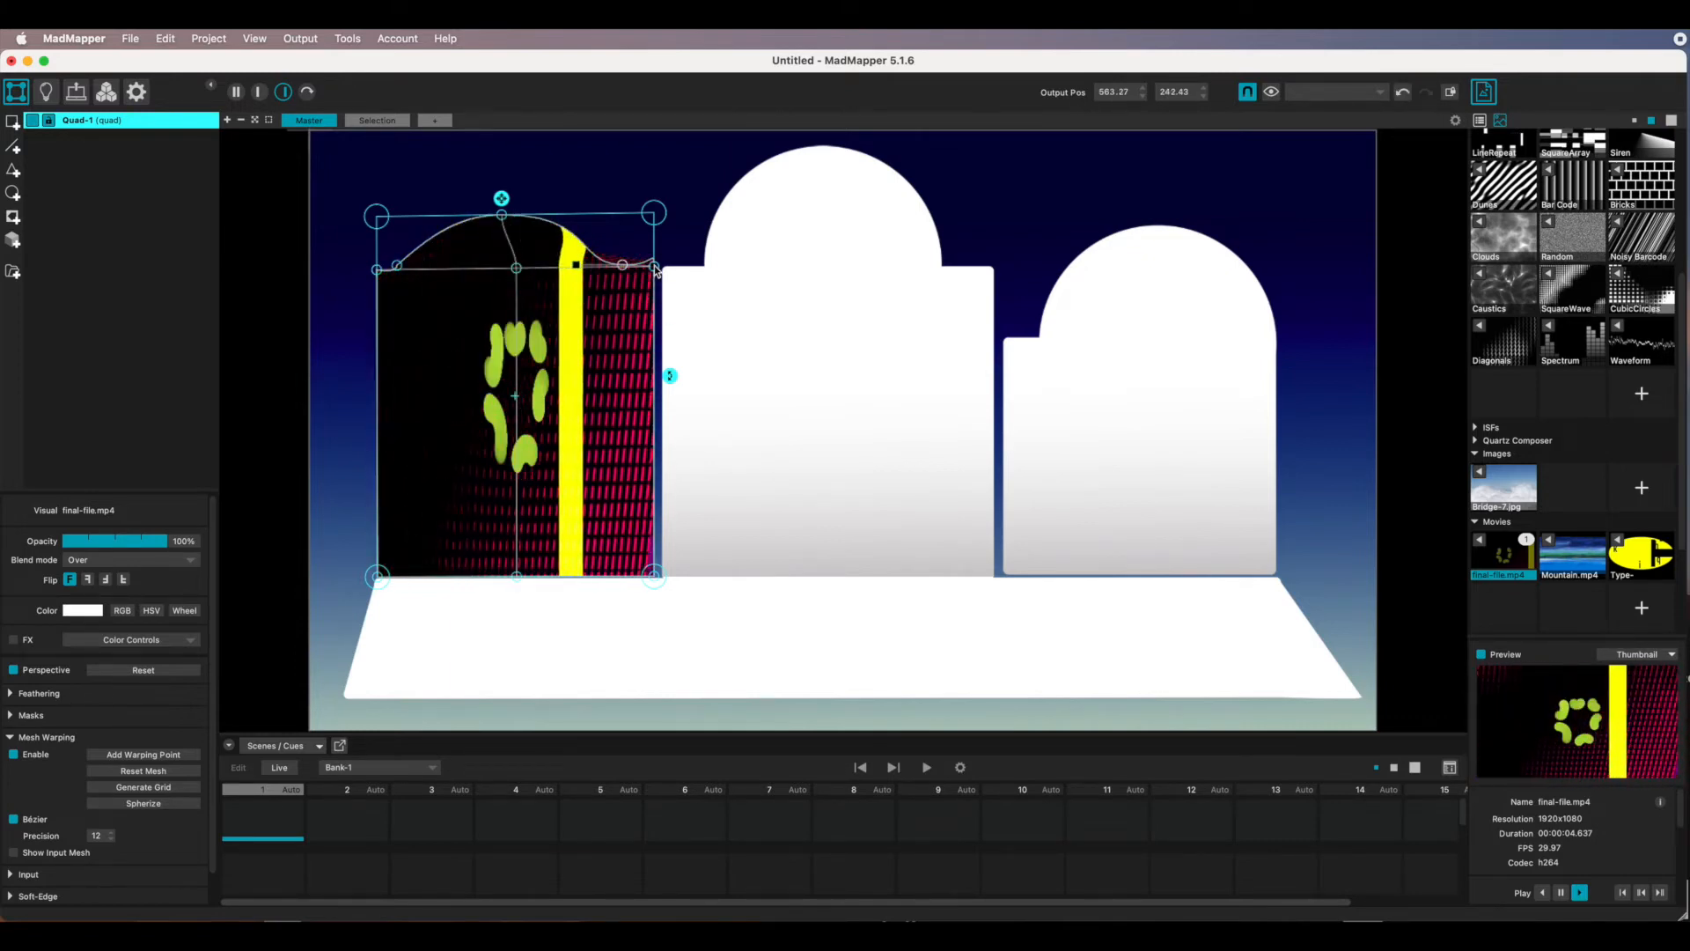
# Flatten the right shoulder by adjusting its mesh points and handles, and nudge the arch's top point.
pyautogui.moveTo(655, 270); pyautogui.dragTo(595, 261)
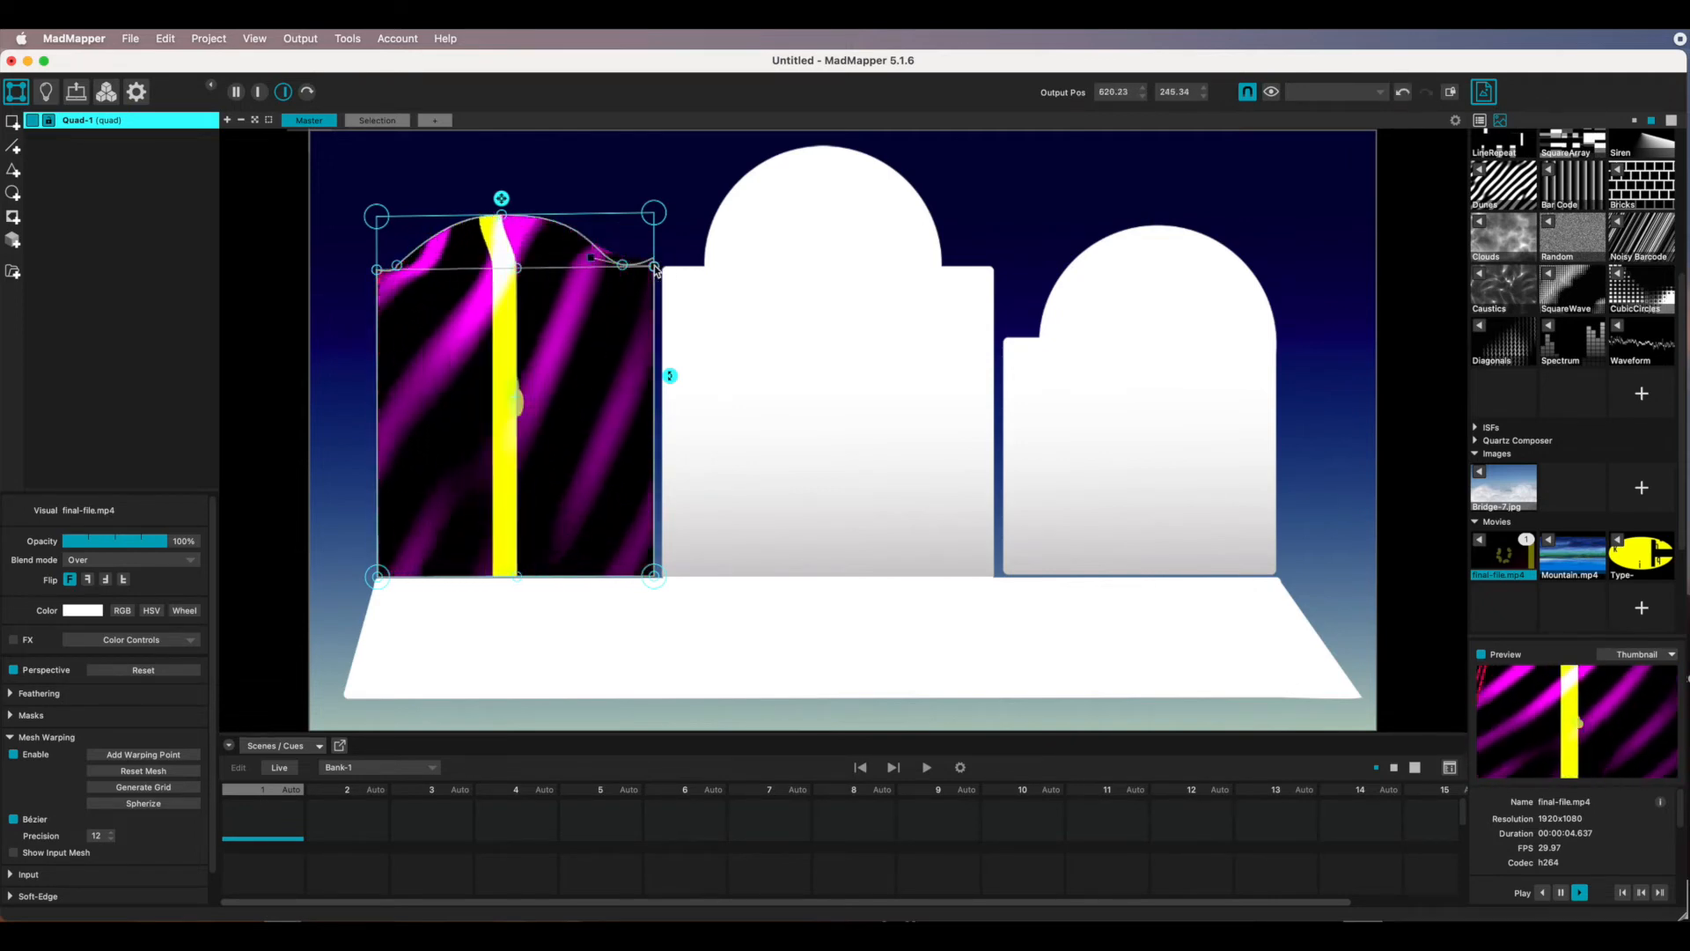
pyautogui.moveTo(655, 268); pyautogui.dragTo(644, 269)
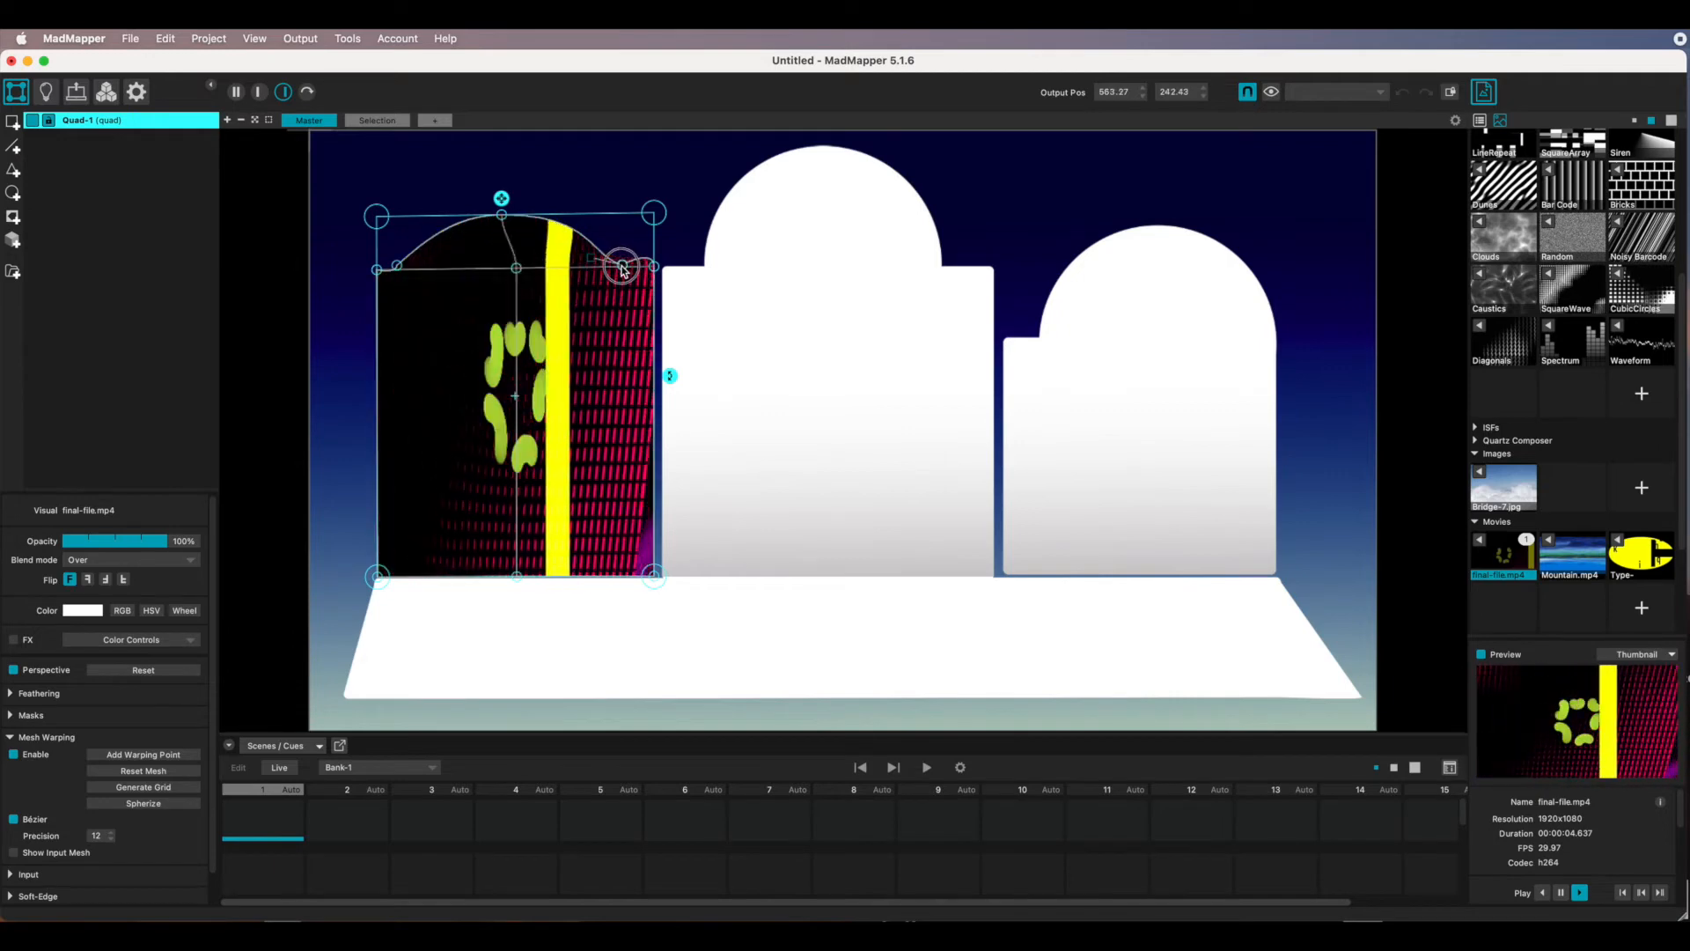
pyautogui.click(654, 267)
pyautogui.moveTo(652, 254); pyautogui.dragTo(621, 267)
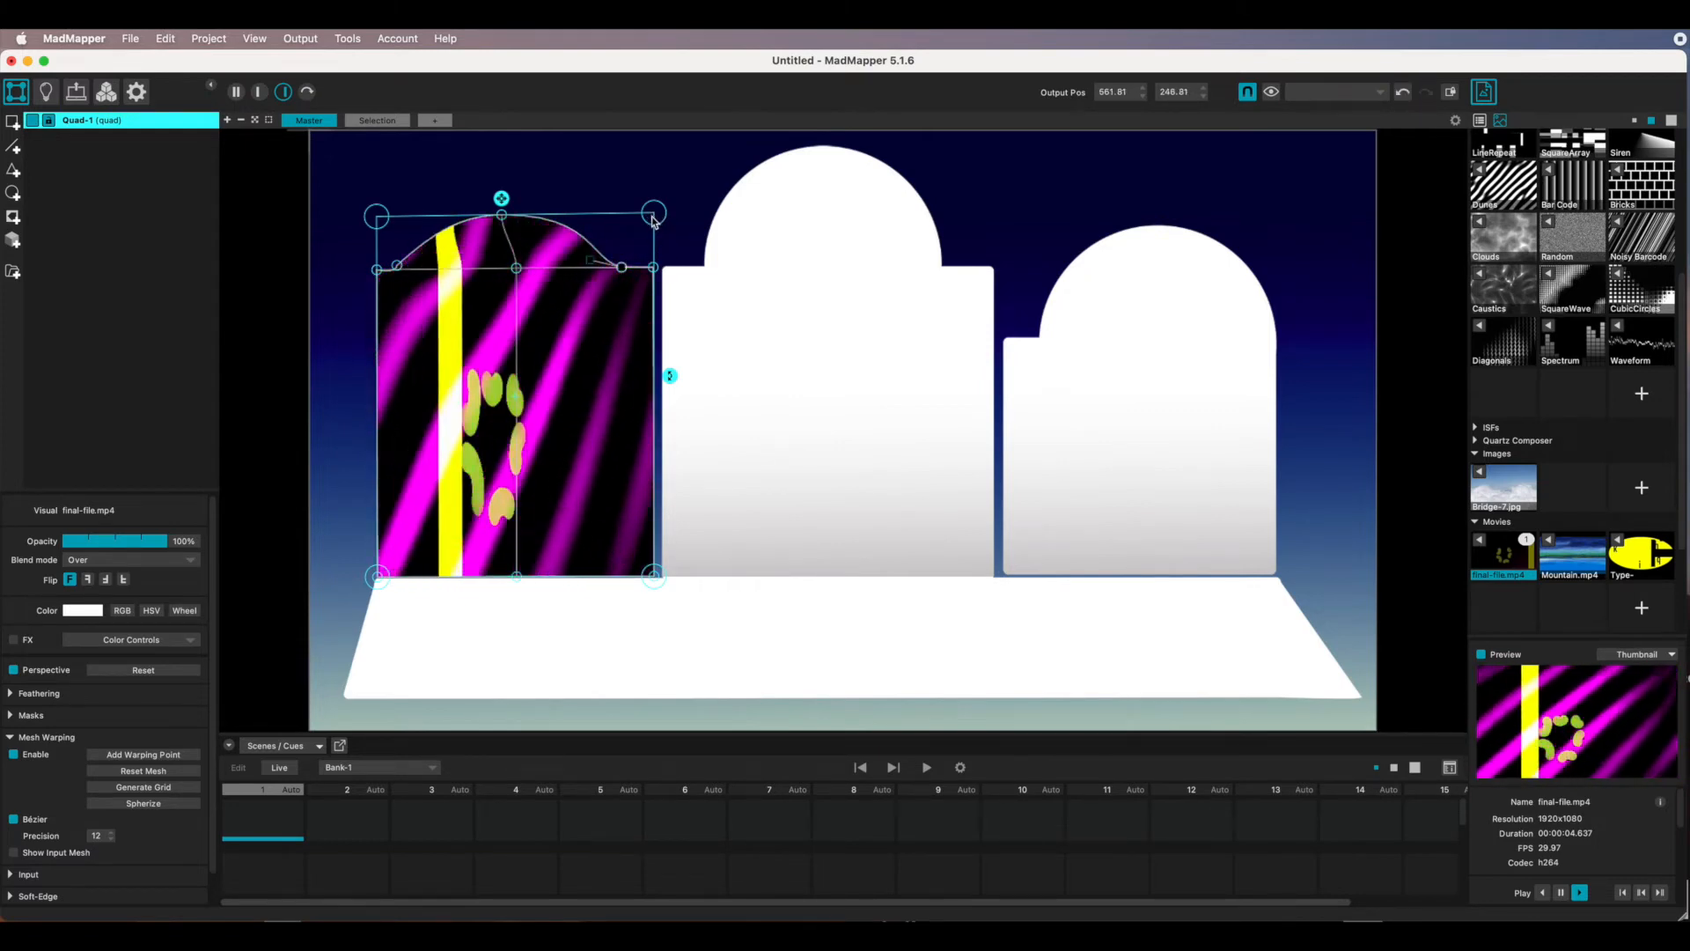
pyautogui.click(502, 216)
pyautogui.moveTo(502, 218); pyautogui.dragTo(504, 216)
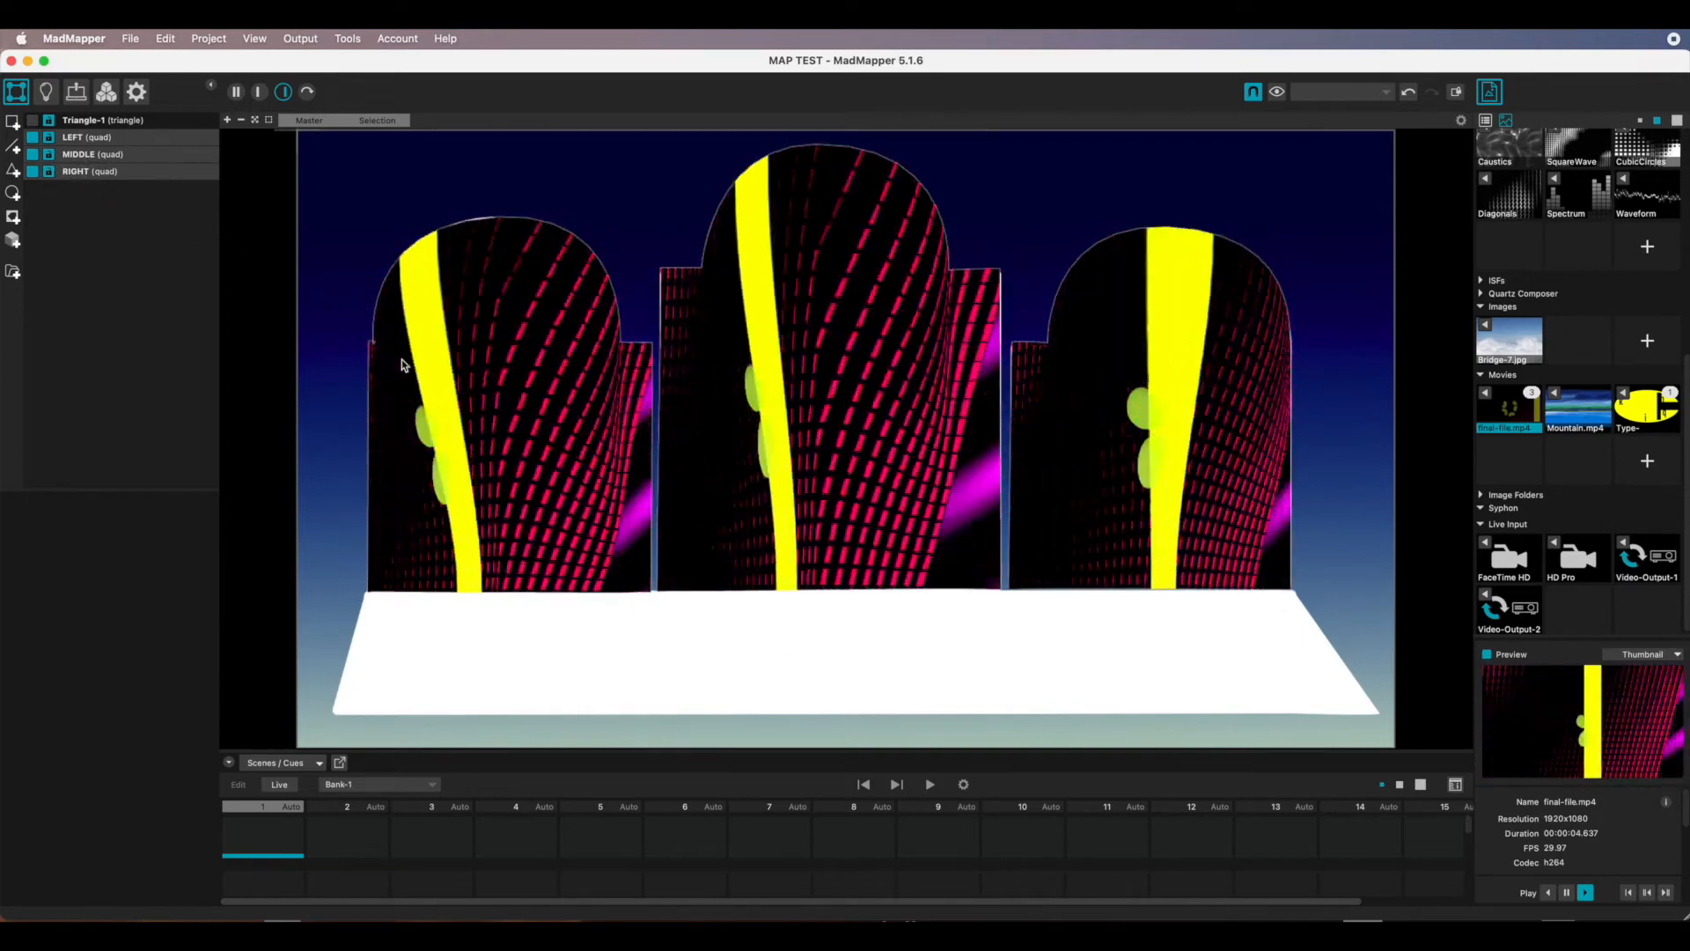
# In the MAP TEST project, try hiding and reshowing the LEFT and MIDDLE surfaces, and displaying only the selected MIDDLE surface.
pyautogui.click(32, 137)
pyautogui.click(33, 154)
pyautogui.click(32, 154)
pyautogui.click(33, 137)
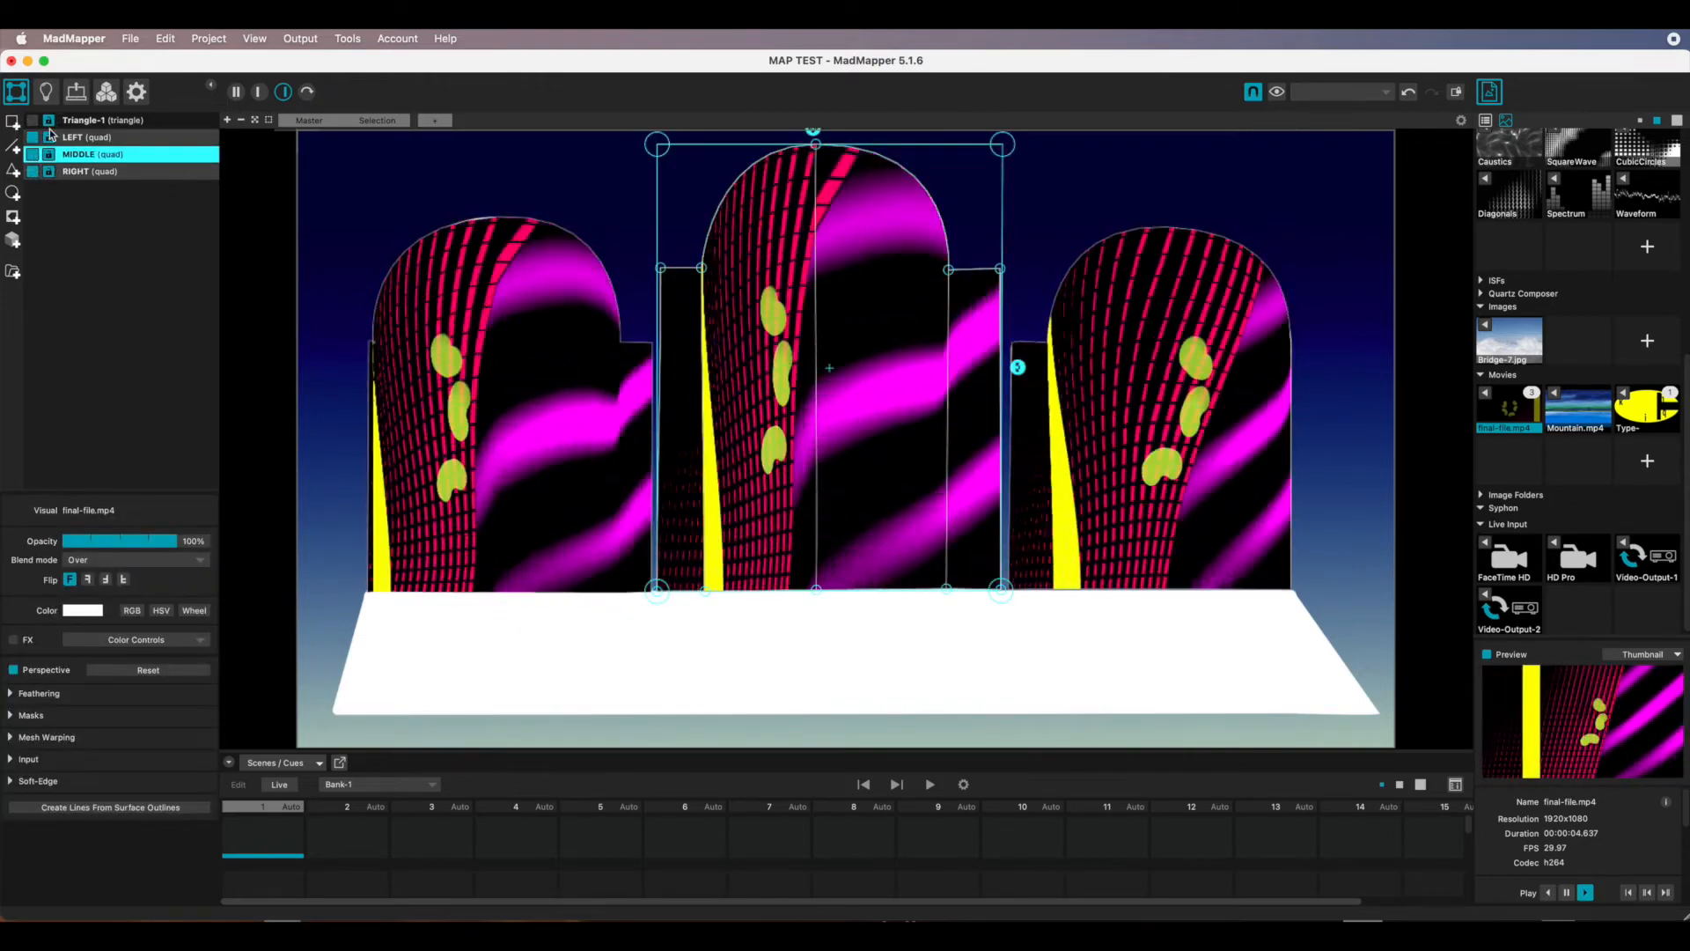
pyautogui.click(1278, 93)
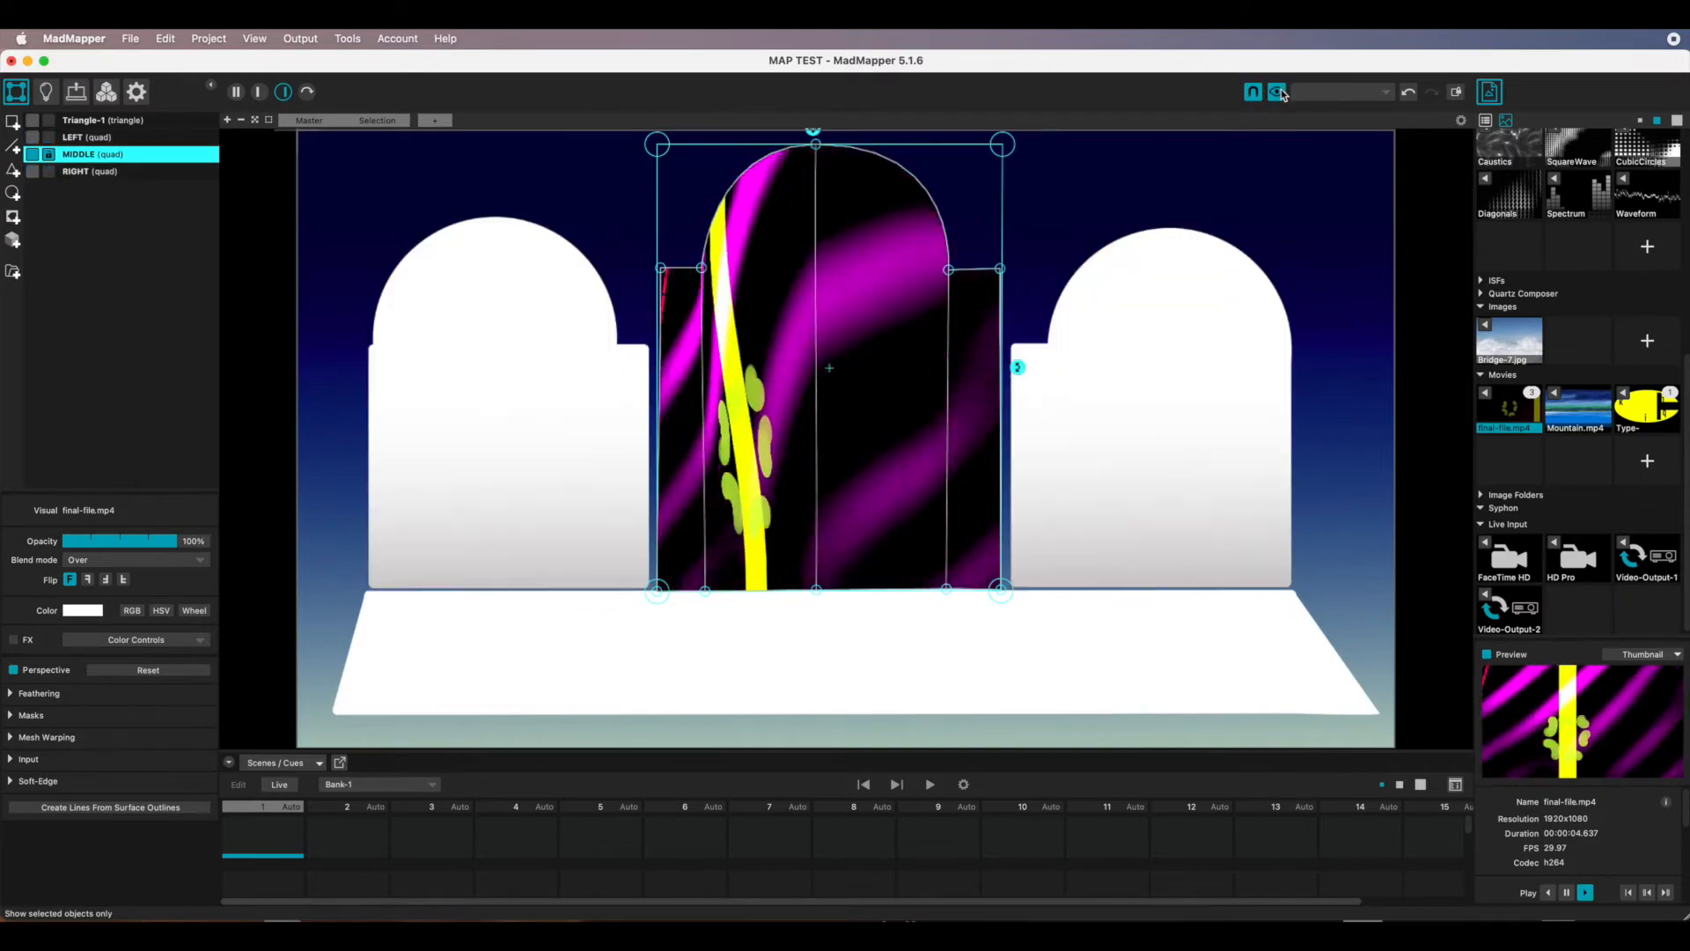
pyautogui.click(1277, 95)
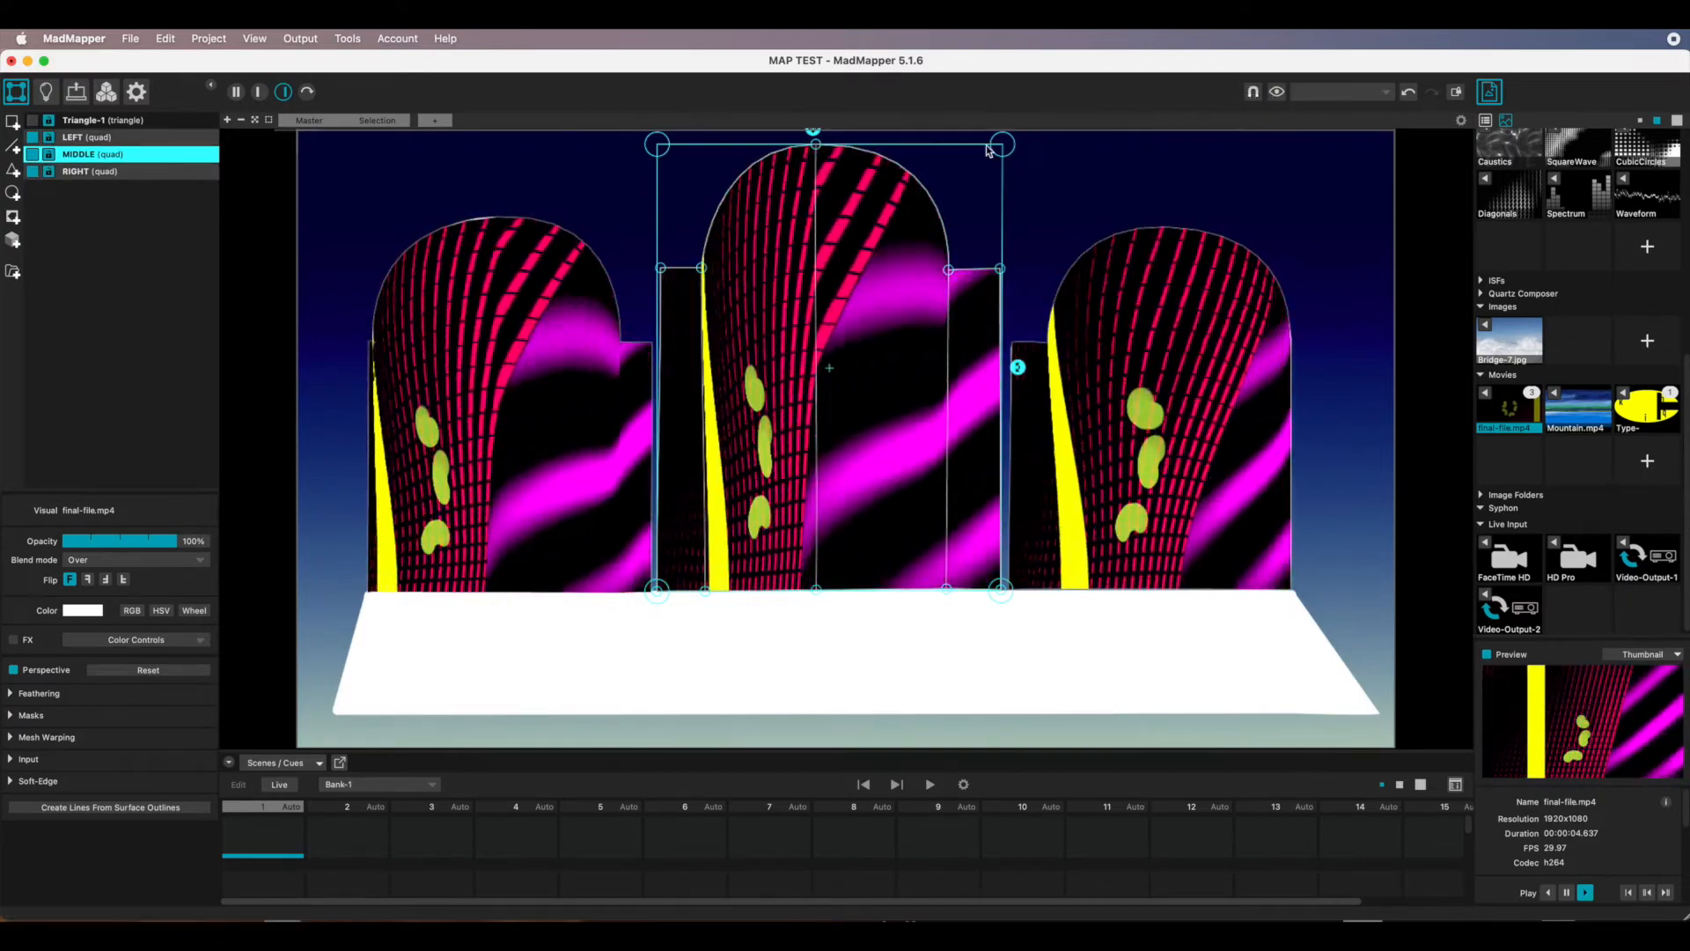
# With snapping off, move the MIDDLE surface's upper-right corner to about 1241, 25, and turn snapping back on.
pyautogui.moveTo(1010, 148); pyautogui.dragTo(1007, 146)
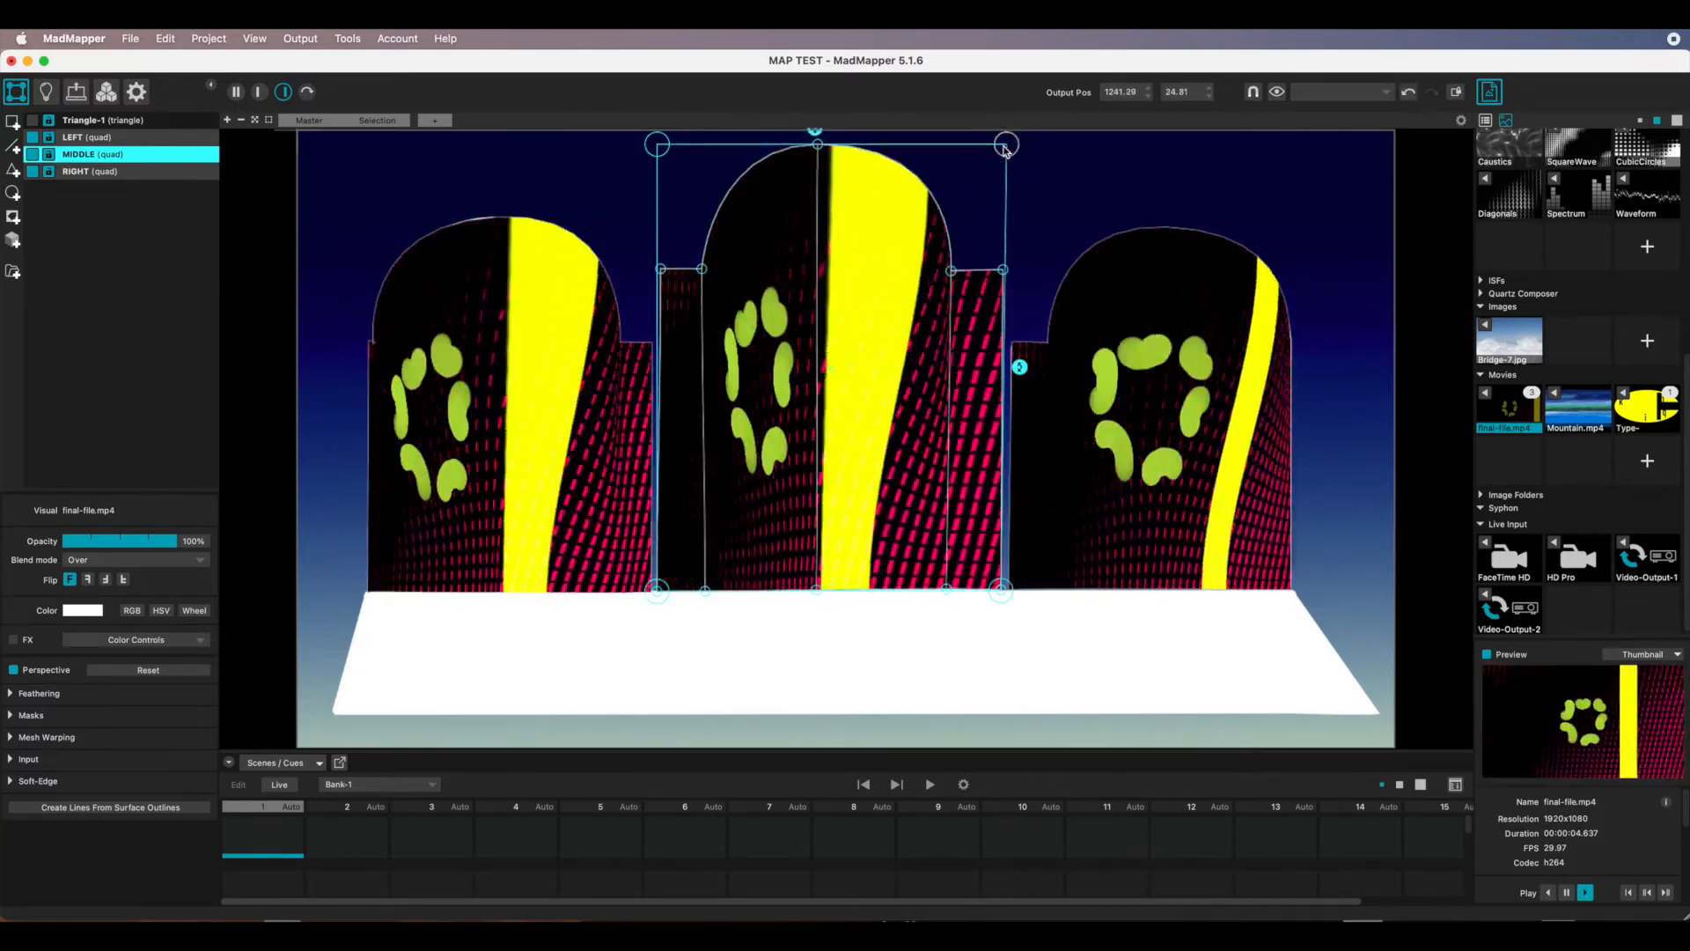
pyautogui.click(1254, 93)
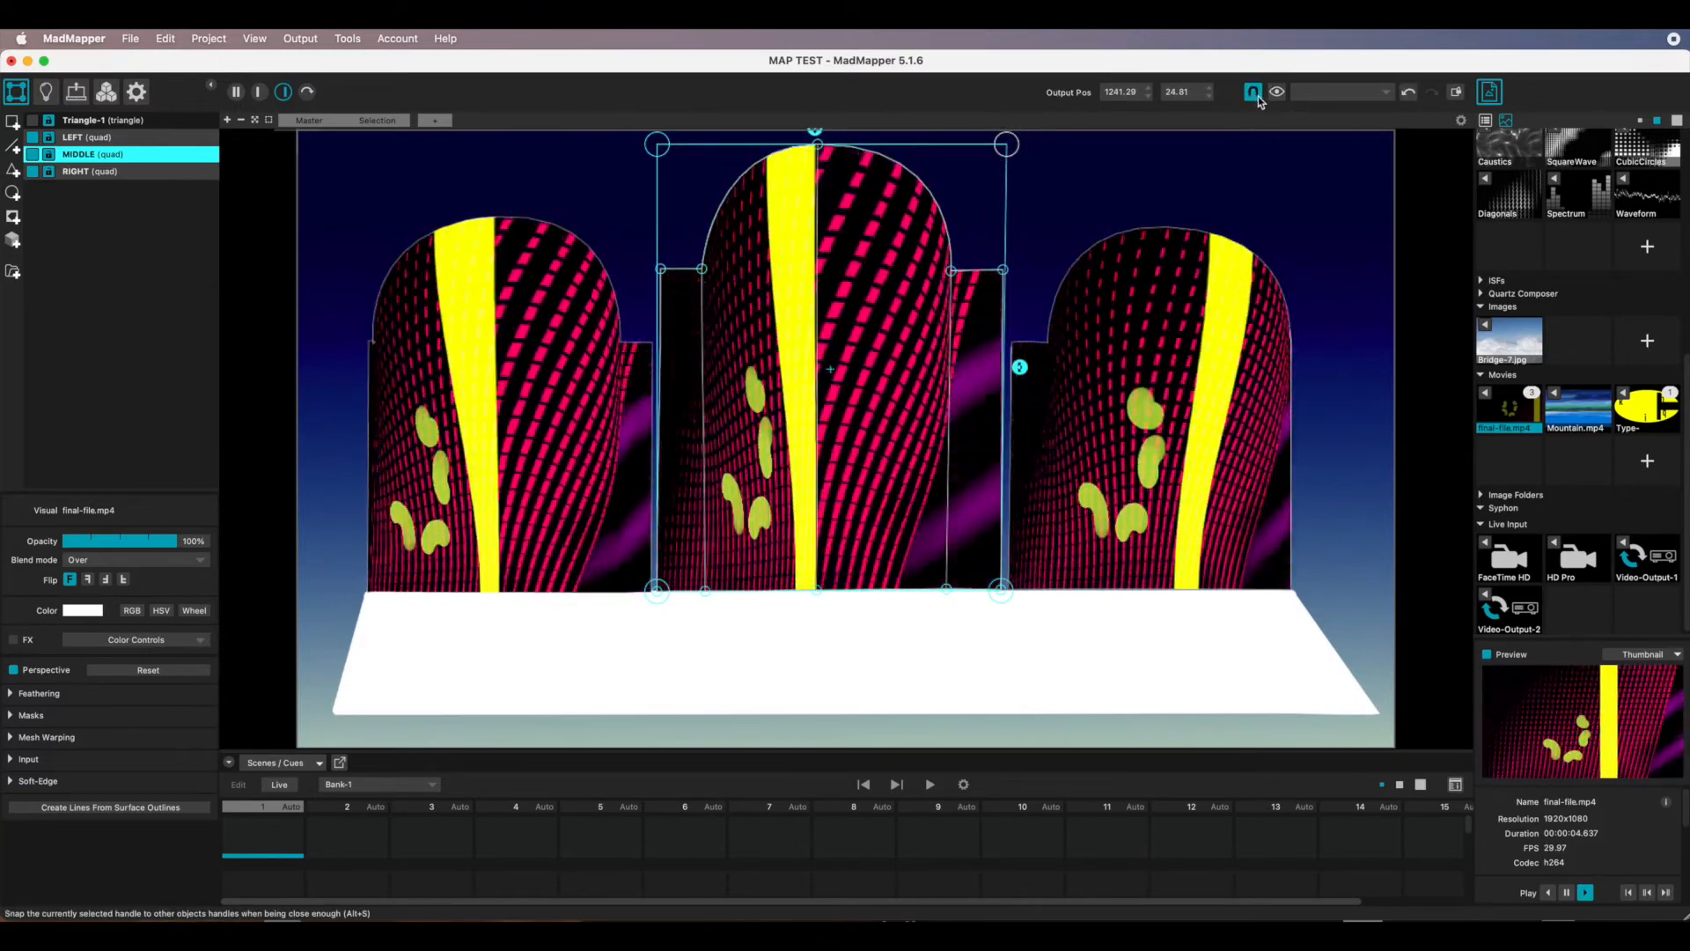
# Lock the LEFT, MIDDLE and RIGHT surfaces, and unlock all three again.
pyautogui.moveTo(34, 139); pyautogui.dragTo(50, 172)
pyautogui.click(34, 171)
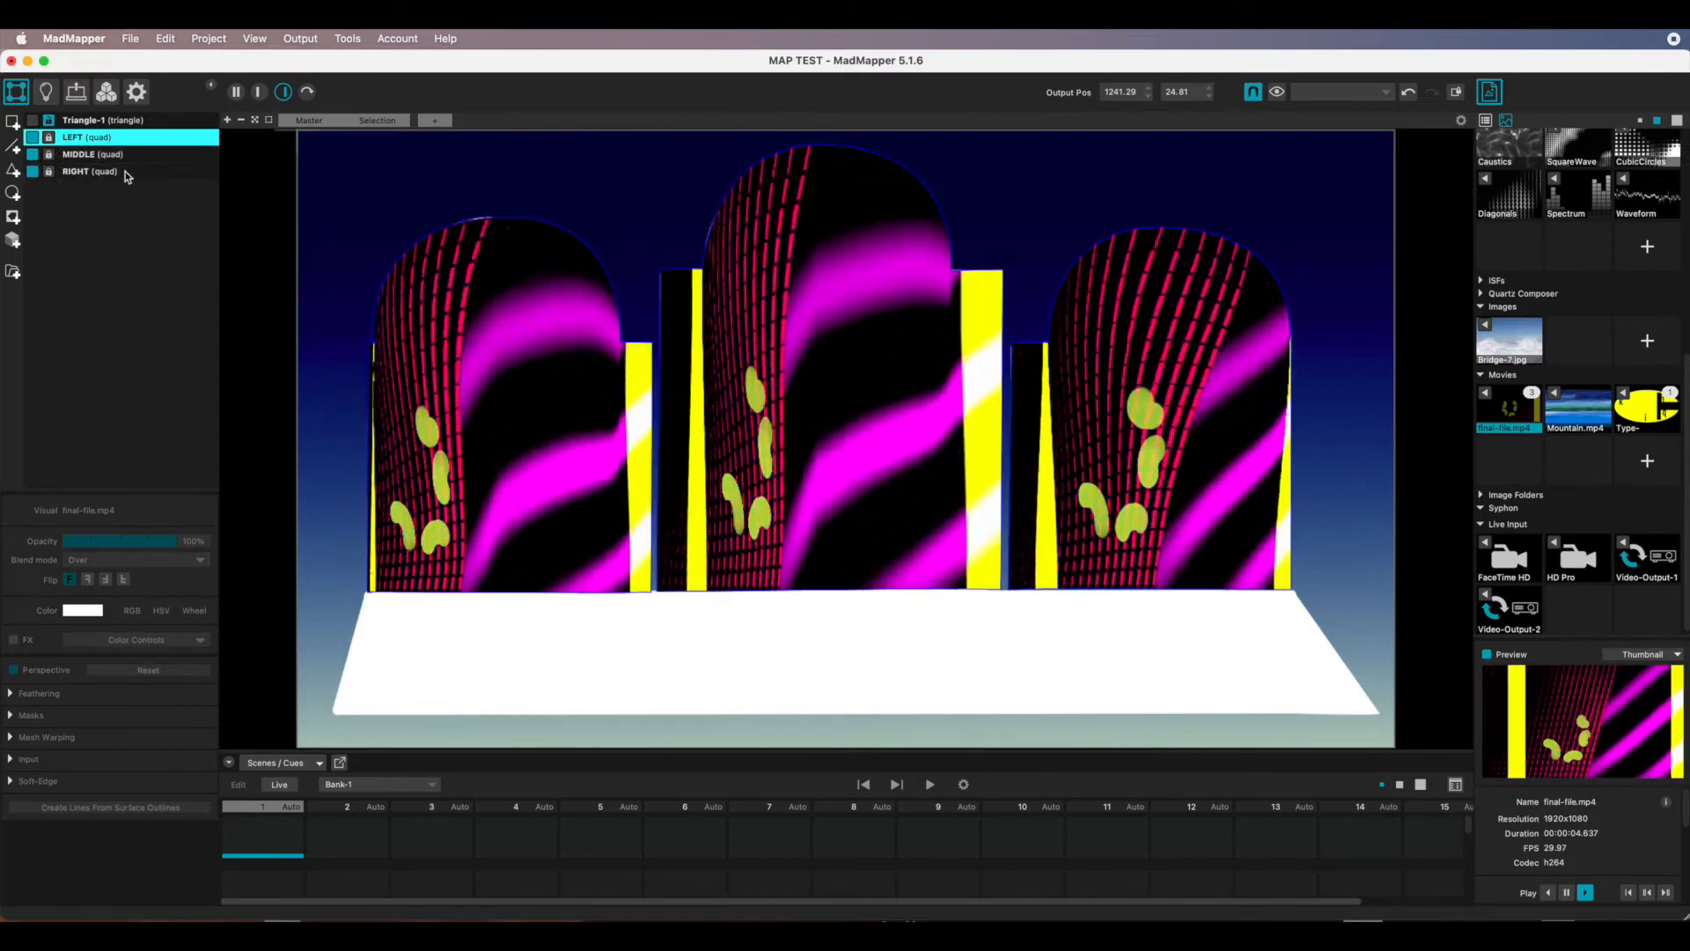
pyautogui.moveTo(49, 171); pyautogui.dragTo(49, 138)
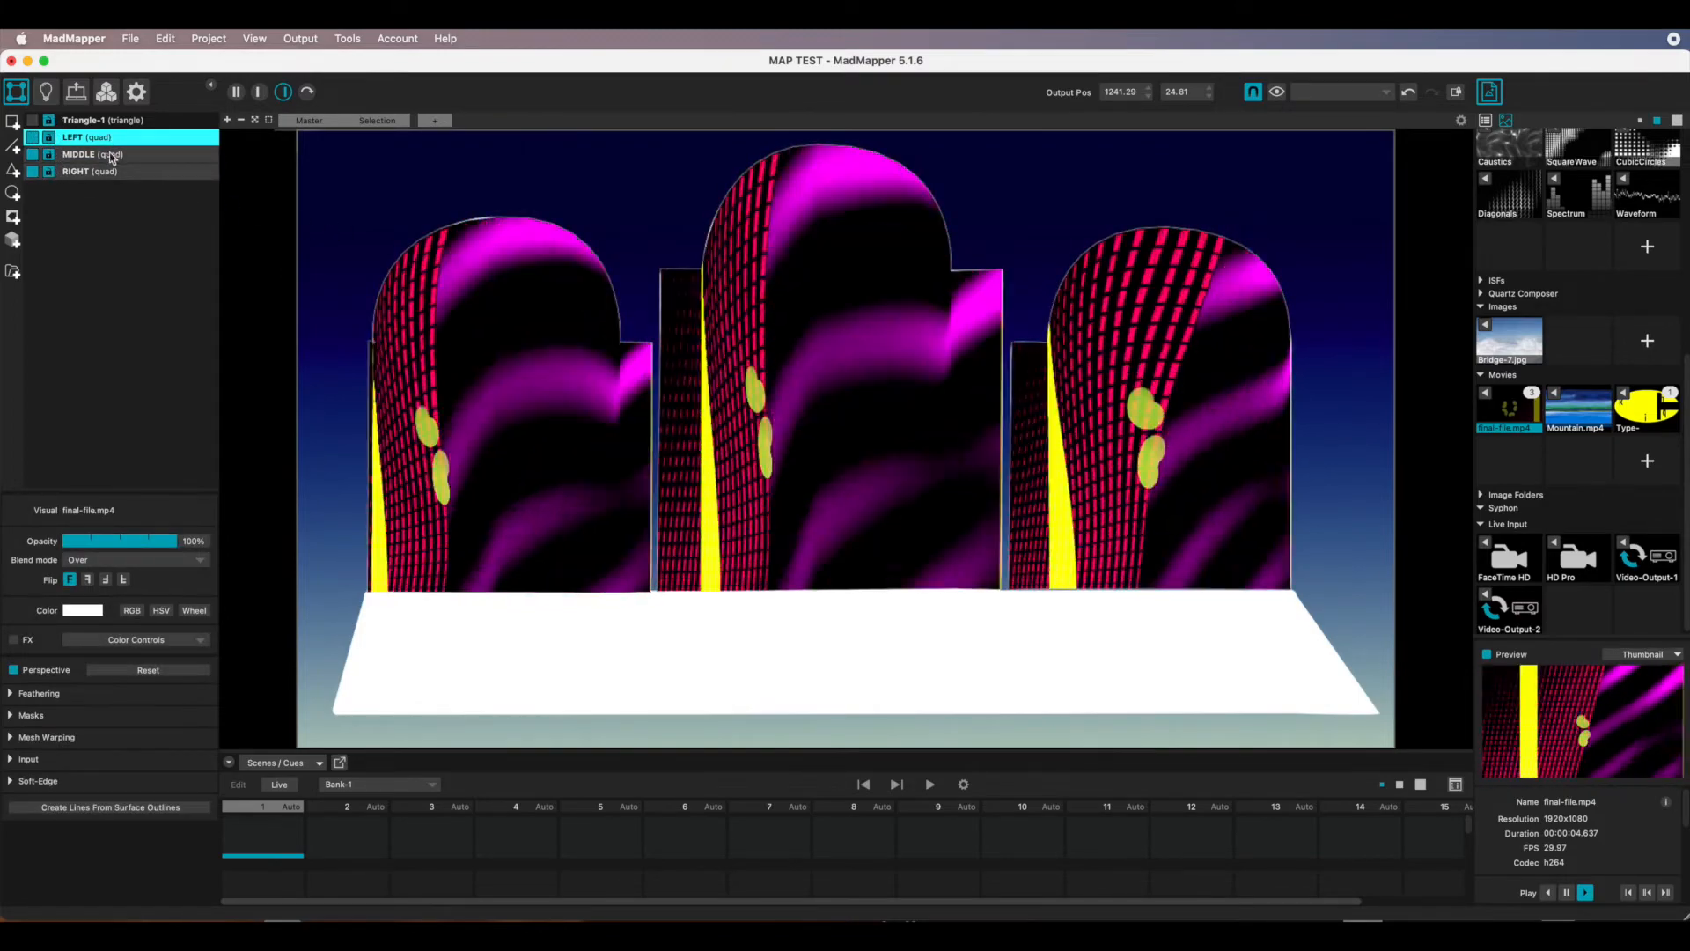
# Select the Triangle-1 surface and make it visible over the middle panel.
pyautogui.click(88, 122)
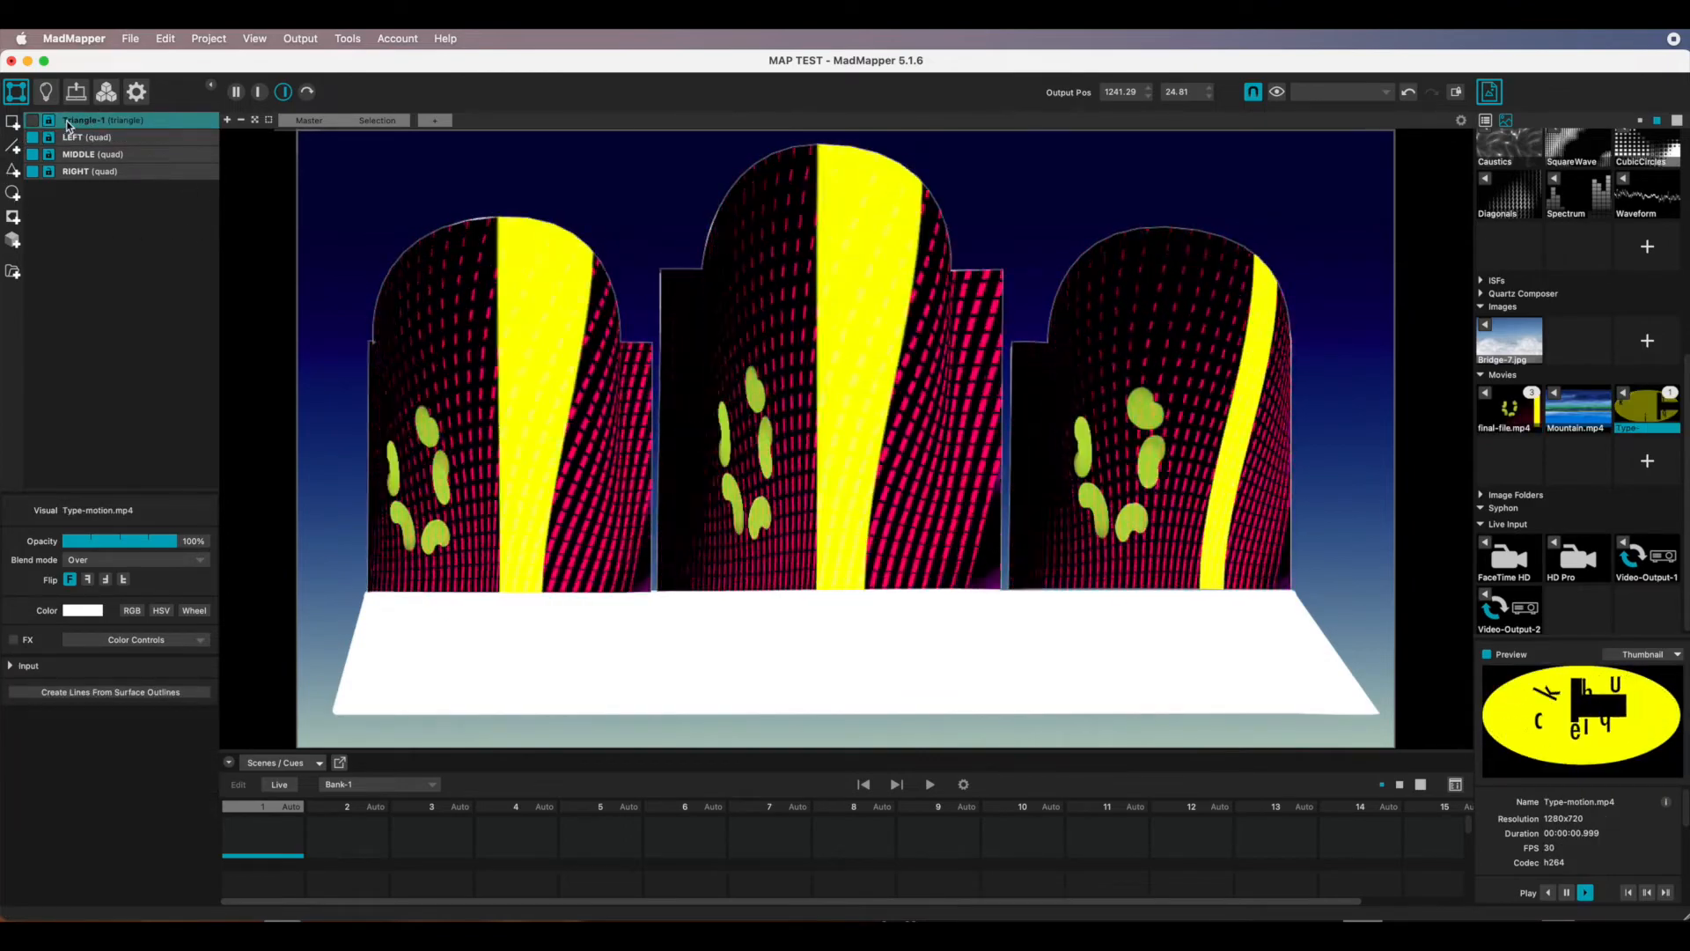
pyautogui.click(32, 124)
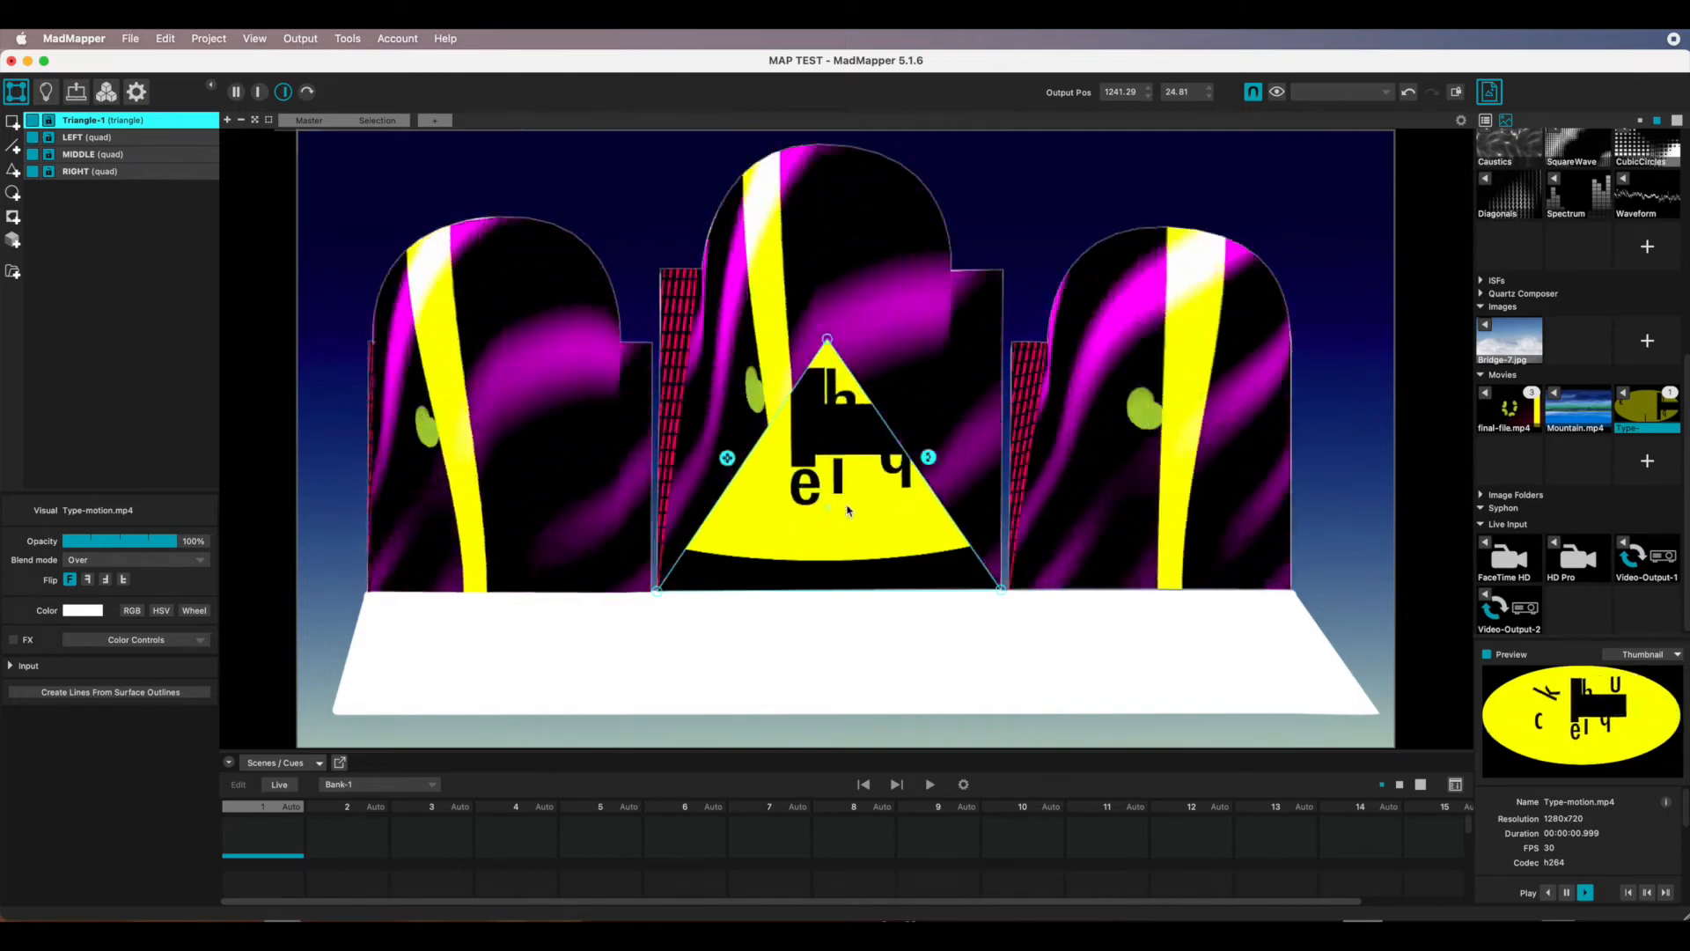
# Delete the Triangle-1 surface, and add a new quad with its four corners fitted to the white floor area.
pyautogui.press('Delete')
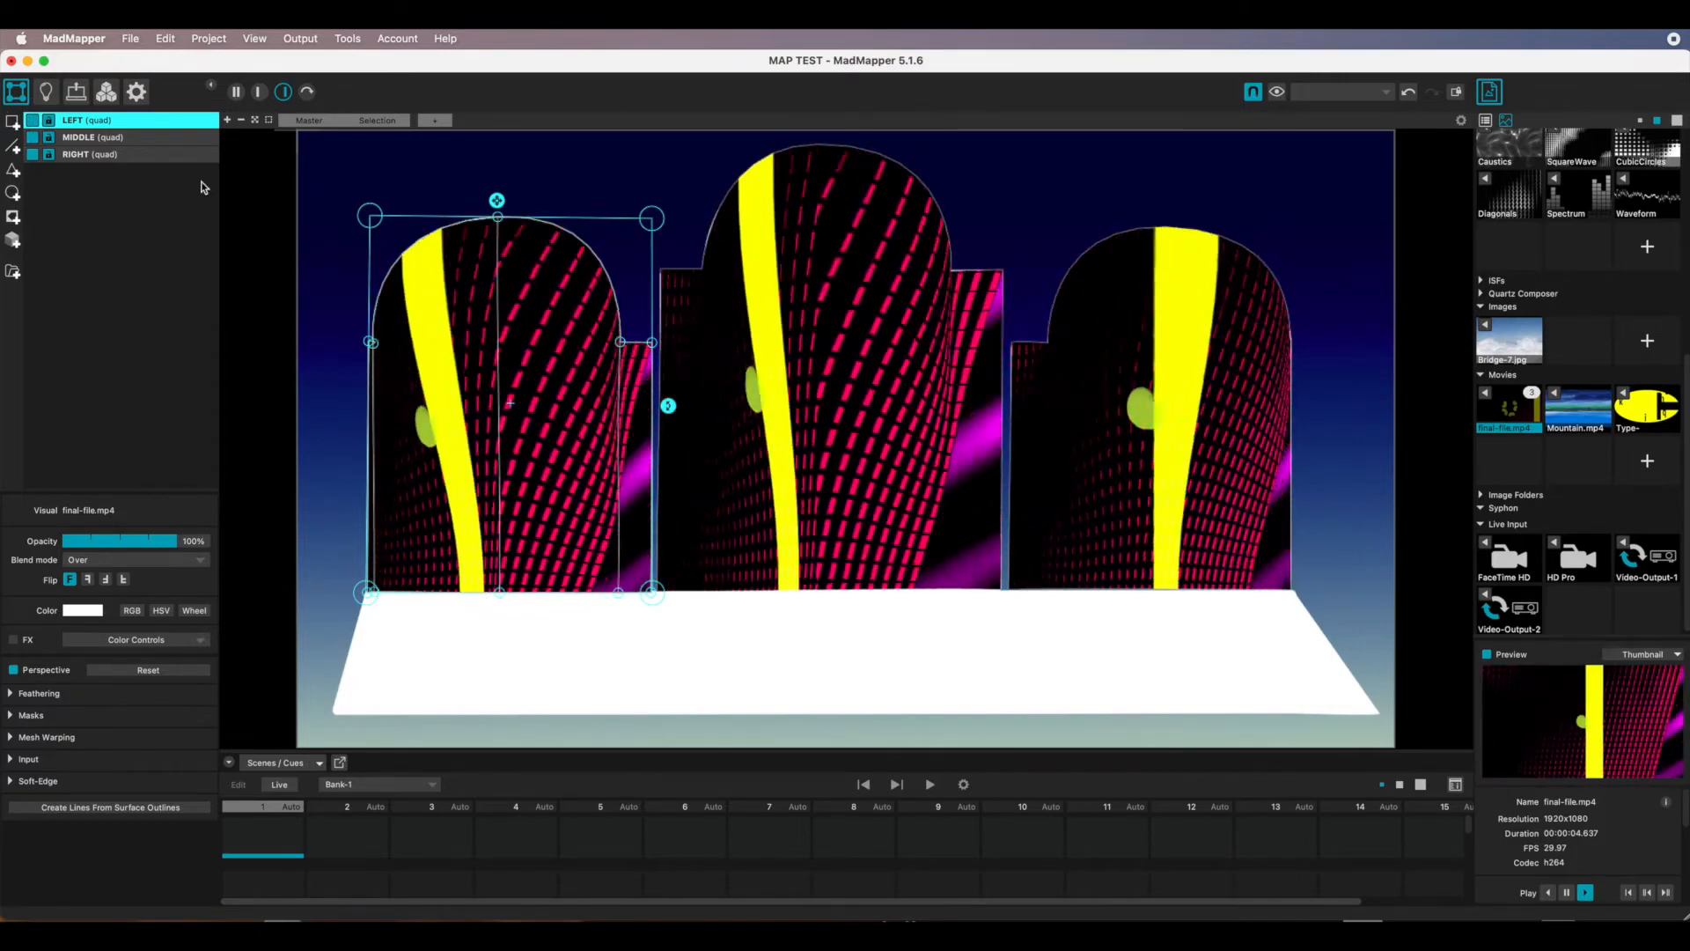
pyautogui.click(12, 122)
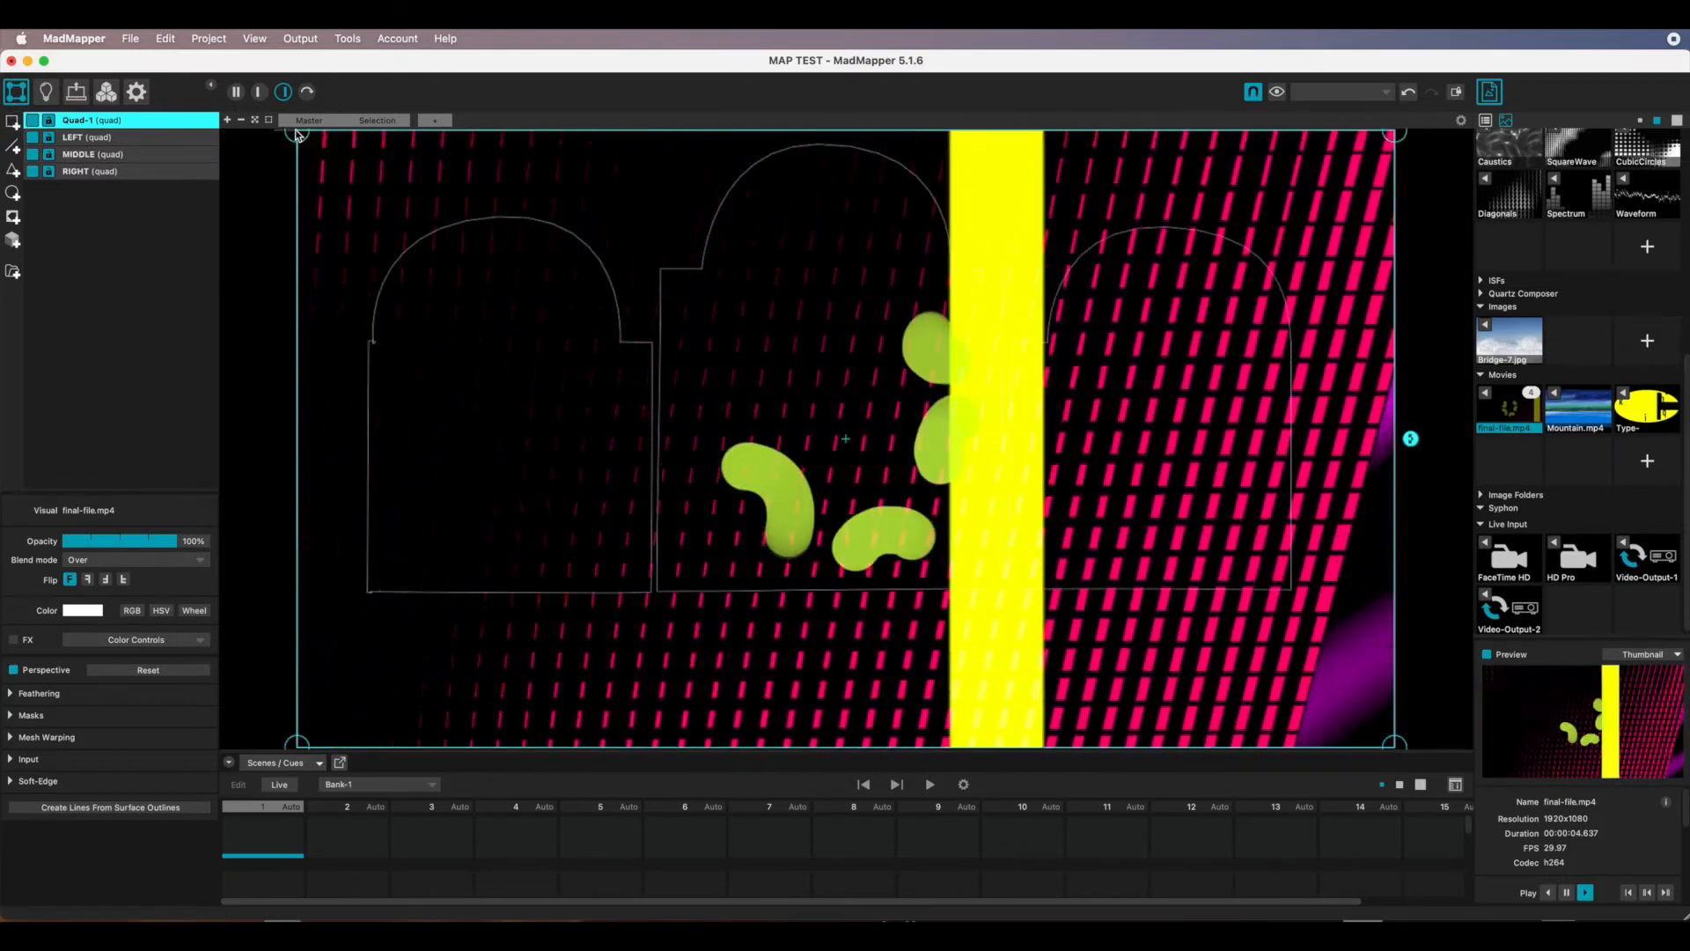
pyautogui.moveTo(299, 134); pyautogui.dragTo(369, 584)
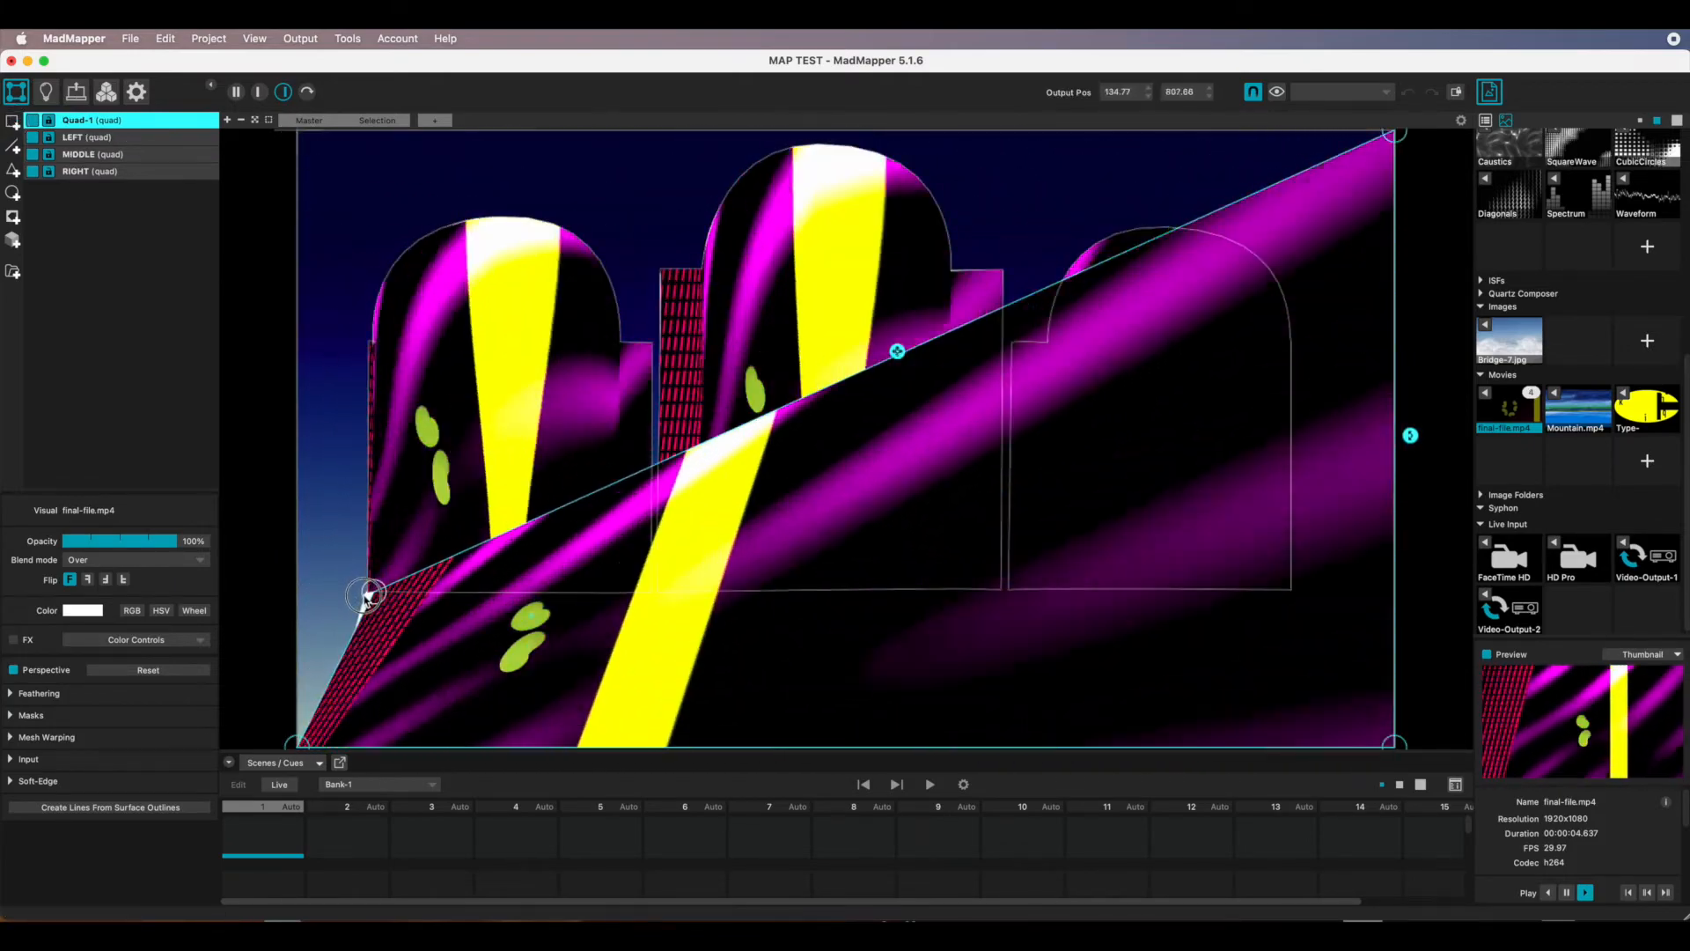
pyautogui.moveTo(1393, 134); pyautogui.dragTo(1283, 596)
pyautogui.moveTo(1394, 744); pyautogui.dragTo(1382, 714)
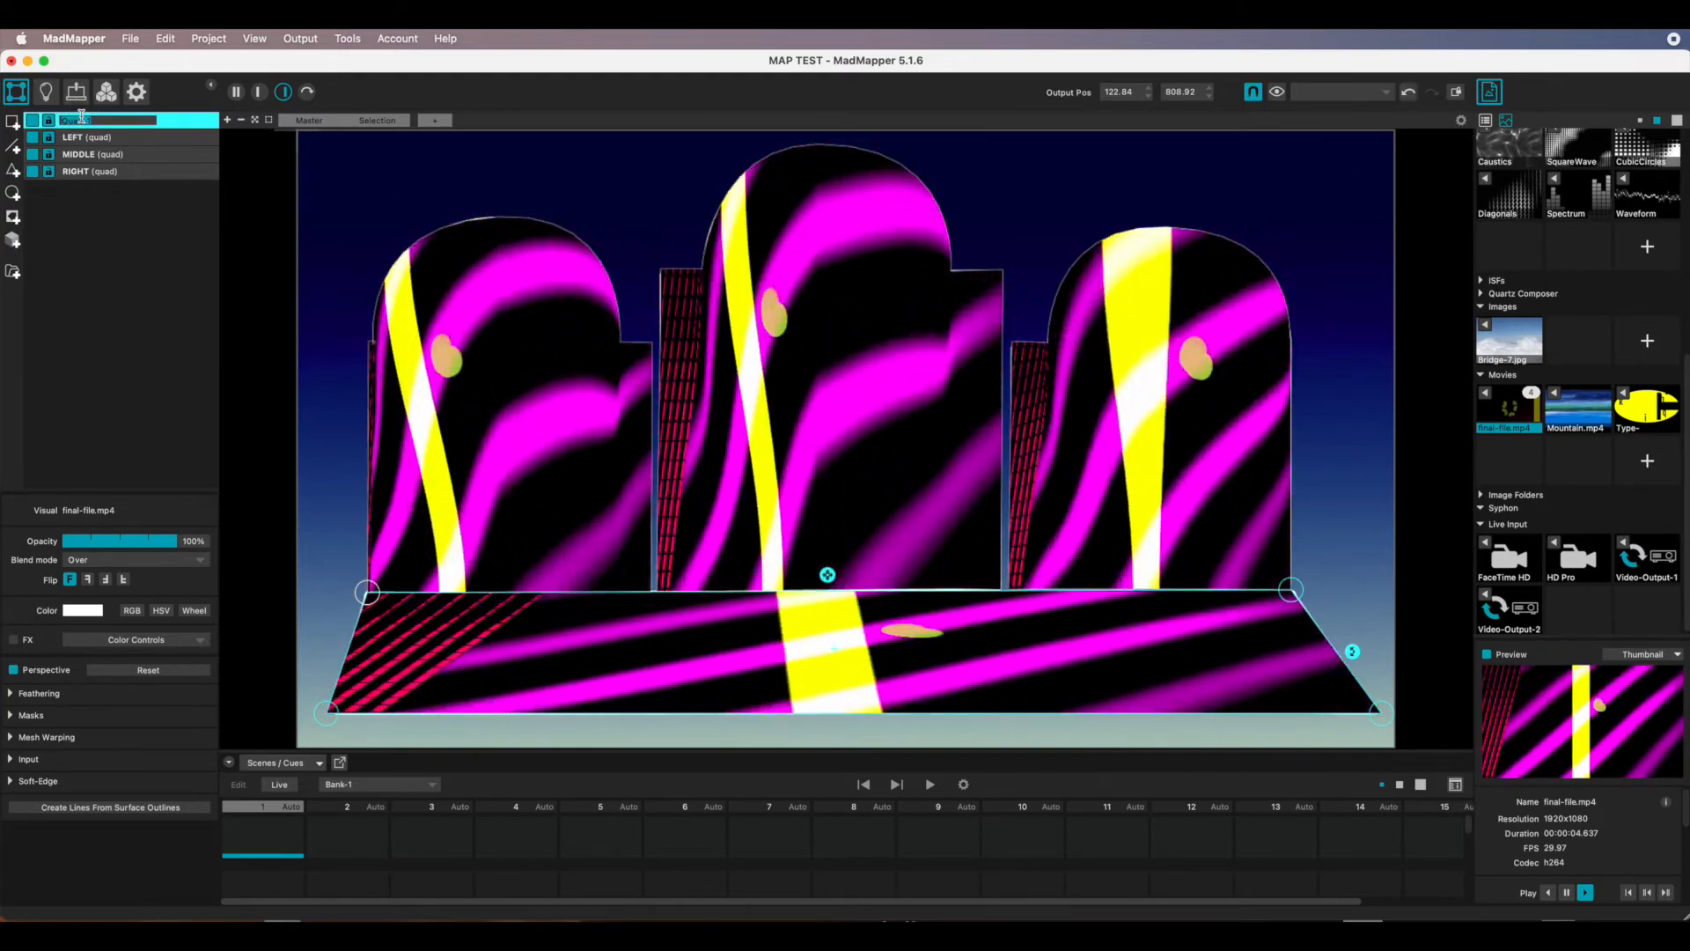
# Rename the new quad FLOOR, and check its input beside the output before returning to the full output view.
pyautogui.write('FLOOR')
pyautogui.press('Return')
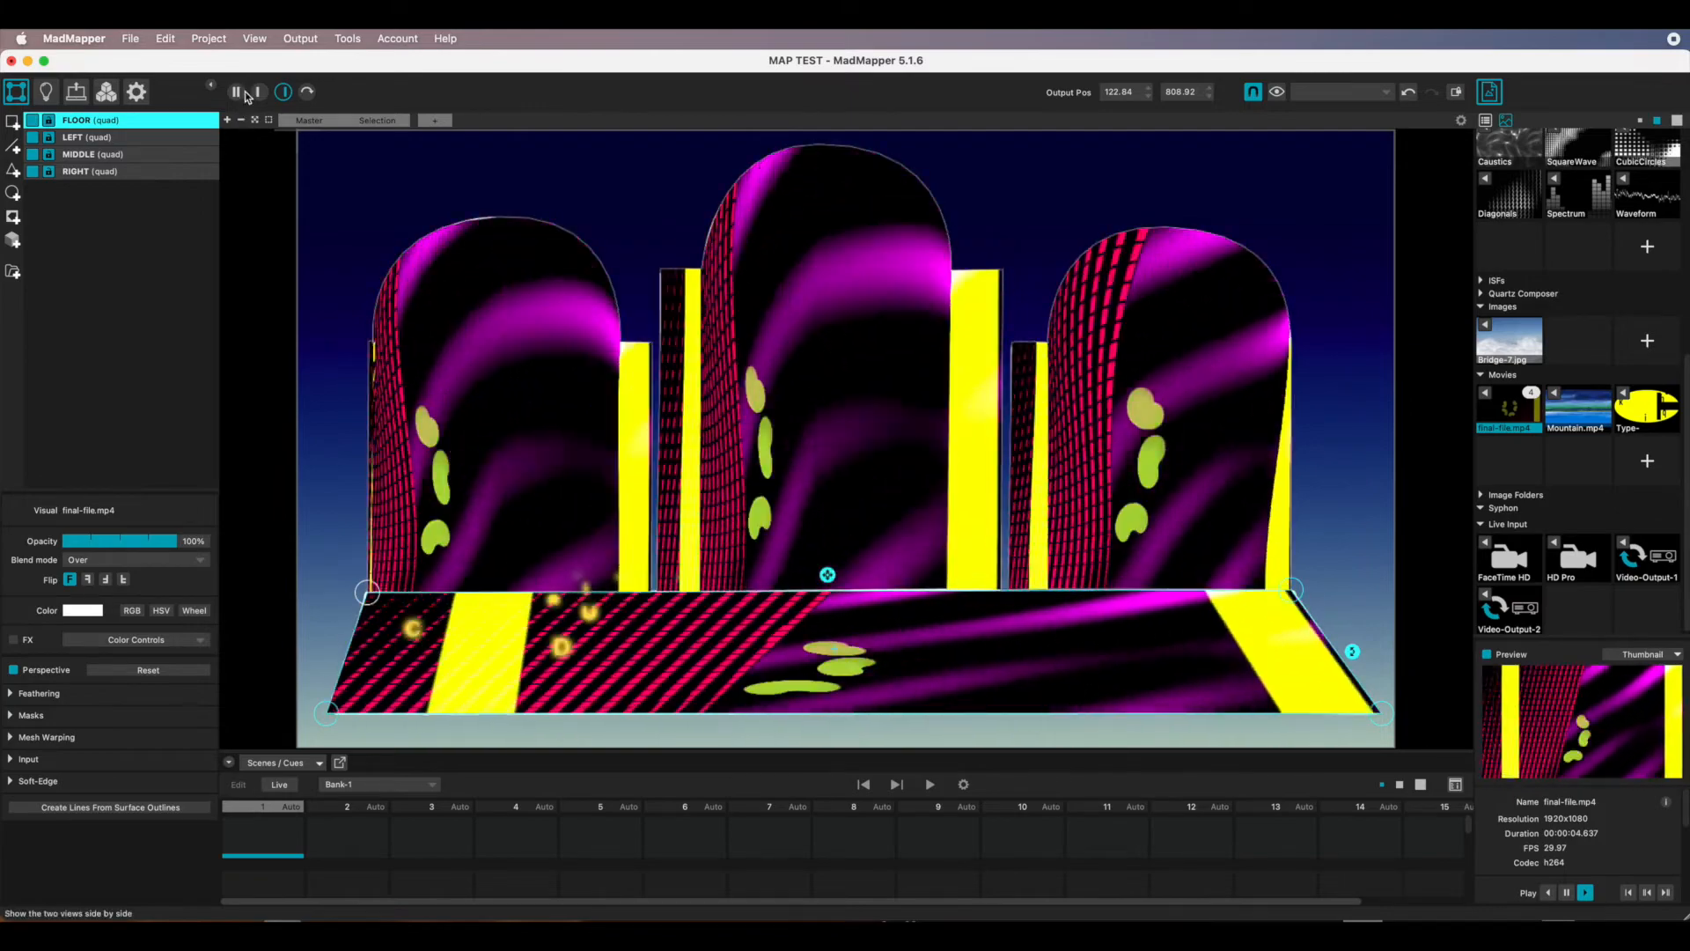
pyautogui.click(236, 91)
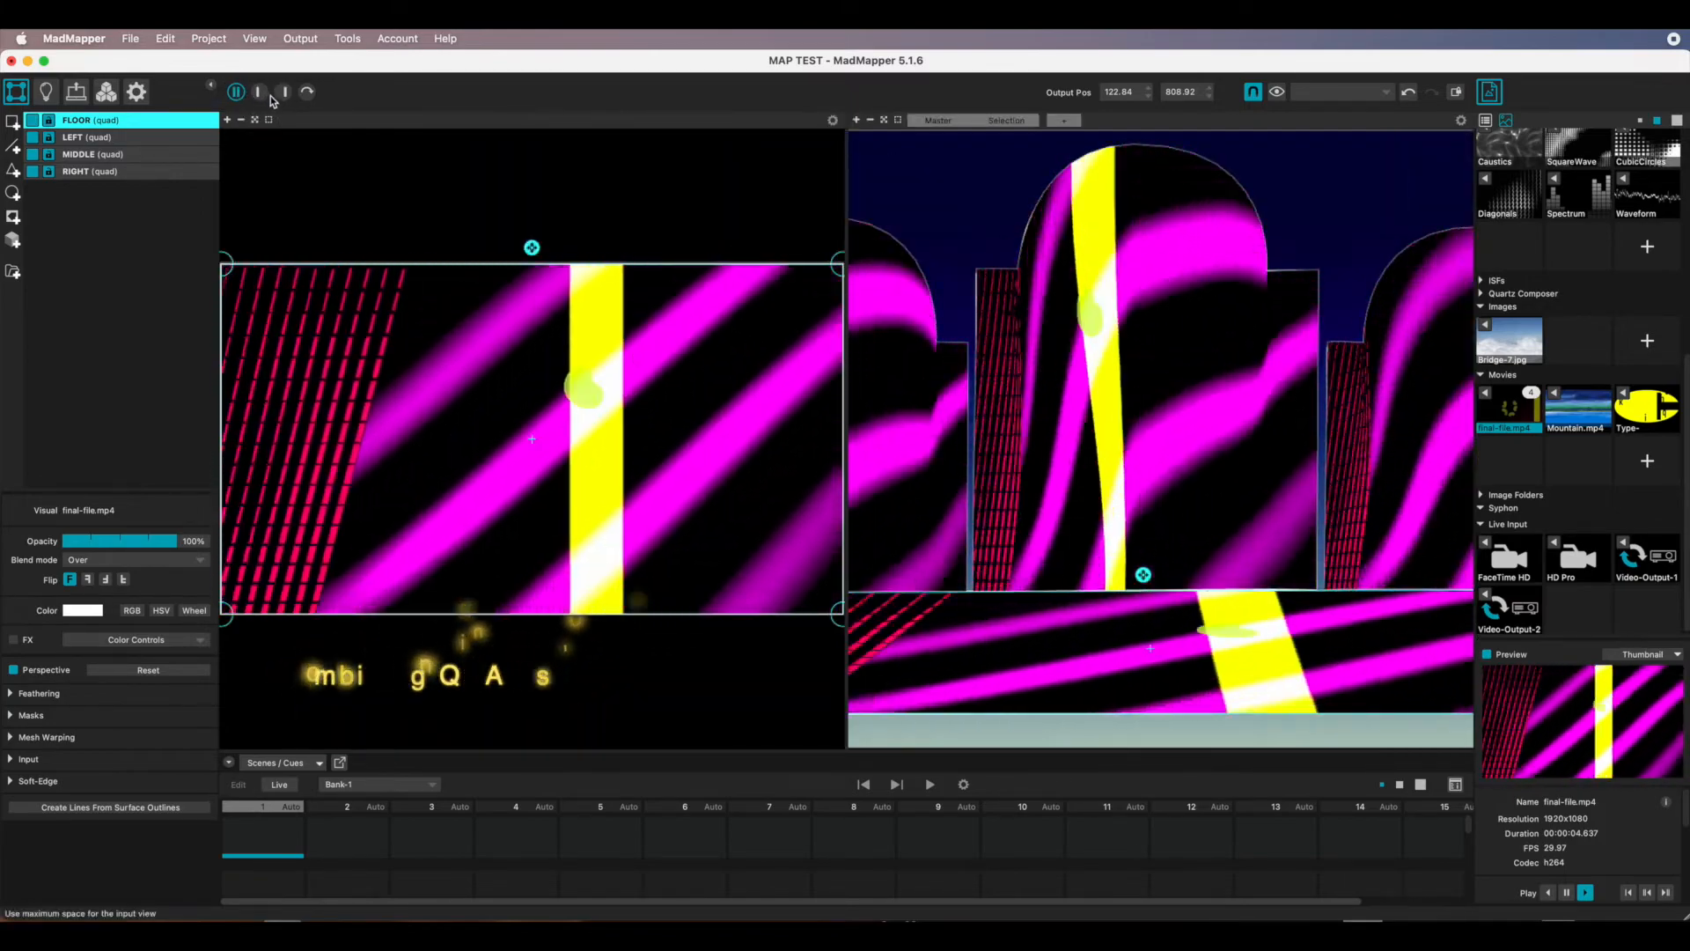
pyautogui.click(284, 91)
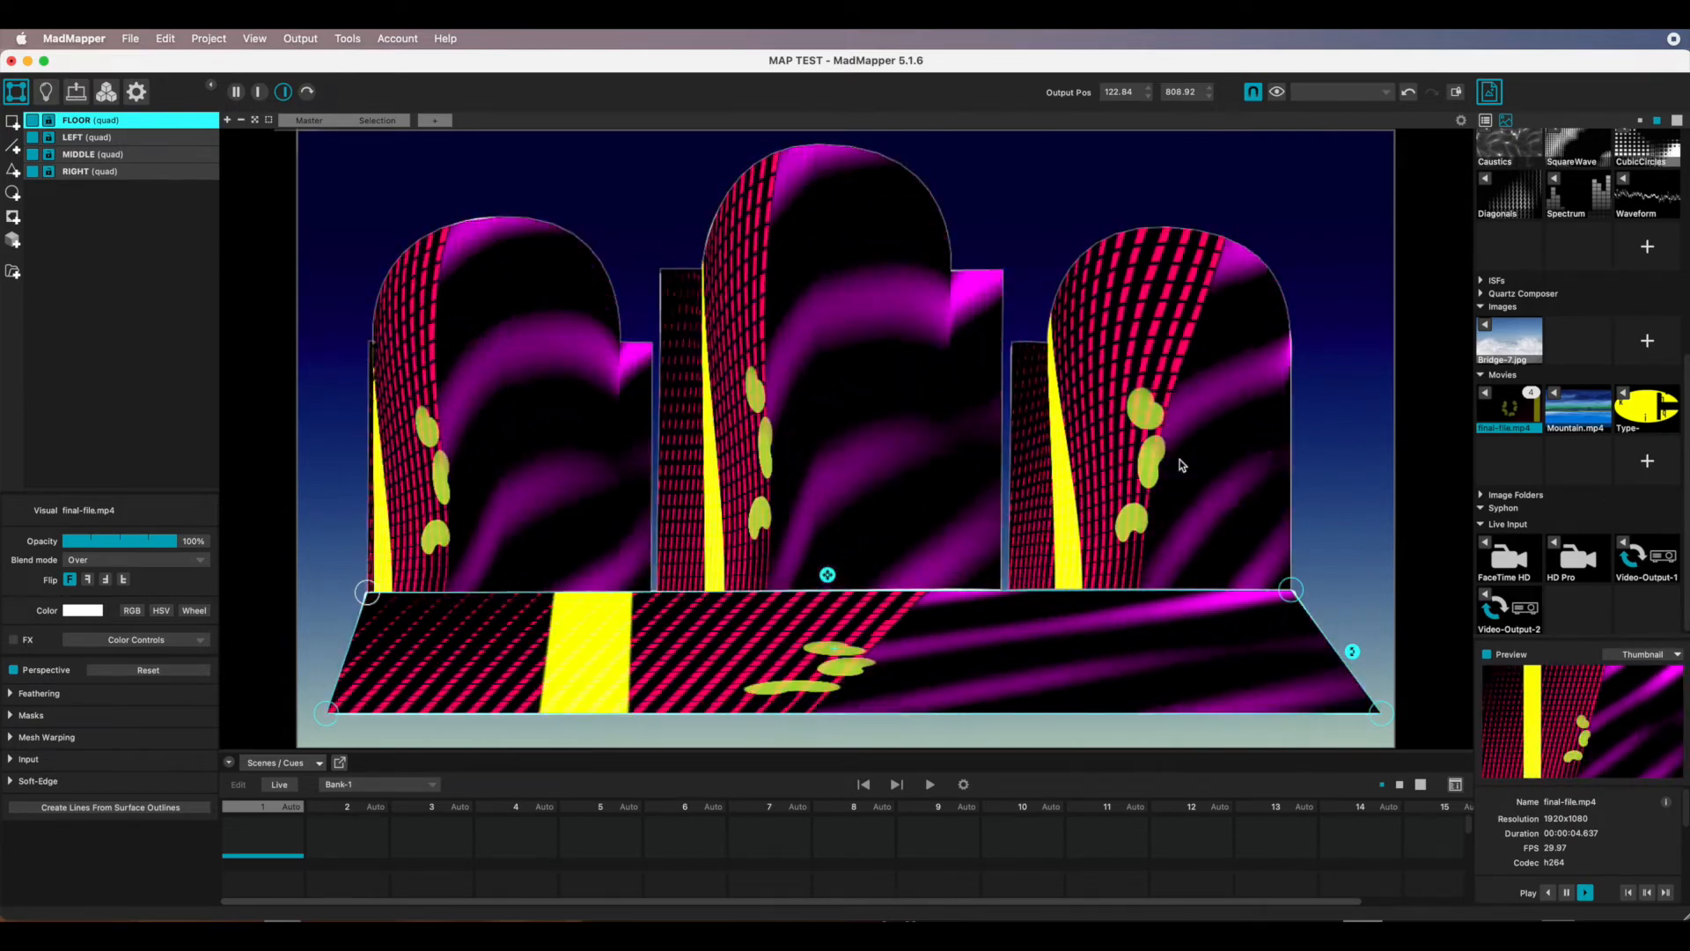
# With input and output side by side, end the LEFT surface's input at about x 610 and span MIDDLE's input from about 610 to 1276.
pyautogui.click(236, 90)
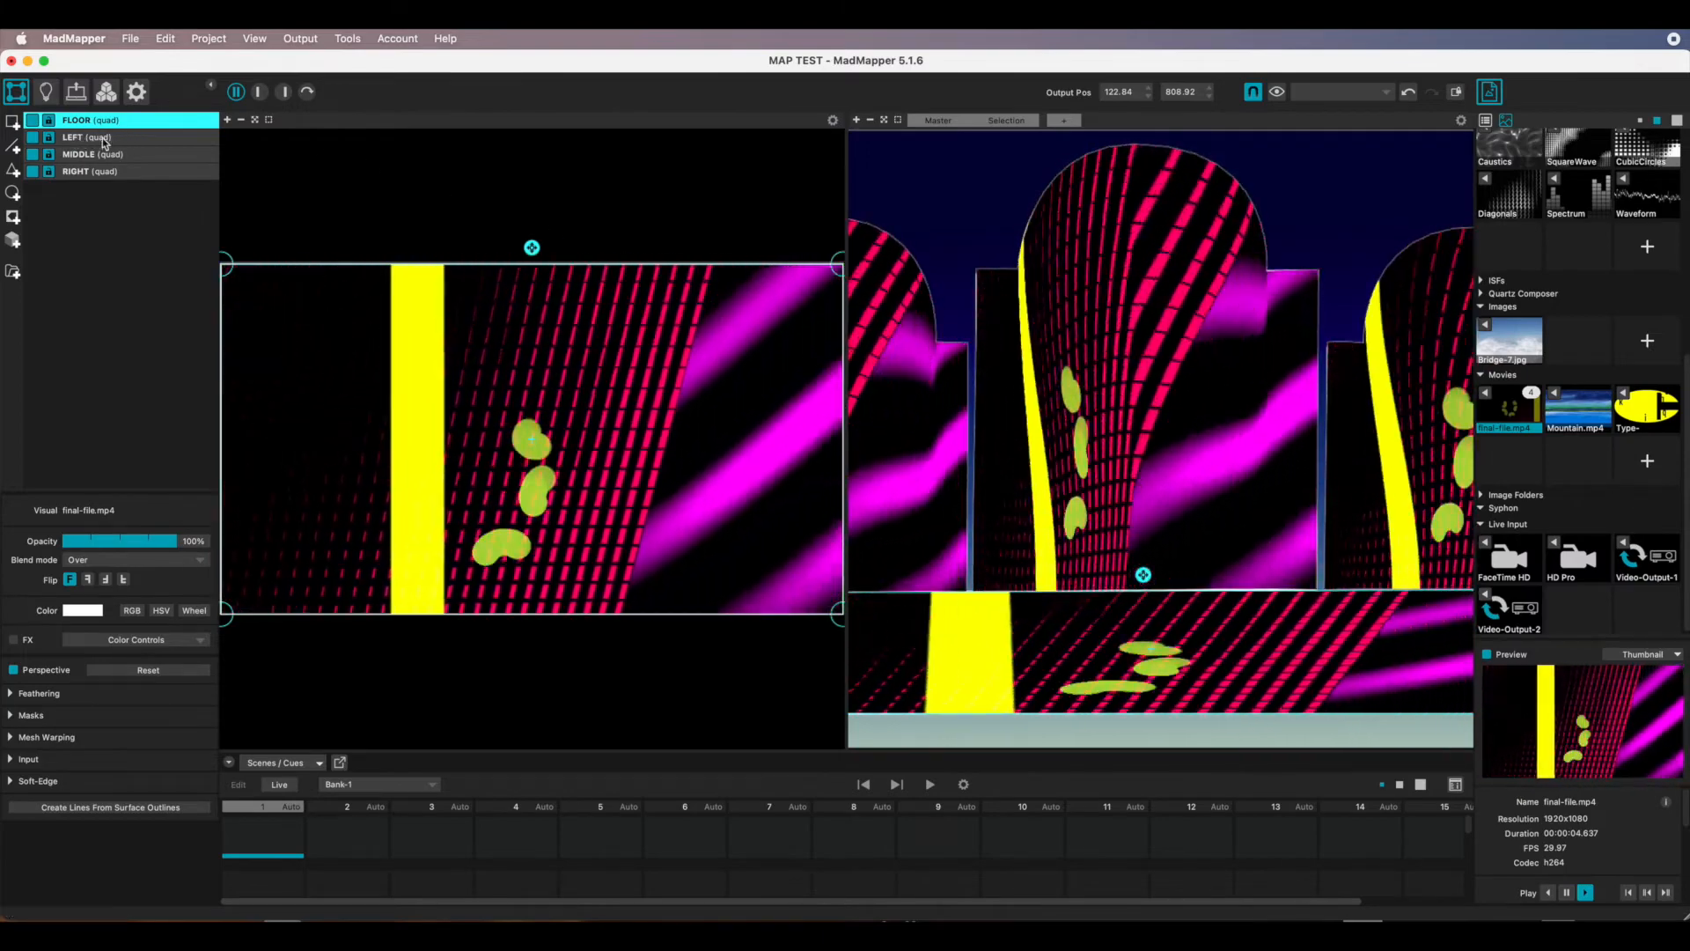
pyautogui.click(75, 138)
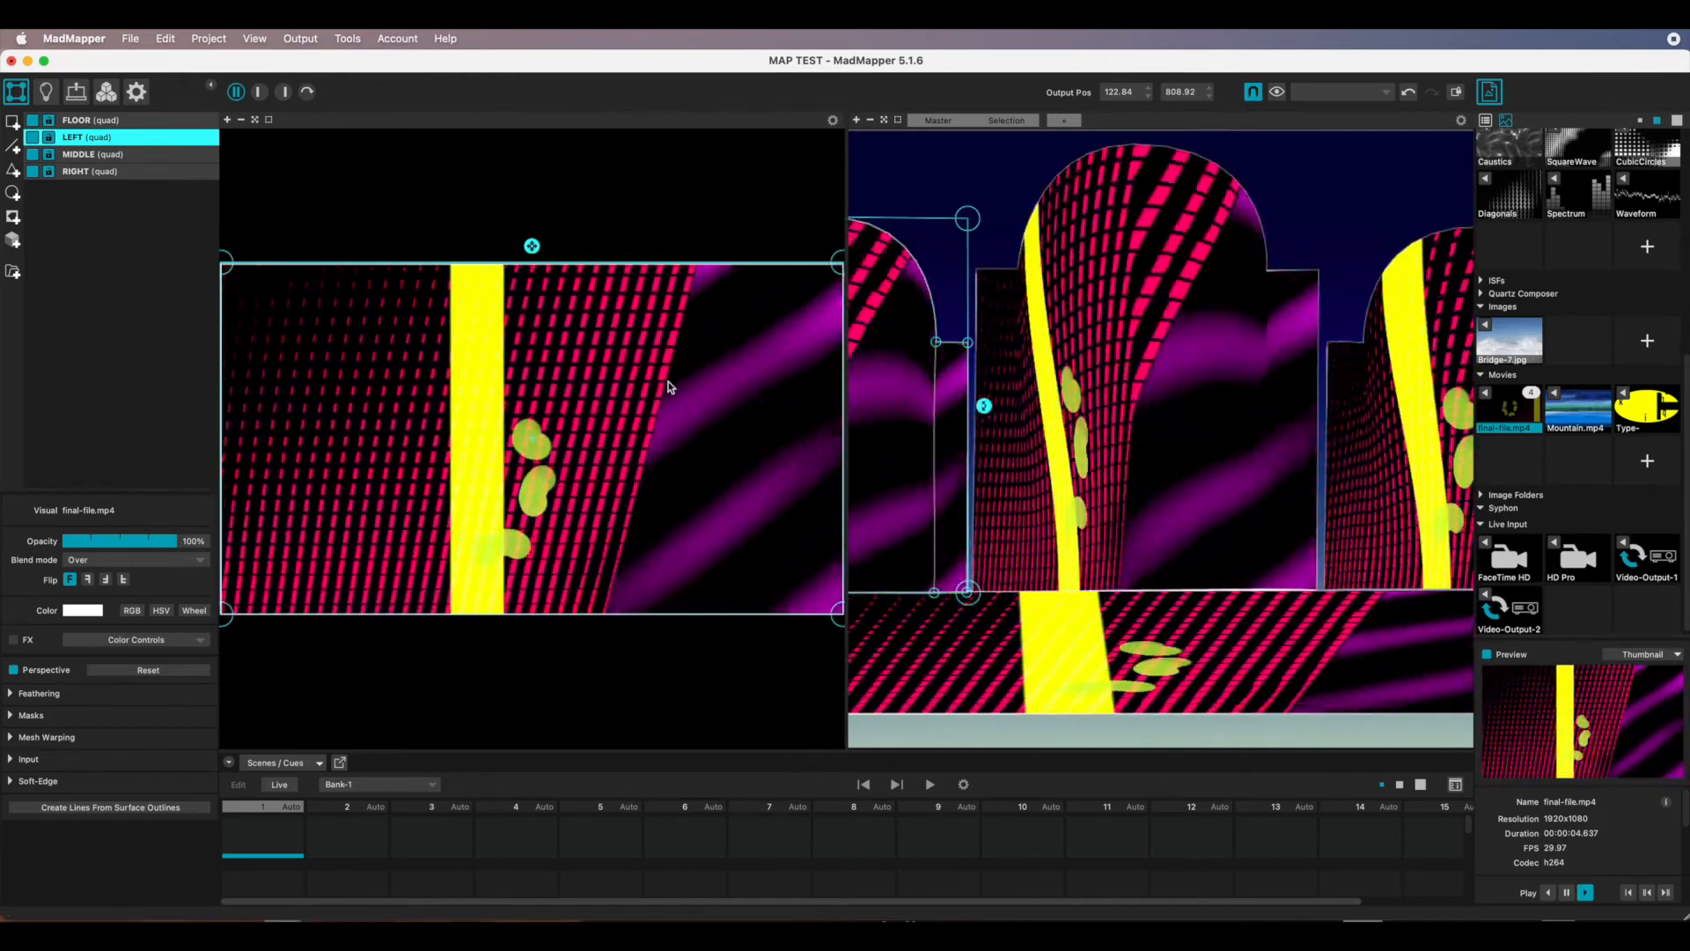
pyautogui.moveTo(839, 271); pyautogui.dragTo(414, 272)
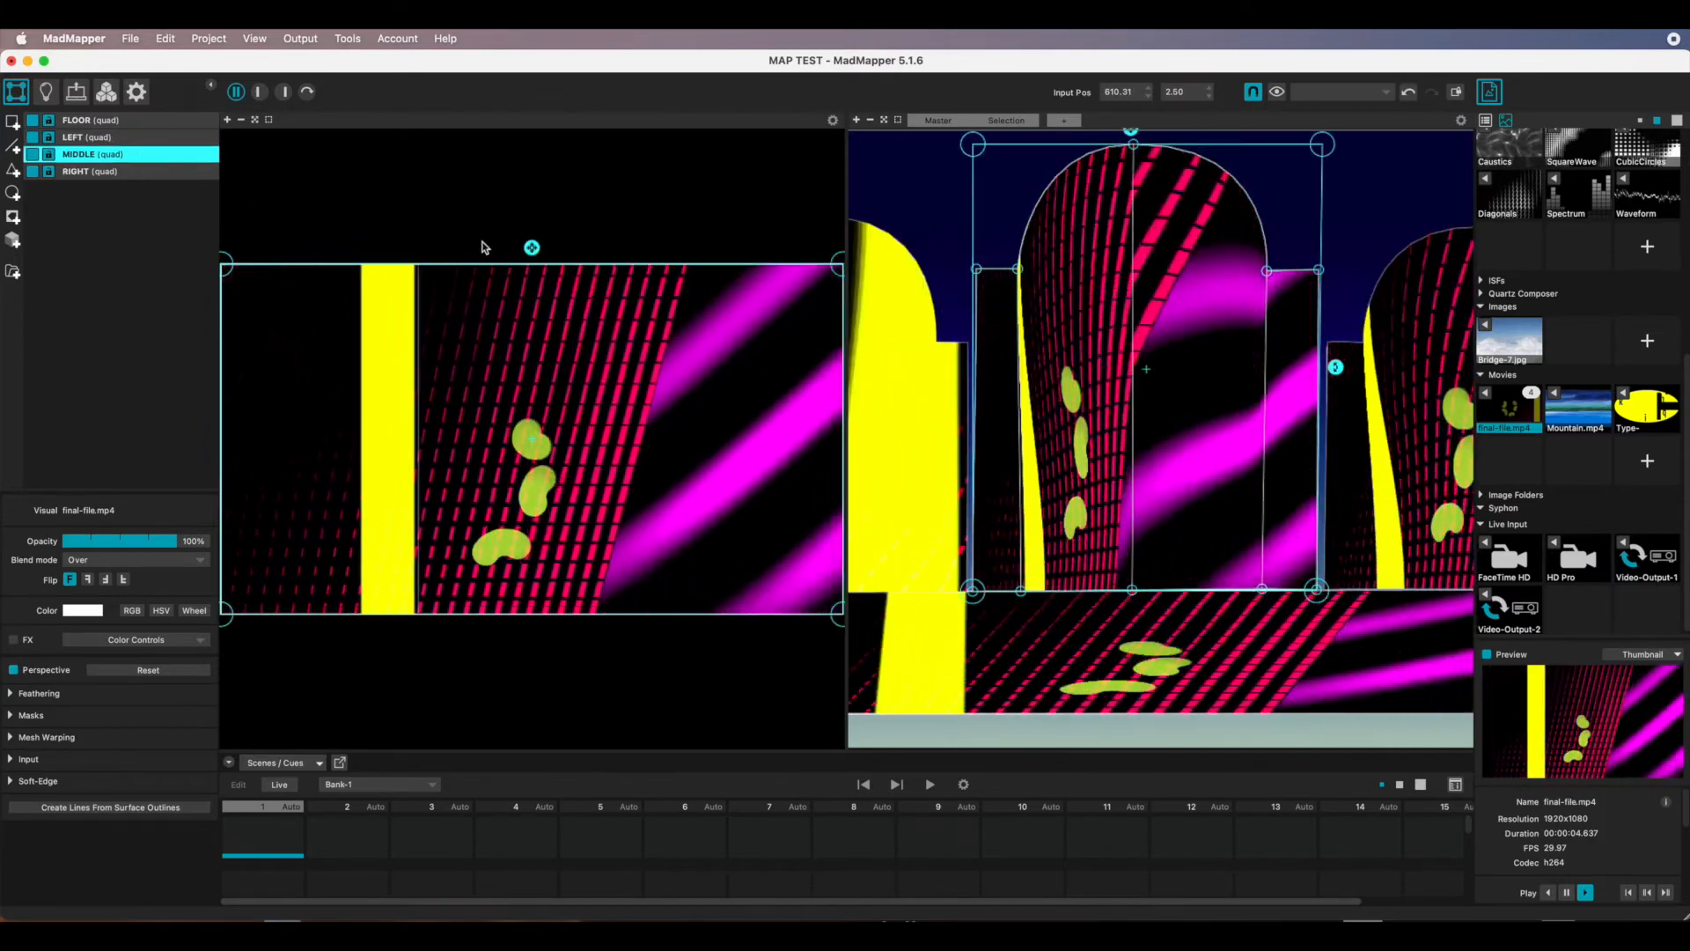
pyautogui.moveTo(437, 272); pyautogui.dragTo(425, 271)
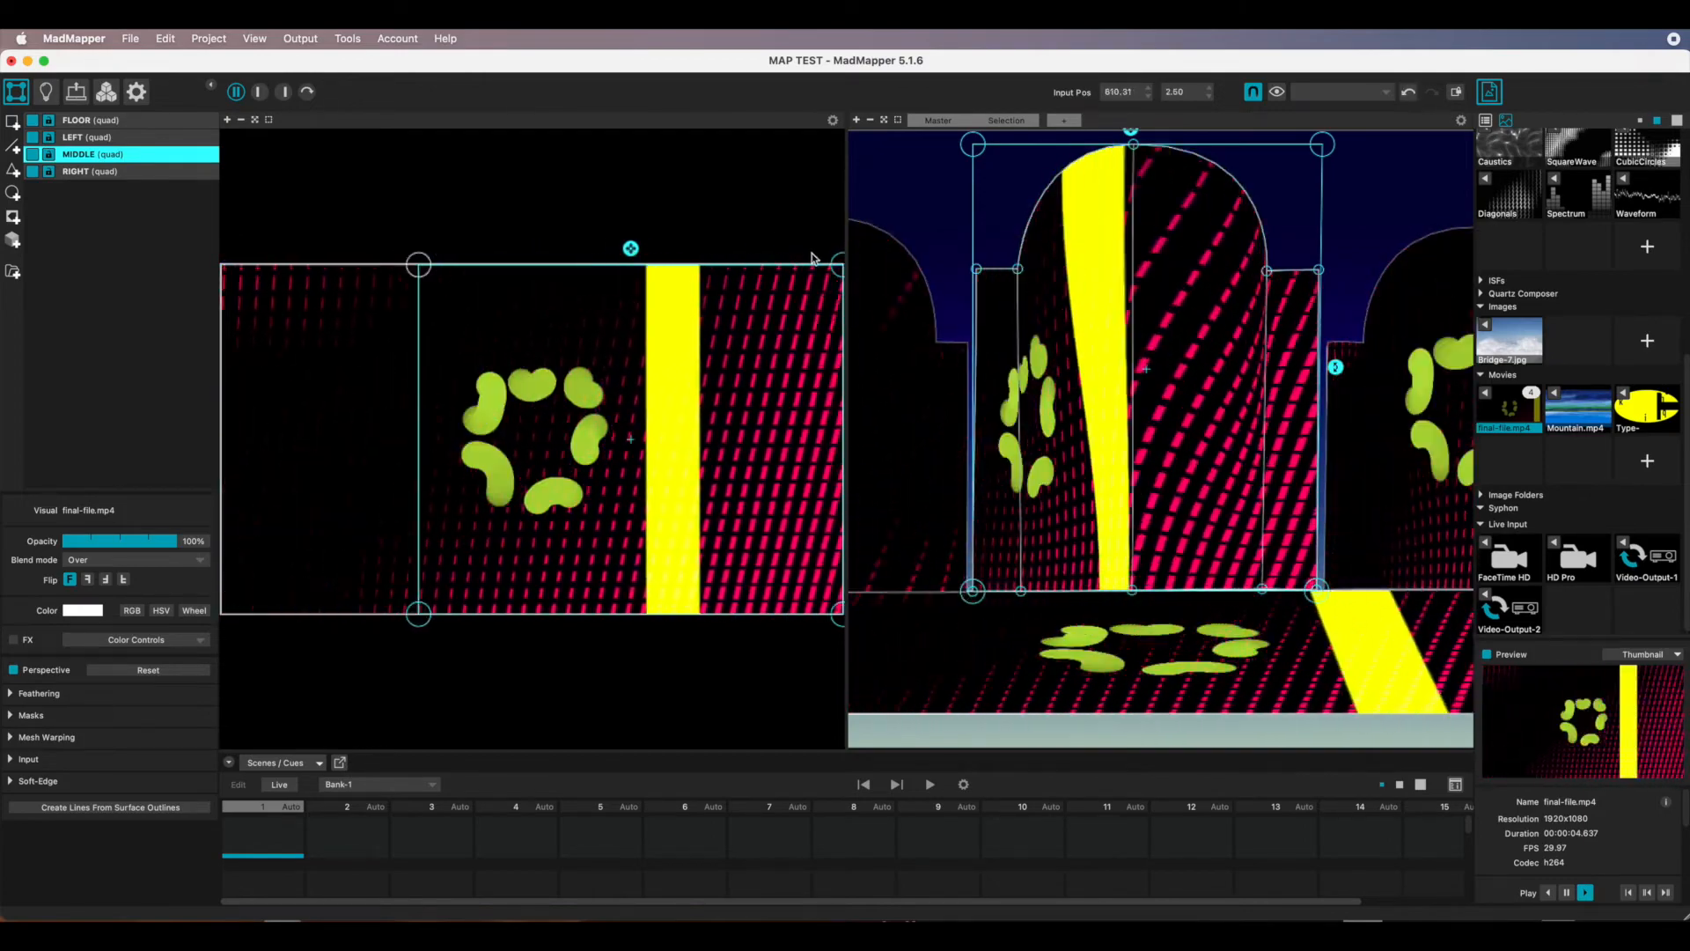
pyautogui.moveTo(836, 266); pyautogui.dragTo(633, 264)
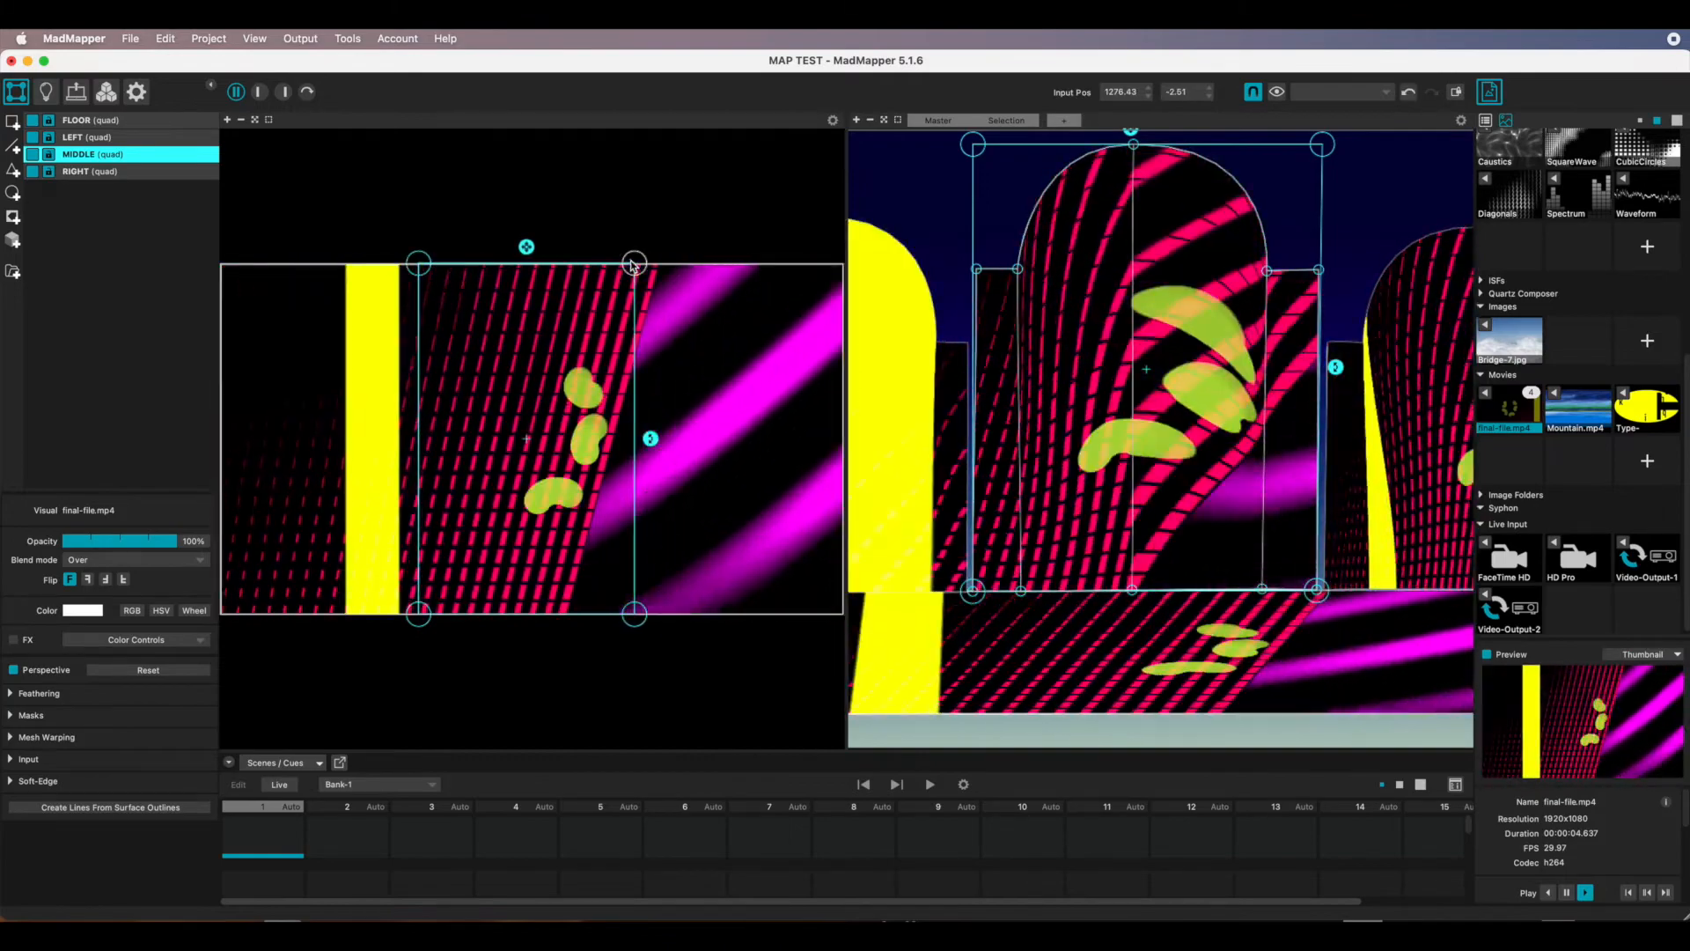
# Start the RIGHT surface's input at about x 1276, keeping its right edge at the movie's edge, and show only the output.
pyautogui.click(150, 172)
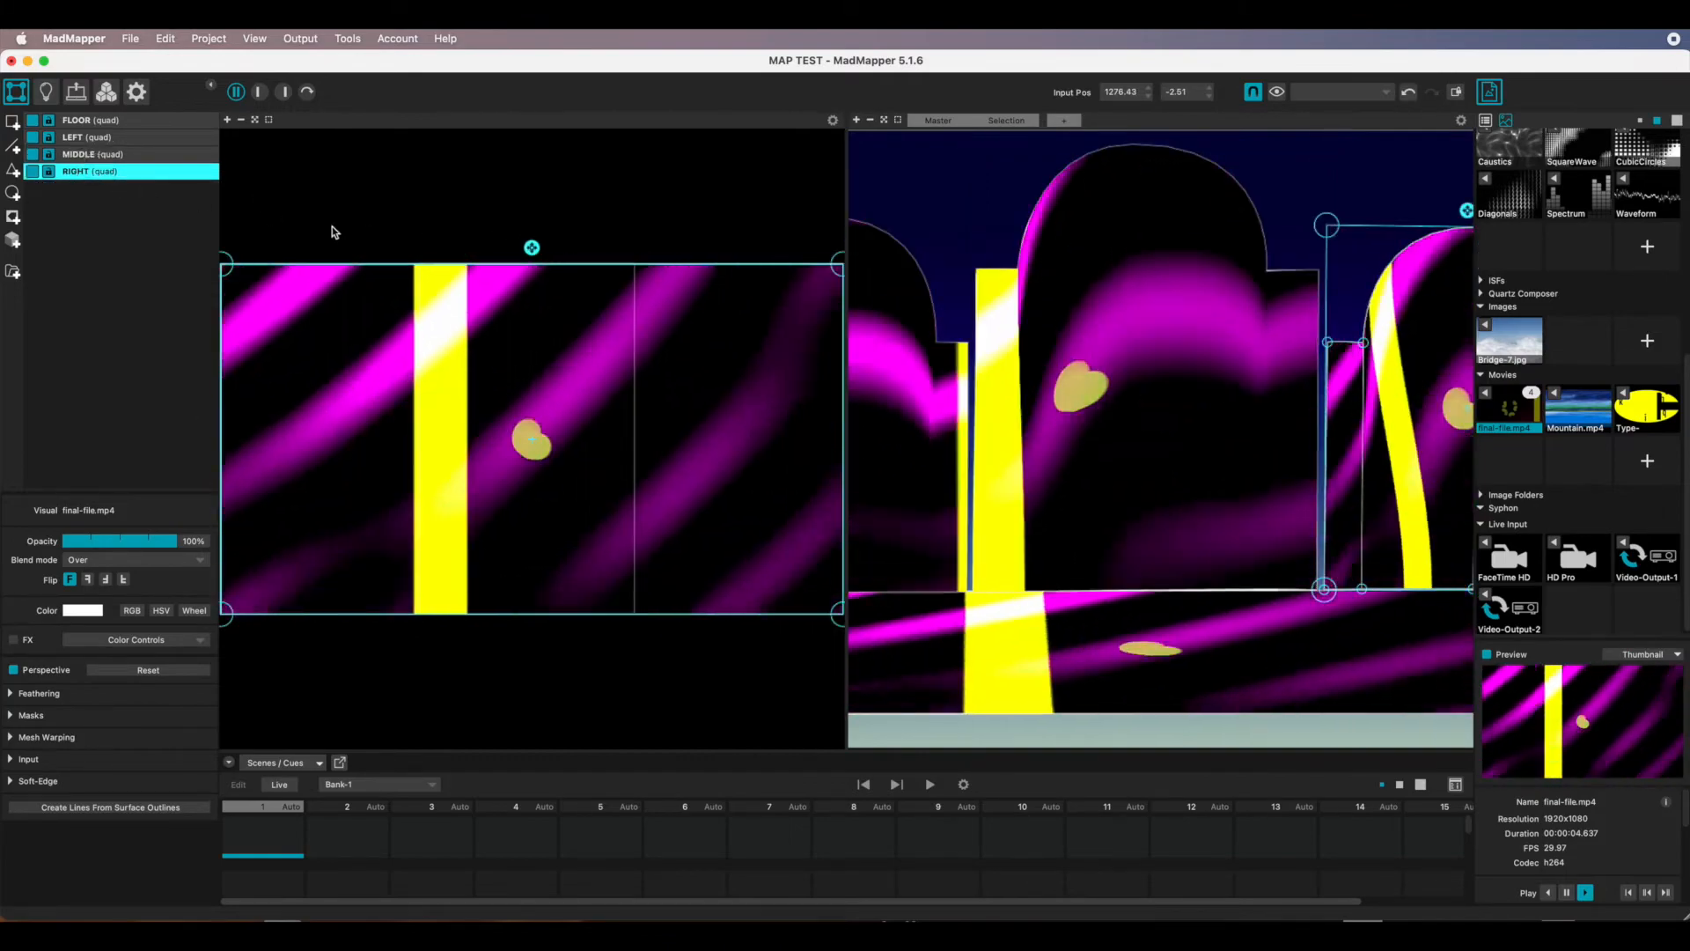
pyautogui.moveTo(229, 267); pyautogui.dragTo(634, 263)
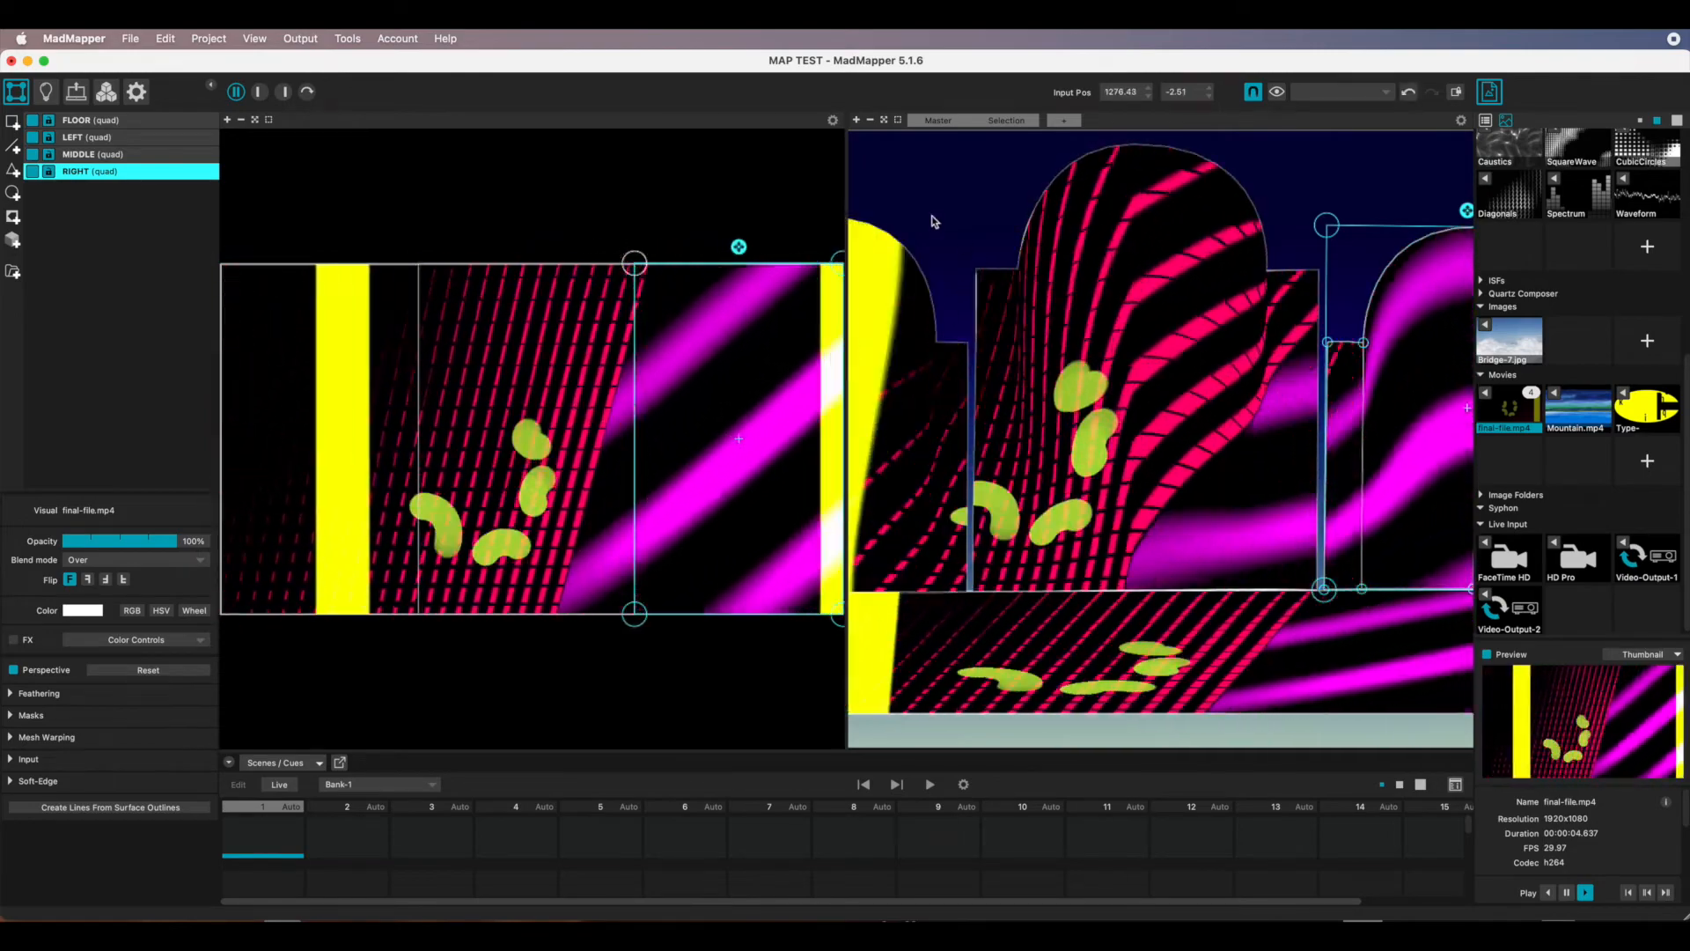
pyautogui.click(869, 121)
pyautogui.click(870, 120)
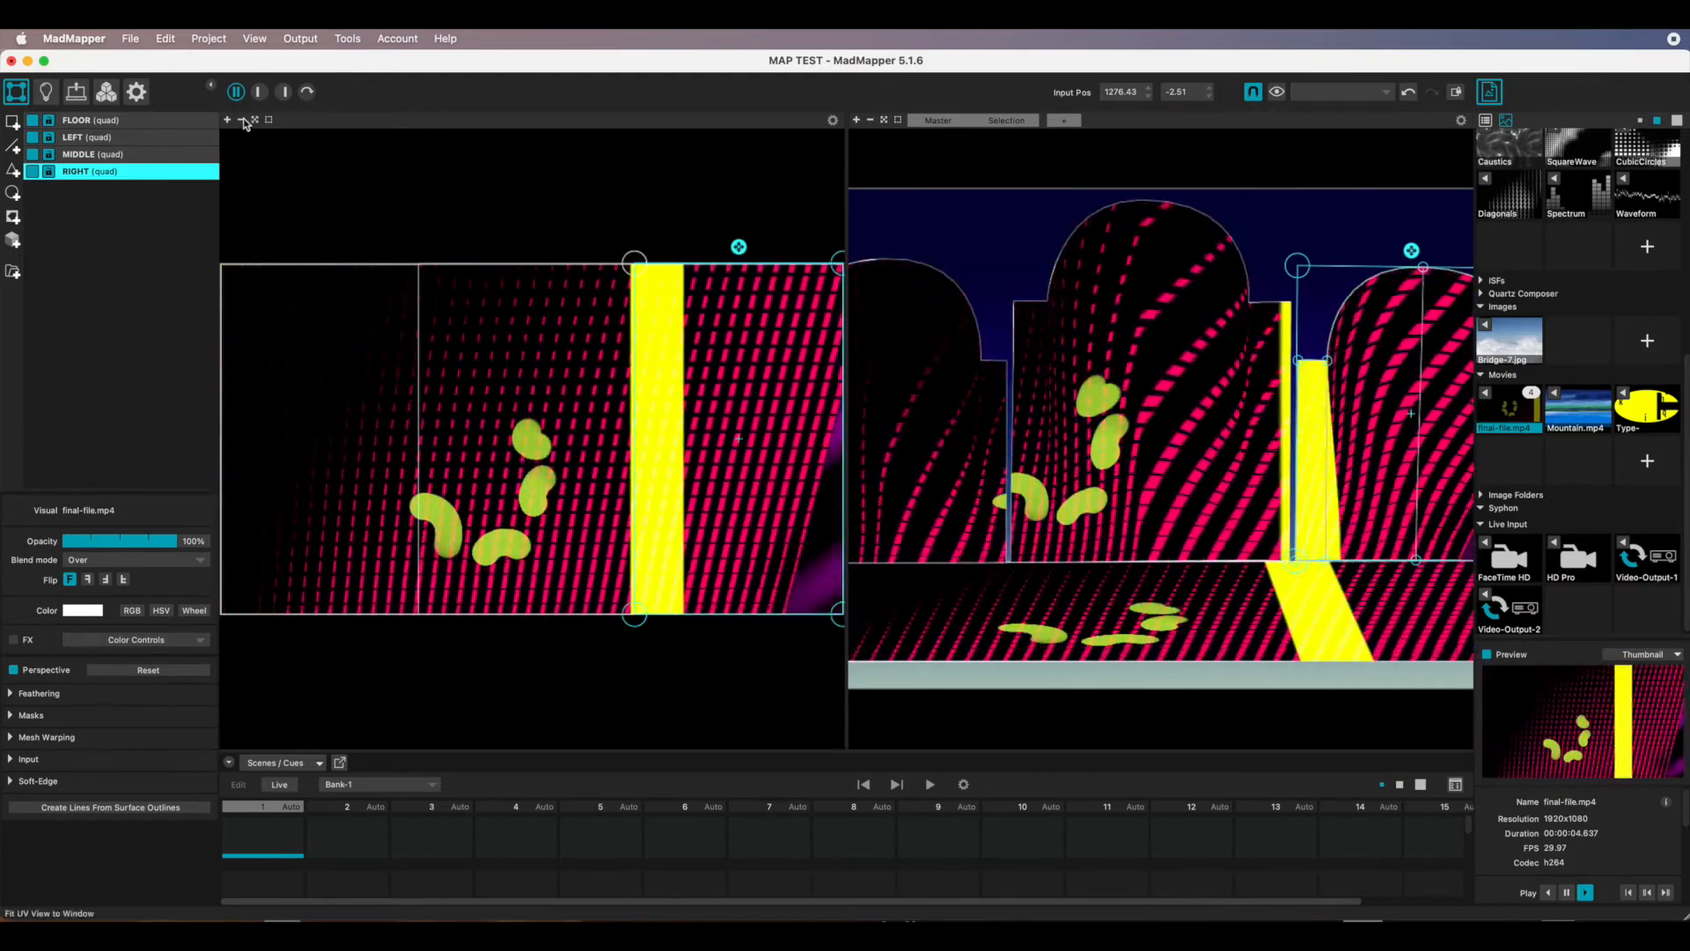
pyautogui.click(284, 92)
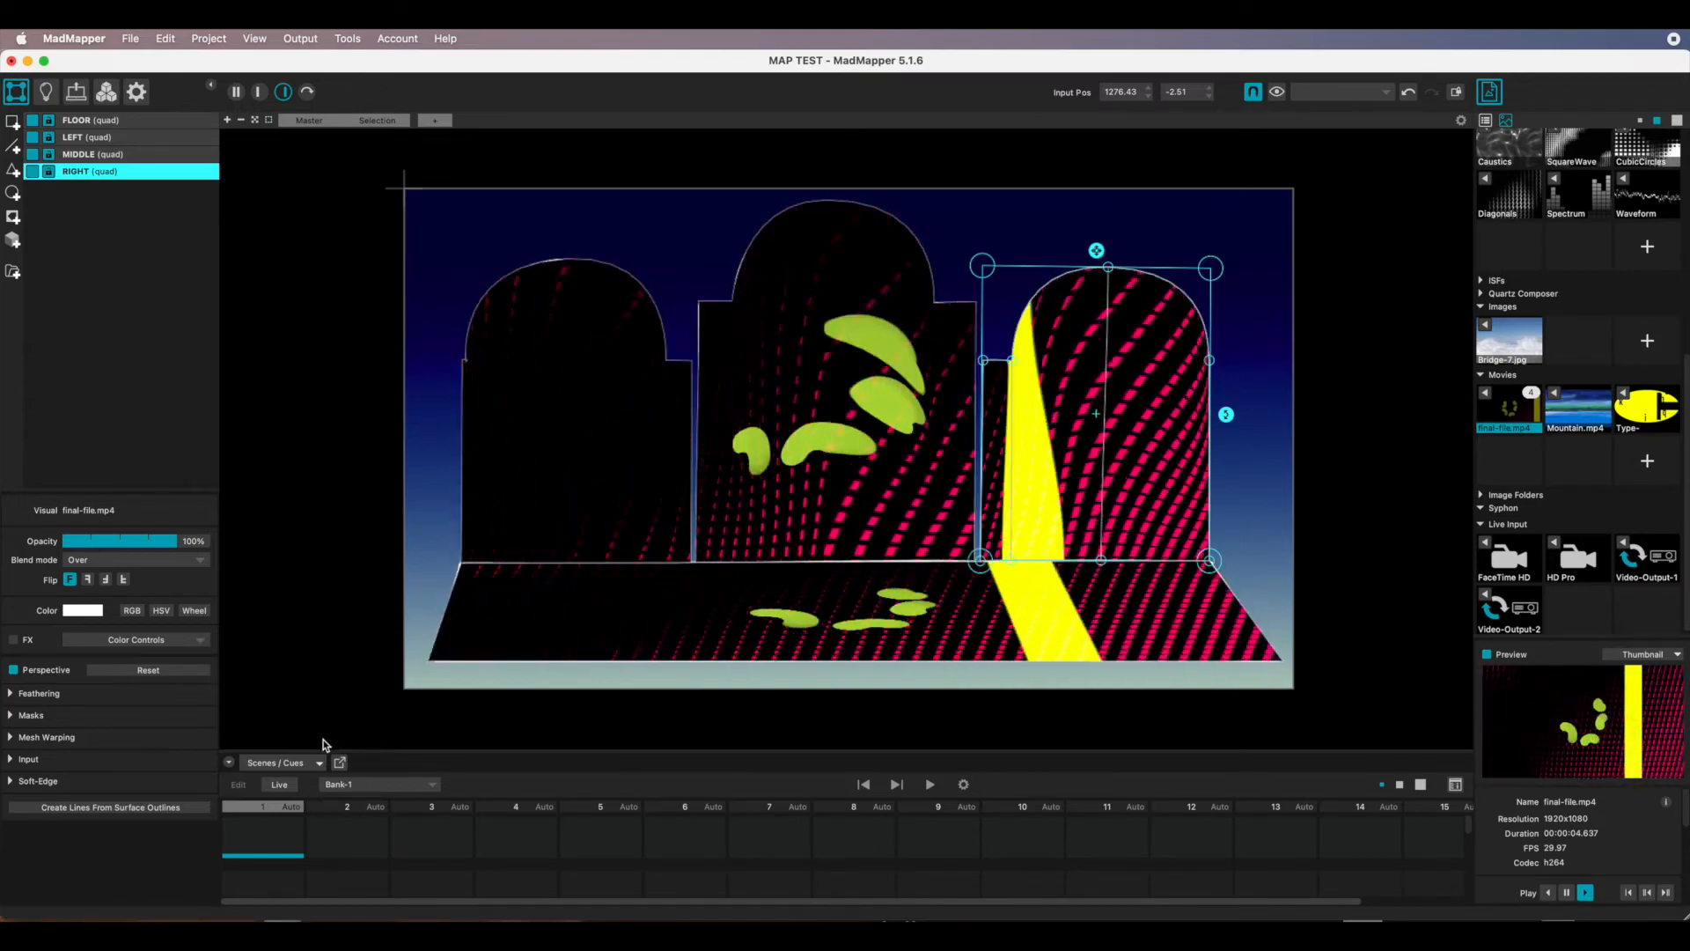
# Create a scene in the first cue column, name it START and colour it magenta.
pyautogui.moveTo(278, 842)
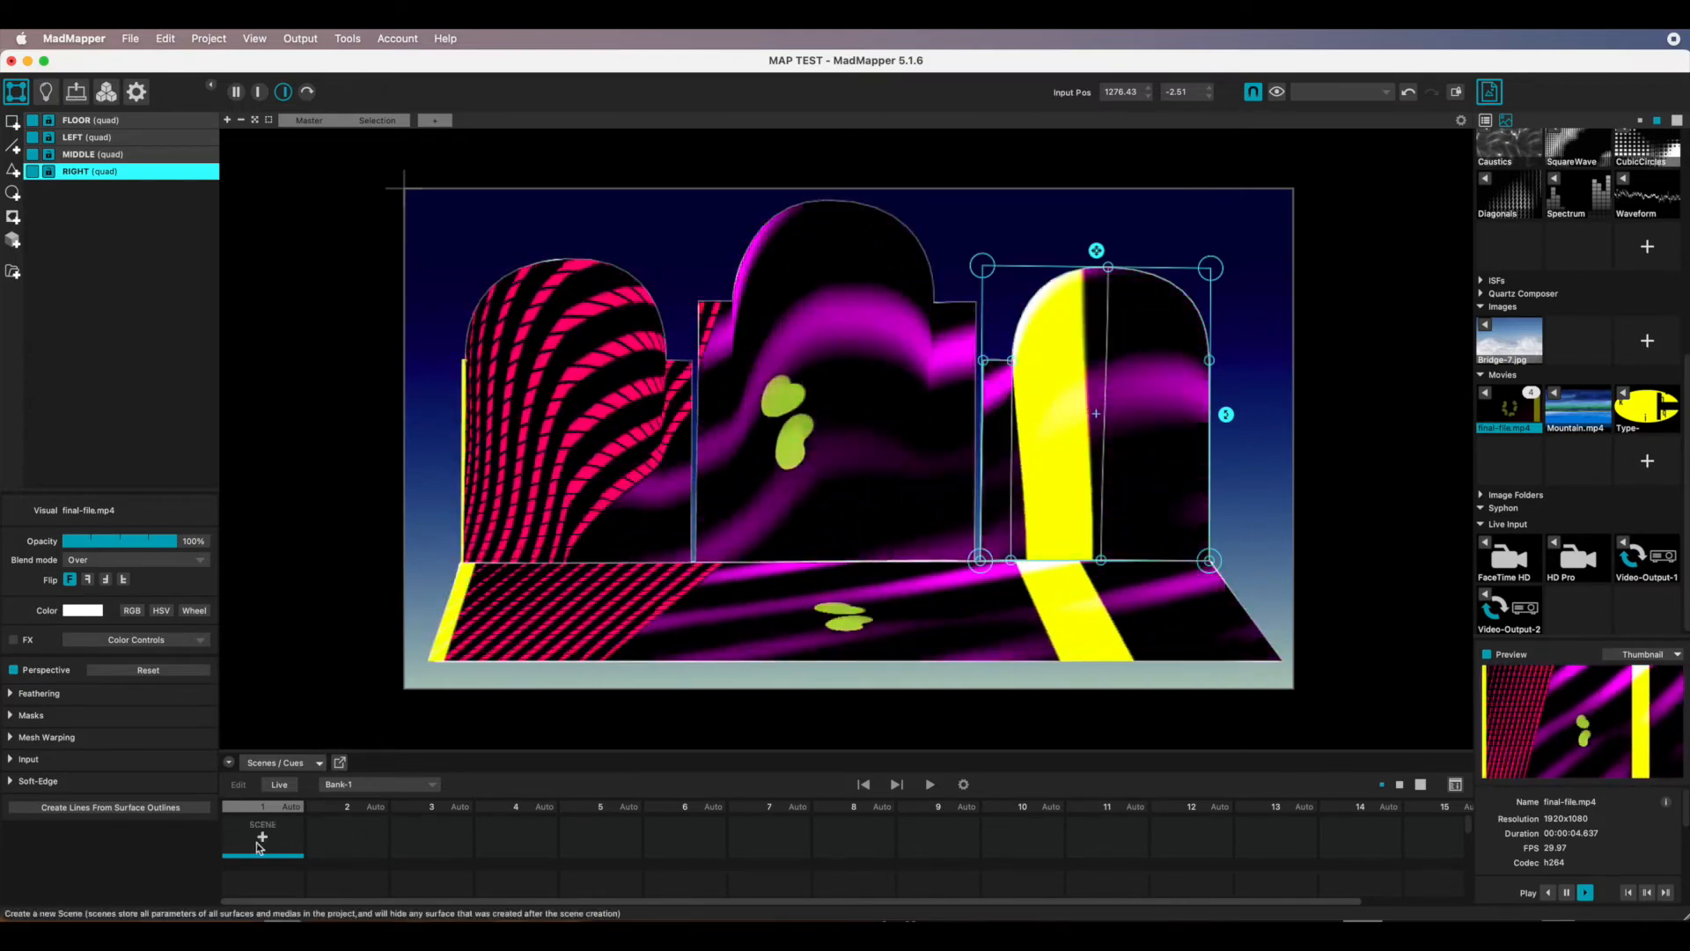
pyautogui.click(262, 836)
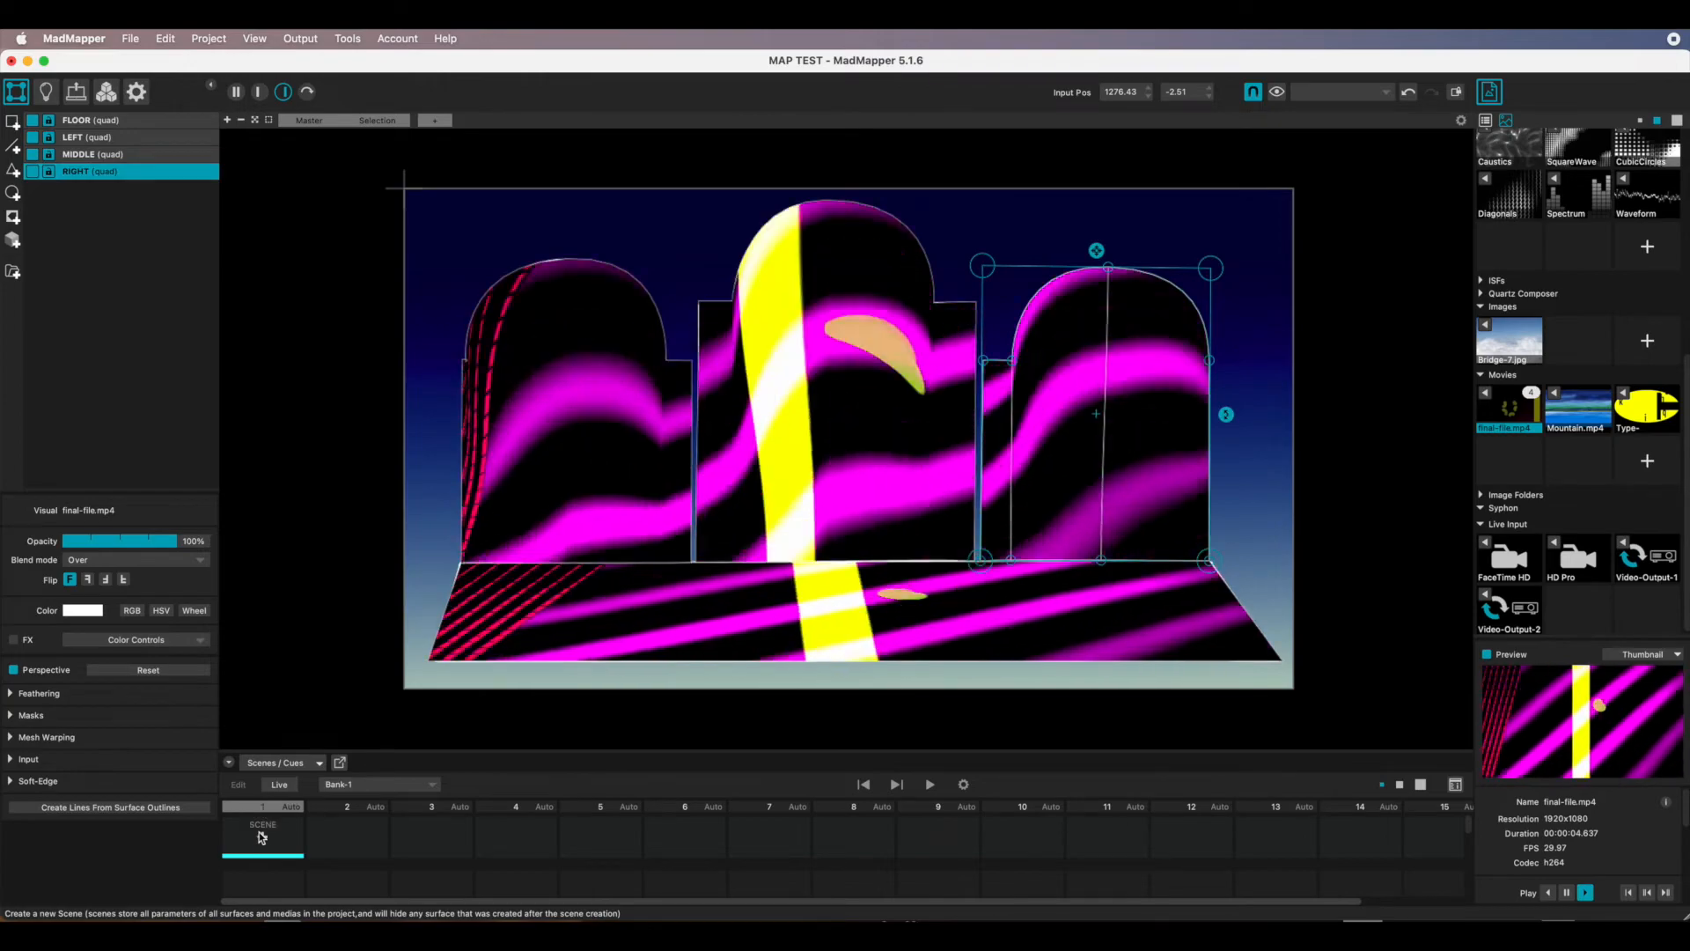
pyautogui.doubleClick(267, 842)
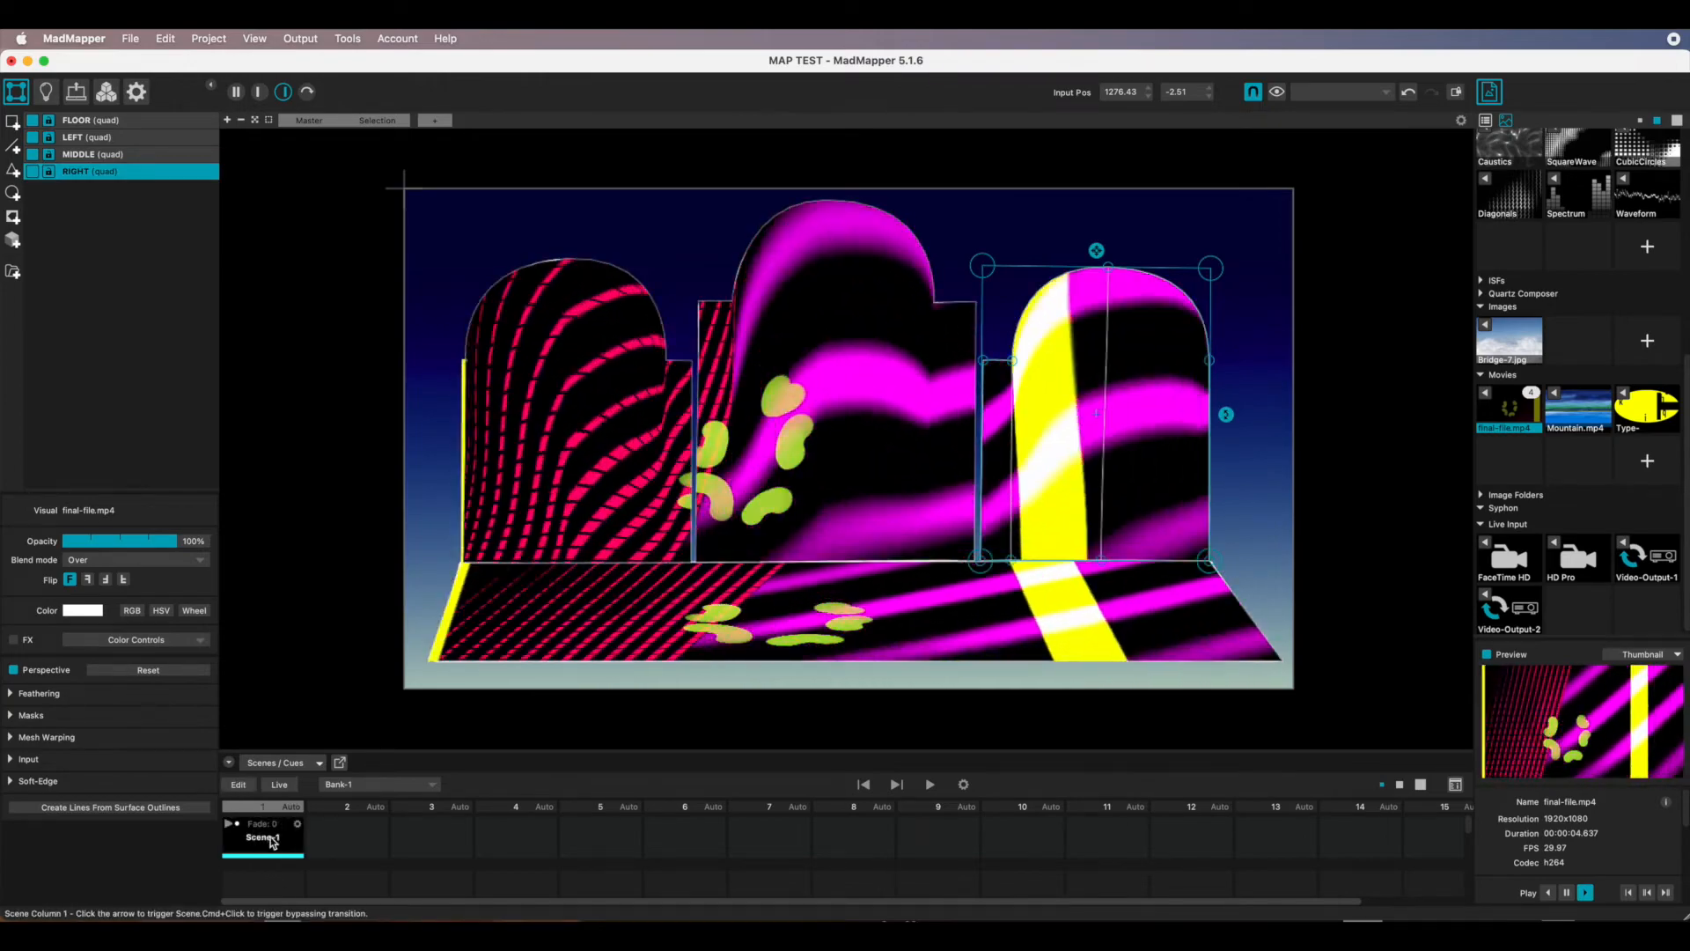
pyautogui.write('START')
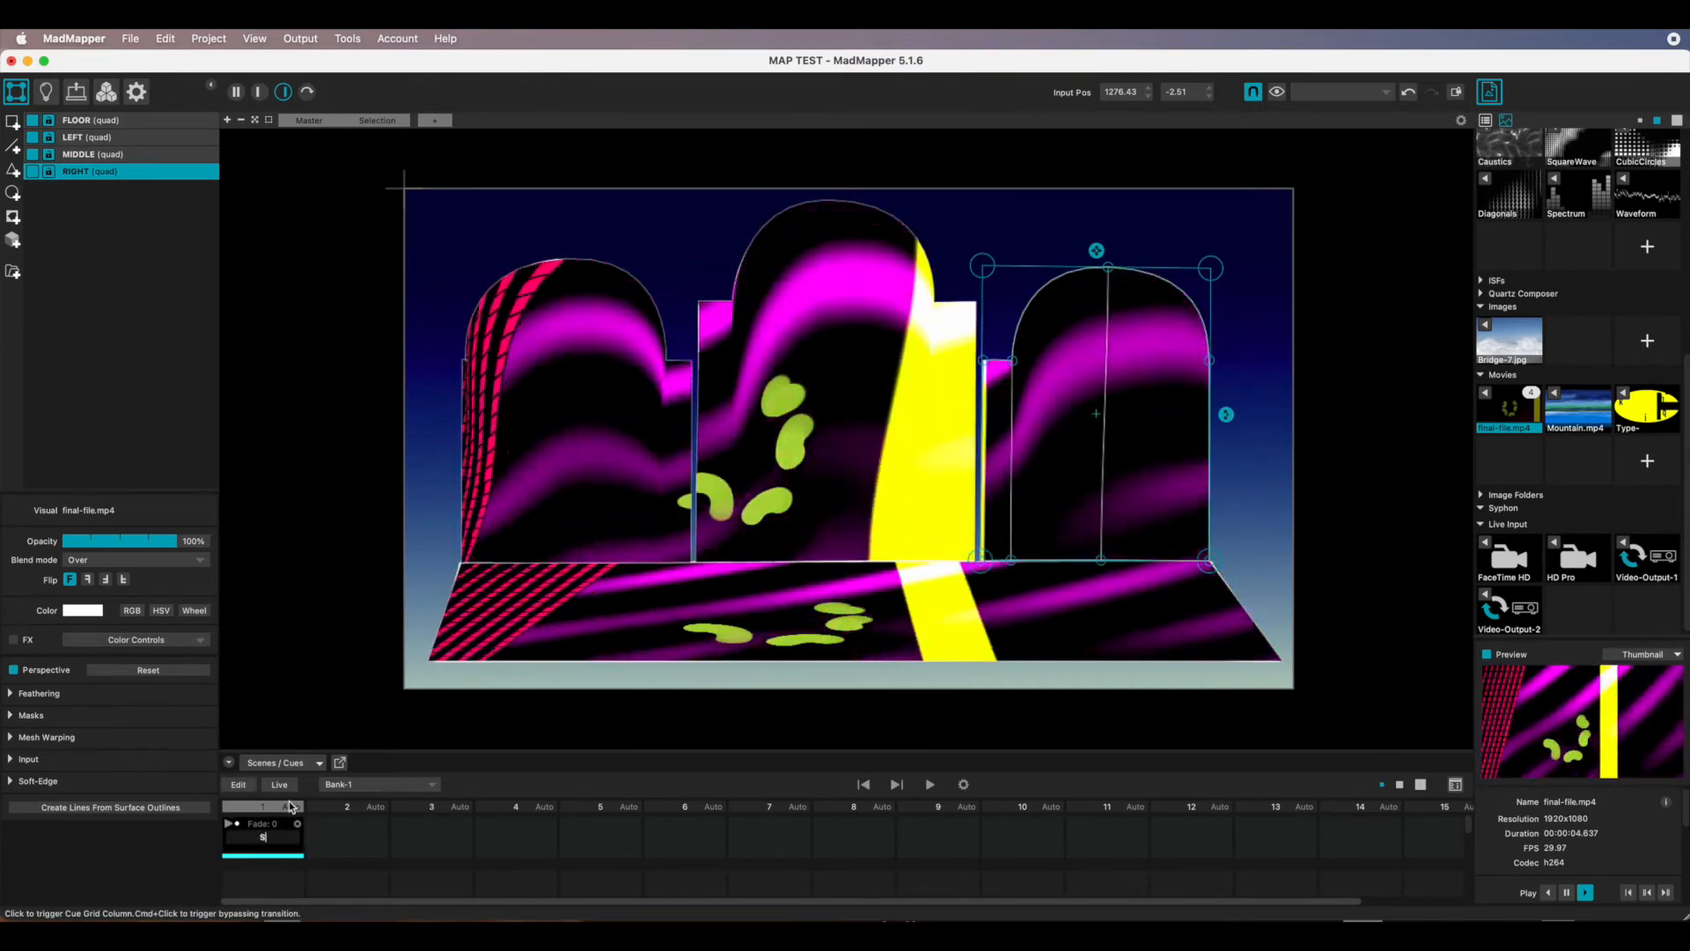
pyautogui.press('Return')
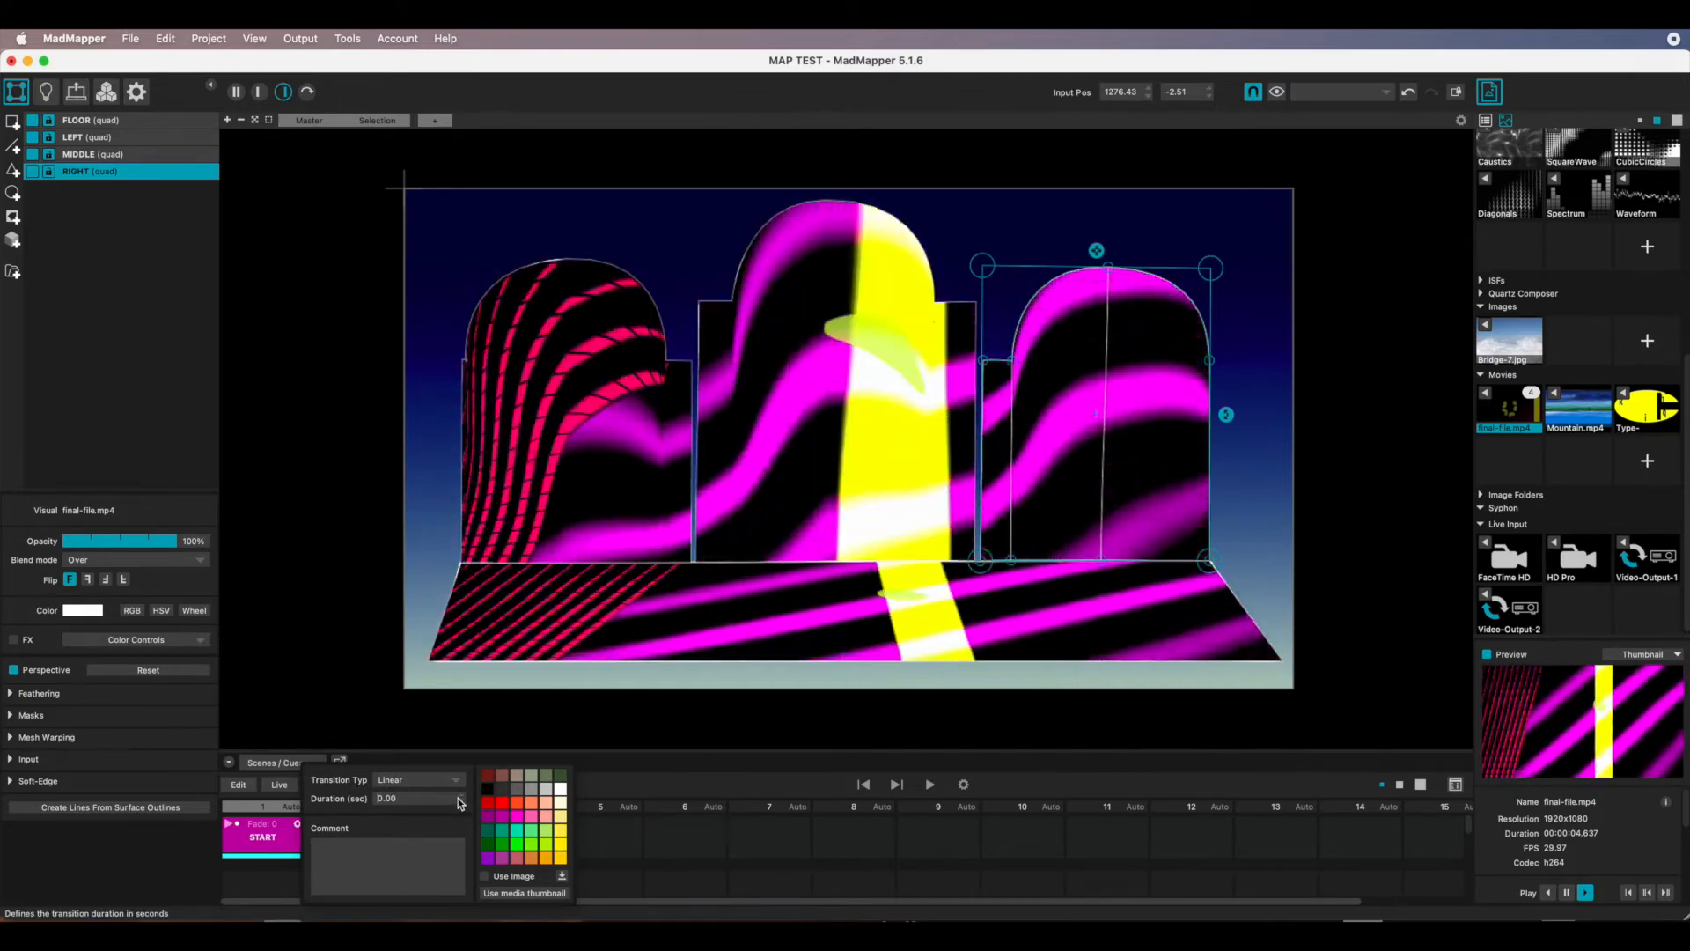
# Set the START scene's transition type to Ease In Out with a duration of 3 seconds.
pyautogui.click(457, 780)
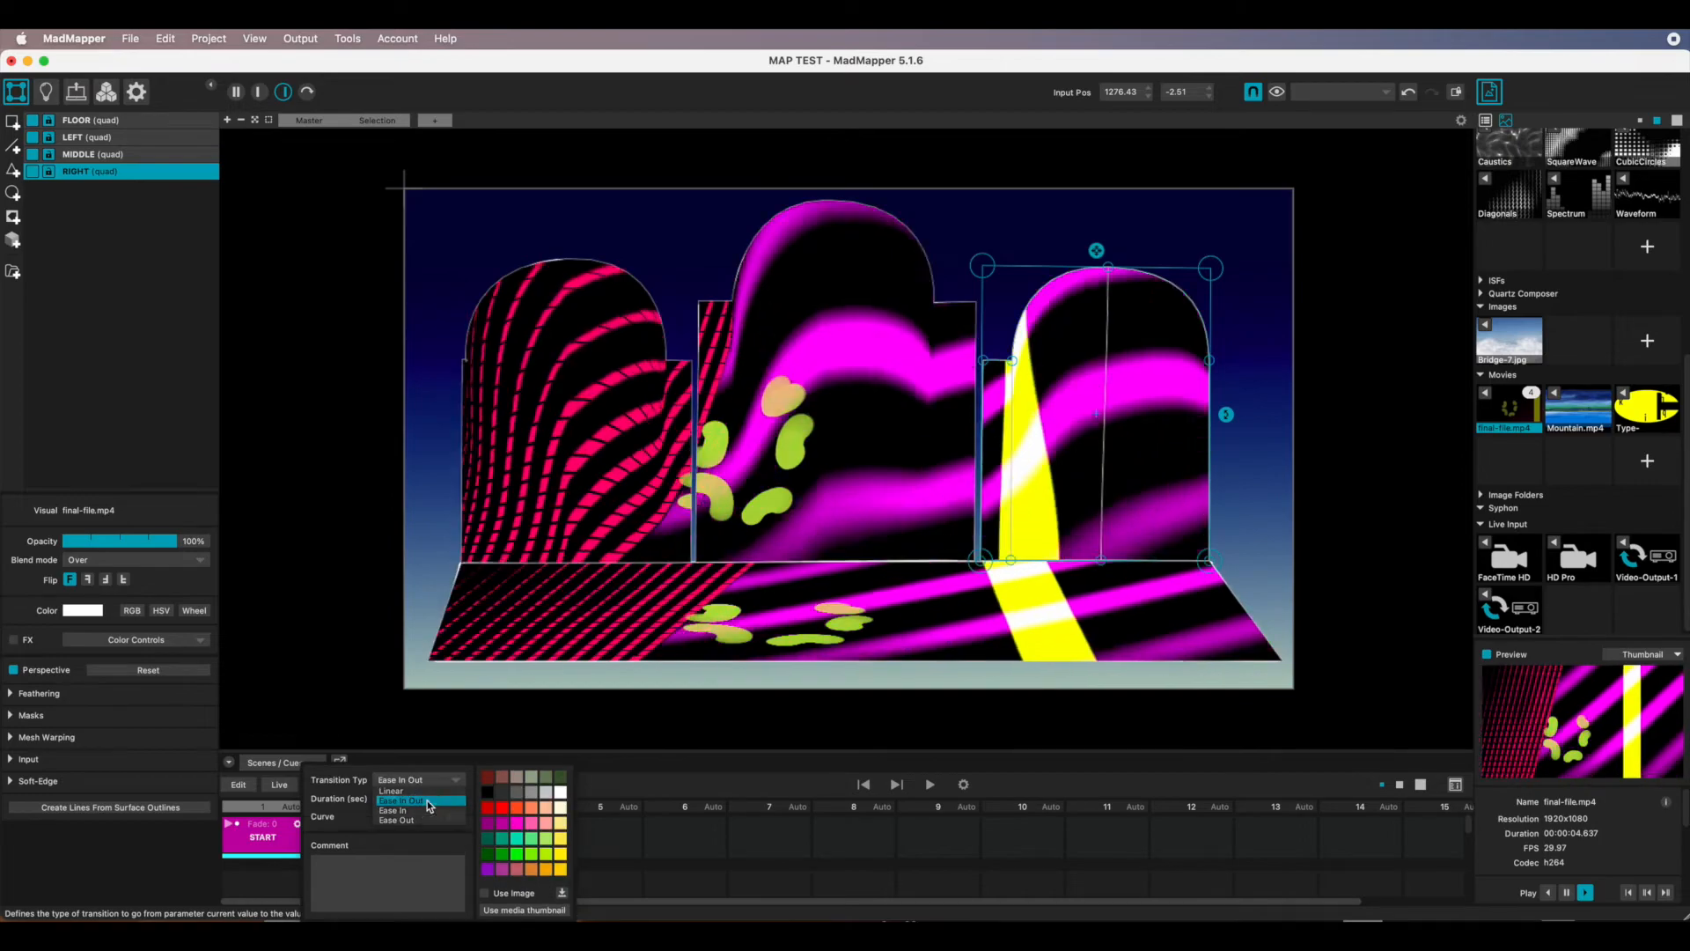
pyautogui.click(426, 801)
pyautogui.click(384, 798)
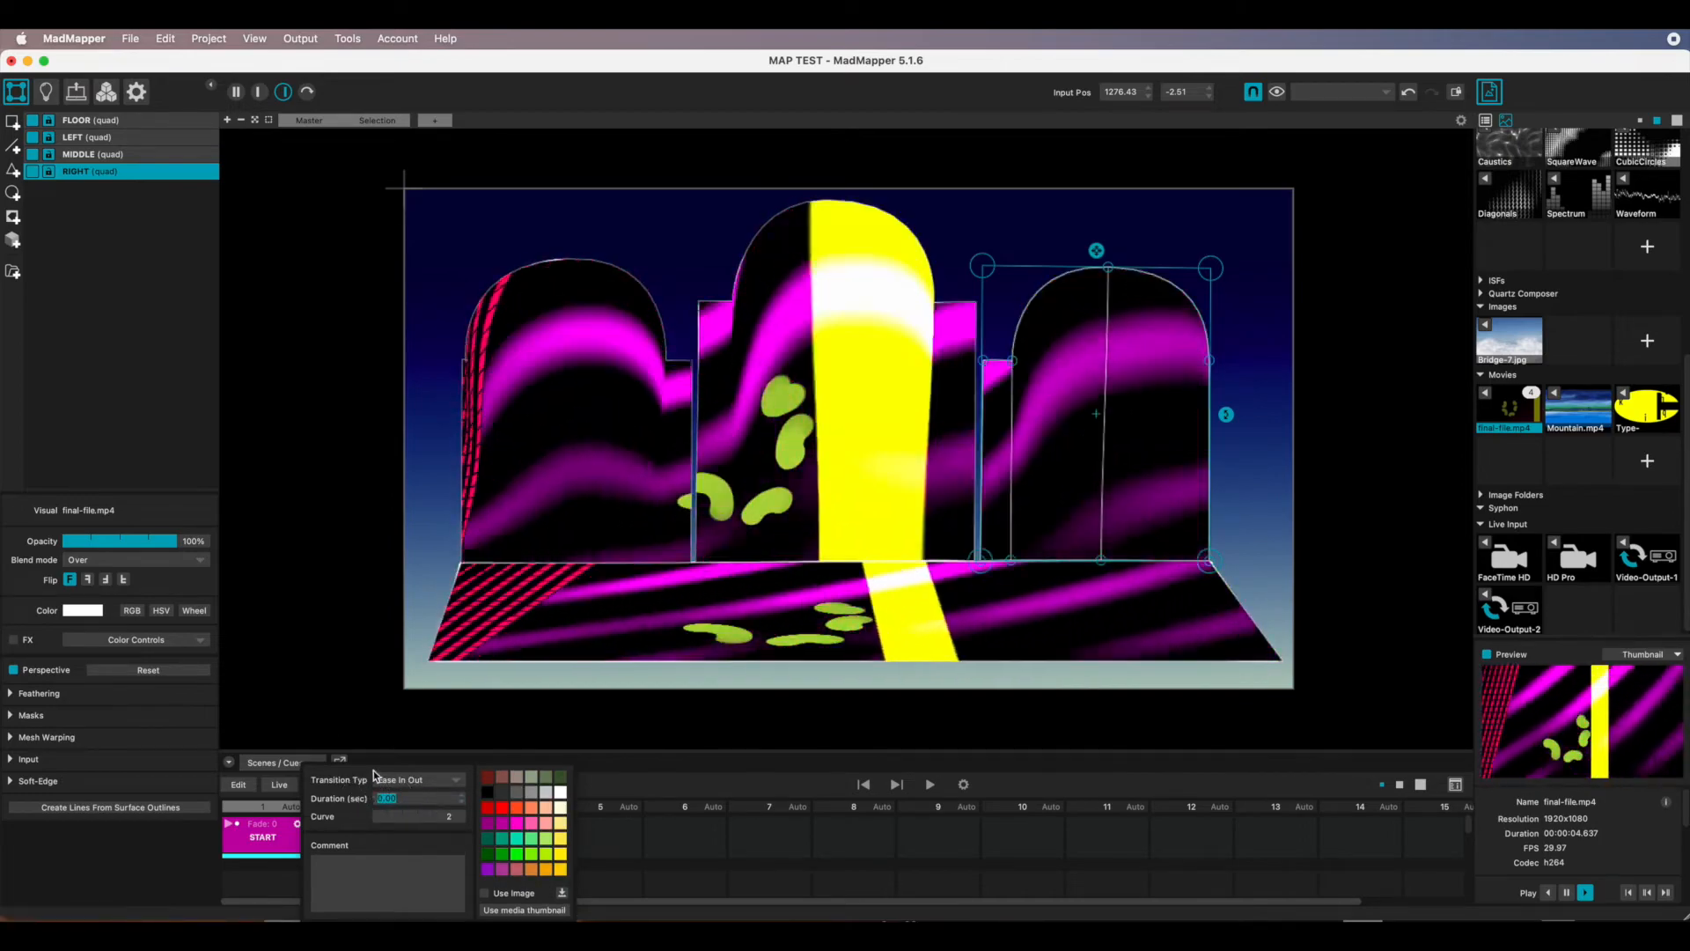
pyautogui.write('3')
pyautogui.press('Return')
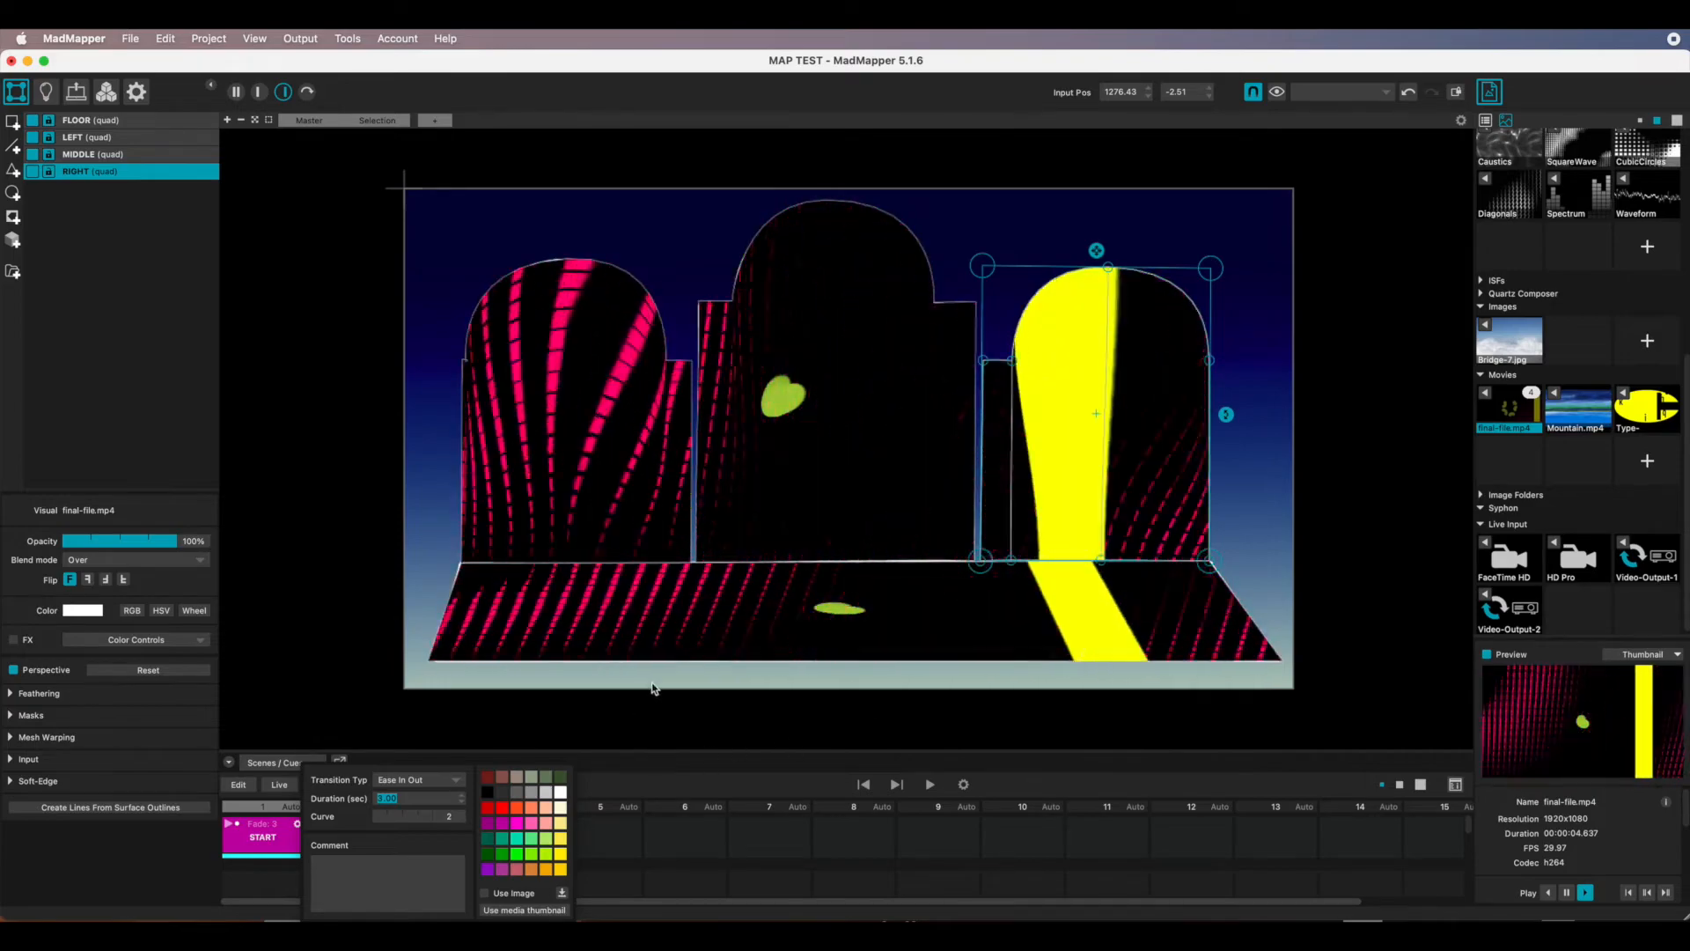
pyautogui.click(617, 766)
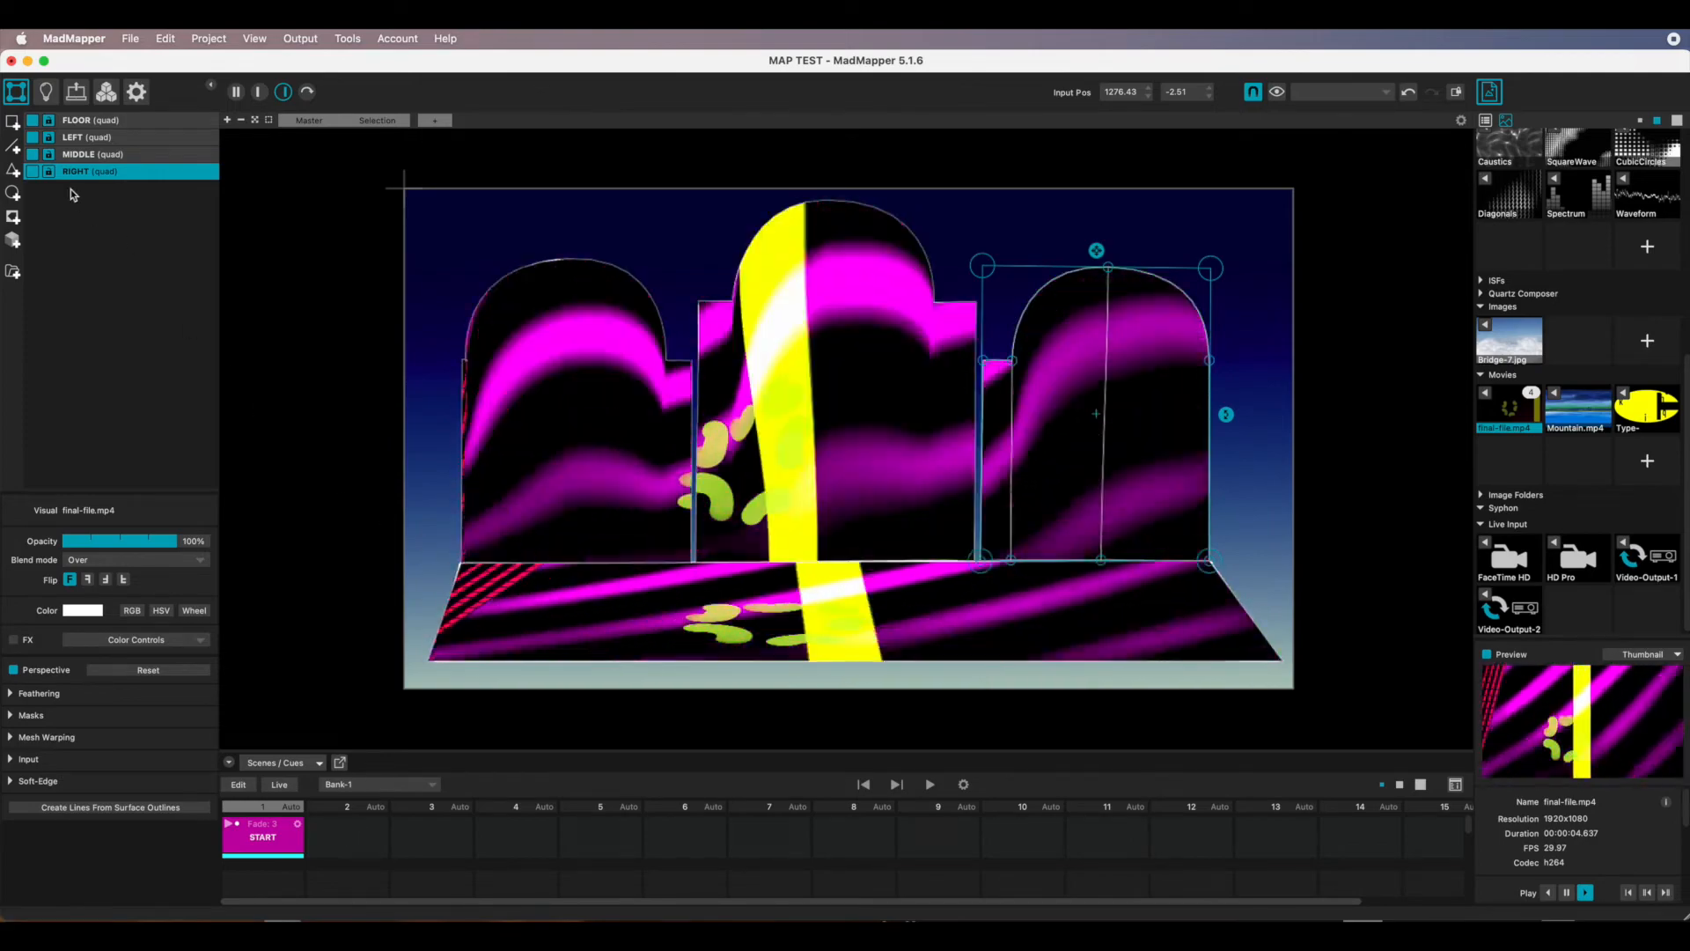
# Add a triangle surface showing Type-motion.mp4 and fit its three corners inside the left arched panel.
pyautogui.click(12, 171)
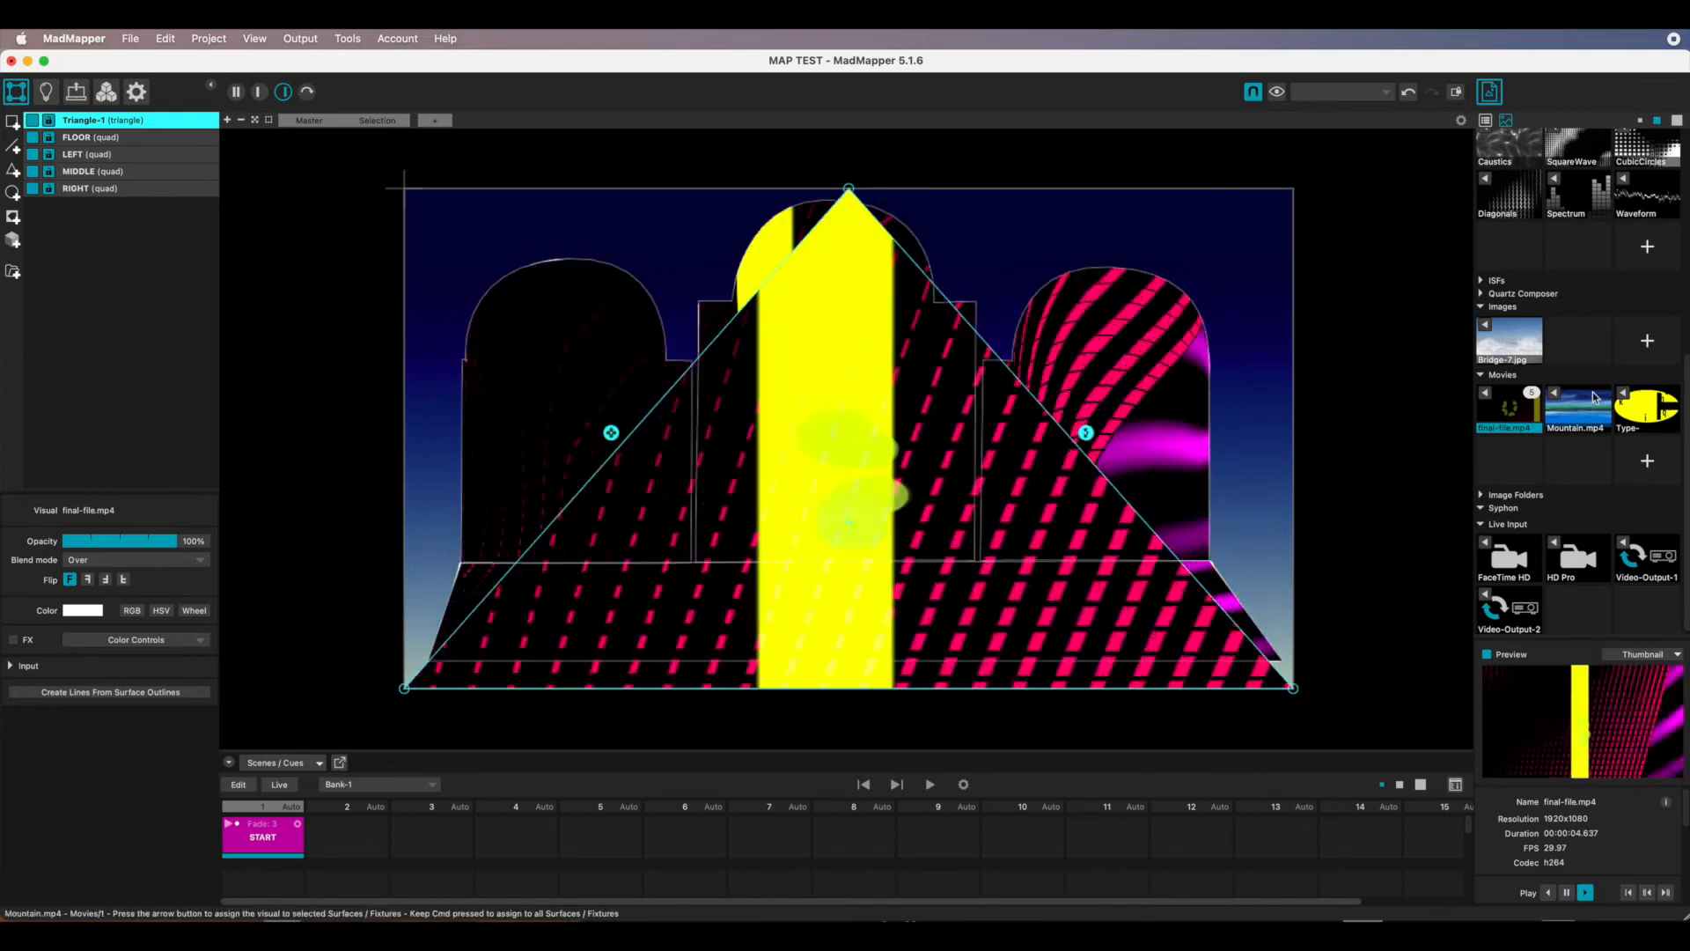
pyautogui.click(1642, 415)
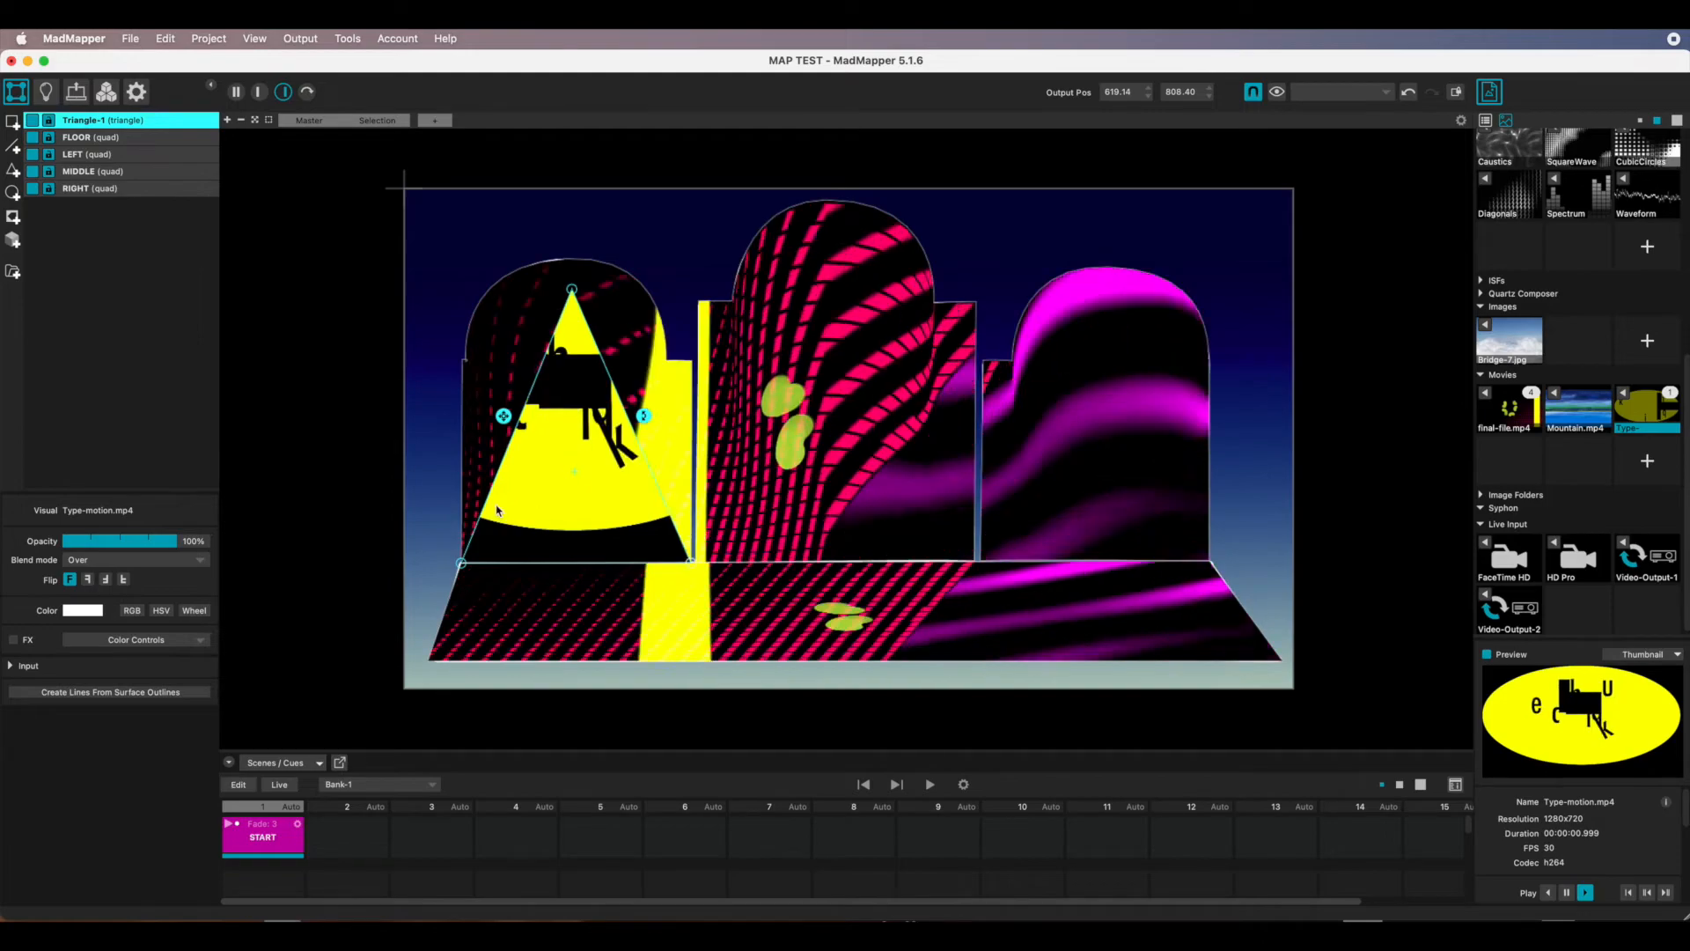
# Add a second triangle surface and fit its base corners and apex inside the right arched panel.
pyautogui.click(30, 176)
pyautogui.moveTo(426, 680); pyautogui.dragTo(911, 522)
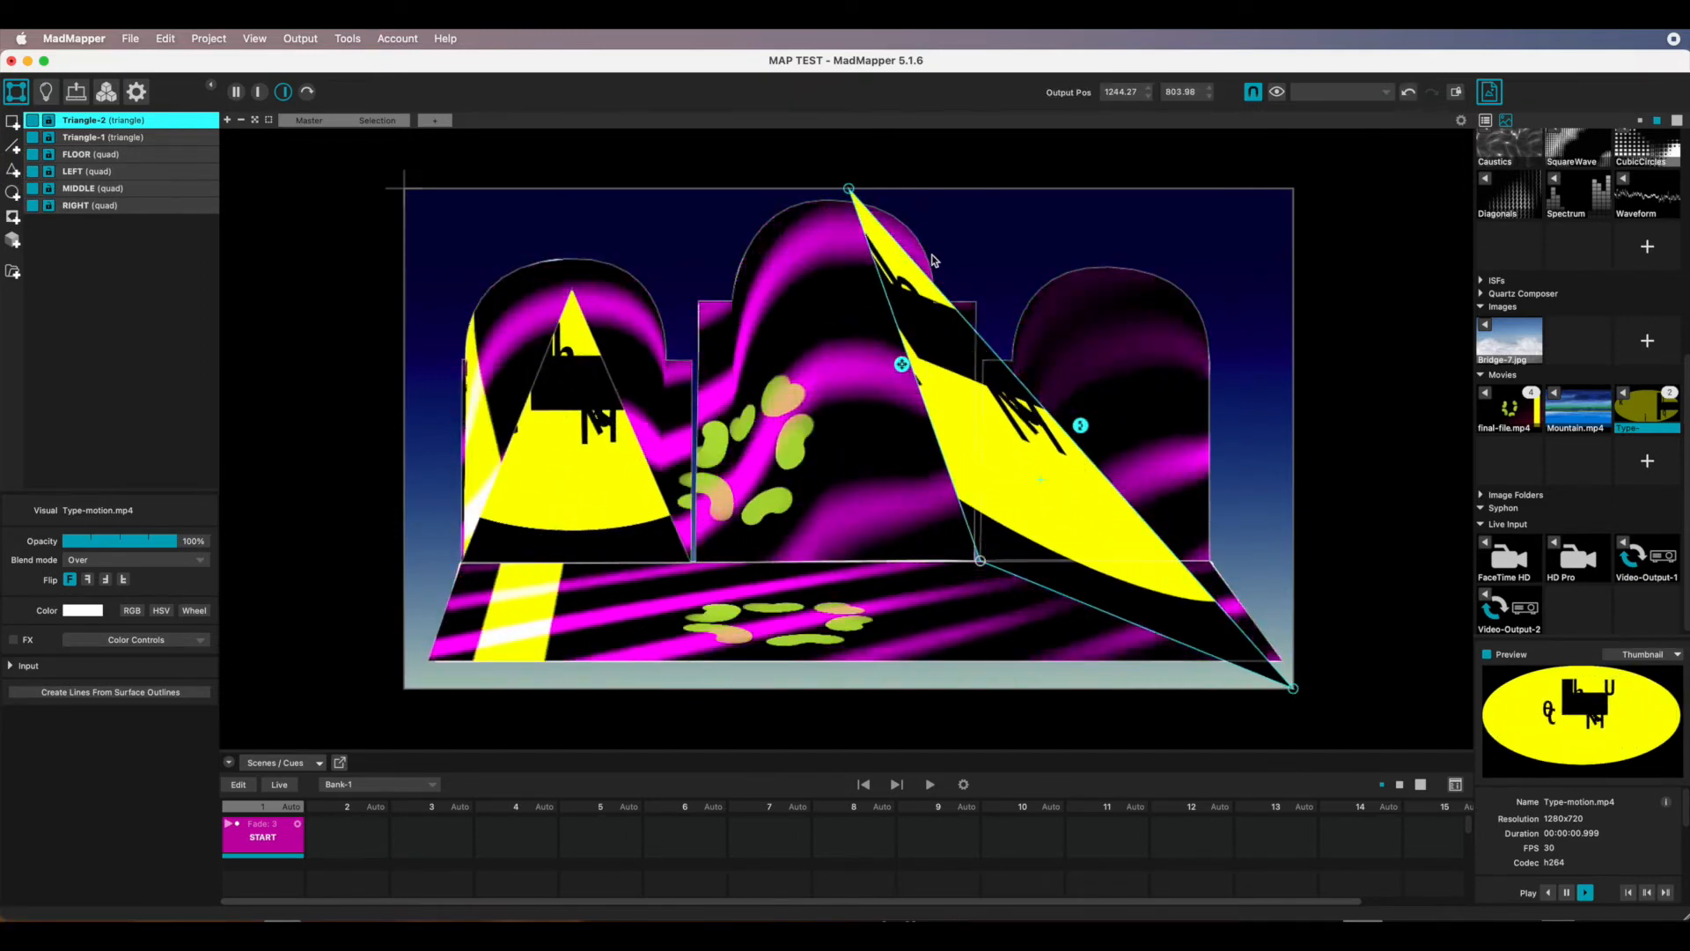
pyautogui.click(851, 191)
pyautogui.moveTo(1109, 289); pyautogui.dragTo(1103, 294)
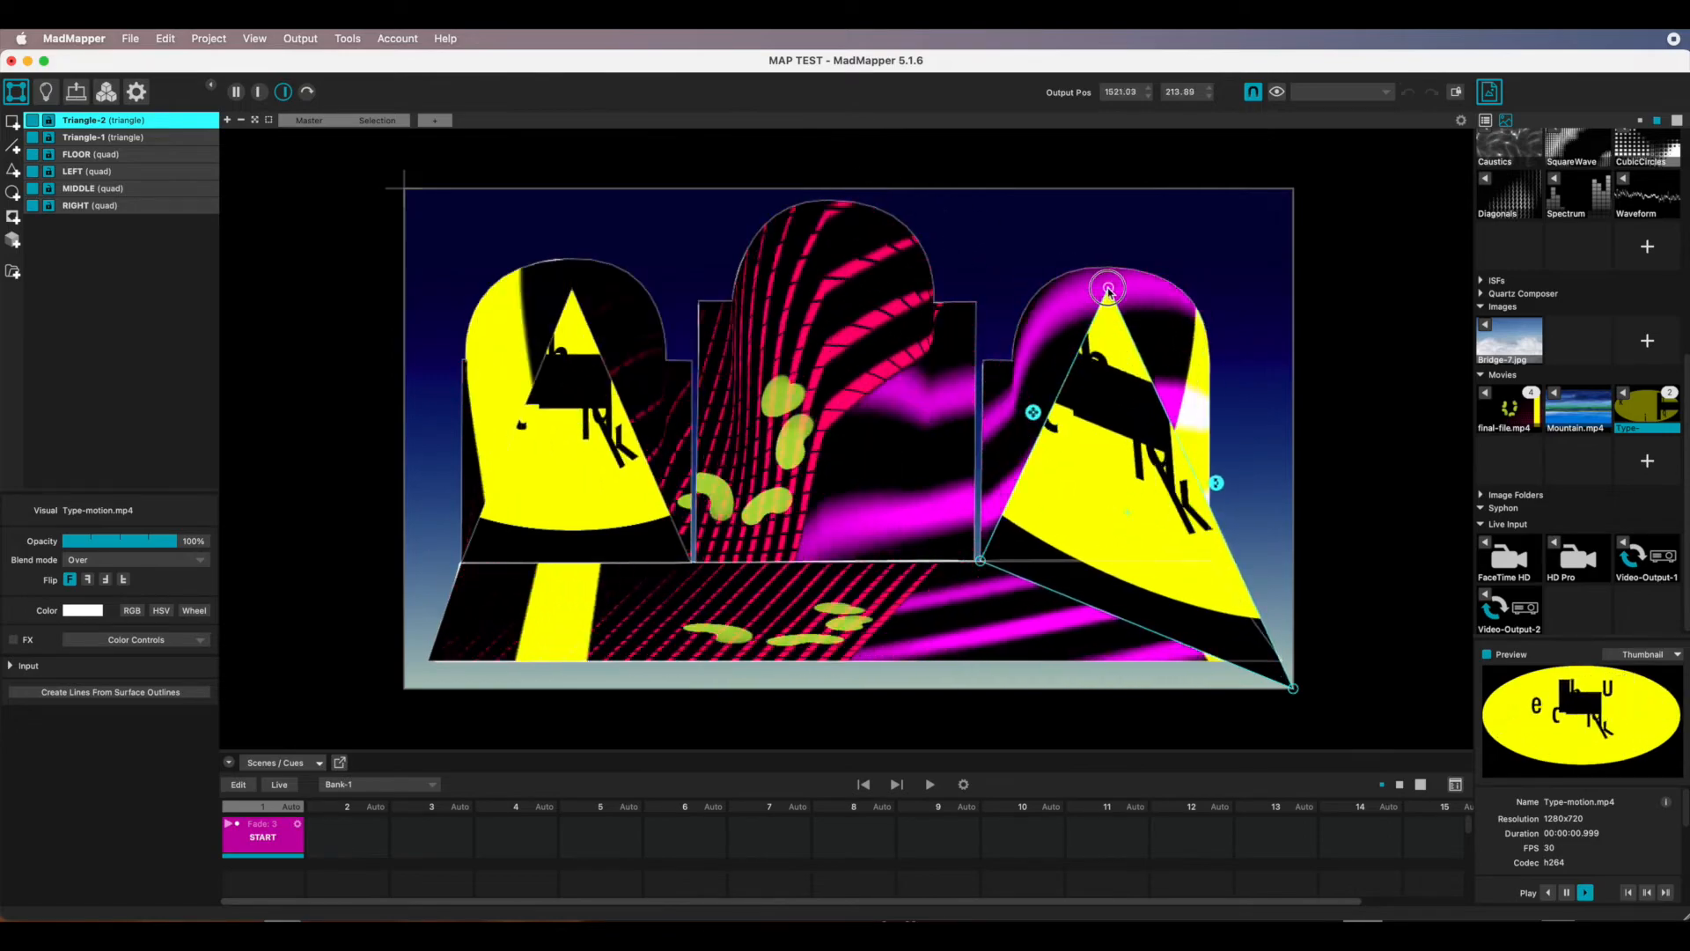
pyautogui.moveTo(1278, 640); pyautogui.dragTo(1209, 564)
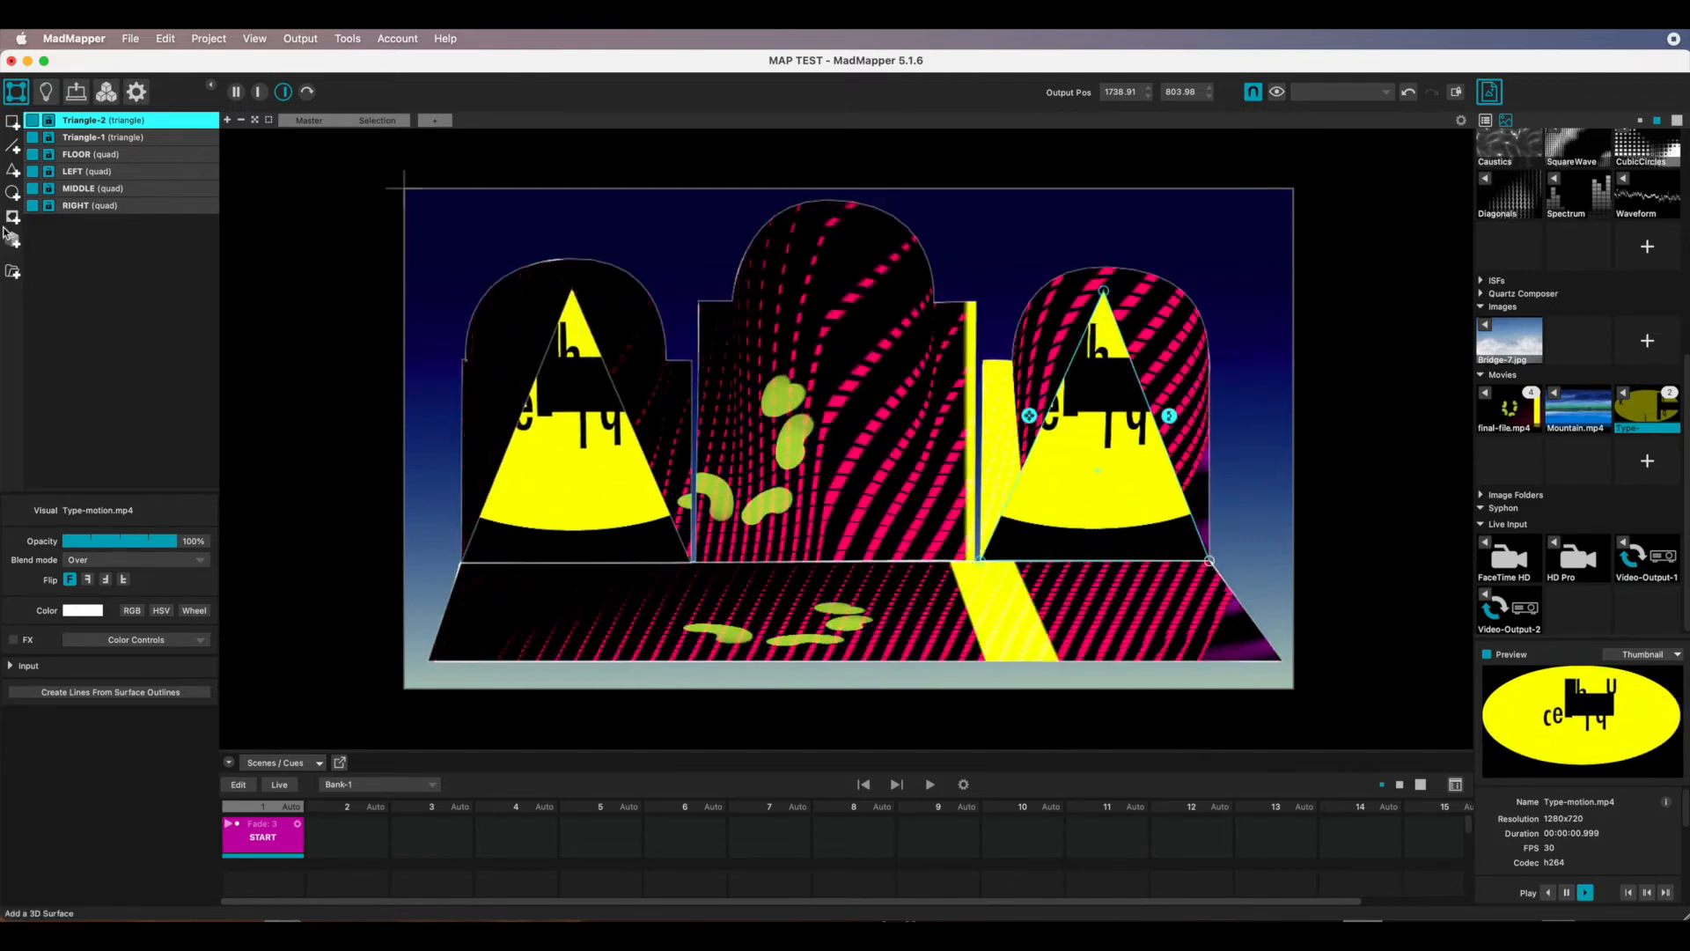
# Add a circle surface showing Type-motion.mp4, then scale and move it to cover most of the middle arched panel.
pyautogui.click(13, 193)
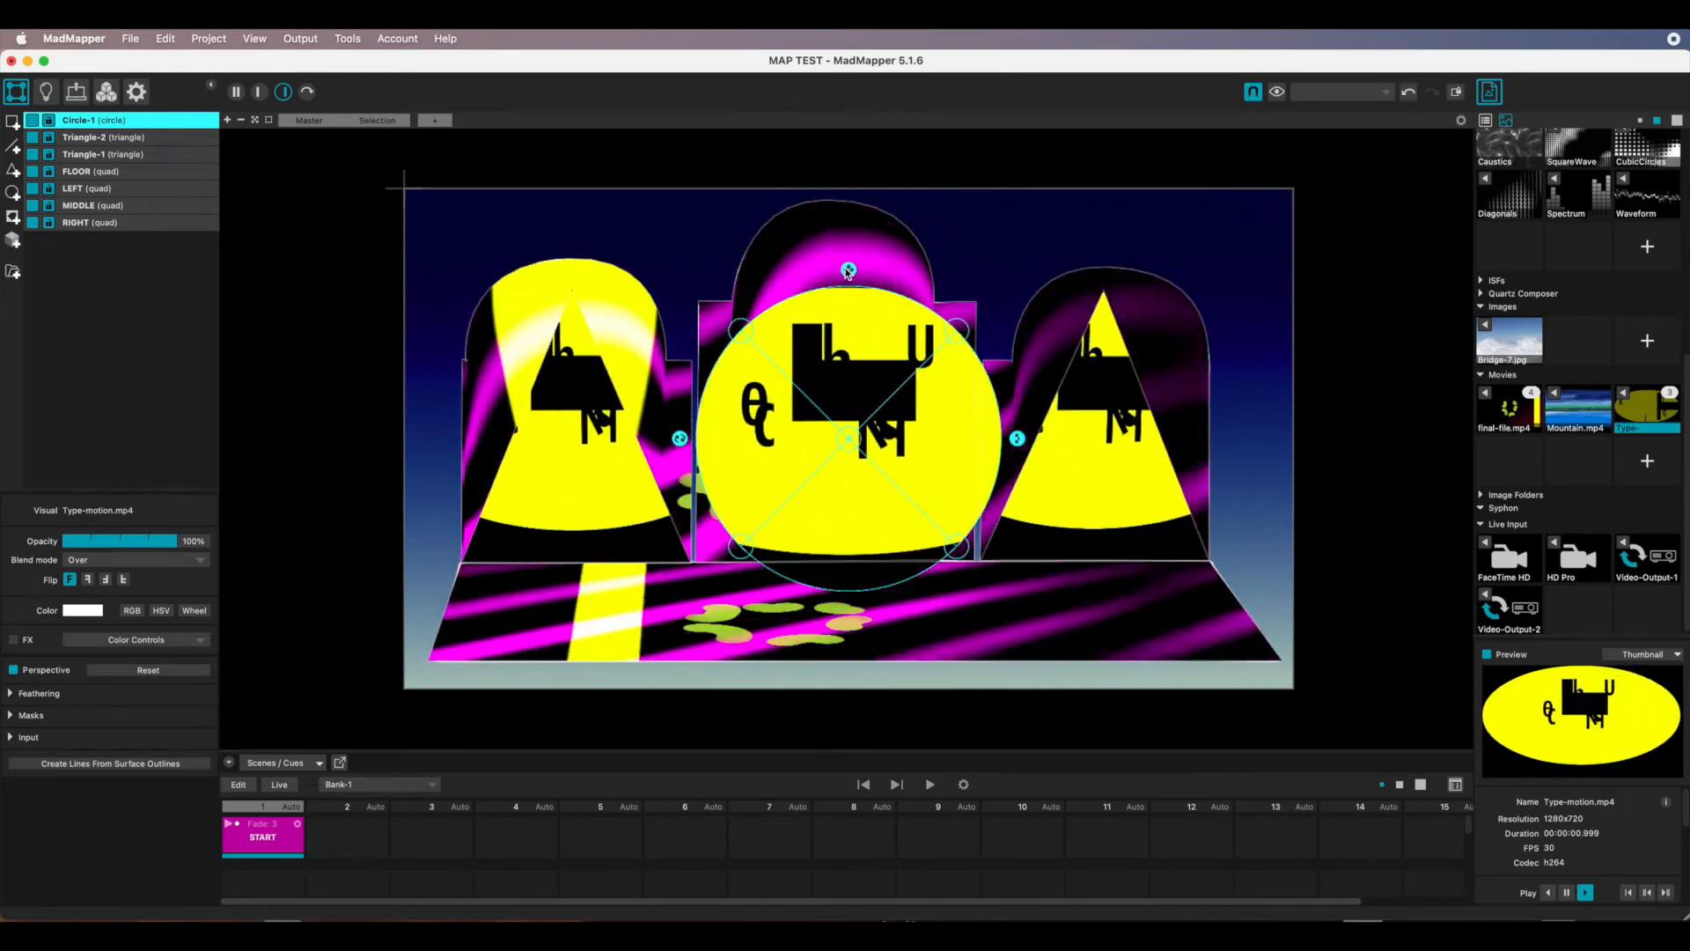
pyautogui.moveTo(848, 410); pyautogui.dragTo(843, 528)
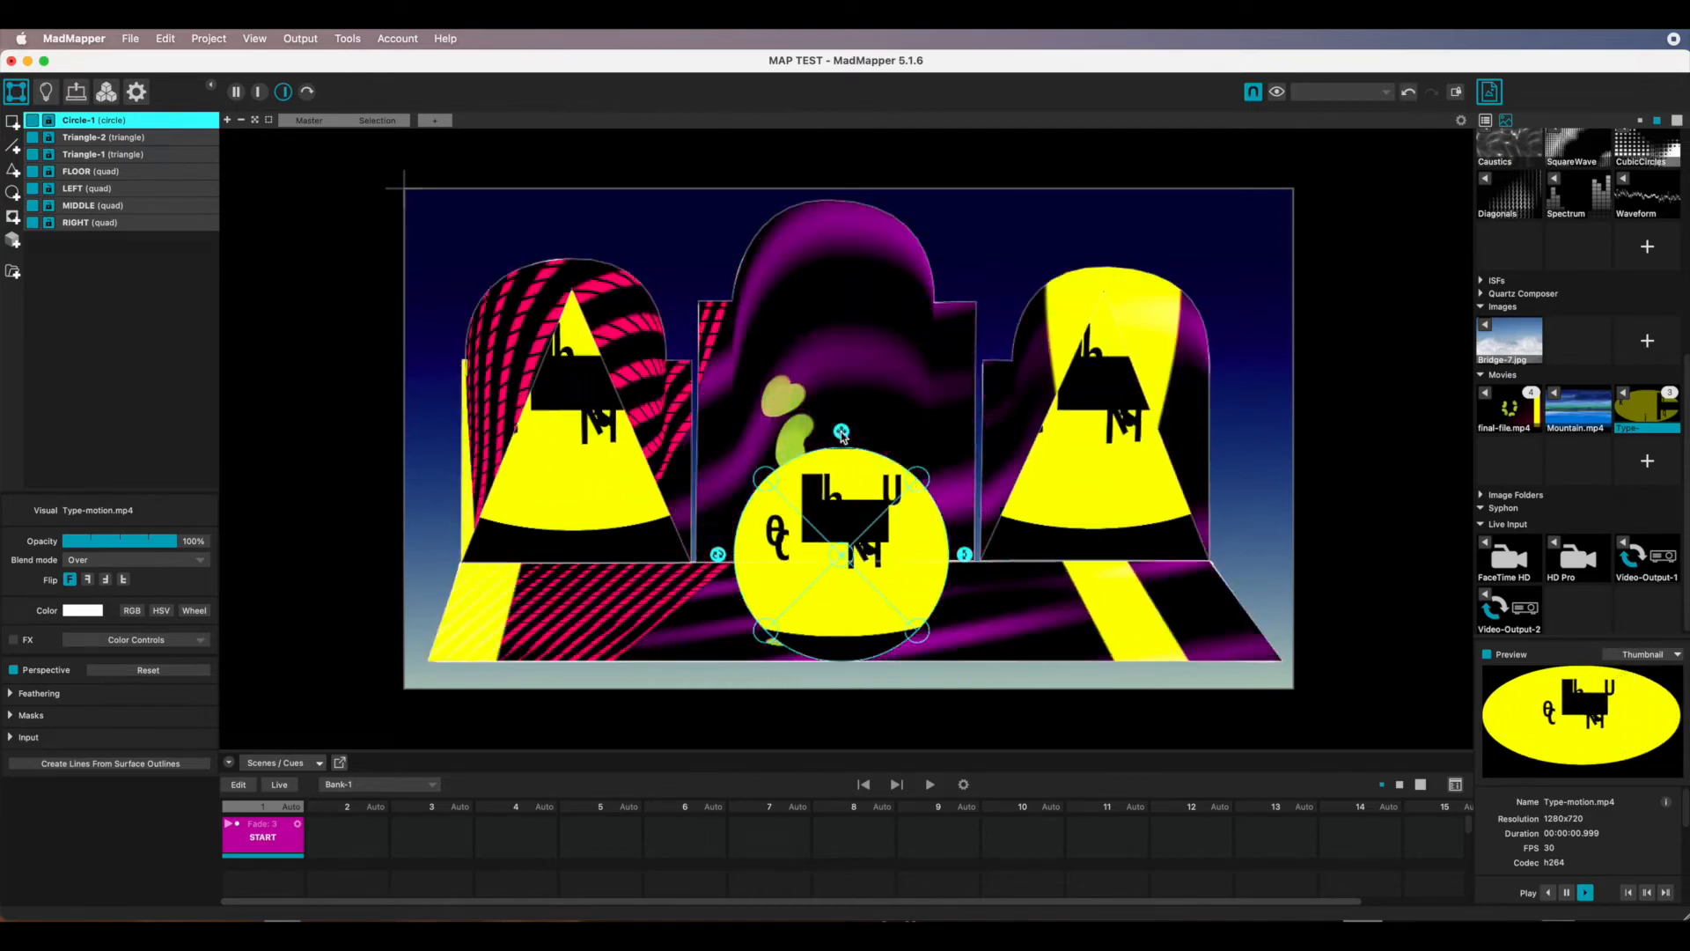
pyautogui.moveTo(843, 435); pyautogui.dragTo(843, 478)
pyautogui.moveTo(836, 539); pyautogui.dragTo(828, 489)
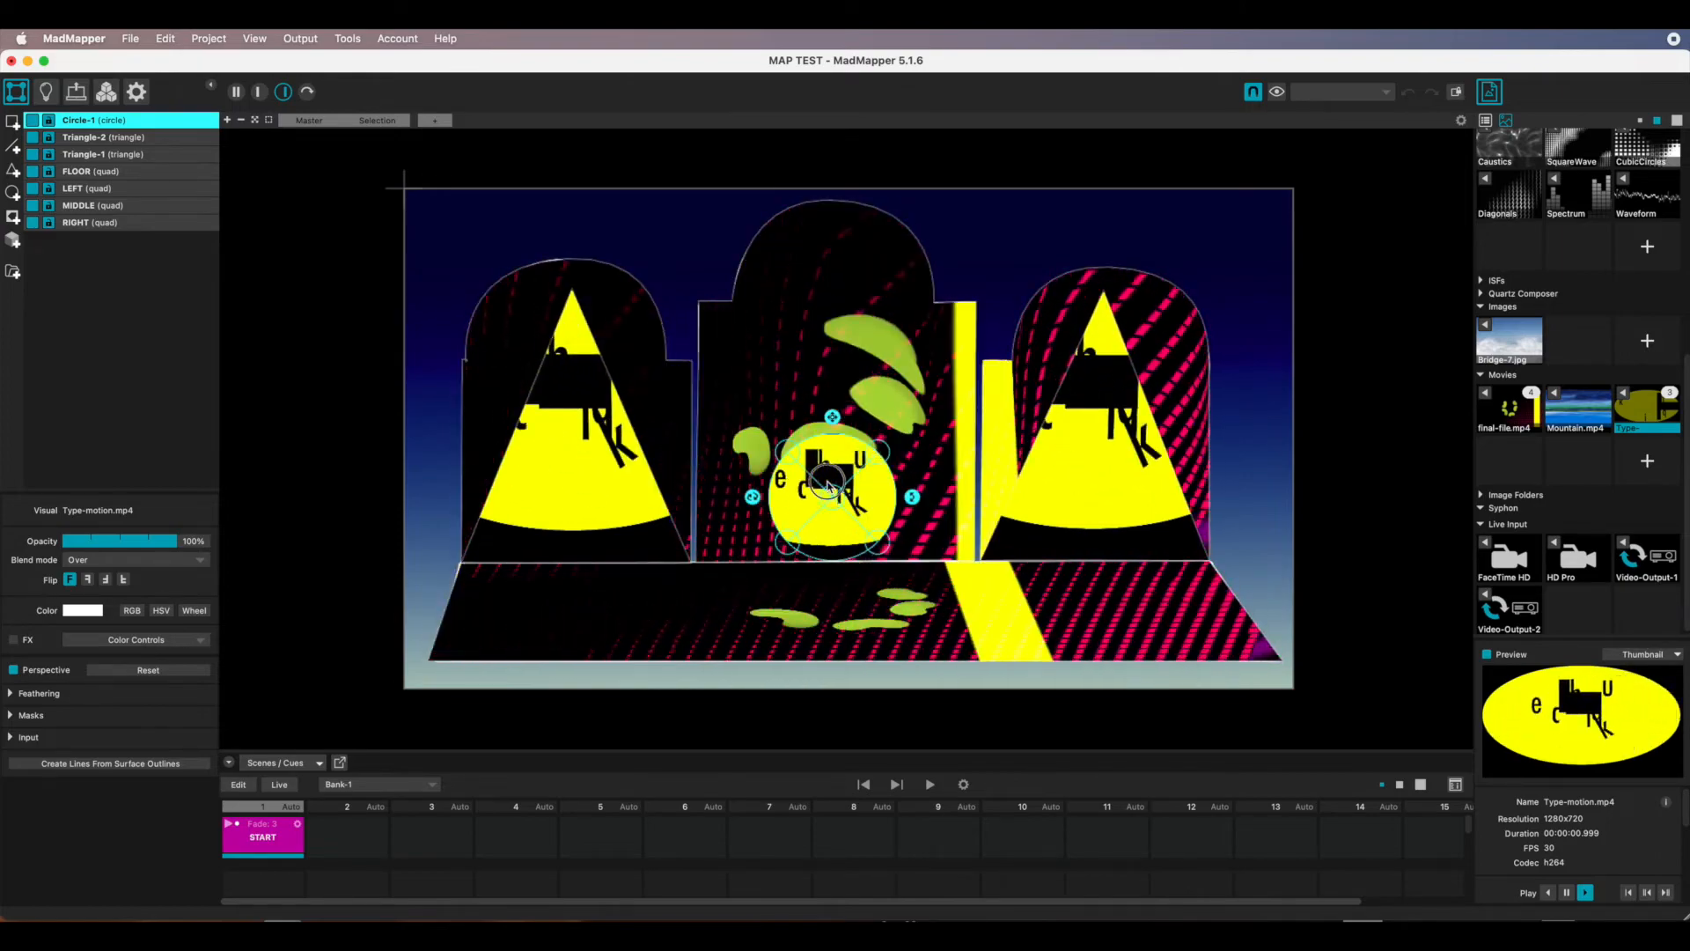
pyautogui.moveTo(838, 419); pyautogui.dragTo(856, 350)
pyautogui.moveTo(841, 451); pyautogui.dragTo(853, 362)
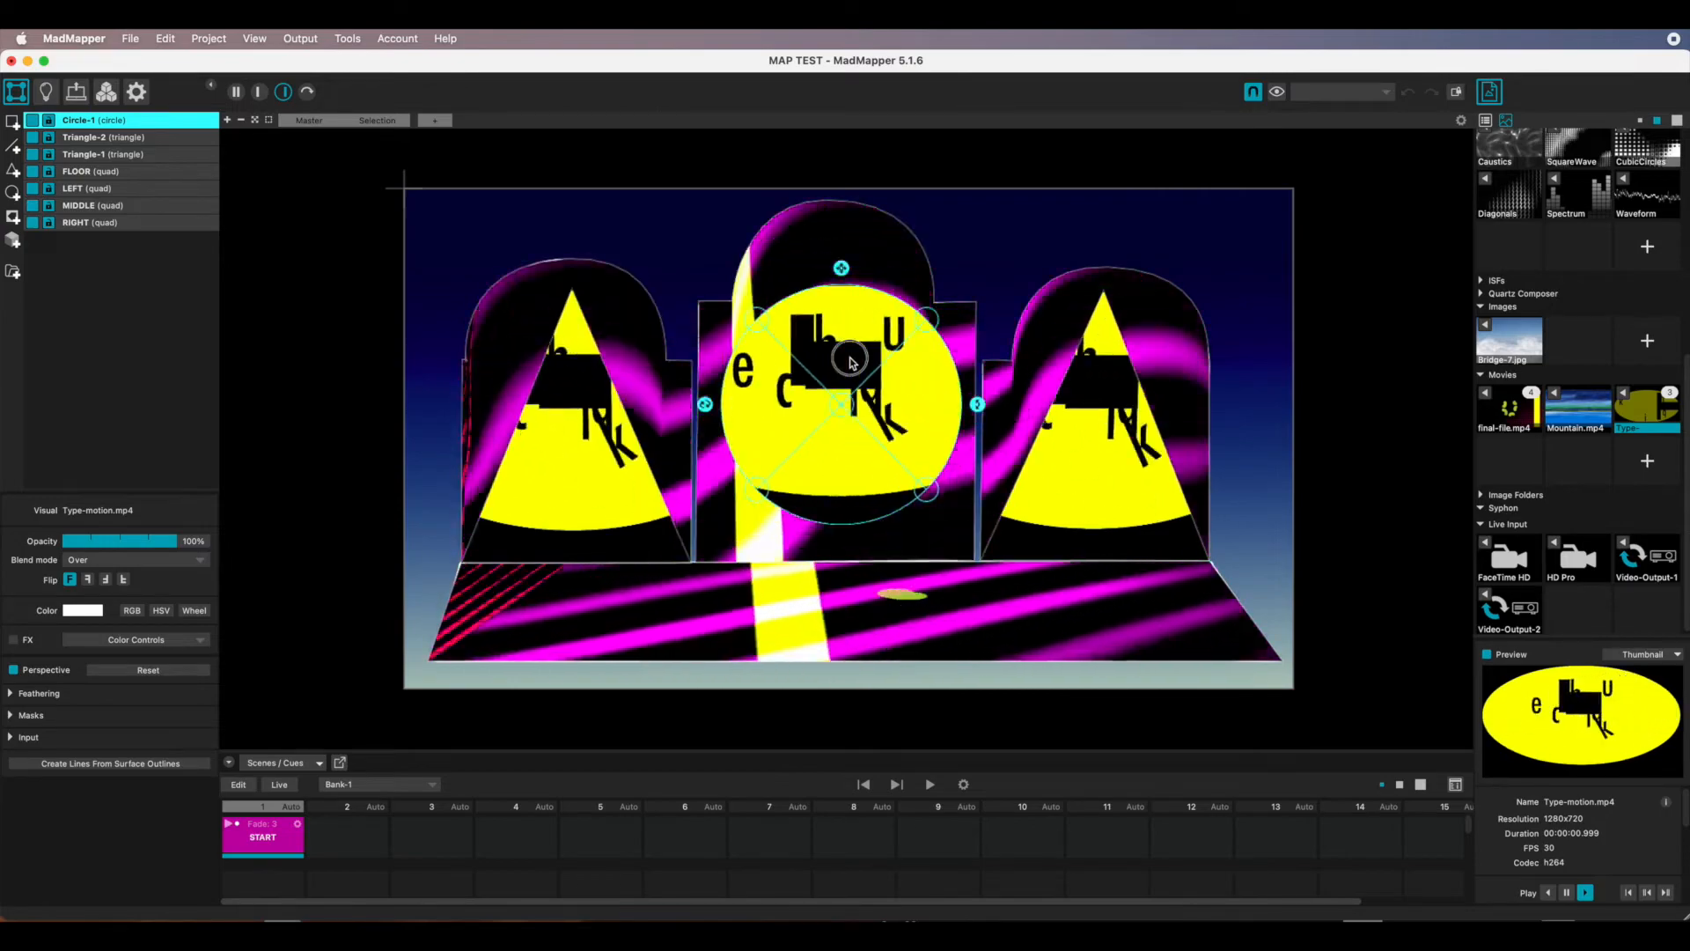
# Stretch the circle's two lower corners outward and raise it so its lower edge meets the middle panel's base.
pyautogui.moveTo(752, 512); pyautogui.dragTo(739, 530)
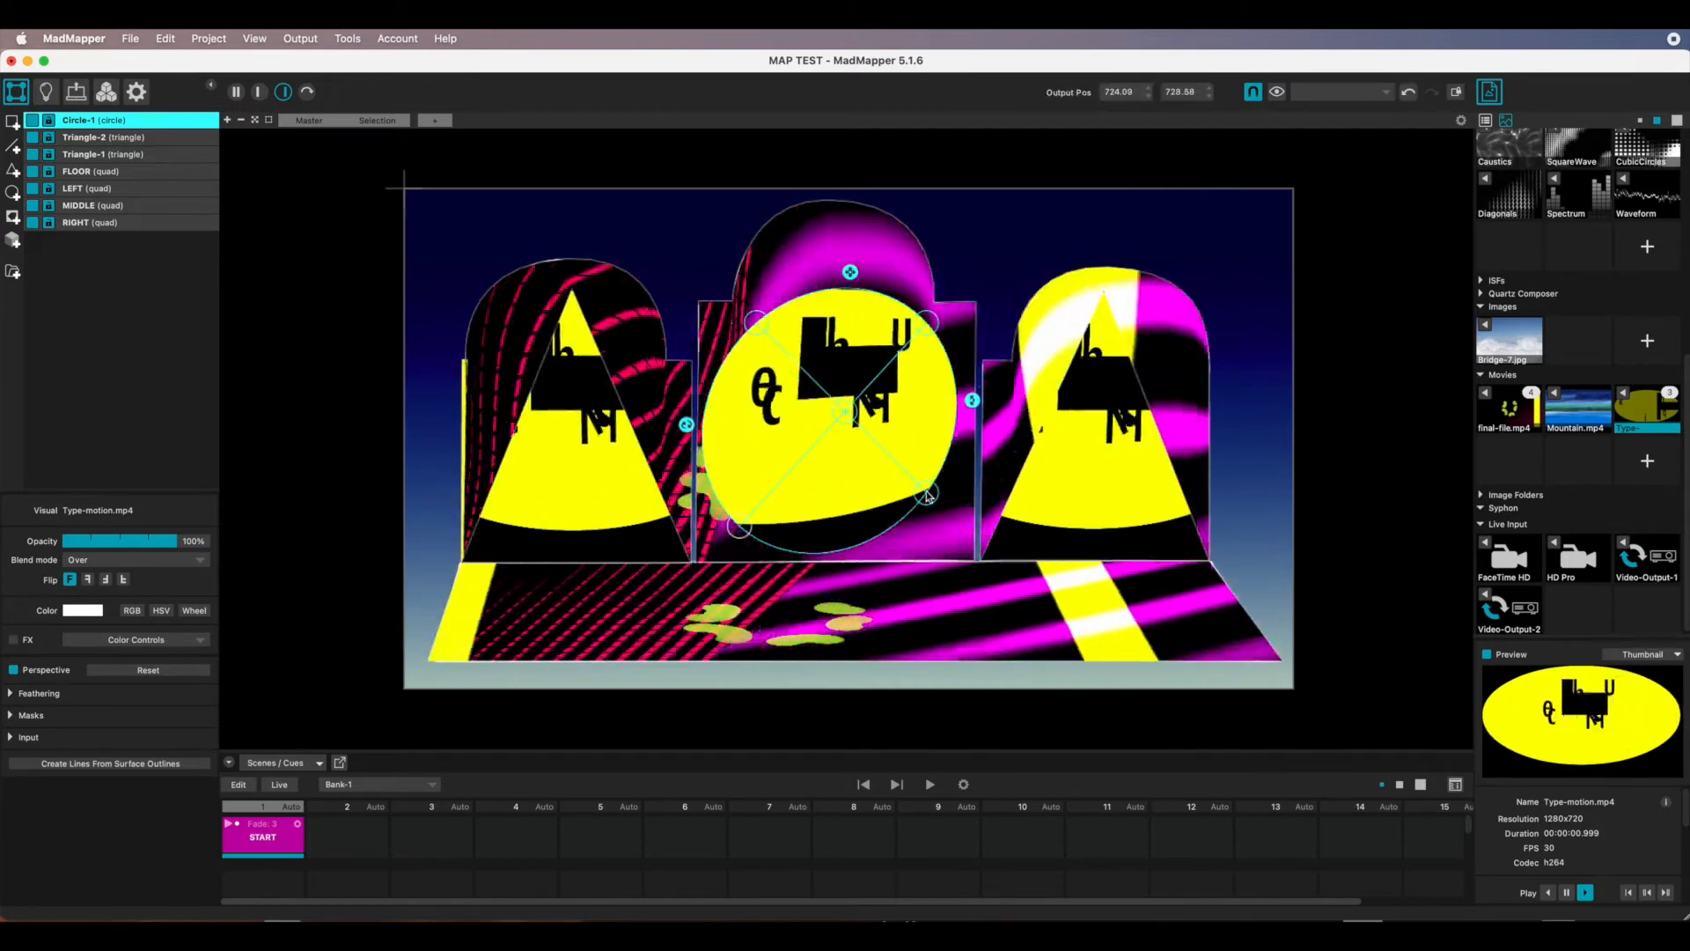
pyautogui.moveTo(927, 496)
pyautogui.mouseDown()
pyautogui.moveTo(956, 531)
pyautogui.moveTo(956, 510)
pyautogui.mouseUp()
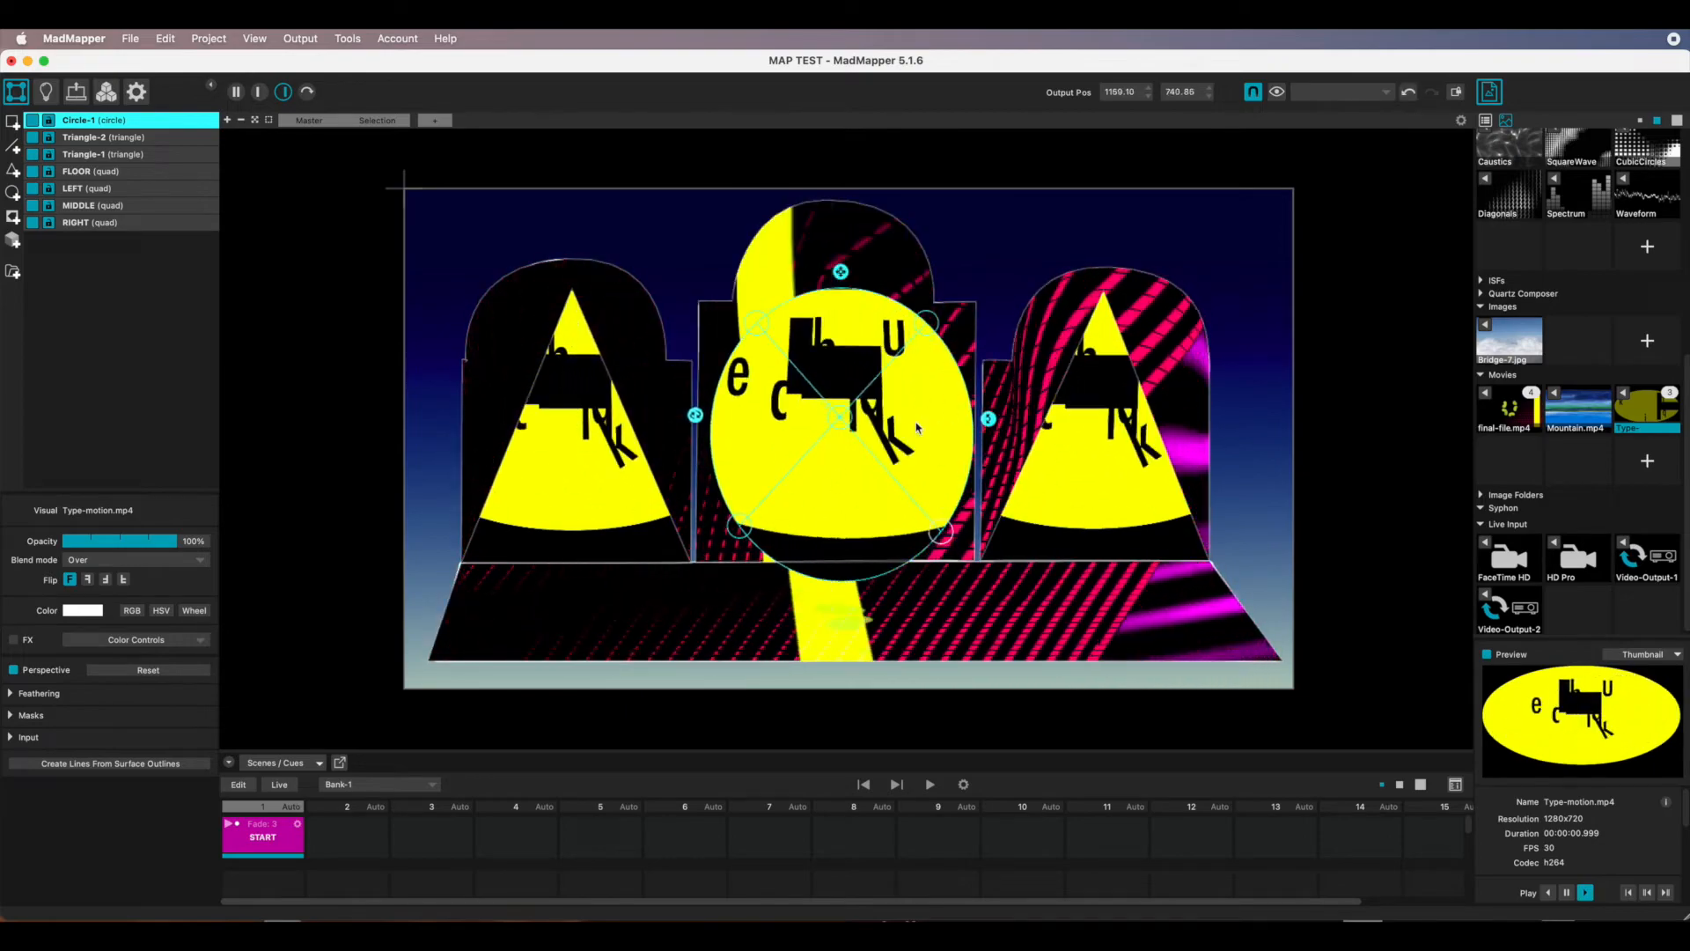
pyautogui.moveTo(798, 380); pyautogui.dragTo(797, 361)
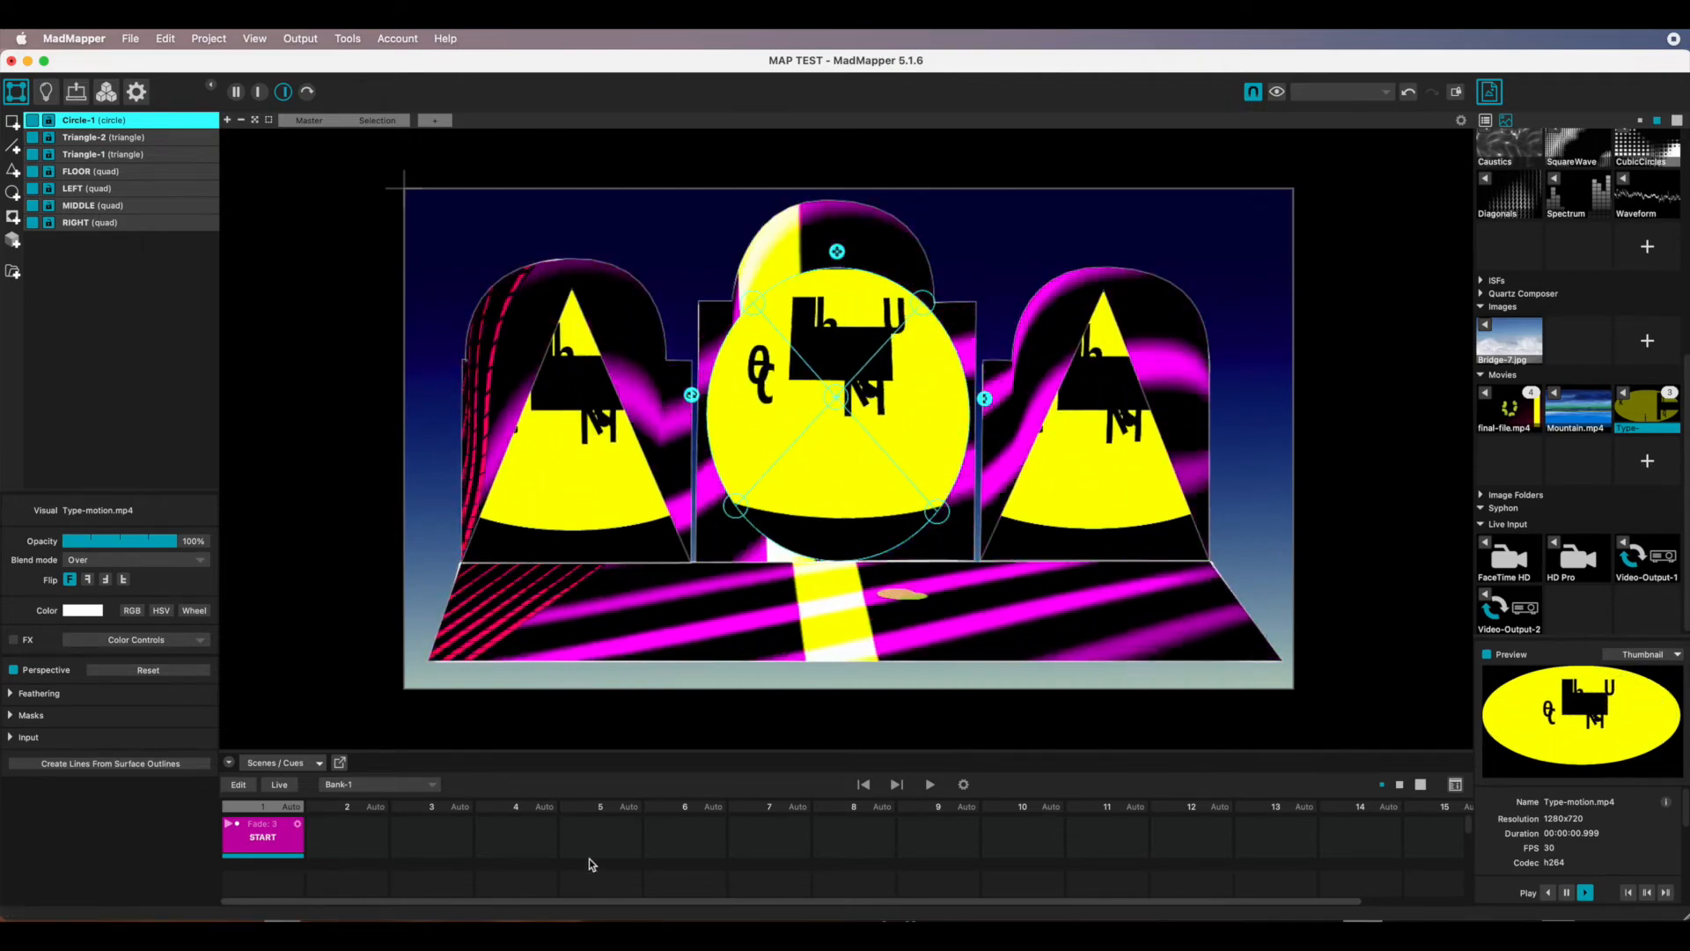
# Create a scene in the second cue column and set its transition duration to 3 seconds.
pyautogui.moveTo(340, 854)
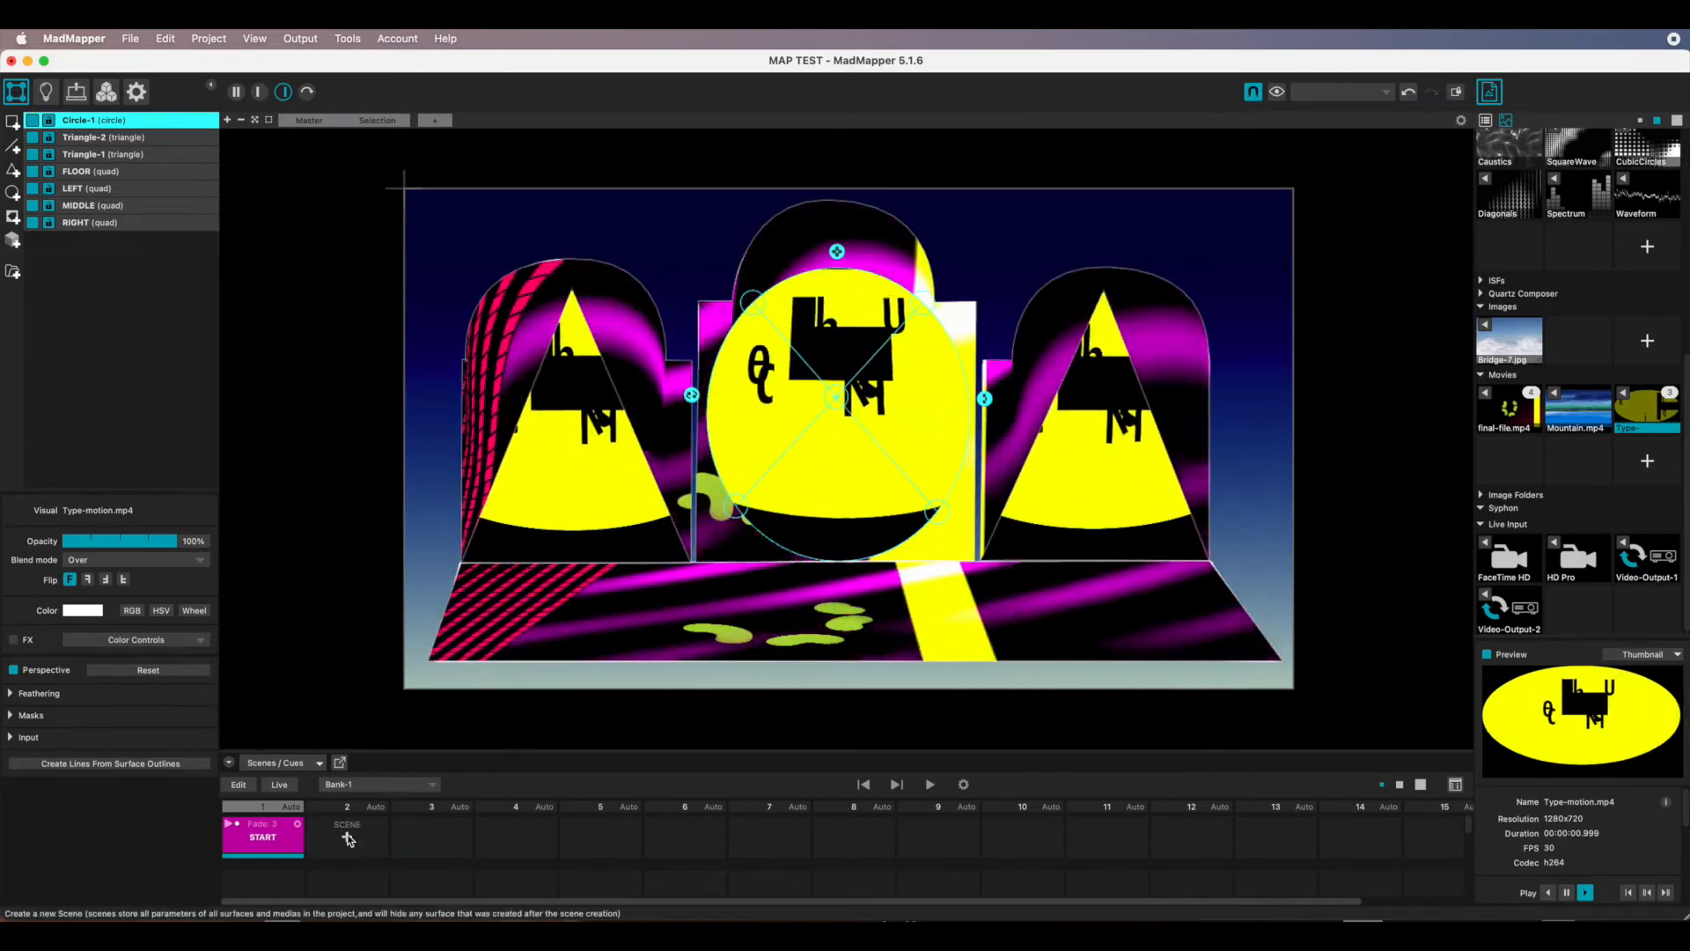
pyautogui.click(347, 837)
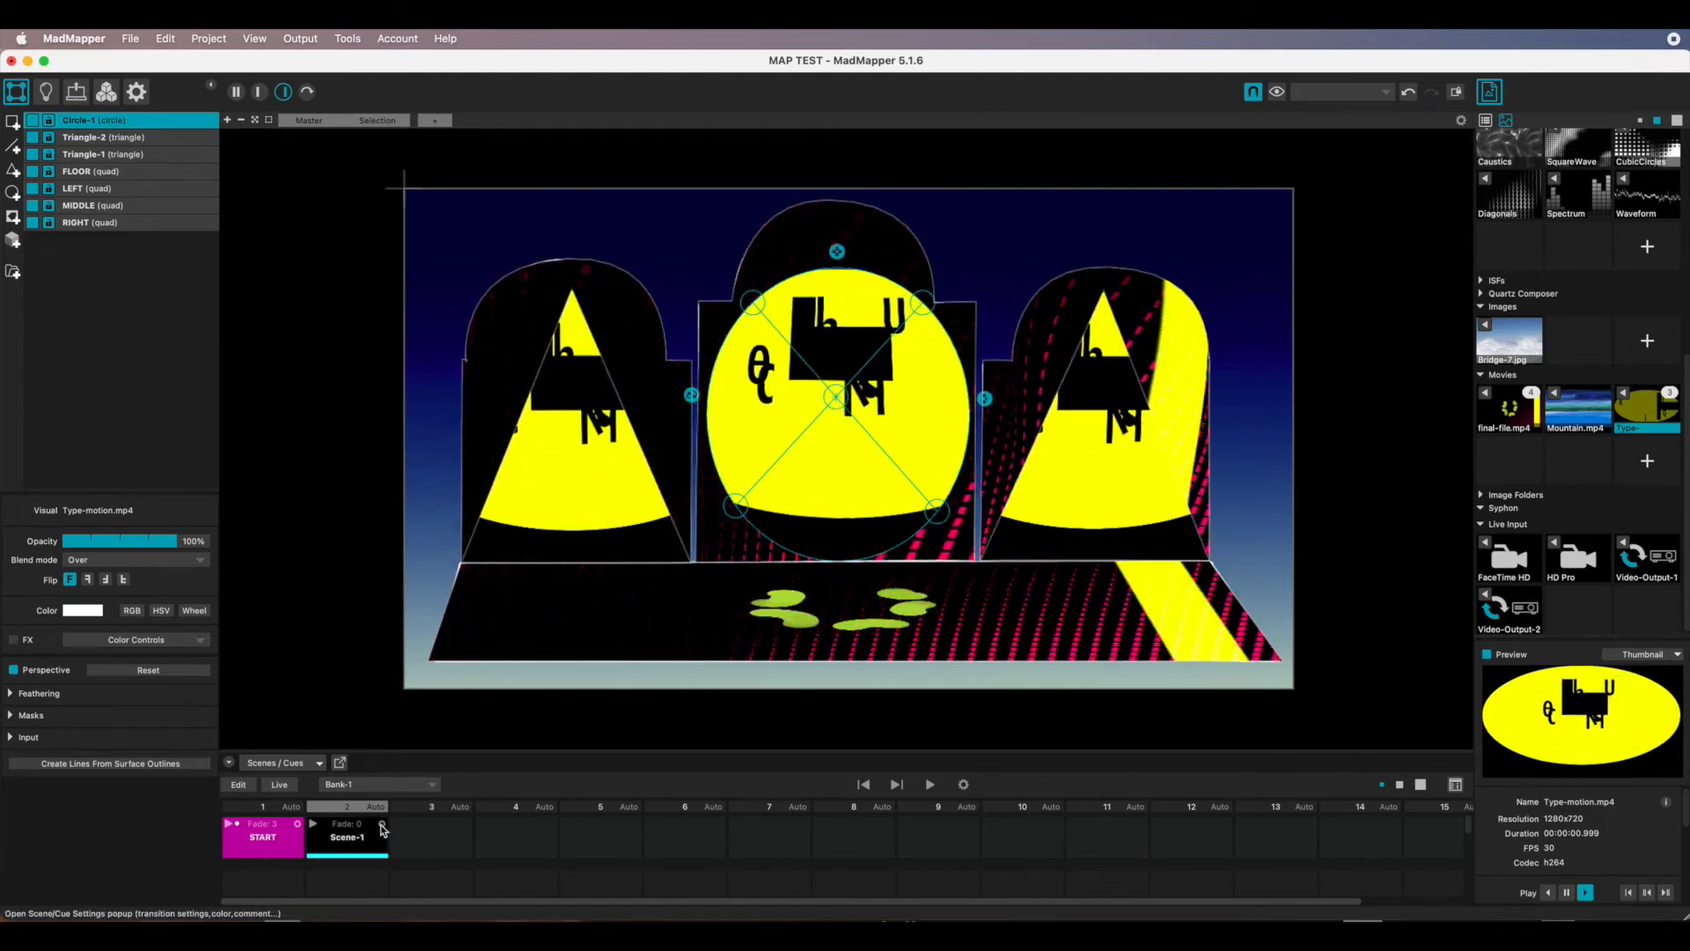
pyautogui.click(381, 828)
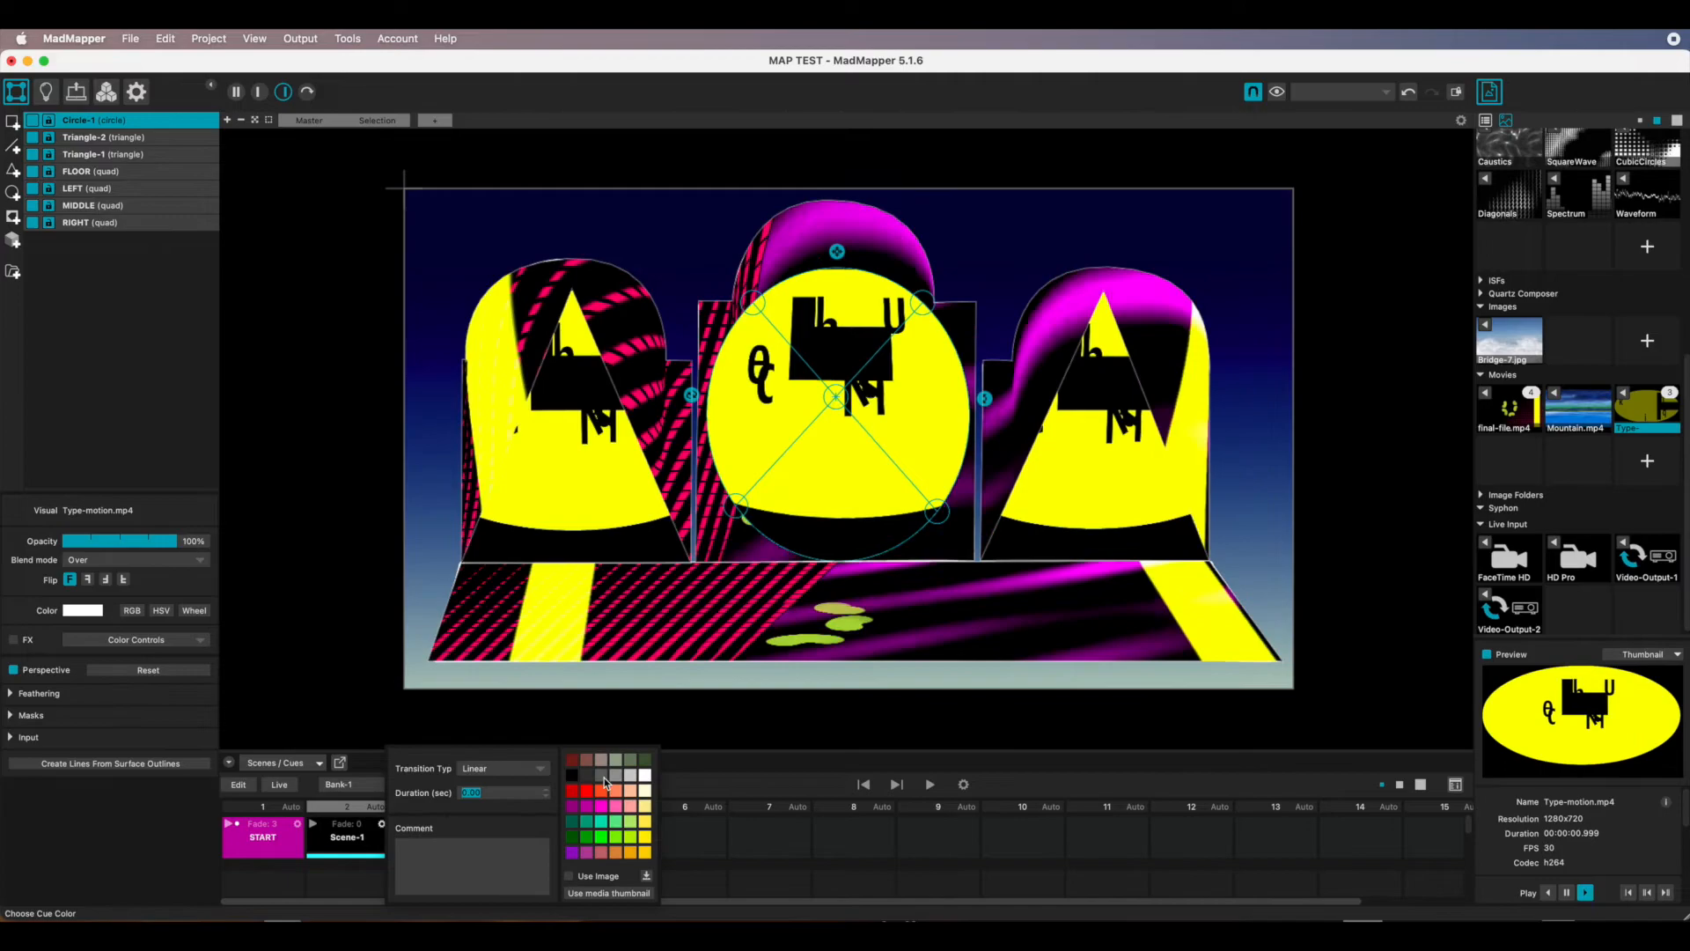
pyautogui.moveTo(488, 792); pyautogui.dragTo(447, 794)
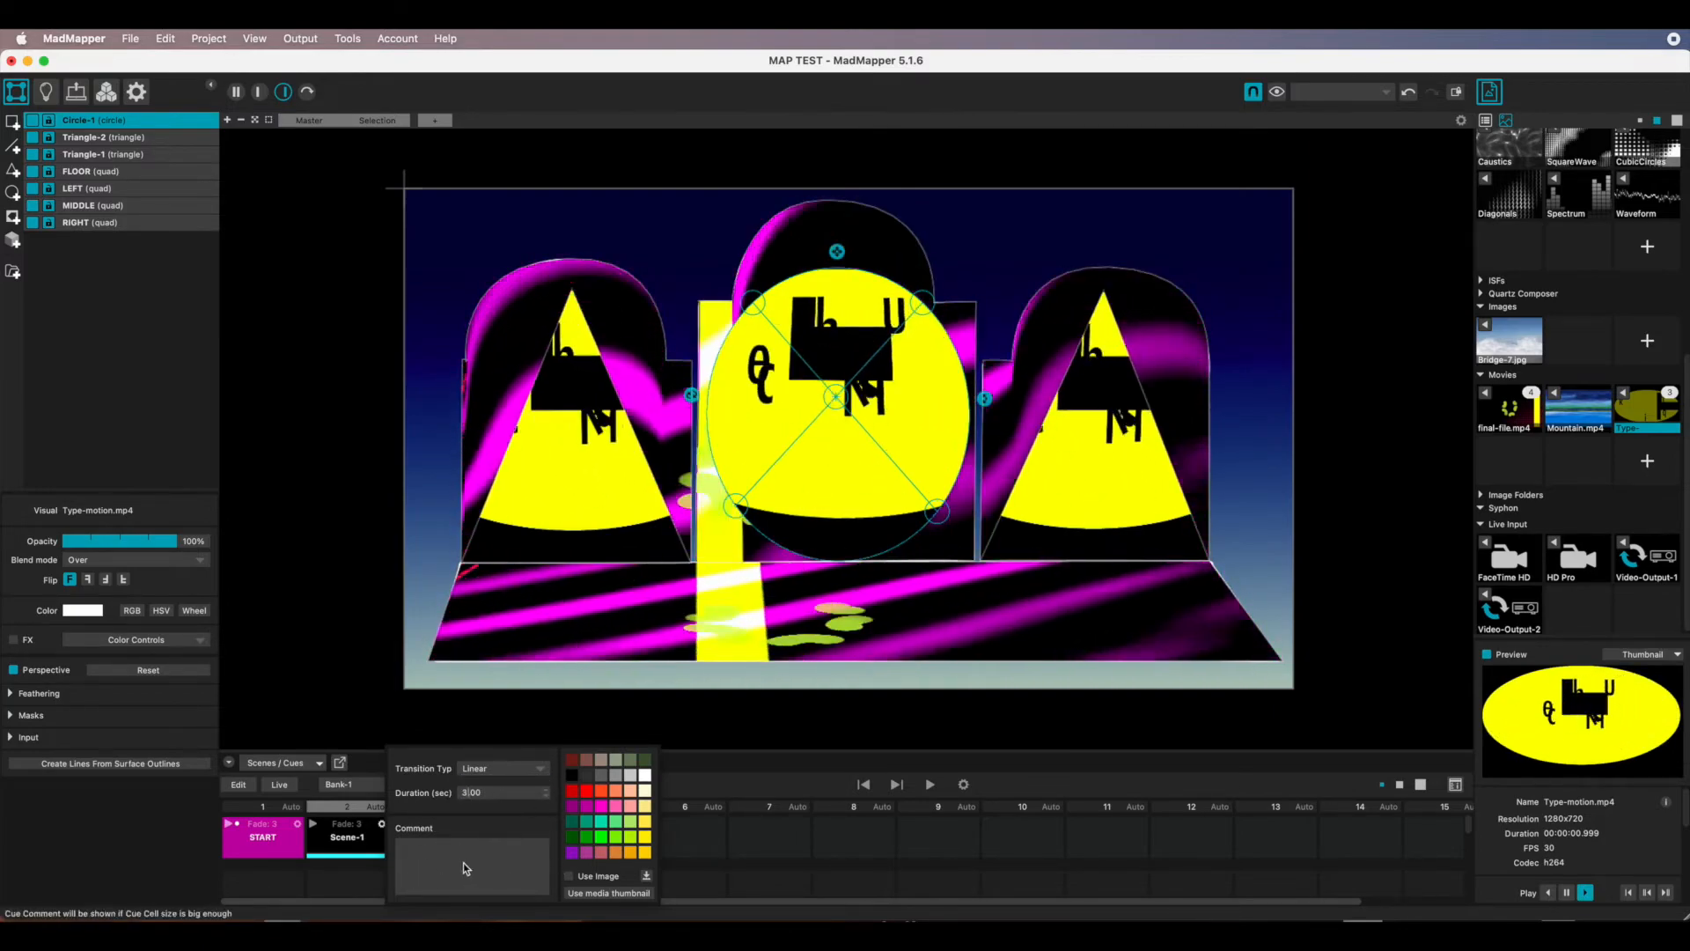
pyautogui.click(702, 763)
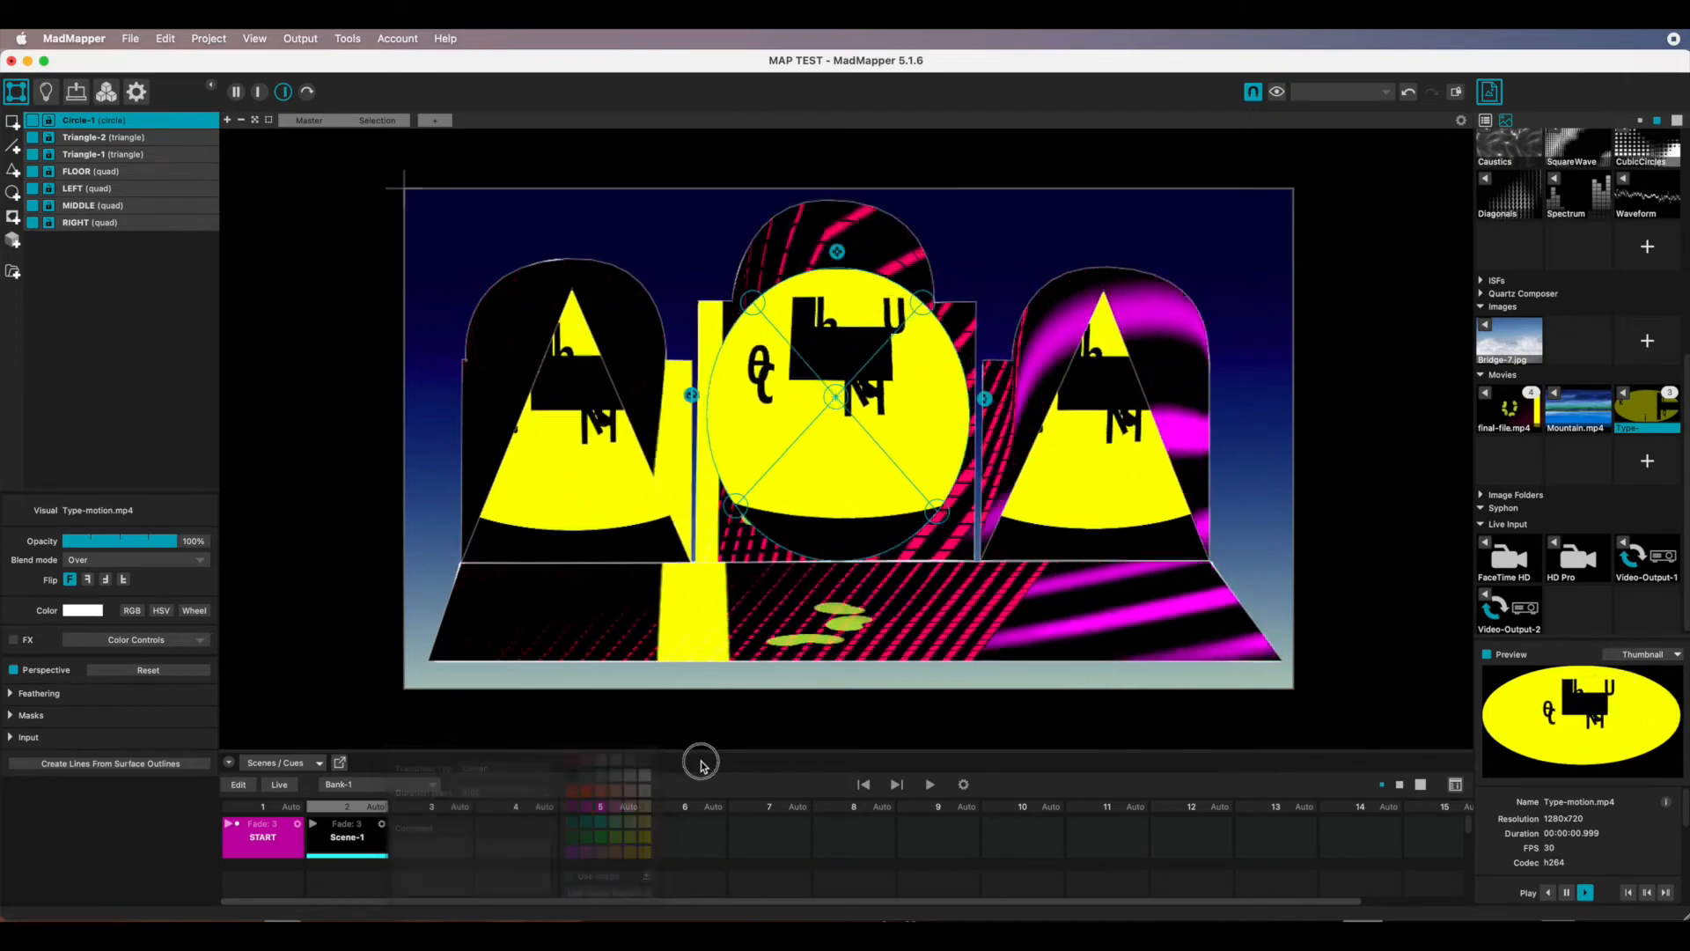
# Play the START scene and the second column's scene to check the fade between them, then deselect the circle.
pyautogui.click(227, 826)
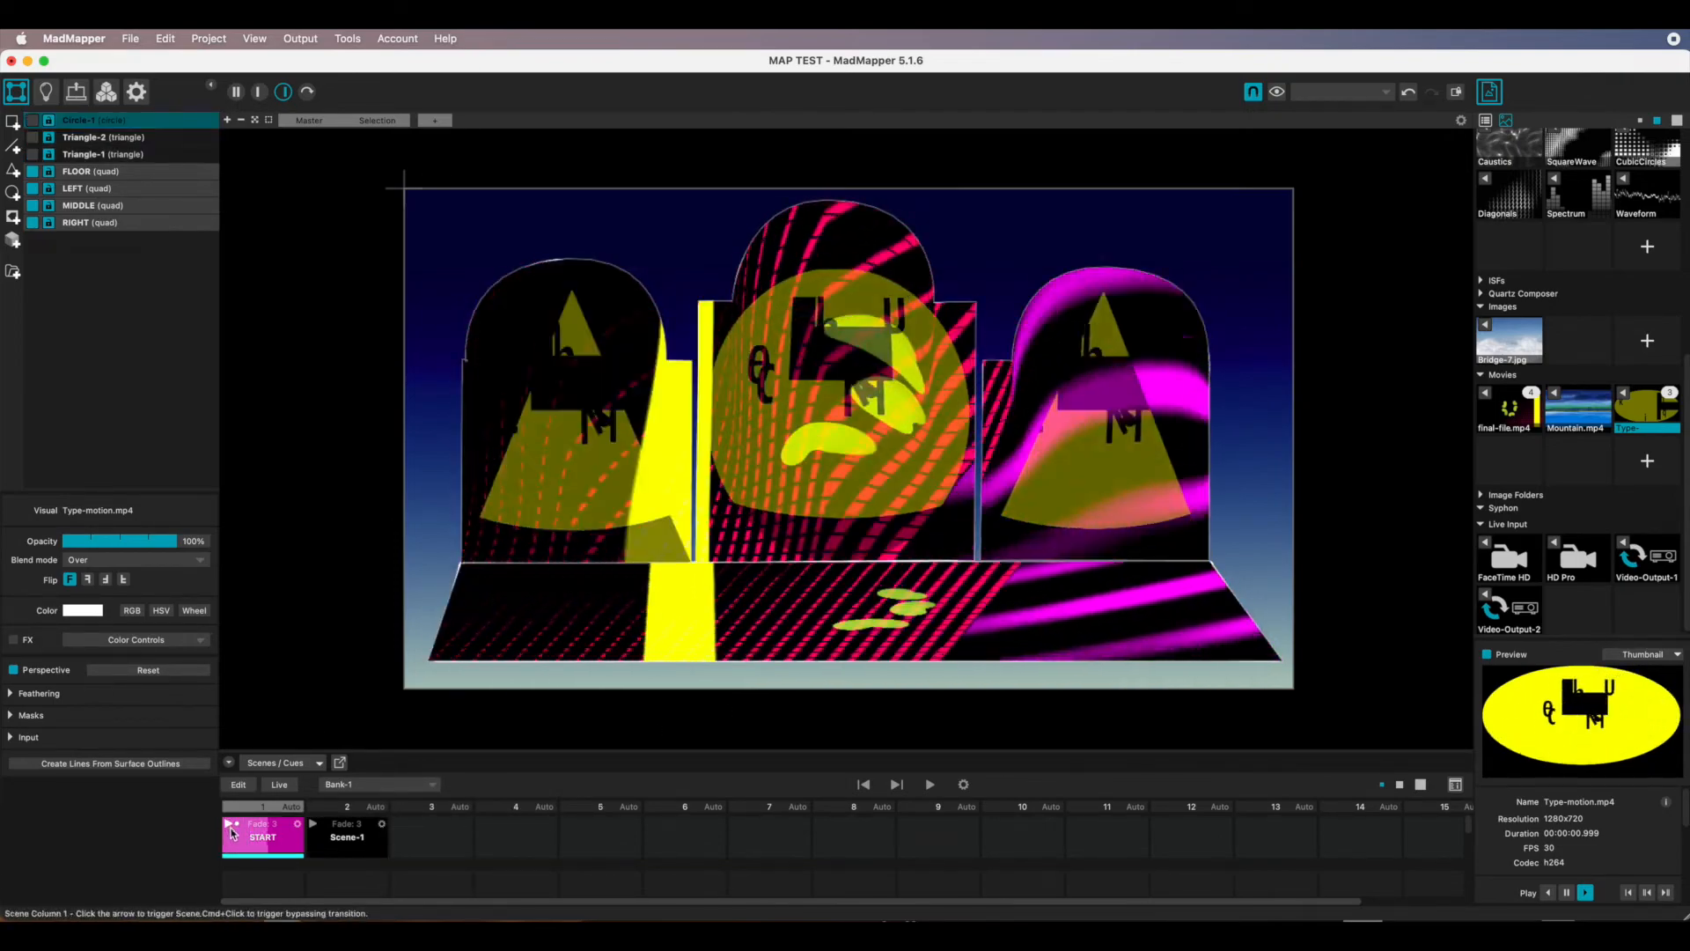
pyautogui.click(315, 828)
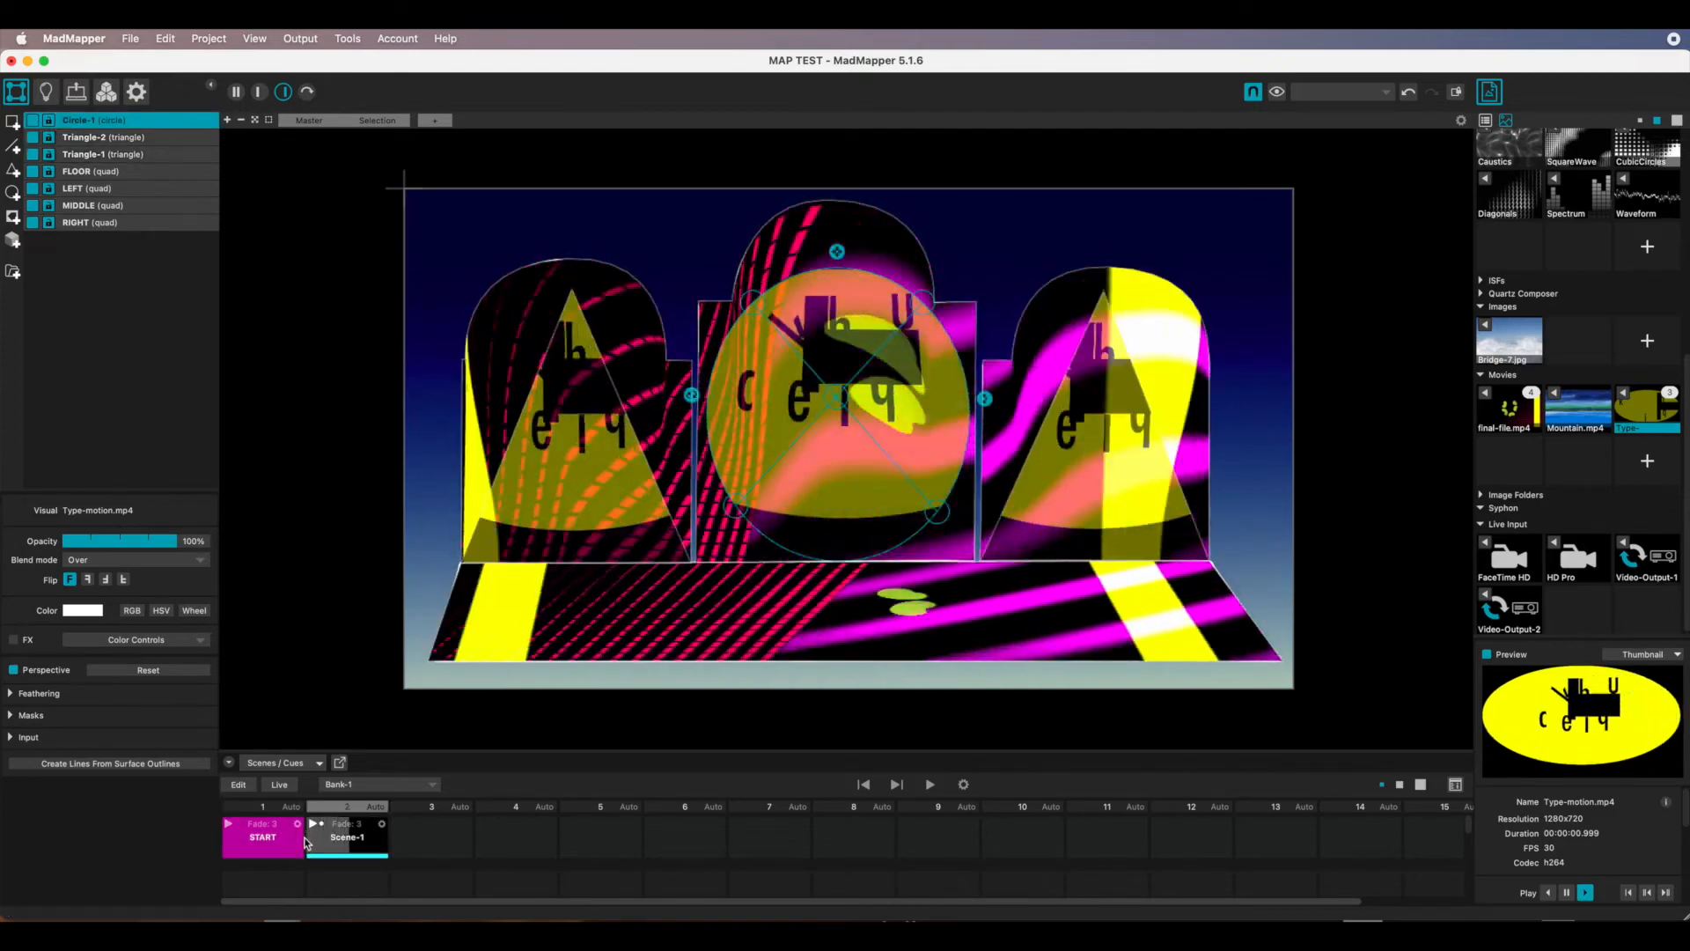
pyautogui.click(1387, 400)
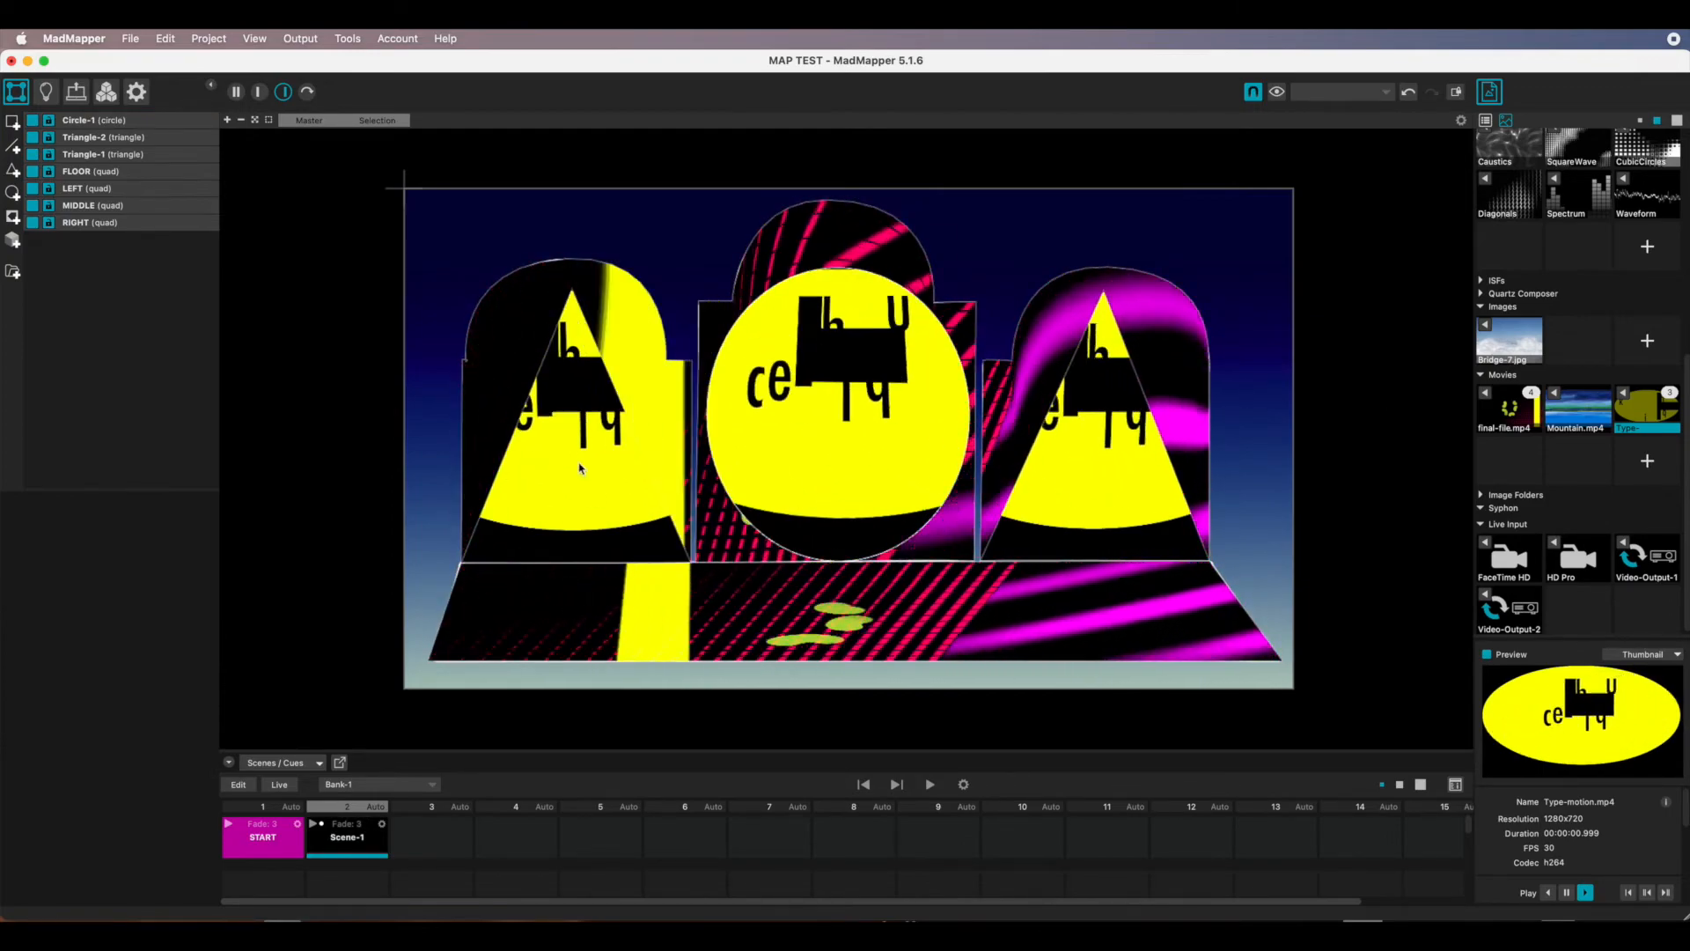
# Swap the two triangles, moving the left one into the right arched panel and the right one into the left.
pyautogui.moveTo(562, 506); pyautogui.dragTo(1166, 499)
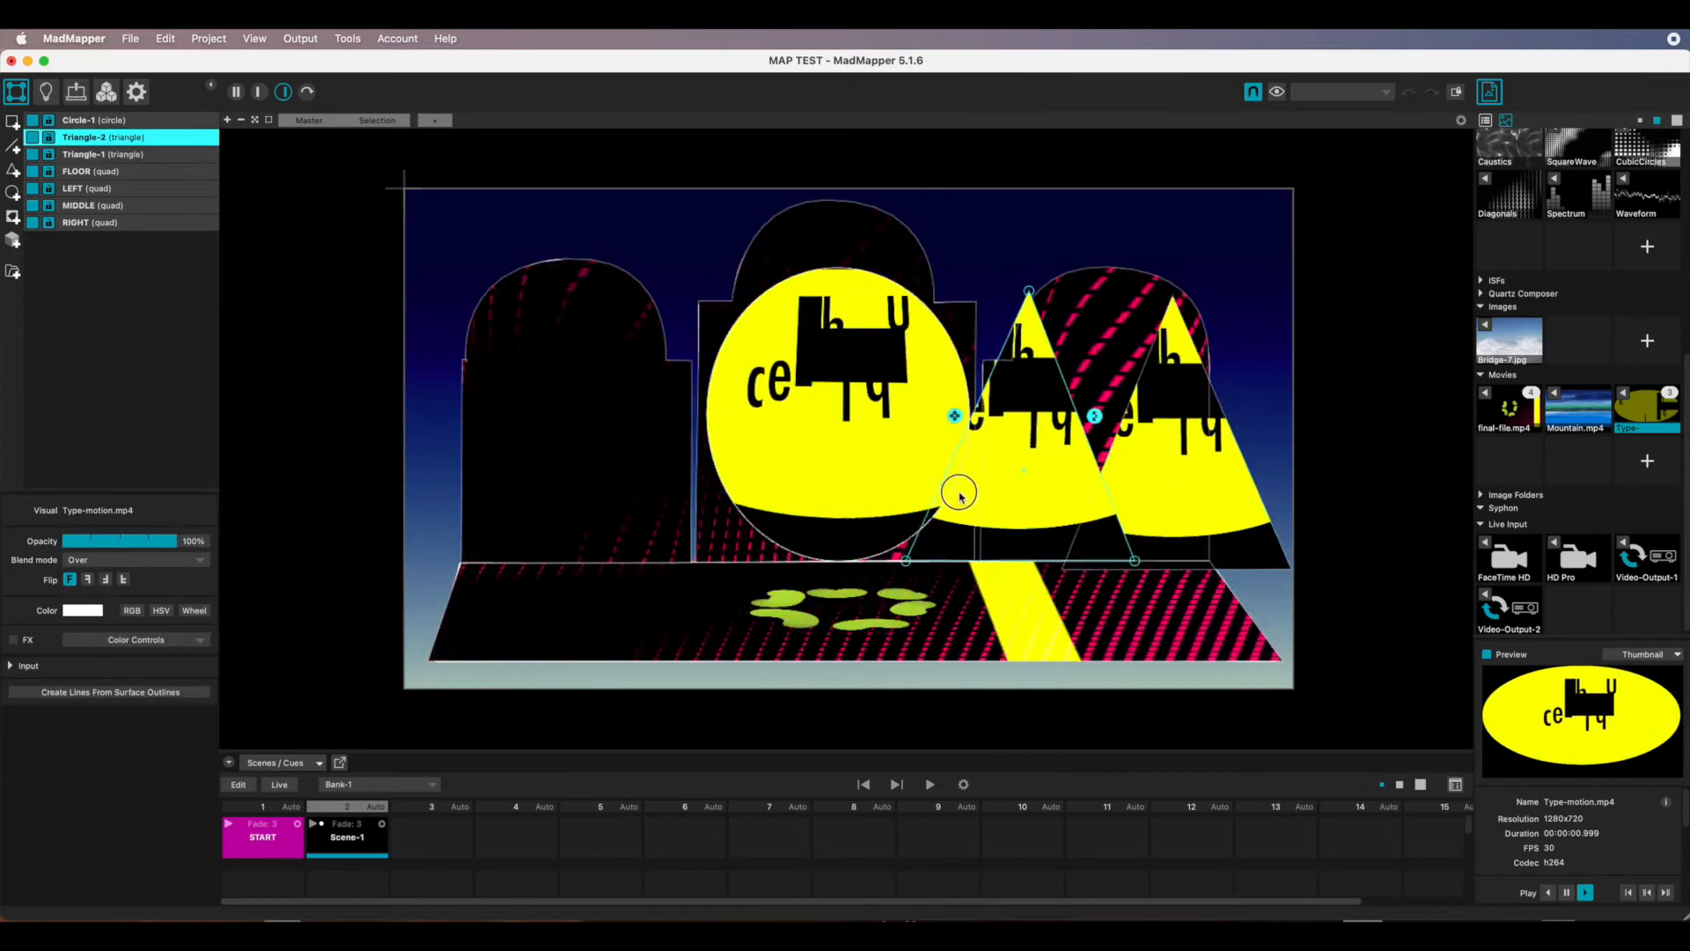
pyautogui.moveTo(635, 483); pyautogui.dragTo(528, 475)
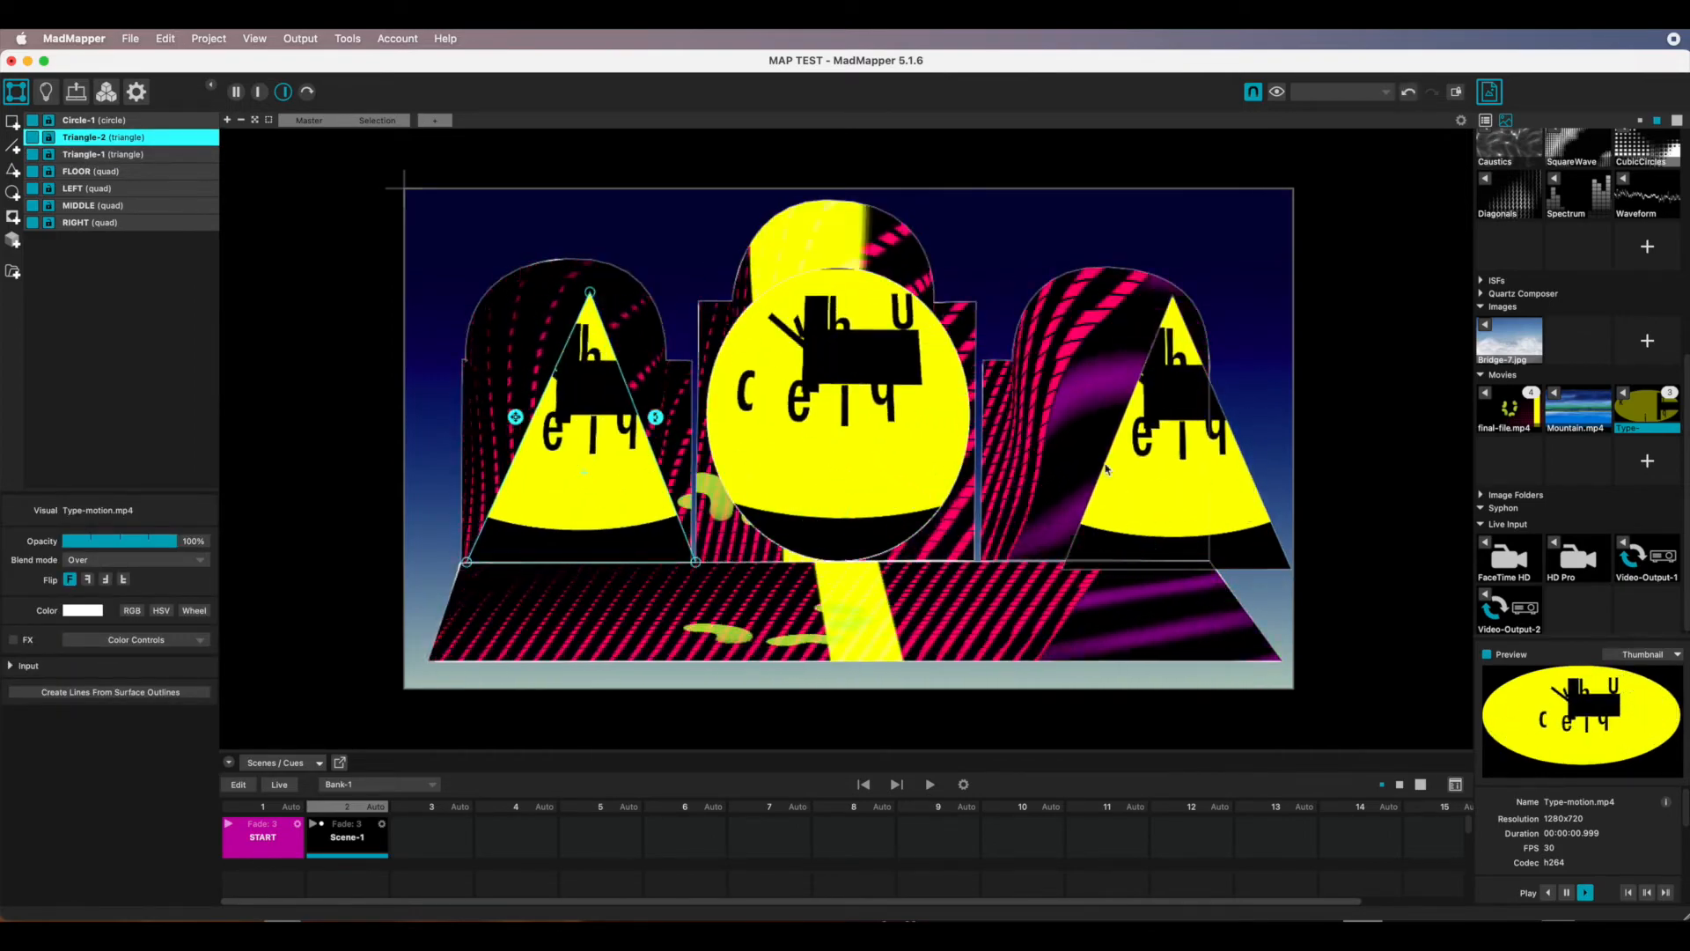
pyautogui.moveTo(1149, 476); pyautogui.dragTo(1067, 466)
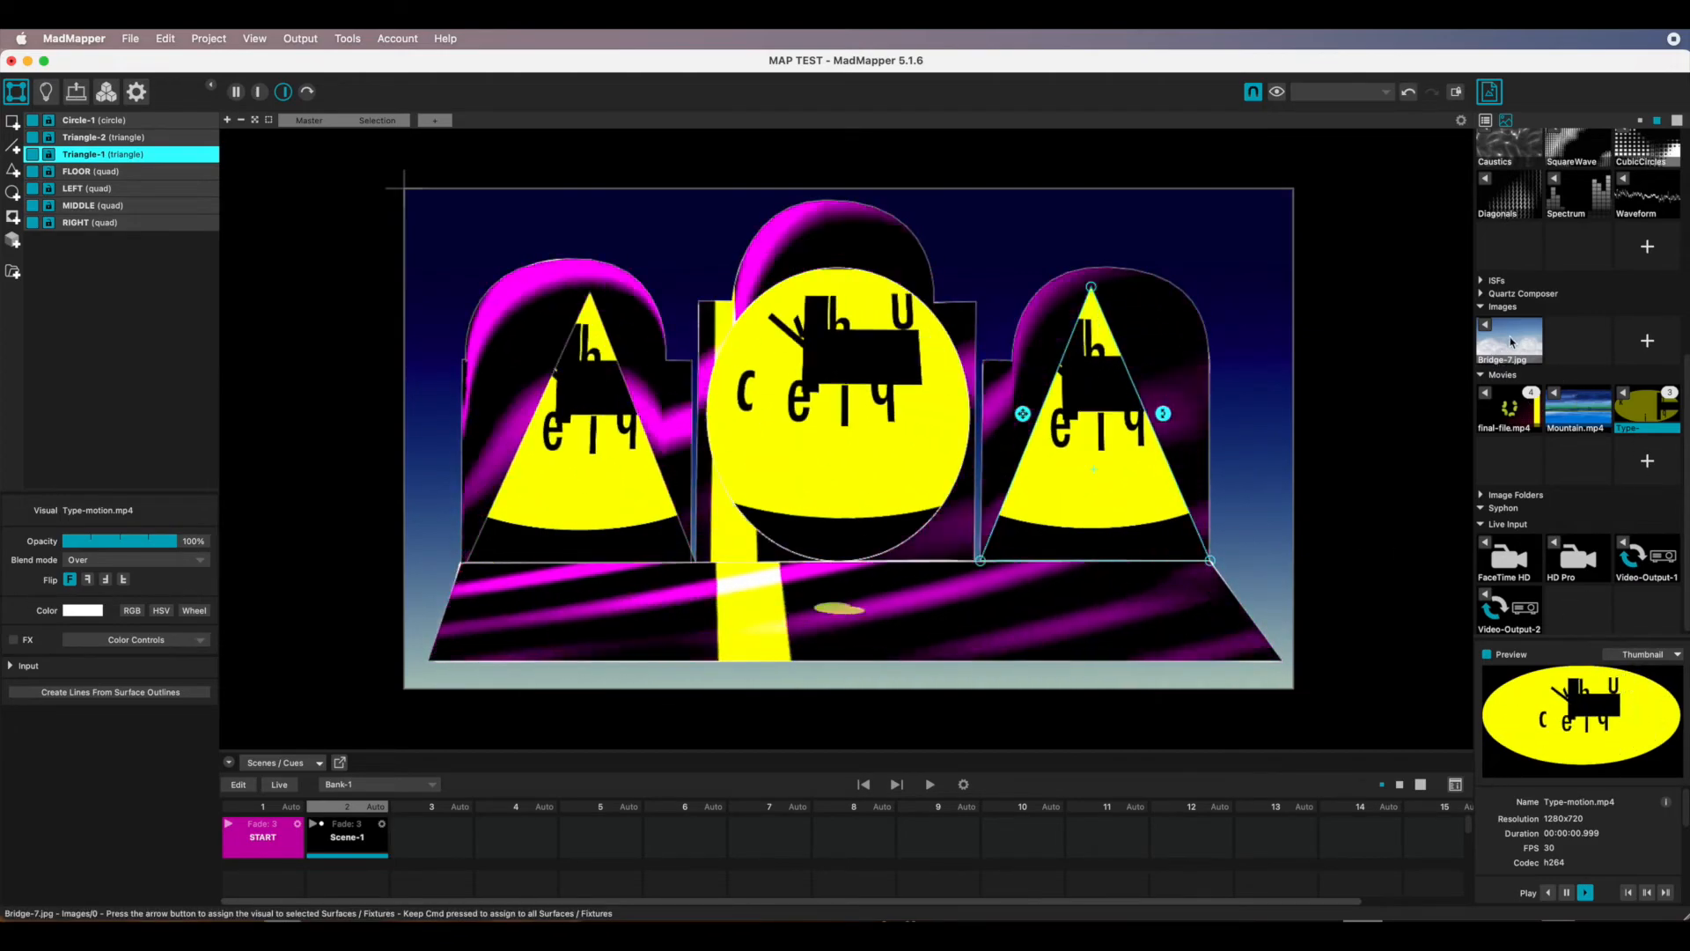
# Assign the Bridge-7.jpg image to both triangle surfaces.
pyautogui.click(1517, 345)
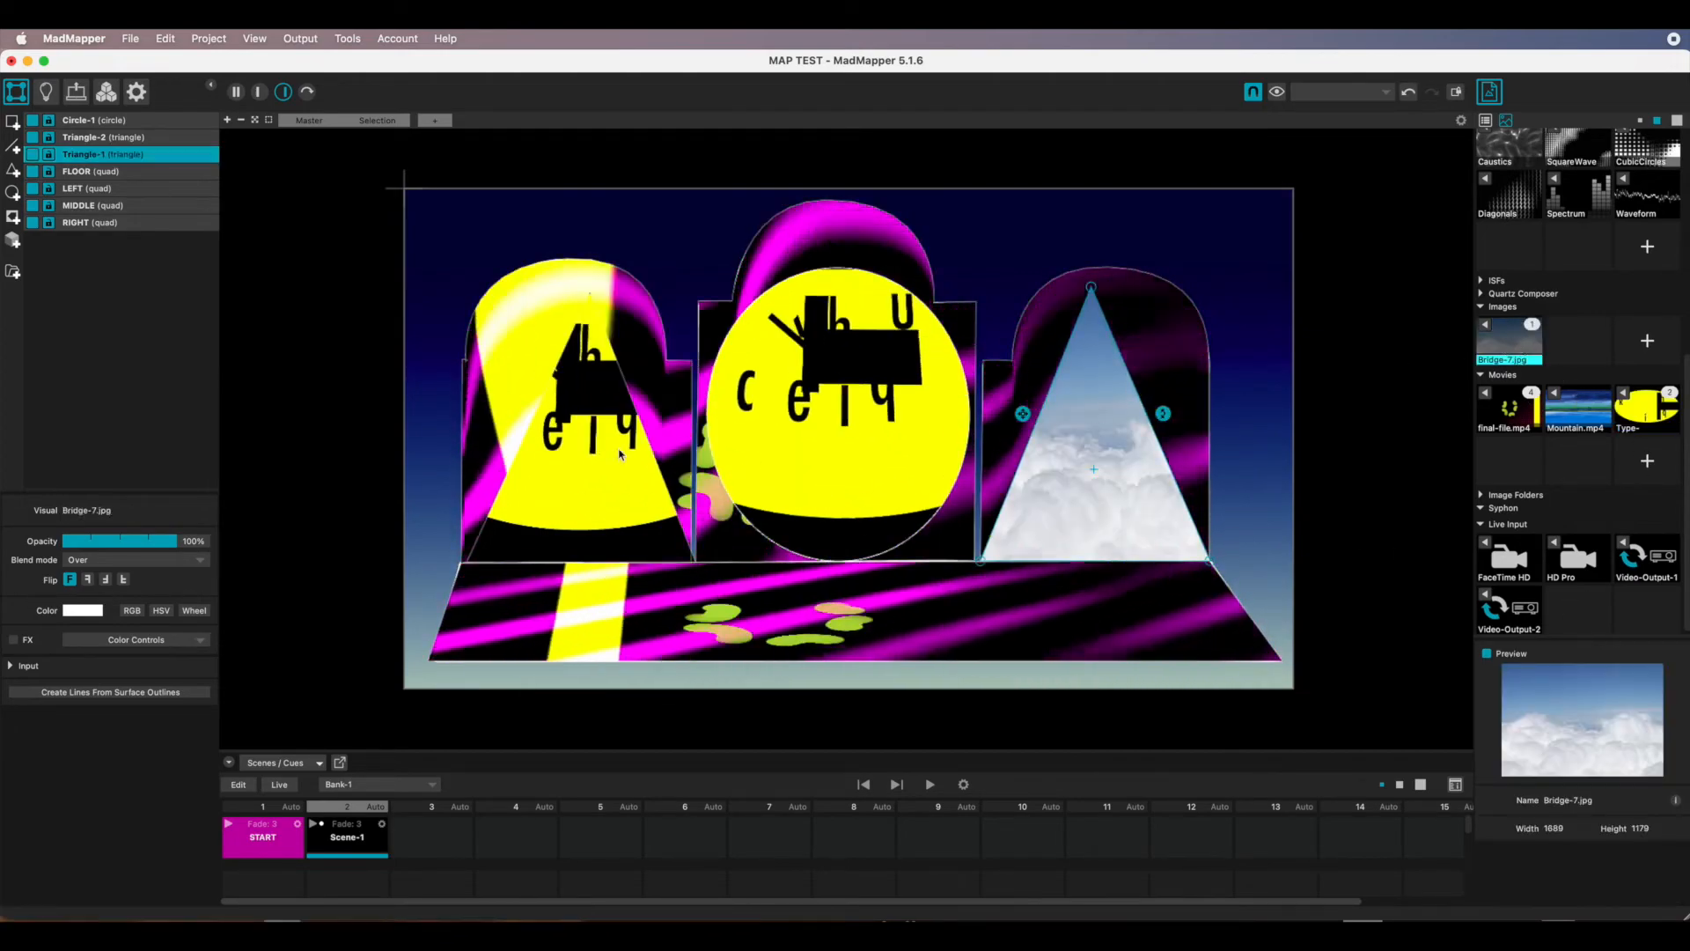
pyautogui.click(617, 433)
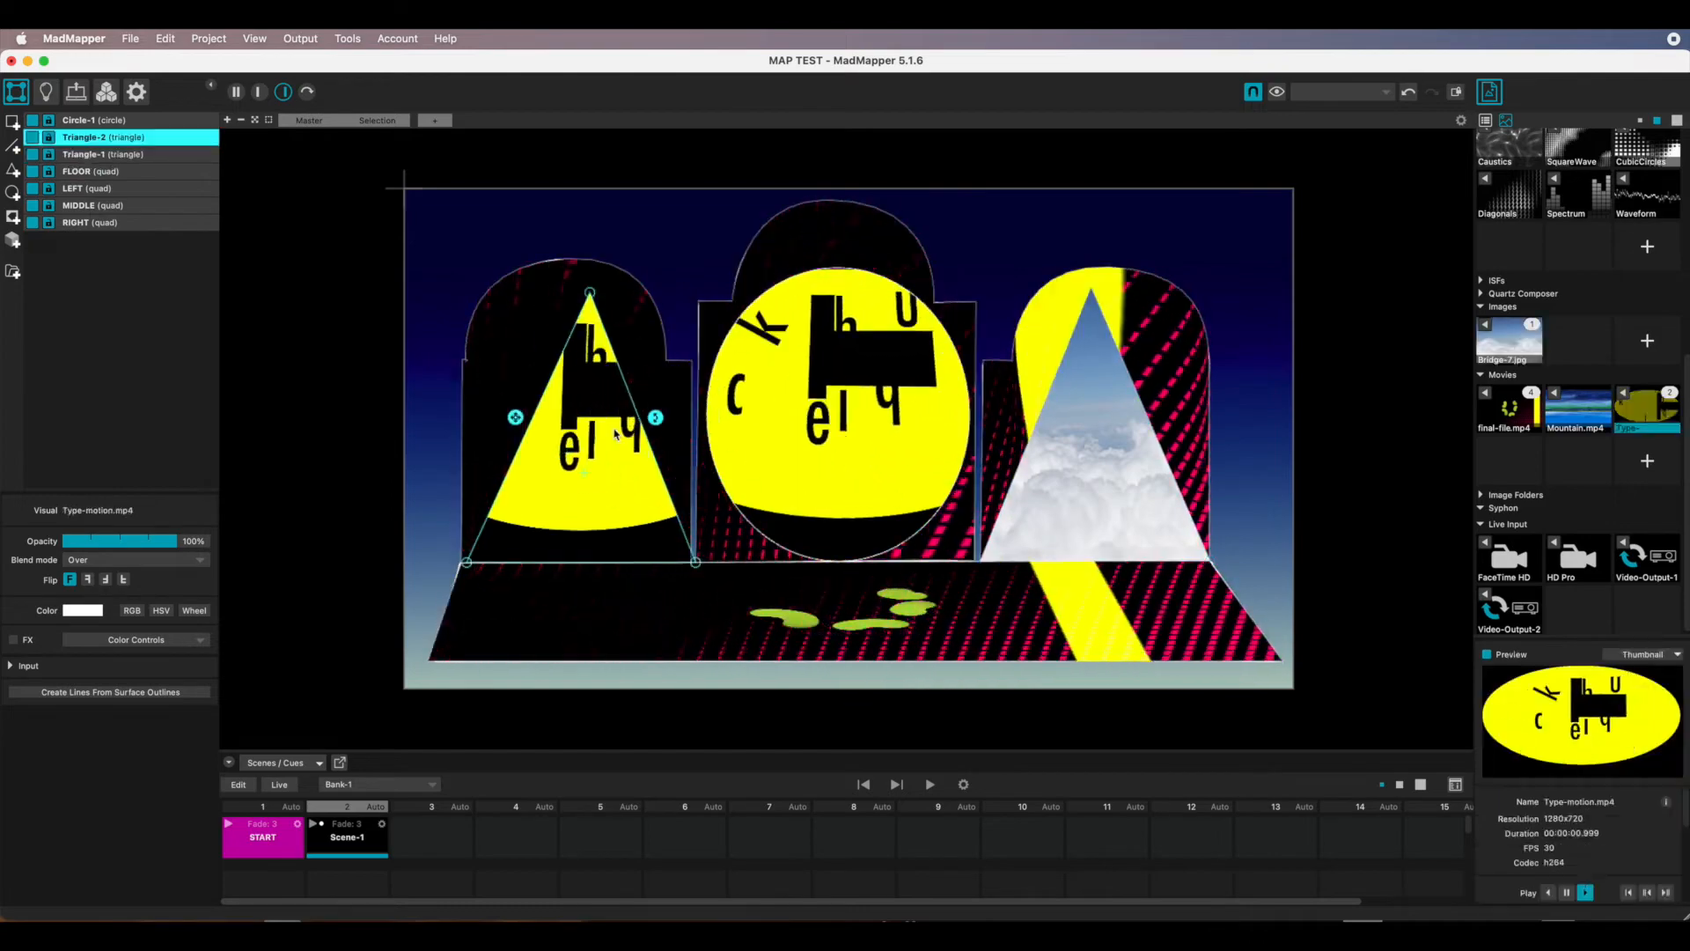
pyautogui.click(1505, 345)
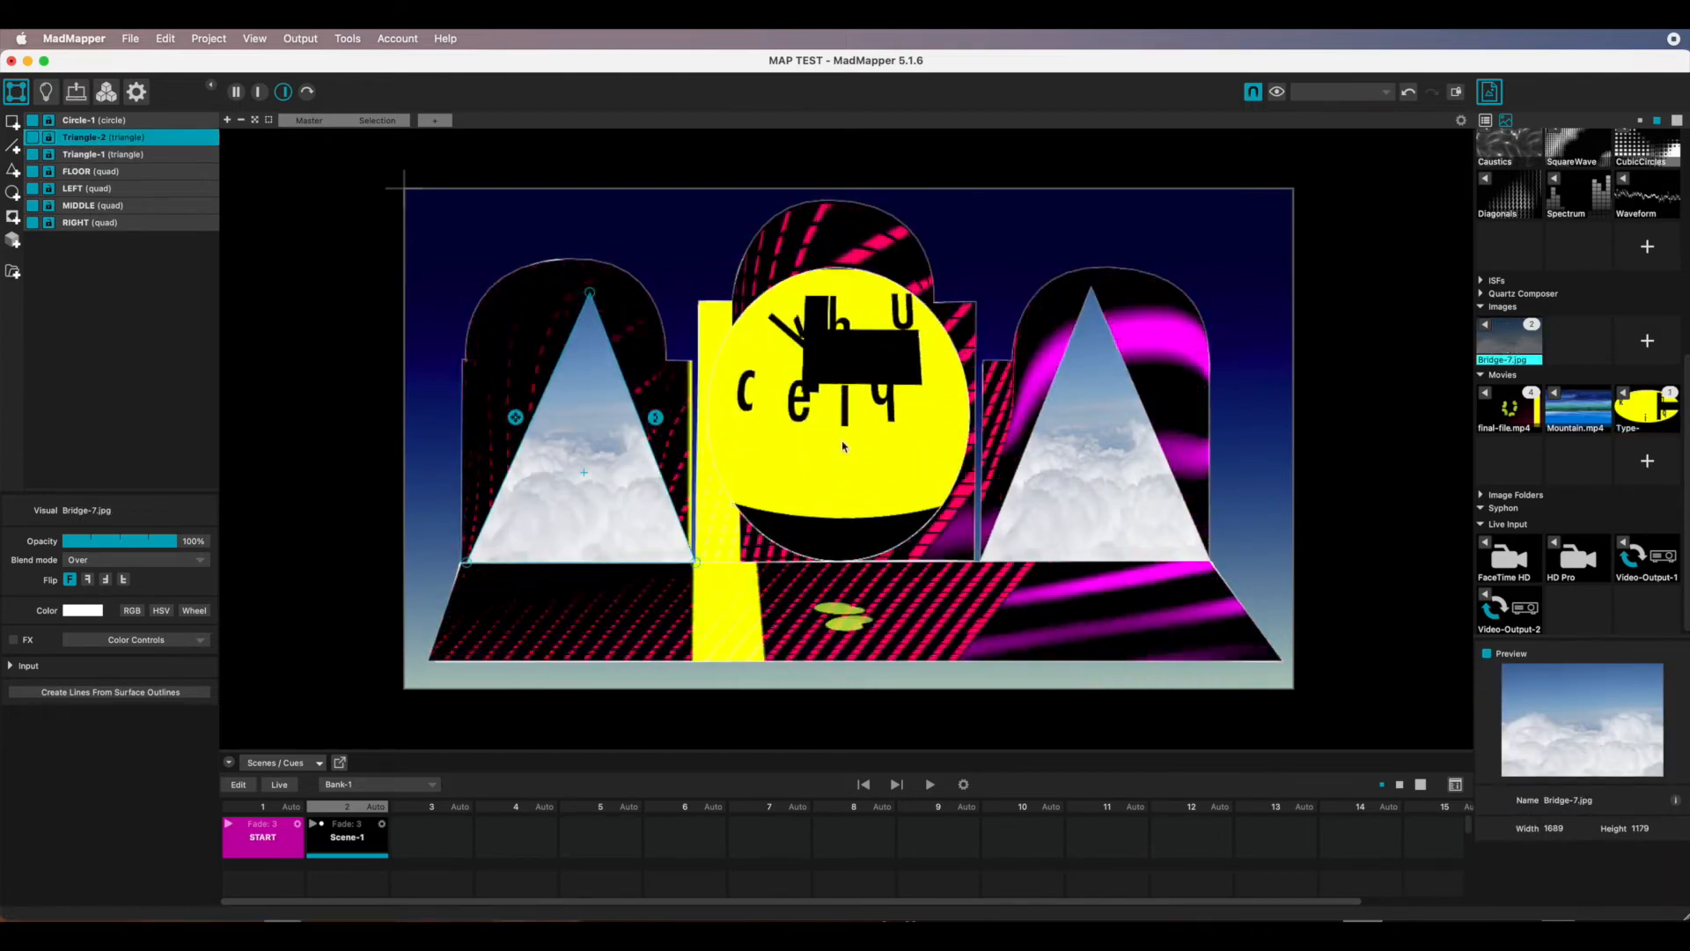
# Shrink the circle, move it onto the centre of the floor and assign Bridge-7.jpg to it.
pyautogui.click(841, 433)
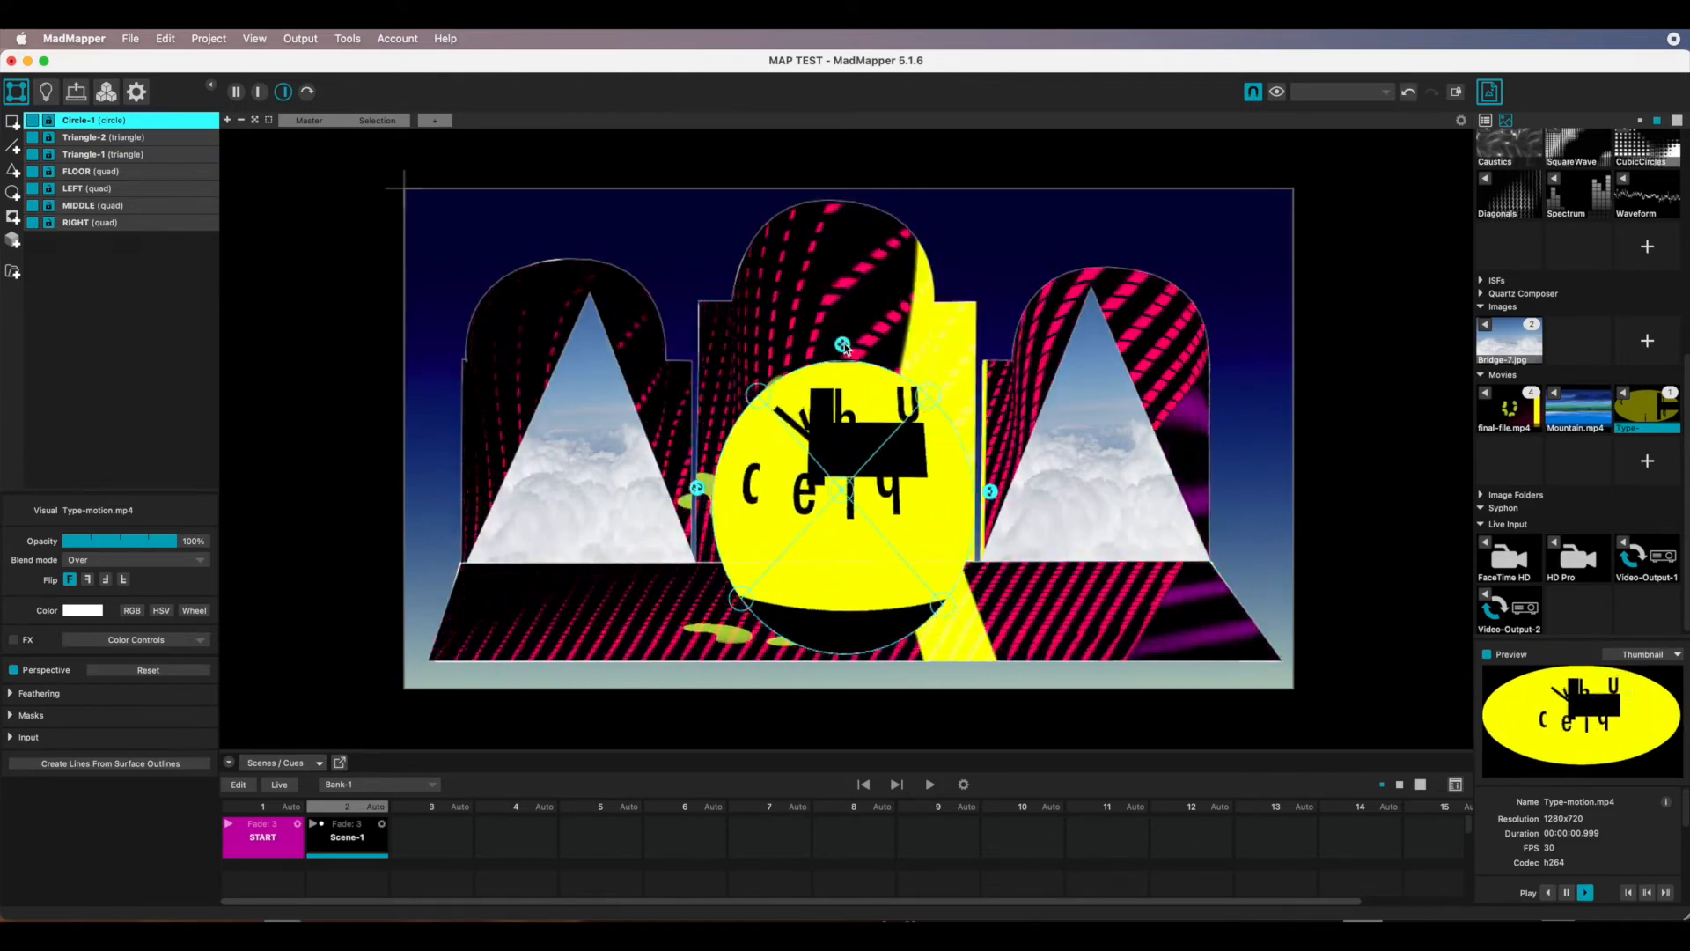
pyautogui.moveTo(844, 405); pyautogui.dragTo(847, 462)
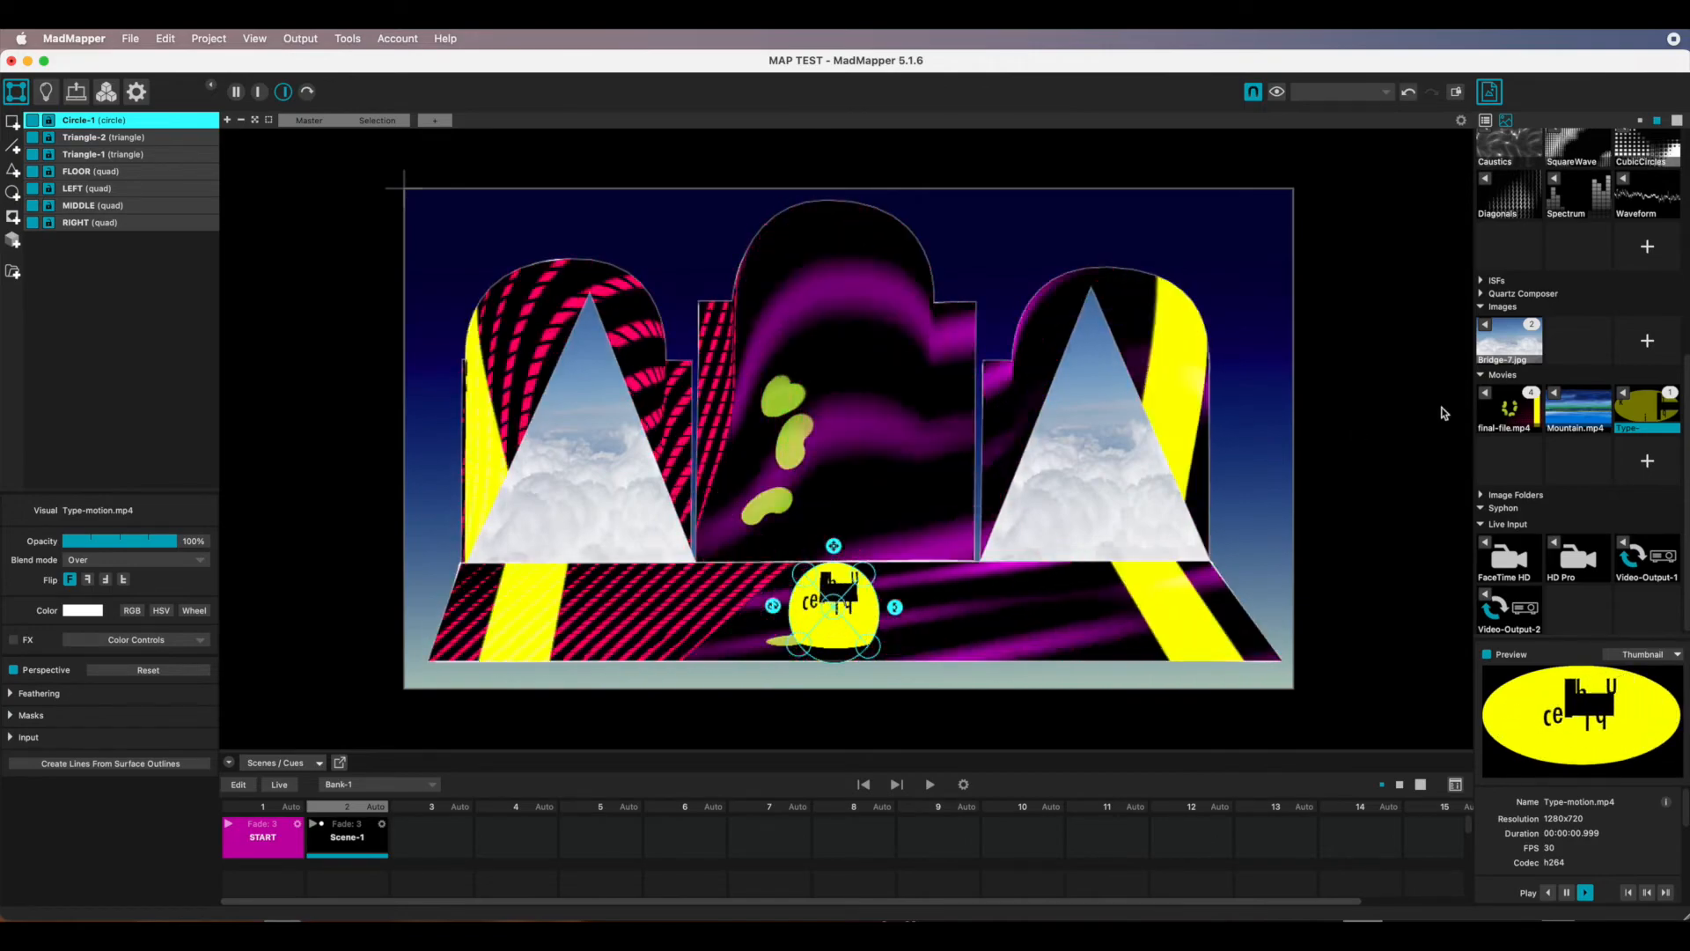
pyautogui.click(1507, 346)
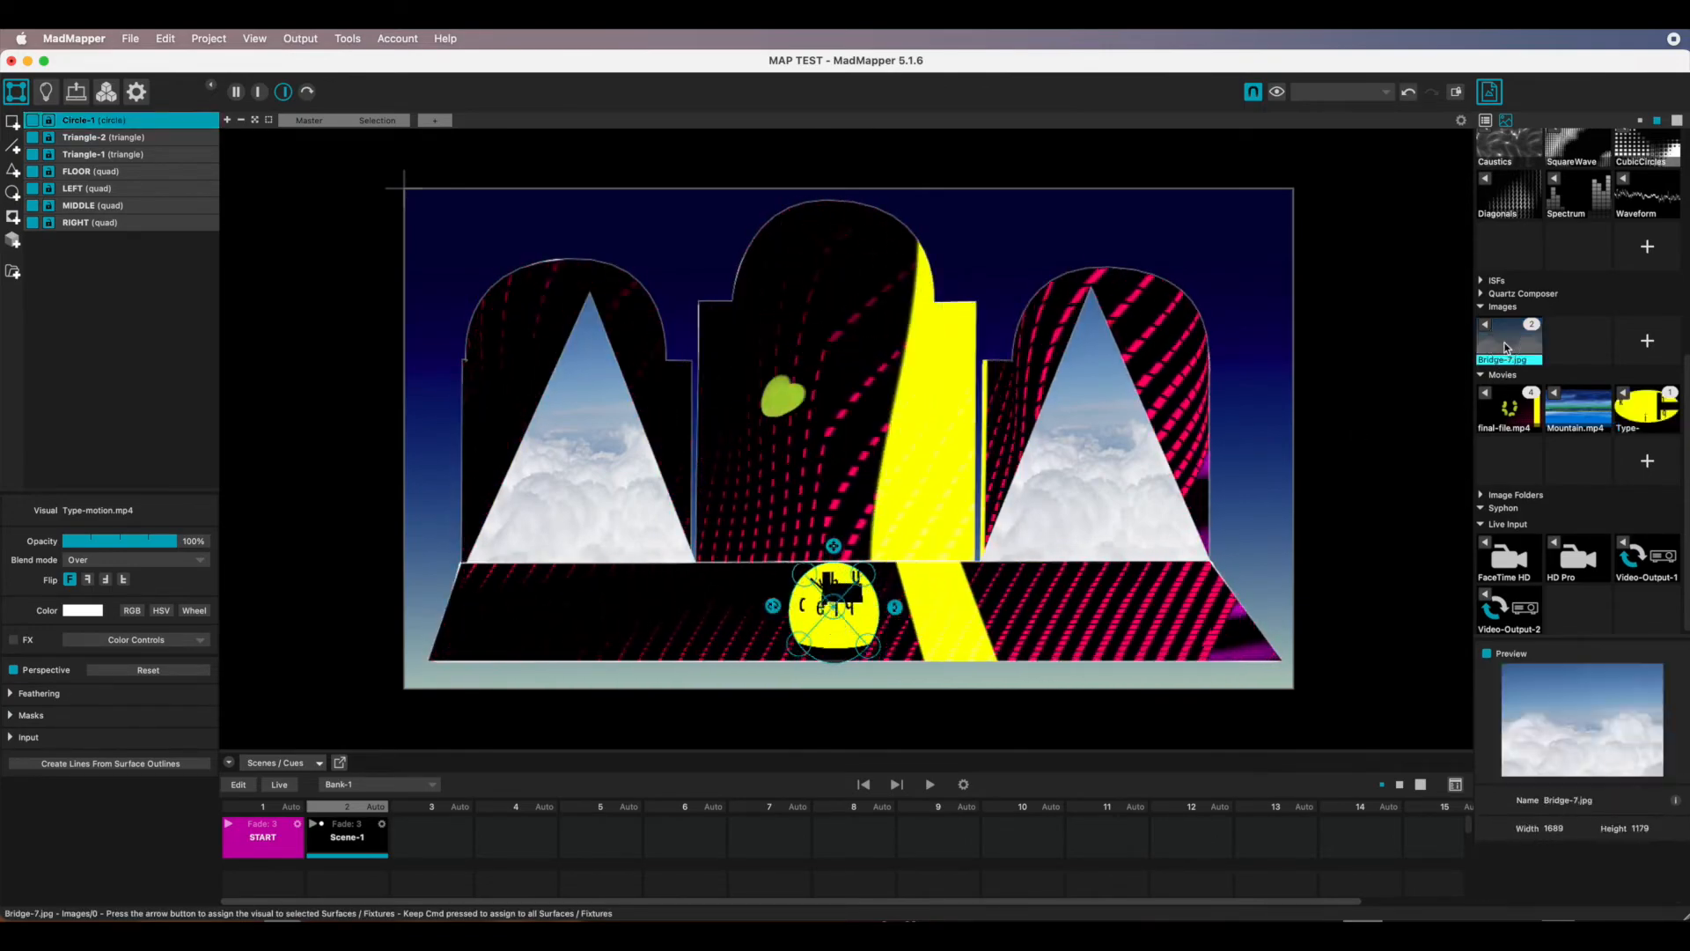
# Create a scene in the third cue column and set its transition duration to 3 seconds.
pyautogui.moveTo(446, 831)
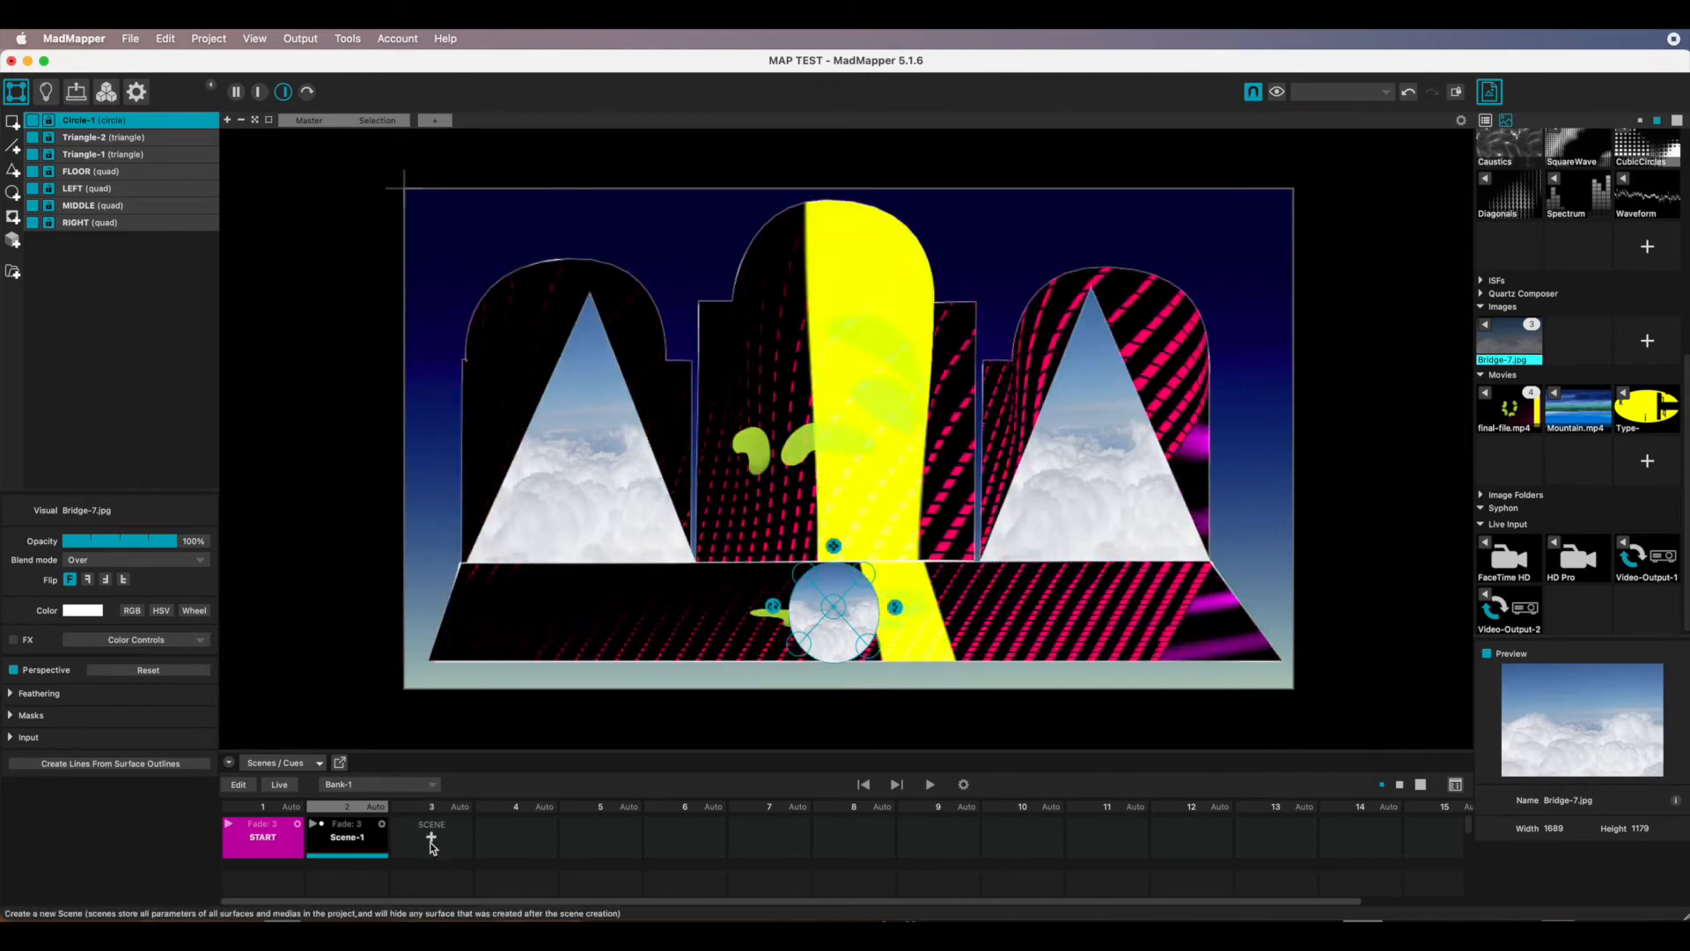
pyautogui.click(433, 839)
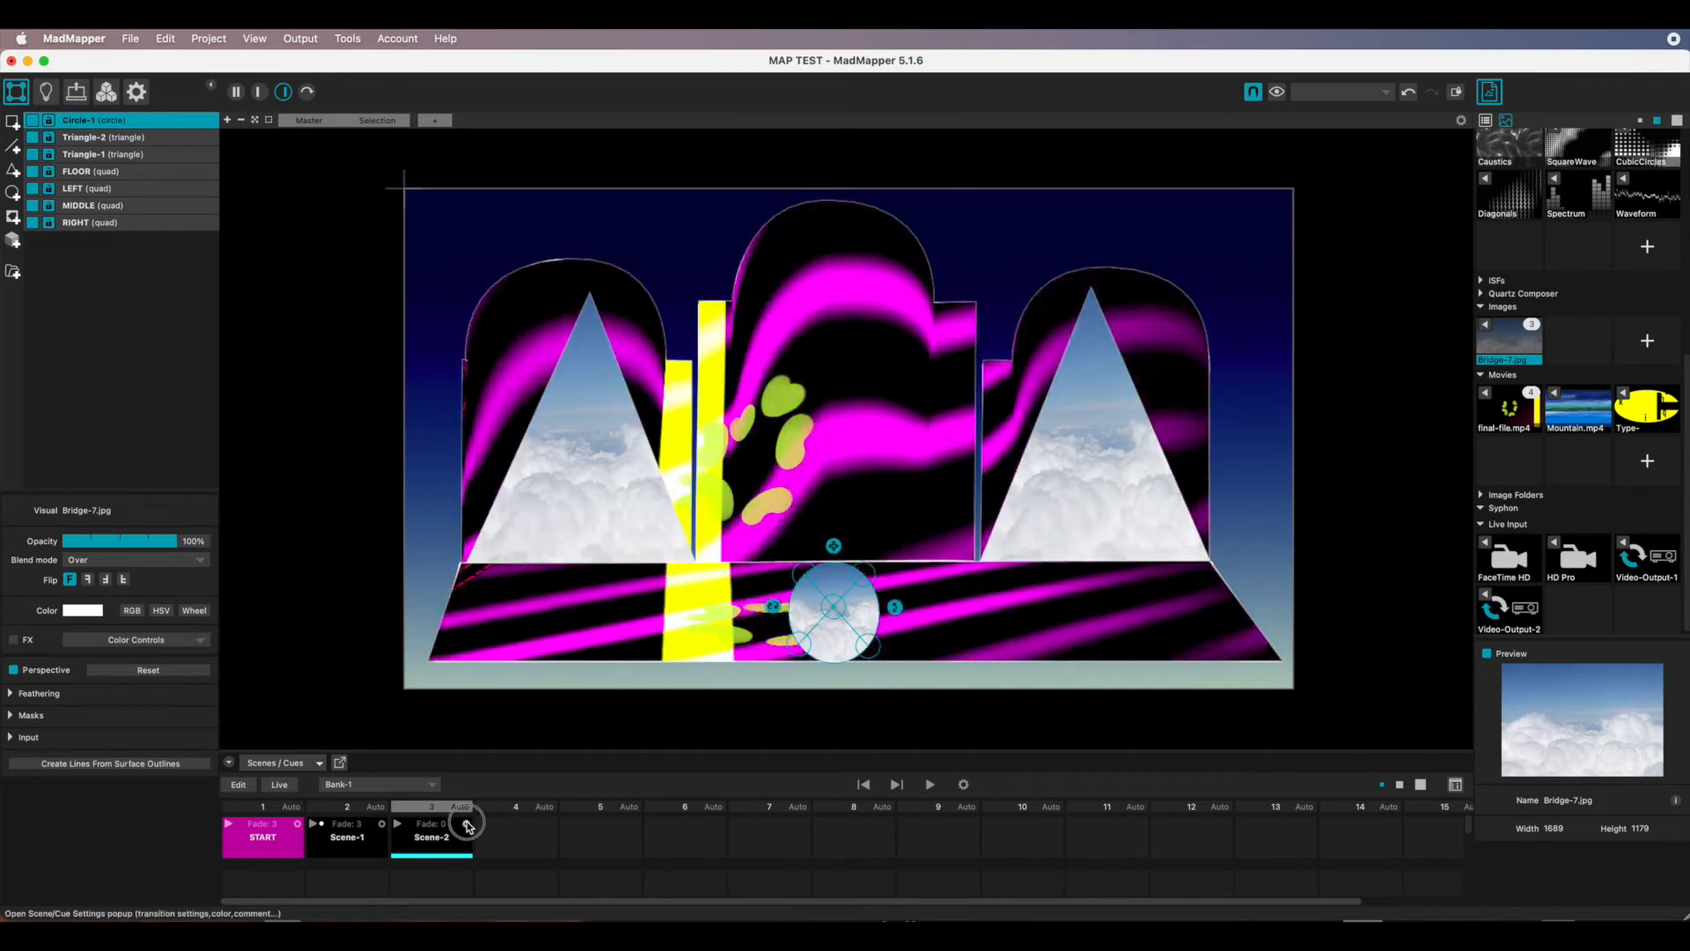
pyautogui.click(466, 824)
pyautogui.write('3')
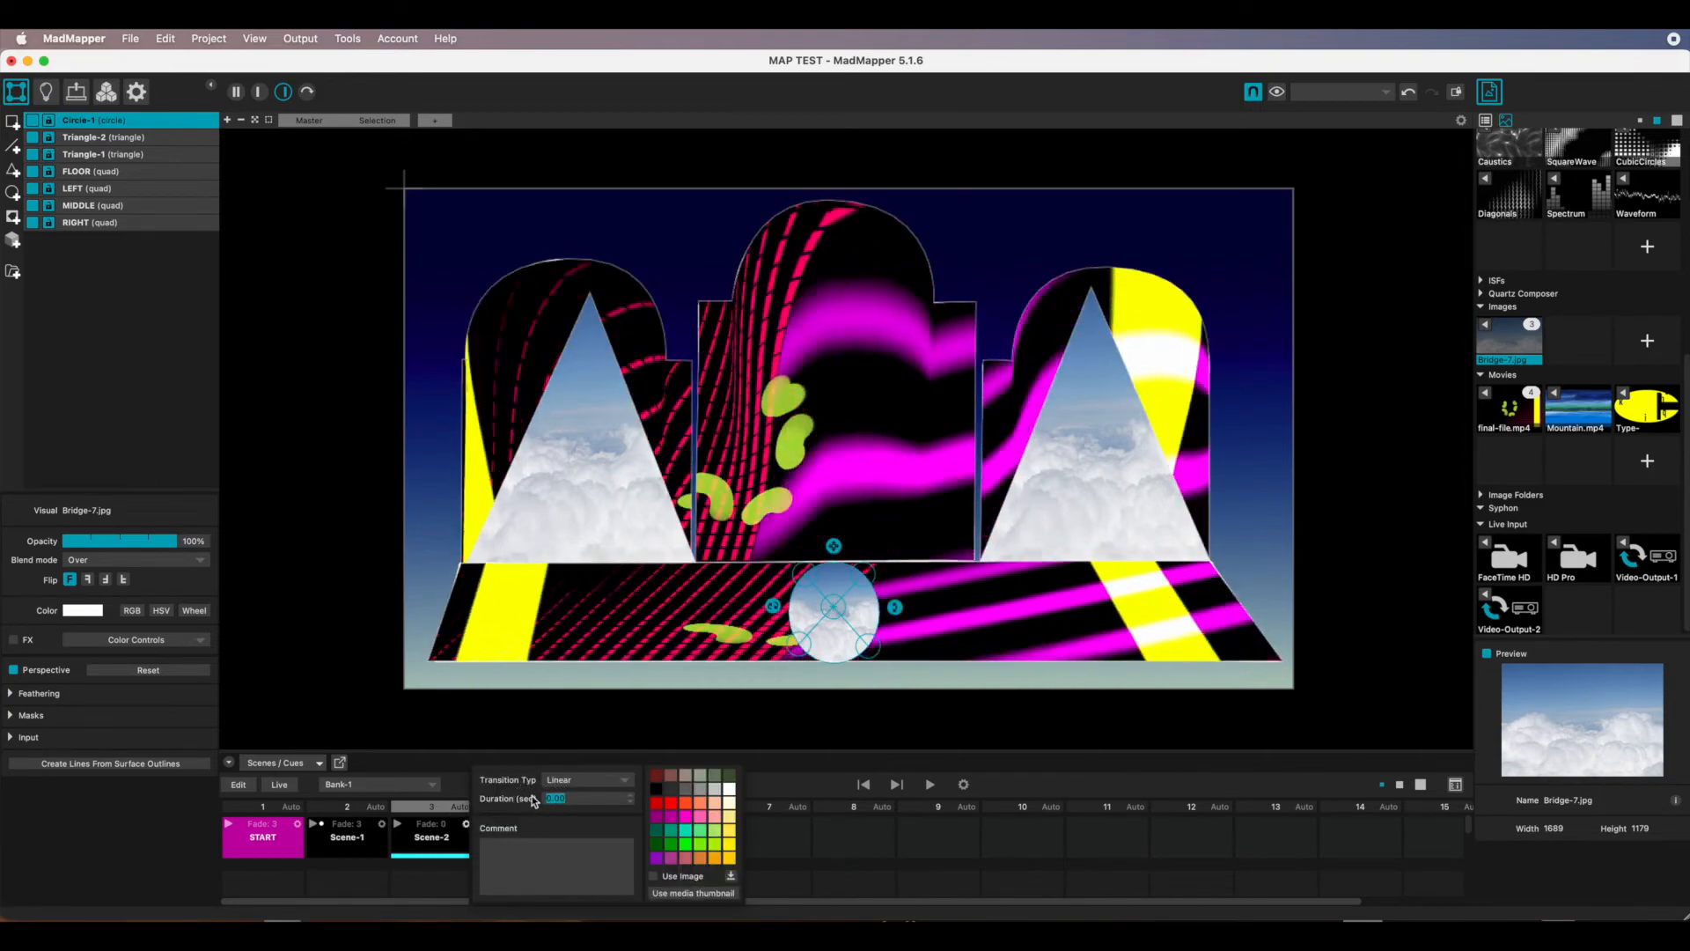
pyautogui.press('Return')
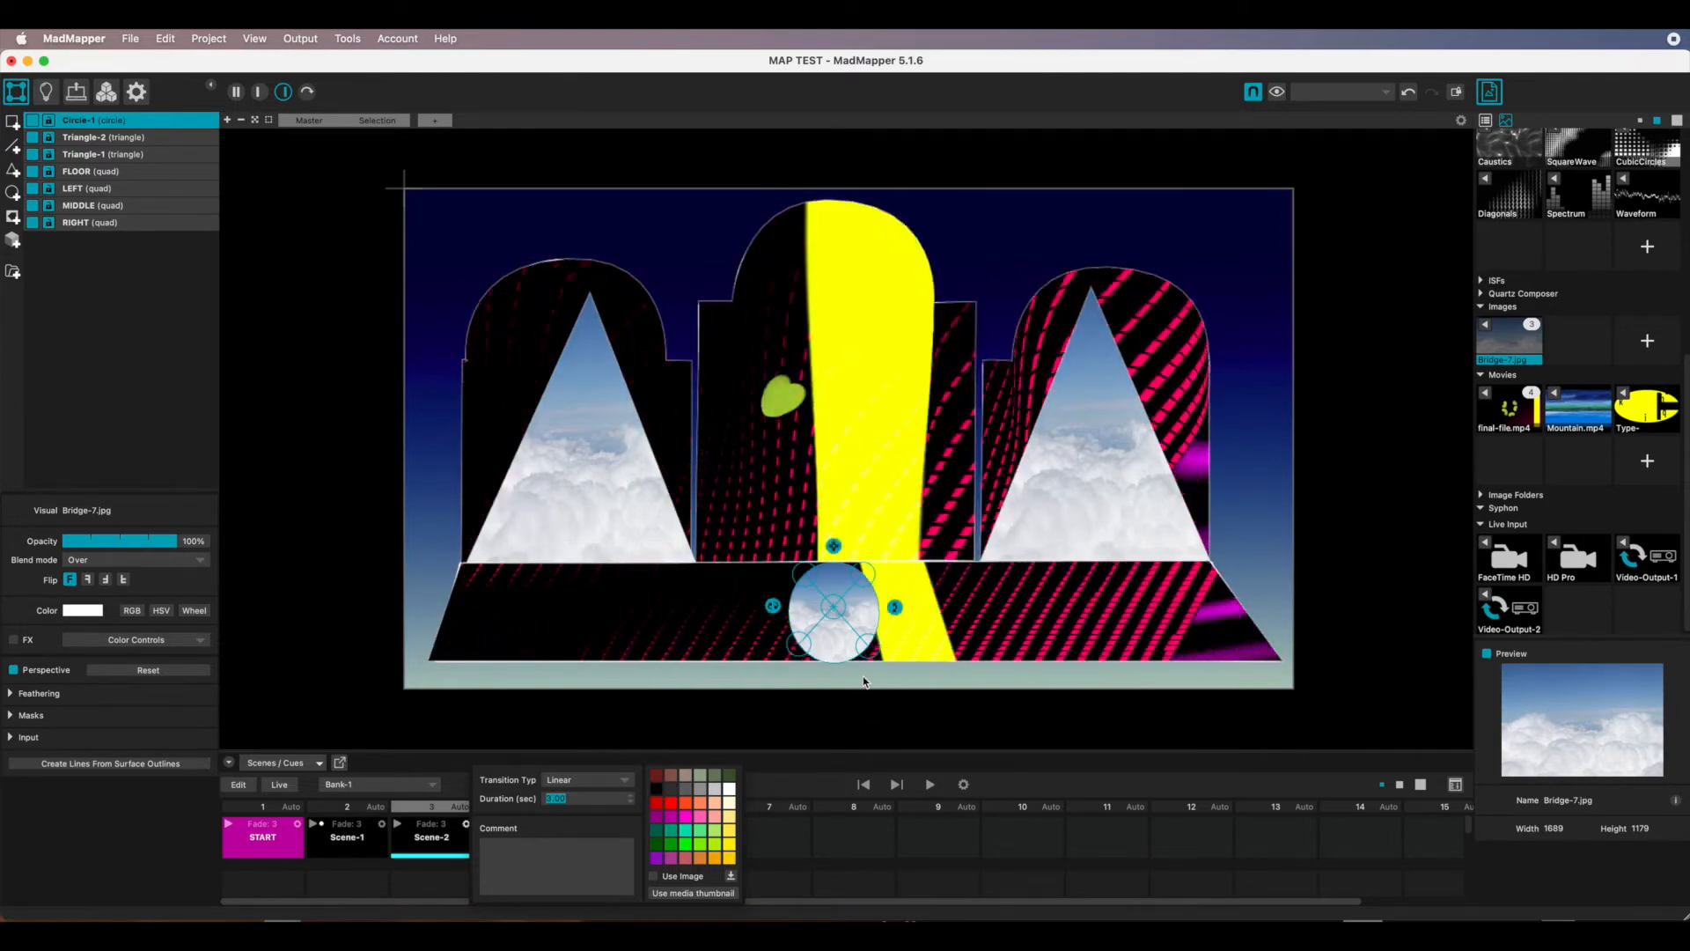
pyautogui.click(1355, 545)
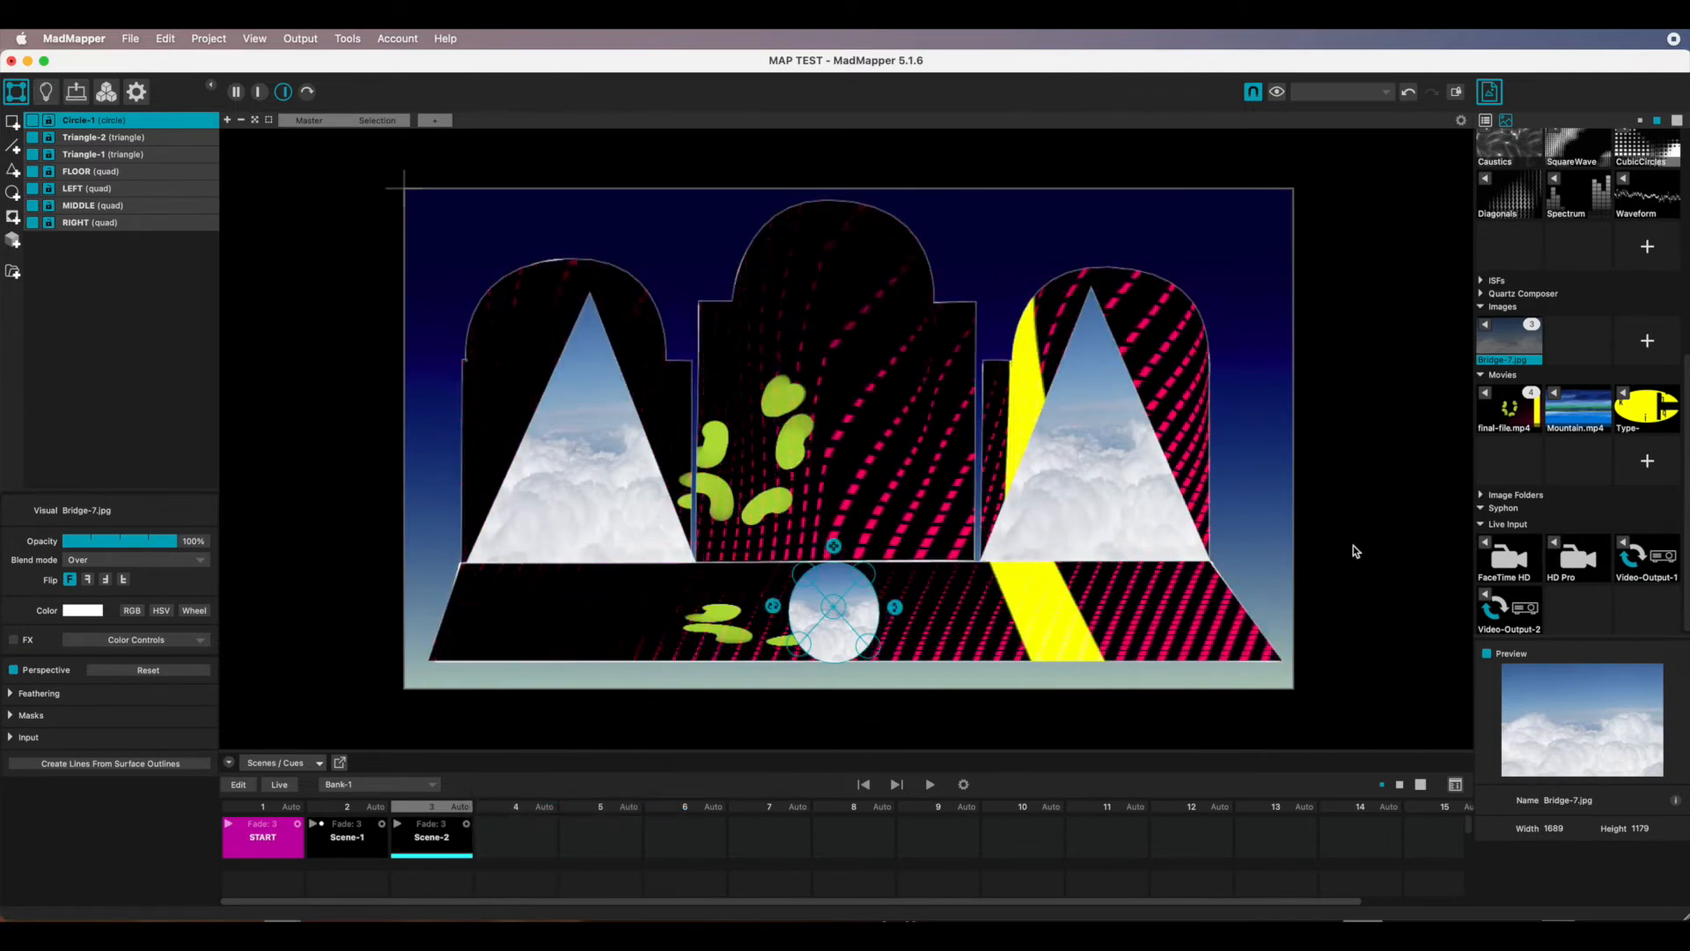
# Play START, Scene-1 and Scene-2 in turn to check the transitions between all three scenes.
pyautogui.click(228, 826)
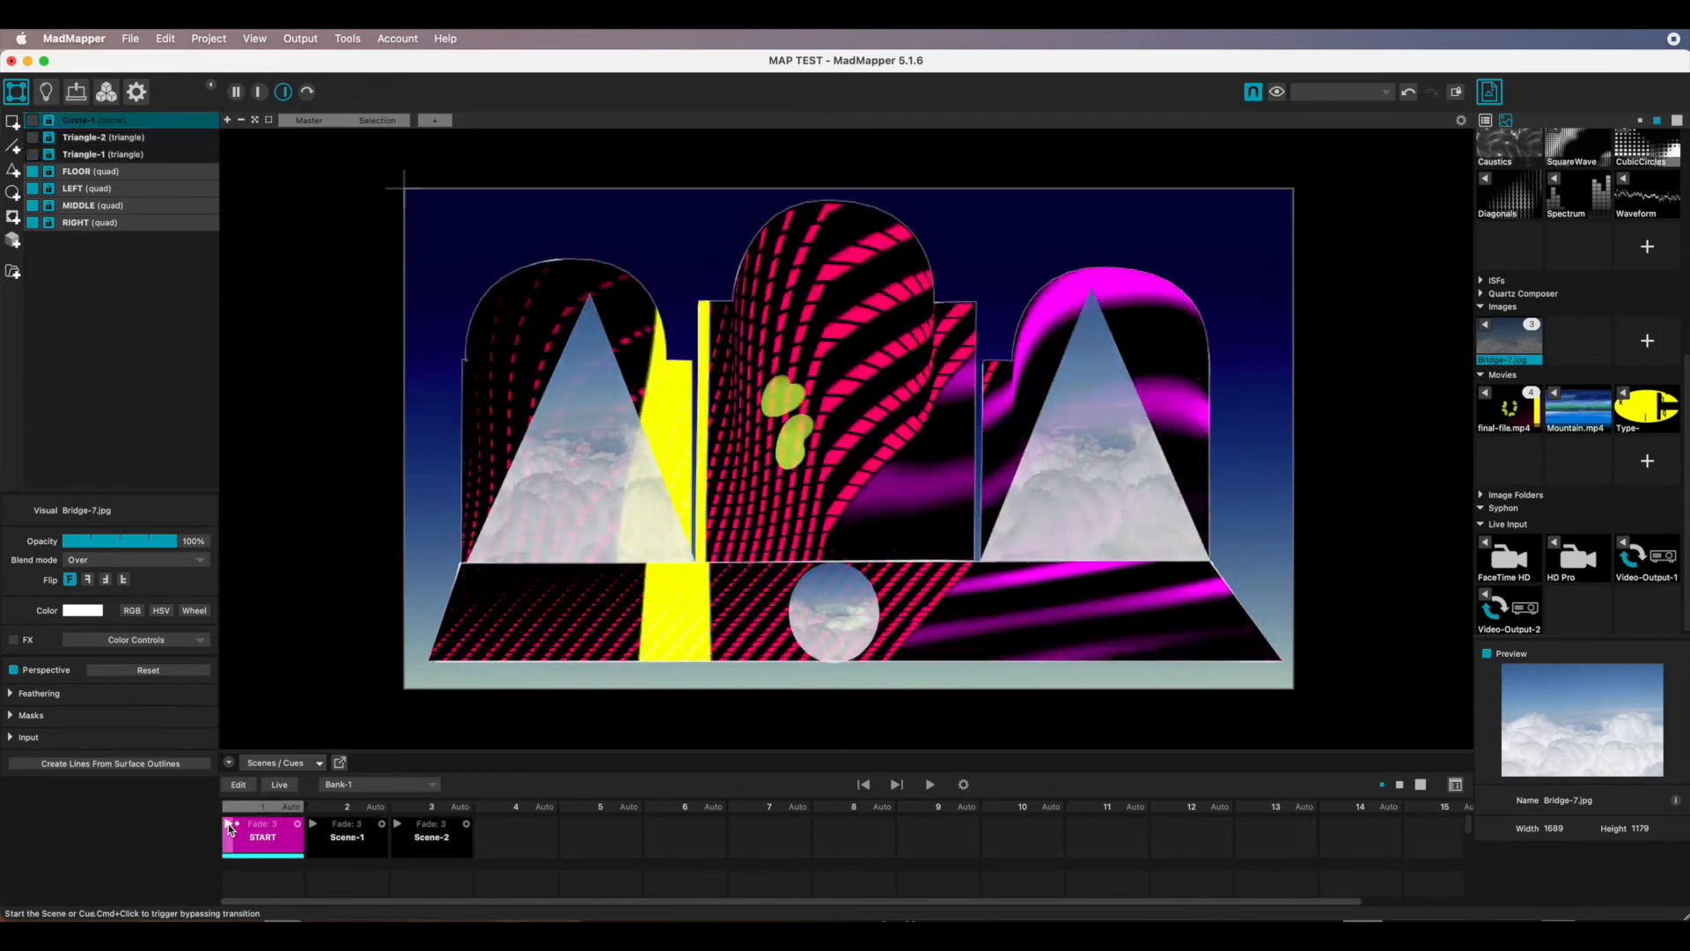
pyautogui.click(313, 825)
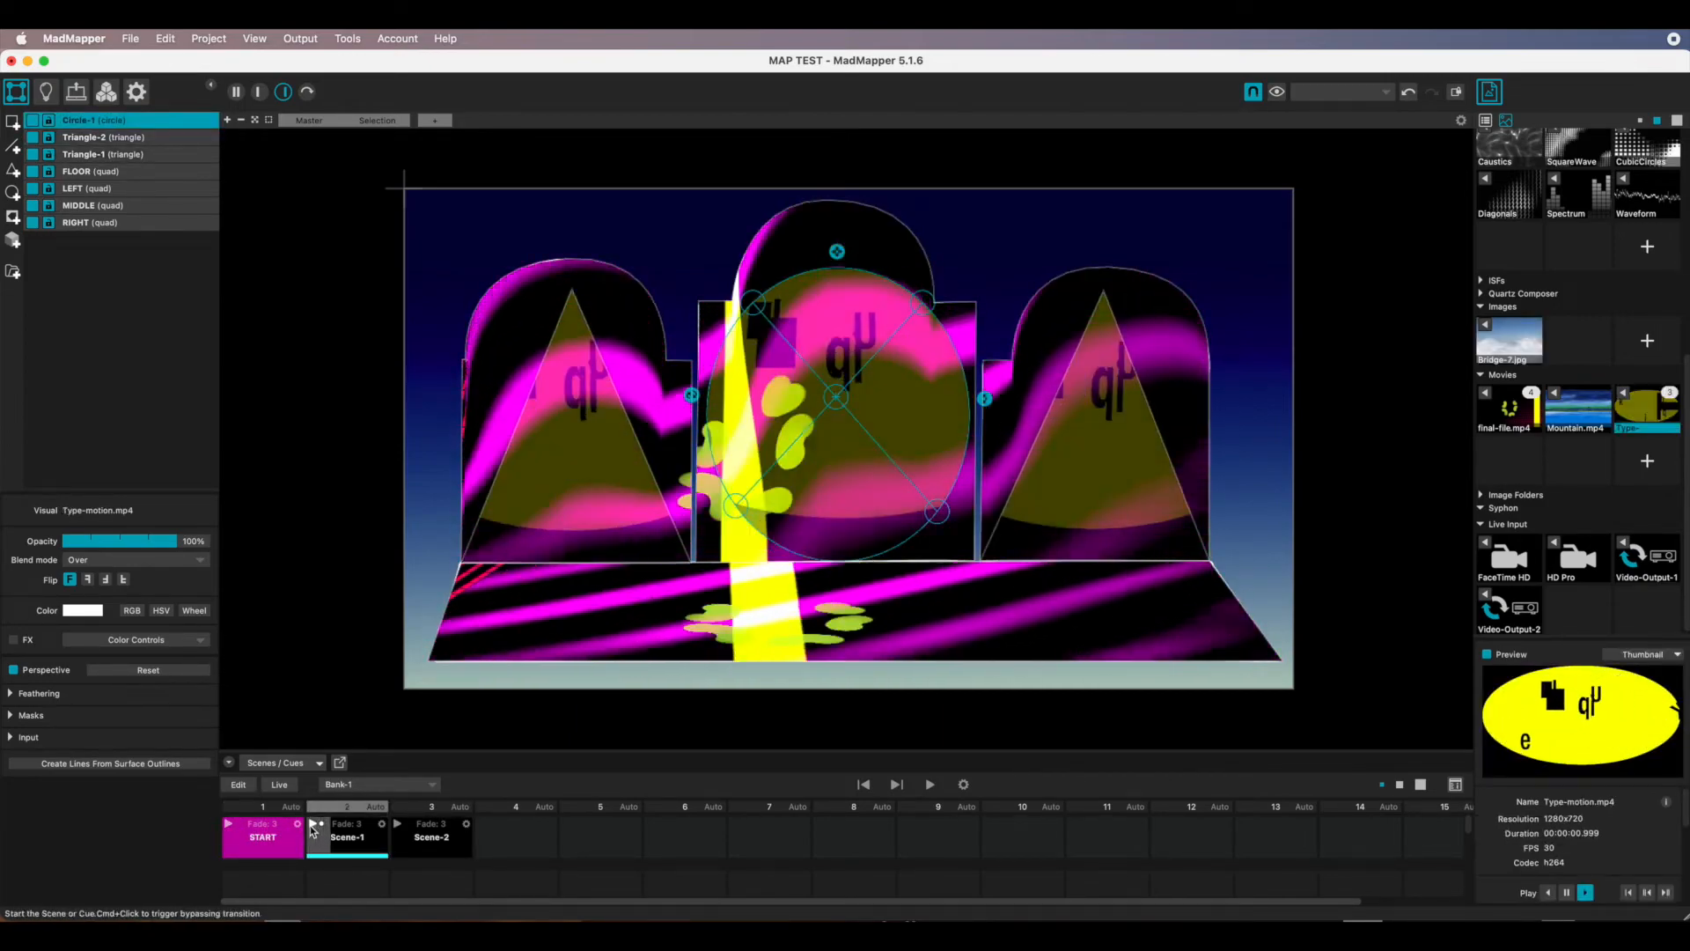
pyautogui.click(399, 826)
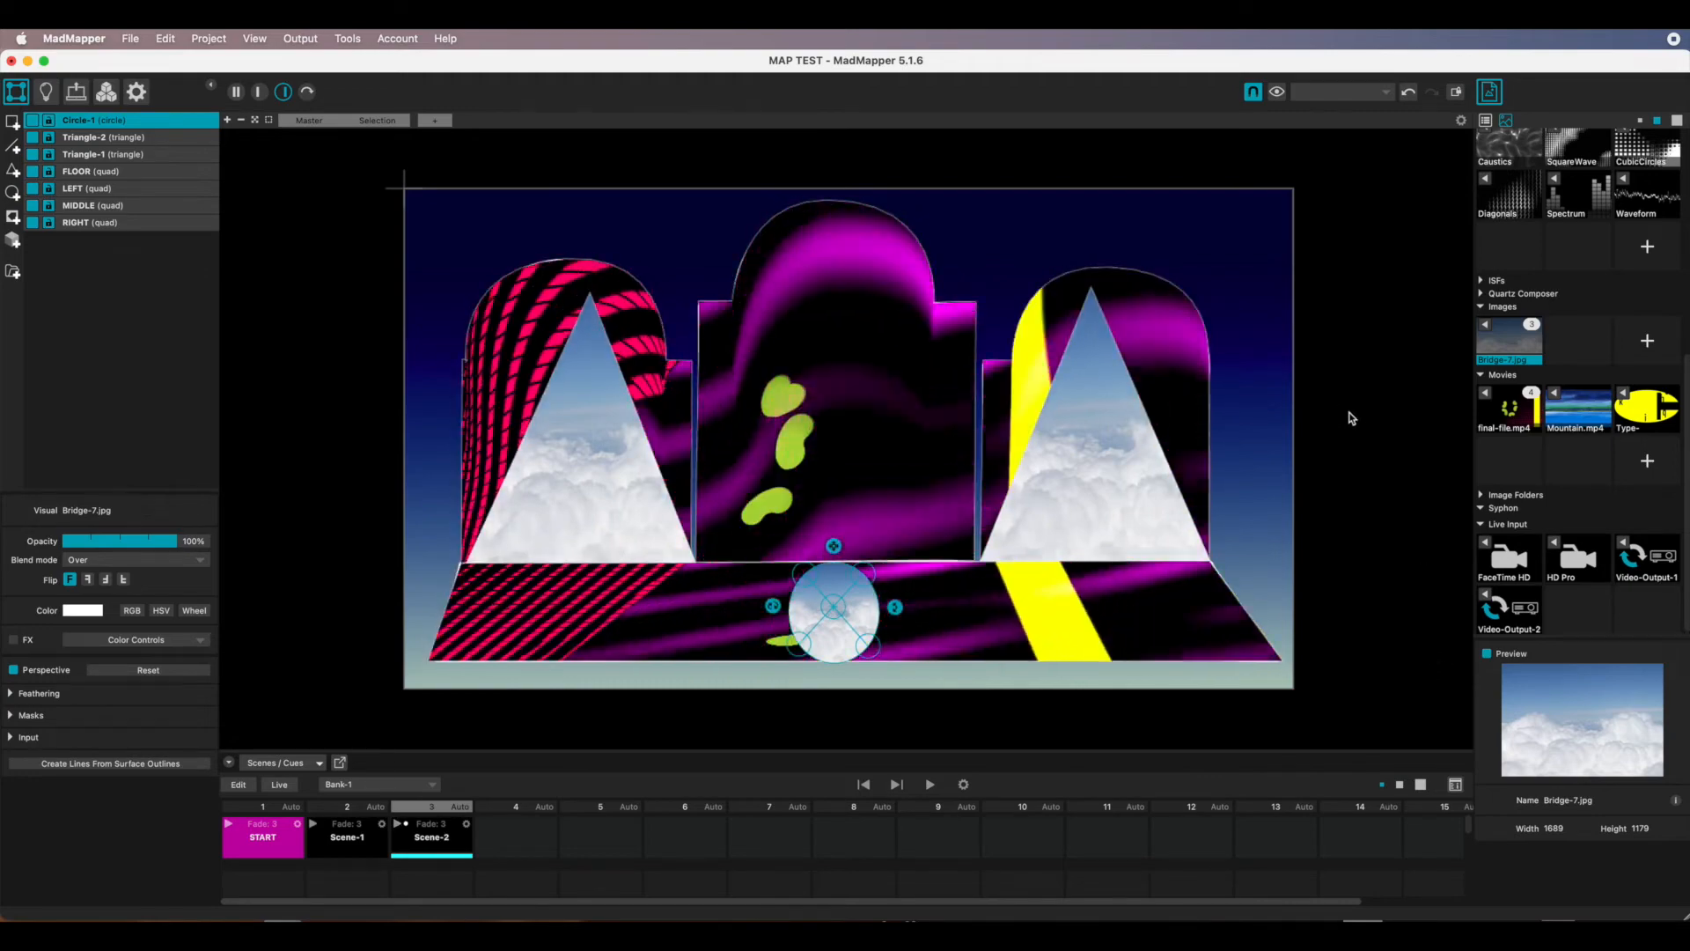
# Deselect the circle surface and save the project.
pyautogui.click(1345, 439)
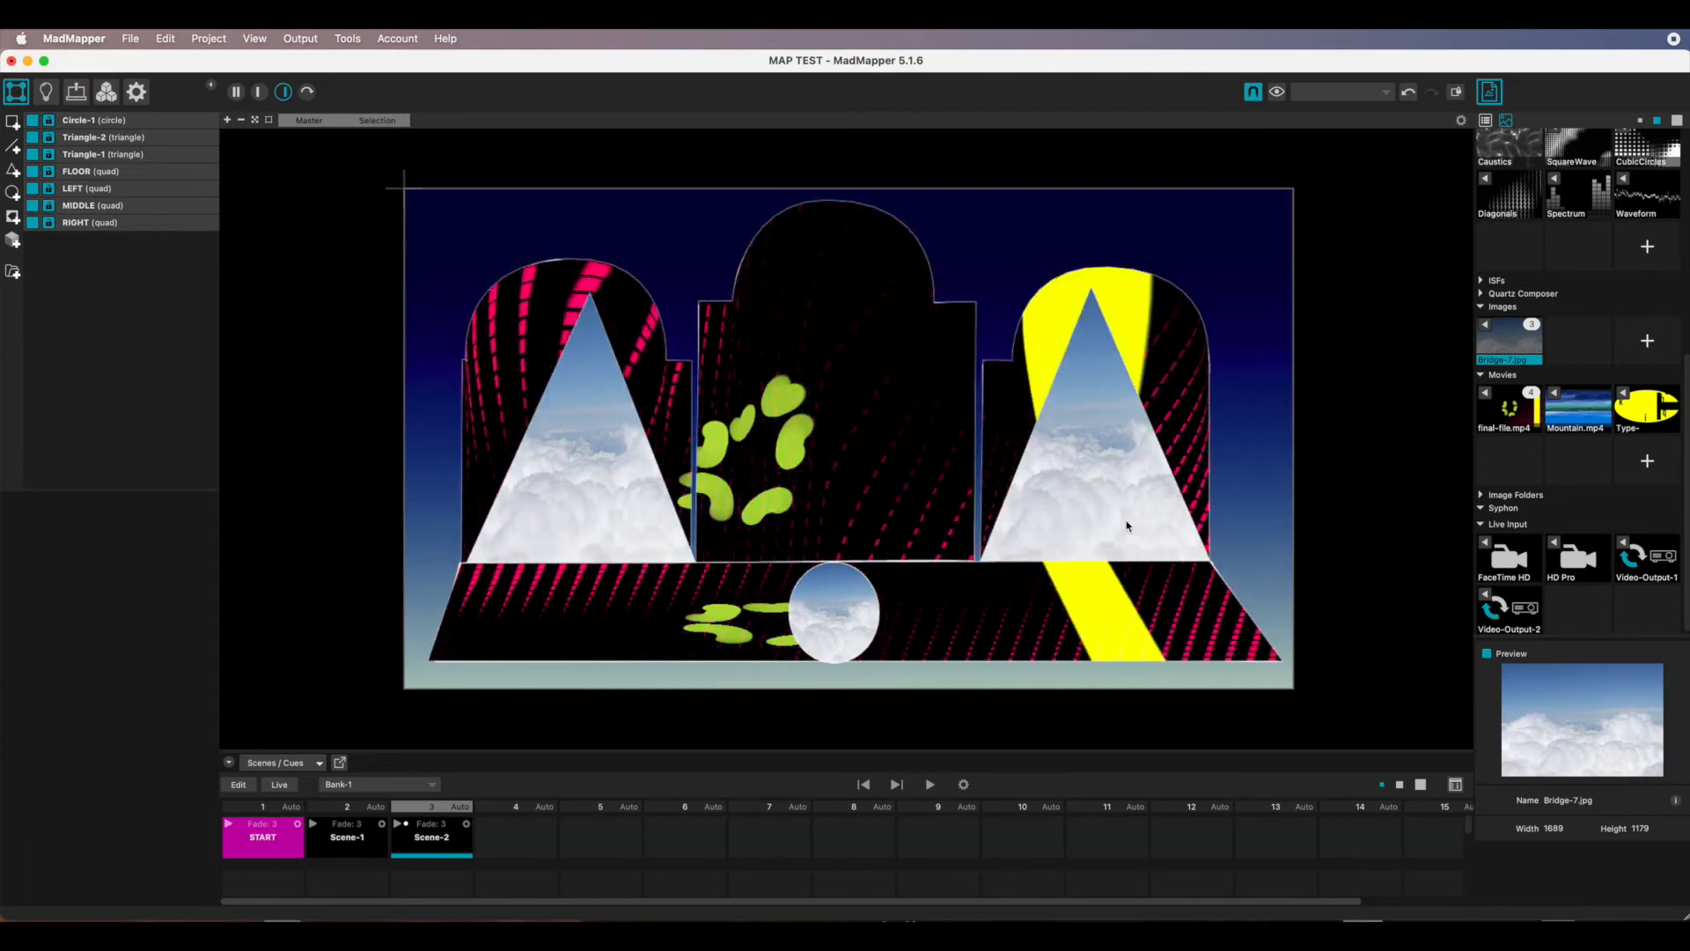
pyautogui.click(130, 37)
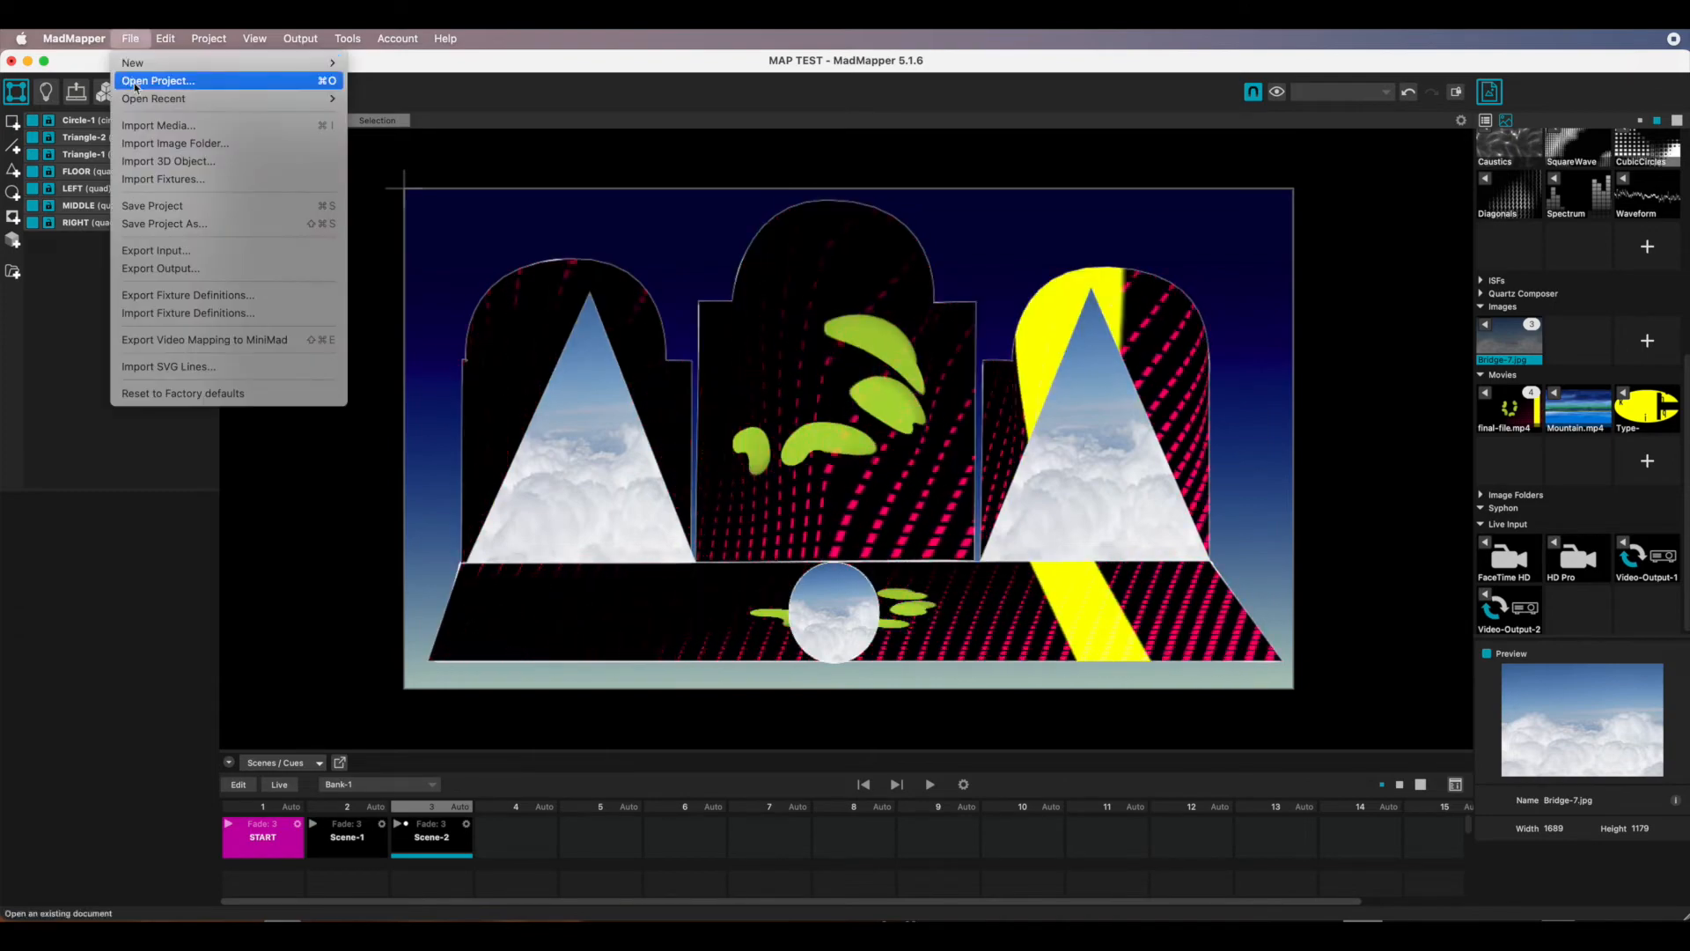
pyautogui.click(155, 206)
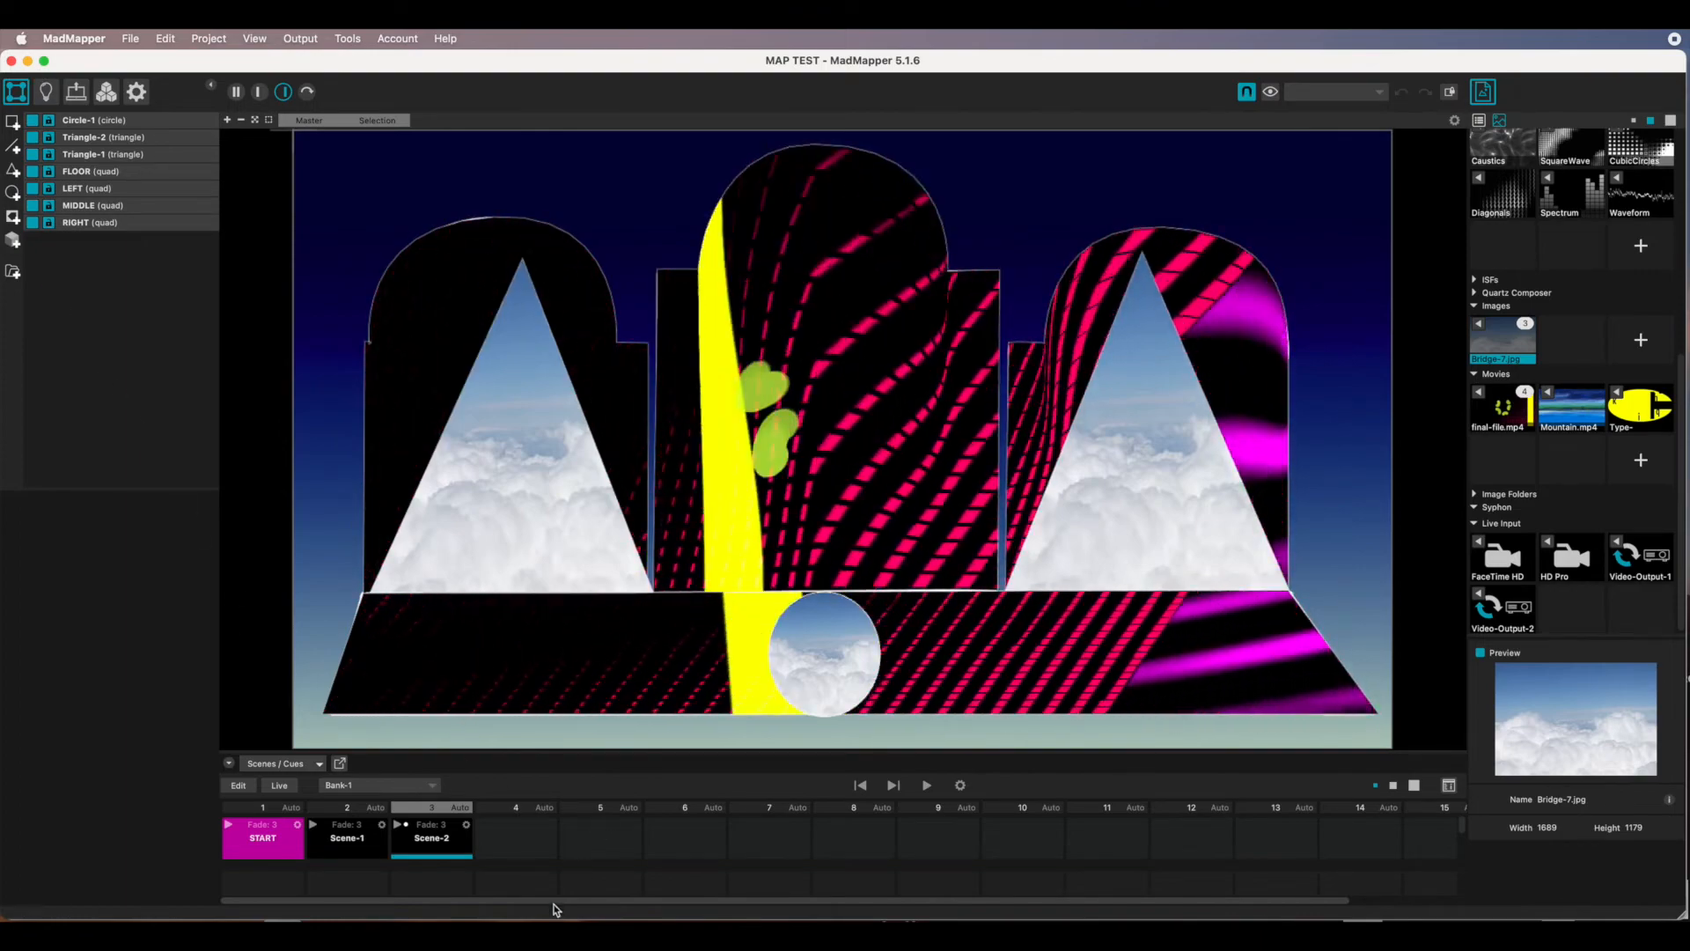
# Hide the circle and both triangle surfaces, and assign Bridge-7.jpg to the FLOOR surface.
pyautogui.click(32, 121)
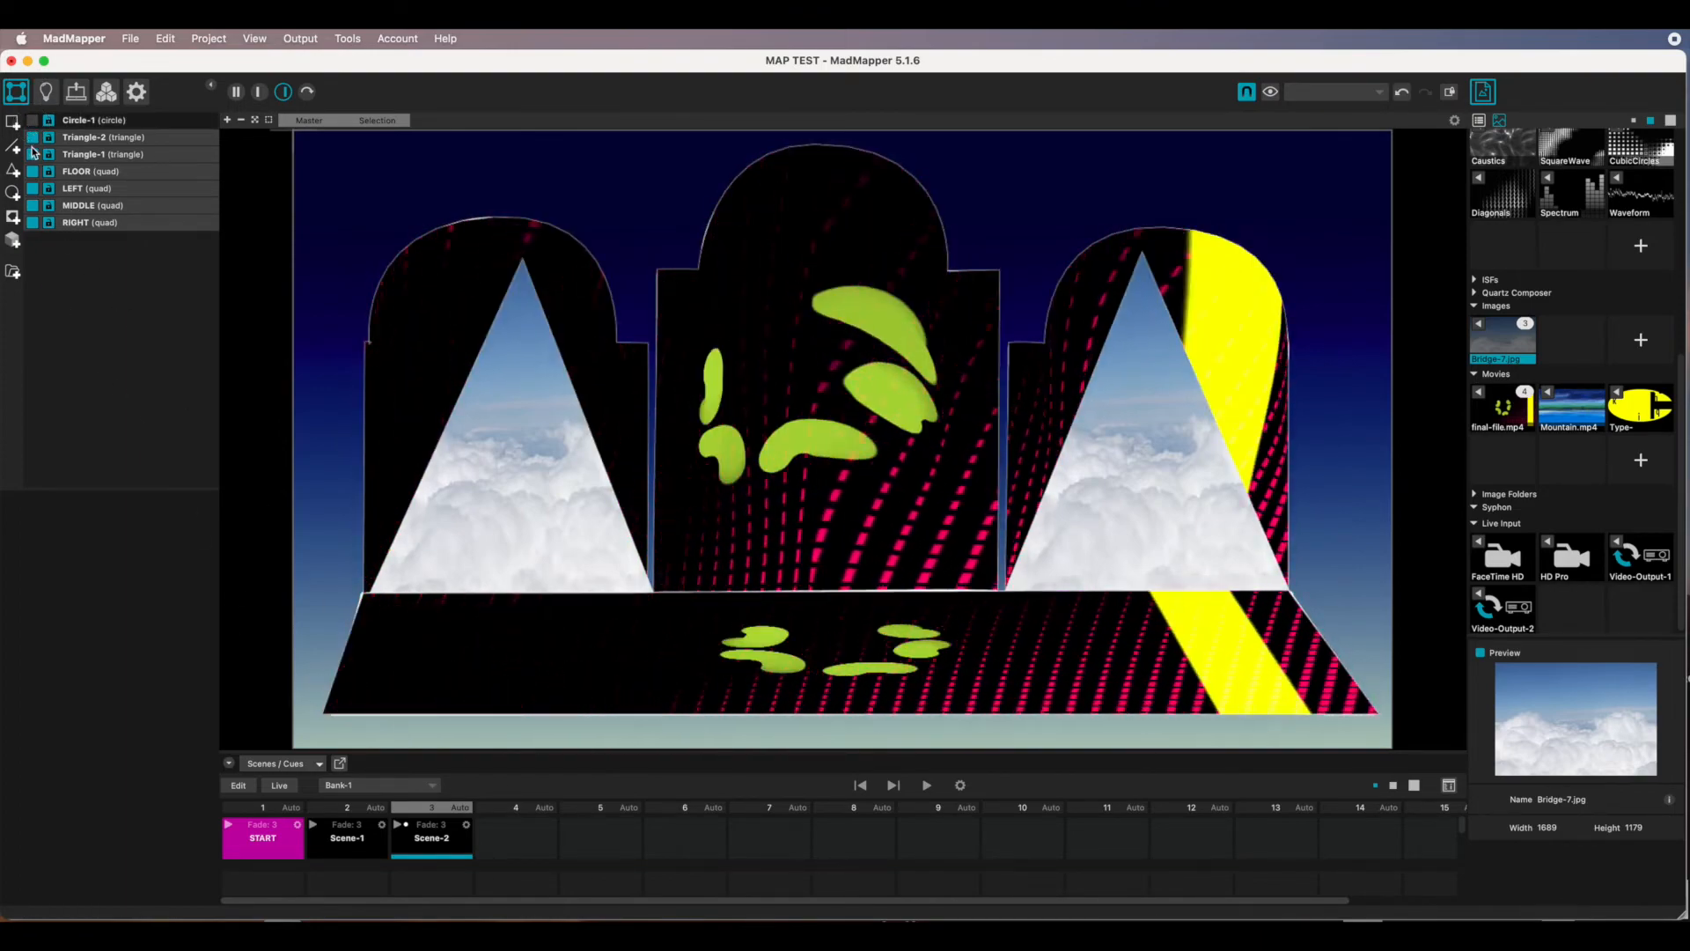
pyautogui.click(33, 143)
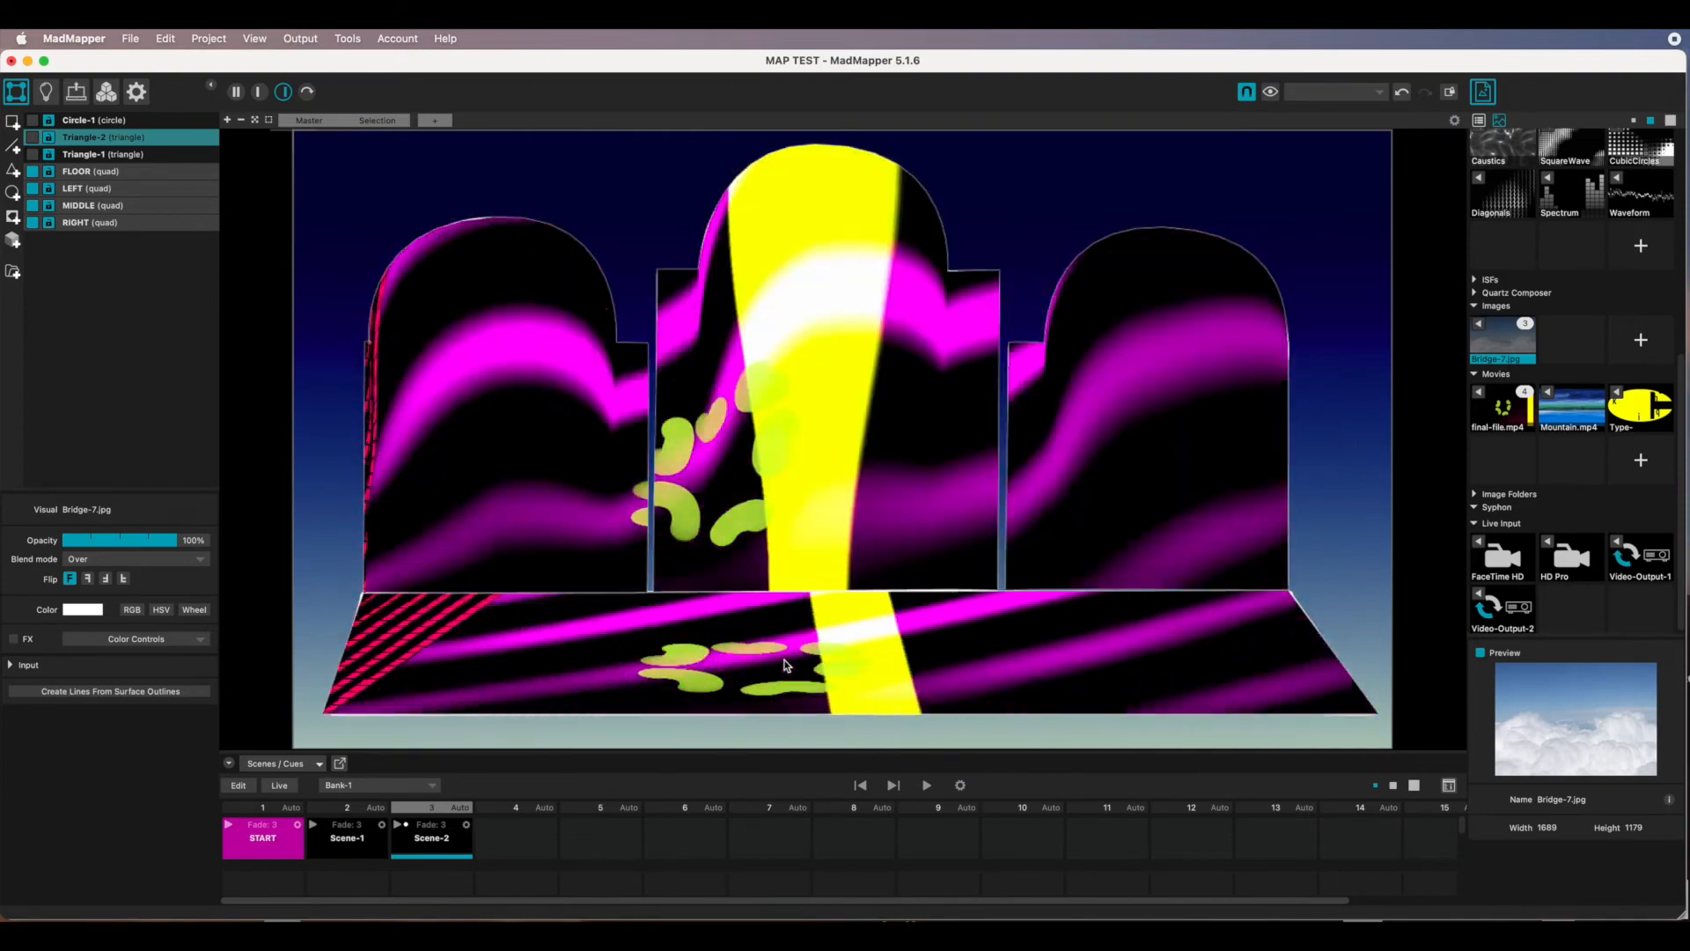
pyautogui.click(785, 656)
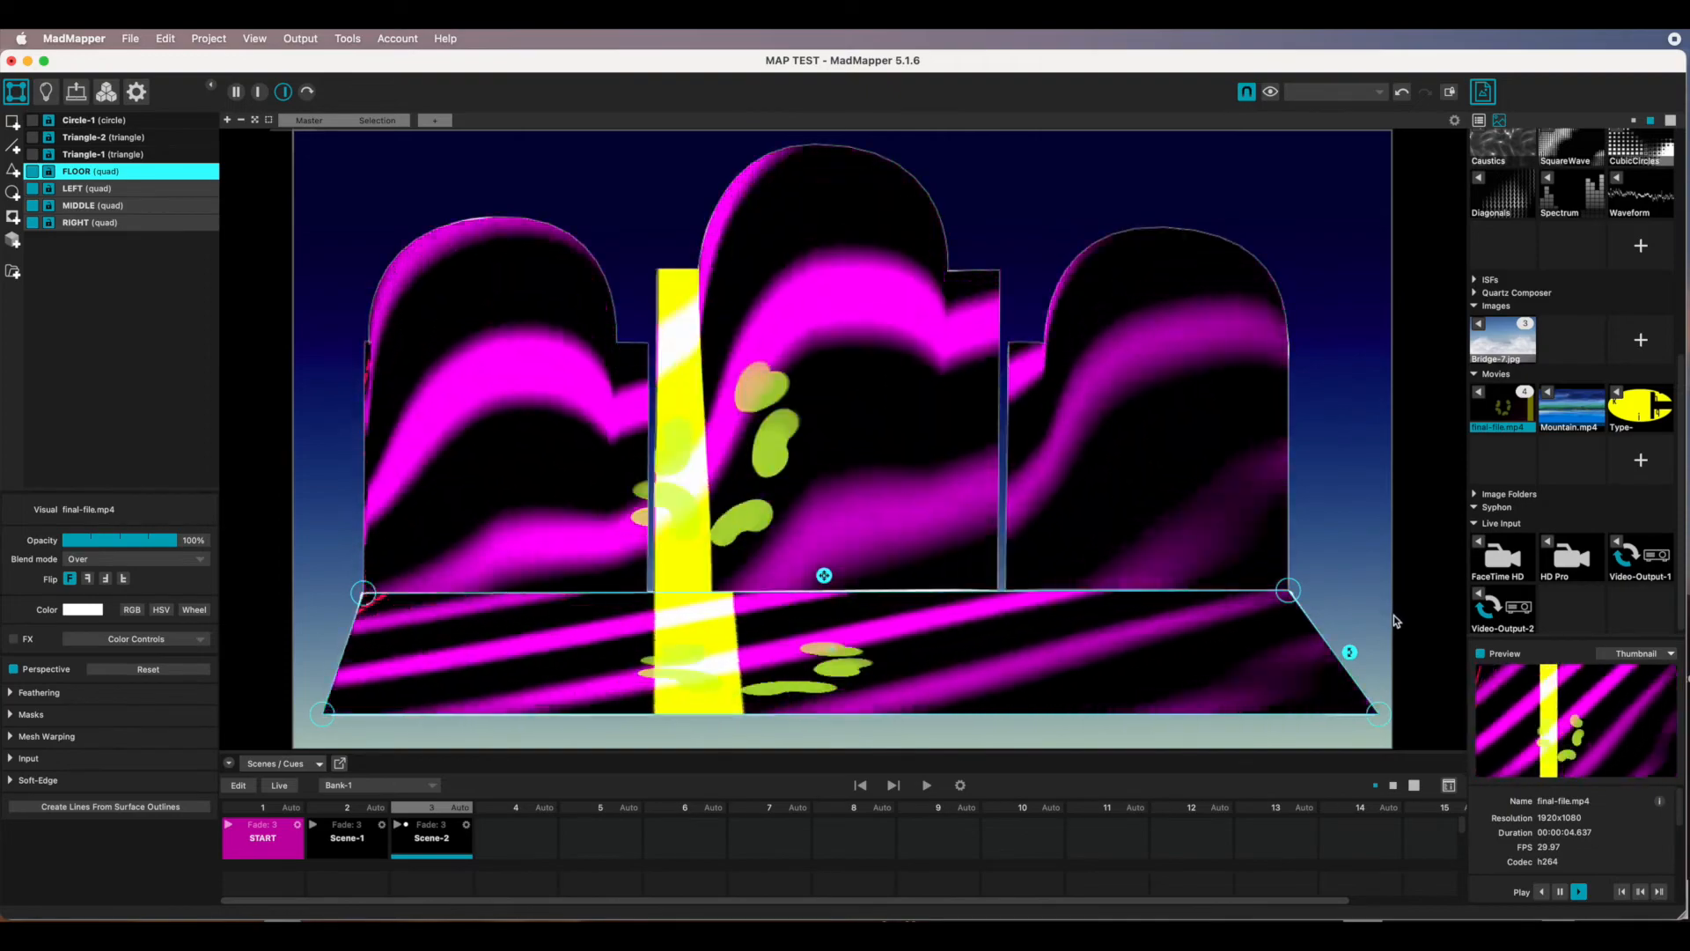
pyautogui.click(1500, 340)
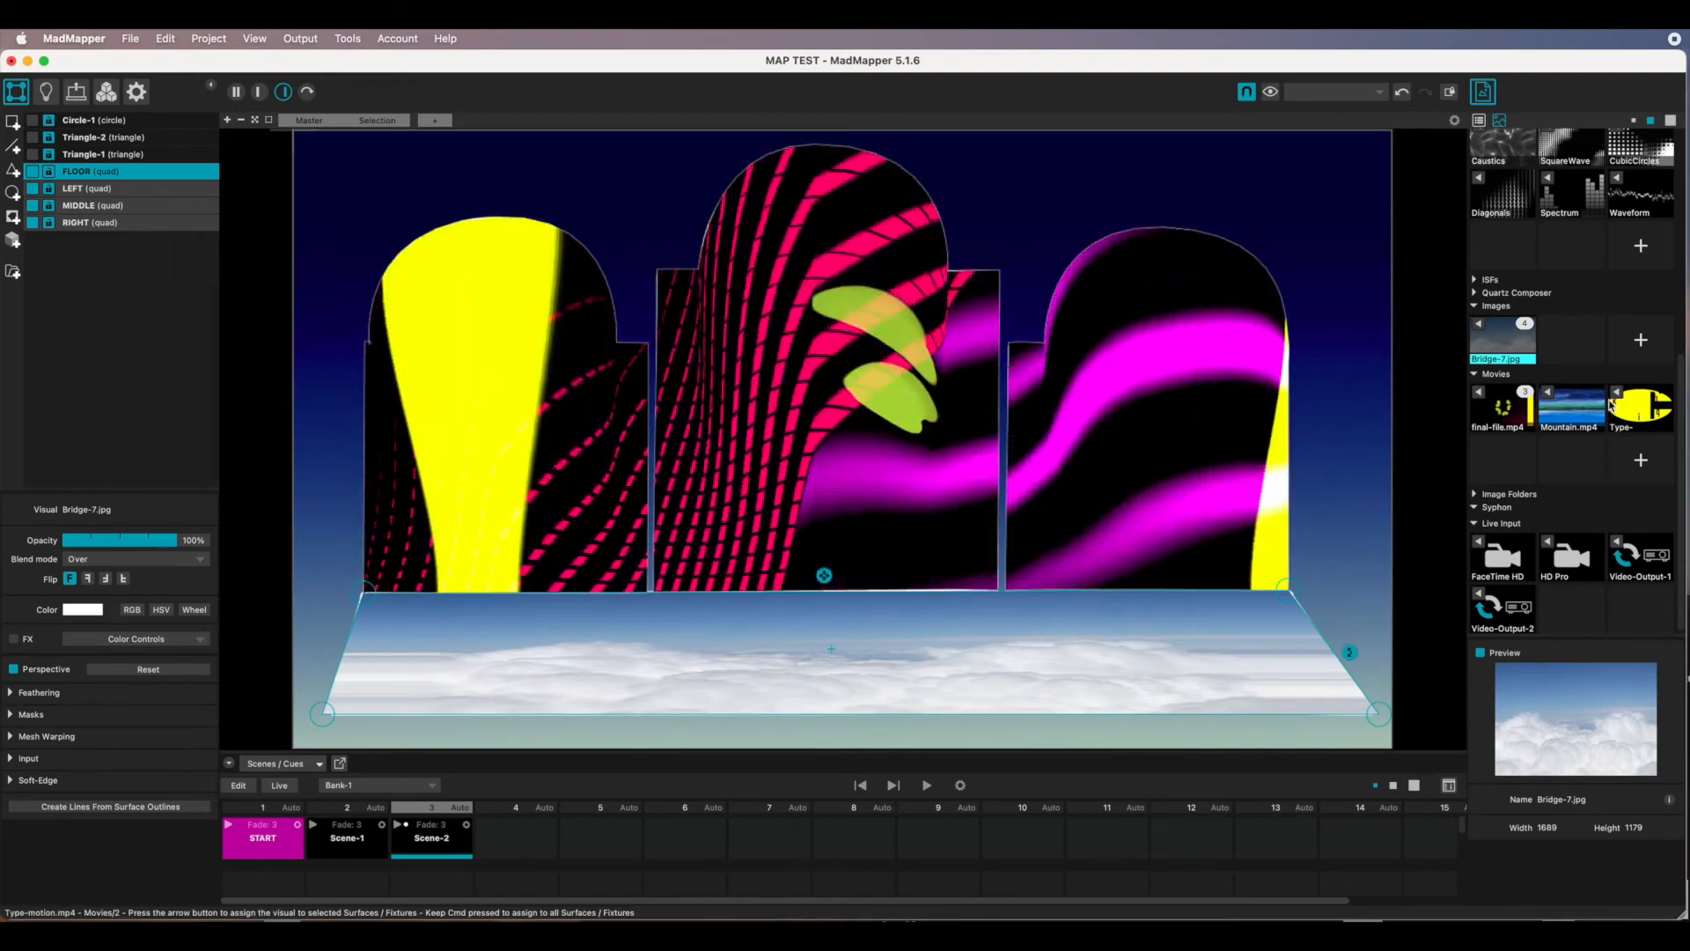
# Assign Mountain.mp4 to the LEFT, MIDDLE and RIGHT surfaces together, and open the mesh warping settings of LEFT.
pyautogui.moveTo(331, 157); pyautogui.dragTo(1124, 464)
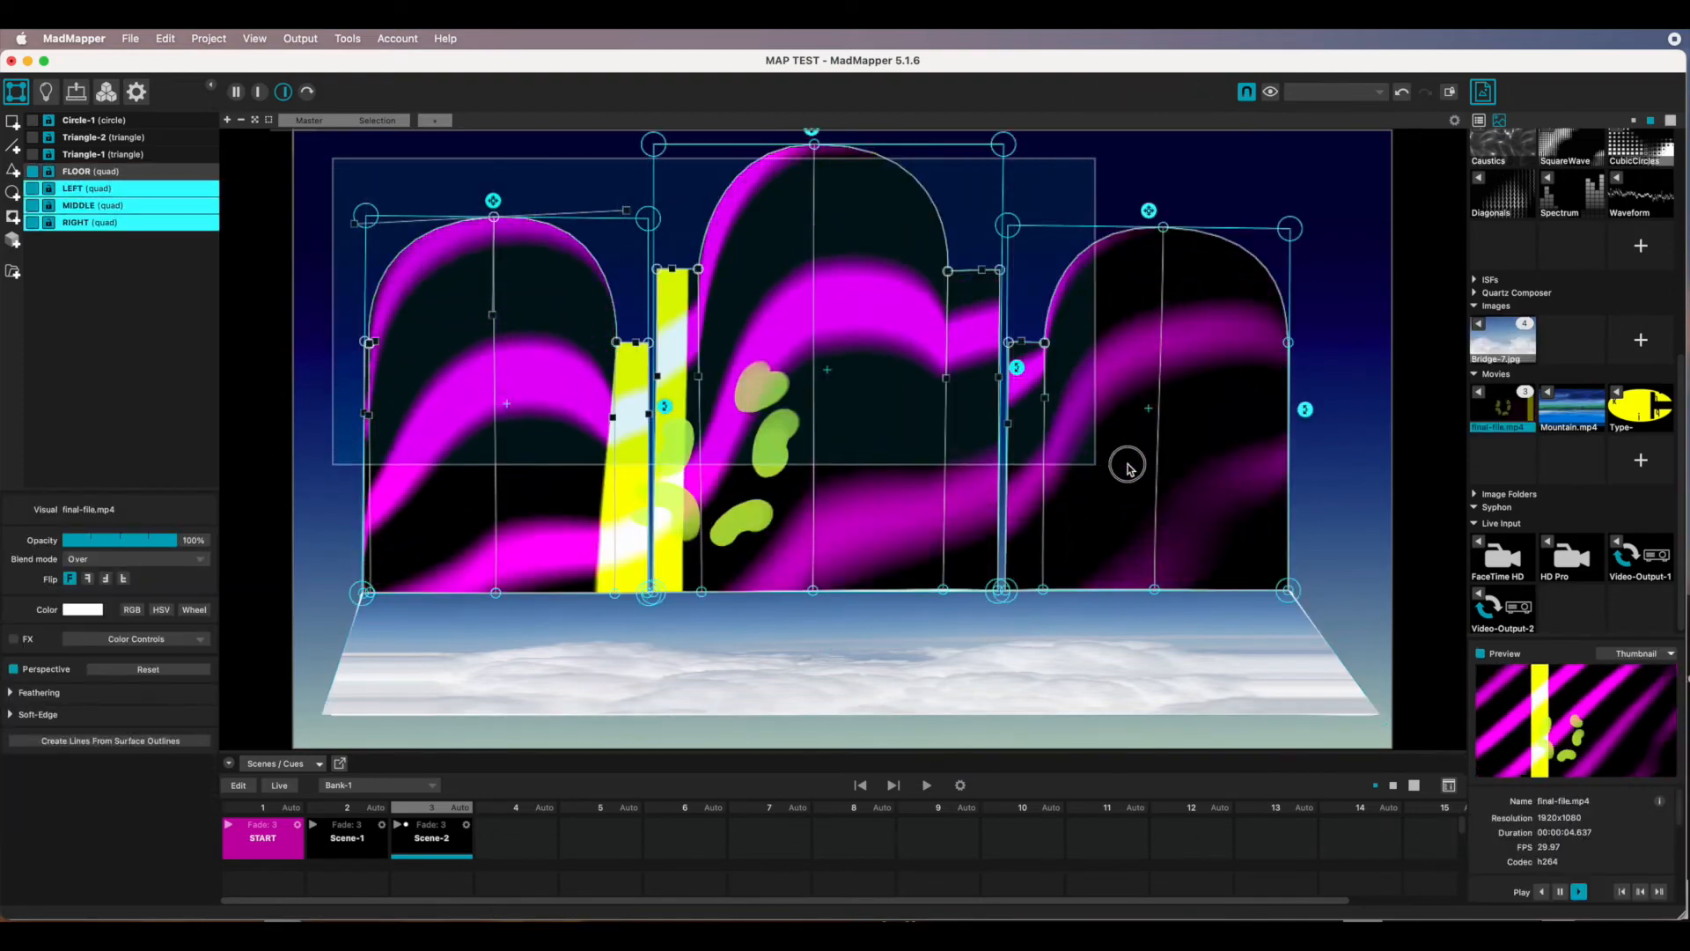
pyautogui.click(1576, 414)
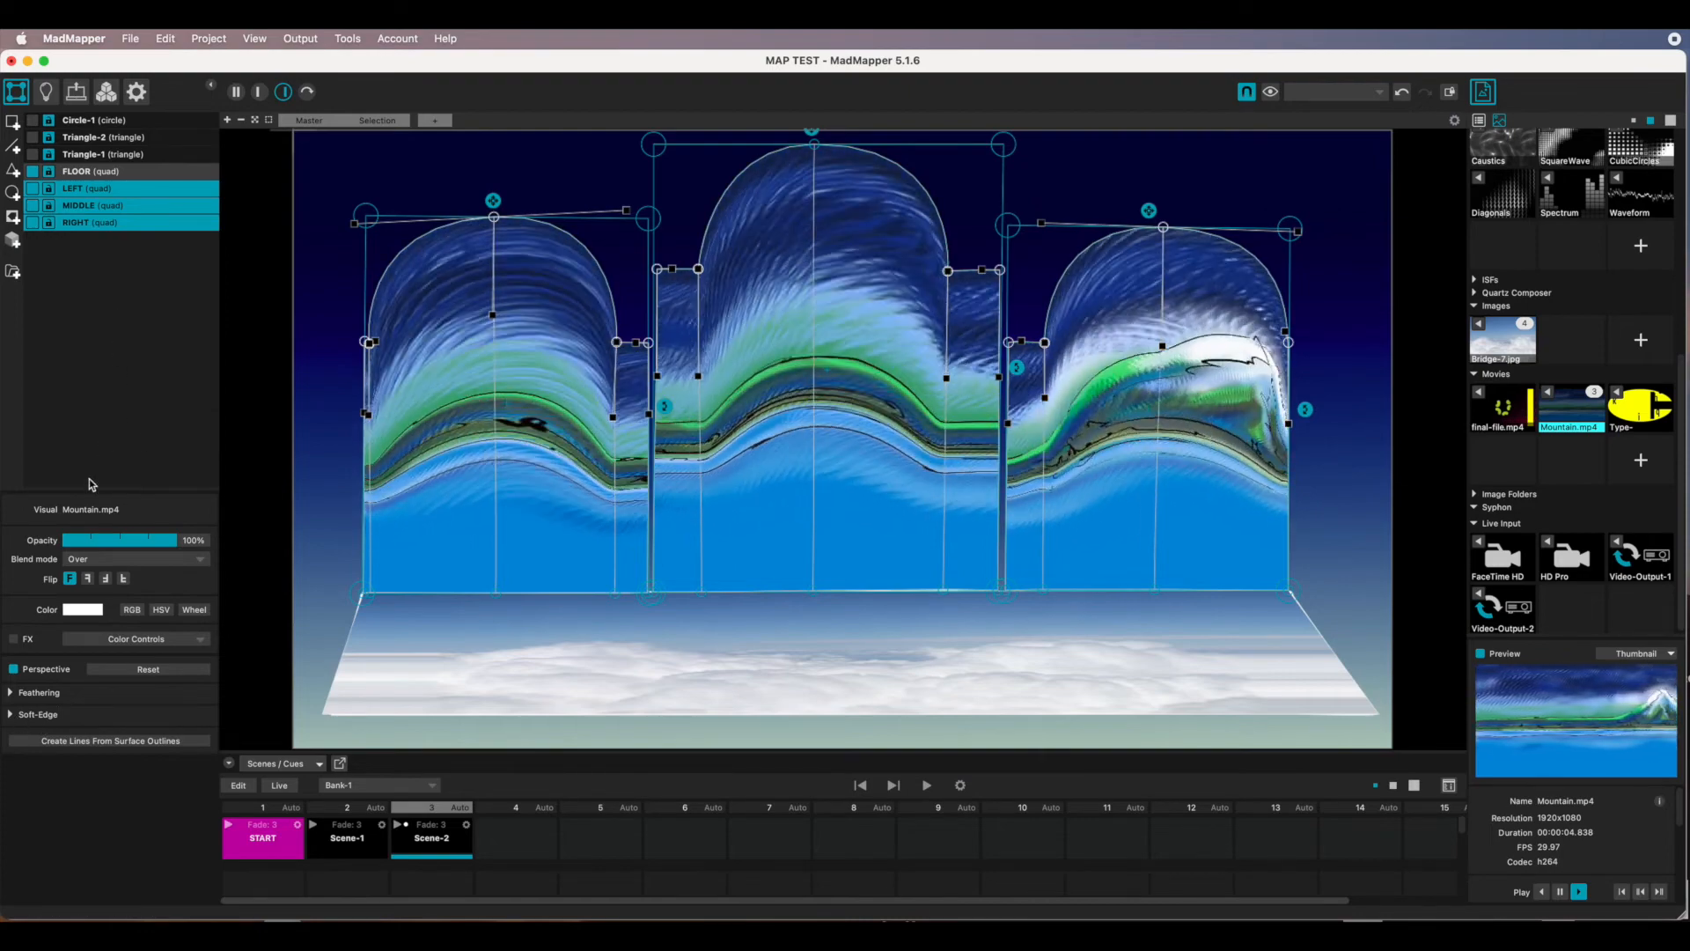
pyautogui.click(332, 328)
pyautogui.click(426, 309)
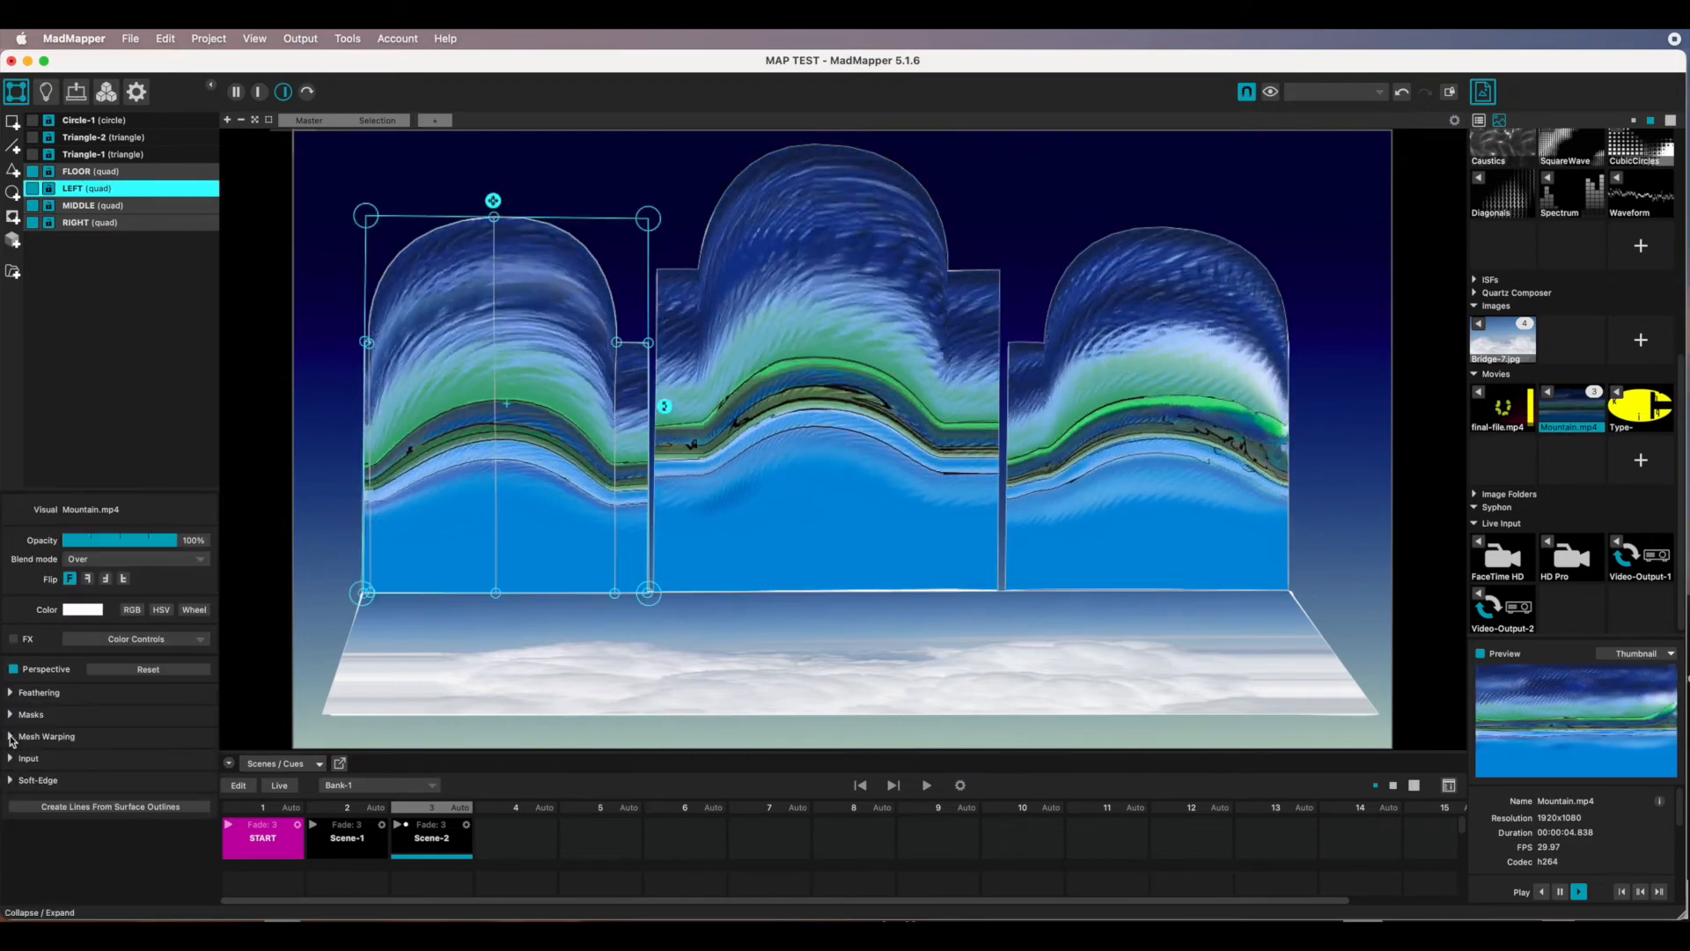
pyautogui.click(40, 736)
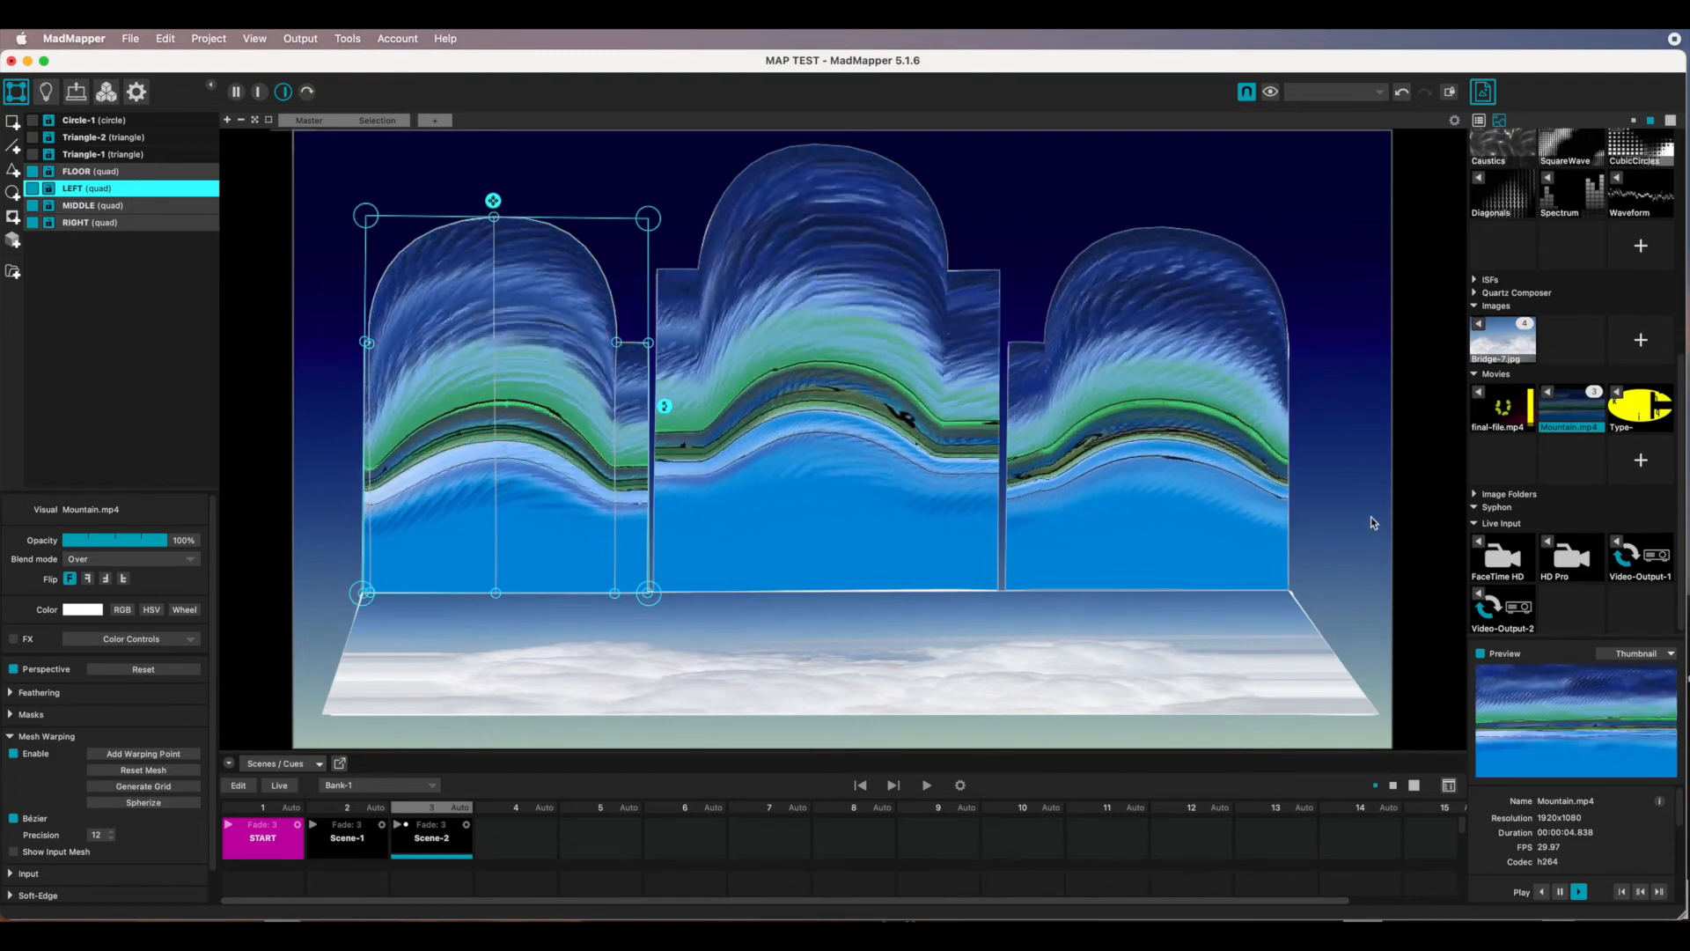
# Hide the LEFT, MIDDLE and RIGHT surfaces, keeping only FLOOR shown.
pyautogui.click(32, 171)
pyautogui.click(33, 188)
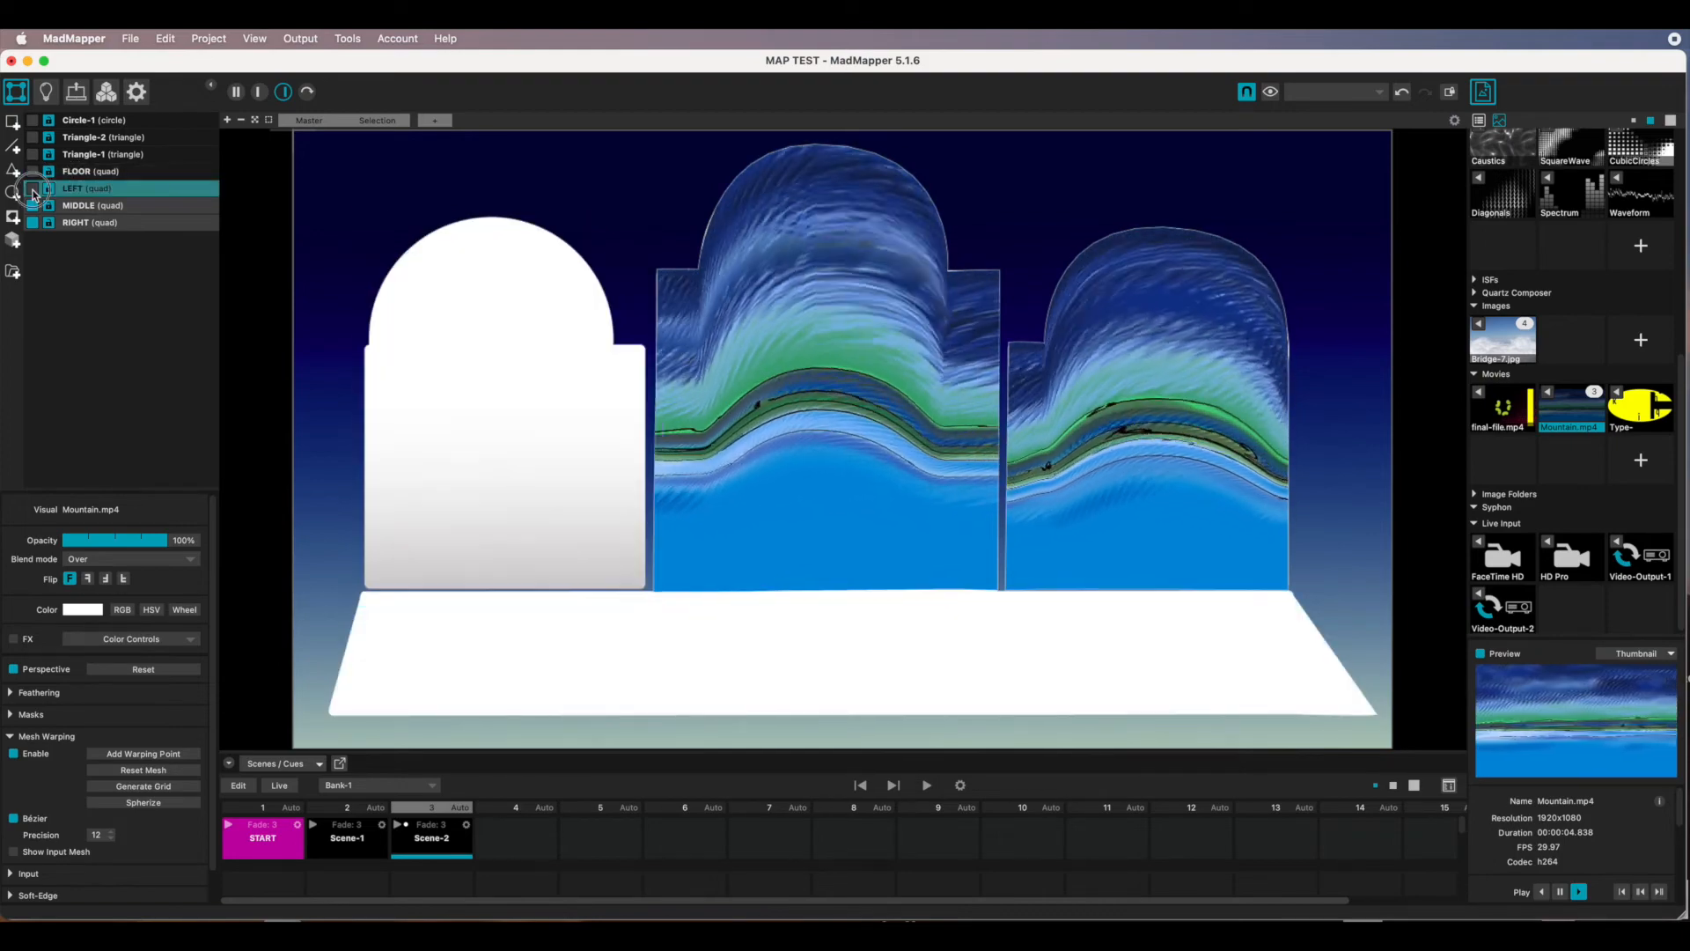
pyautogui.click(34, 206)
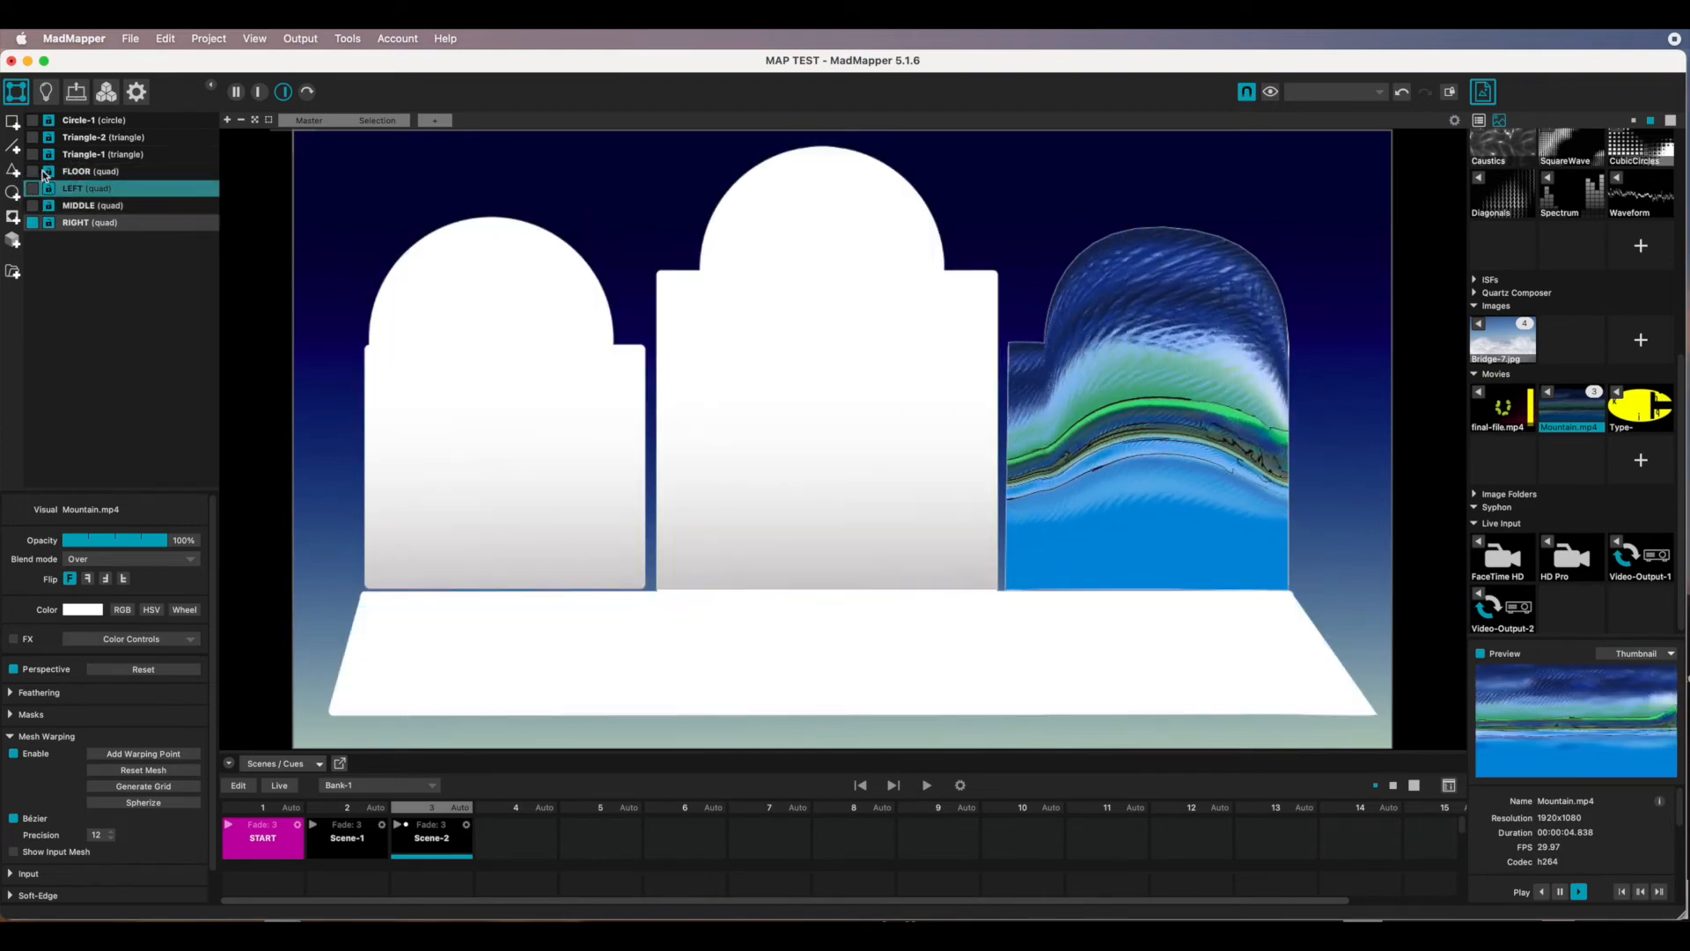
pyautogui.click(35, 173)
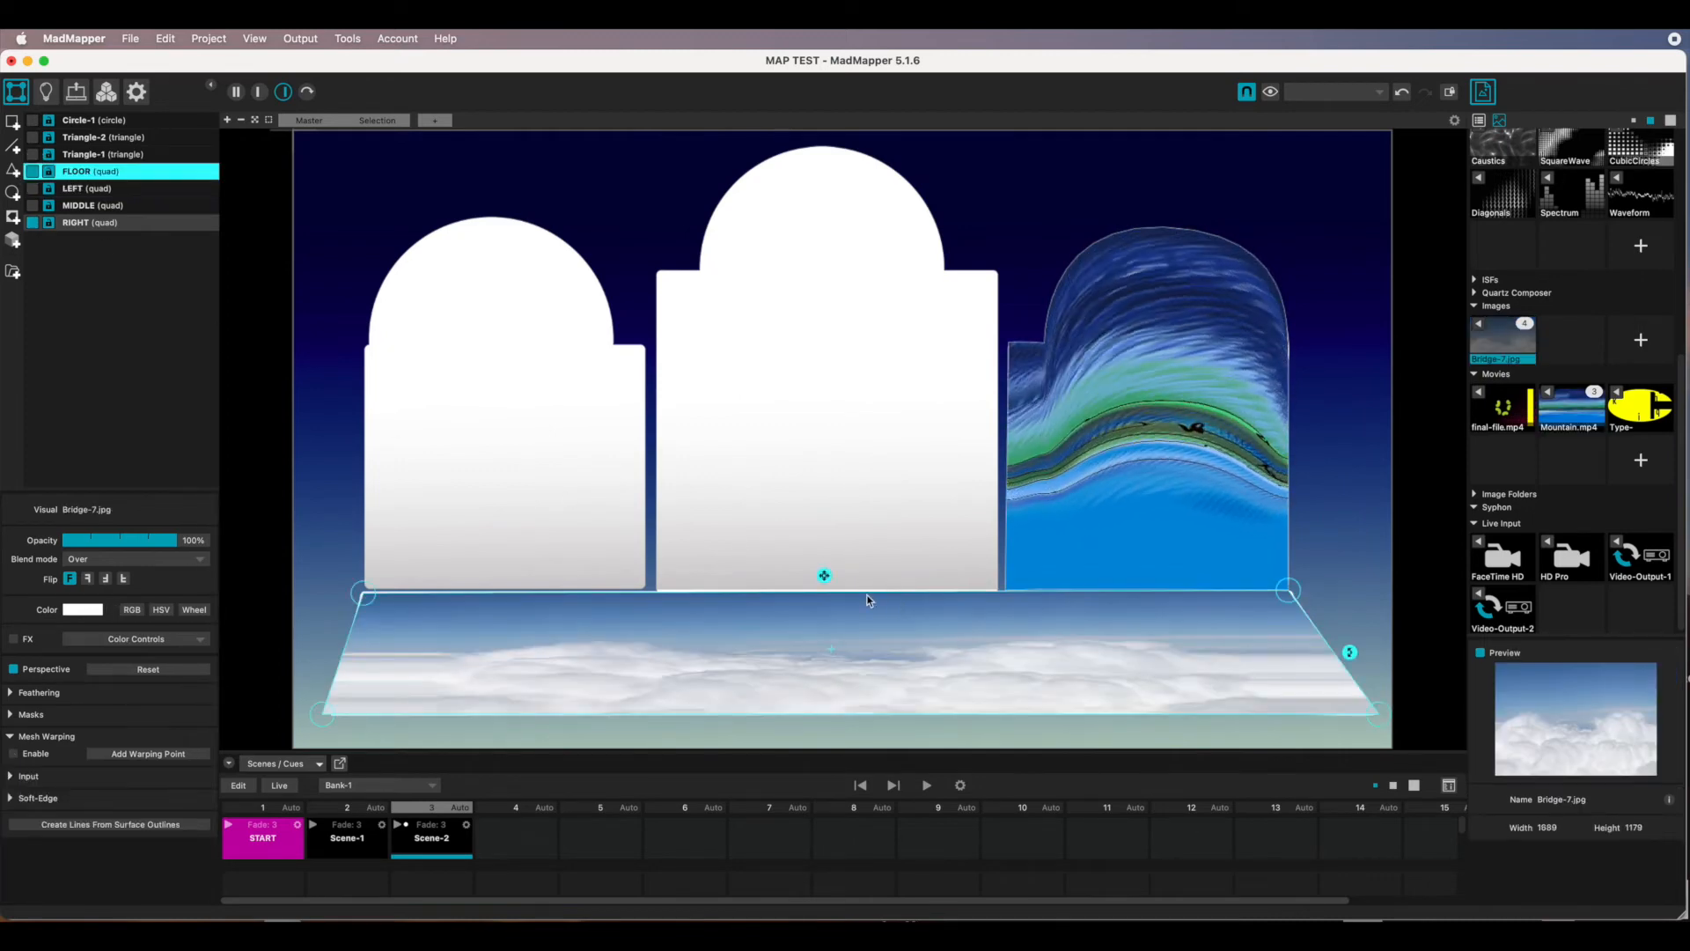
pyautogui.click(33, 224)
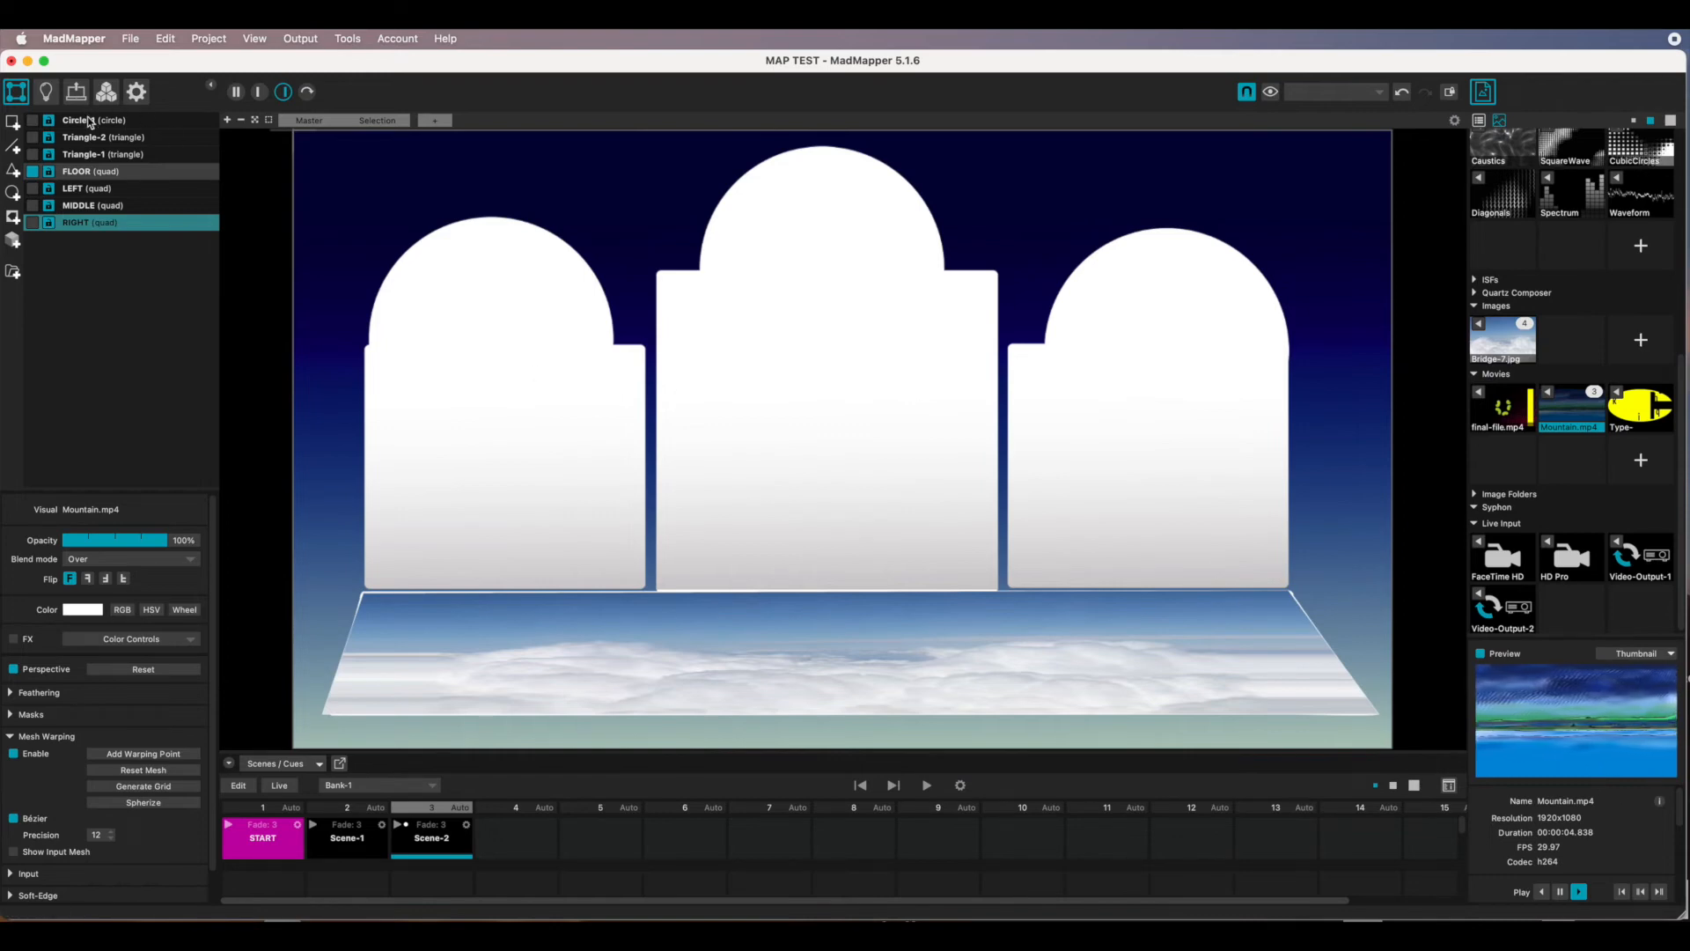
# Add a video quad showing Mountain.mp4 and name it mount.
pyautogui.click(13, 122)
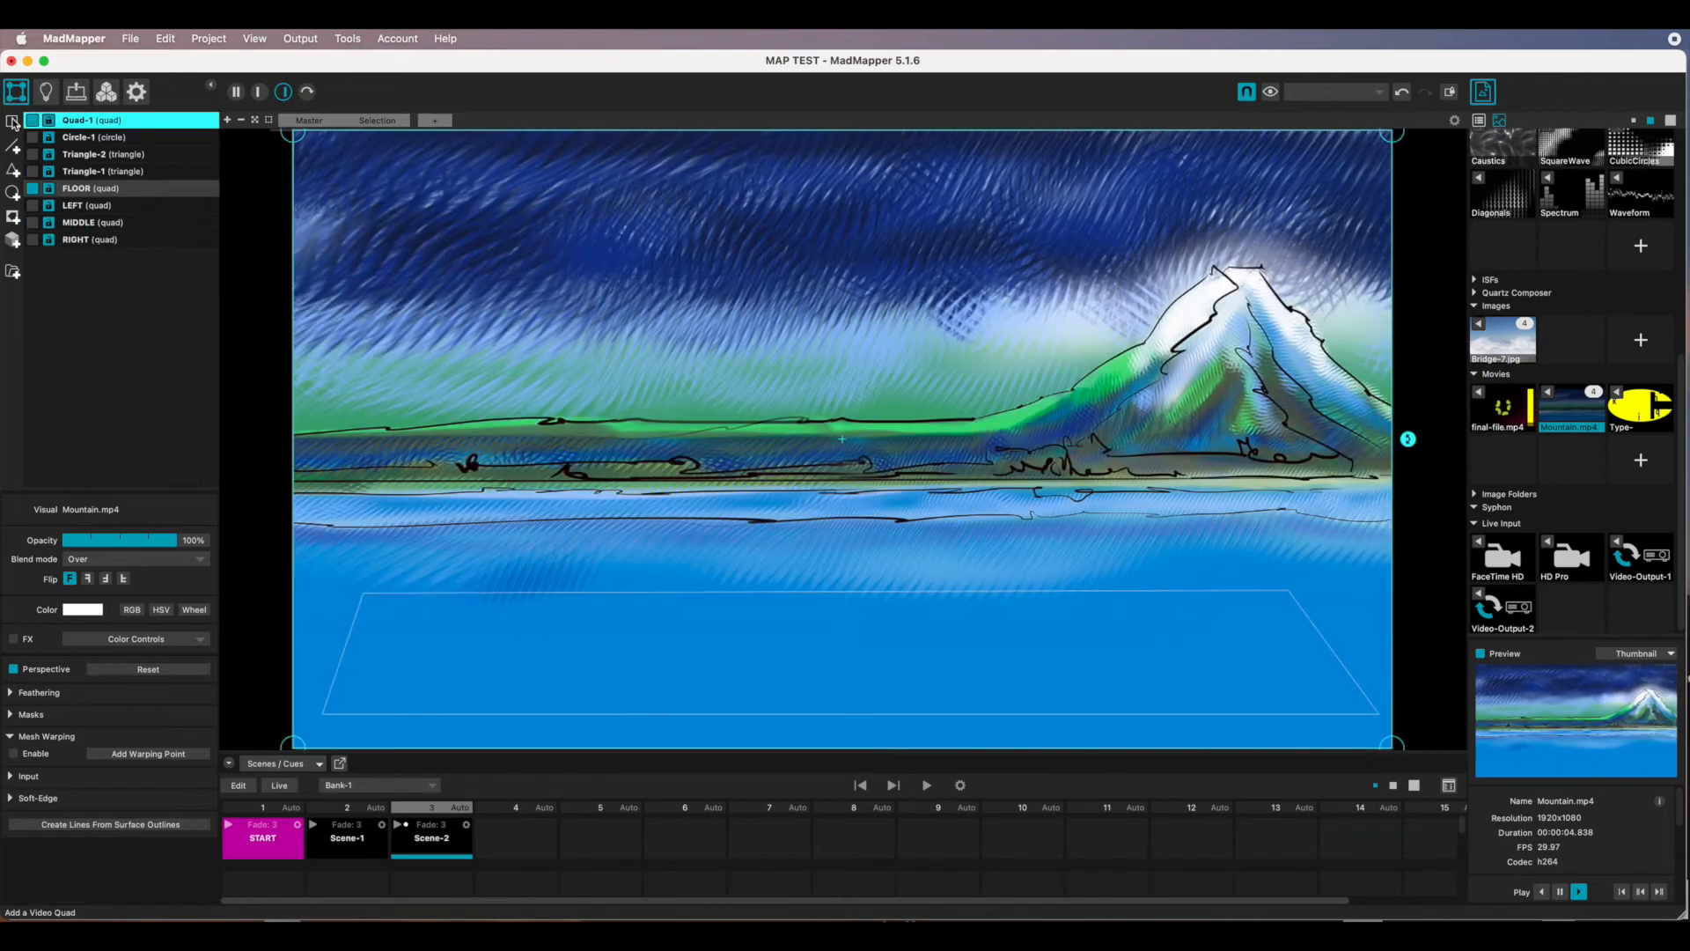
pyautogui.doubleClick(110, 121)
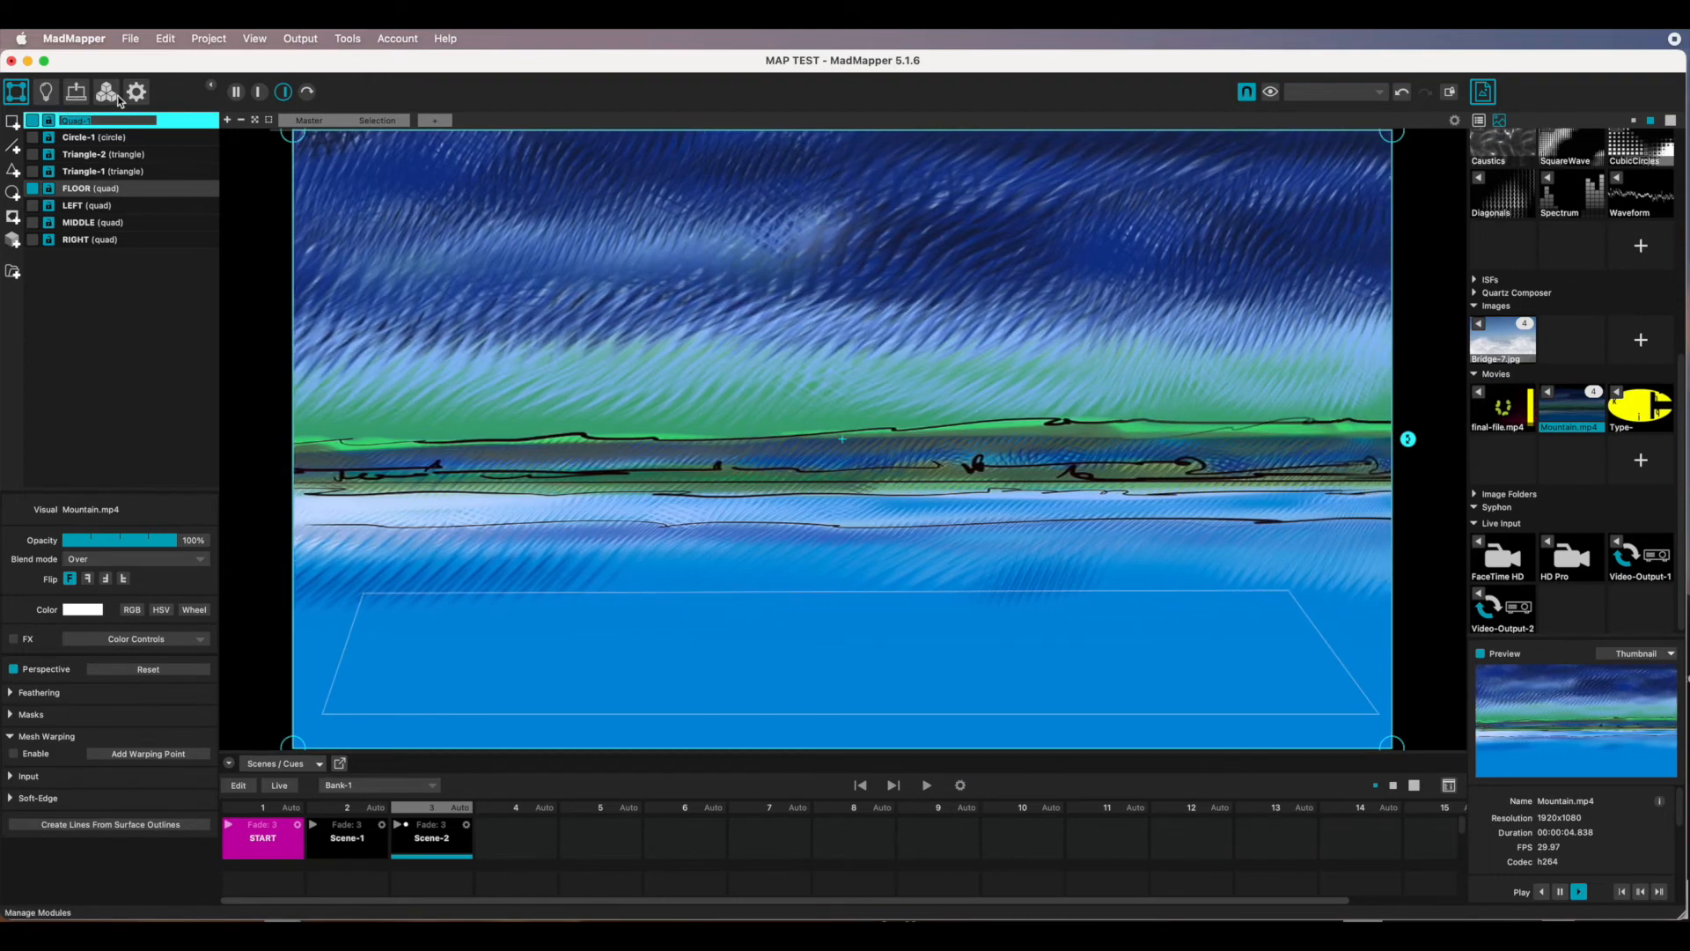
pyautogui.write('mount')
pyautogui.press('Return')
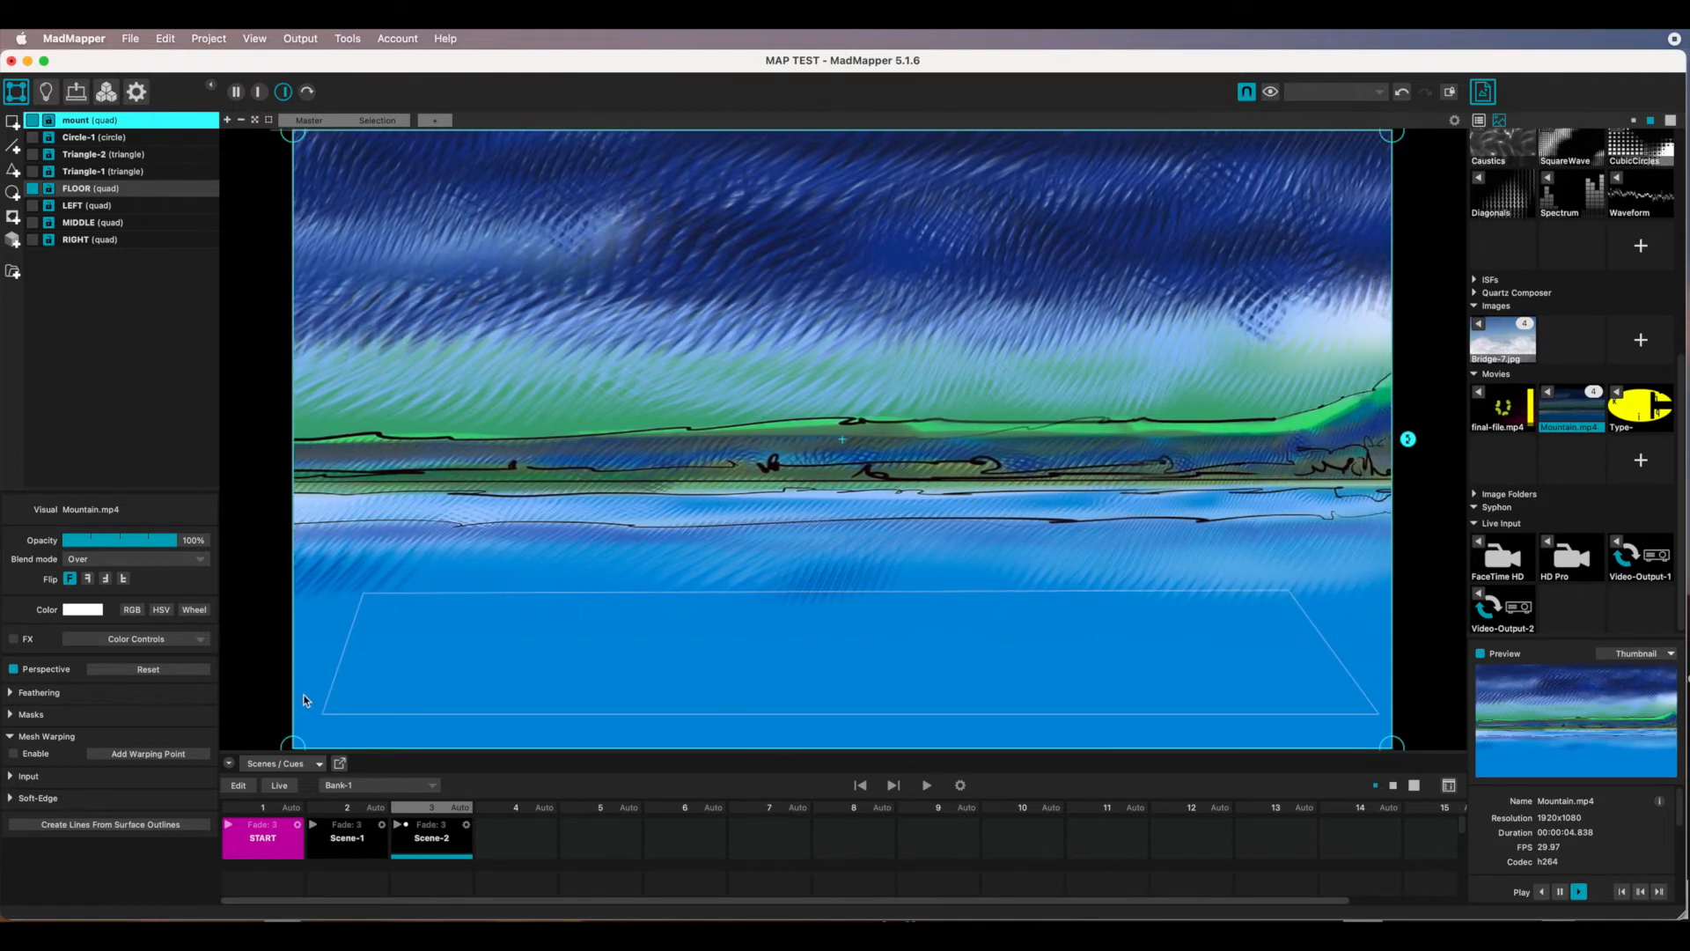
# Pull in the four corners of the mount quad so that it covers the three arches above the floor.
pyautogui.moveTo(294, 748); pyautogui.dragTo(339, 606)
pyautogui.moveTo(296, 133); pyautogui.dragTo(344, 134)
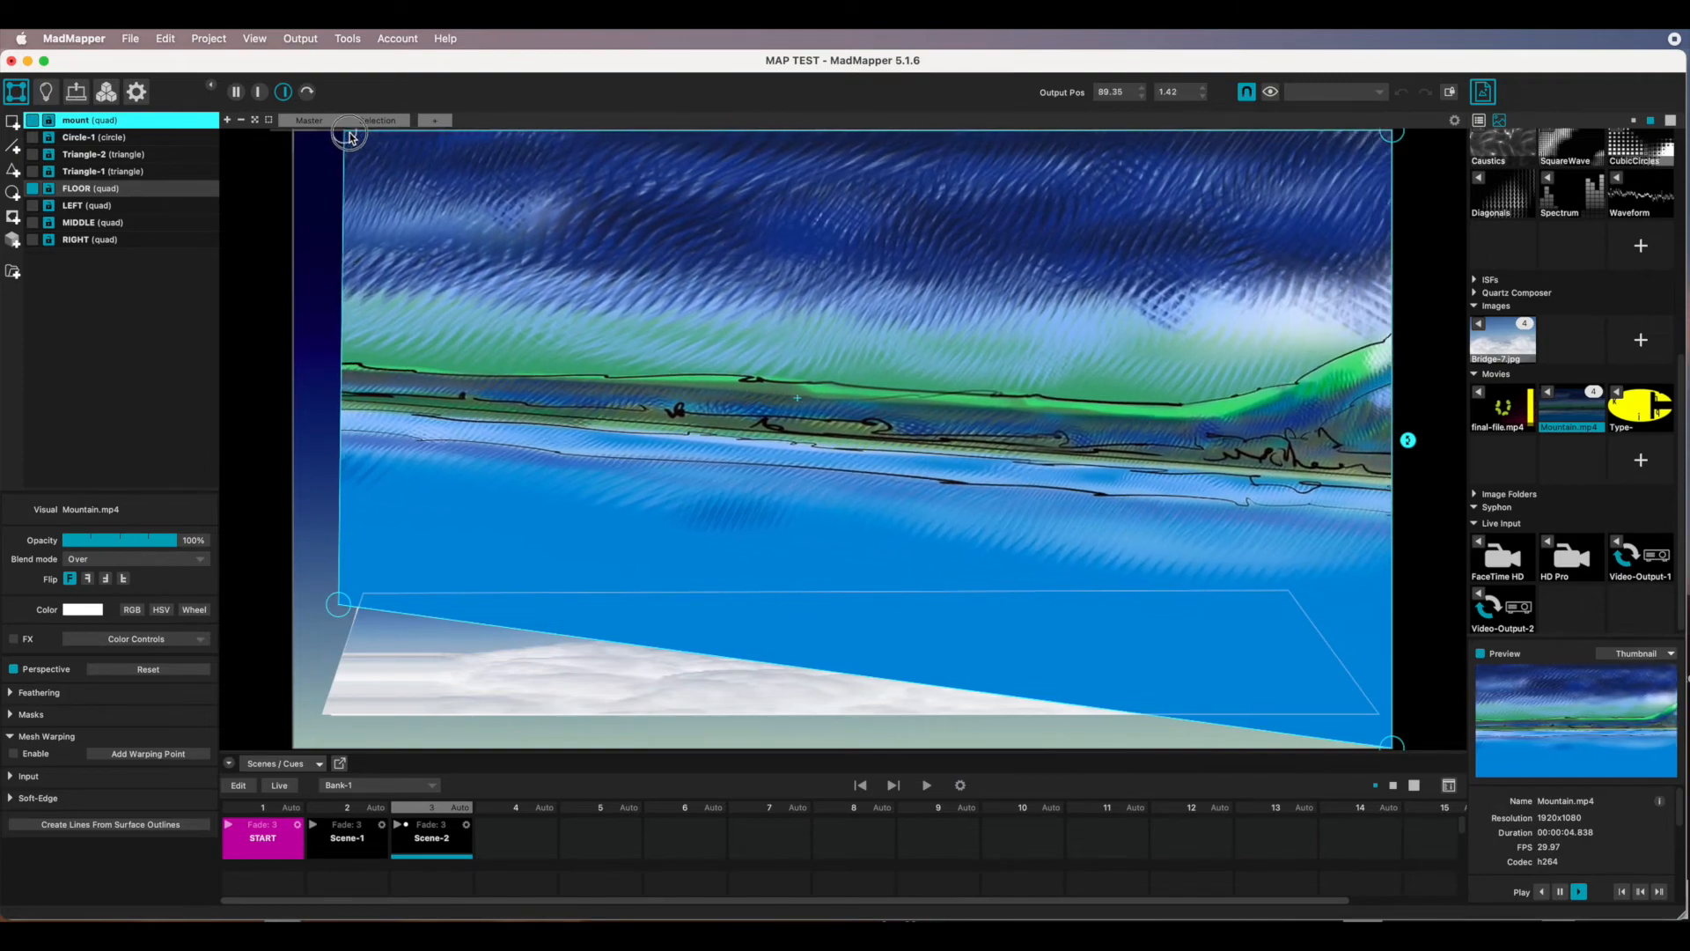
pyautogui.moveTo(1392, 133); pyautogui.dragTo(1315, 137)
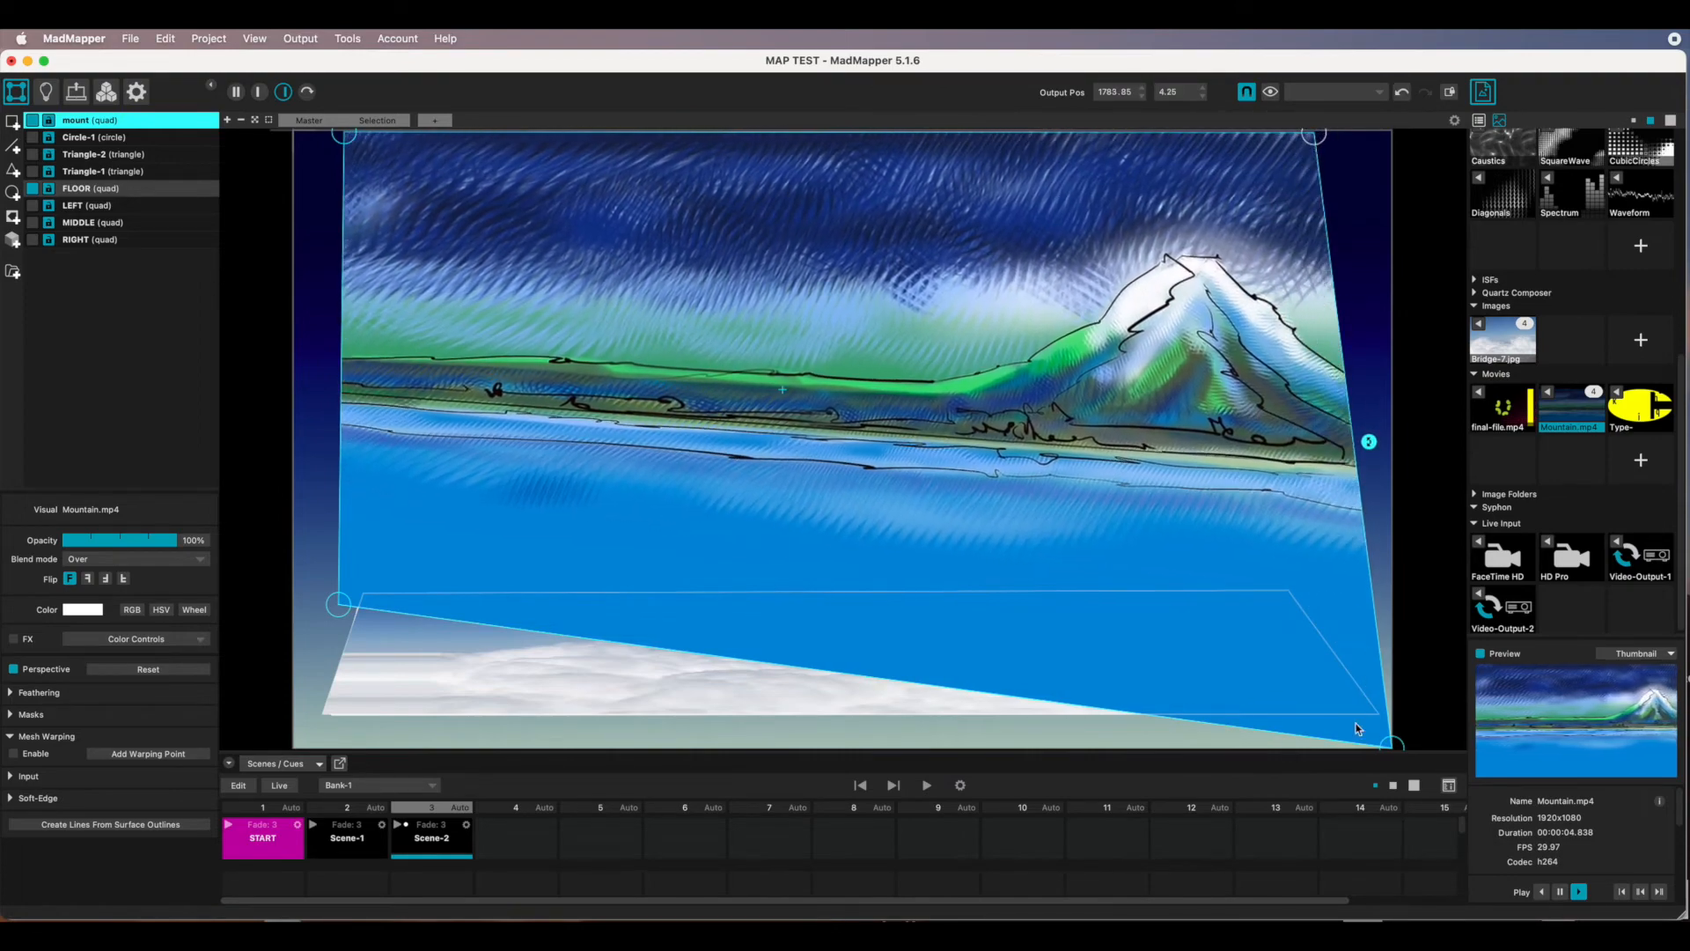
pyautogui.moveTo(1386, 750); pyautogui.dragTo(1310, 599)
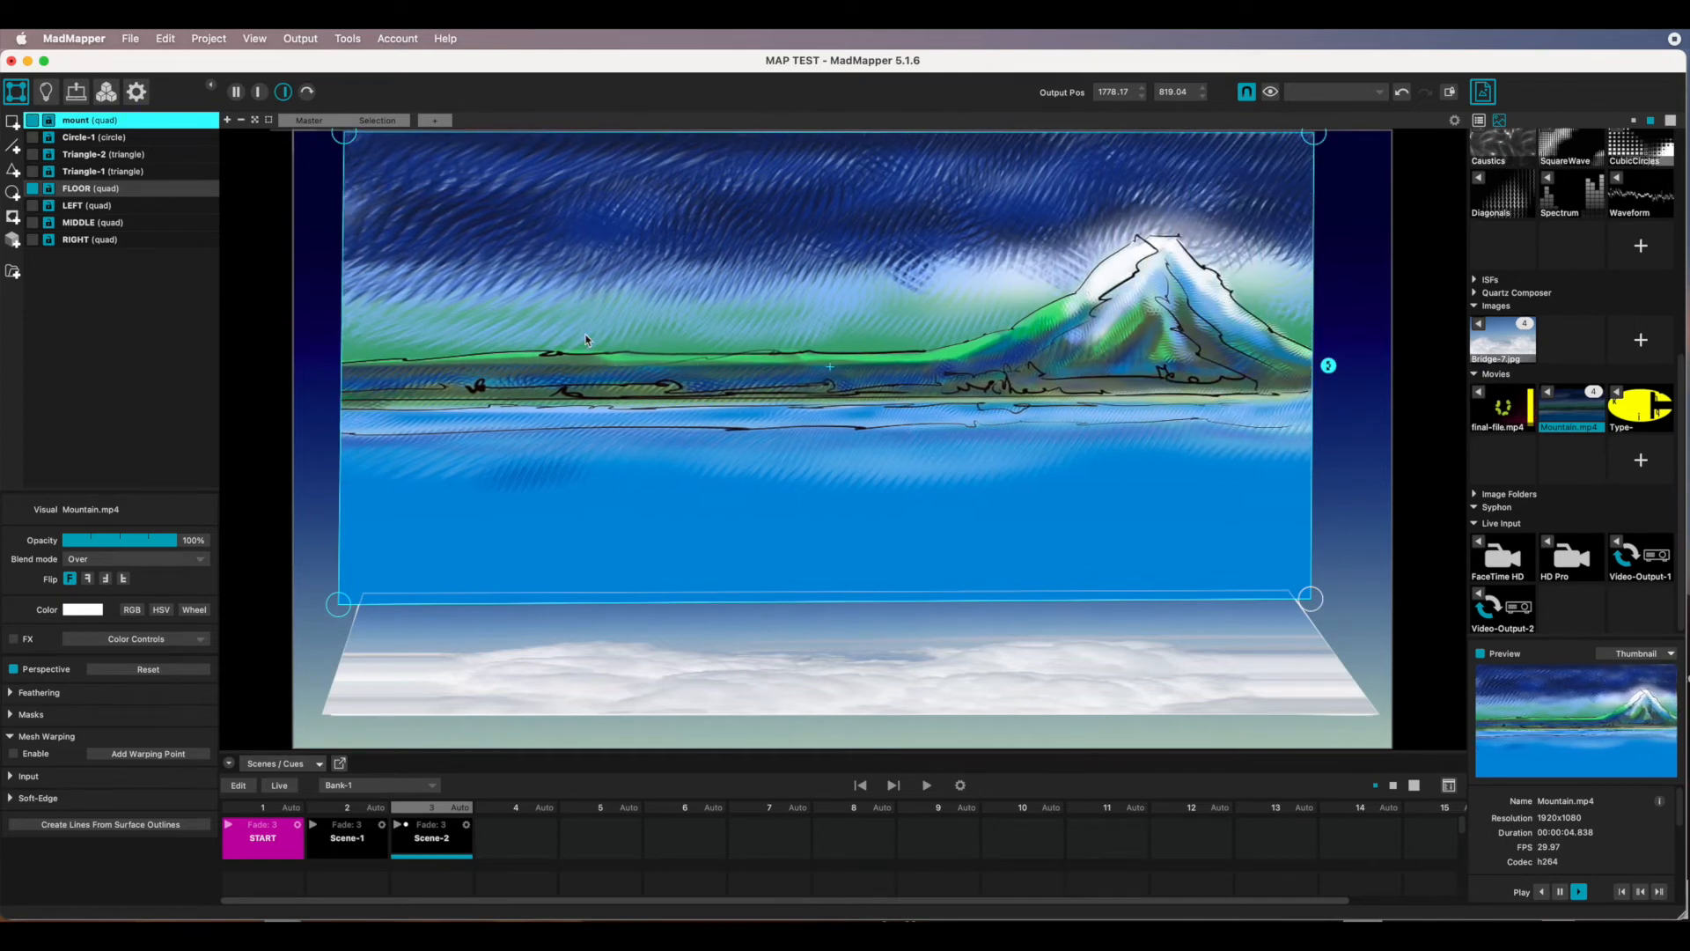
pyautogui.moveTo(338, 605); pyautogui.dragTo(342, 606)
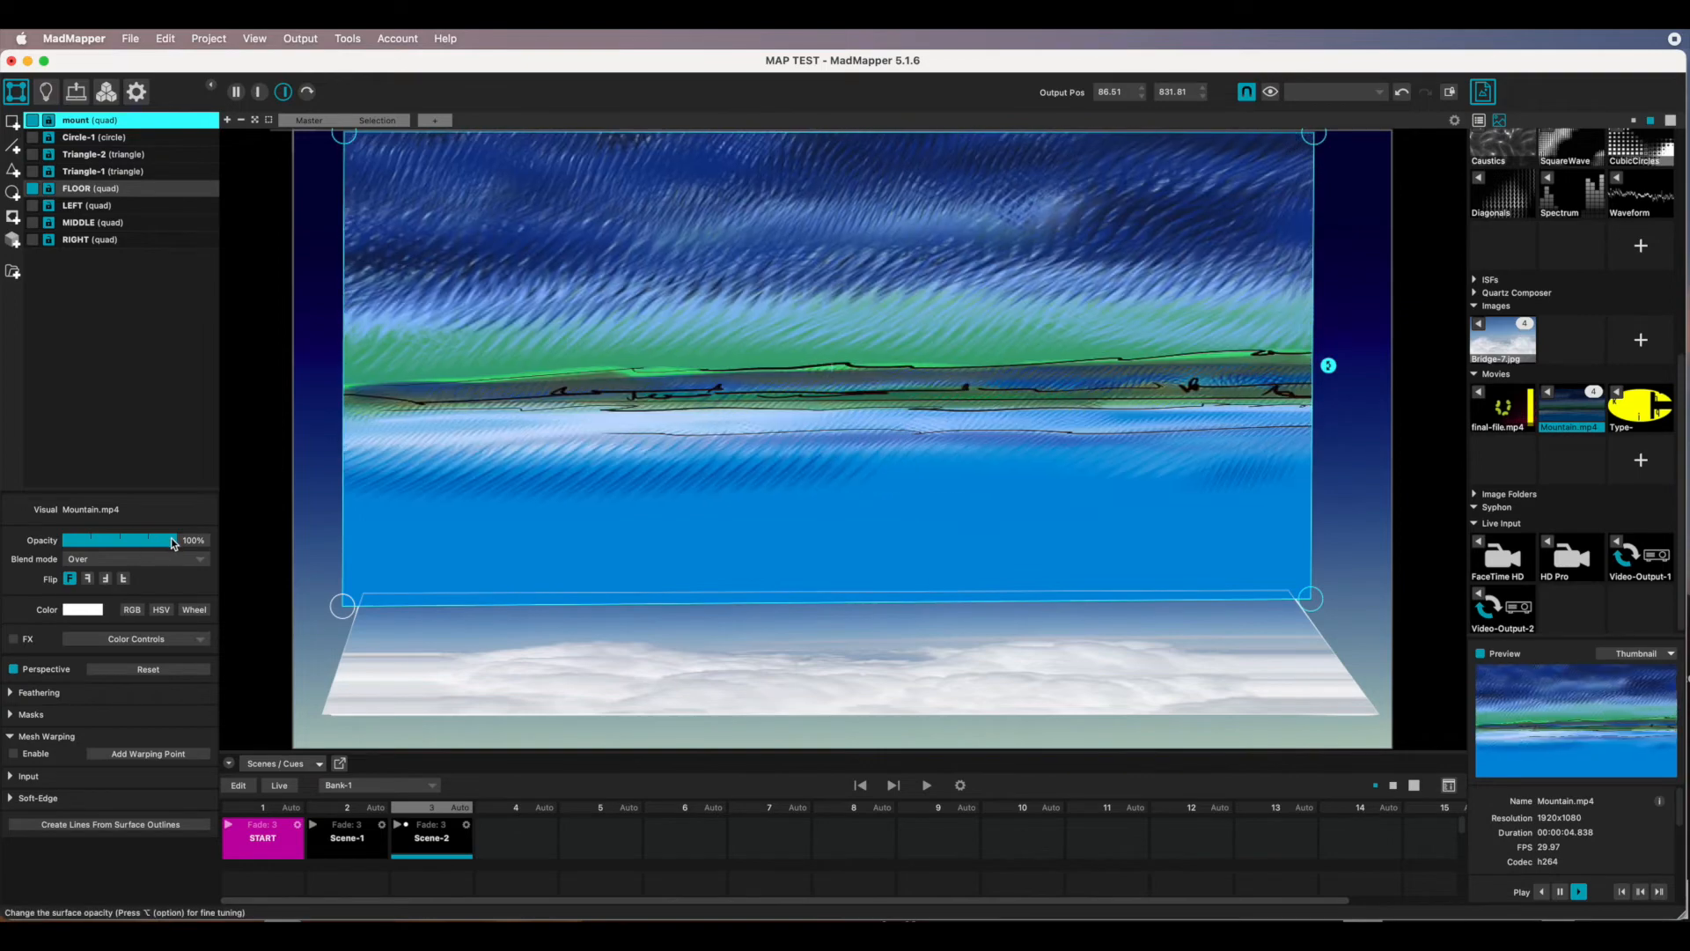
# Lower the mount quad's opacity to 61% and fit its corners more tightly around the outer arches.
pyautogui.moveTo(172, 545); pyautogui.dragTo(132, 543)
pyautogui.moveTo(345, 611); pyautogui.dragTo(354, 605)
pyautogui.moveTo(344, 135); pyautogui.dragTo(354, 135)
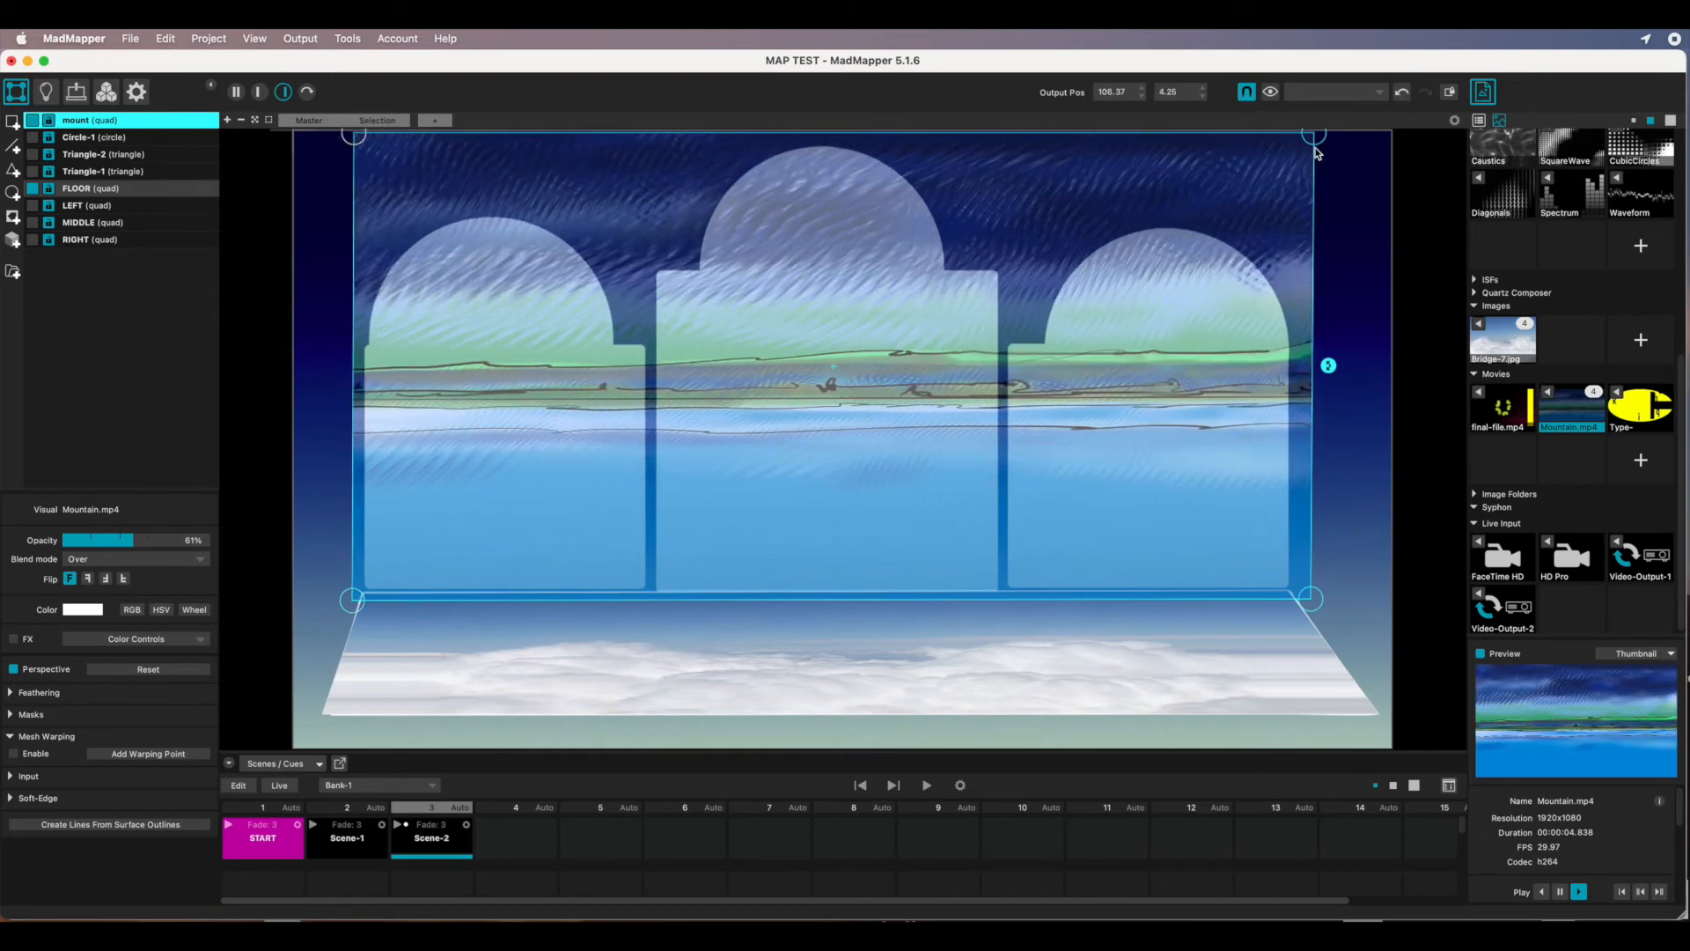
pyautogui.moveTo(1311, 603); pyautogui.dragTo(1305, 602)
pyautogui.moveTo(1315, 139); pyautogui.dragTo(1309, 134)
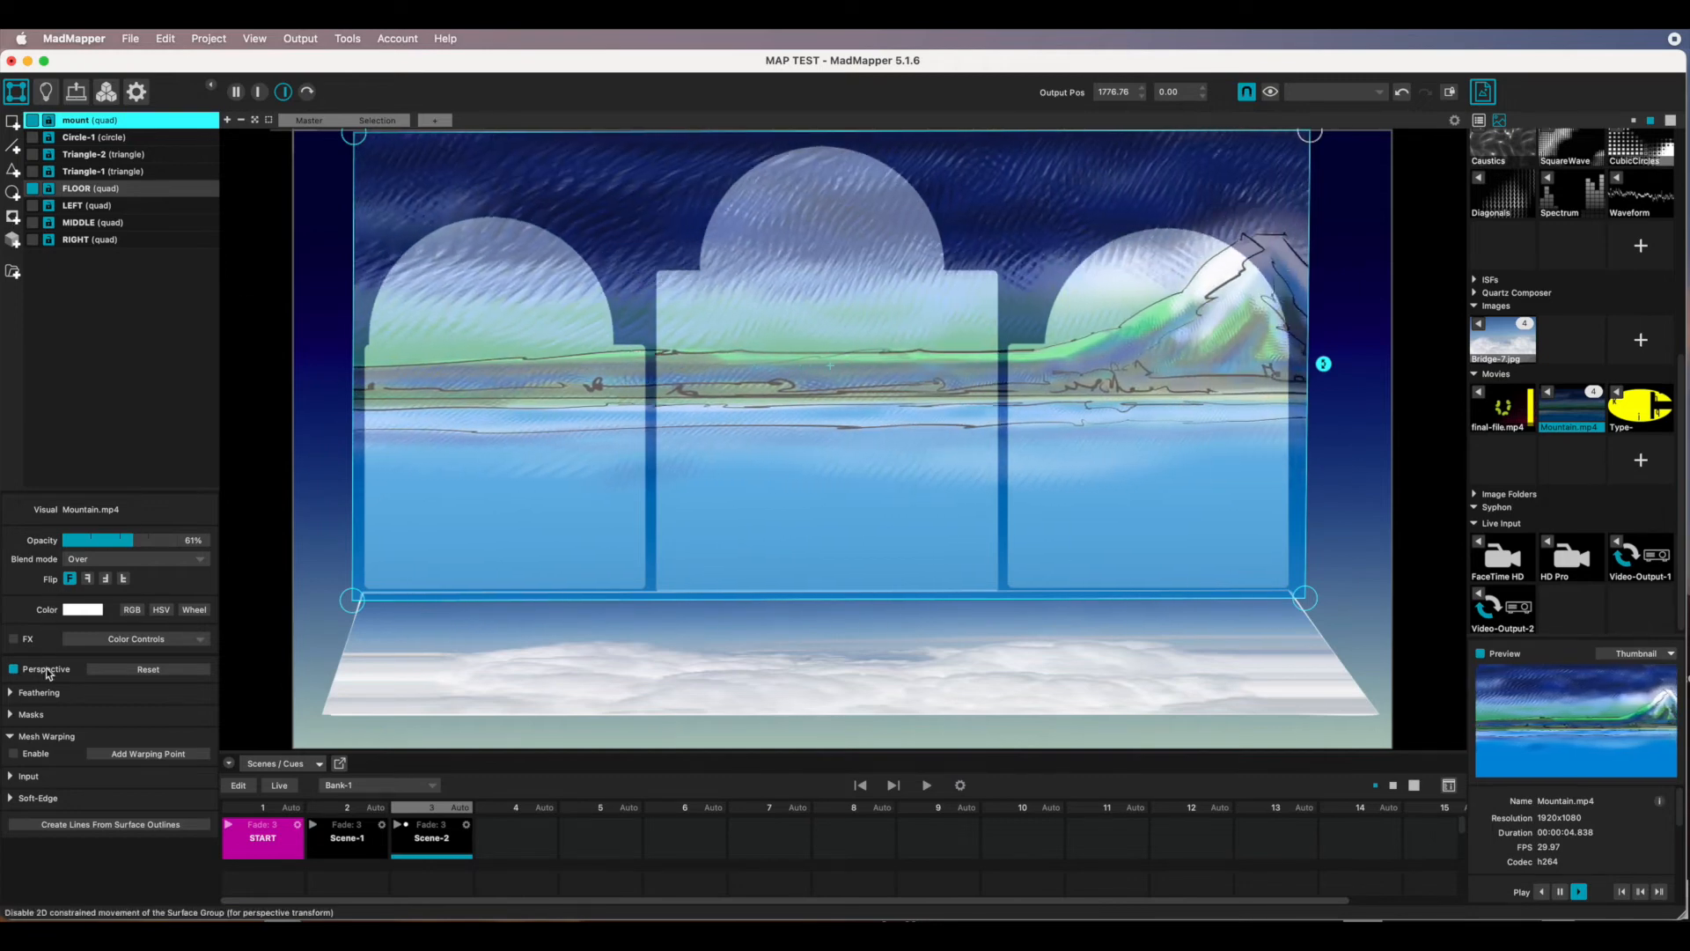
# Draw a point-by-point mask on the mount quad along the outline of all three arches and invert it.
pyautogui.click(10, 714)
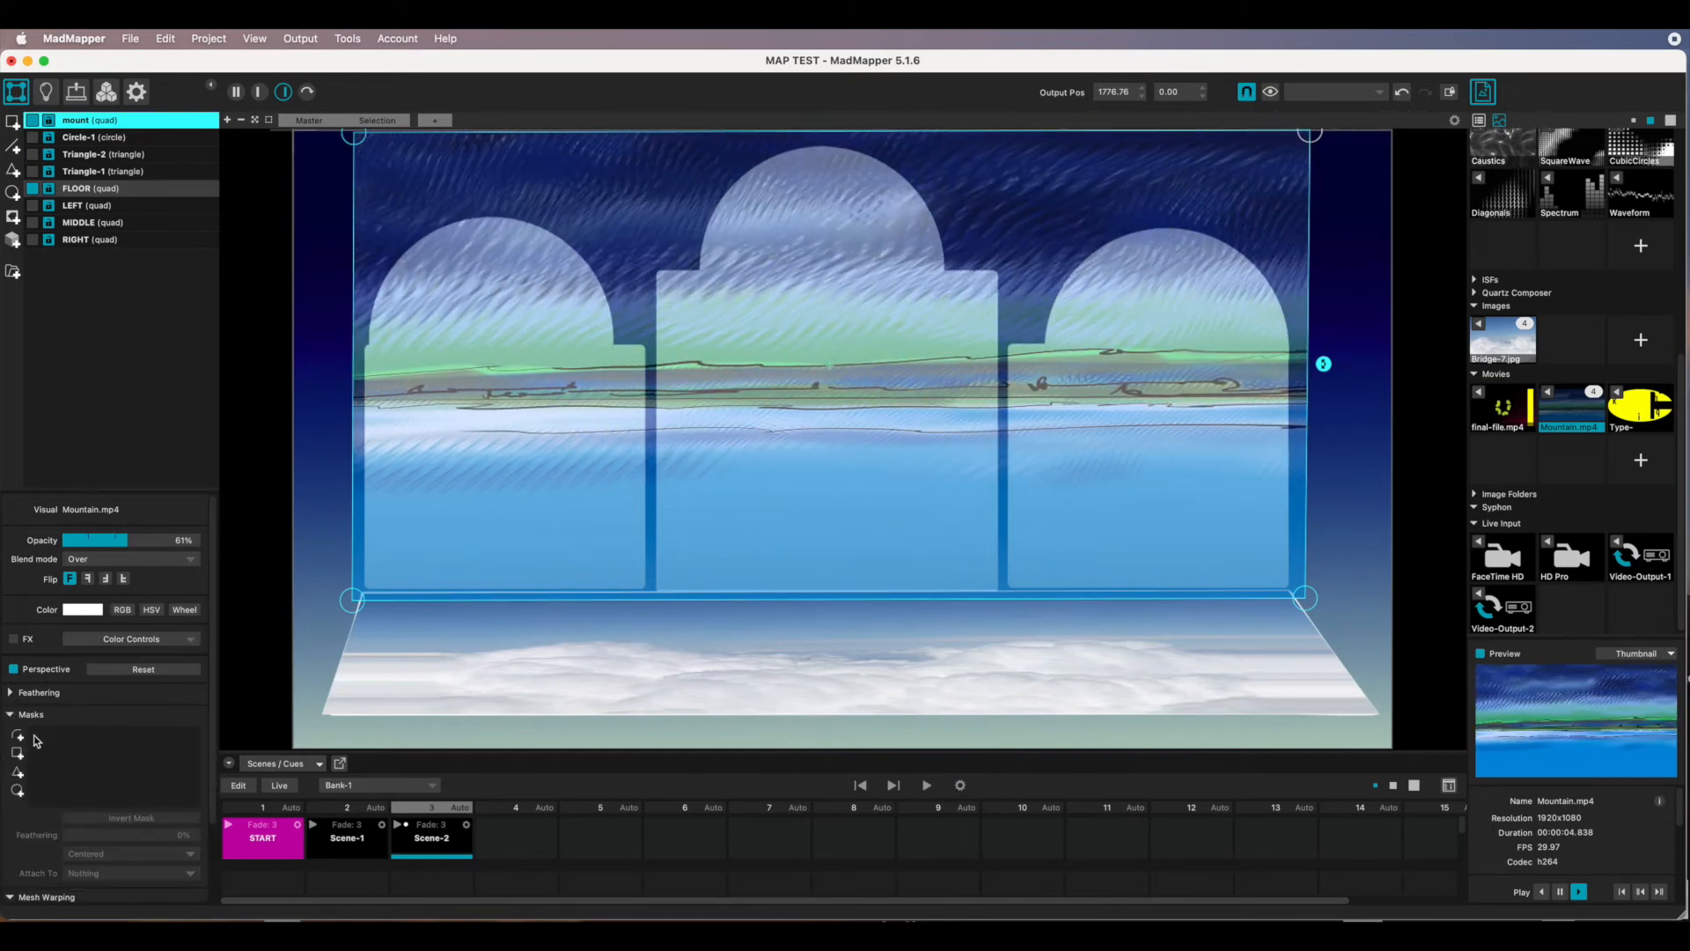
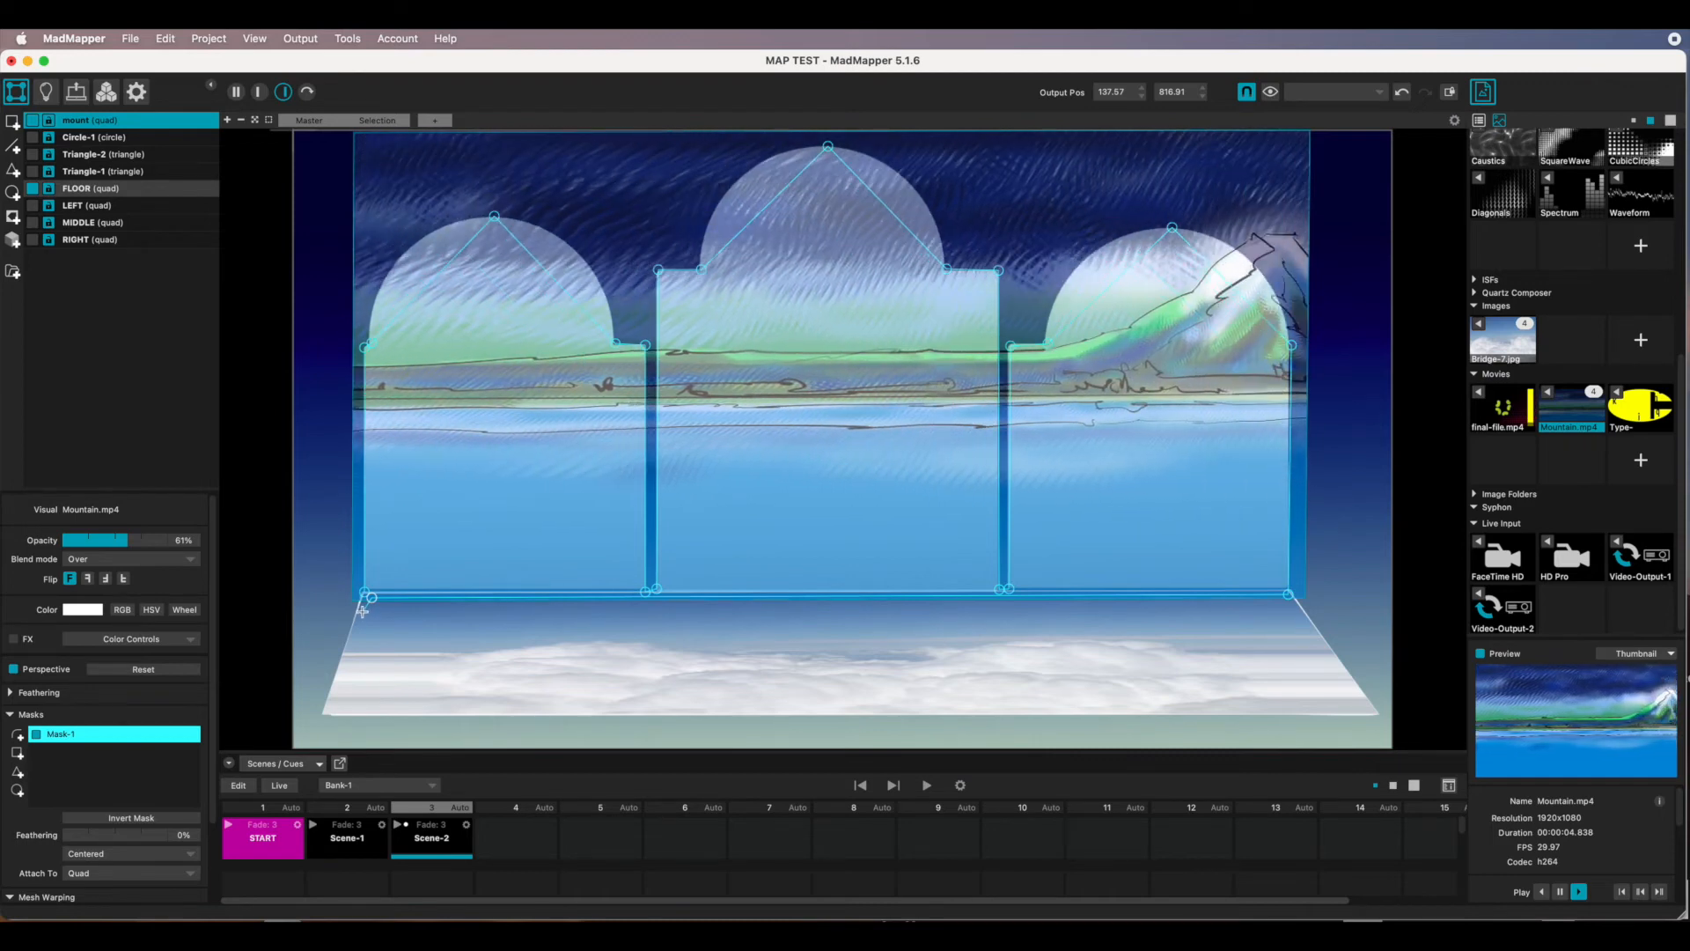
pyautogui.press('Return')
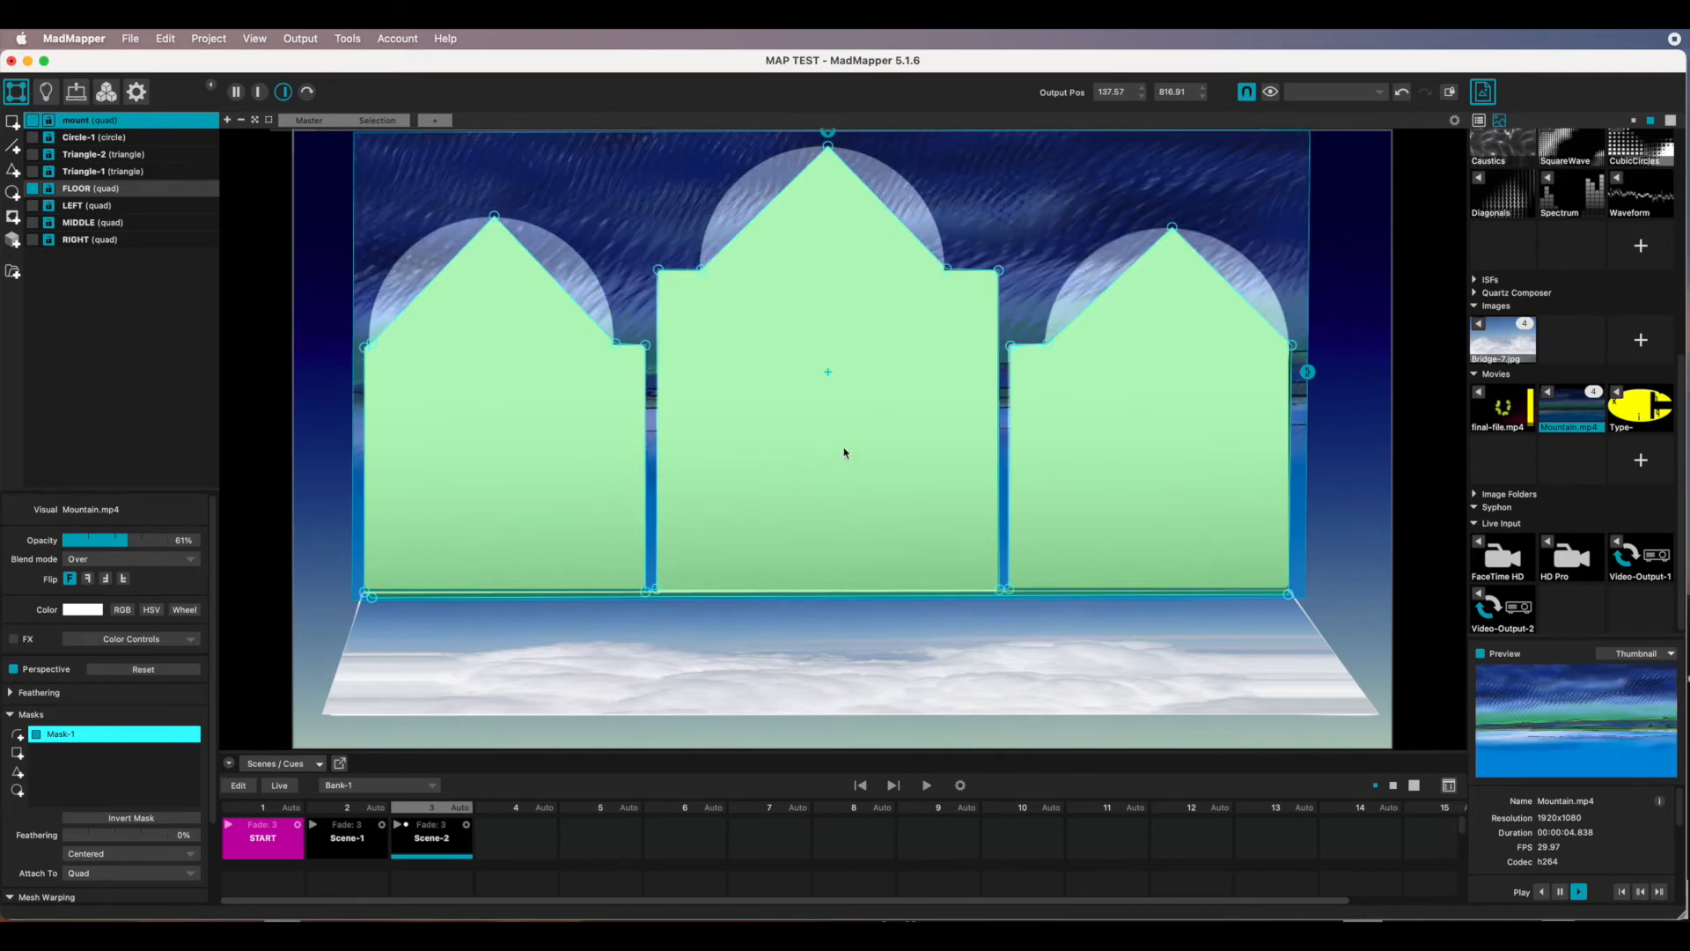
pyautogui.click(132, 817)
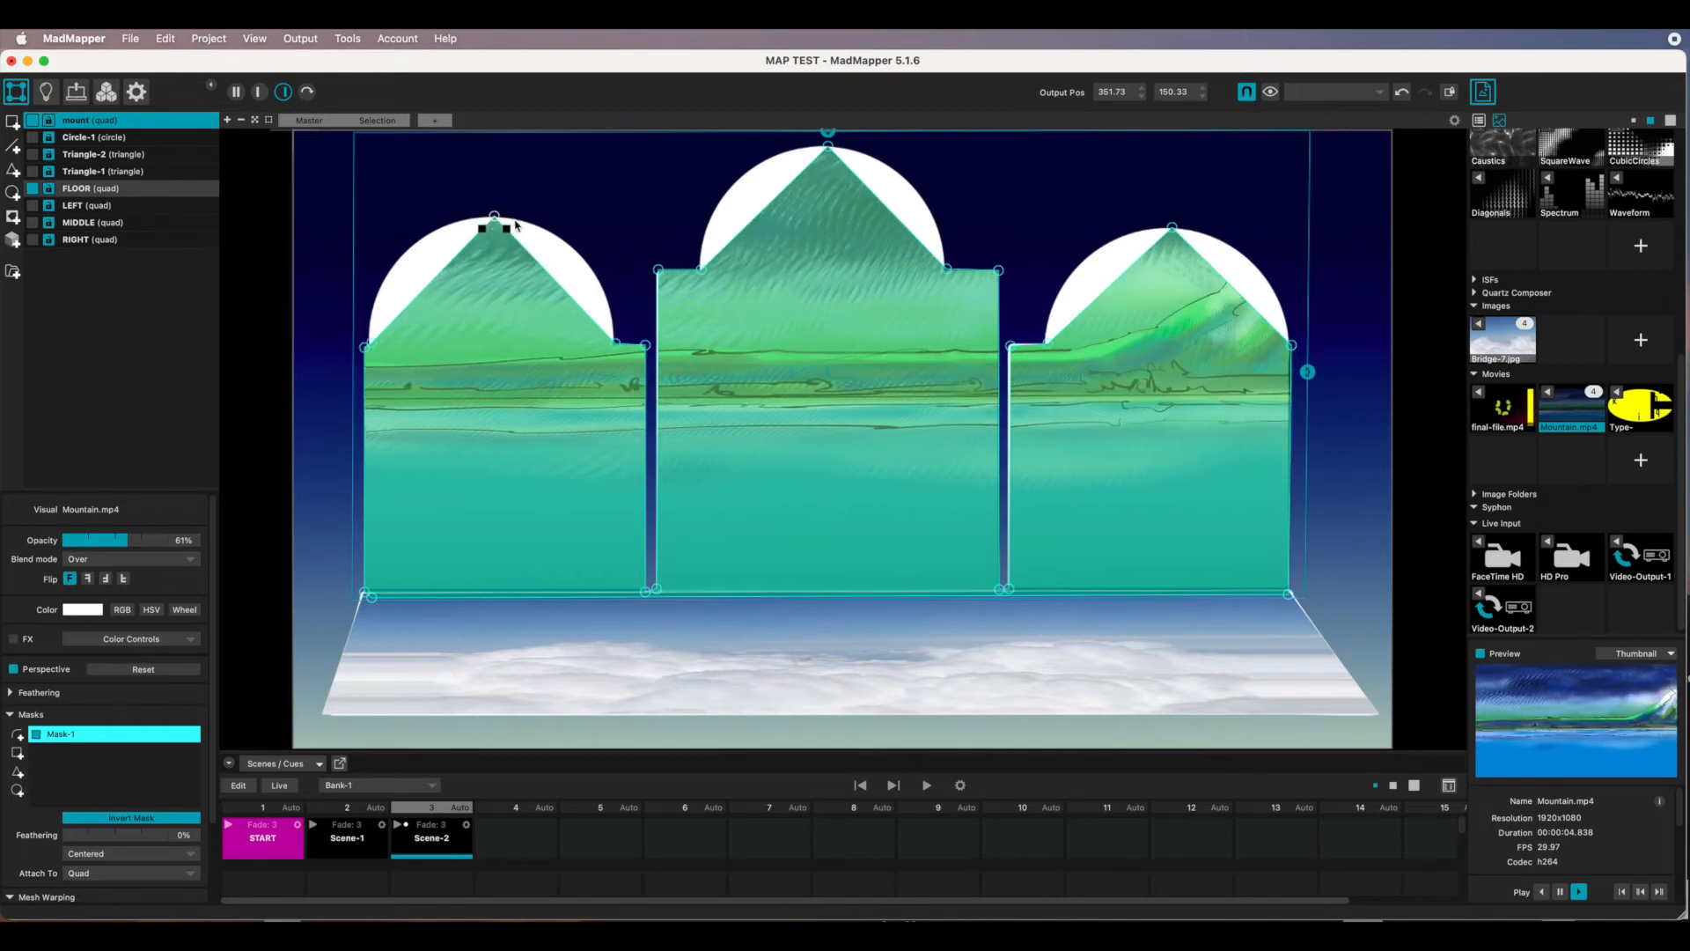
# Curve the mask's three peaks to match the rounded tops of the left, middle and right arches, and deselect the mask.
pyautogui.moveTo(509, 231); pyautogui.dragTo(621, 229)
pyautogui.moveTo(481, 229); pyautogui.dragTo(362, 221)
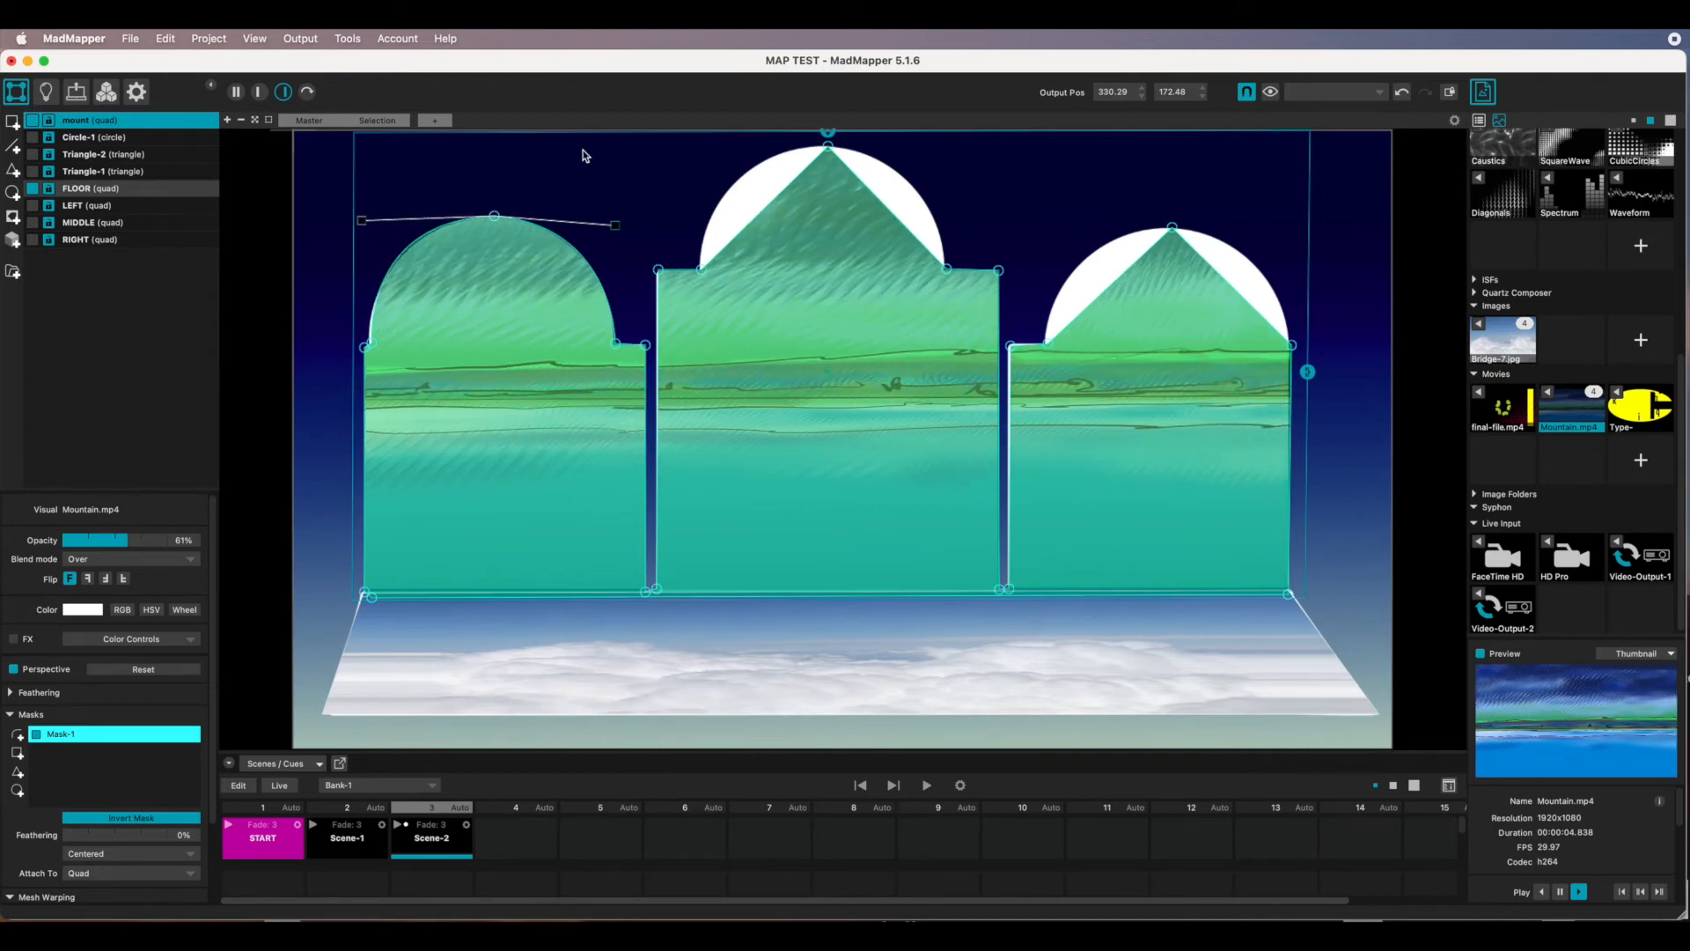
pyautogui.click(829, 147)
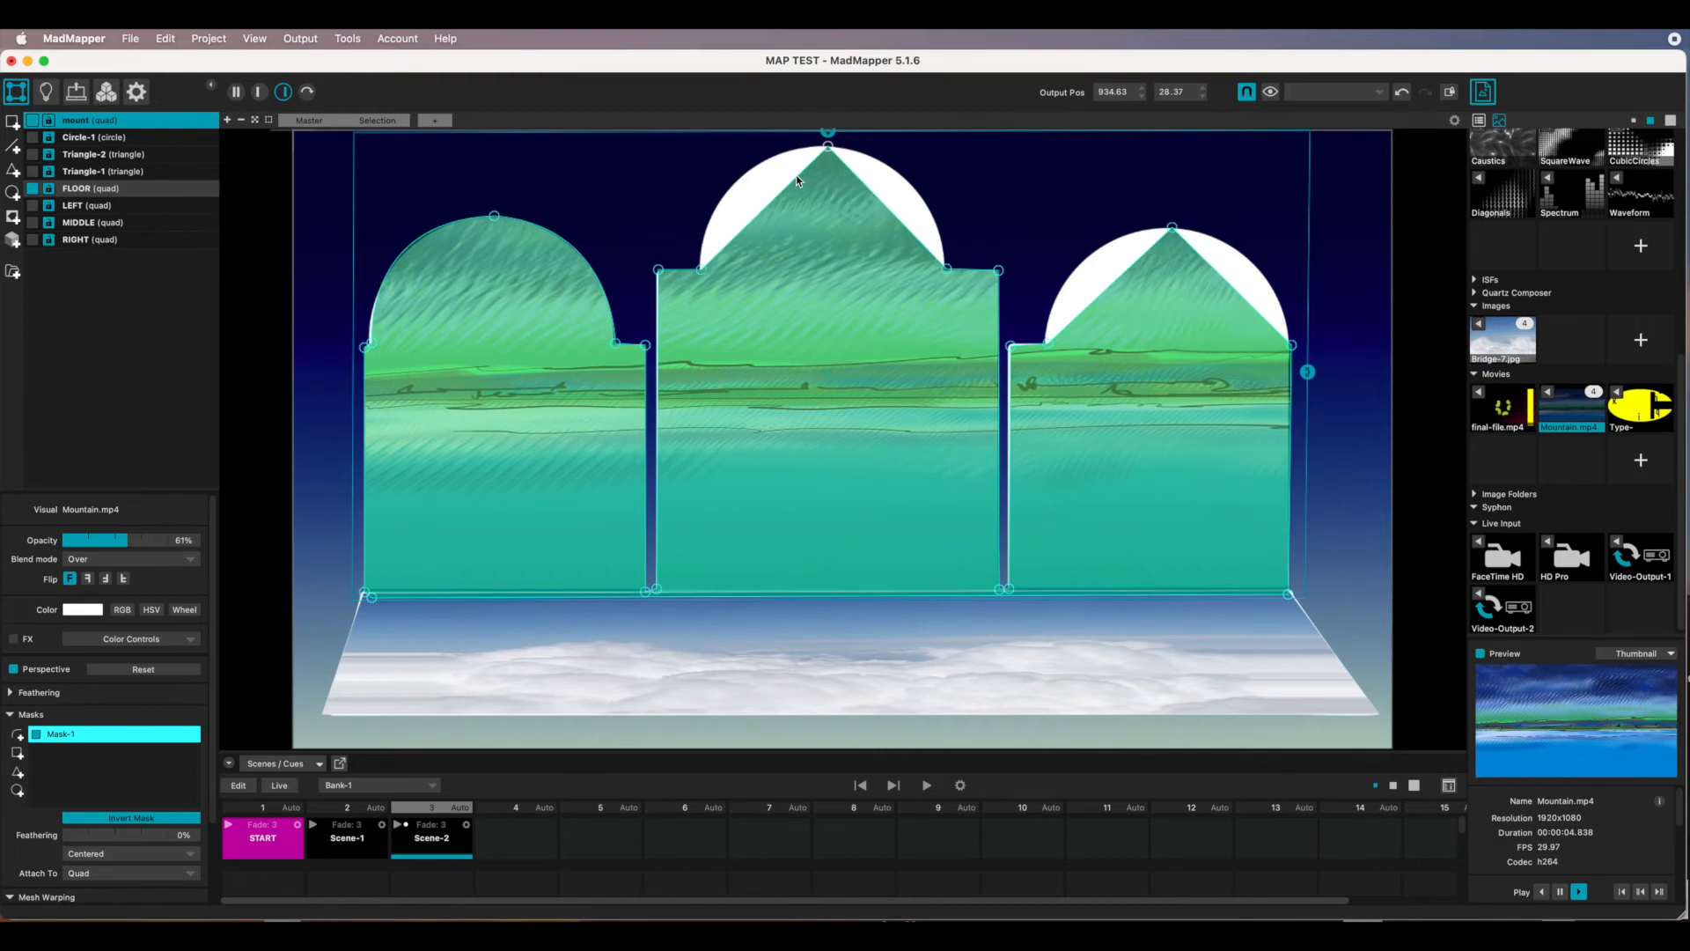
pyautogui.moveTo(830, 150)
pyautogui.moveTo(843, 160); pyautogui.dragTo(940, 151)
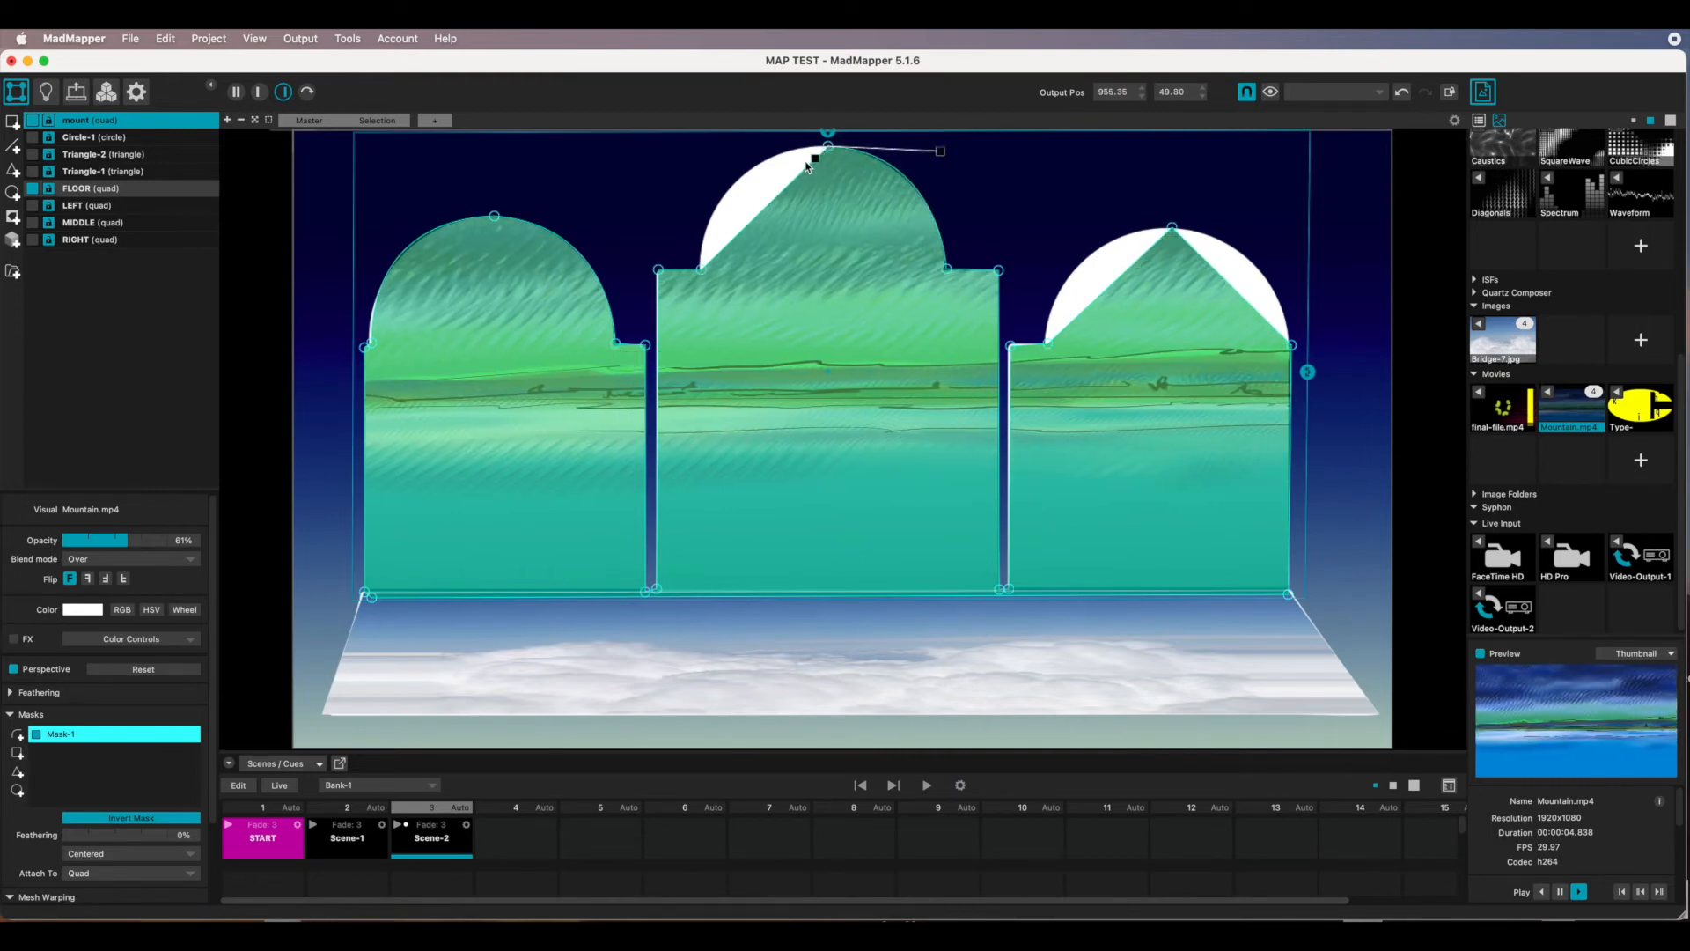
pyautogui.moveTo(808, 164); pyautogui.dragTo(702, 157)
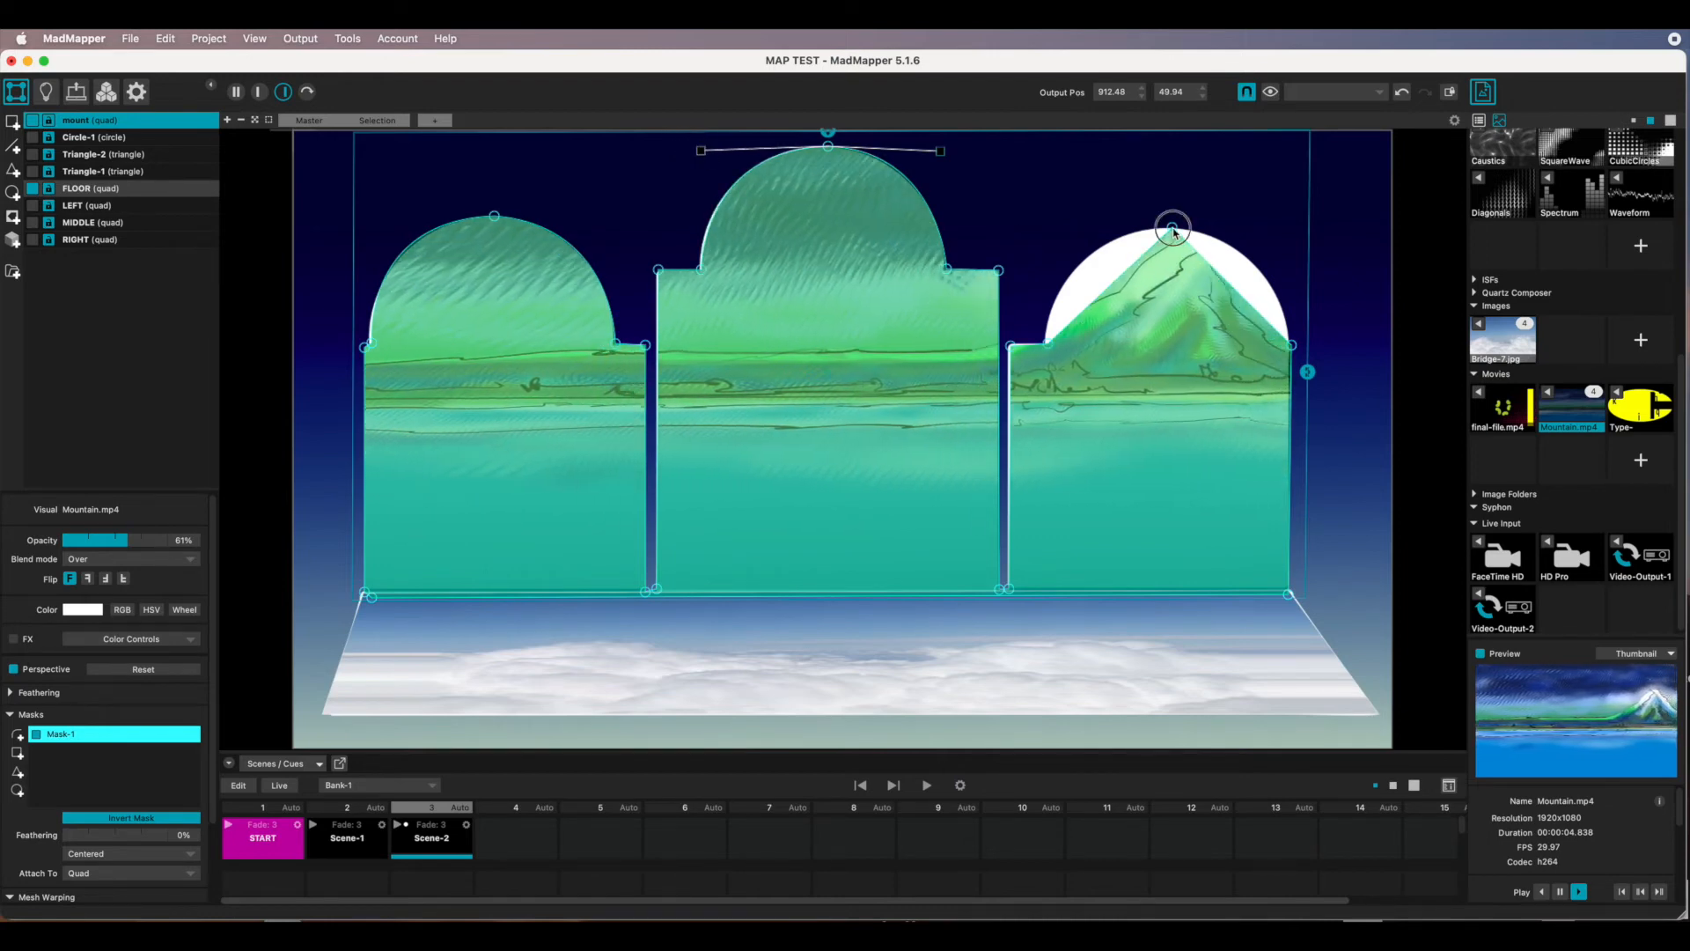
pyautogui.moveTo(1173, 230); pyautogui.dragTo(1279, 235)
pyautogui.moveTo(1158, 242); pyautogui.dragTo(1049, 239)
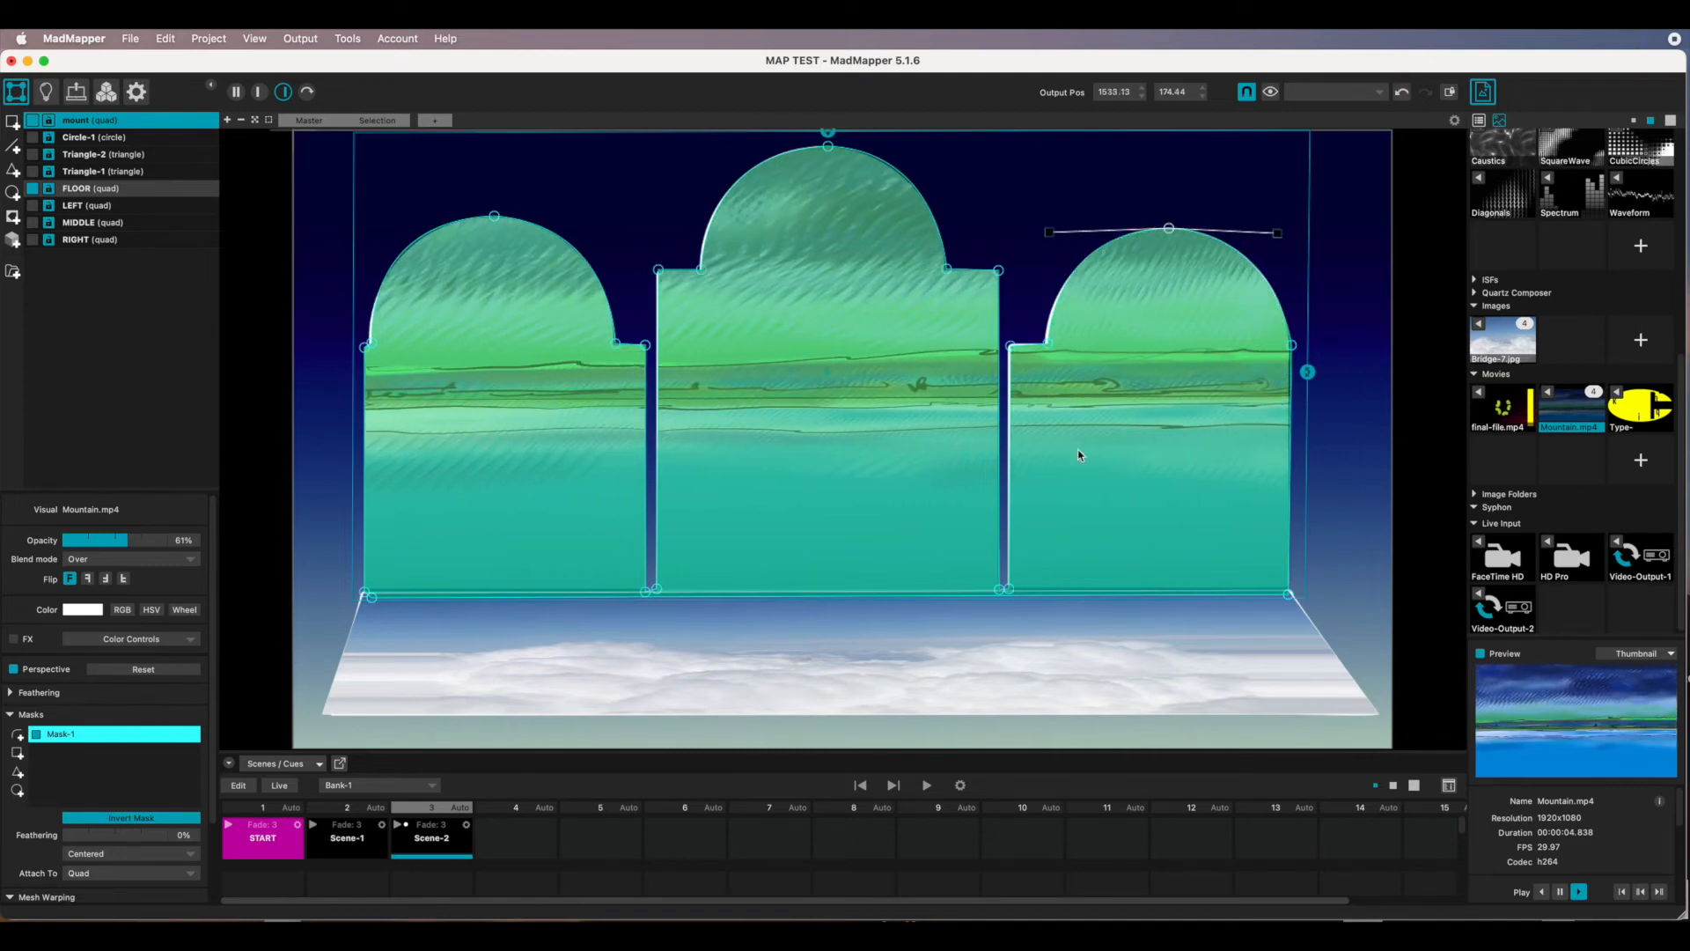
pyautogui.click(1363, 343)
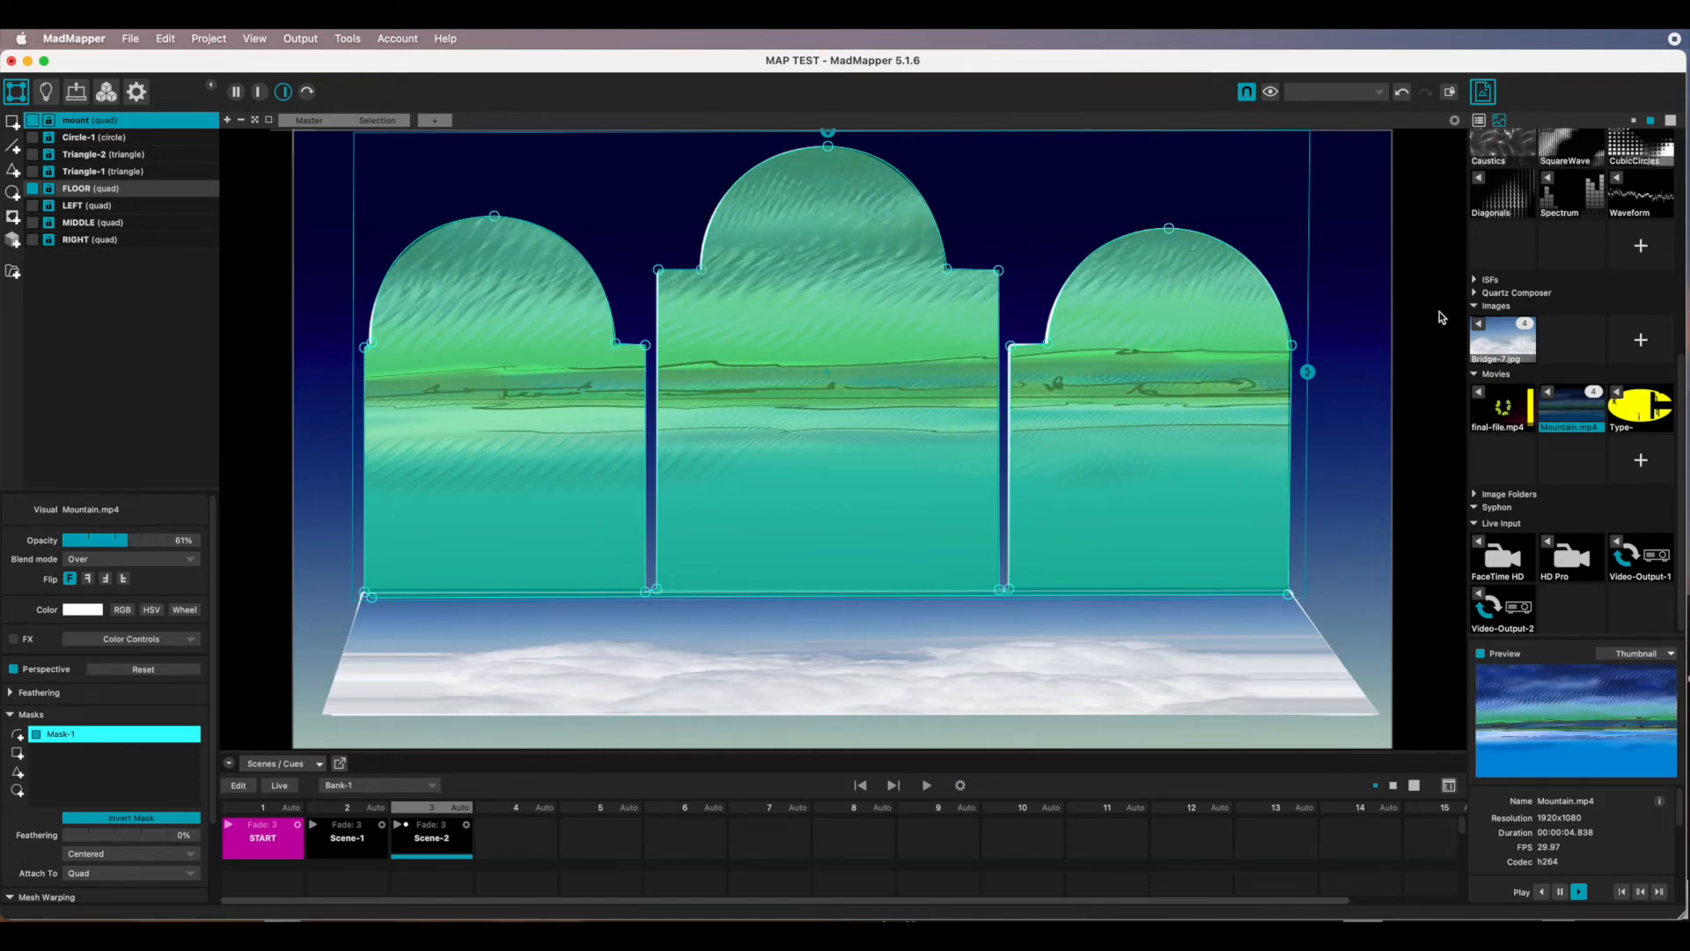
pyautogui.click(1419, 403)
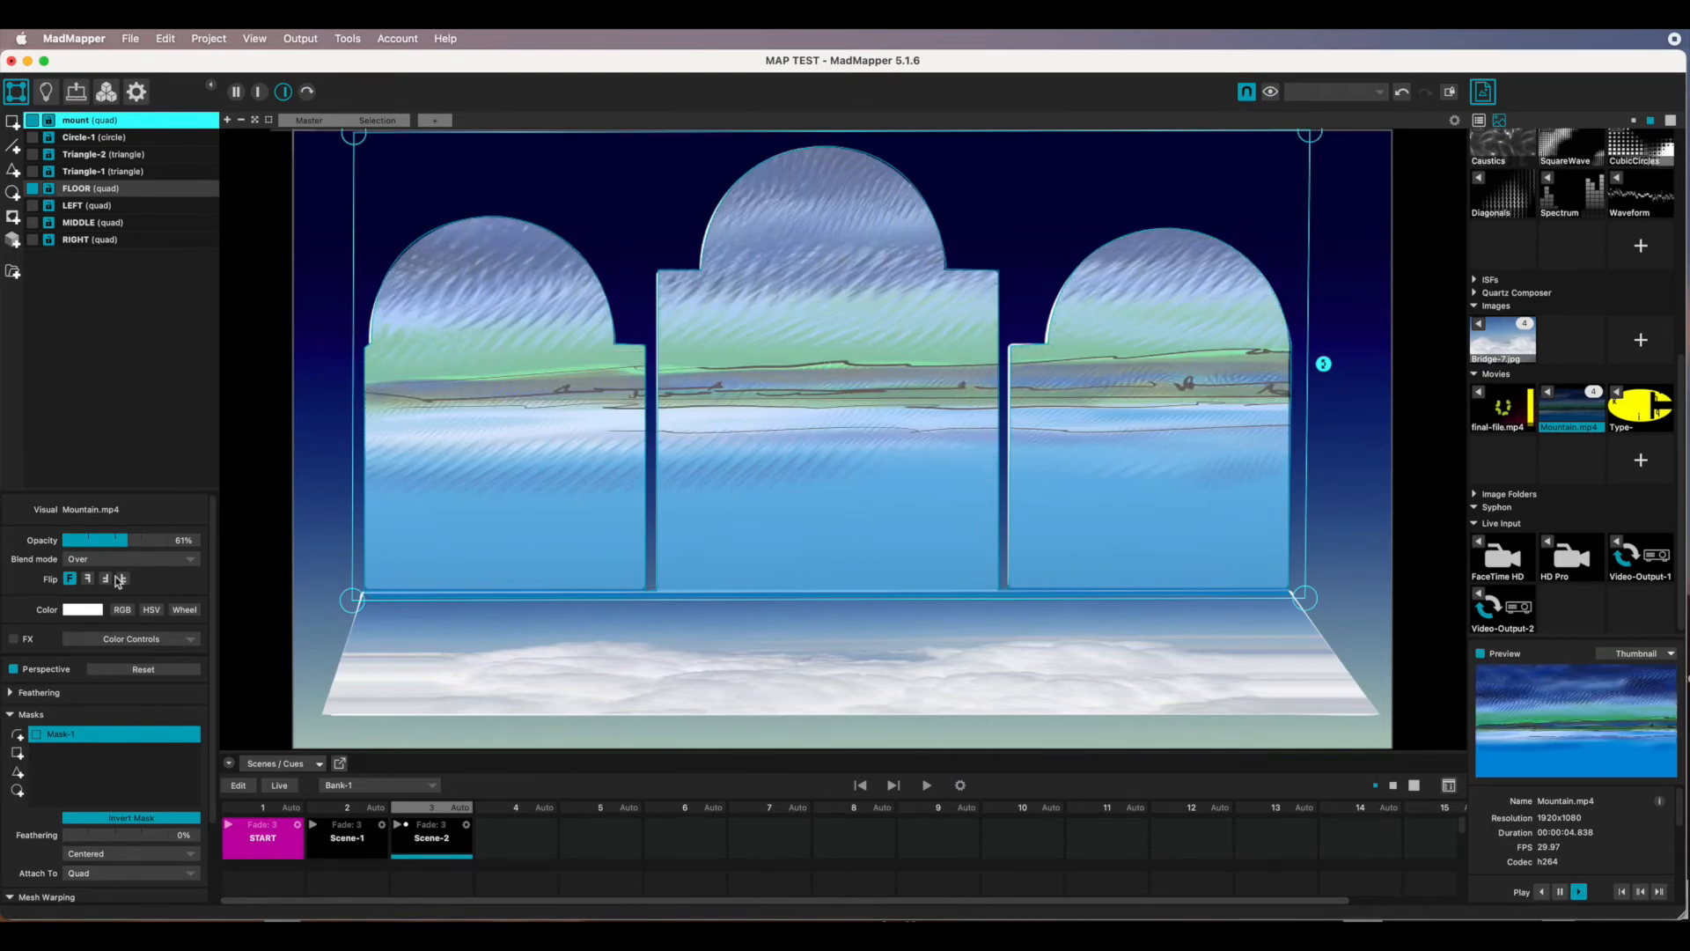
# Set the mount quad's opacity to 100% and slow the playback speed of Mountain.mp4 to 49%.
pyautogui.moveTo(125, 541); pyautogui.dragTo(180, 554)
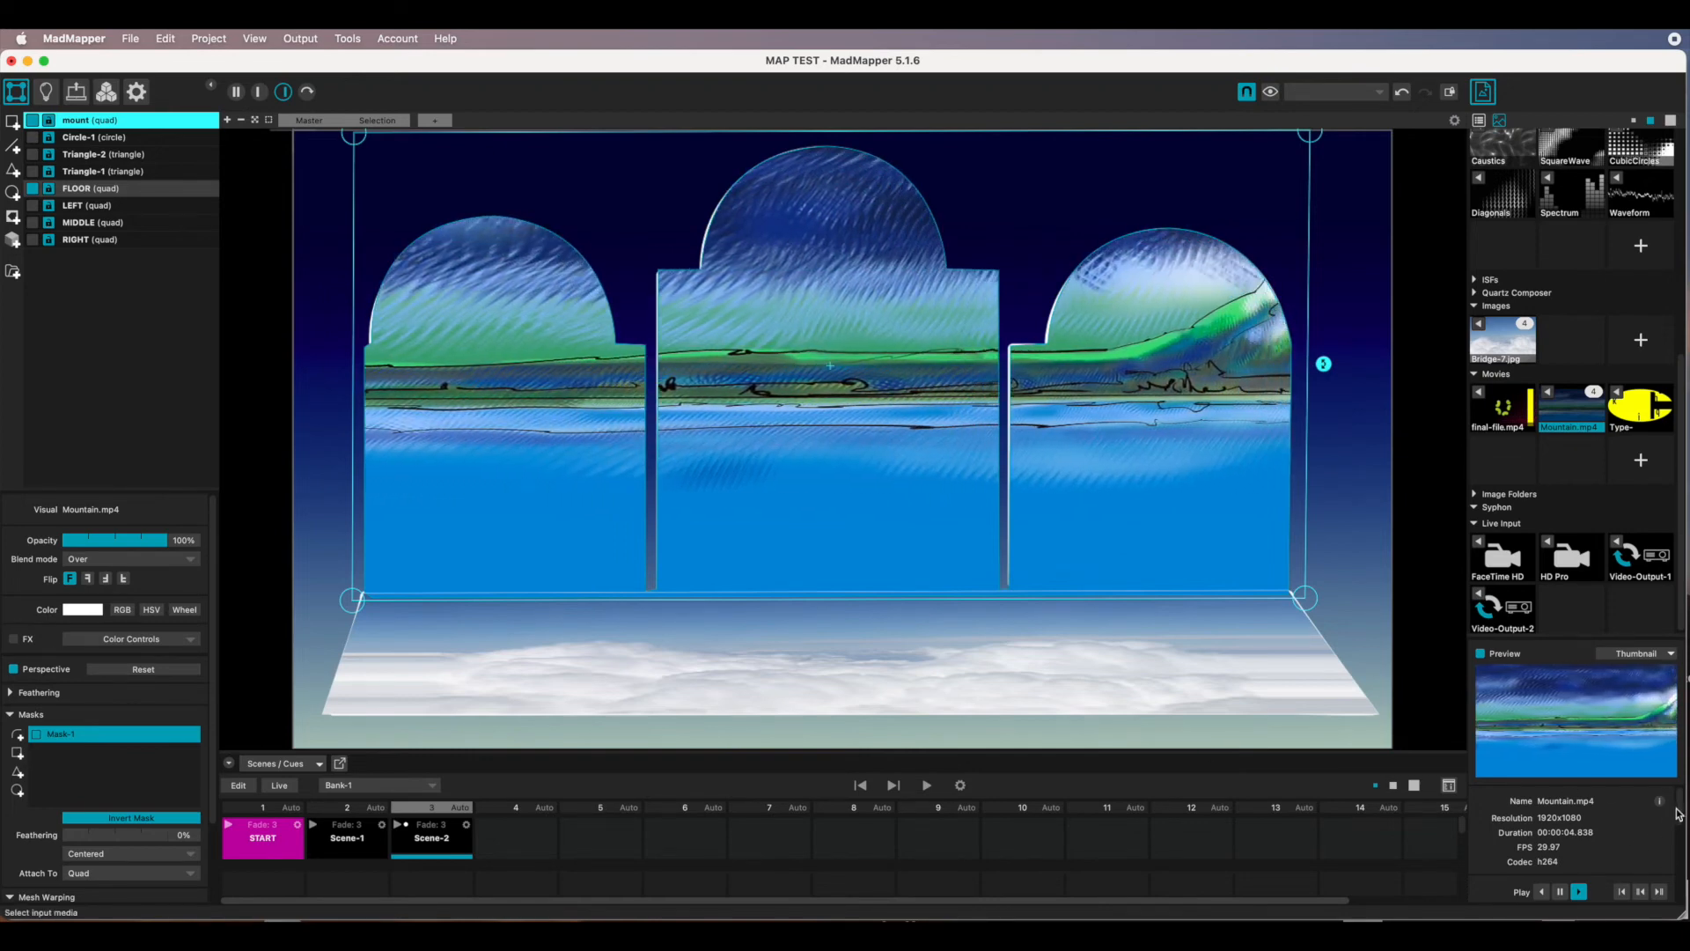
pyautogui.scroll(-2, 1677, 827)
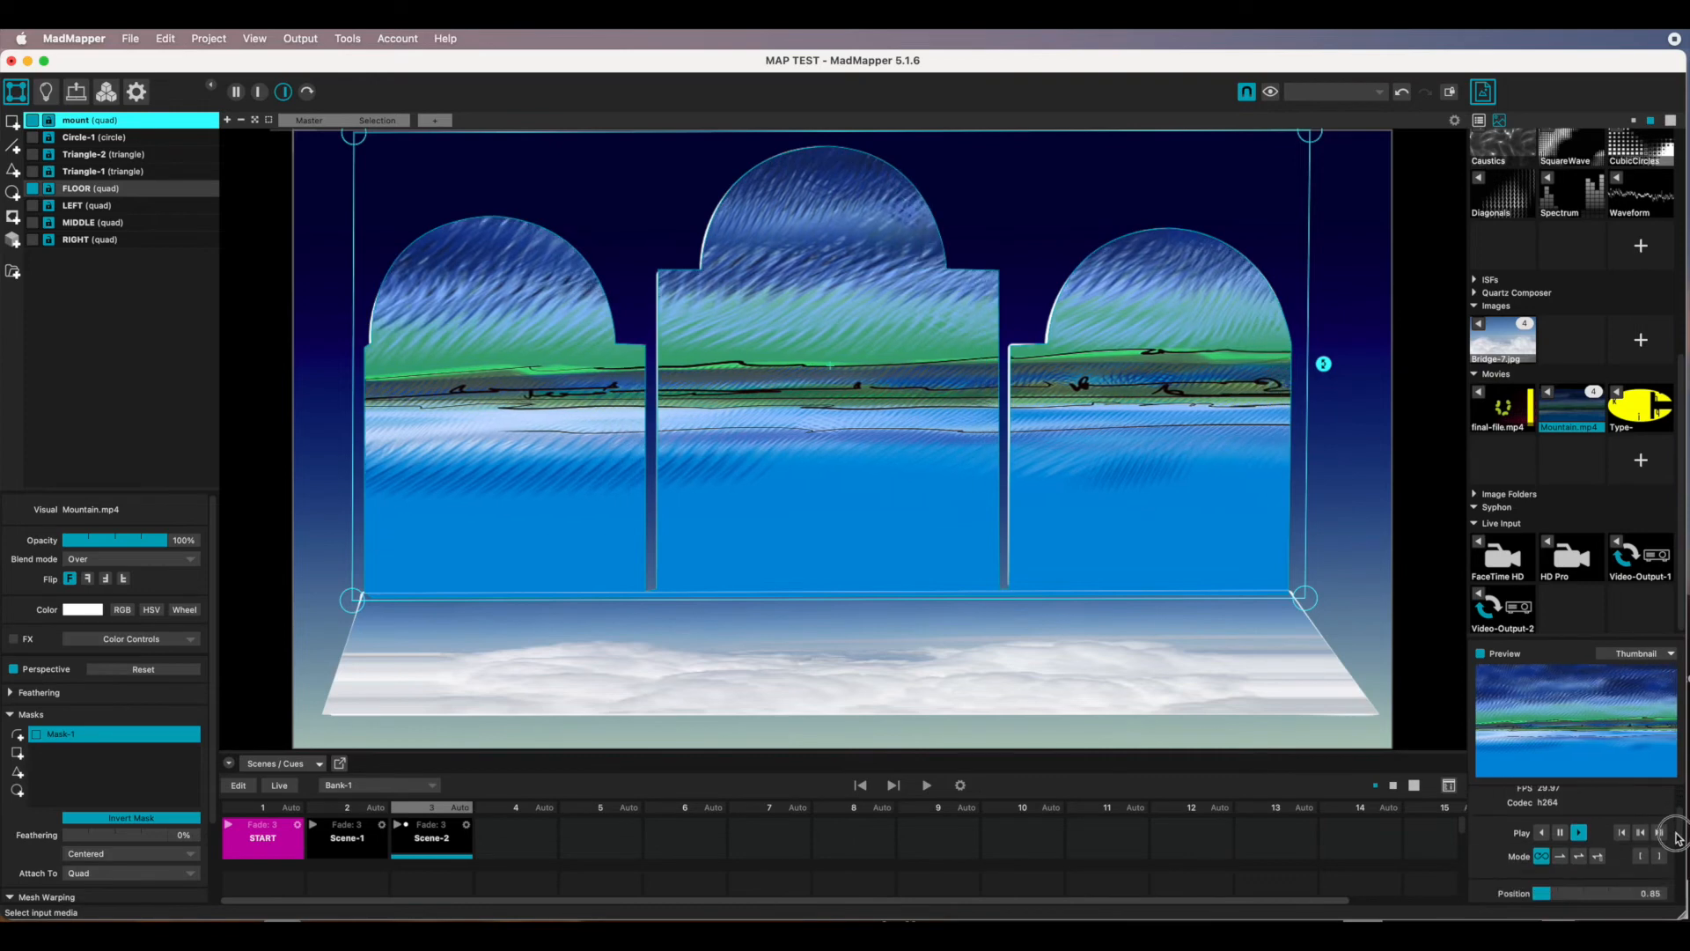
pyautogui.scroll(-2, 1677, 836)
pyautogui.moveTo(1555, 850); pyautogui.dragTo(1551, 852)
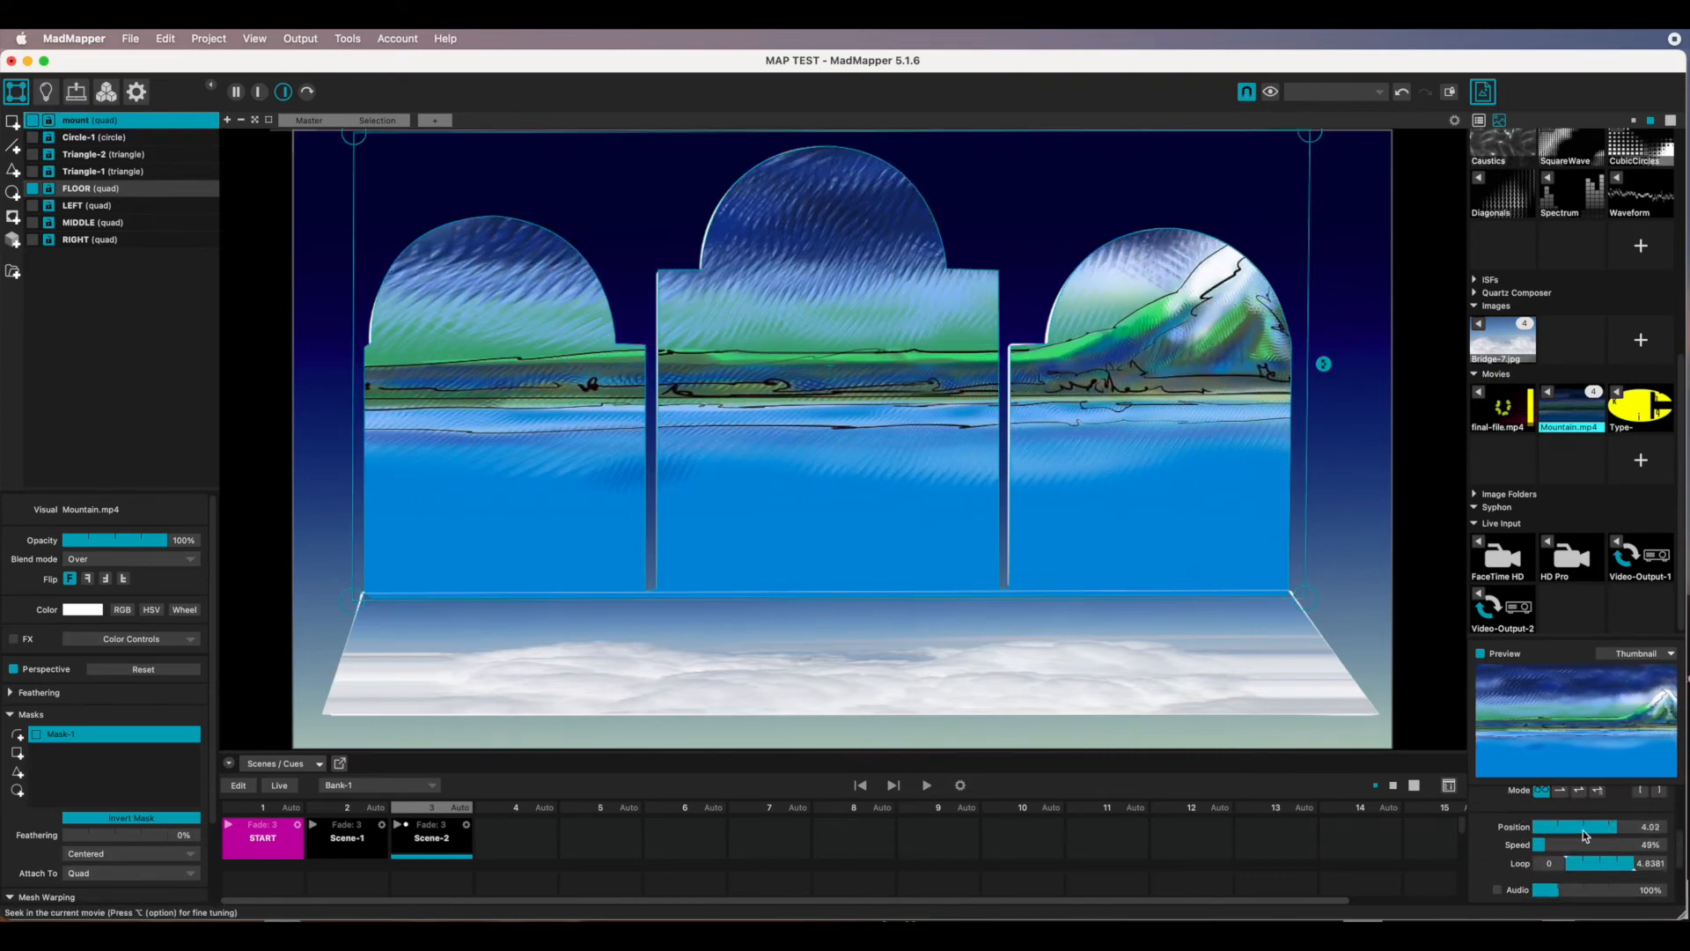
# Raise the playback speed of Mountain.mp4 to 98% and store the current look as a scene named play in column 4.
pyautogui.moveTo(1541, 847); pyautogui.dragTo(1549, 853)
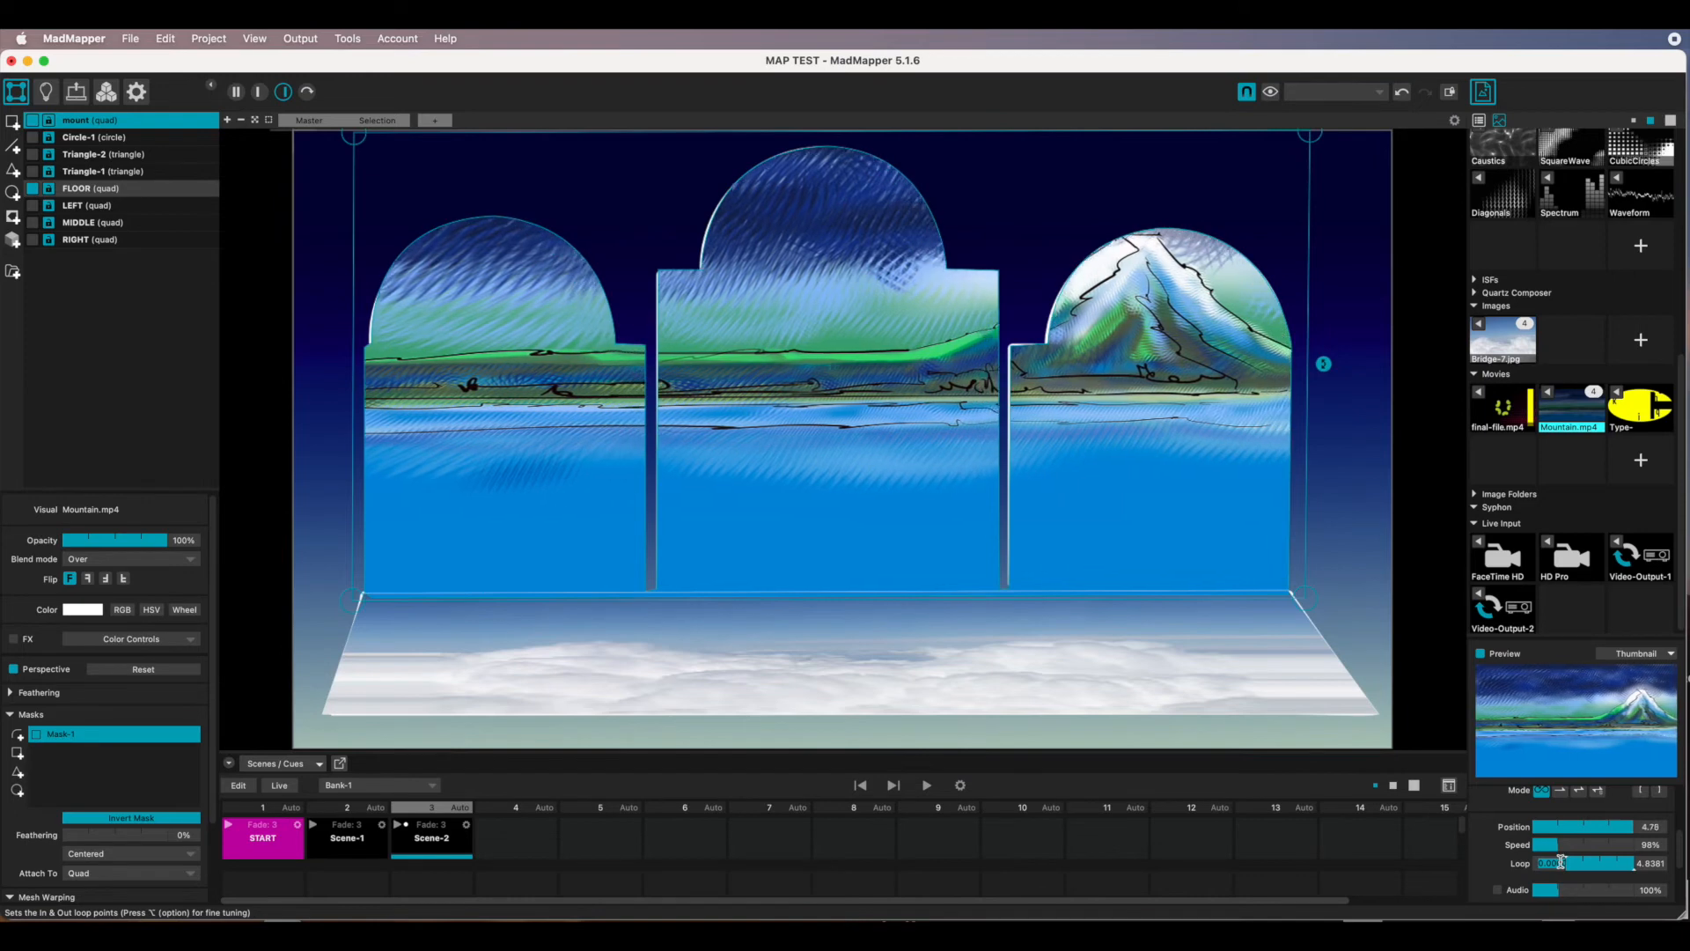
pyautogui.click(1561, 791)
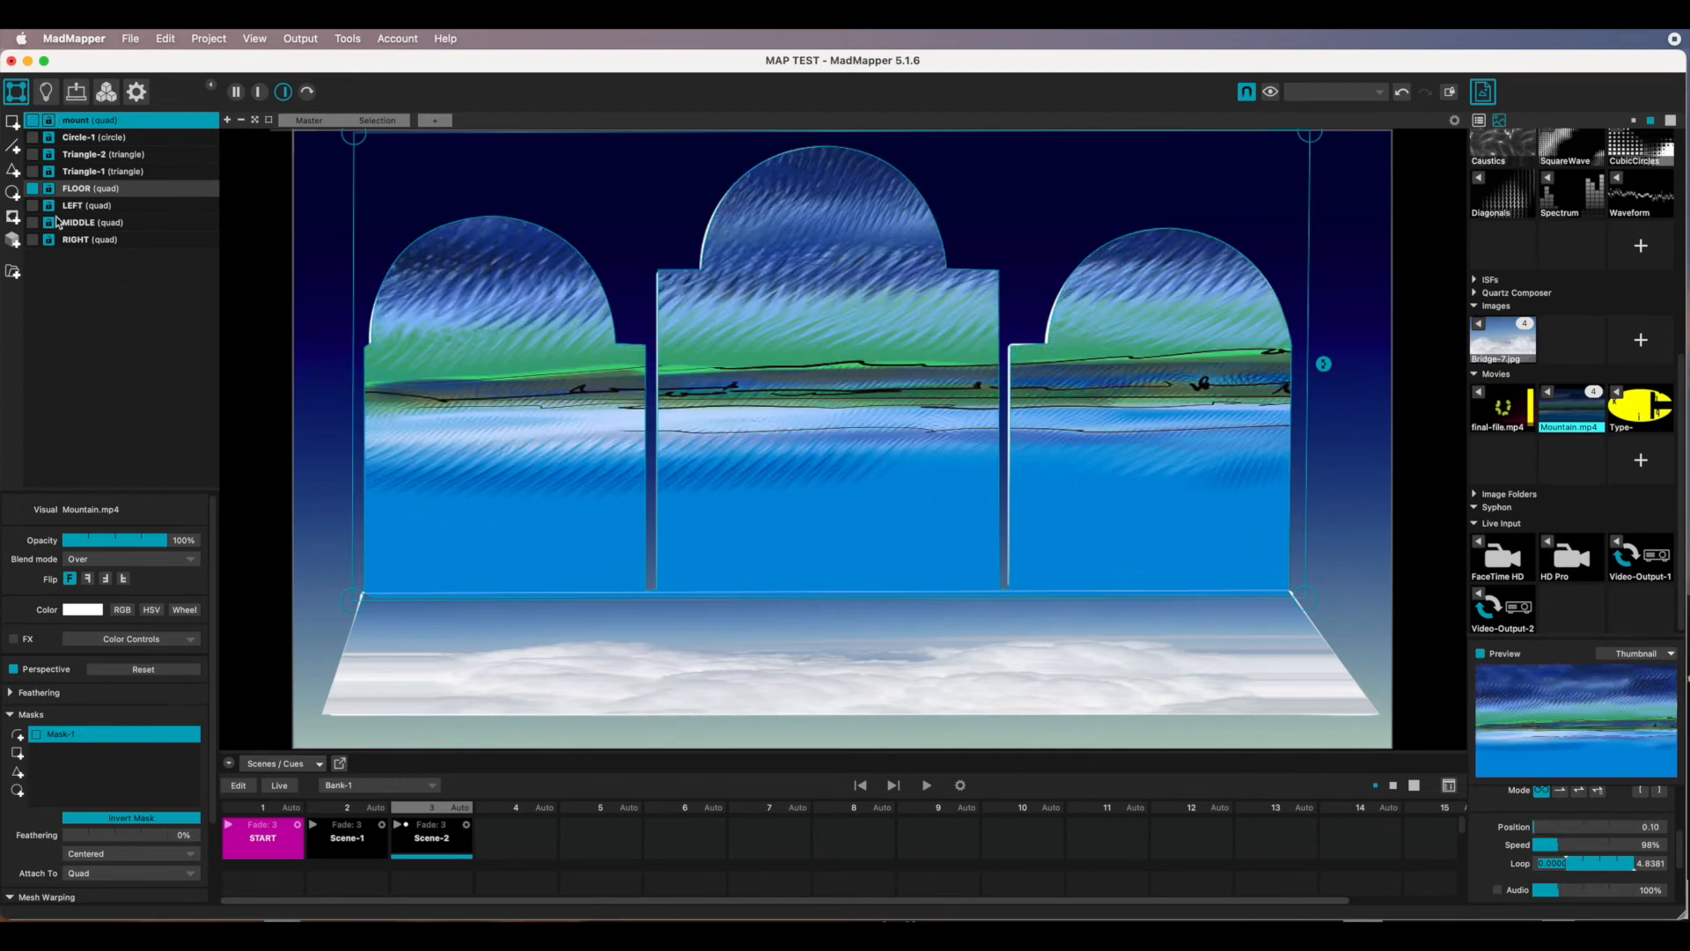
pyautogui.click(516, 838)
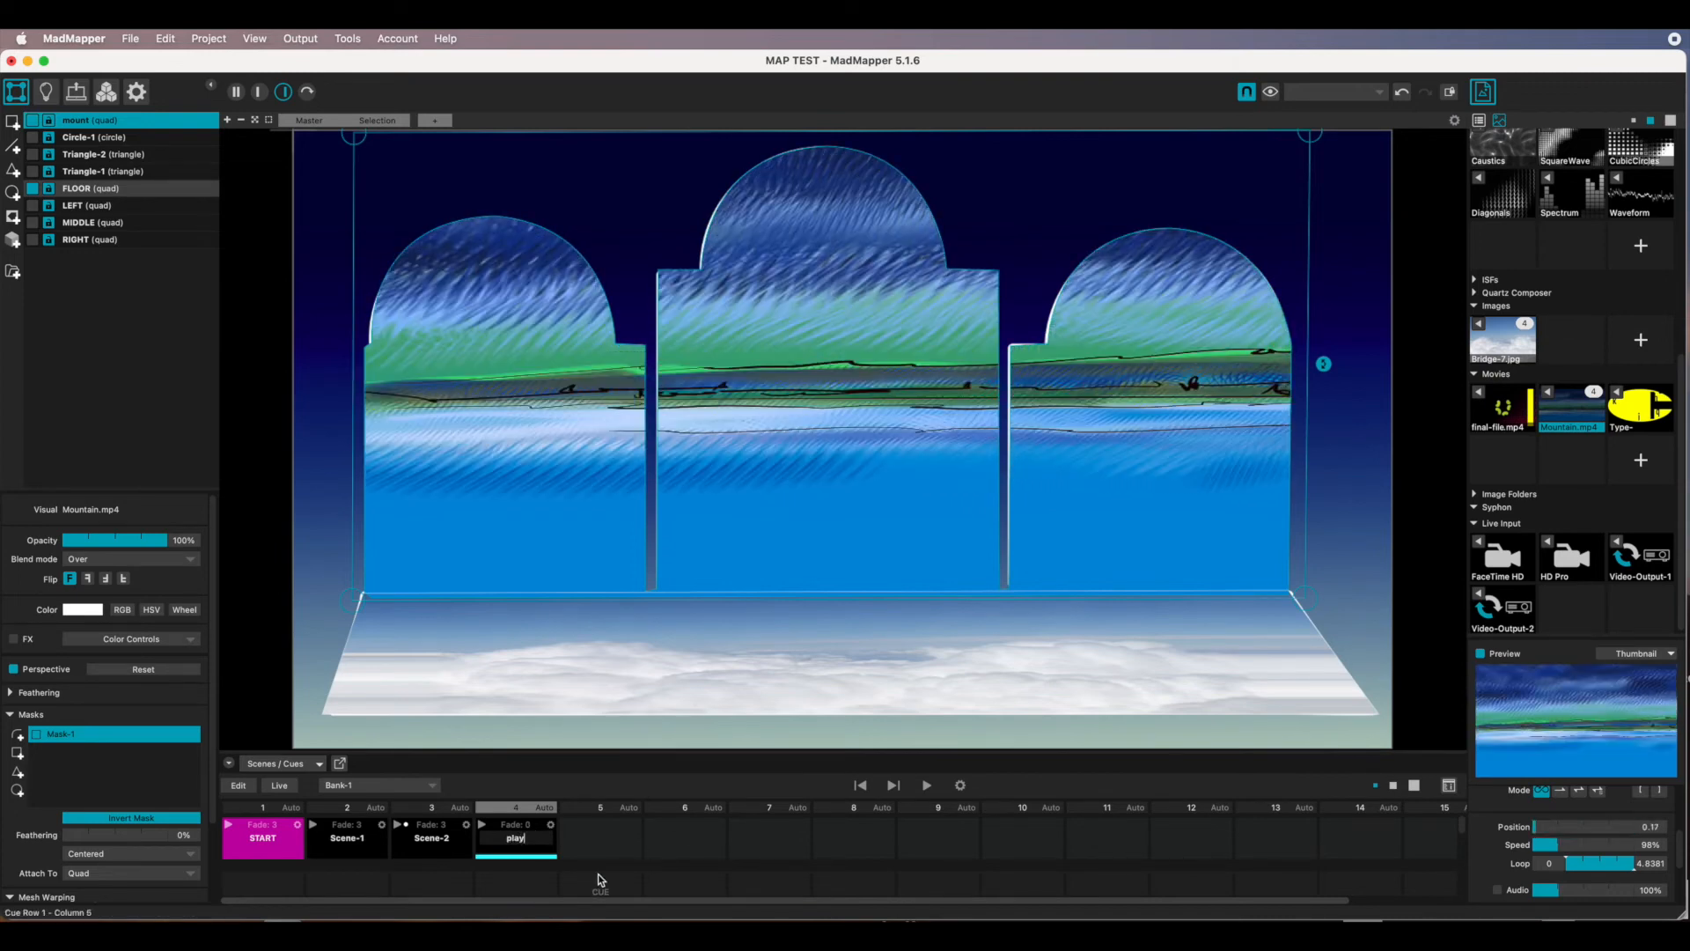
# Colour the play scene green and give it a 5-second Ease In Out transition.
pyautogui.click(551, 828)
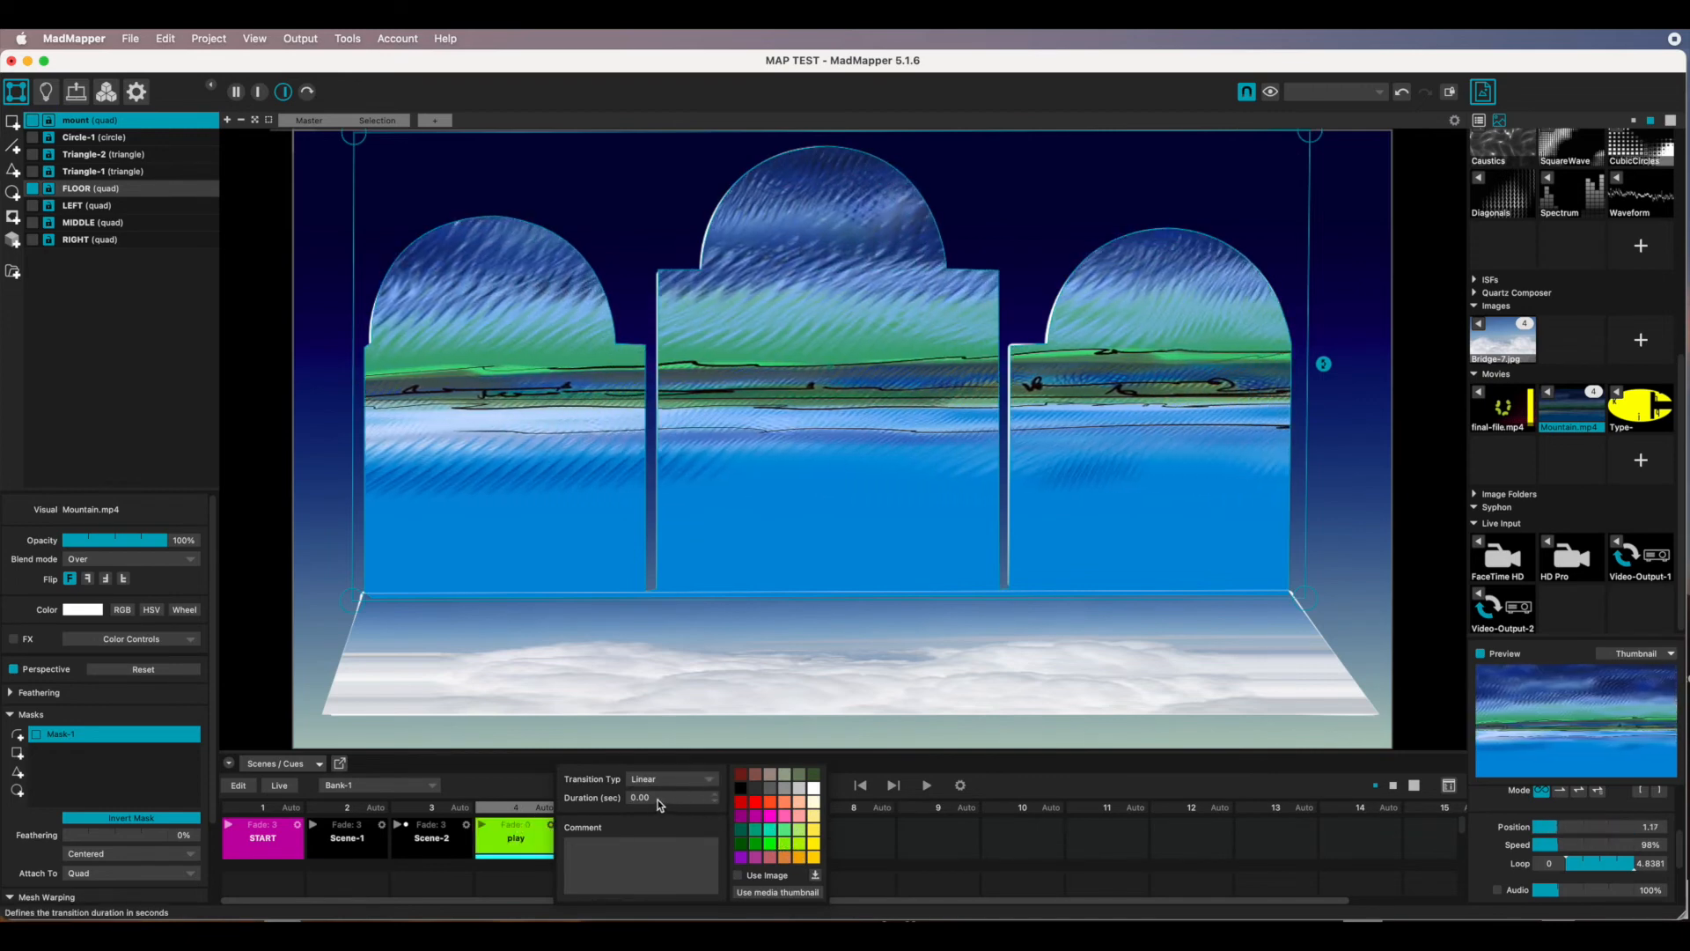
pyautogui.write('5')
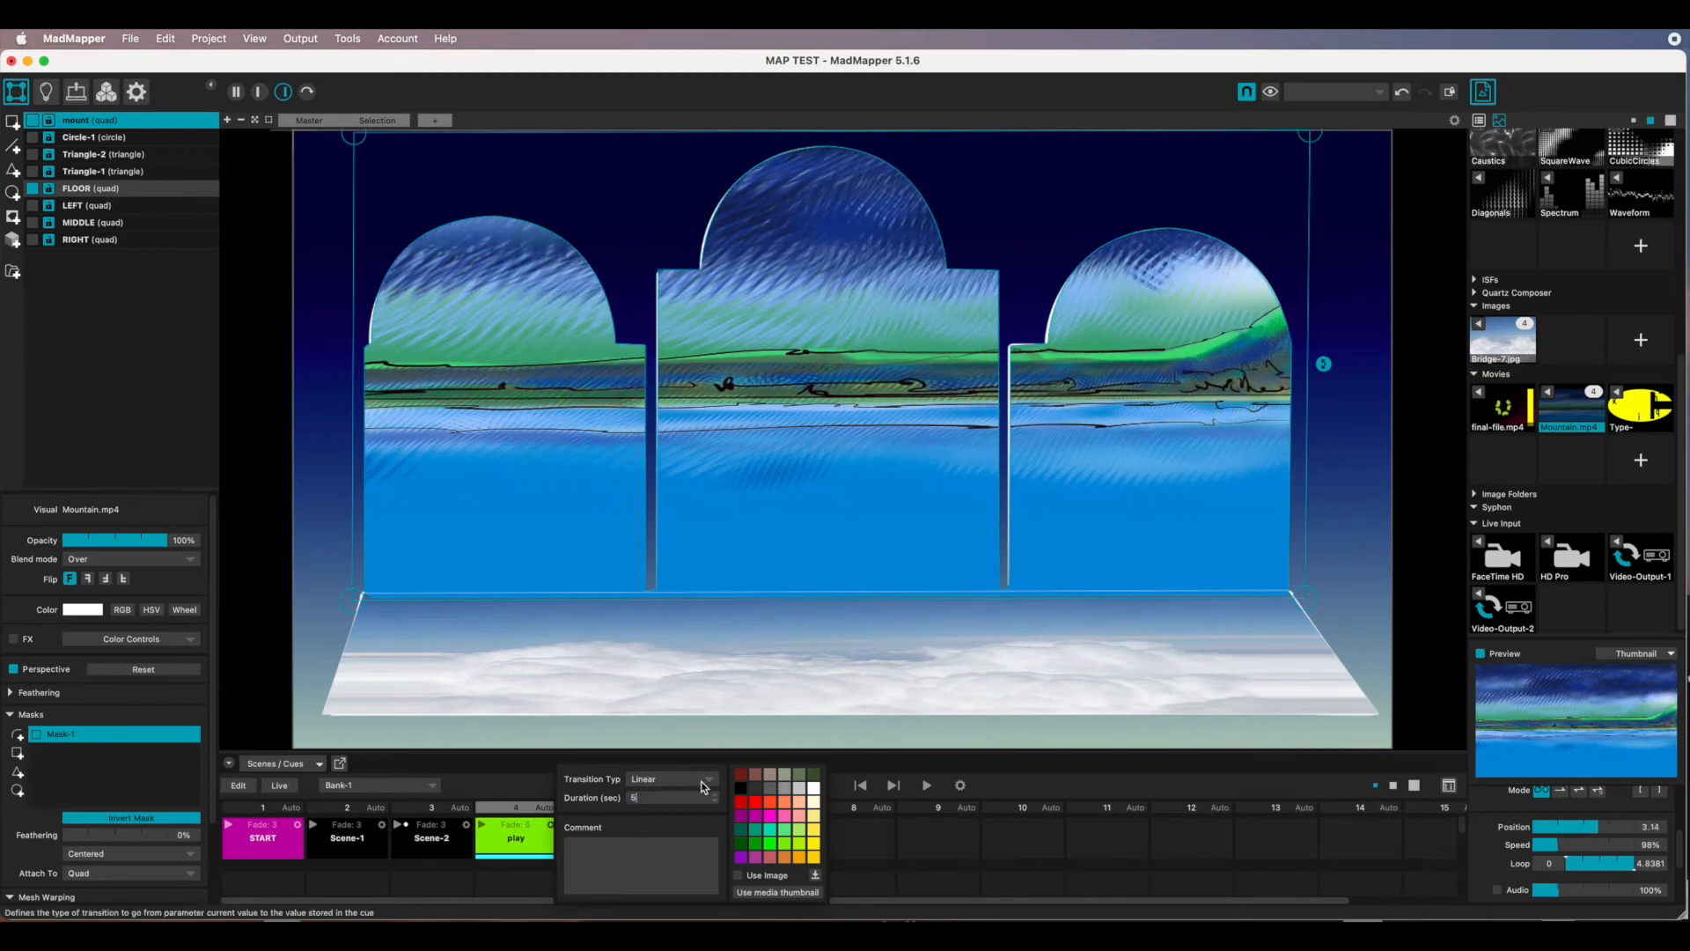
pyautogui.click(684, 804)
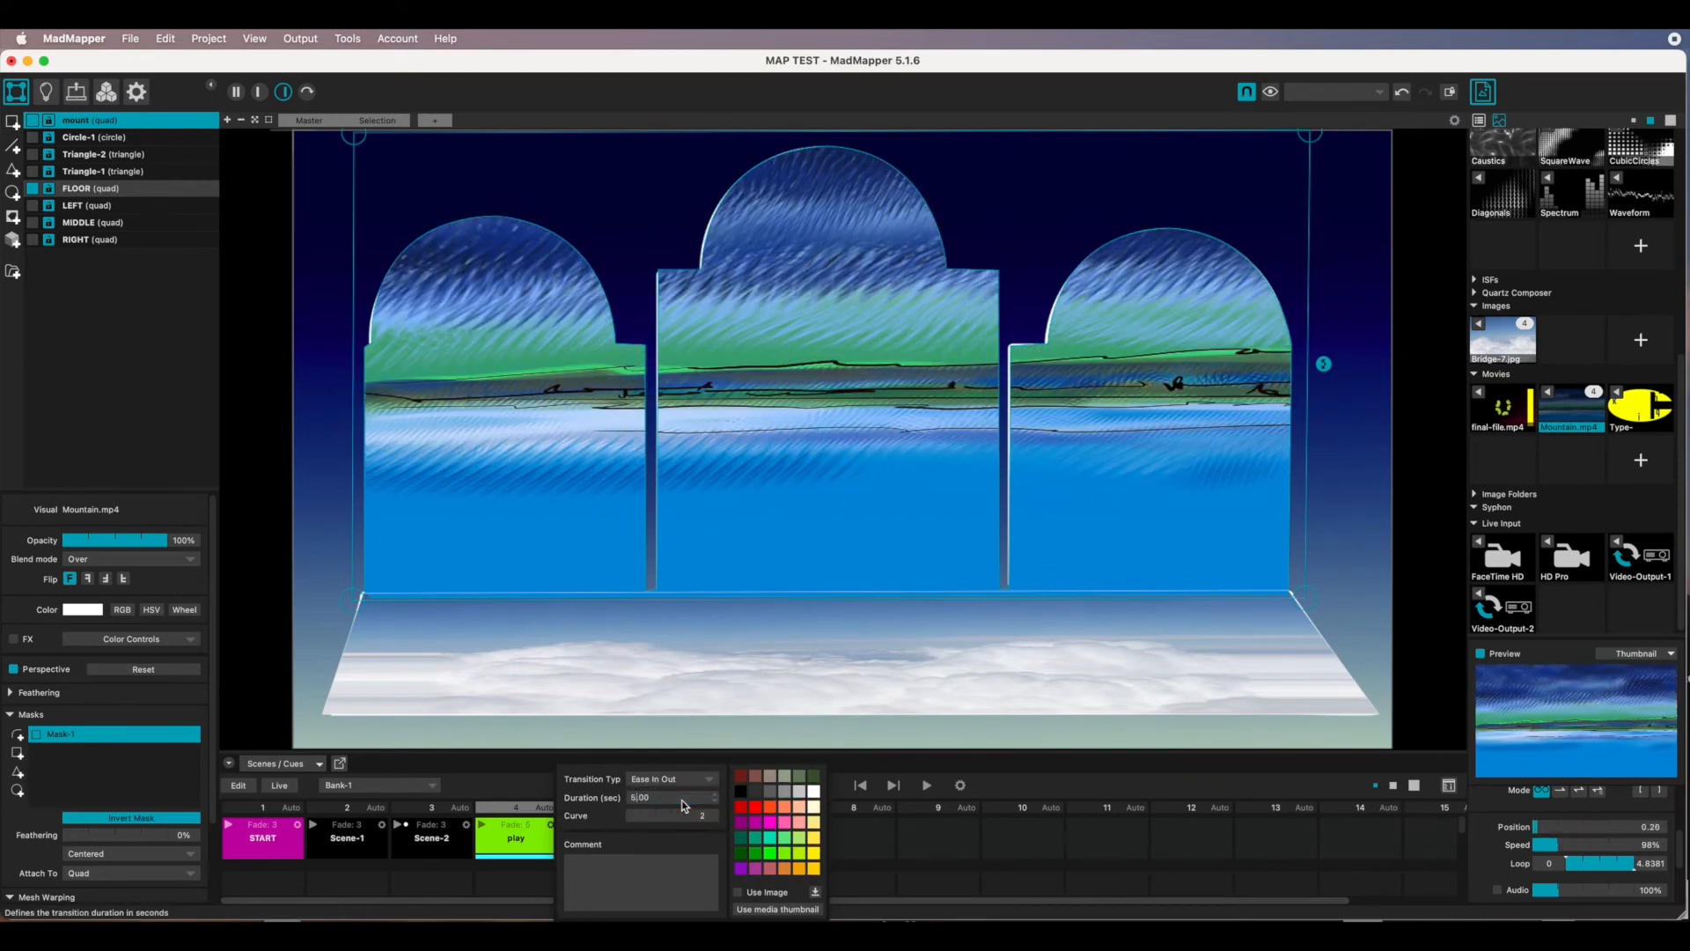
pyautogui.click(1018, 785)
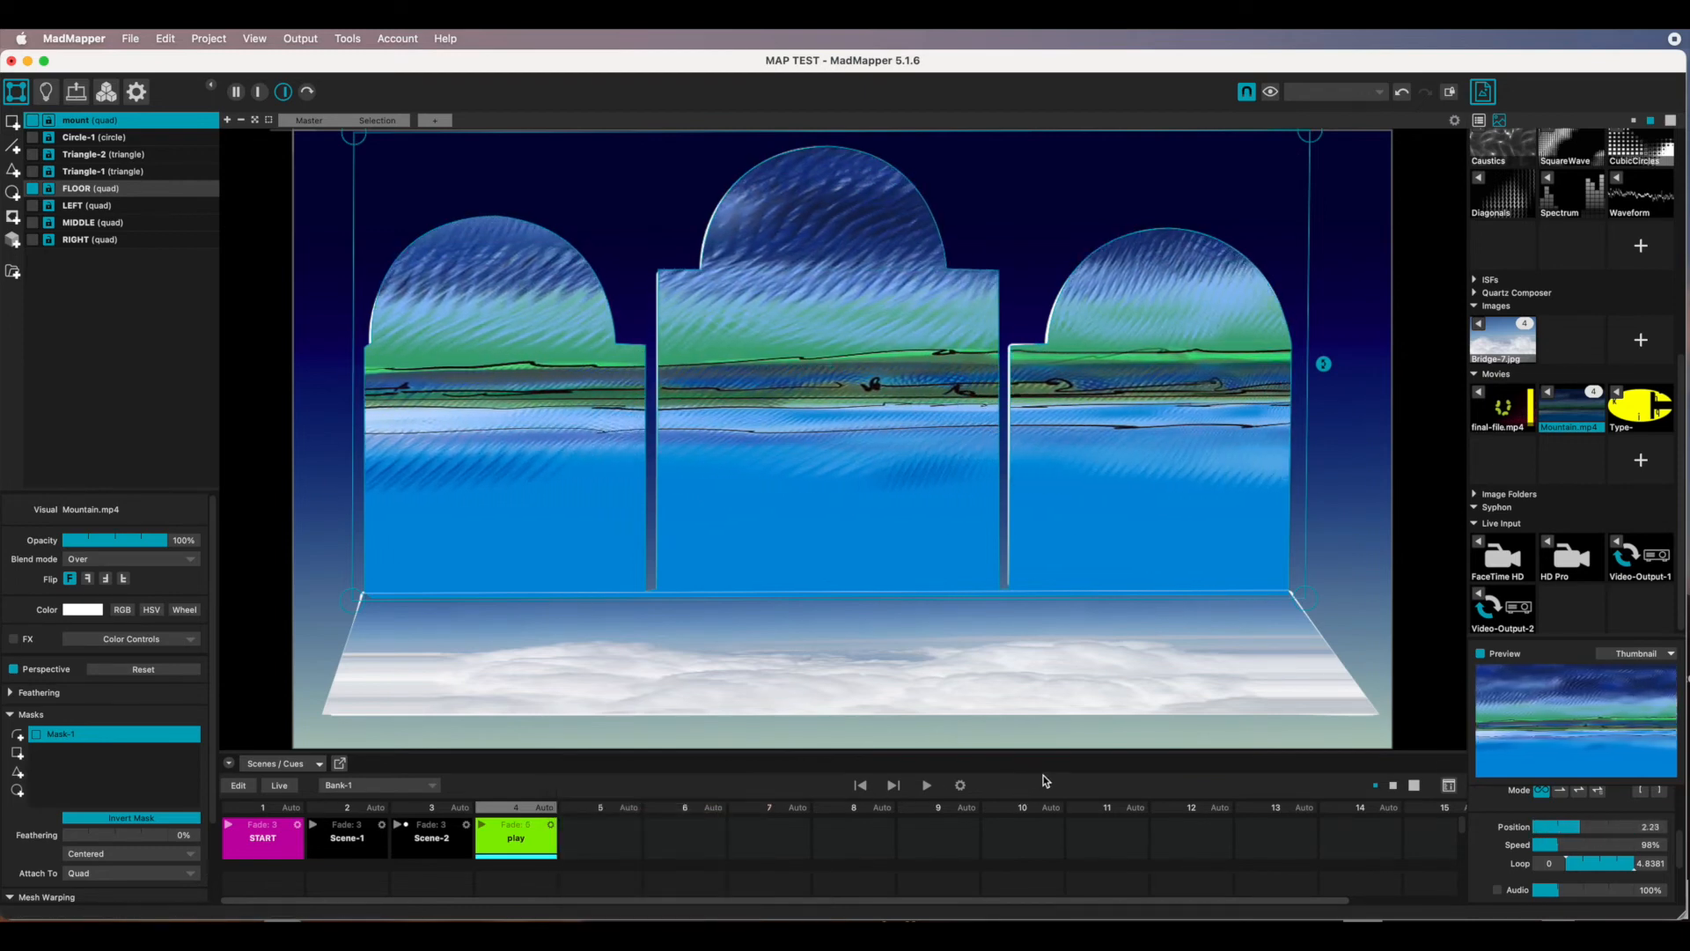
# Trigger Scene-2 and the play scene to check the fade between them, and save the project.
pyautogui.click(397, 825)
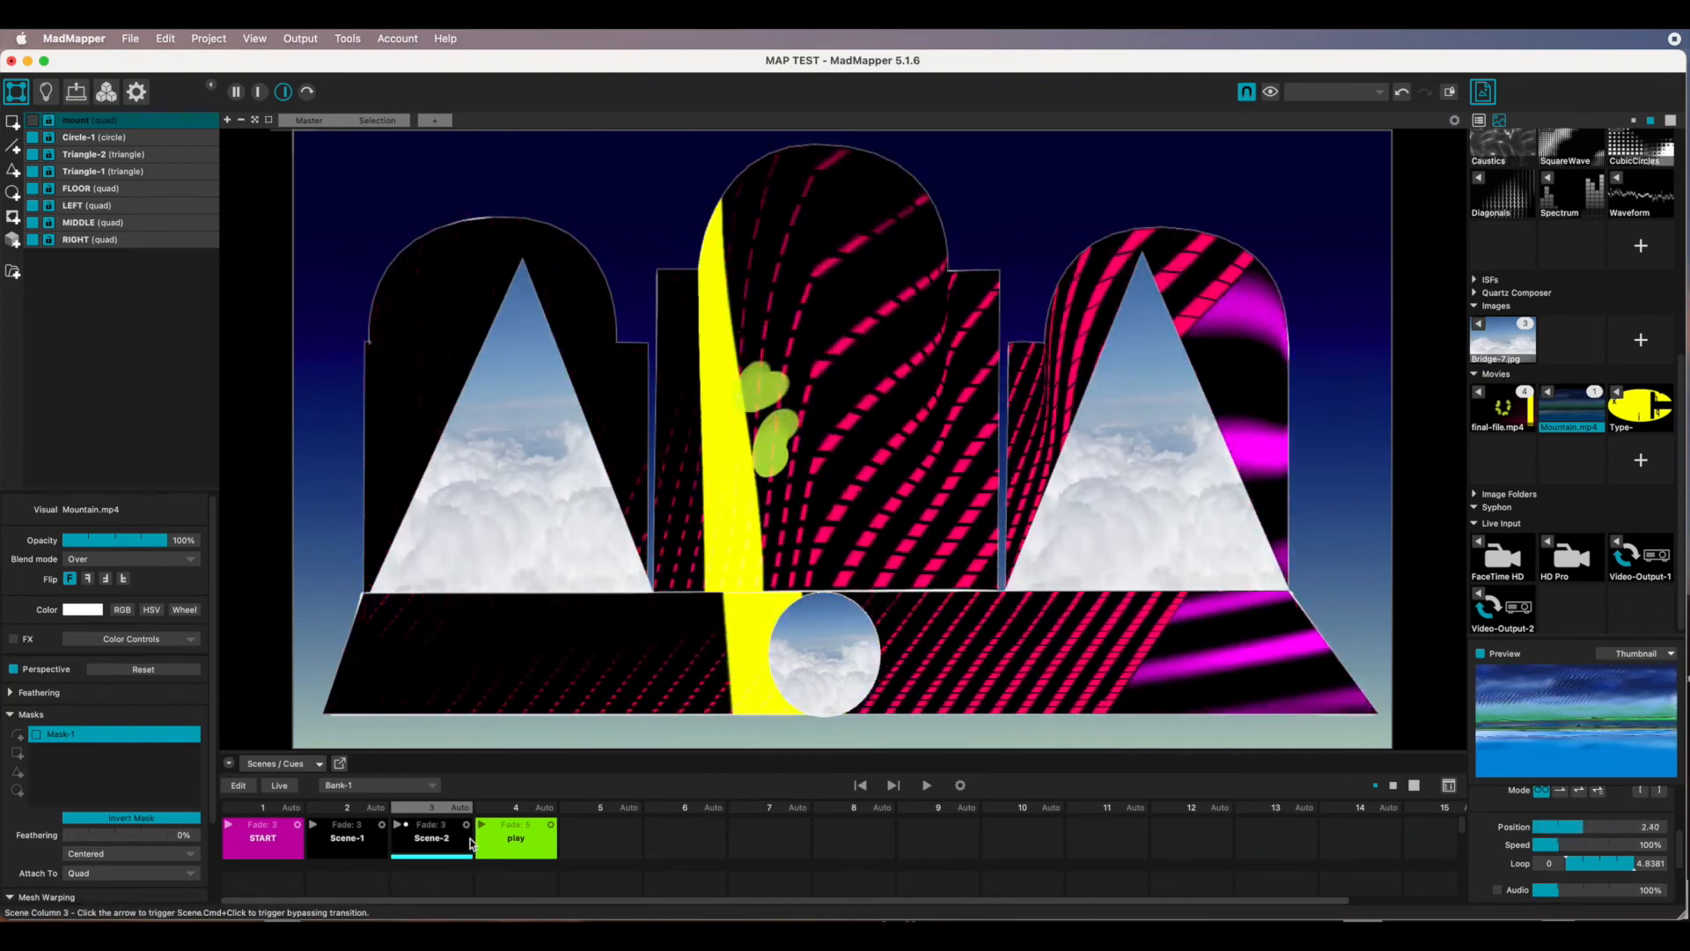
pyautogui.click(484, 827)
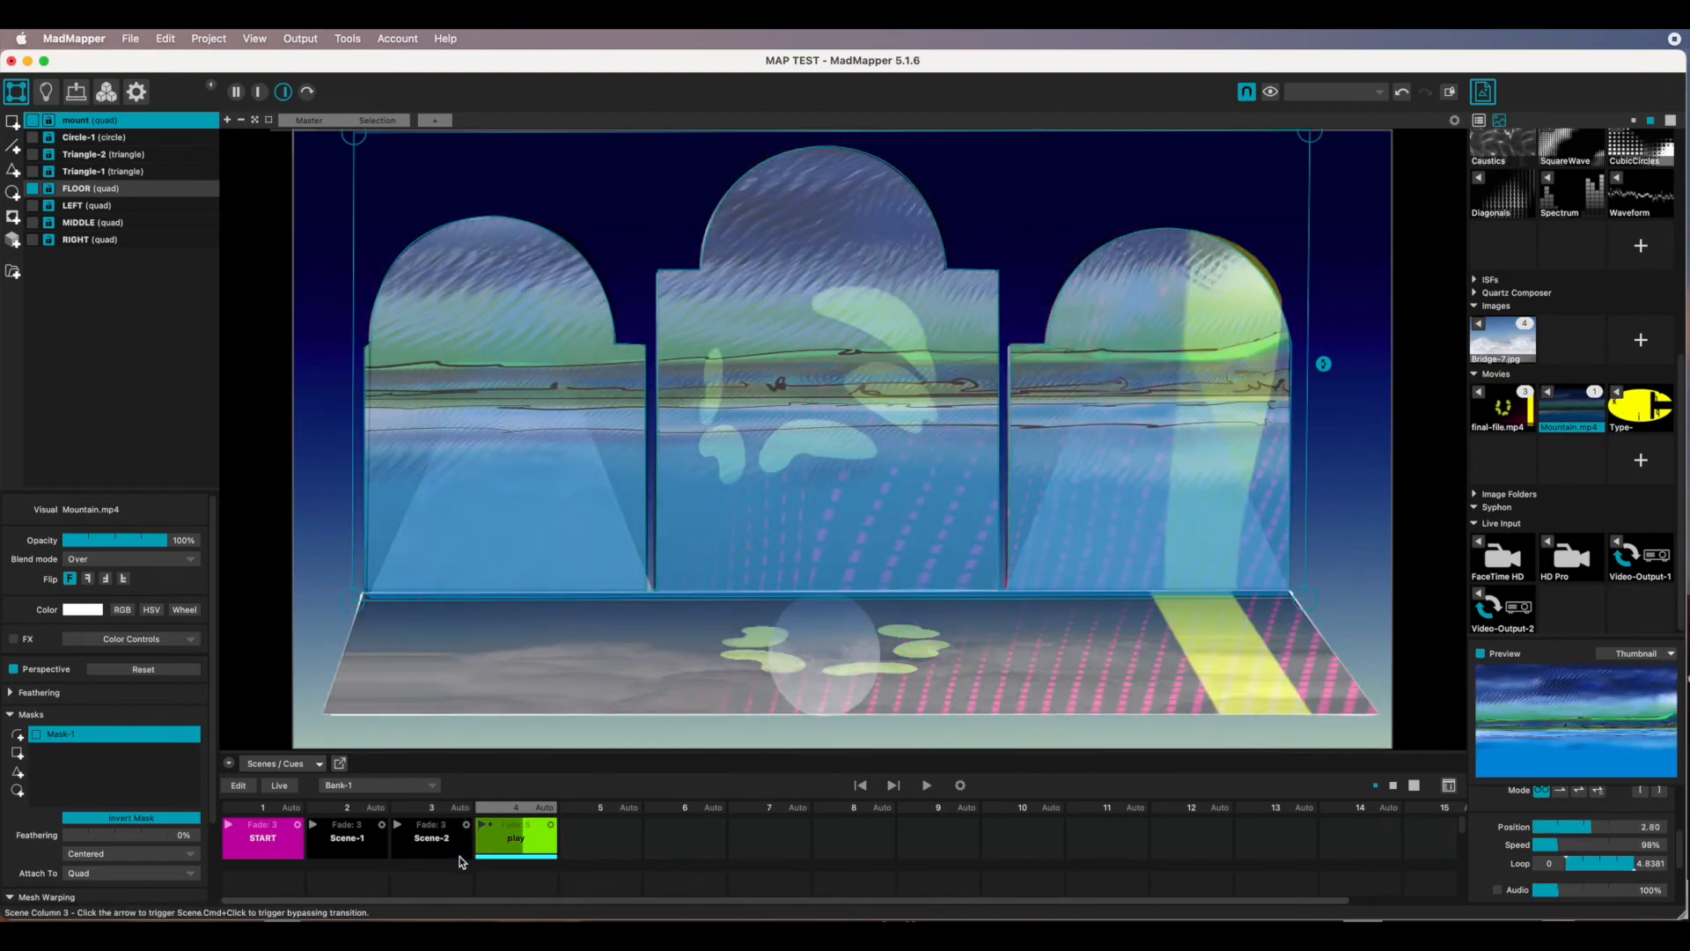
pyautogui.click(130, 39)
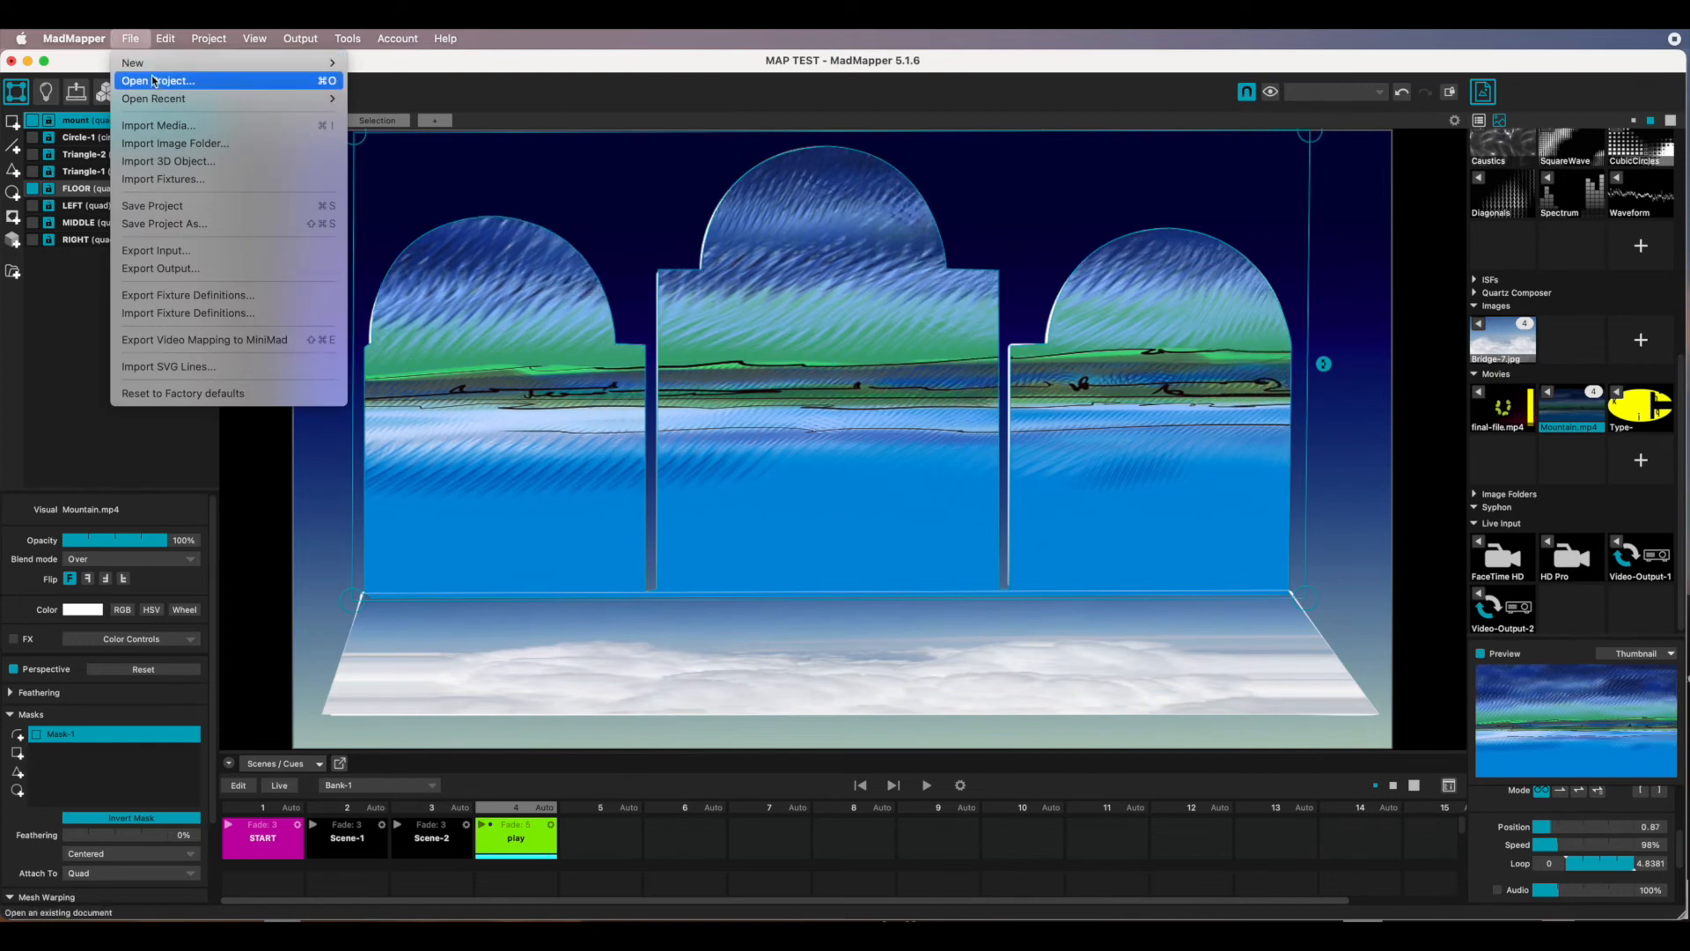
pyautogui.click(155, 206)
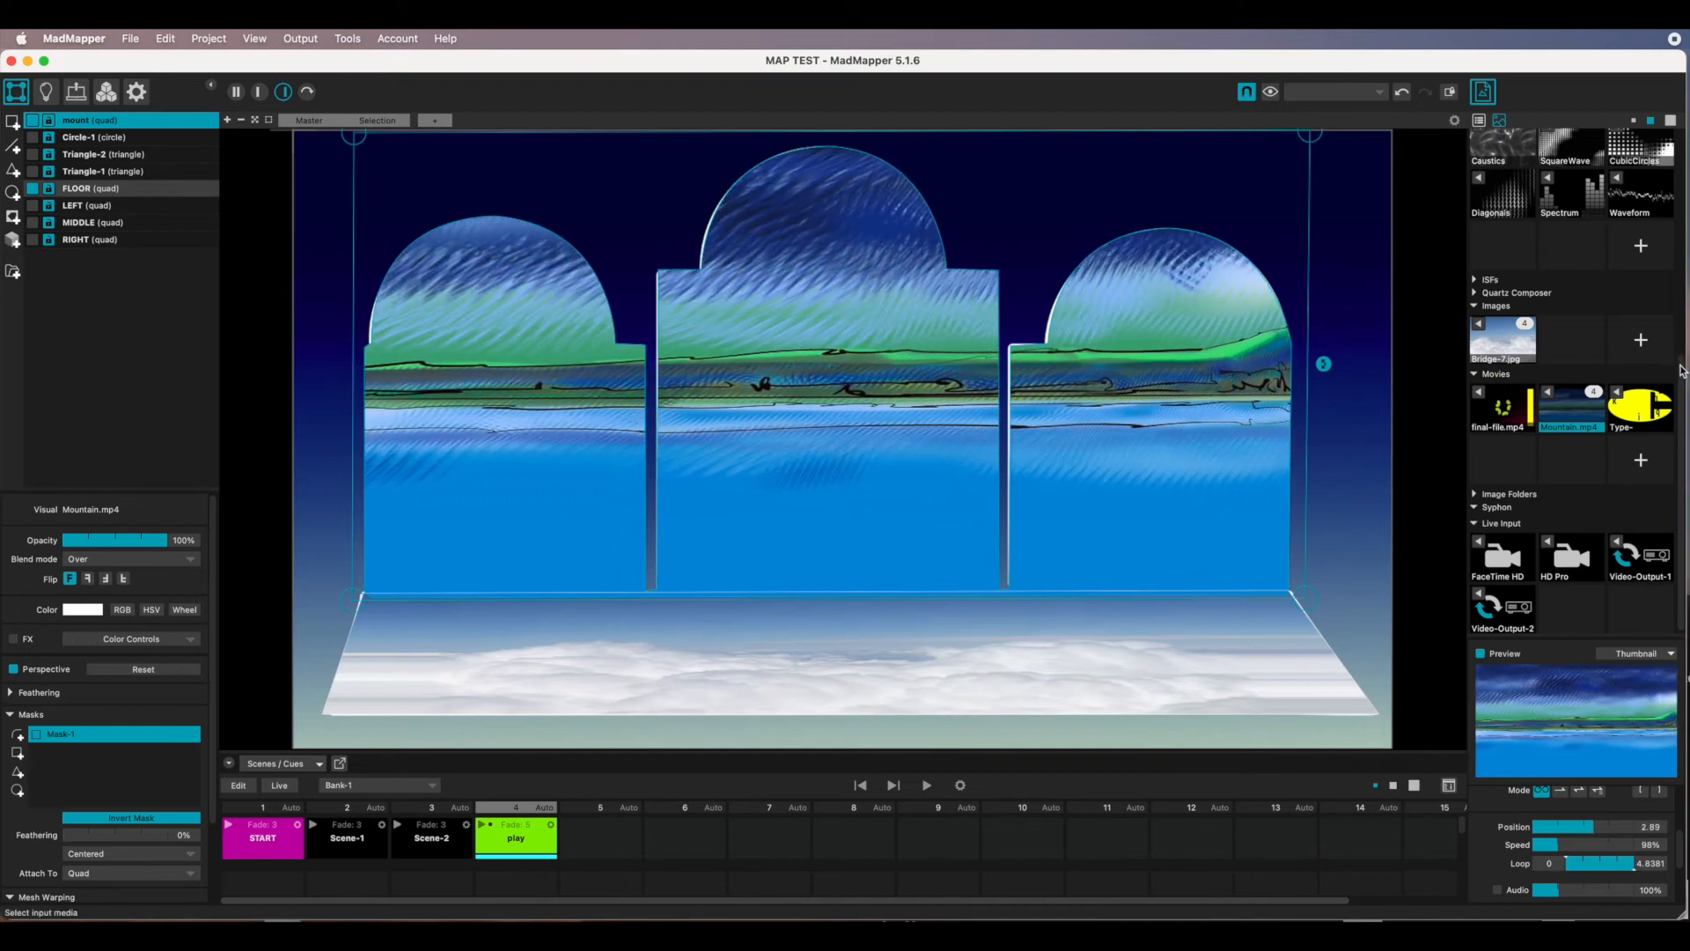
# Add a circle surface, assign the SquareArray material to it and set its blend mode to Add.
pyautogui.scroll(1, 1635, 589)
pyautogui.scroll(5, 1560, 300)
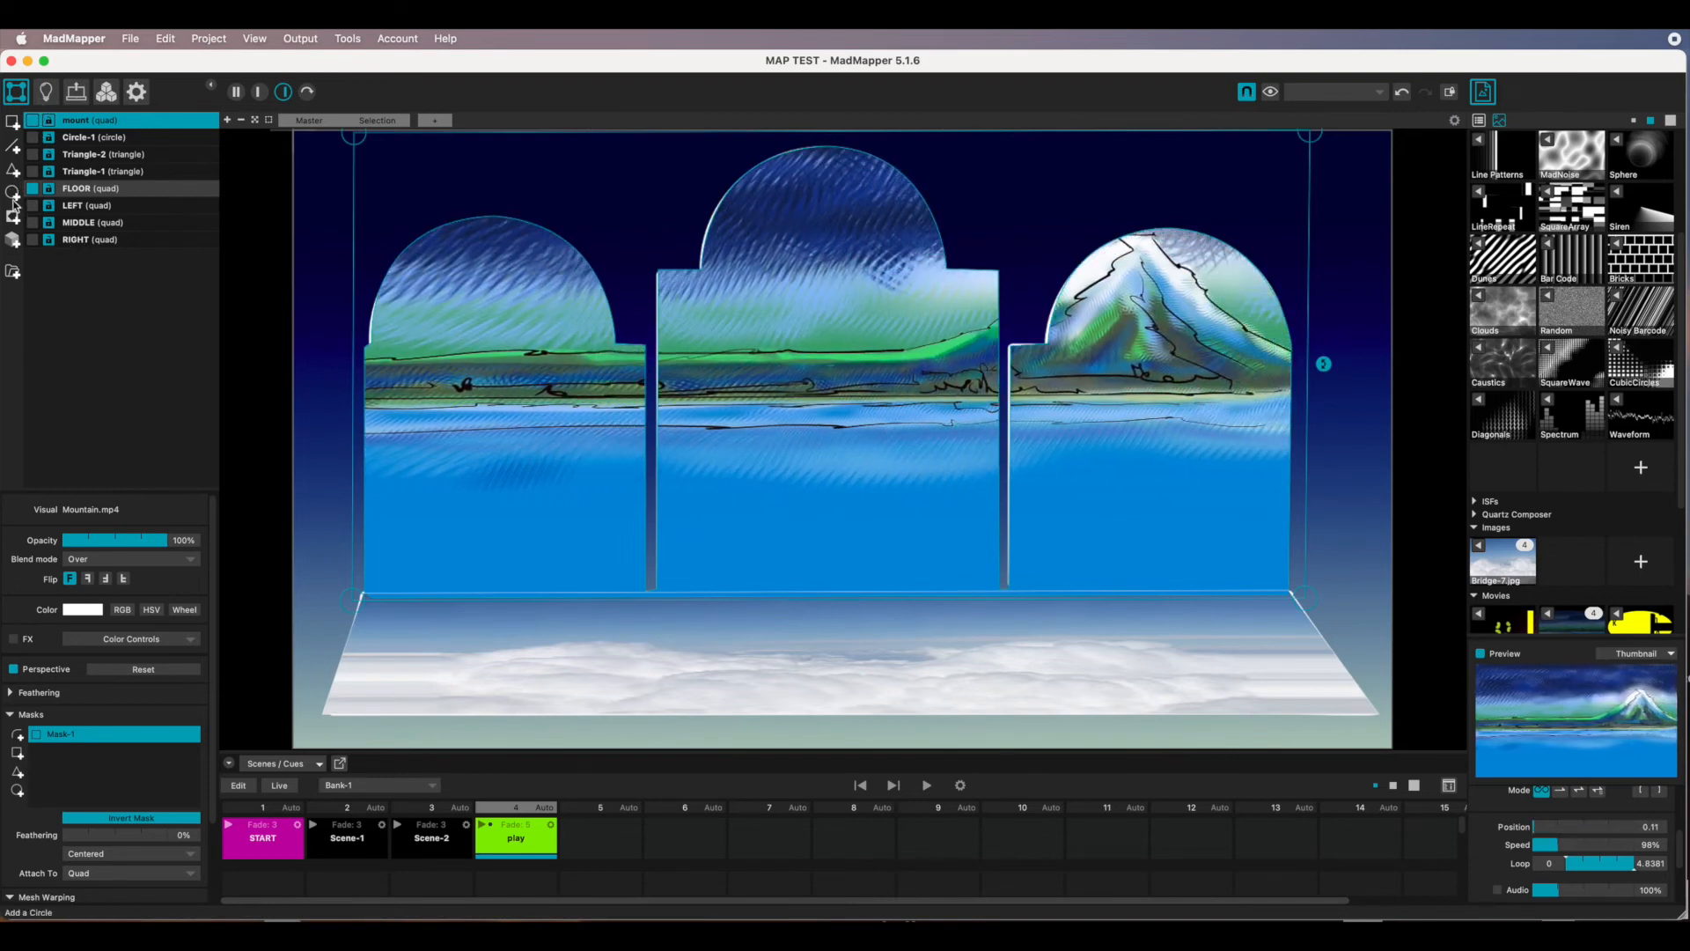
pyautogui.click(12, 193)
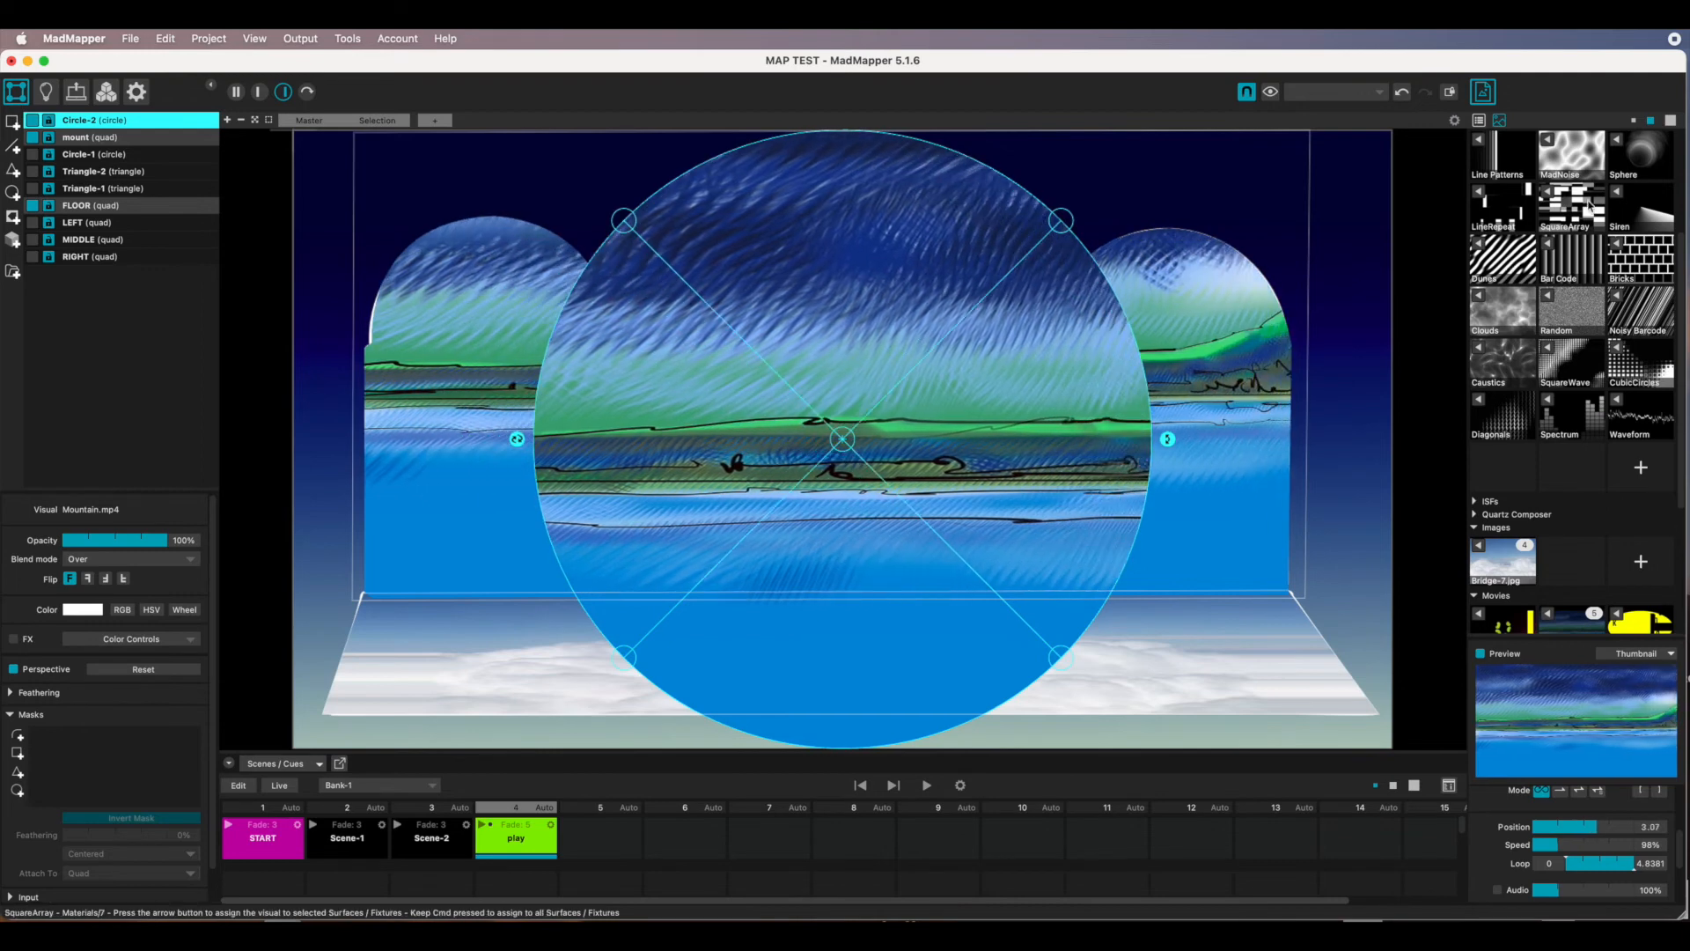
pyautogui.click(1552, 222)
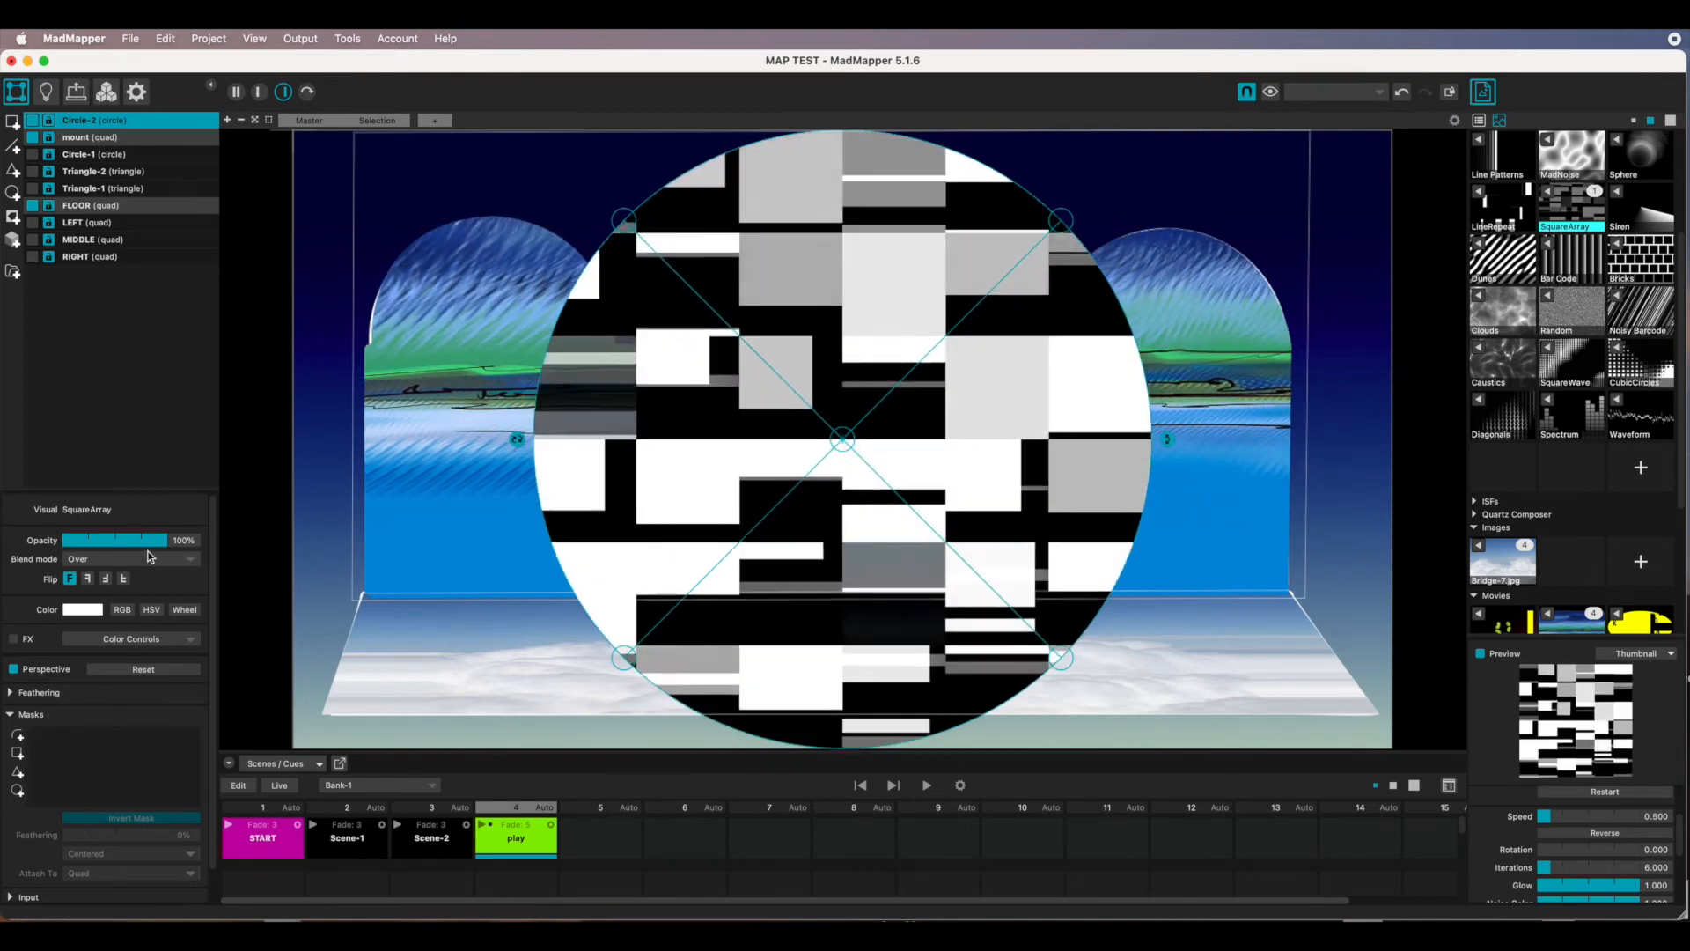
pyautogui.click(188, 560)
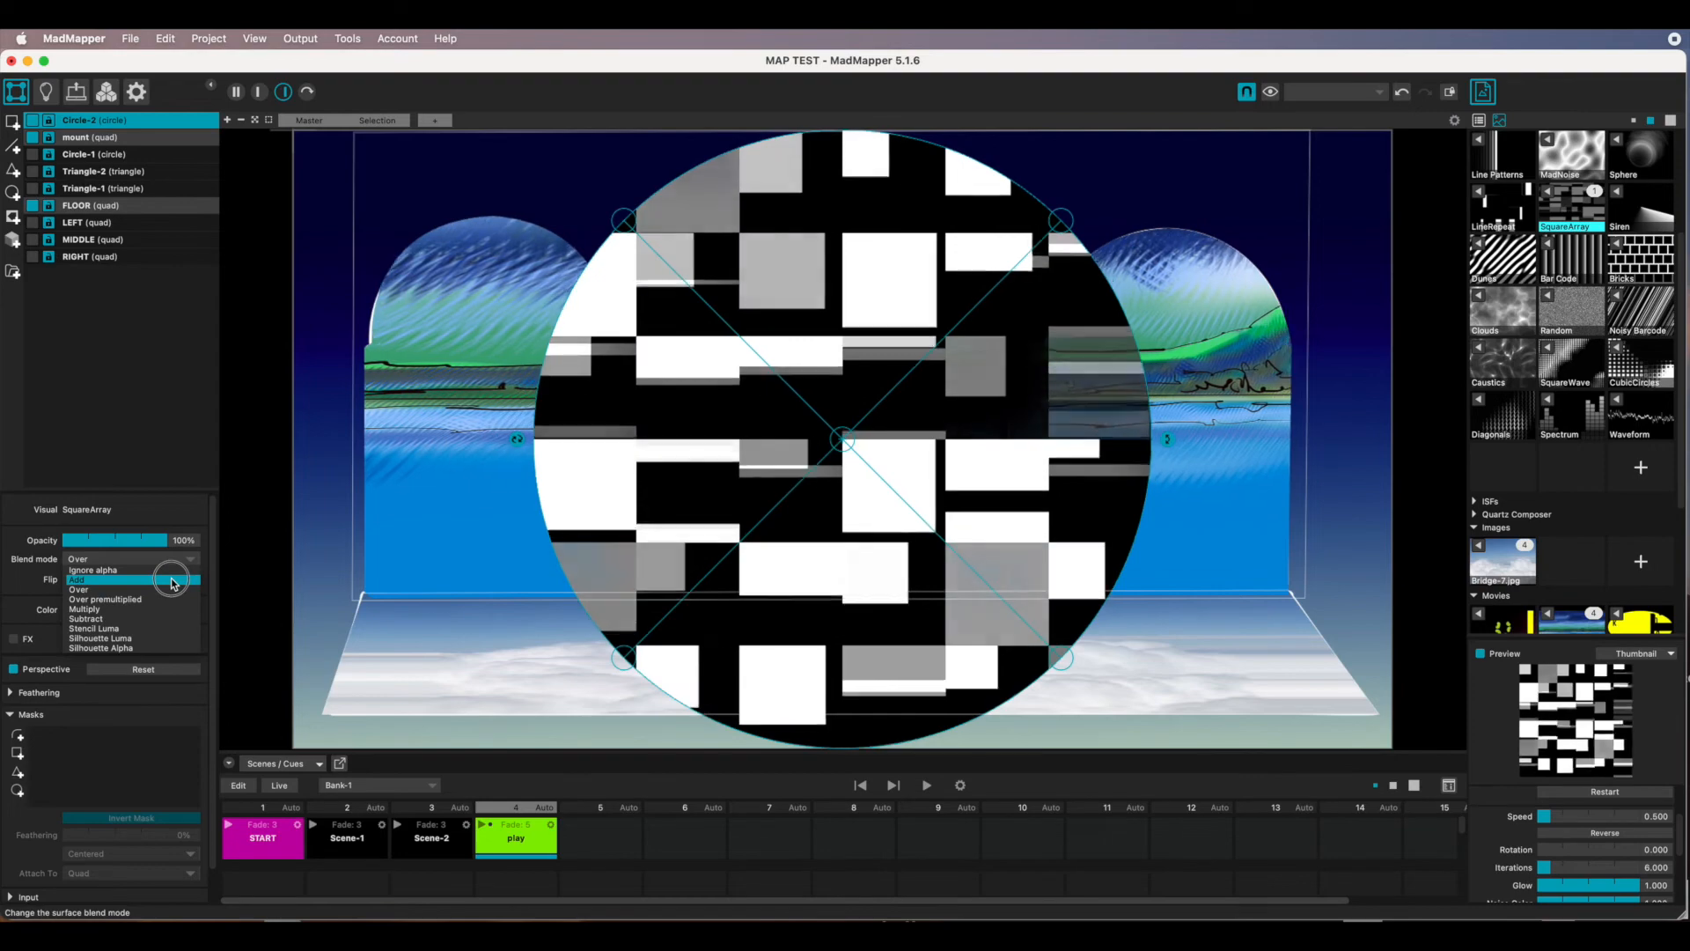
pyautogui.click(77, 579)
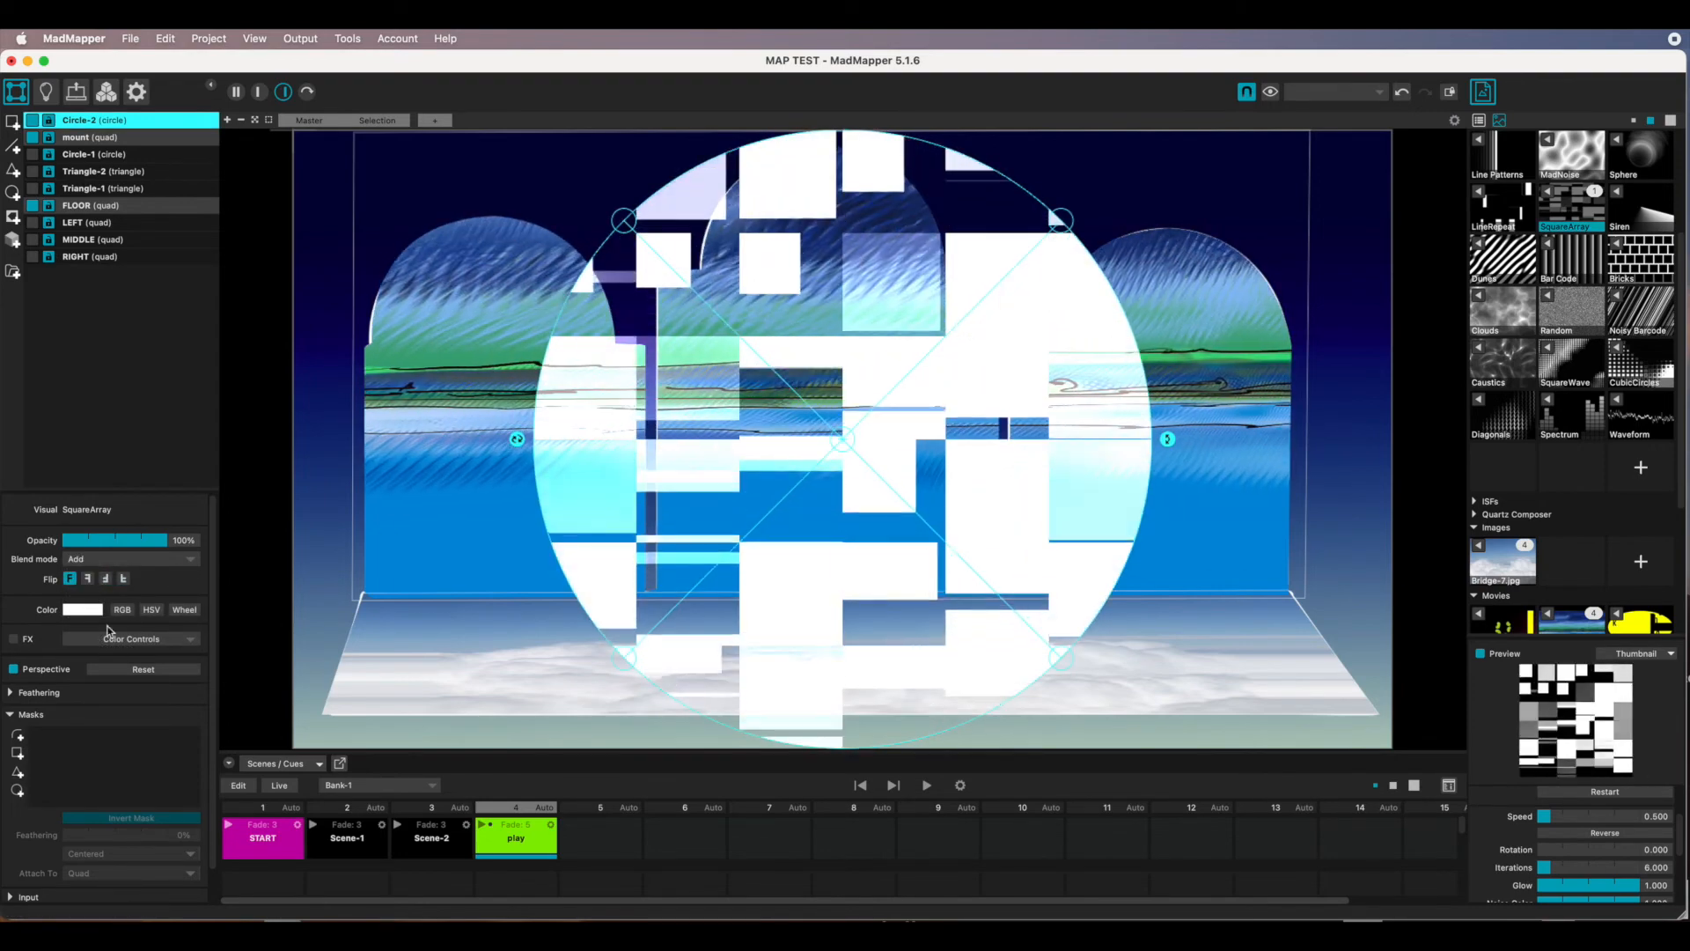
# Tint the new circle bright green with RGB values of 27% red, 100% green and 0% blue.
pyautogui.click(79, 610)
pyautogui.click(122, 610)
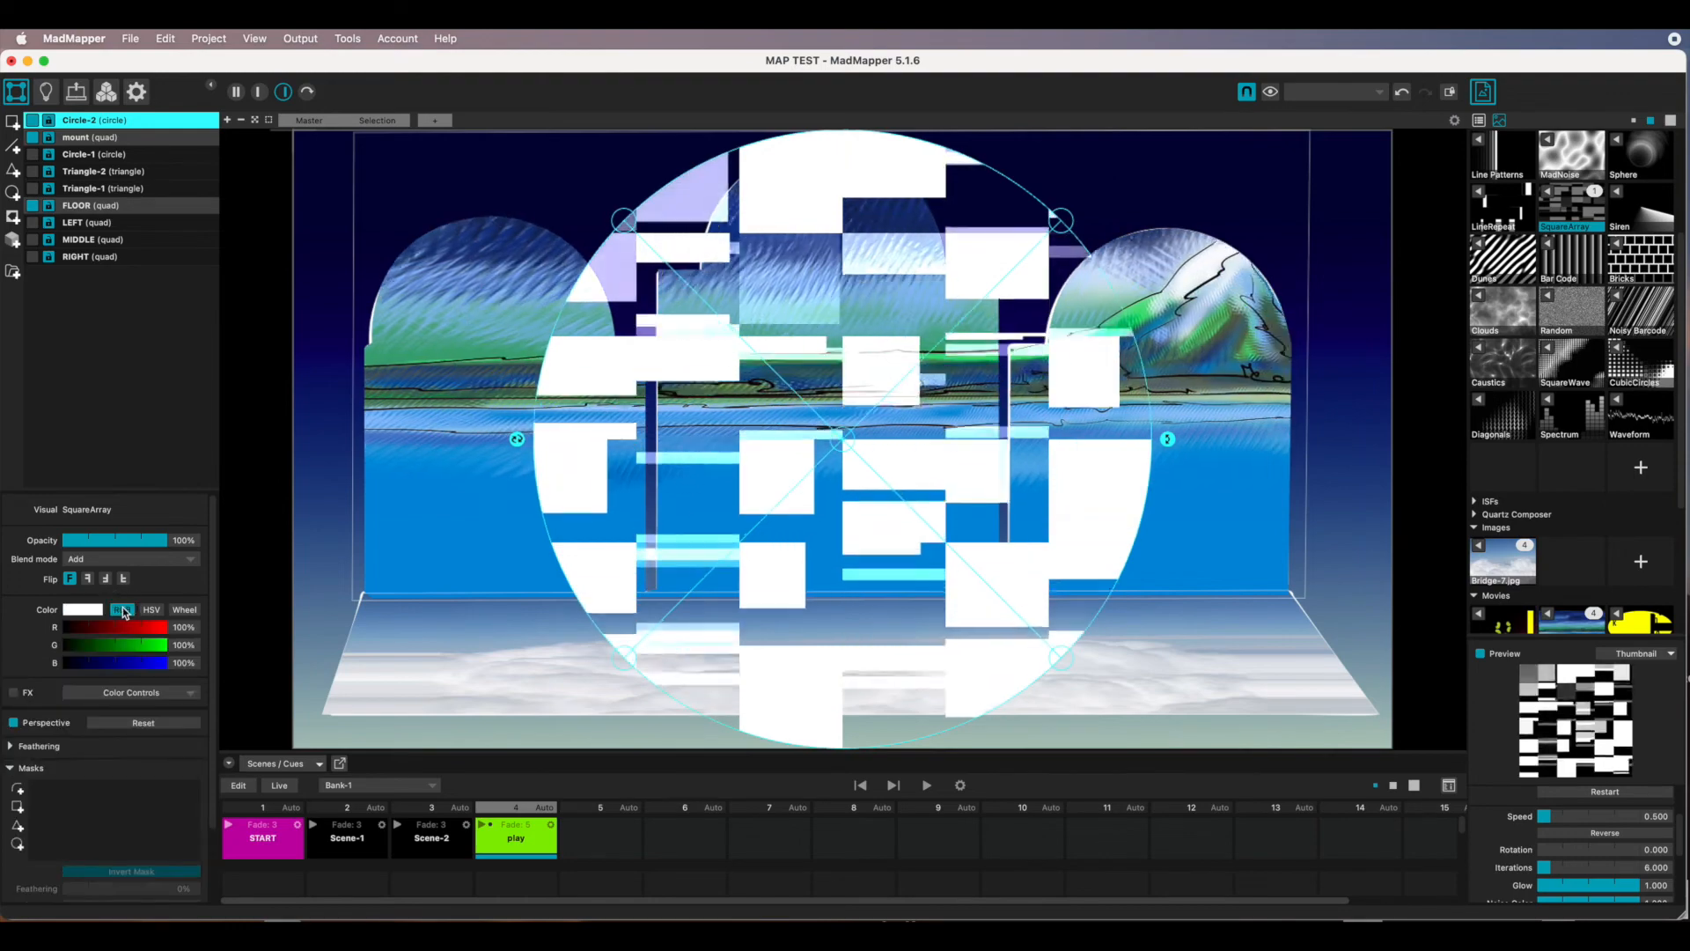
pyautogui.moveTo(163, 628); pyautogui.dragTo(50, 652)
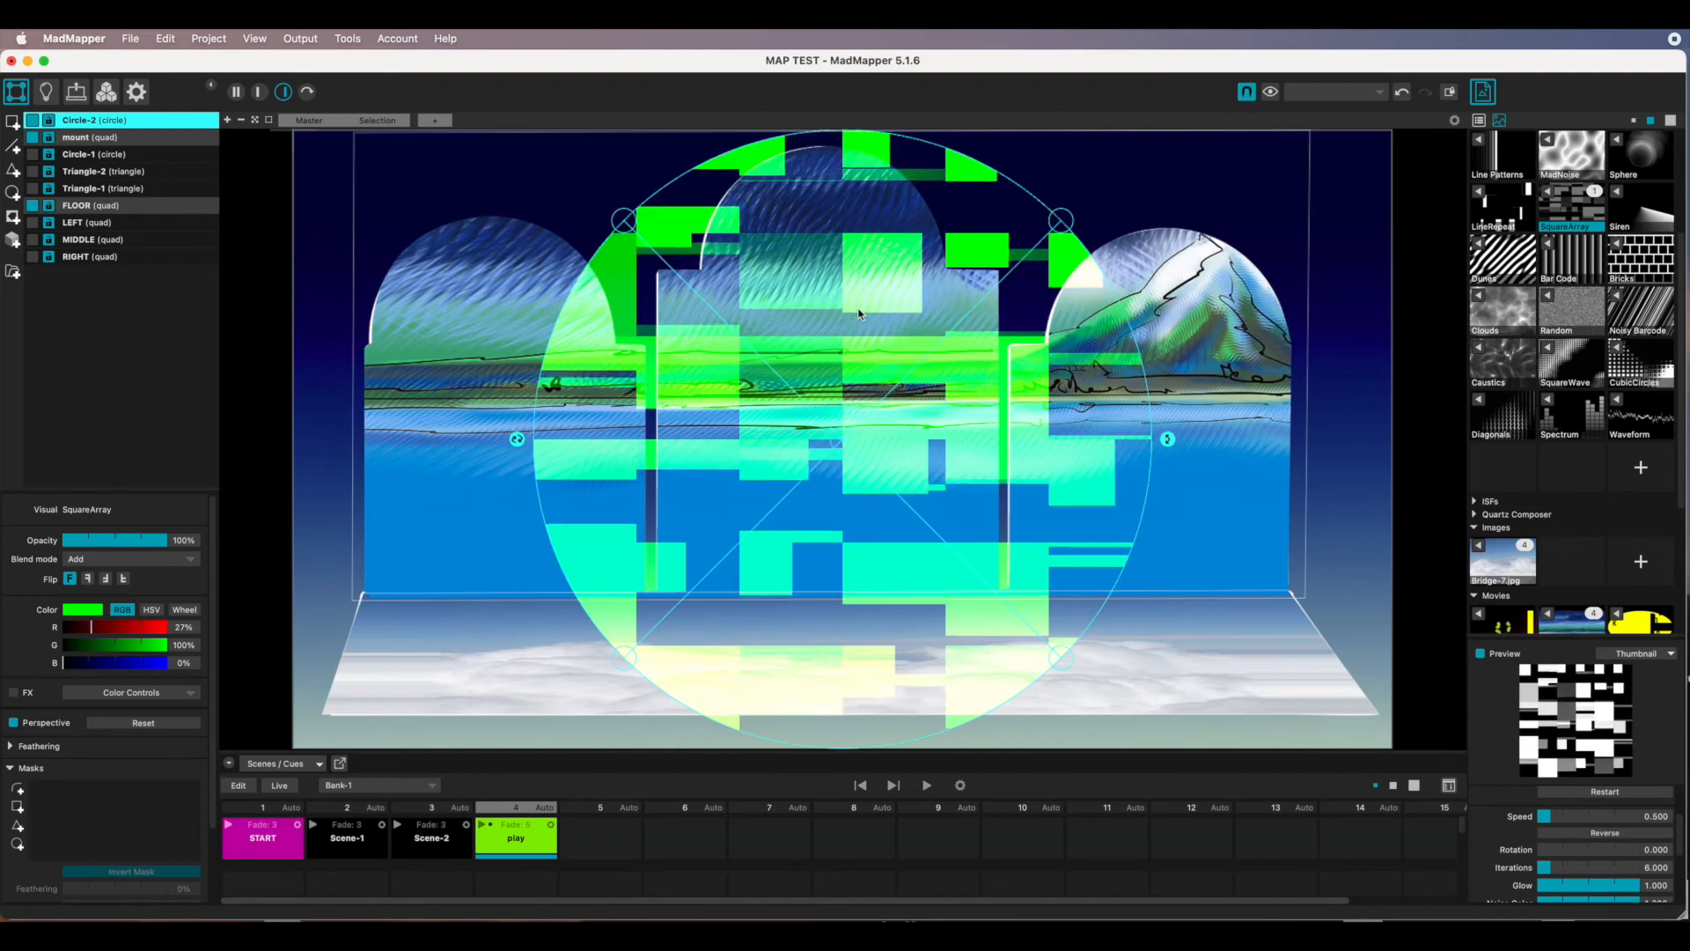
# Shrink the green circle and move it down so it fits between the sides of the middle arch.
pyautogui.moveTo(856, 310); pyautogui.dragTo(863, 351)
pyautogui.moveTo(857, 161); pyautogui.dragTo(811, 305)
pyautogui.moveTo(864, 437); pyautogui.dragTo(846, 377)
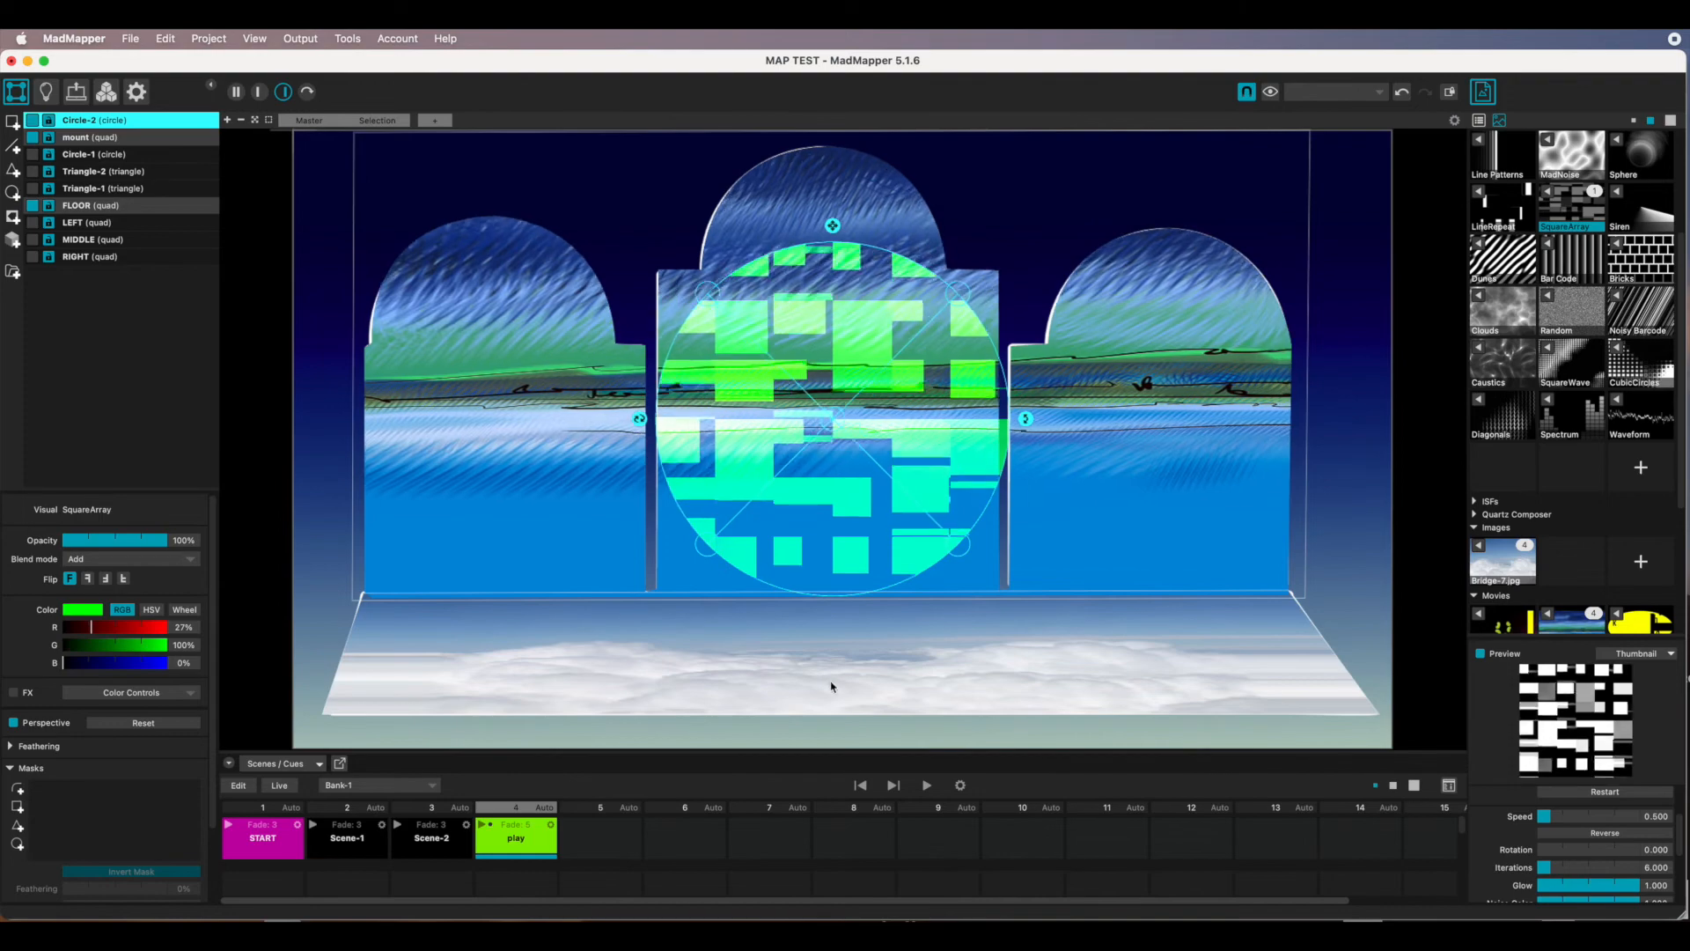
# Switch back and forth between Scene-2 and the play scene to check whether the green circle is stored.
pyautogui.click(396, 829)
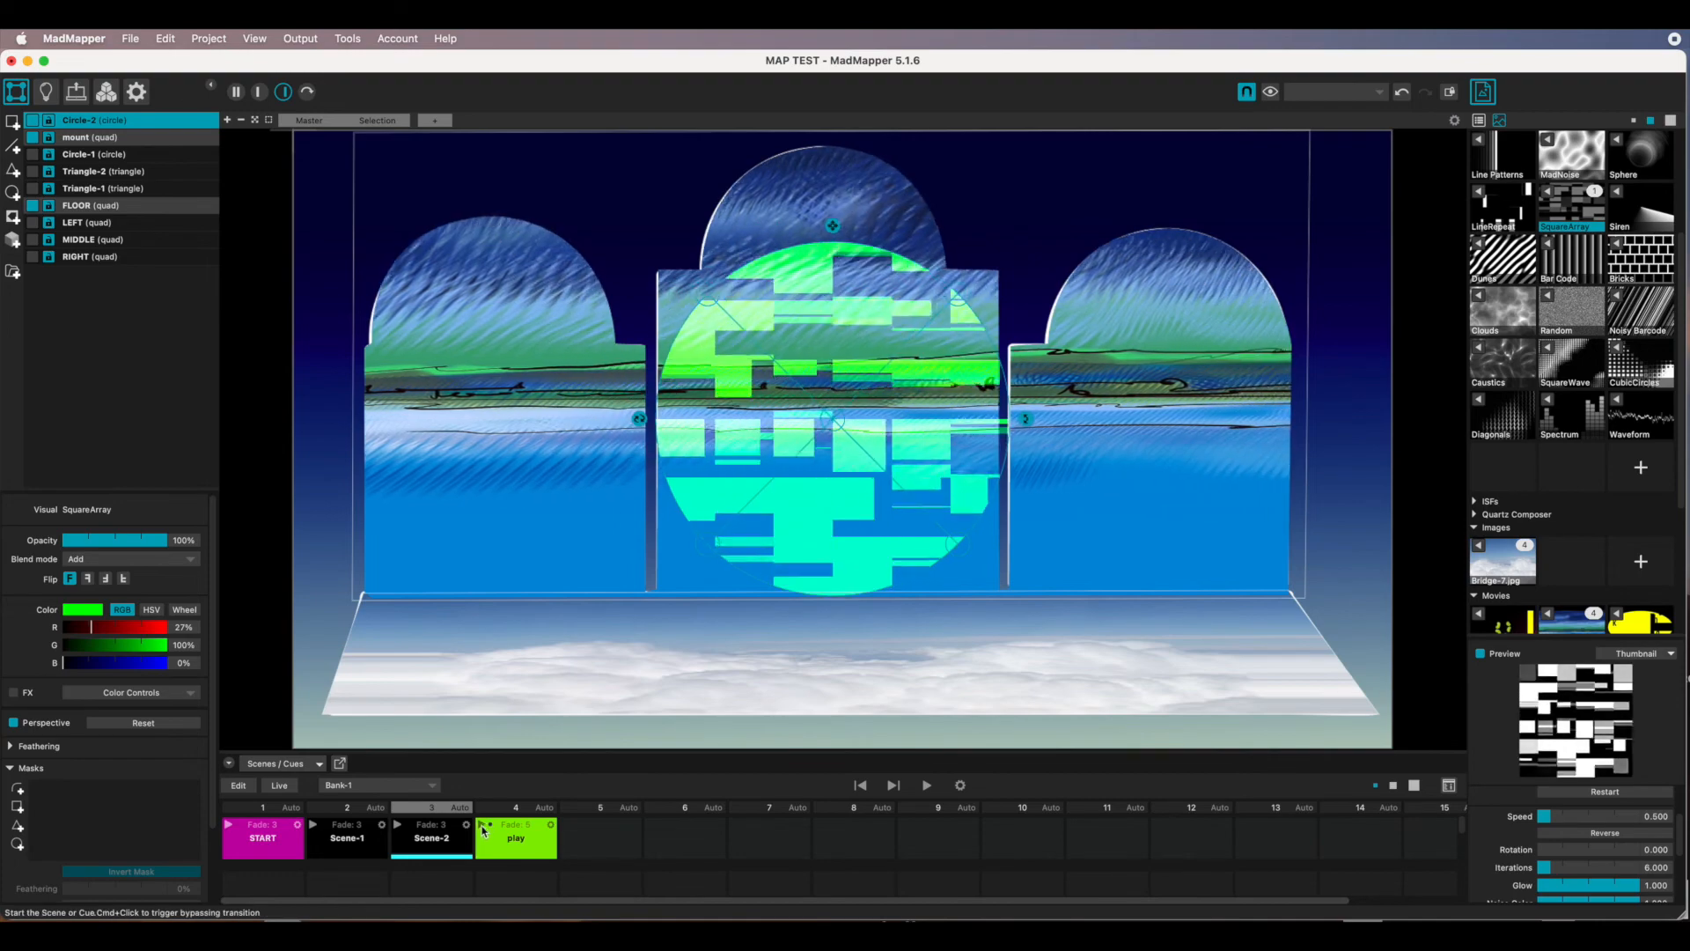
pyautogui.click(482, 829)
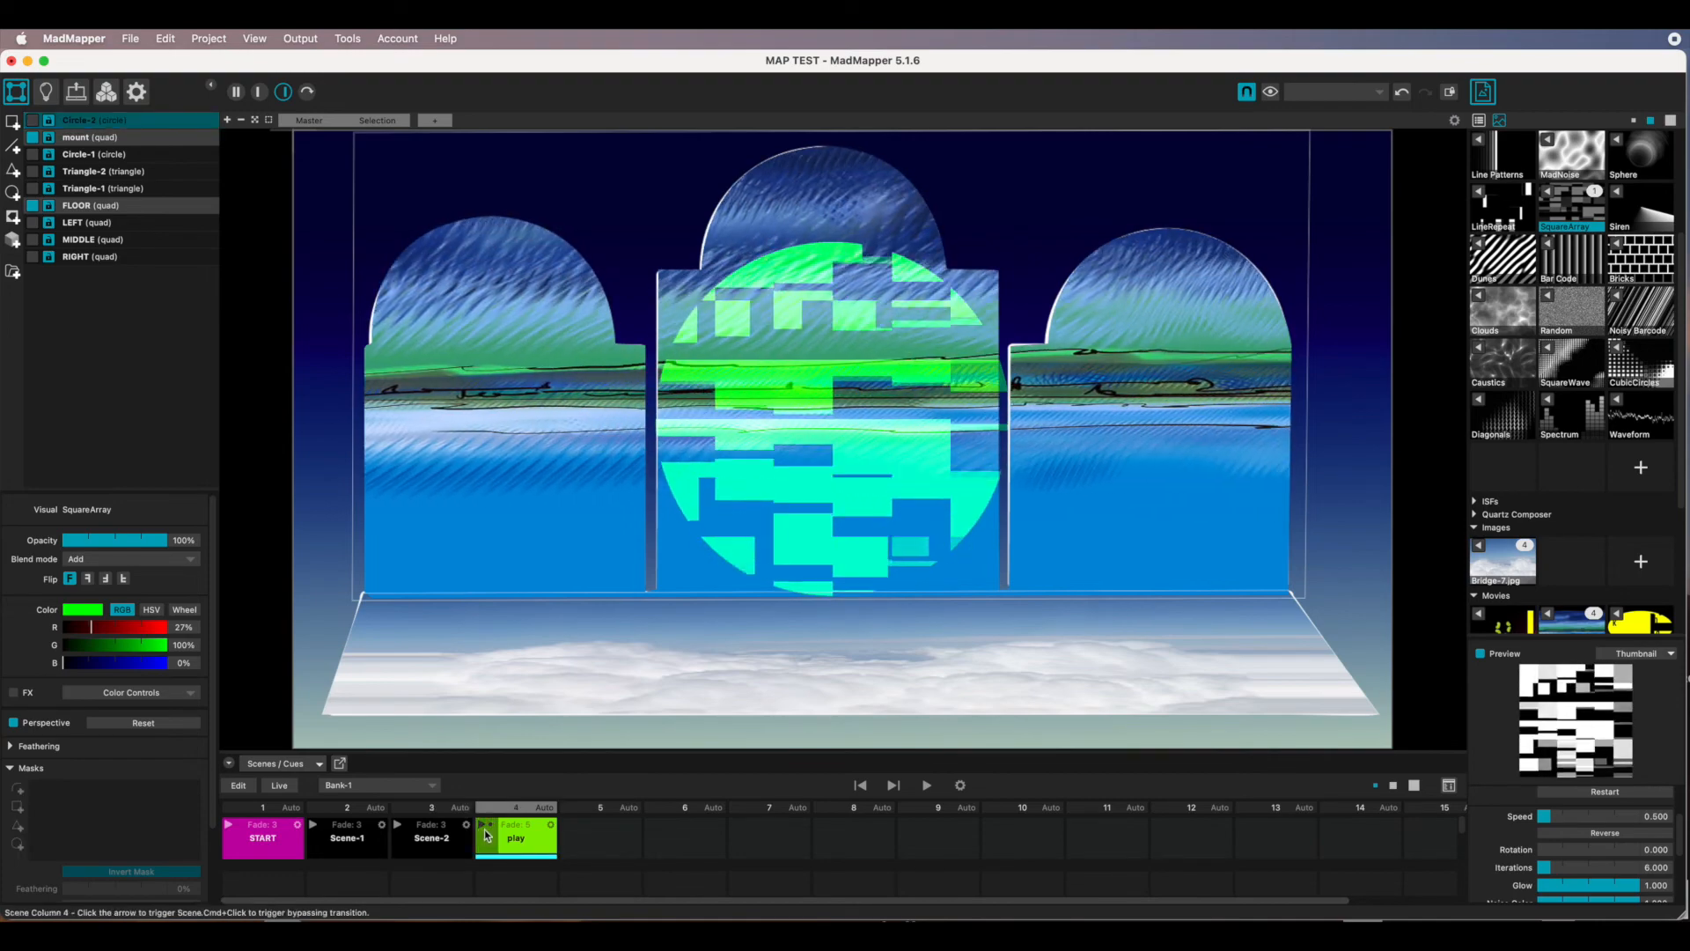
pyautogui.click(398, 827)
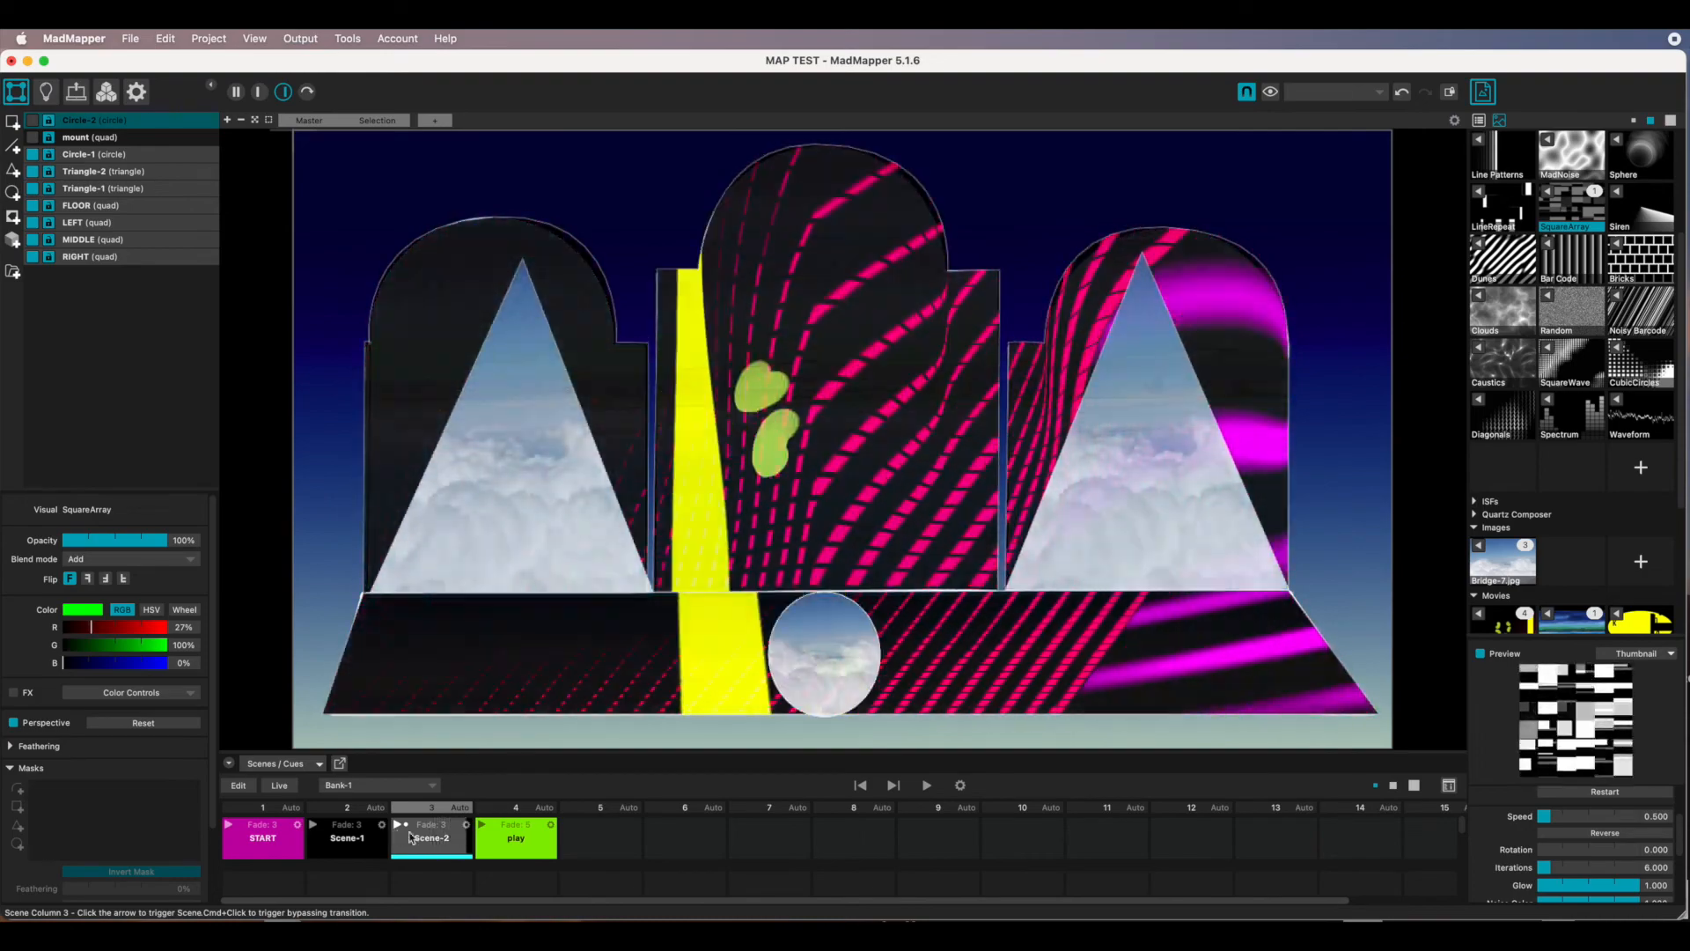
pyautogui.click(483, 827)
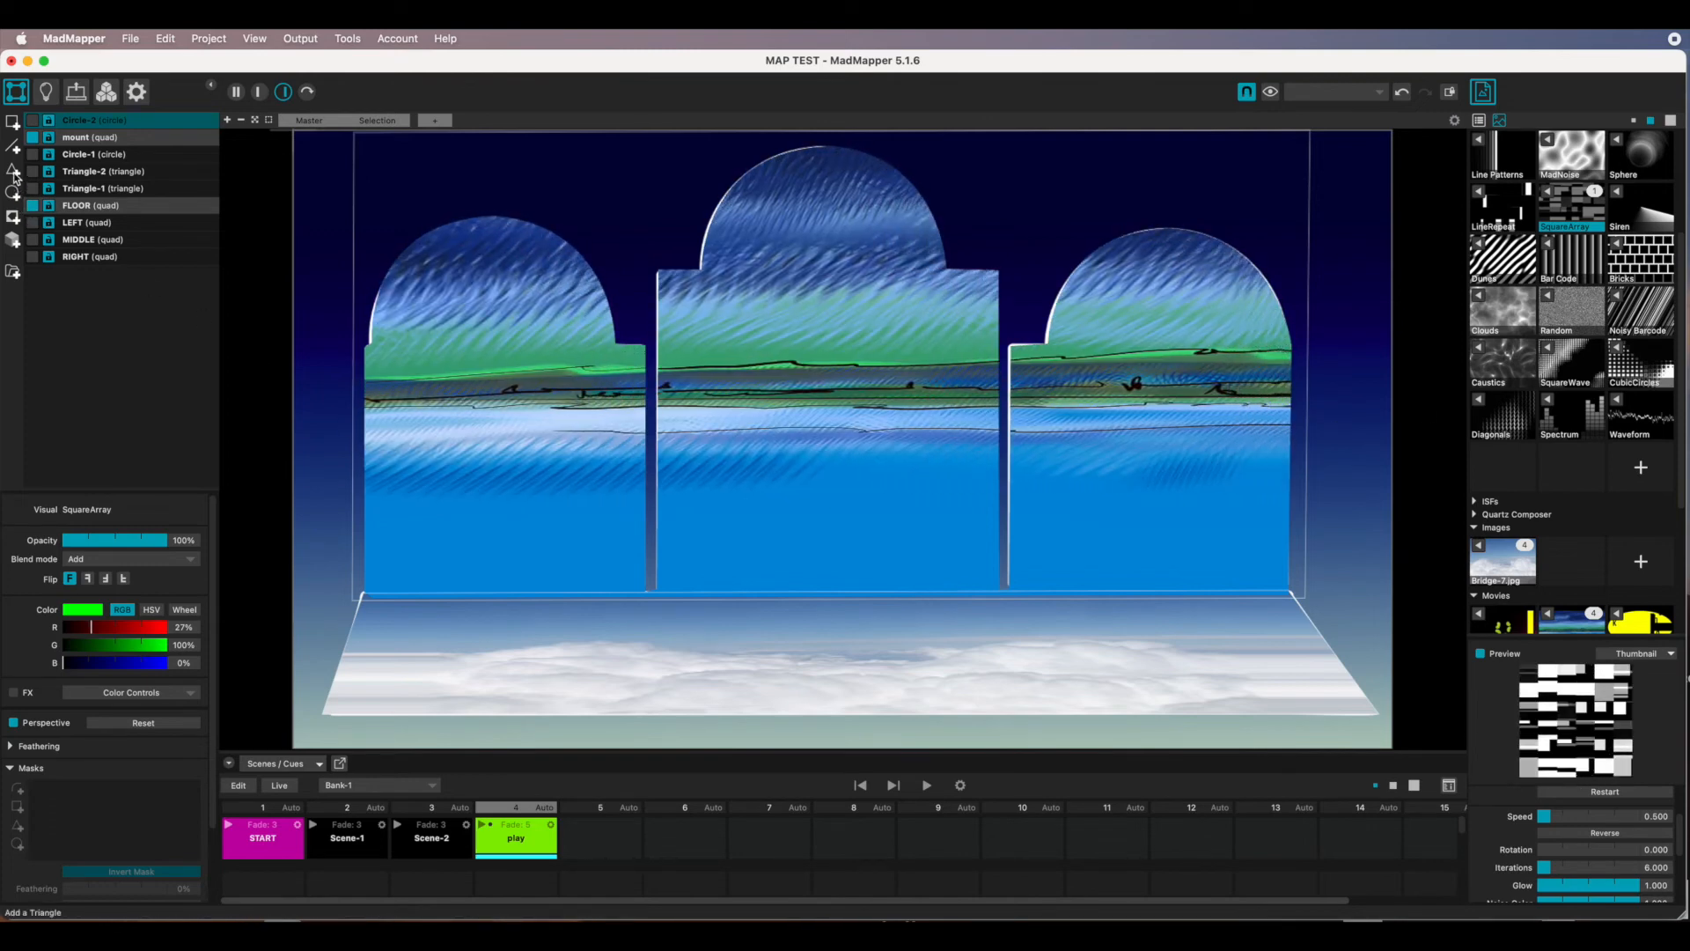
# Add a triangle surface and fit its base corners to the middle arch's bottom corners, with its tip centred at mid-height.
pyautogui.click(13, 172)
pyautogui.moveTo(842, 138); pyautogui.dragTo(829, 376)
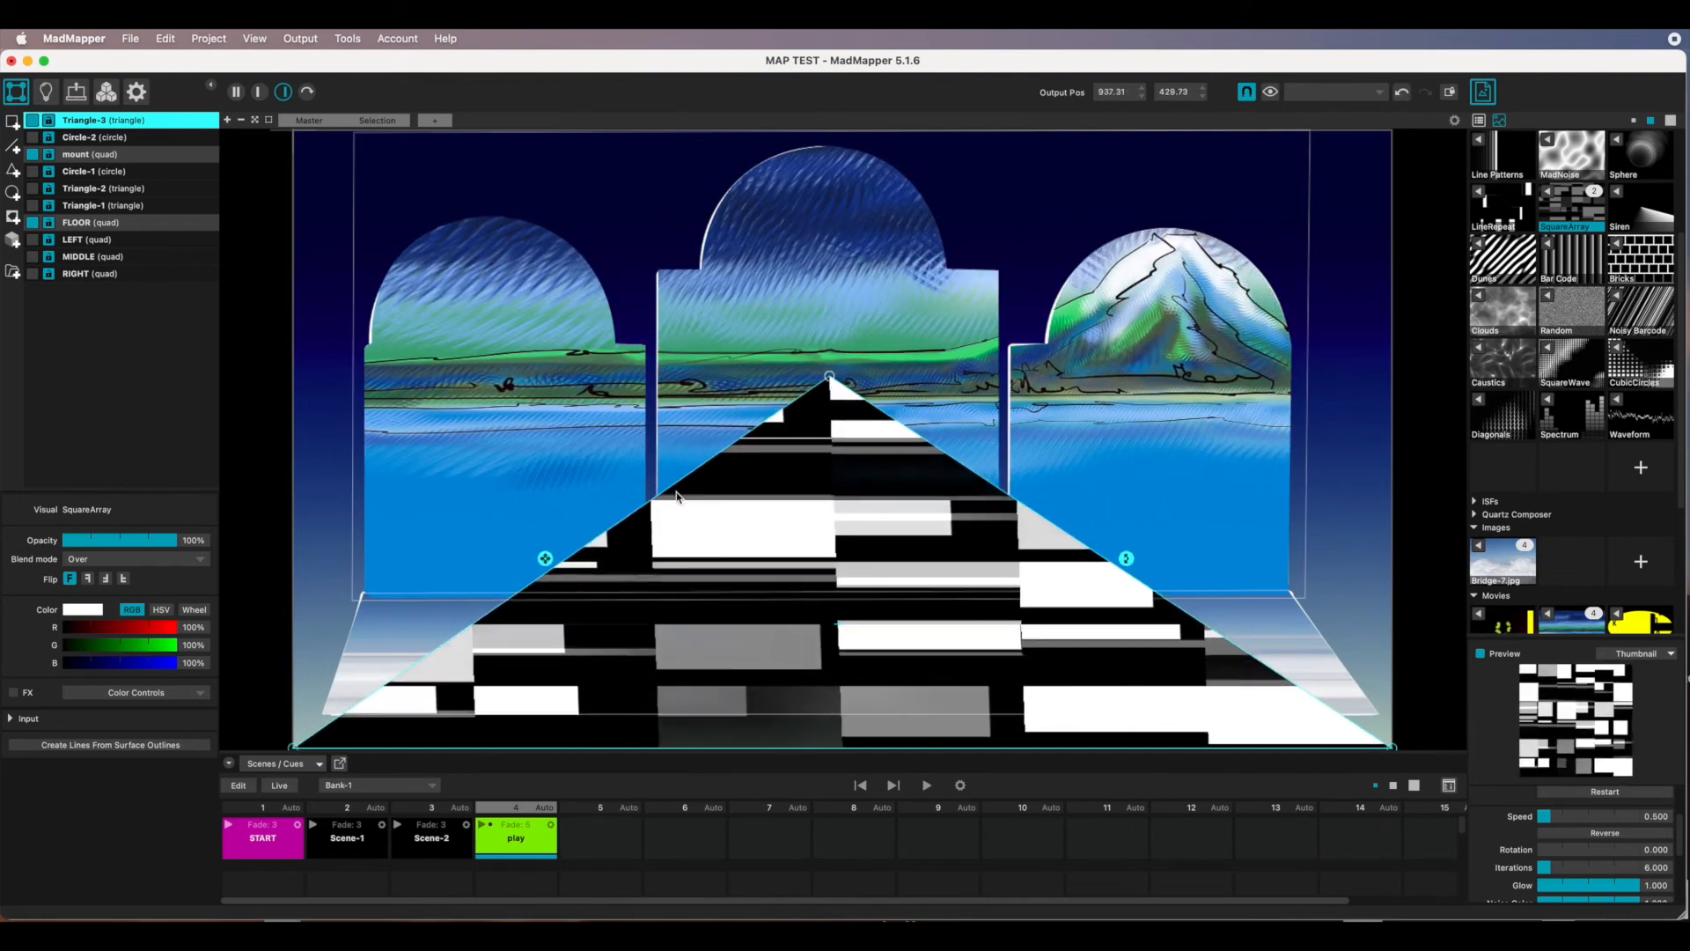
pyautogui.moveTo(293, 747); pyautogui.dragTo(658, 592)
pyautogui.moveTo(1391, 747); pyautogui.dragTo(1121, 643)
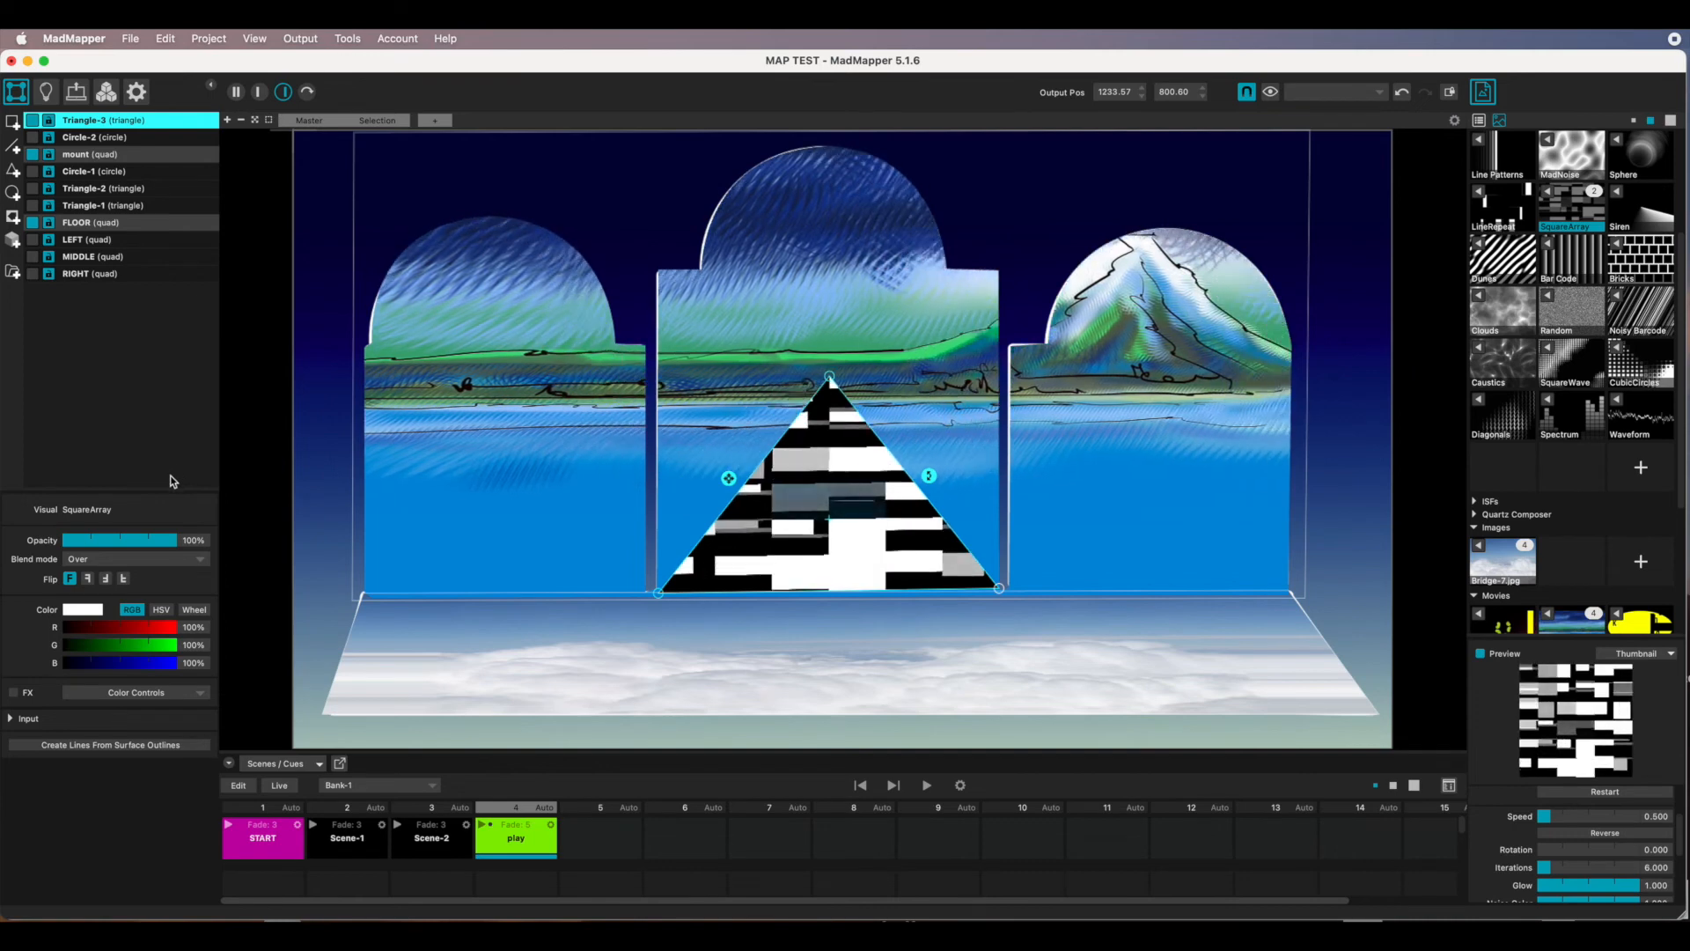
# Update the play scene with the new triangle and test it by switching to Scene-1 and back.
pyautogui.rightClick(536, 846)
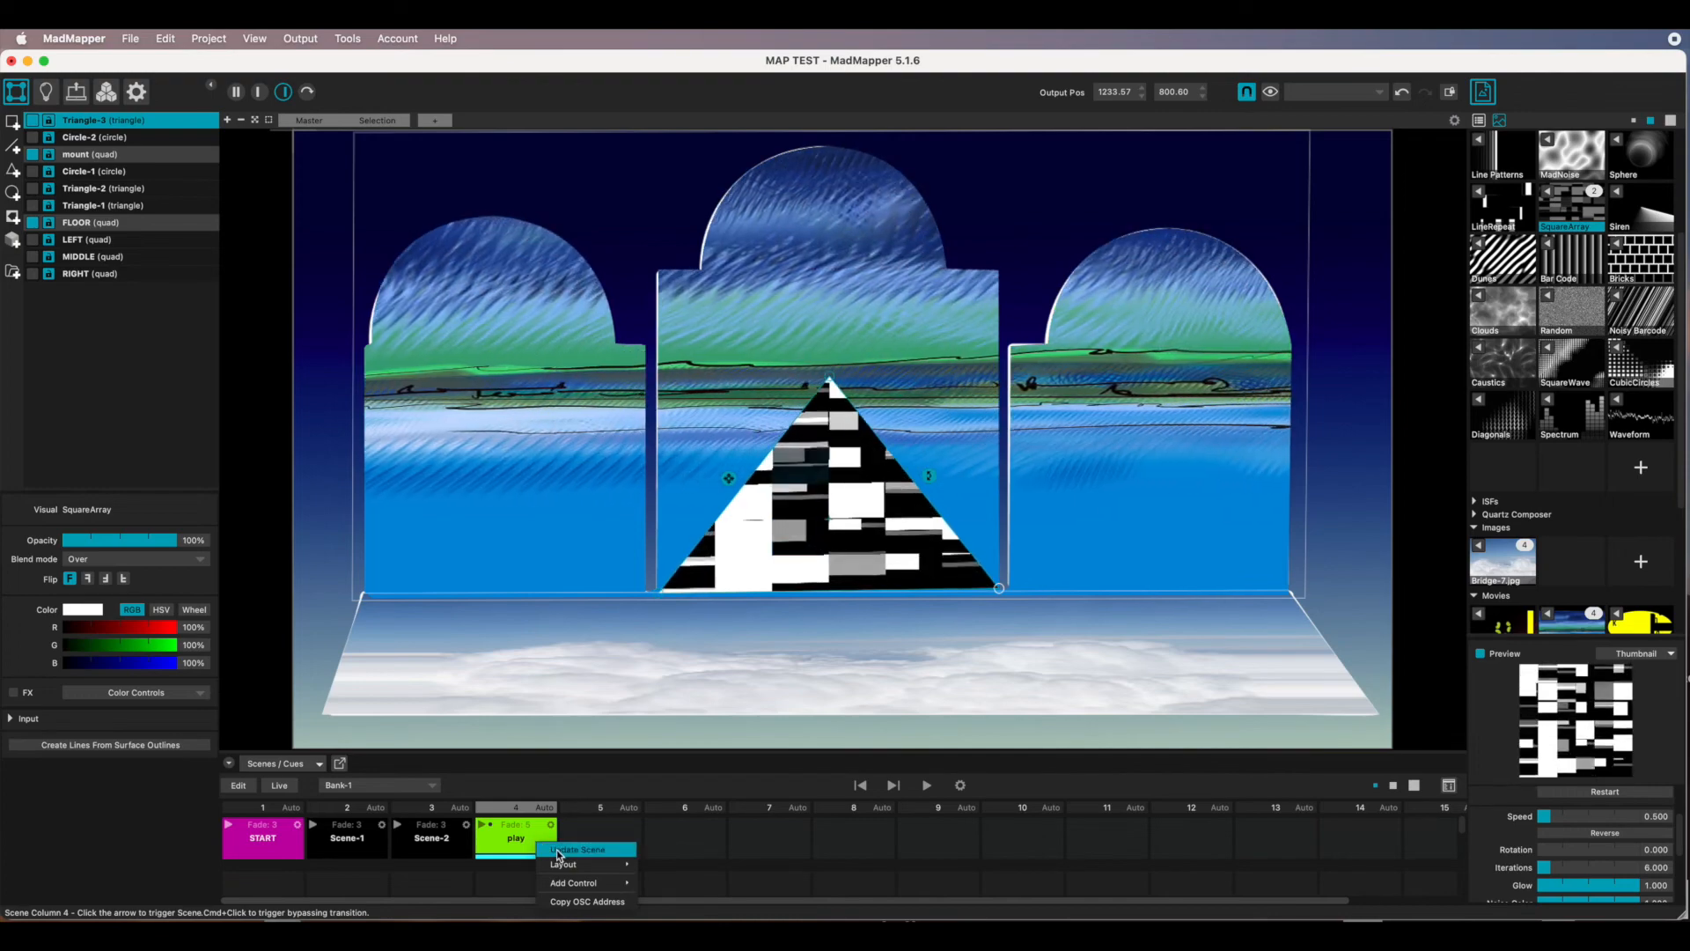
pyautogui.click(561, 852)
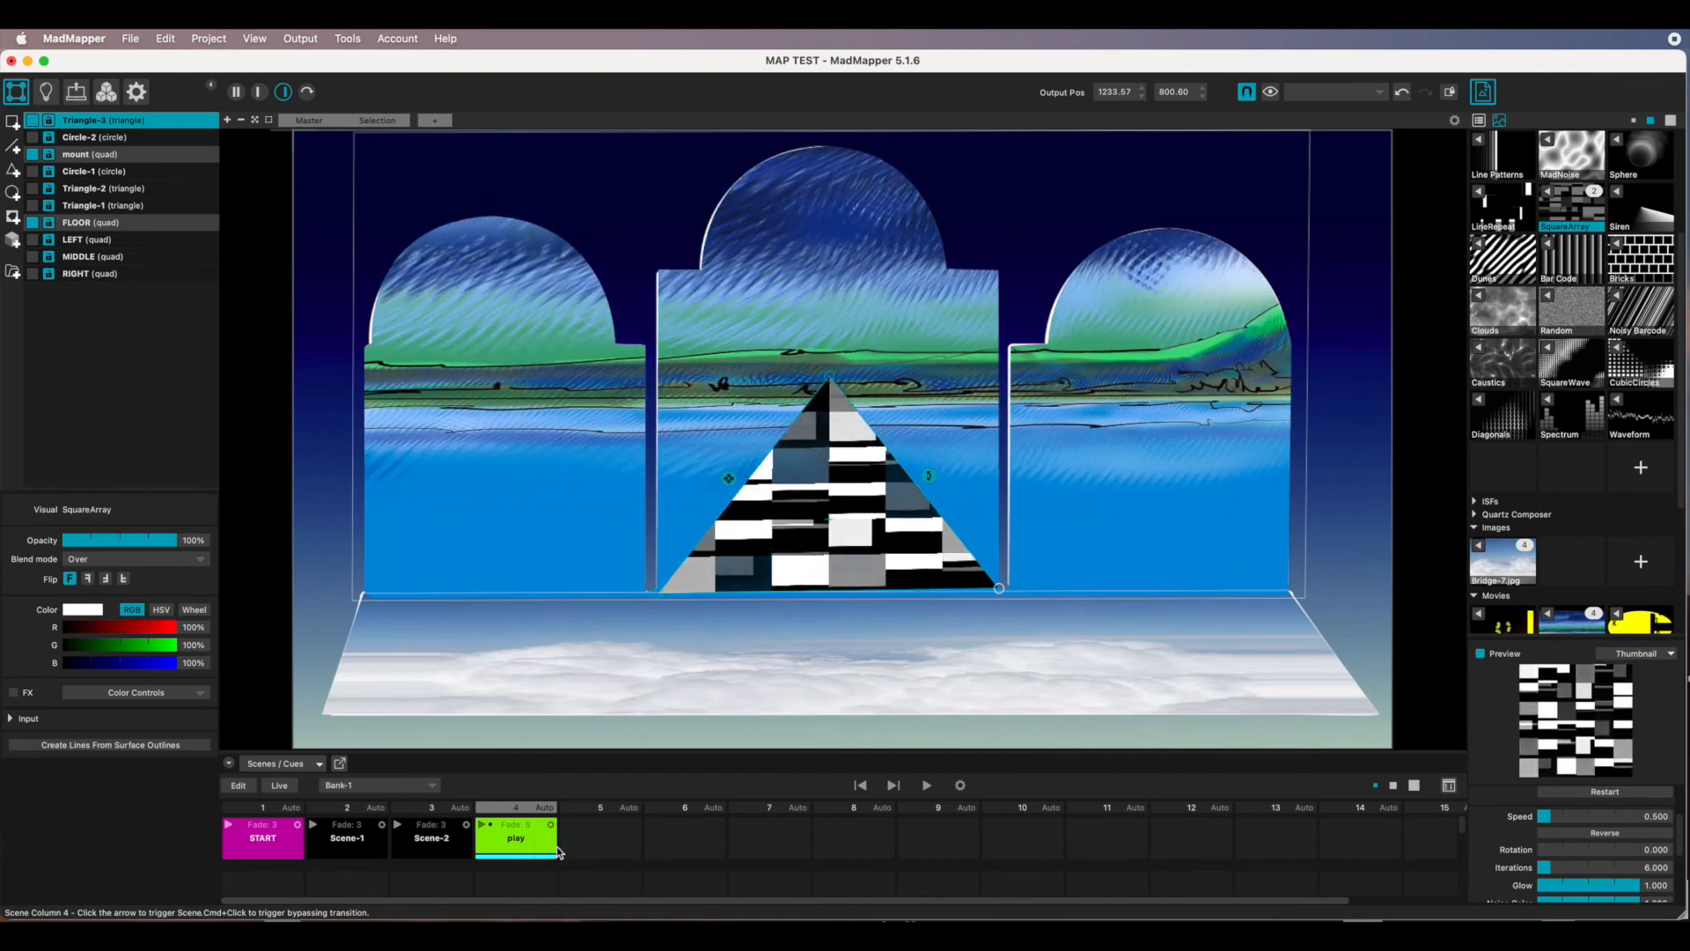
pyautogui.click(313, 826)
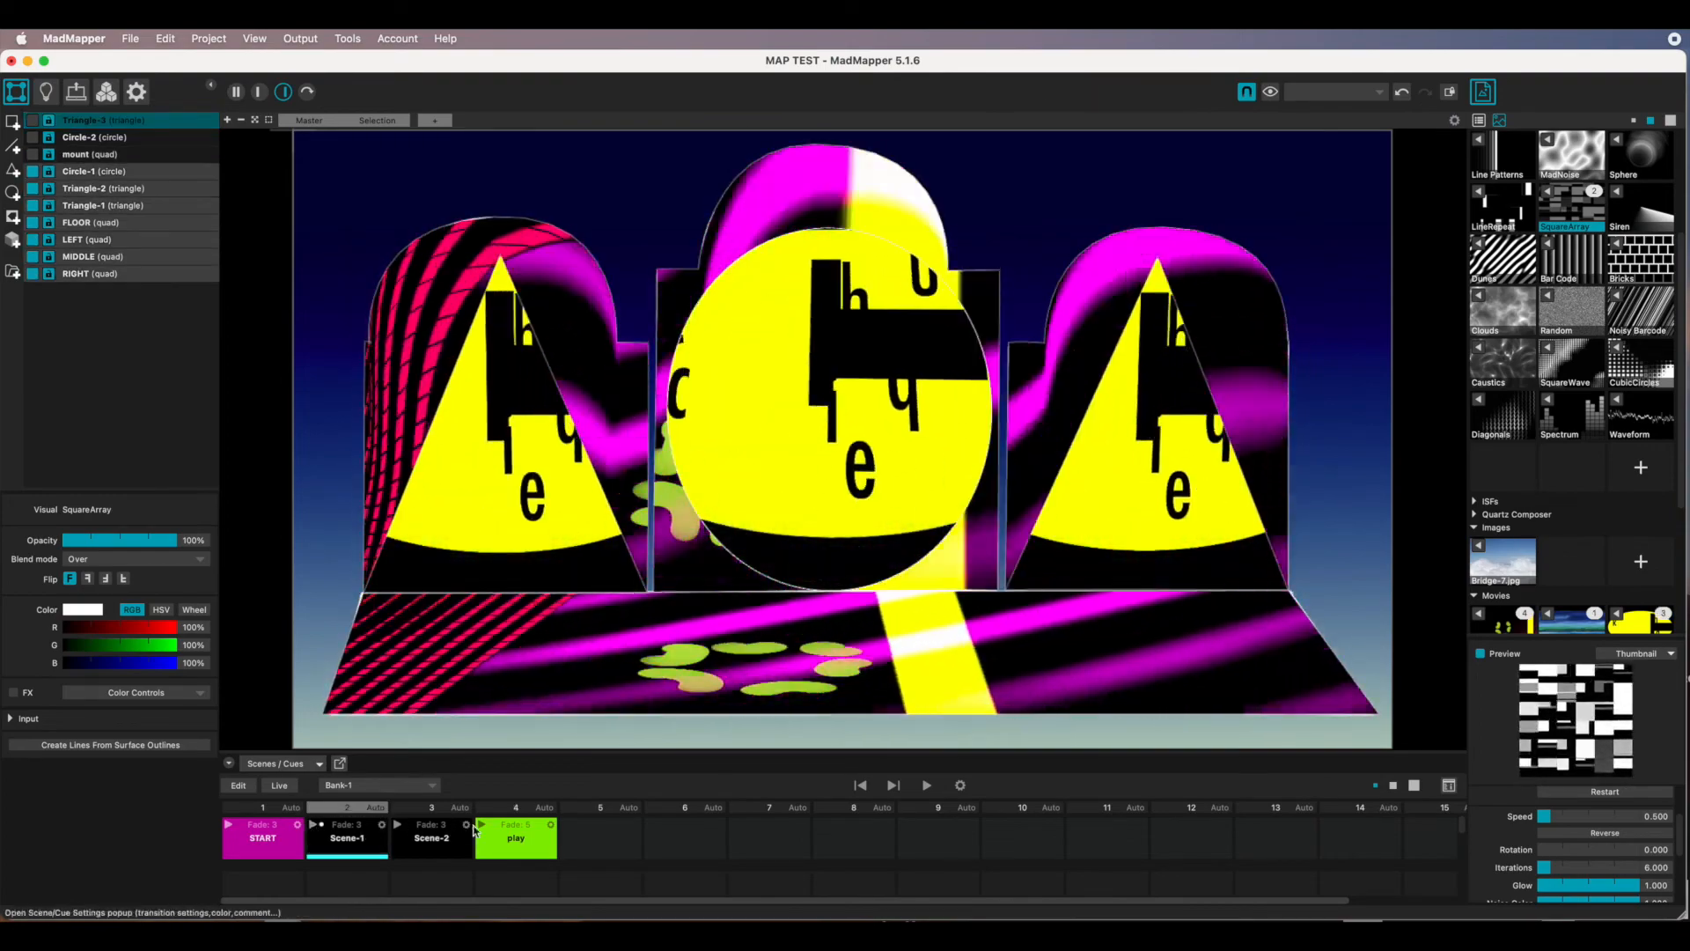
pyautogui.click(482, 828)
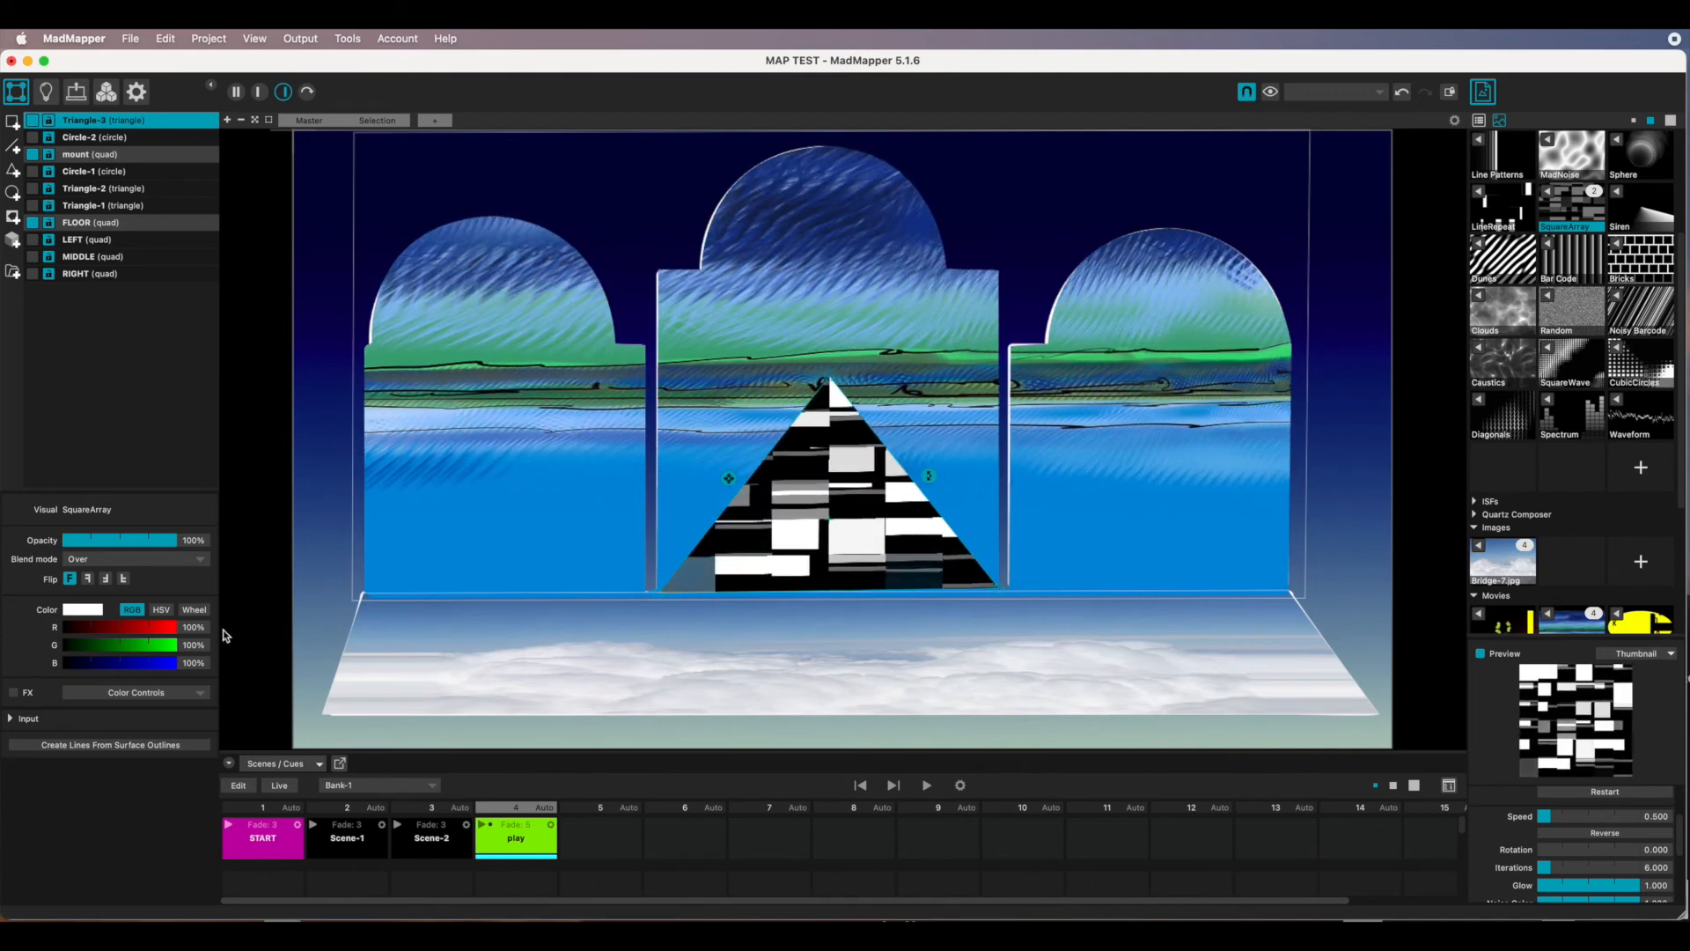
# Set the triangle's blend mode to Add and tint it blue with 27% red, 68% green and 100% blue.
pyautogui.click(141, 628)
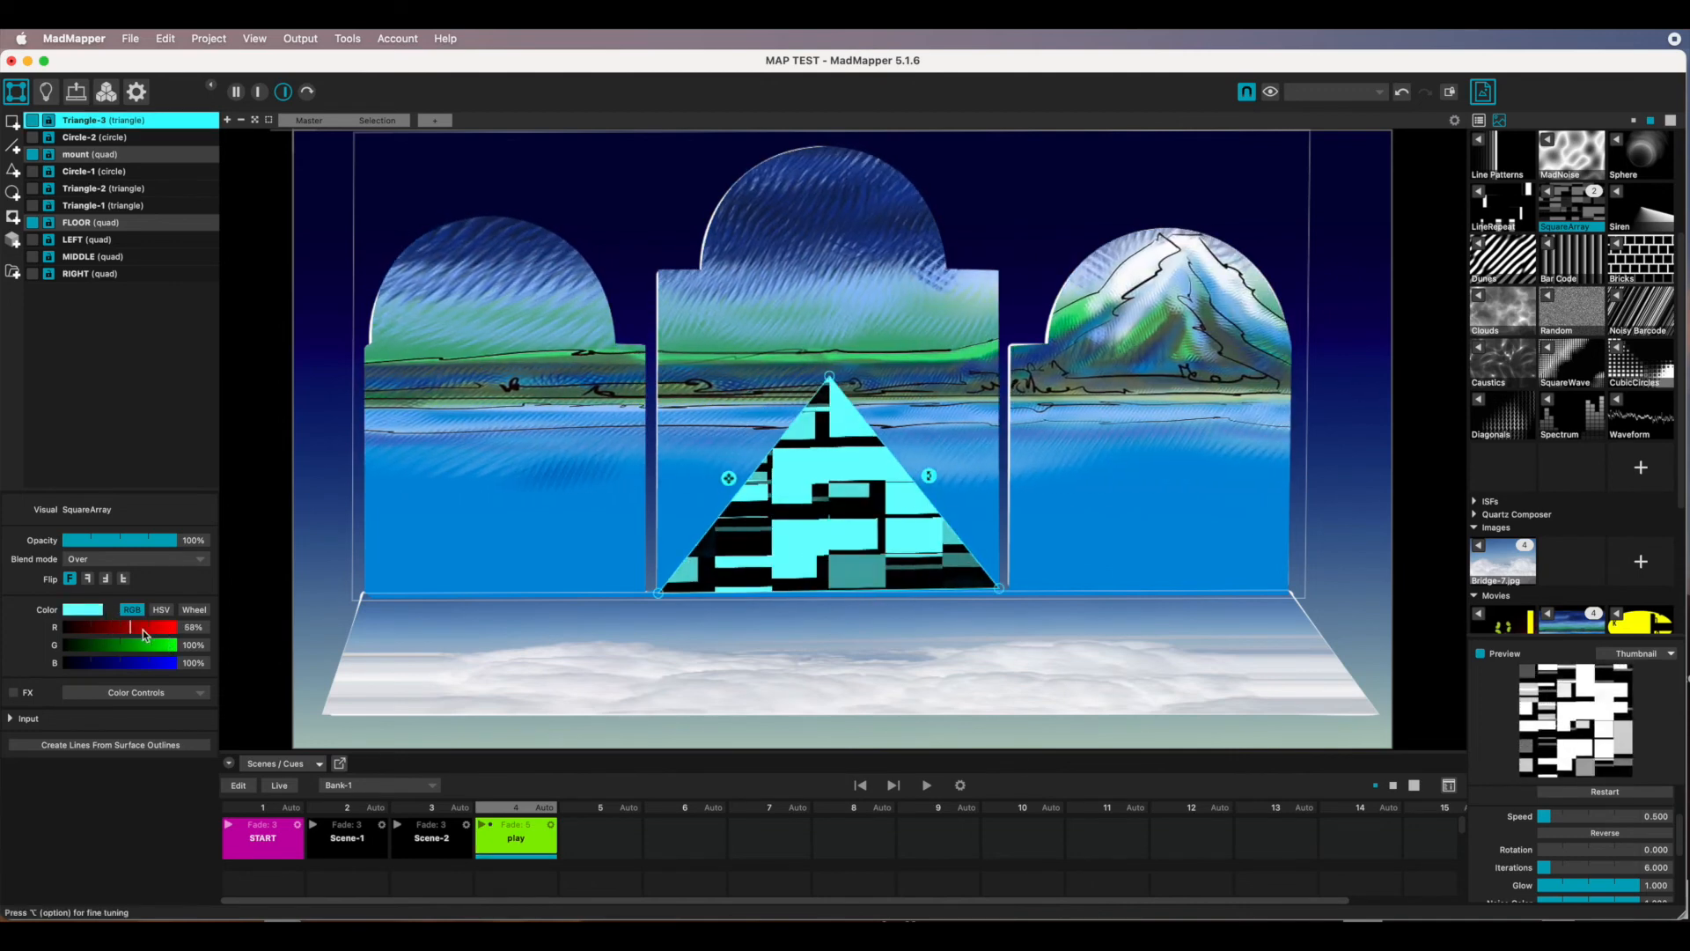
pyautogui.click(163, 564)
pyautogui.click(142, 581)
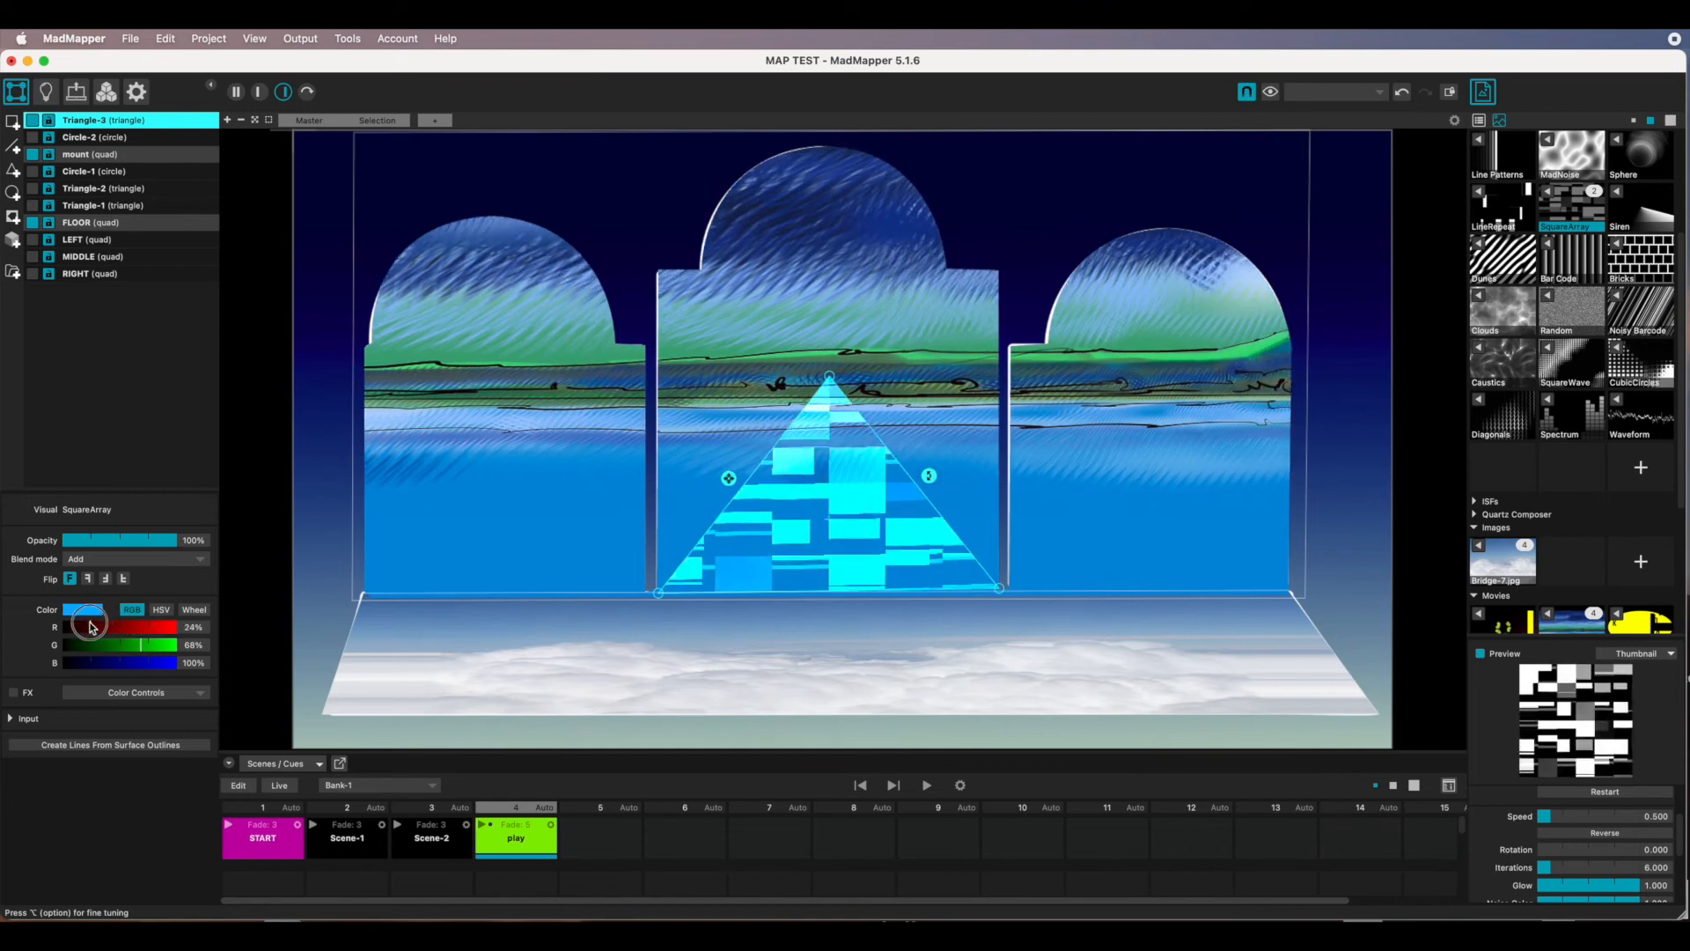
# Update the play scene with the recoloured triangle and save the project.
pyautogui.rightClick(532, 838)
pyautogui.click(561, 842)
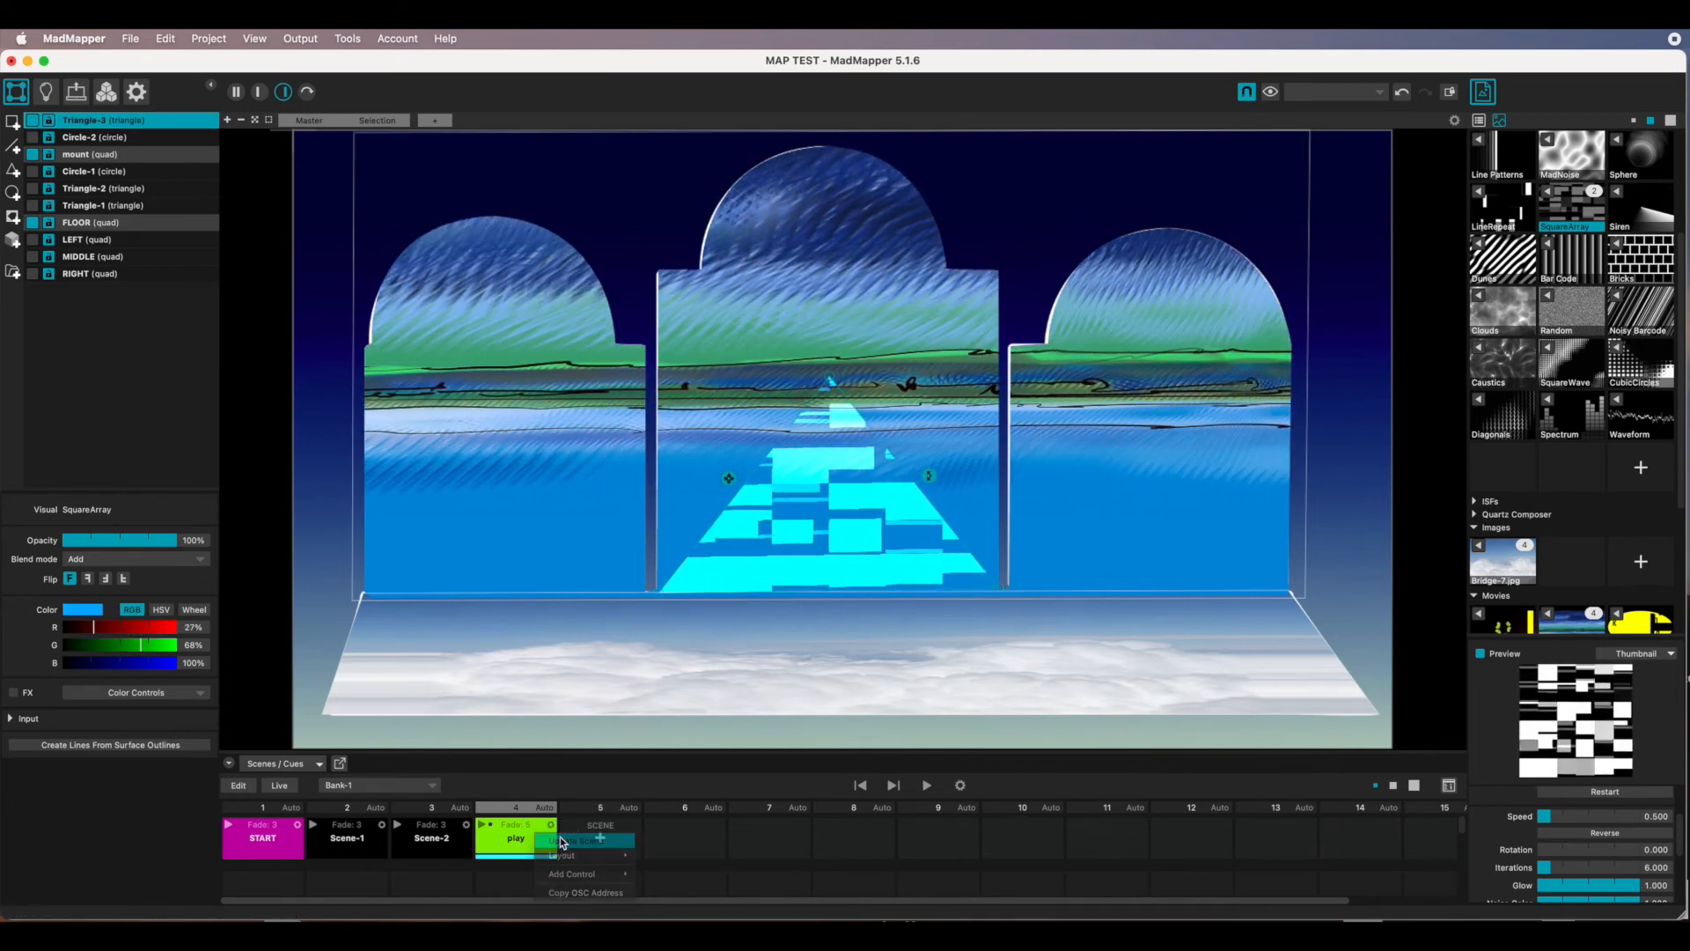
pyautogui.click(132, 38)
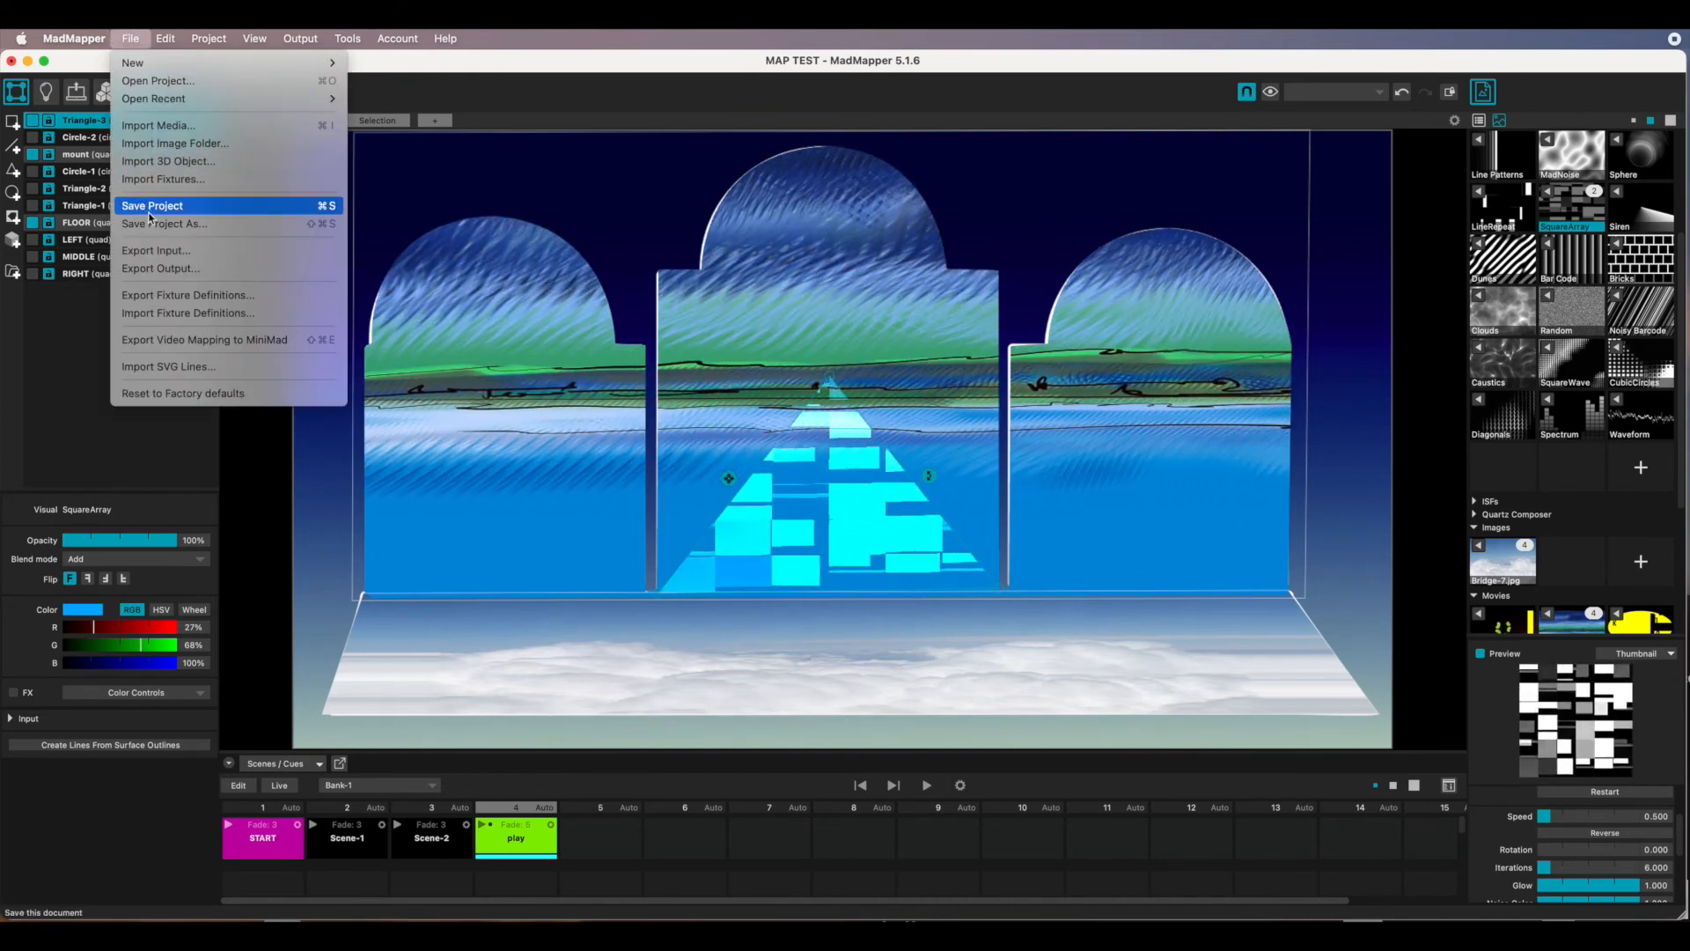
pyautogui.click(152, 208)
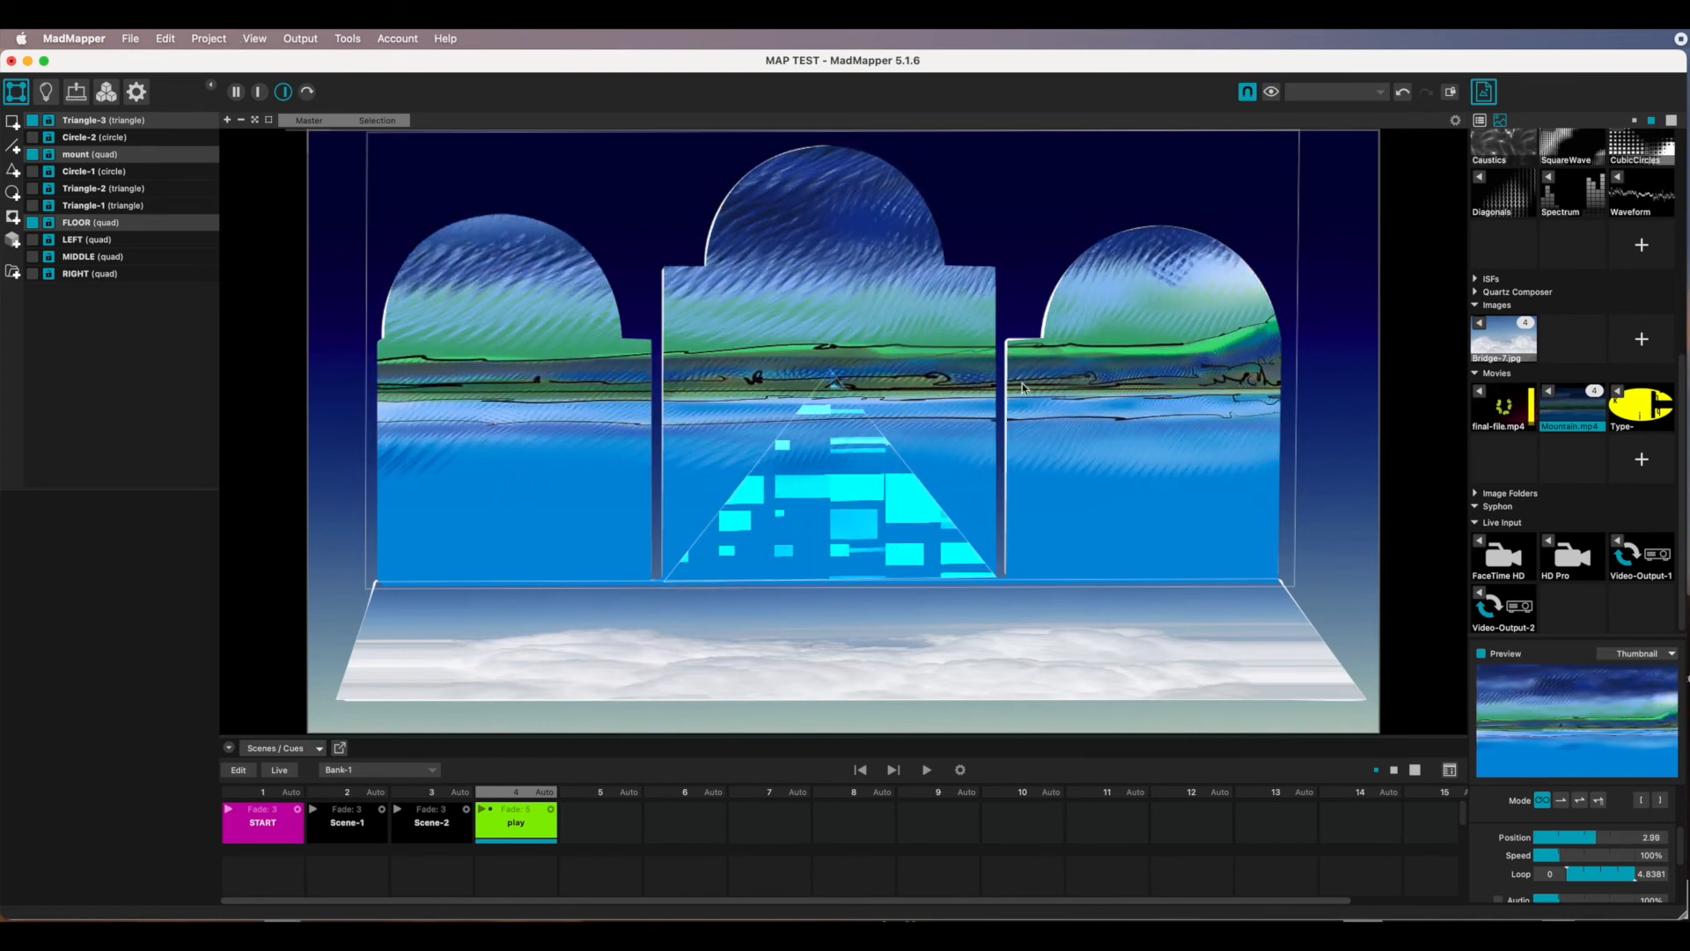
# Test the fades by triggering Scene-1, Scene-2 and play, and start automatic playback of the scenes.
pyautogui.click(316, 810)
pyautogui.click(432, 826)
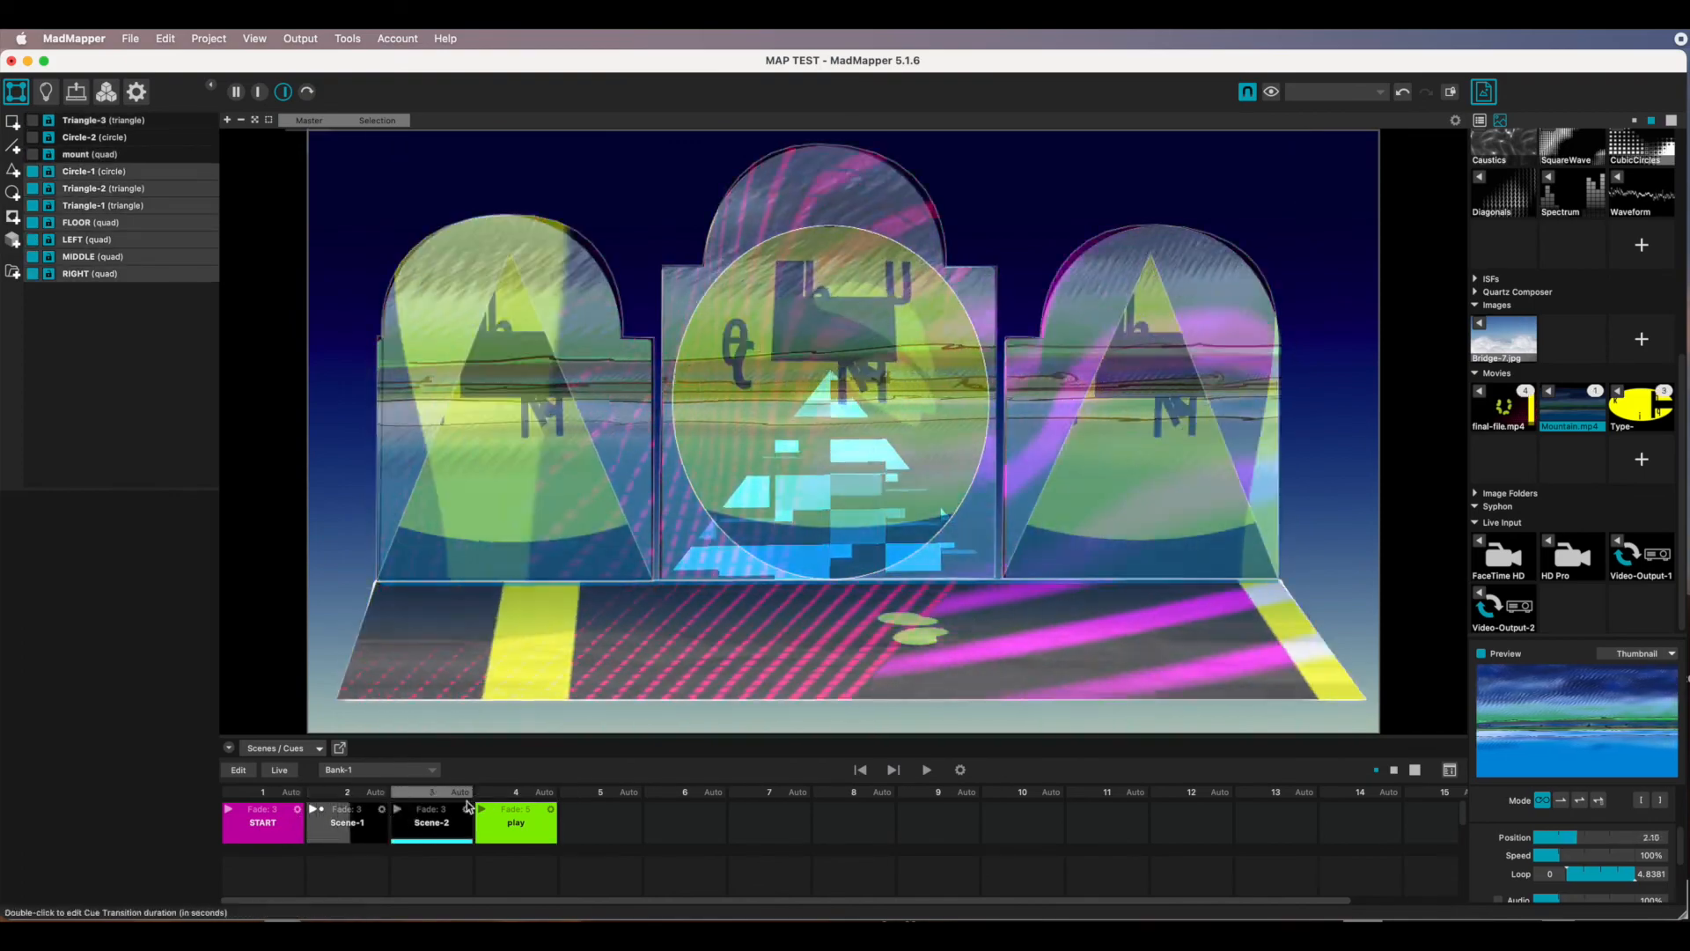
pyautogui.click(513, 826)
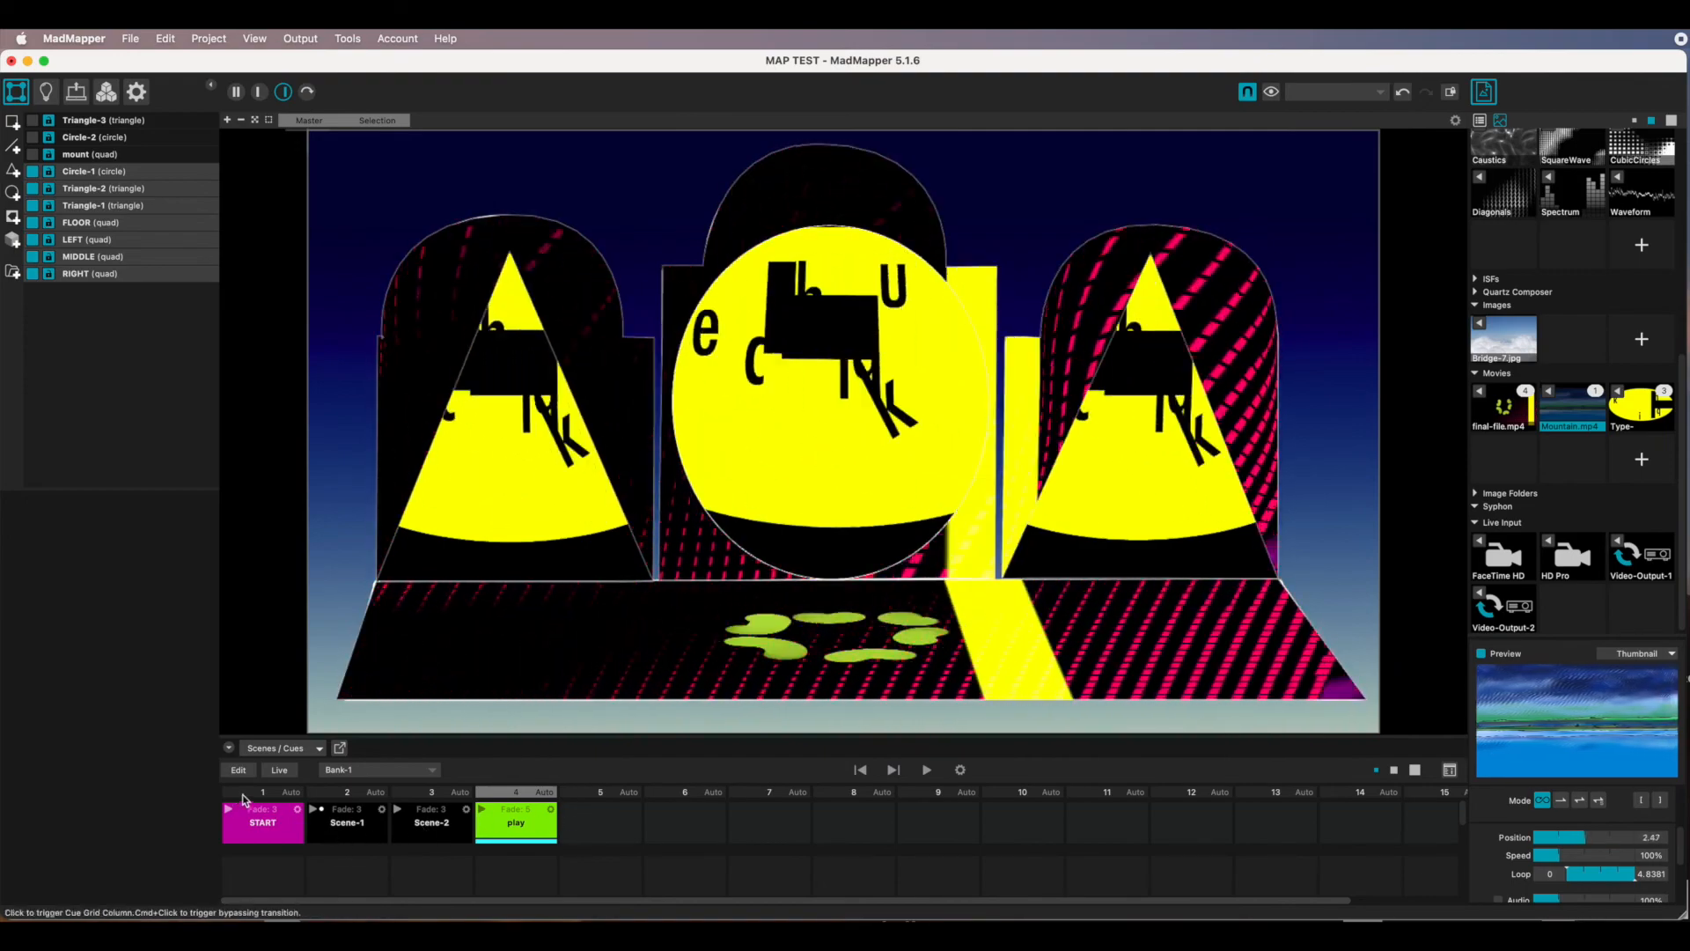
pyautogui.click(961, 771)
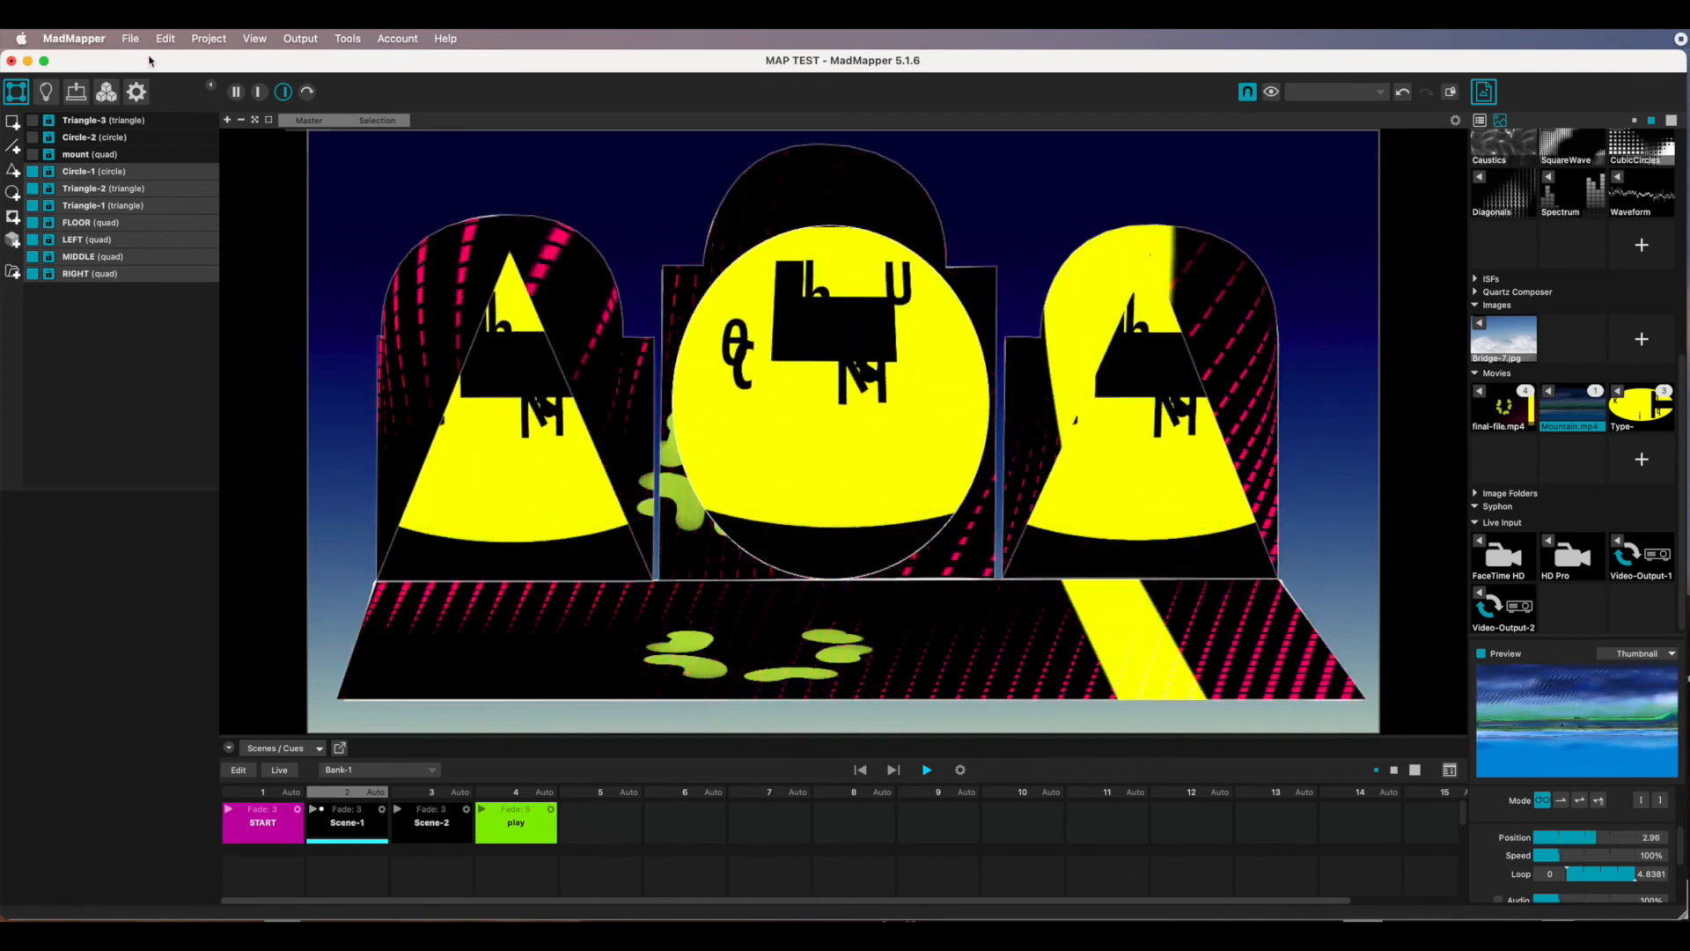
# Preview Video-Output-2 in a desktop window enlarged to nearly the full screen, and close it after watching the scenes.
pyautogui.click(77, 97)
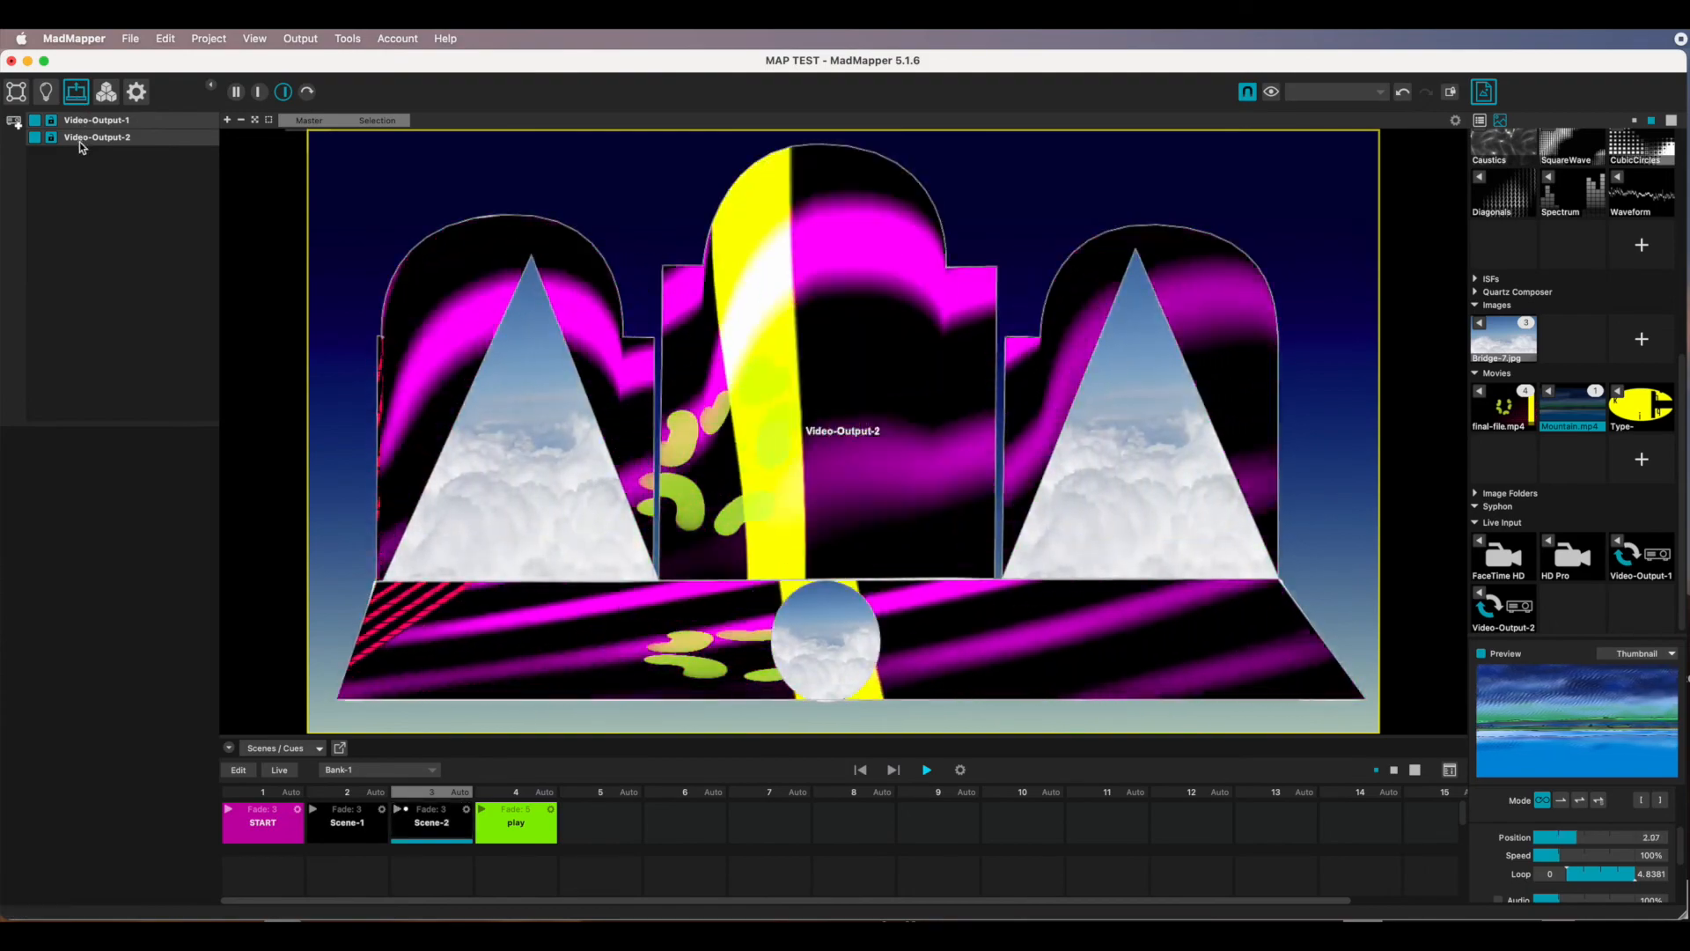
pyautogui.click(88, 139)
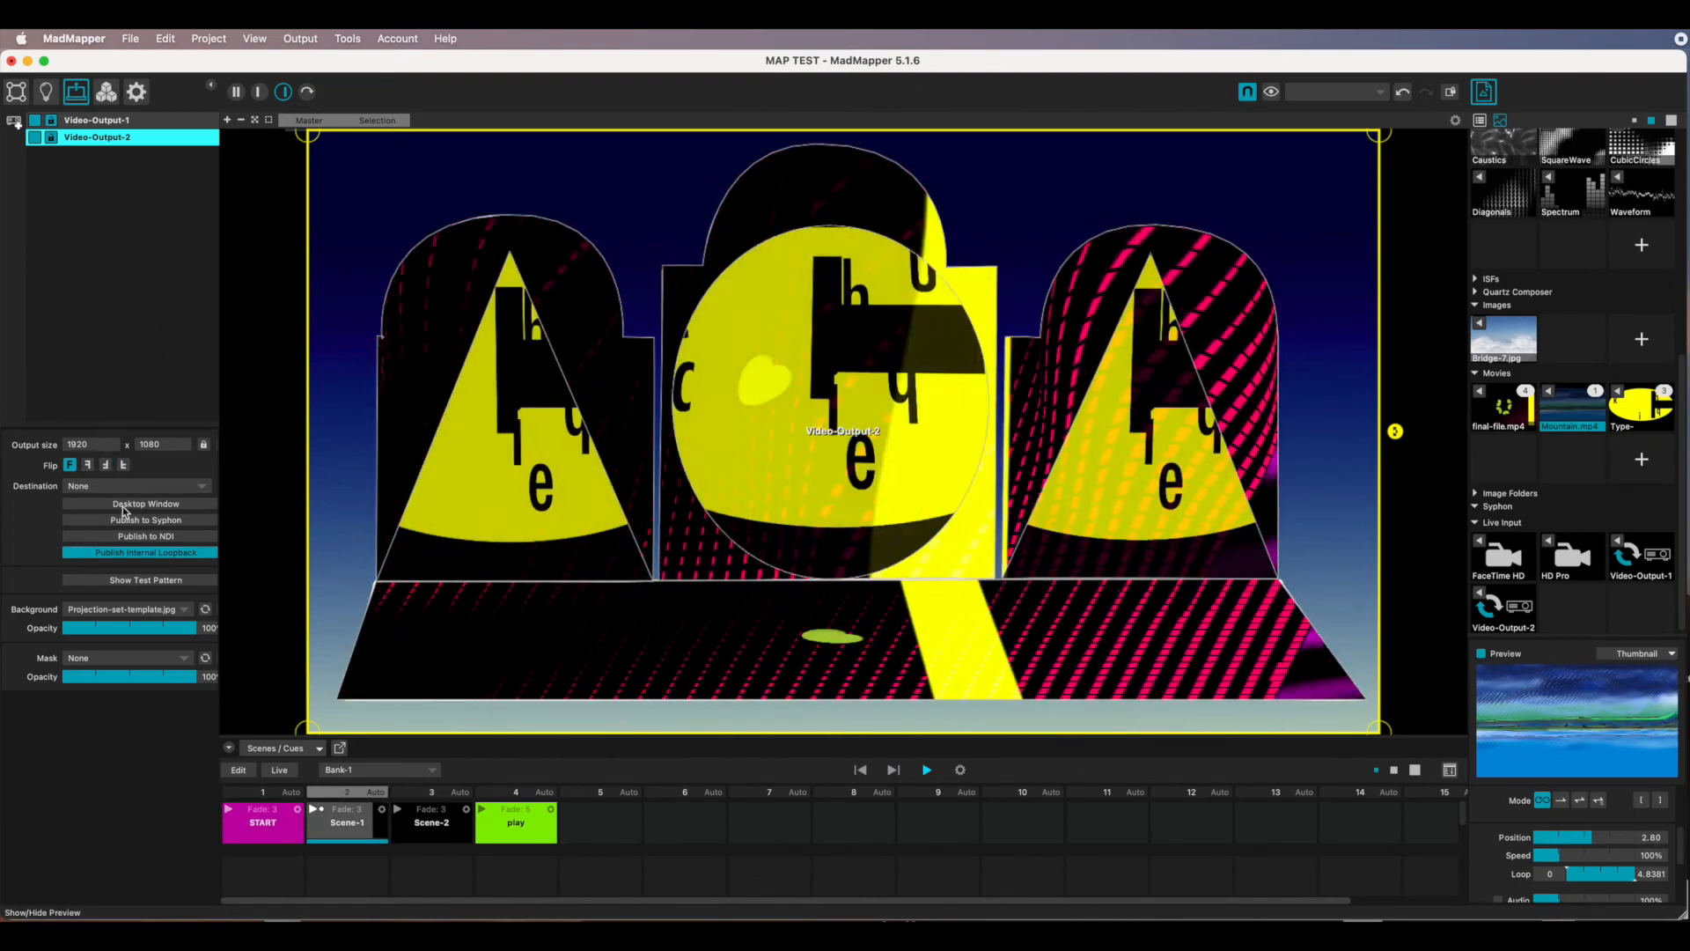
pyautogui.click(174, 504)
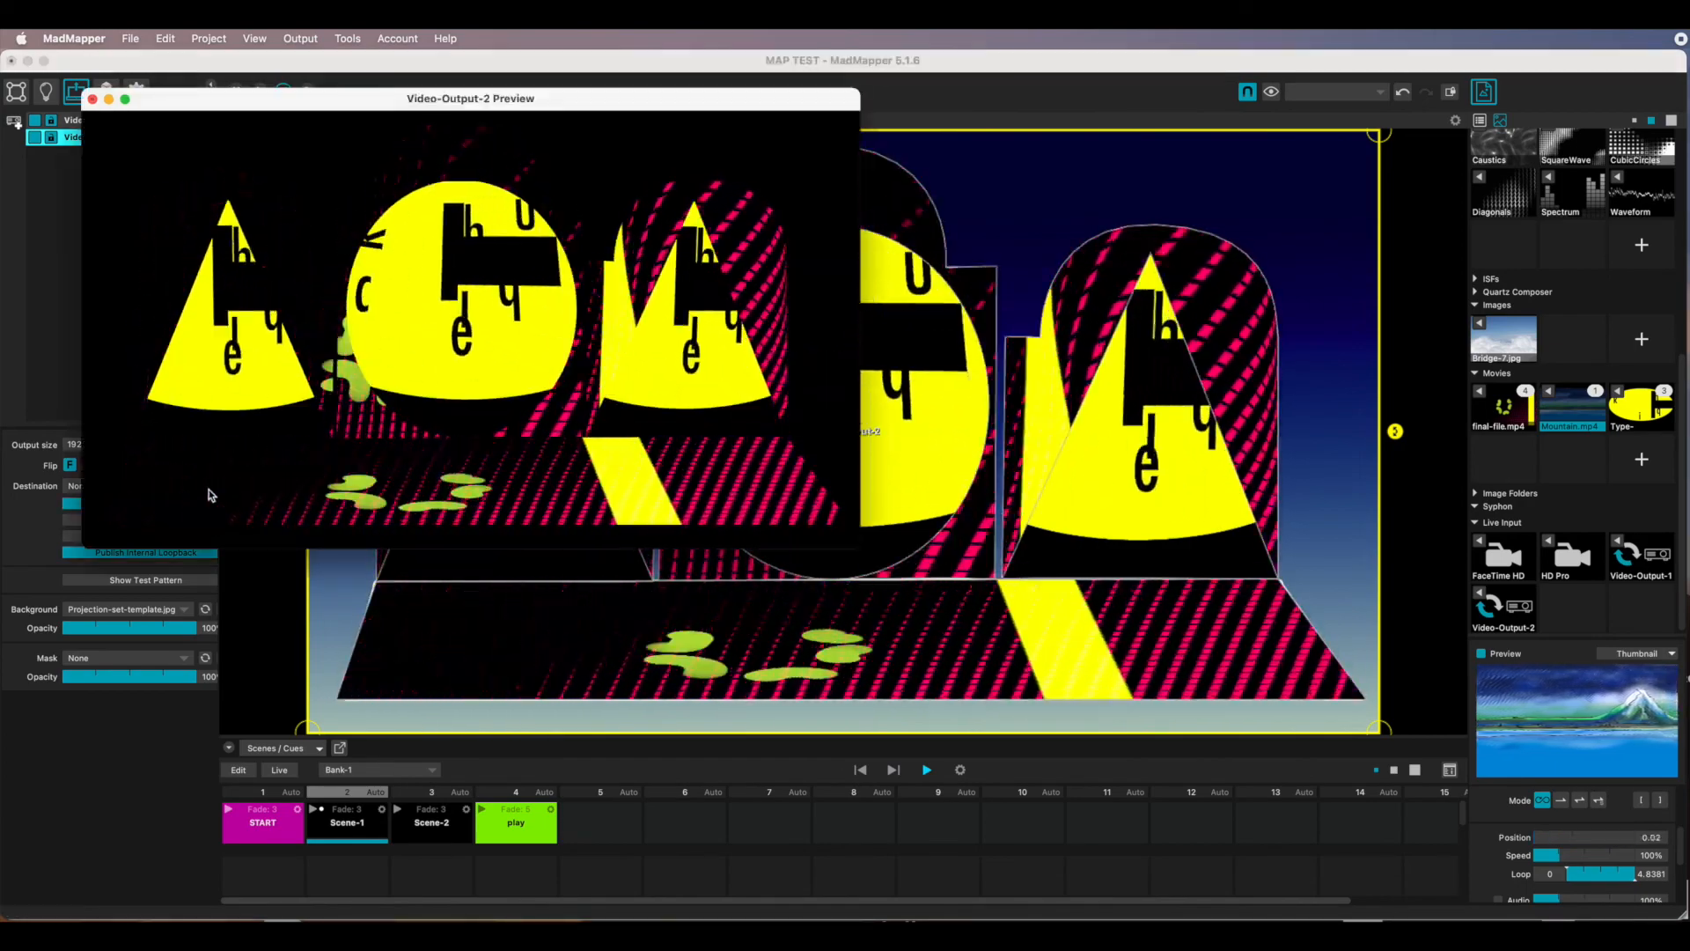
pyautogui.moveTo(301, 93); pyautogui.dragTo(220, 54)
pyautogui.moveTo(770, 507); pyautogui.dragTo(1427, 911)
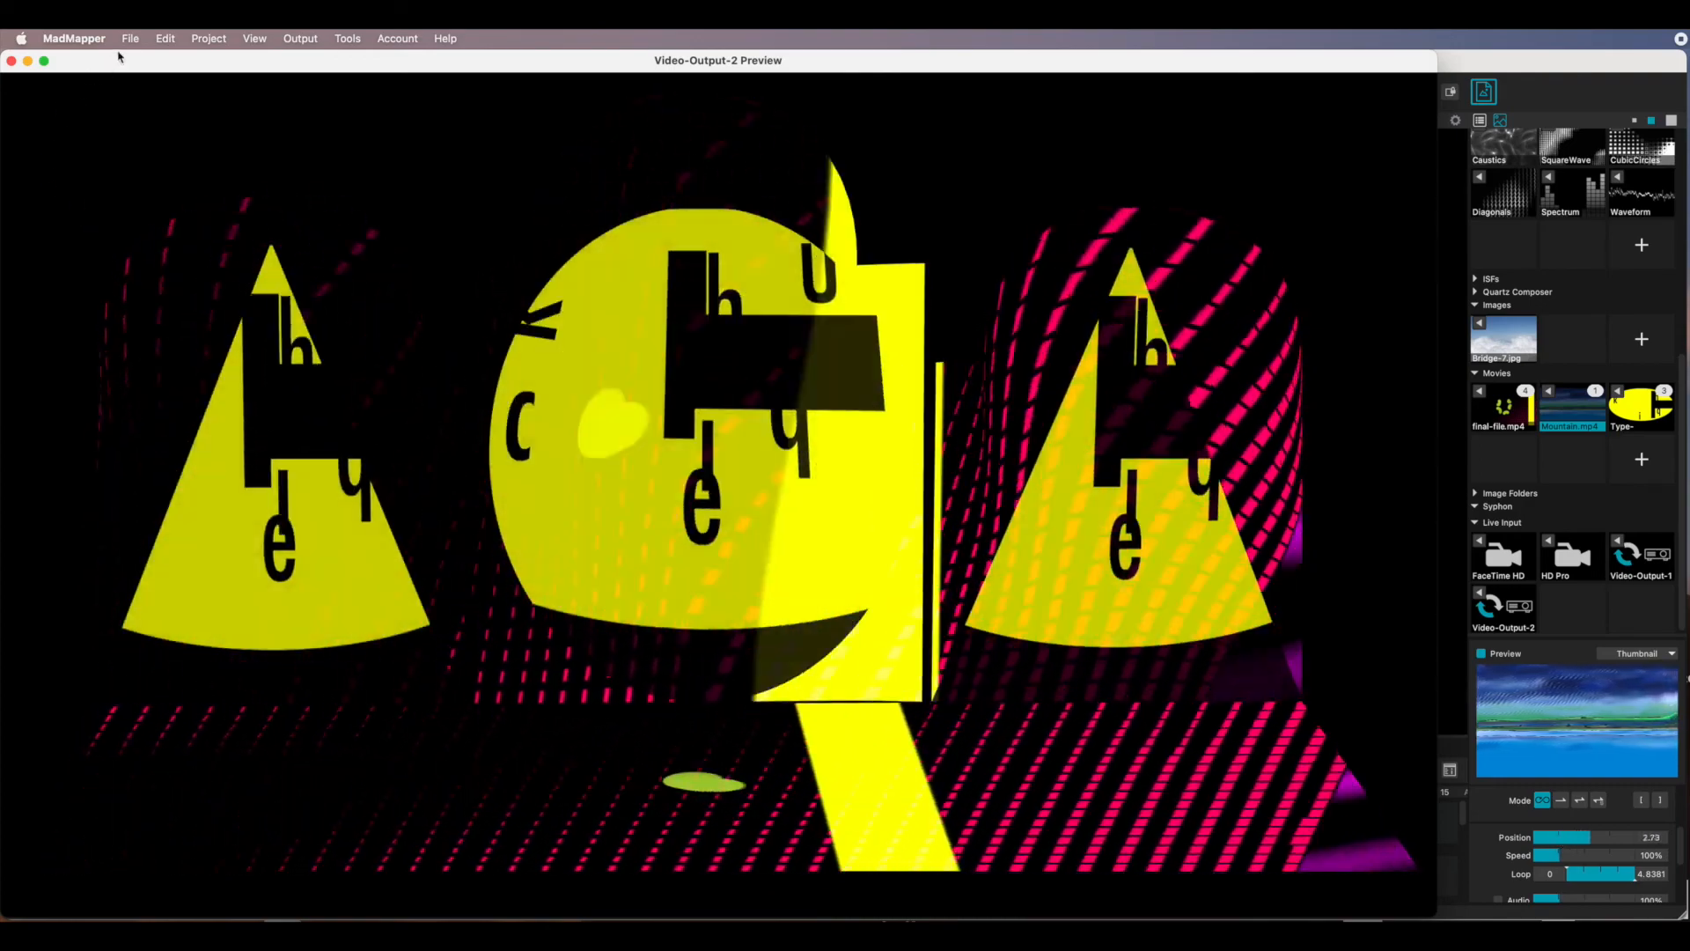
pyautogui.moveTo(101, 66); pyautogui.dragTo(118, 66)
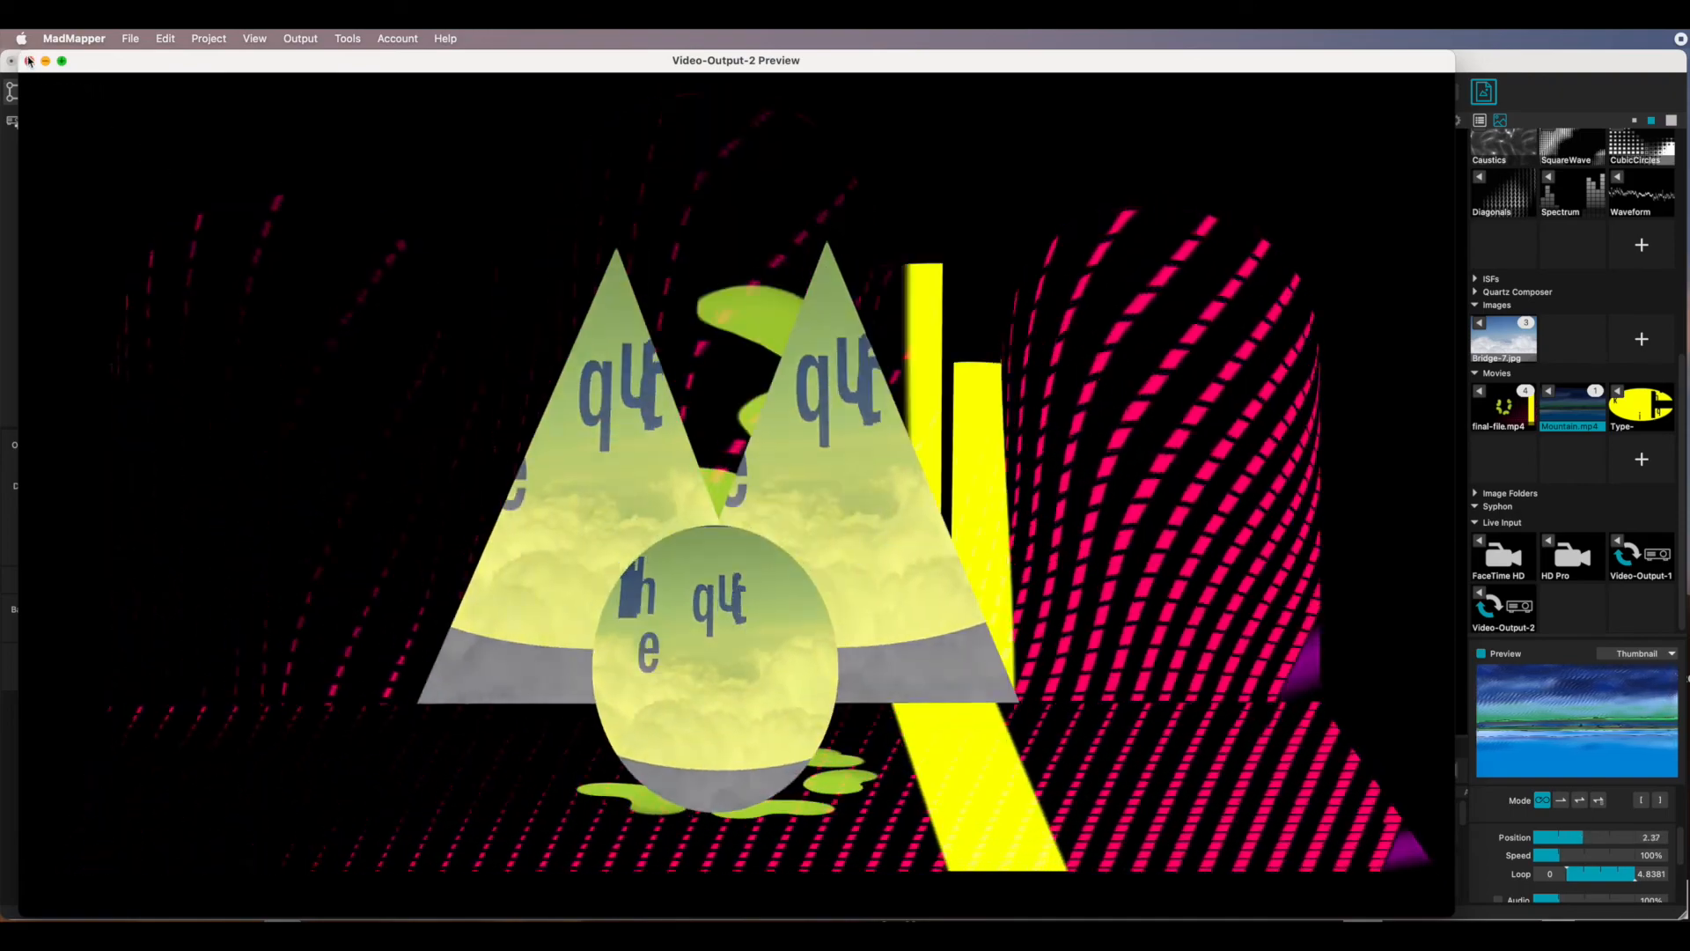
pyautogui.click(28, 61)
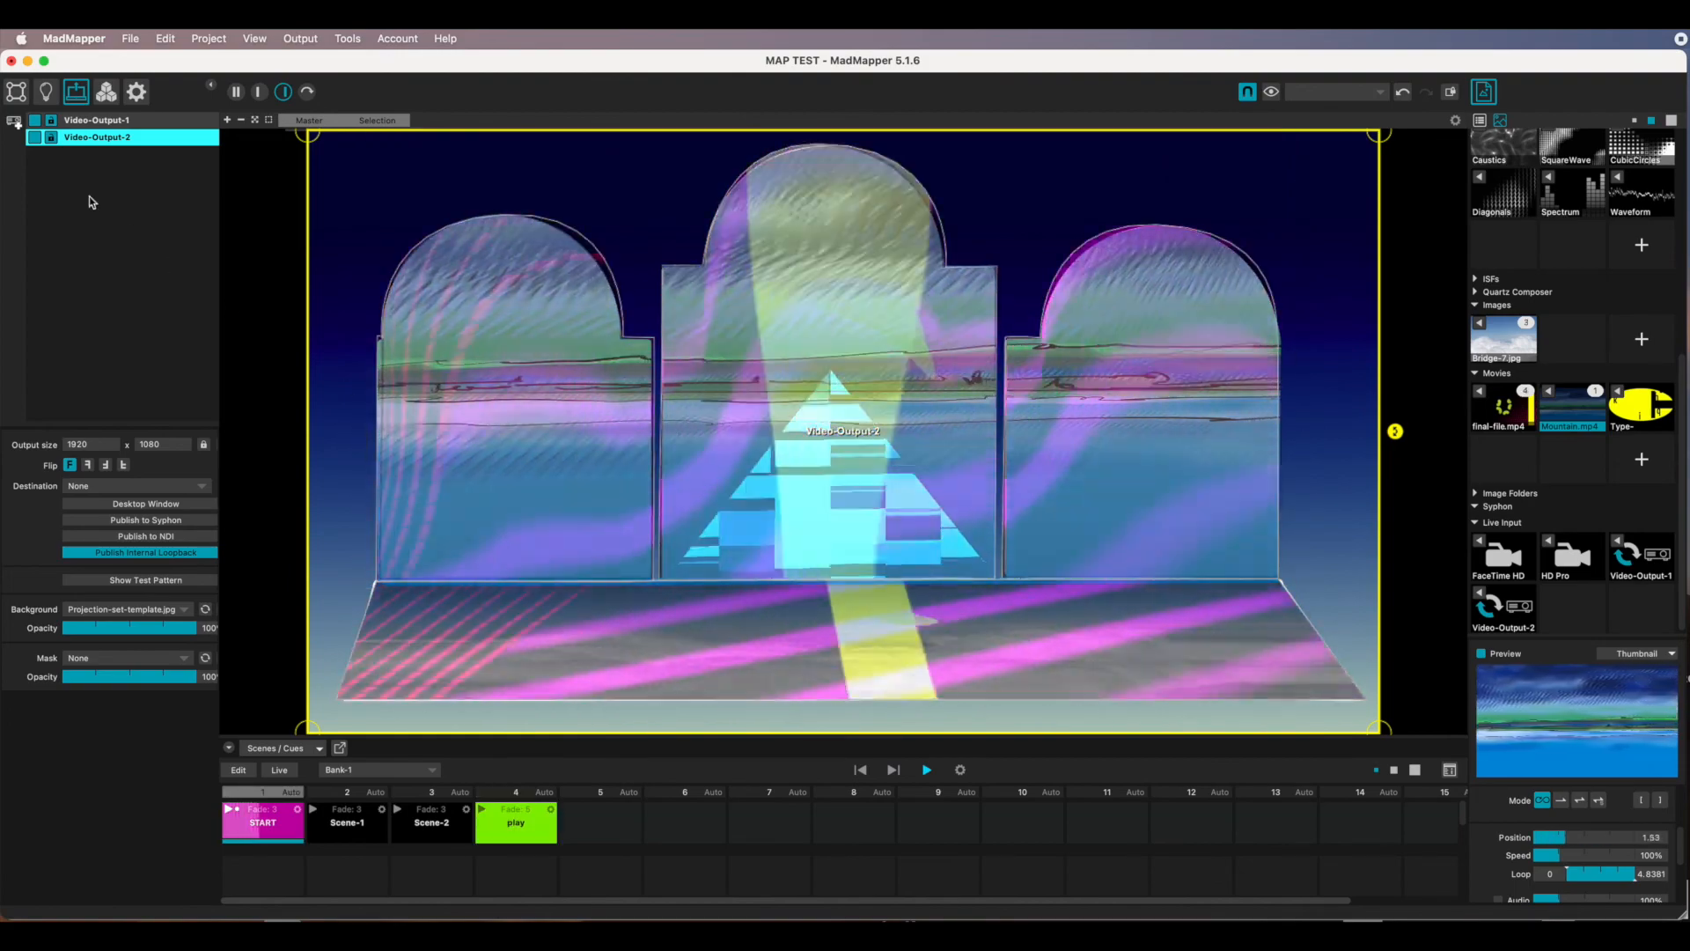
# Stop the scene playback and add a full-frame quad surface named BG.
pyautogui.click(16, 93)
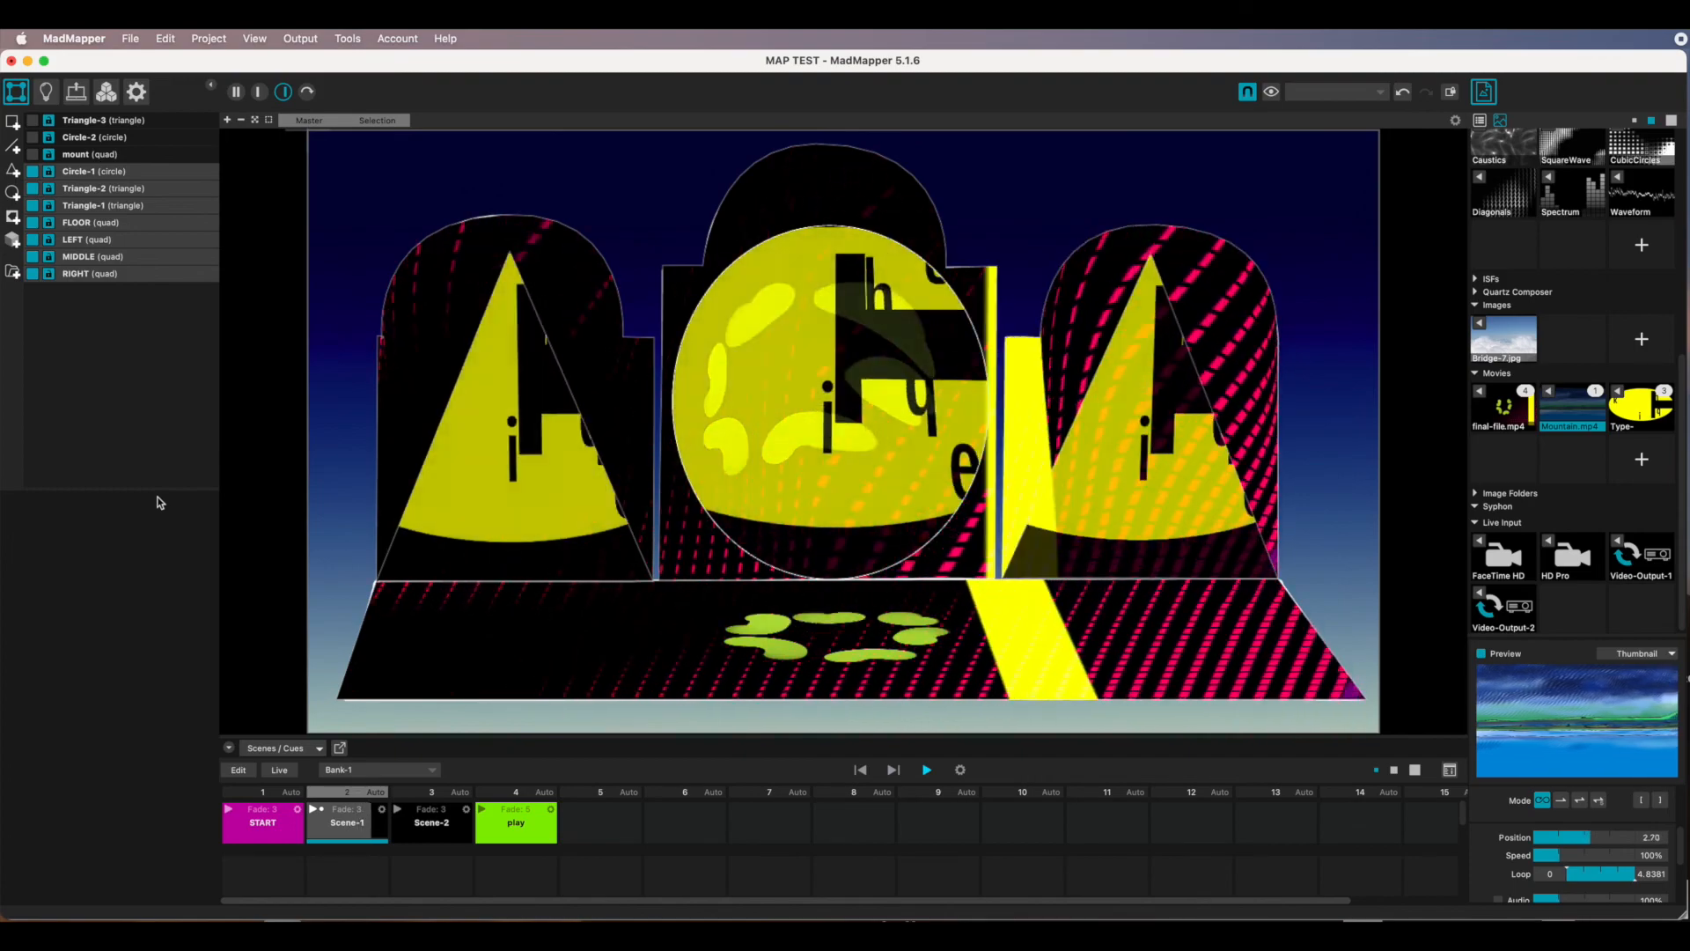
pyautogui.click(927, 771)
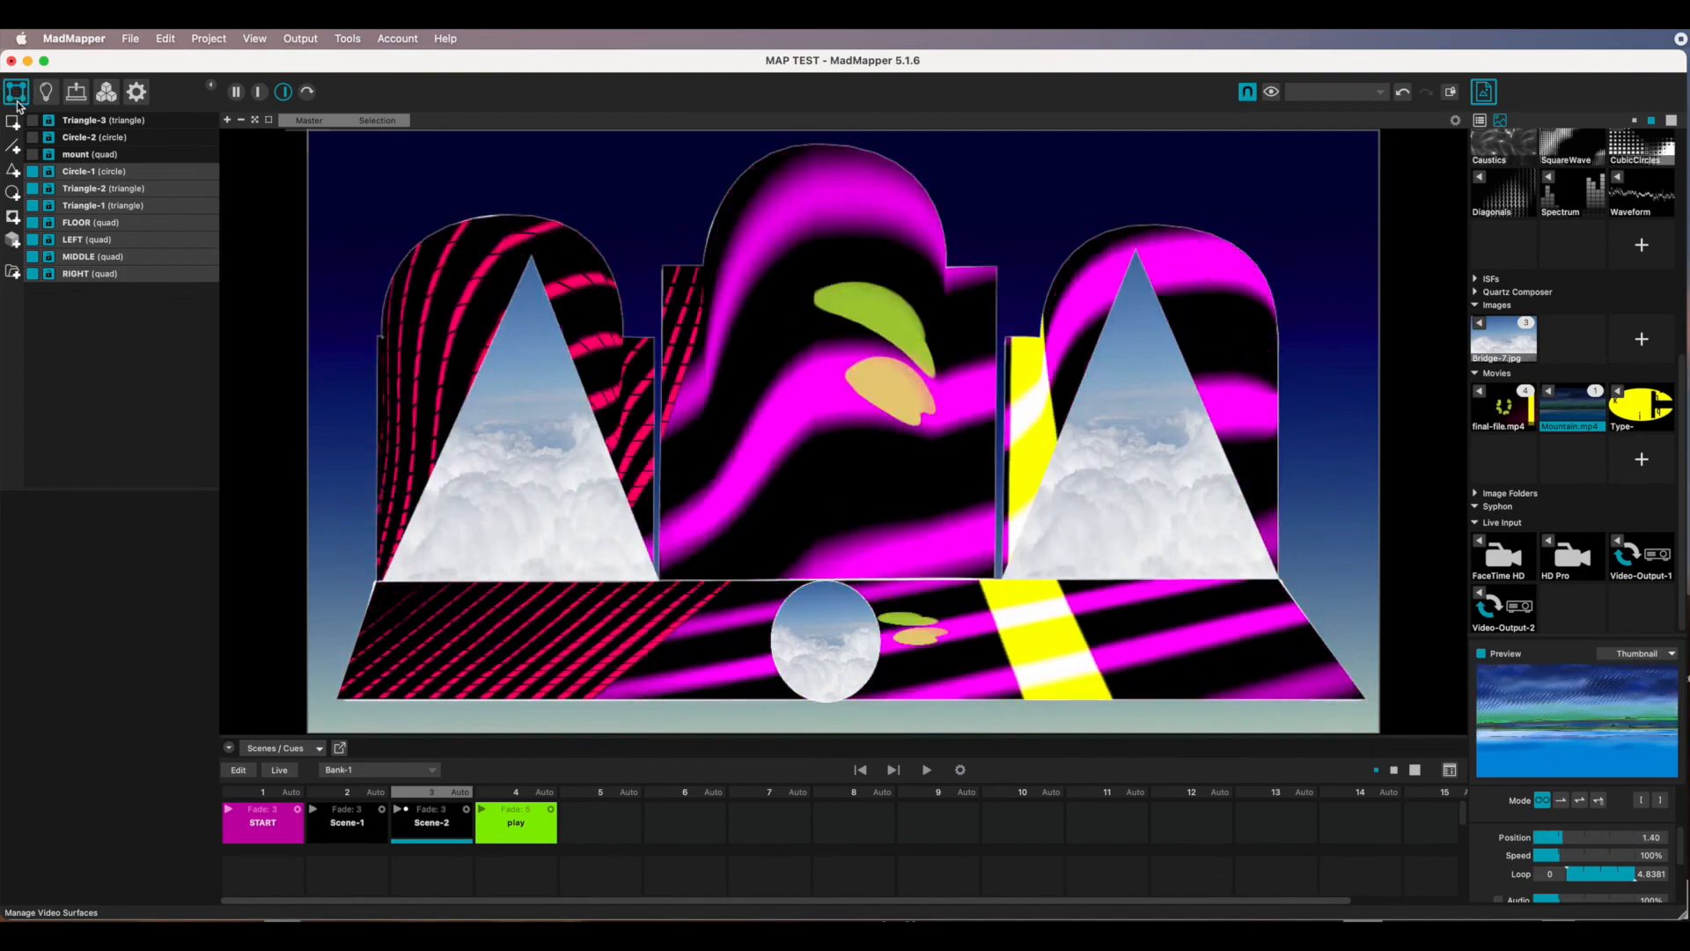
pyautogui.click(12, 123)
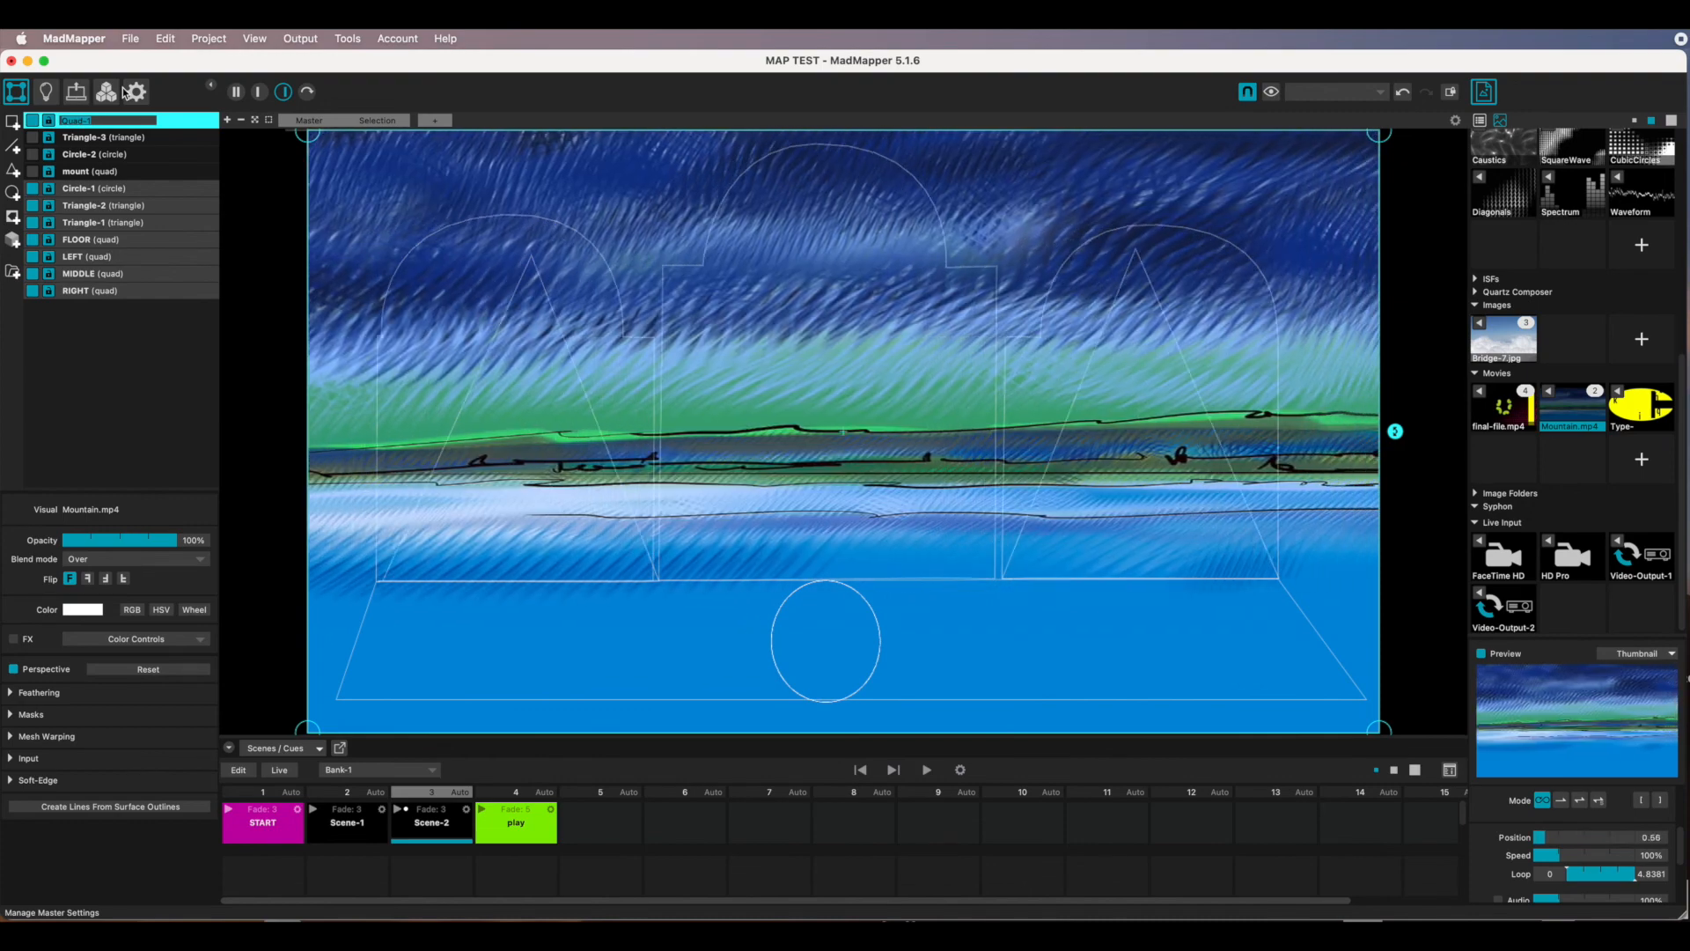
pyautogui.write('BG')
pyautogui.press('Return')
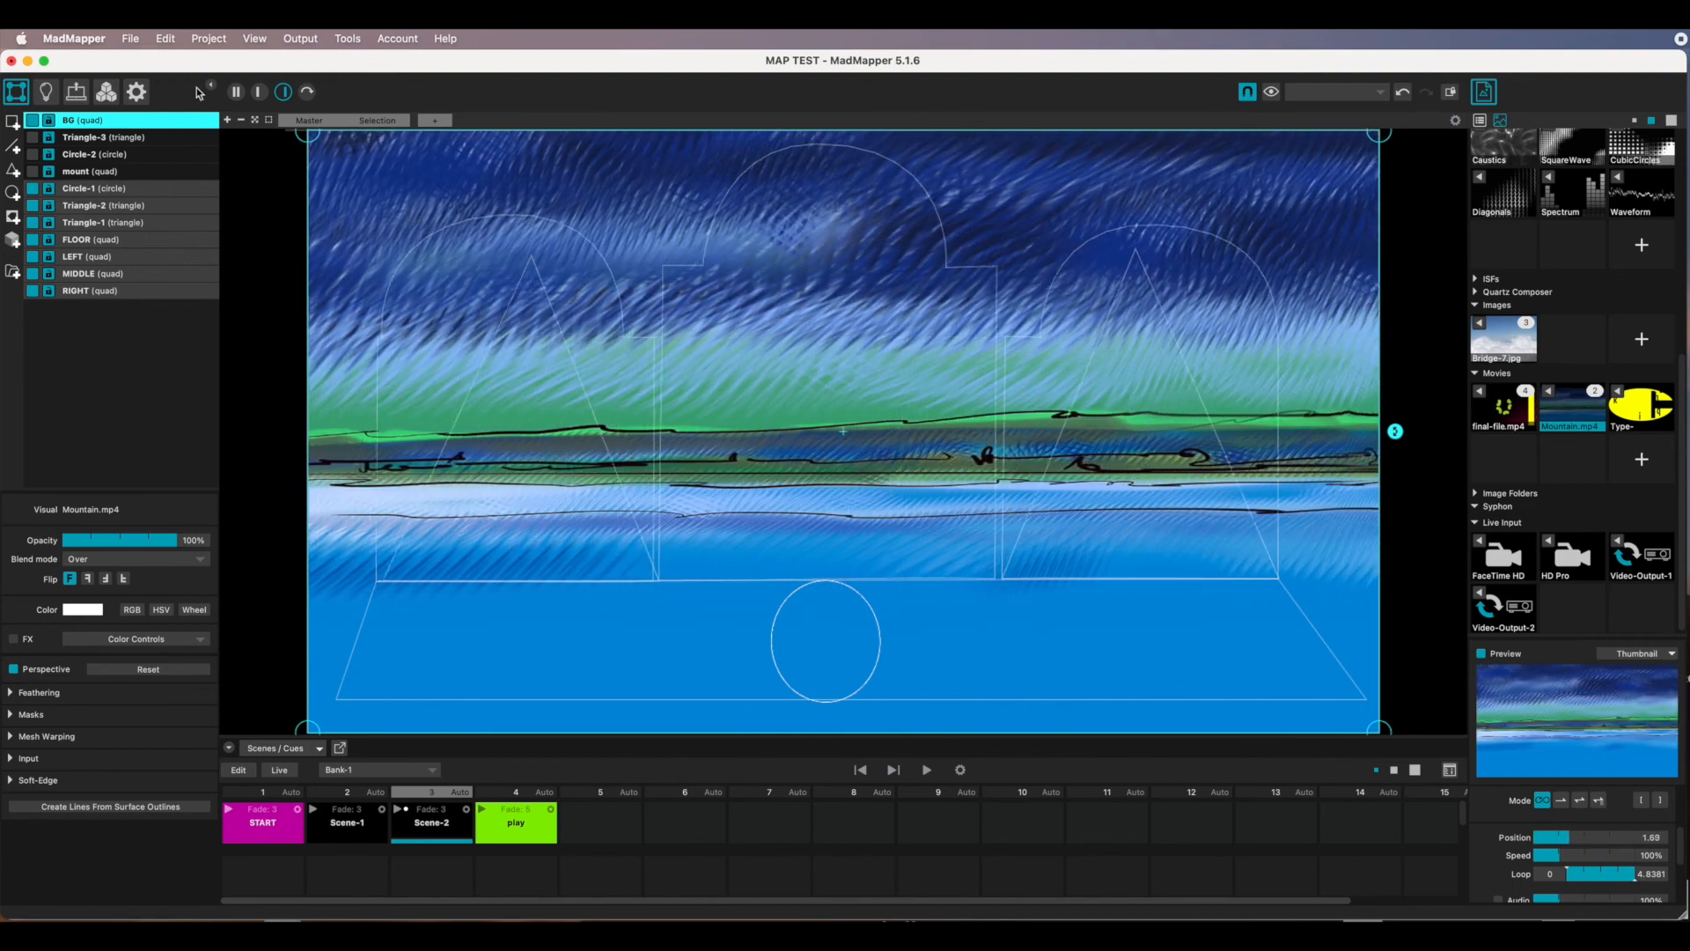
# Import Projection-set-template.jpg, assign it to the BG quad and place that quad last in the surface order.
pyautogui.click(1642, 340)
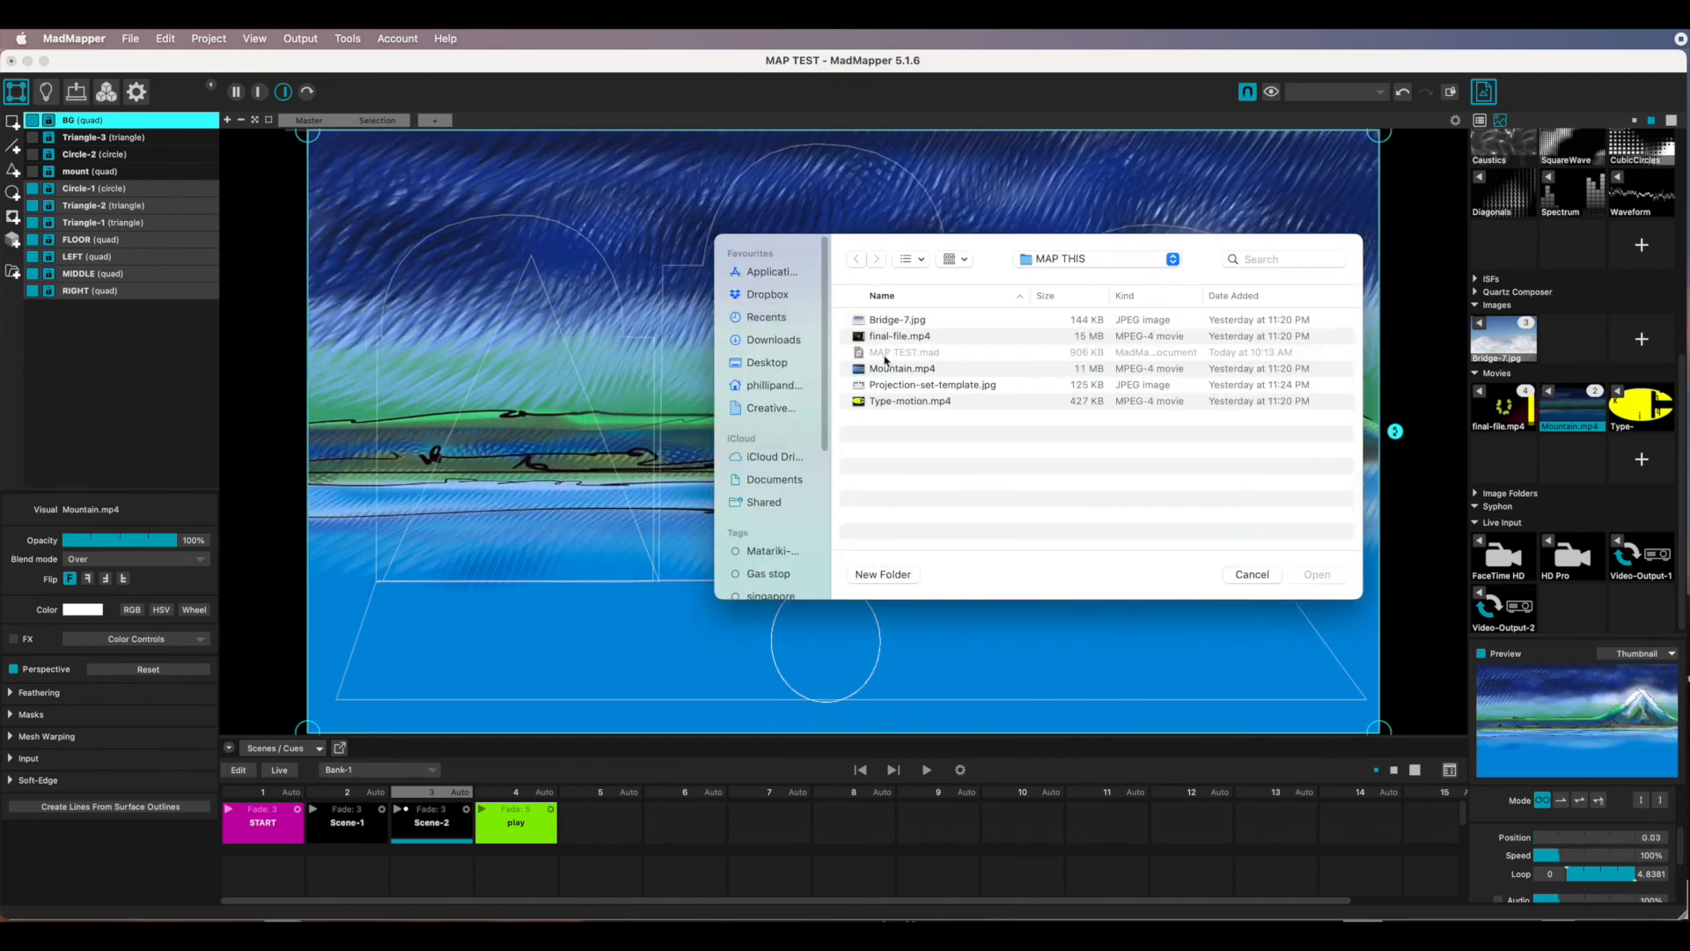
pyautogui.click(898, 386)
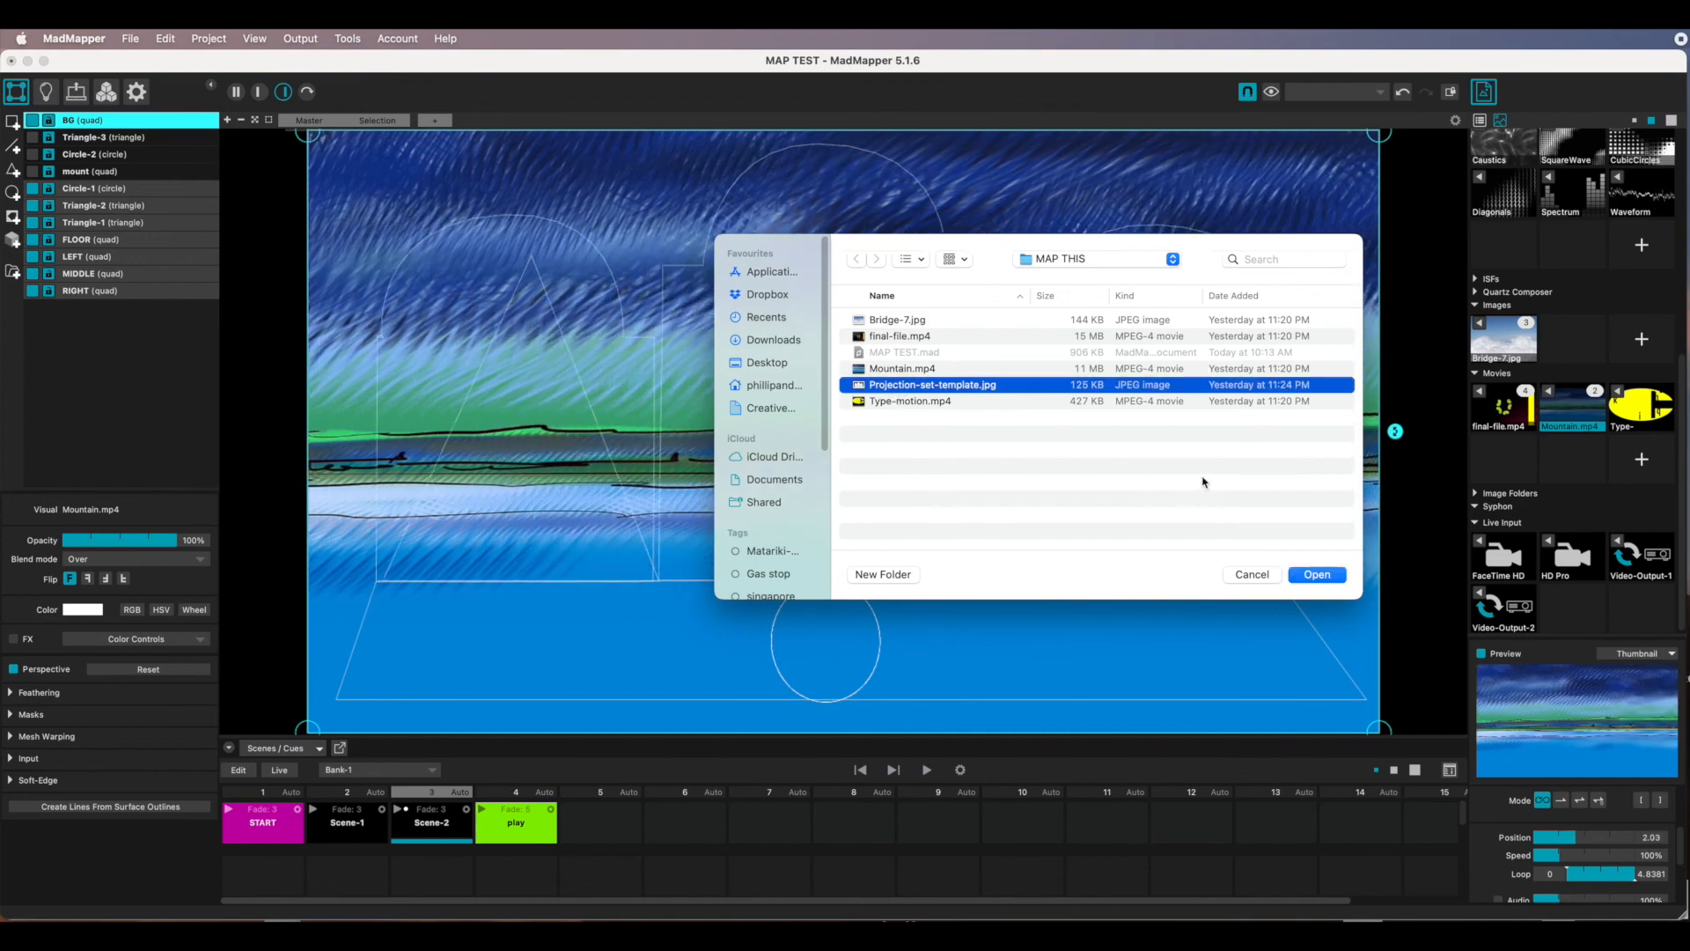
pyautogui.click(1318, 579)
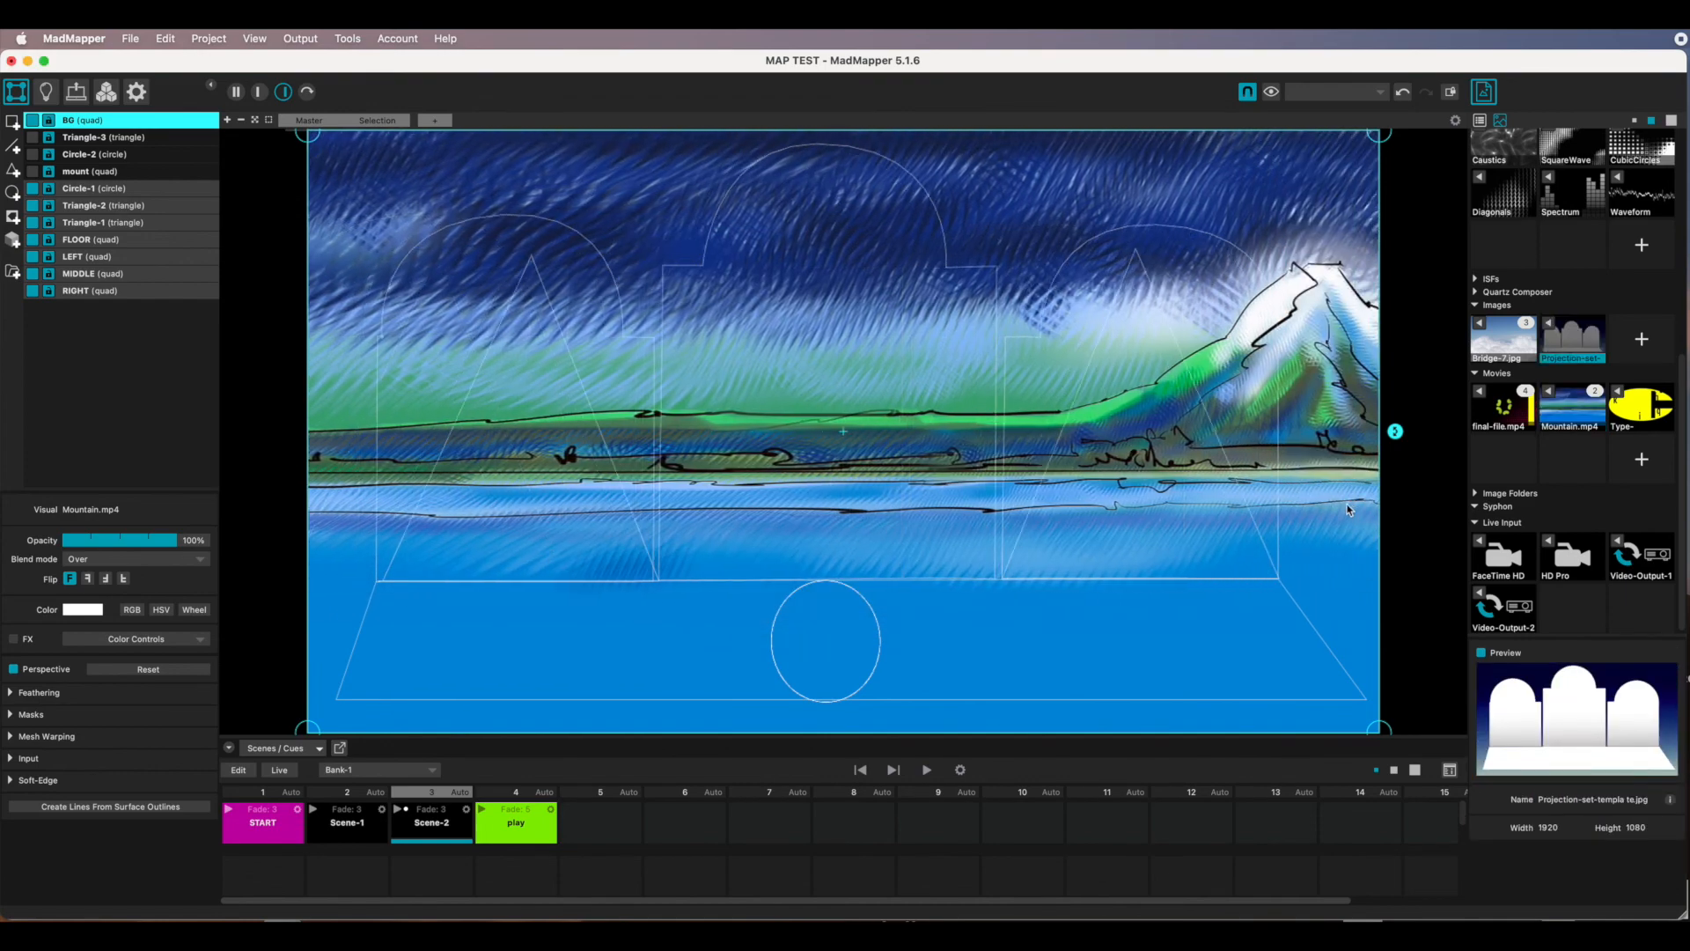
pyautogui.click(1576, 341)
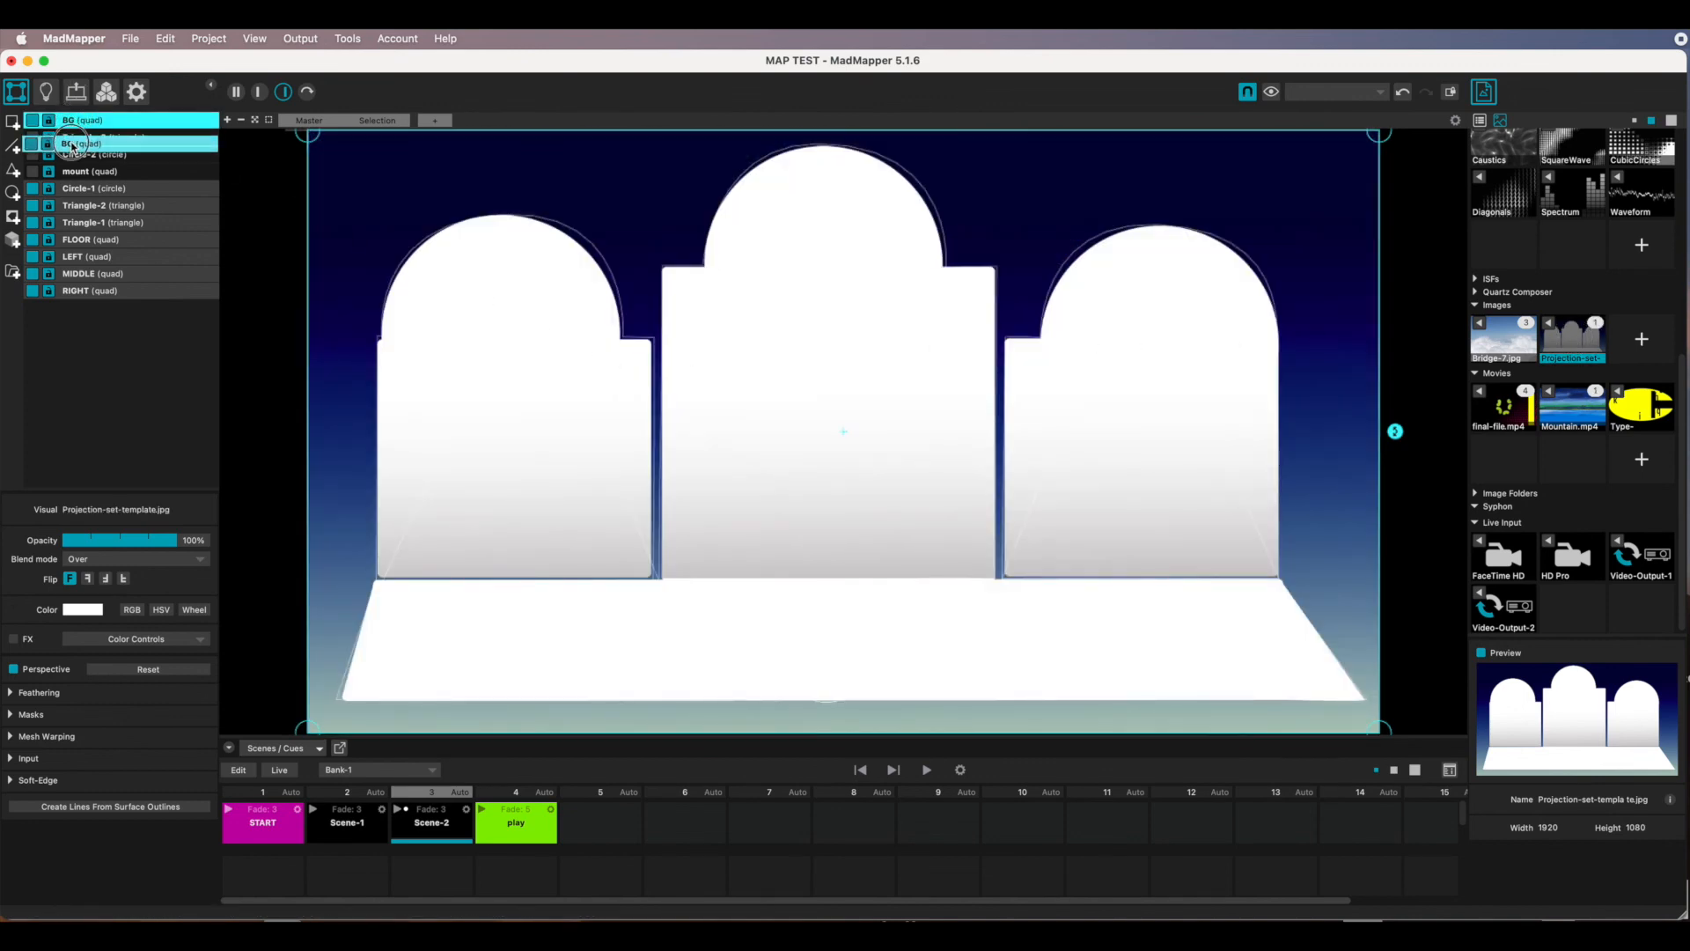
pyautogui.moveTo(71, 310); pyautogui.dragTo(68, 300)
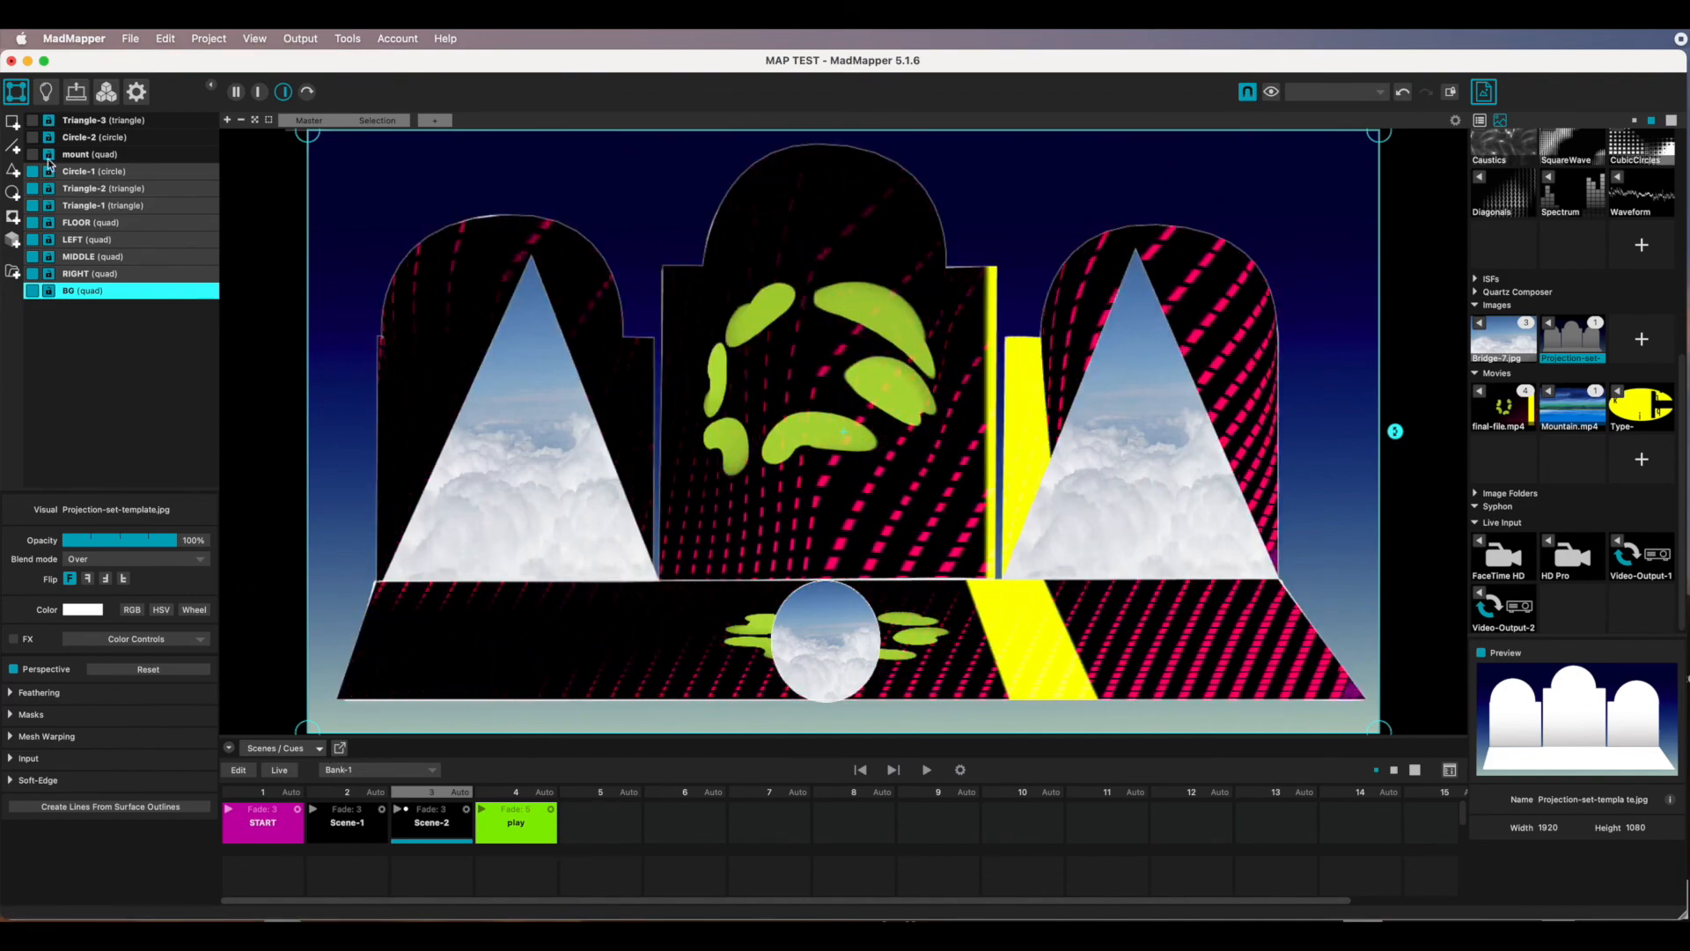
# Enable the BG surface in Scene-1 and update that scene, and enable BG in the play scene as well.
pyautogui.click(311, 819)
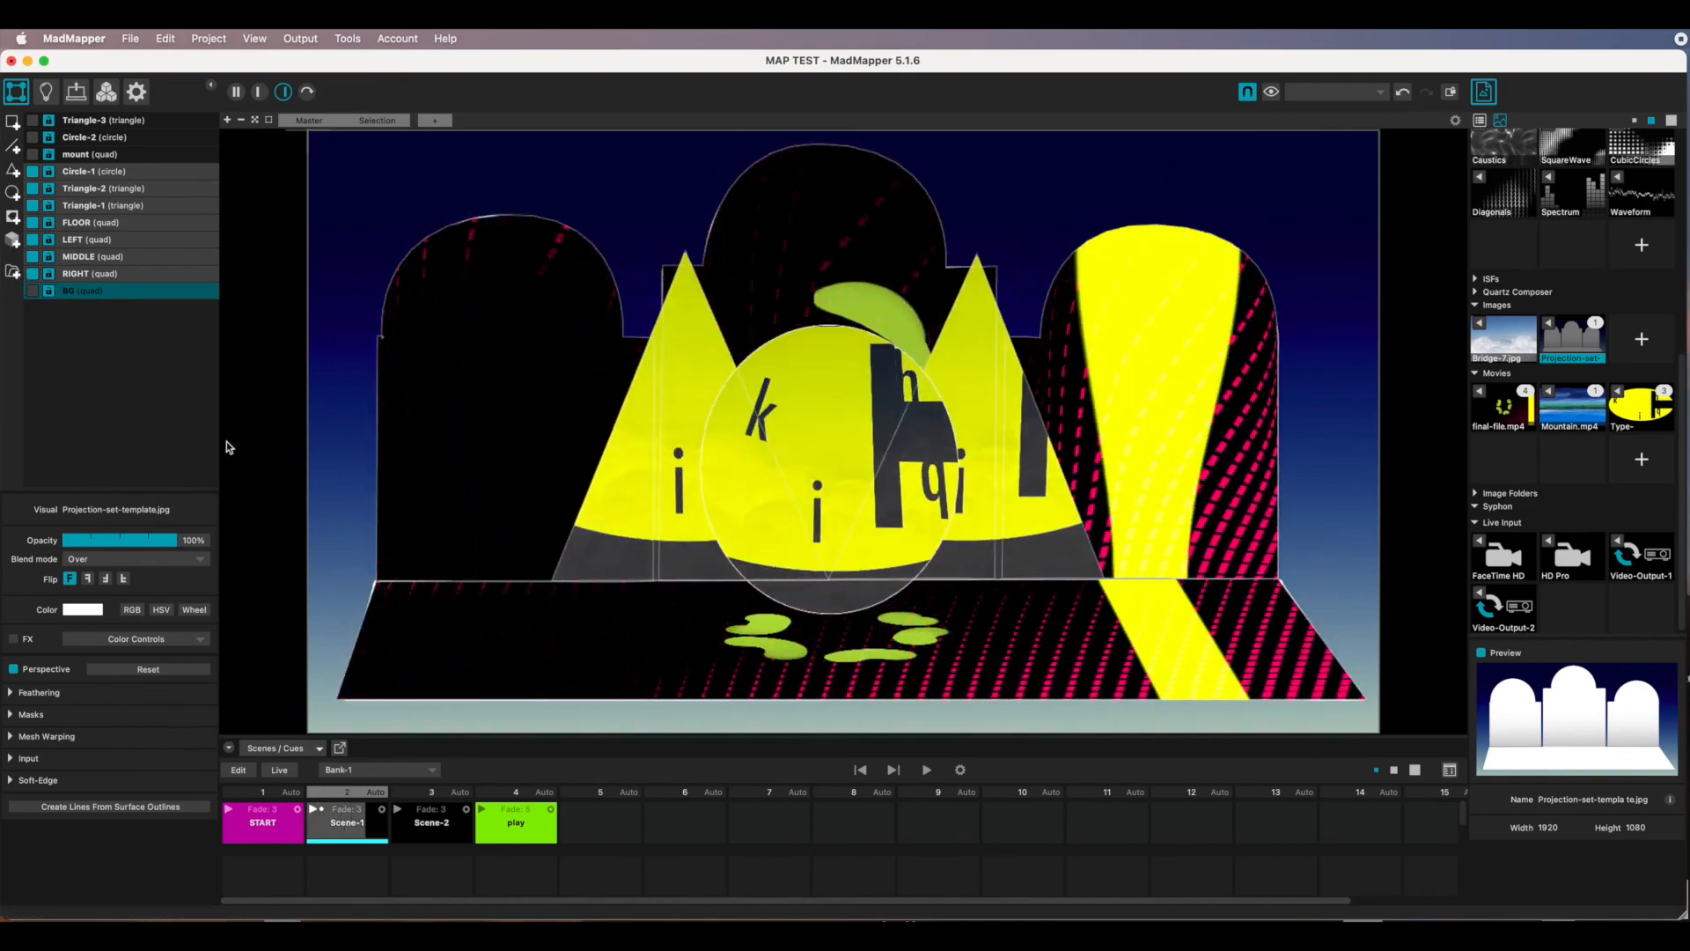
pyautogui.click(32, 291)
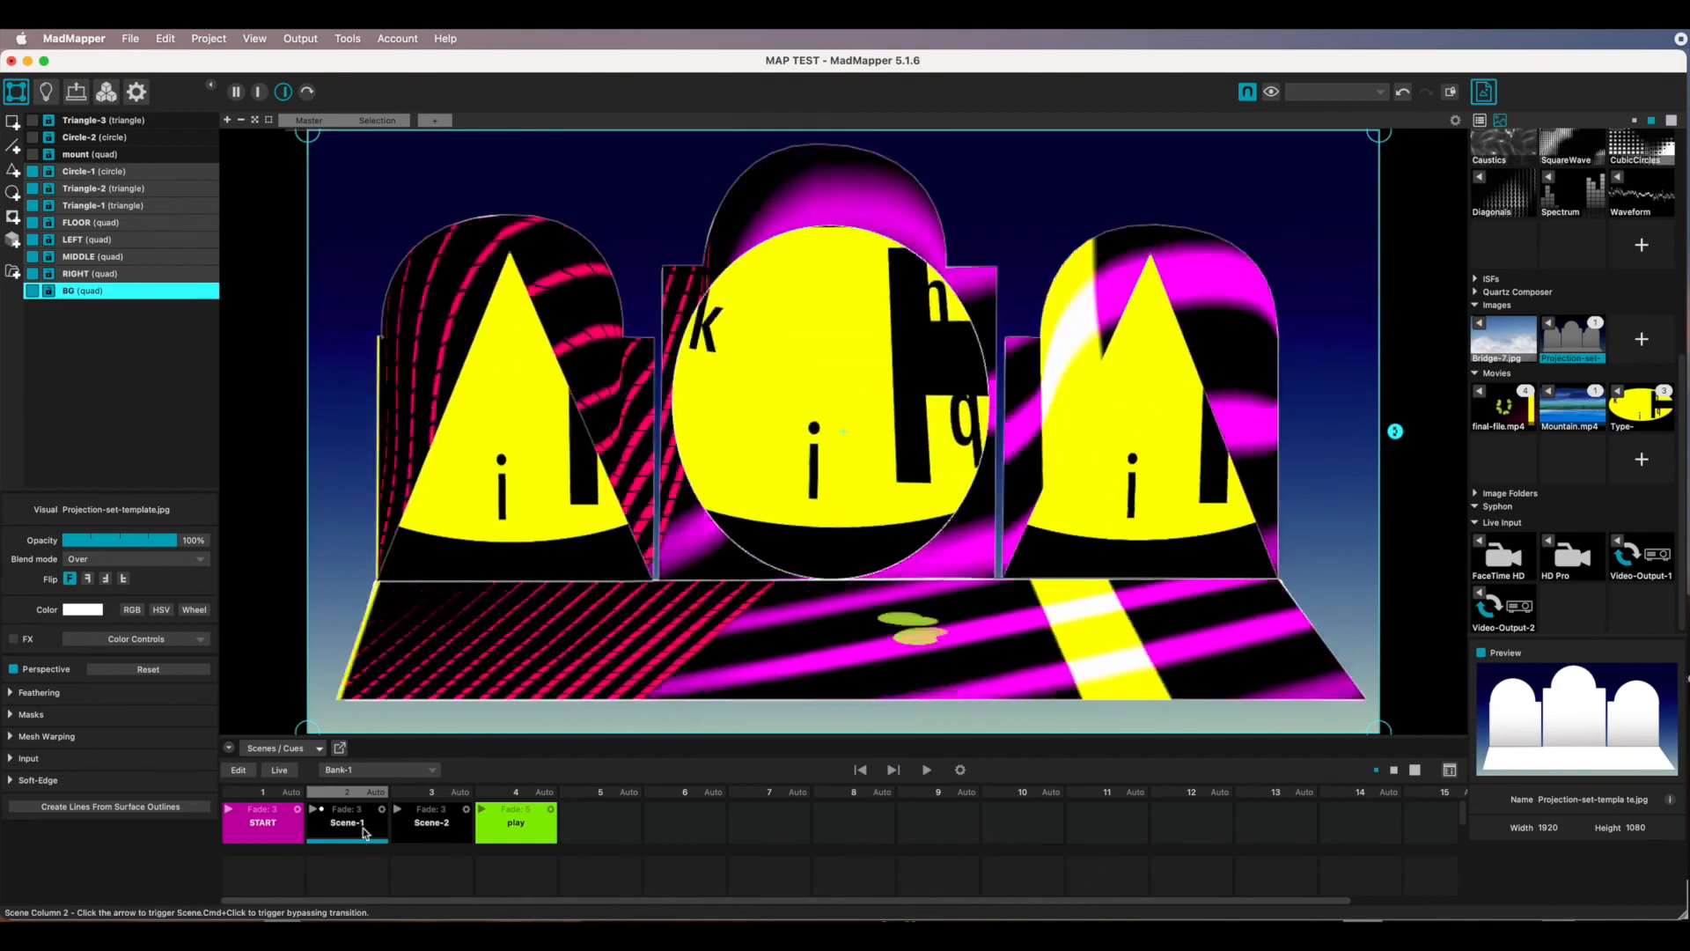
pyautogui.rightClick(369, 829)
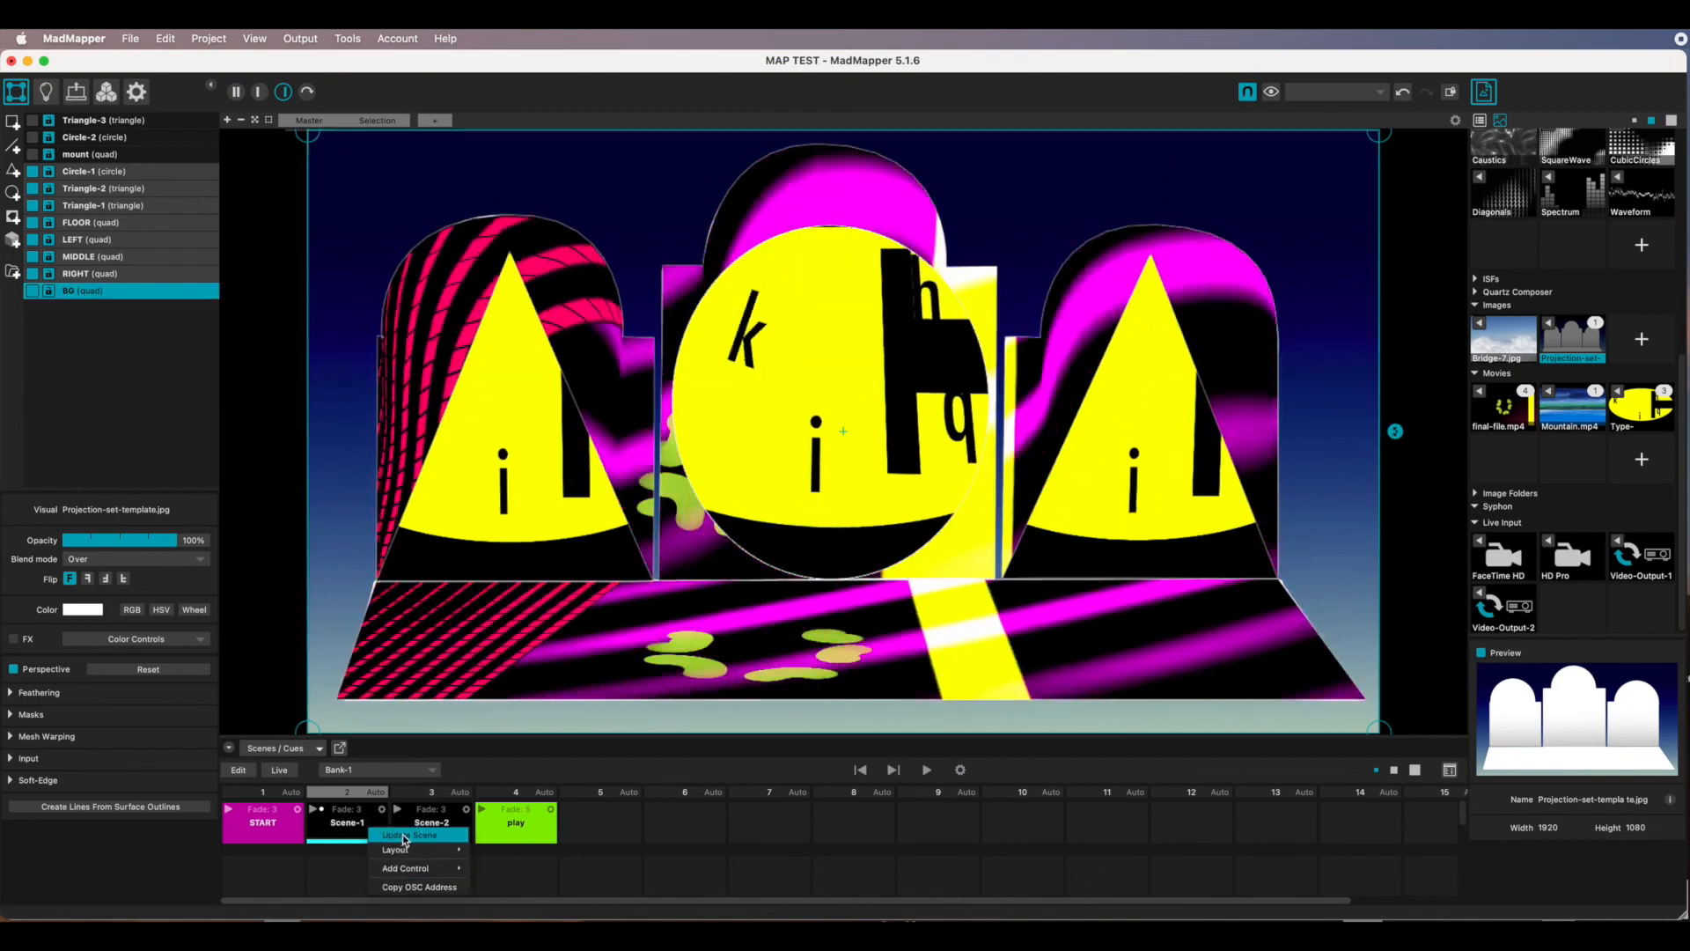
pyautogui.click(485, 815)
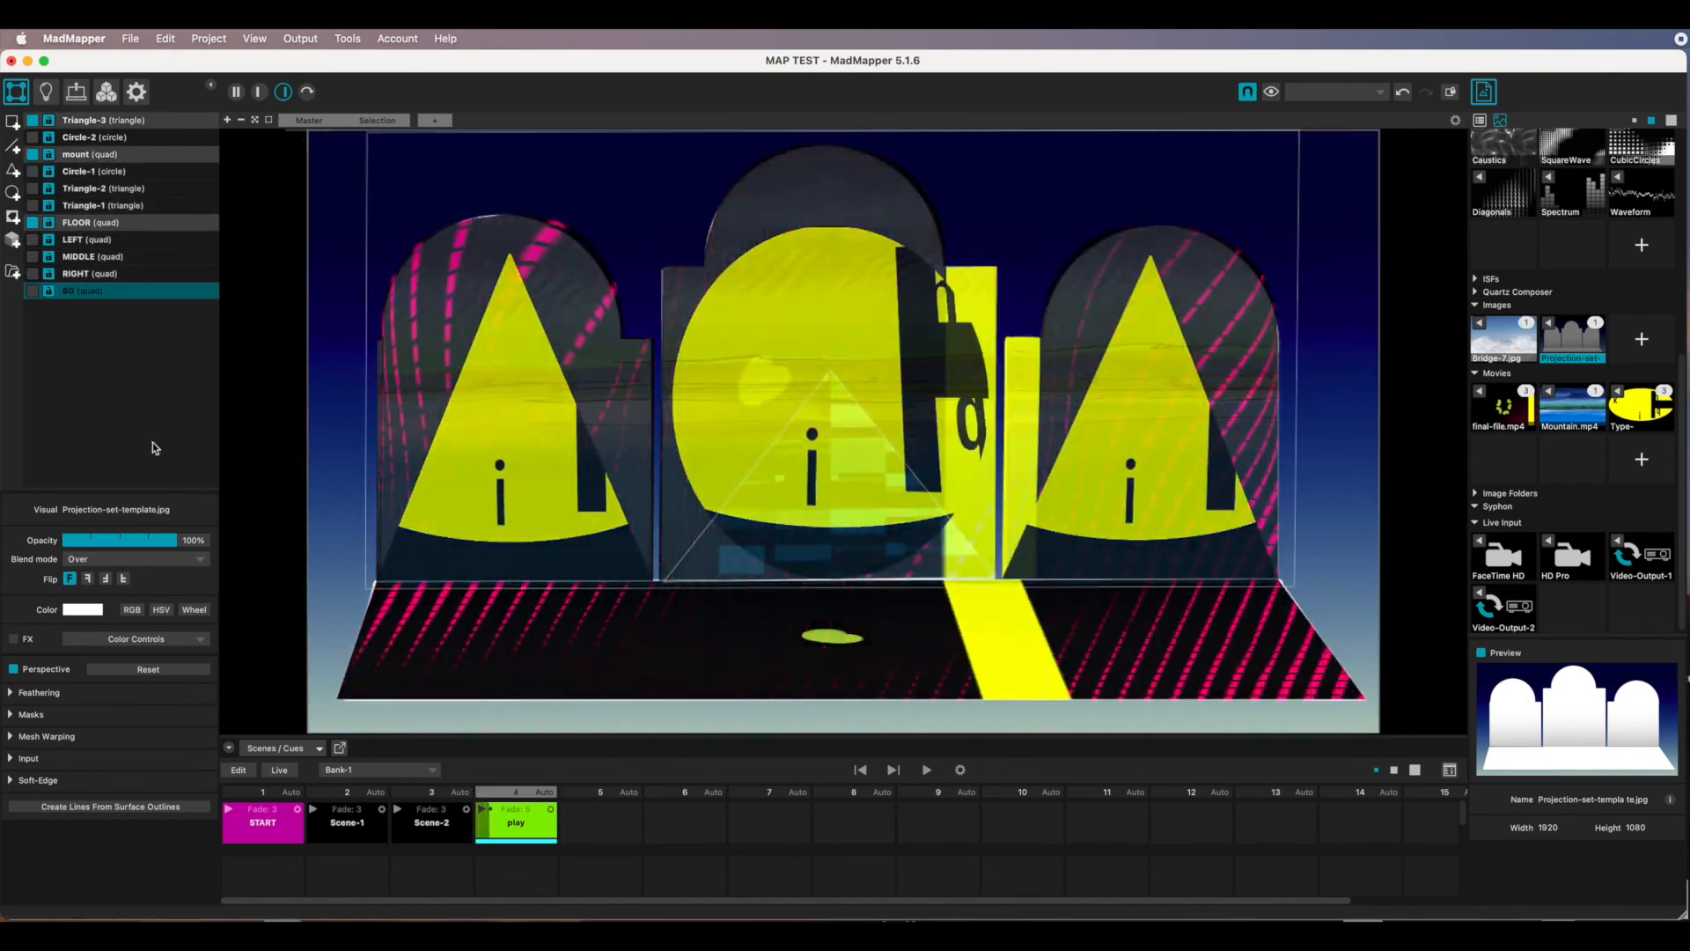
pyautogui.click(32, 291)
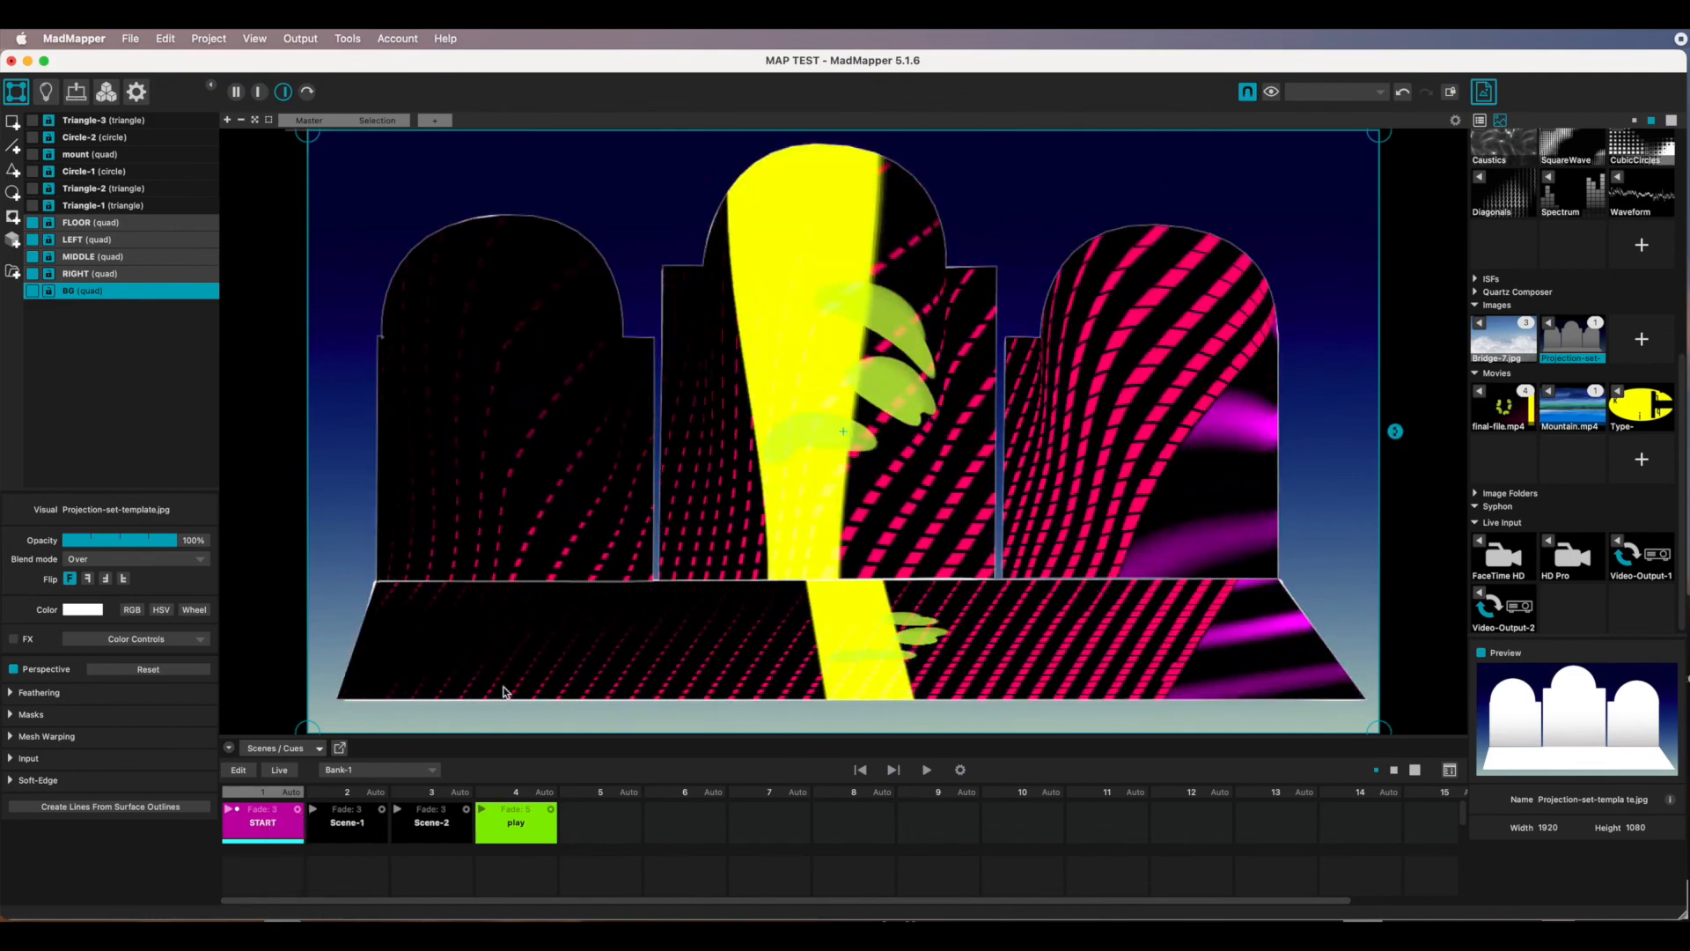
pyautogui.click(131, 39)
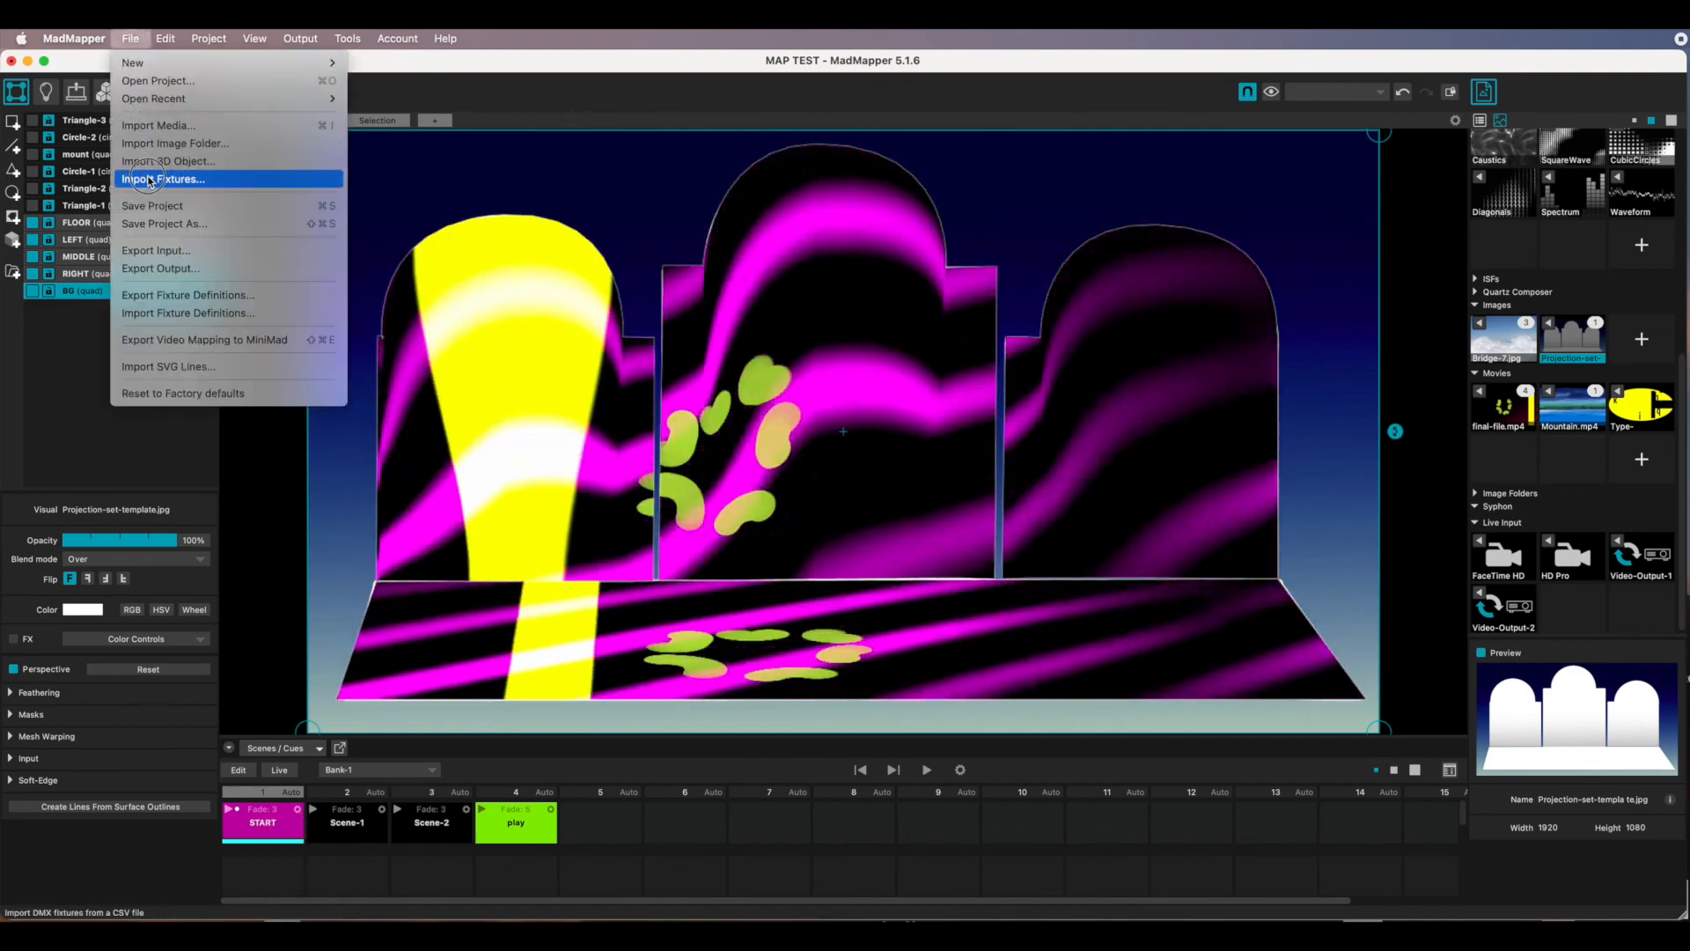
pyautogui.moveTo(62, 39)
pyautogui.click(229, 60)
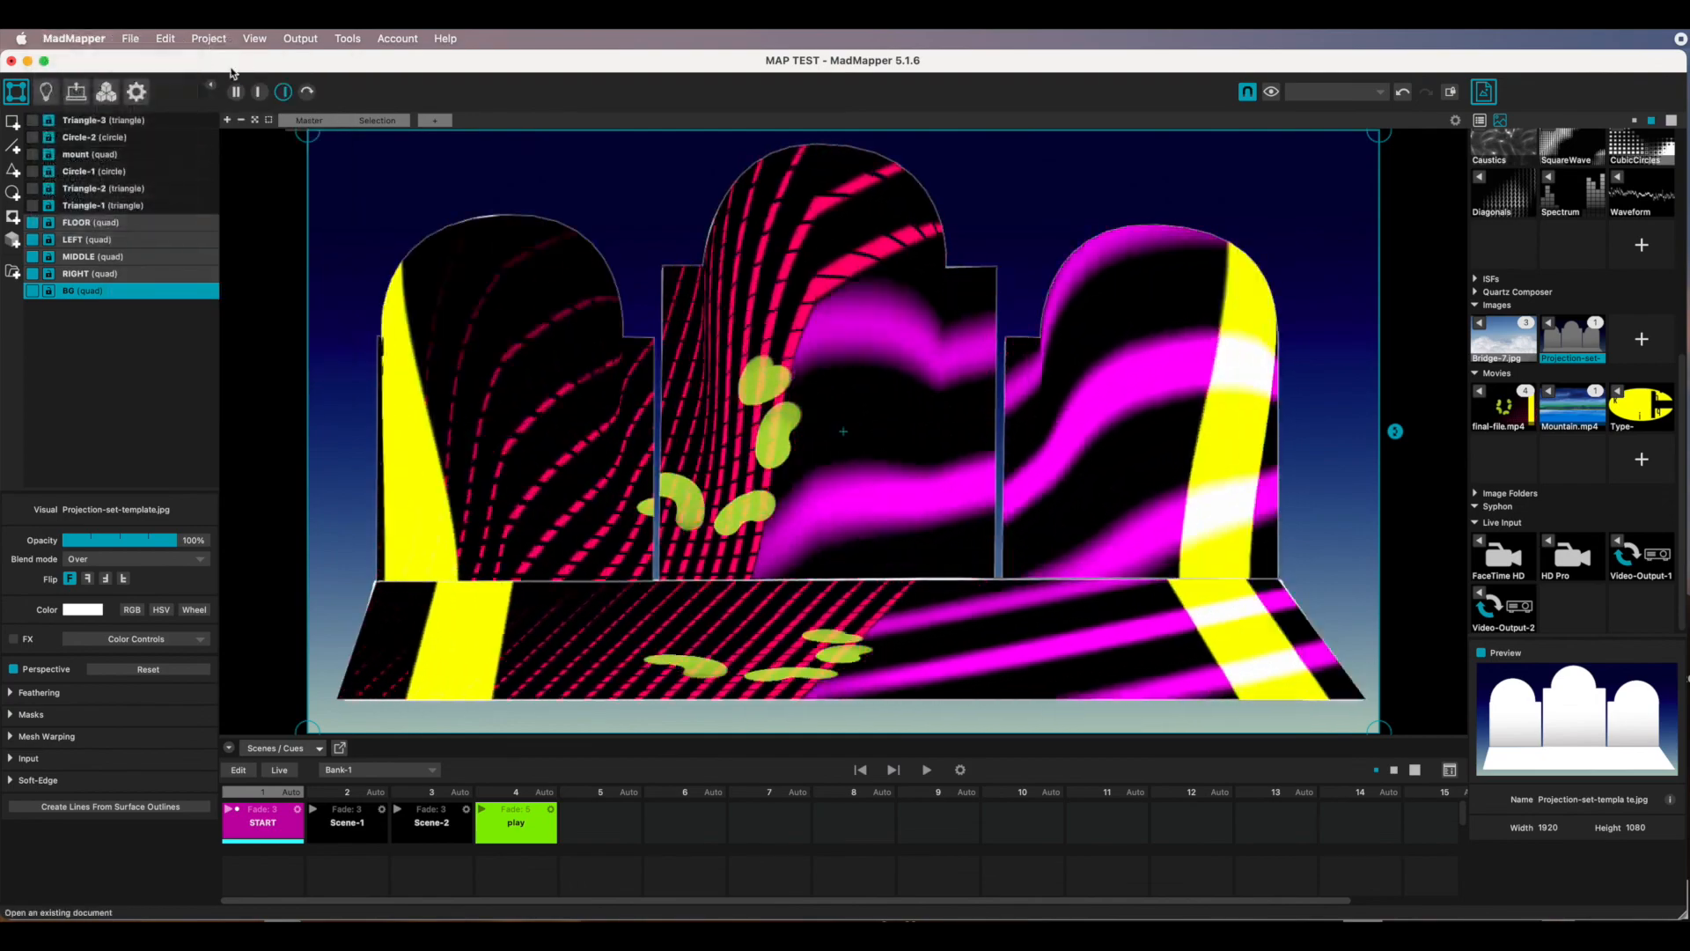
# Check the background in an enlarged desktop window of Video-Output-2 and close the window.
pyautogui.click(77, 94)
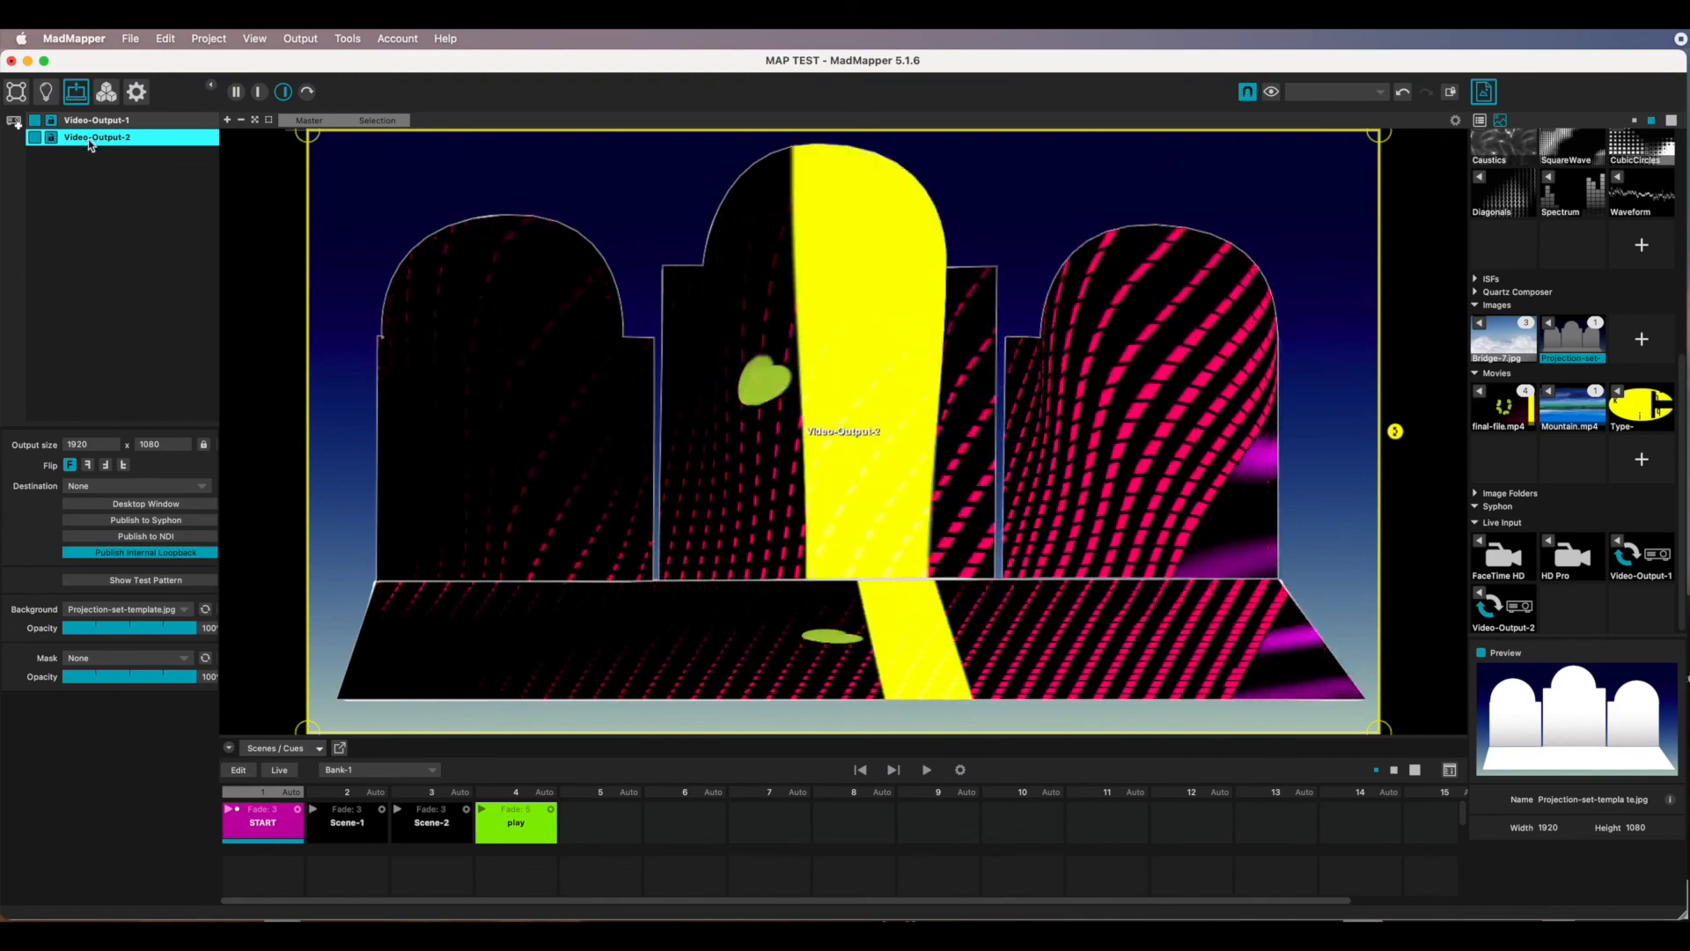
pyautogui.click(149, 507)
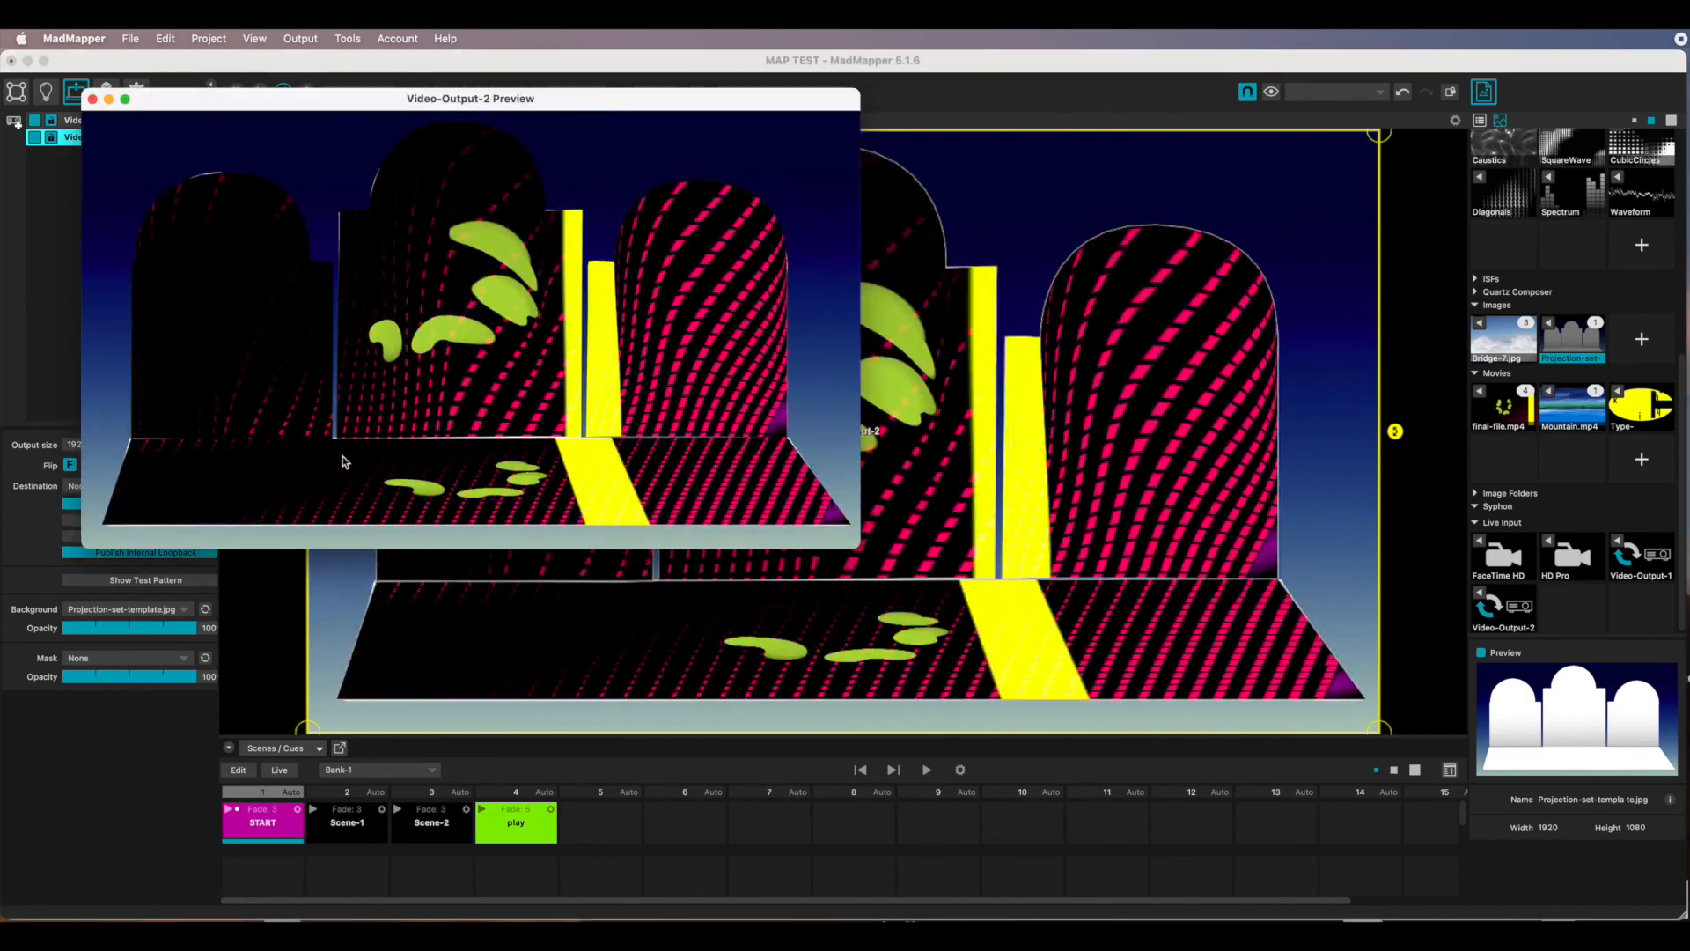
pyautogui.moveTo(855, 546); pyautogui.dragTo(1316, 901)
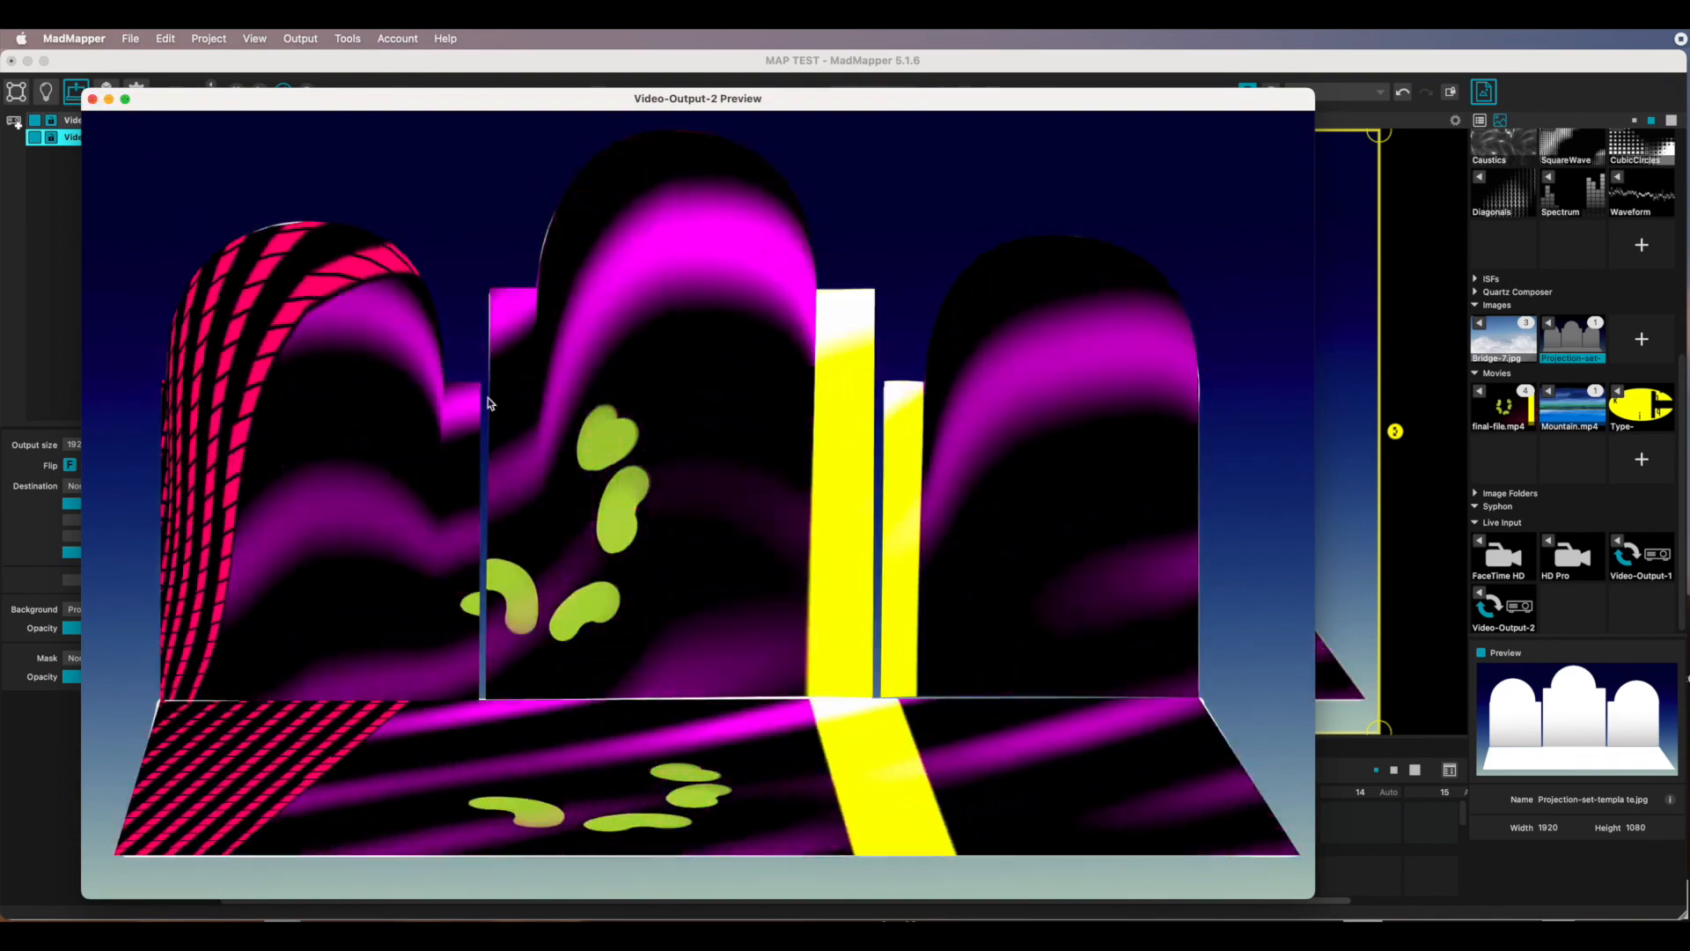
pyautogui.click(92, 100)
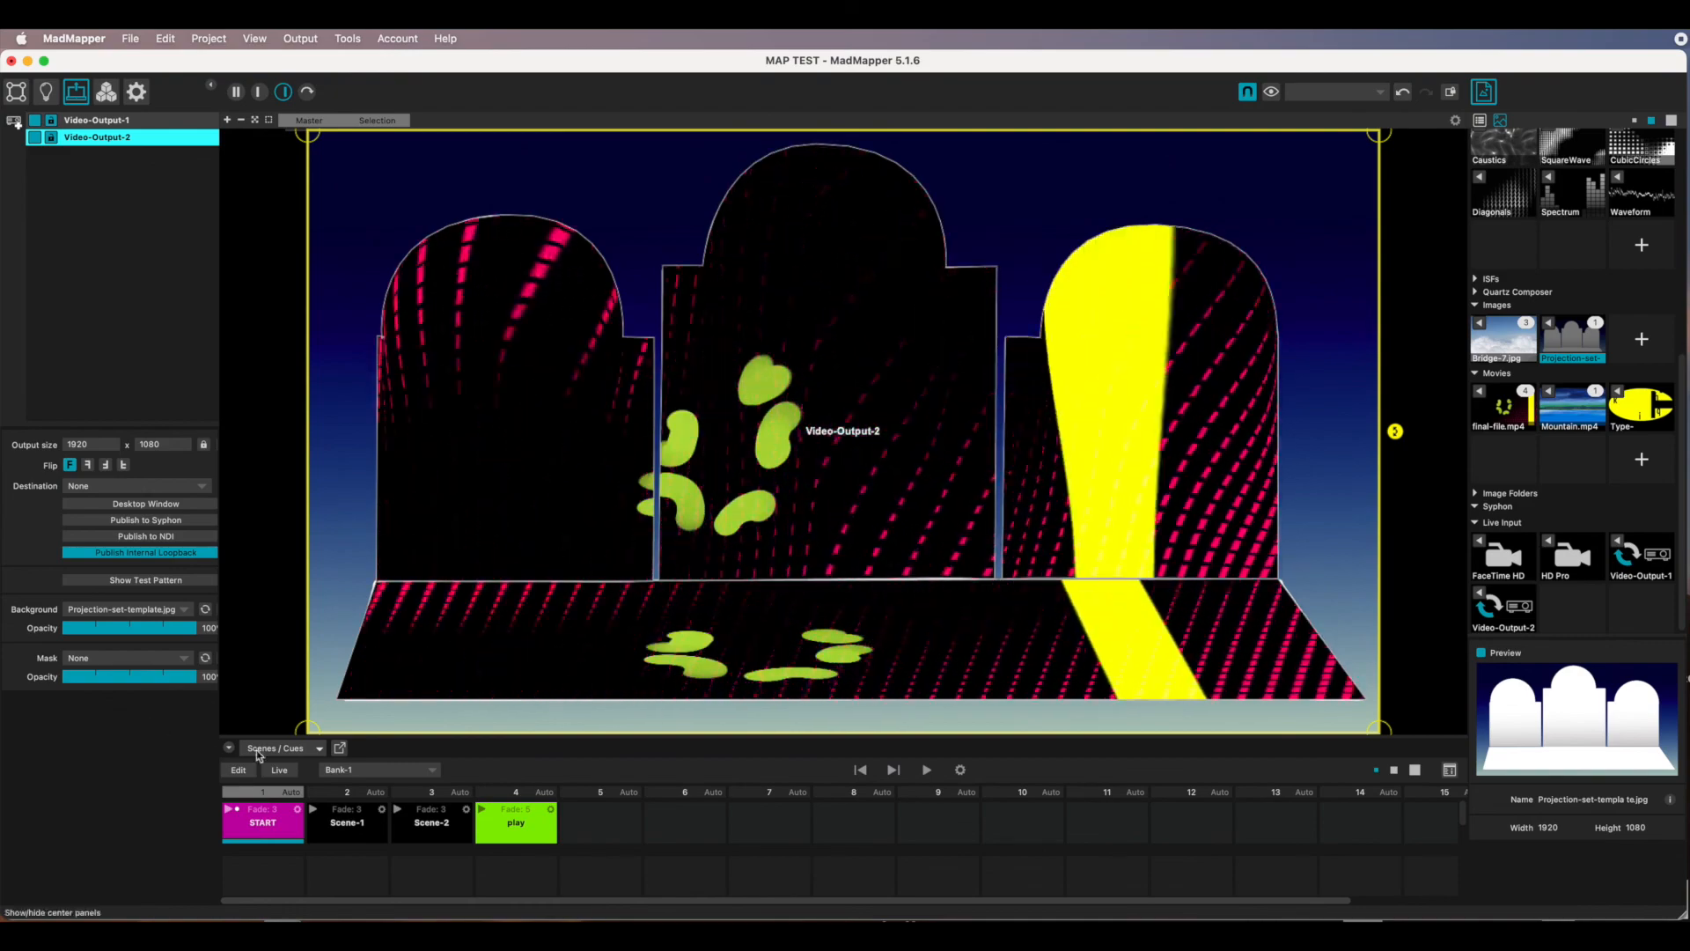
# Start automatic playback through the stored scenes.
pyautogui.click(926, 771)
pyautogui.click(926, 771)
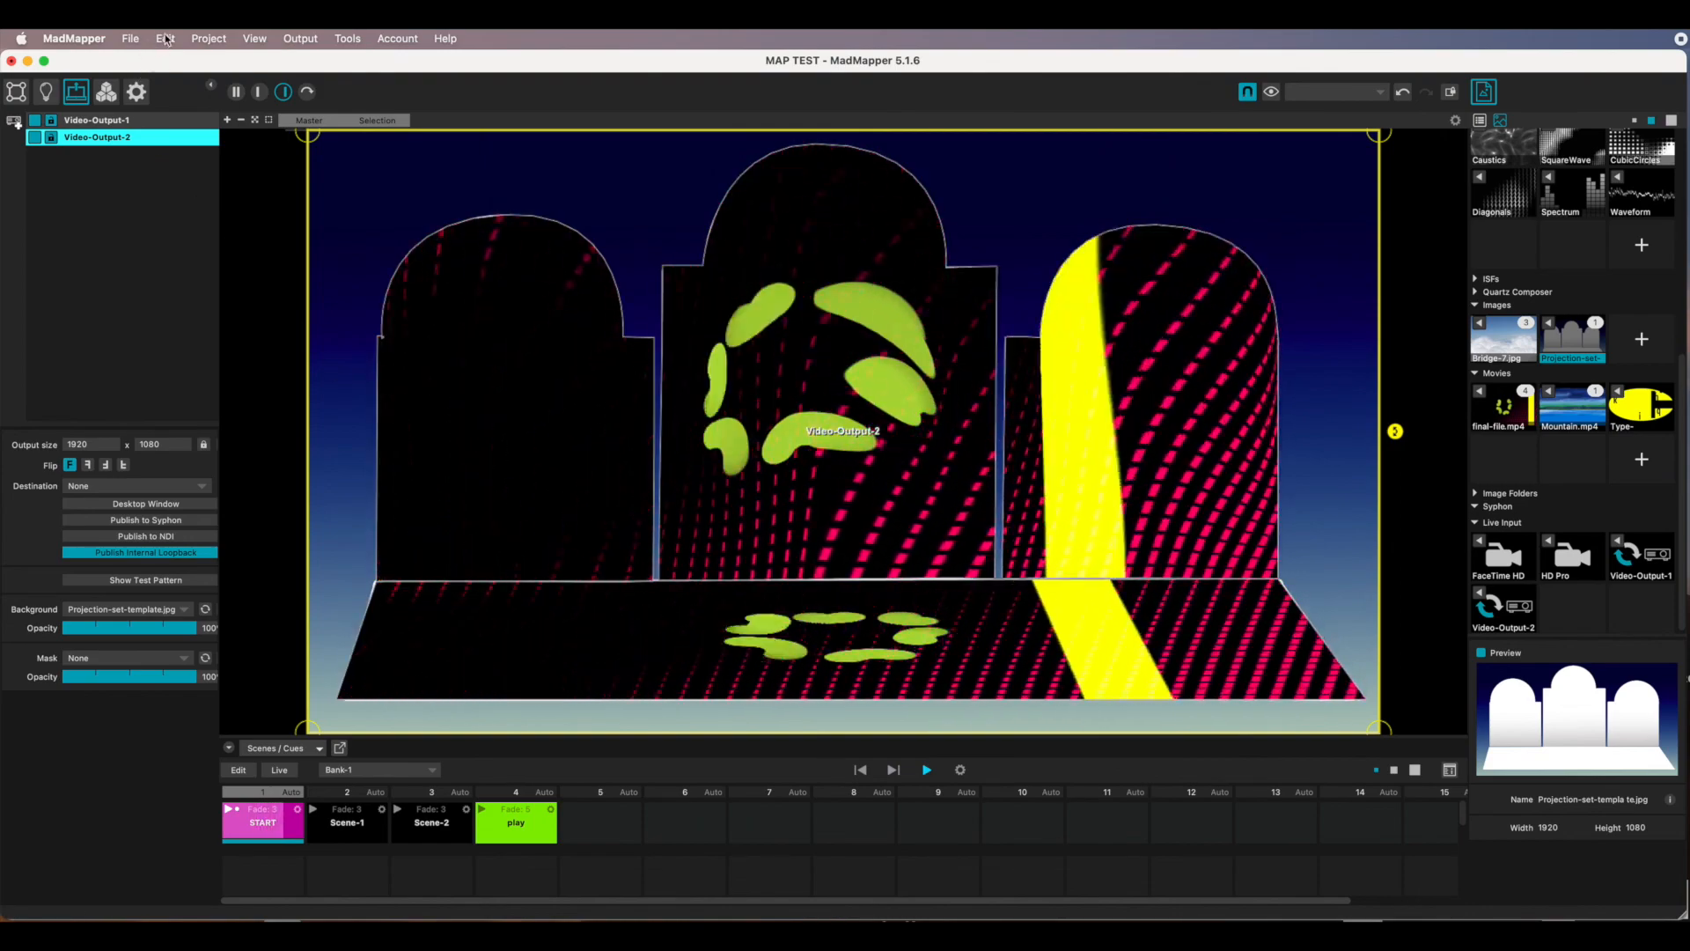
pyautogui.click(130, 40)
pyautogui.click(77, 323)
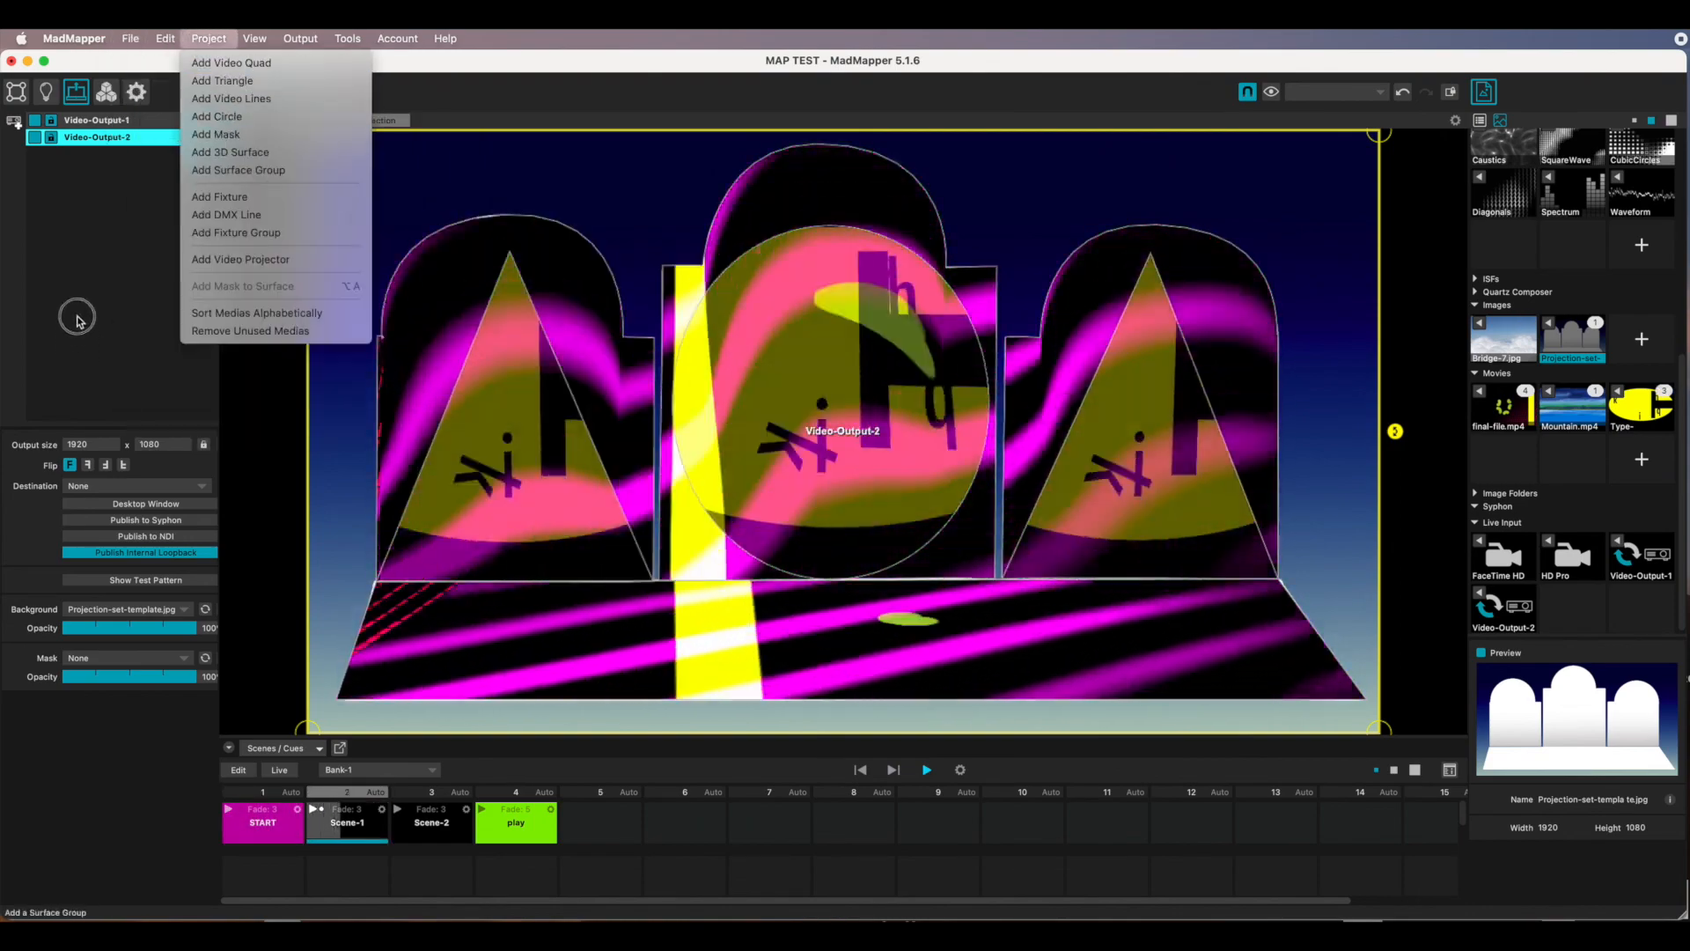
# Open Video-Output-2 in a desktop window, enlarge and reposition it, and watch the scenes play with the set background.
pyautogui.click(152, 507)
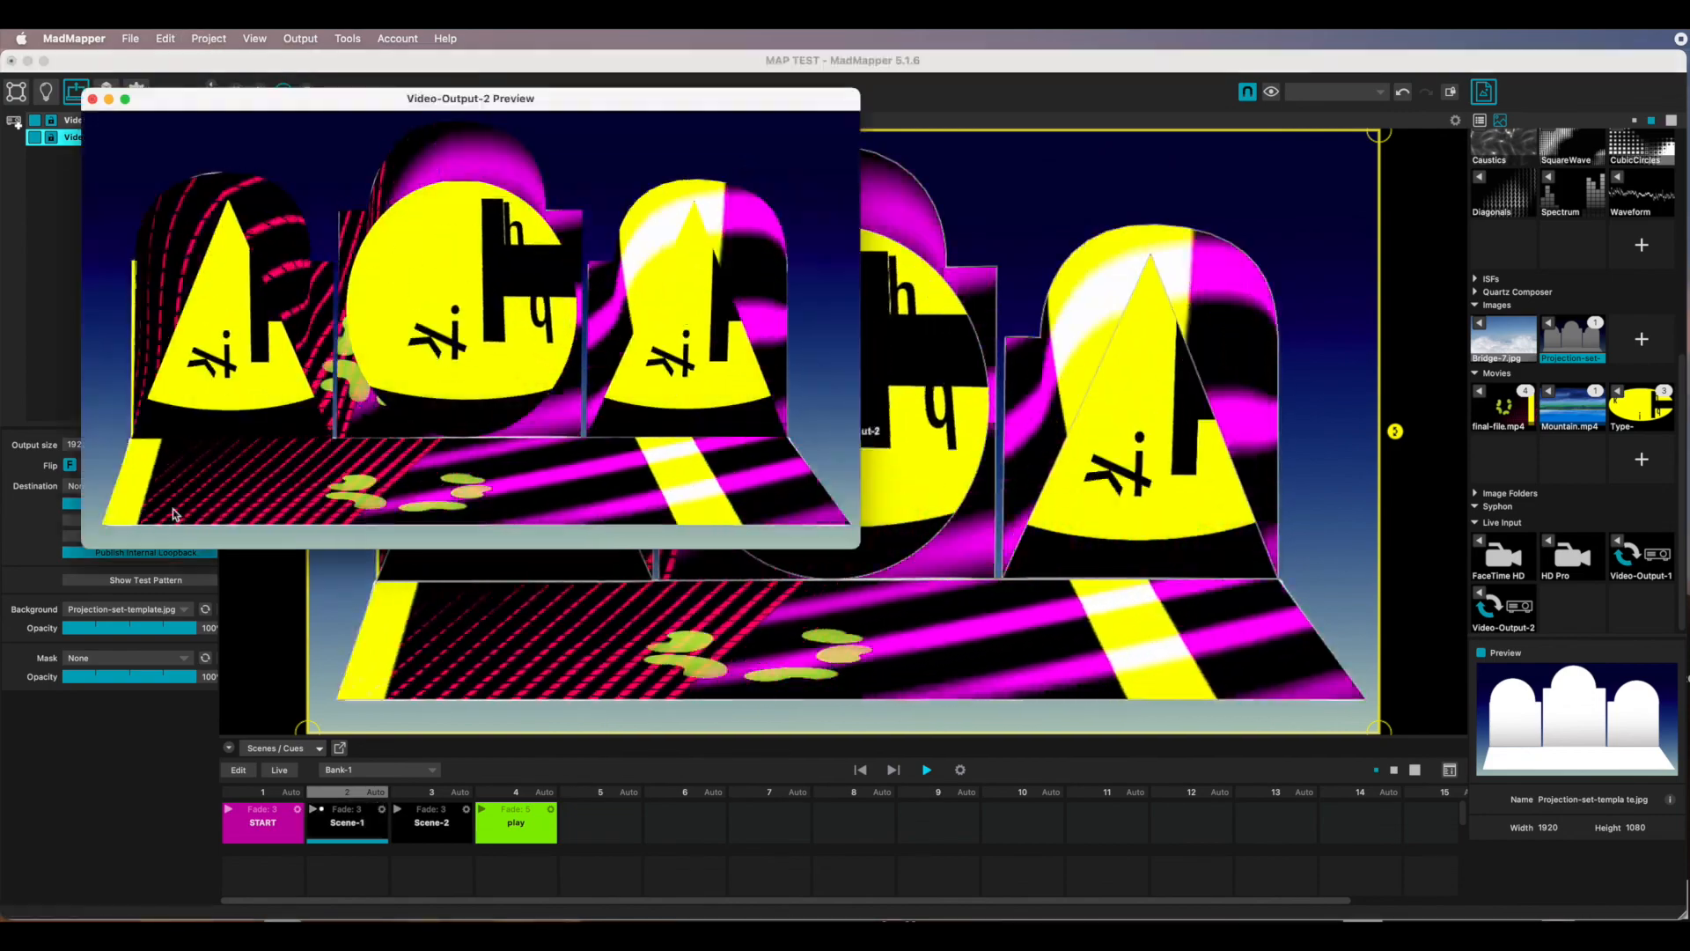
pyautogui.moveTo(855, 547); pyautogui.dragTo(1388, 890)
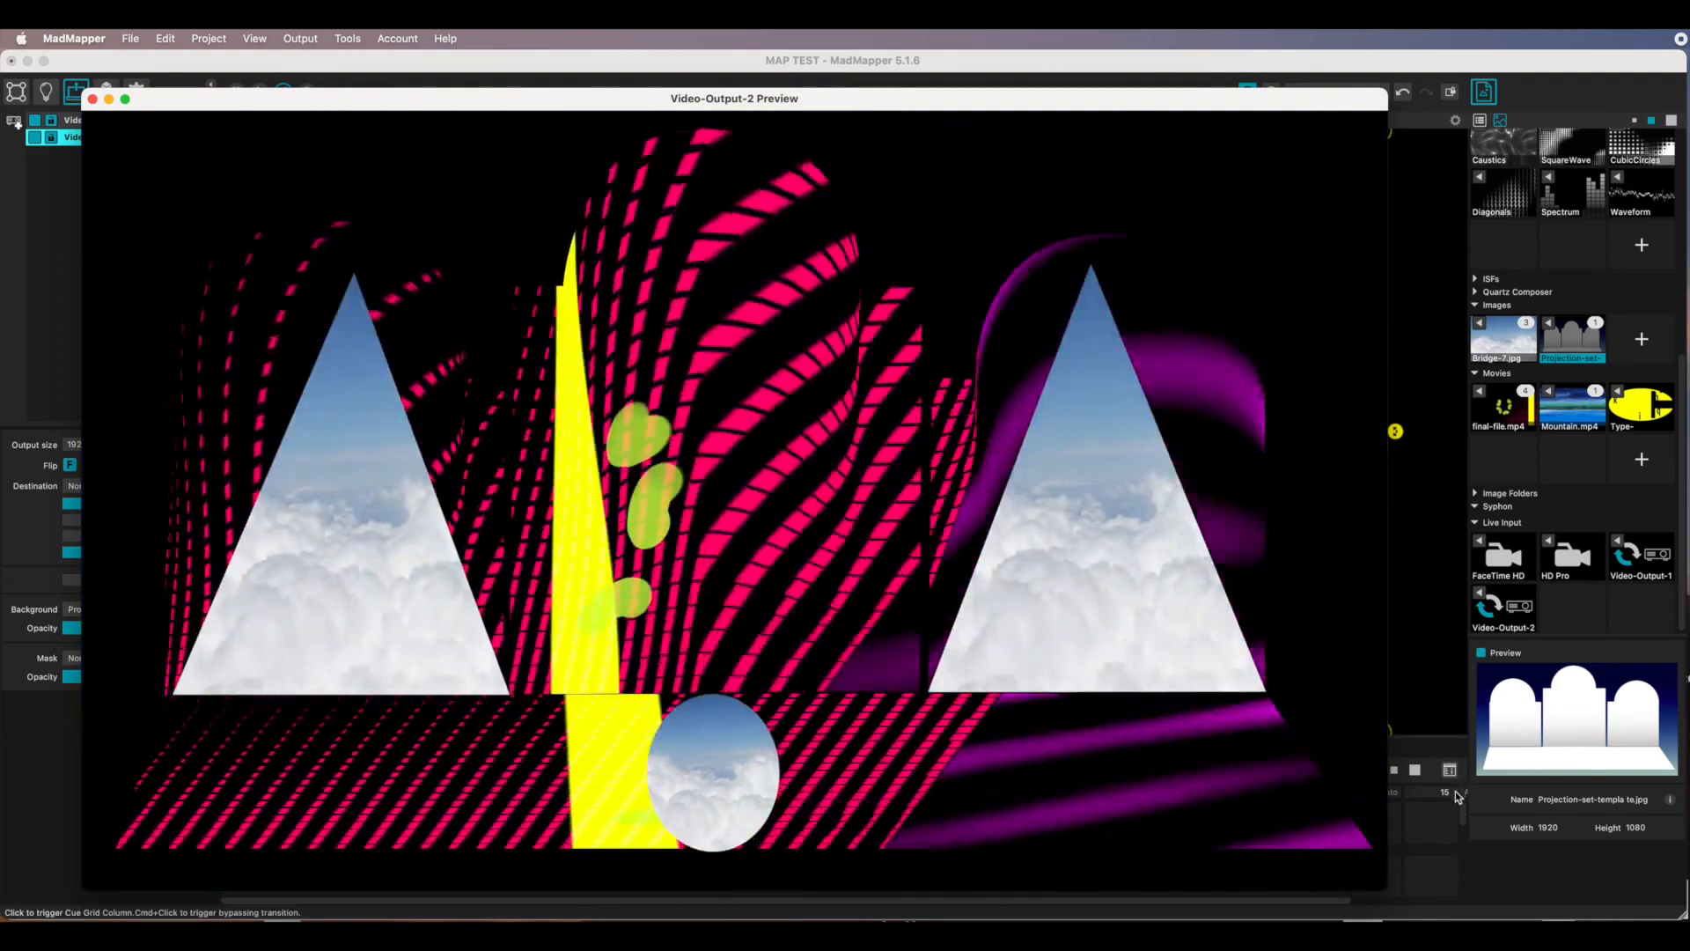
pyautogui.click(1455, 797)
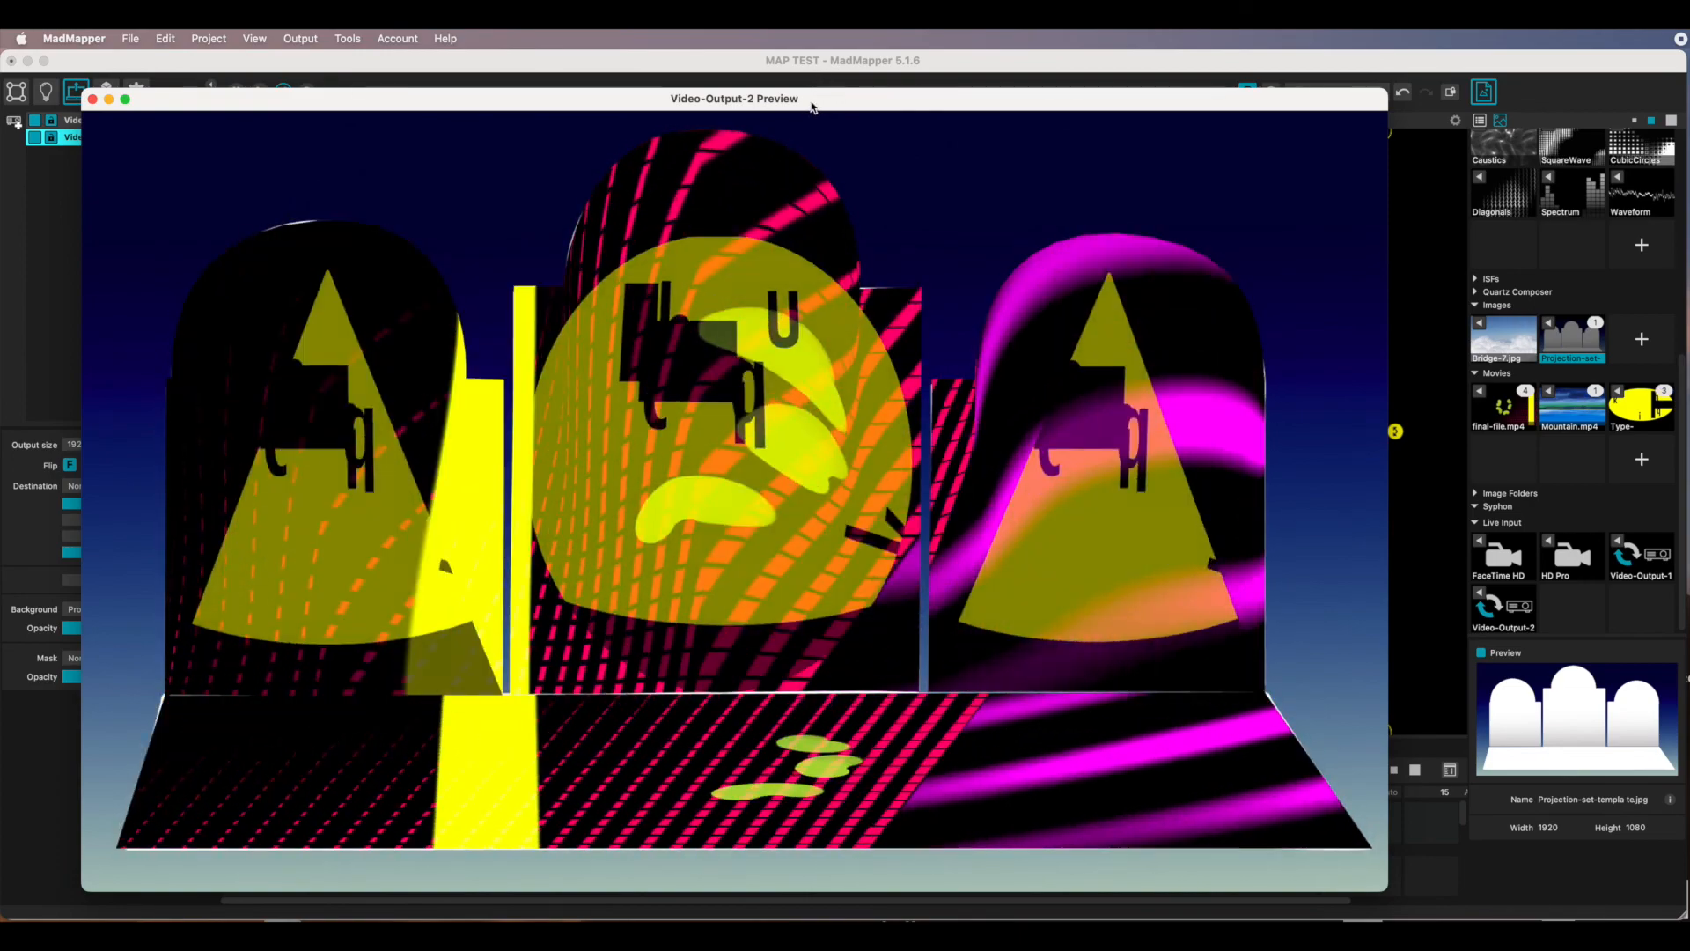
pyautogui.moveTo(812, 107); pyautogui.dragTo(823, 78)
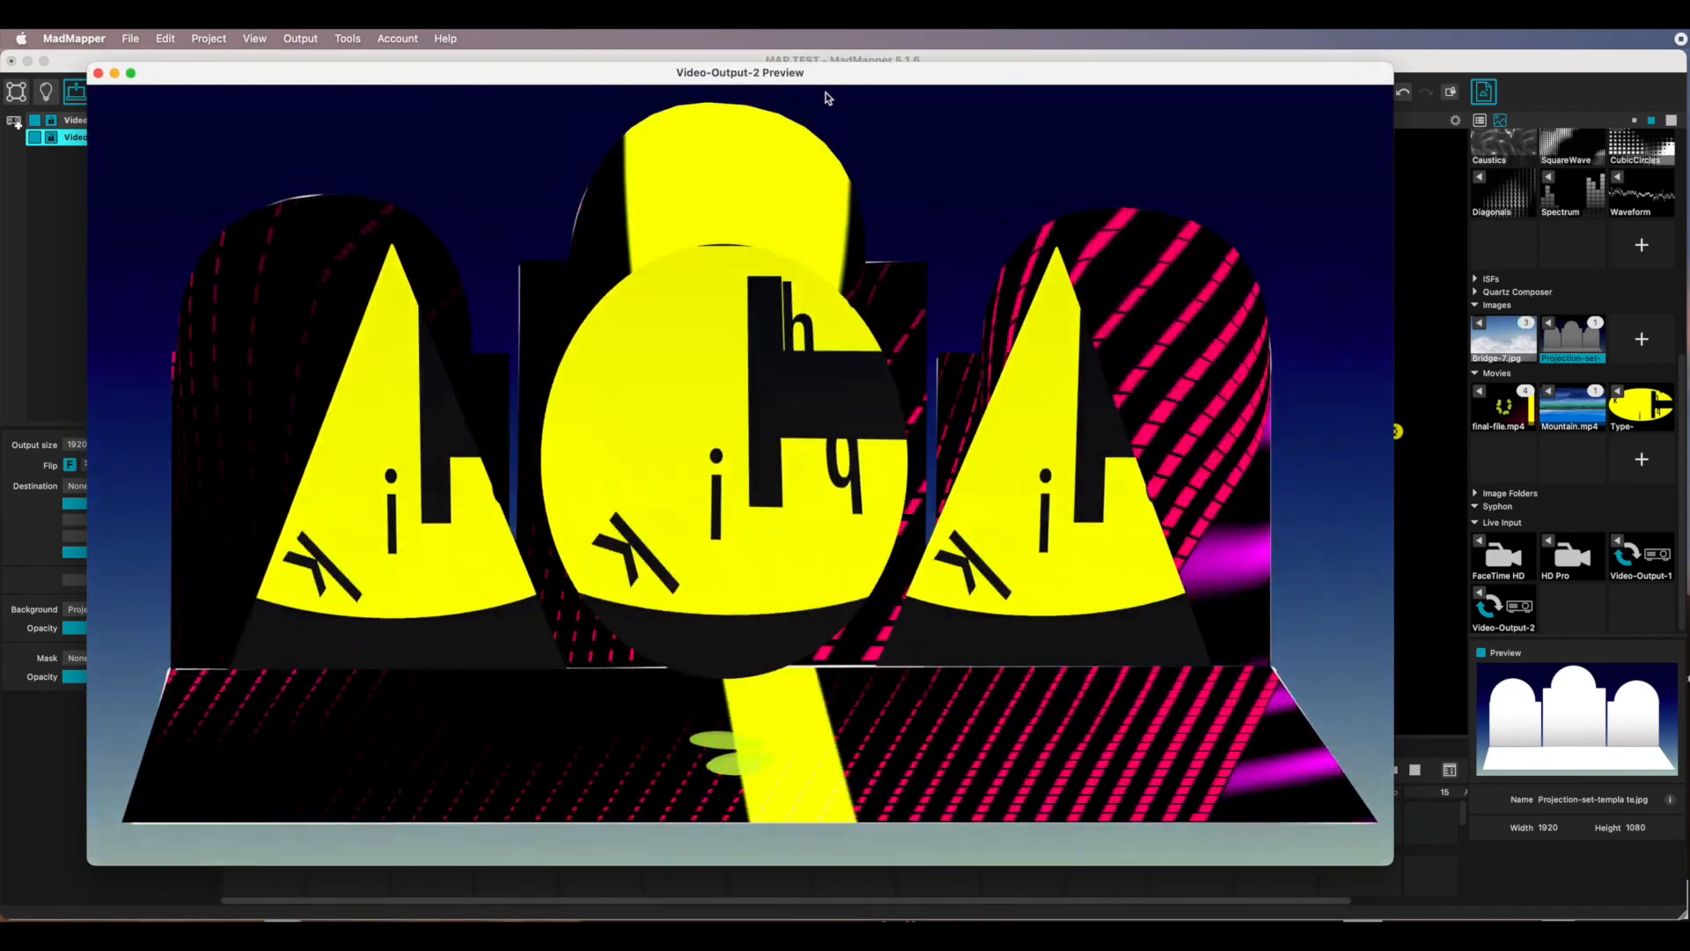